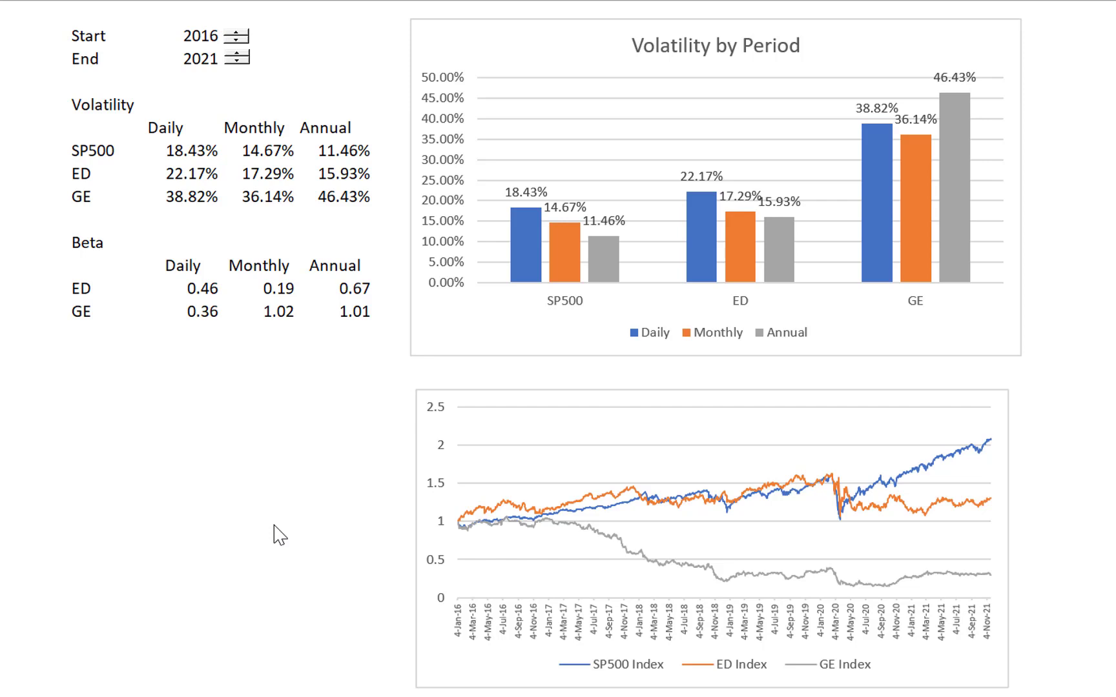
Step: Right-align the Daily, Monthly and Annual headings of the Volatility table
left_click(152, 149)
key("Up")
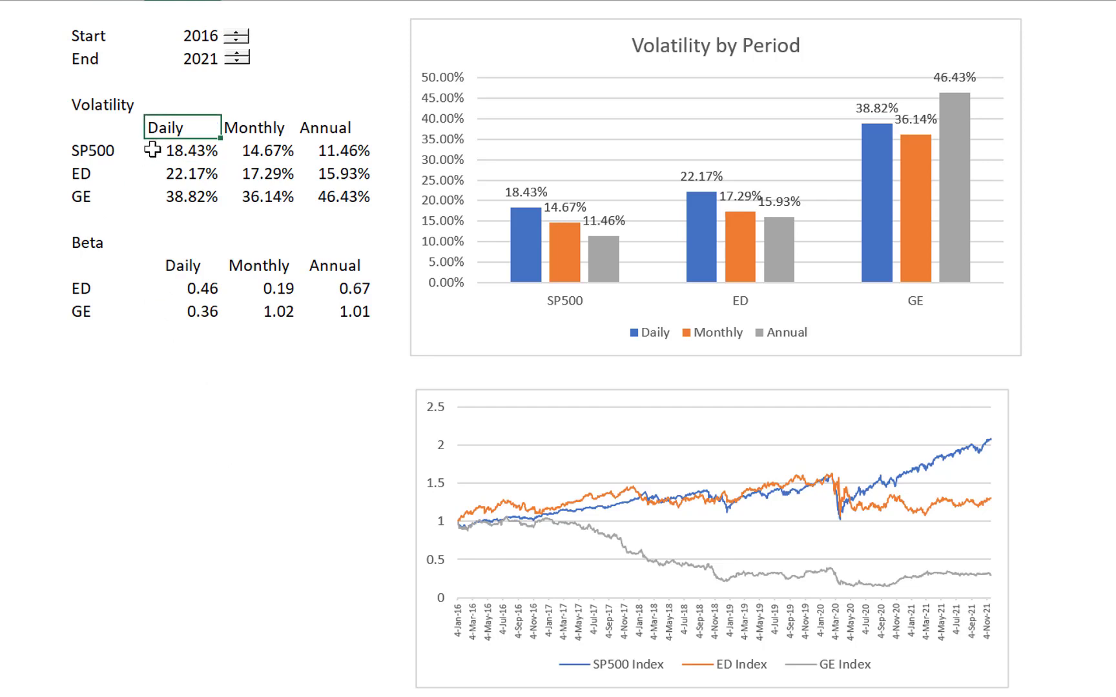
key("shift+Right")
key("shift+Right")
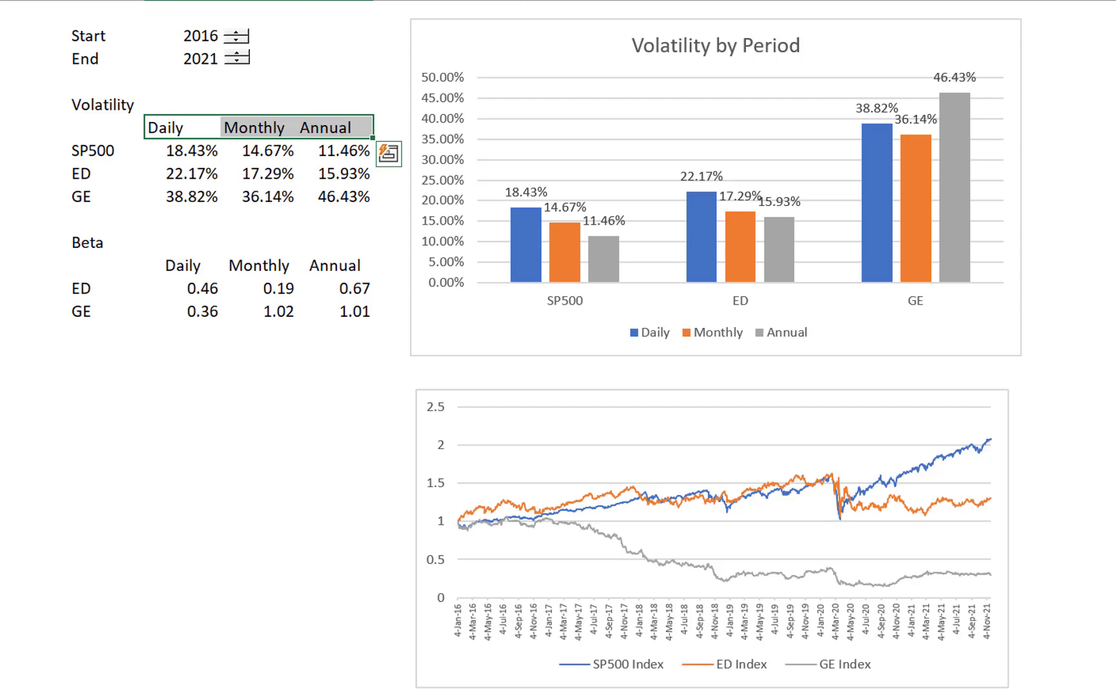
left_click(45, 1)
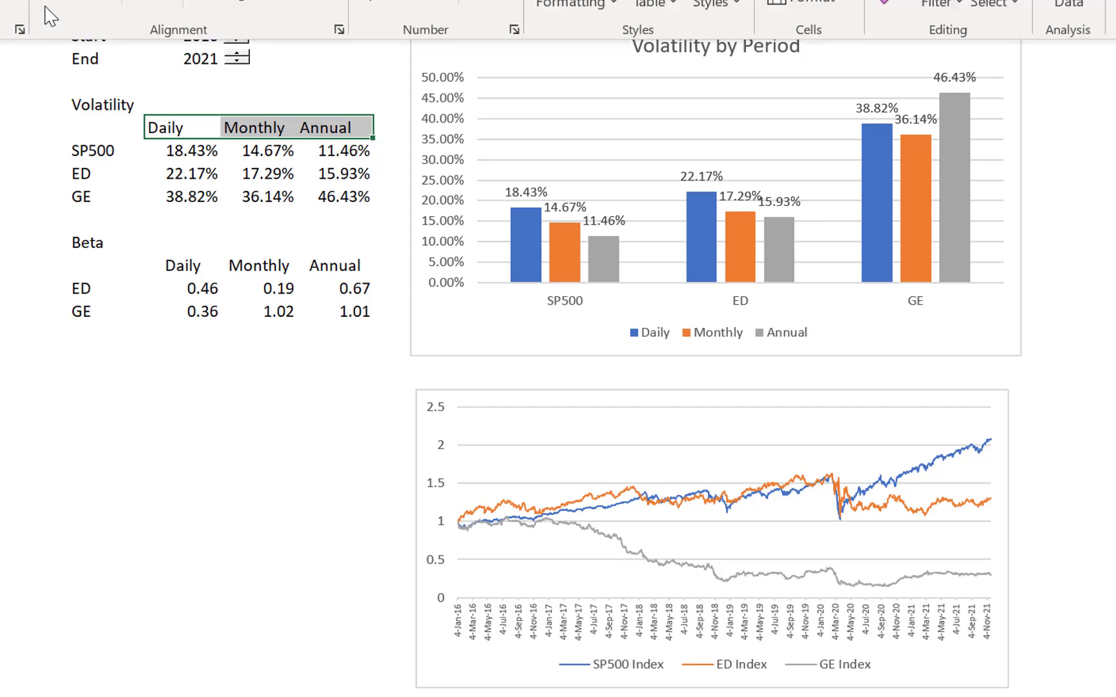
left_click(105, 5)
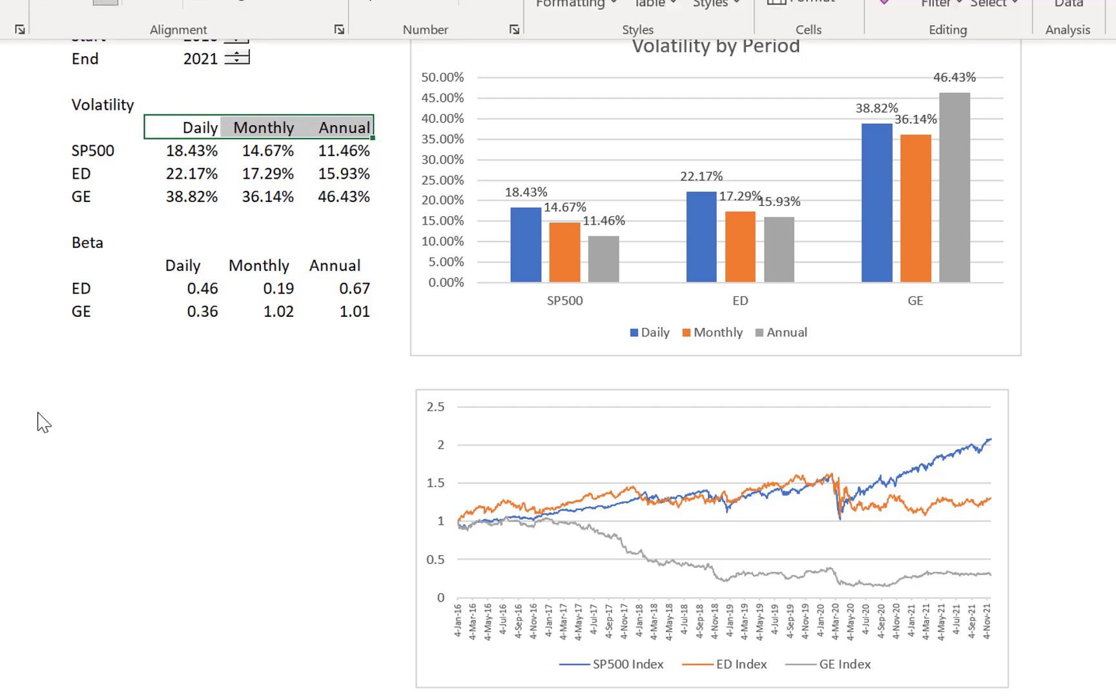
left_click(169, 373)
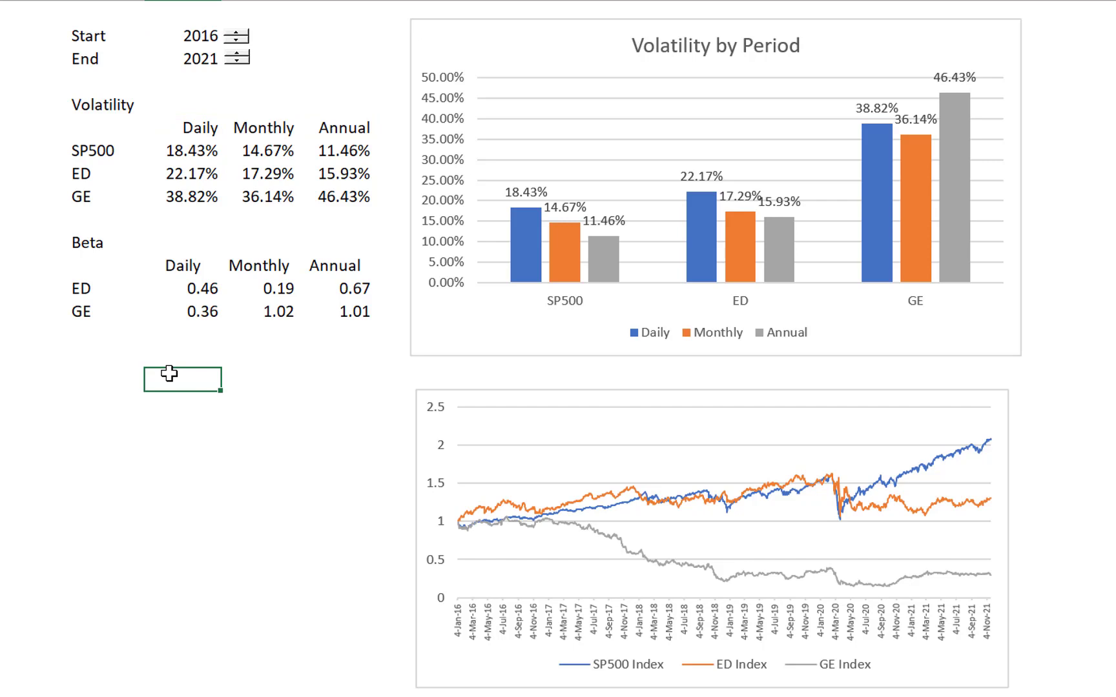
Step: Examine ED's daily and monthly betas in the Beta table alongside the daily volatility figures above
left_click(172, 301)
key("Up")
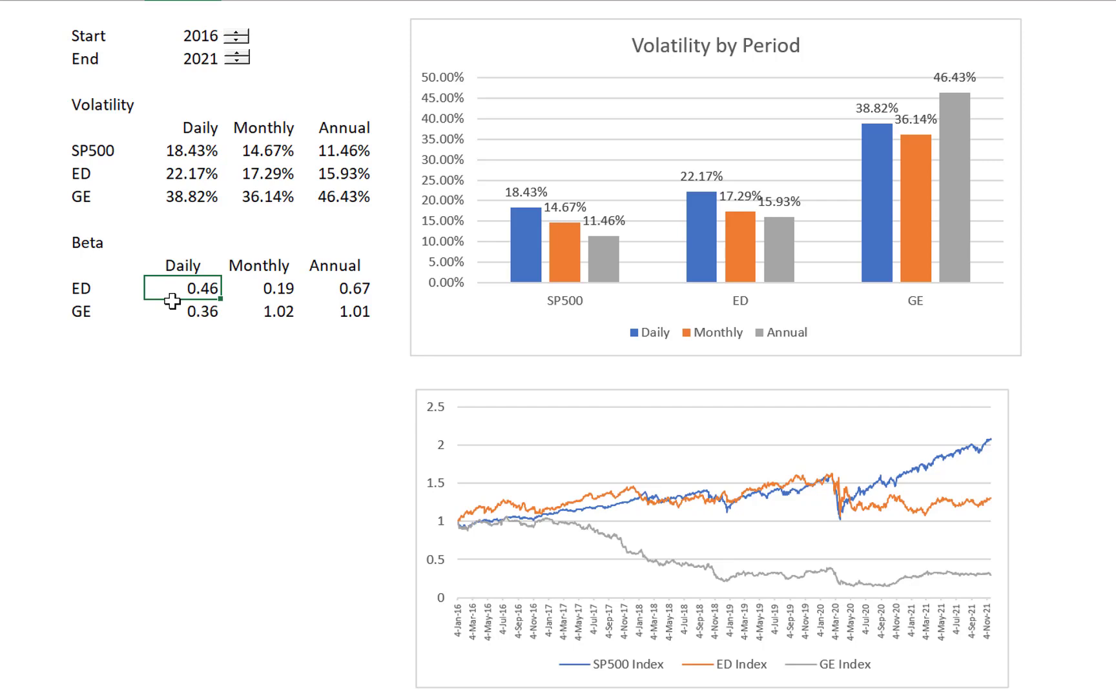
key("Left")
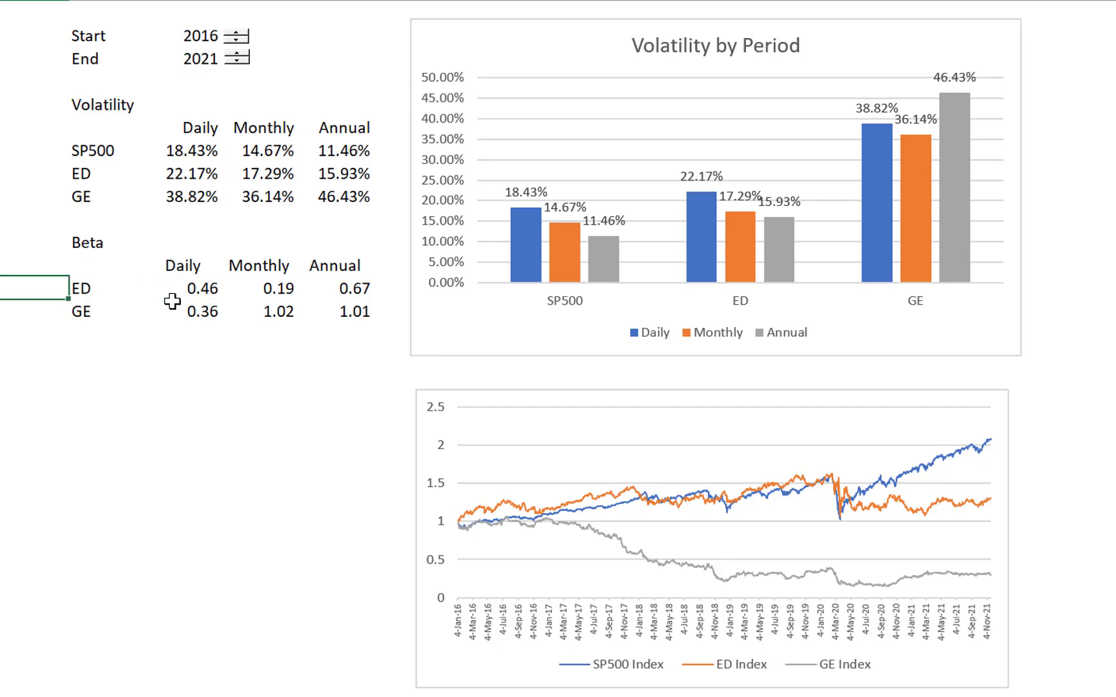
key("Right")
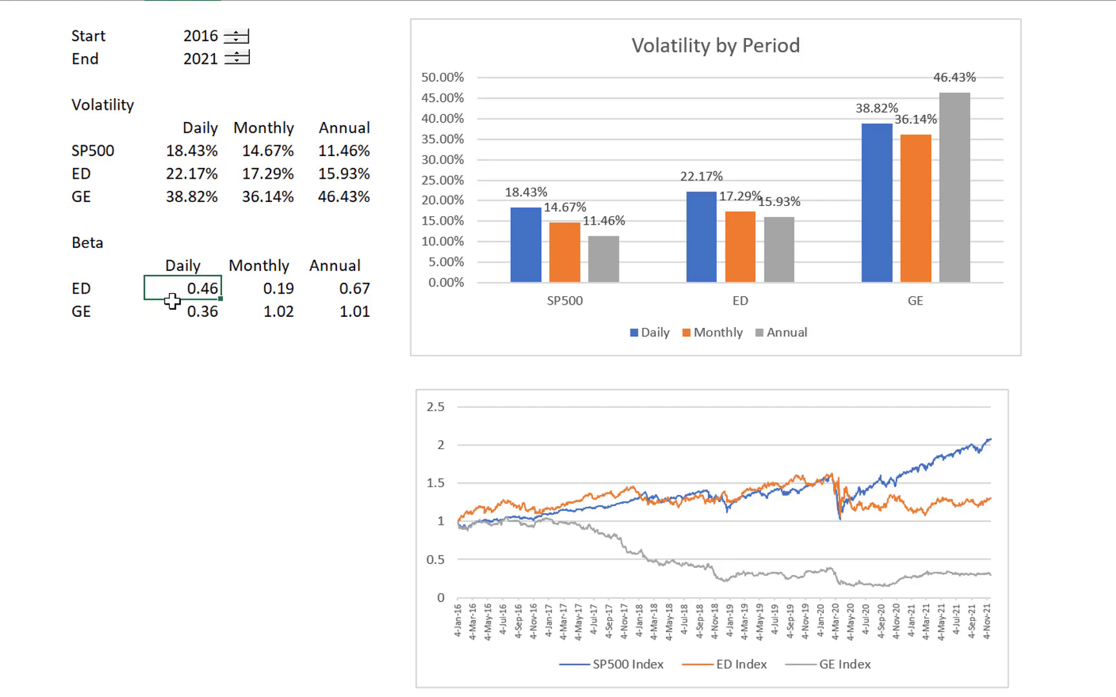
key("Up")
key("Up")
key("Up")
key("Up")
key("Up")
key("Up")
key("Down")
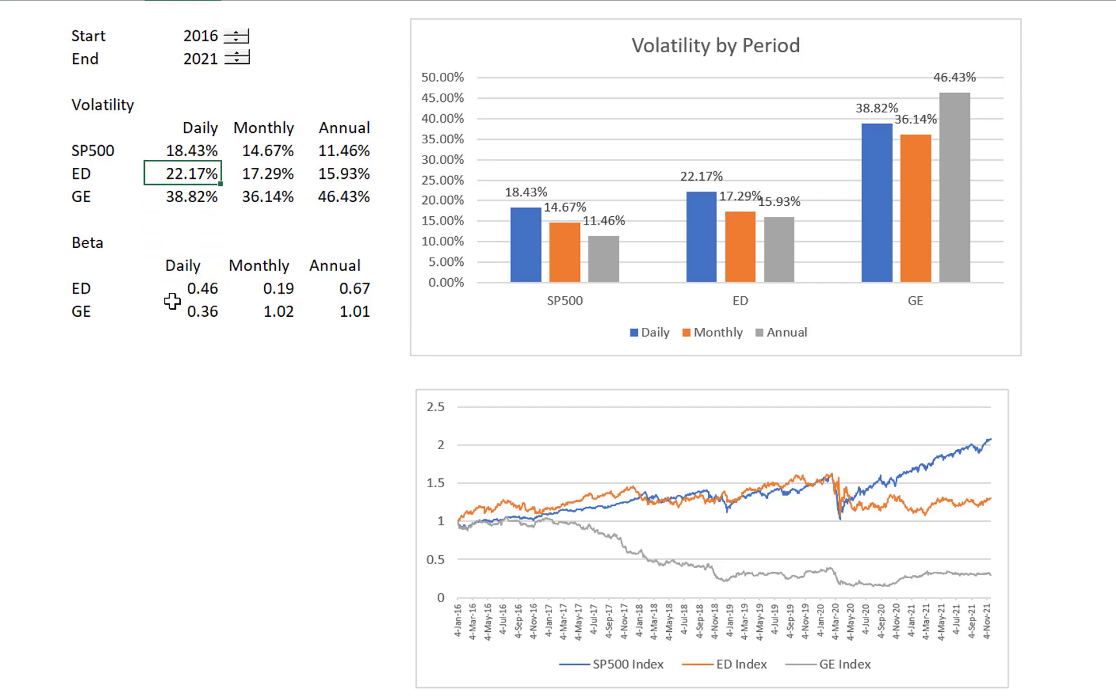
key("Down")
key("Down")
key("Down")
key("Down")
key("Down")
key("Down")
key("Up")
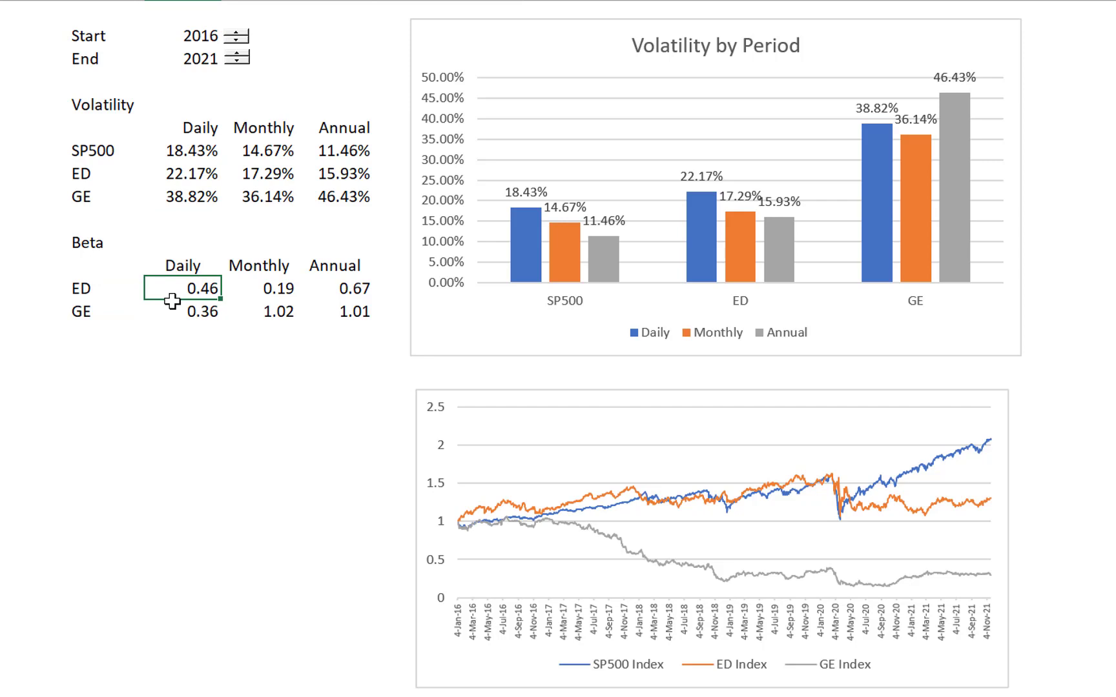
key("Right")
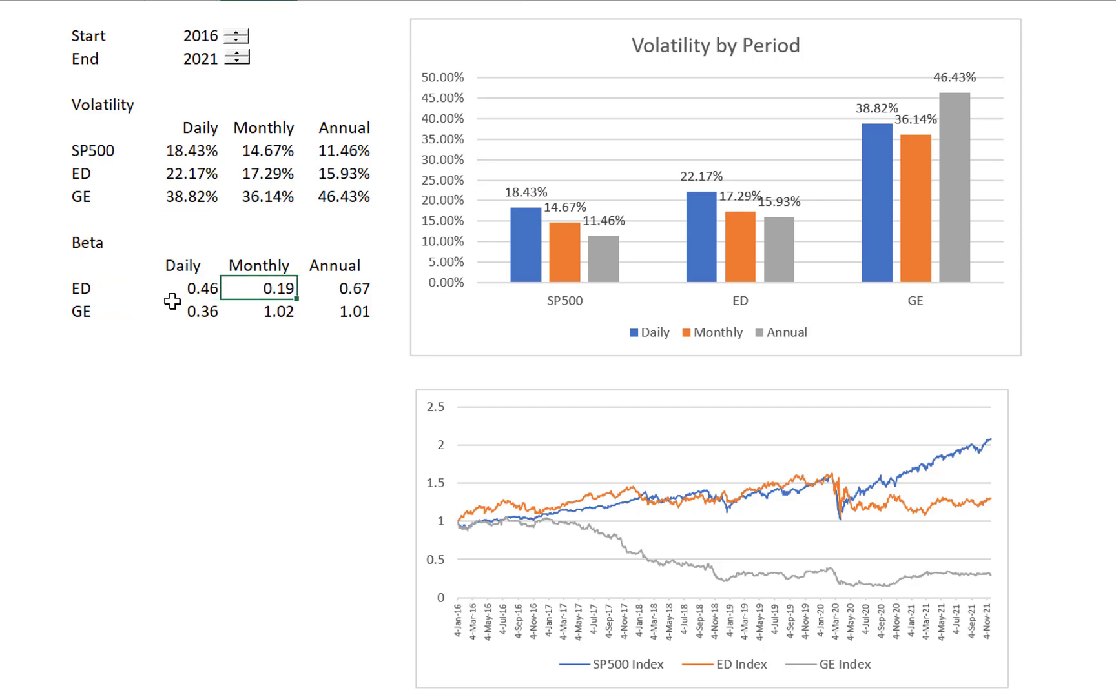
key("Left")
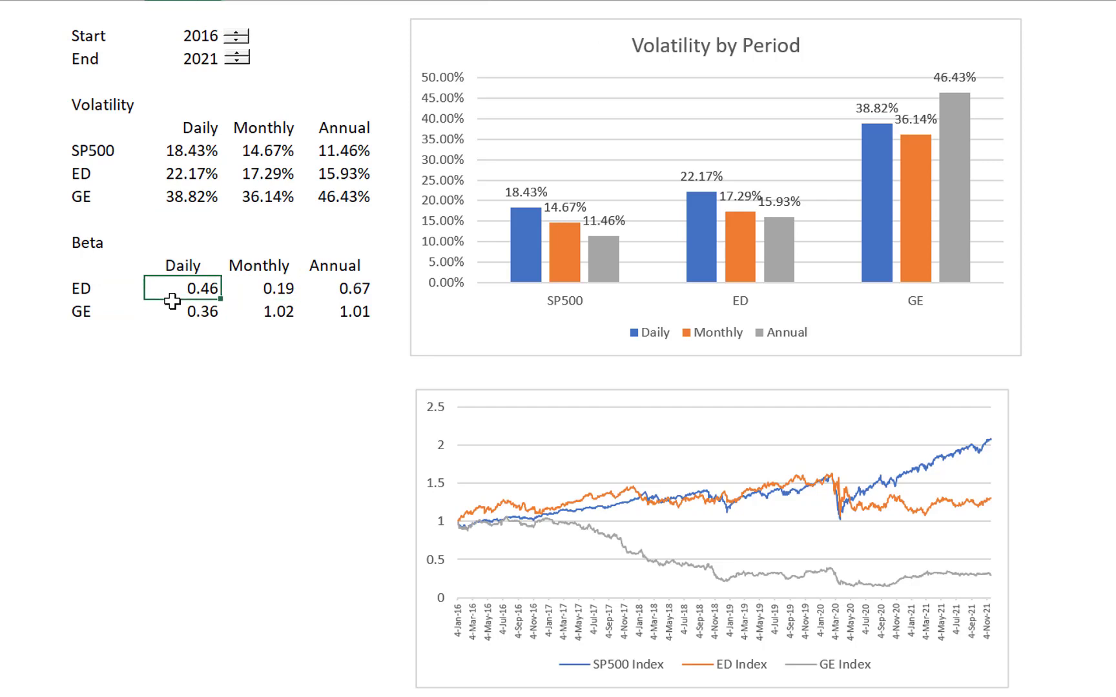
Step: Lower the start year to 2015, raise it to 2017, and check ED's monthly beta
left_click(235, 40)
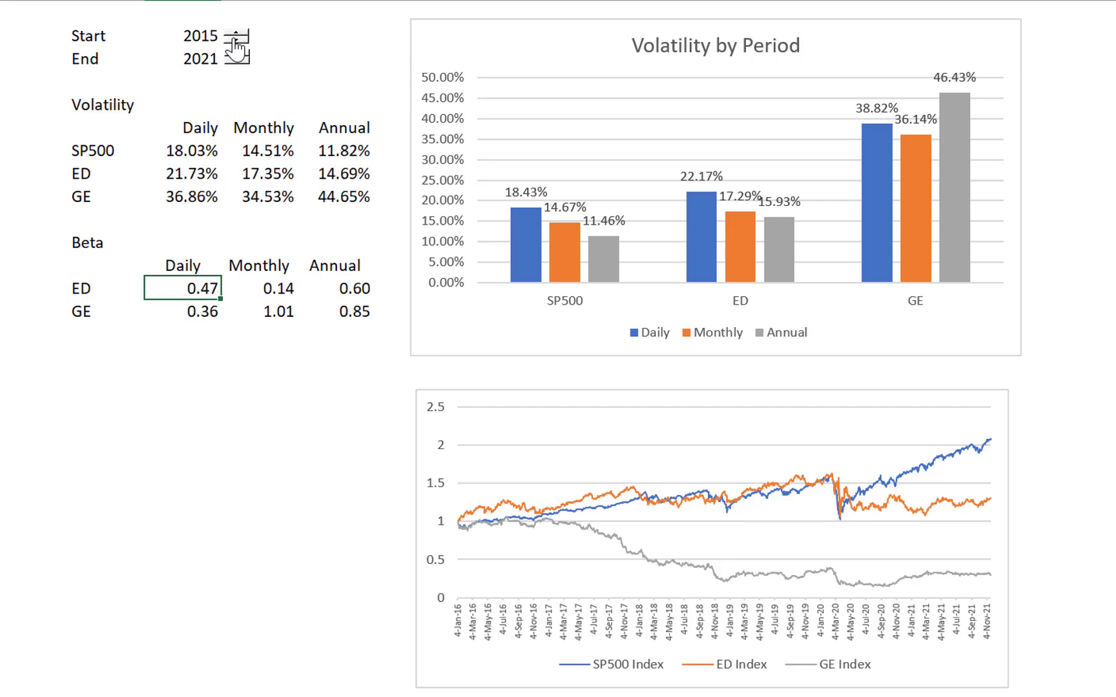
left_click(236, 34)
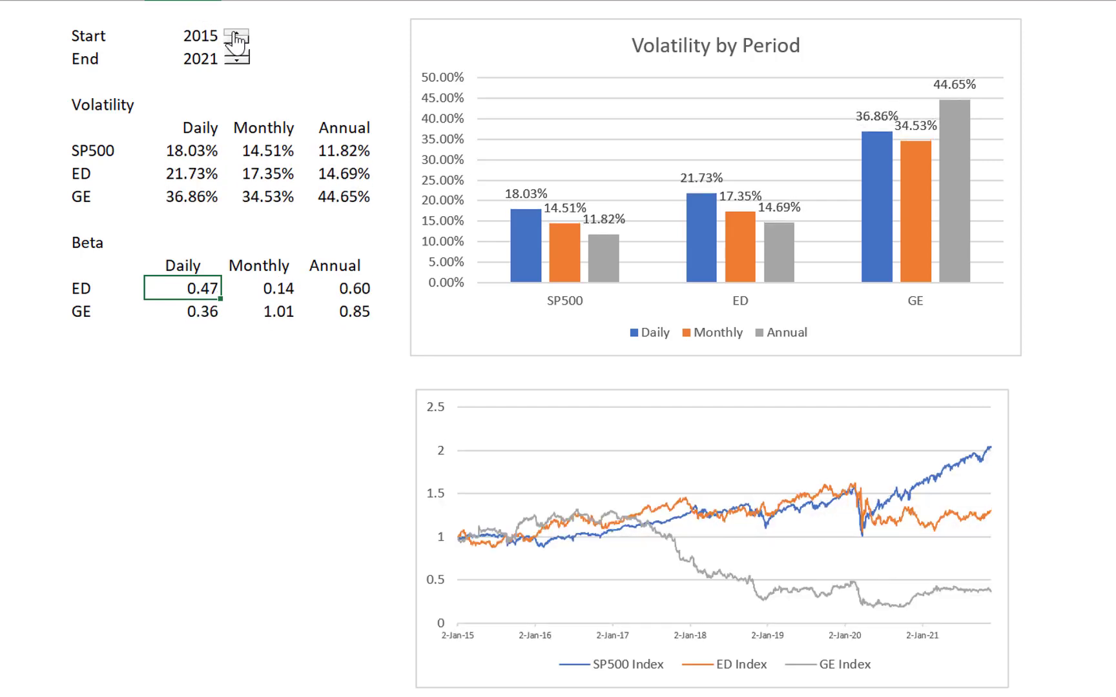
left_click(235, 34)
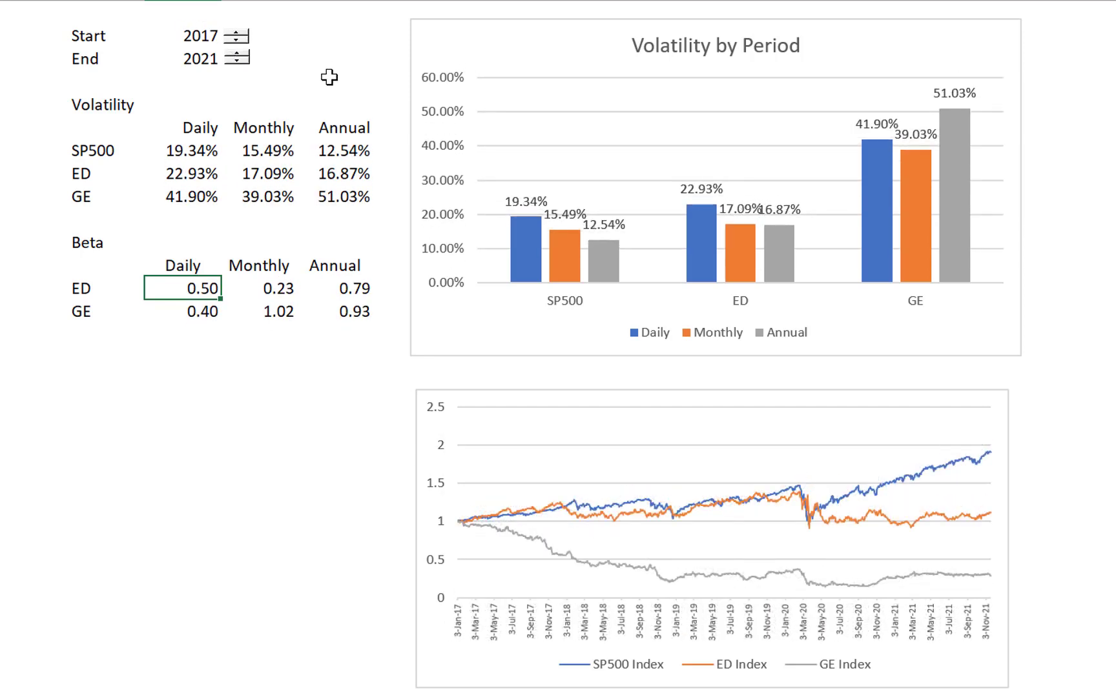
left_click(266, 291)
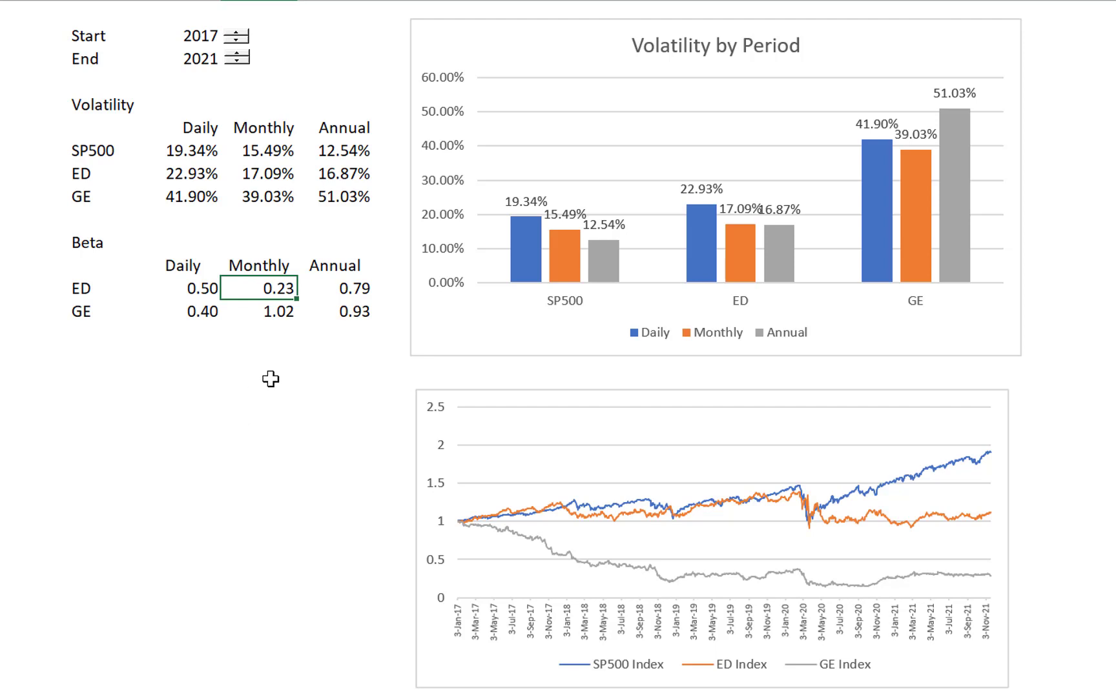
Step: Raise the start year to 2019 and step it back down to 2012 to compare the resulting volatilities and betas
left_click(236, 32)
left_click(236, 33)
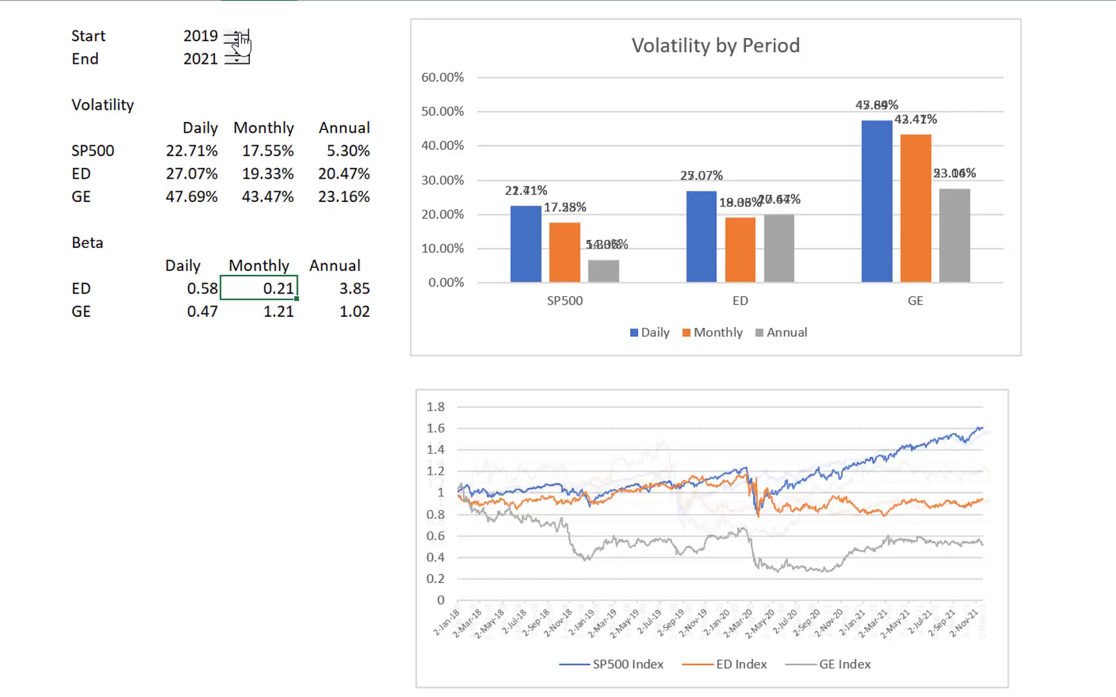
left_click(236, 41)
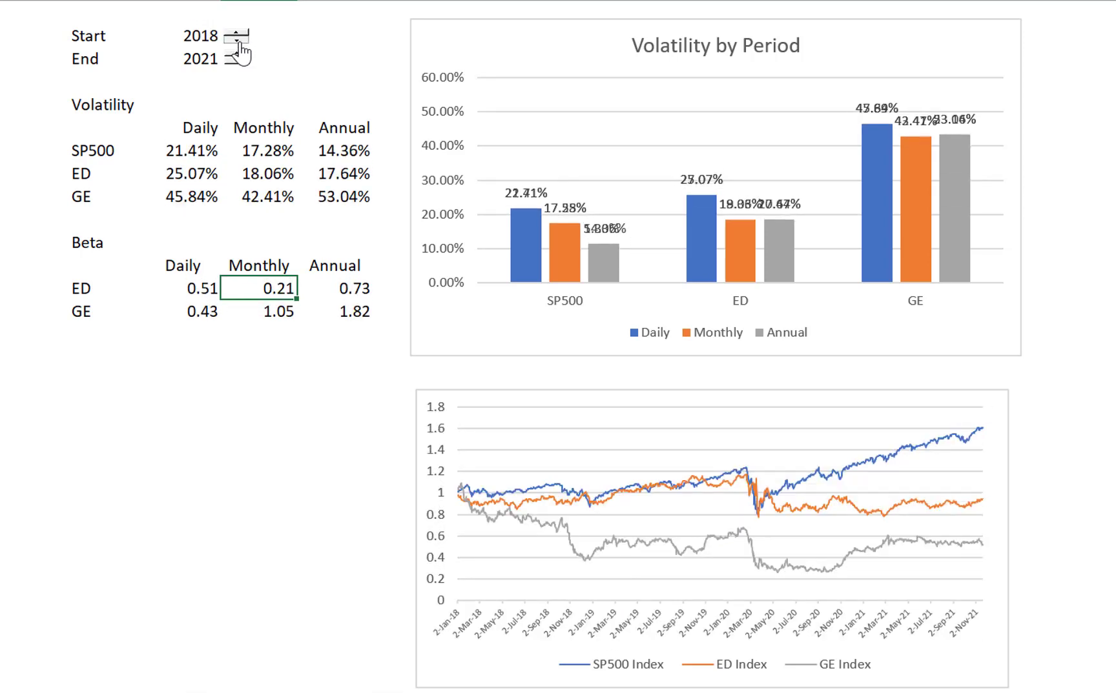
left_click(237, 41)
left_click(236, 41)
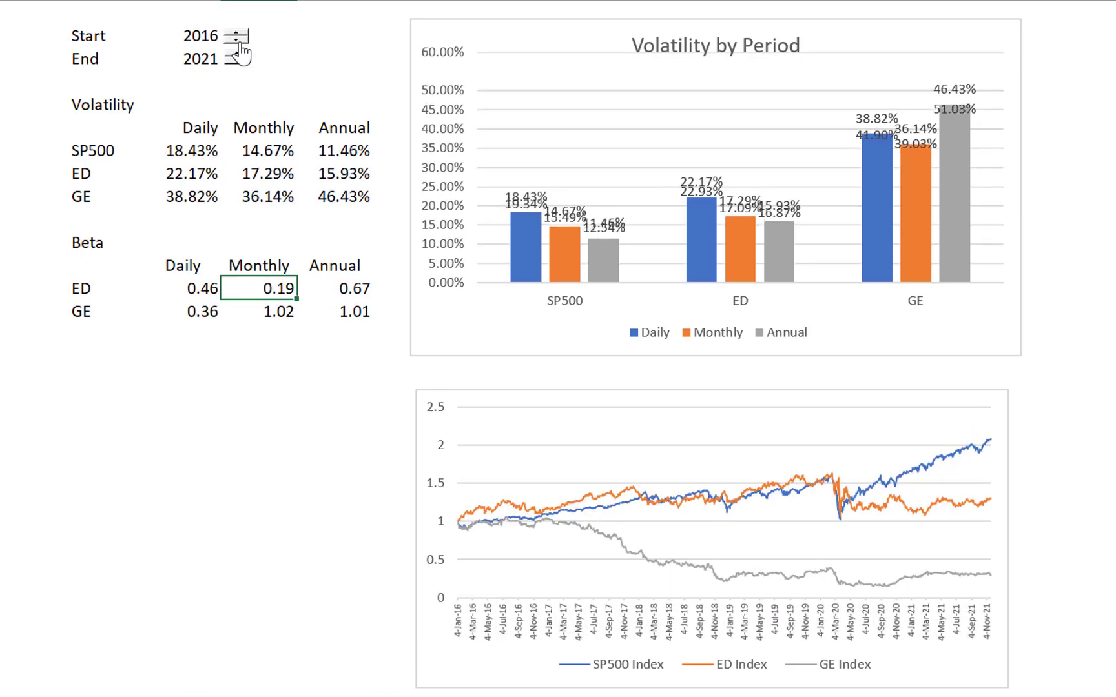
left_click(236, 42)
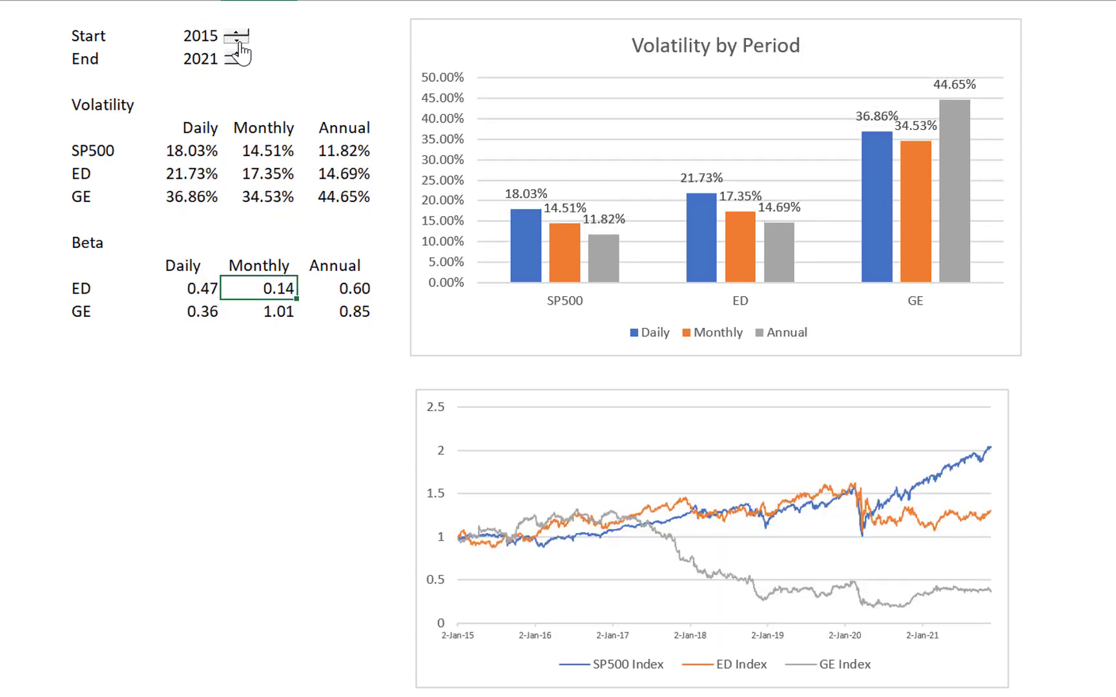
left_click(236, 42)
left_click(236, 41)
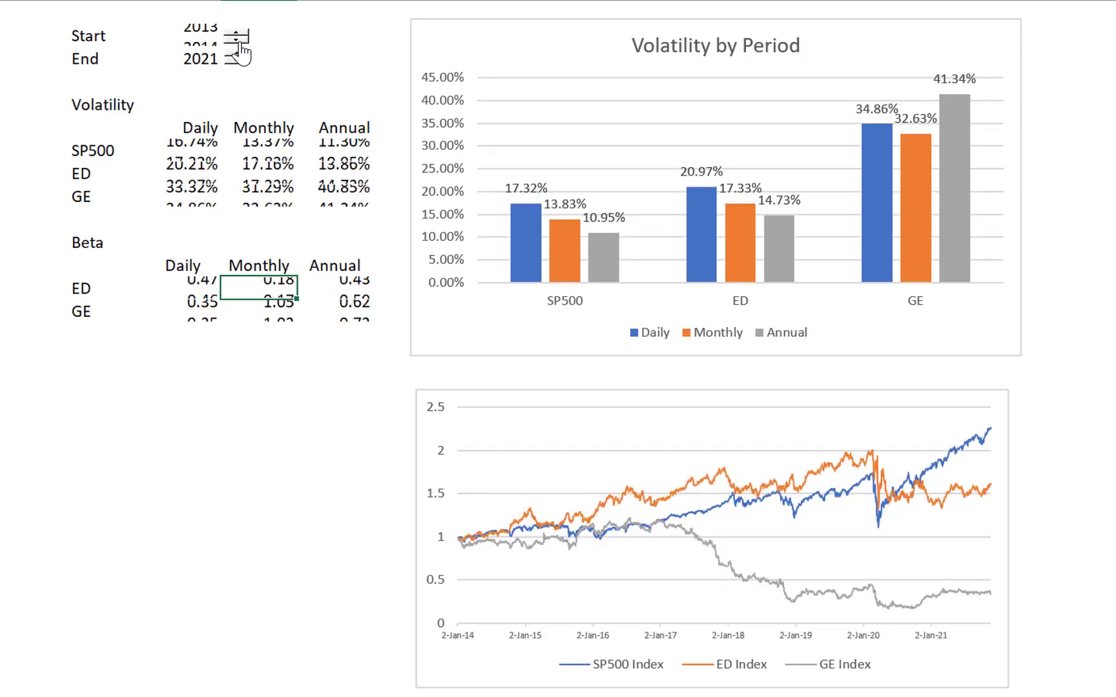
left_click(236, 42)
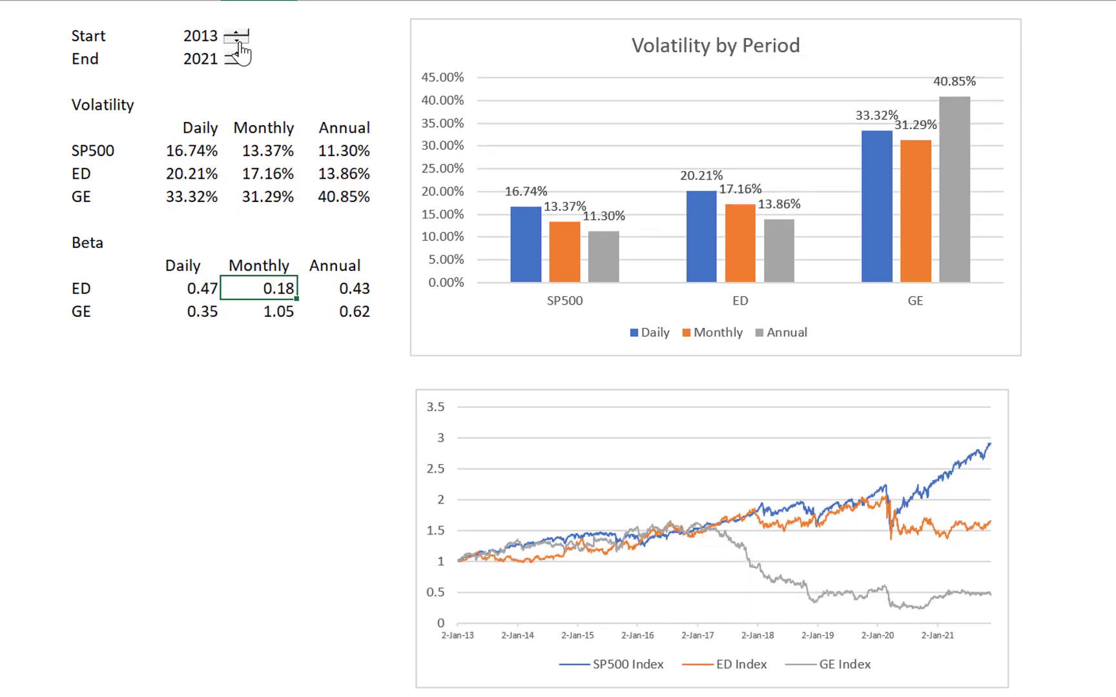
Step: Clear the Annual column of the Beta table, including its heading and the ED and GE values
left_click(240, 366)
key("Up")
key("Up")
key("Up")
key("Left")
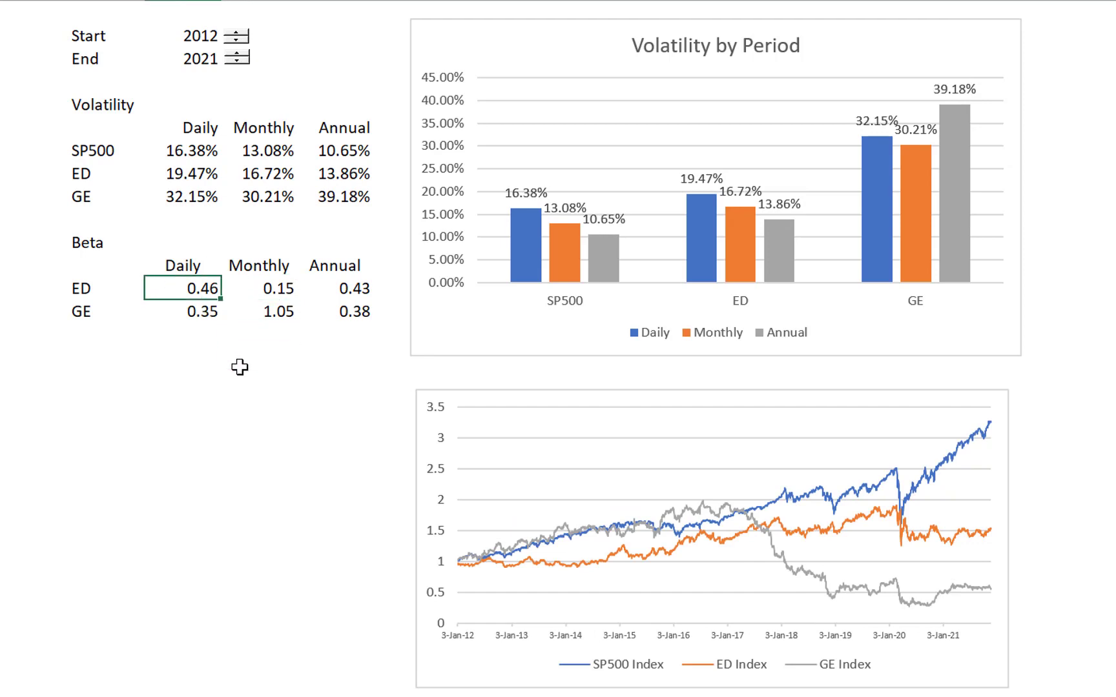
key("Right")
key("Right")
key("Up")
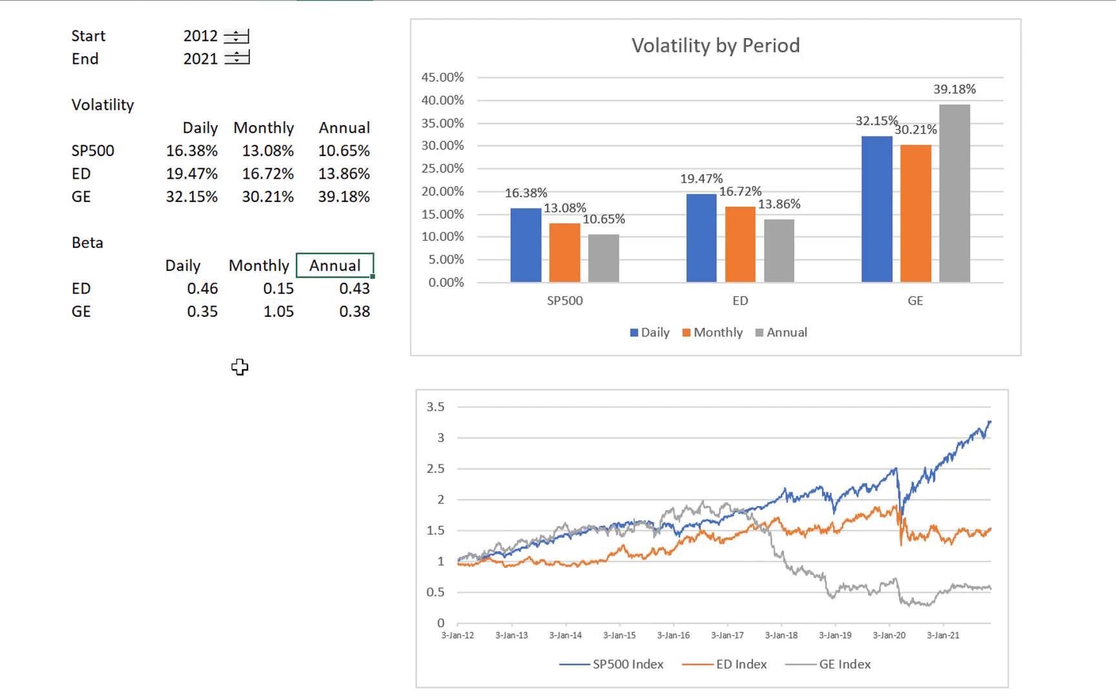
key("shift+Down")
key("shift+Down")
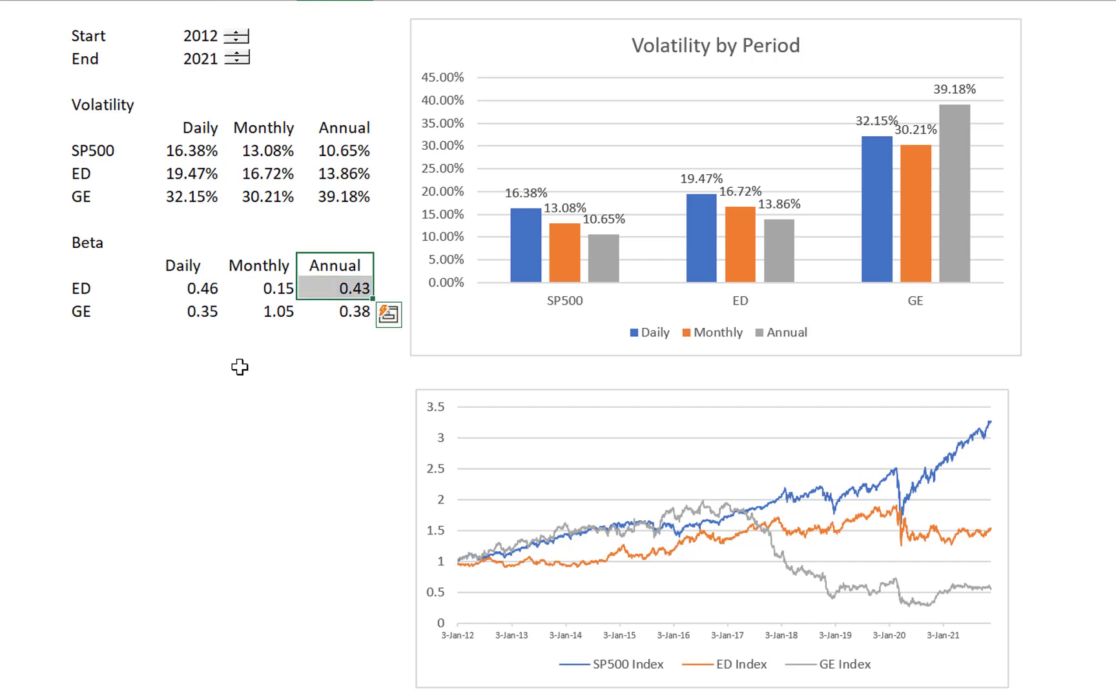
key("Delete")
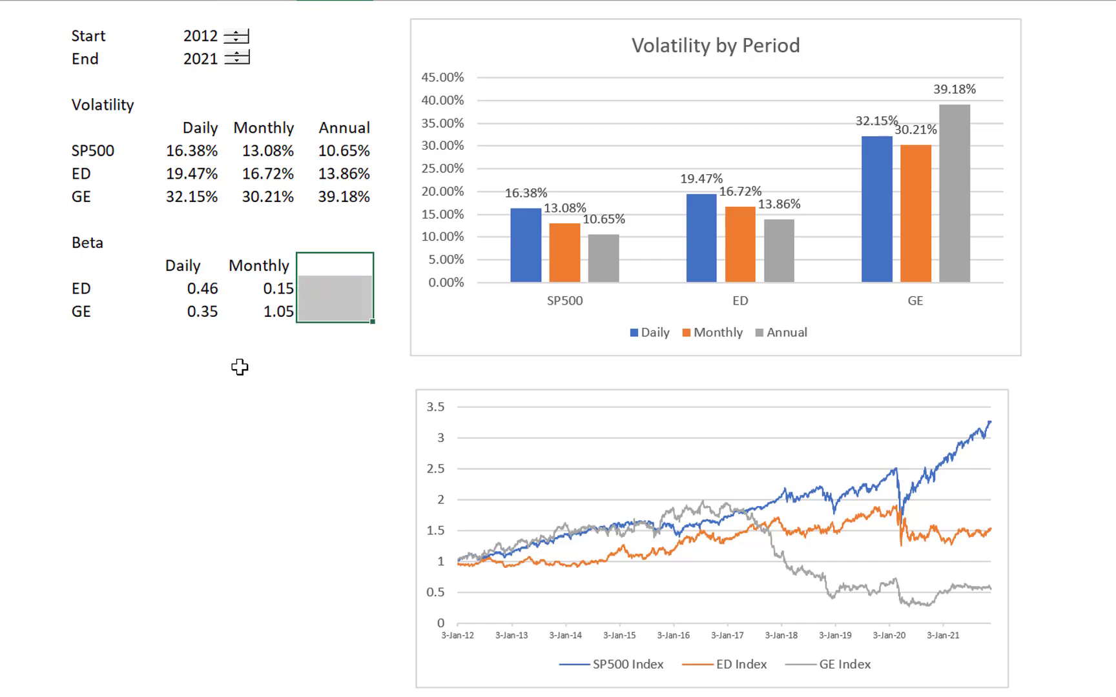
Step: Compare the daily and monthly betas of ED and GE in the Beta table
key("Left")
key("Down")
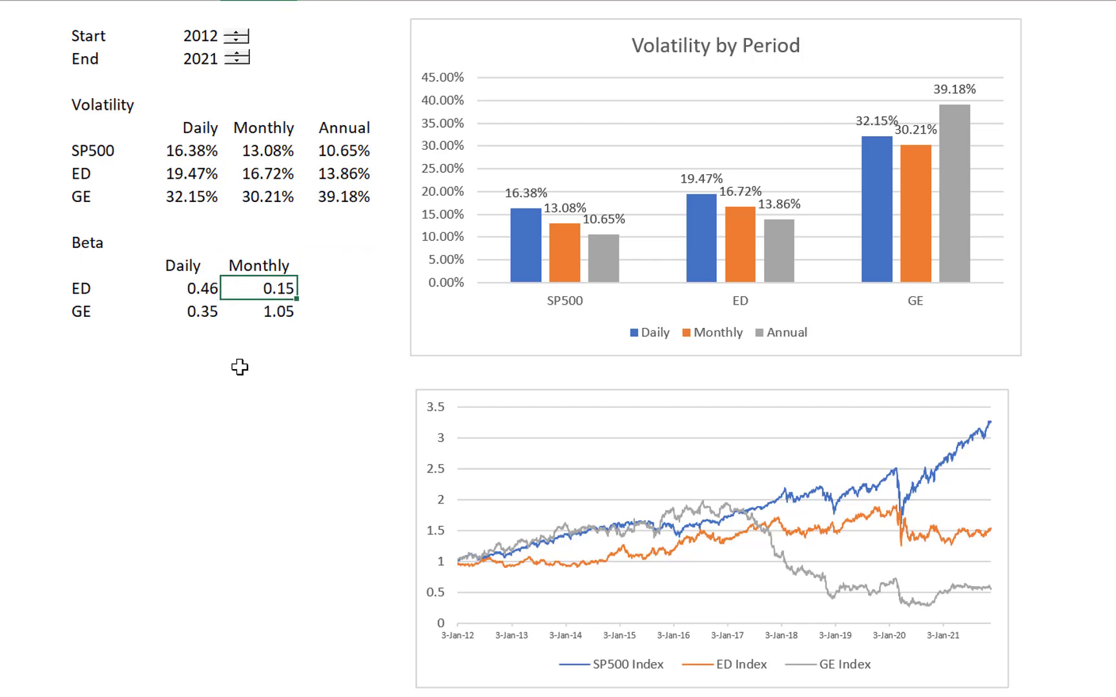
key("Left")
key("Right")
key("Left")
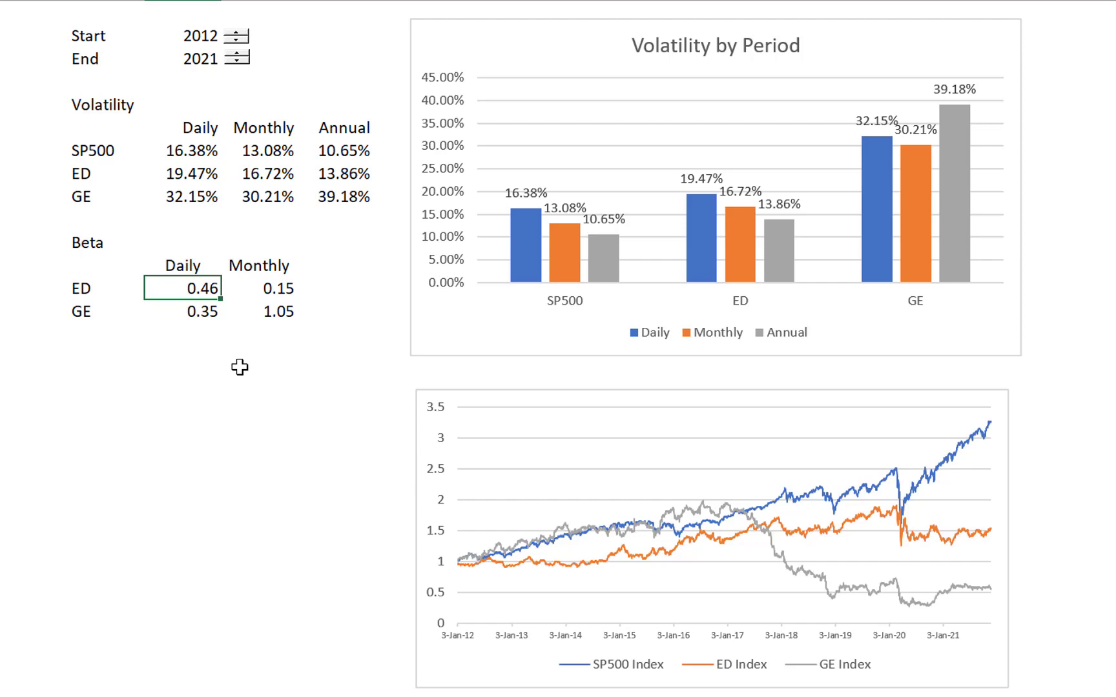
key("Right")
key("Left")
key("Right")
key("Up")
key("Down")
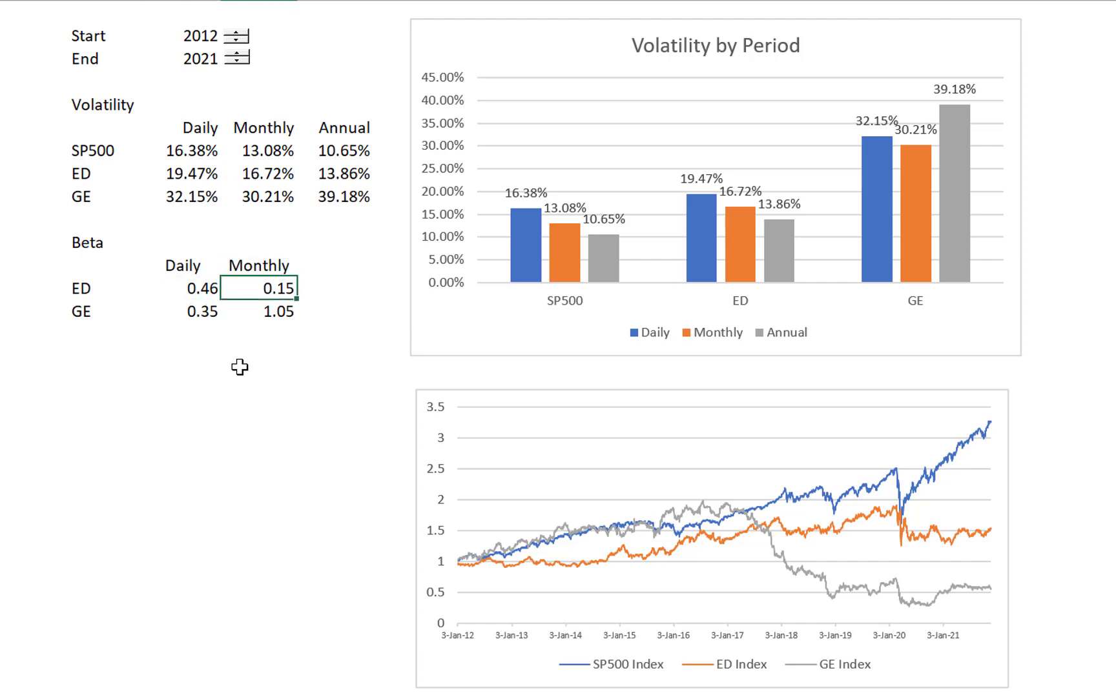
key("Down")
key("Up")
key("Left")
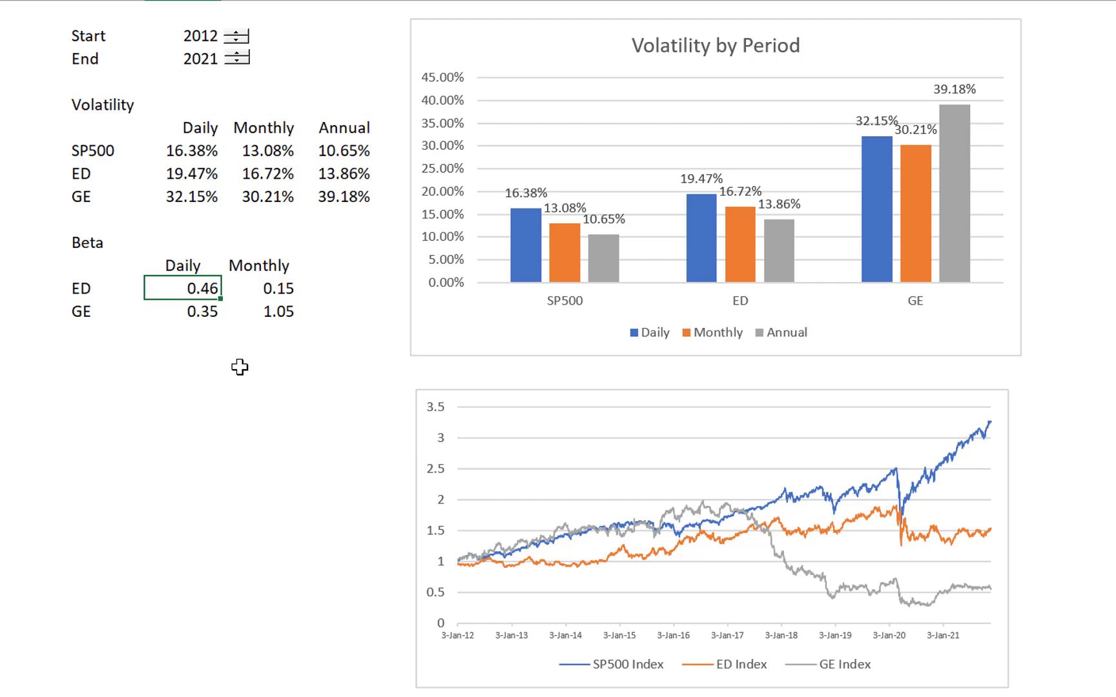
key("Right")
key("Down")
key("Left")
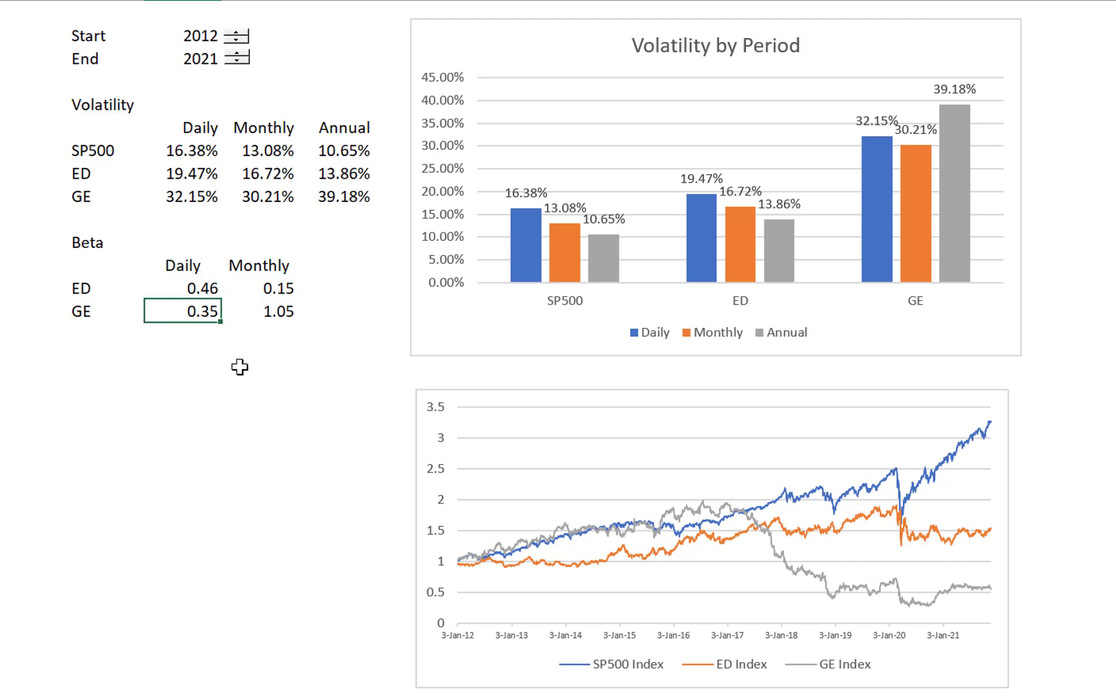
key("Up")
key("Left")
key("Down")
key("Right")
key("Right")
key("Left")
Step: Look through the price data sheets and the Daily Data calculation sheet, and return to the volatility and beta summary
key("ctrl+Page_Down")
key("ctrl+Page_Down")
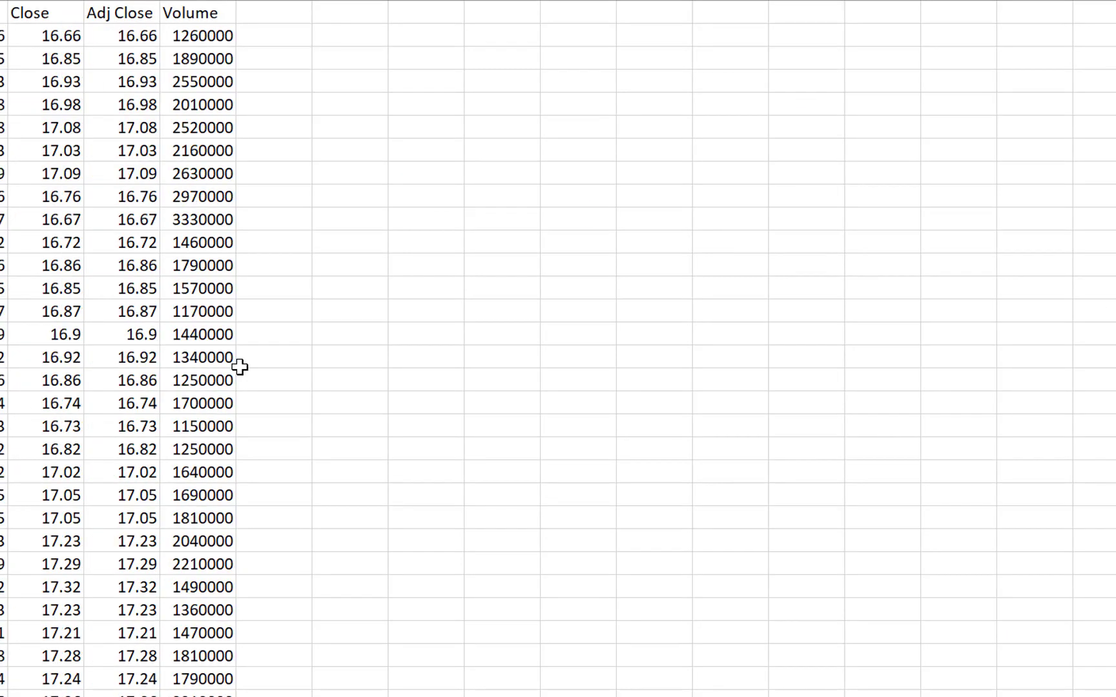
key("ctrl+Page_Down")
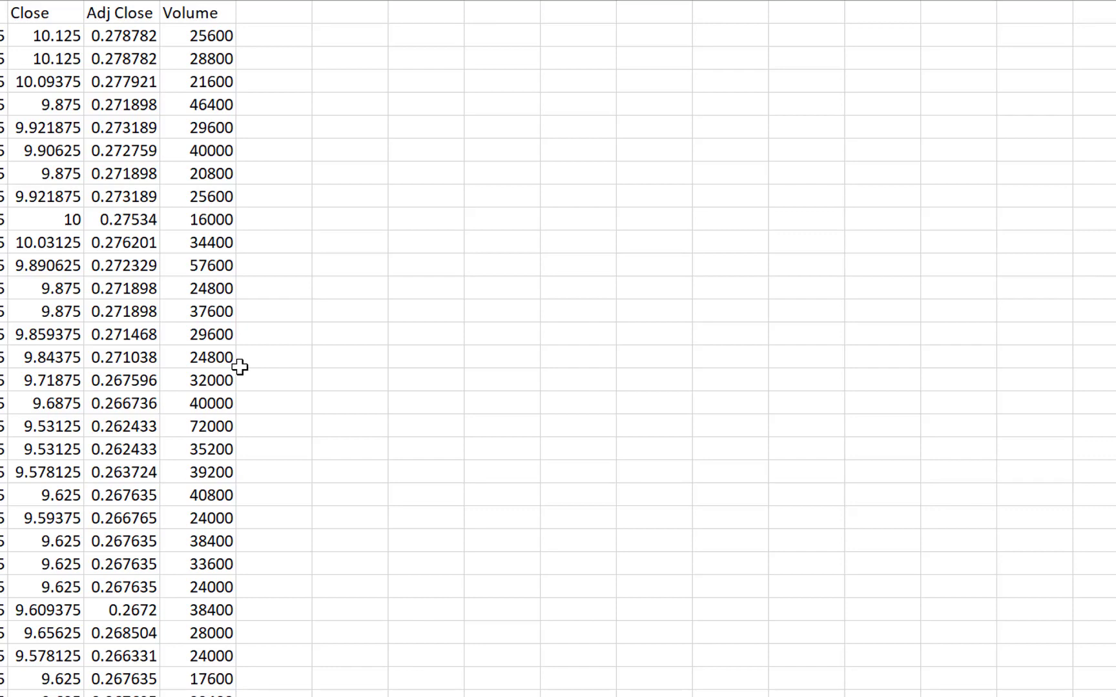
key("ctrl+Page_Down")
key("ctrl+Page_Down")
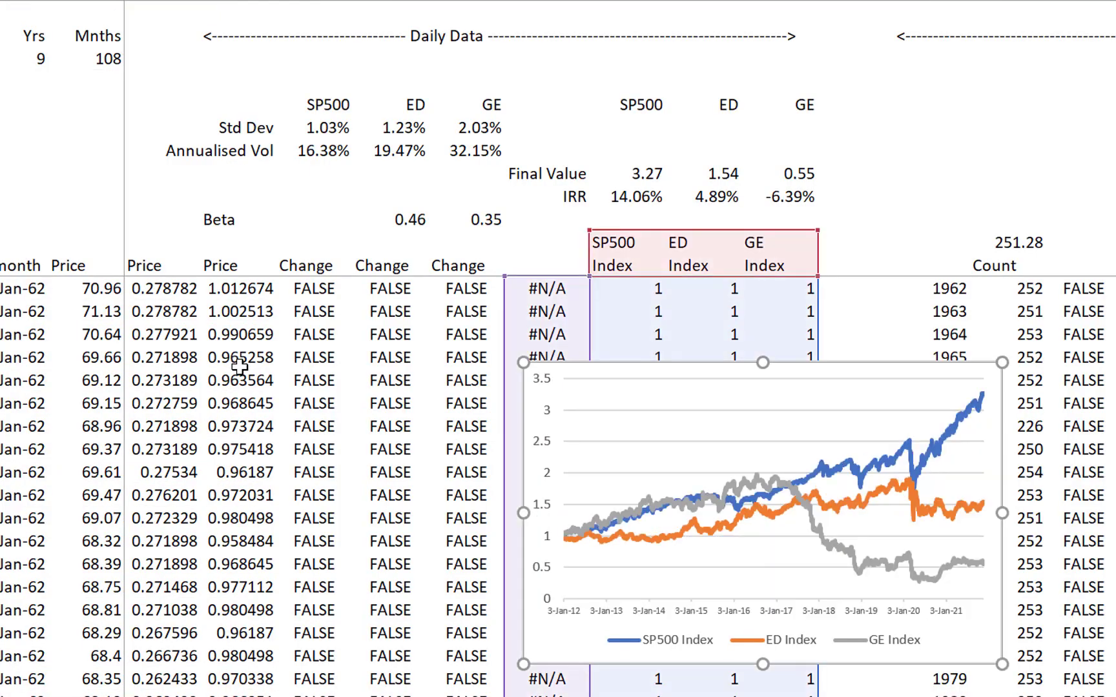
key("ctrl+Page_Down")
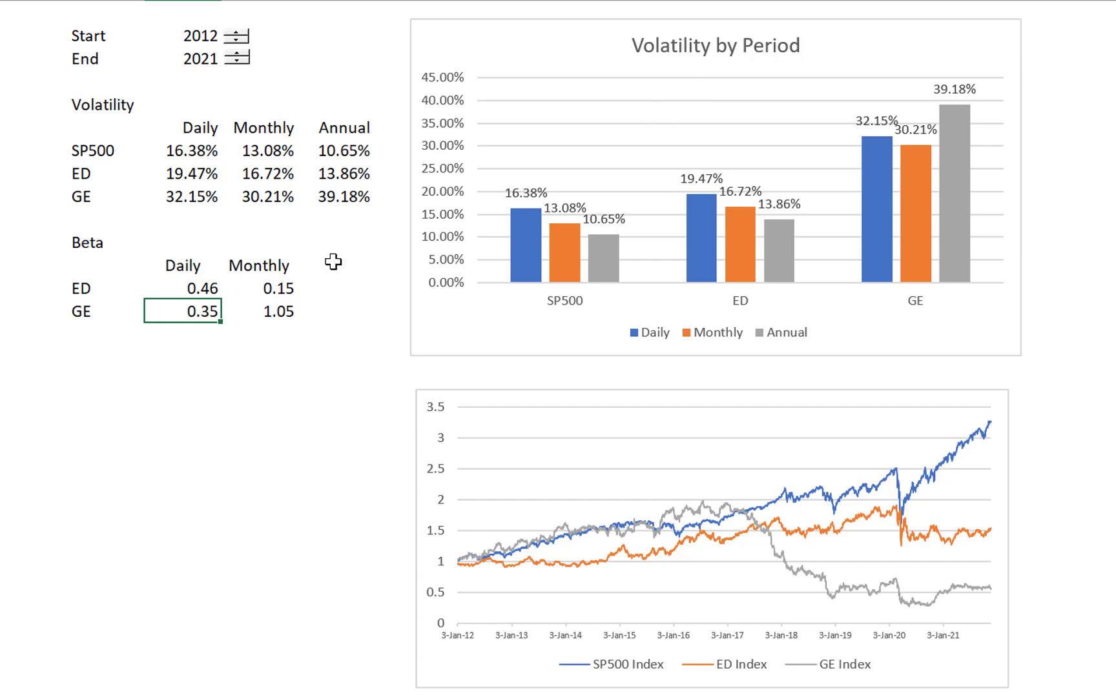
Step: Raise the start year one year at a time to 2021 to compare the resulting volatilities and betas
left_click(362, 351)
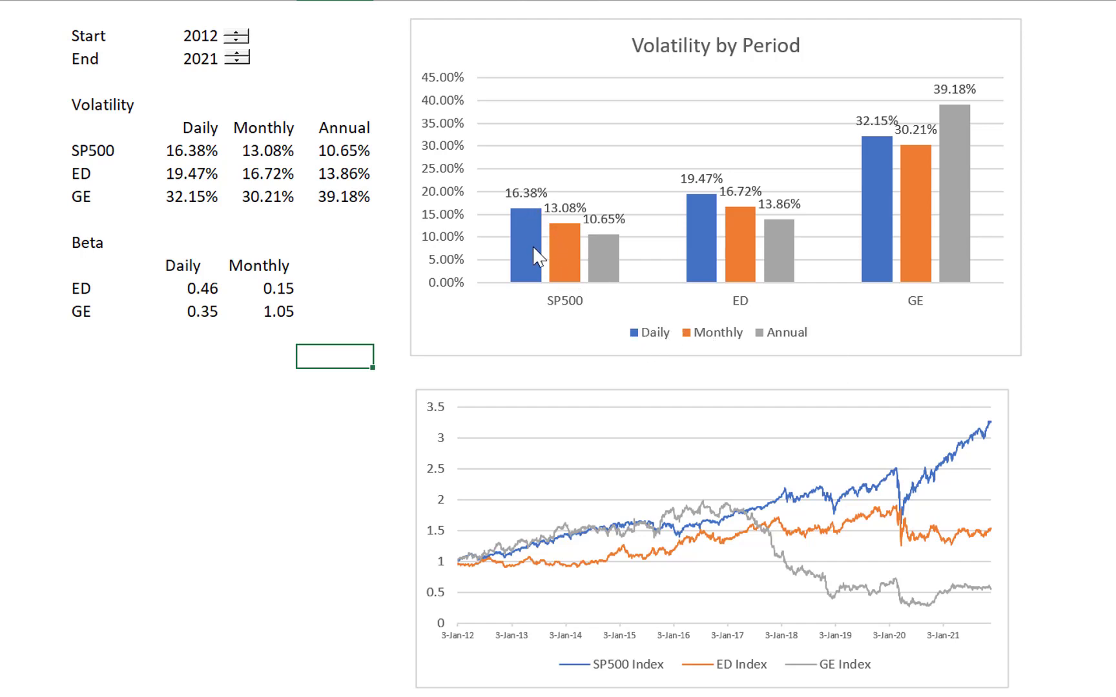
mouse_move(535, 257)
mouse_move(527, 223)
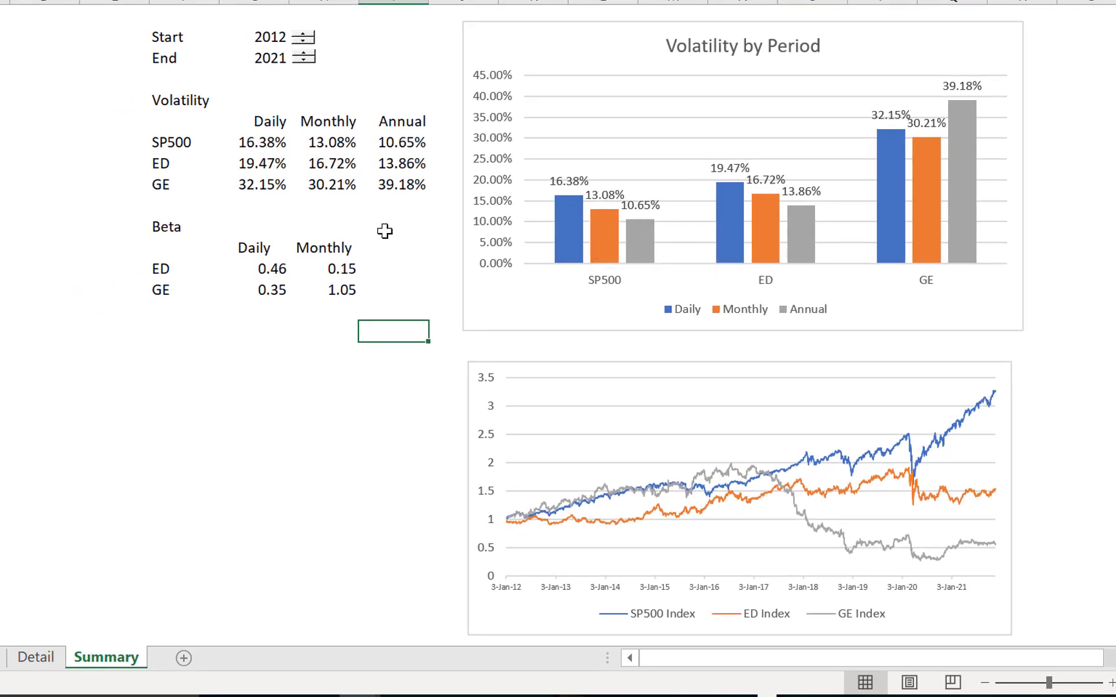
left_click(304, 34)
left_click(305, 37)
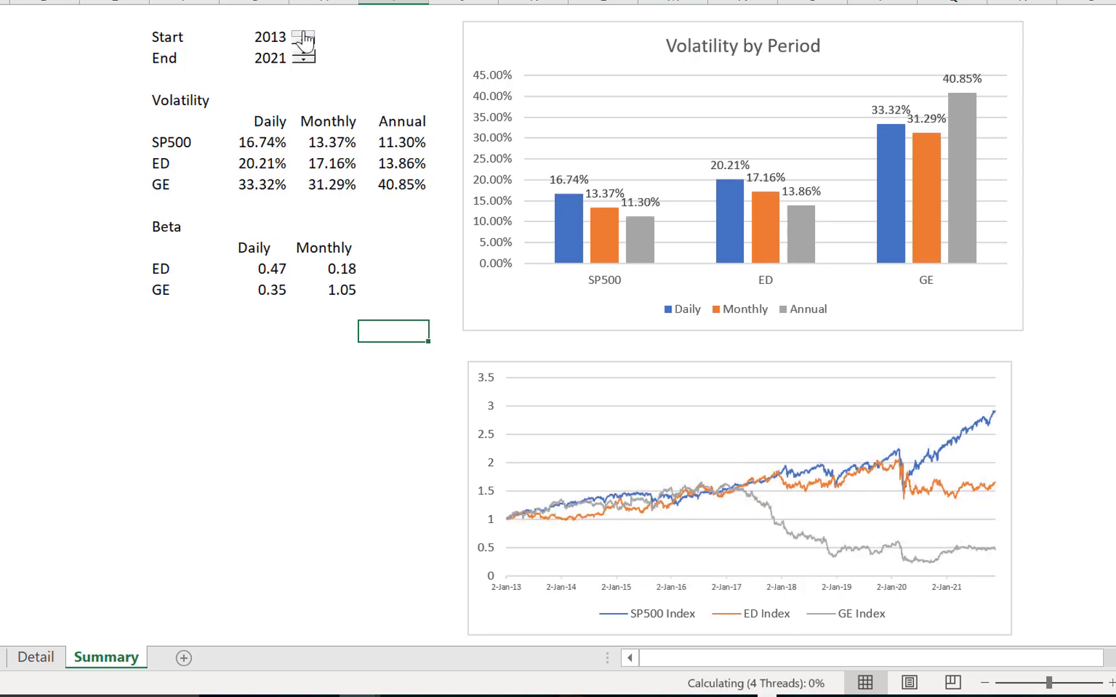
left_click(305, 37)
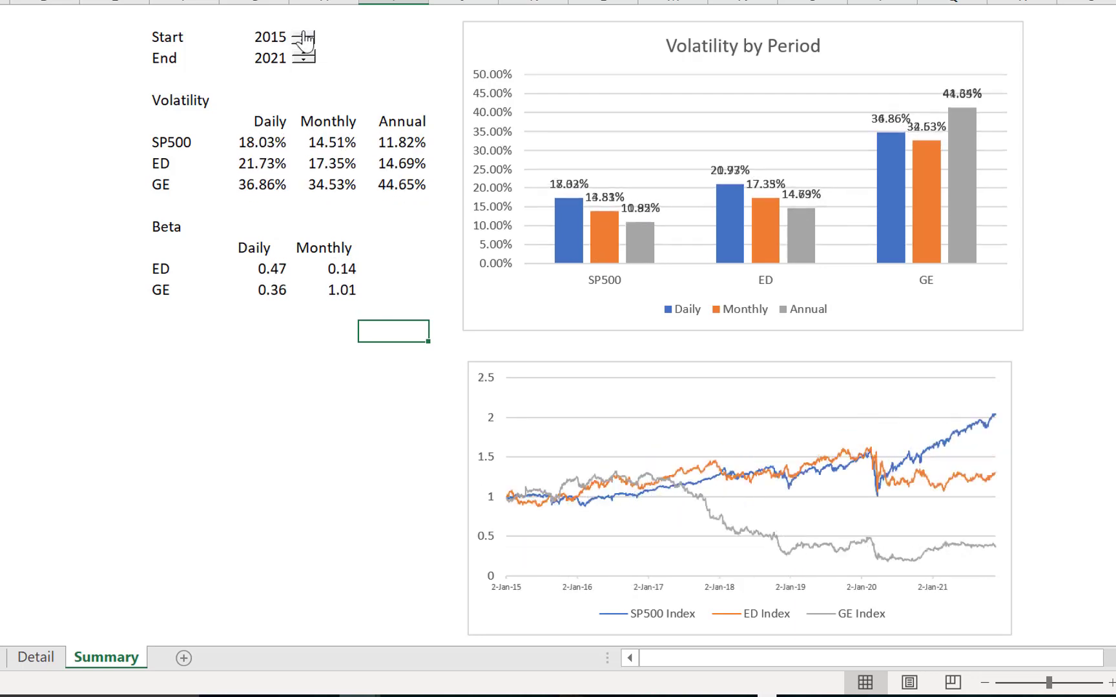
left_click(305, 38)
left_click(305, 38)
left_click(305, 37)
left_click(305, 37)
left_click(304, 38)
left_click(304, 37)
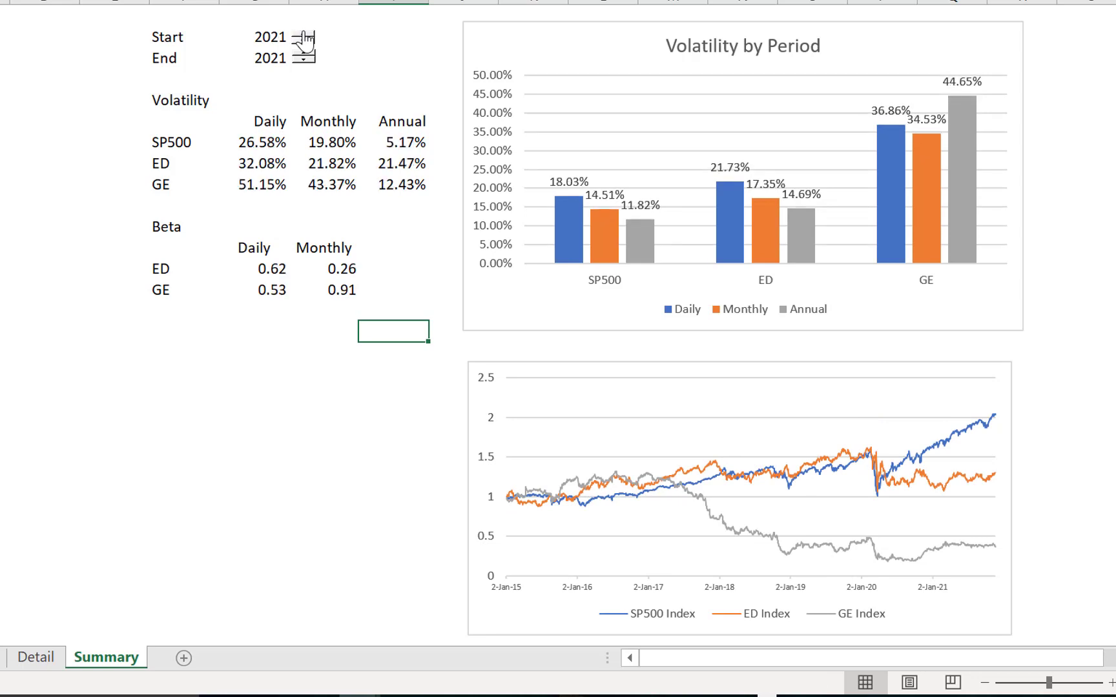
Step: Step the start year back down to 2014 and compare the volatilities and betas
left_click(303, 40)
left_click(303, 40)
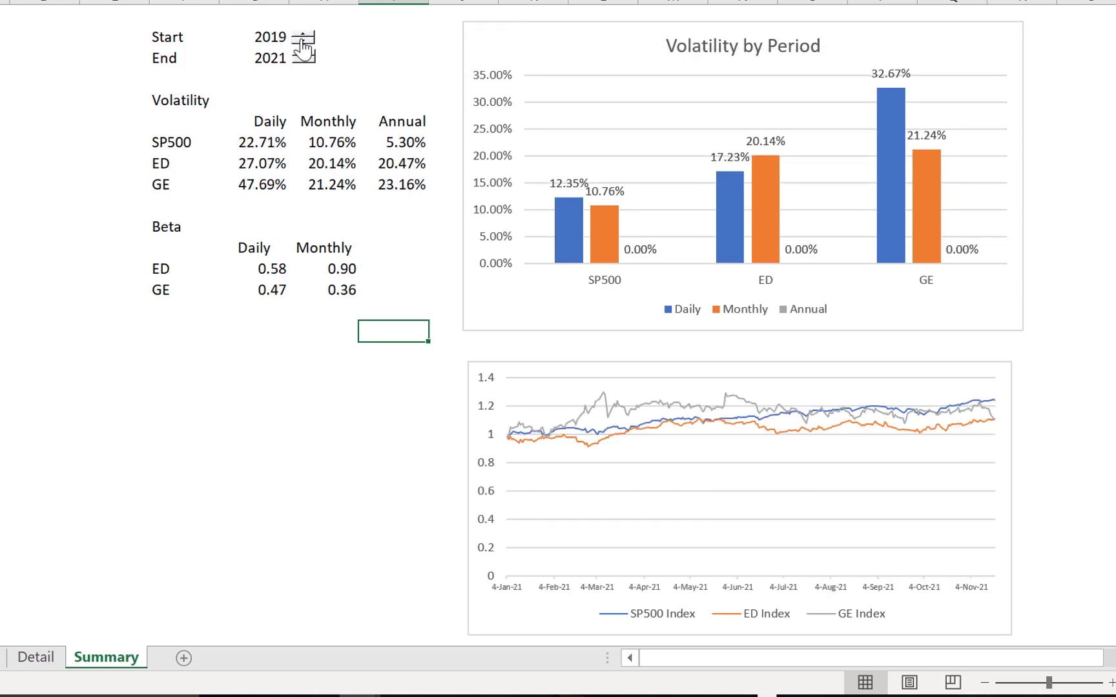
left_click(302, 40)
left_click(303, 40)
left_click(303, 40)
left_click(302, 40)
left_click(303, 40)
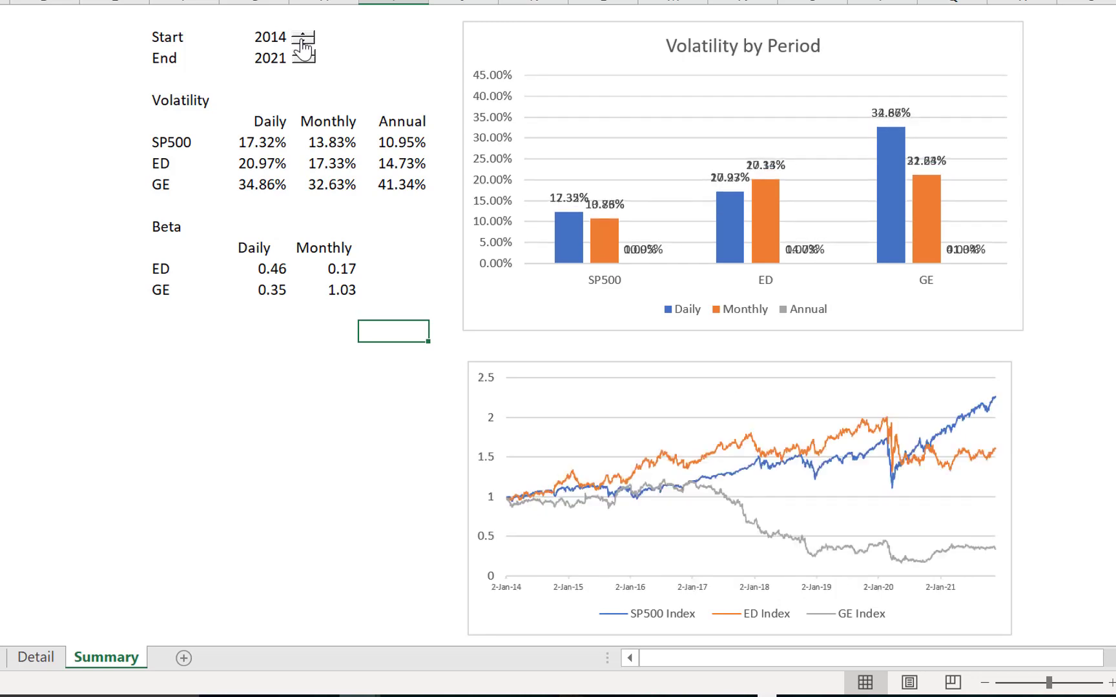
Step: Set the start year to 1963 on the Detail sheet and return to the Summary sheet
key("ctrl+Page_Up")
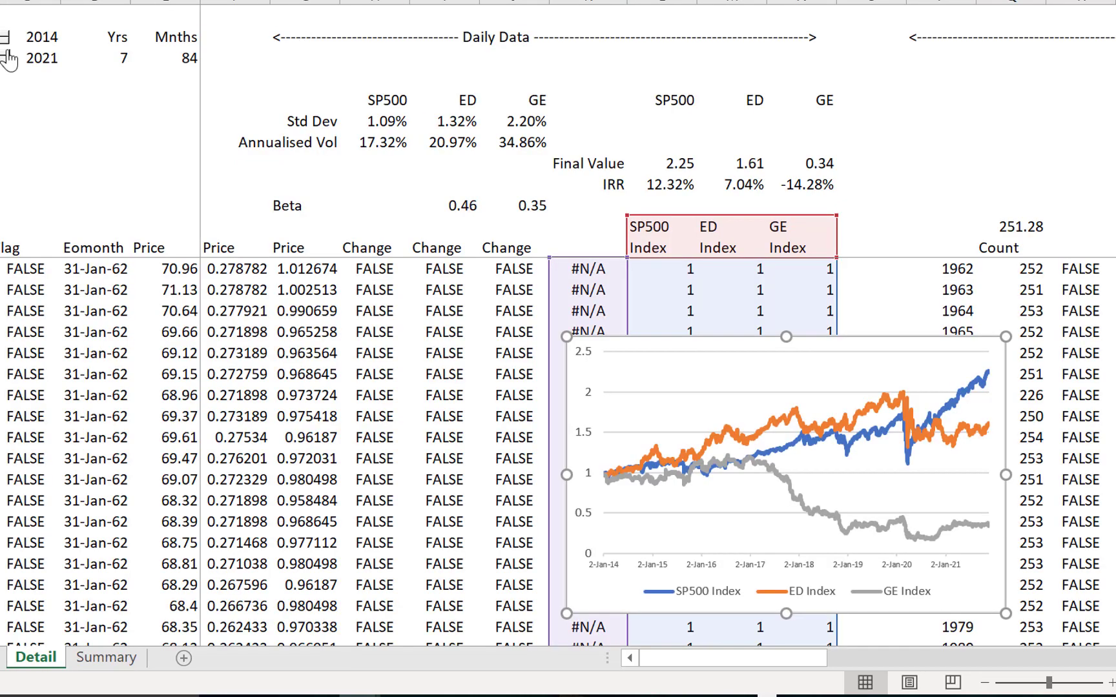
left_click(44, 29)
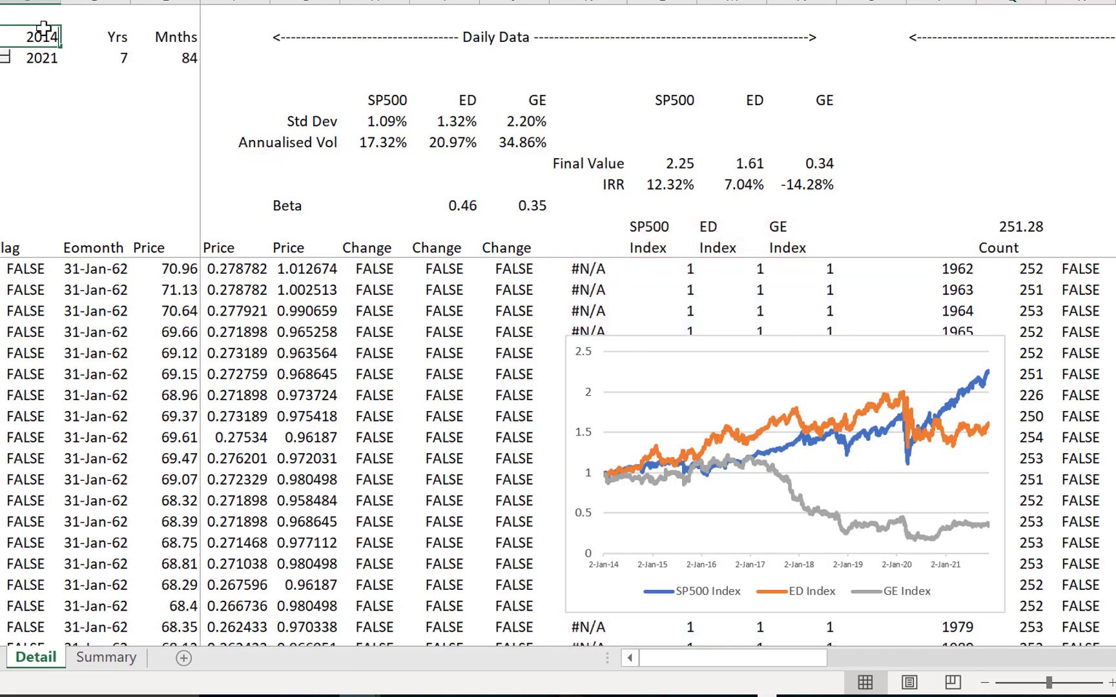
type("1963")
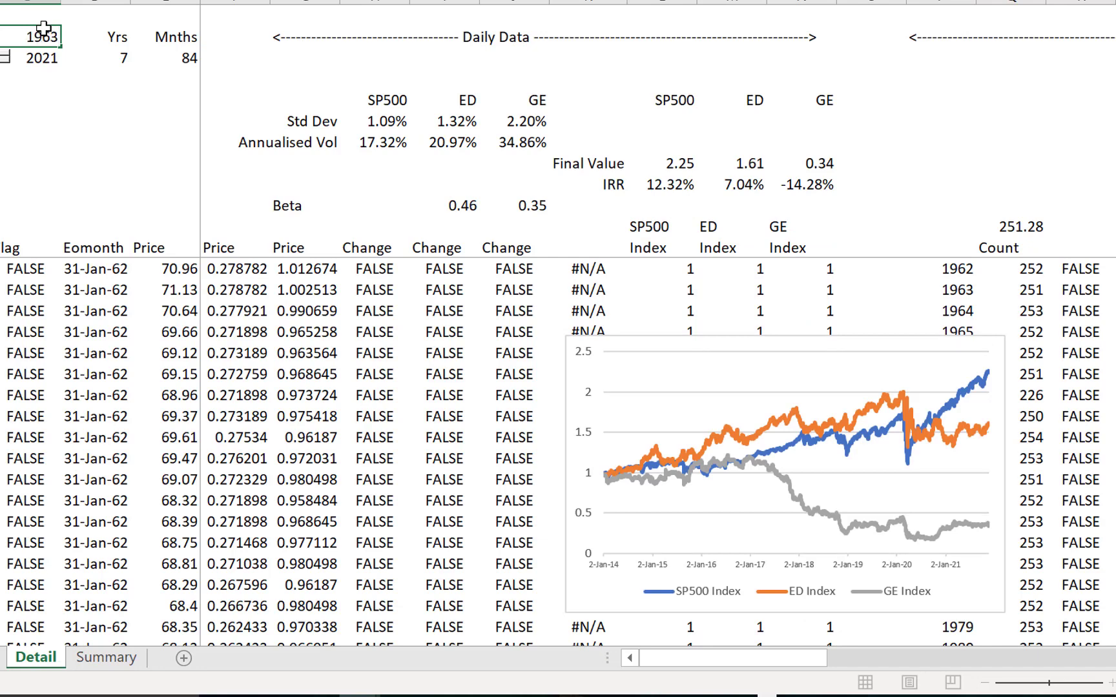
key("ctrl+Page_Up")
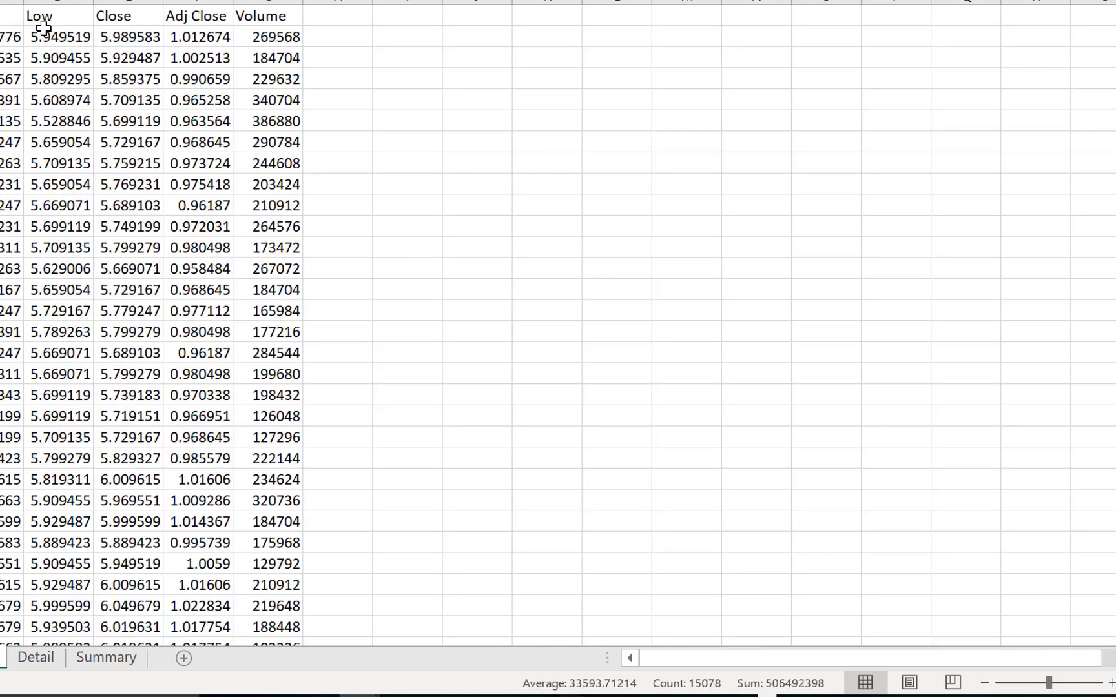
key("ctrl+Page_Down")
key("ctrl+Page_Down")
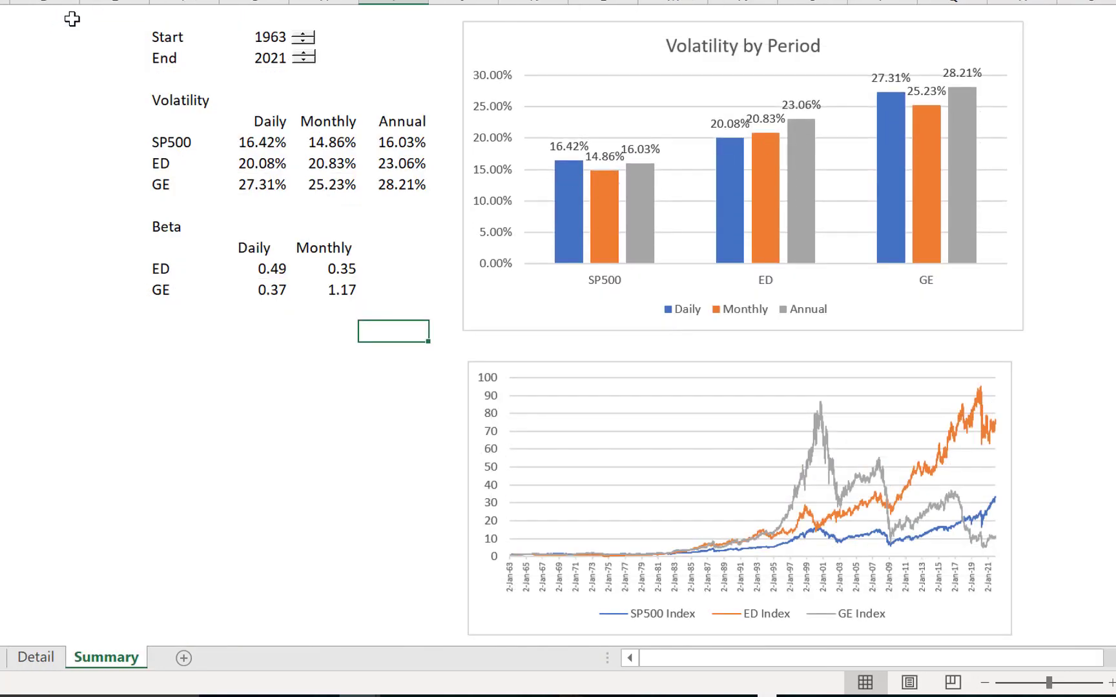
left_click(137, 368)
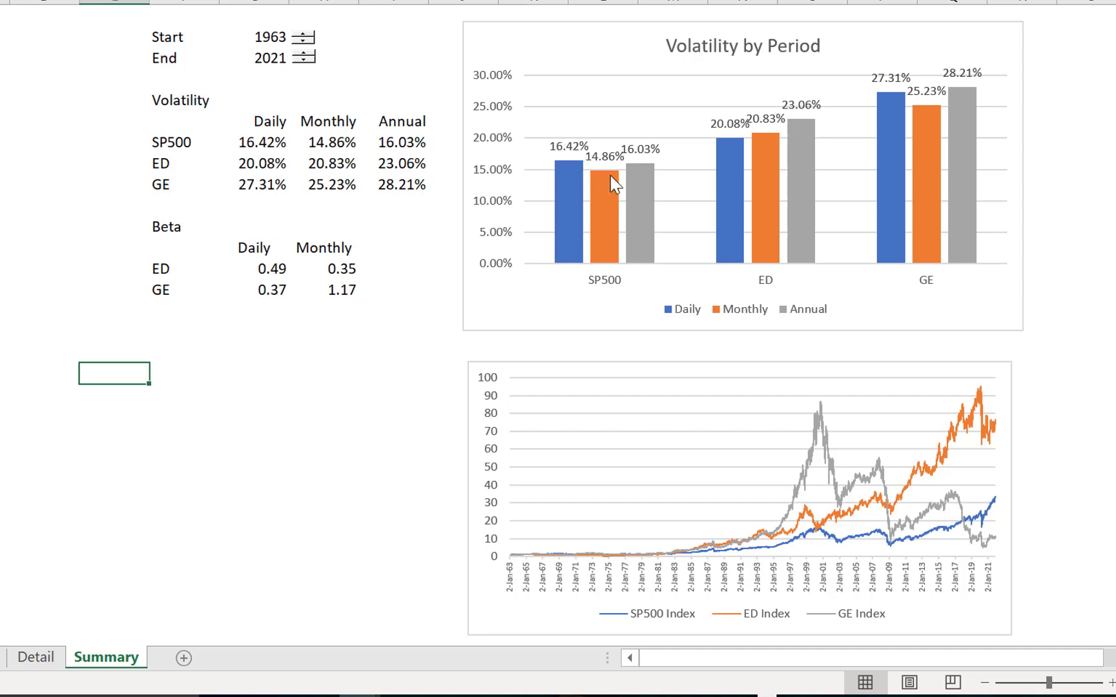
Step: Raise the start year one year at a time to 1979, watching the volatilities and betas
left_click(306, 33)
left_click(306, 33)
left_click(306, 33)
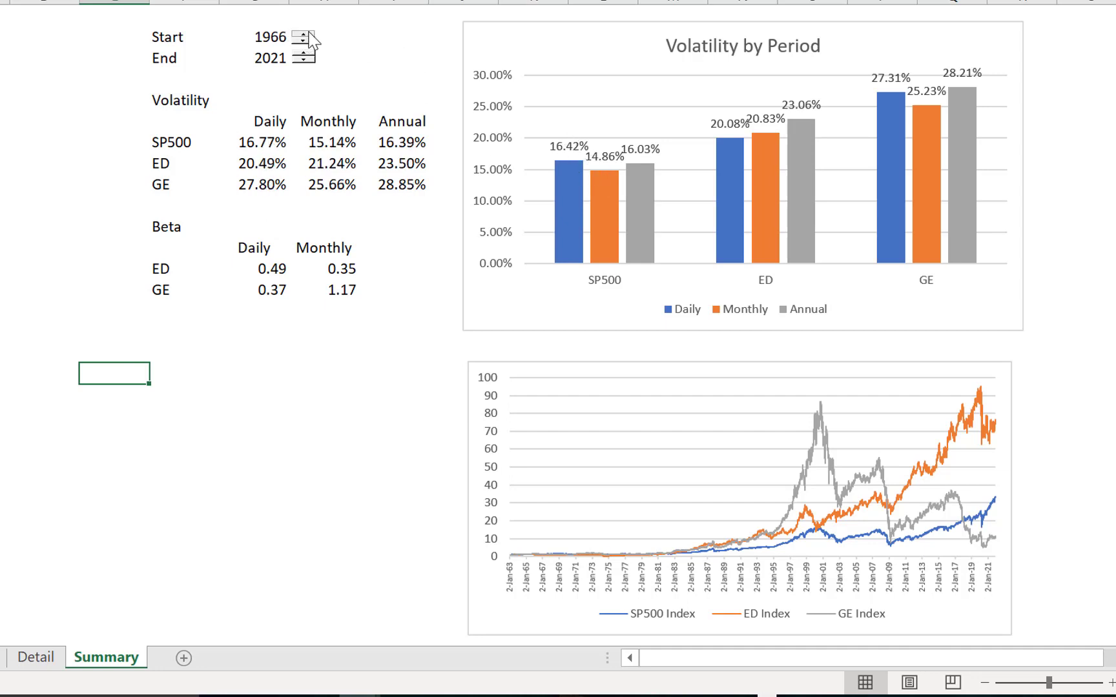
left_click(306, 34)
left_click(306, 34)
left_click(306, 34)
left_click(306, 34)
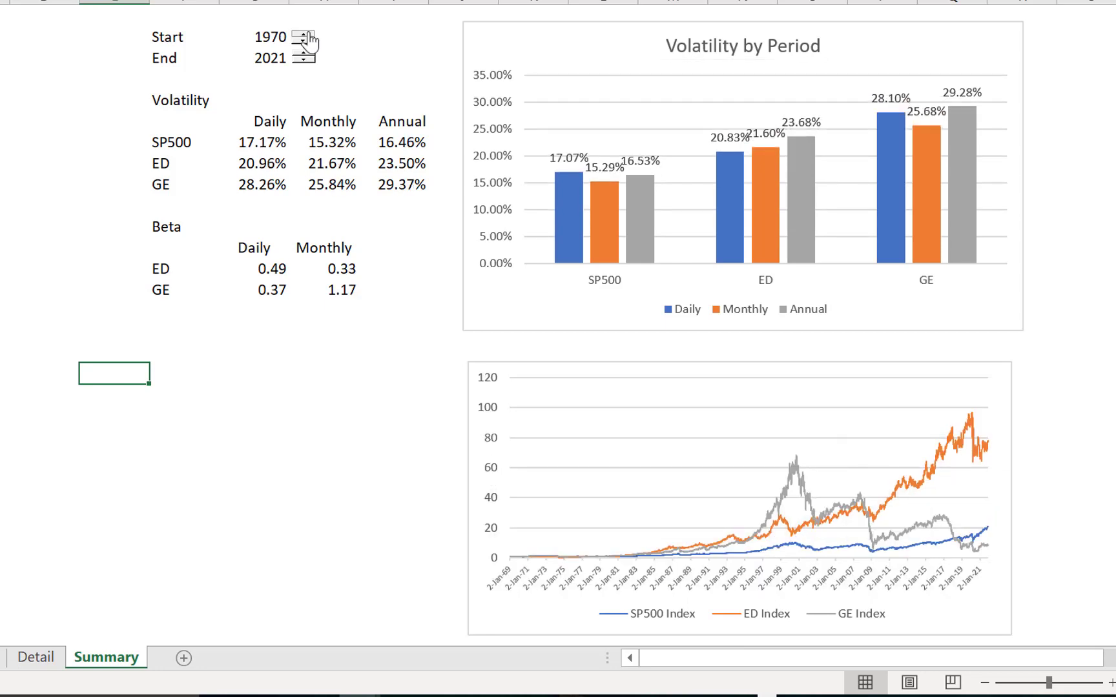
left_click(306, 34)
left_click(306, 34)
left_click(306, 34)
left_click(306, 34)
left_click(306, 34)
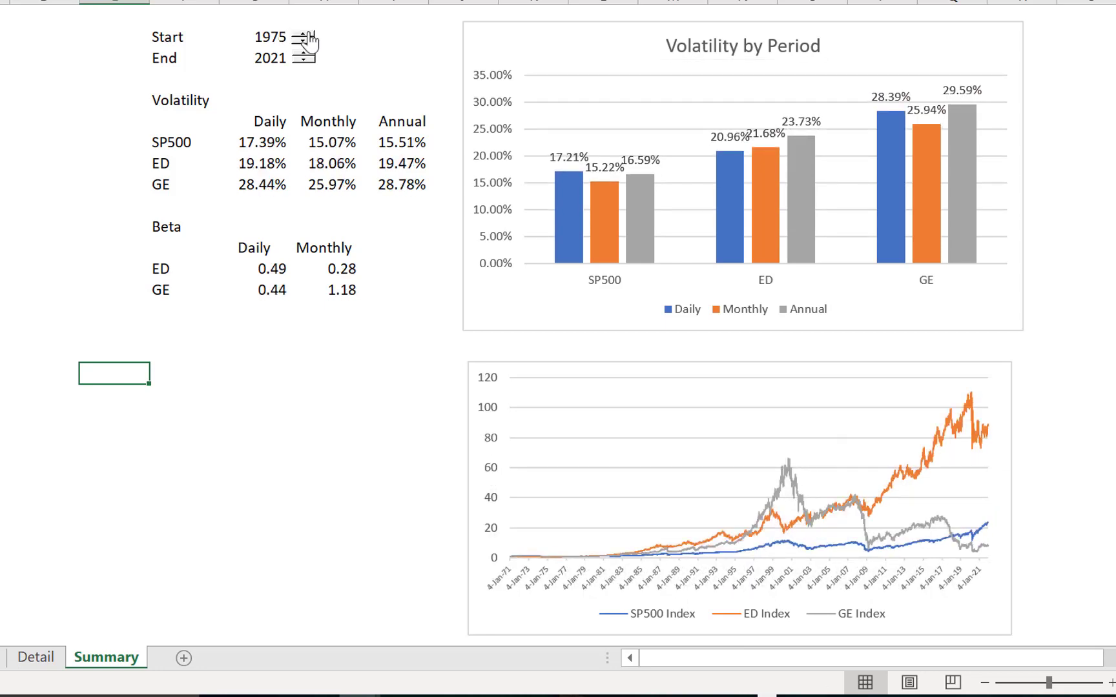
left_click(306, 34)
left_click(306, 34)
left_click(306, 34)
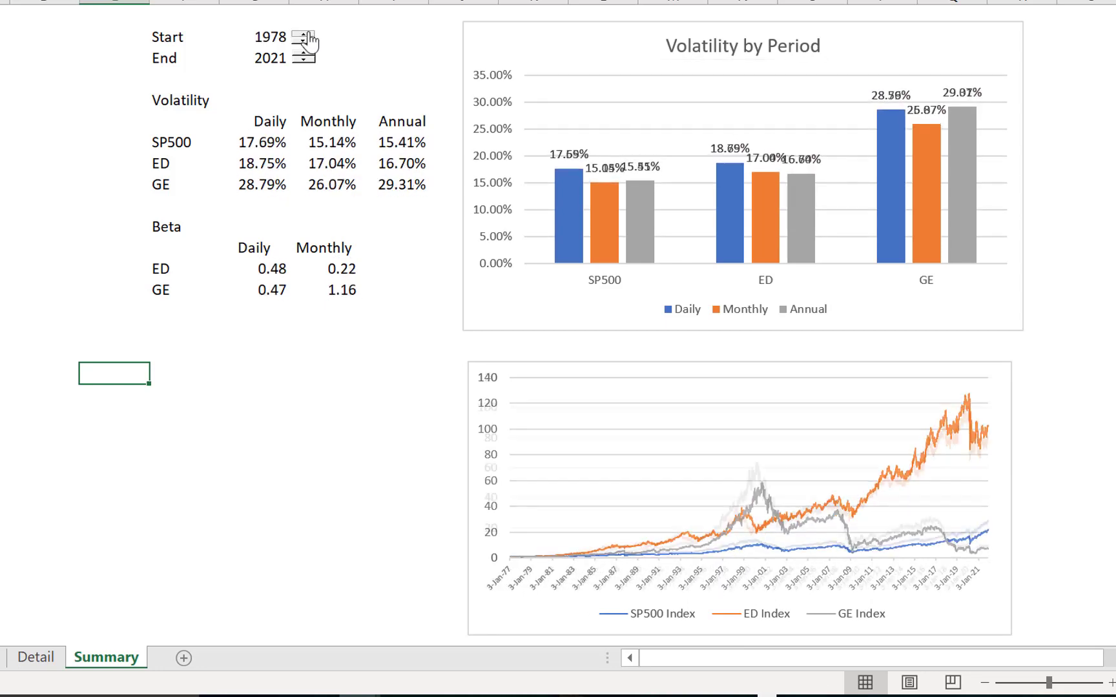
left_click(306, 34)
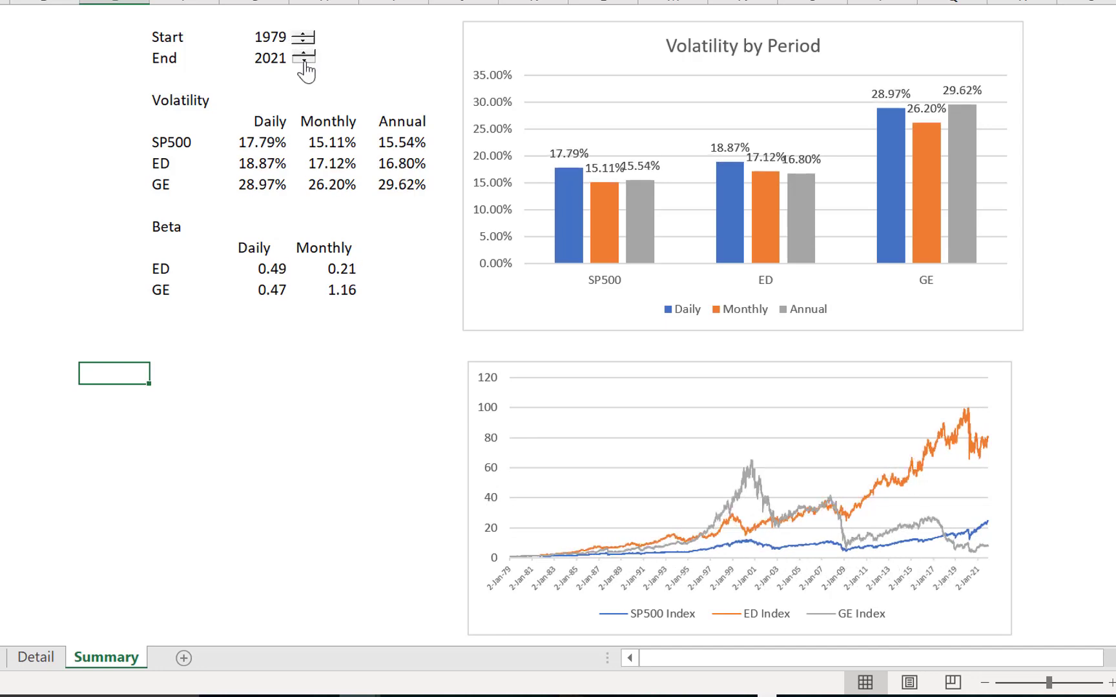
Step: Step the end year down to 2016 and back up to 2018 to compare the results
left_click(304, 62)
left_click(303, 62)
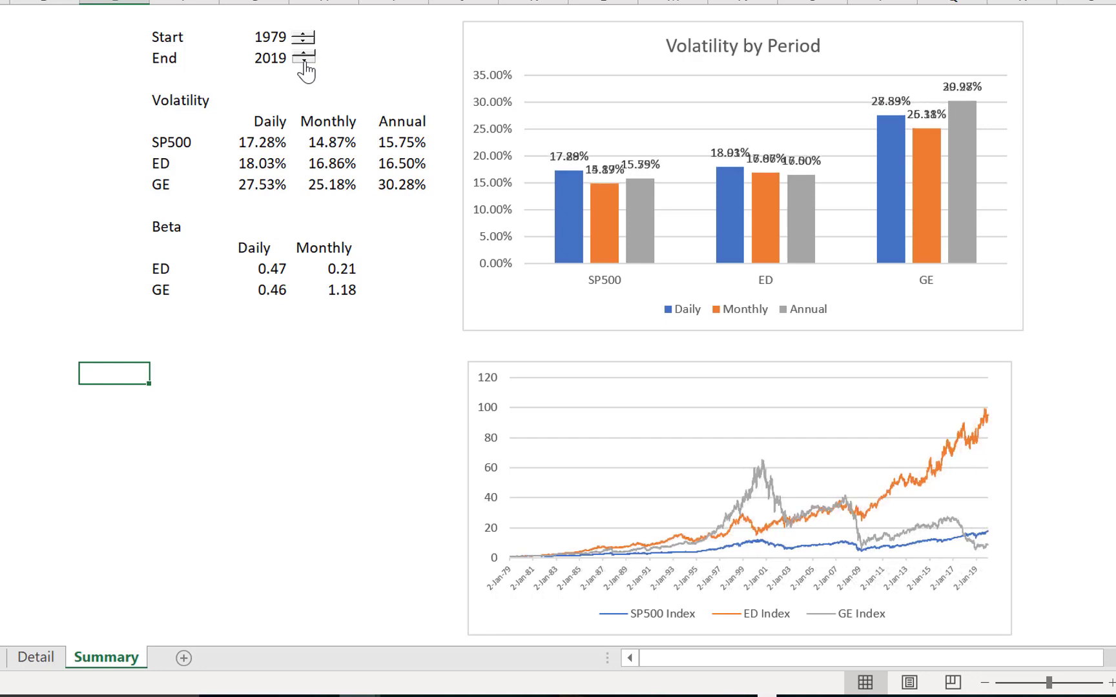
left_click(304, 61)
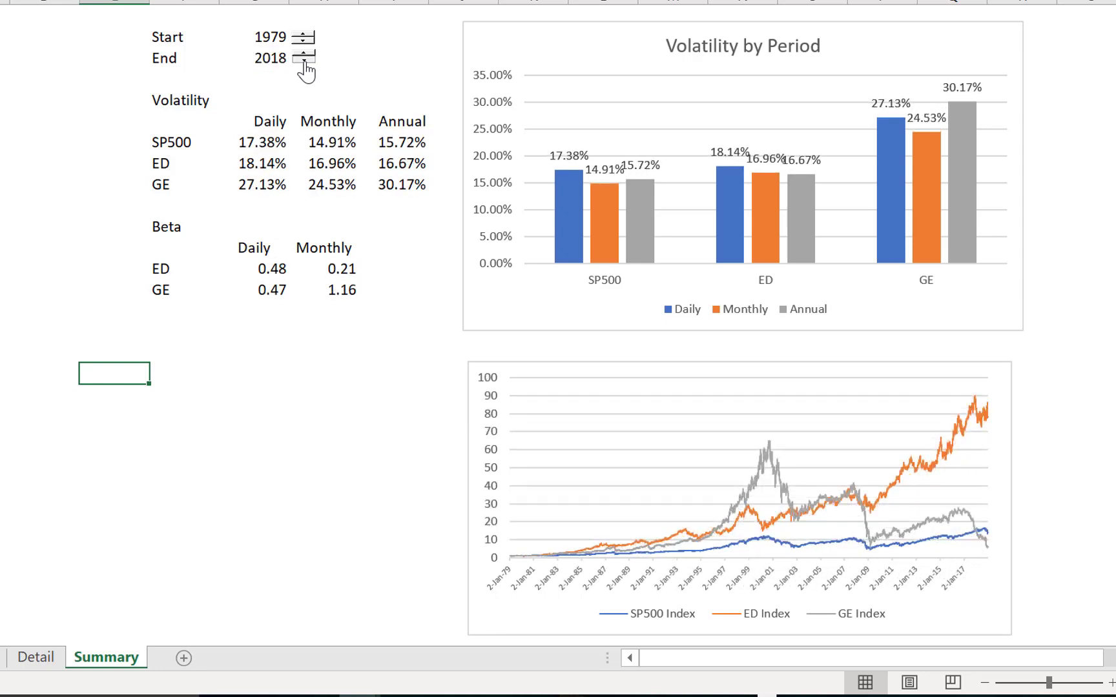
left_click(303, 61)
left_click(304, 62)
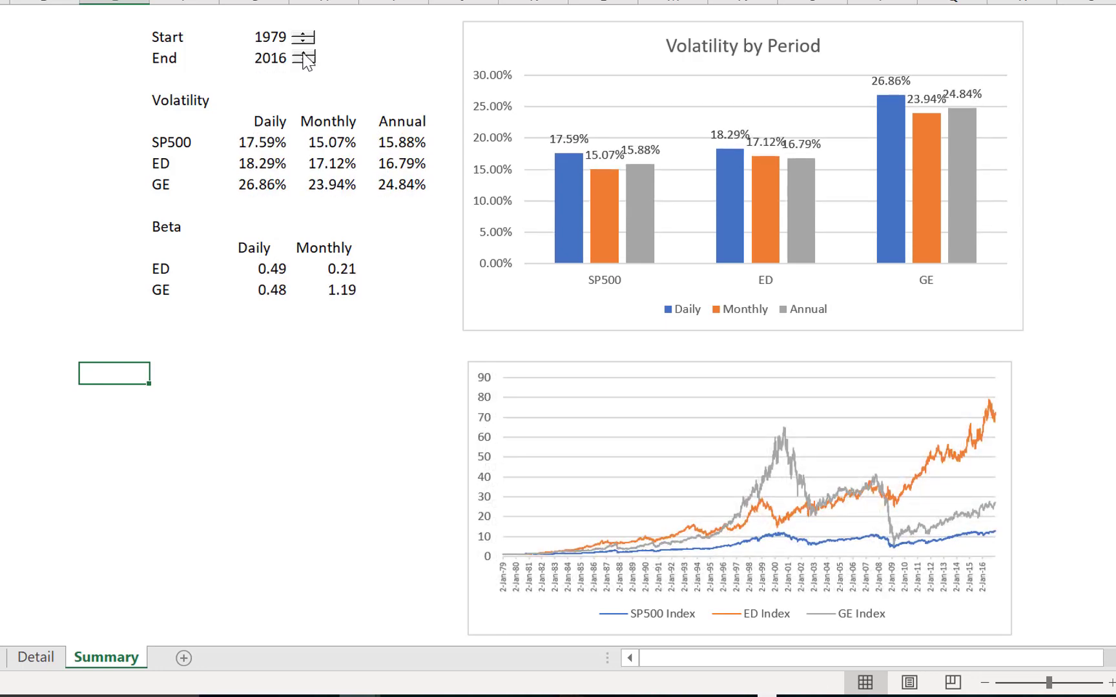
left_click(304, 54)
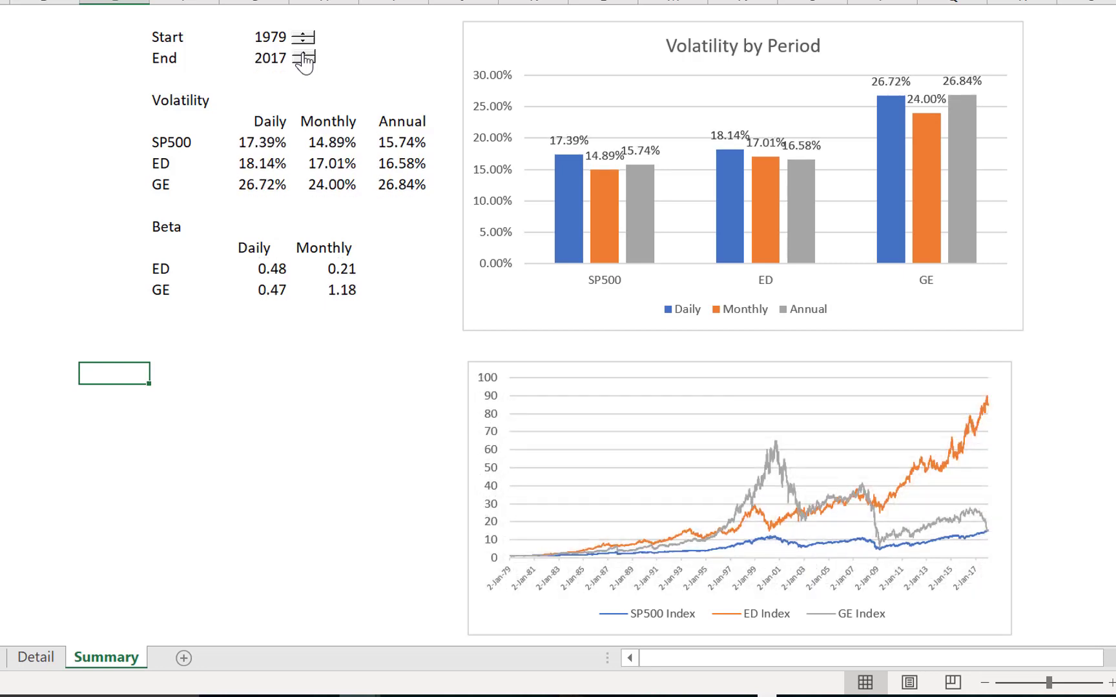
left_click(304, 54)
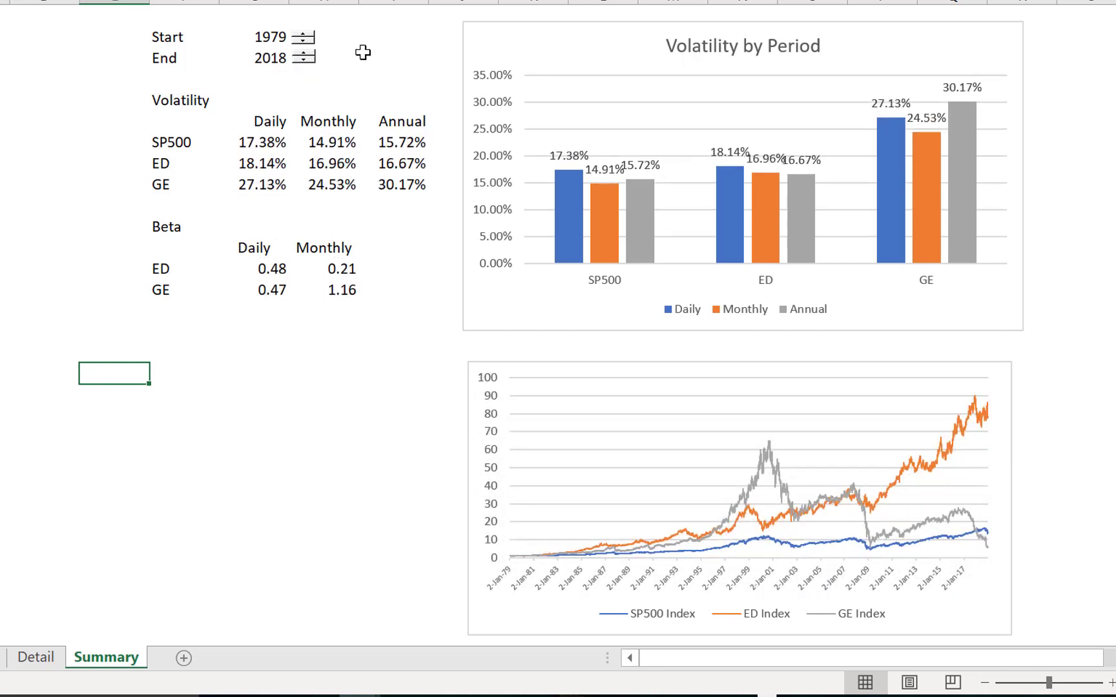
left_click(352, 370)
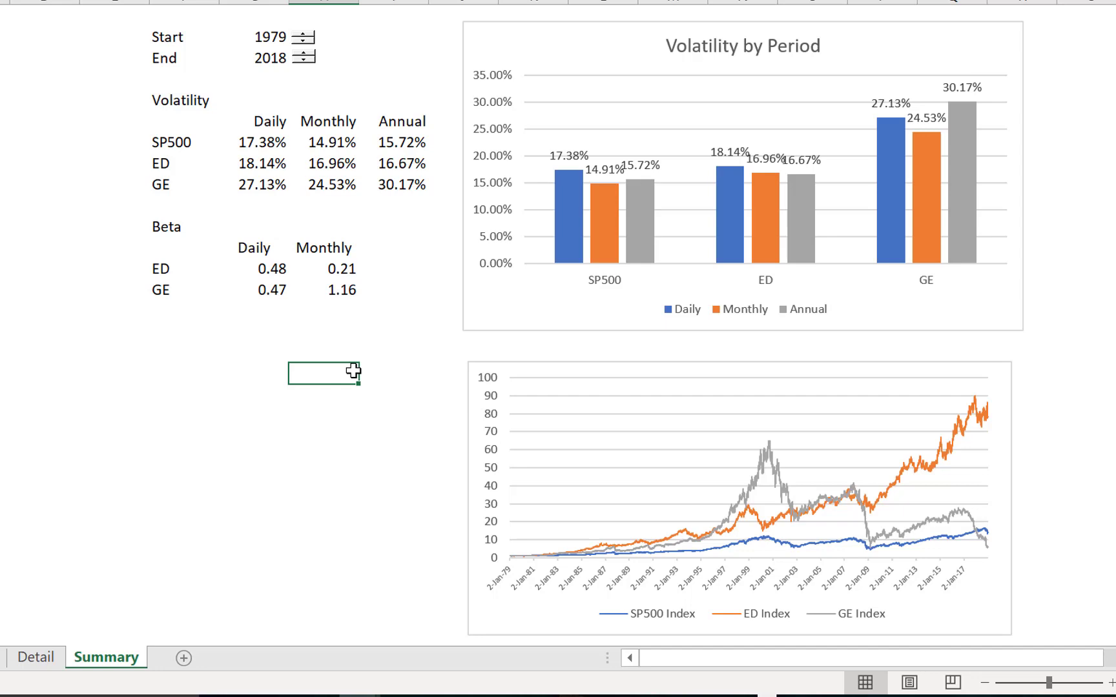
Step: Compare the daily, monthly and annual volatilities of the SP500 in the Volatility table
key("Up")
key("Up")
key("Up")
key("Up")
key("Up")
key("Up")
key("Up")
key("Up")
key("Up")
key("Up")
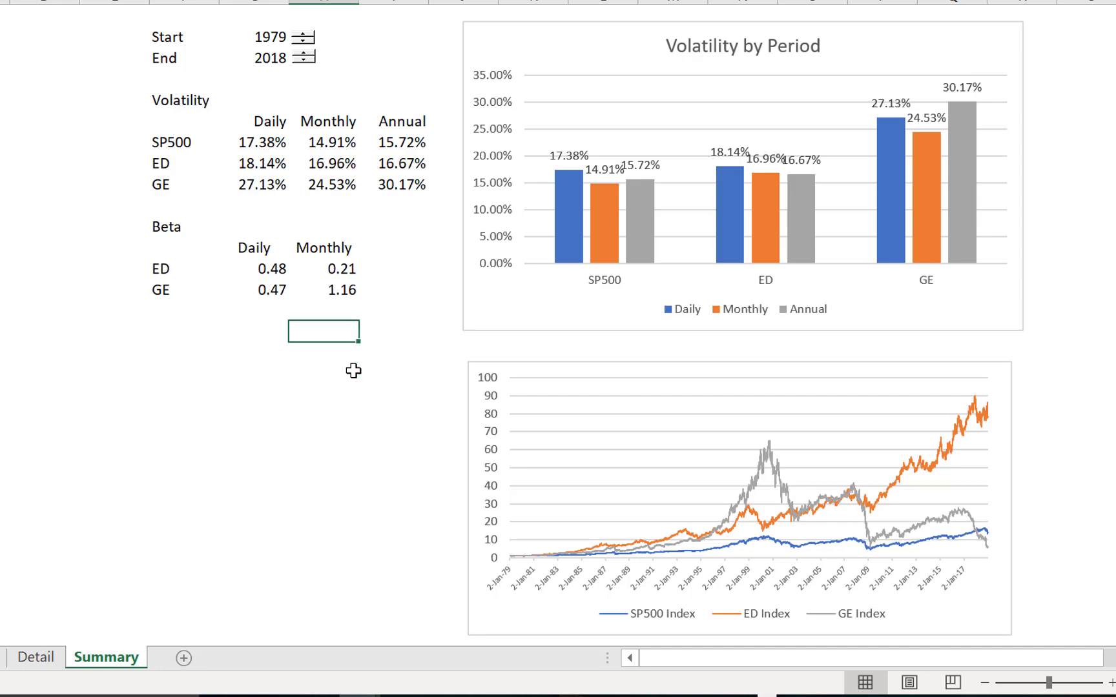
key("Left")
key("Up")
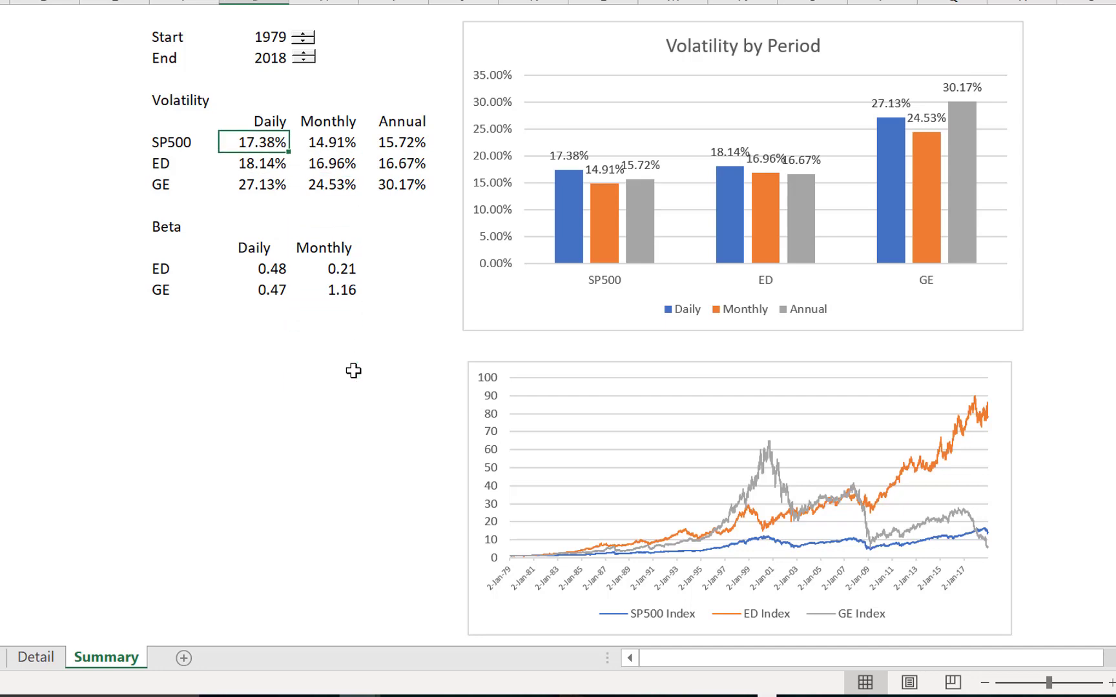
key("Right")
key("Left")
key("Right")
key("Left")
key("Right")
key("Right")
key("Left")
key("Left")
Step: Raise the start year to 1986, comparing the daily, monthly and annual volatilities along the way
left_click(304, 39)
left_click(304, 38)
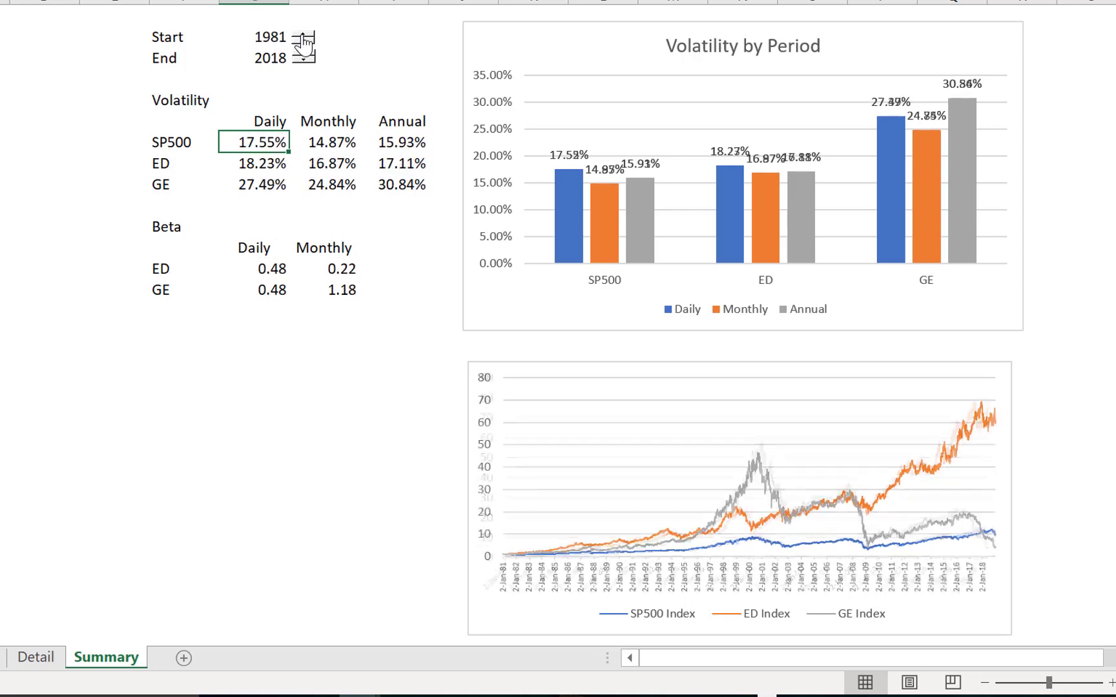
left_click(304, 39)
left_click(304, 39)
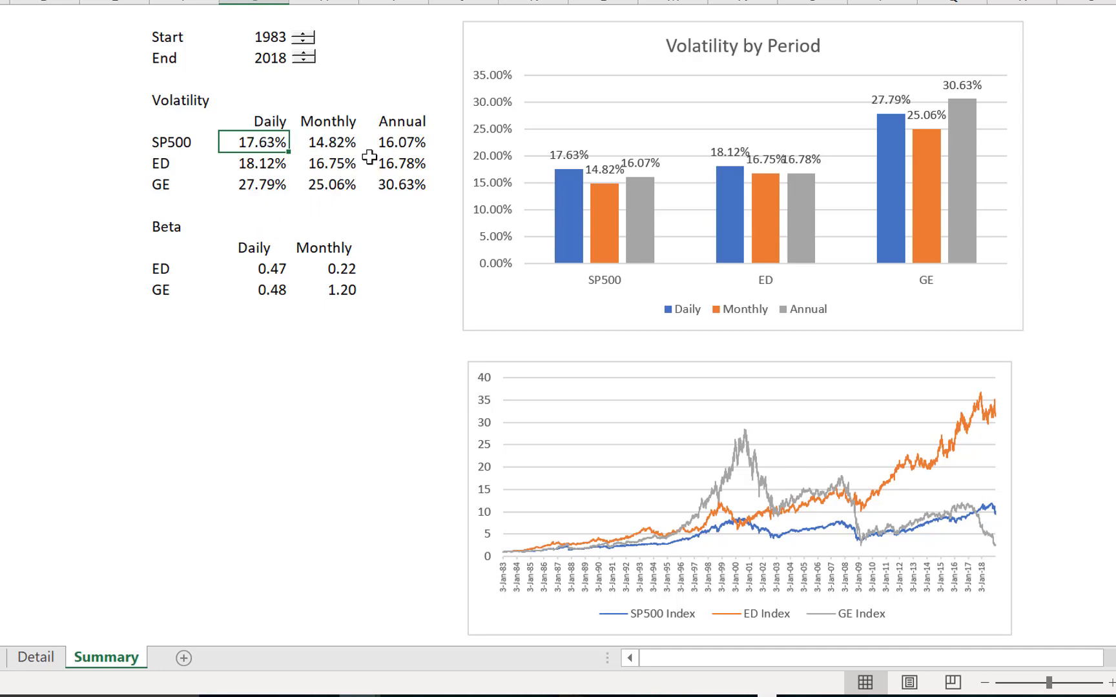
left_click(306, 36)
left_click(306, 37)
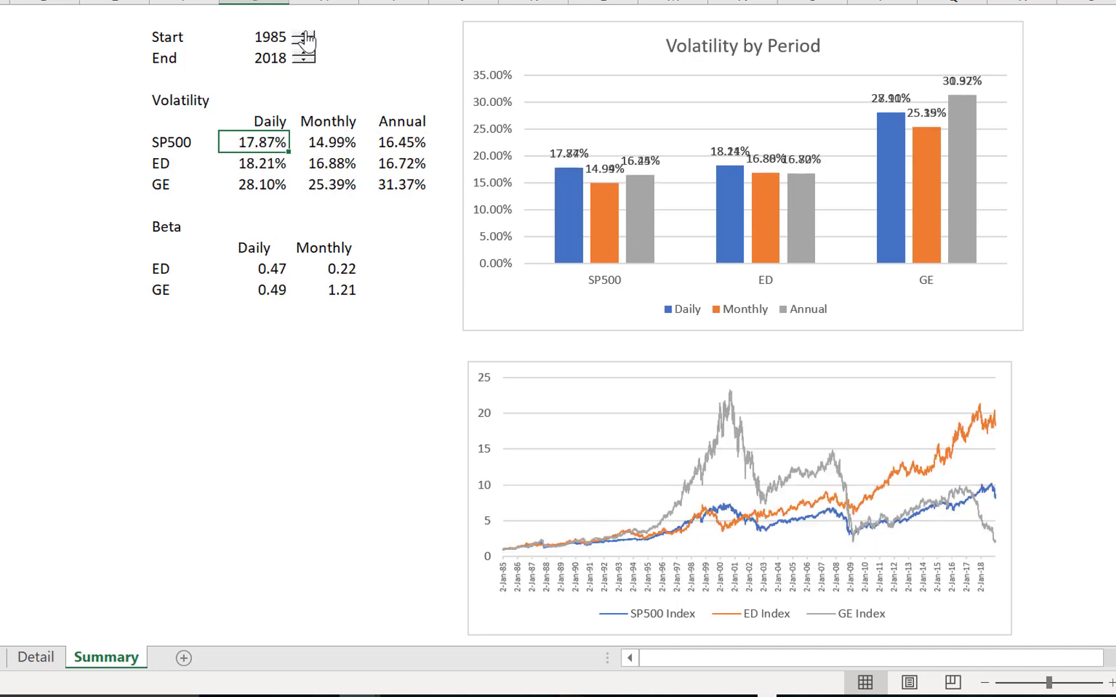
left_click(306, 36)
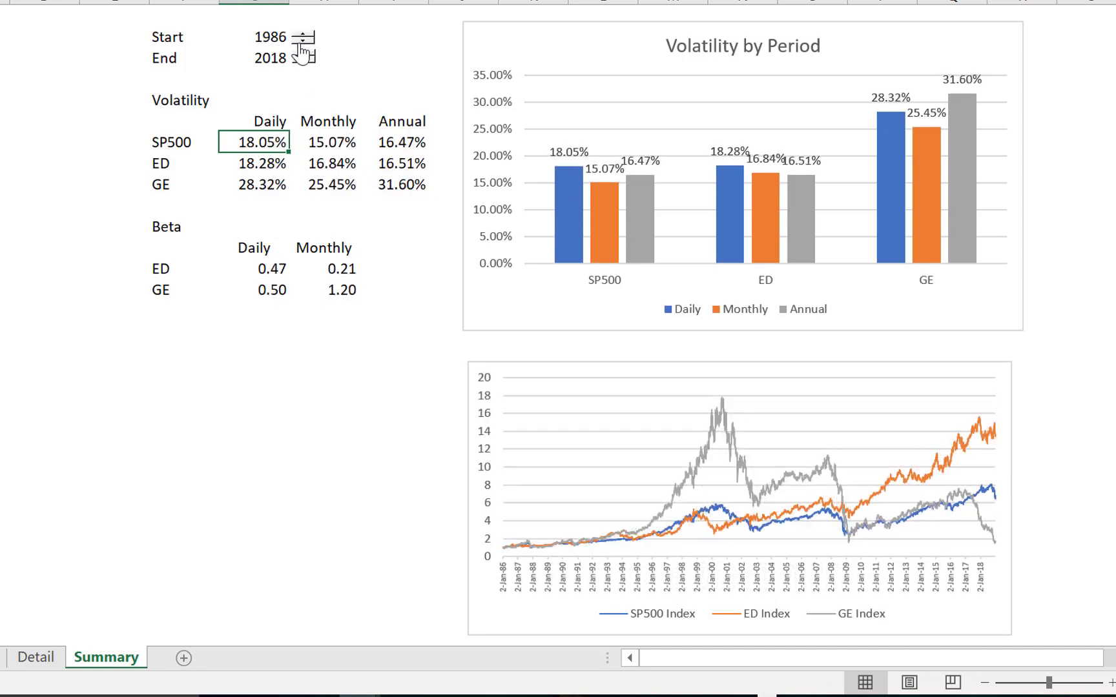
left_click(300, 52)
left_click(168, 400)
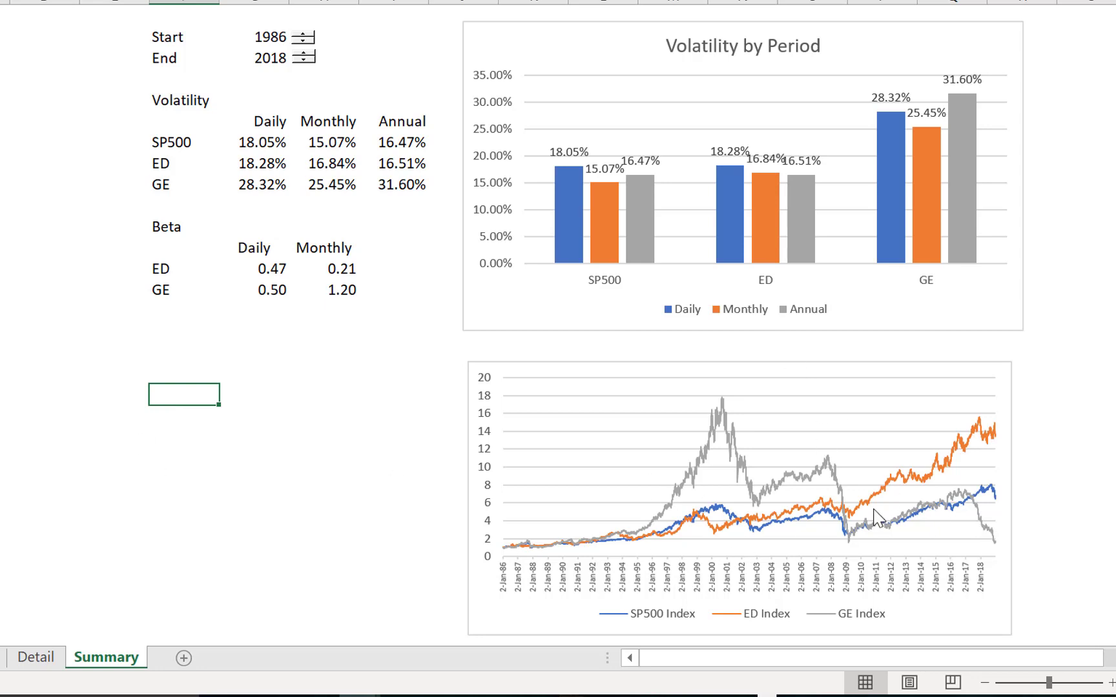
Step: Lower the end year one year at a time to 2006, watching the volatilities and betas
left_click(304, 62)
left_click(303, 62)
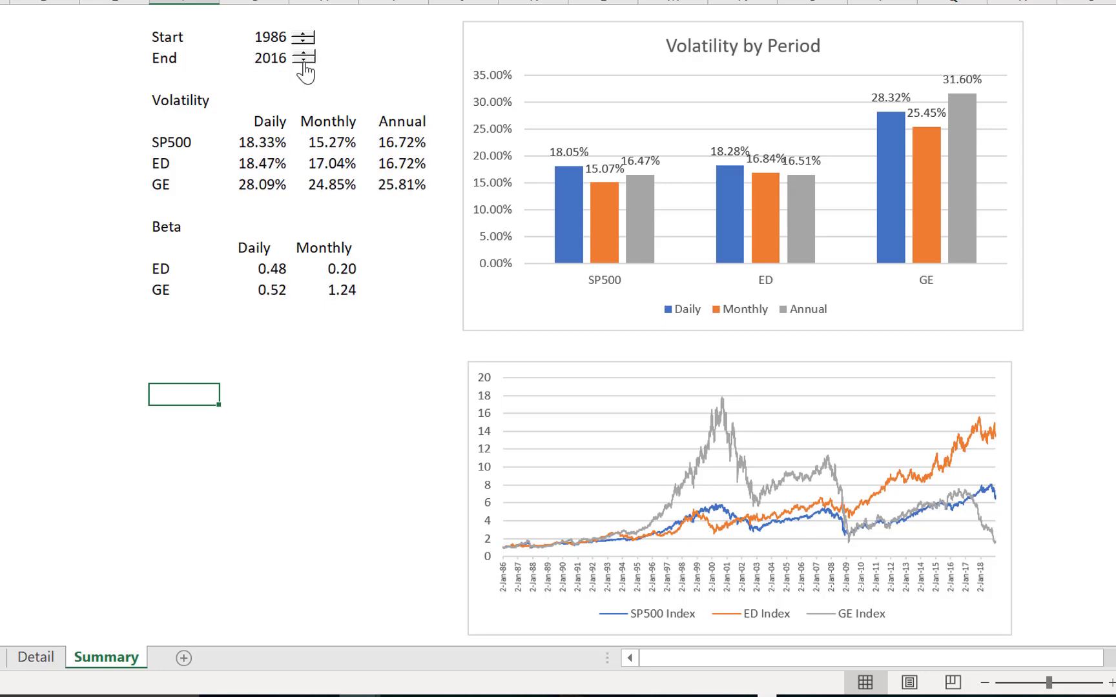
left_click(303, 62)
left_click(304, 62)
left_click(304, 62)
left_click(304, 62)
left_click(303, 62)
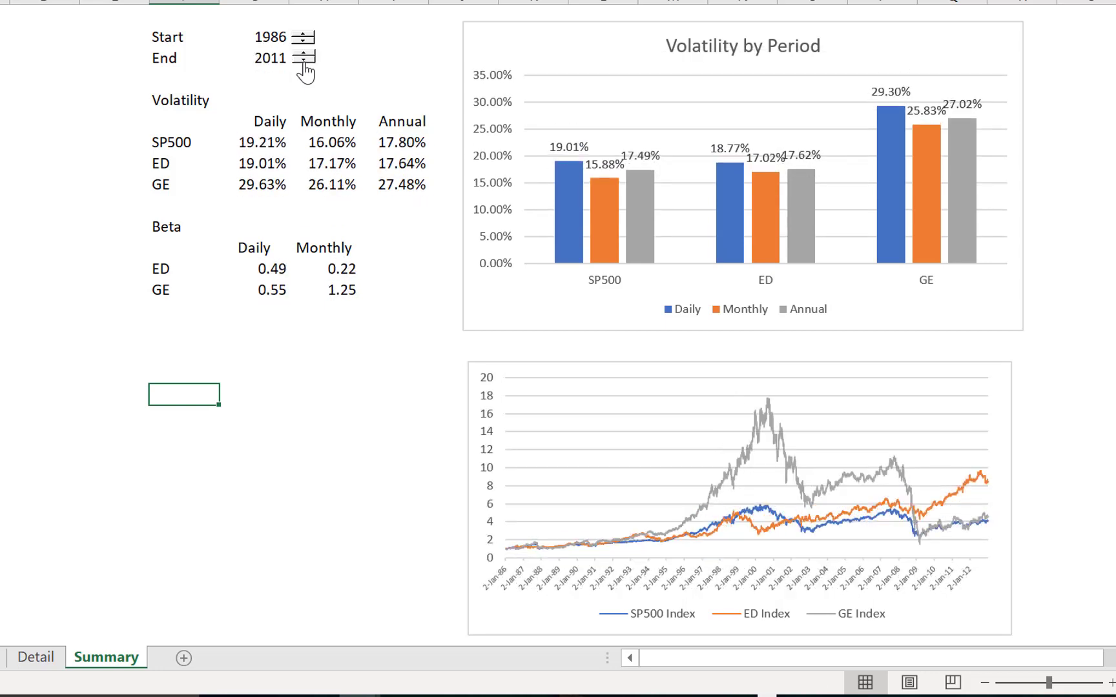
left_click(304, 62)
left_click(303, 62)
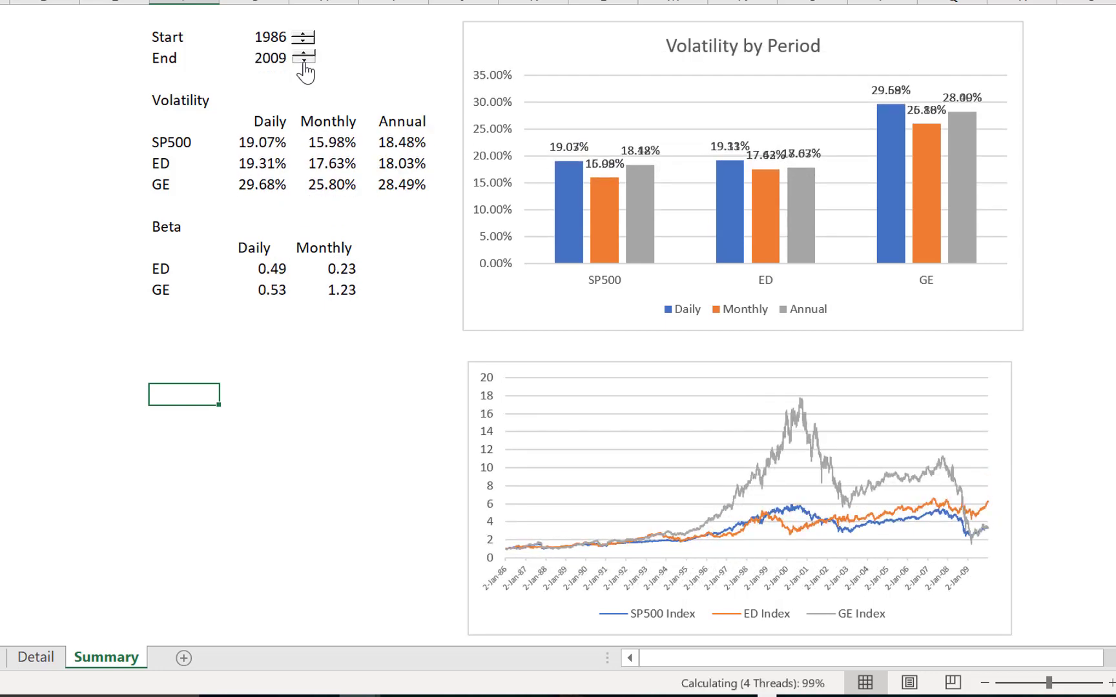
left_click(304, 62)
left_click(303, 62)
left_click(303, 62)
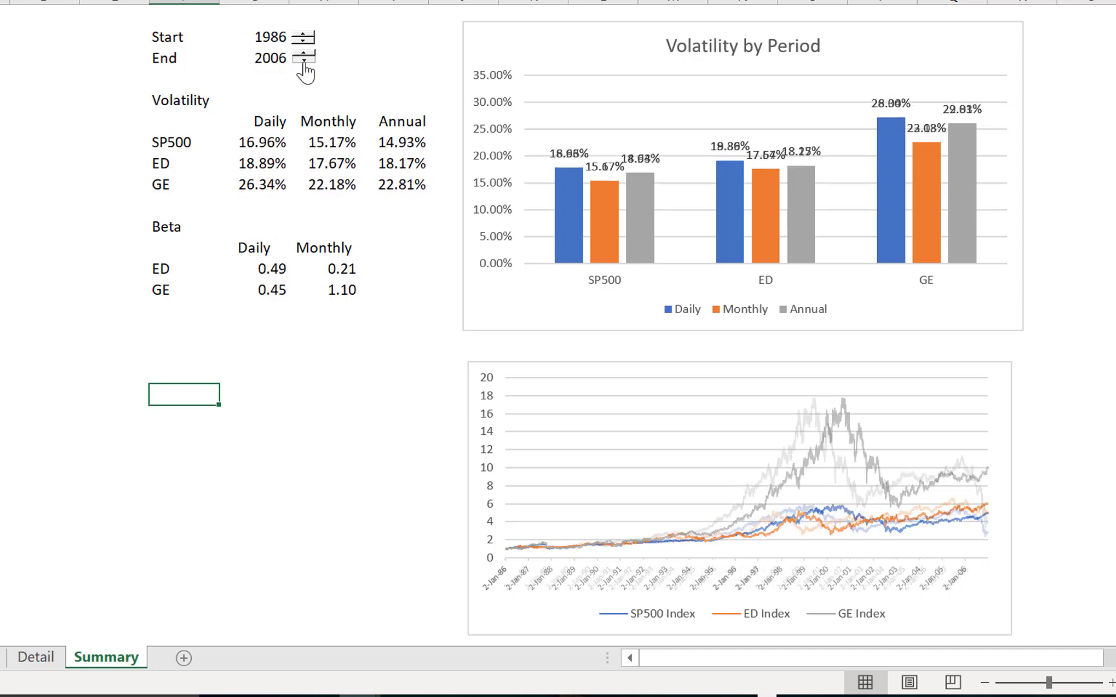
Step: Lower the end year one year at a time to 2000, watching the volatilities, betas and charts
left_click(304, 62)
left_click(303, 62)
left_click(303, 62)
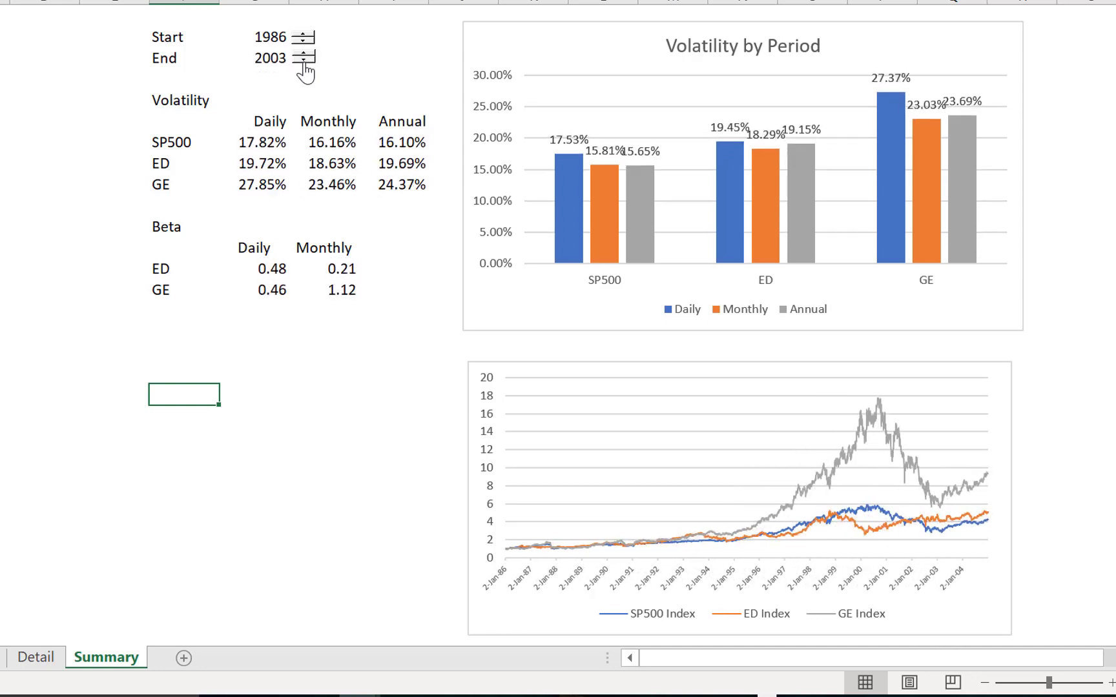
left_click(303, 62)
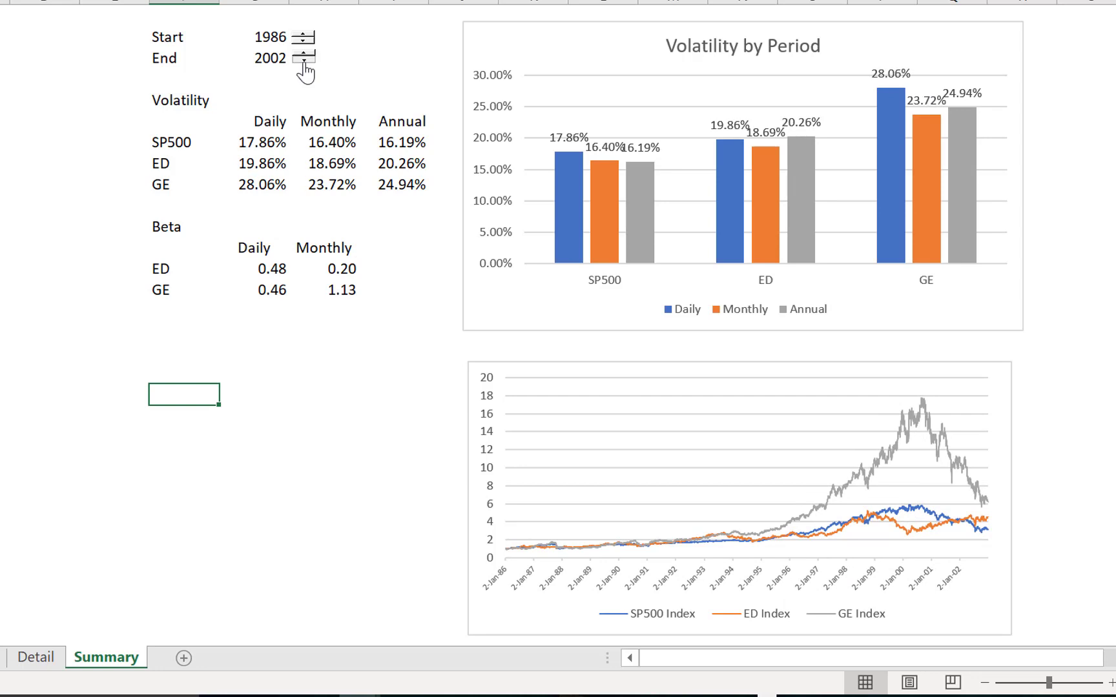
left_click(304, 62)
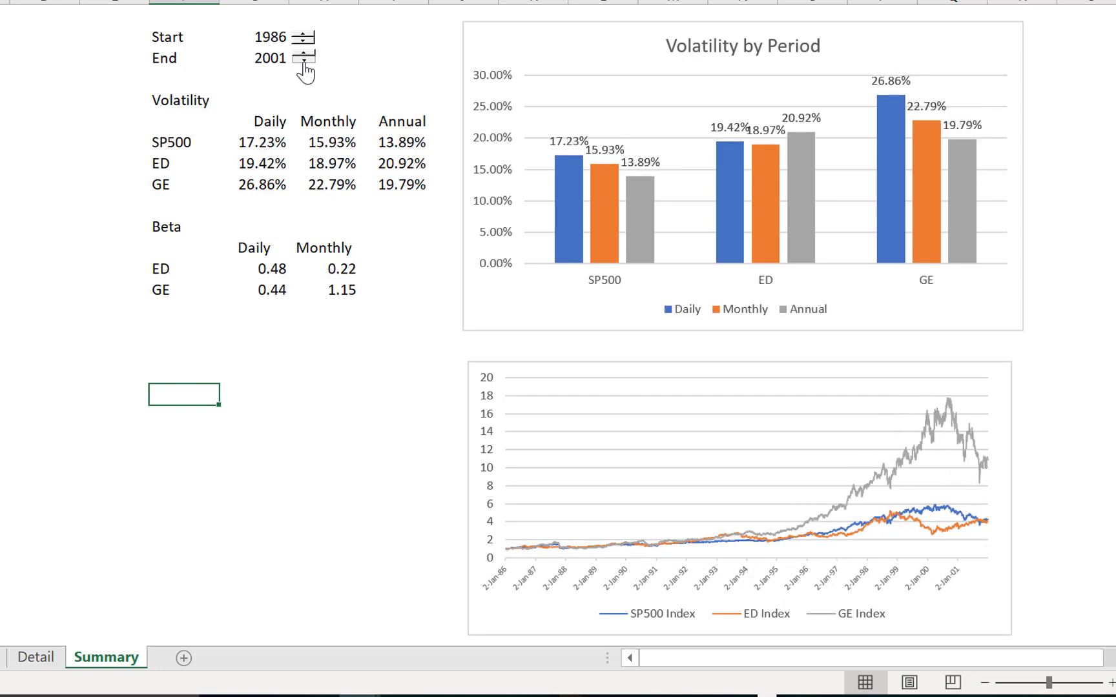
left_click(303, 62)
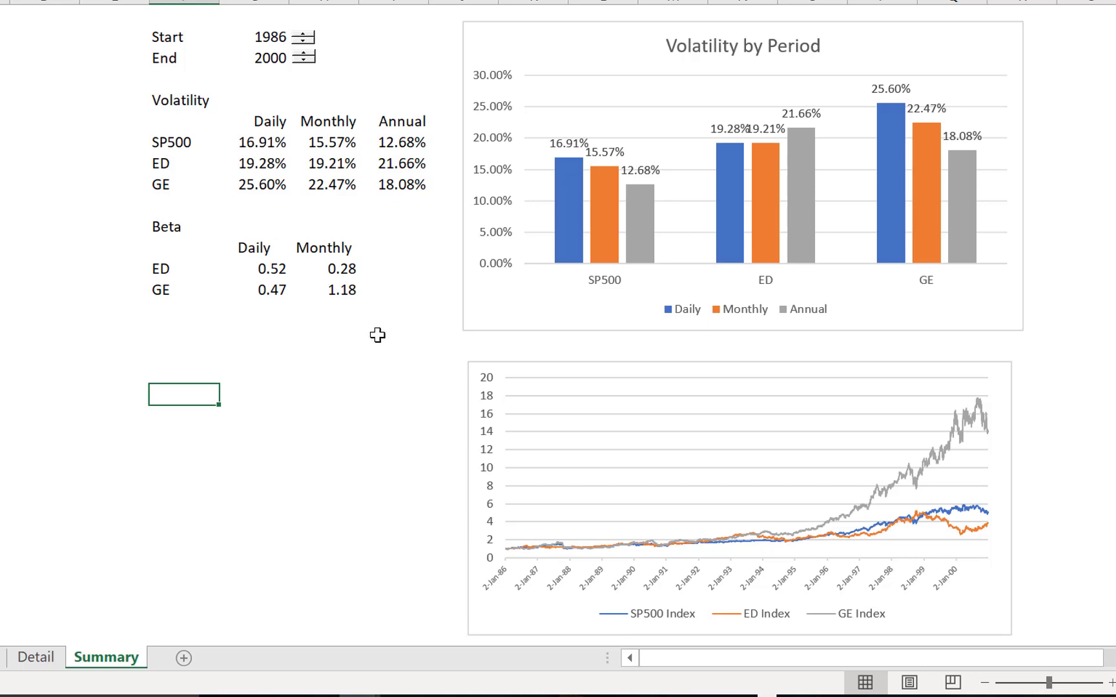
Step: Compare the daily and monthly betas of ED and GE in the Beta table
left_click(288, 271)
key("Right")
key("Down")
key("Left")
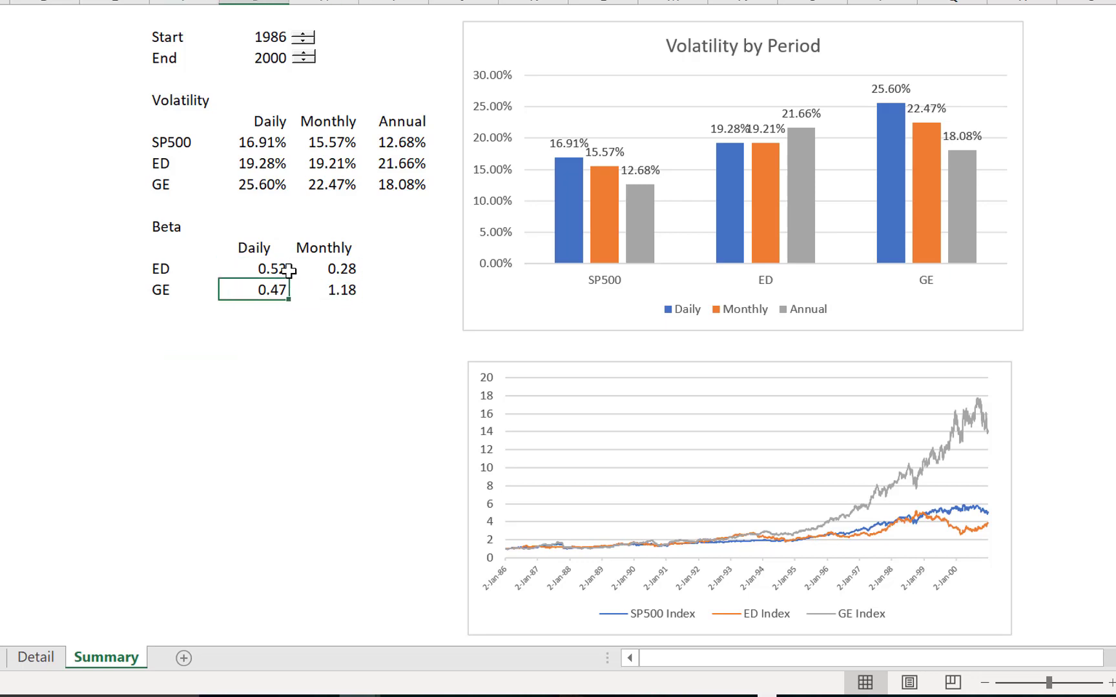
key("Right")
key("Up")
key("Left")
key("Right")
key("Down")
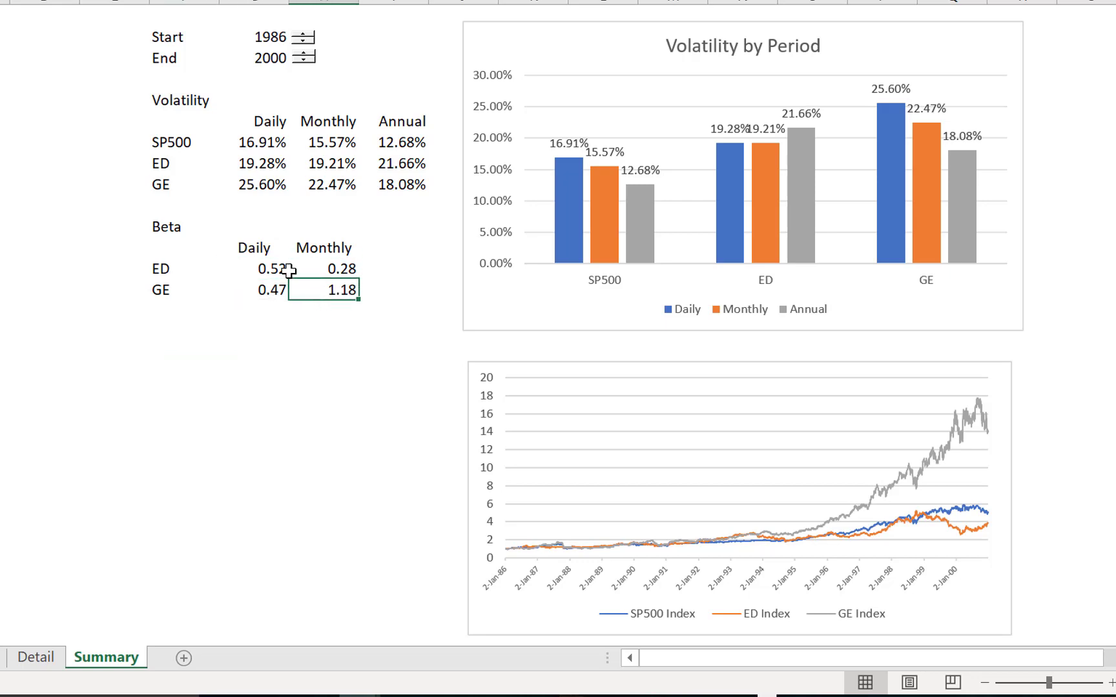
key("Up")
key("Up")
key("Left")
key("Left")
key("Up")
key("Up")
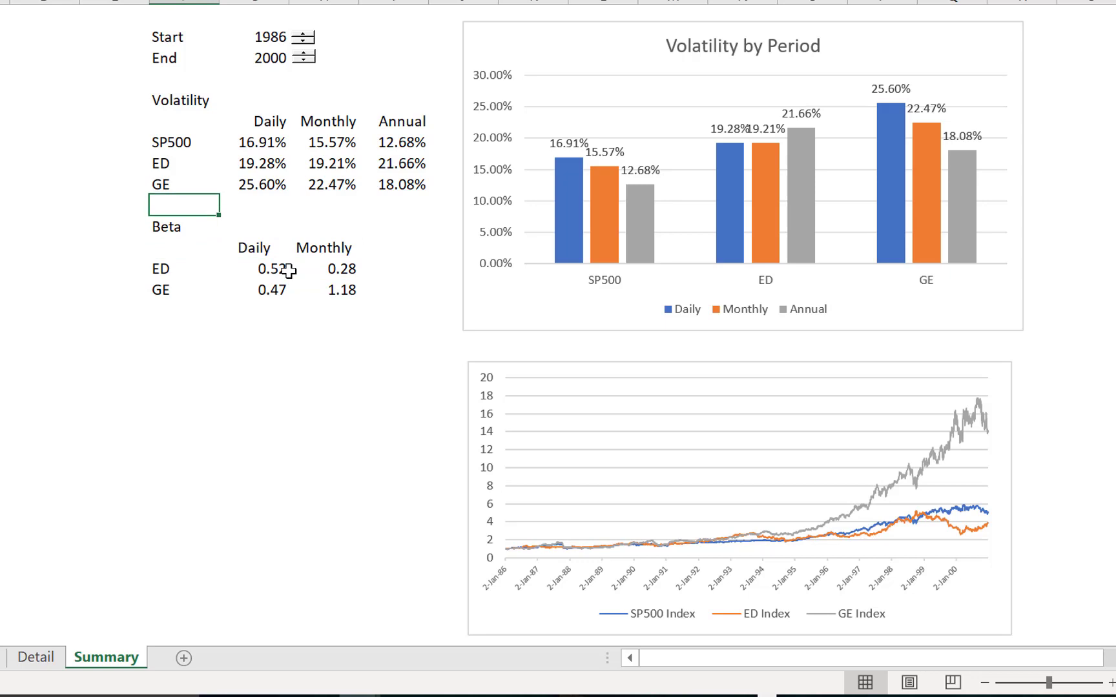
Step: Look across the Daily Data and Annual Data sections of the Detail sheet as far as the monthly columns
key("ctrl+Page_Up")
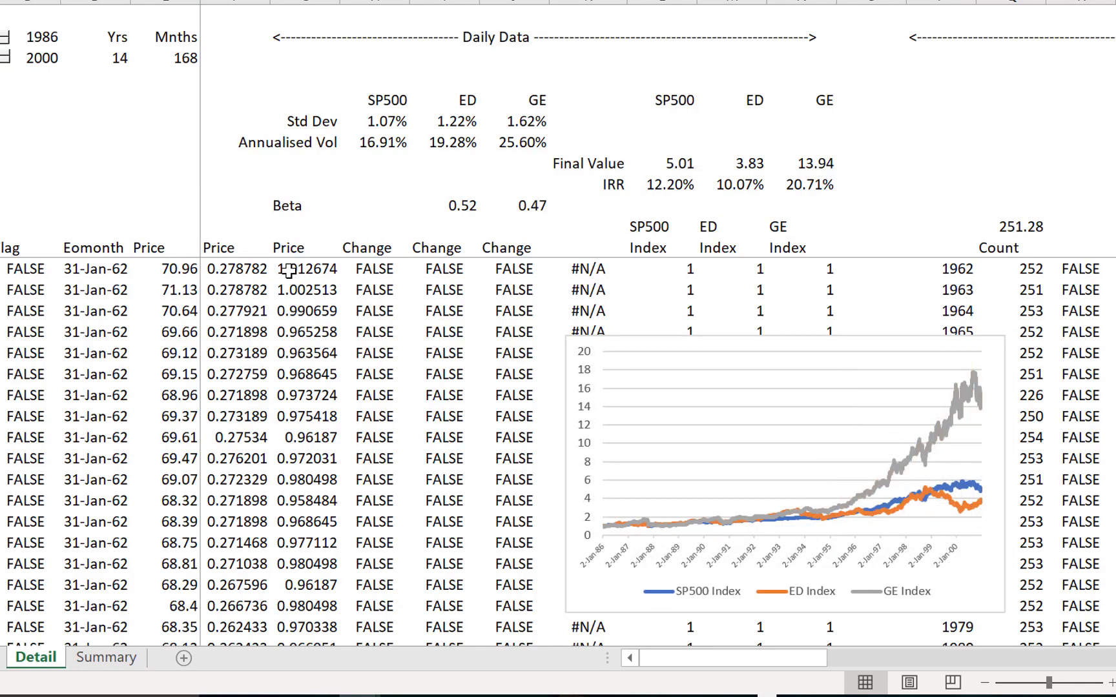
key("Down")
key("Down")
key("Down")
key("Down")
key("Down")
key("Down")
key("Down")
key("Down")
key("Down")
key("Down")
key("Right")
key("Right")
key("Right")
key("Right")
key("Right")
key("Right")
key("Right")
key("Right")
key("Right")
key("Right")
key("Right")
key("Right")
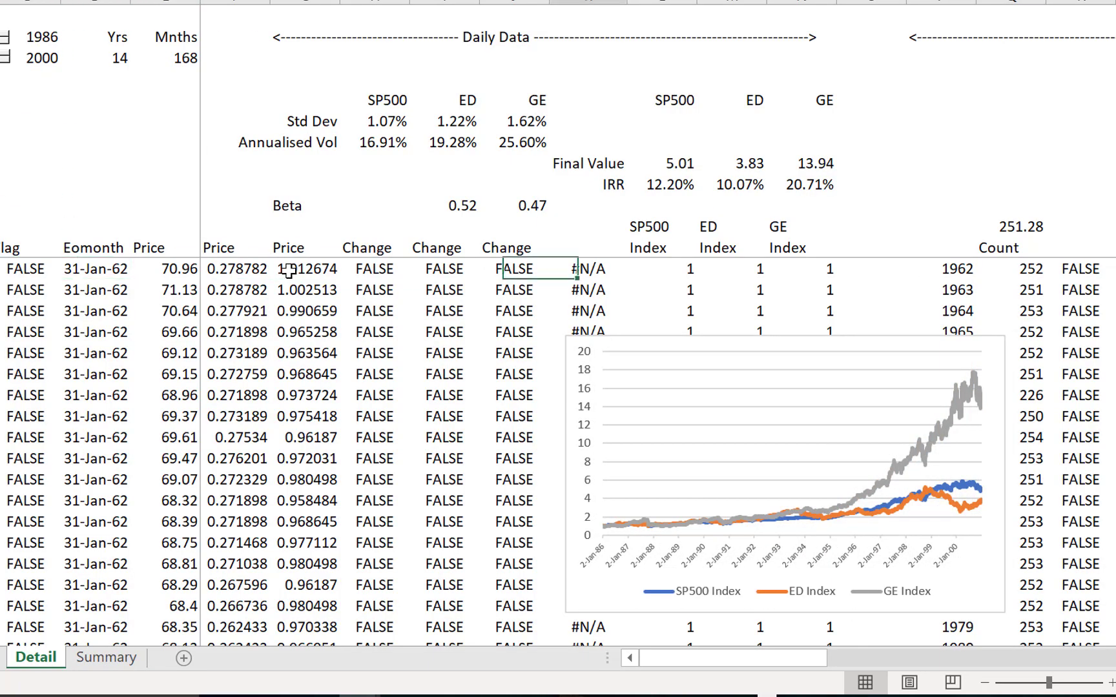
key("Right")
key("Right")
key("Right")
key("Right")
key("Right")
key("Right")
key("Right")
key("Right")
key("Right")
key("Right")
key("Right")
key("Right")
key("Right")
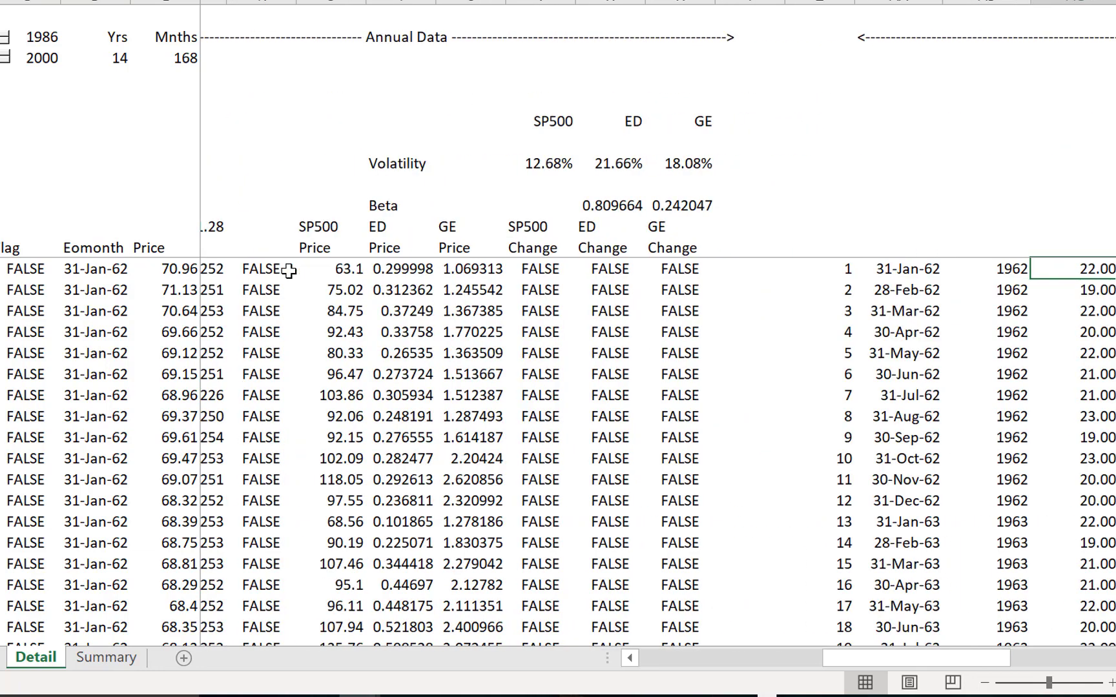
Step: Return to the first daily data columns of the Detail sheet and save the workbook
key("Left")
key("Left")
key("Left")
key("Left")
key("Left")
key("Left")
key("Left")
key("Left")
key("Left")
key("Left")
key("Left")
key("Left")
key("Left")
key("Left")
key("Left")
key("Left")
key("Left")
key("Left")
key("Left")
key("Left")
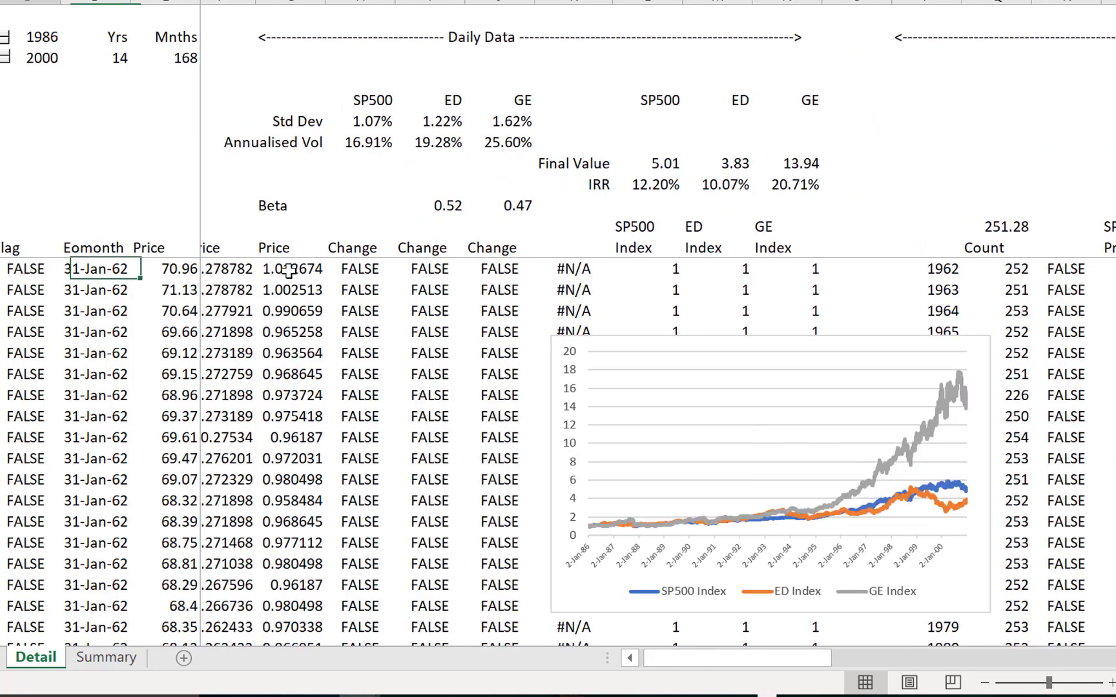
key("ctrl+s")
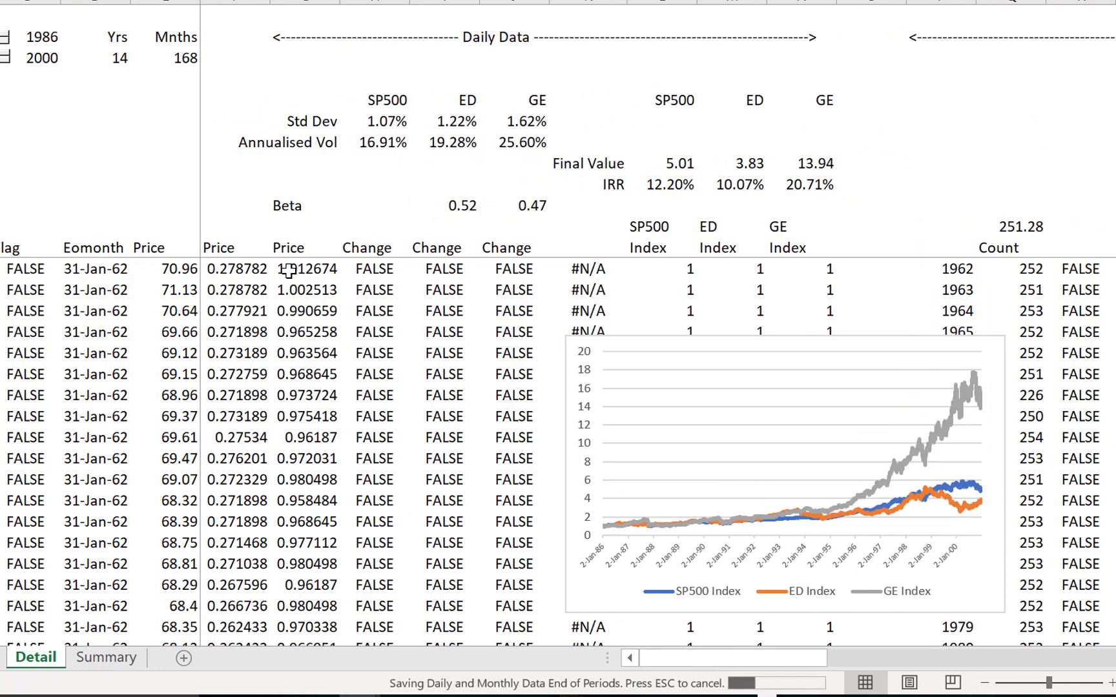
left_click(100, 145)
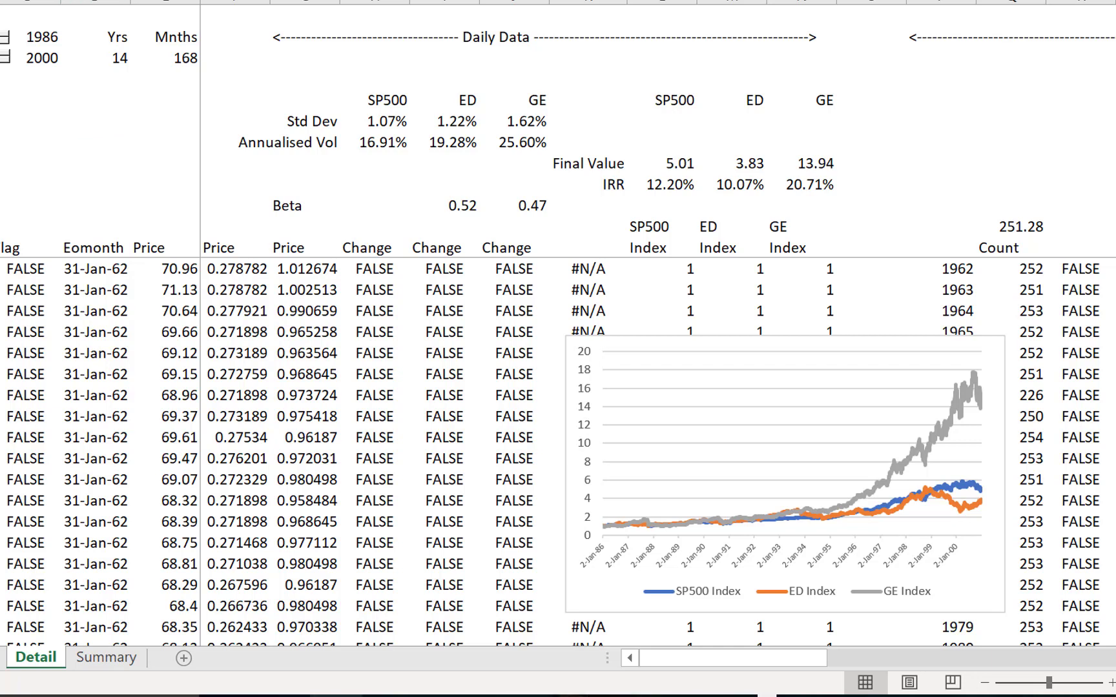
left_click(291, 481)
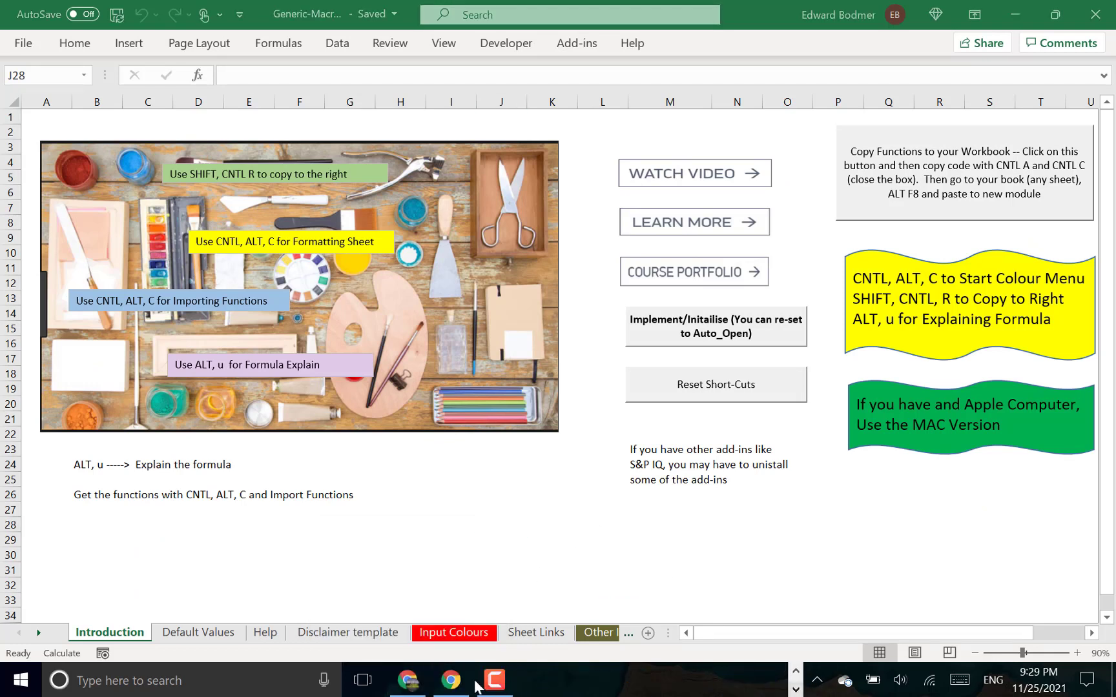
Step: Switch to the File Explorer folder "S&P Index and Daily vs Monthly Prices" and open the Ibbotson workbook
left_click(795, 671)
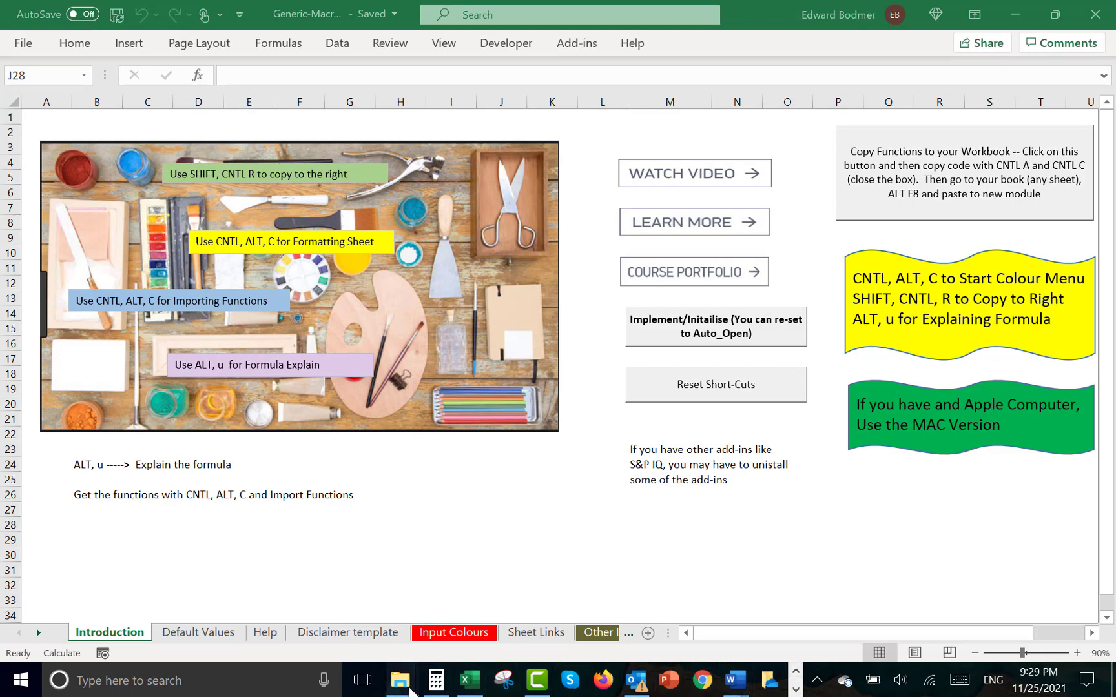
mouse_move(410, 690)
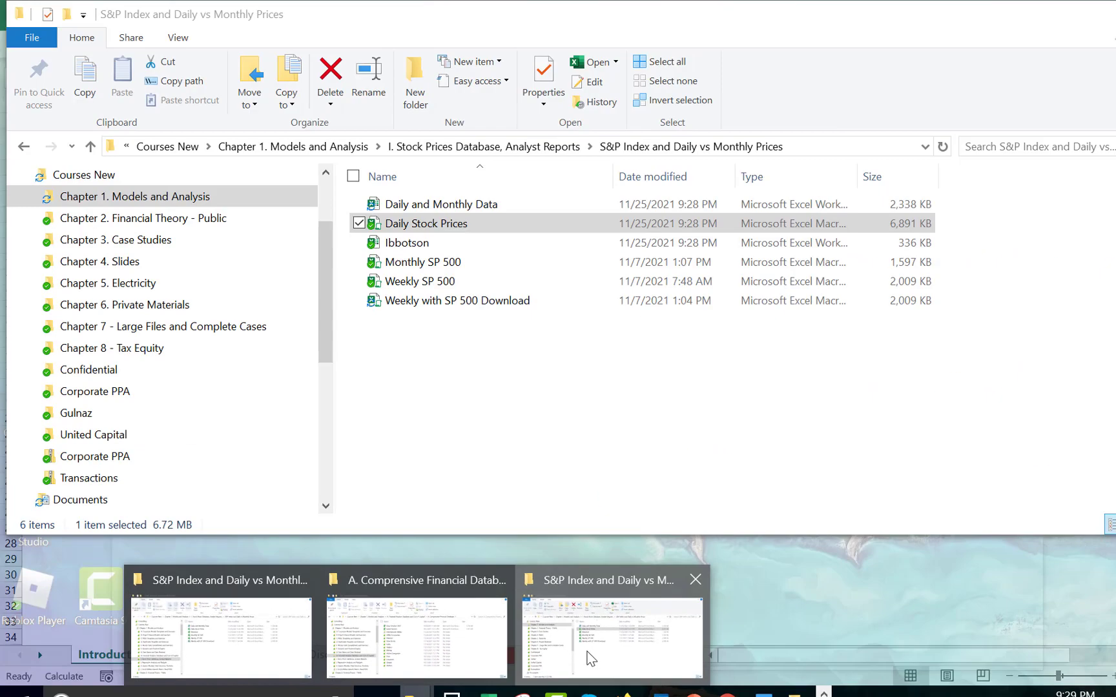
left_click(584, 642)
left_click(427, 481)
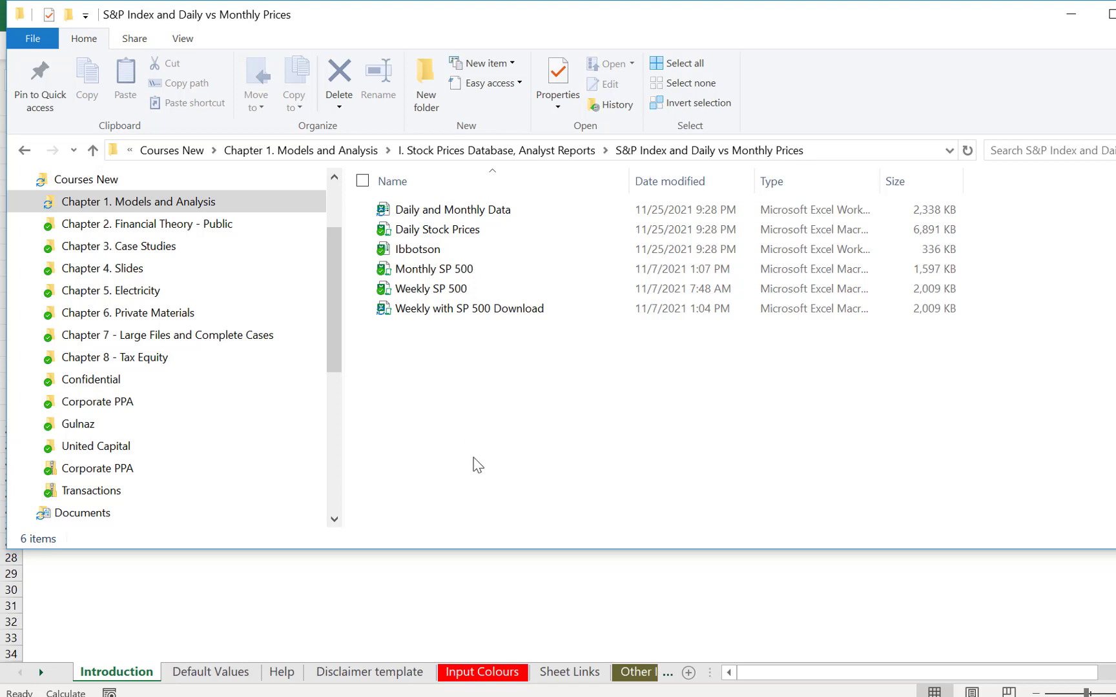
left_click(426, 256)
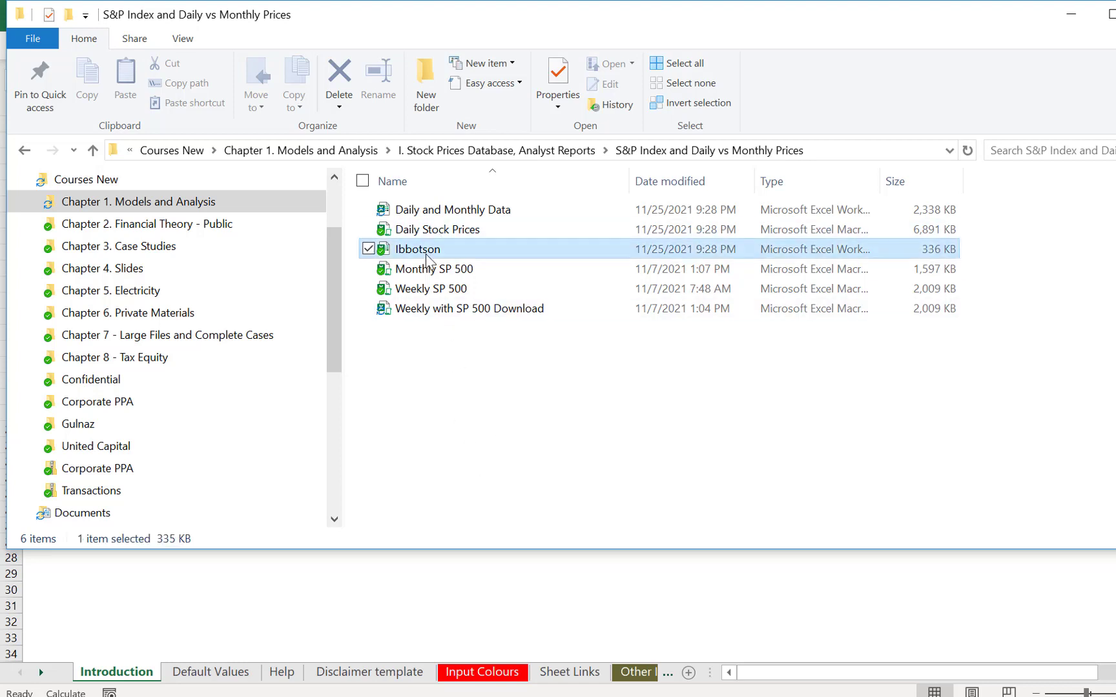
double_click(426, 256)
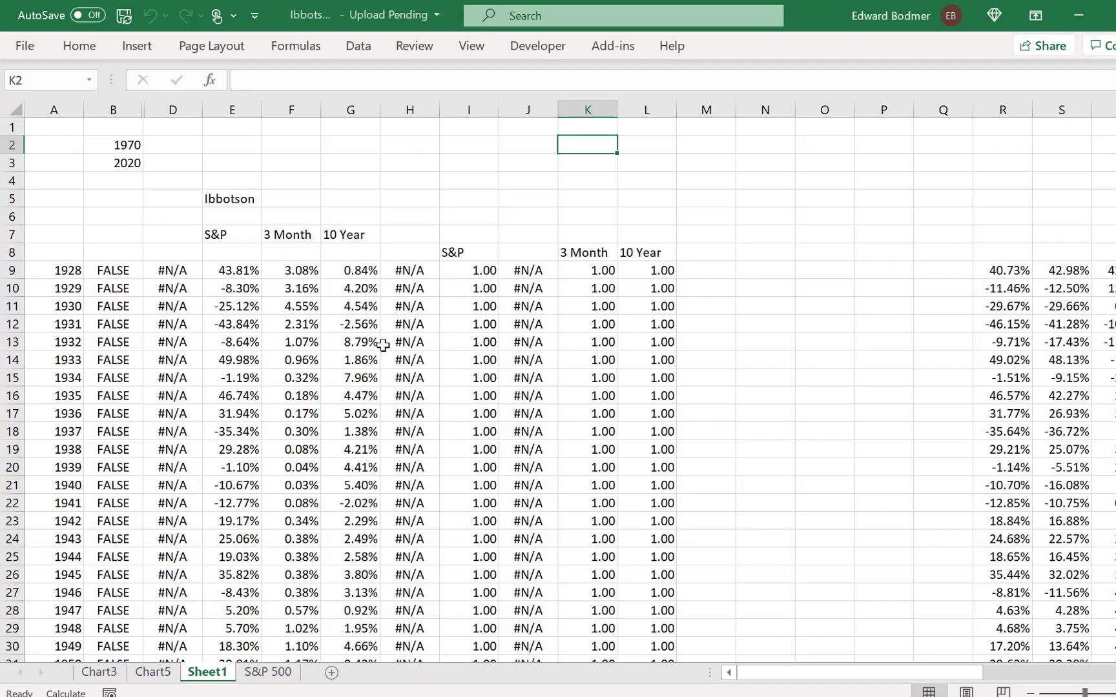
Step: Examine the annual S&P returns from 1928 to 2020 on Sheet1
left_click(379, 343)
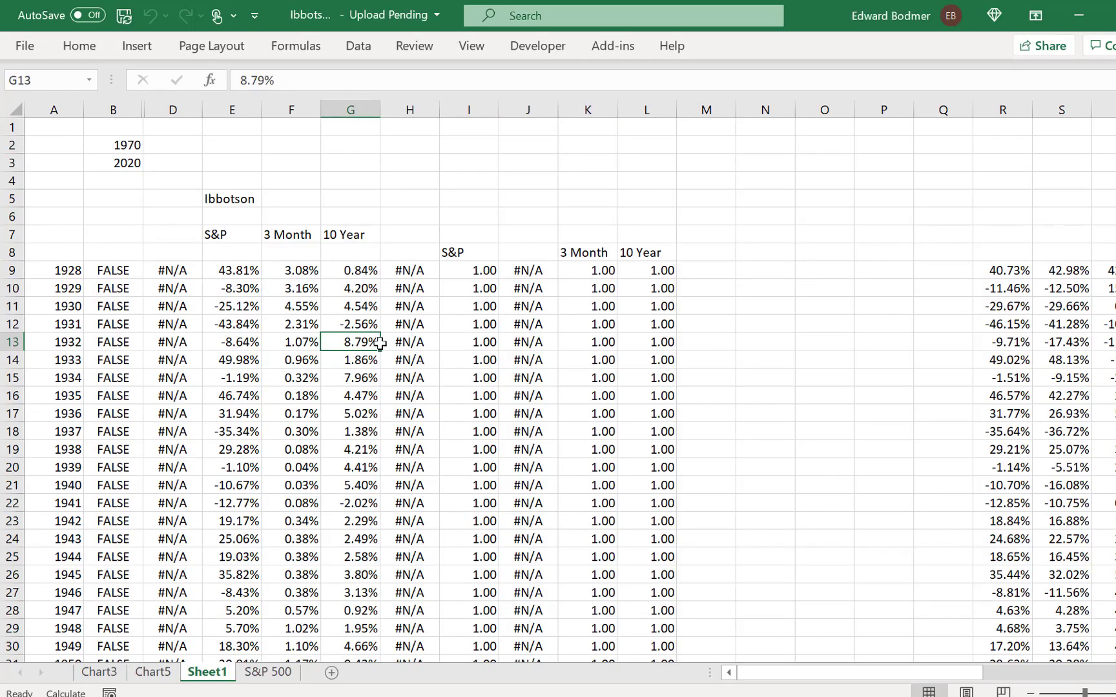
key("Up")
key("Up")
key("Up")
key("Left")
key("Left")
key("Up")
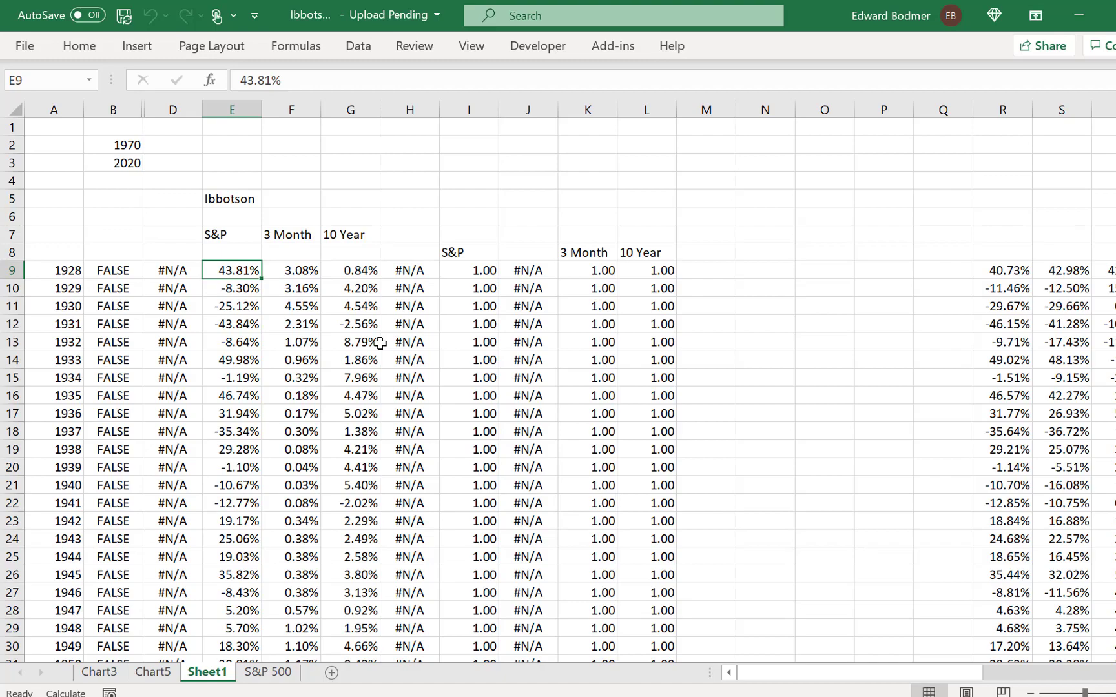
key("ctrl+shift+Down")
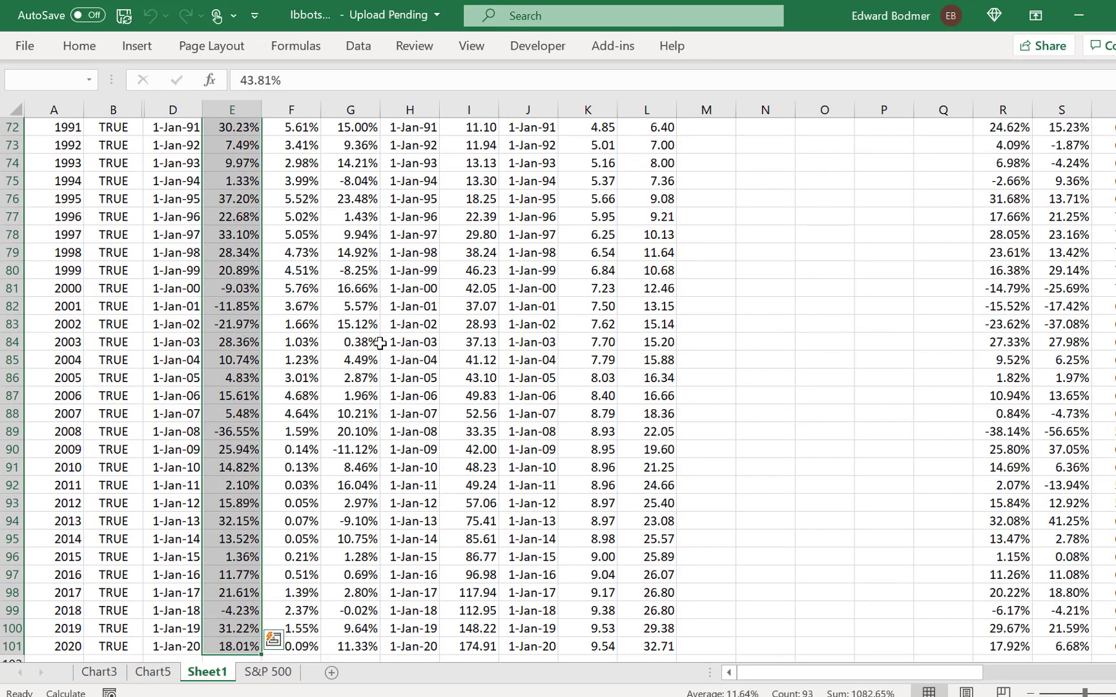
key("ctrl+Up")
key("Down")
key("Down")
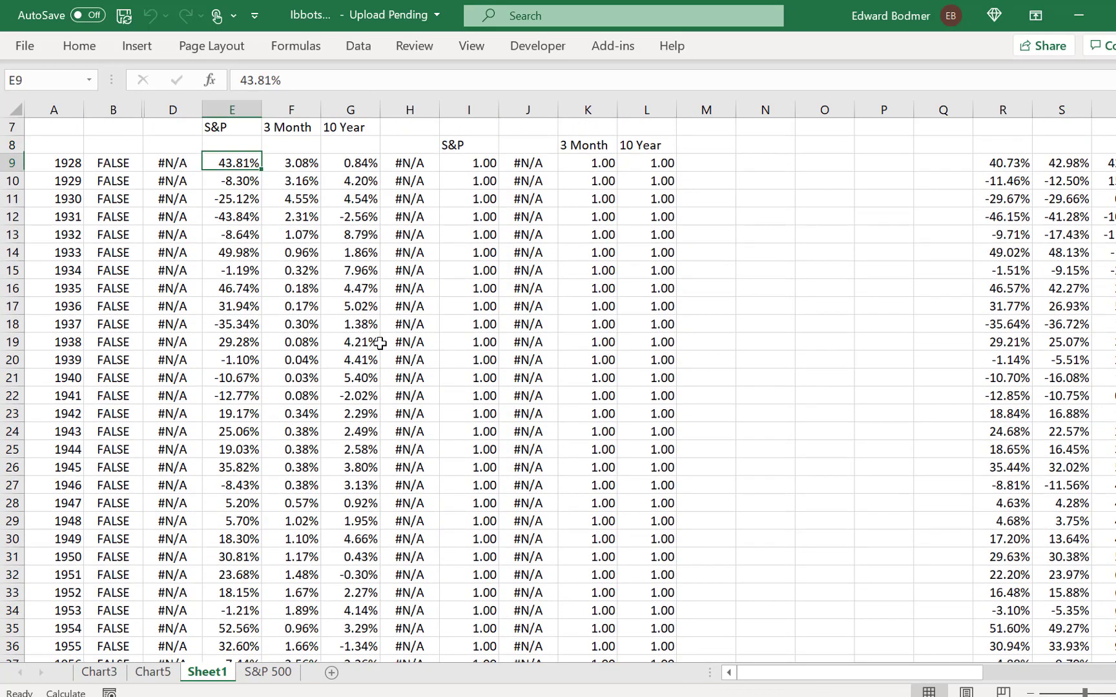
key("ctrl+shift+Down")
key("Up")
key("Up")
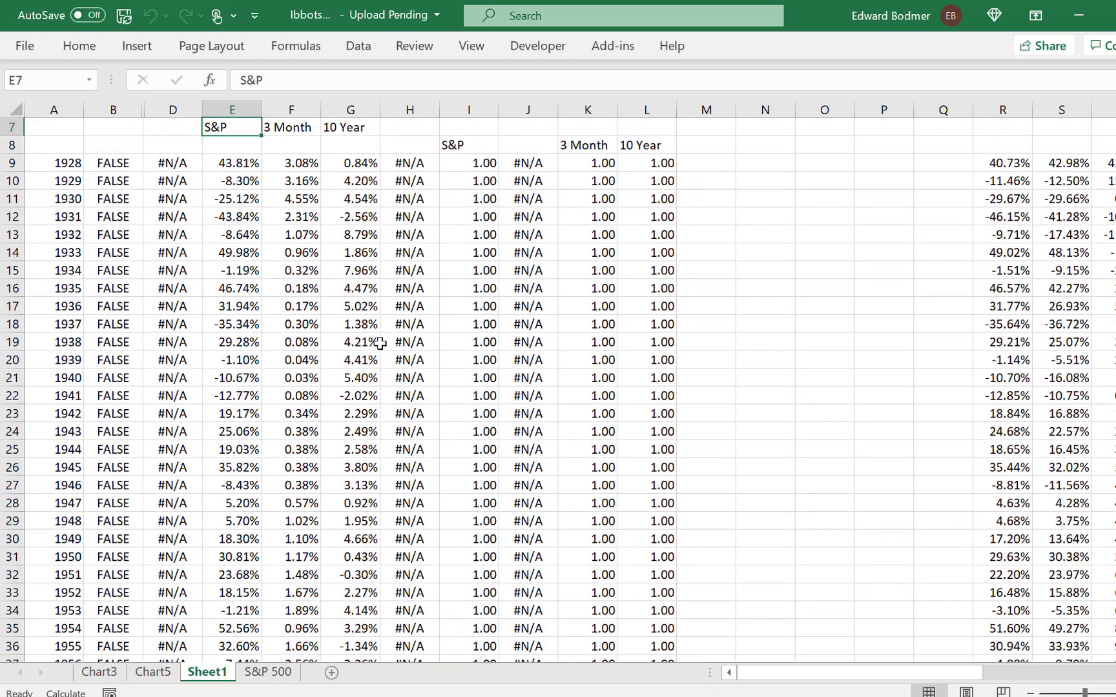
Step: Review the Ibbotson heading and the column headings above the first rows of annual returns
key("Down")
key("Down")
key("Up")
key("Up")
key("Up")
key("Up")
key("Up")
key("Up")
key("Up")
key("Up")
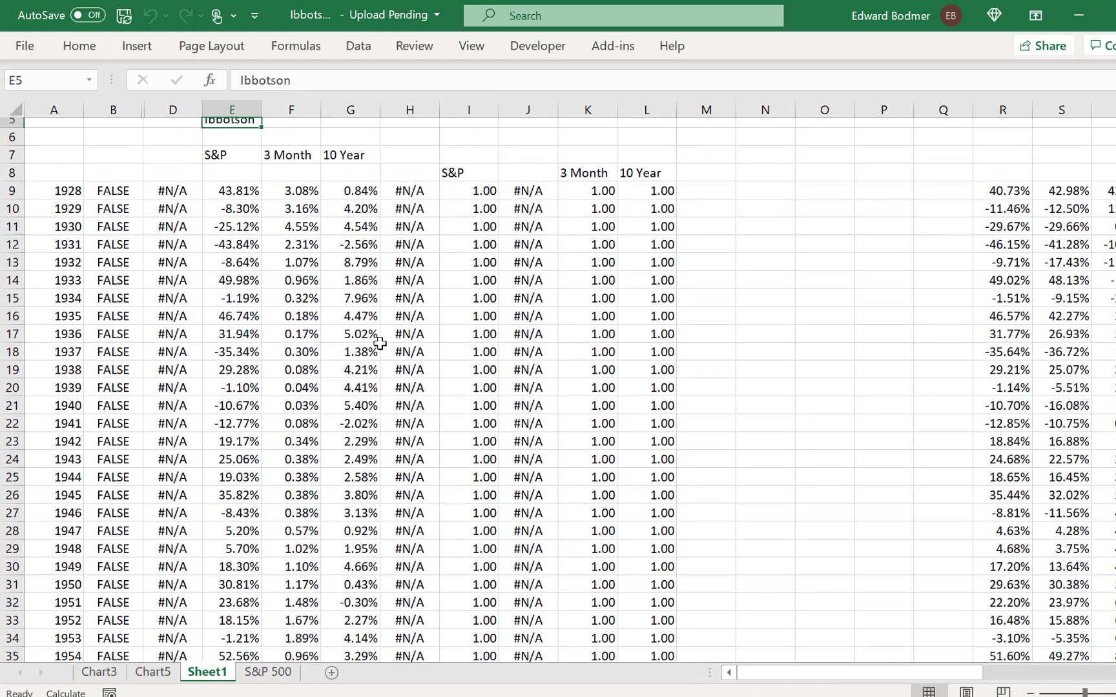
key("Down")
key("Down")
key("Down")
key("Down")
key("Down")
key("Down")
key("Down")
key("Down")
key("Down")
key("Down")
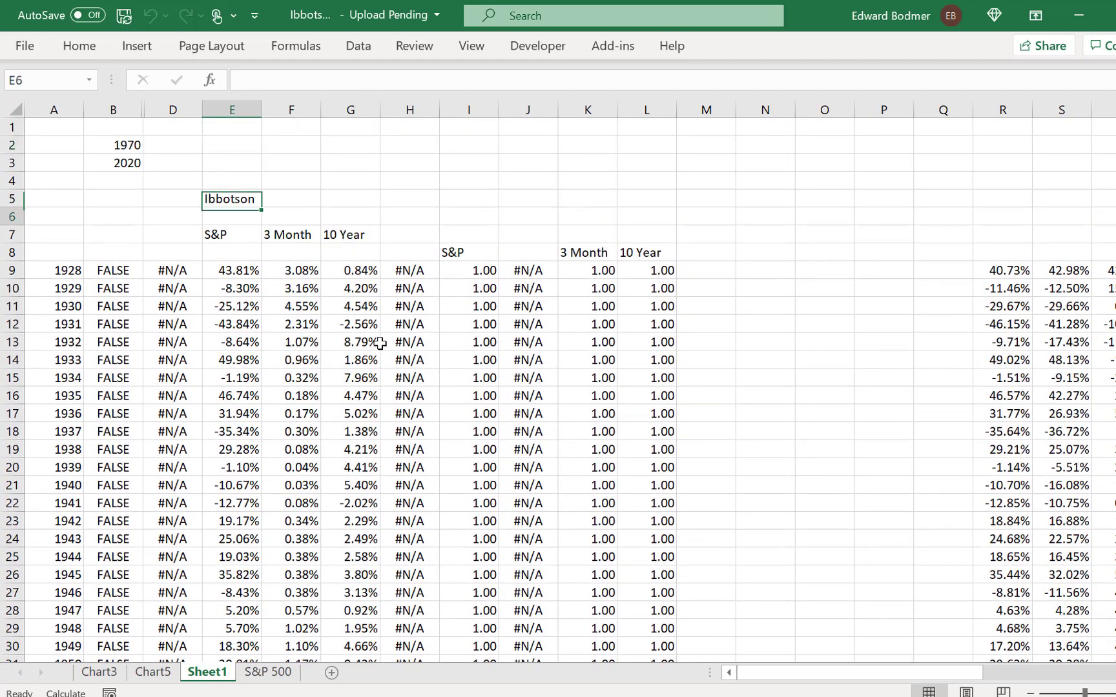
key("Up")
key("Up")
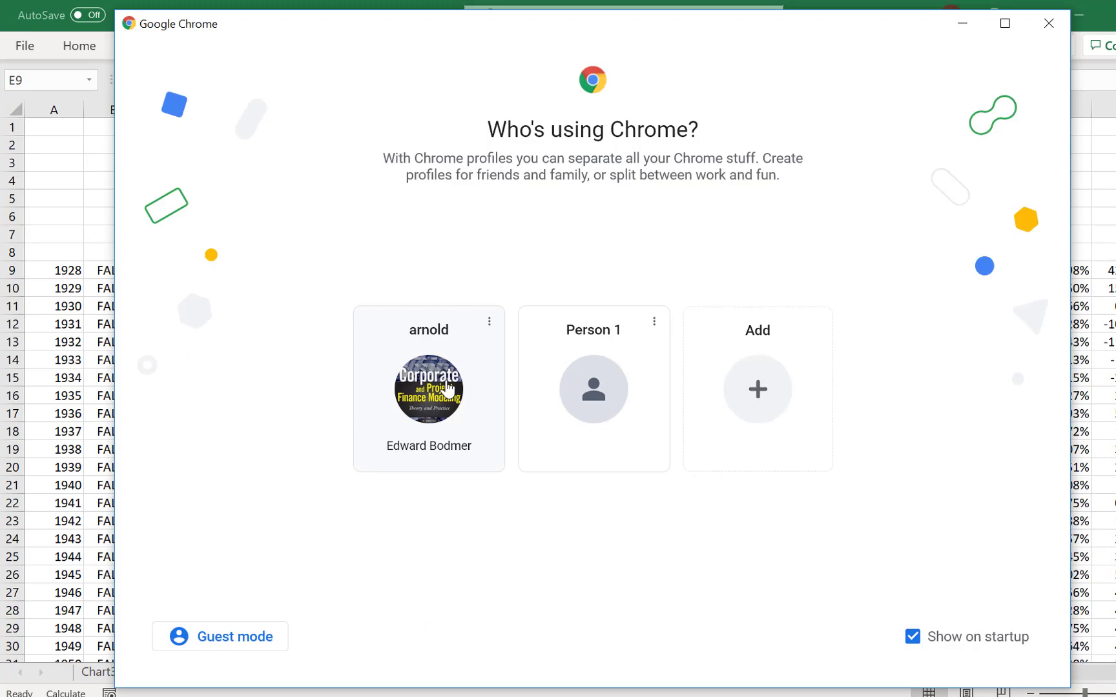
Step: In a new Chrome tab, search for "finance.yahoo.com s&p 500" and open the Yahoo Finance S&P 500 (^GSPC) page
left_click(448, 390)
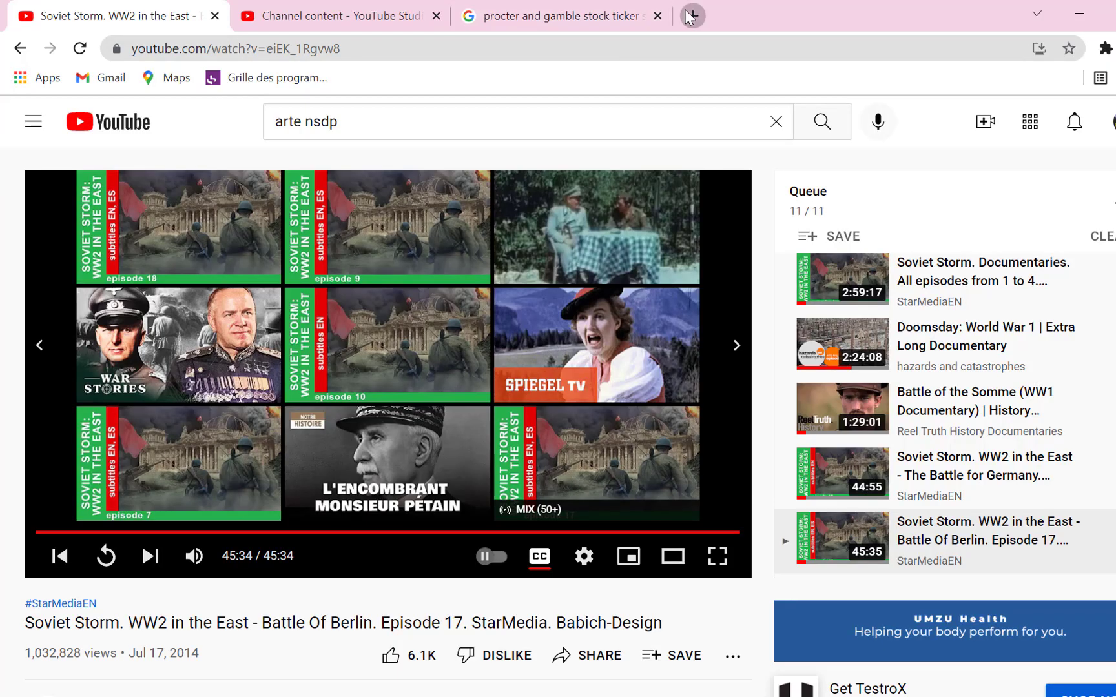
left_click(691, 16)
type("financ")
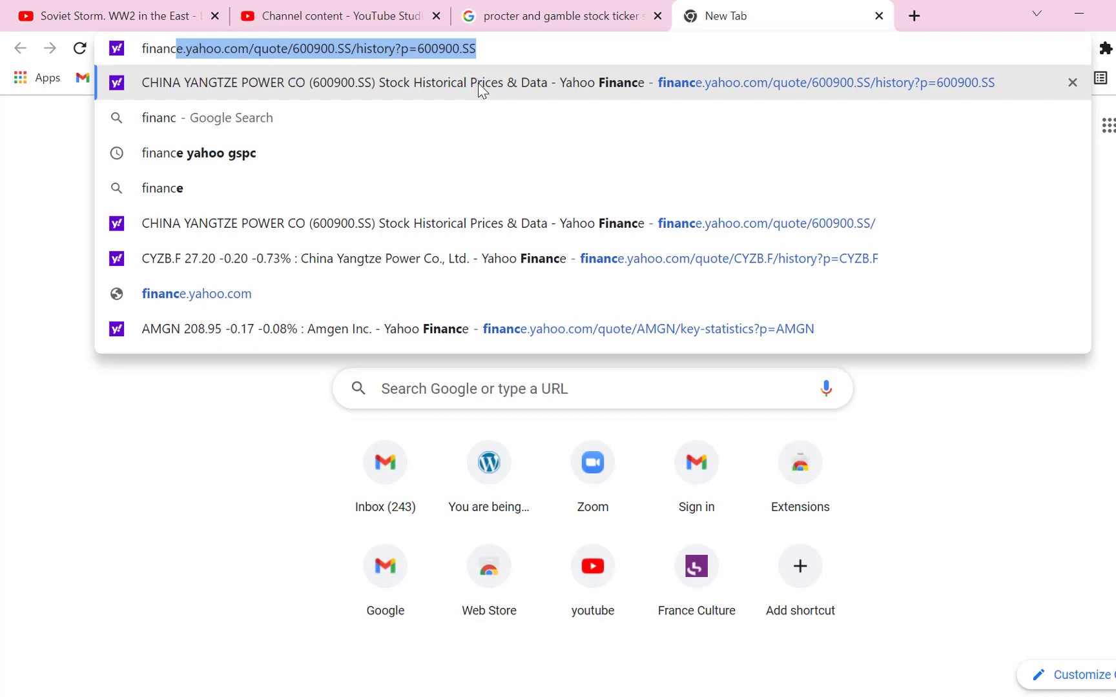
key("End")
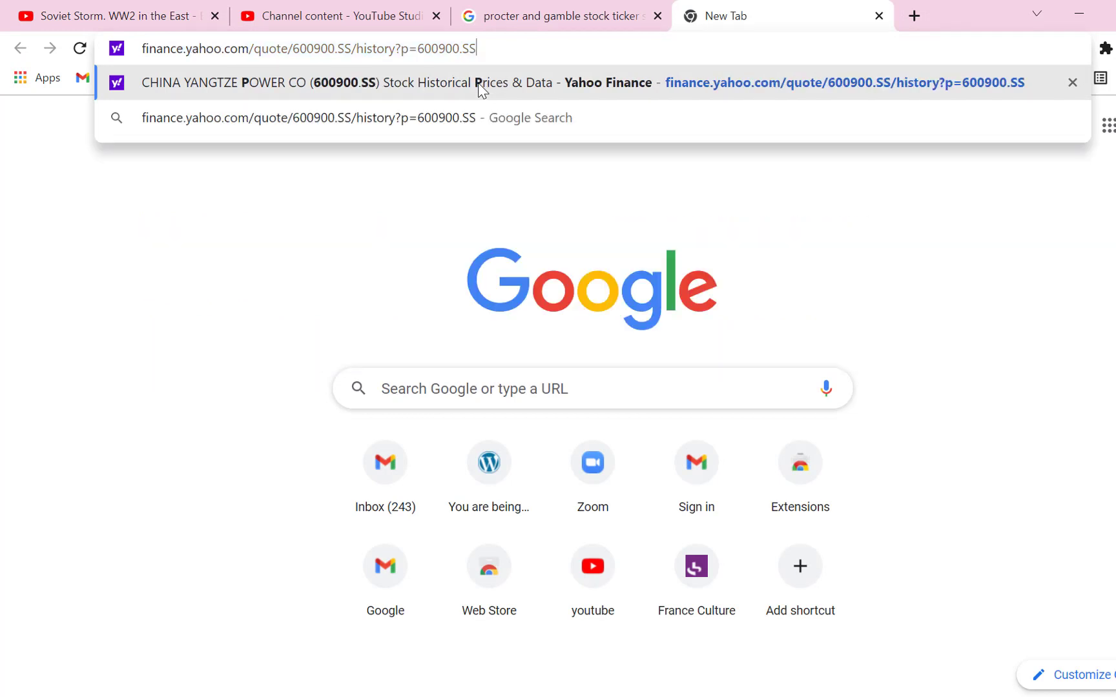
key("BackSpace")
key("BackSpace")
key("BackSpace")
key("BackSpace")
key("BackSpace")
key("BackSpace")
key("BackSpace")
key("BackSpace")
key("BackSpace")
key("BackSpace")
key("BackSpace")
key("BackSpace")
key("BackSpace")
key("BackSpace")
key("BackSpace")
key("BackSpace")
key("BackSpace")
key("BackSpace")
key("BackSpace")
key("BackSpace")
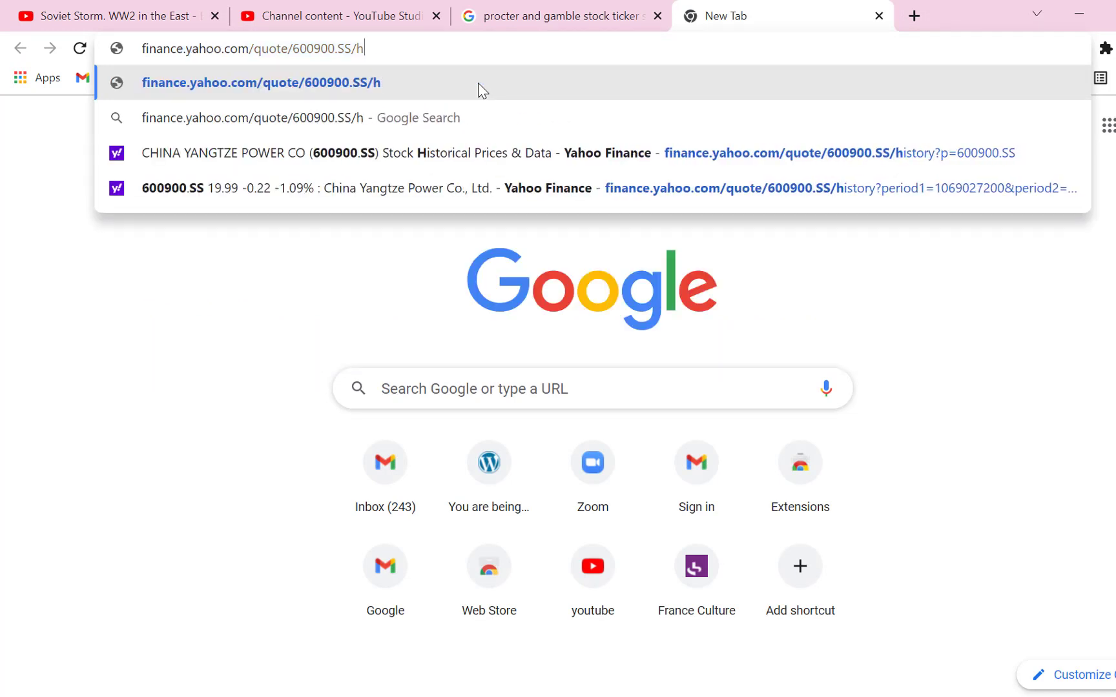
key("BackSpace")
key("BackSpace")
key("BackSpace")
key("BackSpace")
key("BackSpace")
key("BackSpace")
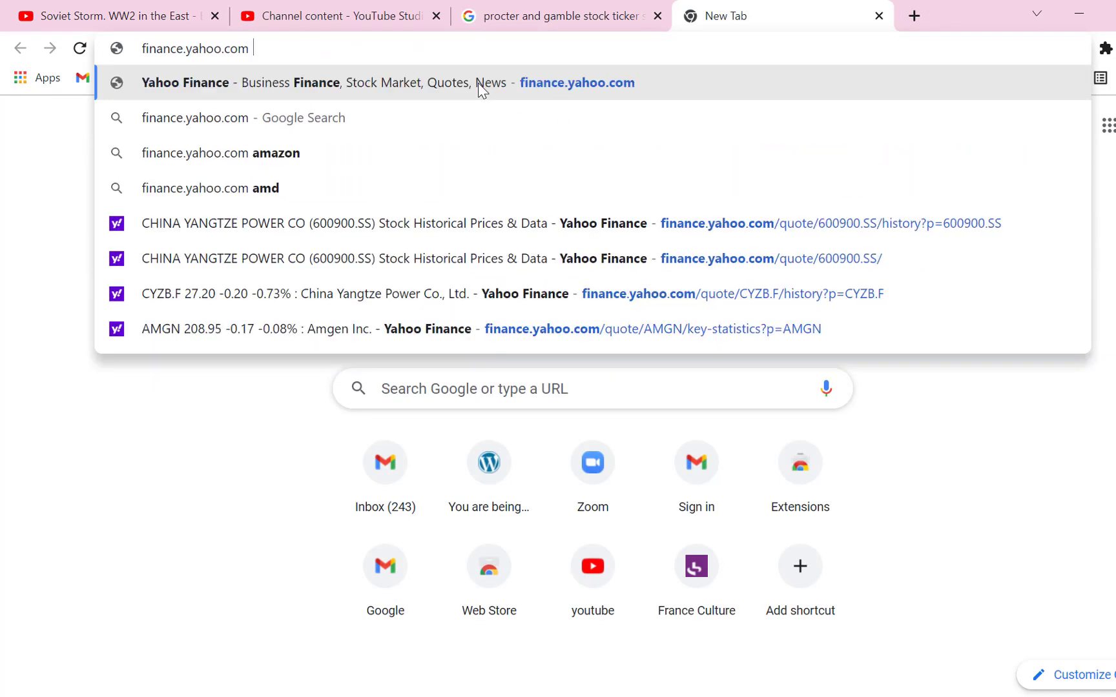
type("s&")
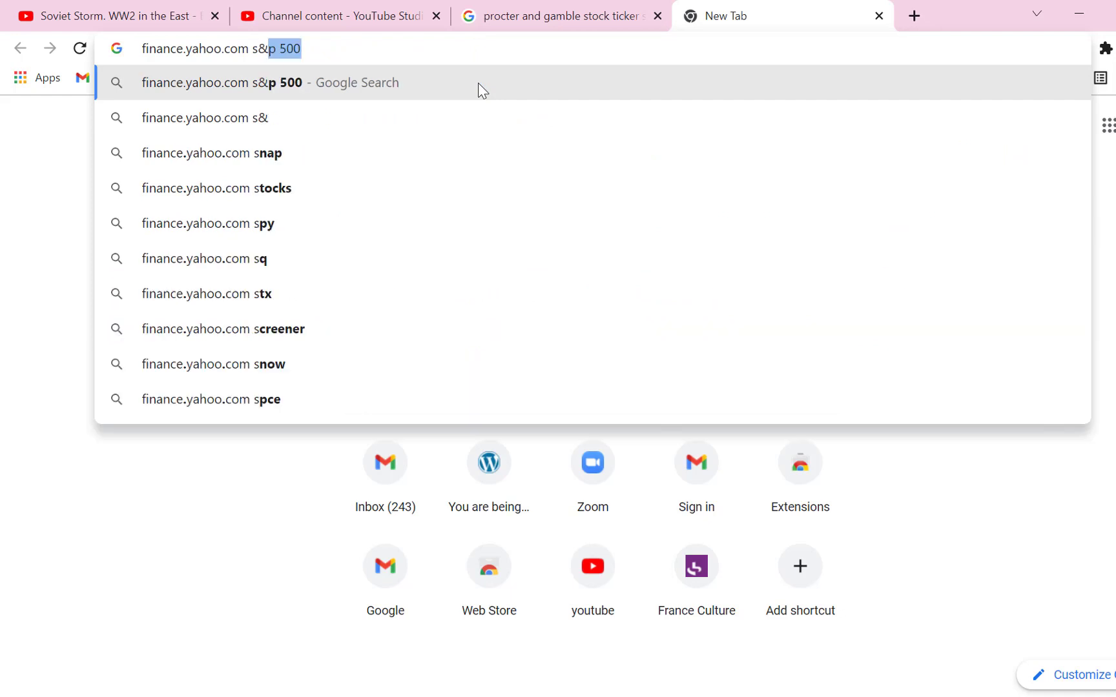
key("Return")
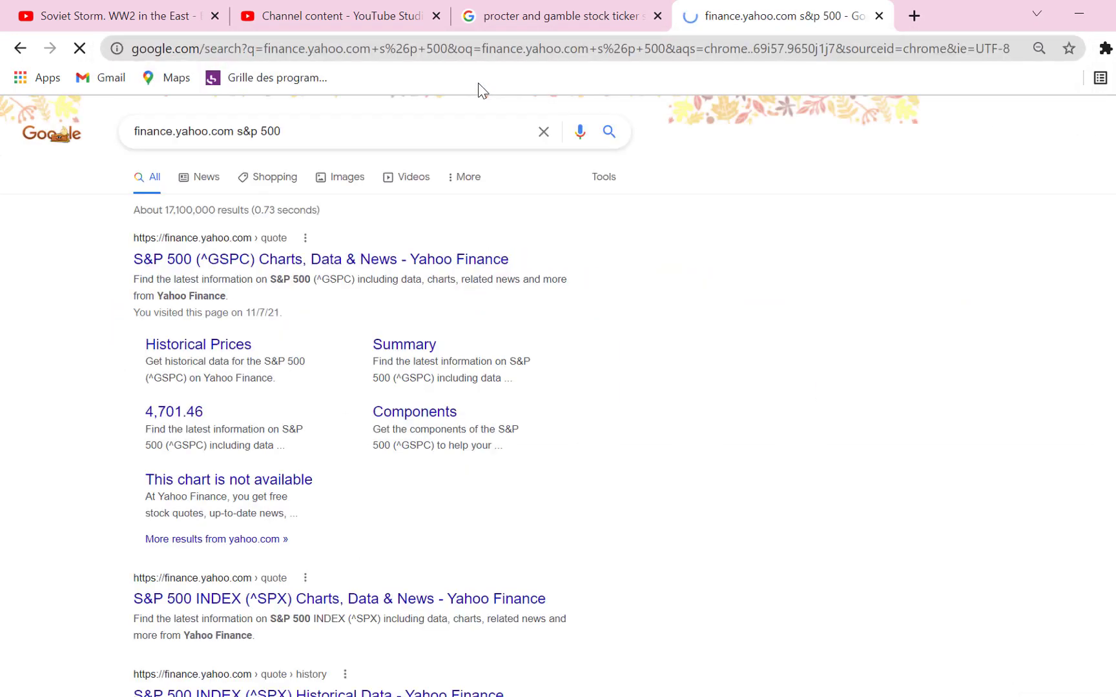
left_click(361, 265)
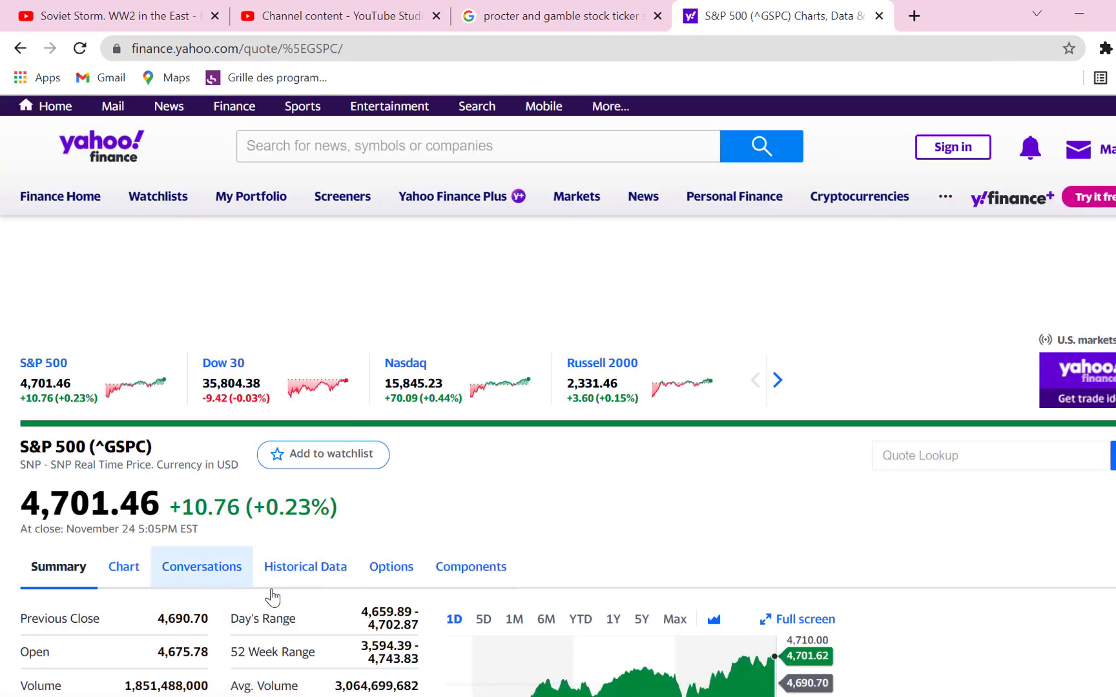
Step: Open the S&P 500's historical data, apply the maximum time period, and check the available frequency options
left_click(291, 583)
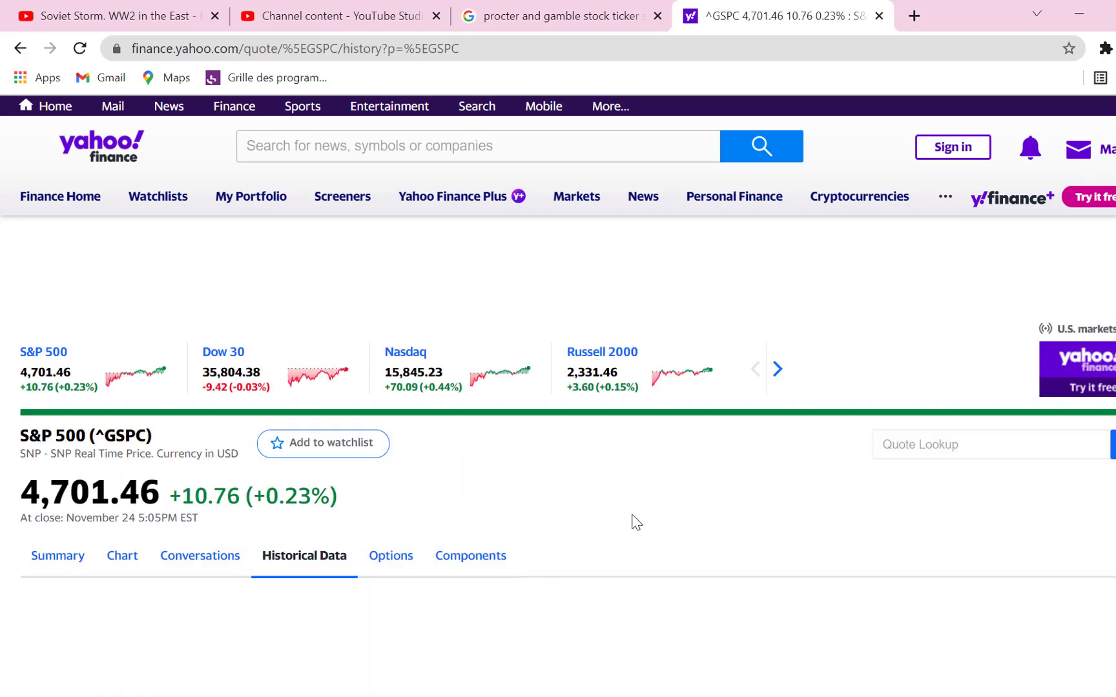
scroll(636, 521, "down", 6)
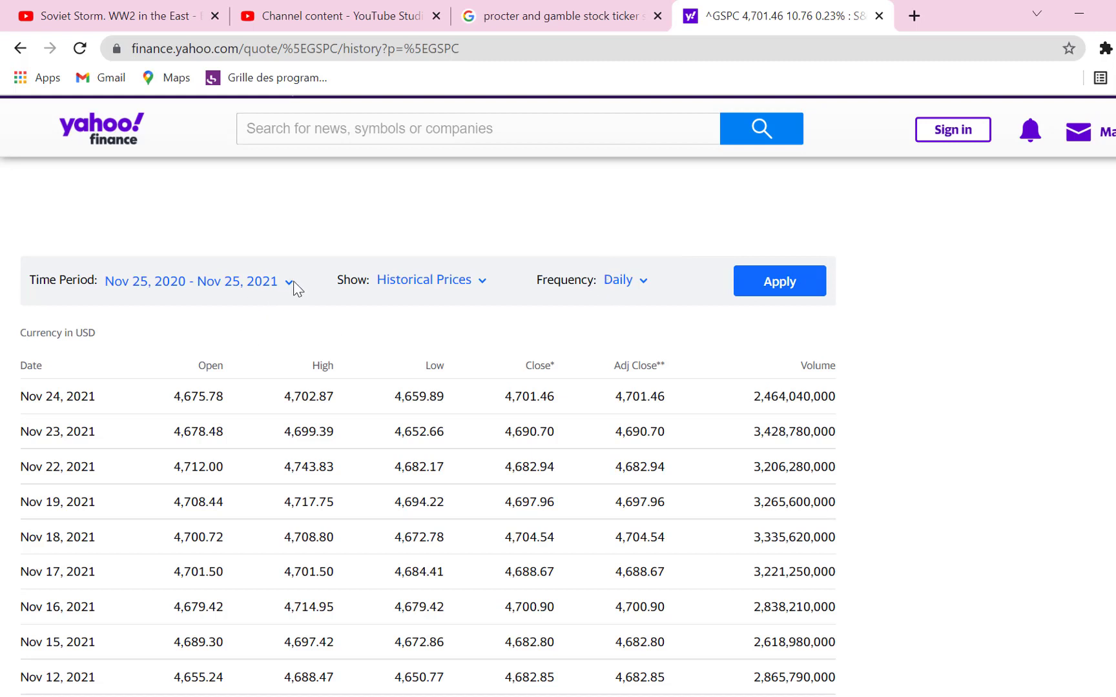
left_click(278, 286)
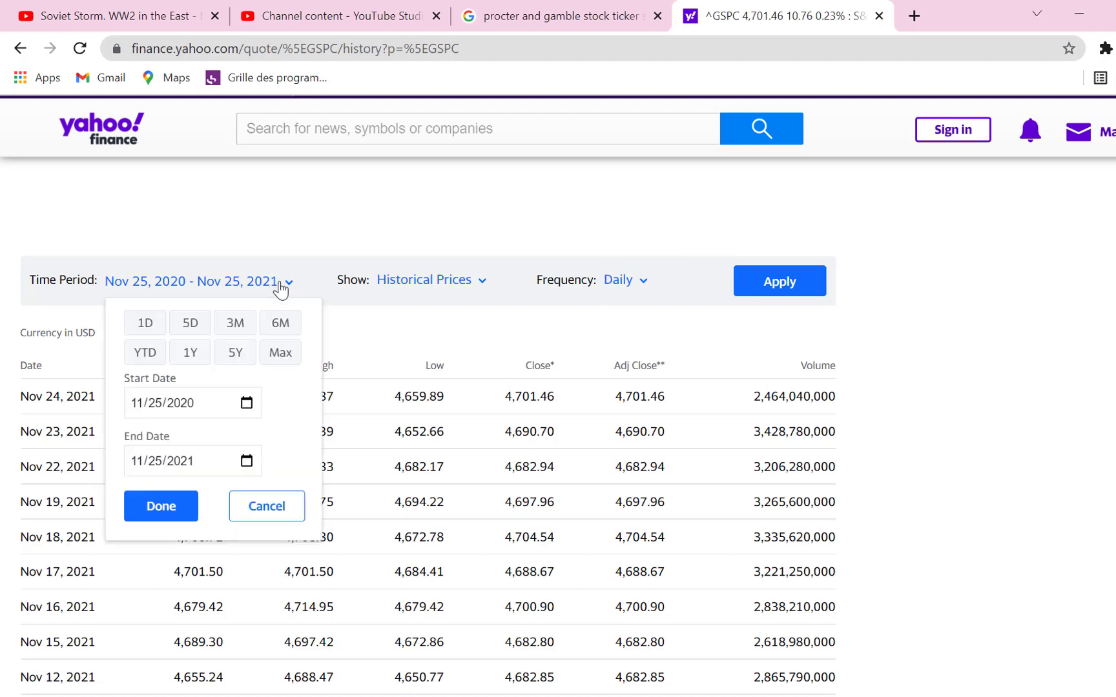
left_click(280, 352)
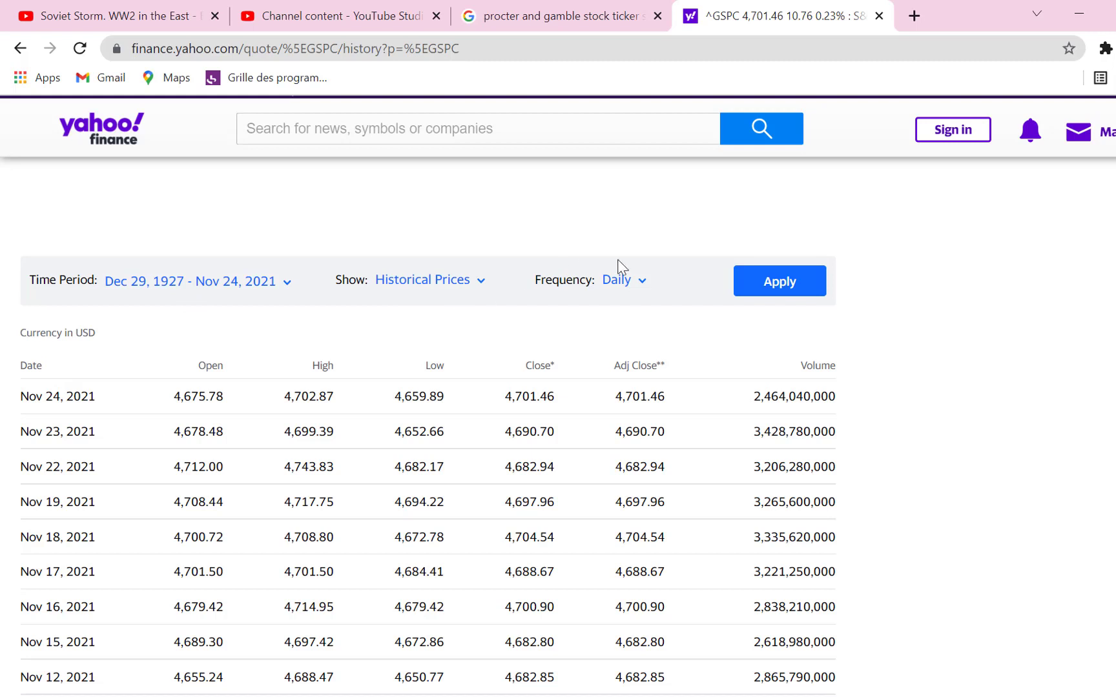
left_click(769, 289)
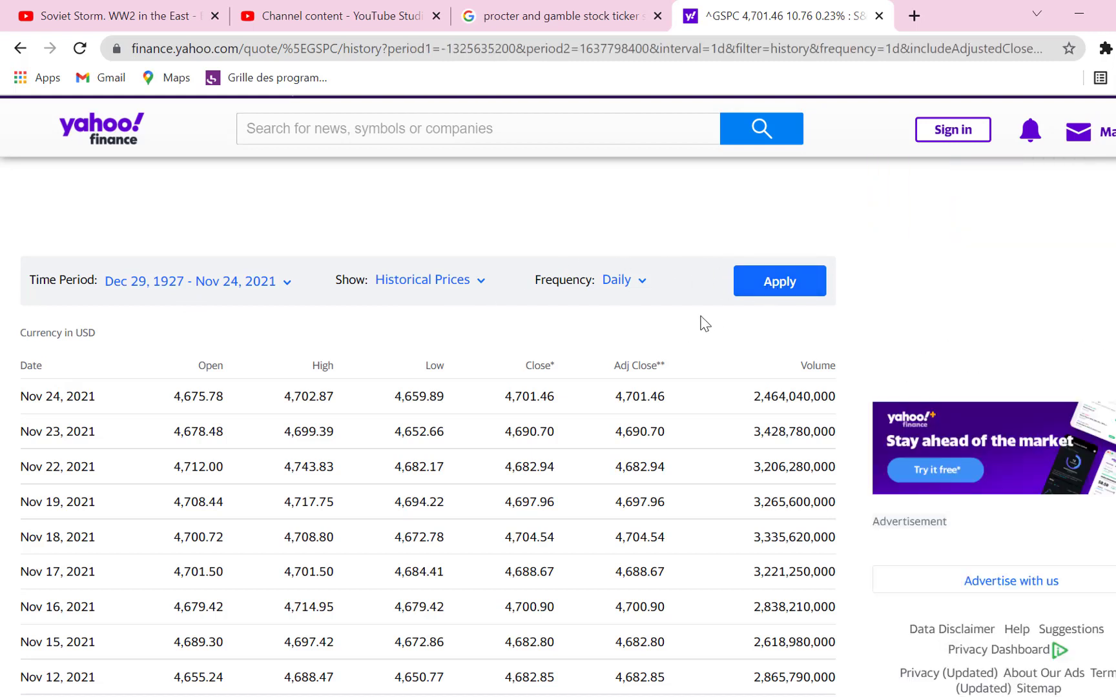
left_click(640, 284)
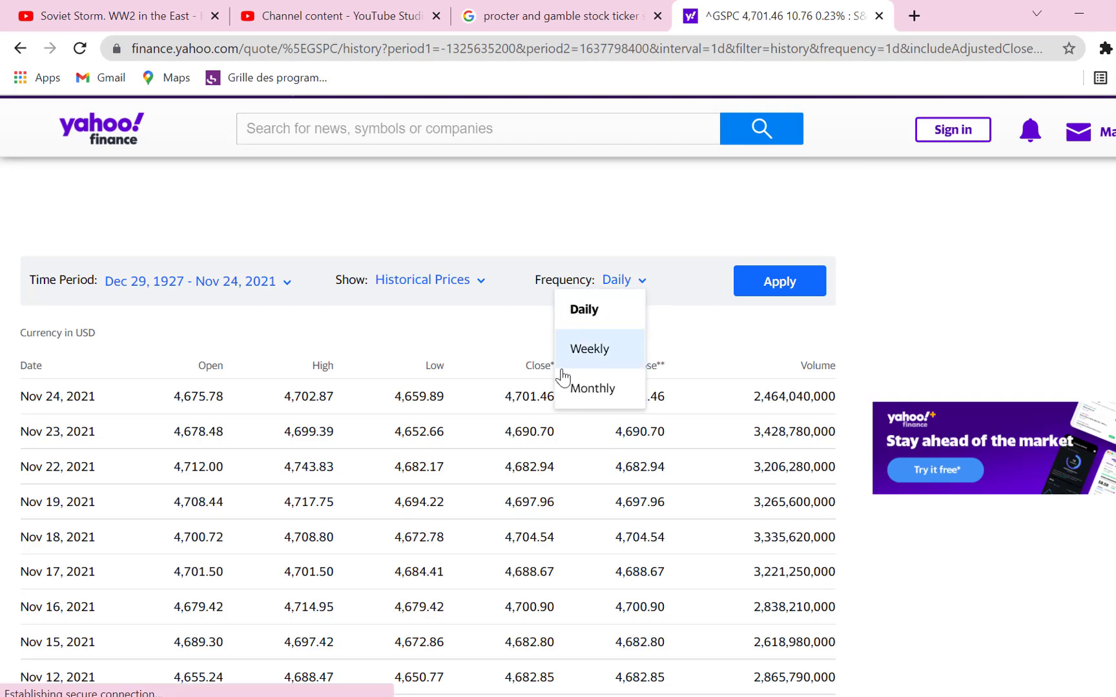
left_click(492, 341)
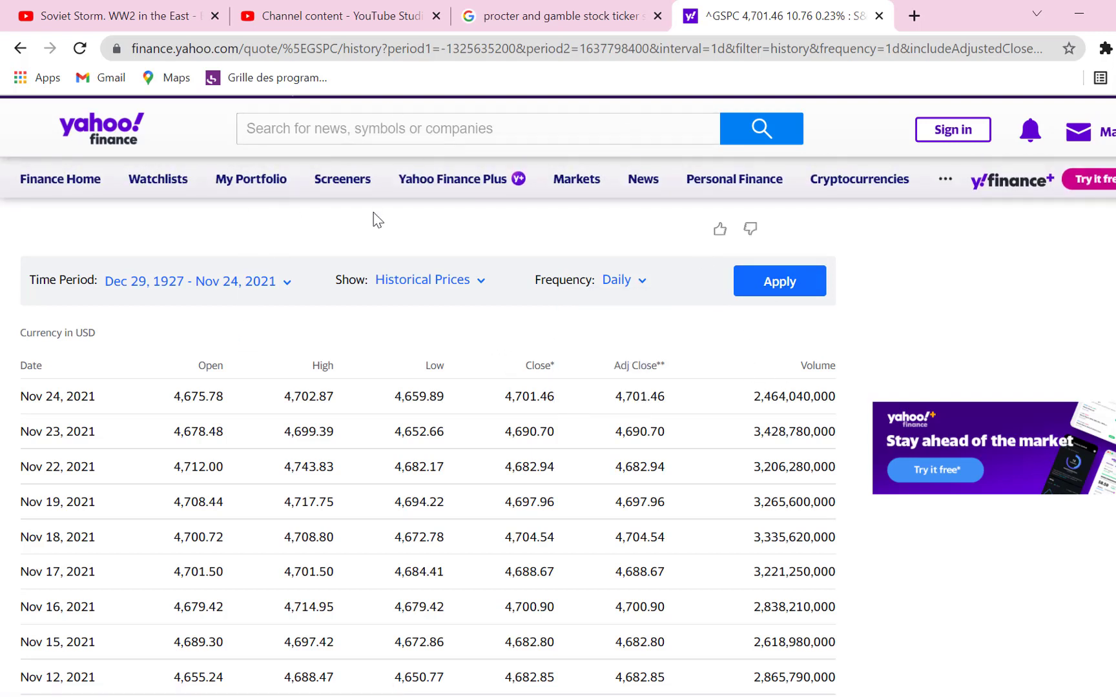
Step: Search the web for "coned yahoo finance" and open the historical data of Consolidated Edison, Inc. (ED) on Yahoo Finance
scroll(378, 220, "up", 6)
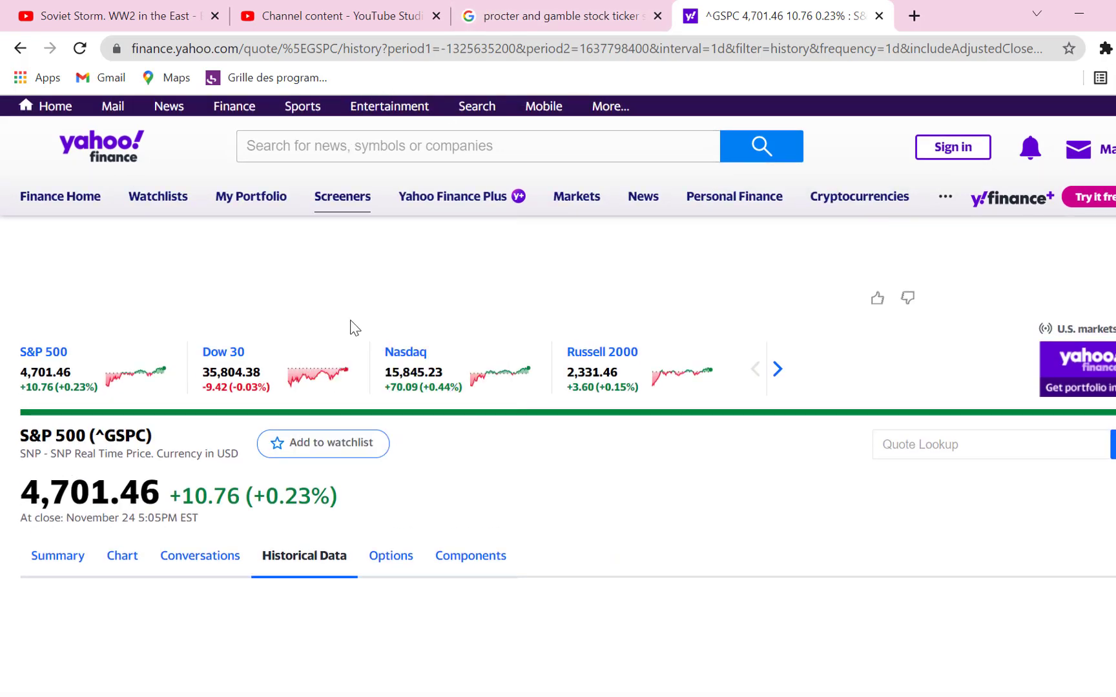
left_click(539, 48)
key("BackSpace")
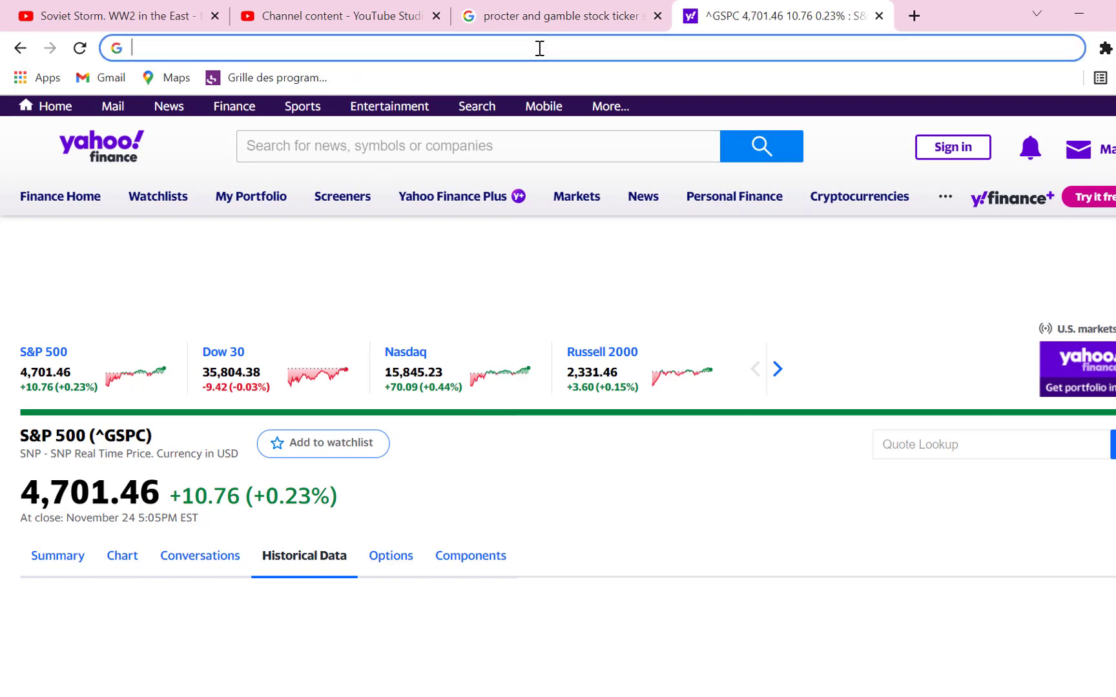
type("coned ")
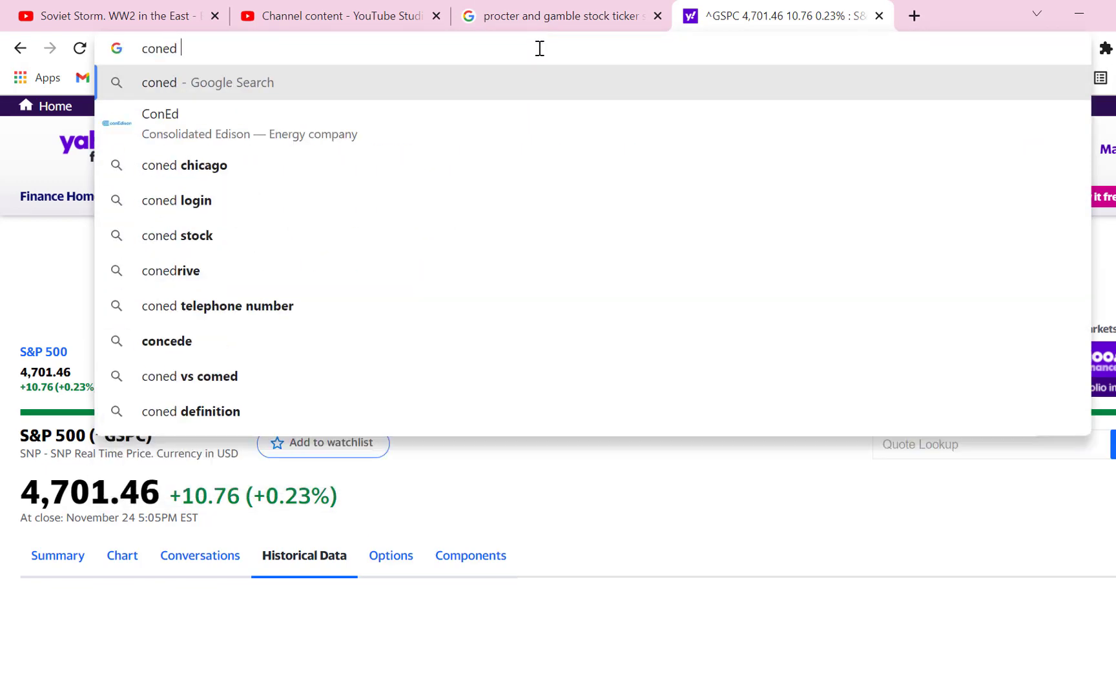
type("yah")
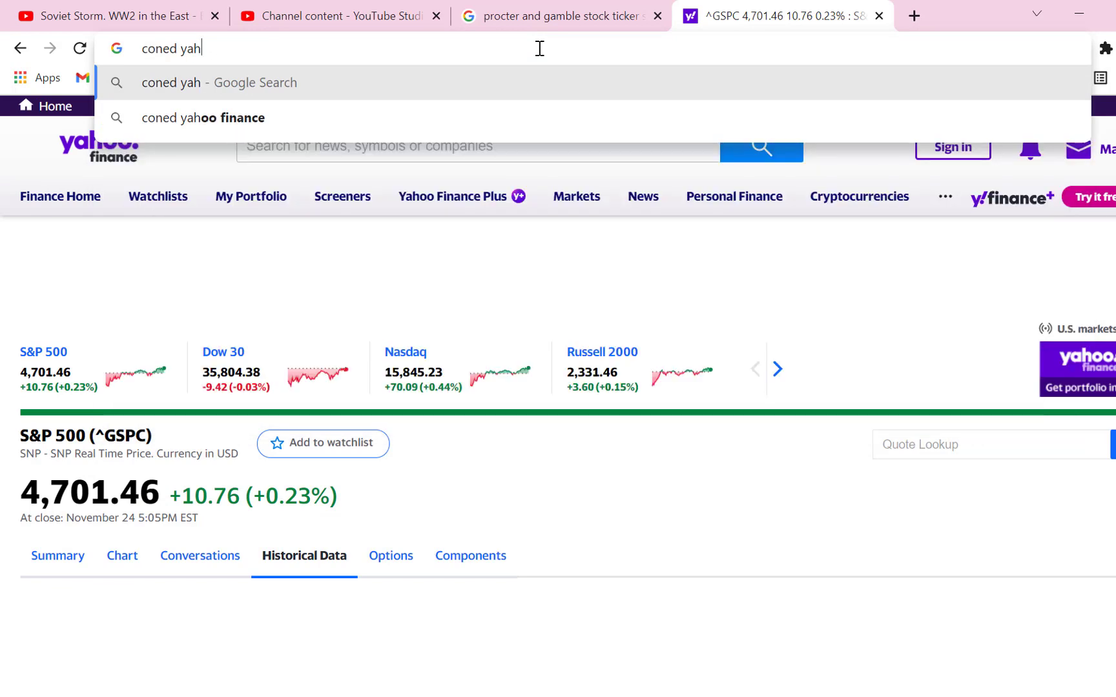
key("Down")
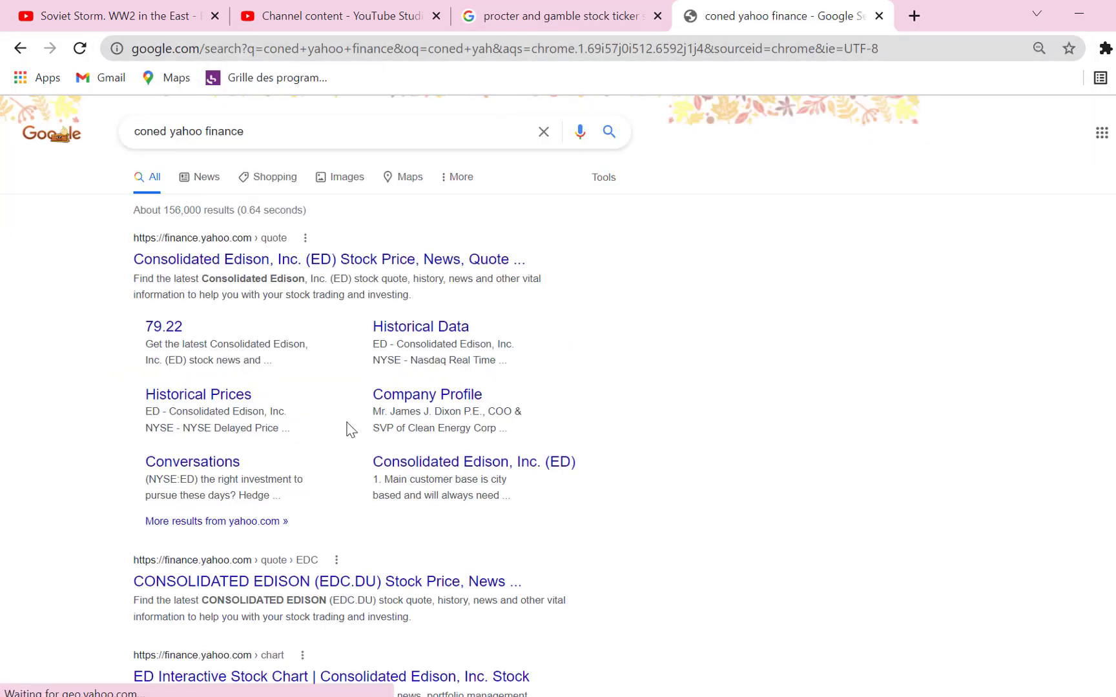
left_click(347, 258)
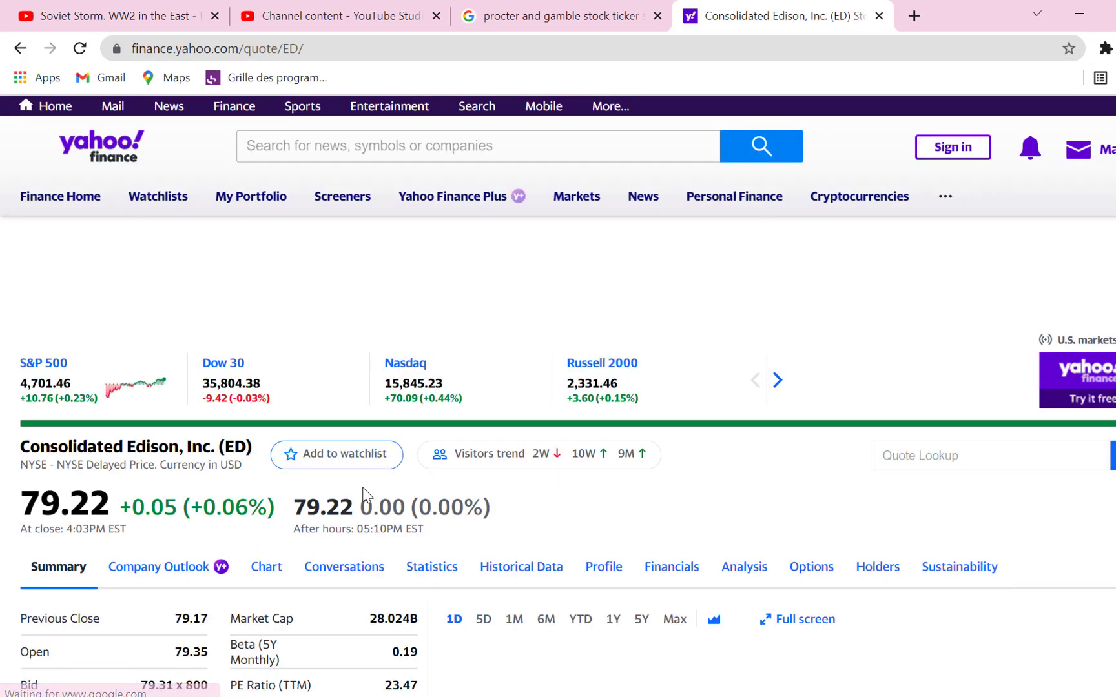
left_click(534, 574)
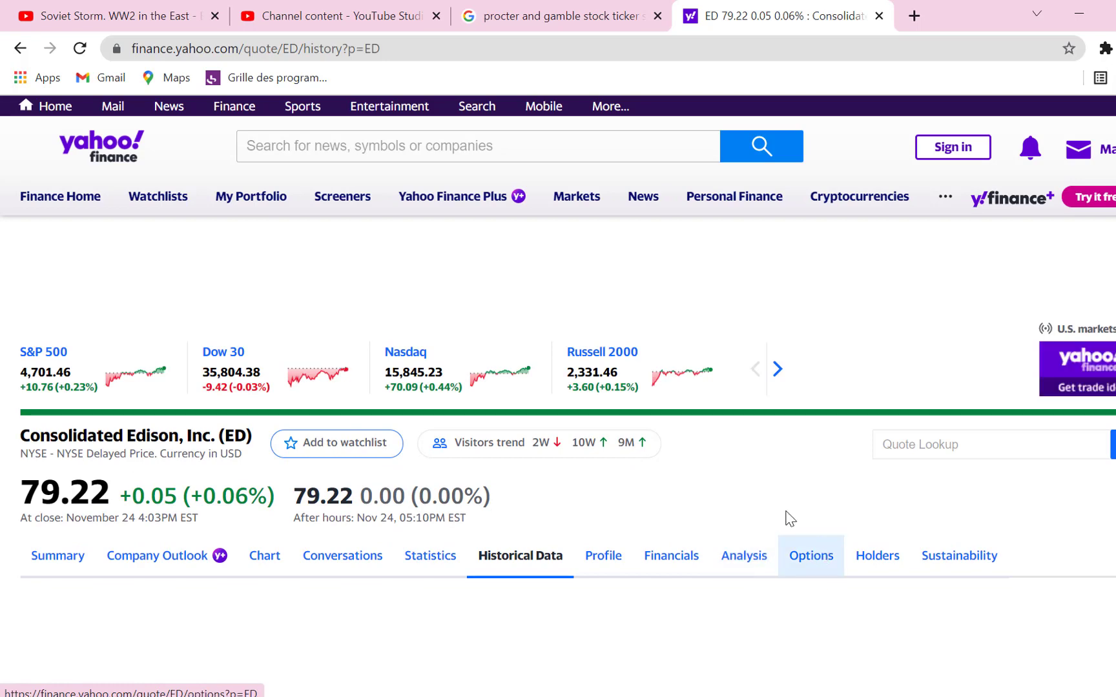
scroll(617, 587, "down", 6)
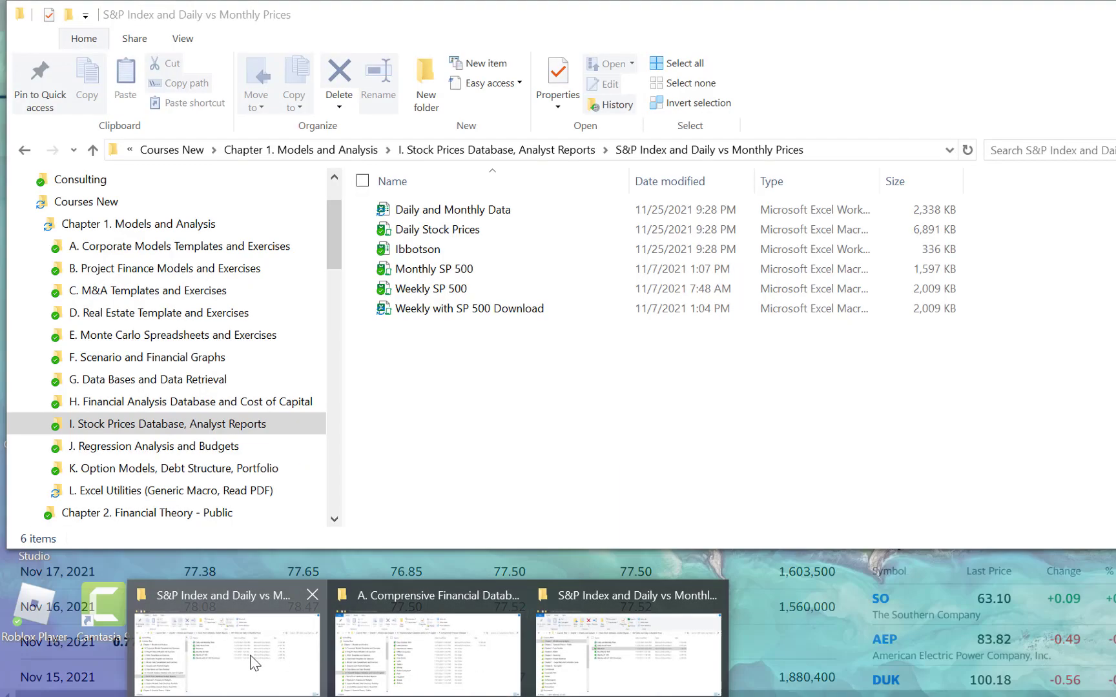
Step: Switch to the File Explorer folder "S&P Index and Daily vs Monthly Prices" and open the Monthly SP 500 workbook
left_click(251, 656)
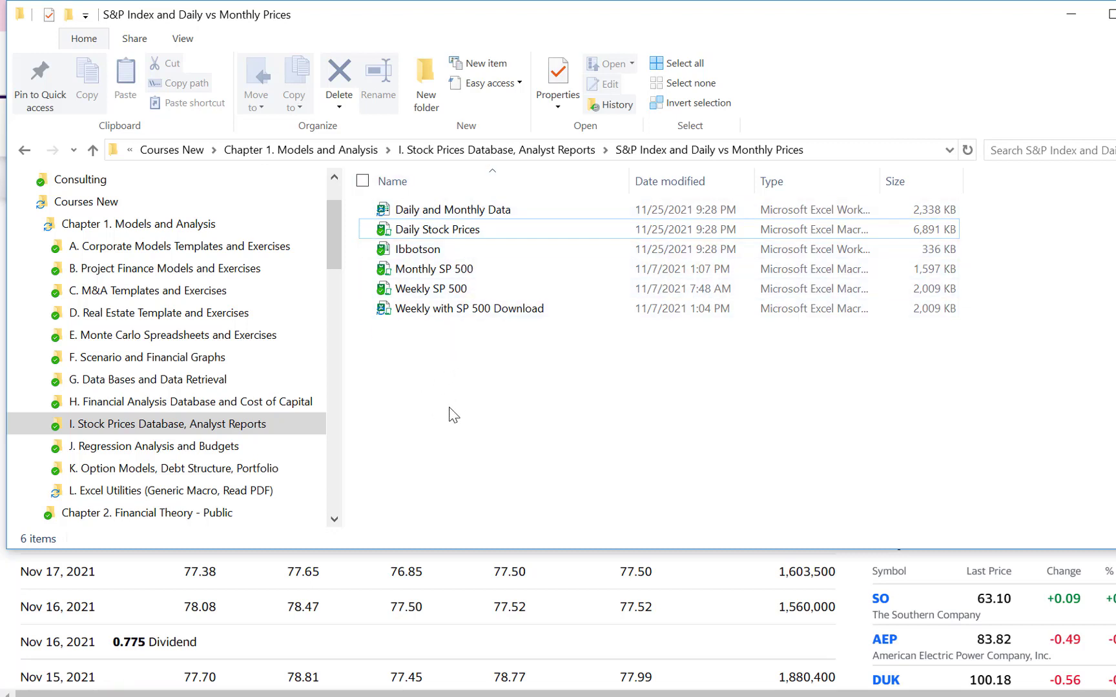
double_click(460, 270)
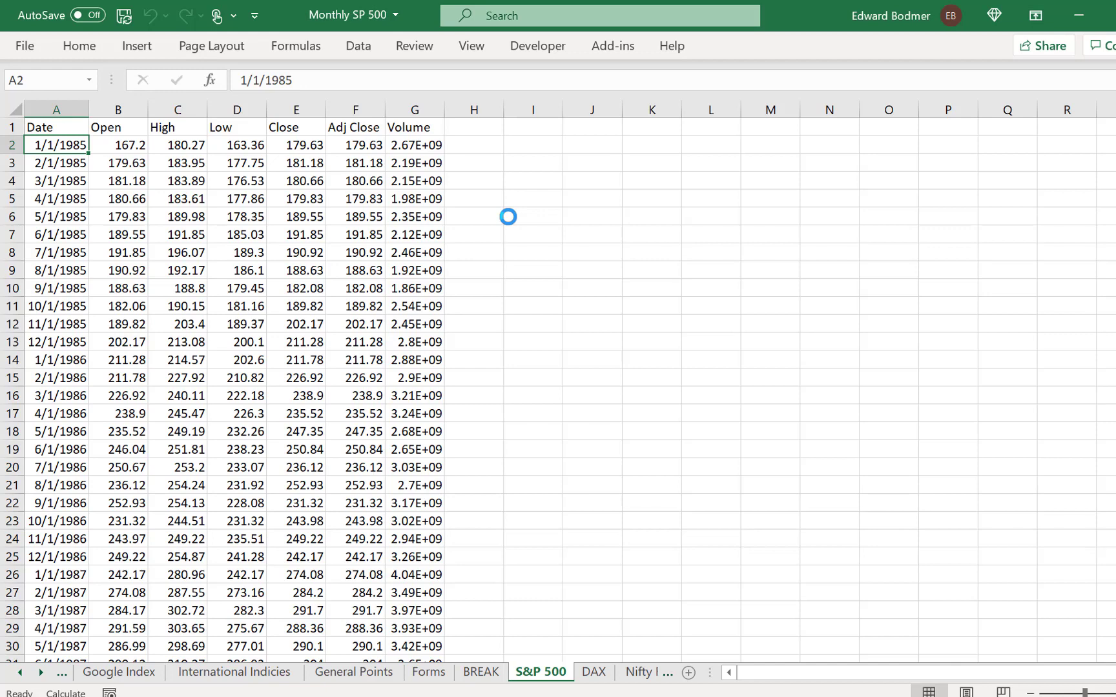
key("Up")
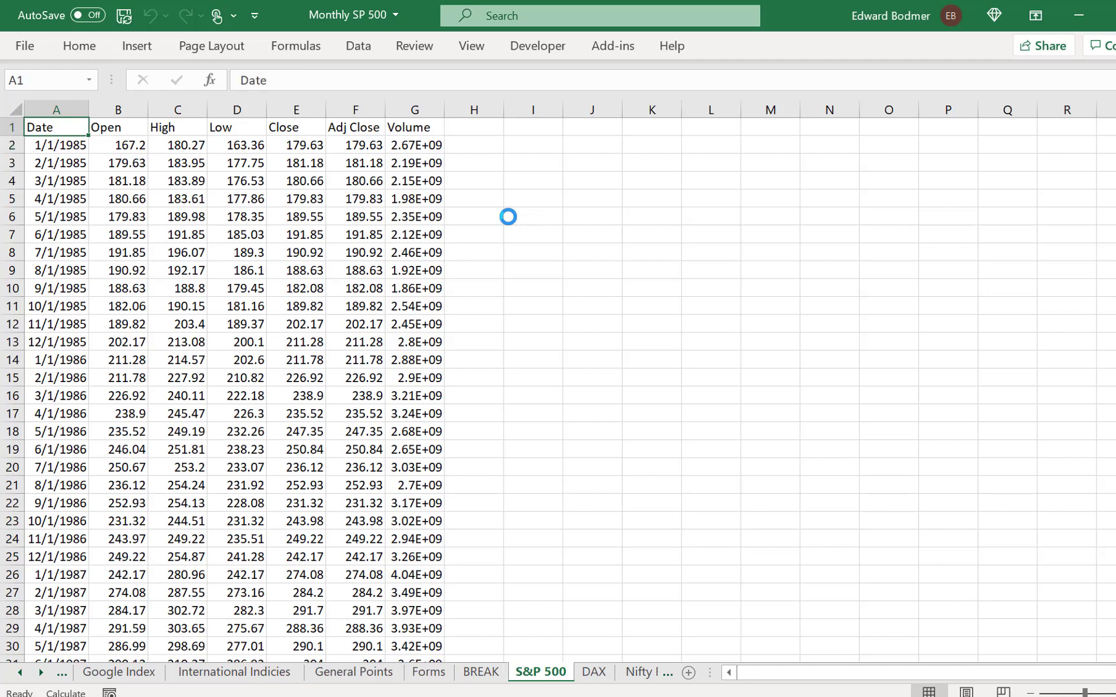
Step: Go back through the sheets from S&P 500 to Summary and open the Yahoo Index sheet
key("ctrl+Page_Up")
key("ctrl+Page_Up")
key("ctrl+Page_Up")
key("ctrl+Page_Up")
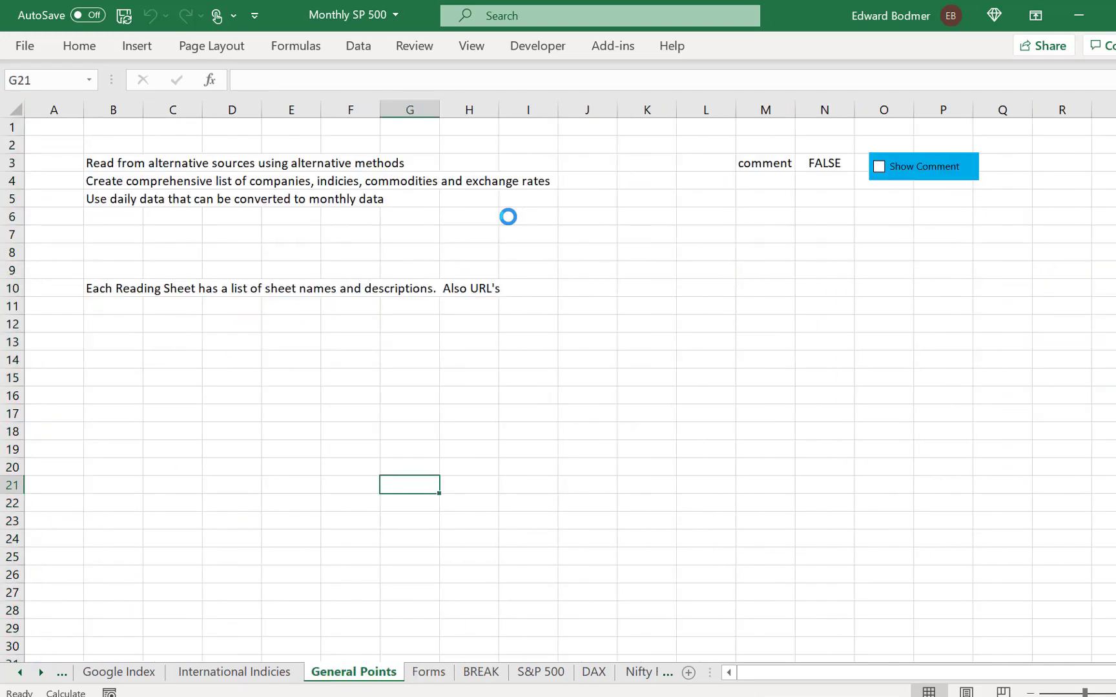
key("ctrl+Page_Up")
key("ctrl+Page_Up")
key("ctrl+Page_Up")
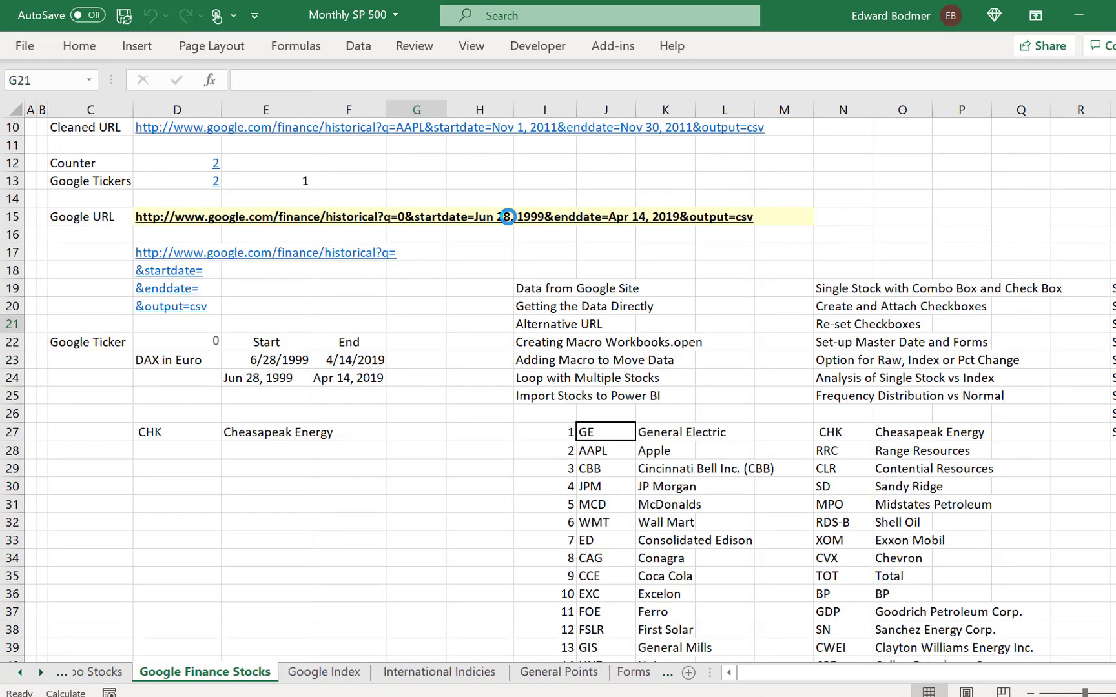
key("ctrl+Page_Up")
key("ctrl+Page_Up")
key("ctrl+Page_Up")
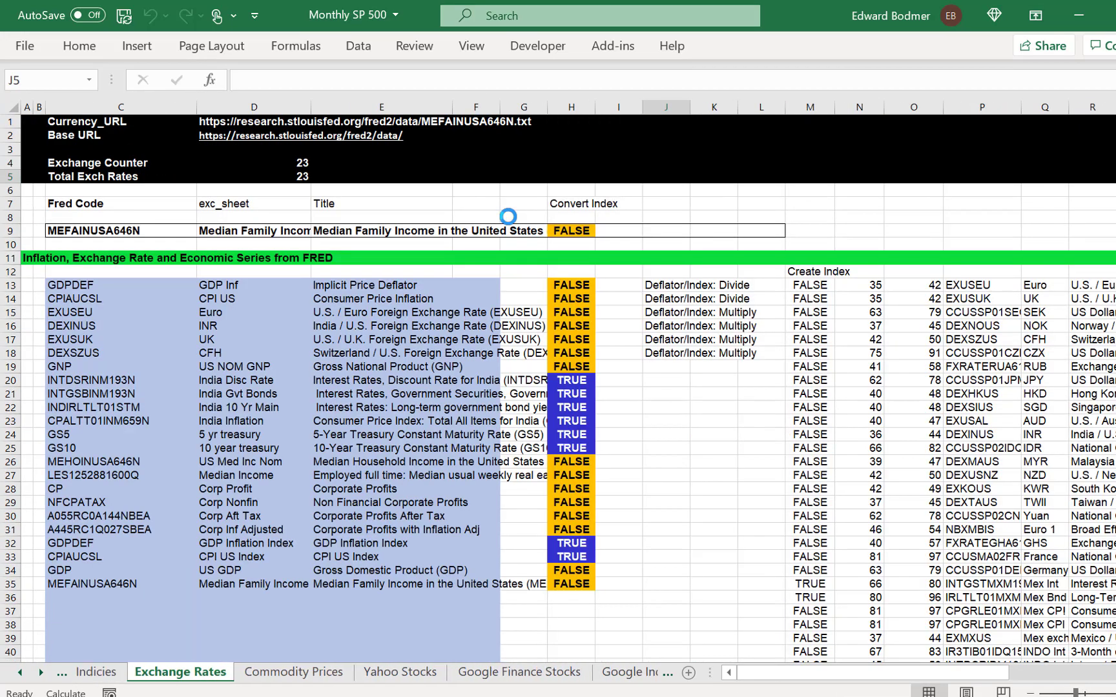
key("ctrl+Page_Up")
key("ctrl+Page_Up")
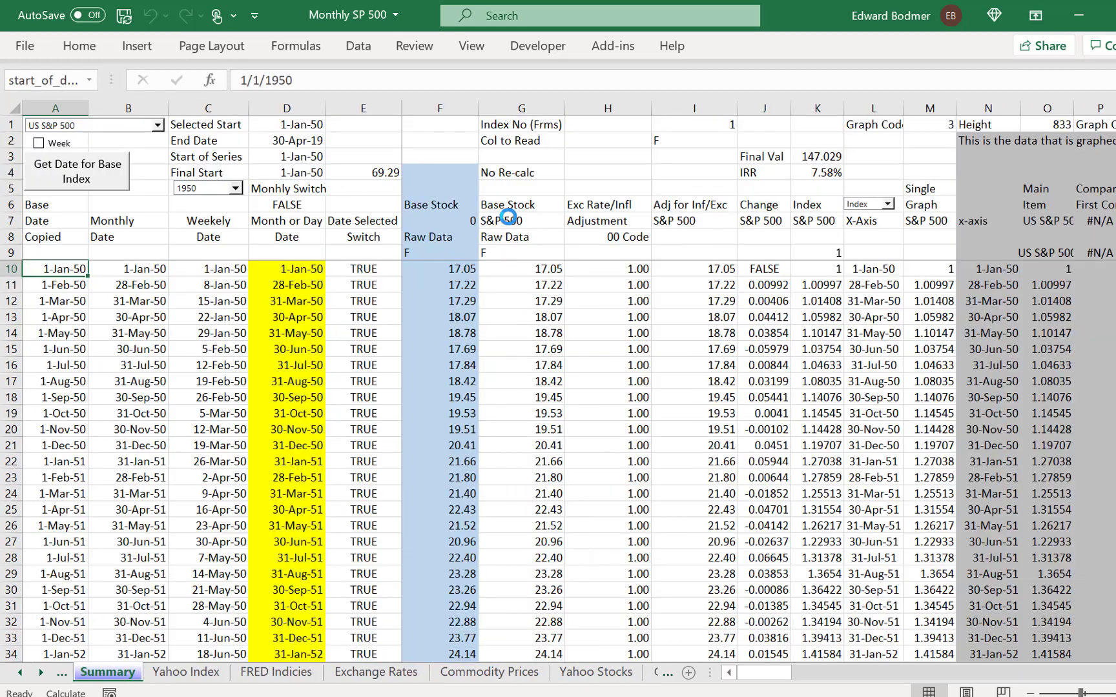
key("ctrl+Page_Down")
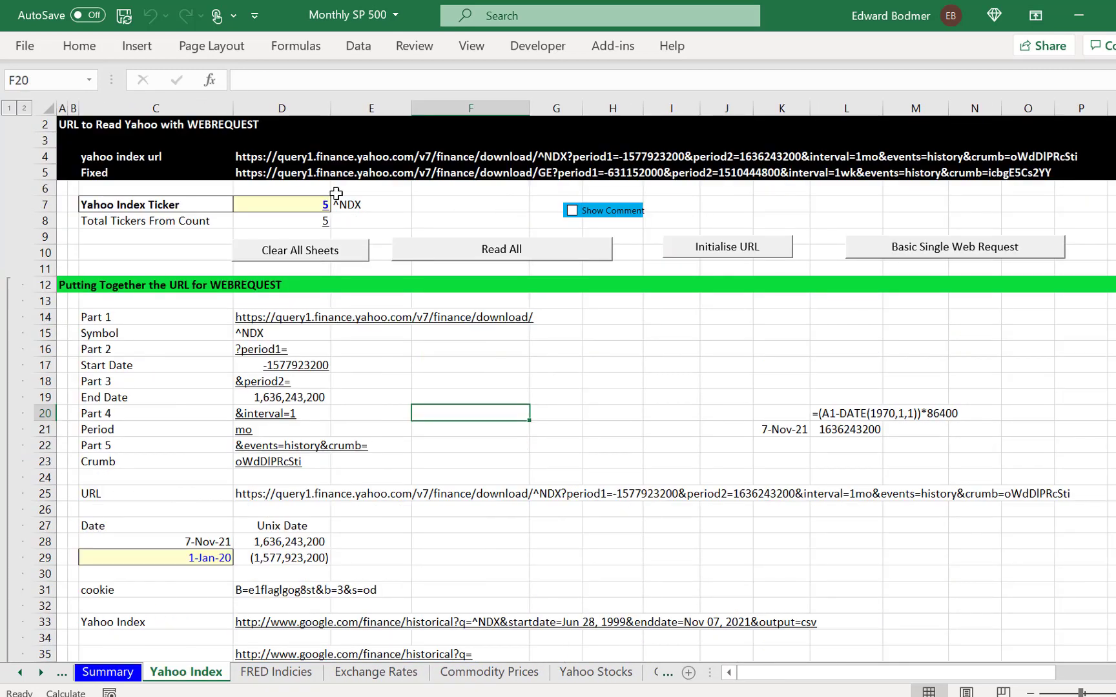
Step: Examine the tickers, sheet names and descriptions under Input Indicies on the Yahoo Index sheet
left_click(441, 393)
key("Page_Down")
key("Right")
key("Down")
key("Down")
key("Left")
key("Left")
key("Left")
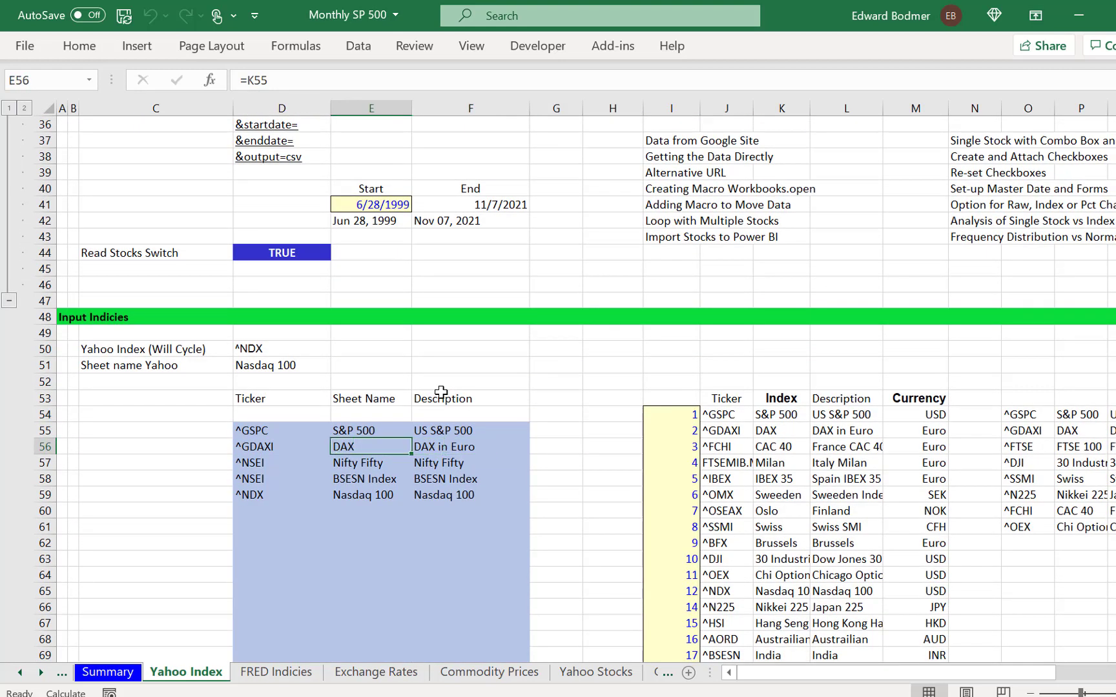
key("Right")
key("Up")
key("Down")
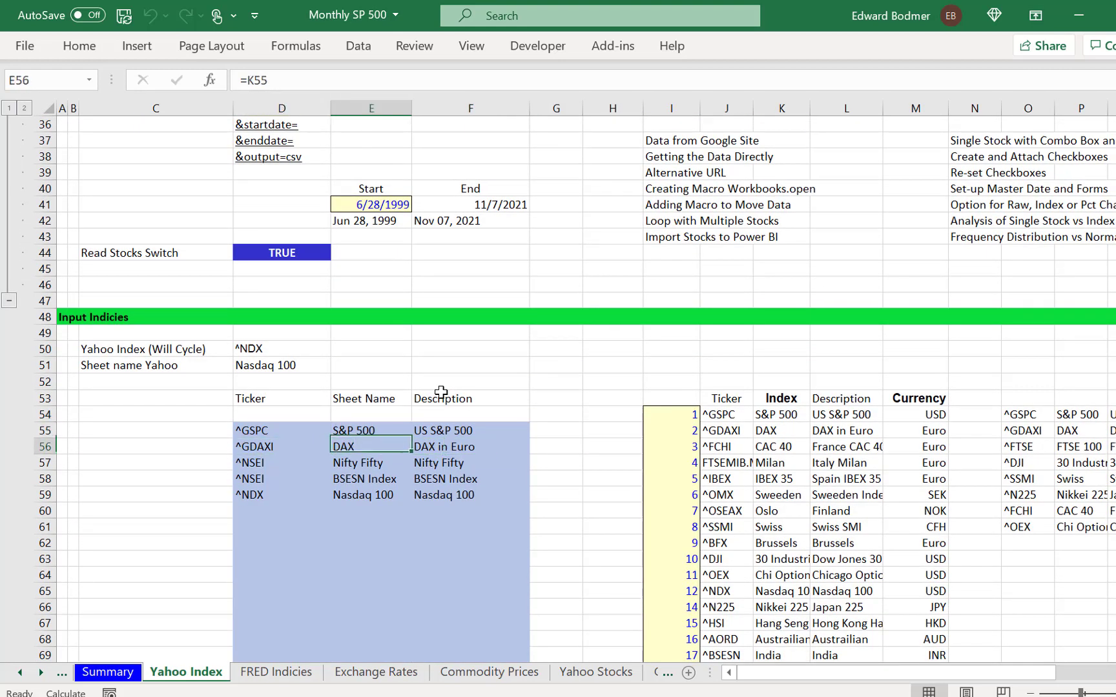
key("Down")
key("Down")
key("Down")
Step: Return to the head of the Yahoo Index sheet and inspect the yahoo index url in cell D4
key("Up")
key("Up")
key("Up")
key("Up")
key("Up")
key("Up")
key("Up")
key("Up")
key("Up")
key("Up")
key("Up")
key("Up")
key("Up")
key("Up")
key("Up")
key("Up")
key("Up")
key("Up")
key("Up")
key("Up")
key("Up")
key("Up")
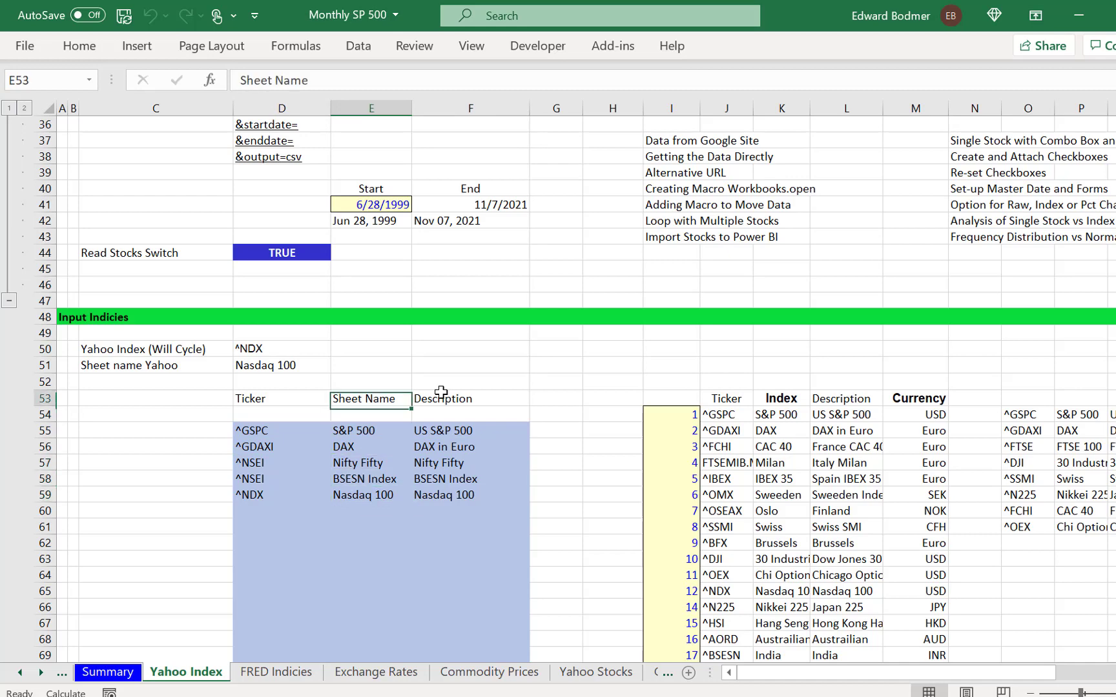
key("Up")
key("Up")
key("Up")
key("Up")
key("Up")
key("Up")
key("Up")
key("Up")
key("Up")
key("Up")
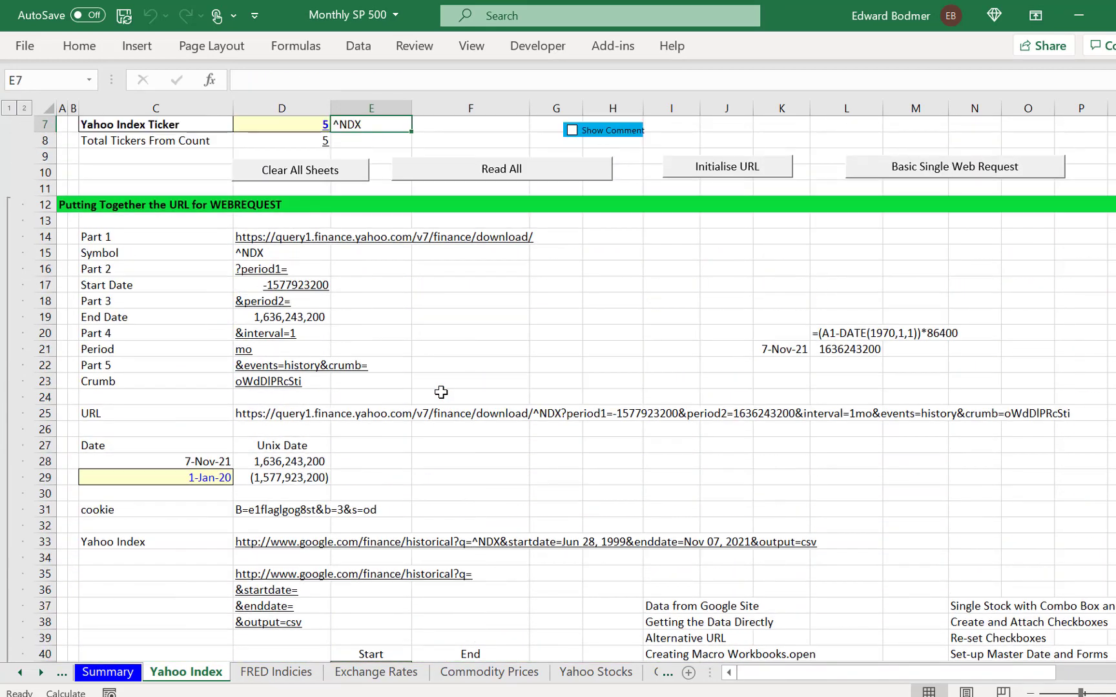
key("Up")
key("Up")
key("Up")
key("Up")
key("Up")
key("Up")
key("Down")
key("Down")
key("Down")
key("Down")
key("Down")
key("Down")
key("Down")
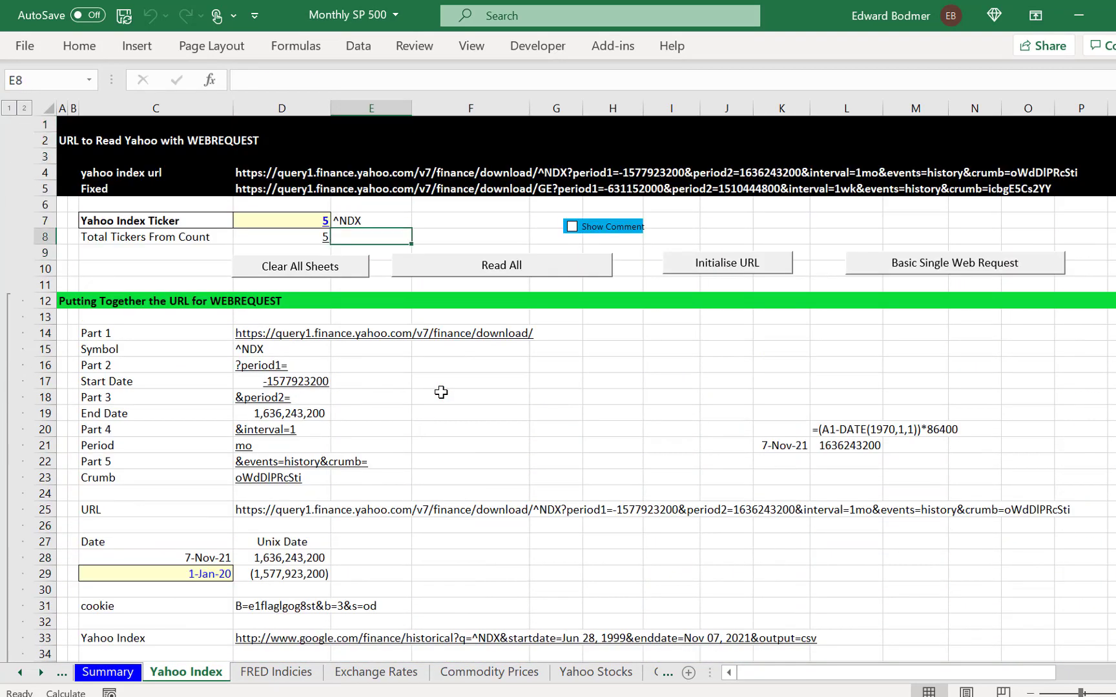
key("Up")
key("Up")
key("Up")
key("Up")
key("Left")
key("Left")
key("Right")
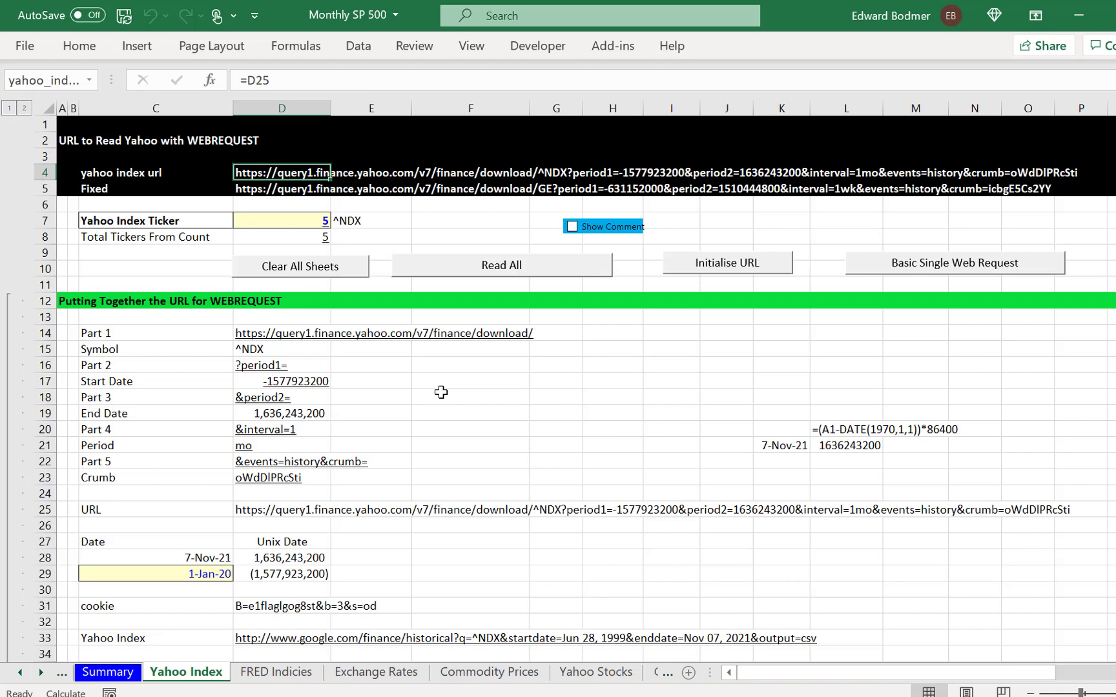
Step: Clear all the existing index sheets and read all the listed indices from Yahoo again
left_click(311, 275)
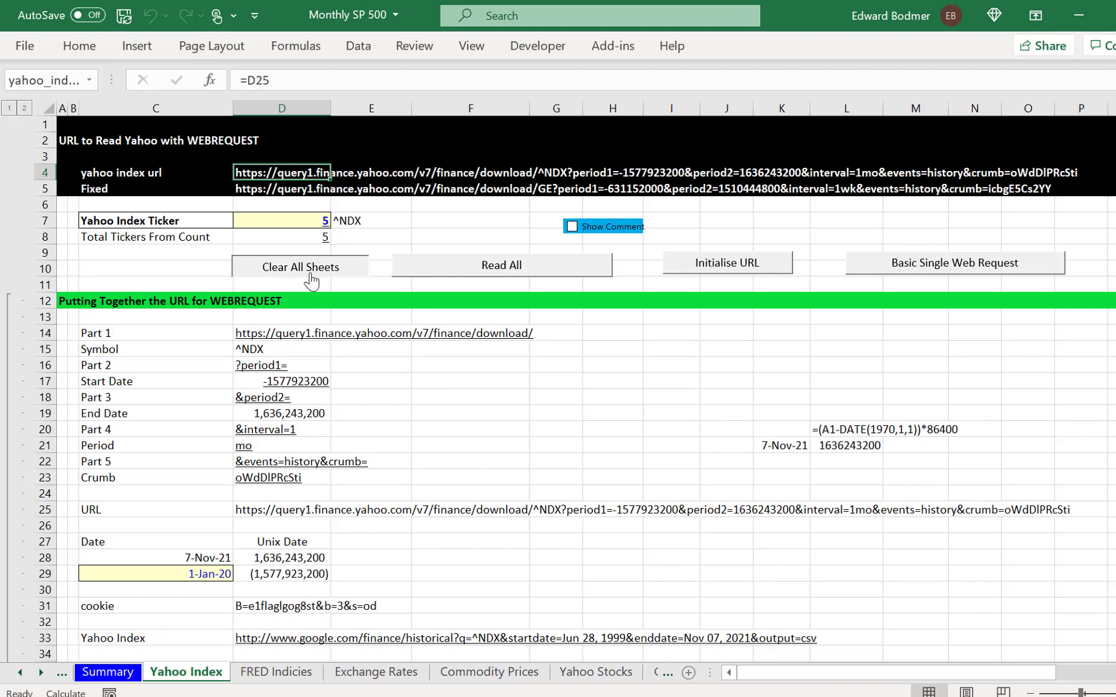
left_click(634, 427)
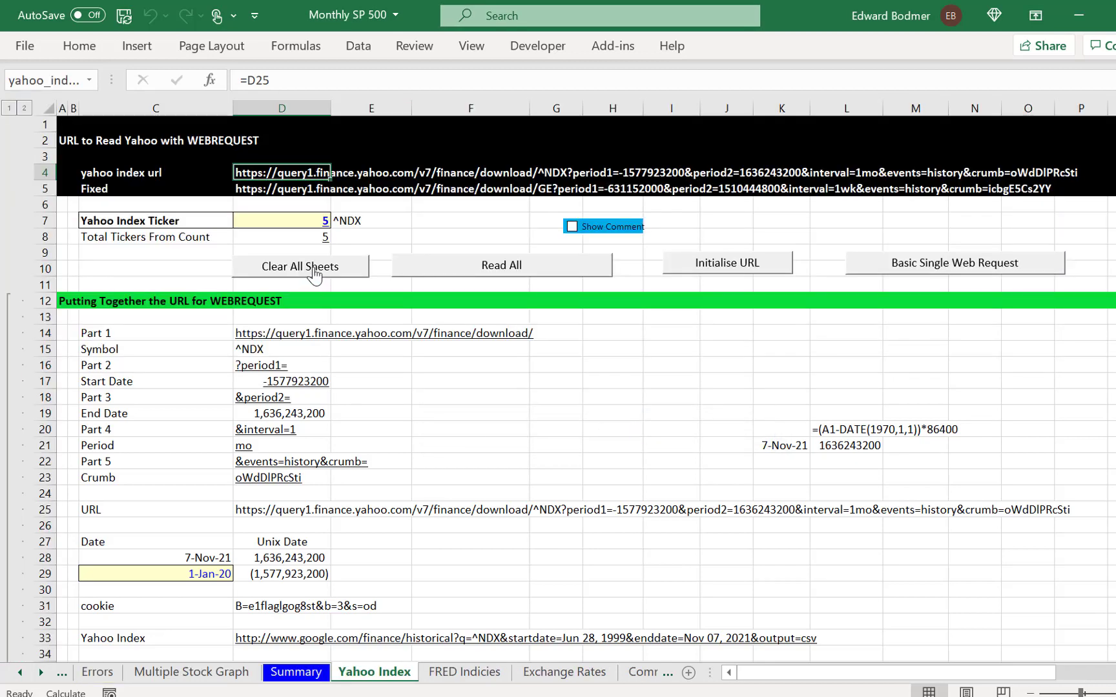
left_click(465, 274)
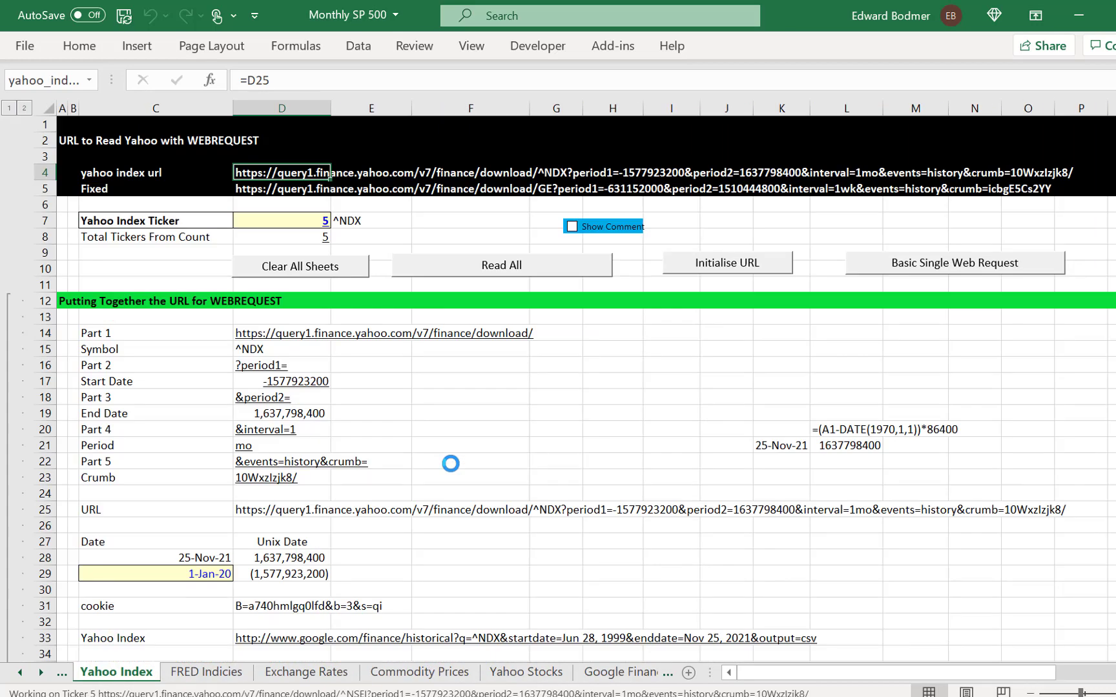
Step: Go forward through the sheets from Yahoo Index to S&P 500 to view the monthly index prices
left_click(490, 409)
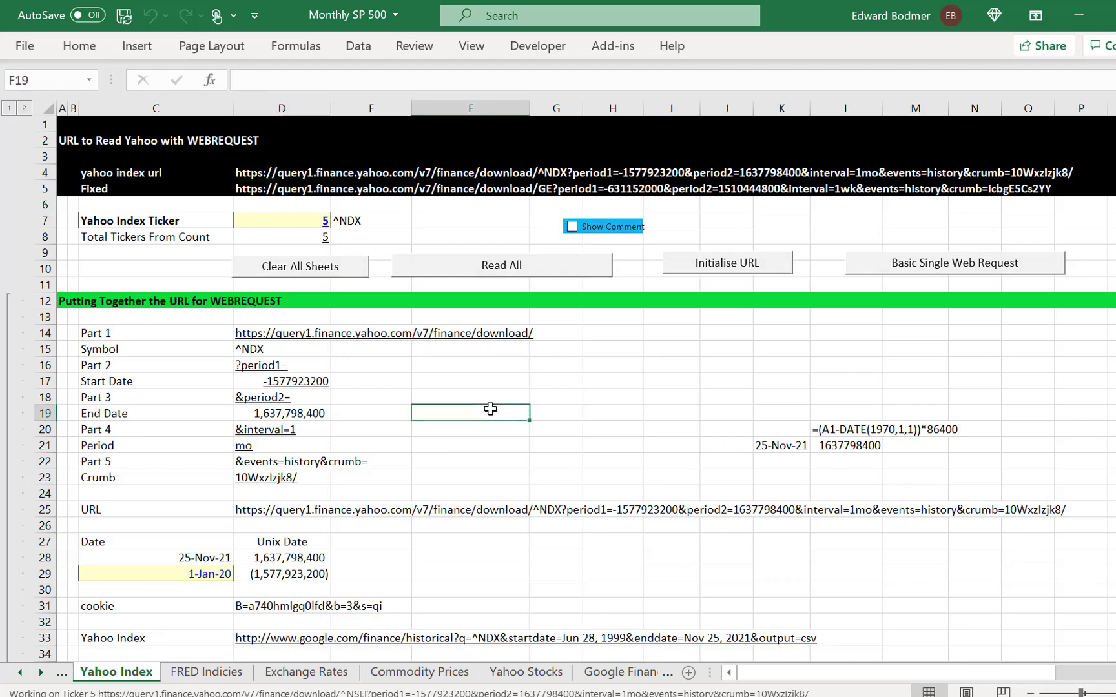
key("ctrl+Page_Down")
key("ctrl+Page_Down")
key("ctrl+Page_Down")
key("ctrl+Page_Down")
key("ctrl+Page_Down")
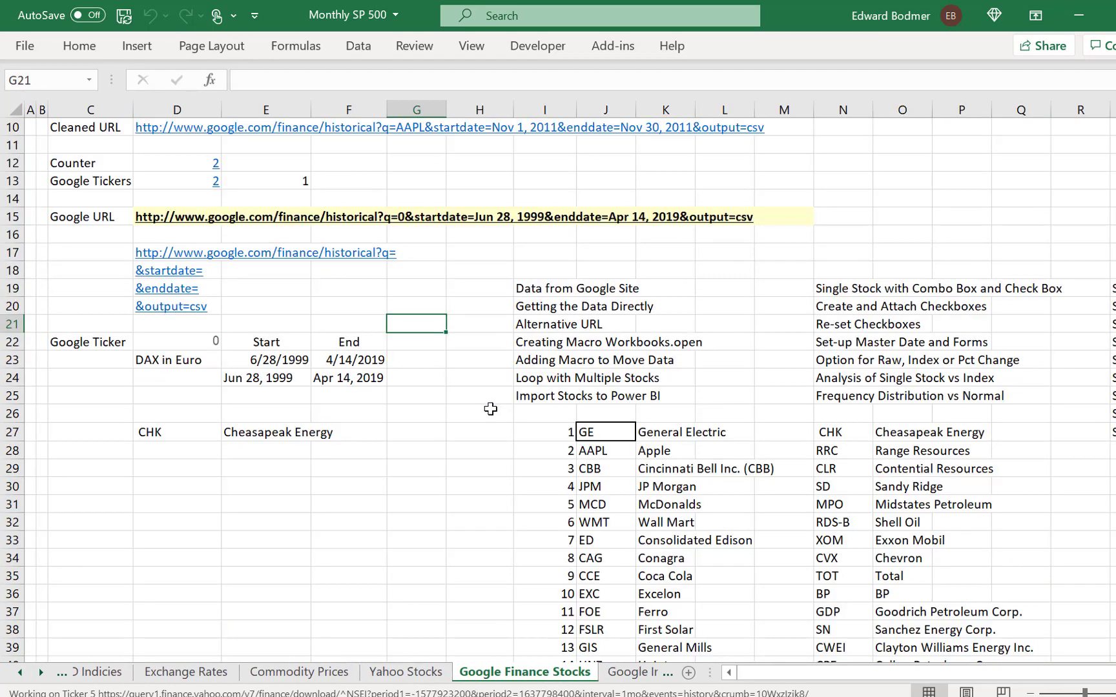
key("ctrl+Page_Down")
key("ctrl+Page_Down")
key("ctrl+Page_Down")
key("ctrl+Page_Down")
key("ctrl+Page_Down")
key("ctrl+Page_Down")
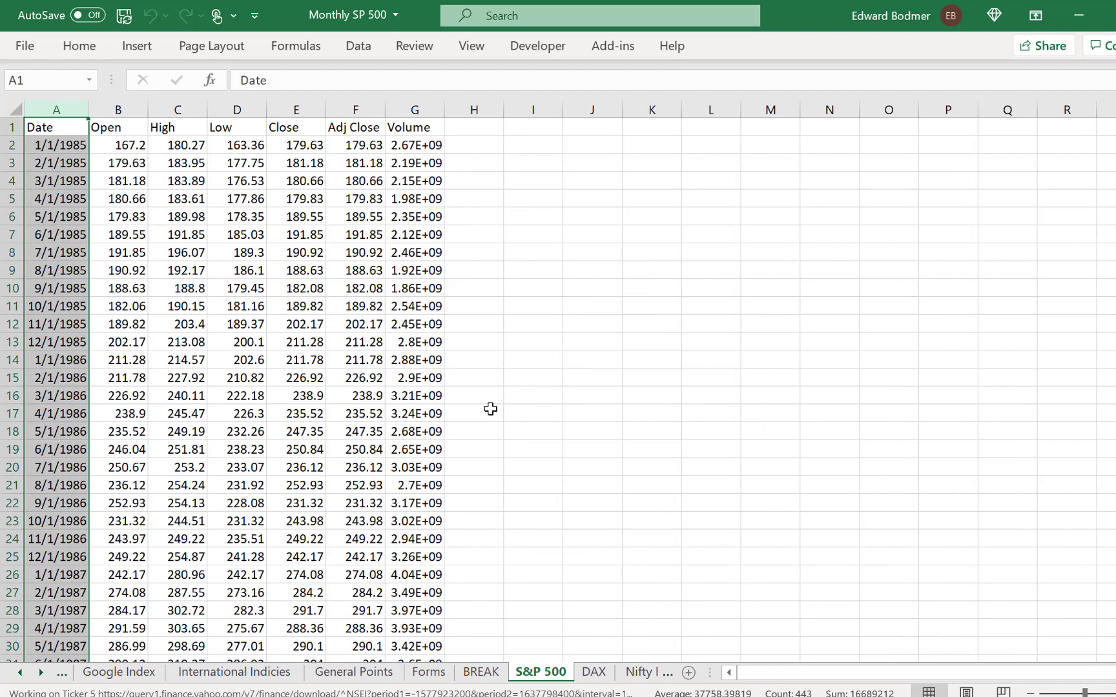
Step: Examine the dates and monthly prices on the S&P 500 sheet, going down the Date column through 1985 and 1986
key("Down")
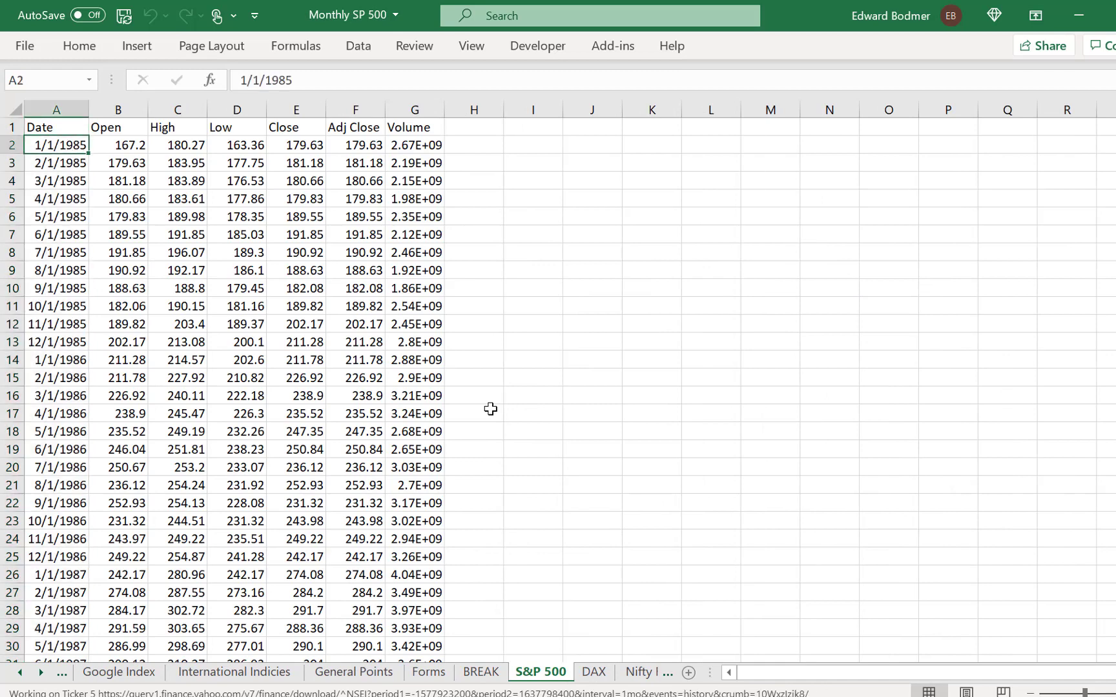
key("Right")
key("Right")
key("Left")
key("Left")
key("Up")
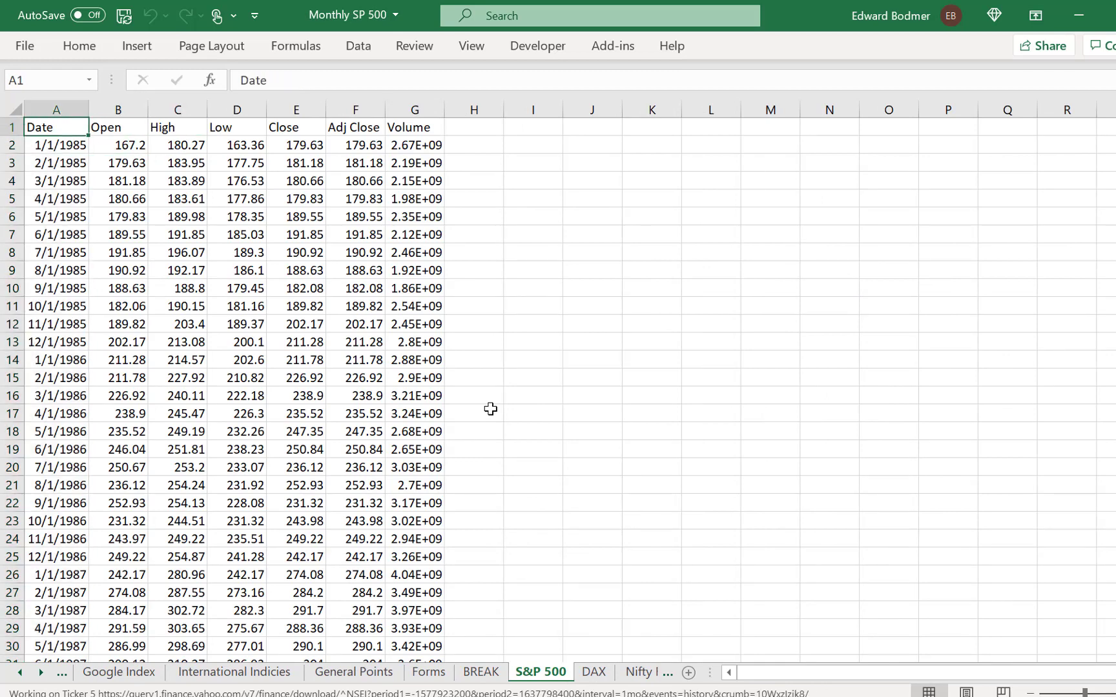
key("Down")
key("Down")
key("Down")
key("Down")
key("Down")
key("Down")
key("Down")
key("Down")
key("Down")
key("Down")
key("Down")
key("Down")
key("Down")
key("Down")
key("Down")
key("Down")
key("Down")
key("Down")
key("Down")
key("Down")
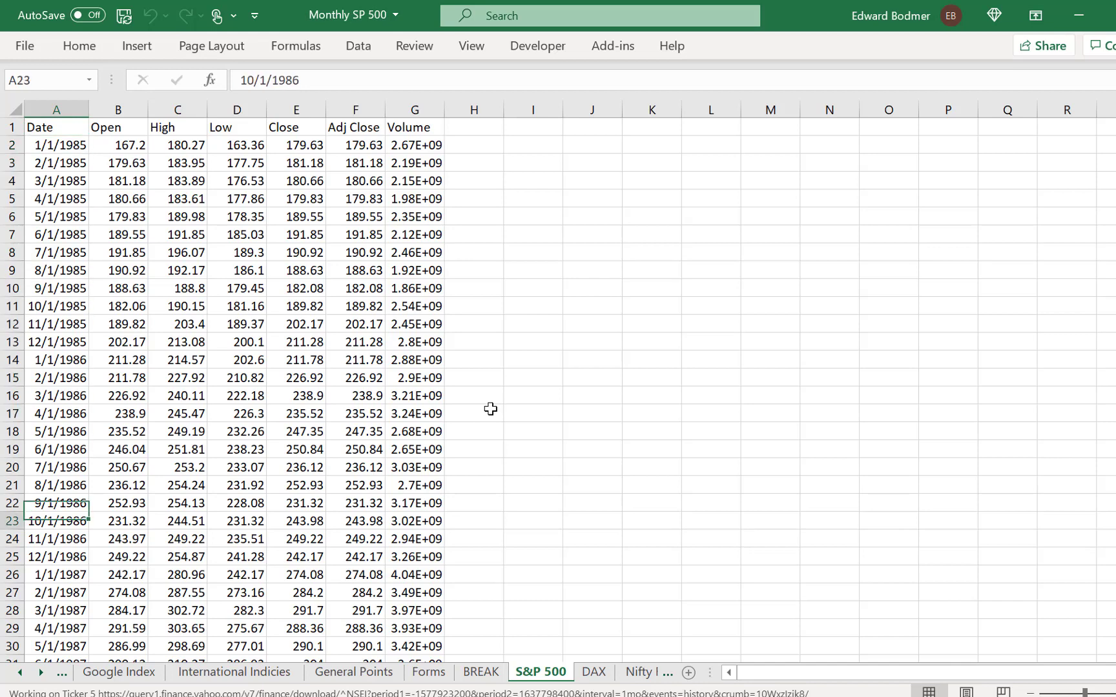
key("Up")
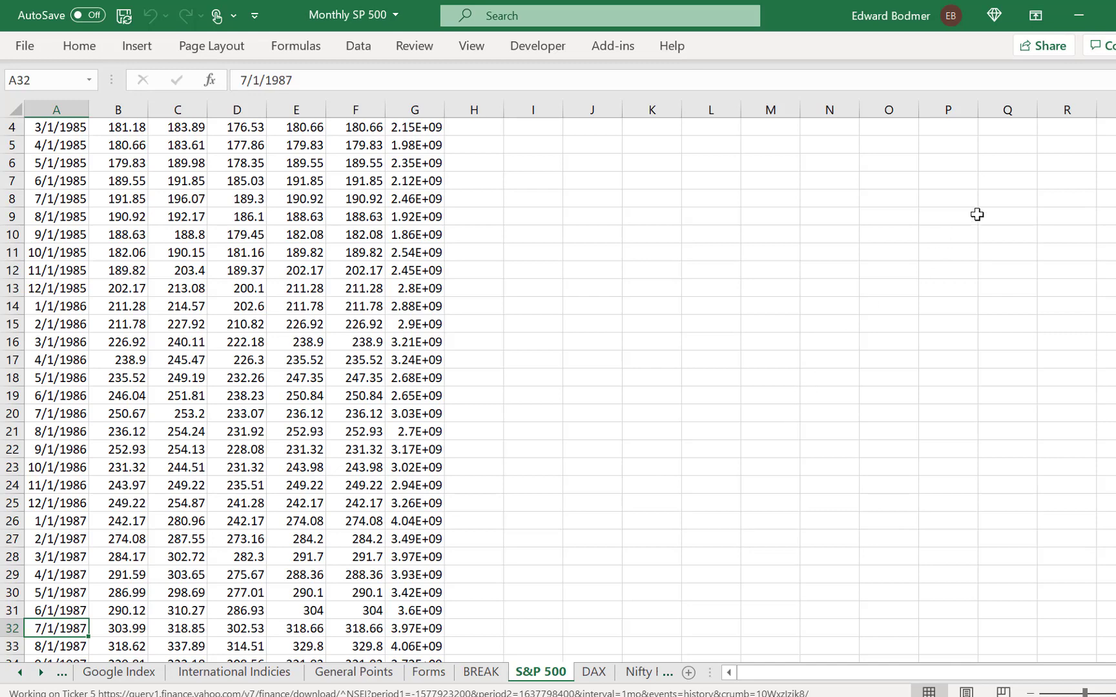
Step: Close the Monthly SP 500 workbook and open Weekly SP 500 from the S&P Index and Daily vs Monthly Prices folder
left_click(1001, 213)
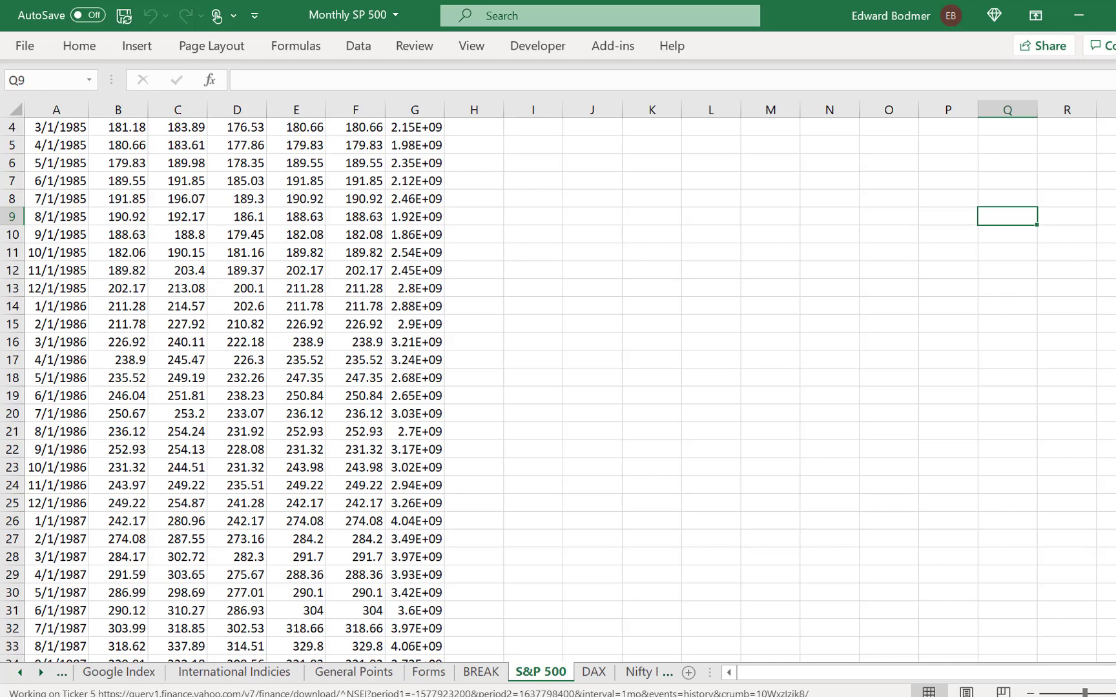
key("ctrl+w")
left_click(601, 389)
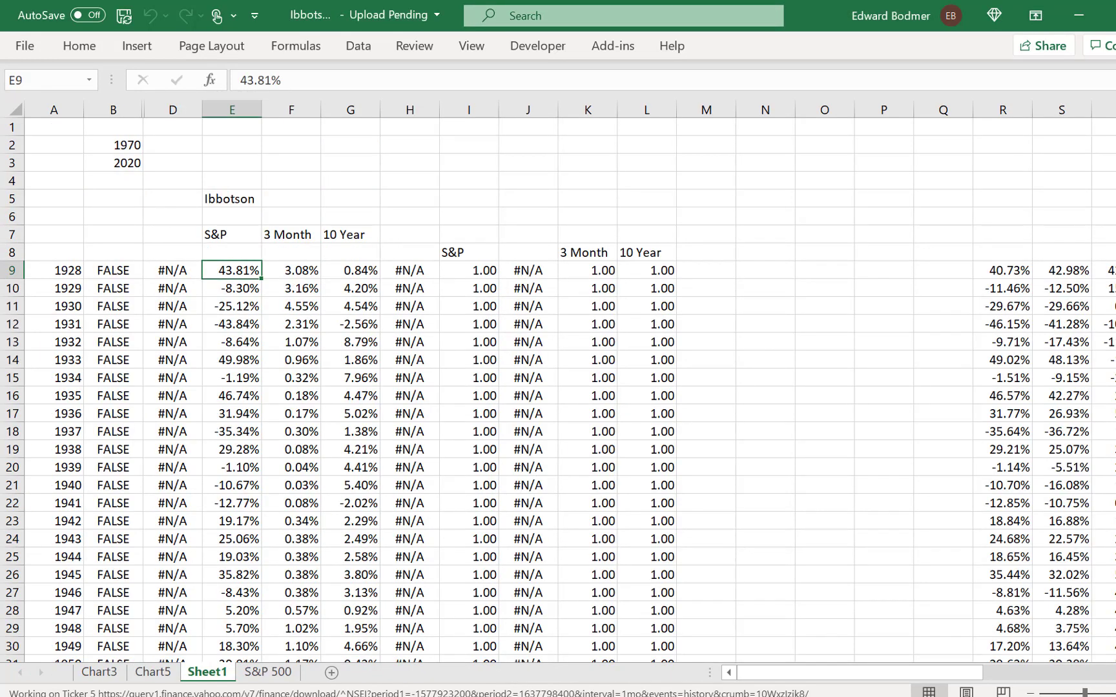
mouse_move(568, 689)
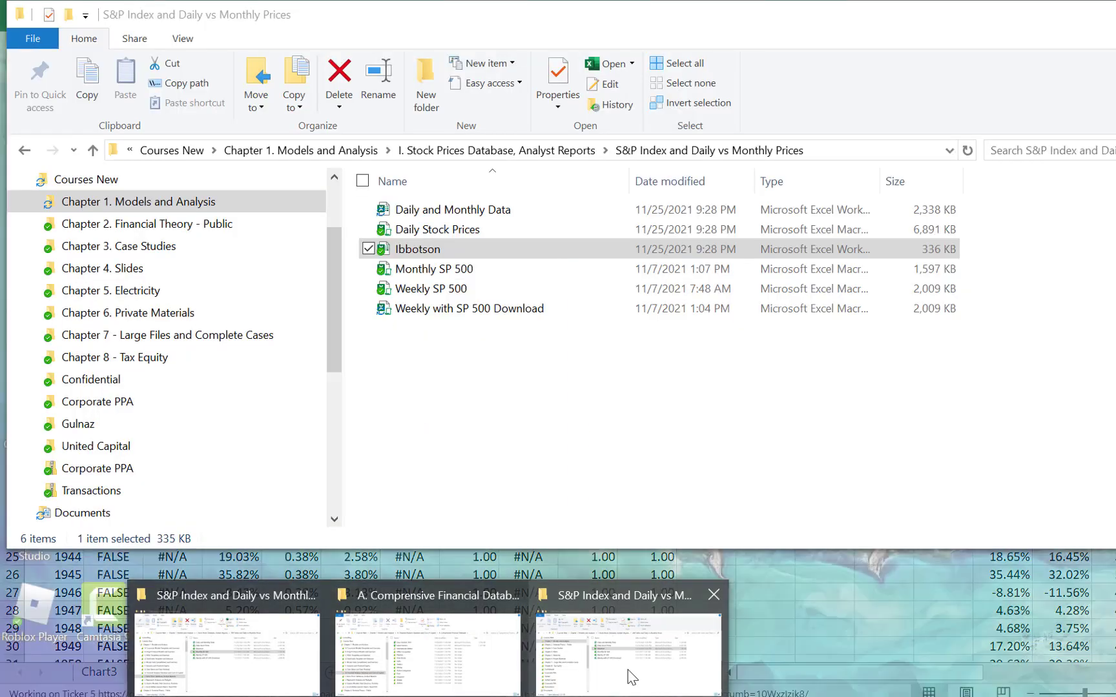
left_click(631, 677)
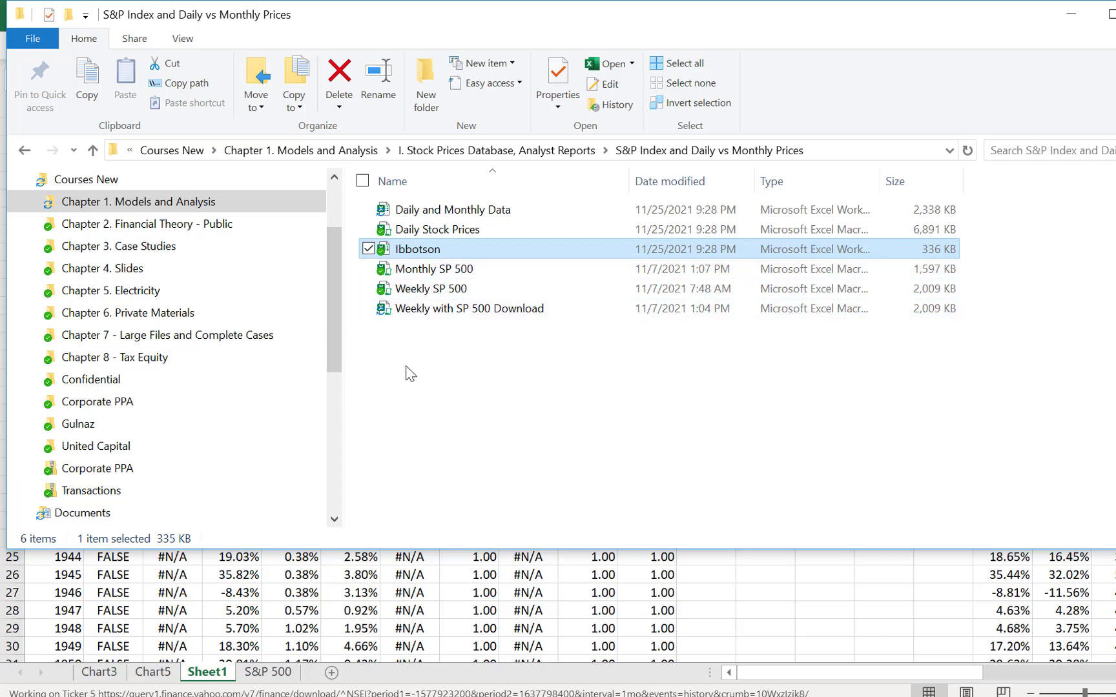
double_click(437, 293)
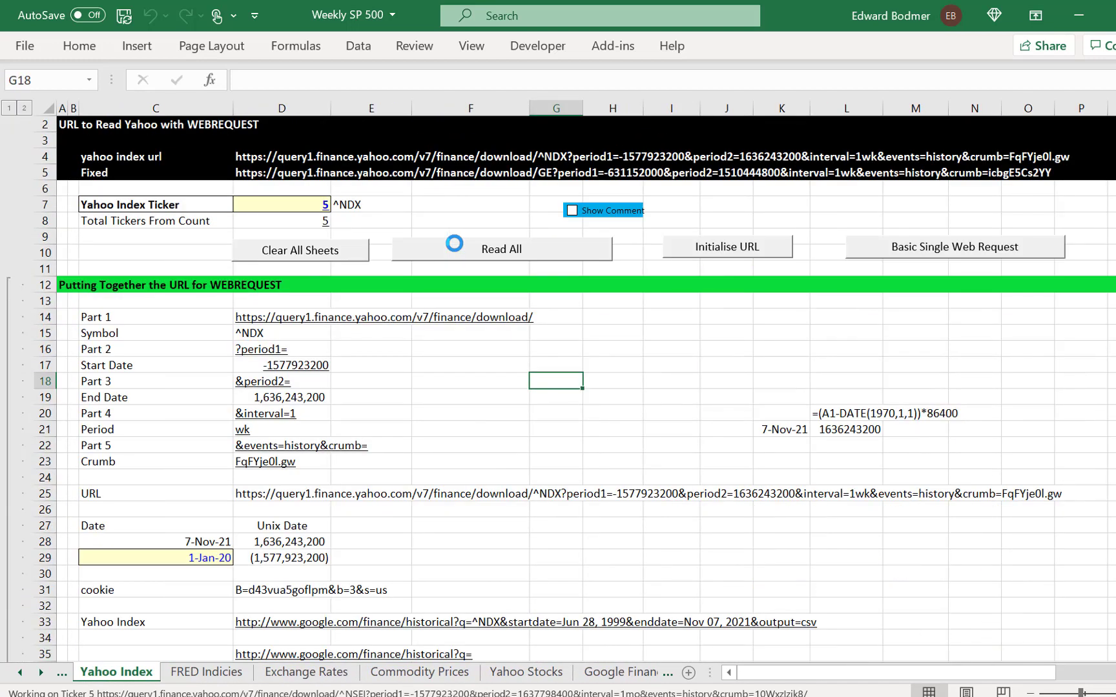
Step: Inspect the Period setting in cell D21 of the Yahoo Index sheet
left_click(413, 411)
key("Down")
key("Left")
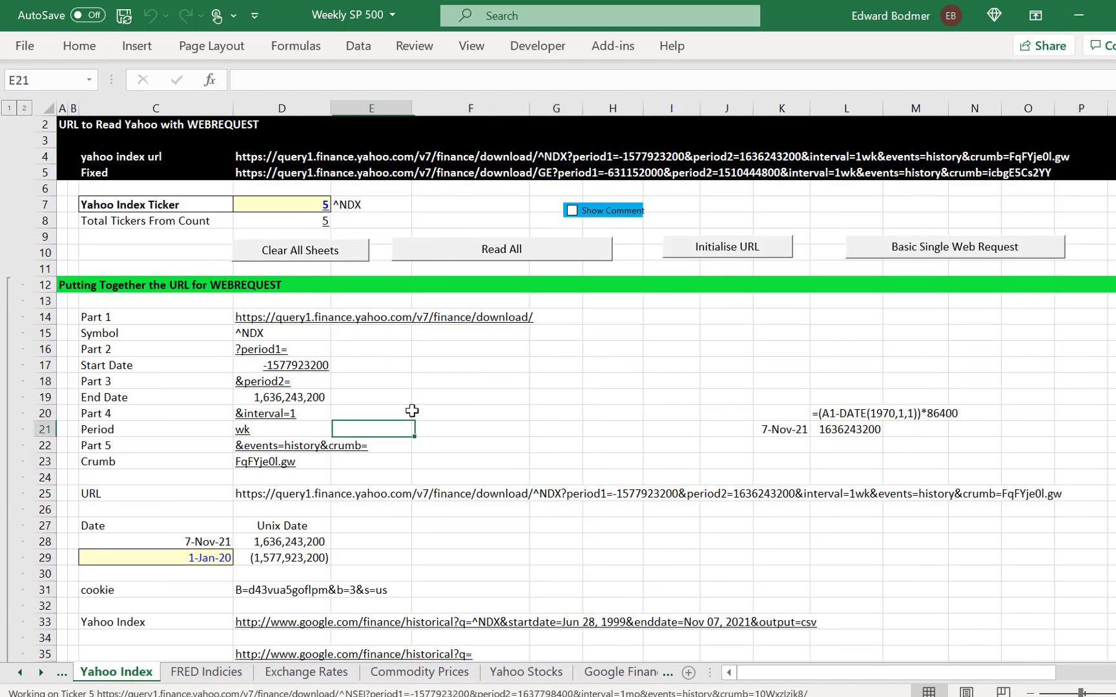
key("Left")
key("Left")
key("Right")
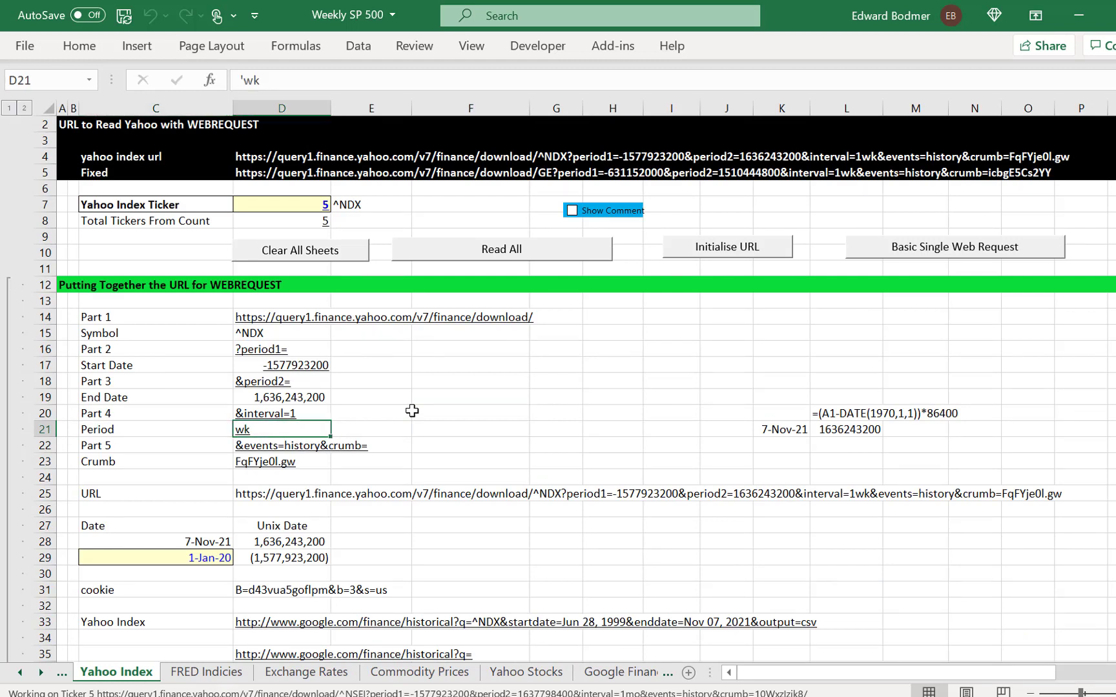
key("Left")
key("Right")
Step: Clear all the sheets after BREAK and read all the listed indices from Yahoo again at the weekly interval
left_click(336, 256)
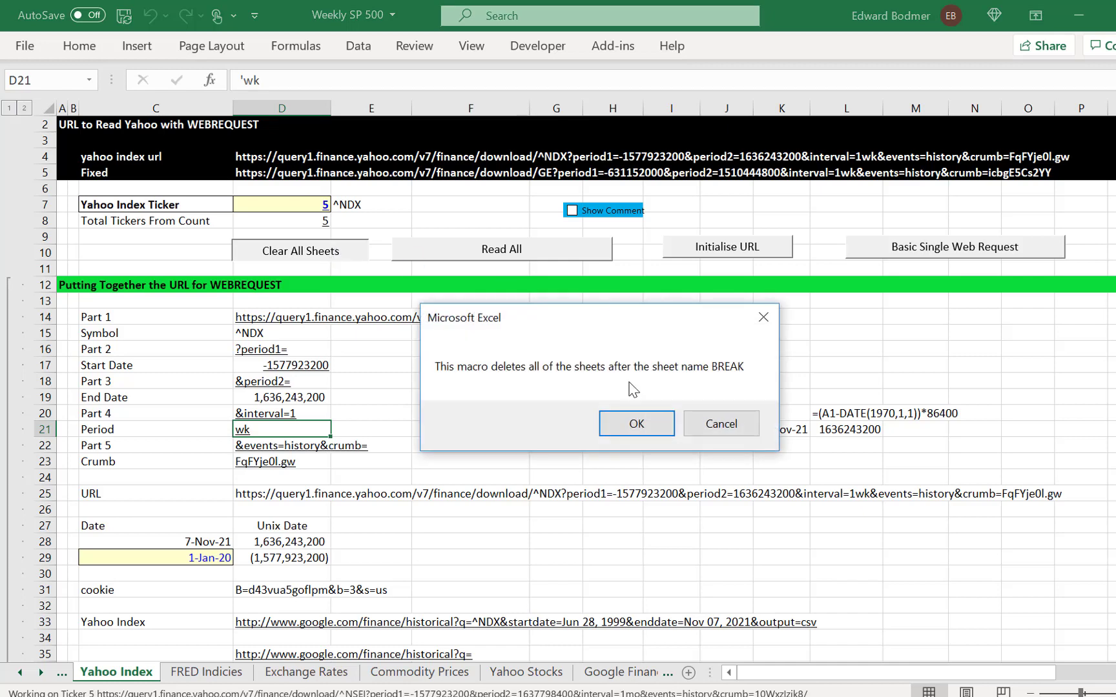
left_click(636, 426)
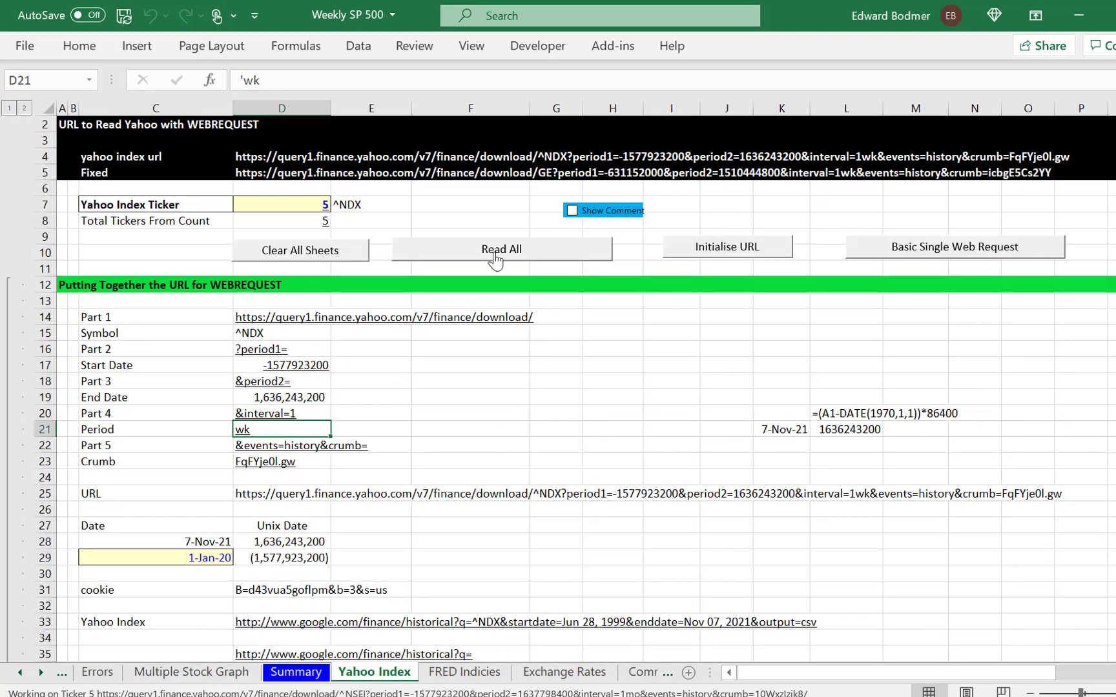
left_click(495, 252)
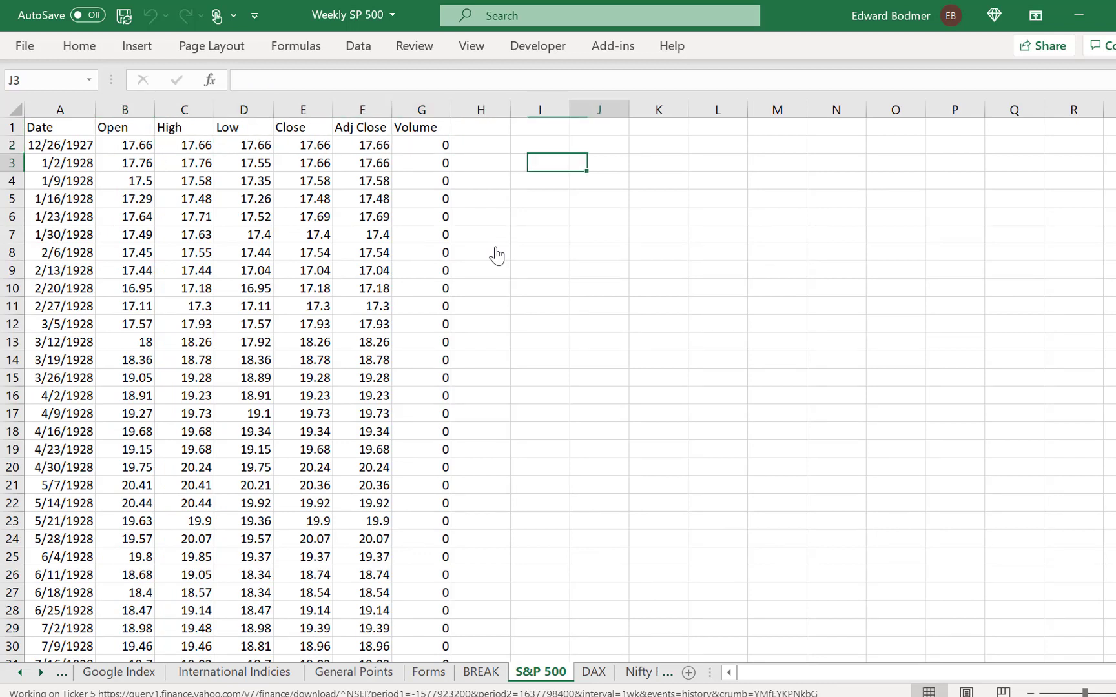
Step: Enter 1927 in J2 of the S&P 500 sheet and fill a linear yearly series down the column to 2021
type("1927")
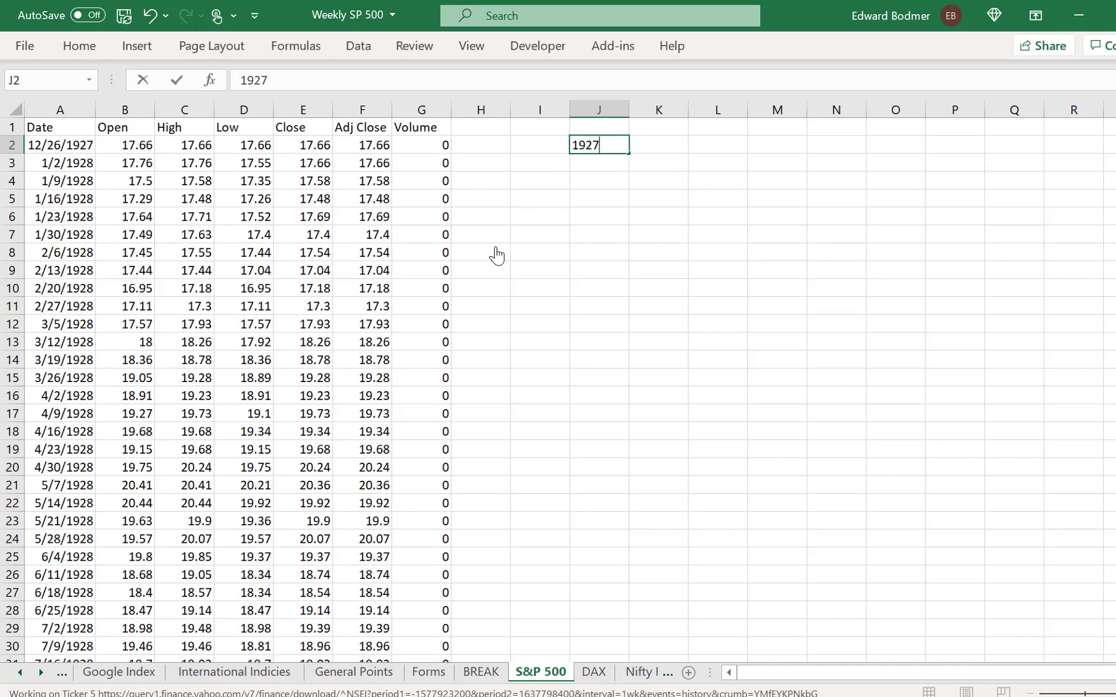
key("Return")
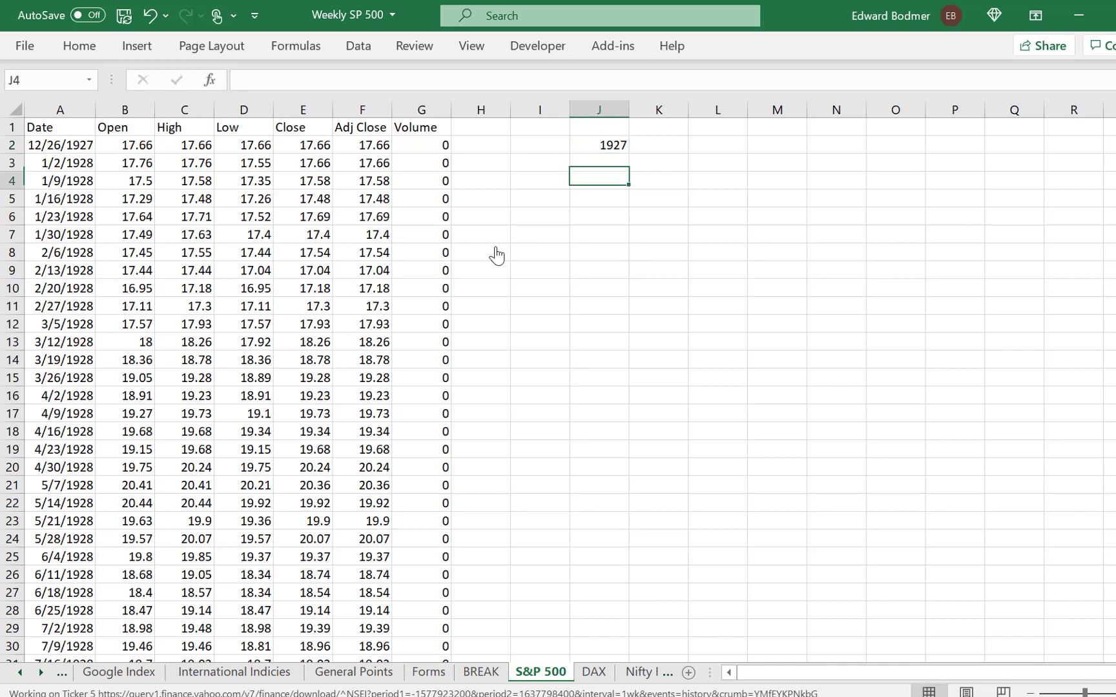
key("Up")
key("alt+e")
key("i")
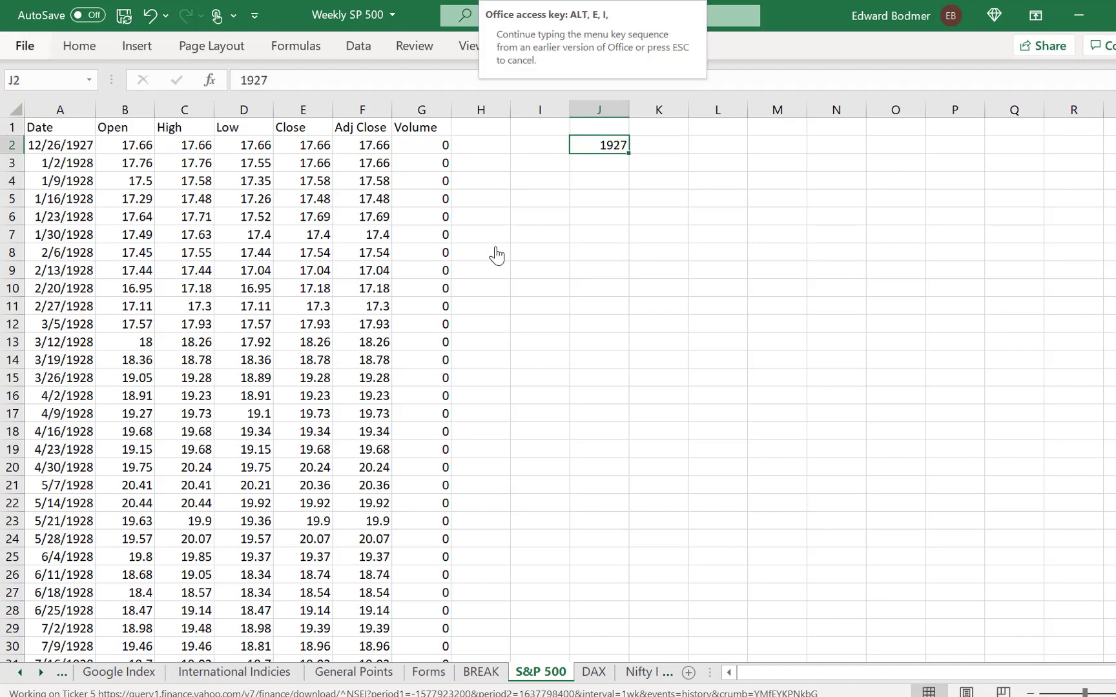
key("s")
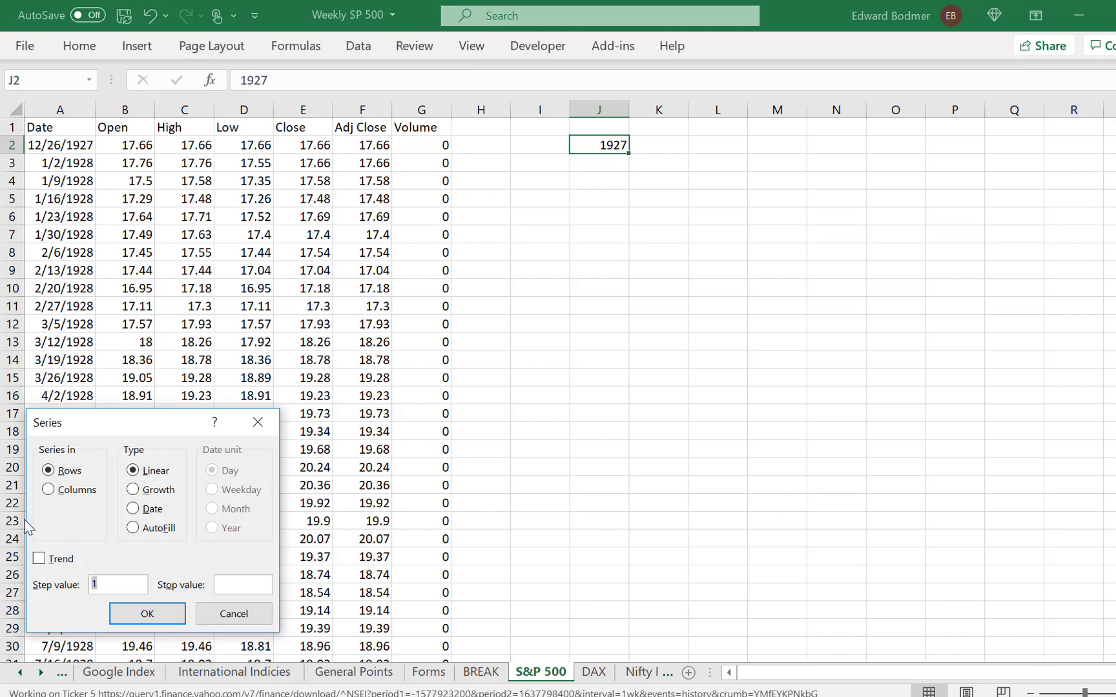
left_click(48, 490)
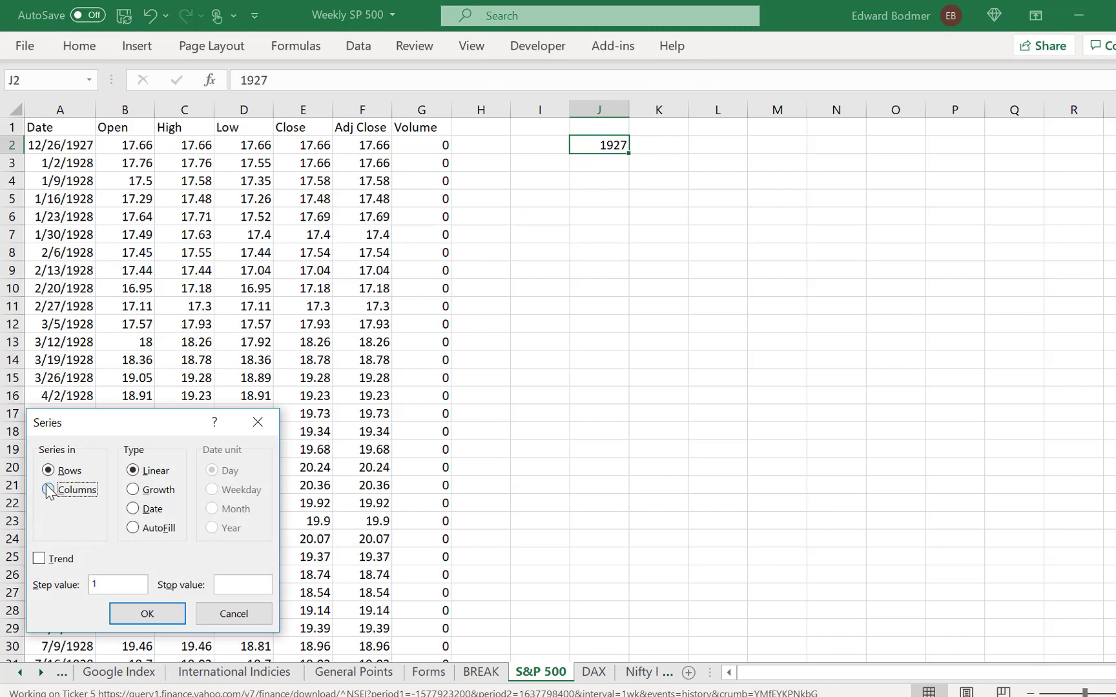
left_click(231, 591)
key("Return")
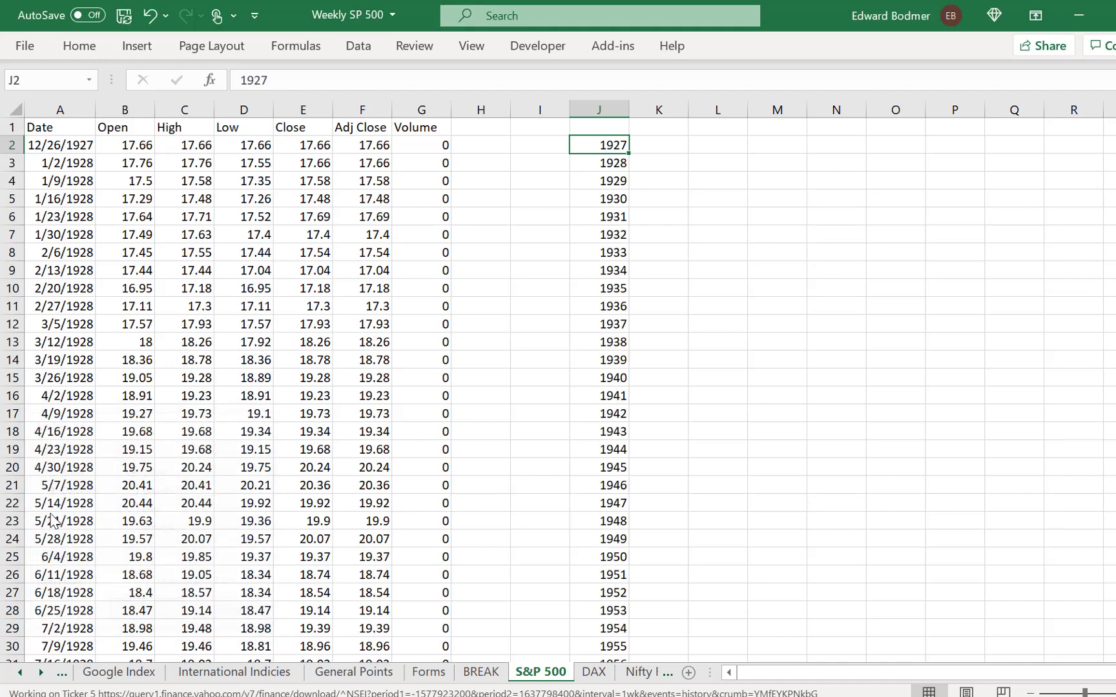
Step: Move the whole year series from column J to column L, starting at cell L4
key("Up")
key("Down")
key("ctrl+shift+Down")
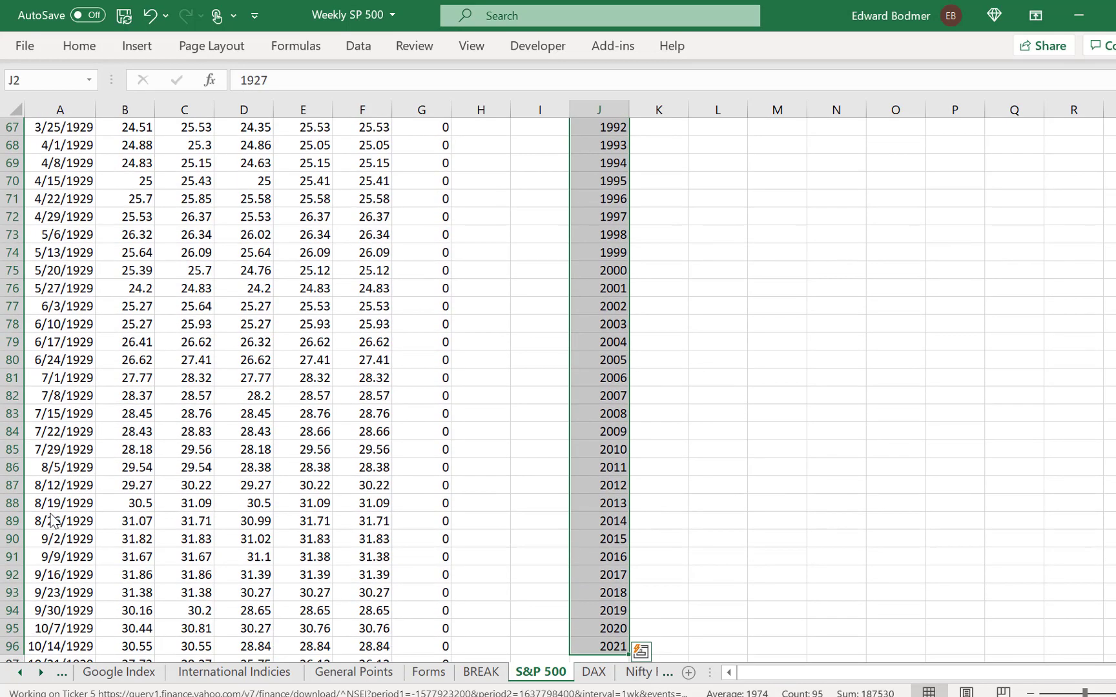
key("ctrl+c")
key("ctrl+BackSpace")
key("Right")
key("Down")
key("Right")
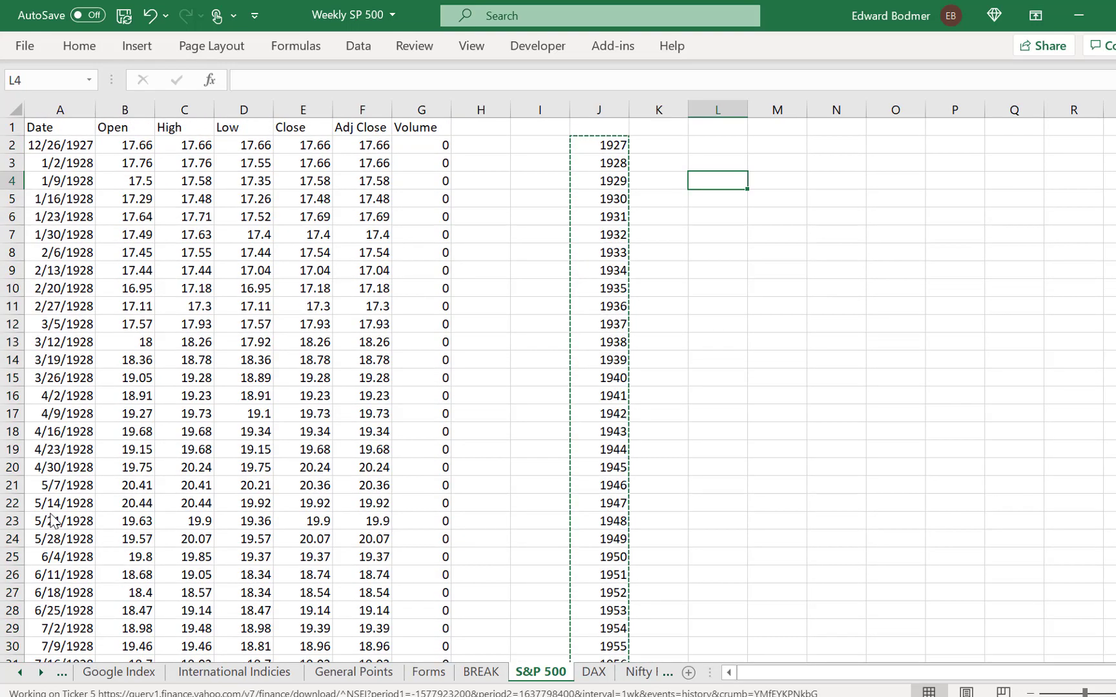
key("ctrl+v")
key("Left")
key("Right")
key("Right")
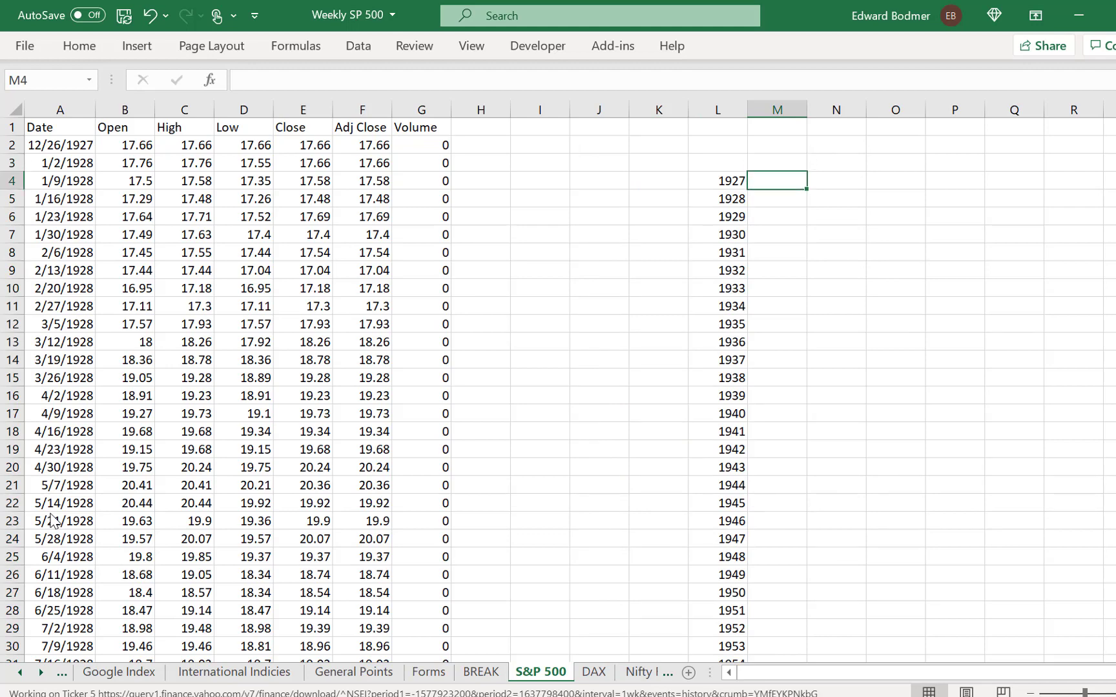
type("=")
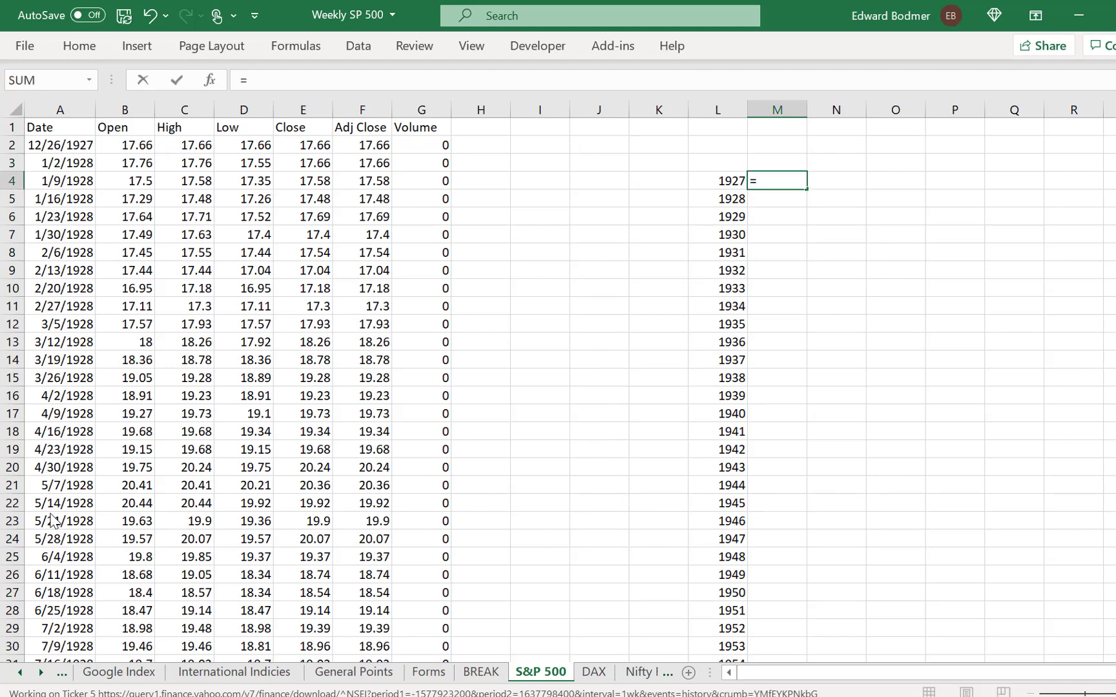
type("av")
key("Down")
key("Down")
key("Down")
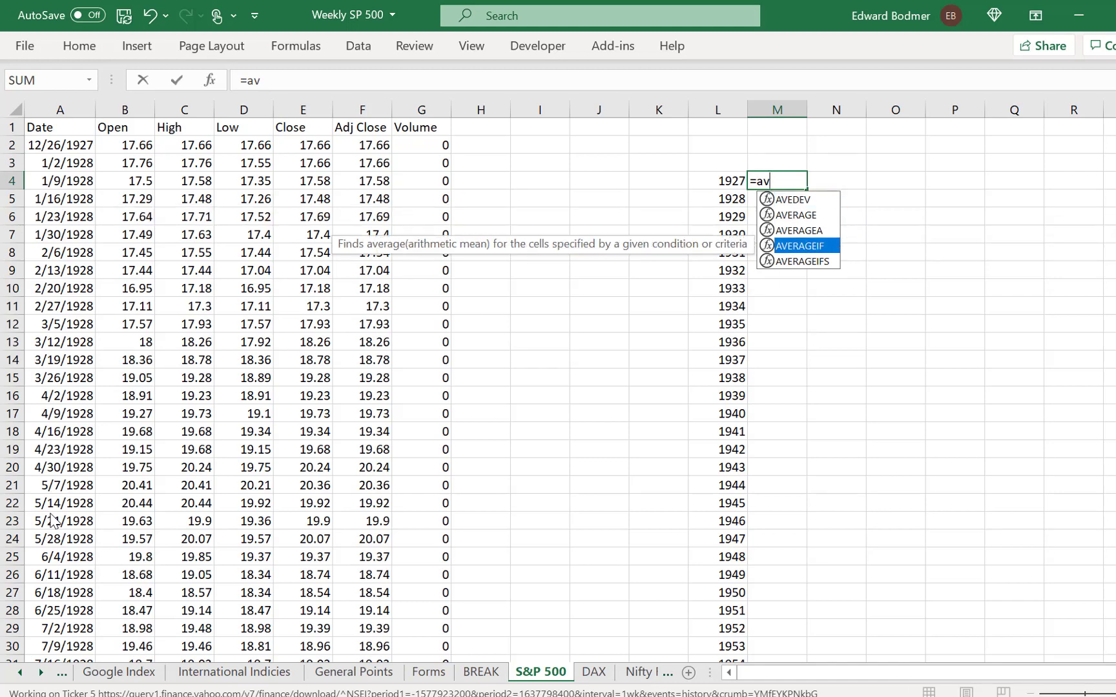
key("Tab")
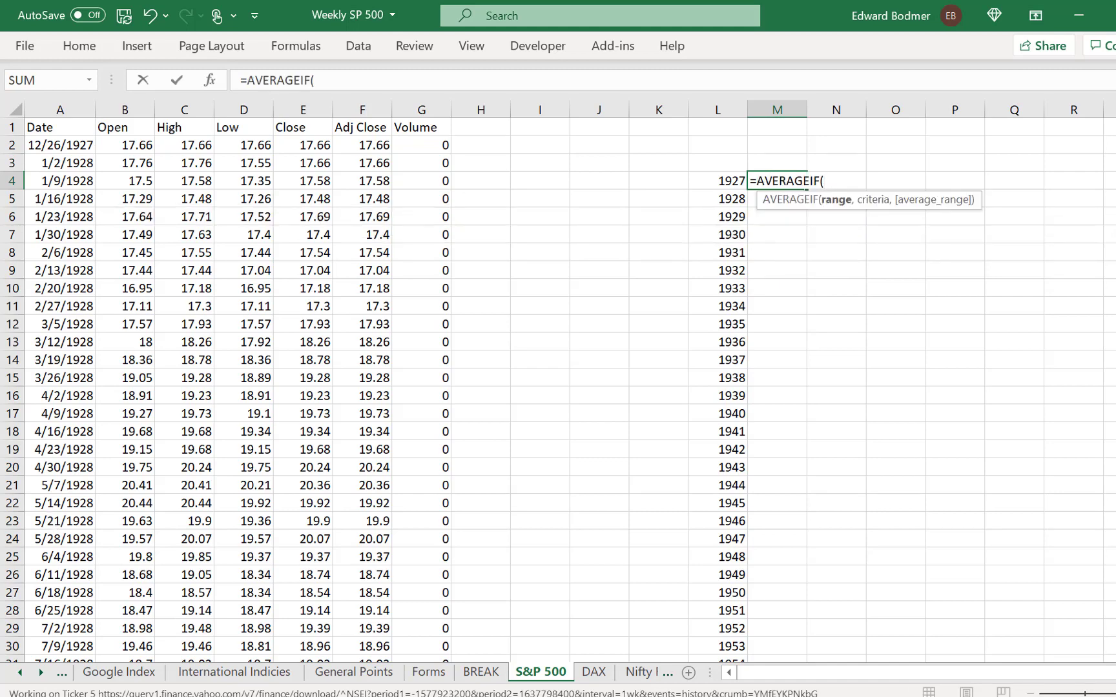
key("Escape")
Step: Enter =YEAR(A2) in H2 next to the Volume column and fill it down for all the weekly dates
key("Left")
key("Left")
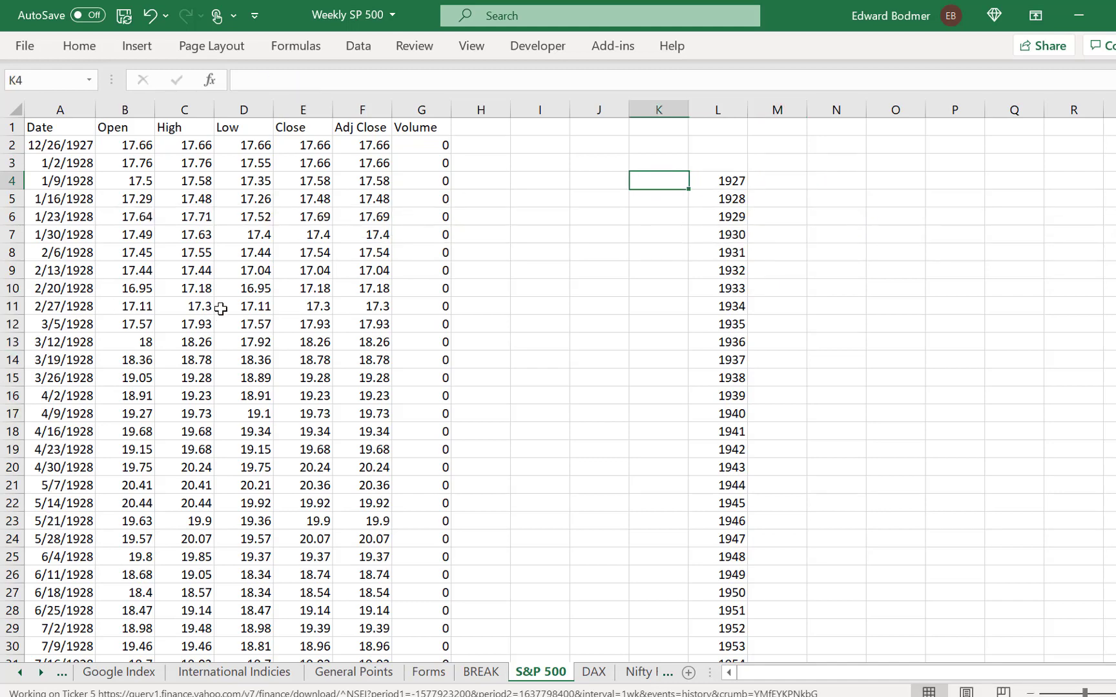
key("Left")
key("Left")
key("Left")
key("Left")
key("Left")
key("Left")
key("Left")
key("Left")
key("Left")
key("Right")
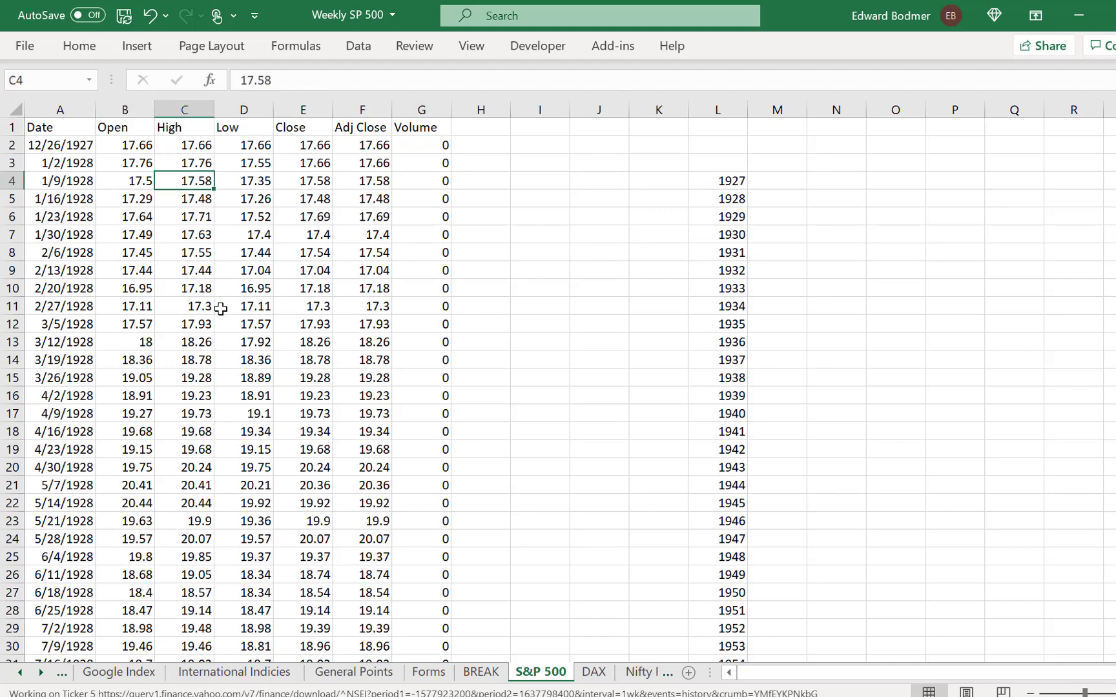
key("Right")
key("Right")
key("Right")
key("Right")
key("Right")
key("Up")
key("Up")
type("=year")
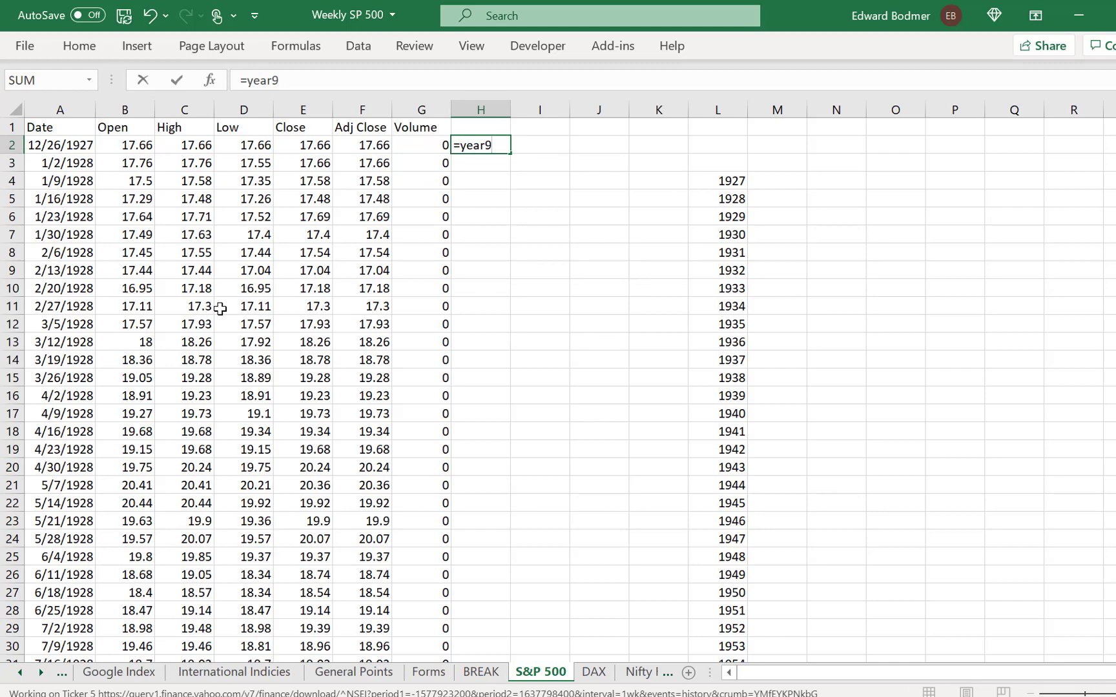
type("9")
key("BackSpace")
type("(")
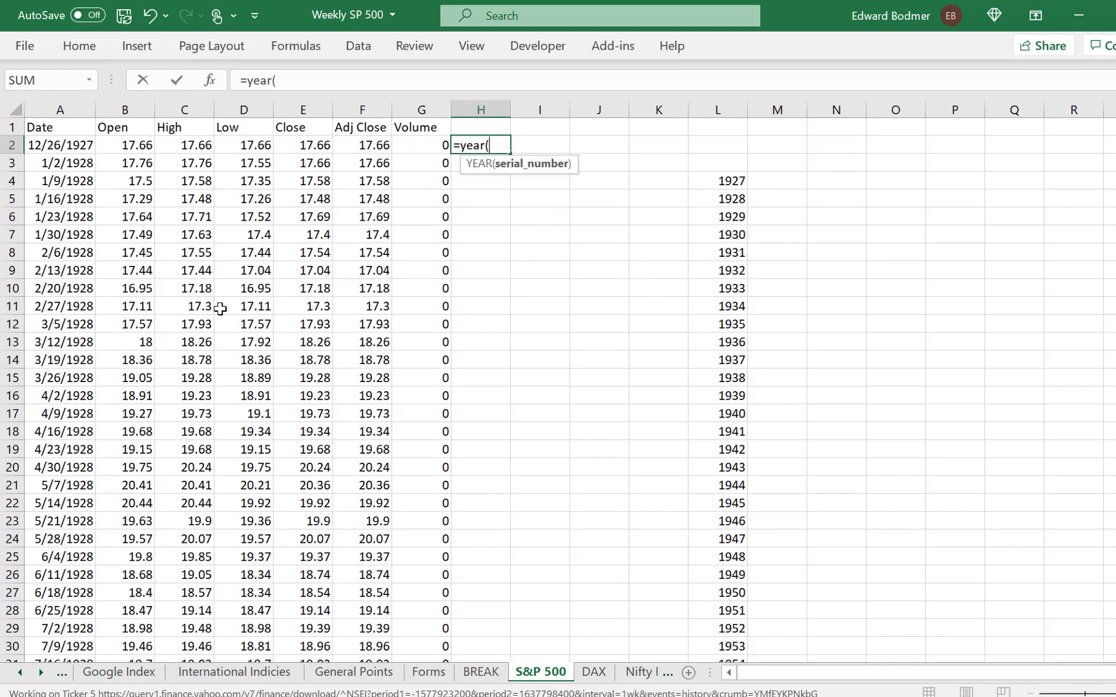
key("Left")
key("Left")
key("Left")
key("Left")
key("Left")
key("Left")
key("Left")
key("Return")
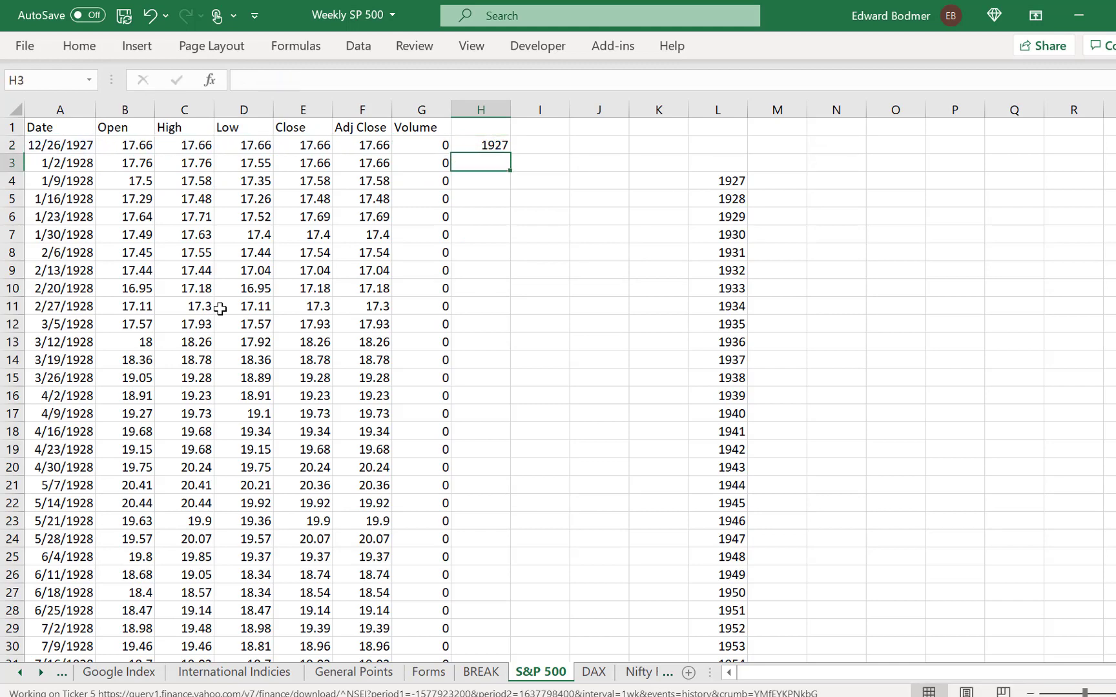
key("Up")
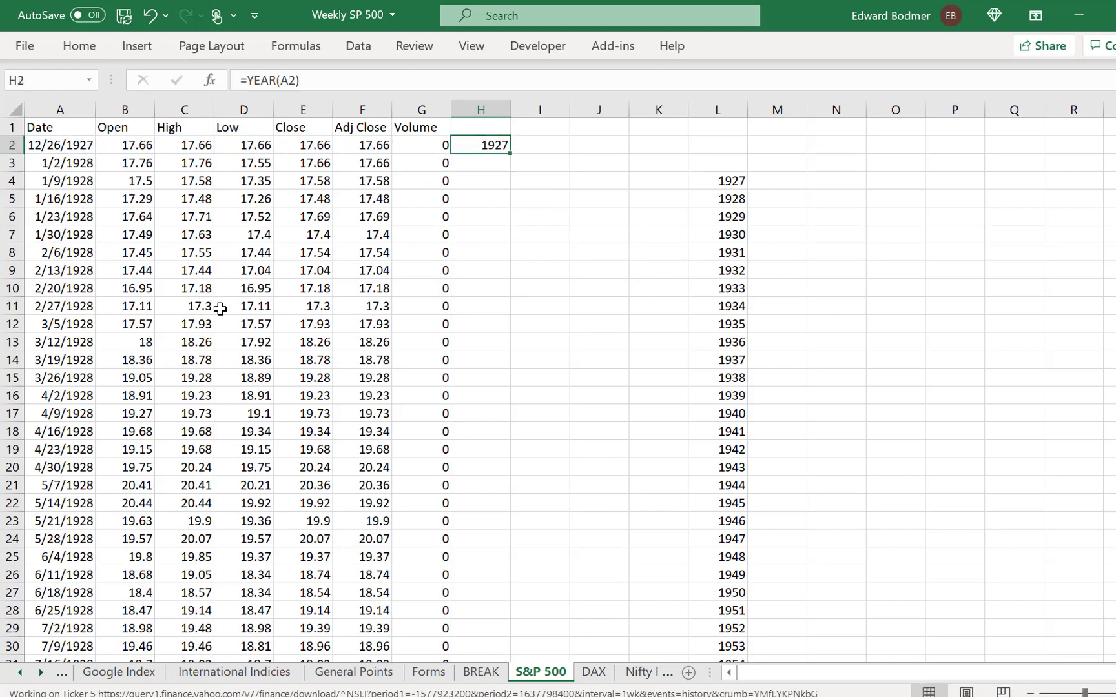
double_click(511, 152)
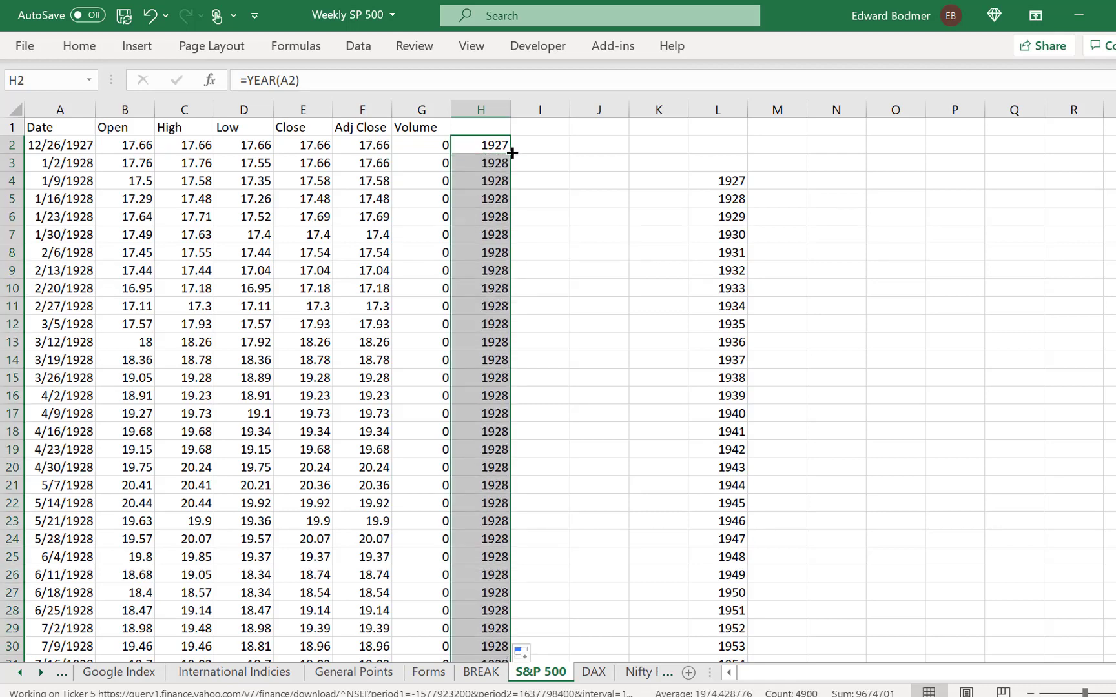
Step: Enter =AVERAGEIF(H:H,L4,F:F) in M4 to average the adjusted close by year and fill it down beside the year list
key("Right")
key("Down")
key("Right")
key("Right")
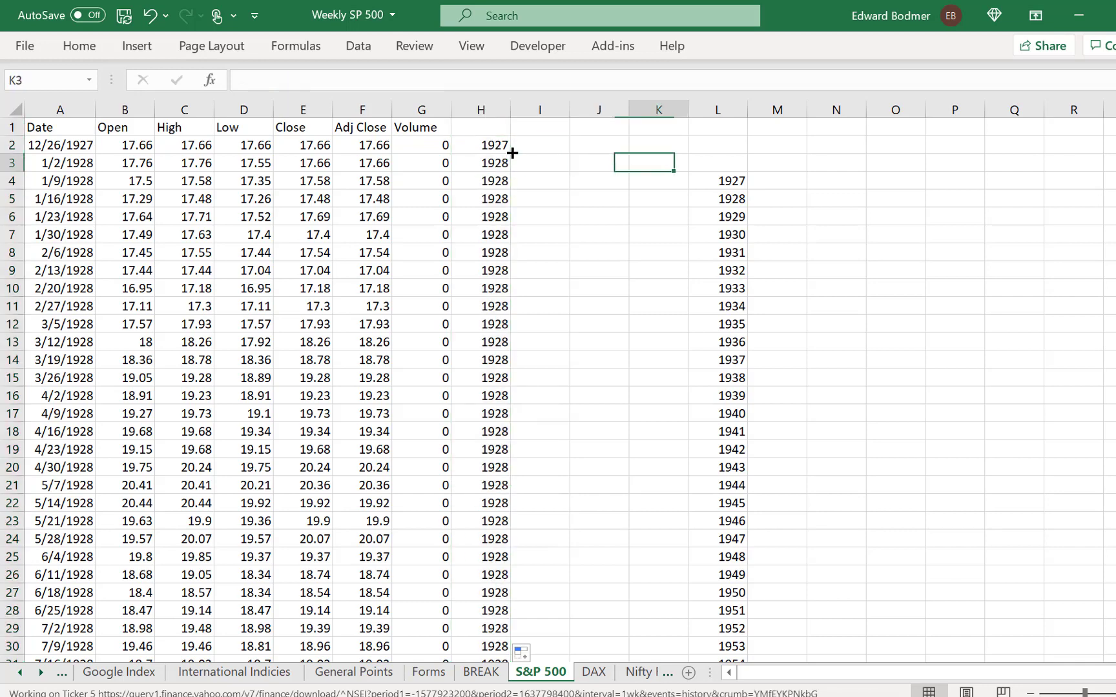
key("Right")
key("Down")
key("Right")
type("=ave")
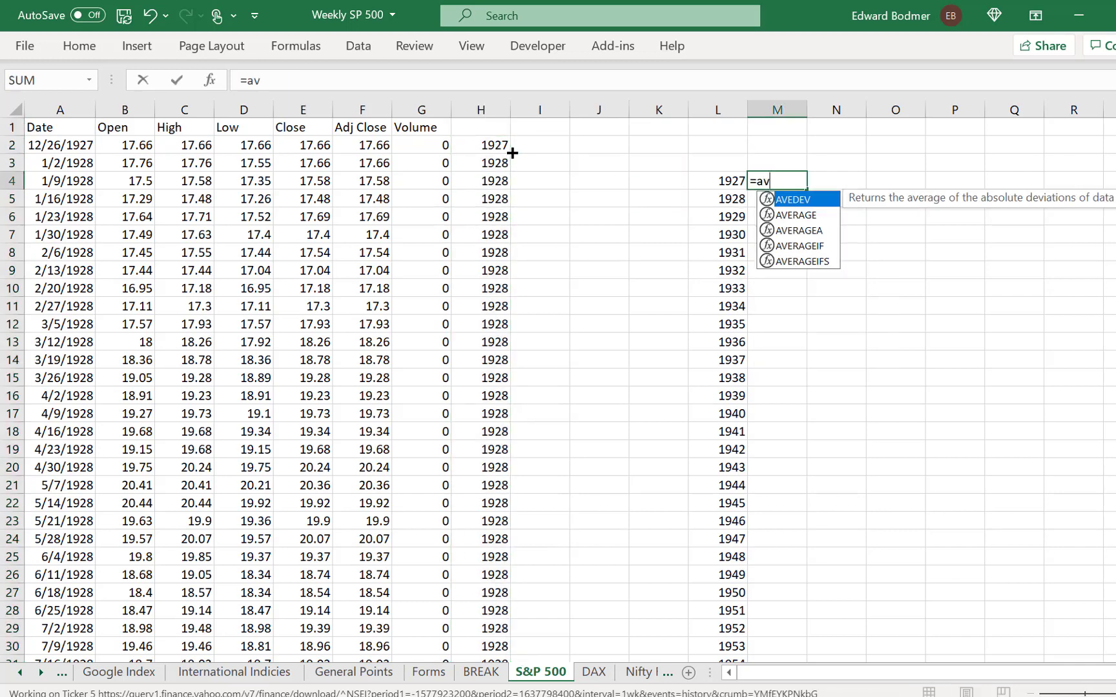
key("Down")
key("Down")
key("Down")
key("Tab")
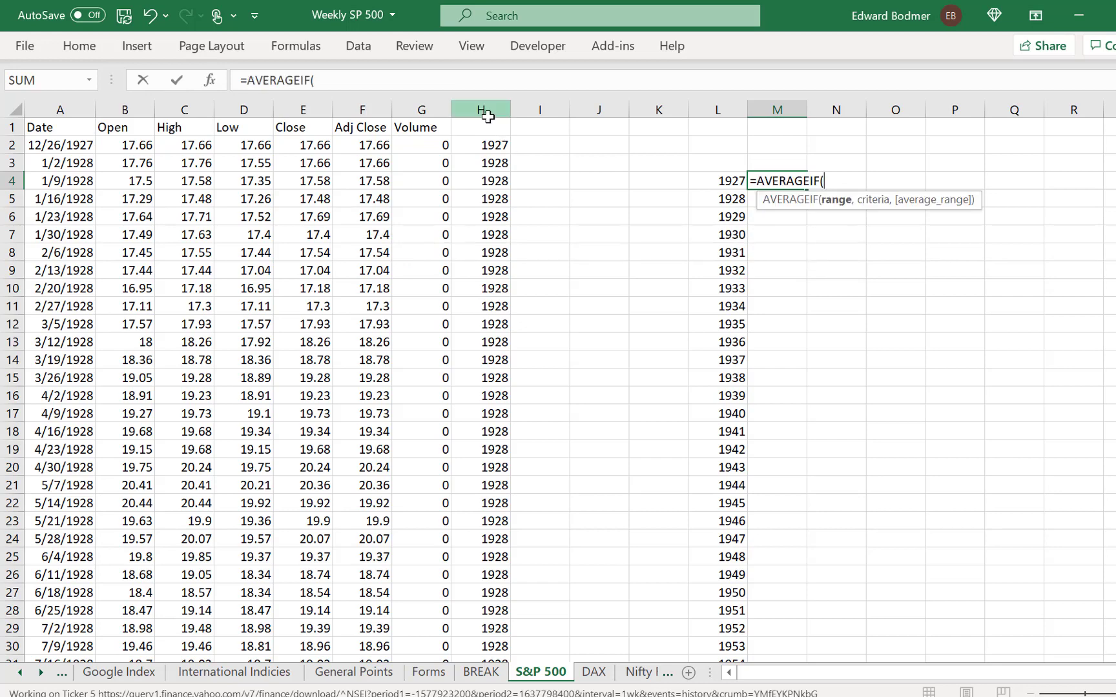
left_click(488, 112)
type(",")
key("Left")
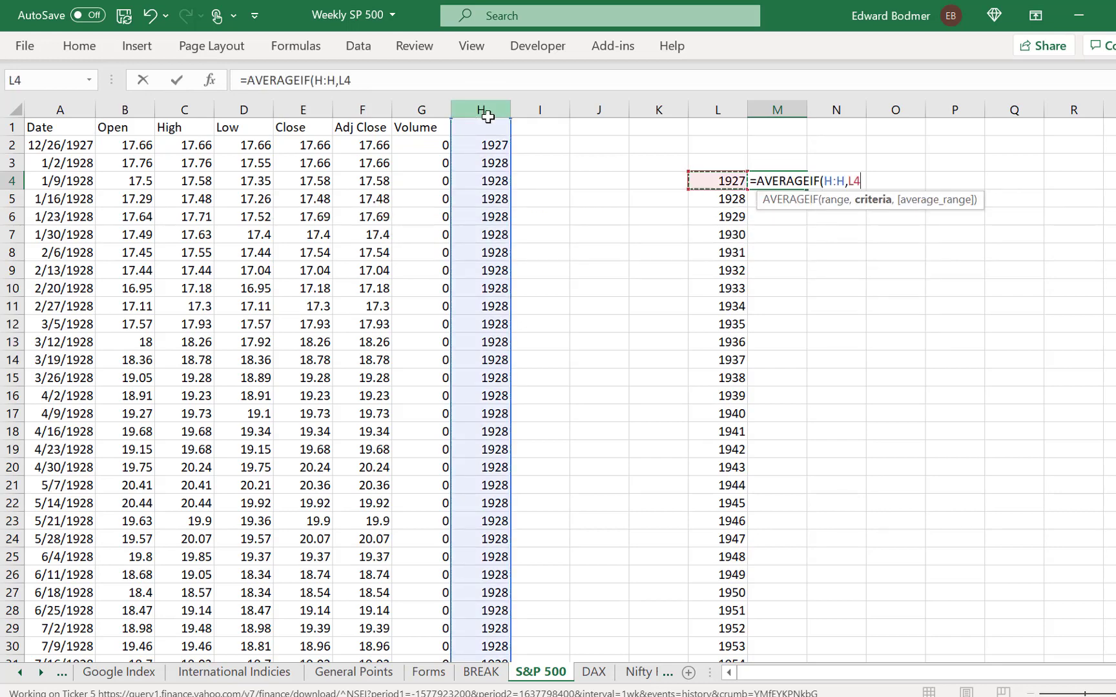
type(",")
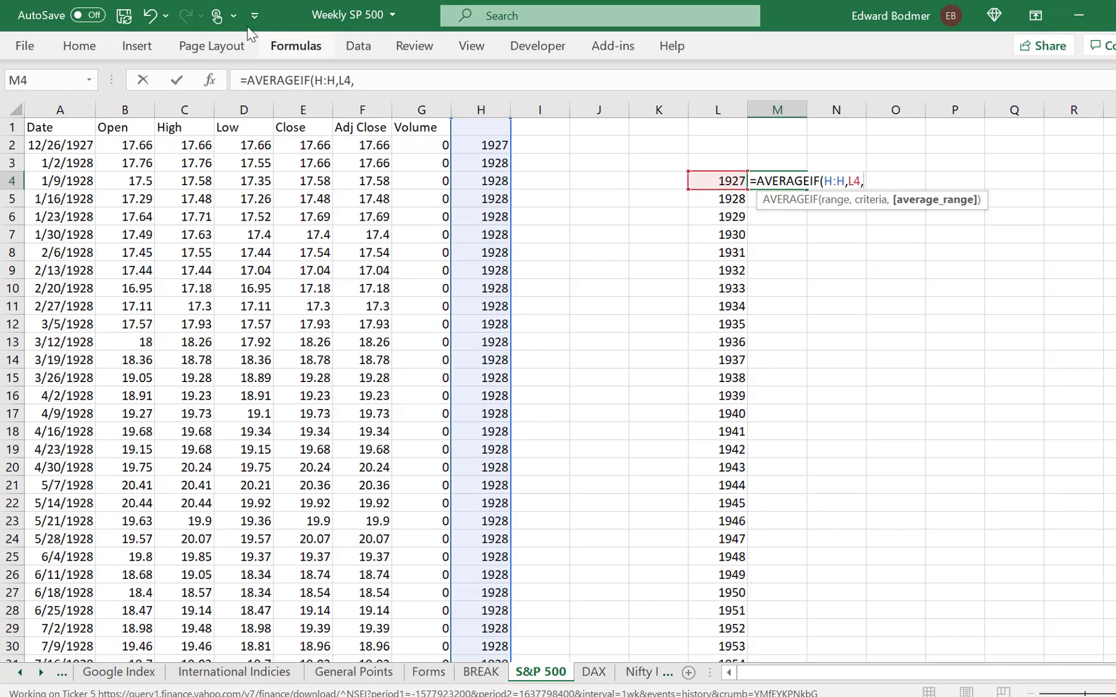
left_click(362, 97)
key("Return")
key("Up")
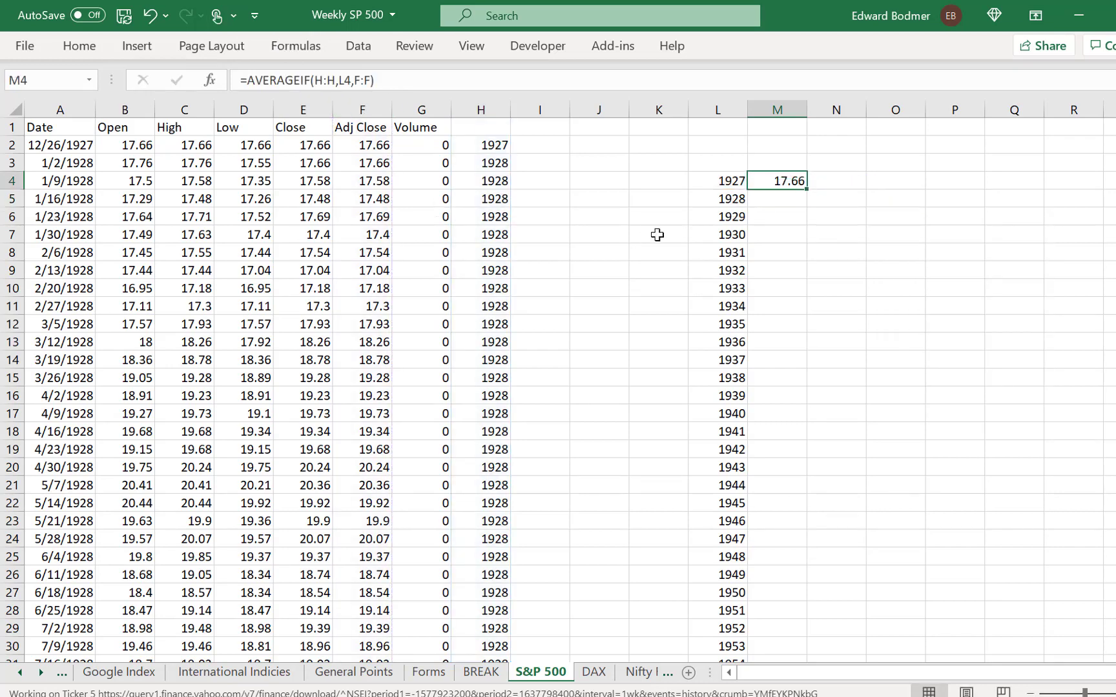
double_click(806, 193)
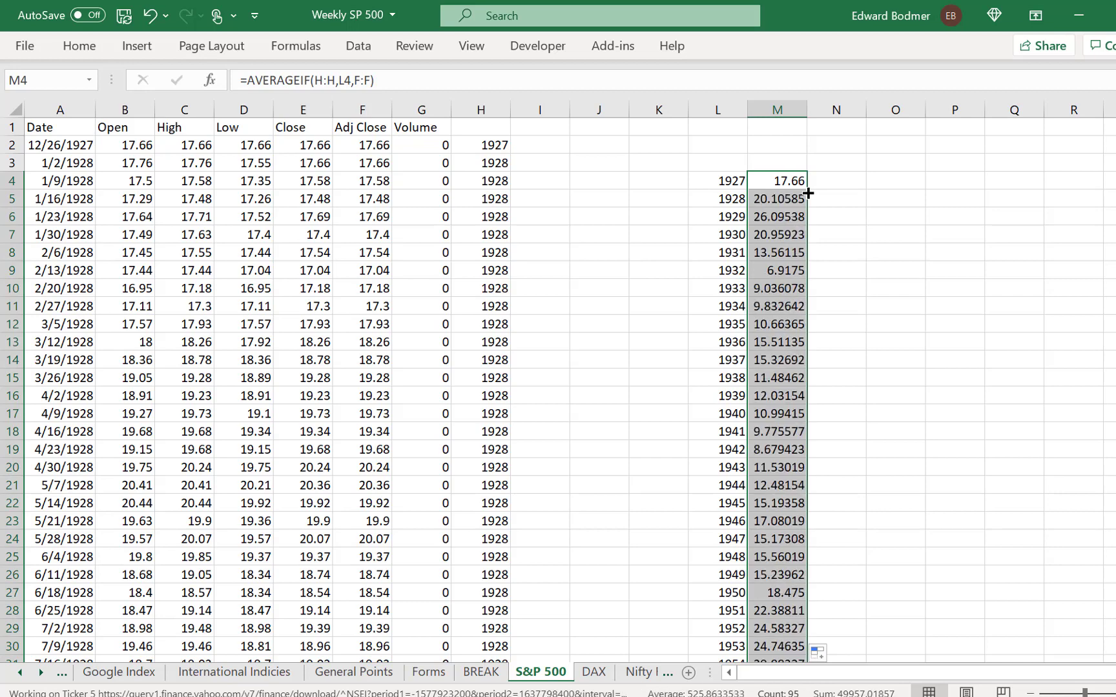
Step: Enter =LN(M5/M4) in N5 for the yearly change and fill it down to the last year
key("Right")
key("Down")
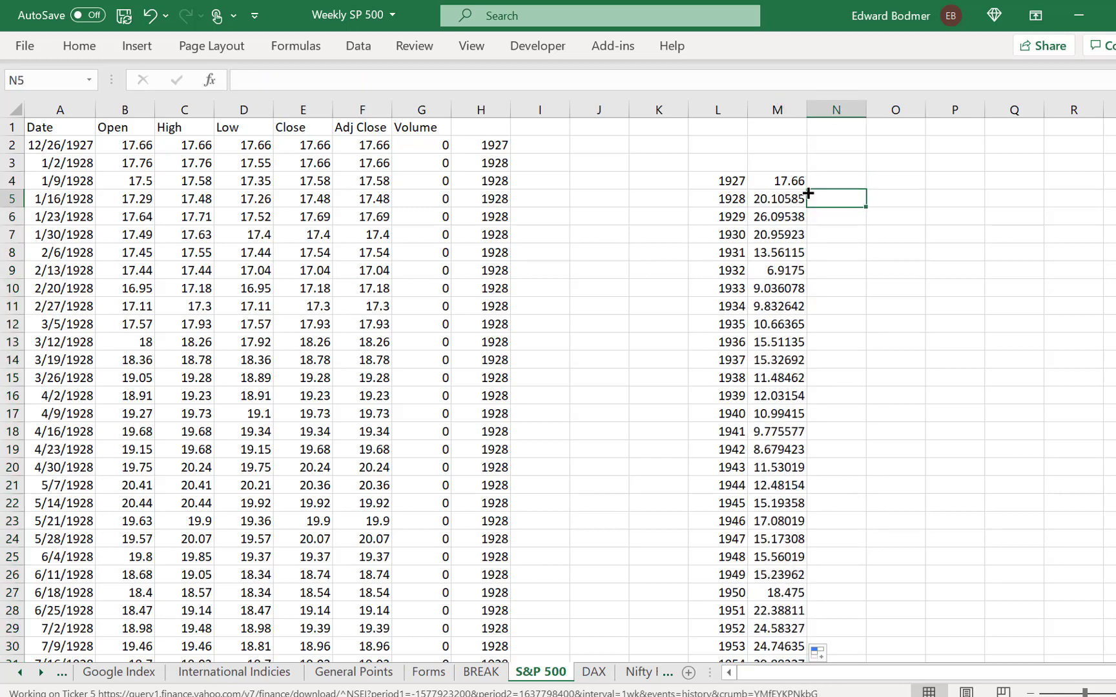
type("=ln(")
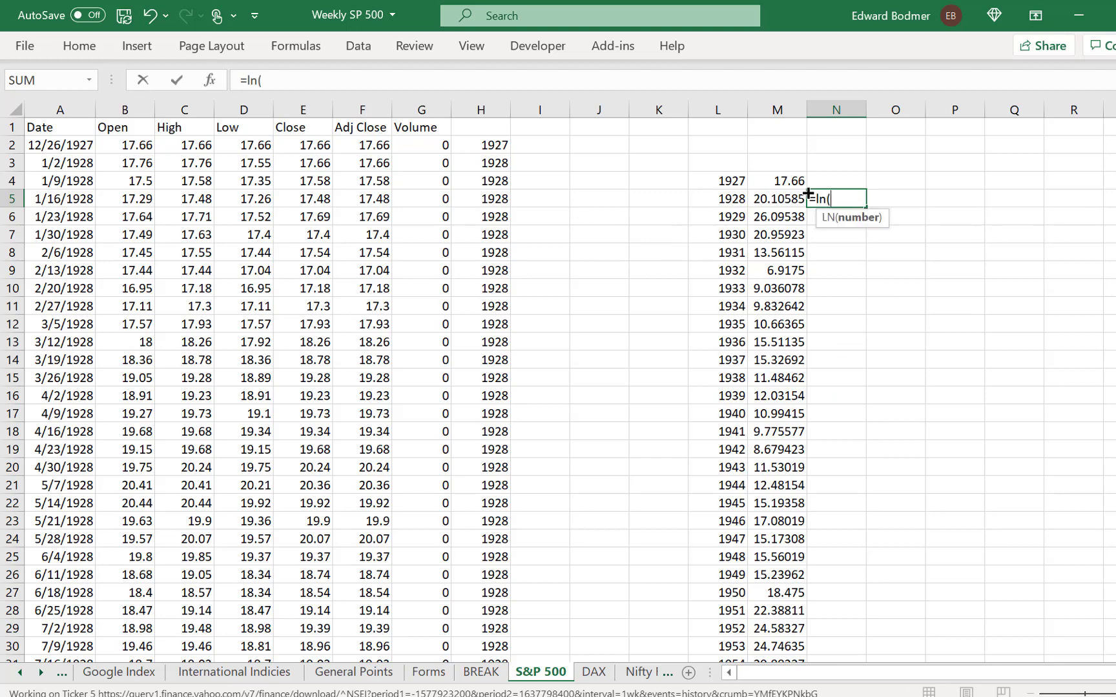
key("Left")
type("/")
key("Up")
key("Left")
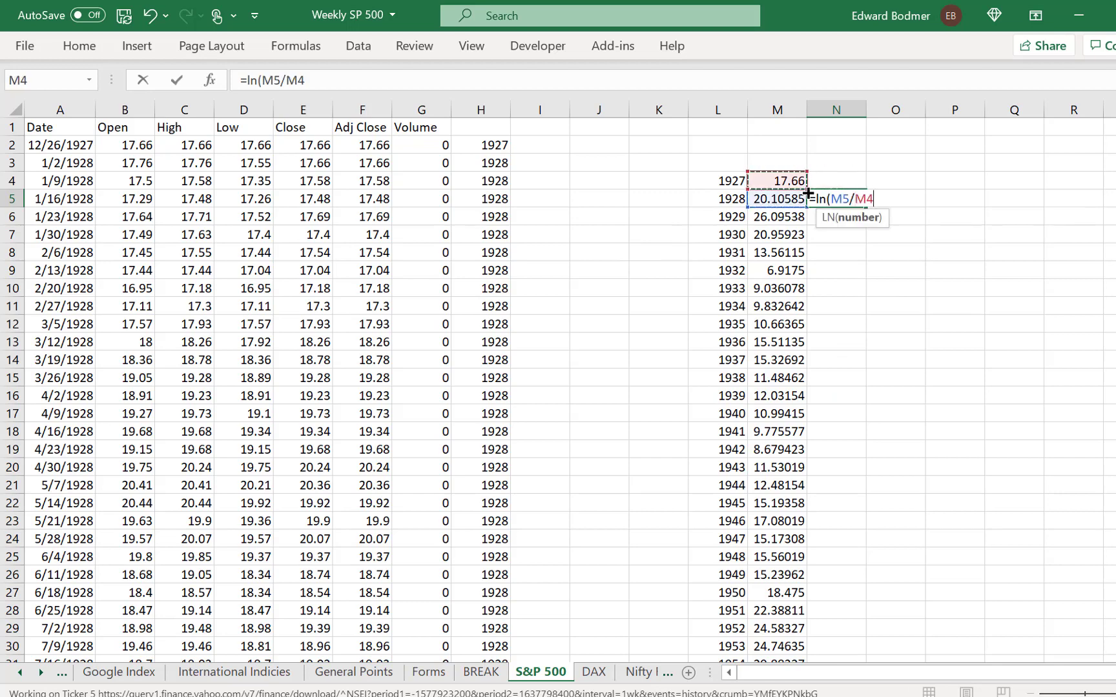
type(")")
key("Return")
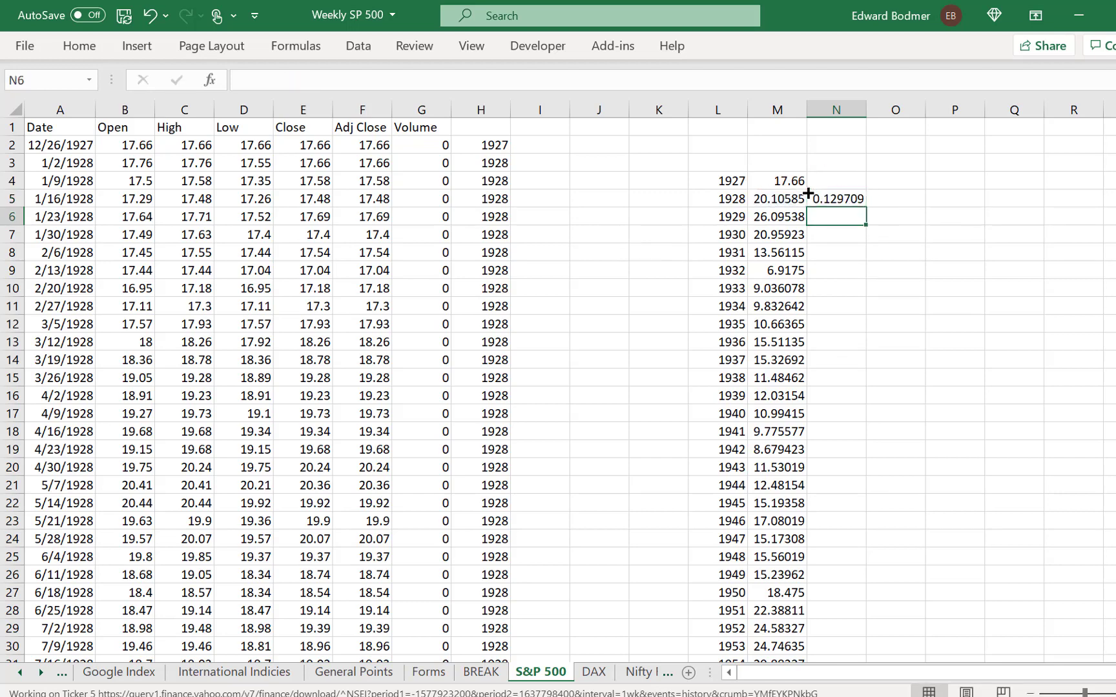
key("Up")
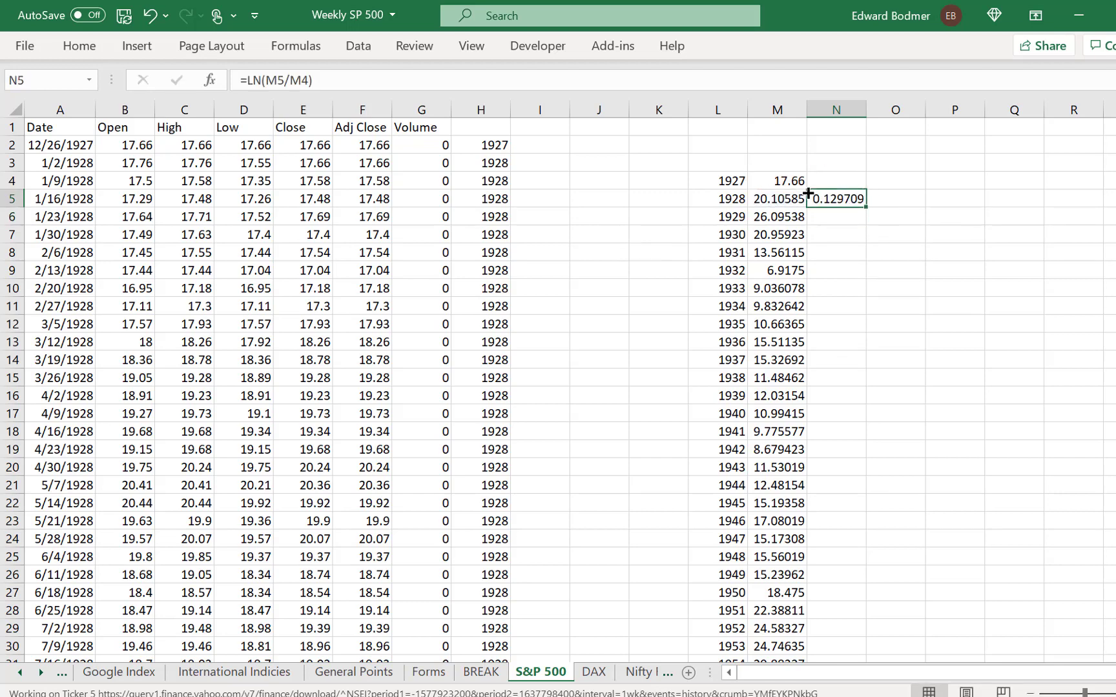
double_click(866, 208)
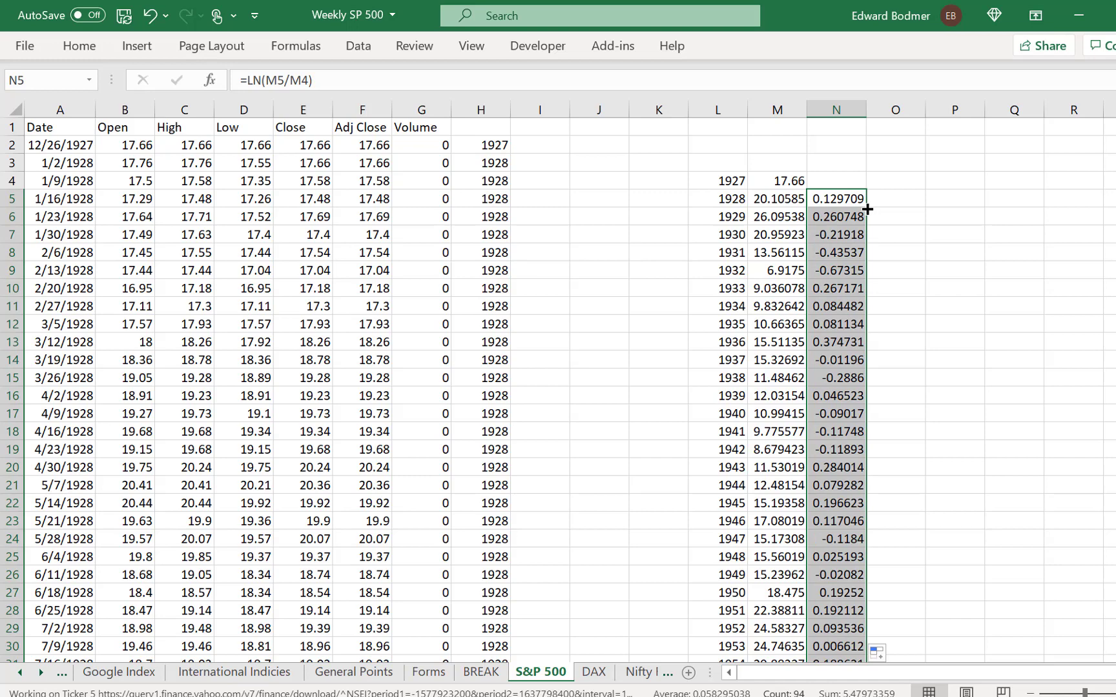
Step: Open the Generic-Macros workbook and run Implement/Initialise on its Introduction sheet
key("ctrl+shift+f")
key("Escape")
left_click(20, 47)
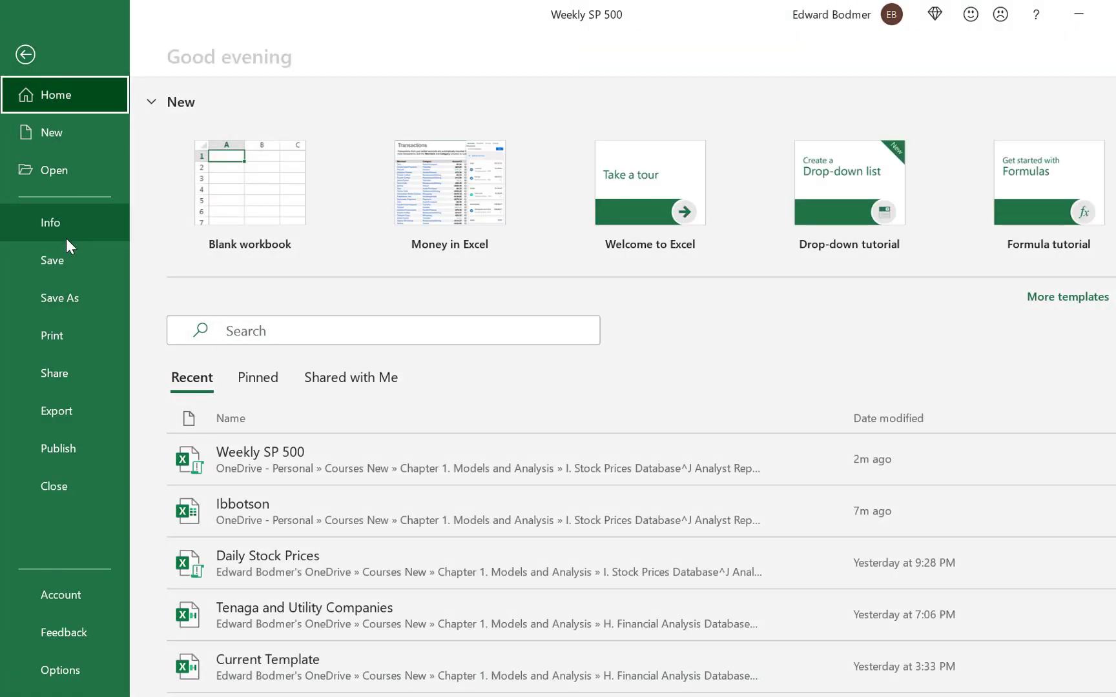
left_click(60, 172)
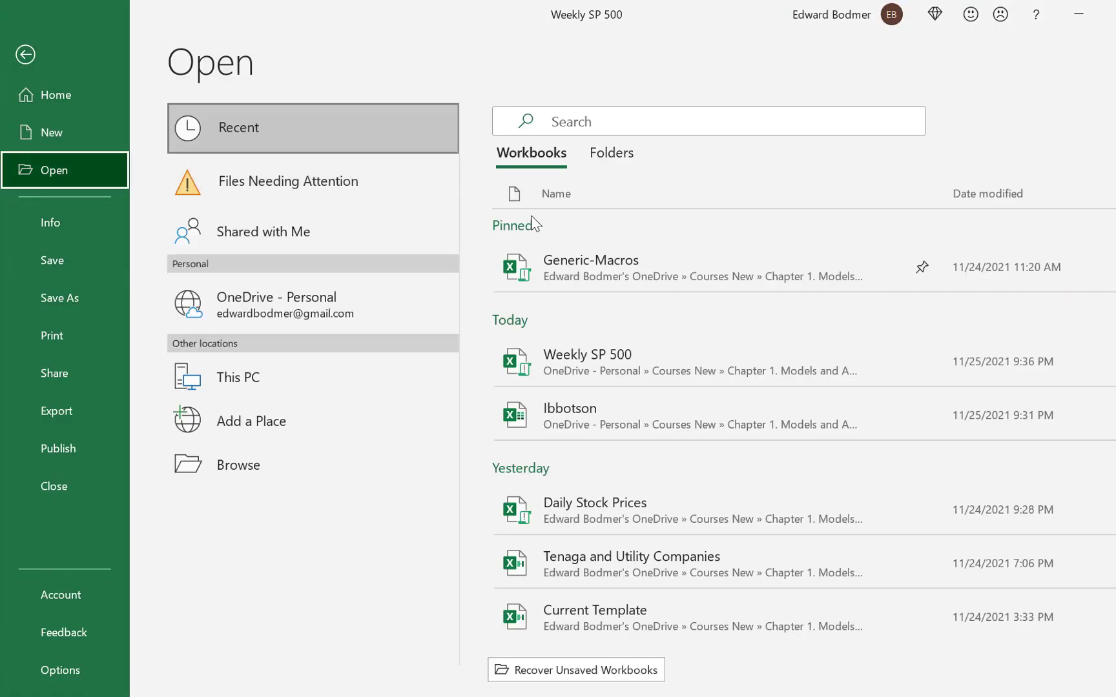
left_click(634, 256)
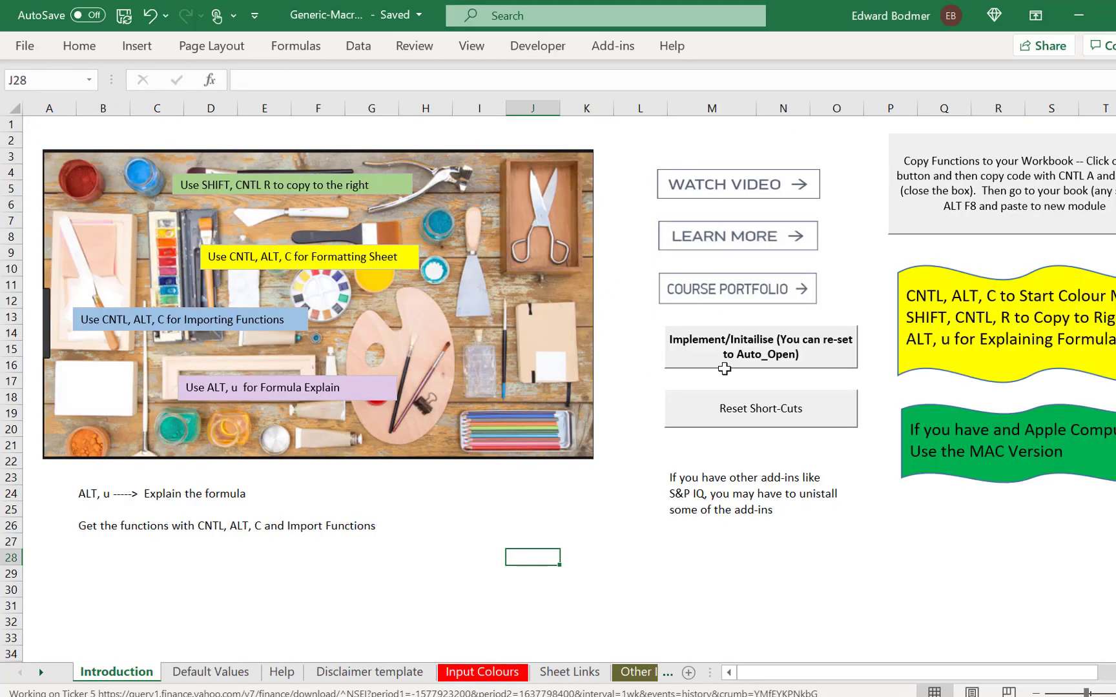
left_click(726, 366)
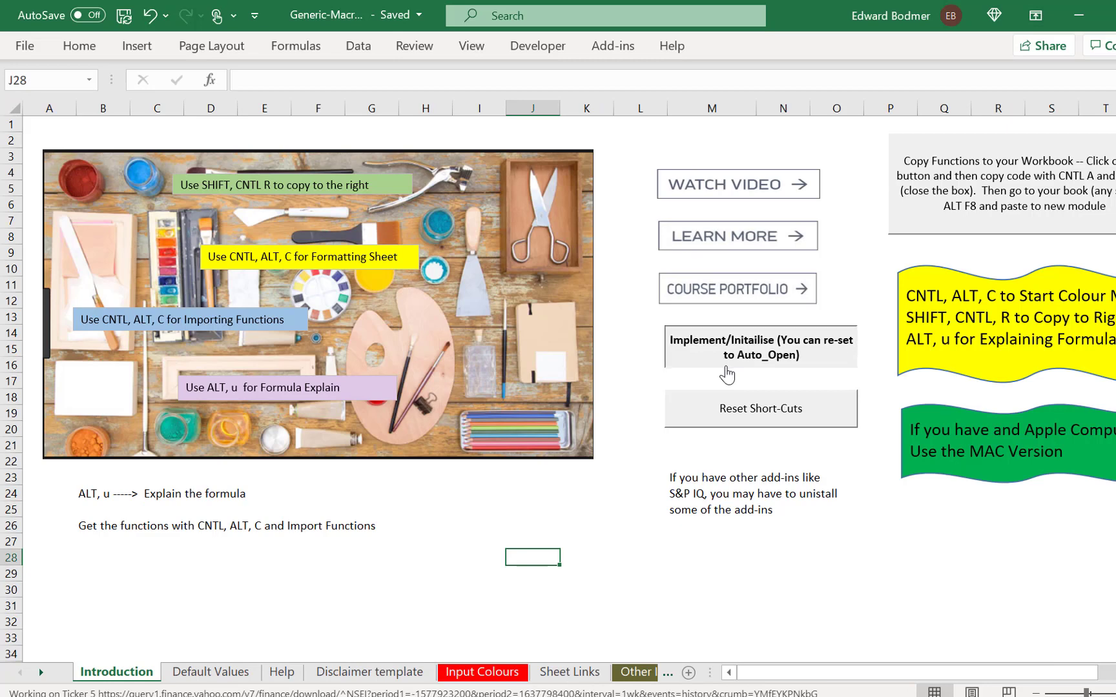
left_click(726, 366, "ctrl")
key("Escape")
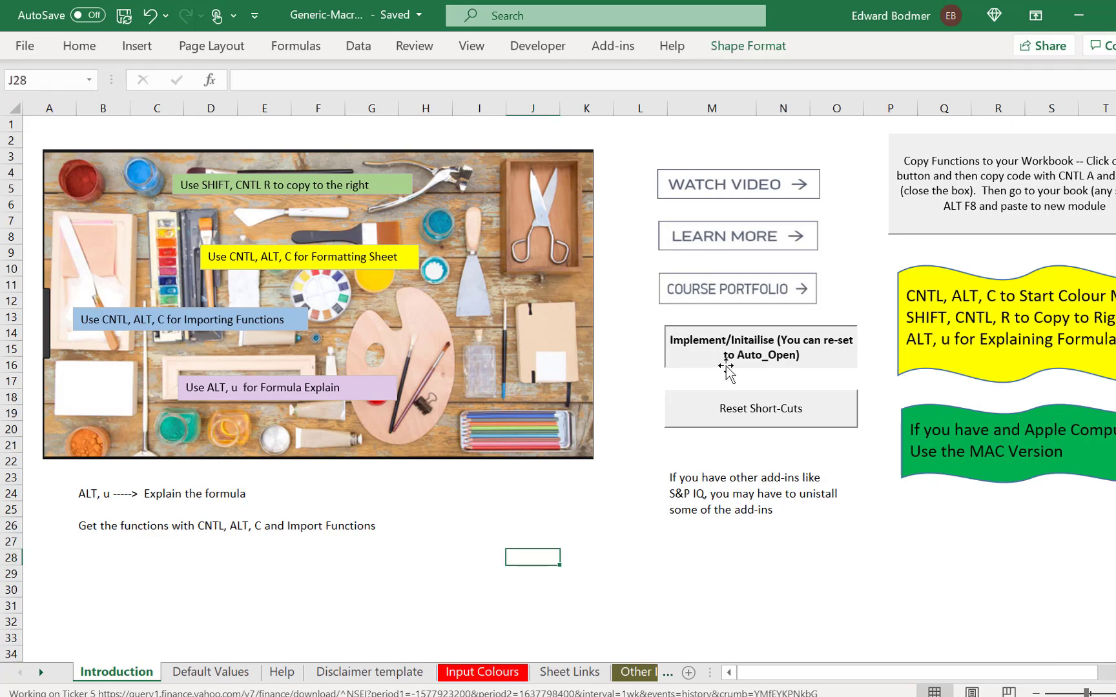
left_click(726, 366)
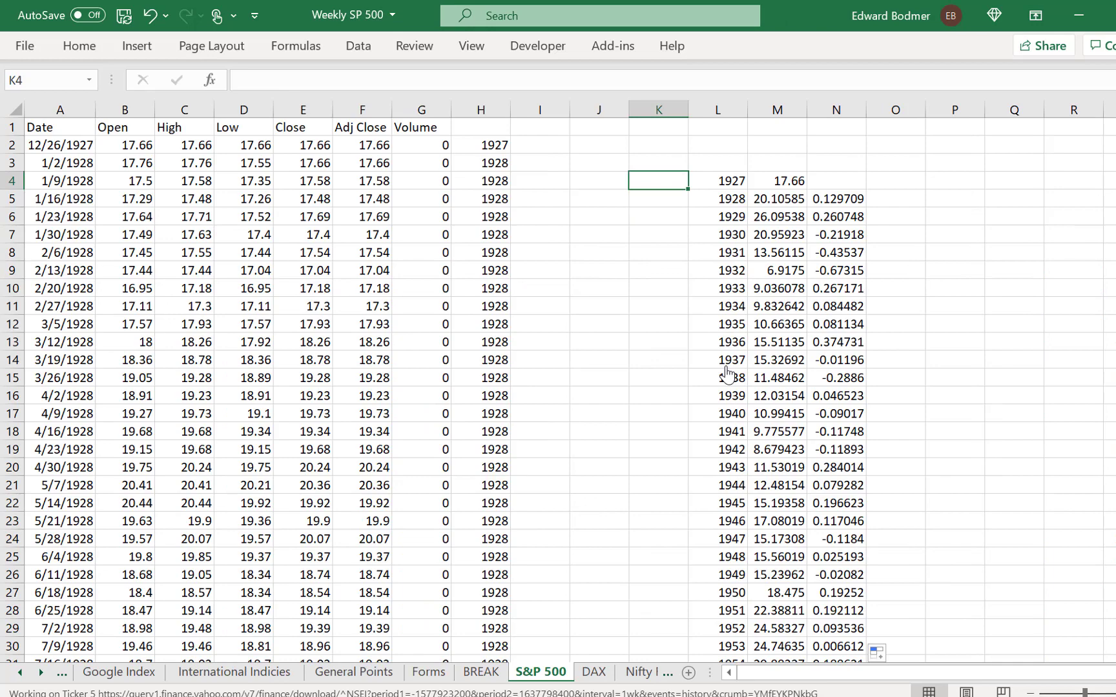
Step: Format the yearly changes in N5:N98 of the S&P 500 sheet as percentages with two decimals
key("Down")
key("Down")
key("Left")
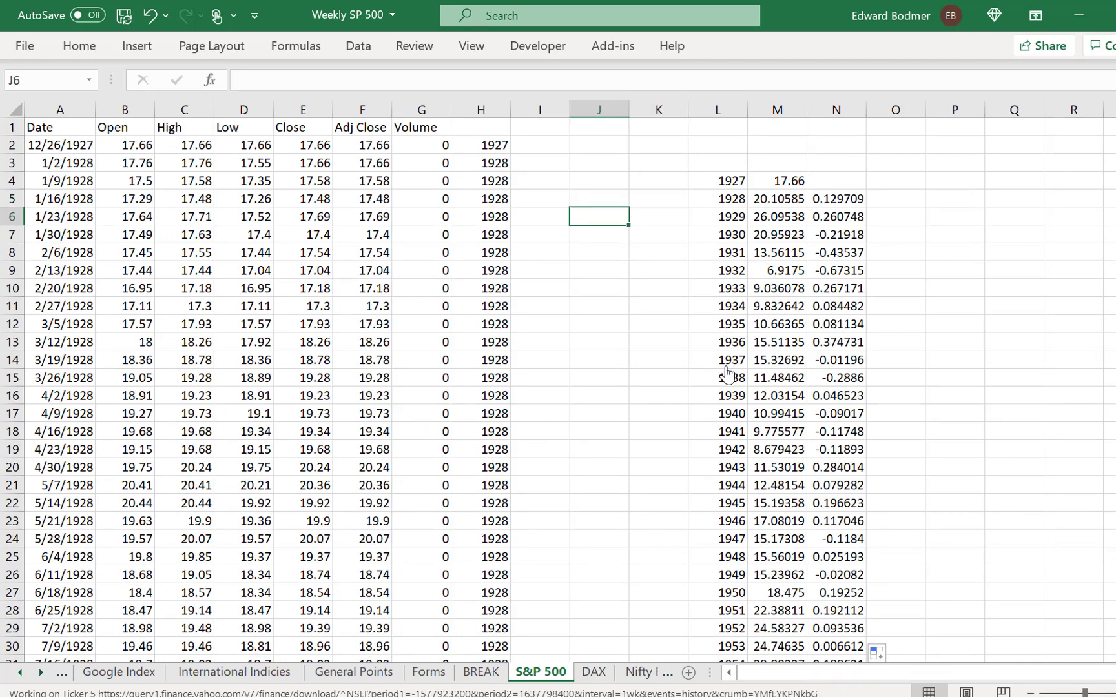
key("Right")
key("Right")
key("Right")
key("Up")
key("Right")
key("ctrl+shift+Down")
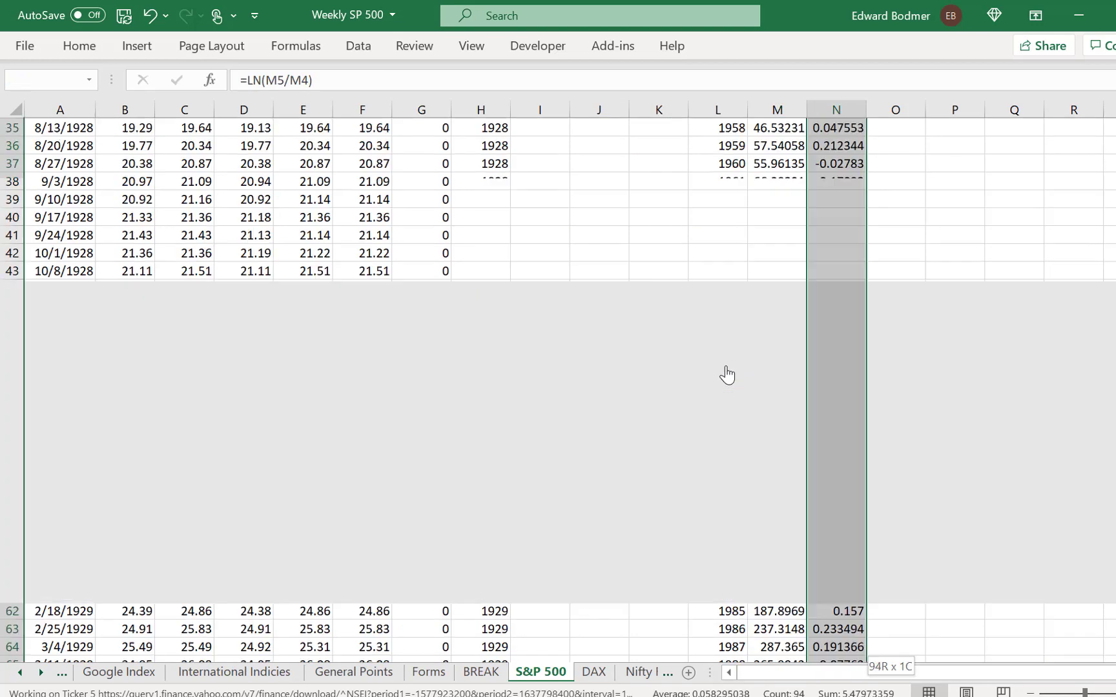
left_click(725, 365)
key("Up")
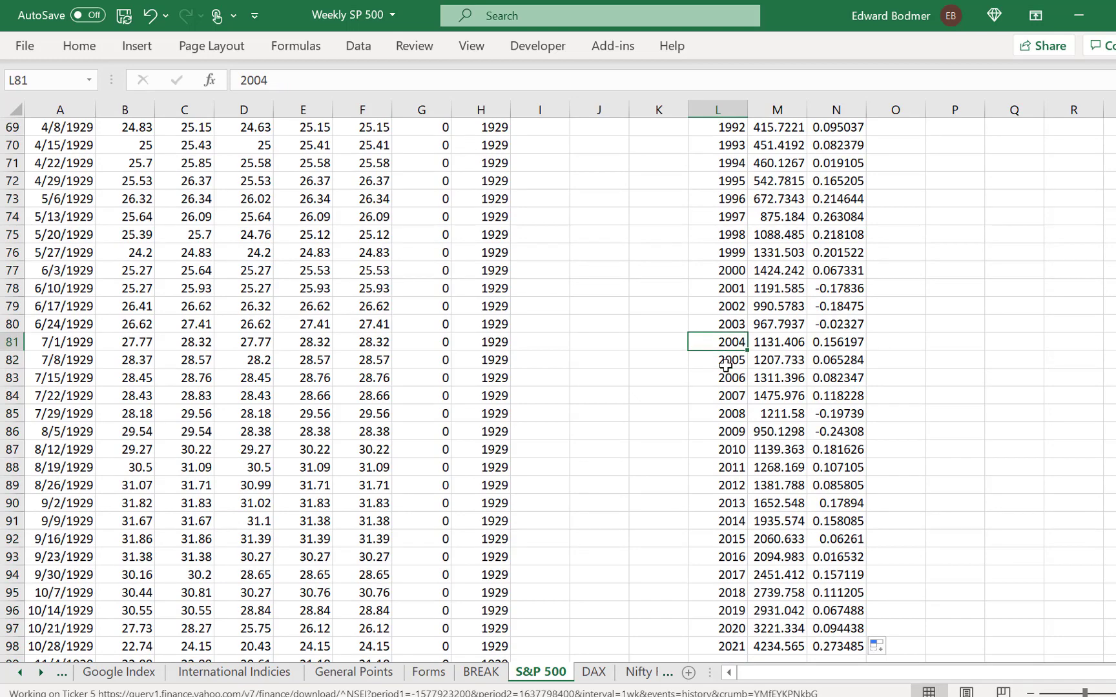
key("ctrl+Up")
key("Right")
key("Down")
key("Right")
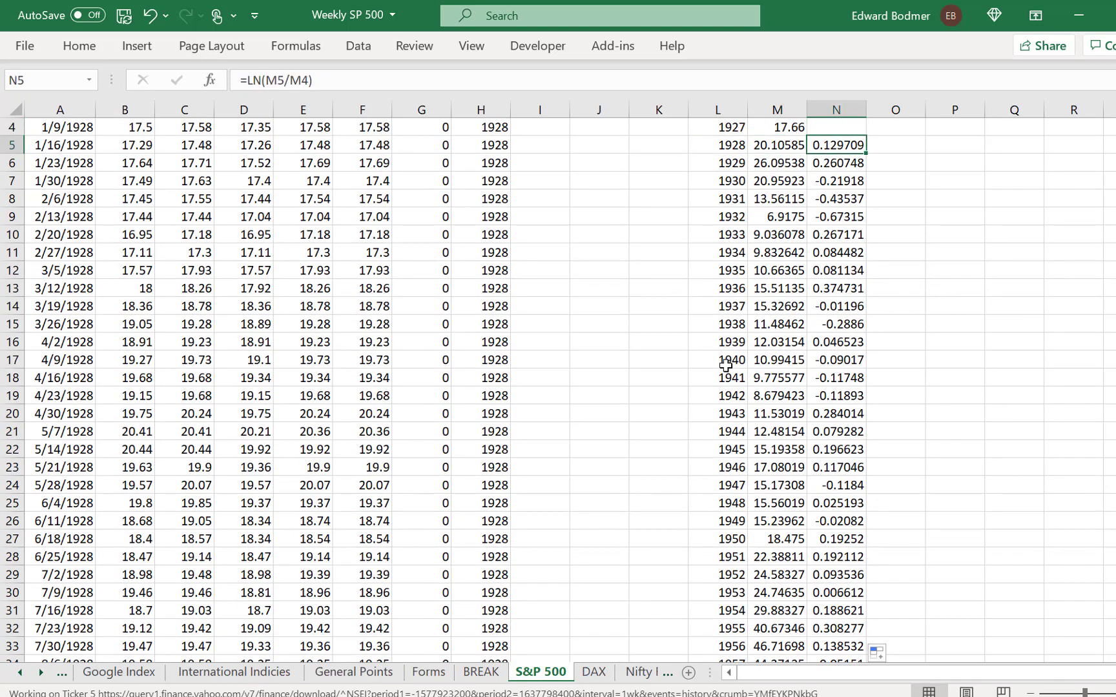
key("ctrl+shift+Down")
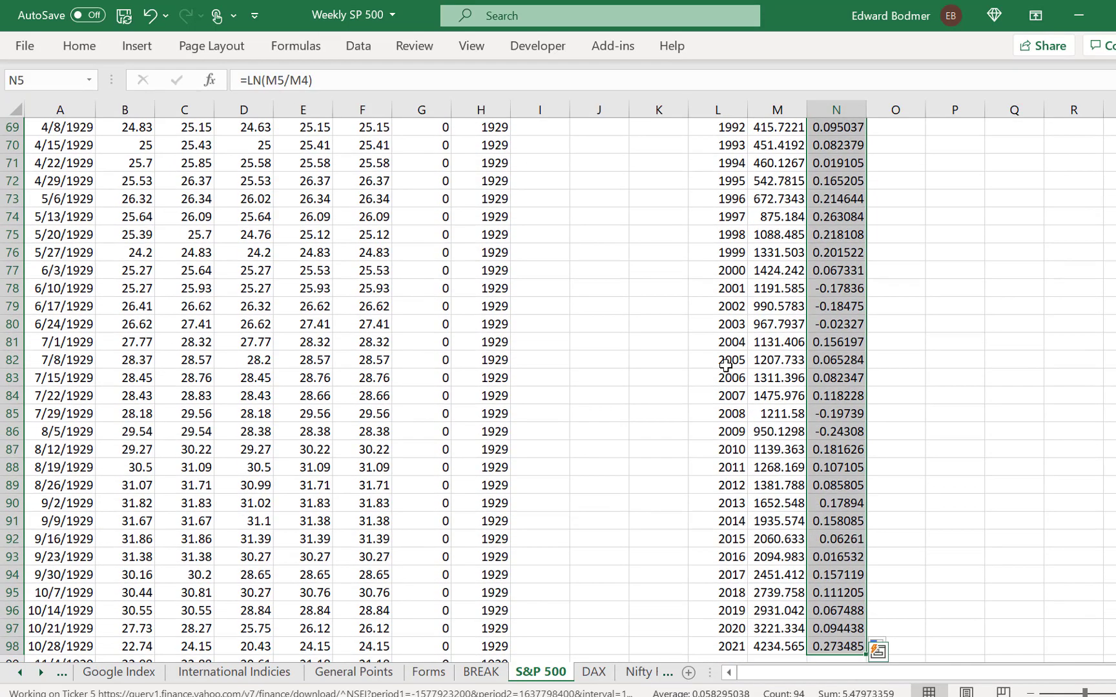
key("ctrl+shift+5")
key("ctrl+Up")
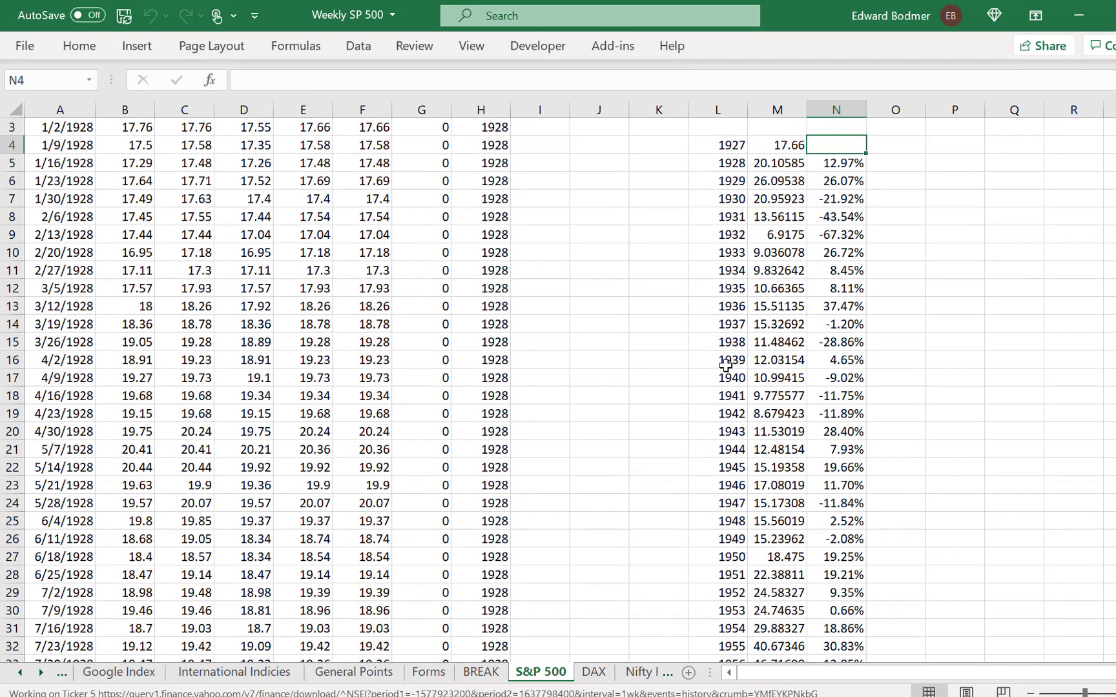
Step: Copy the yearly percentage changes in N5:N98 of the S&P 500 sheet
key("ctrl+Right")
key("ctrl+Left")
key("Left")
key("Left")
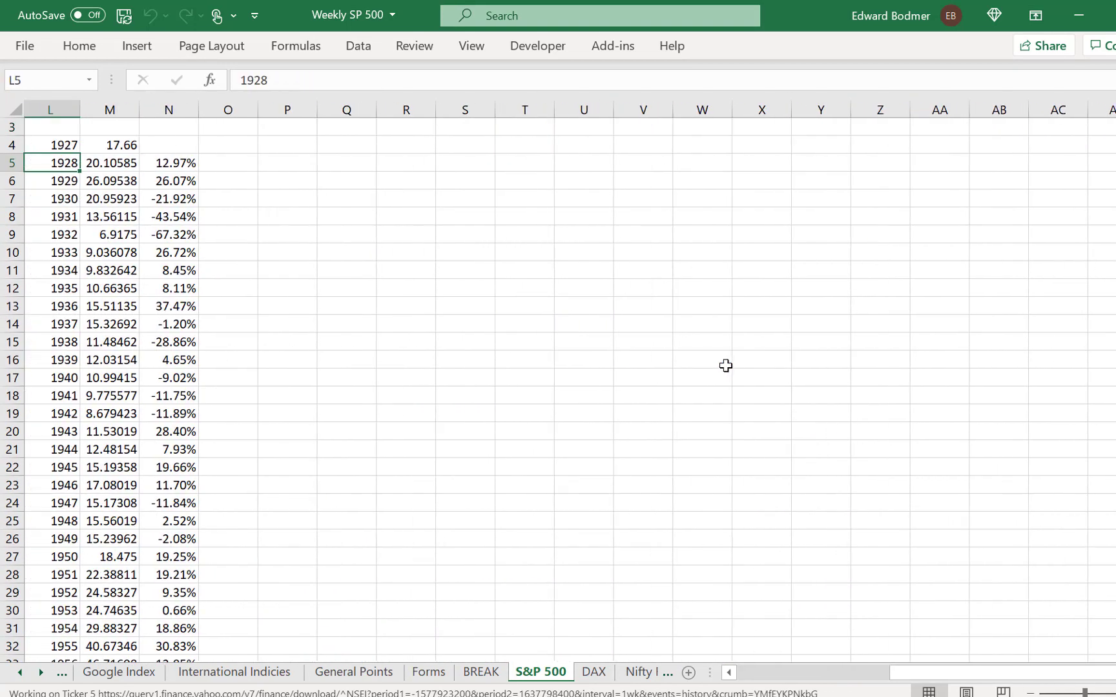
key("Right")
key("Right")
key("Left")
key("Left")
key("Left")
key("Left")
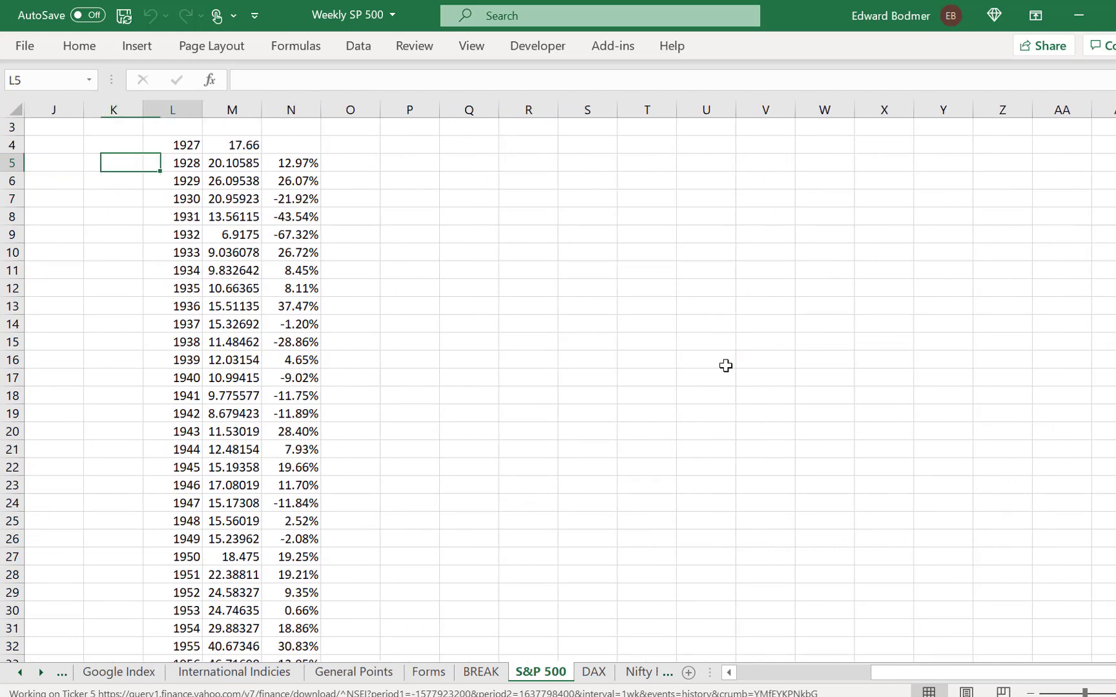
key("Right")
key("Right")
key("Right")
key("Right")
key("ctrl+shift+Down")
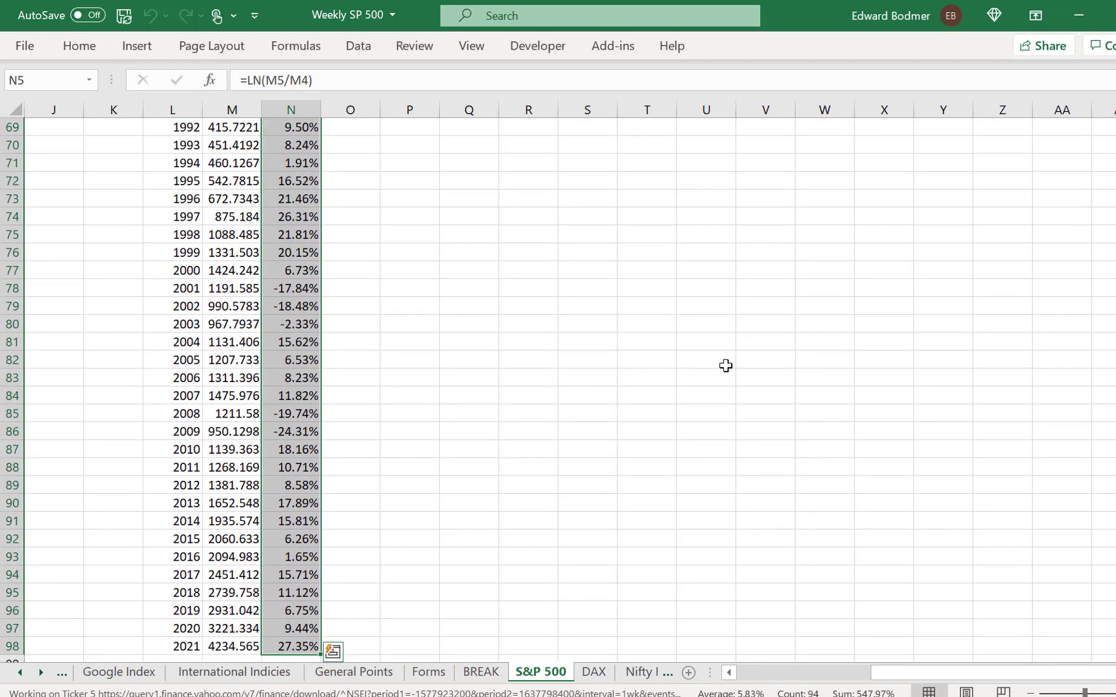
key("ctrl+c")
Step: Switch to the Ibbotson workbook and look over the return columns of the 1928 row in Sheet1
key("ctrl+Tab")
key("ctrl+Tab")
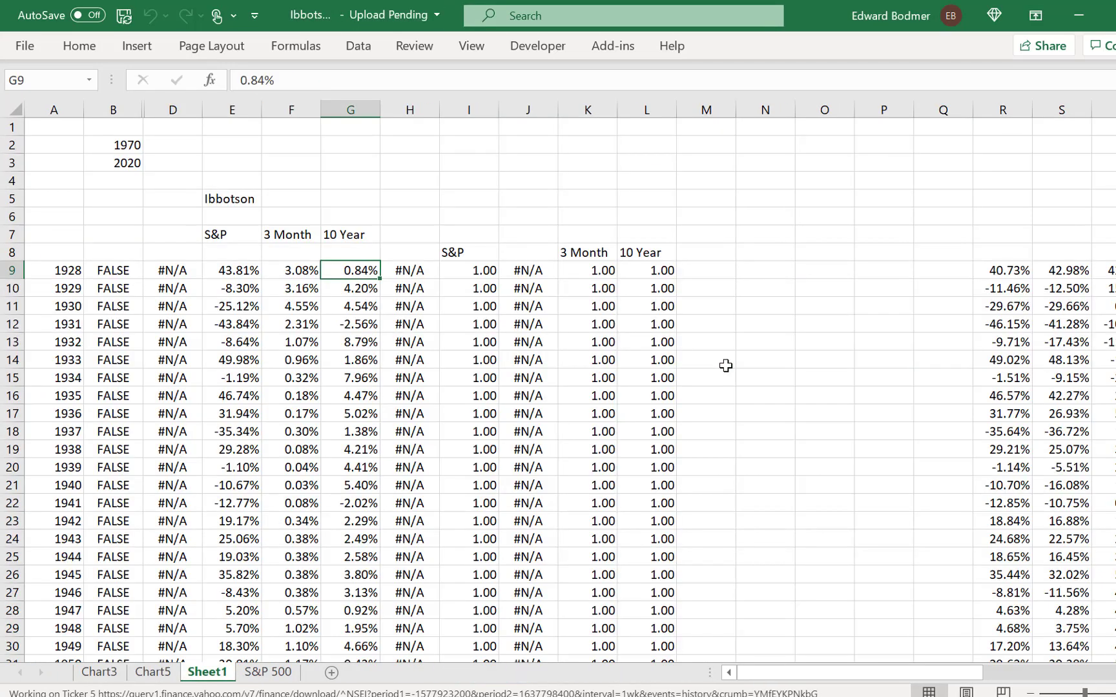
key("Left")
key("Left")
key("Left")
key("Left")
key("Right")
key("Right")
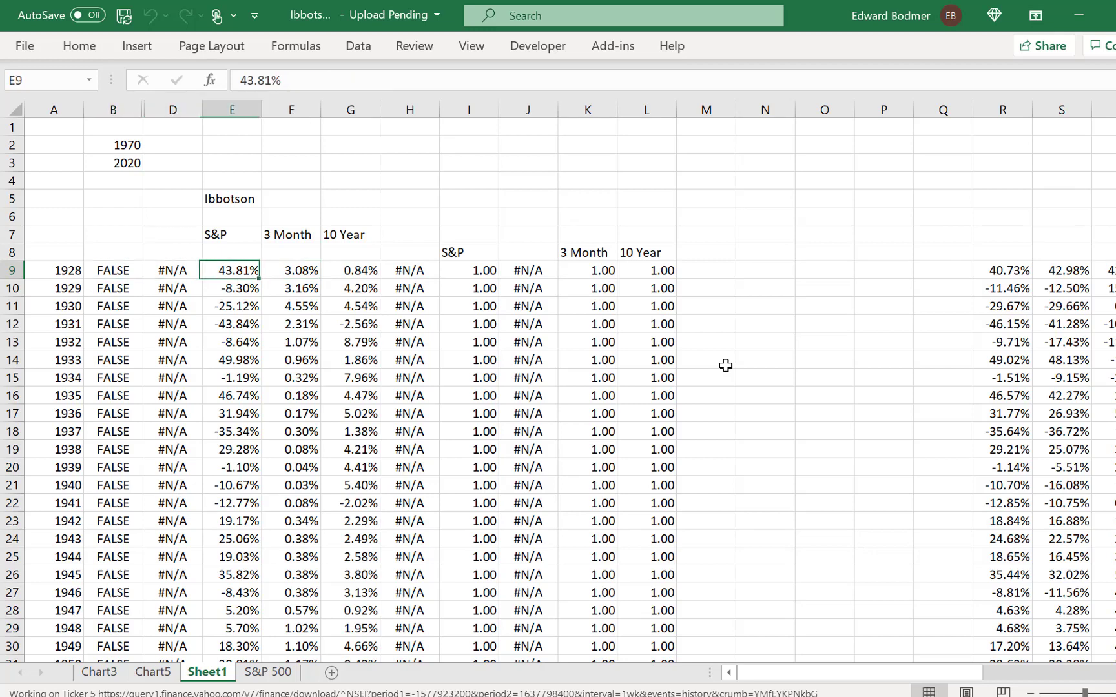
key("Left")
key("Left")
key("Right")
key("Right")
key("Right")
key("Right")
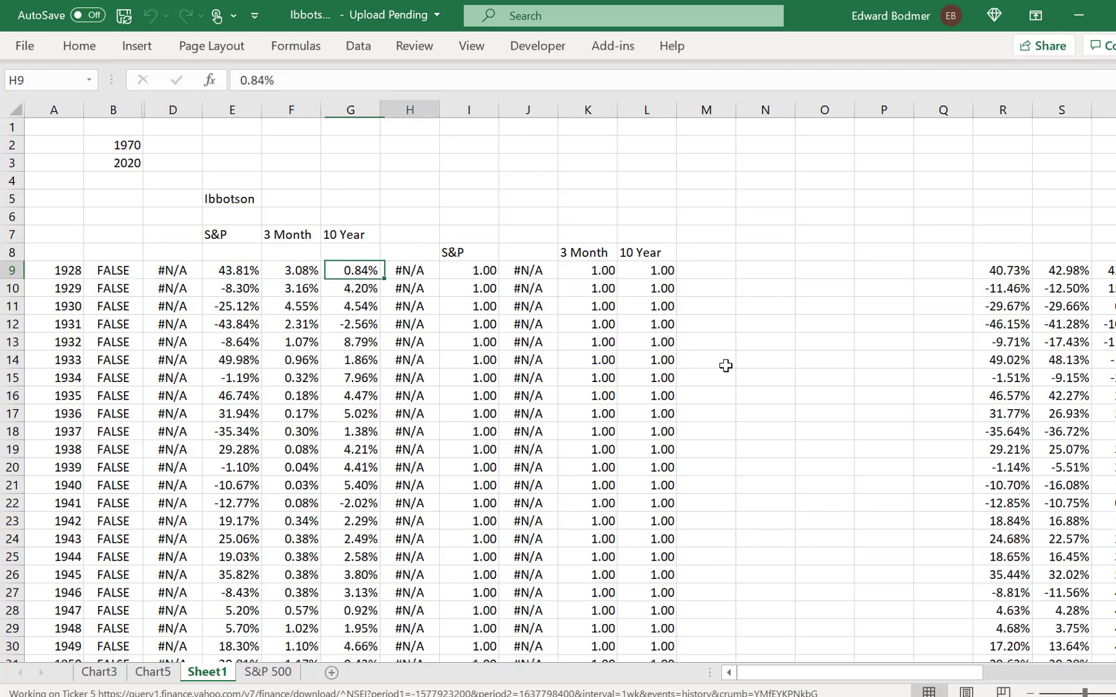
Step: Try to paste the copied yearly changes as values at M8 of Sheet1, and go back to the Weekly SP 500 workbook
key("Right")
key("Right")
key("Right")
key("Right")
key("Right")
key("Right")
key("alt+e")
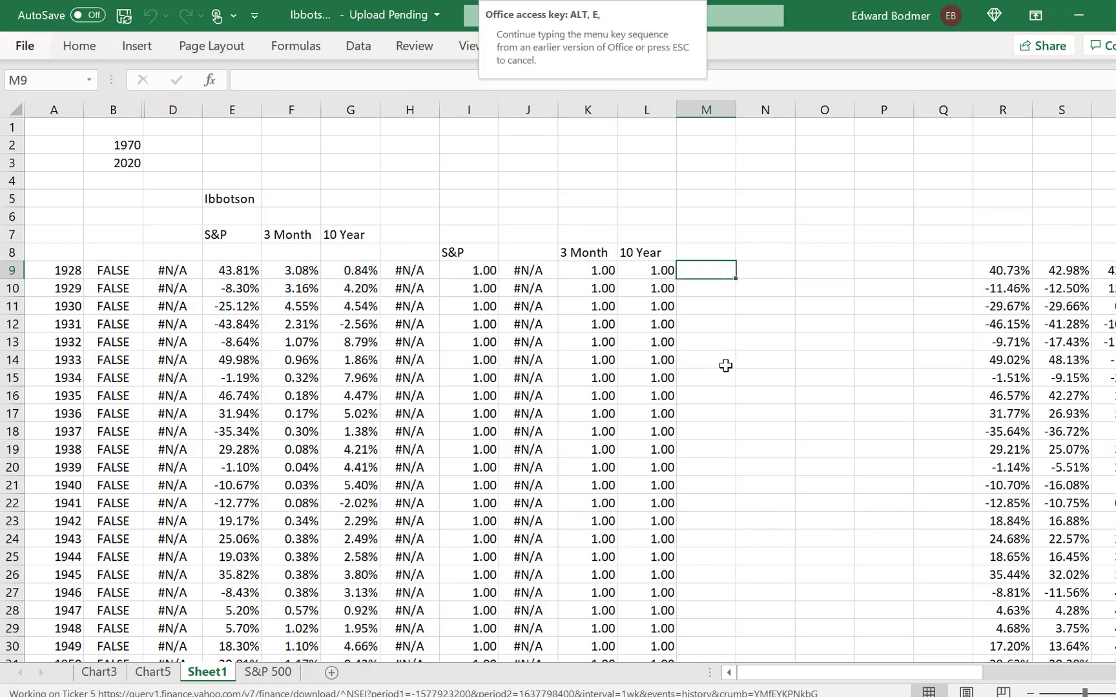
key("Escape")
key("Up")
key("alt+e")
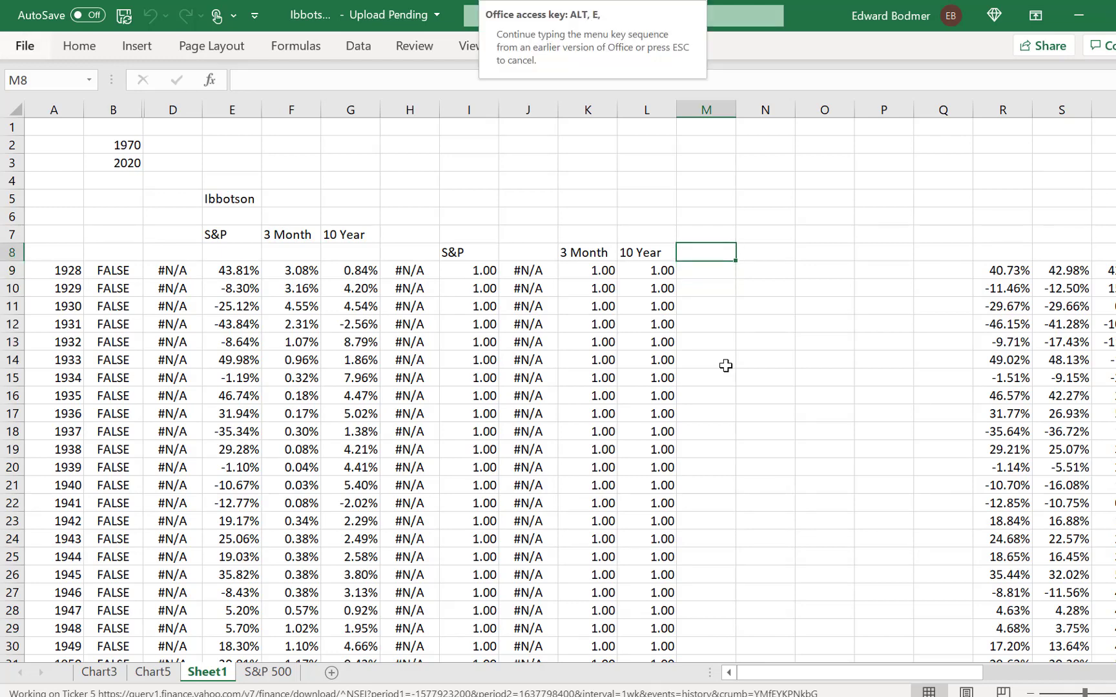
type("sv")
key("Return")
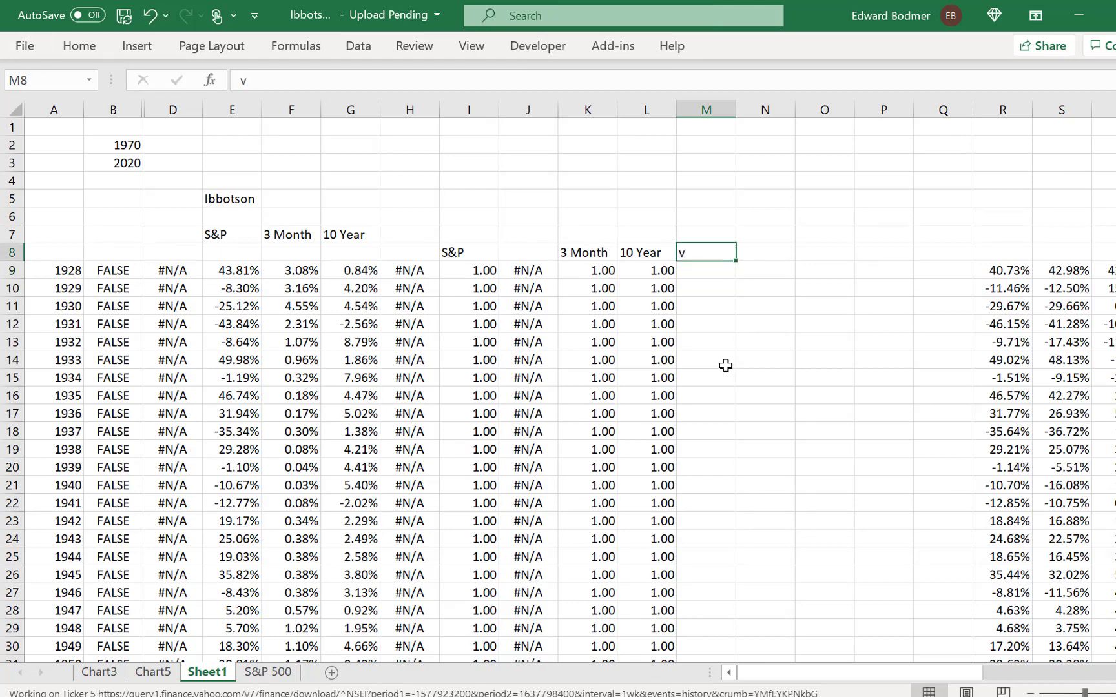
key("ctrl+Tab")
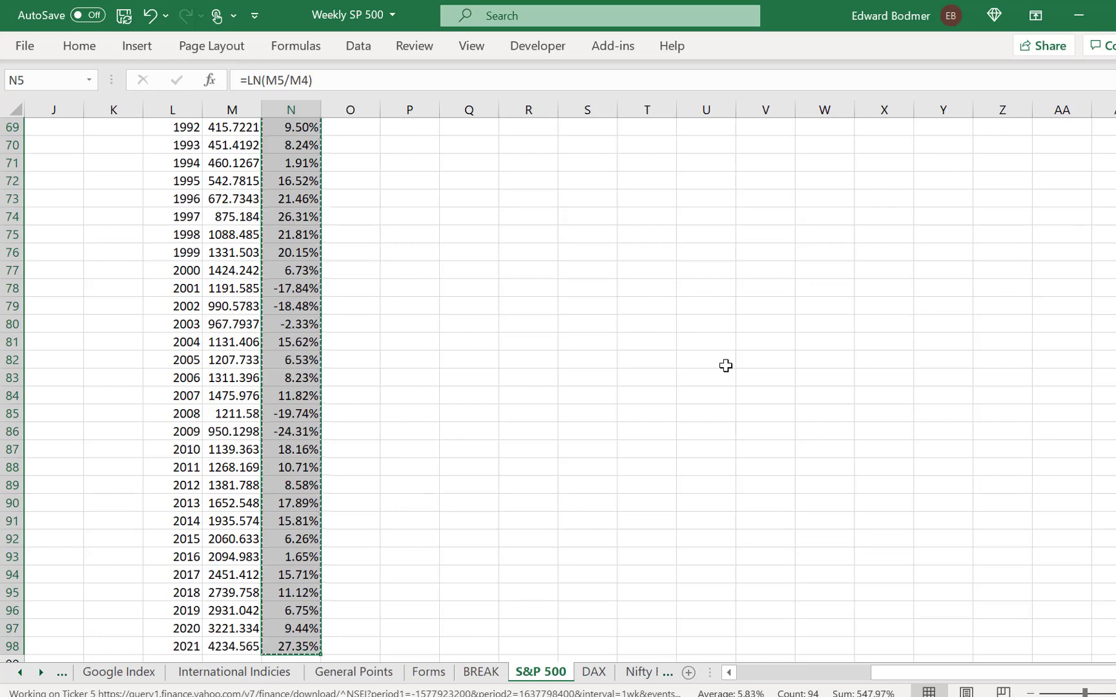
Step: Switch to the Ibbotson workbook, paste the copied yearly changes as values at M8 of Sheet1, and clear M8
key("ctrl+Tab")
key("ctrl+Tab")
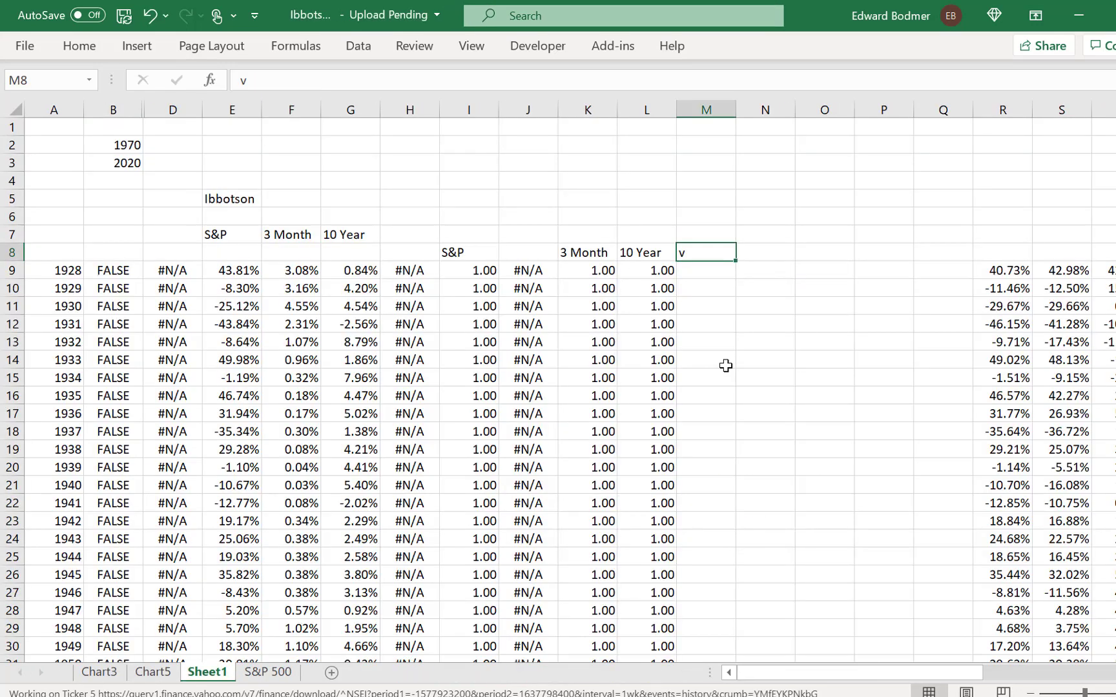
key("alt+e")
key("s")
key("v")
key("Return")
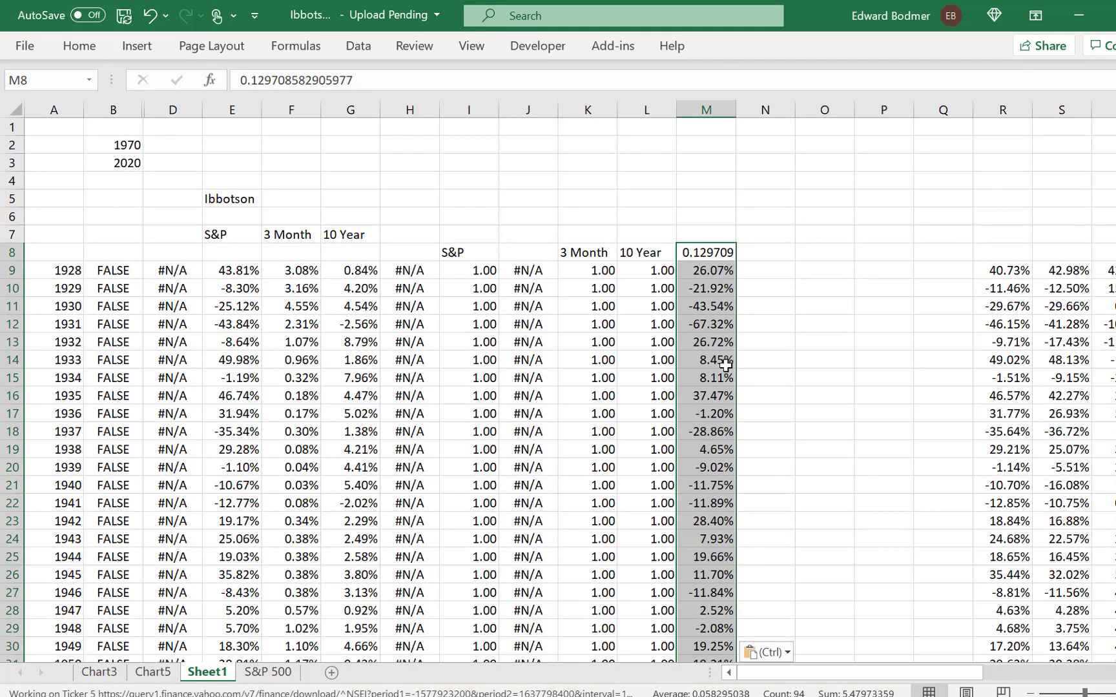
key("shift+BackSpace")
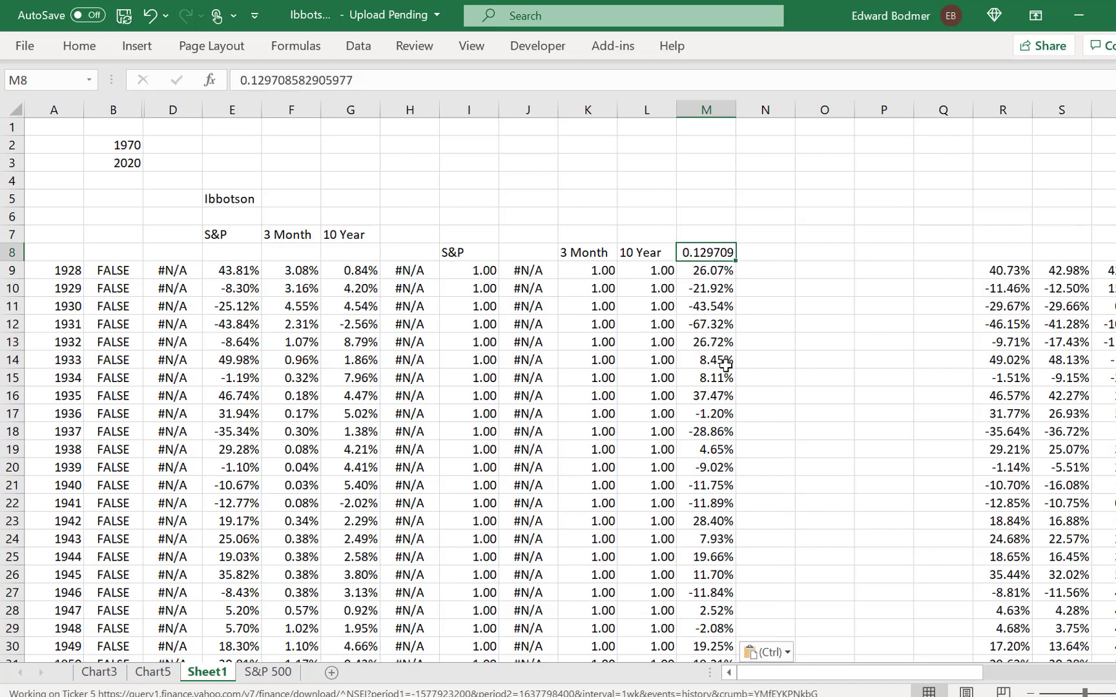
key("Delete")
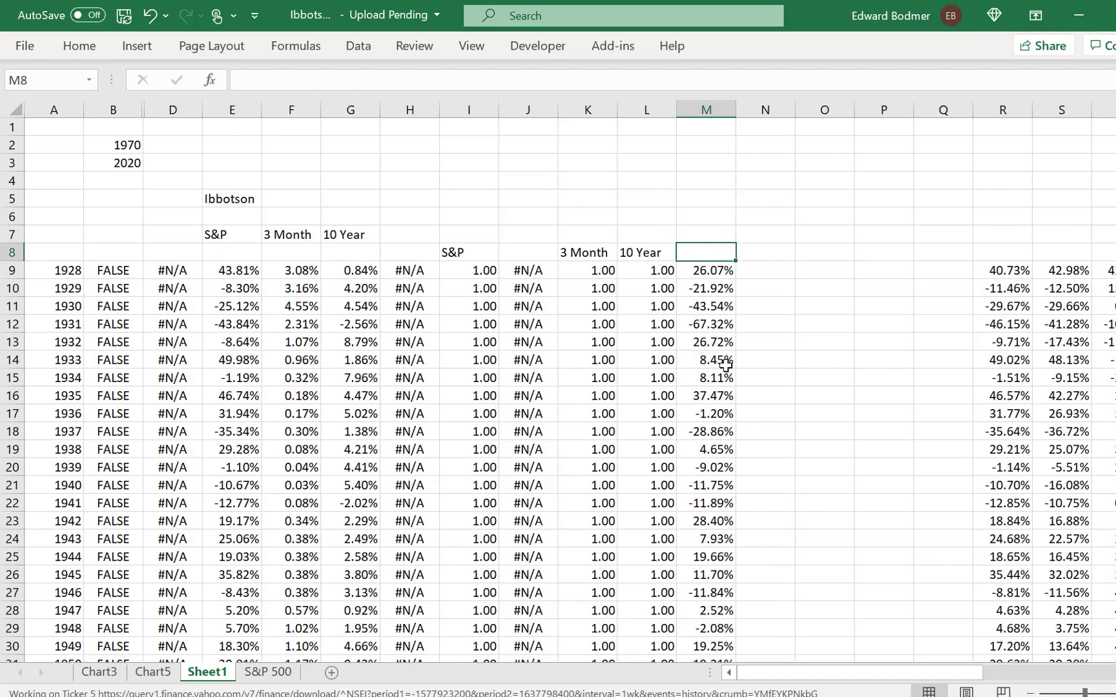
Step: Compare the pasted yearly changes in column M with the Ibbotson return columns along the 1930 row
key("Down")
key("Down")
key("Left")
key("Left")
key("Left")
key("Down")
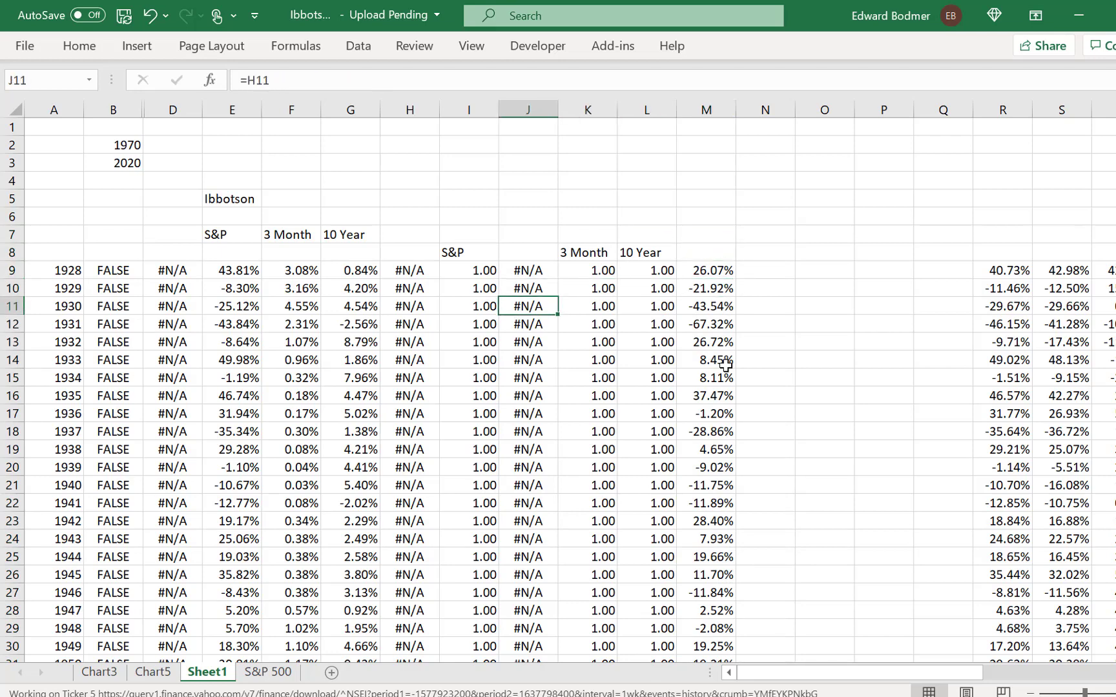
key("Left")
key("Left")
key("Left")
key("Left")
key("Left")
key("Right")
key("Right")
key("Right")
key("Right")
key("Right")
key("Right")
key("Right")
key("Right")
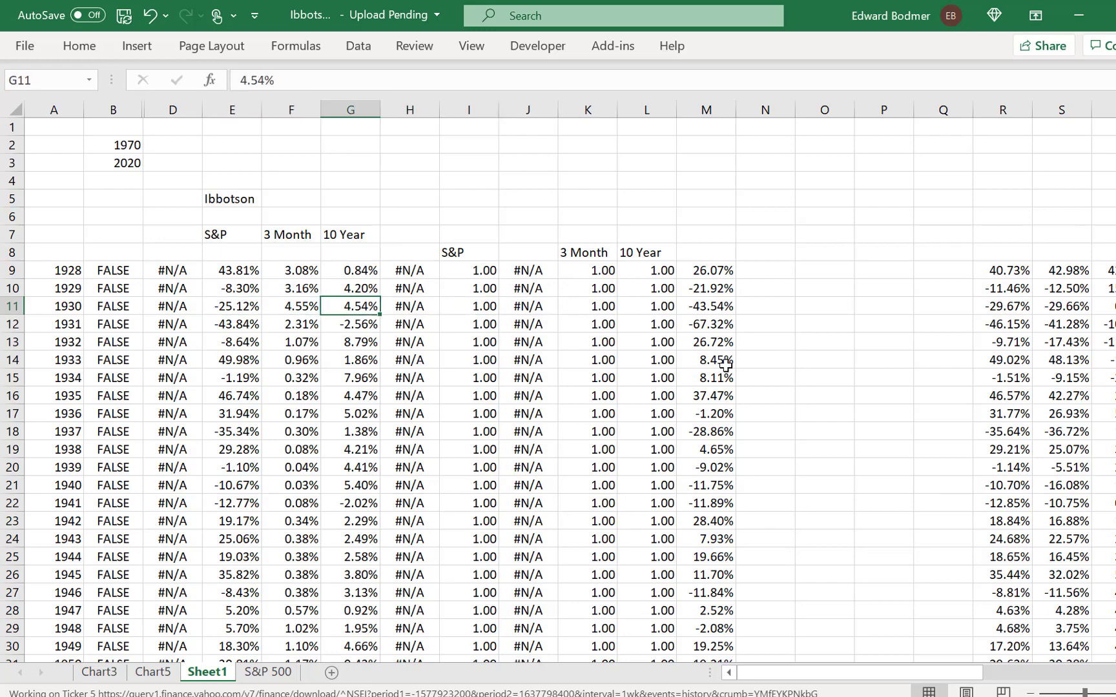
Step: Move the yearly changes that start at M9 down one row so they start at M10
key("Up")
key("Up")
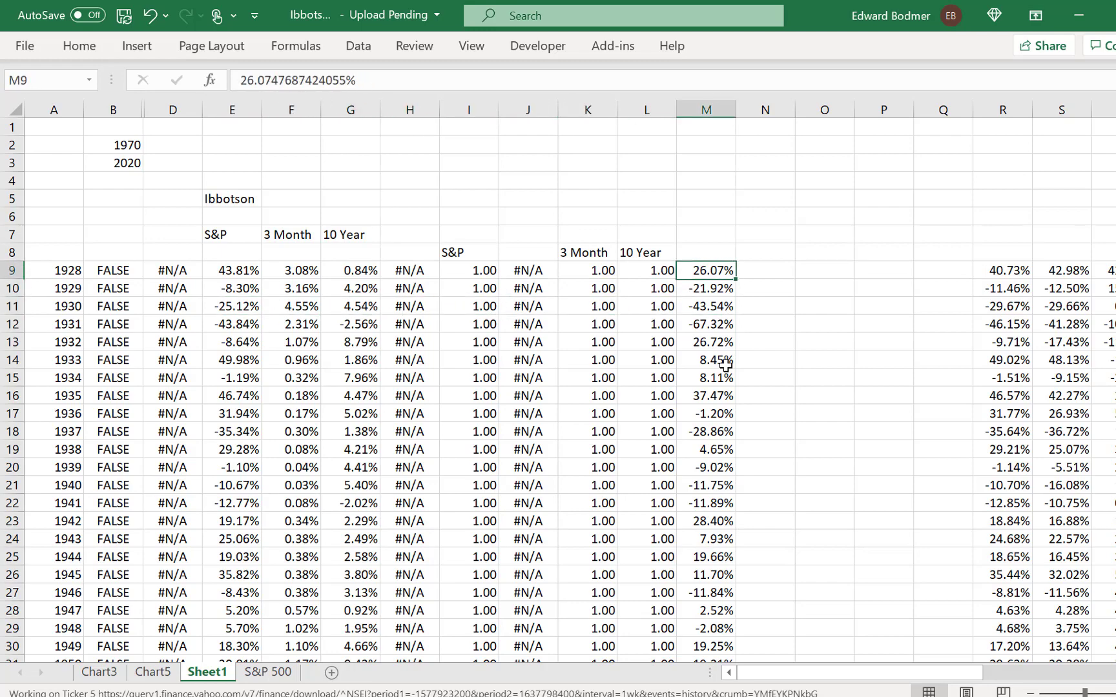
key("ctrl+shift+Down")
key("ctrl+BackSpace")
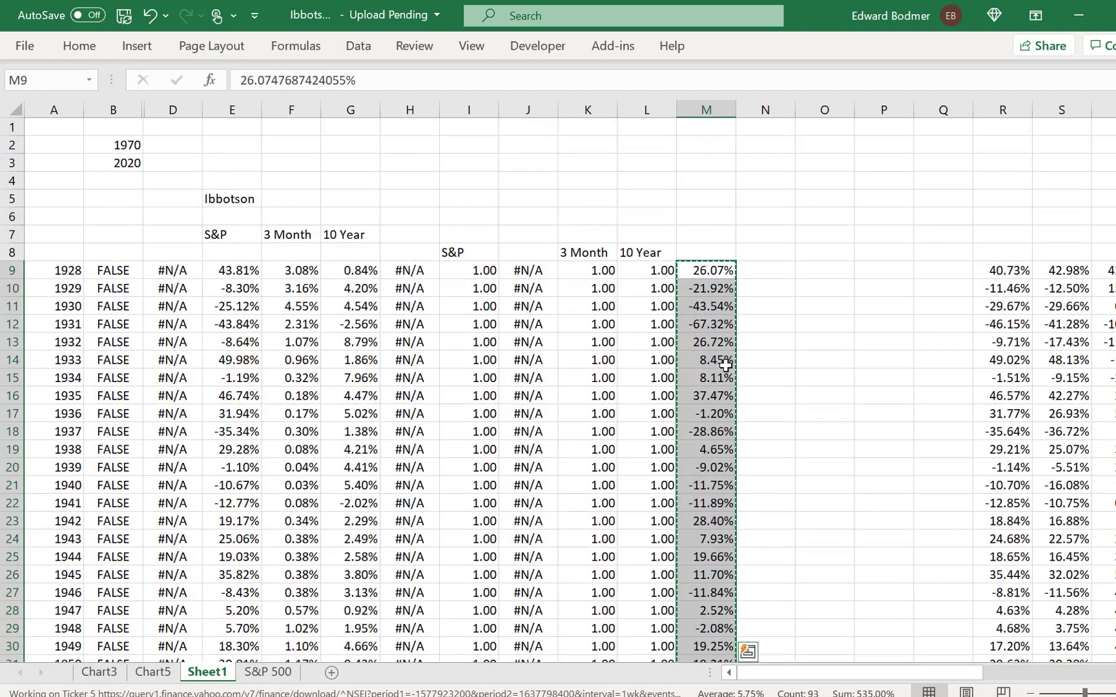
key("Return")
Step: Check which year in column A lines up with the first yearly change in row 10
key("Left")
key("Left")
key("Left")
key("Left")
key("Left")
key("Left")
key("Left")
key("Left")
key("Left")
key("Left")
key("Left")
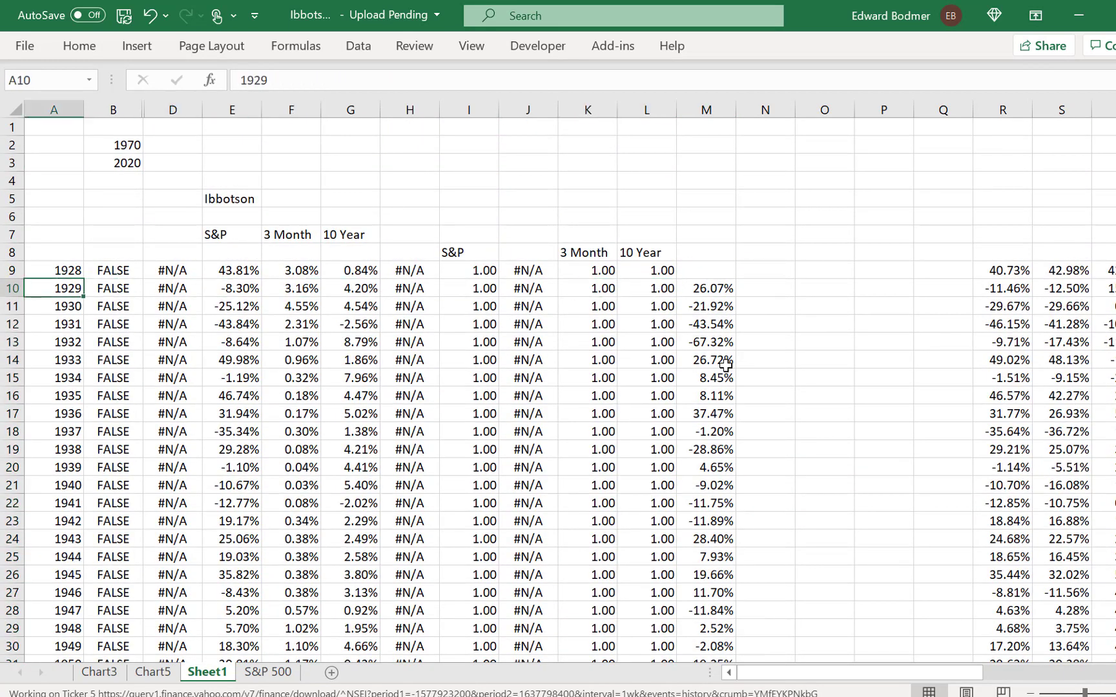
Step: Clear the pasted yearly changes from M10 downwards
key("Right")
key("Right")
key("Right")
key("Right")
key("Right")
key("Right")
key("Right")
key("Right")
key("Right")
key("Right")
key("Right")
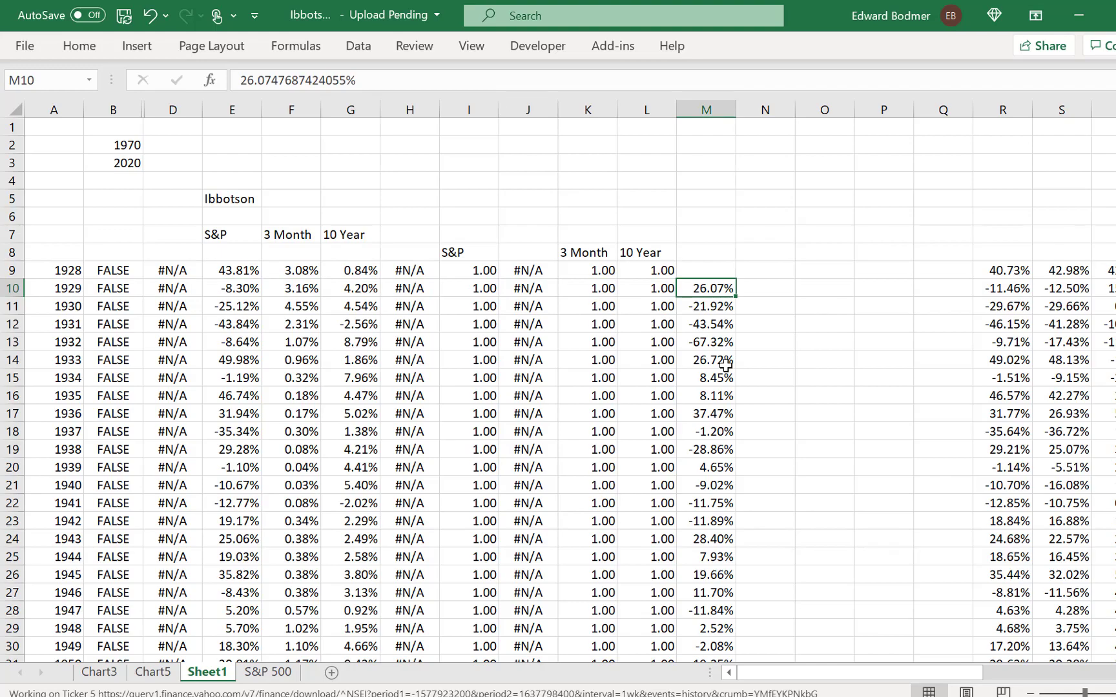
key("ctrl+shift+Down")
key("Up")
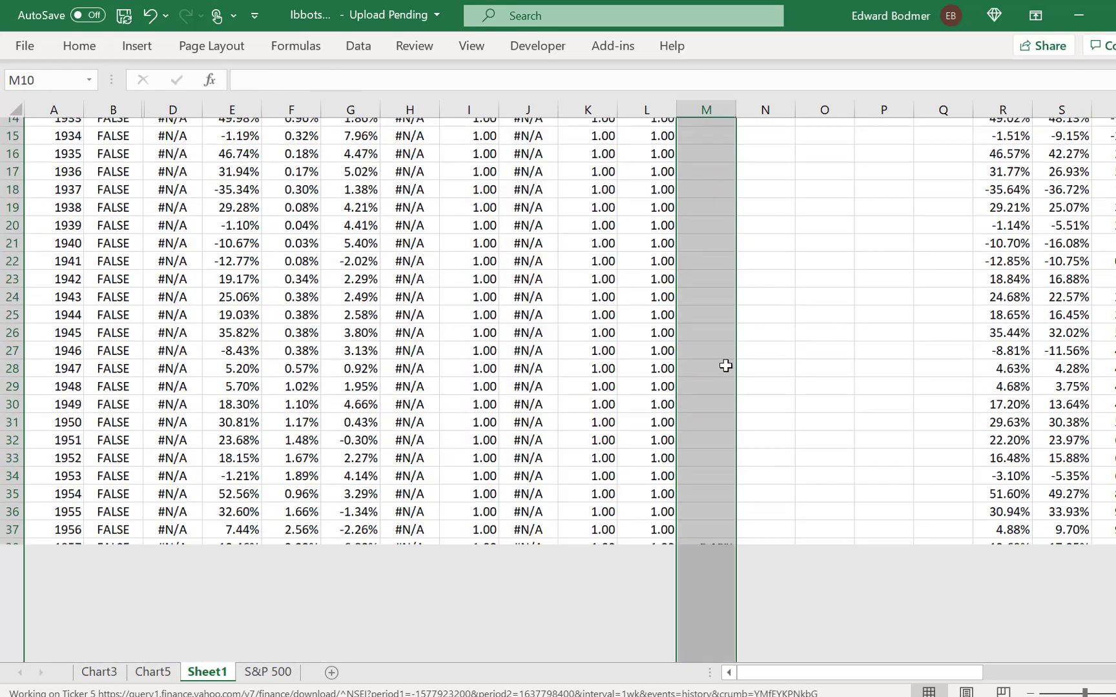
Step: Examine the percentage figures in columns R to T along the 1928 row of Sheet1
key("Right")
key("Right")
key("Right")
key("Right")
key("Right")
key("Right")
key("Right")
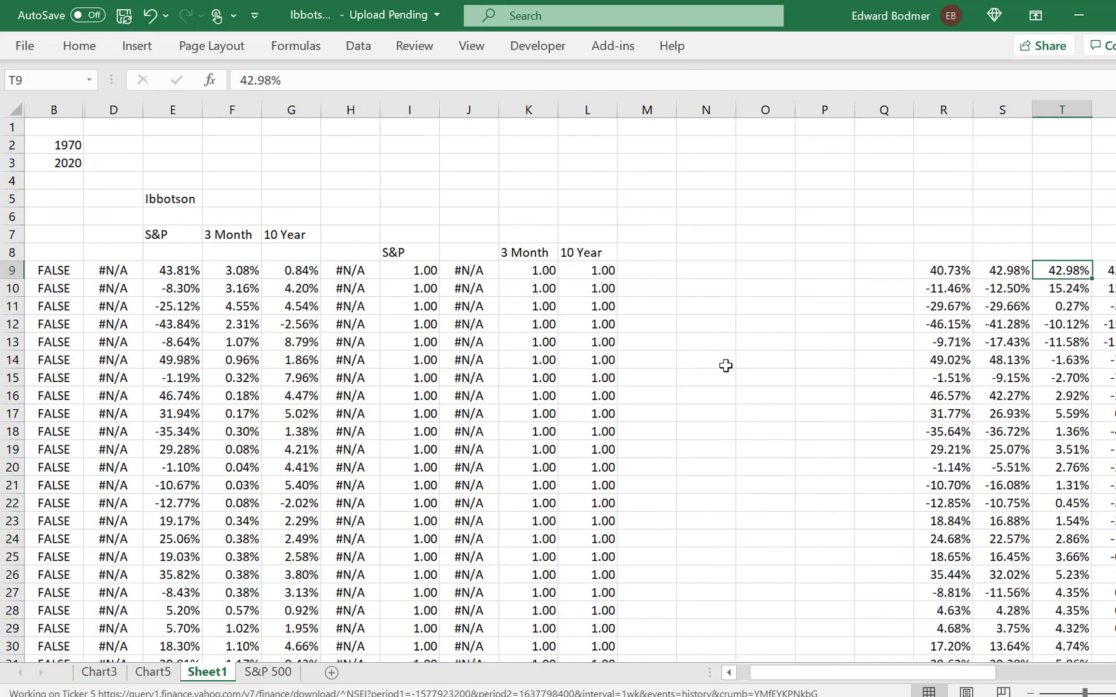
key("Left")
key("Left")
key("Left")
key("Right")
key("Right")
key("Right")
key("Right")
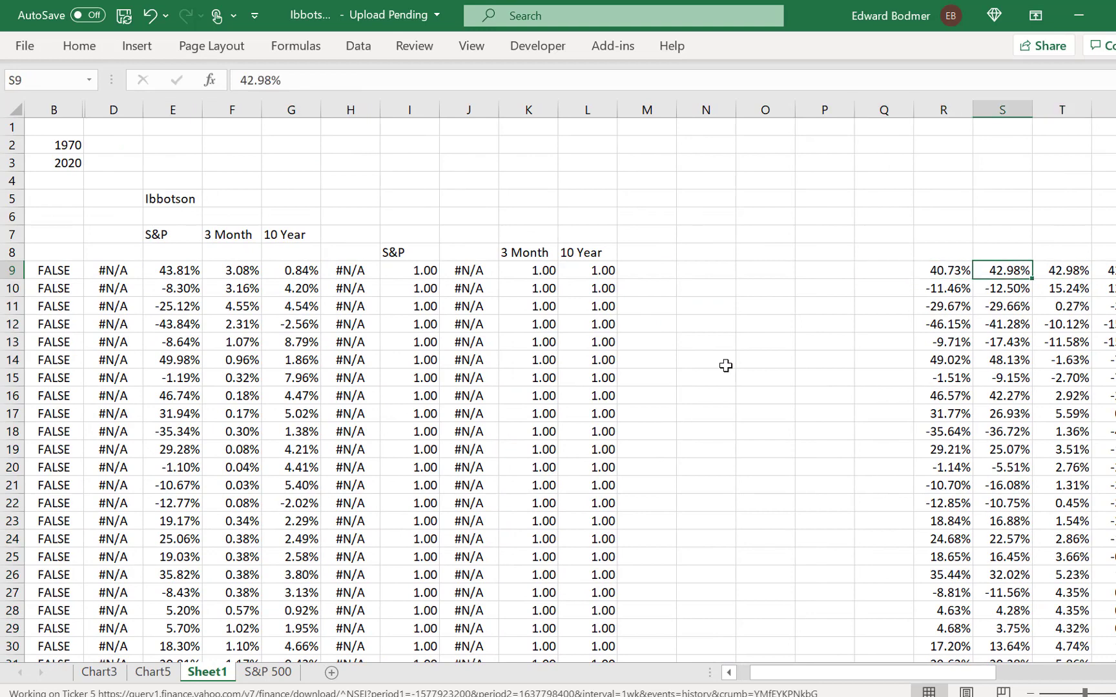
key("Left")
key("Left")
key("Left")
key("Left")
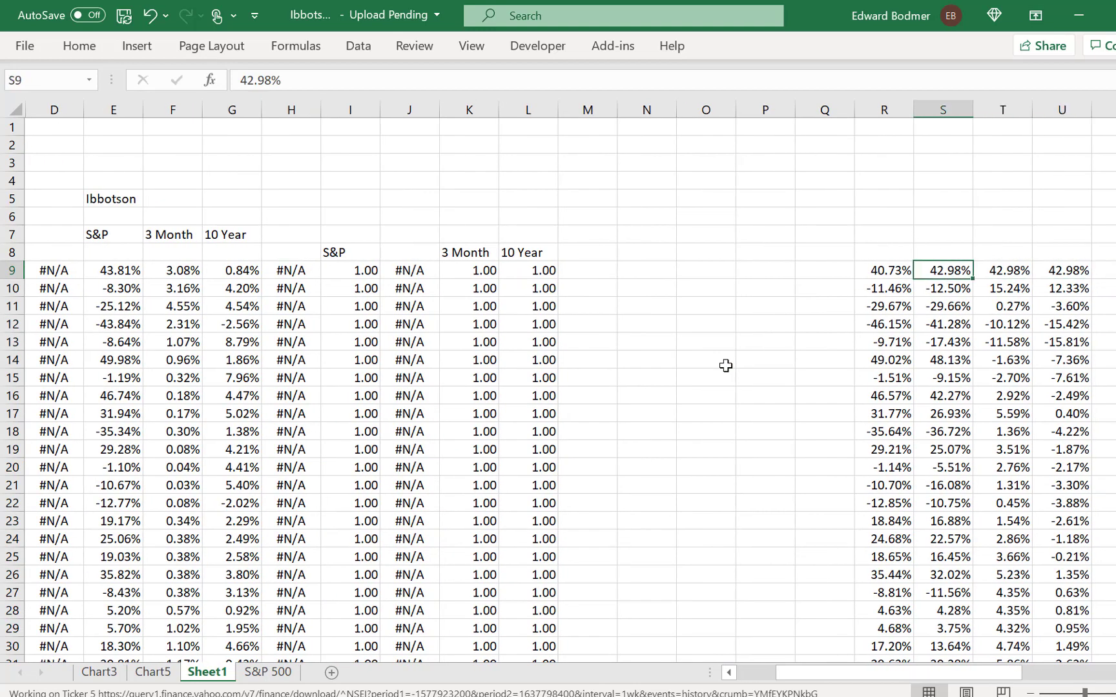
key("Right")
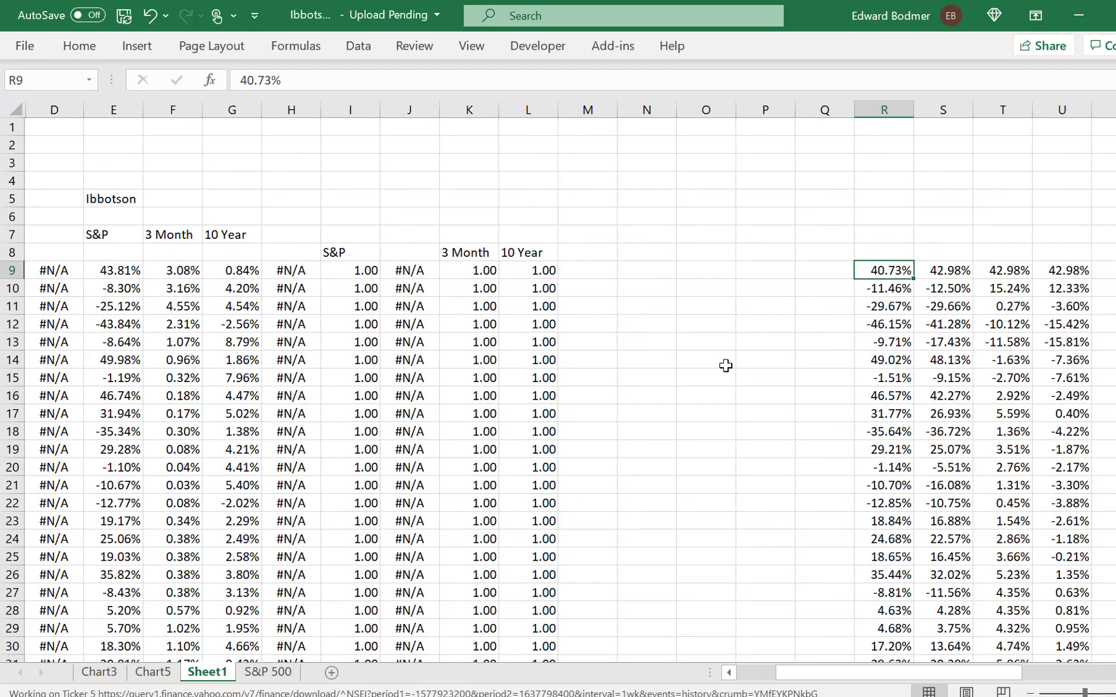
Step: Go to the end of column U in Sheet1 and check the figures for the most recent years
key("Right")
key("Right")
key("Right")
key("ctrl+Down")
key("Up")
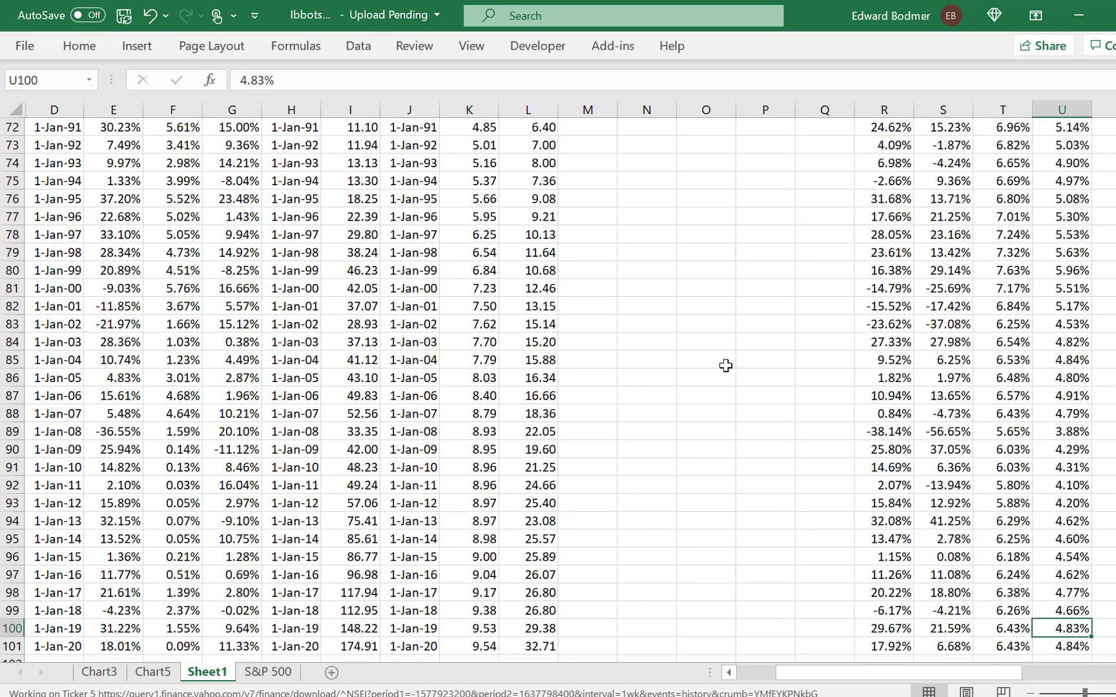
Step: Open the S&P 500 sheet and examine the Close and Adj Close prices and the yearly change formula in L3
key("ctrl+Page_Down")
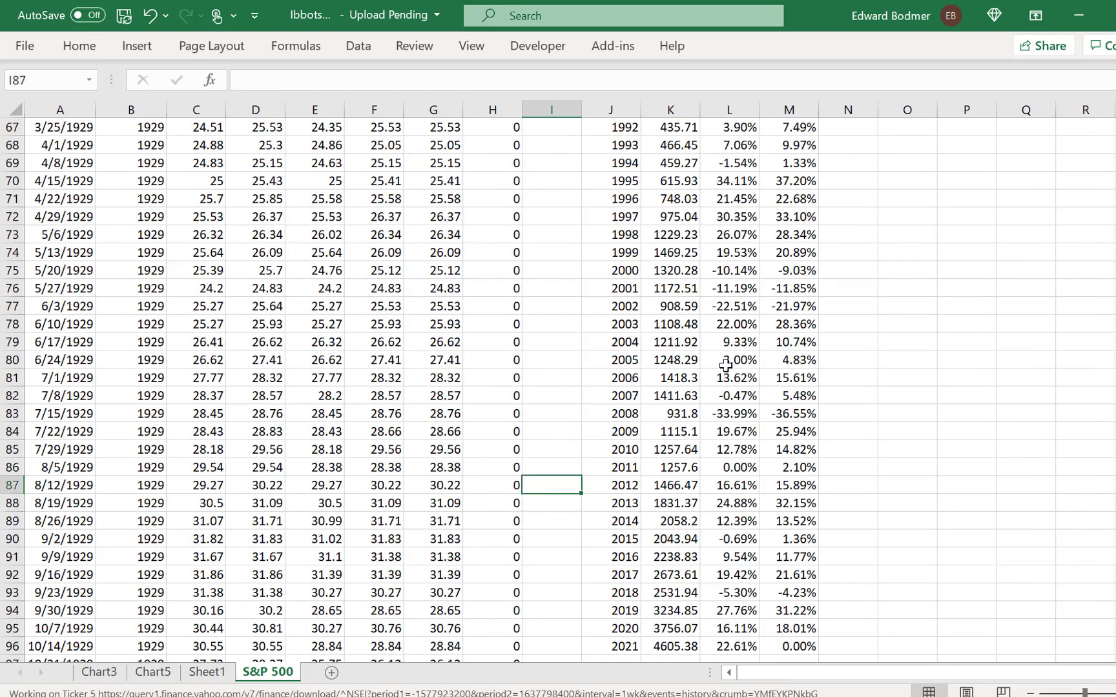
key("ctrl+Up")
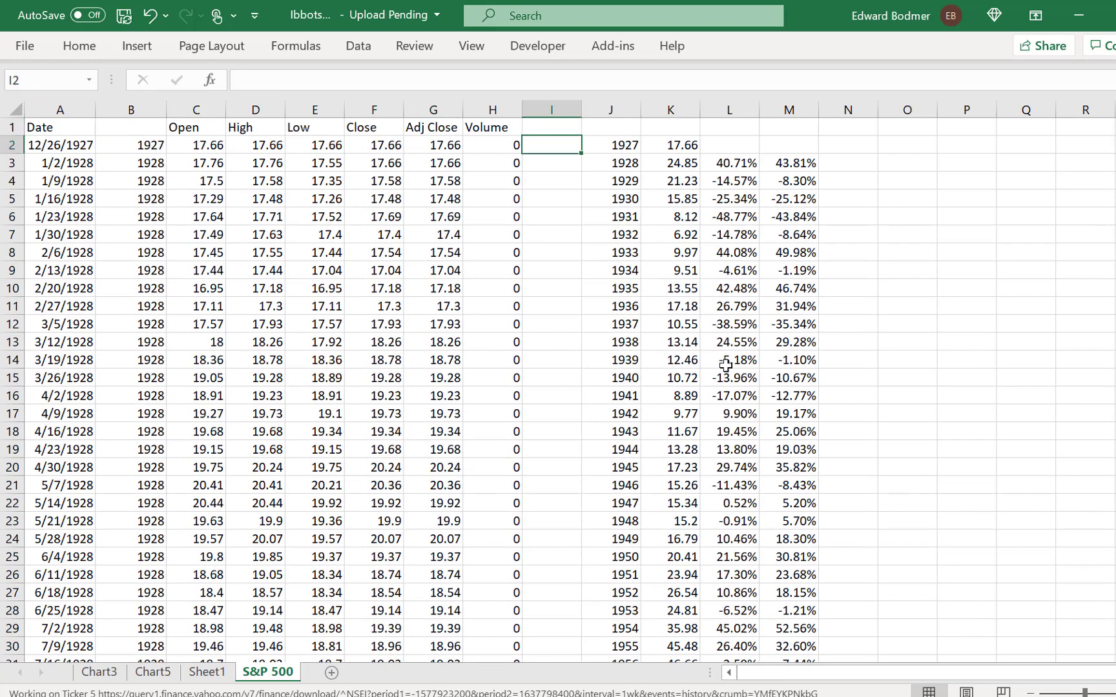
key("Left")
key("Left")
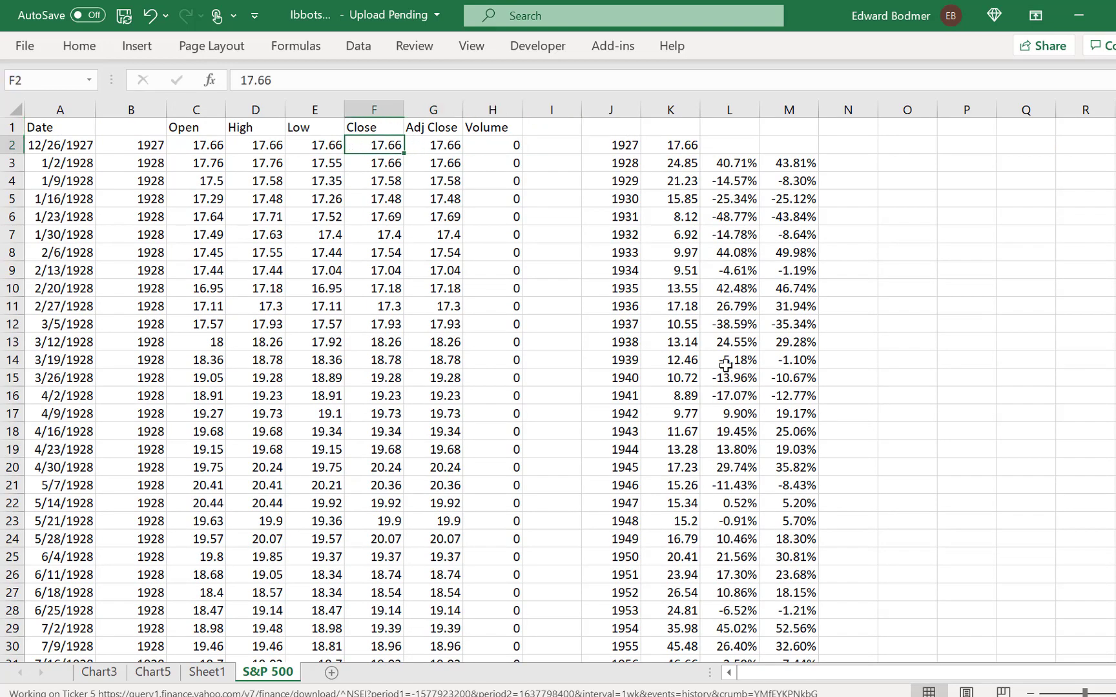
key("Right")
key("Left")
key("Left")
key("Right")
key("Right")
key("Right")
key("Right")
key("Right")
key("Right")
key("Right")
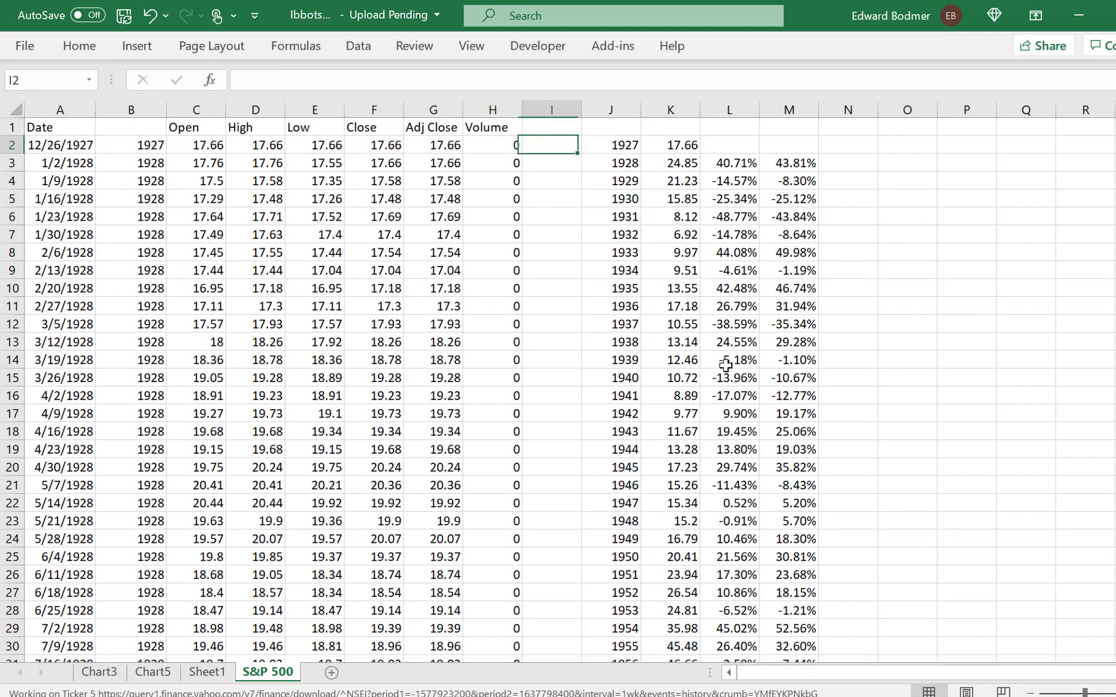
key("Down")
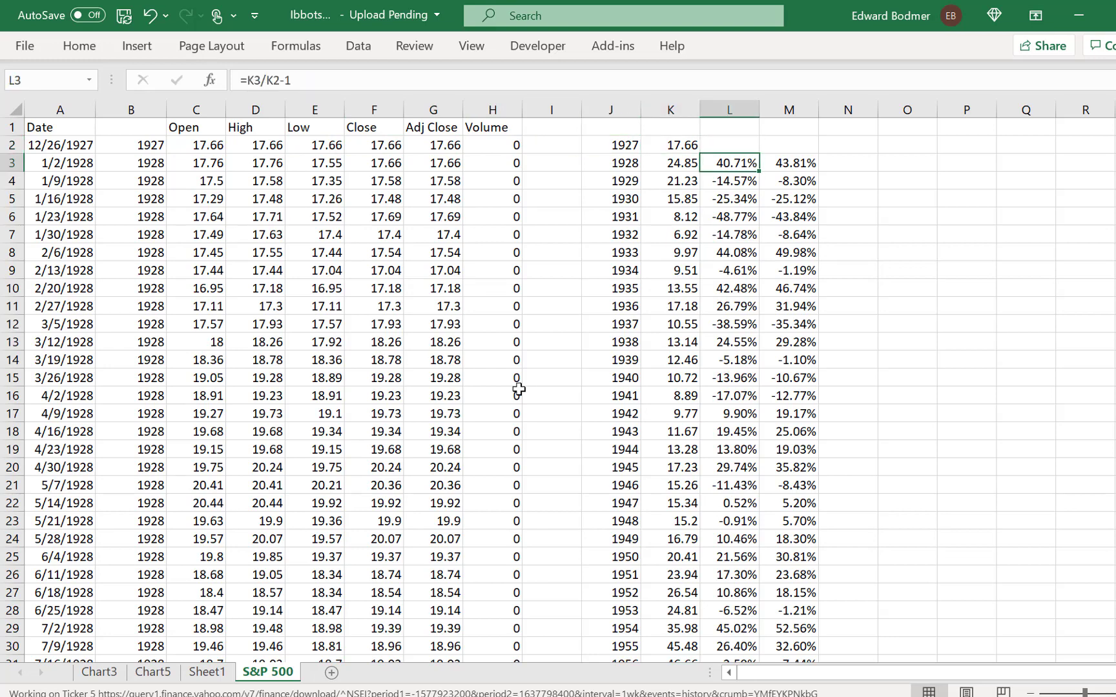
Step: Rename Sheet1 as Damodoran
left_click(211, 674)
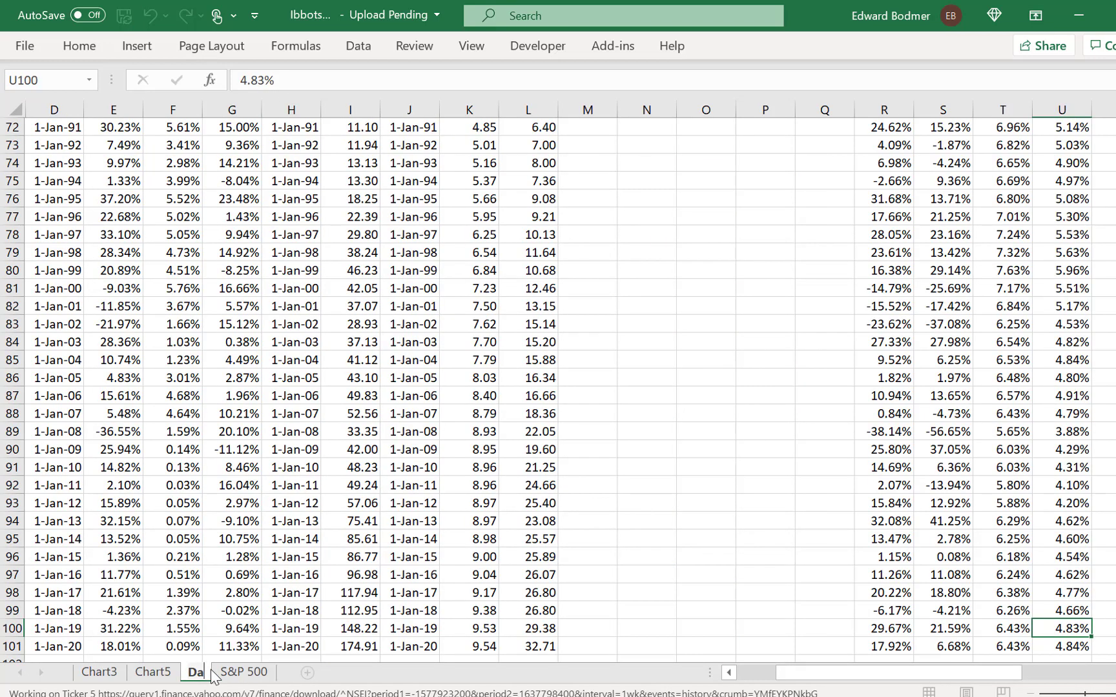
type("Damod")
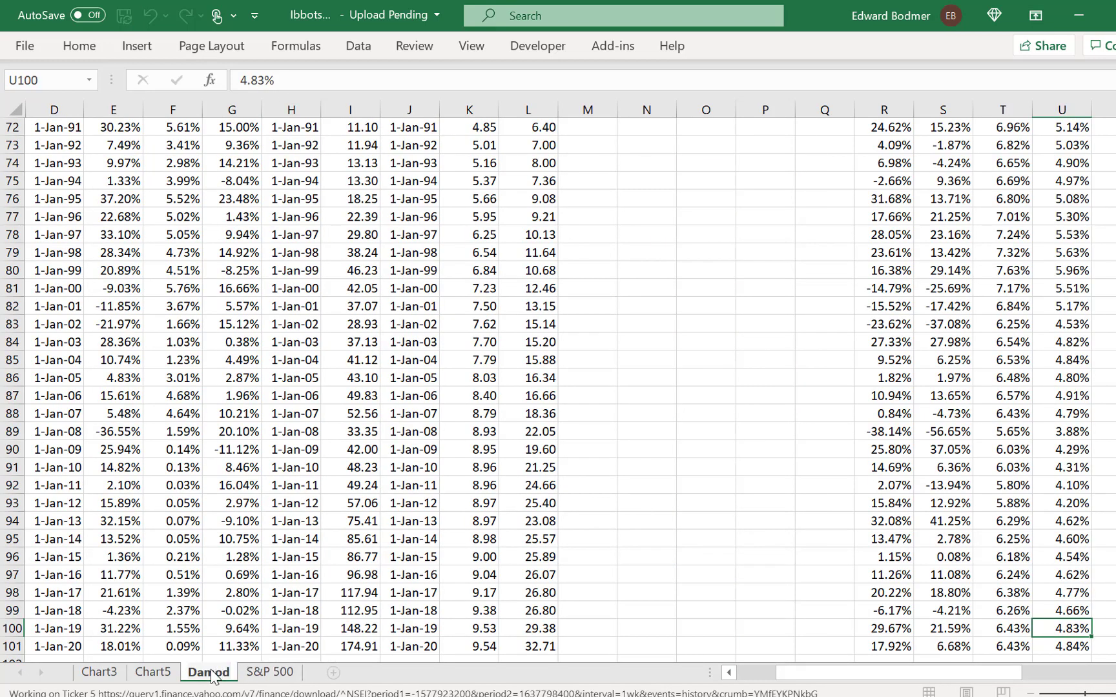
type("oran")
key("Return")
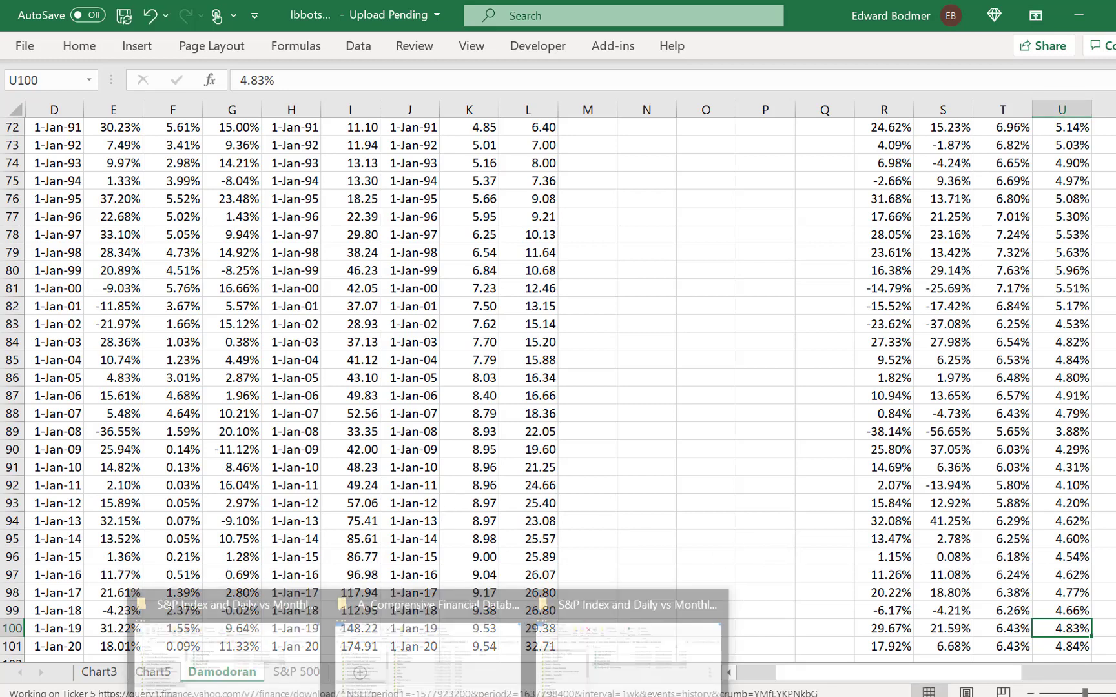
Step: Switch to File Explorer and open the folder H. Financial Analysis Database and Cost of Capital
mouse_move(427, 694)
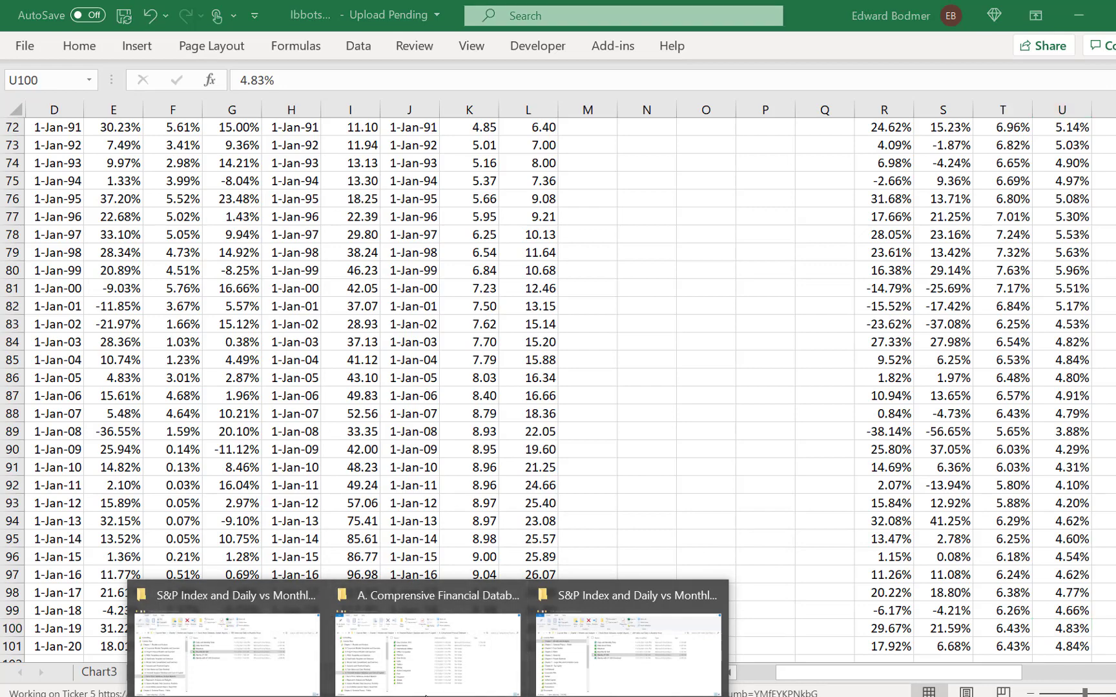
left_click(449, 673)
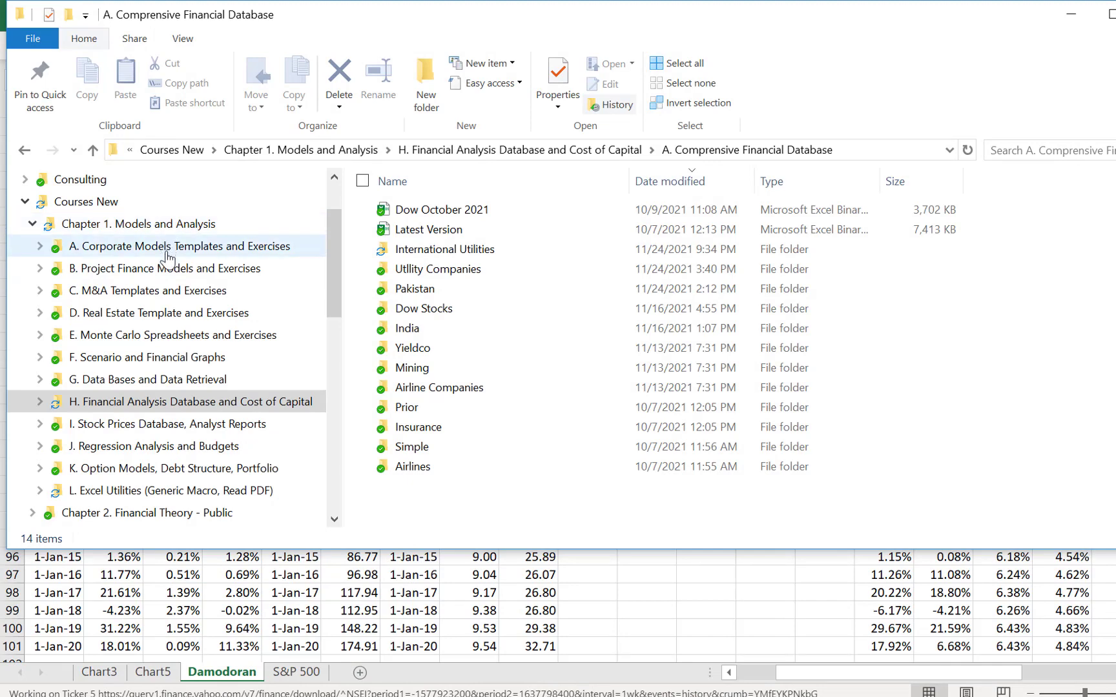
left_click(166, 401)
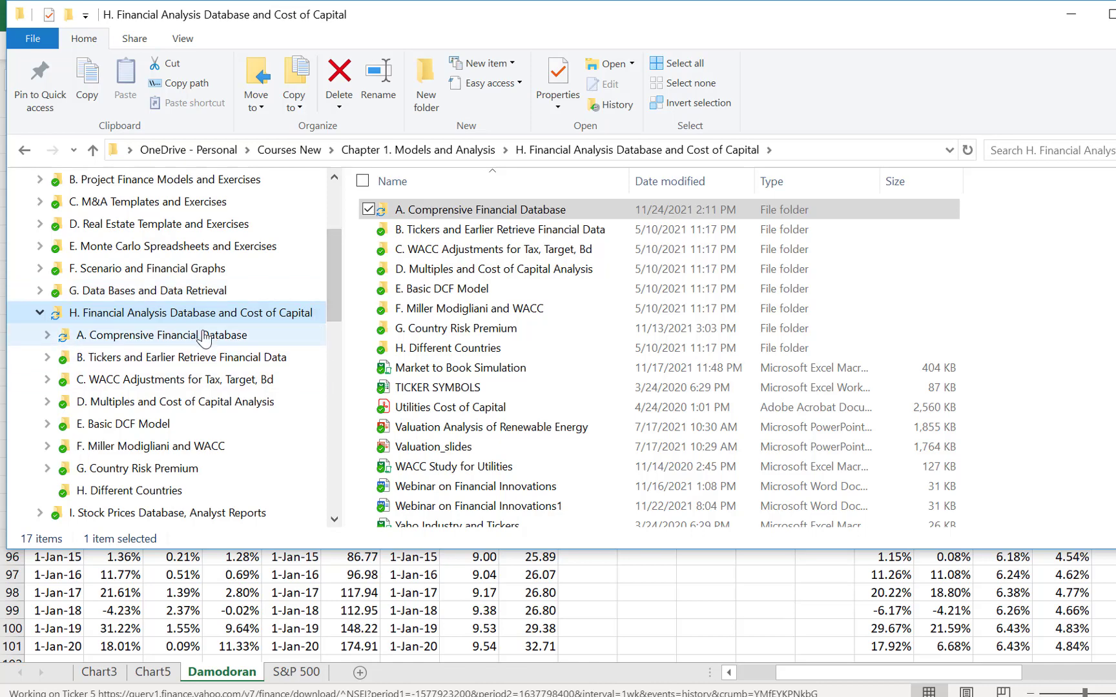
Step: Look through the files in the Cost of Capital folder and return to the Ibbotson workbook
left_click(363, 355)
key("Down")
key("Down")
key("Down")
key("Down")
key("Down")
key("Down")
key("Down")
key("Down")
key("Down")
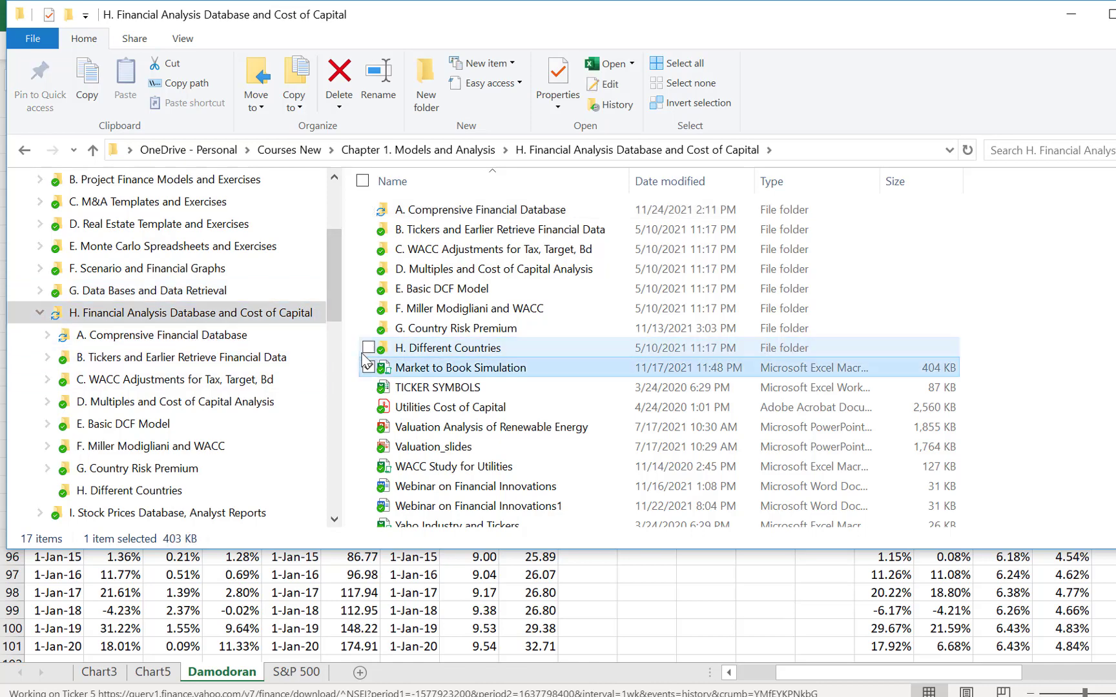
key("Up")
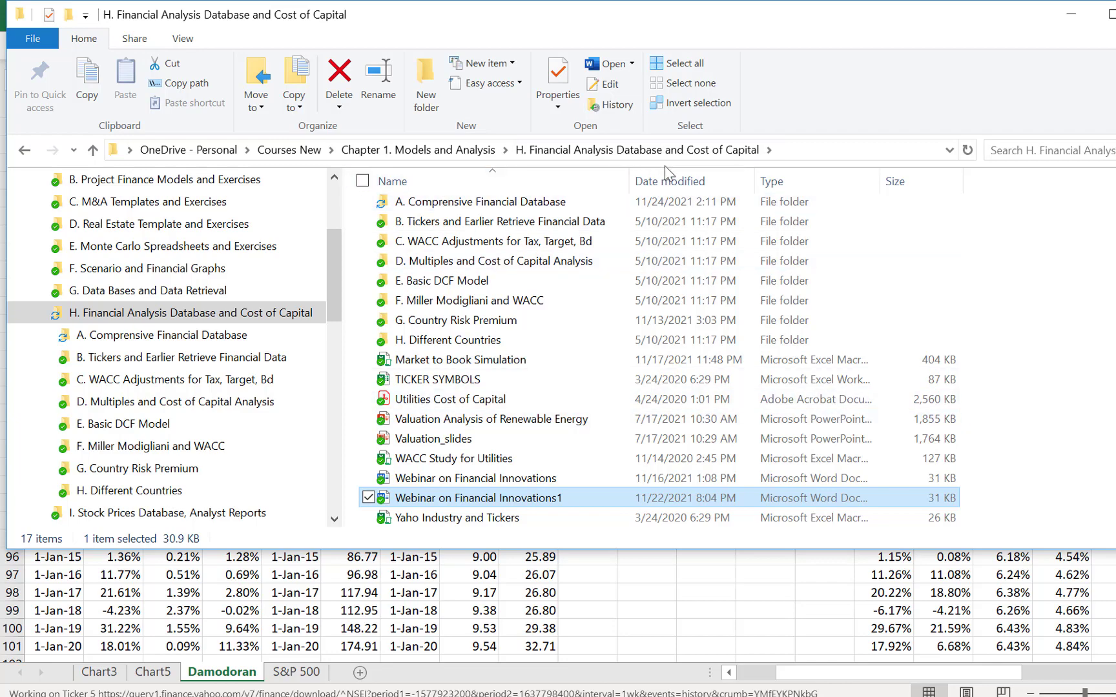
key("alt+Tab")
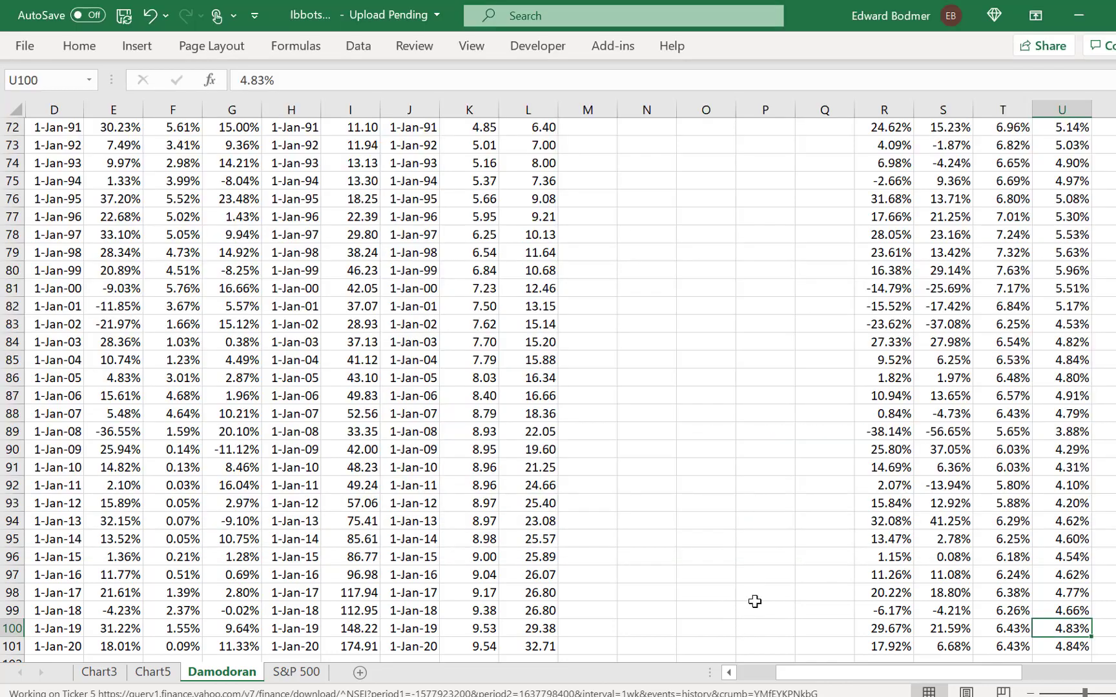
Step: Return to the top of the Damodoran sheet and look over the charts and the empty columns beside the 10 Year index
key("ctrl+Up")
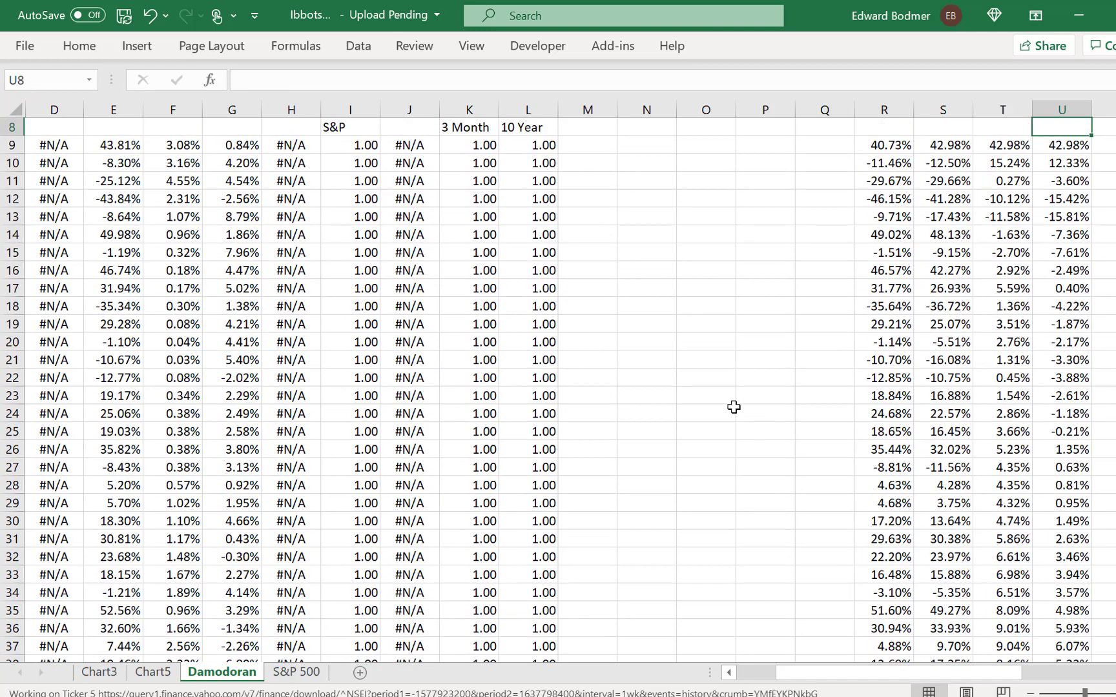
key("ctrl+Up")
key("Right")
key("Down")
key("Down")
key("Right")
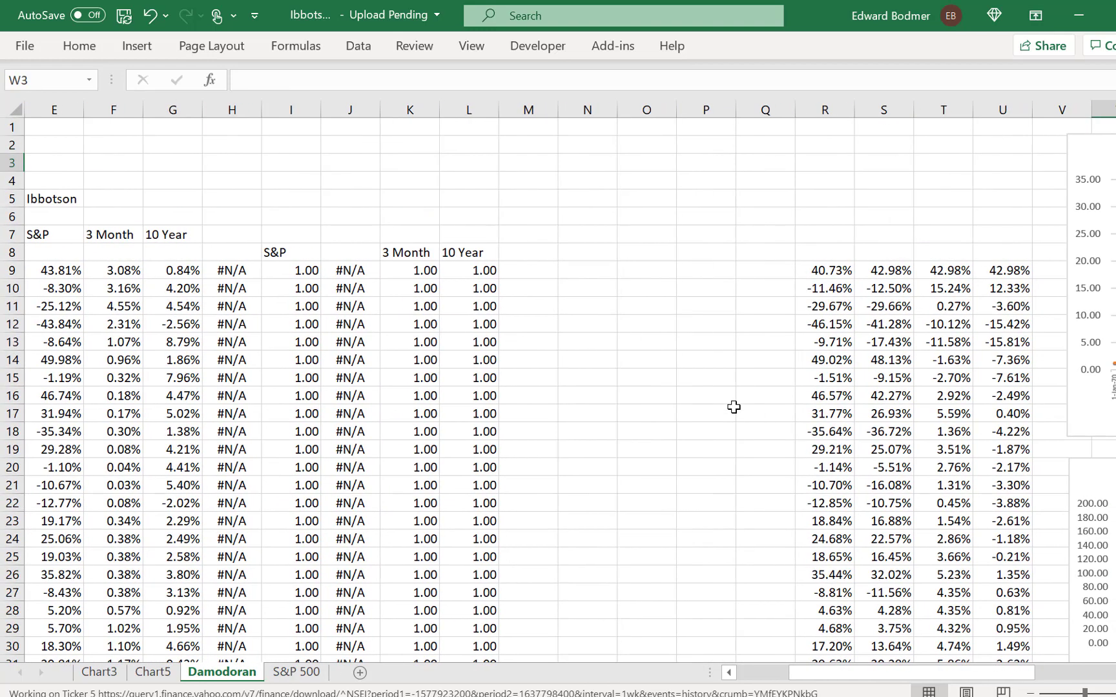
key("Left")
key("Left")
key("Left")
key("Left")
key("Left")
key("Left")
key("Left")
key("Left")
key("Down")
key("Down")
key("Down")
key("Down")
key("Down")
key("Down")
key("Down")
key("Down")
key("Down")
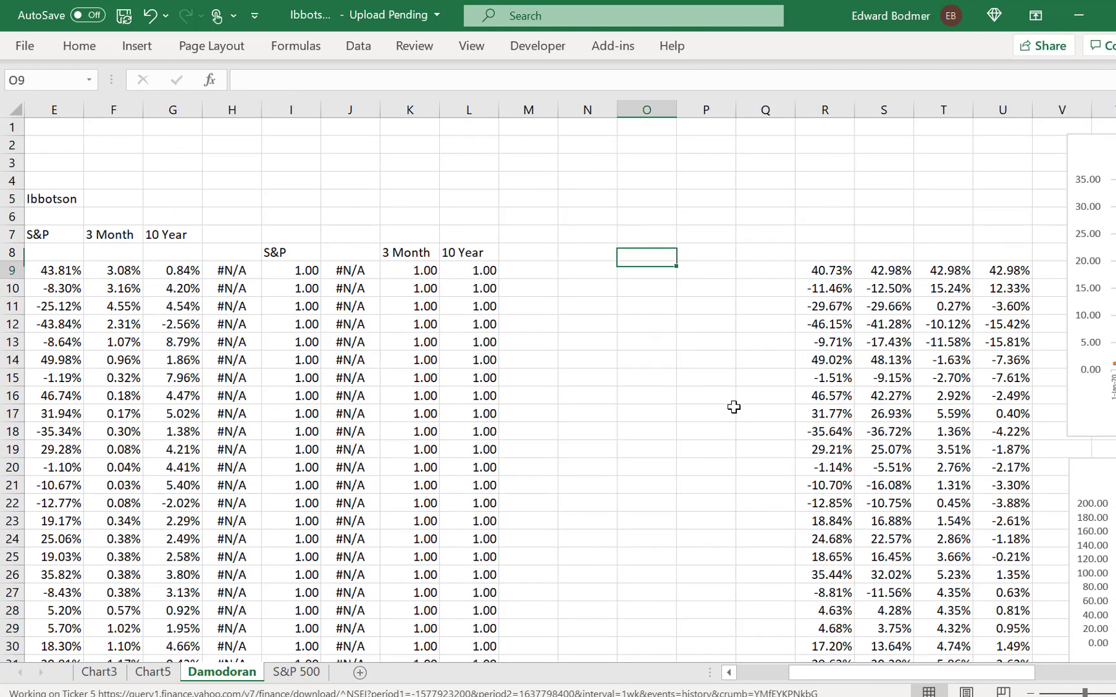
Step: Check the percentages in row 9 from column R of the Damodoran sheet, and go to the S&P 500 sheet
key("Right")
key("Right")
key("Right")
key("Up")
key("Up")
key("Up")
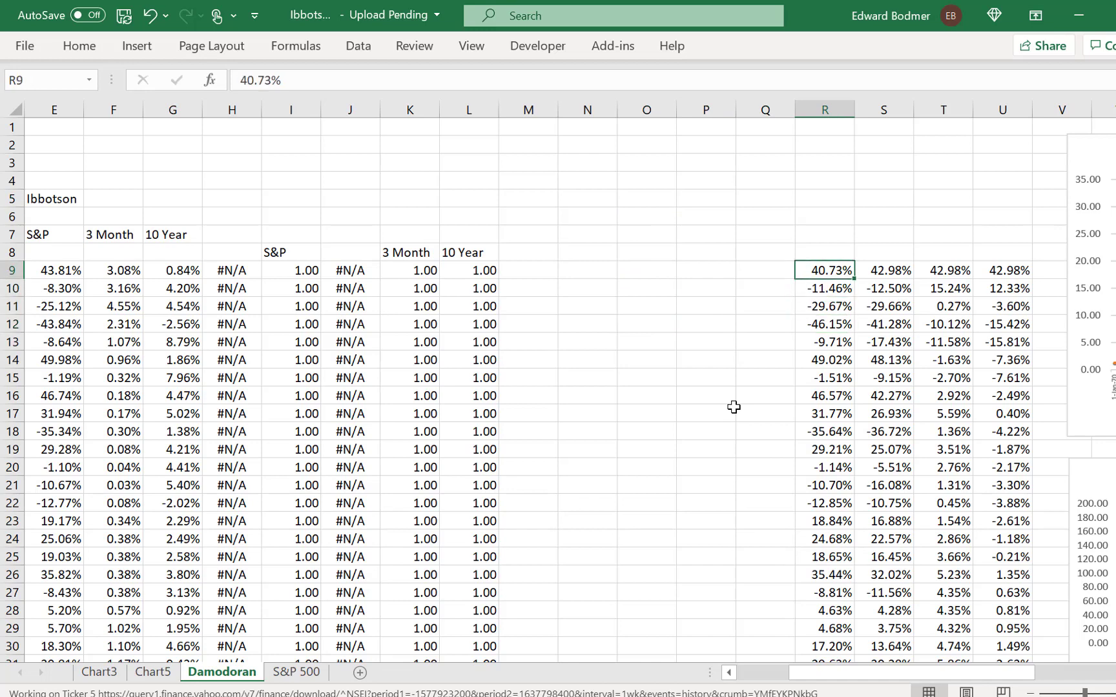
key("Right")
key("Right")
key("Left")
key("Left")
key("ctrl+Page_Down")
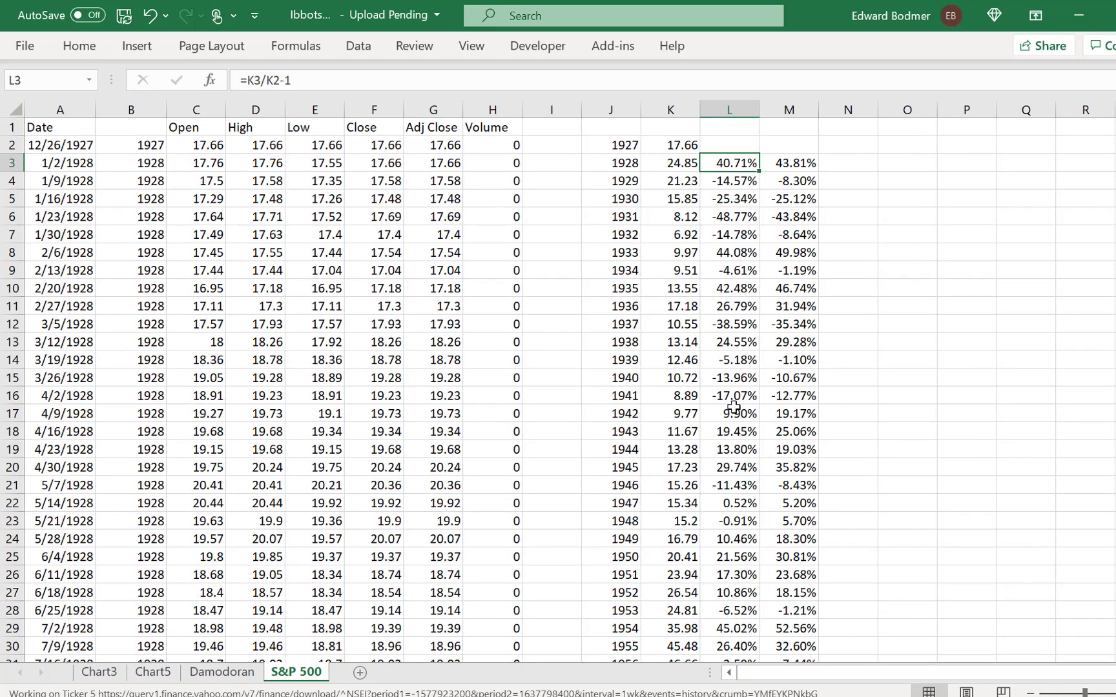
Step: Examine the 1928 formulas for the year-end price lookup, the yearly return and the linked Damodoran return in K3 to M3
key("F2")
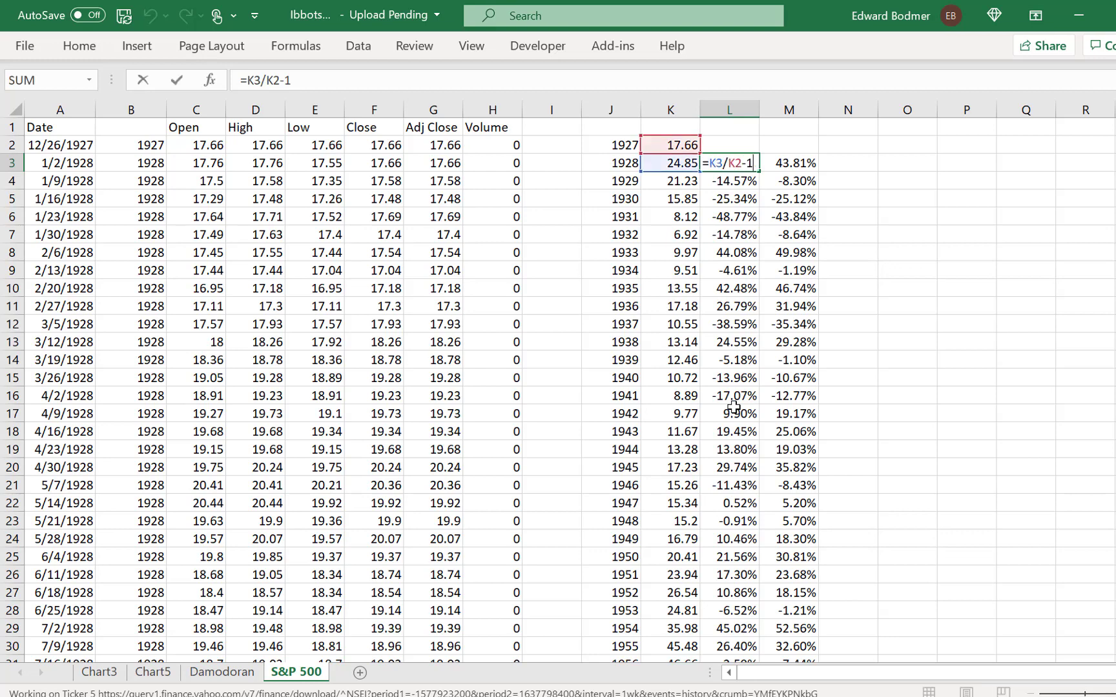
key("ctrl+Return")
key("Left")
key("Up")
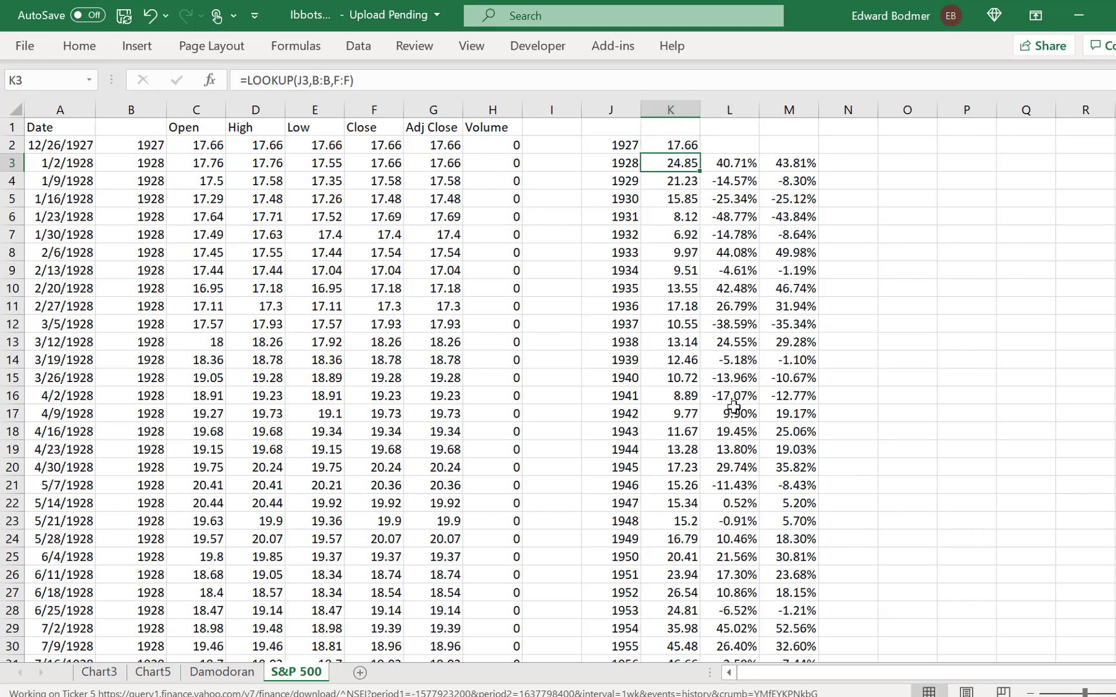
key("Down")
key("Right")
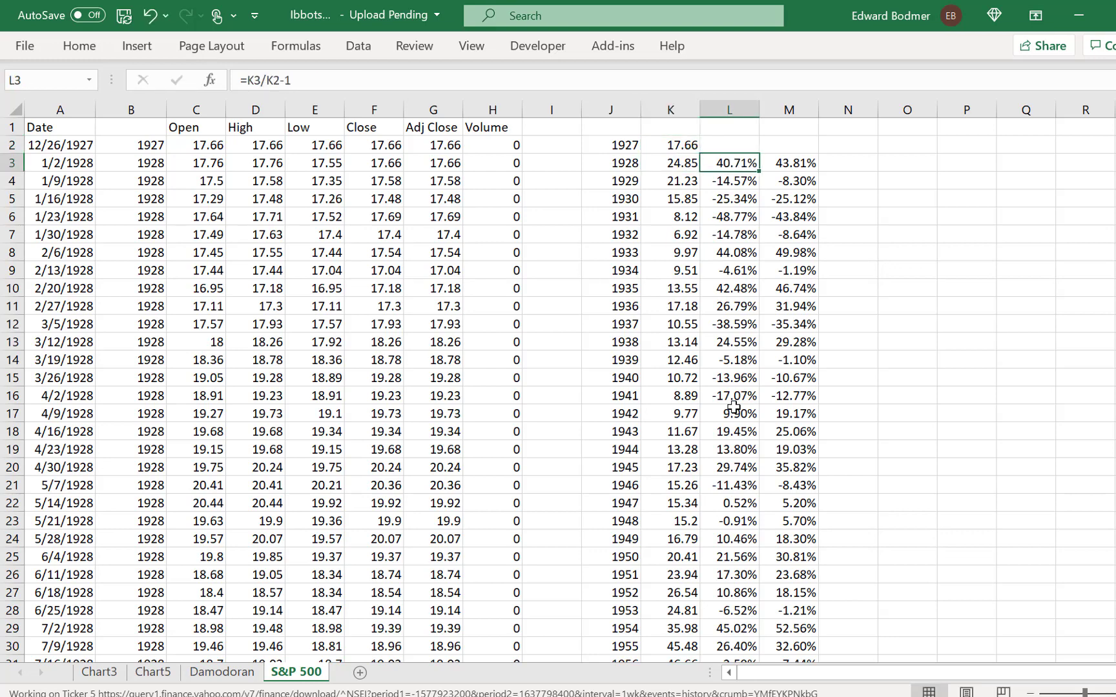
key("Right")
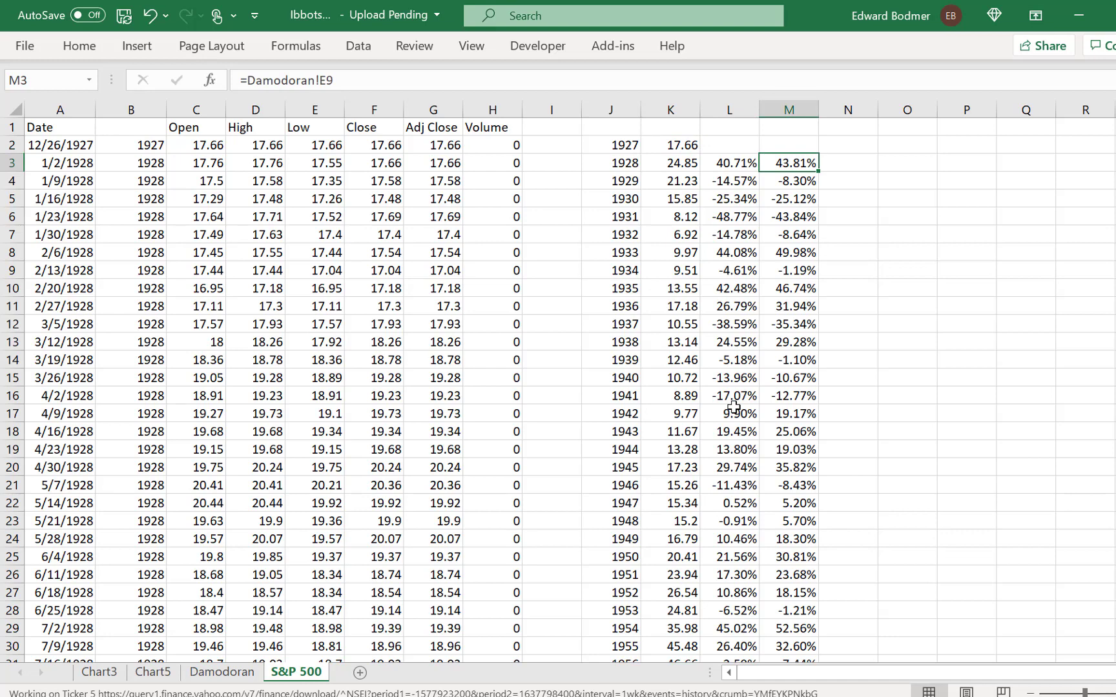
key("Left")
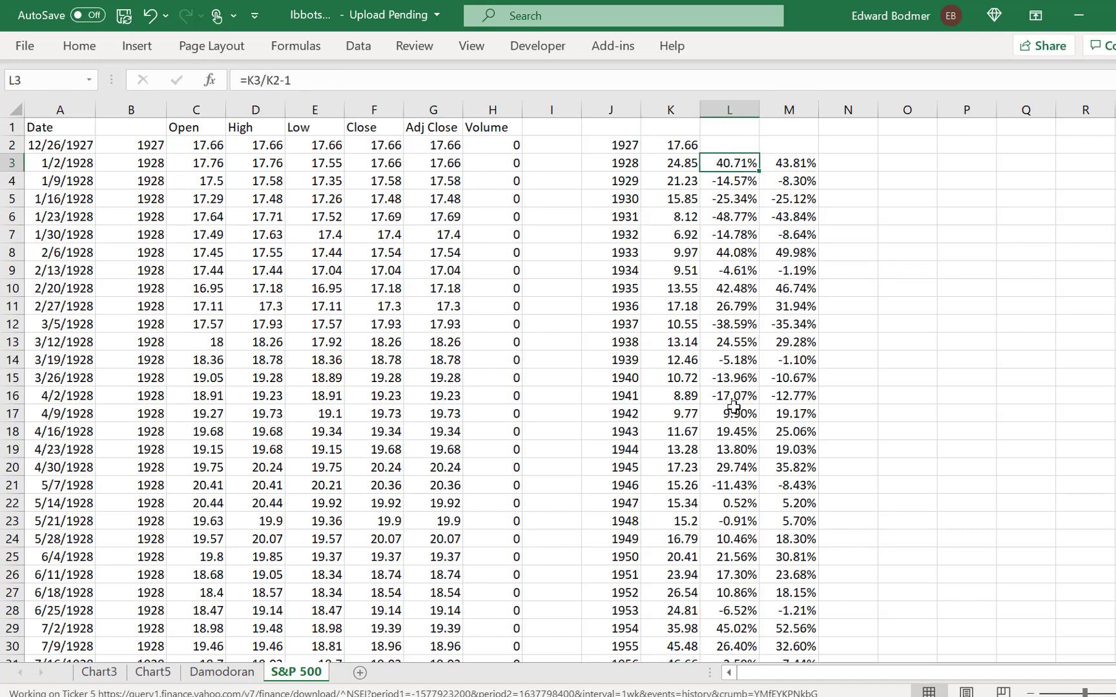
Step: Enter a starting index value of 1 in both N2 and O2 of the S&P 500 sheet
key("Right")
key("Right")
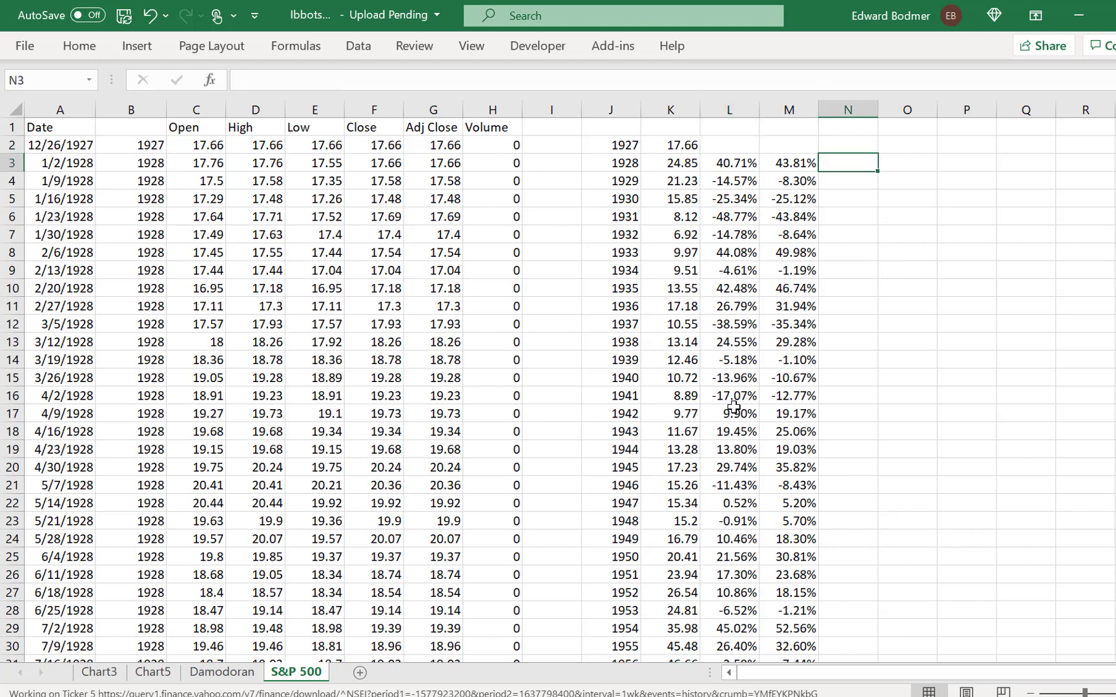
key("Up")
type("1")
key("Tab")
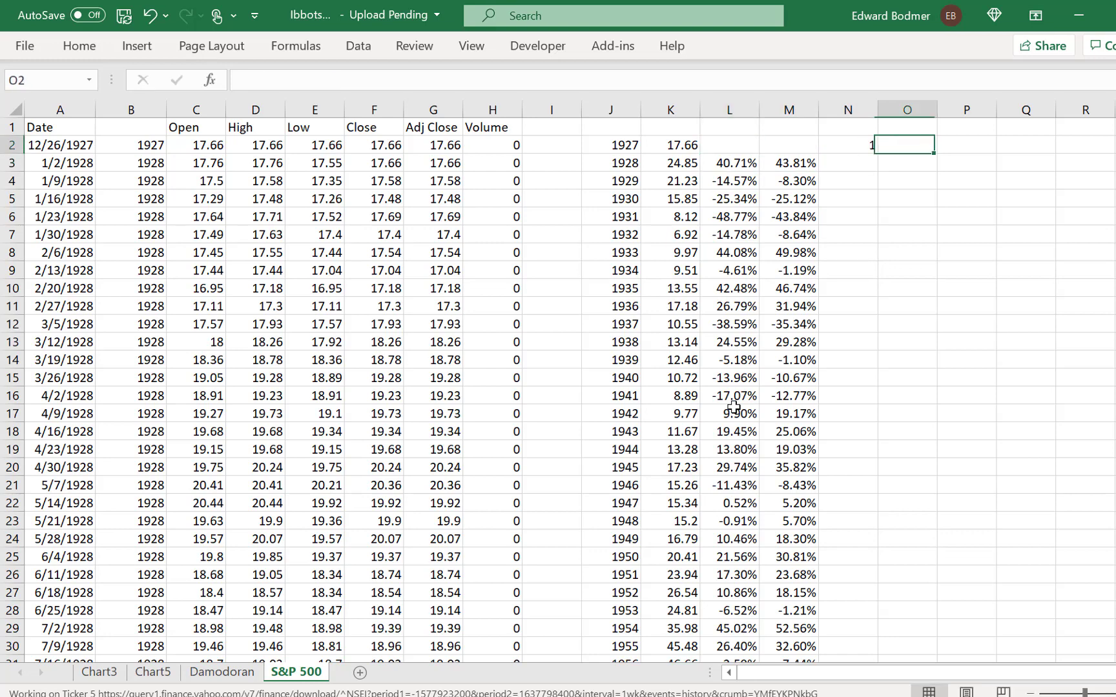
type("1")
key("Return")
Step: In N3, compound the computed yearly return with the formula =N2*(1+L3)
type("=")
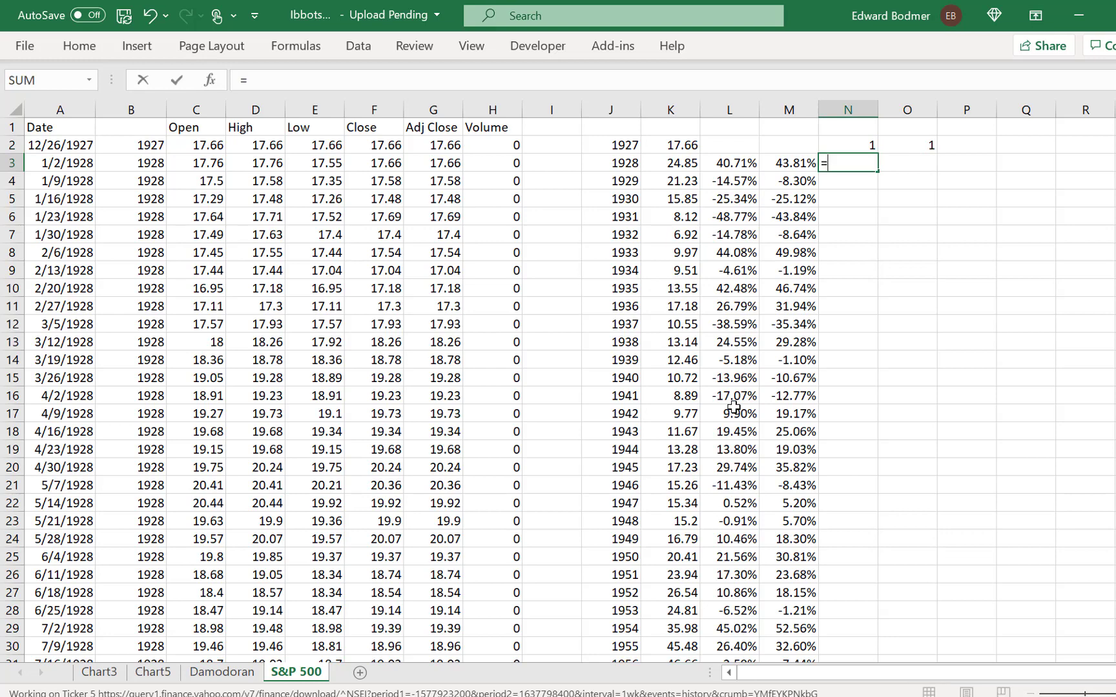
key("Up")
type("*")
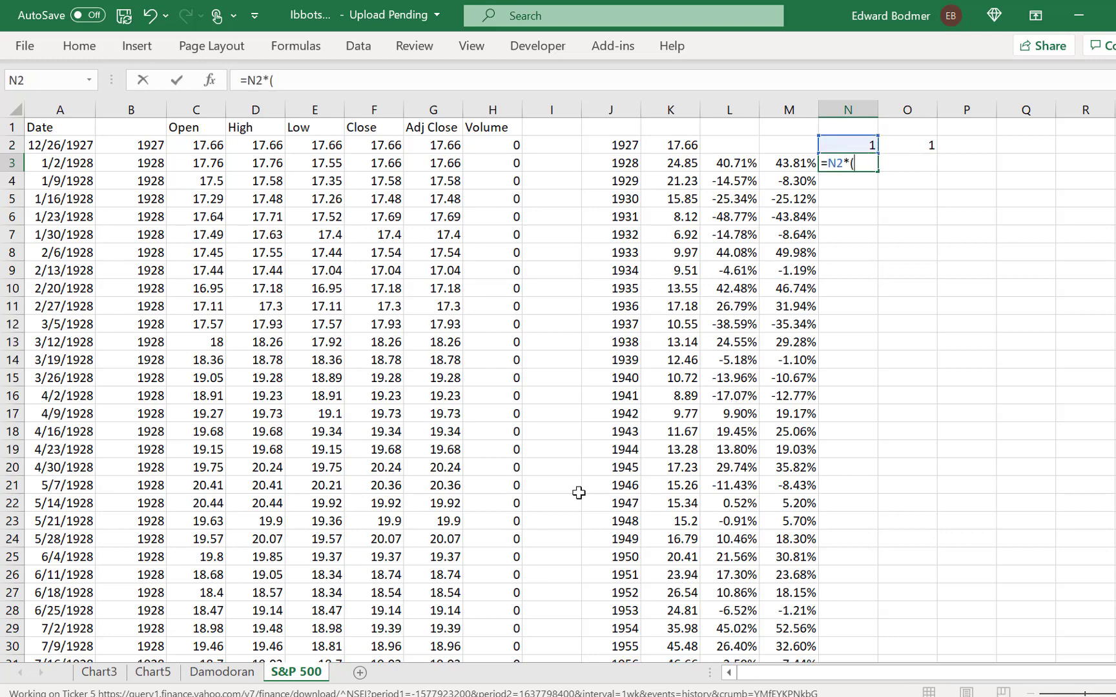
type("(1+")
key("Left")
key("Left")
key("Return")
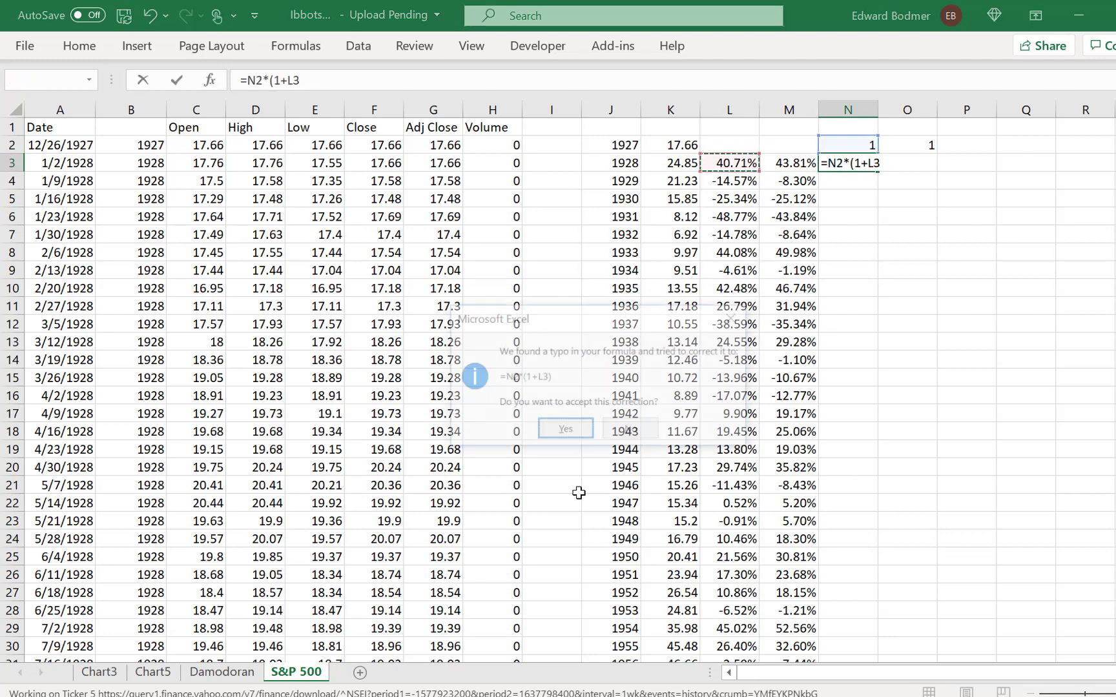
key("Return")
Step: In O3, compound the Damodoran yearly return with the formula =O2*(1+M3)
key("Up")
key("Right")
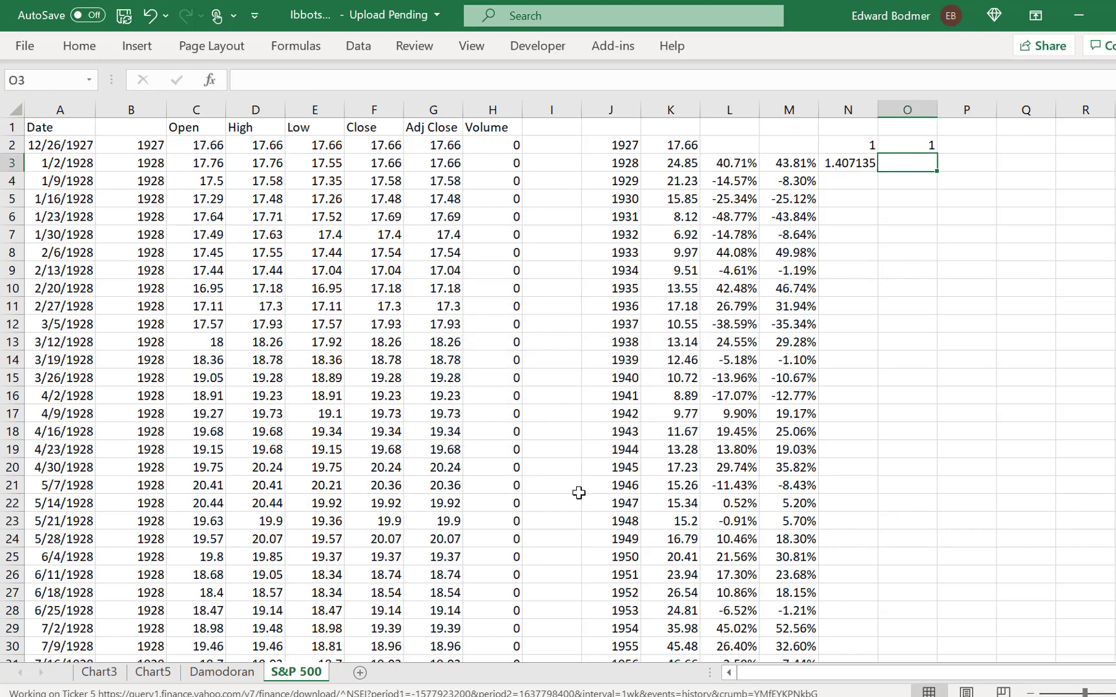
type("=")
key("Up")
type("*")
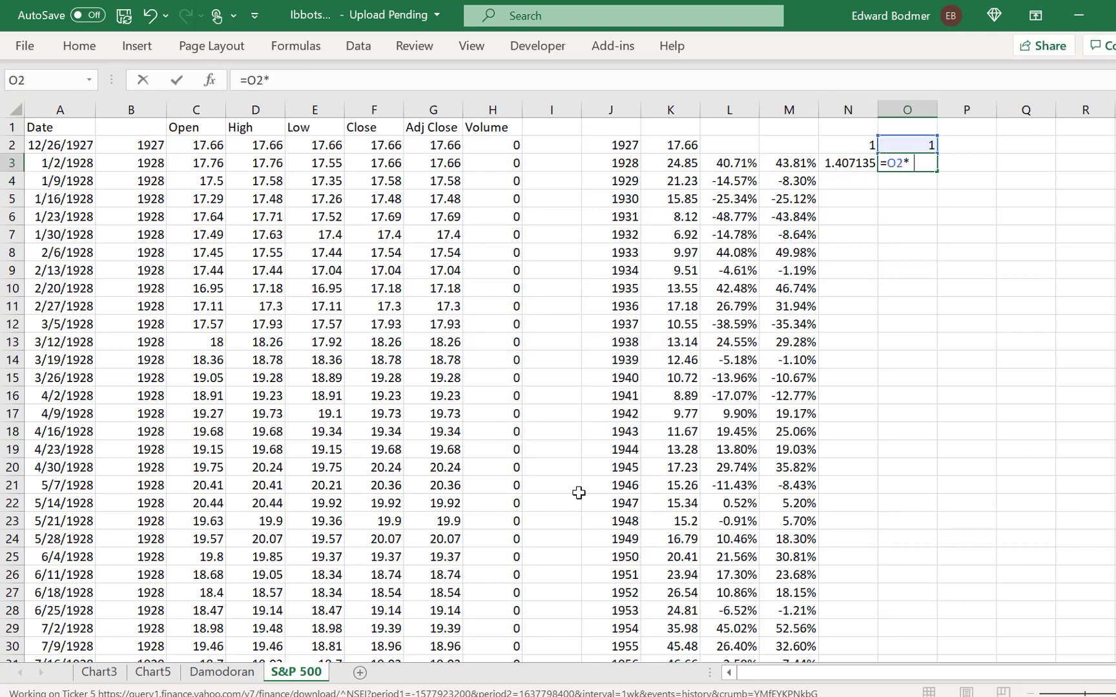
type("(1+")
key("Left")
key("Left")
key("Return")
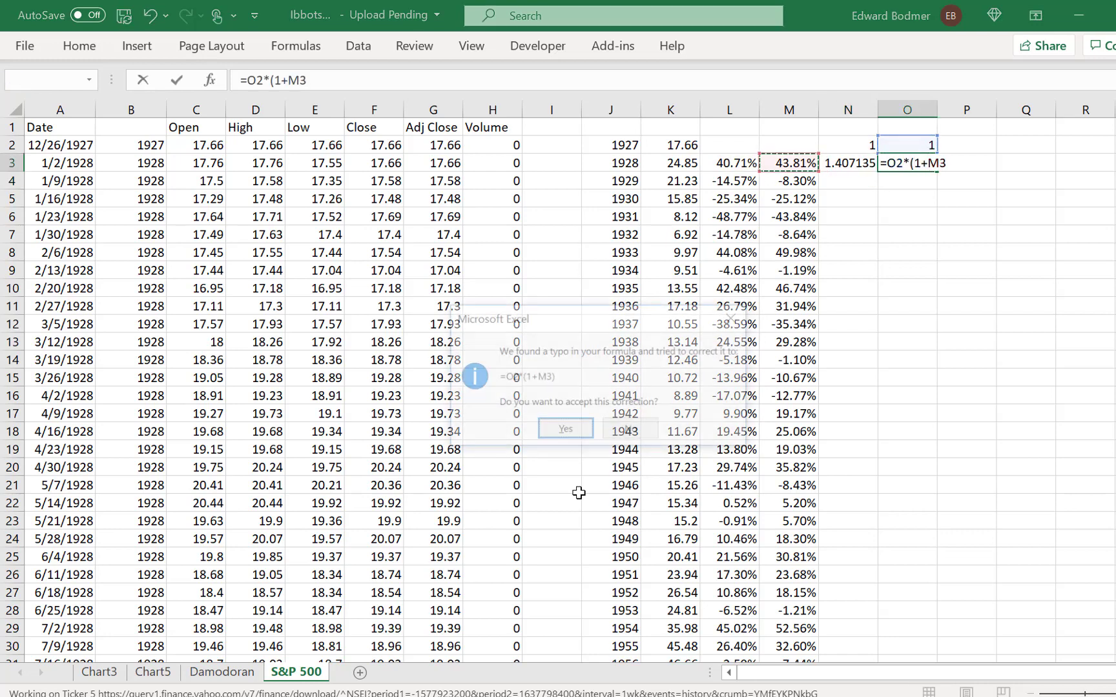
key("Tab")
key("Return")
key("Return")
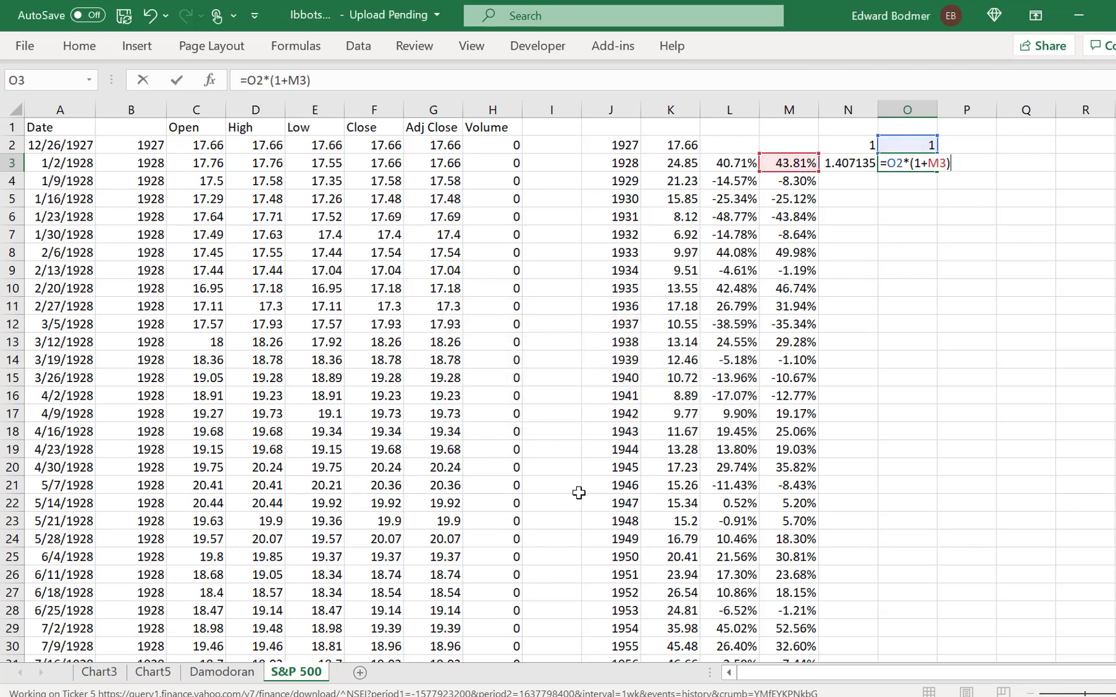
key("Return")
Step: Format N3:O3 as numbers with two decimals and fill both index formulas down to the last year
key("Up")
key("Left")
key("shift+Right")
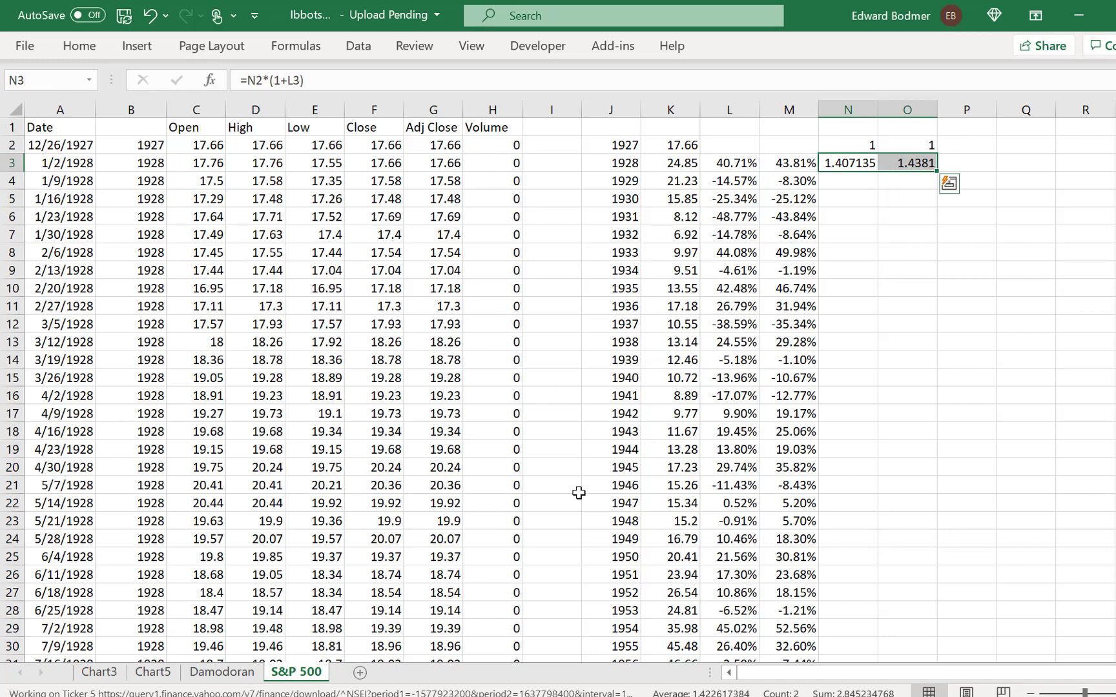
key("ctrl+shift+1")
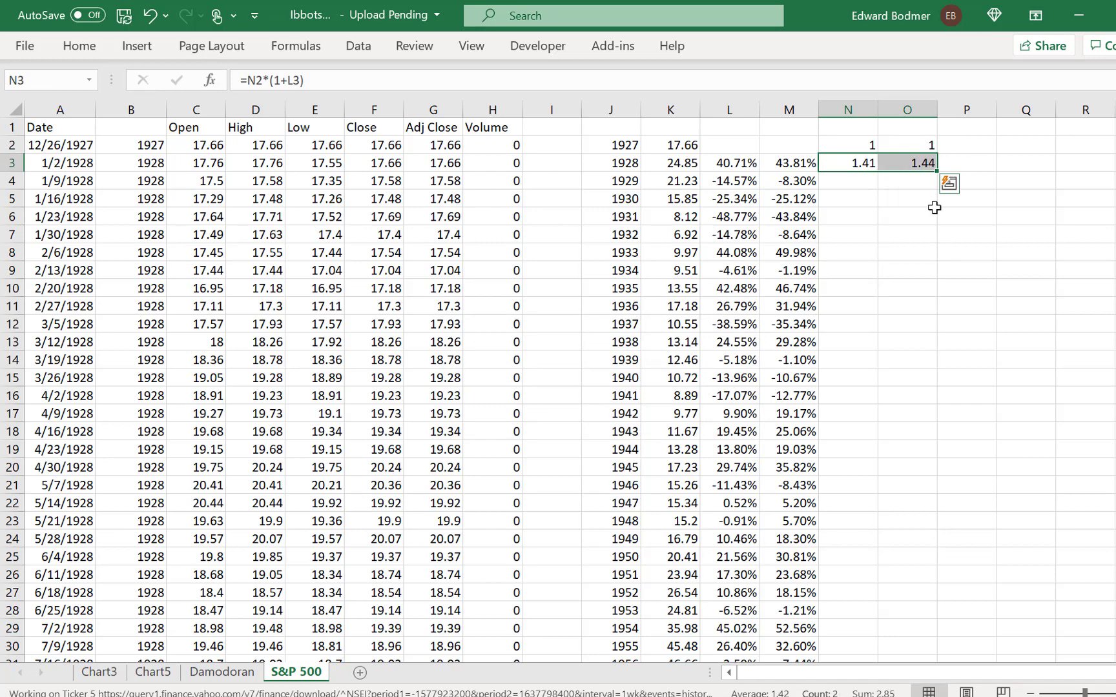
double_click(936, 175)
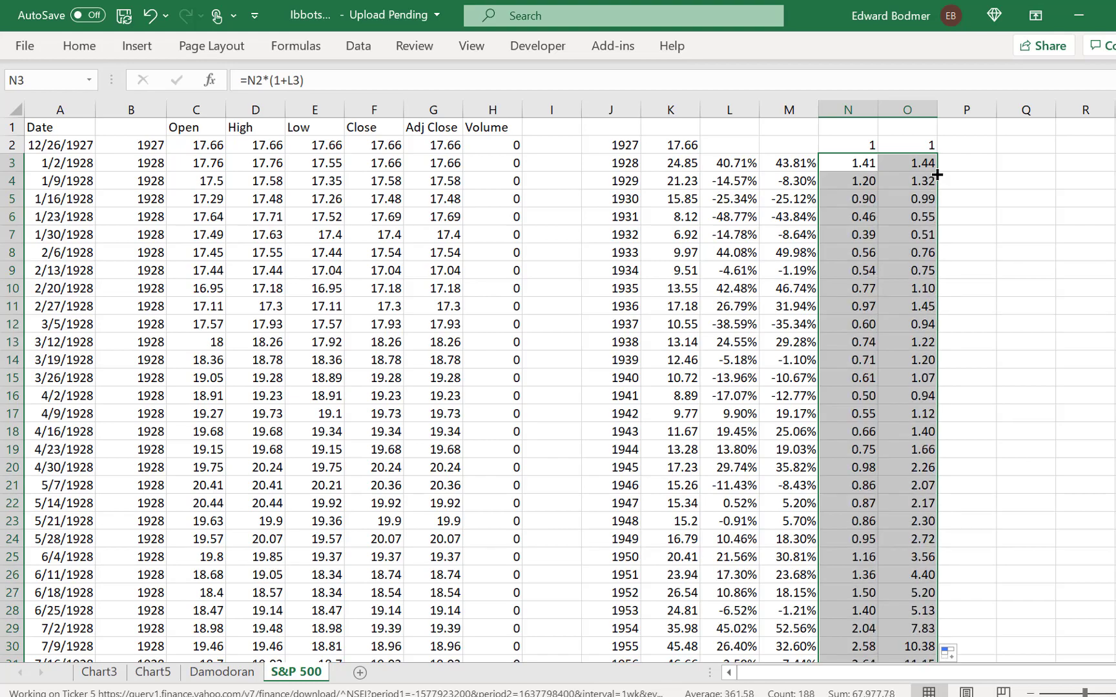
Step: Look down the compounded index values in columns N and O through the late 1960s, and return to row 1
key("Down")
key("Down")
key("Down")
key("Down")
key("Down")
key("Down")
key("Down")
key("Down")
key("Down")
key("Down")
key("Down")
key("Down")
key("Down")
key("Down")
key("Down")
key("Down")
key("Down")
key("Down")
key("Down")
key("Down")
key("Down")
key("Down")
key("Down")
key("Down")
key("Down")
key("Down")
key("Down")
key("Down")
key("Down")
key("Down")
key("Down")
key("Down")
key("Down")
key("Down")
key("Down")
key("Down")
key("Down")
key("Down")
key("Down")
key("Down")
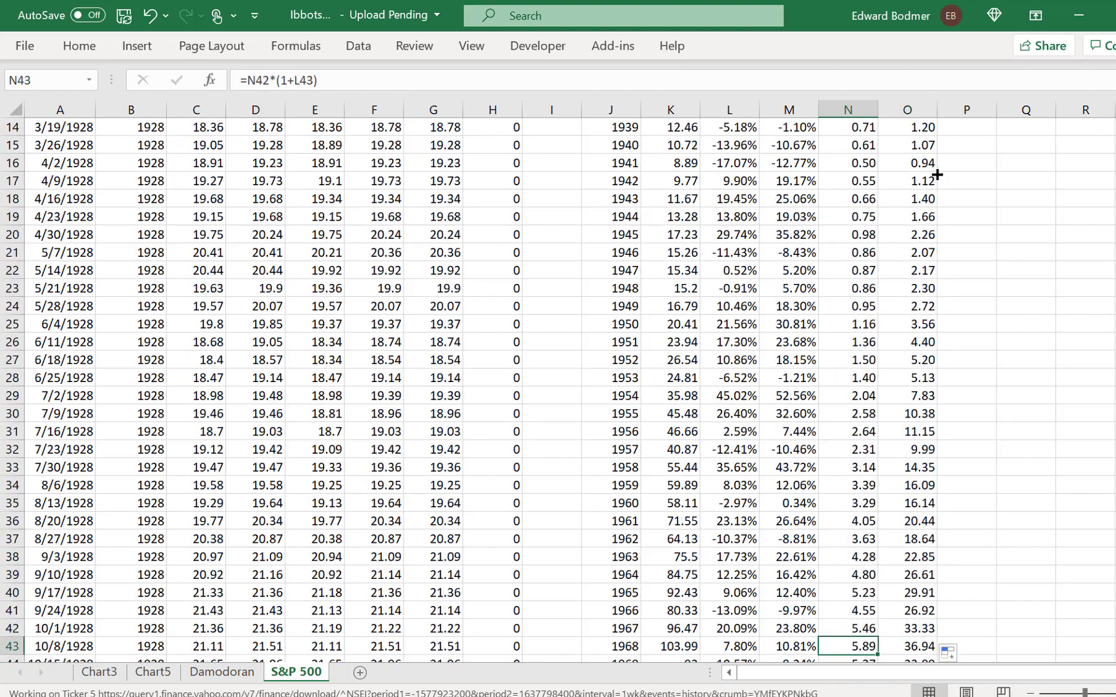
key("ctrl+Up")
key("ctrl+Up")
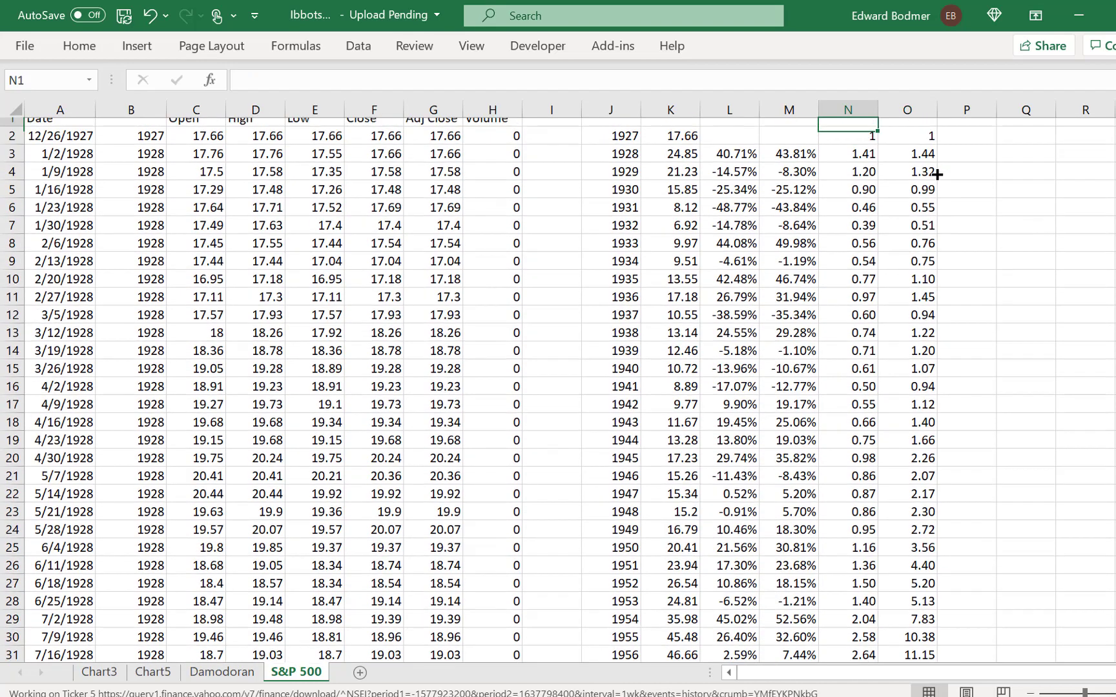
Step: Check the cell references of the compounding formulas in N3 and N4
key("Down")
key("Down")
key("Down")
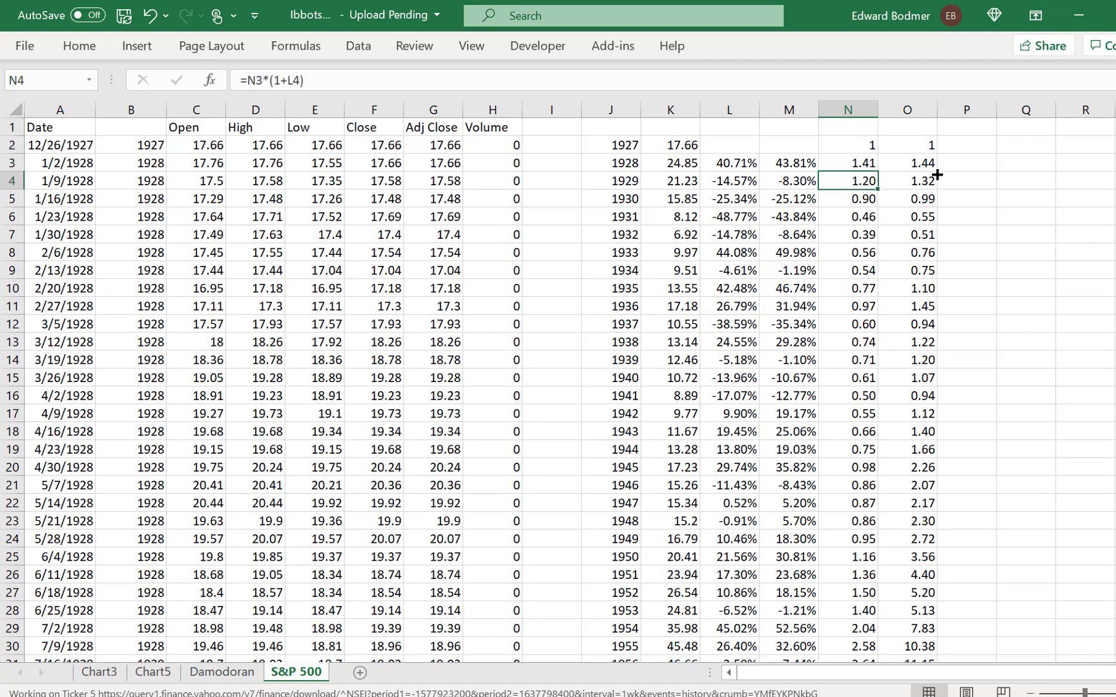
key("Up")
key("F2")
key("Return")
key("F2")
key("Escape")
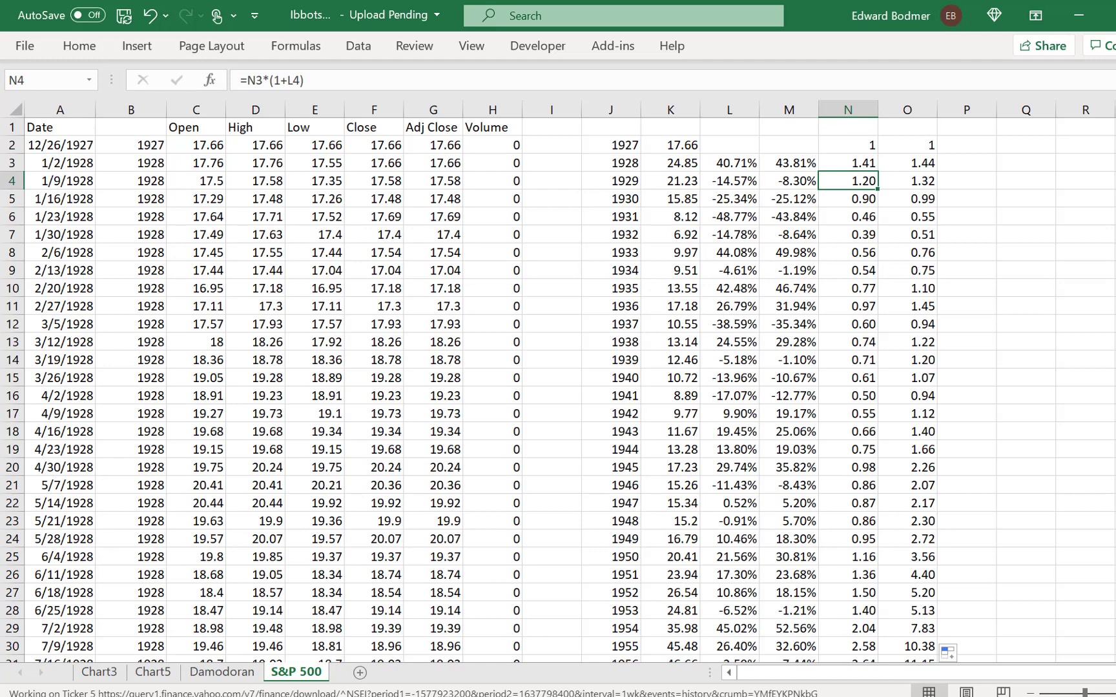
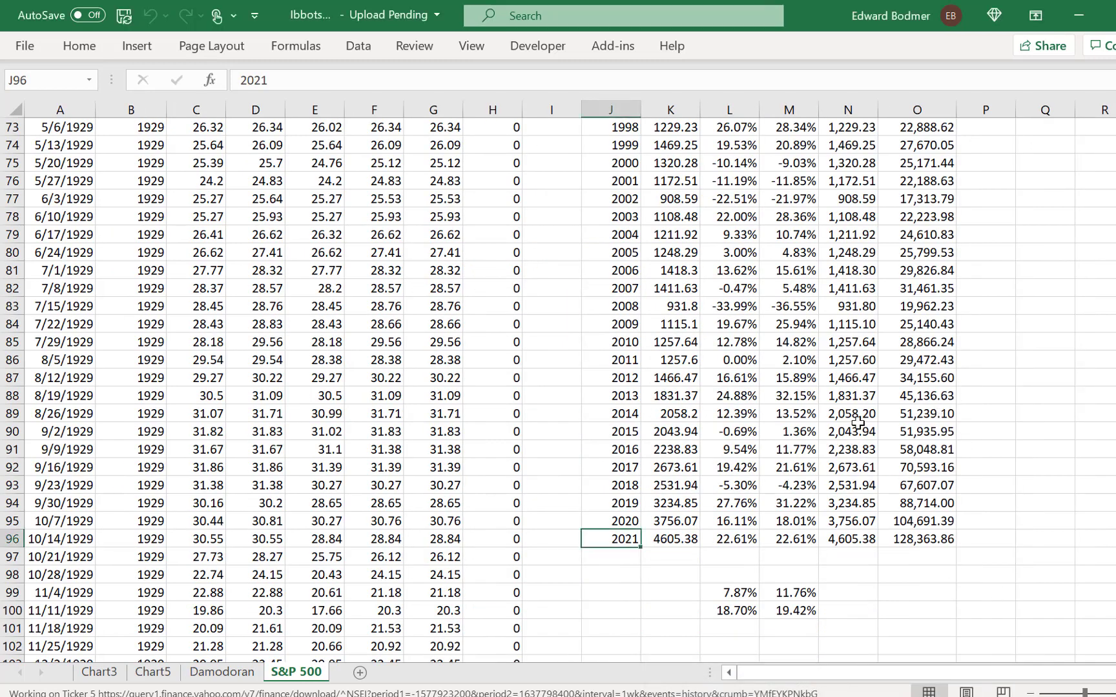
Step: Check the average of the computed yearly returns below column L, and return to the first row
key("Right")
key("Right")
key("Down")
key("Down")
key("Down")
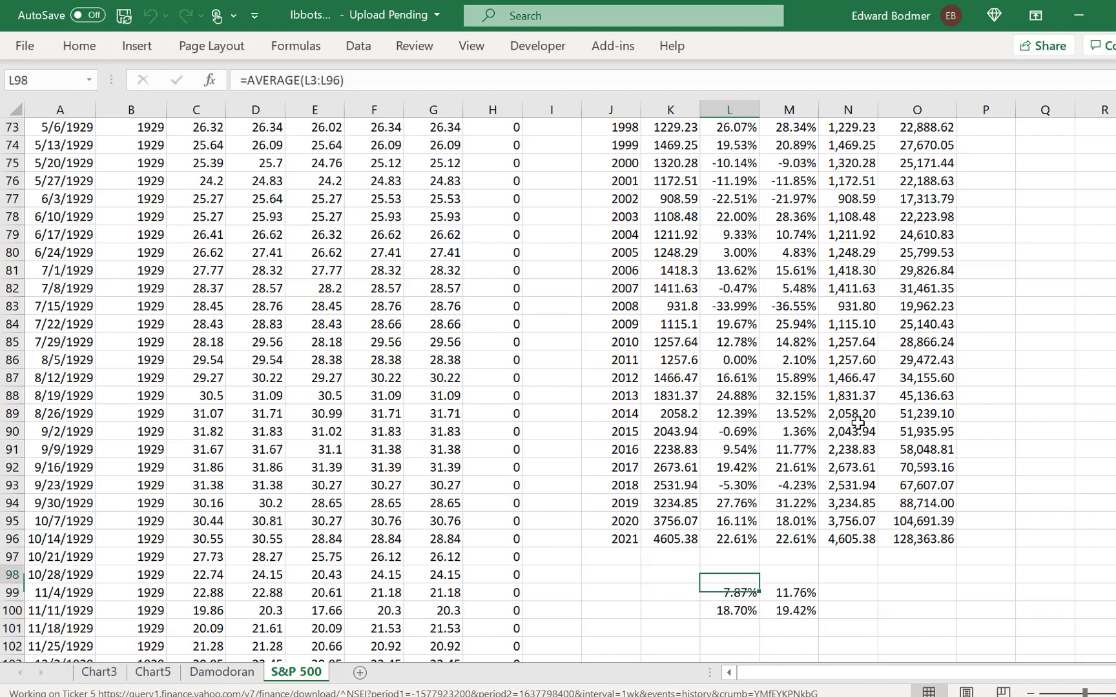
key("Up")
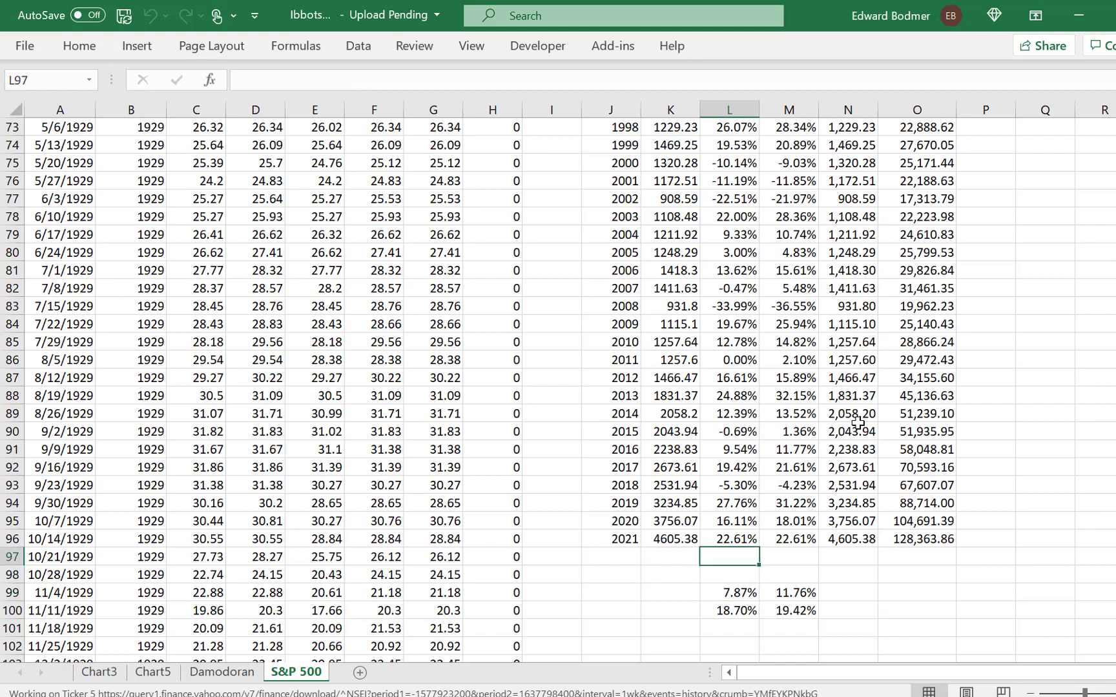
key("Up")
key("ctrl+Up")
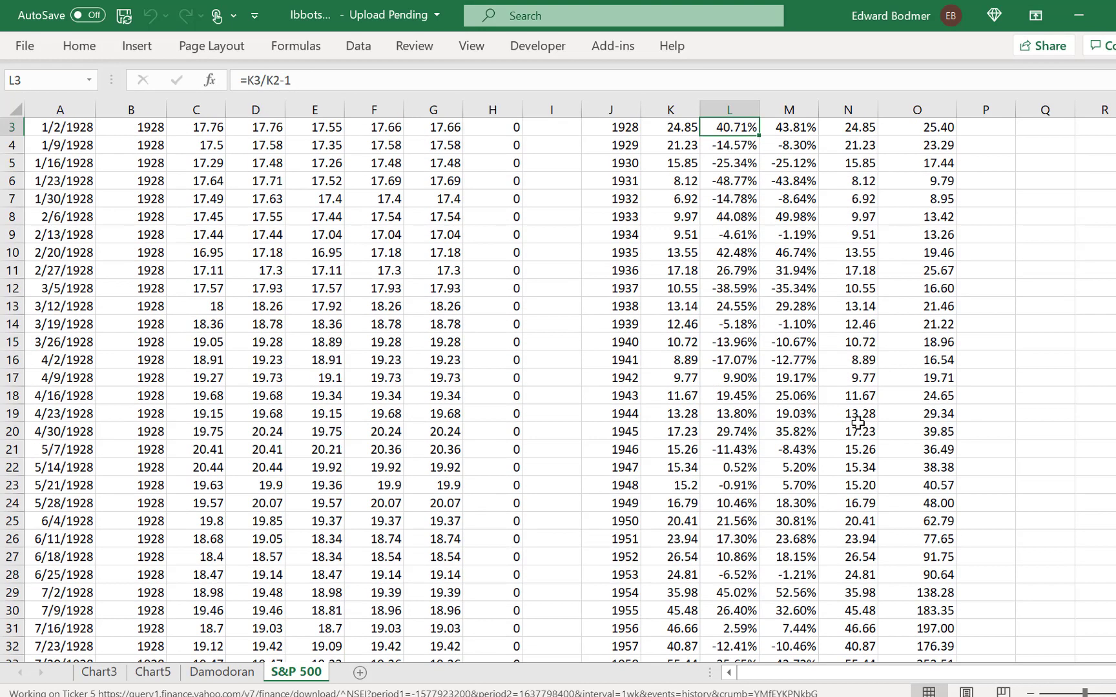
key("Up")
key("Up")
Step: Review the weekly price columns from Open to Volume and the year-end price lookup formula in K2
key("Left")
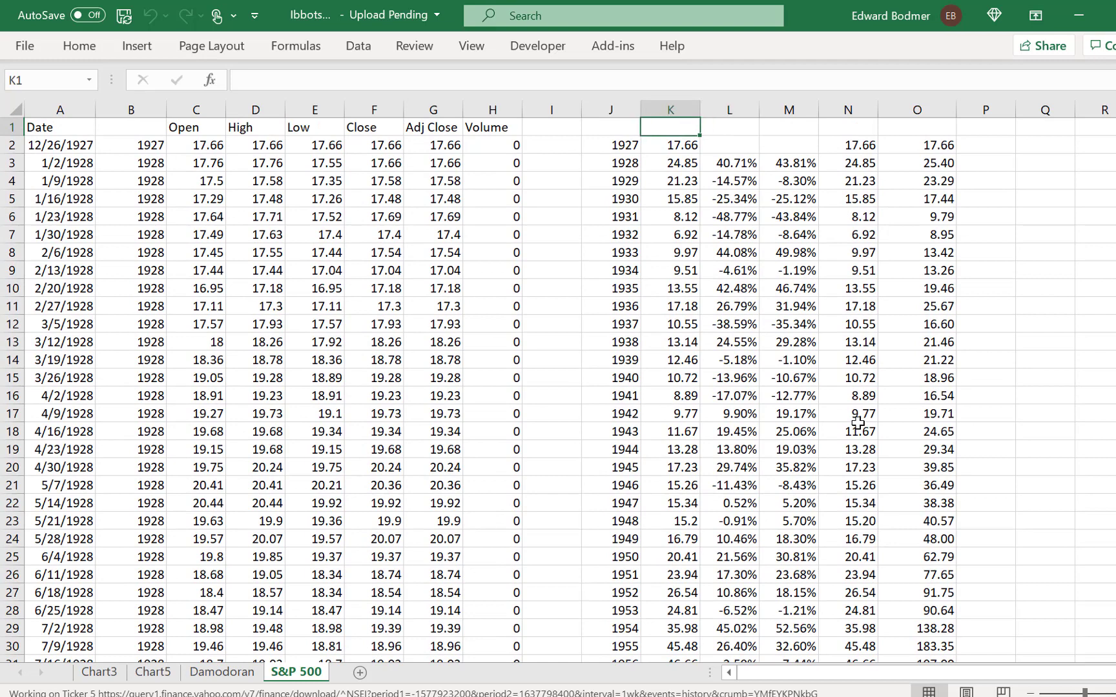
key("Left")
key("Left")
key("Left")
key("Left")
key("Left")
key("Left")
key("Left")
key("Down")
key("Down")
key("Right")
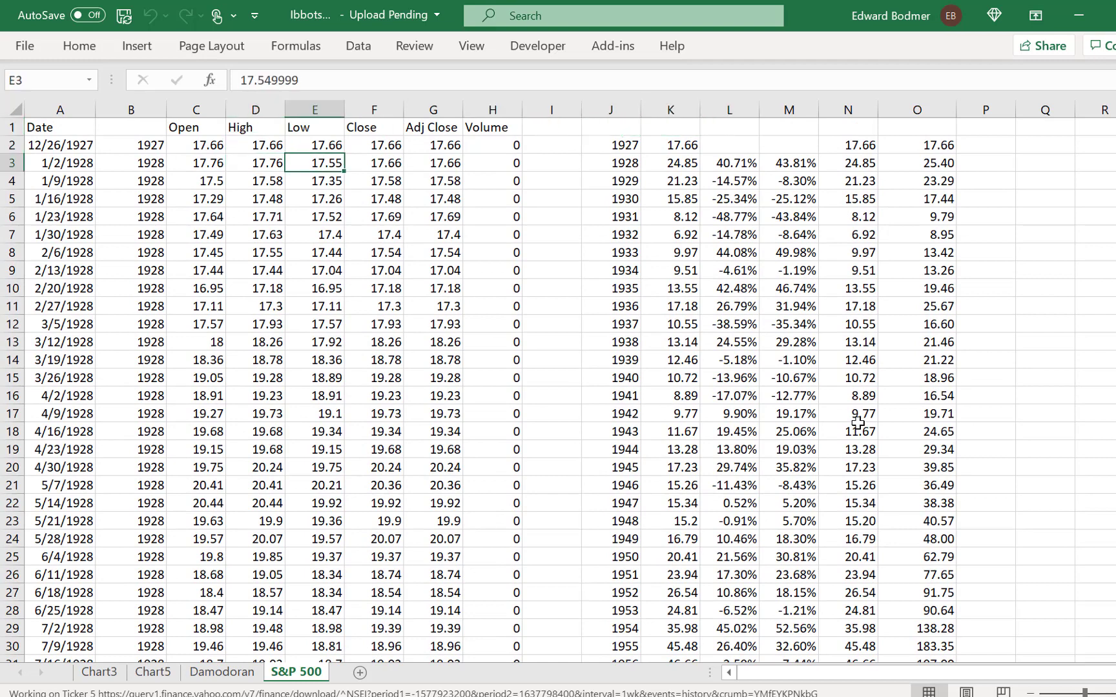
key("Up")
key("Up")
key("Right")
key("Right")
key("Right")
key("Right")
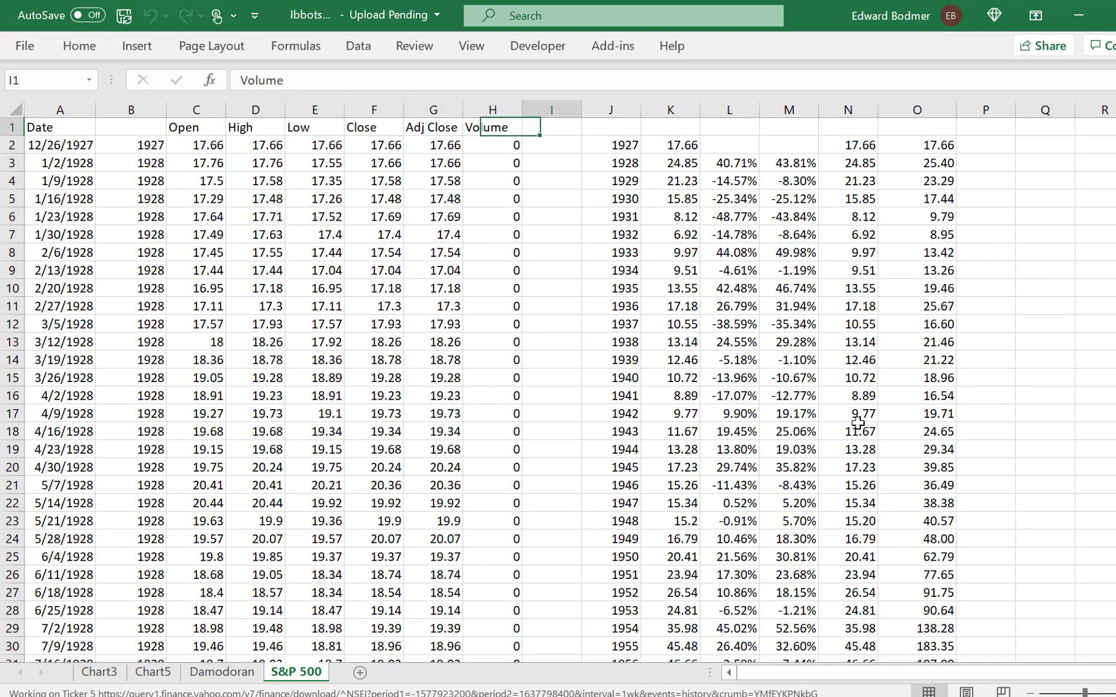
key("Right")
key("Right")
key("Right")
key("Down")
key("Left")
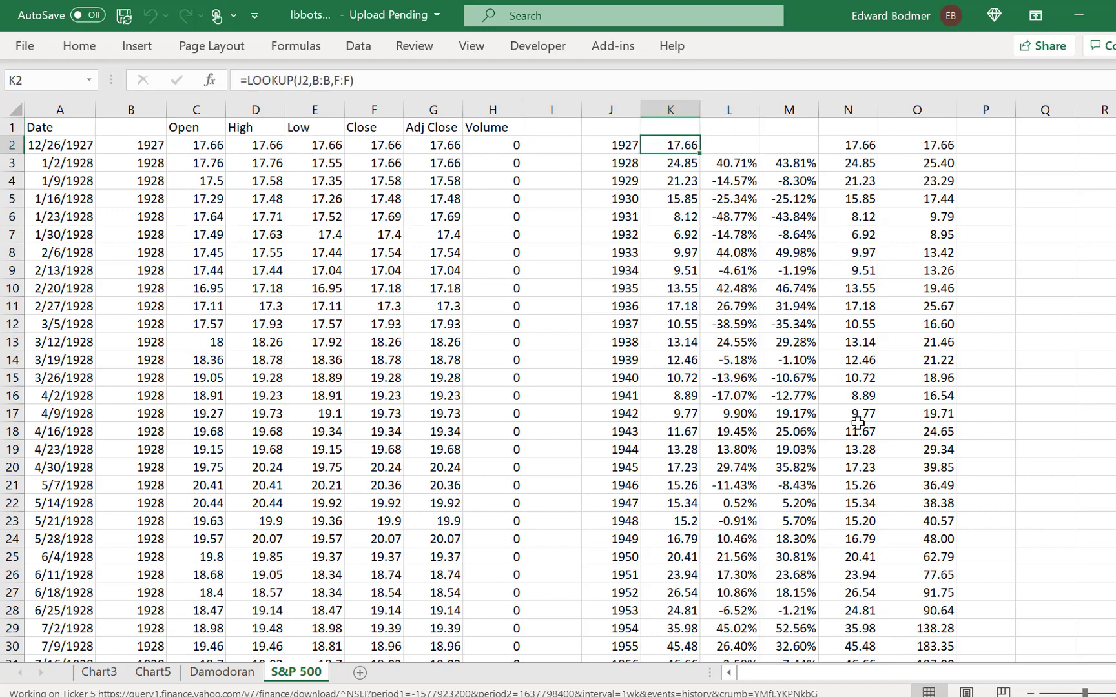
Step: Plot the two yearly return series in L3:M96 as a column chart on a new chart sheet
key("Right")
key("Down")
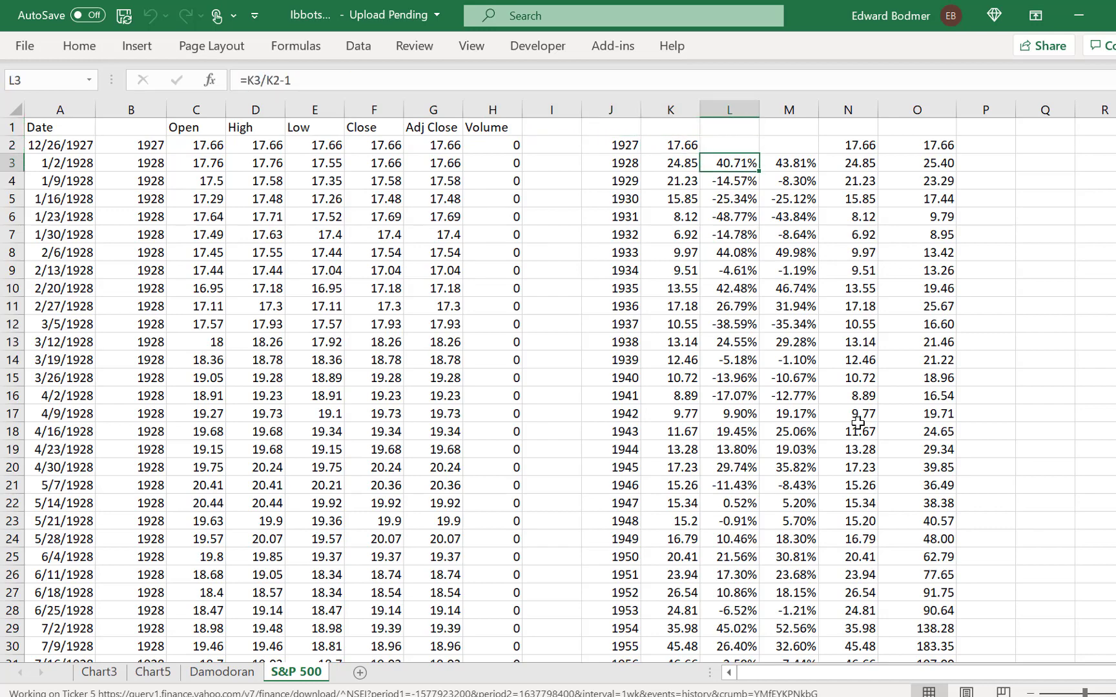
key("shift+Right")
key("ctrl+shift+Down")
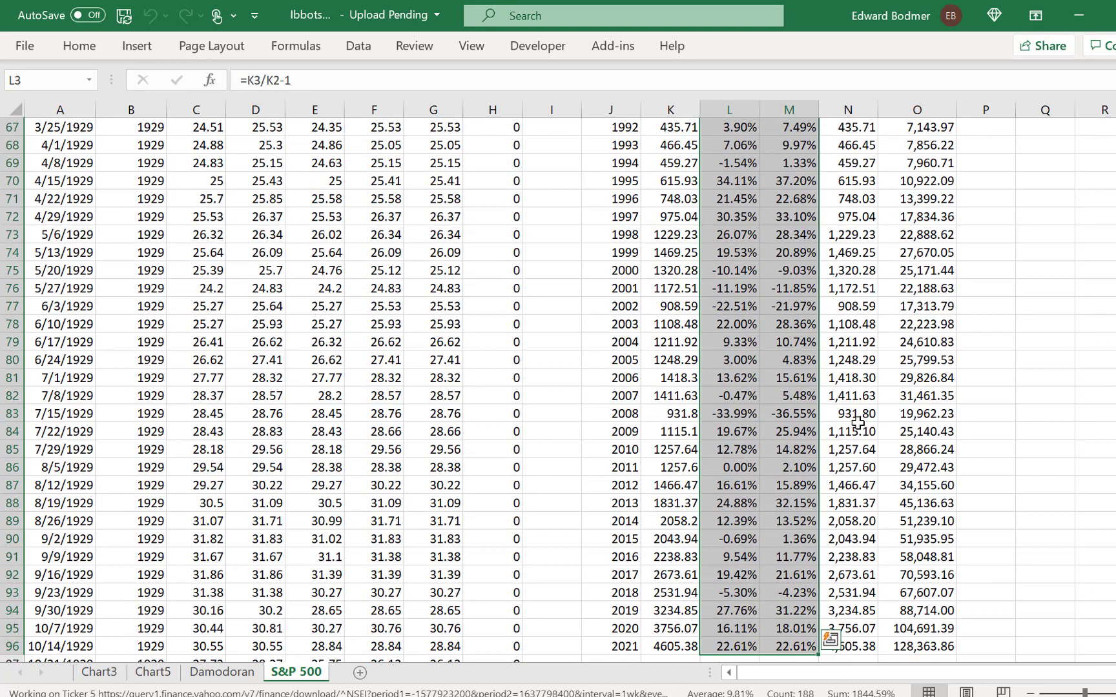
key("F11")
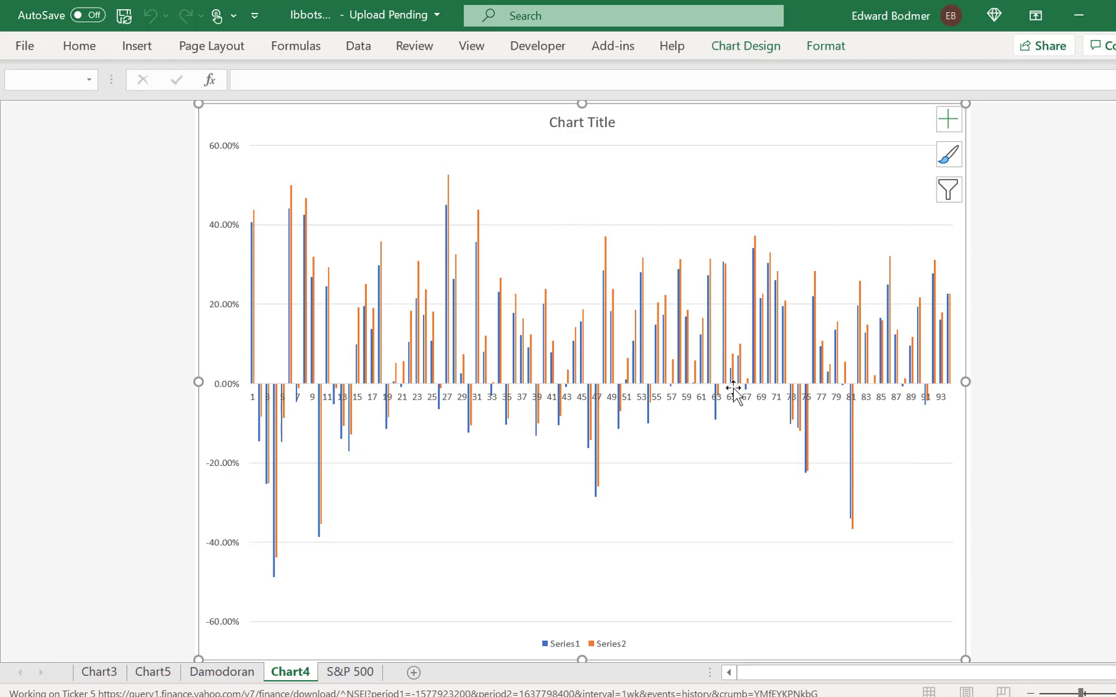
Step: Delete the Chart4 sheet holding the yearly return chart
key("alt+h")
key("d")
key("s")
key("Return")
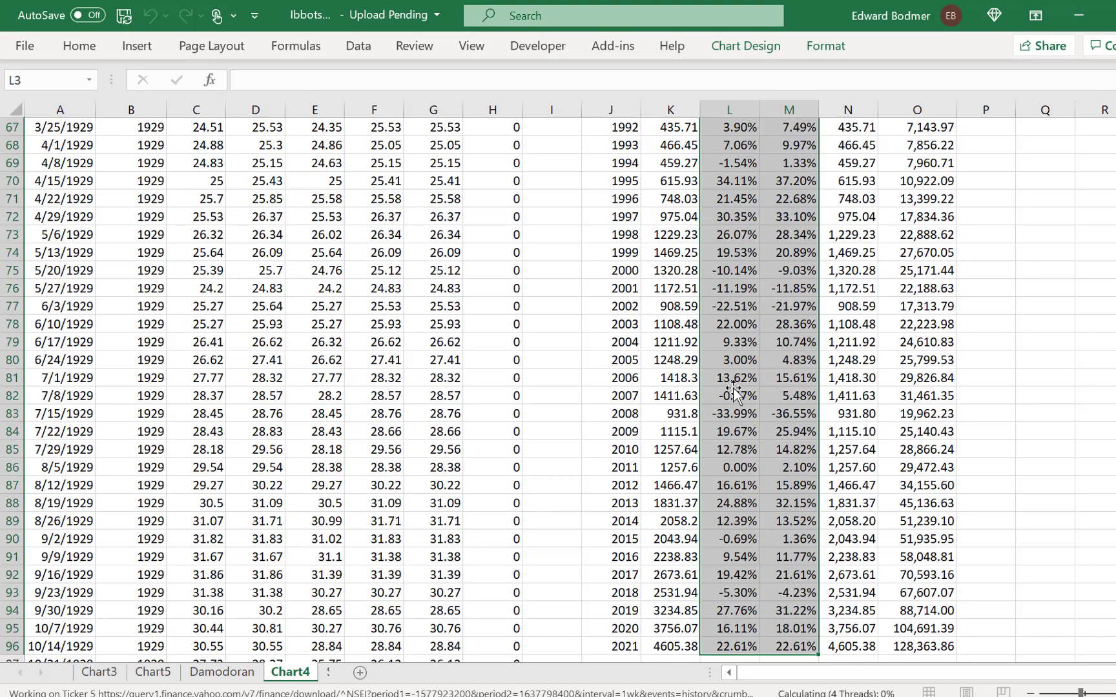
Step: Examine the summary percentages in rows 99 and 100 below the two yearly return columns
key("Down")
key("Down")
key("Down")
key("Down")
key("Up")
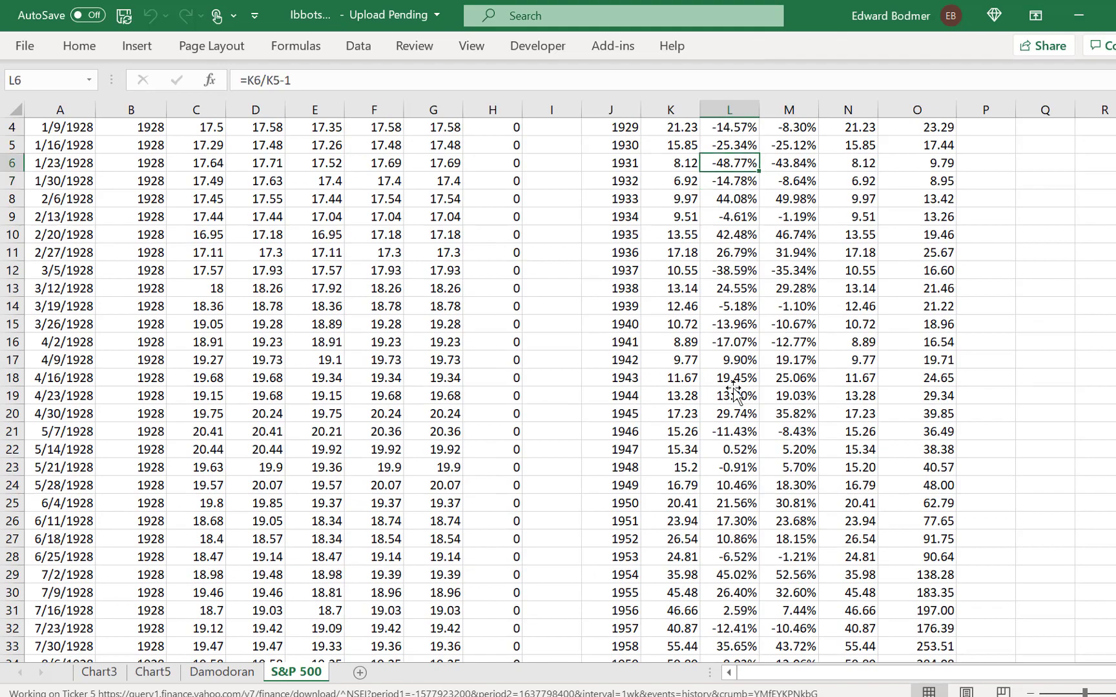
key("ctrl+Down")
key("Down")
key("Down")
key("Down")
key("Down")
key("Down")
key("Down")
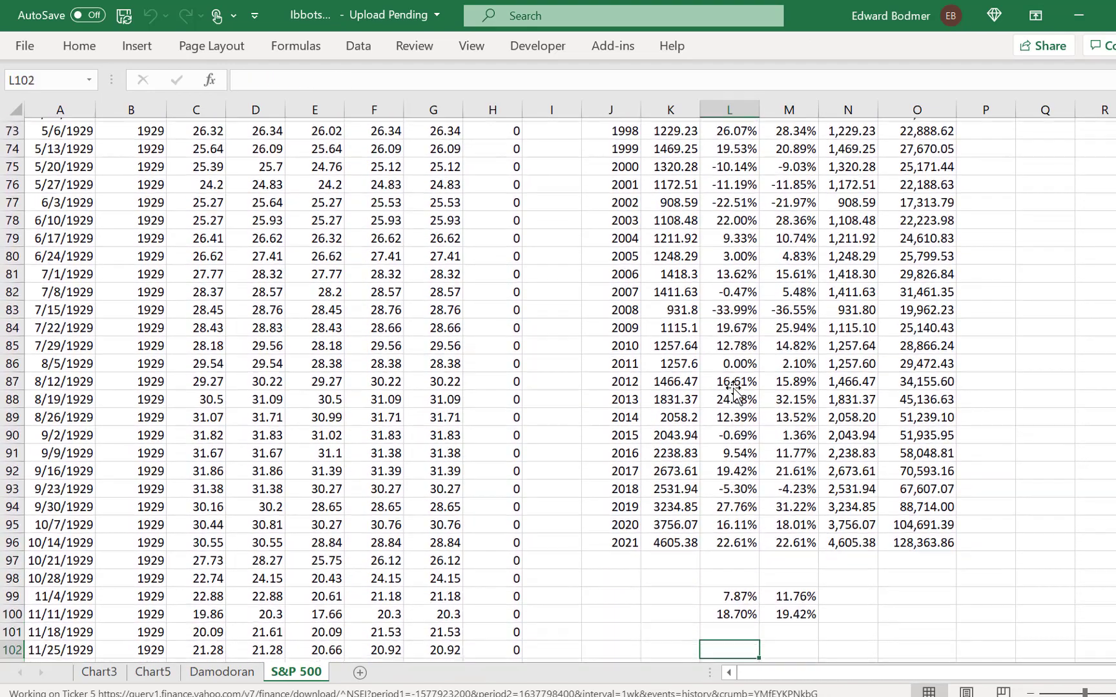
Step: Inspect the AVERAGE formula in L99 below the first yearly return column
key("Up")
key("Up")
key("Up")
key("Up")
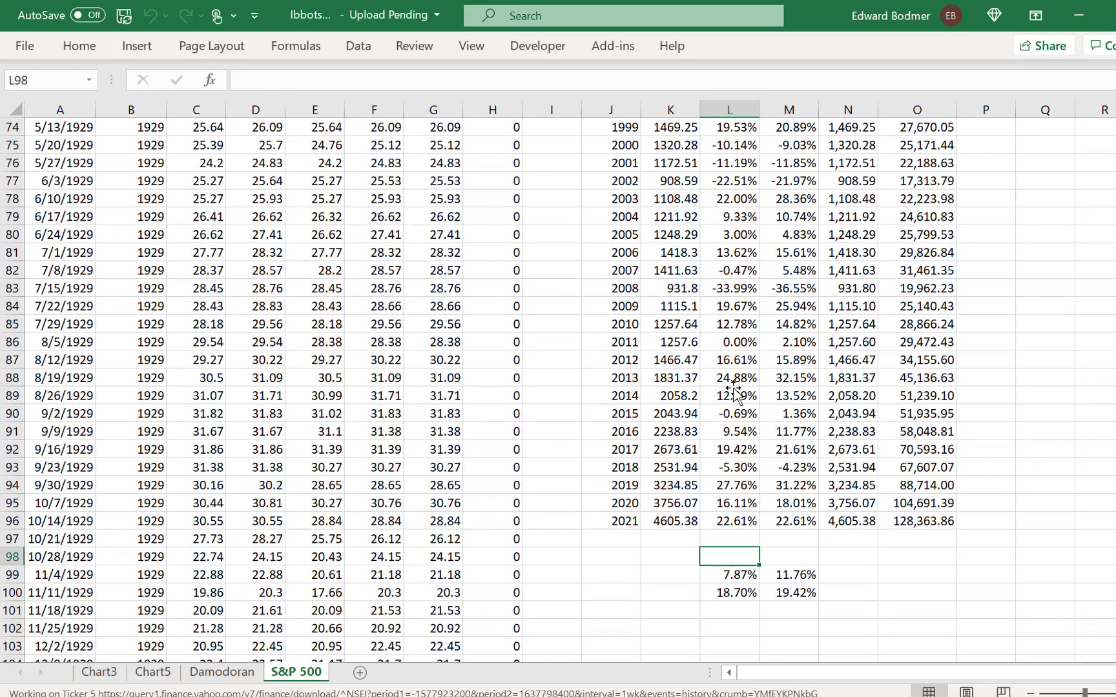
key("Down")
key("Up")
key("Right")
key("Right")
key("Down")
key("Up")
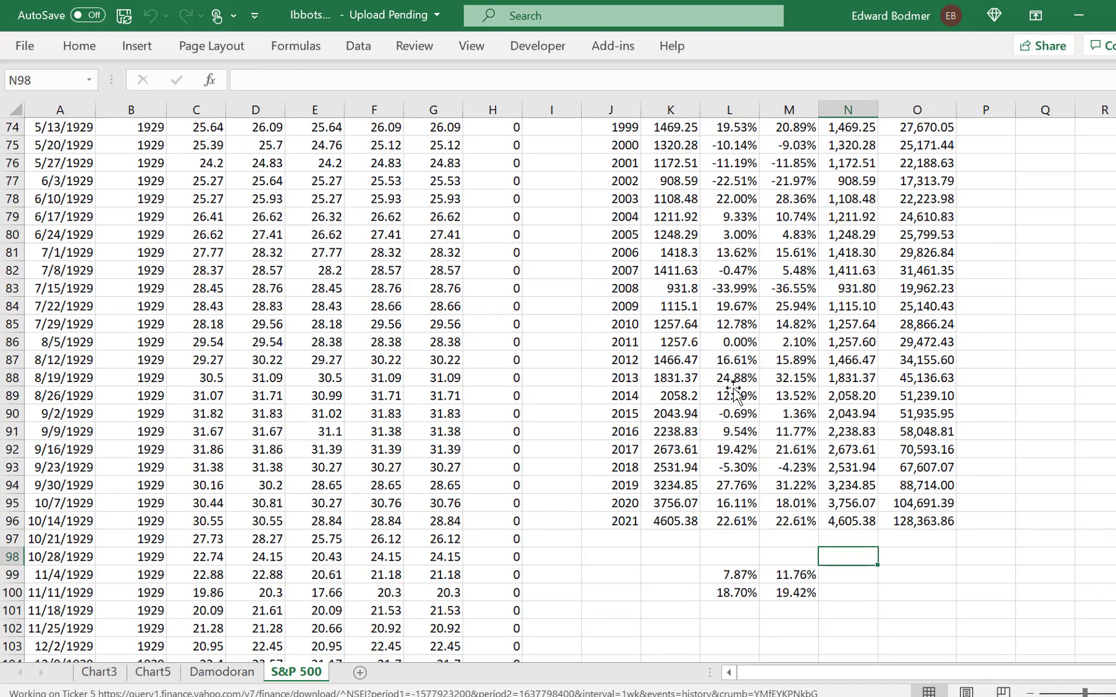
key("Down")
key("Left")
key("Left")
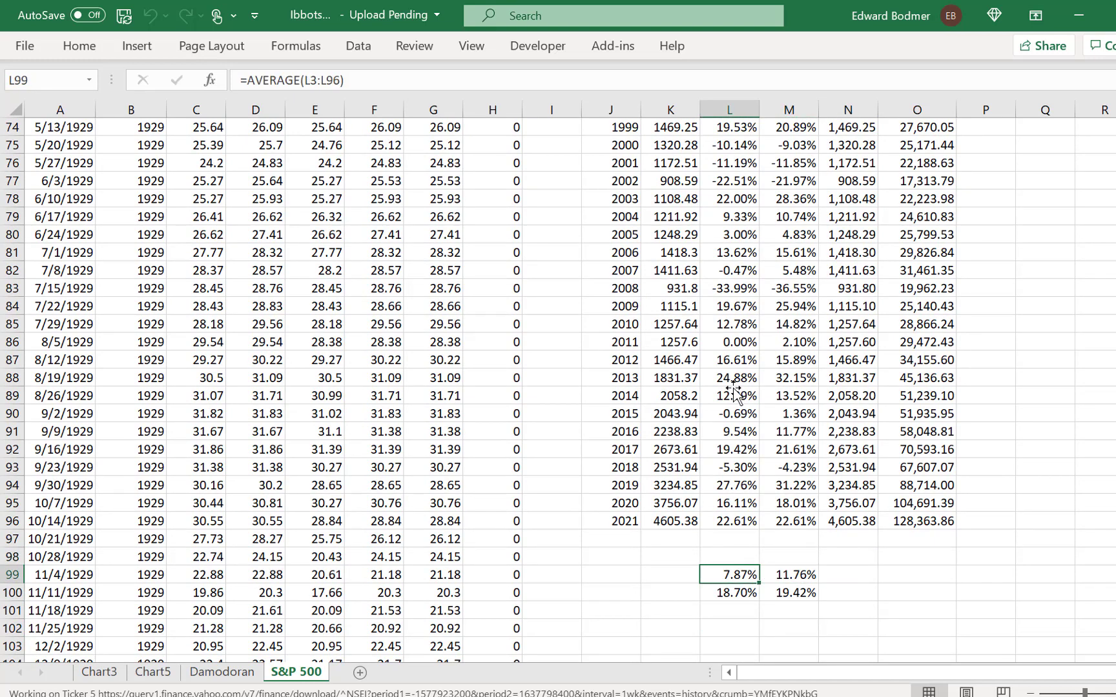
key("F2")
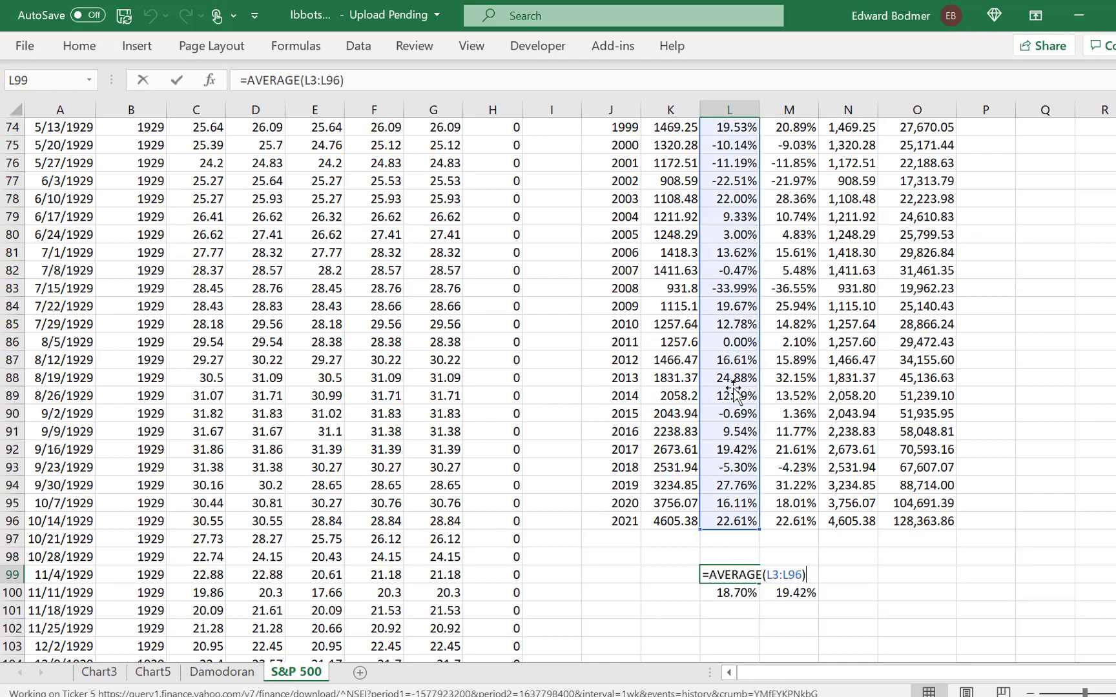
key("Escape")
Step: Label the two yearly return columns with the headings Yahoo in L1 and Ibbotson in M1
key("Up")
key("Up")
key("Up")
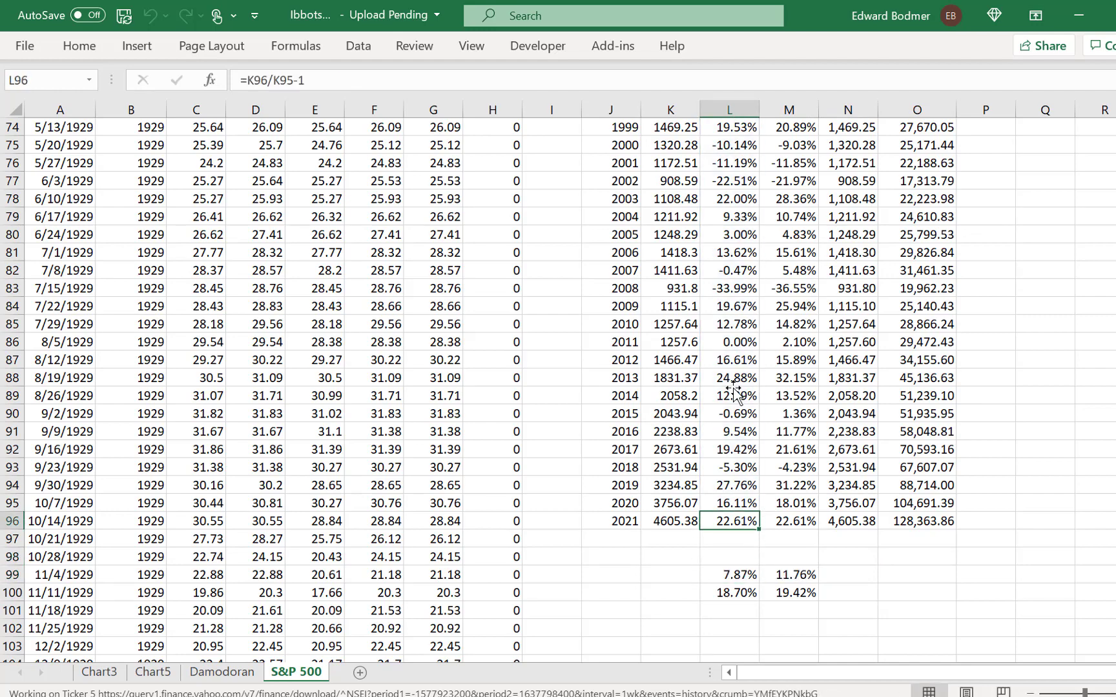
key("ctrl+Up")
key("Up")
key("Up")
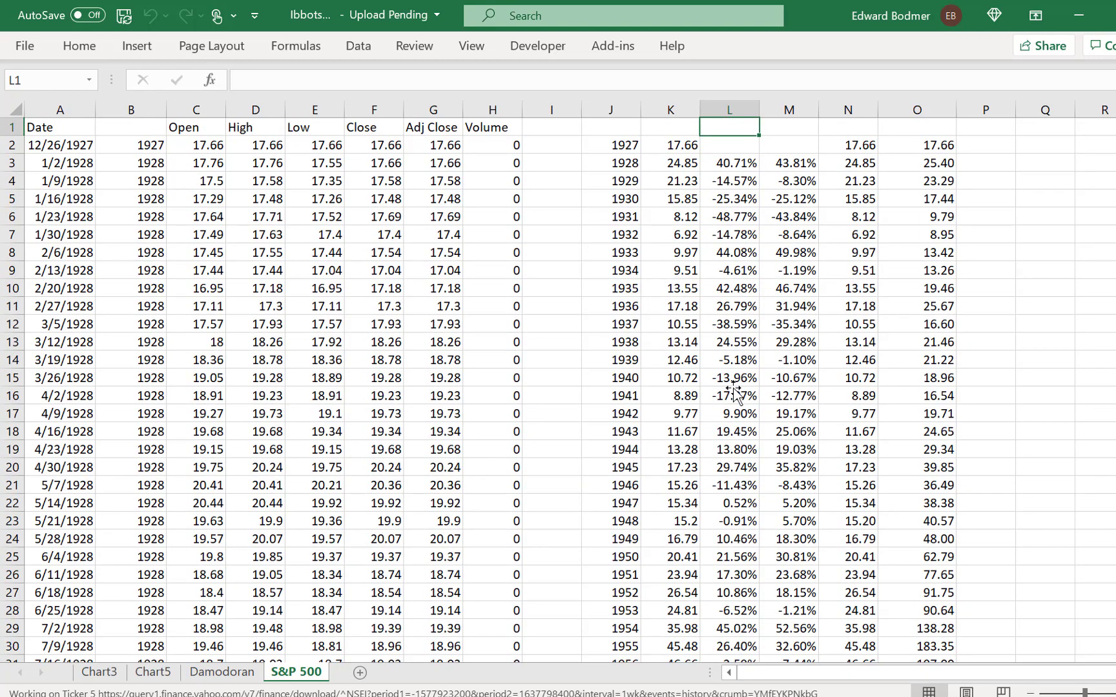
type("Yahoo")
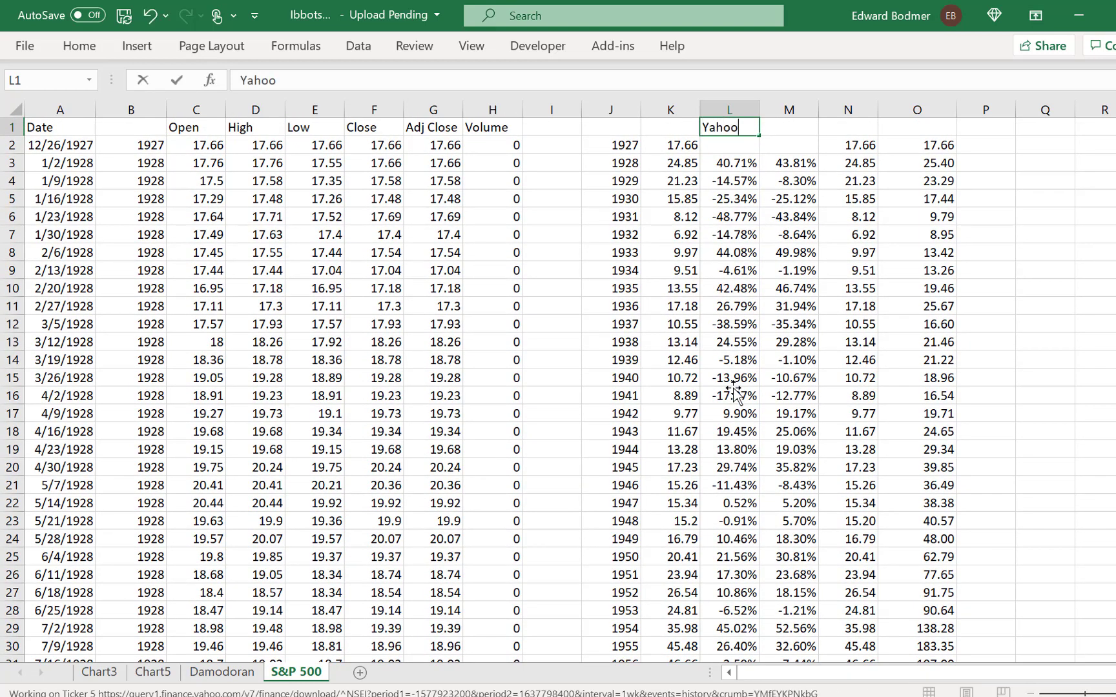
key("Tab")
type("I")
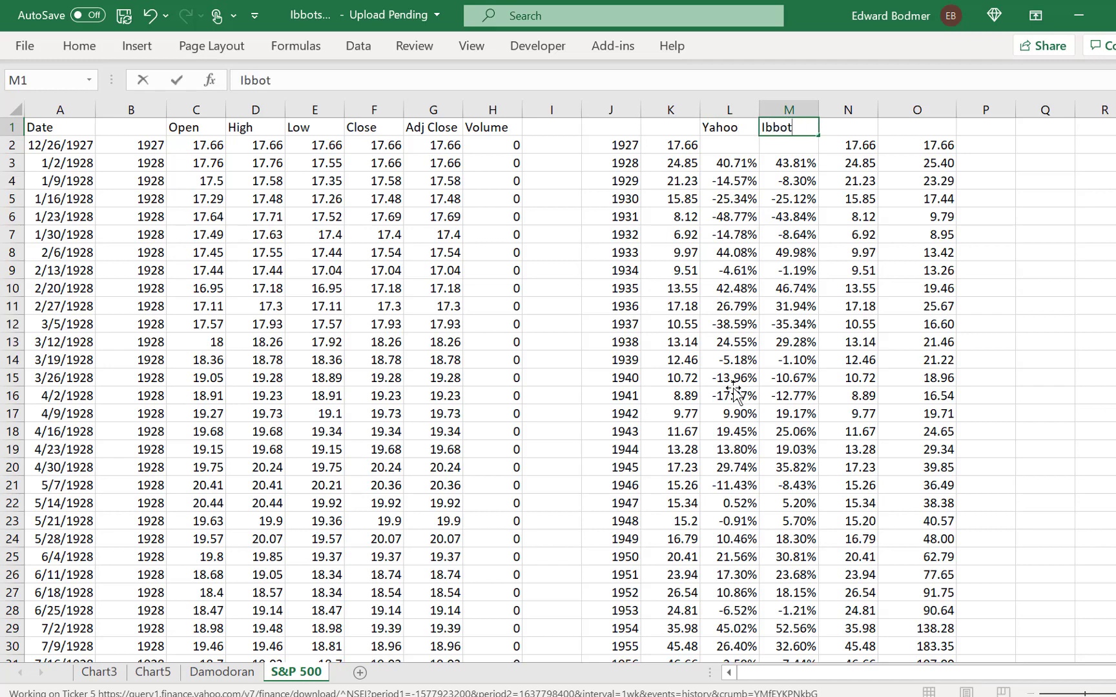
key("Return")
key("Return")
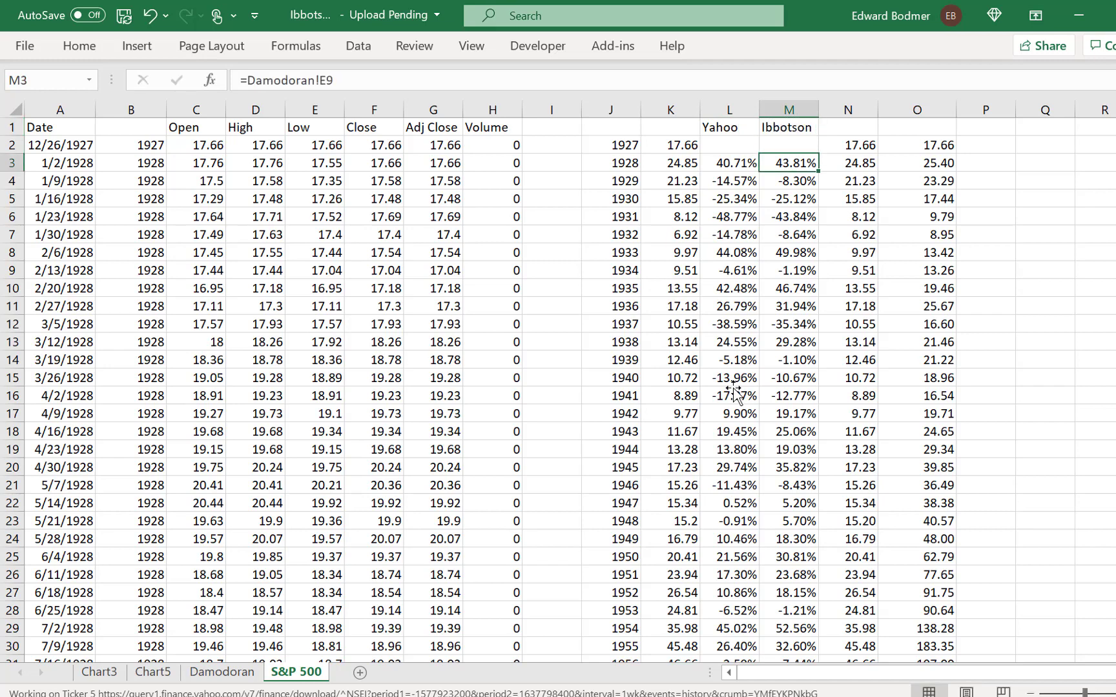
Step: Check the compounding formulas in O3 and N3 that grow the index by each yearly return
key("Up")
key("Right")
key("Right")
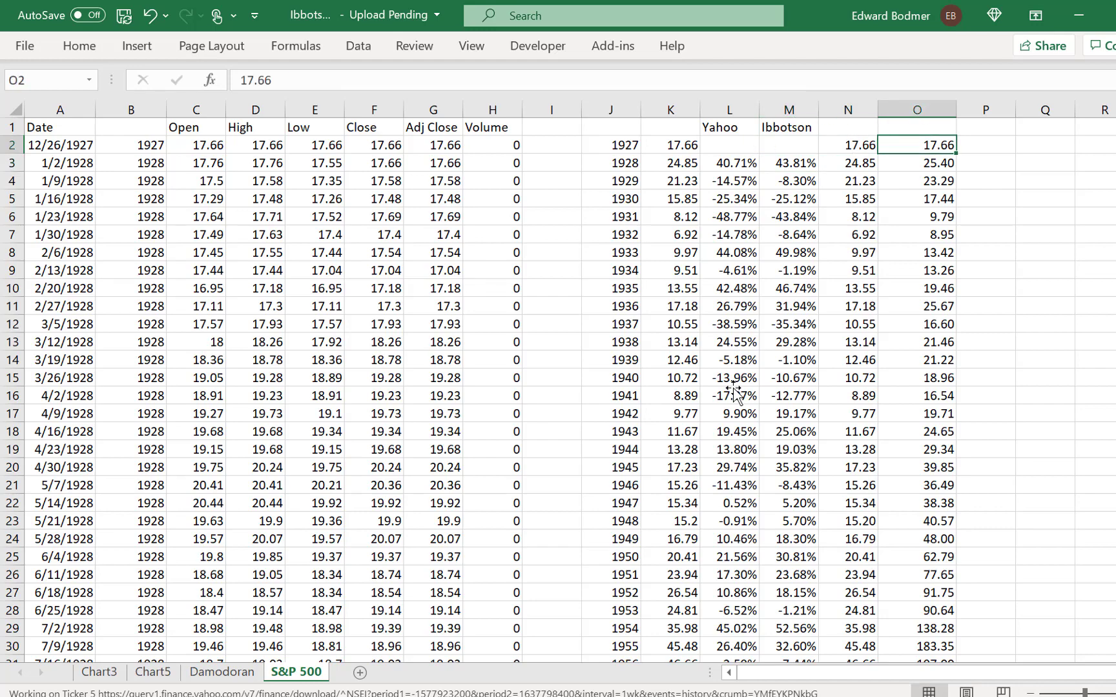
key("Down")
key("F2")
key("Escape")
key("Left")
key("F2")
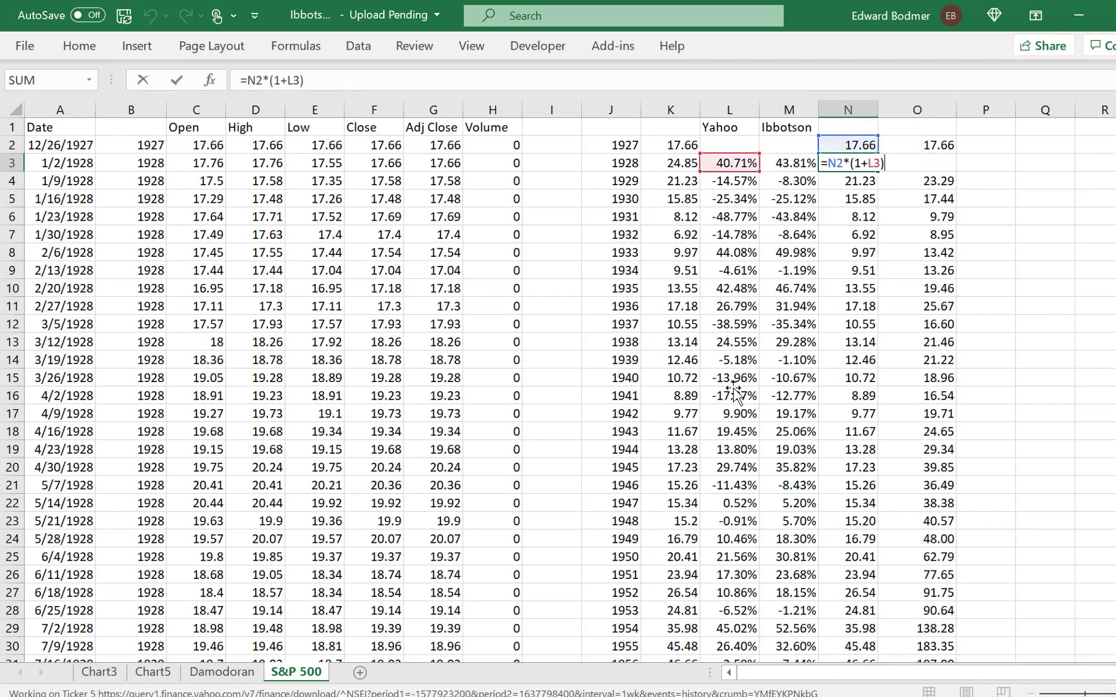
key("Return")
Step: Calculate the total growth multiple of the Yahoo-based compounded series in N99 with =N96/N2
key("ctrl+Down")
key("Down")
key("Down")
key("Down")
key("Down")
key("Down")
key("Down")
key("Down")
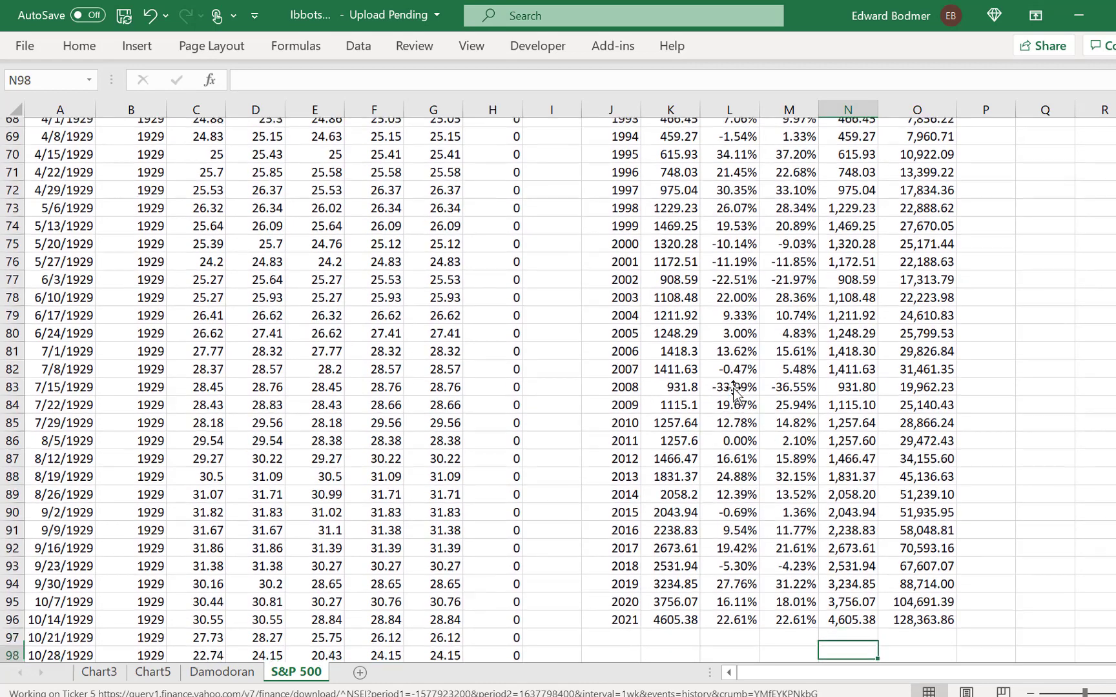
key("Up")
key("Up")
key("Up")
key("Up")
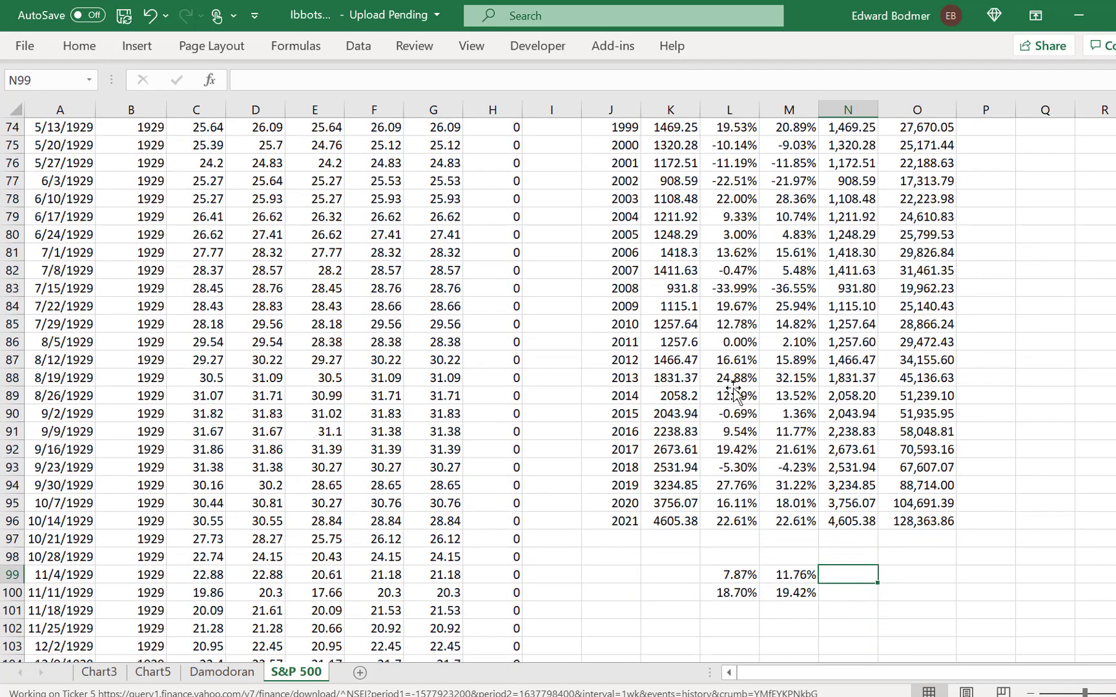
key("Left")
key("Right")
type("=")
key("Up")
key("Up")
key("Up")
type("/")
key("Up")
key("Up")
key("Up")
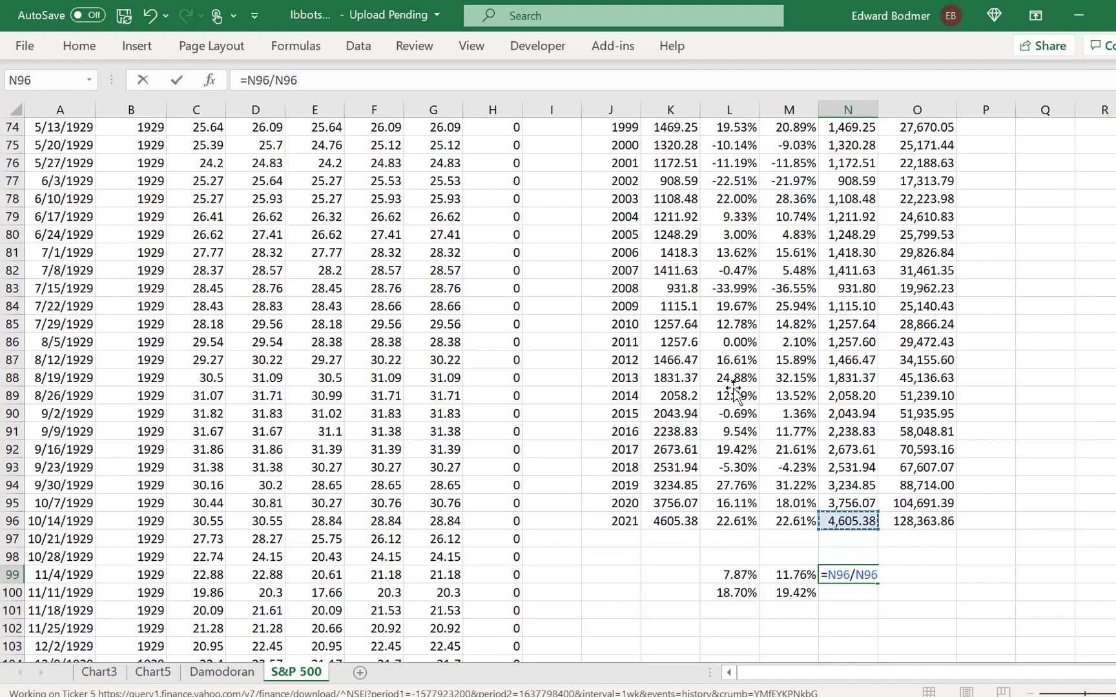
key("ctrl+Up")
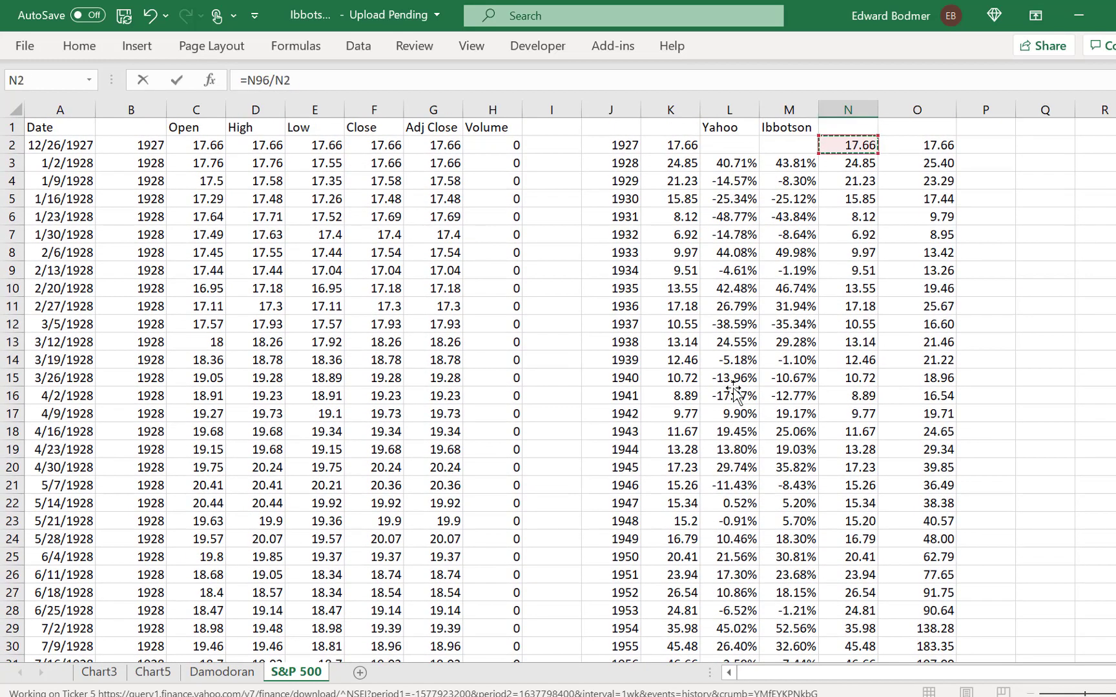
key("Return")
key("Return")
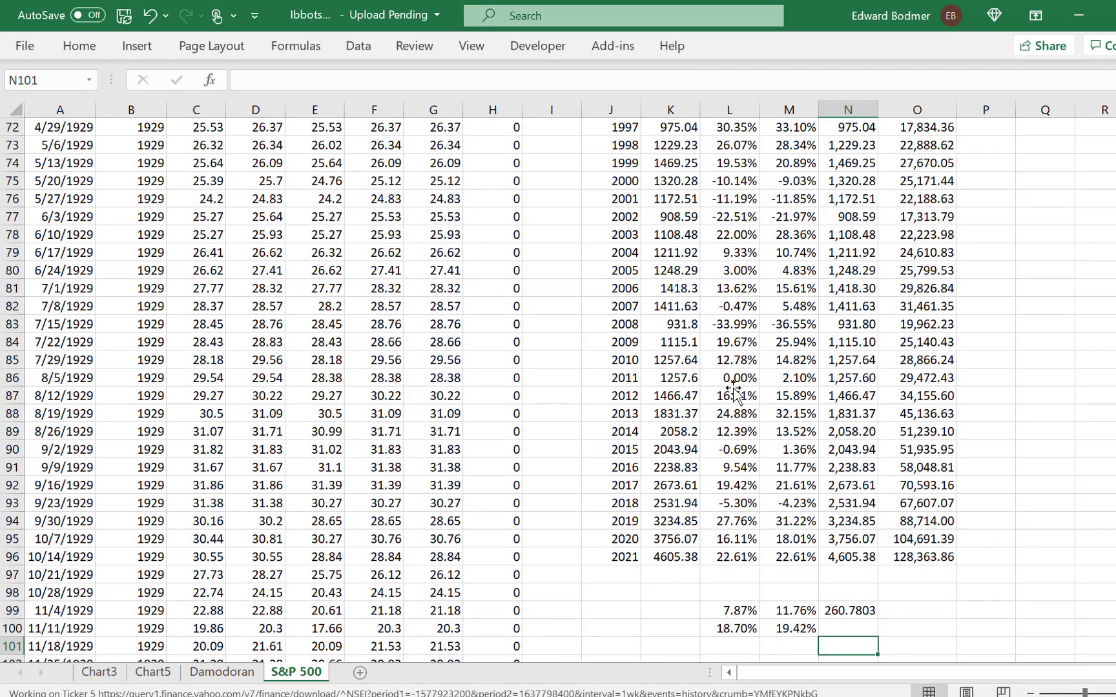
Step: Count the values in the Yahoo-based compounded series in N100 with a COUNT over N2:N96
key("Up")
key("Up")
key("Down")
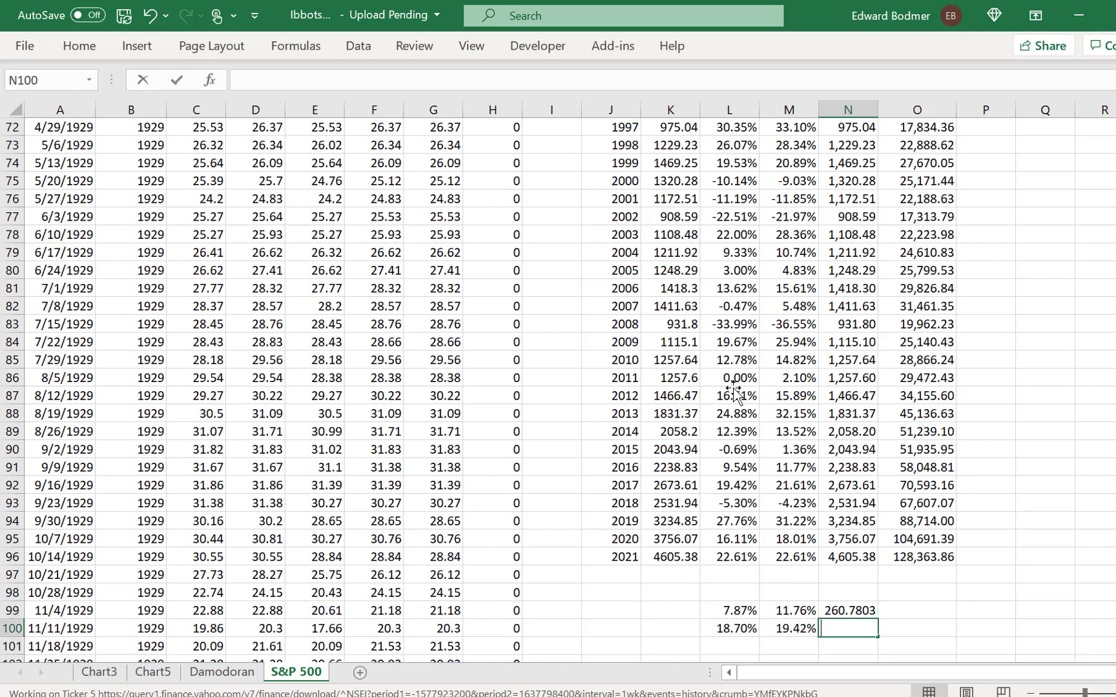
type("=")
key("Escape")
key("Up")
key("Down")
type("=cou")
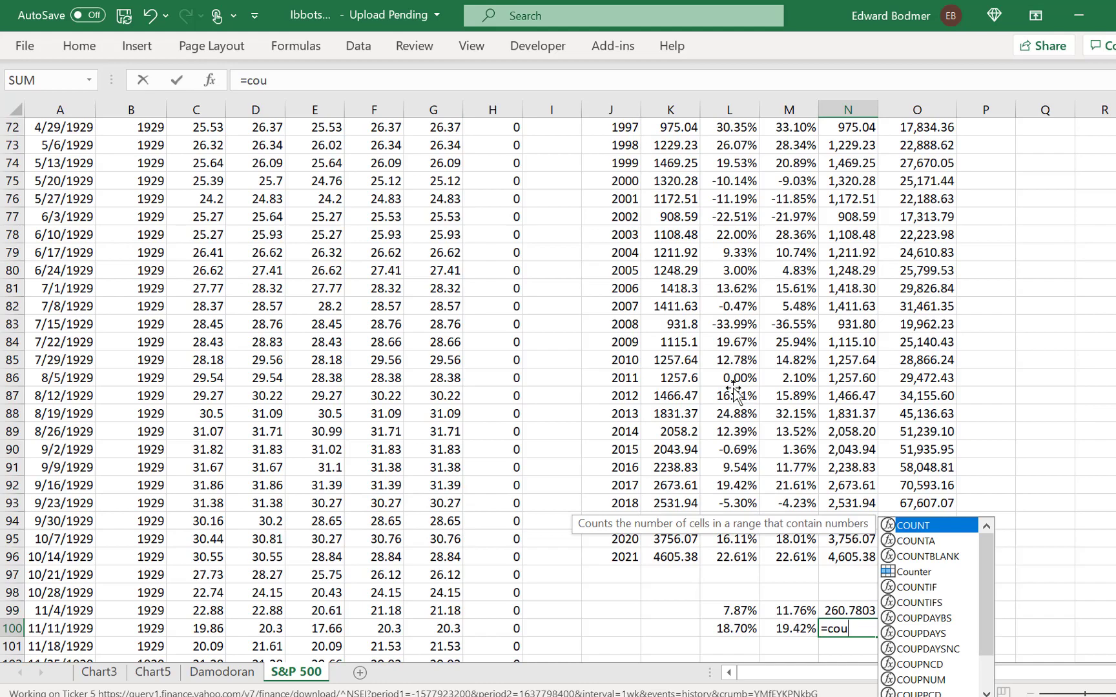
key("Tab")
key("Up")
key("Up")
key("Up")
key("Up")
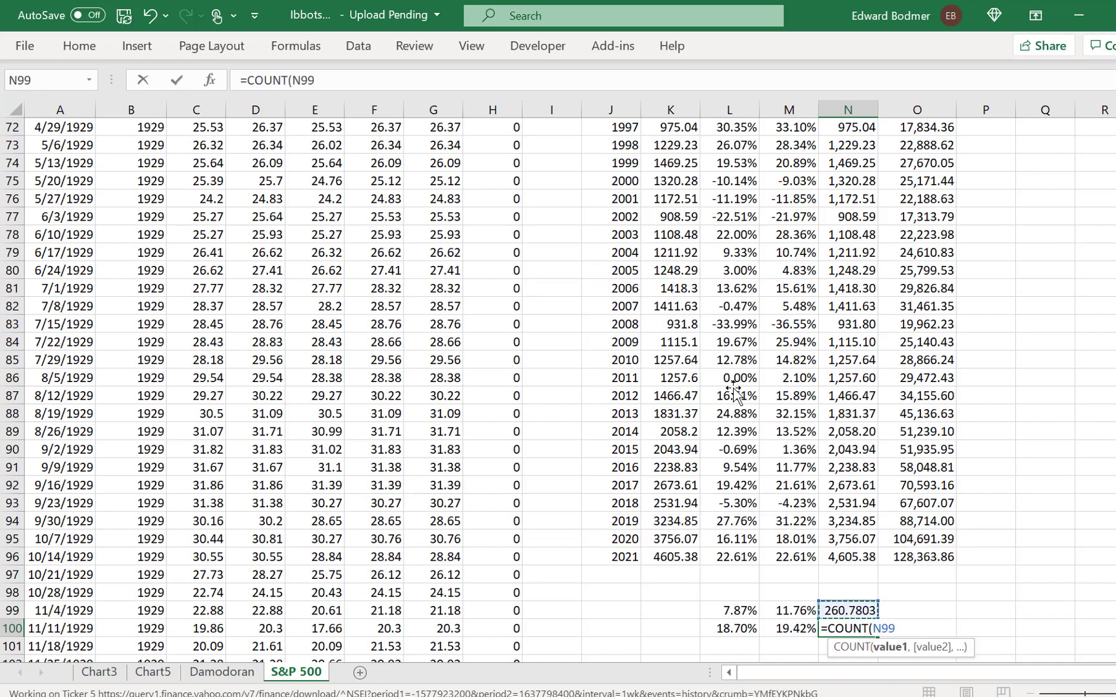
key("ctrl+shift+Up")
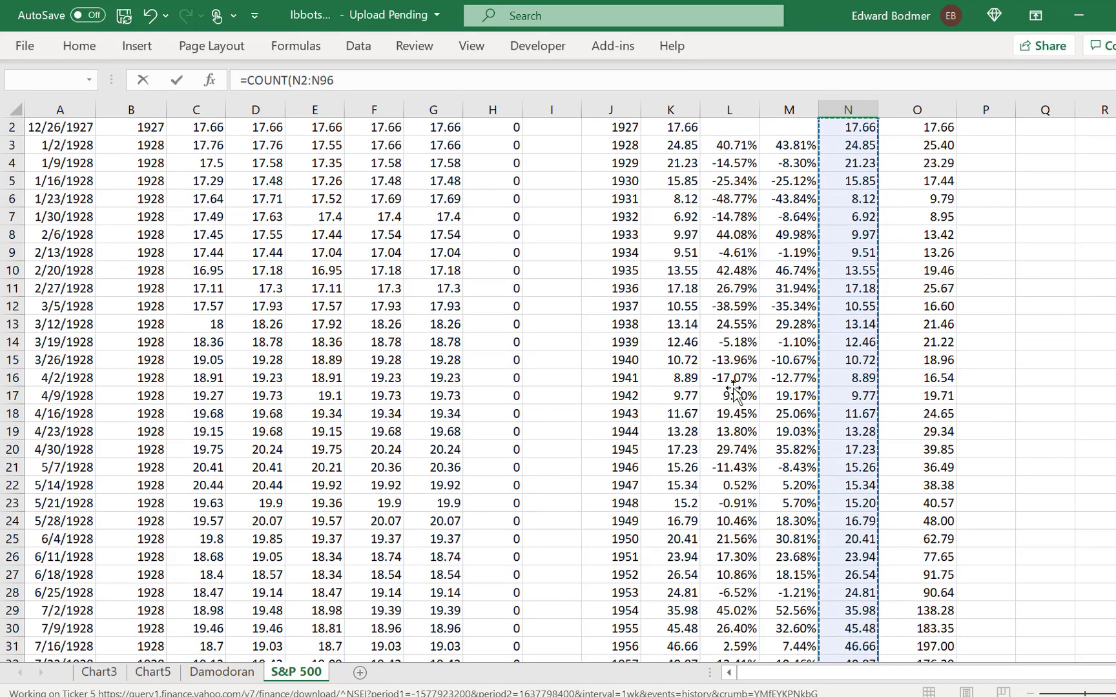
key("Return")
Step: Copy the growth multiple and count formulas from N99:N100 to O99:O100 for the Ibbotson series
key("Down")
key("Up")
key("Up")
key("Up")
key("shift+Down")
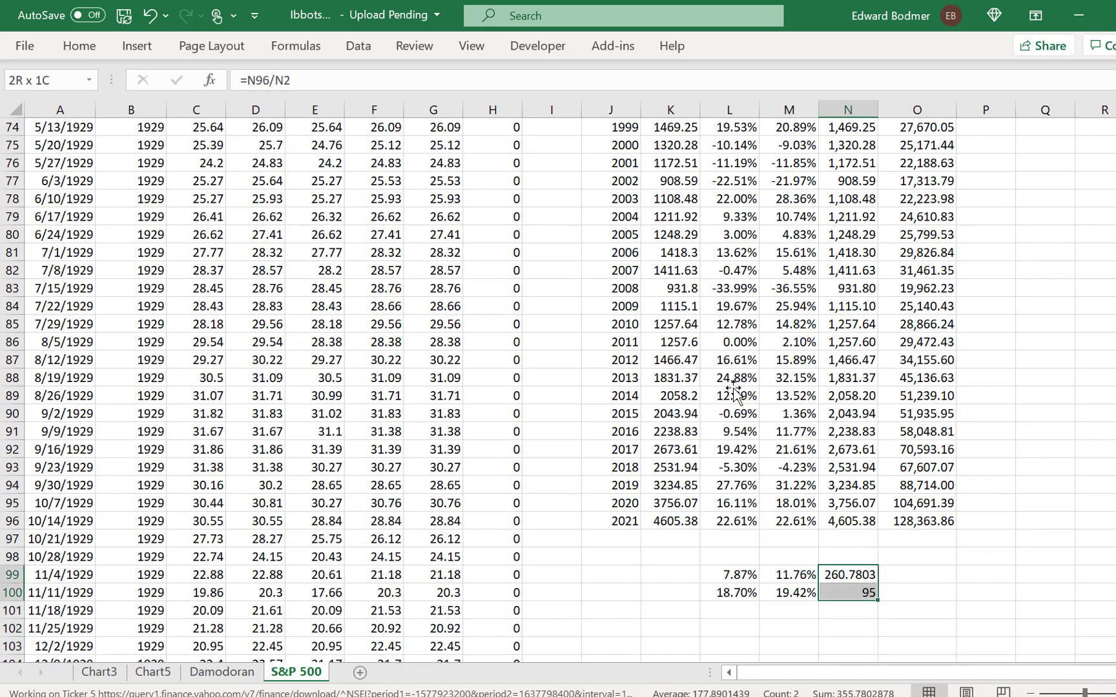
key("ctrl+c")
key("Right")
key("ctrl+v")
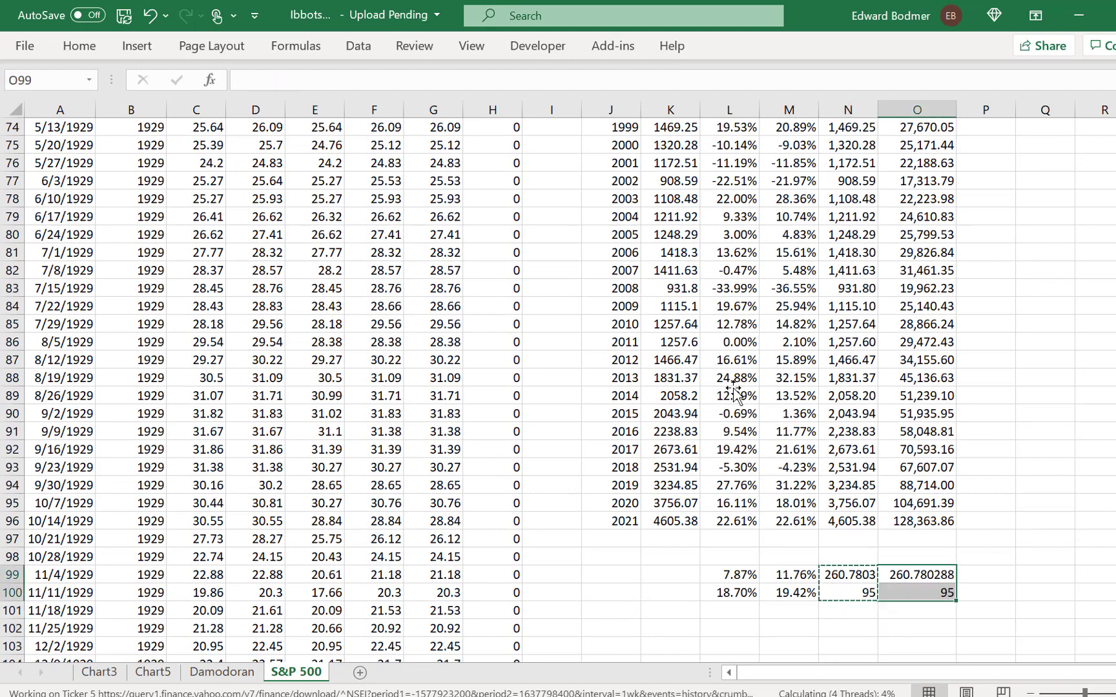
Step: Review the final compounded value formula in N96 and the growth multiple formula in N99
key("Down")
key("Left")
key("Up")
key("Up")
key("Up")
key("Up")
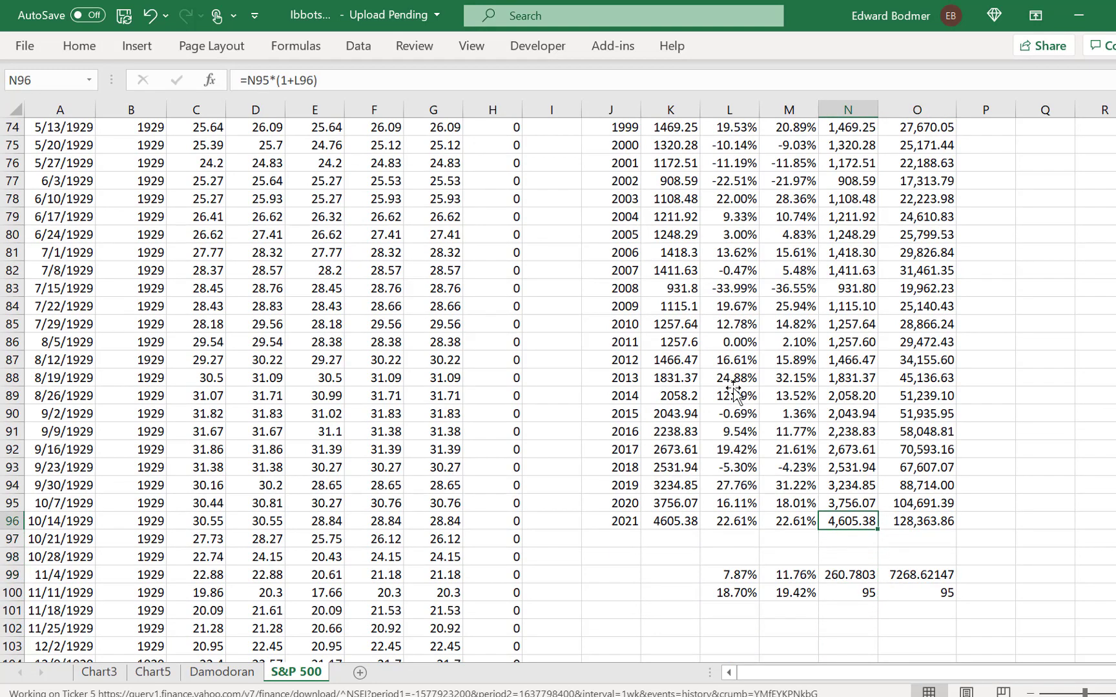
key("Down")
key("Down")
key("Down")
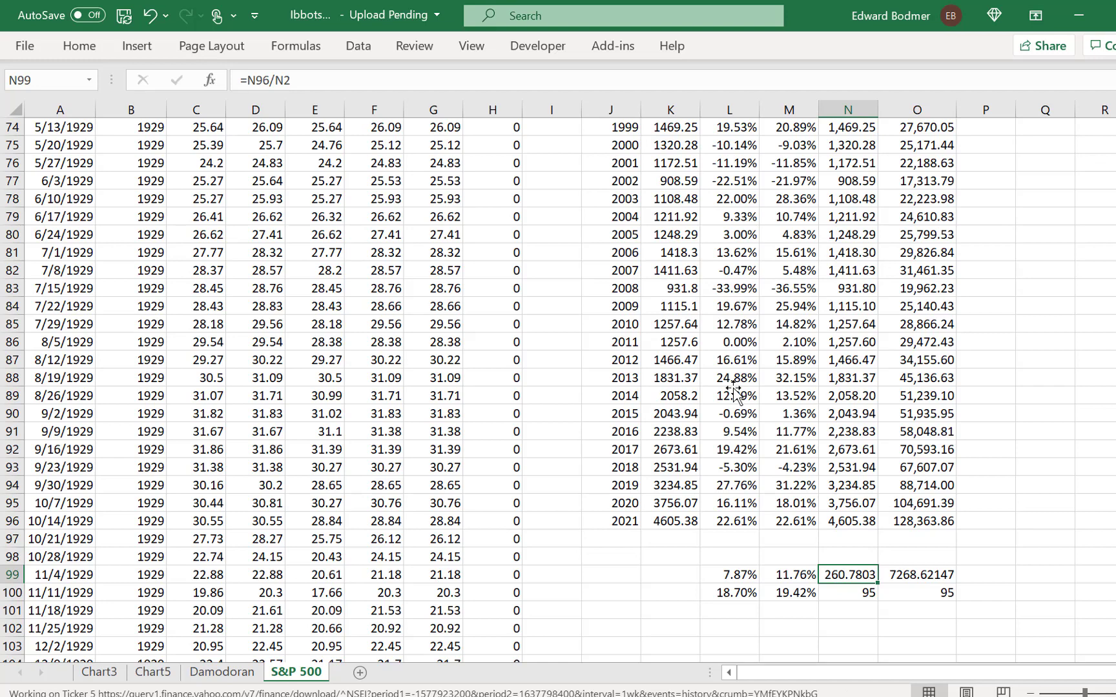
Step: Enter the growth rate formula =N99^(1/(N100-1)-1) in N101 and format it as a percentage with two decimals
key("Down")
key("Down")
type("=")
key("Up")
key("Up")
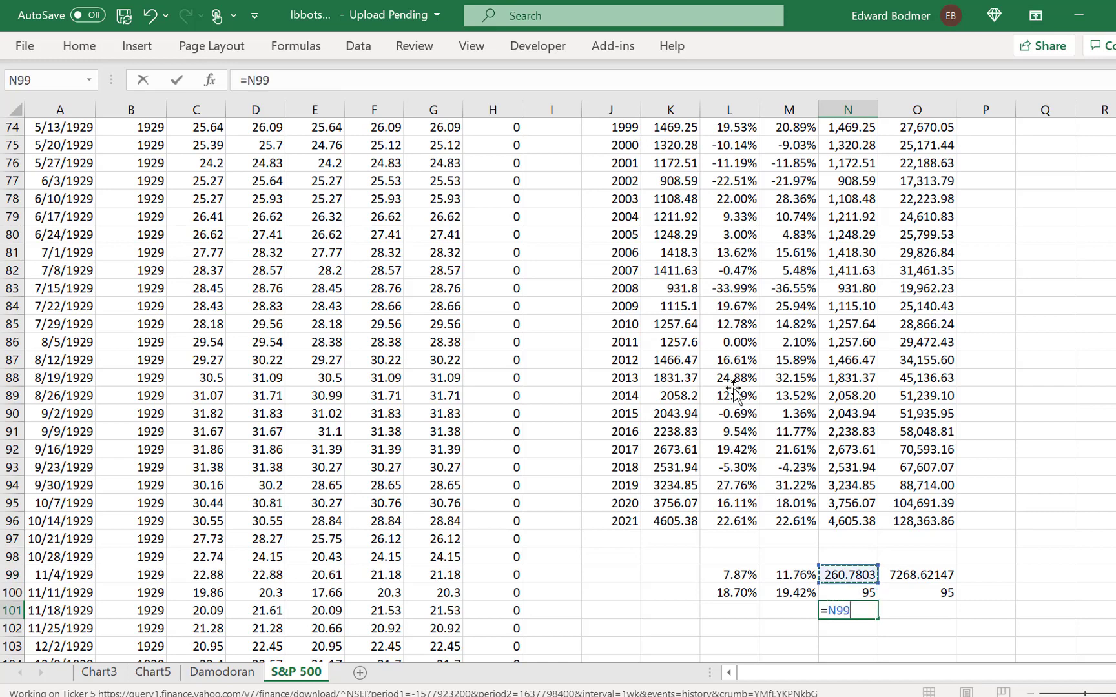
type("*")
key("BackSpace")
type("^(1/(N100")
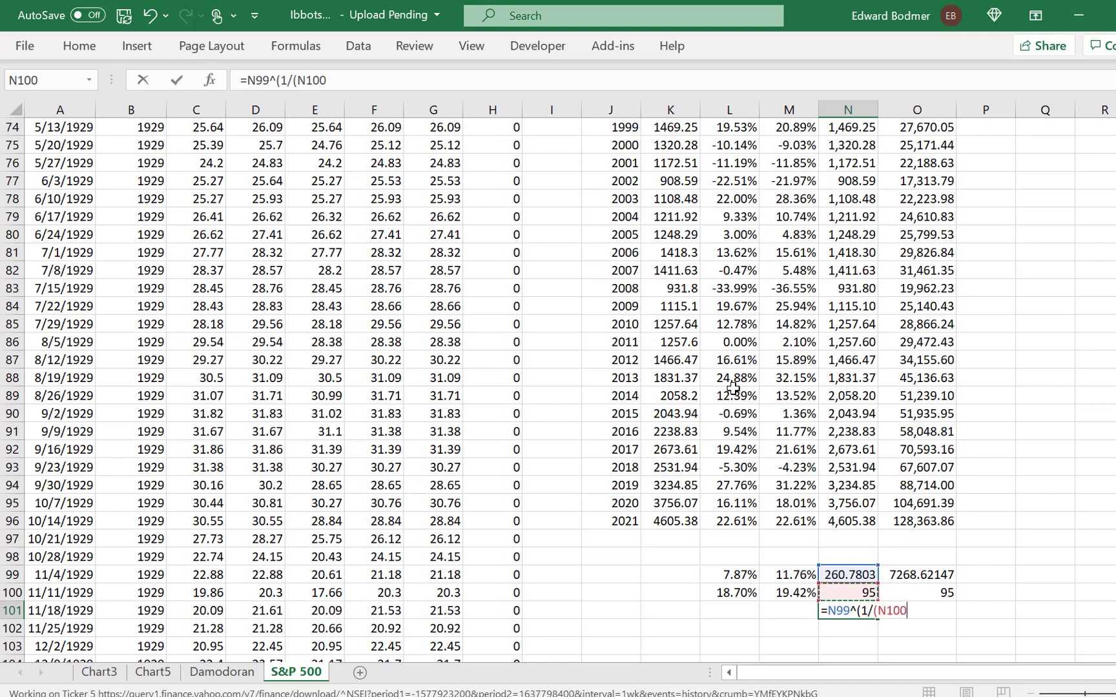
type("-1)-1")
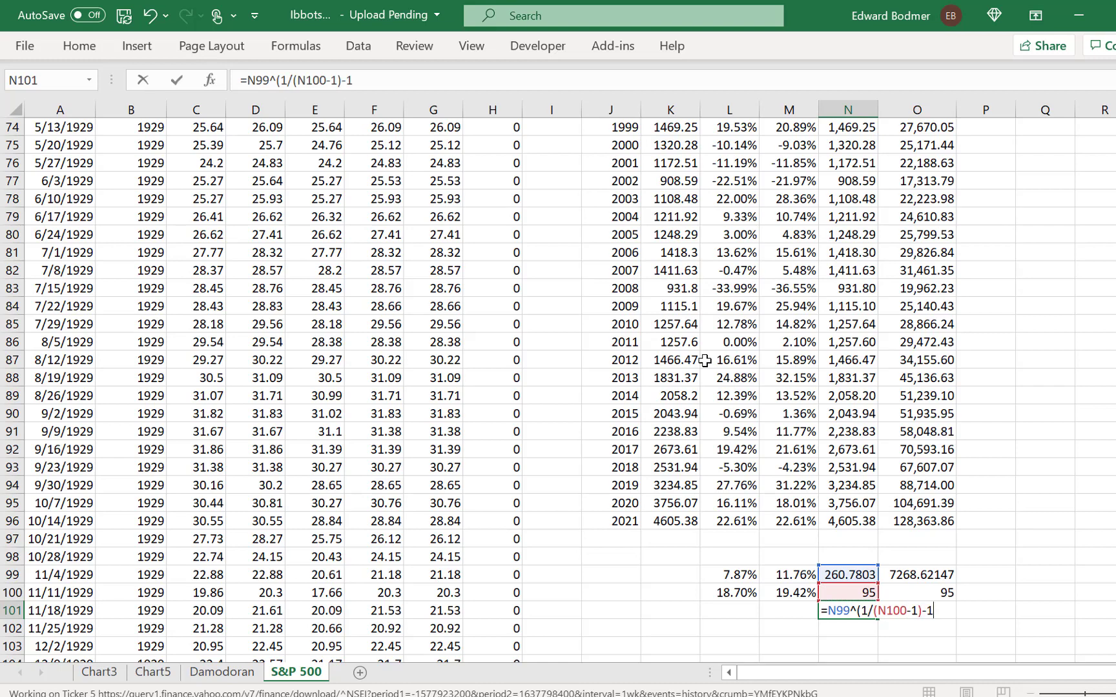
key("Return")
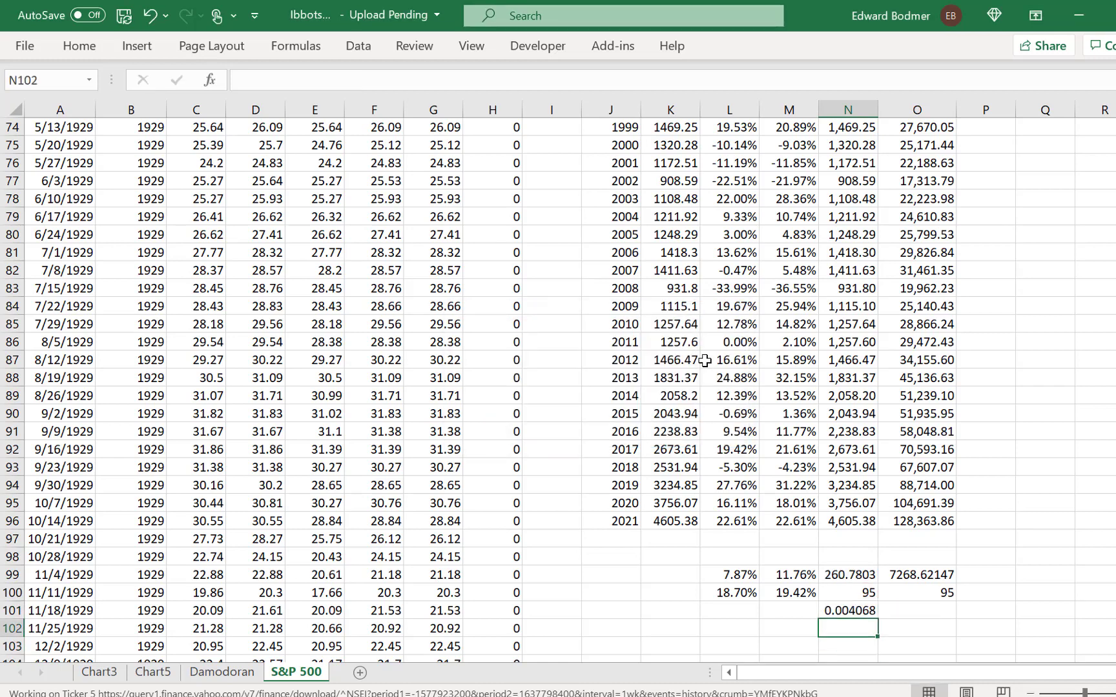
key("Up")
key("ctrl+shift+5")
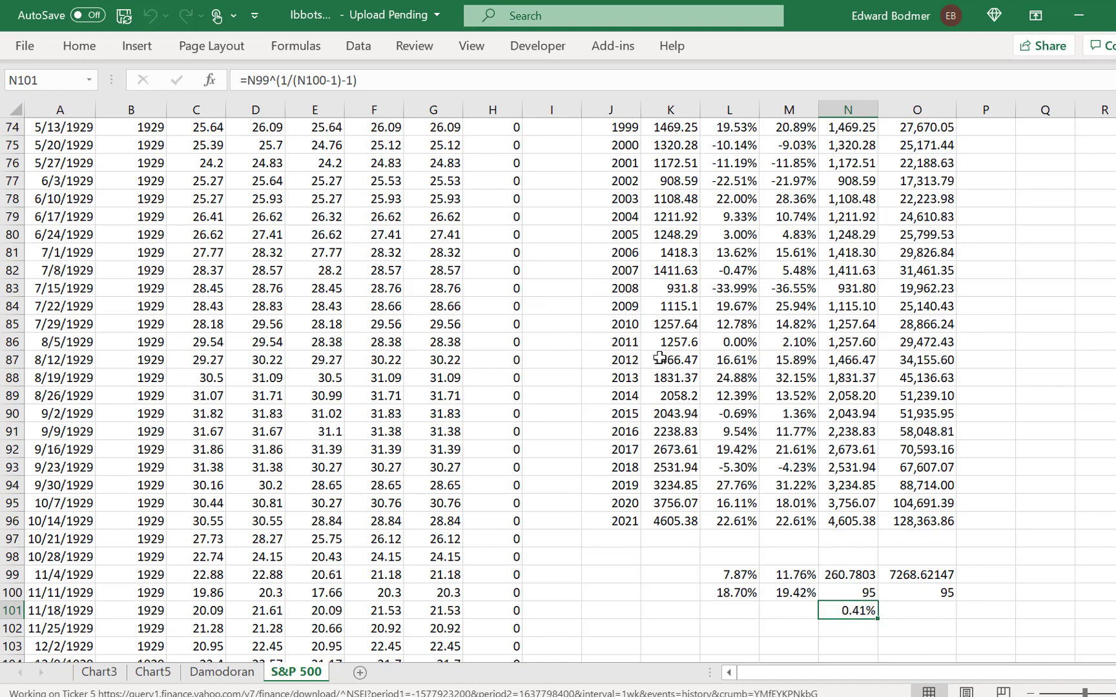
Step: Copy the growth rate formula from N101 to O101 for the Ibbotson series
key("ctrl+c")
key("Right")
key("ctrl+v")
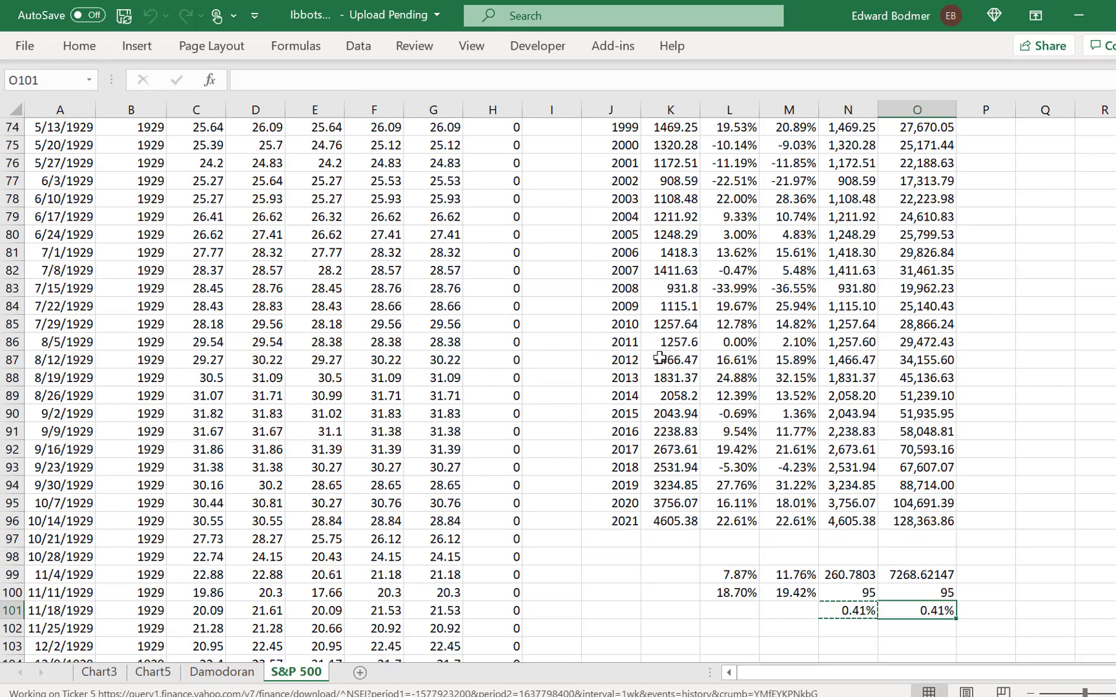
key("Left")
key("Escape")
key("Left")
key("Right")
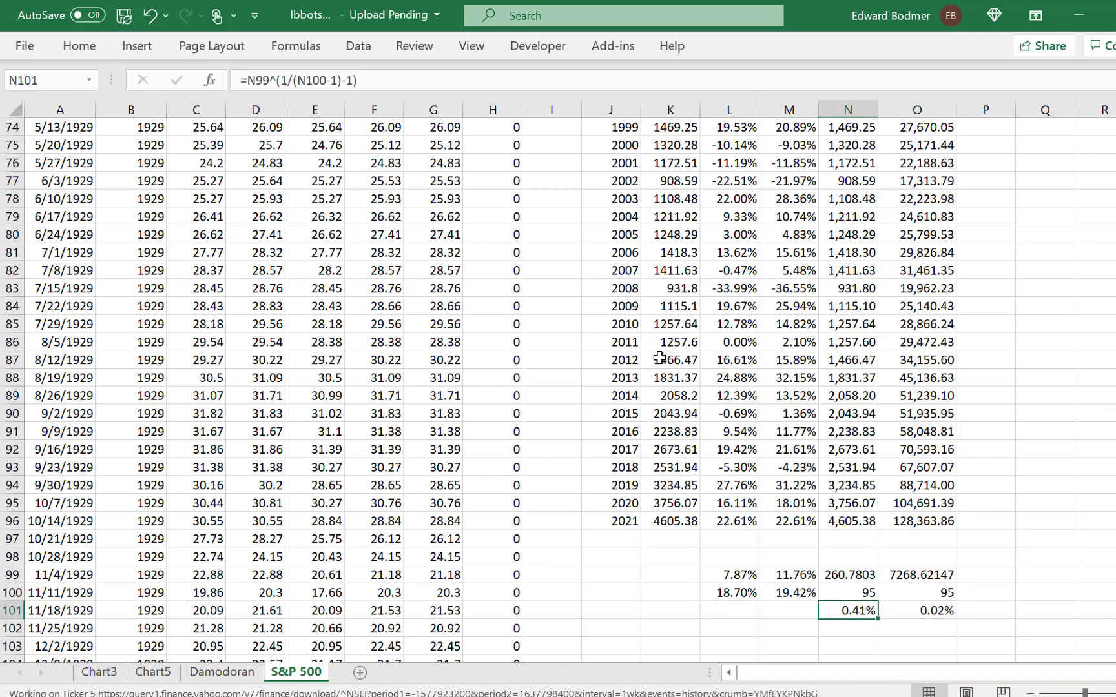
Step: Correct the growth rate formula in N101 to =N99^(1/(N100))-1 and copy it to O101
key("F2")
key("Left")
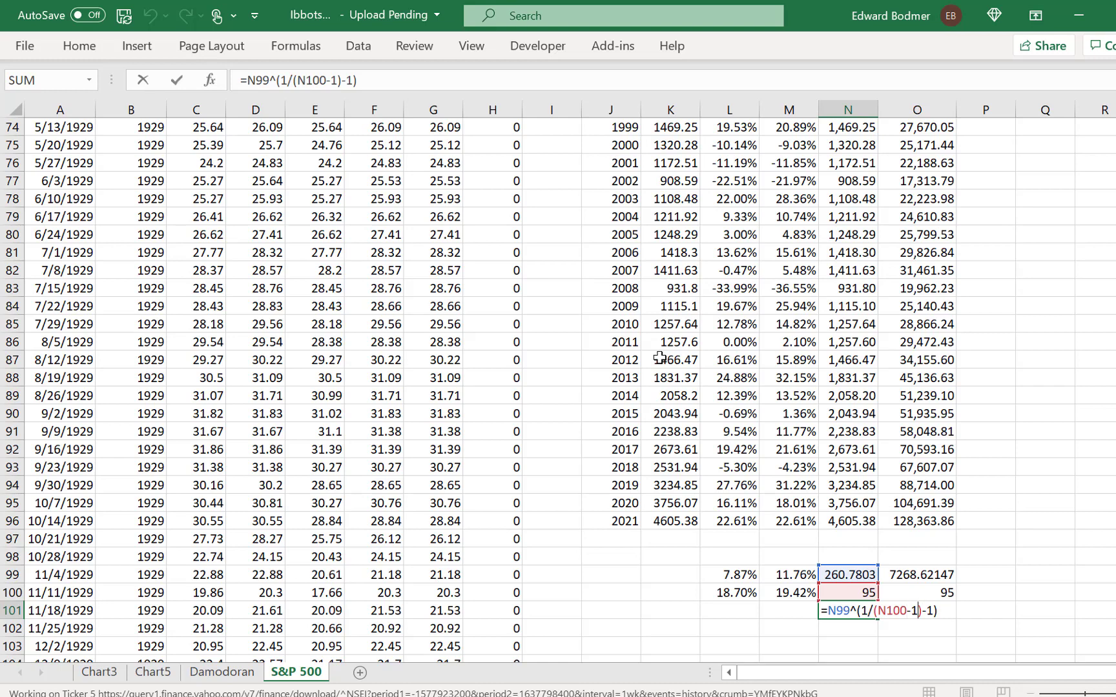
key("BackSpace")
key("BackSpace")
key("Right")
key("Right")
key("BackSpace")
key("Left")
type(")")
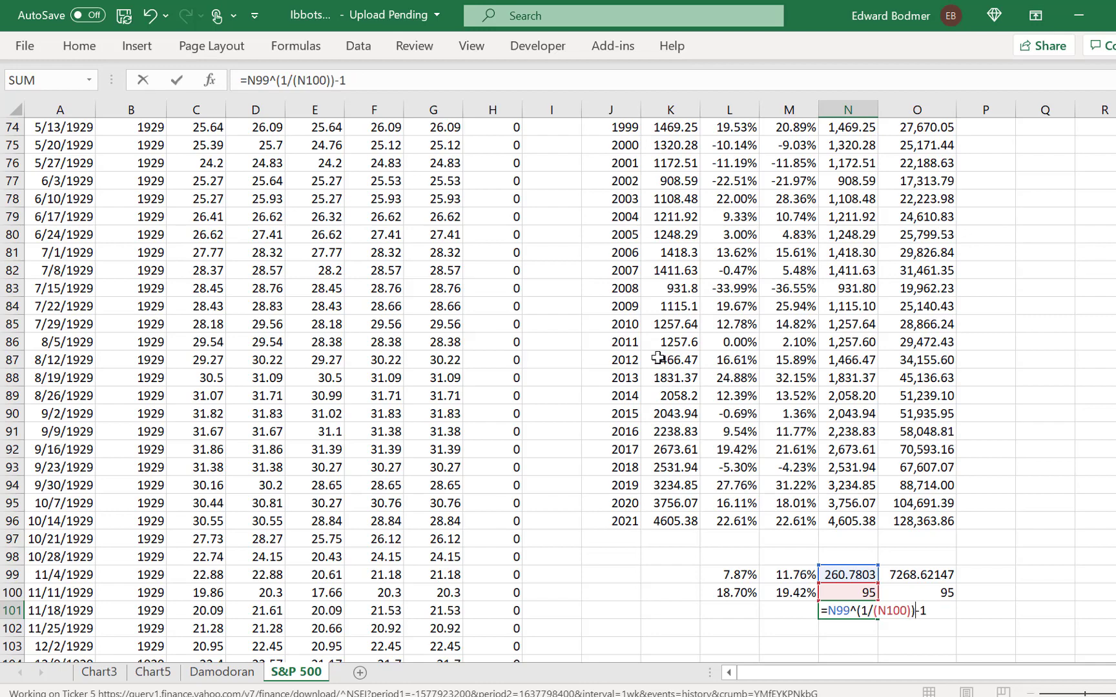
key("Return")
key("Up")
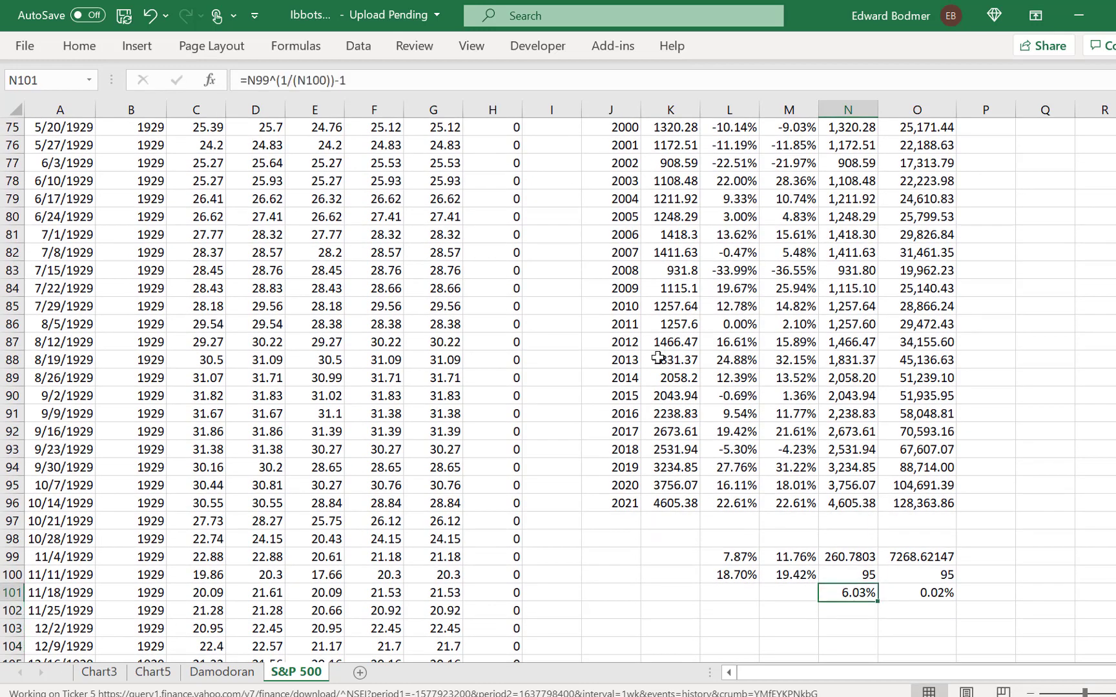
key("ctrl+c")
key("Right")
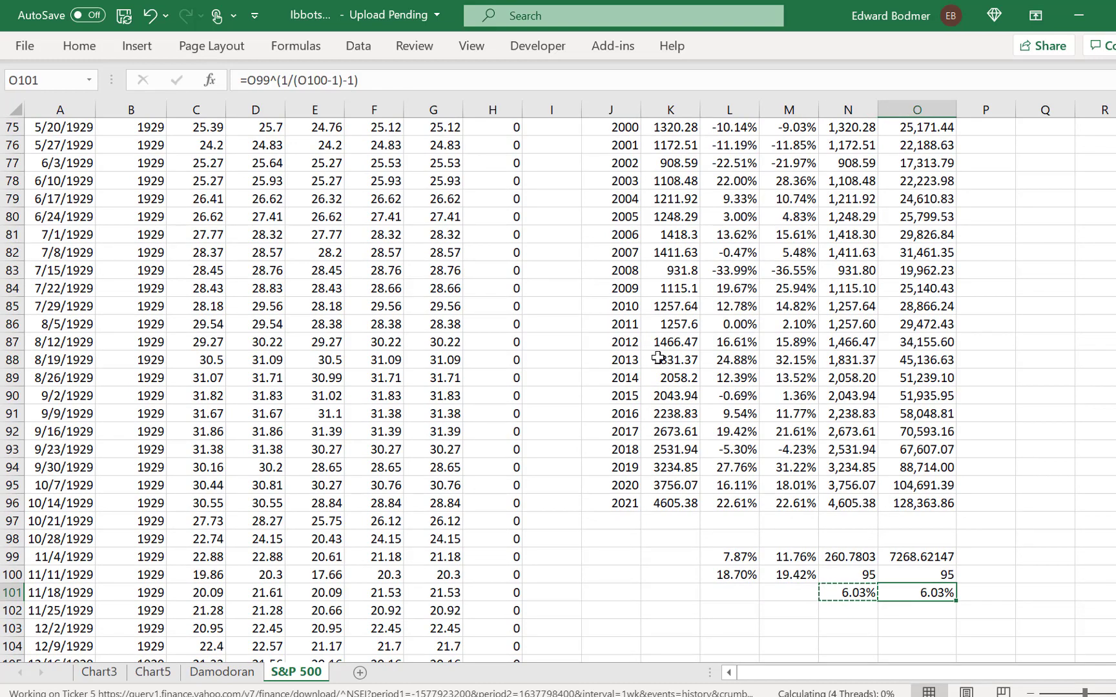
Step: Change the growth rate formula in N101 to =N99^(1/(N100-1))-1
key("ctrl+v")
key("Right")
key("Left")
key("F2")
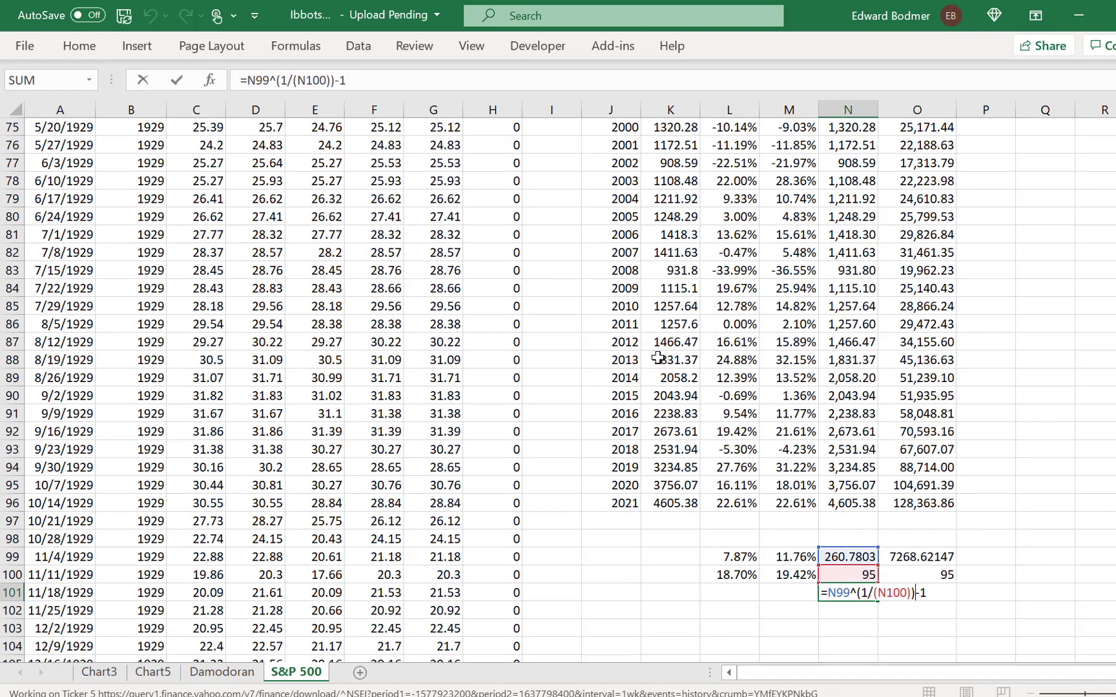
type("-1")
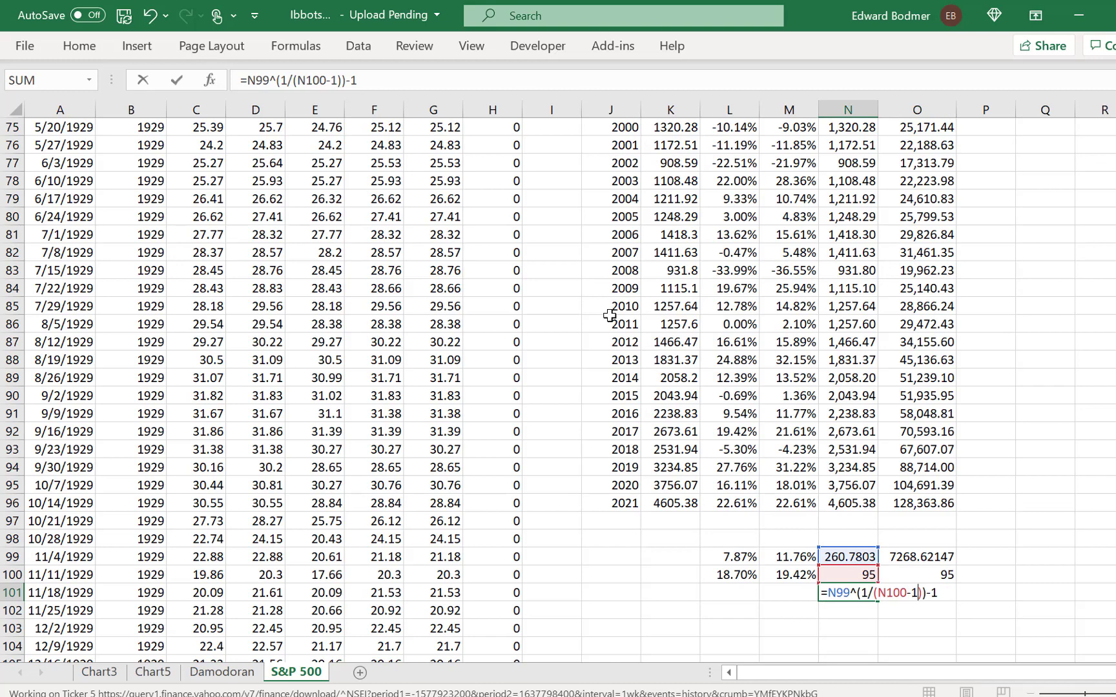
key("Return")
Step: Copy the growth rate formula from N101 to O101 and check the cell references in the copy
key("Up")
key("ctrl+c")
key("Right")
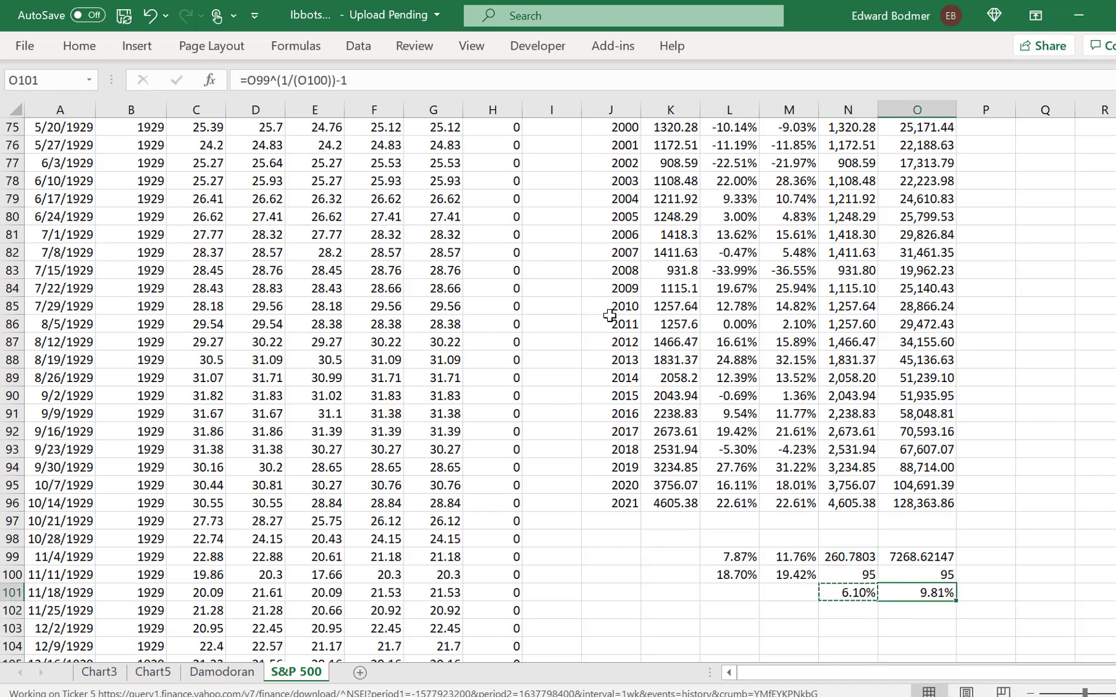
key("ctrl+v")
key("Left")
key("Right")
key("F2")
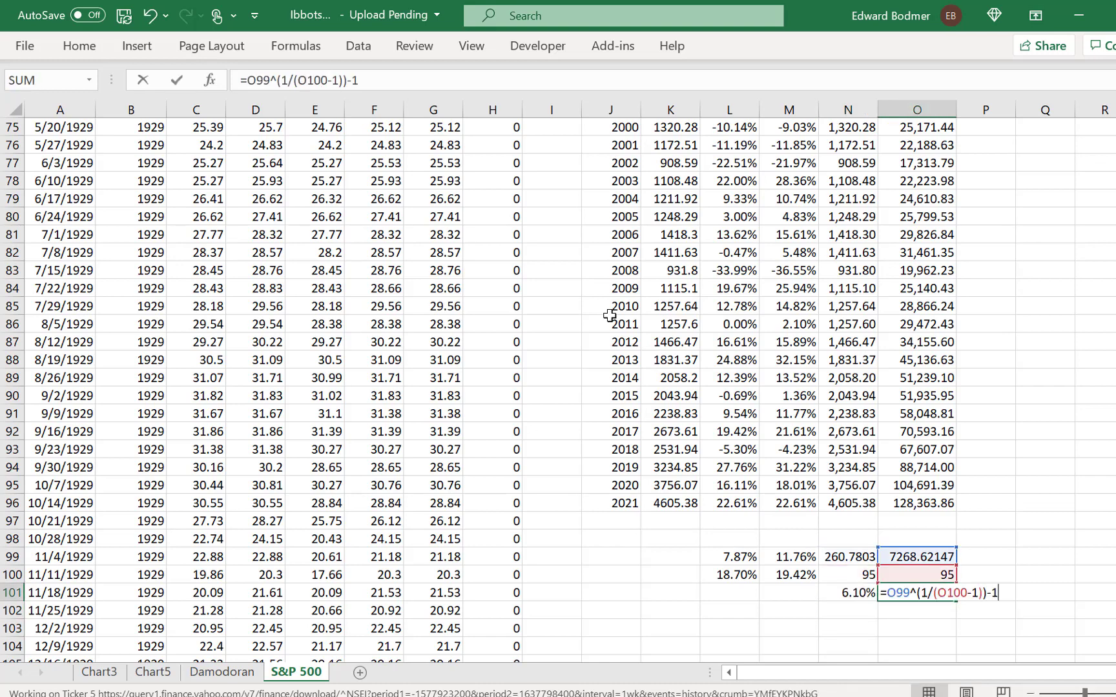
key("Escape")
key("Left")
key("Left")
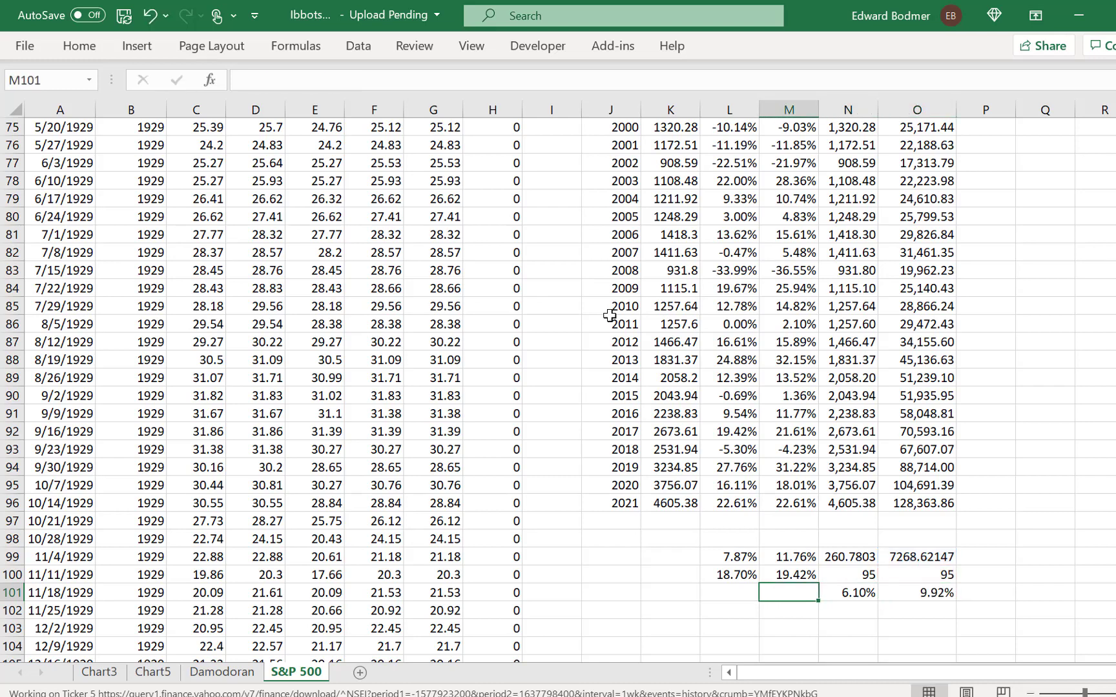
key("Right")
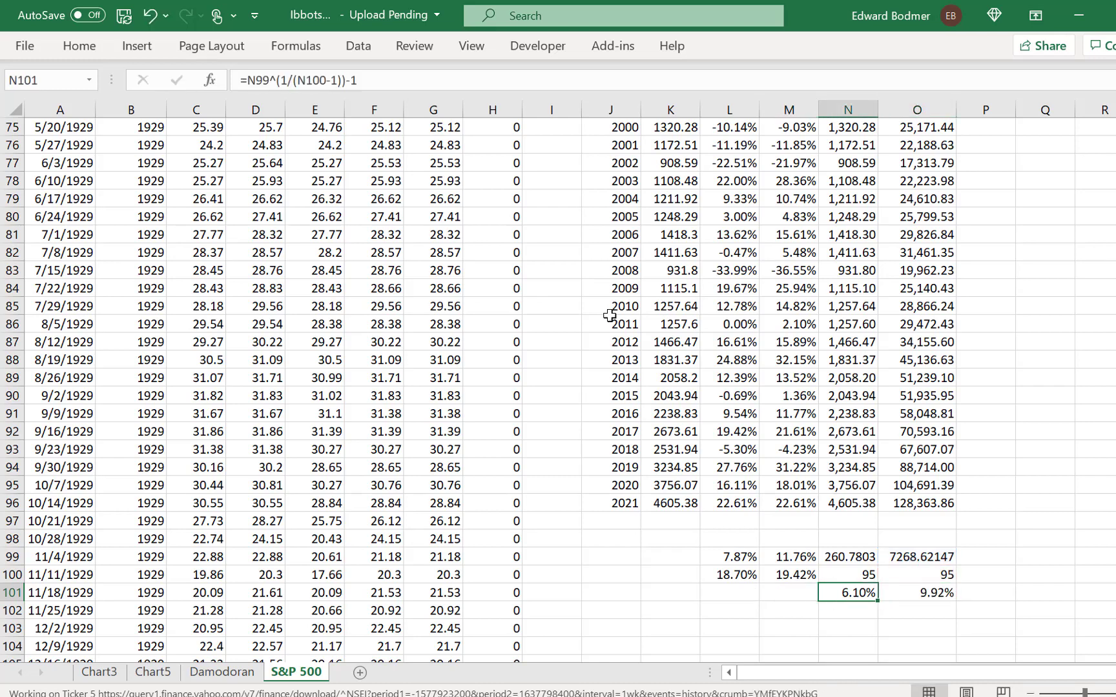
Step: Label the growth rate row with IRR in L101
key("Left")
key("Left")
type("IR")
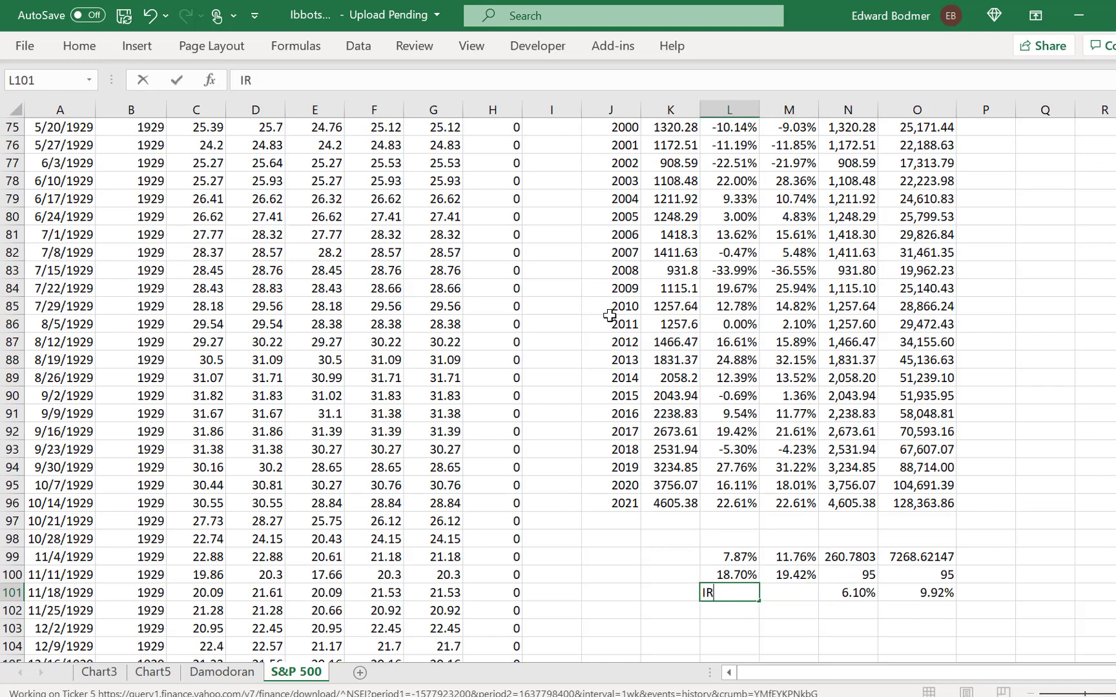
key("ctrl+Return")
key("F2")
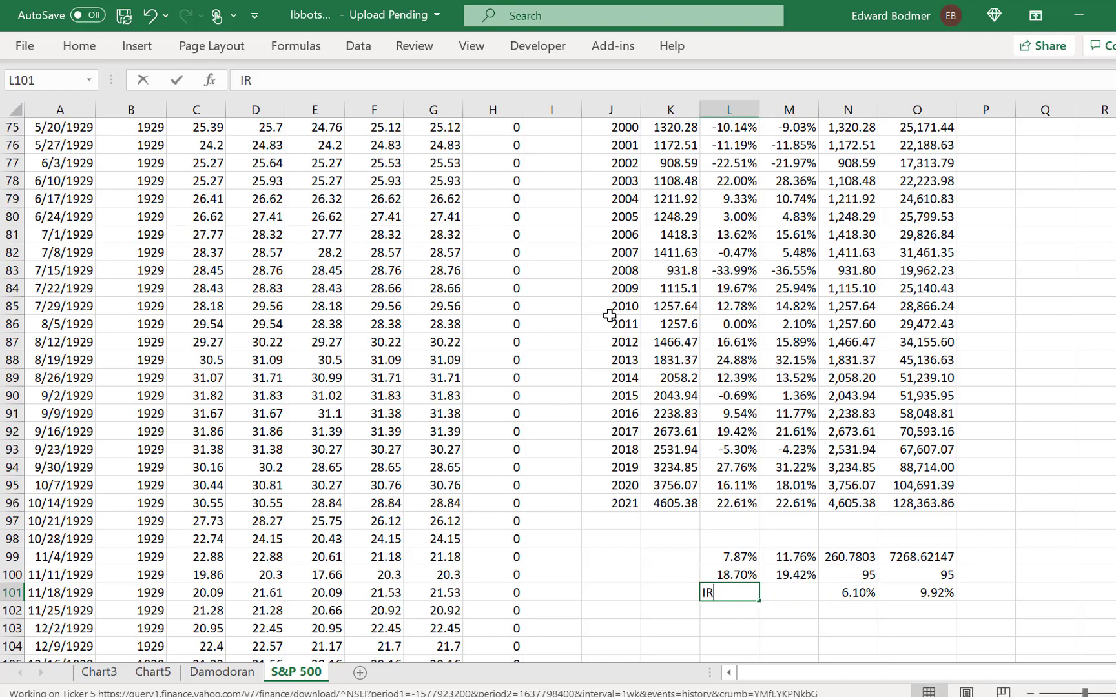
type("R")
key("Tab")
key("Tab")
key("Tab")
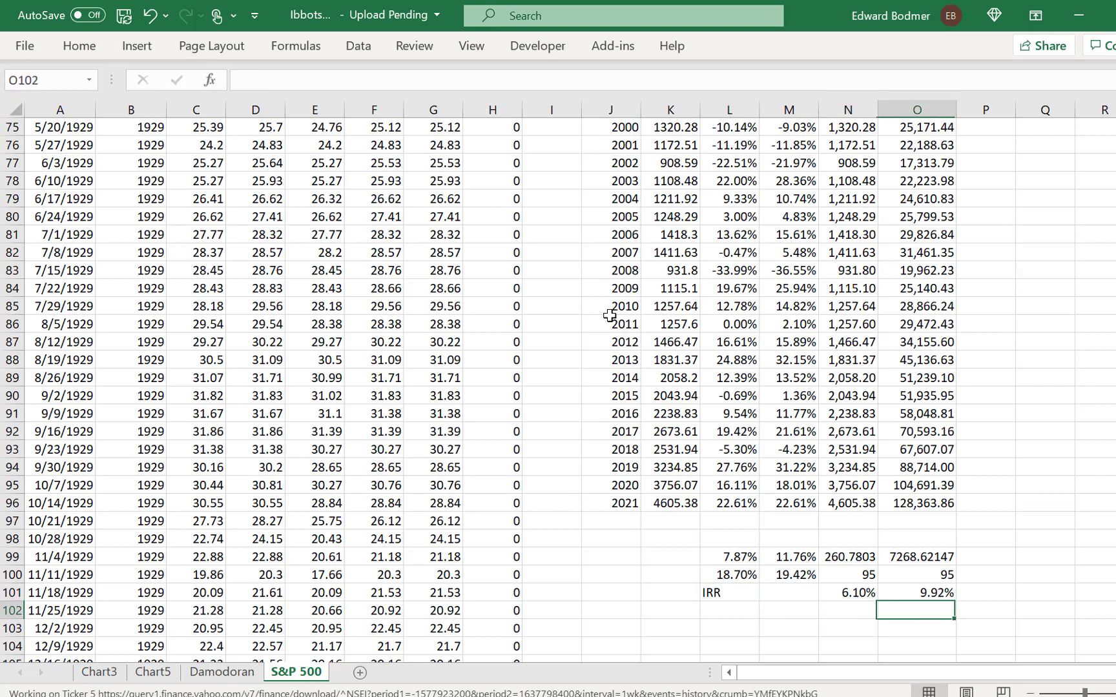
Step: Compare the growth rates of the Yahoo and Ibbotson series in N101 and O101
key("Left")
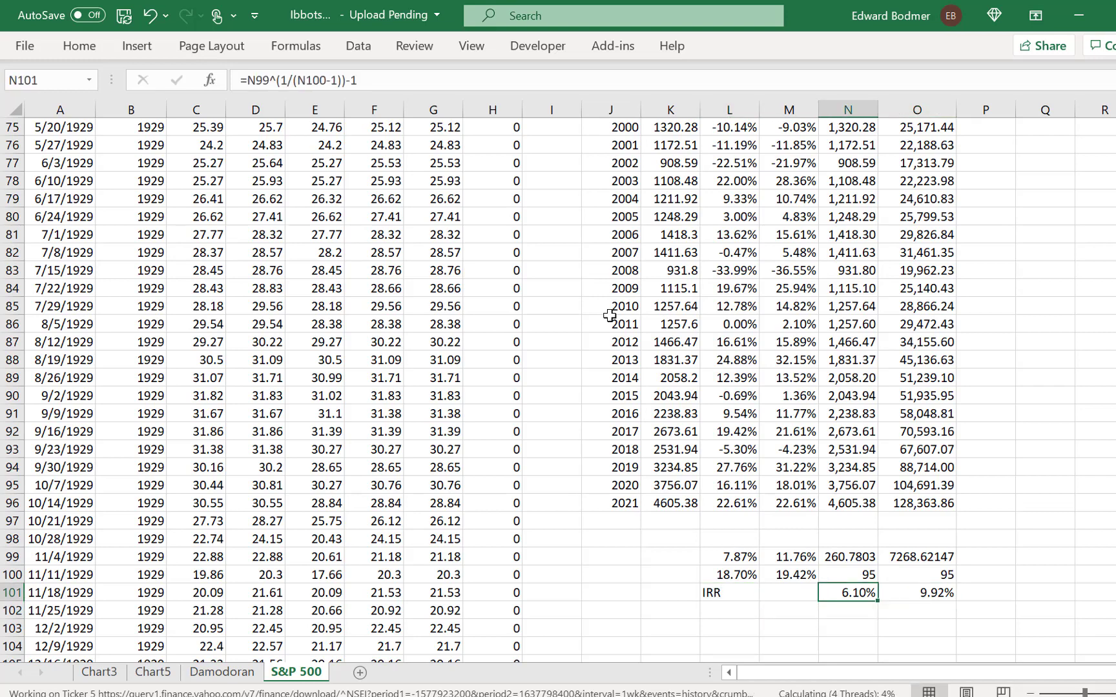
key("Right")
key("Right")
key("Left")
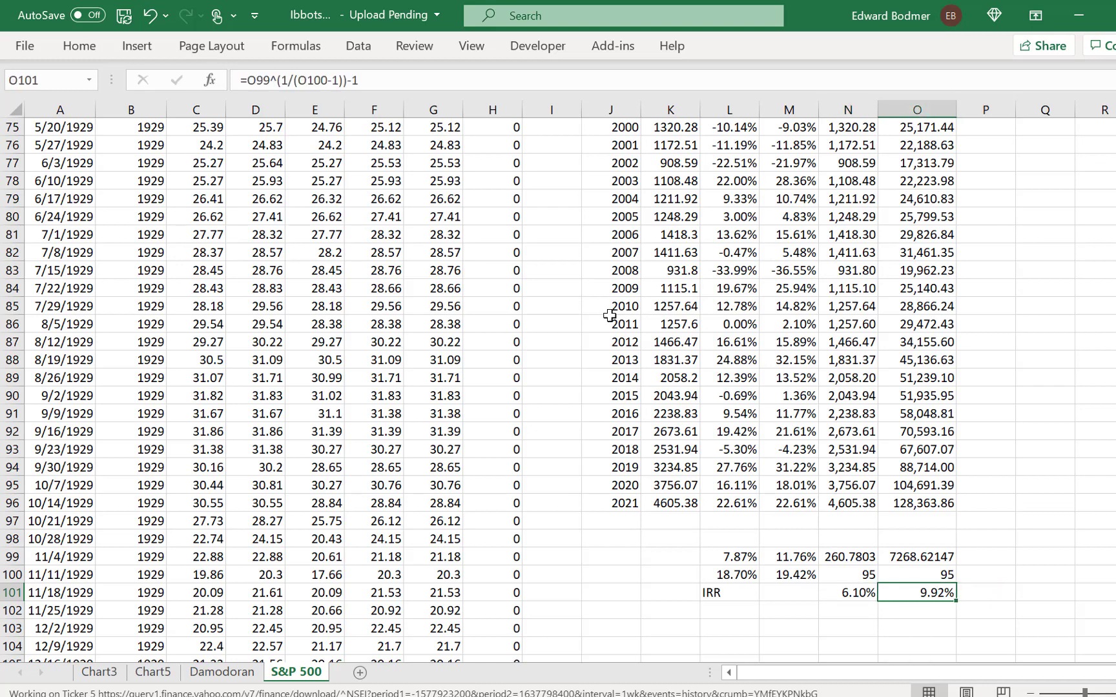
key("Left")
key("Right")
key("Left")
key("Left")
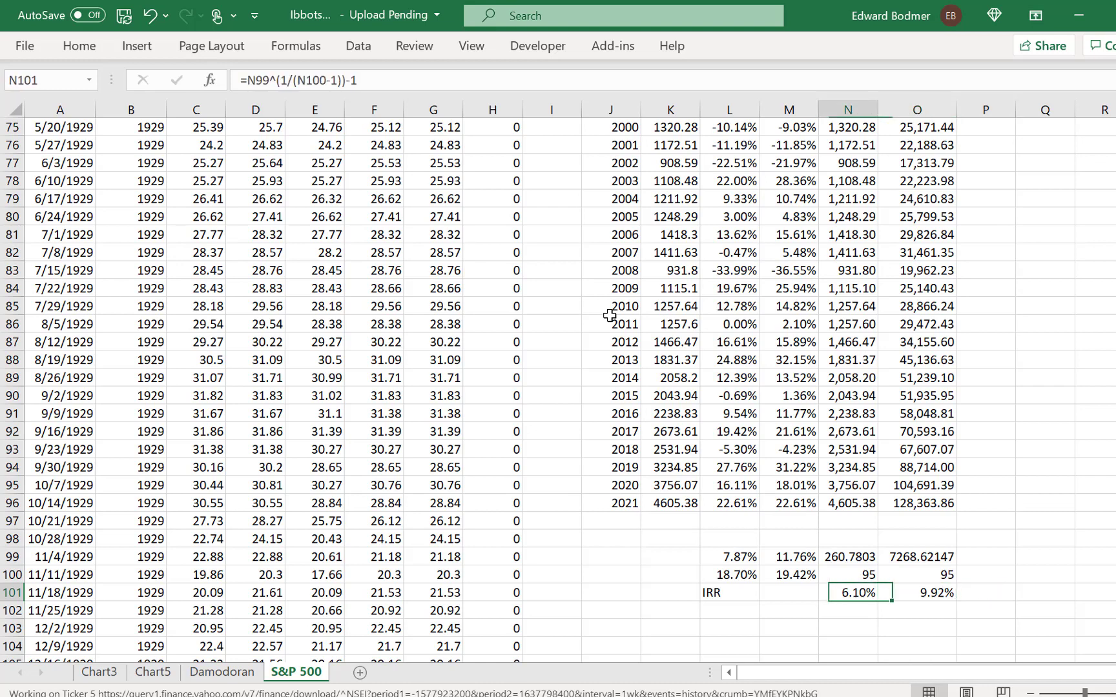
Step: Calculate the difference between the two final compounded values in O97 with =O96-N96
key("Up")
key("Up")
key("Up")
key("Up")
key("Up")
key("Right")
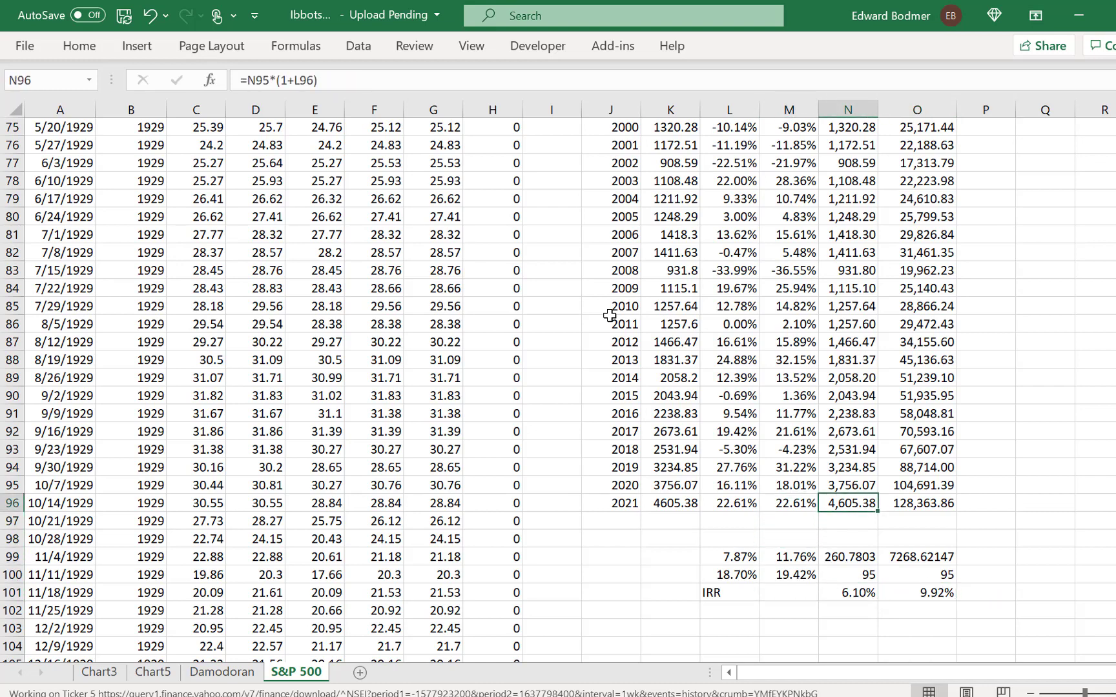
key("Right")
key("Down")
type("=")
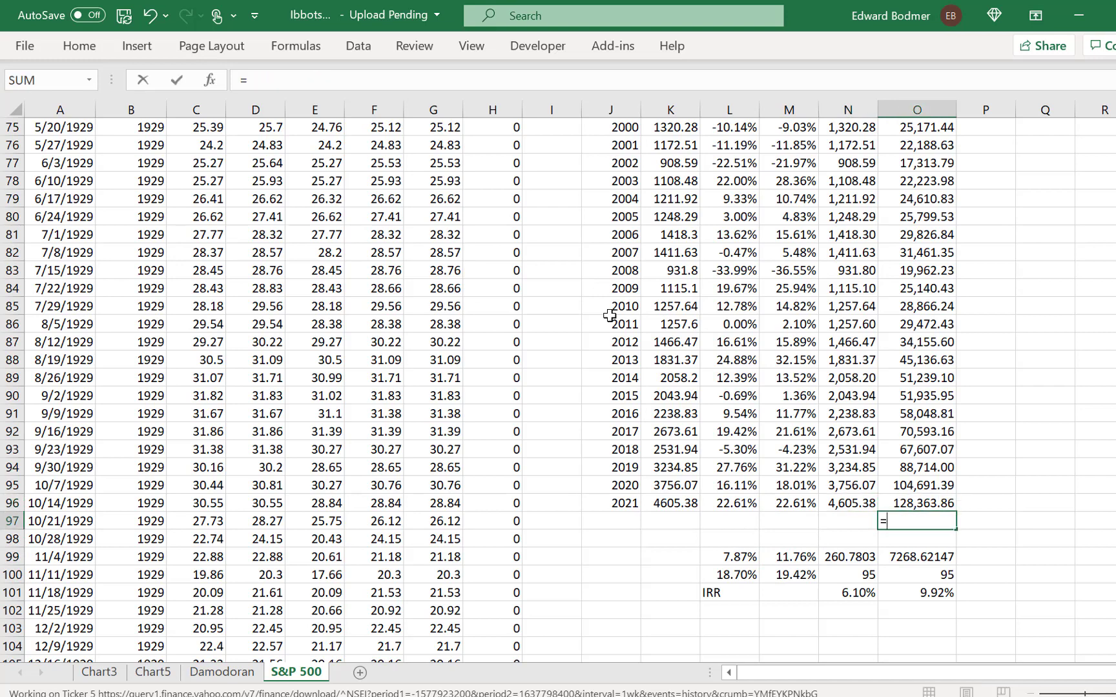
key("Up")
type("-")
key("Left")
key("Left")
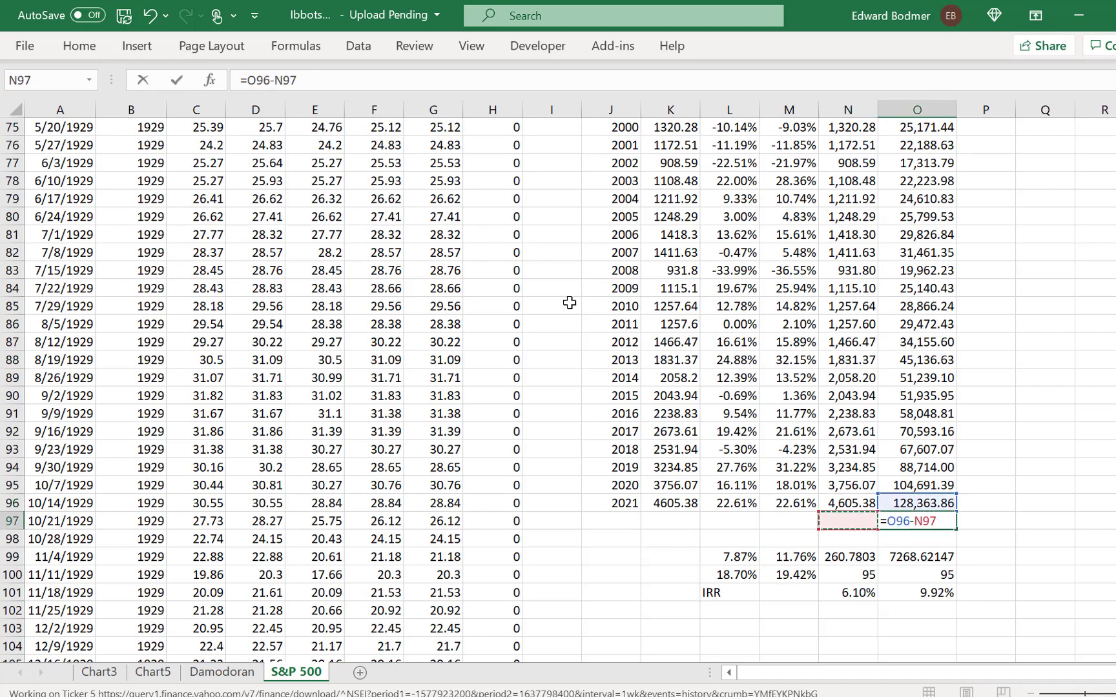
key("Up")
key("Right")
key("Return")
key("Down")
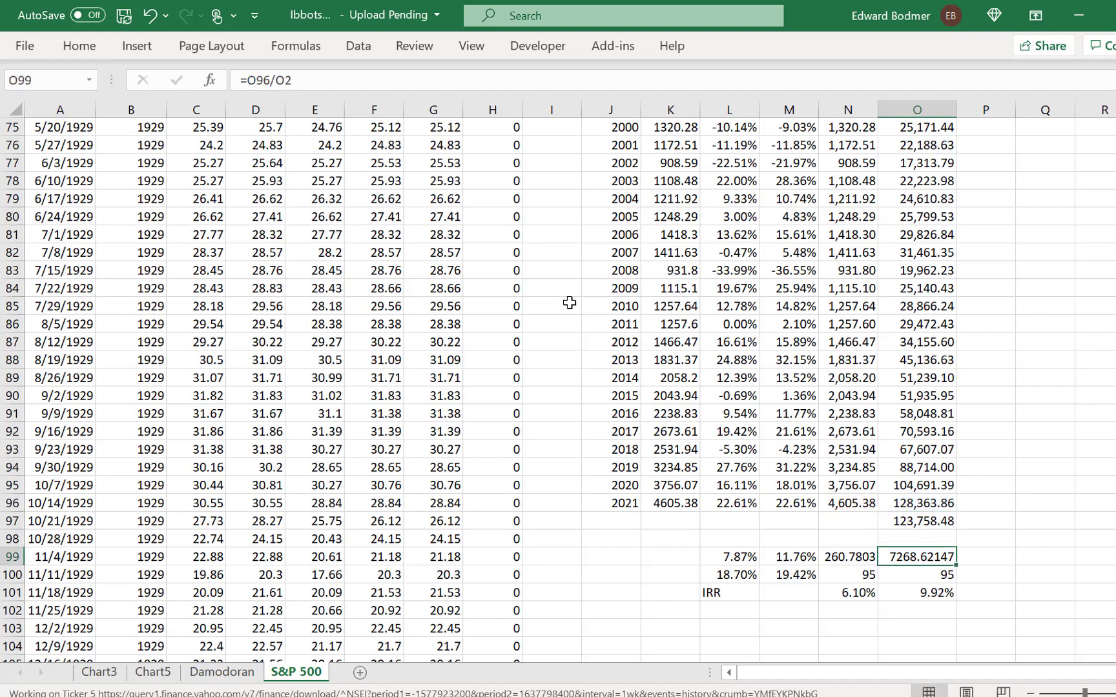
Step: Clear the difference formula from O97
key("Up")
key("Up")
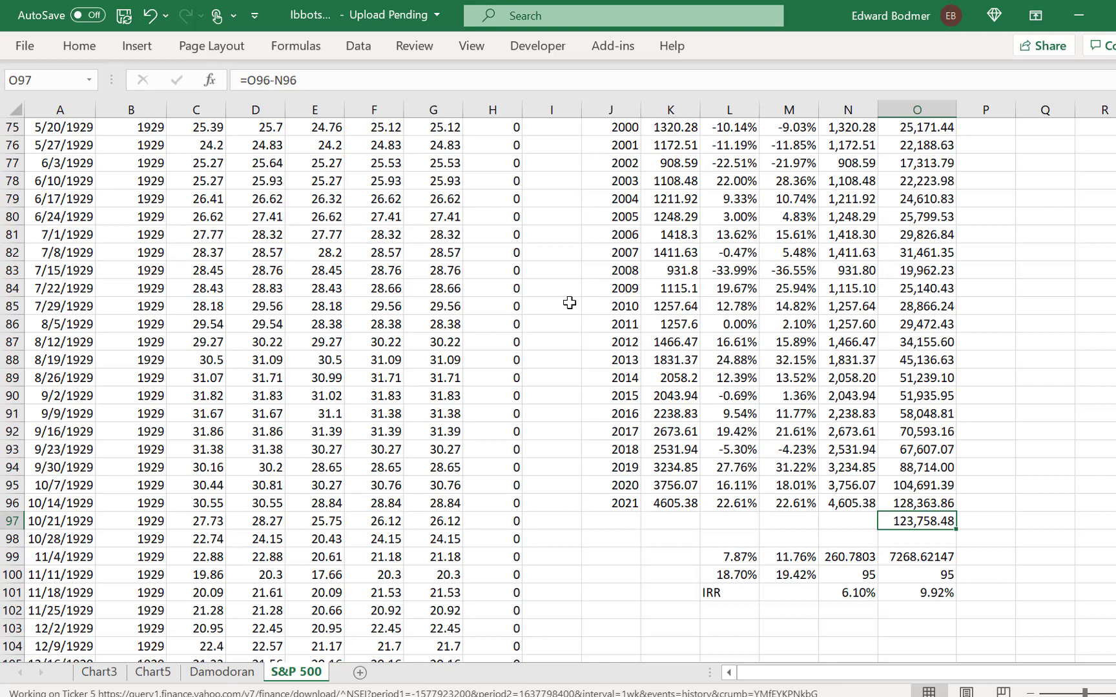
key("Left")
key("Up")
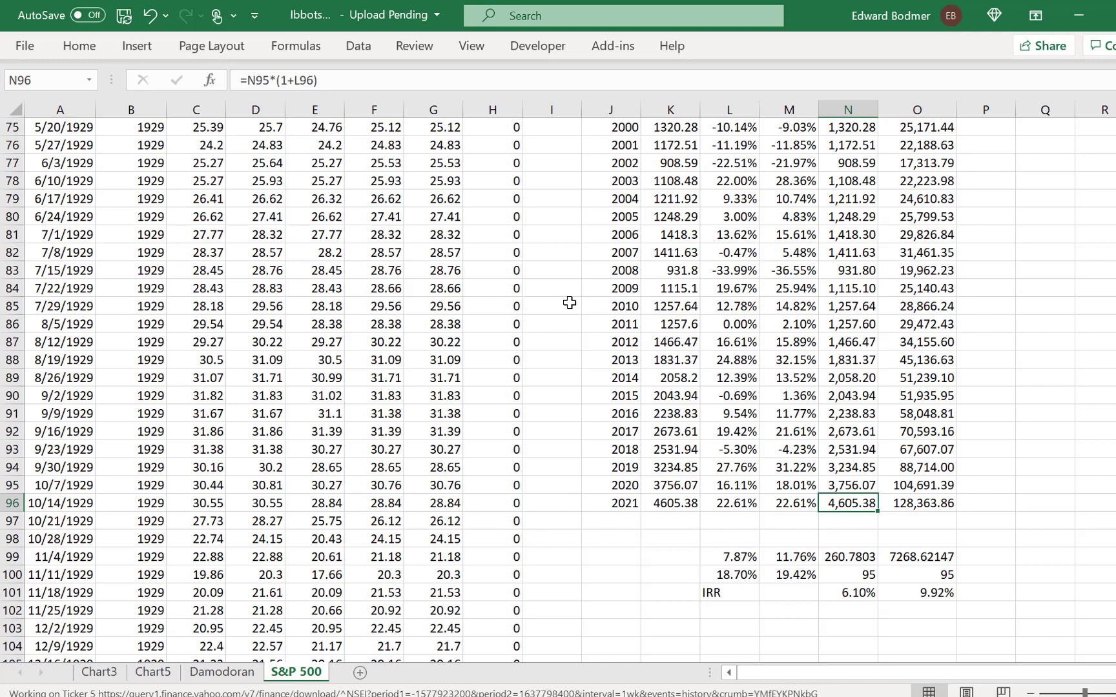
Step: Look through the Ibbotson returns in column M from the latest years up to the column header
key("Left")
key("Up")
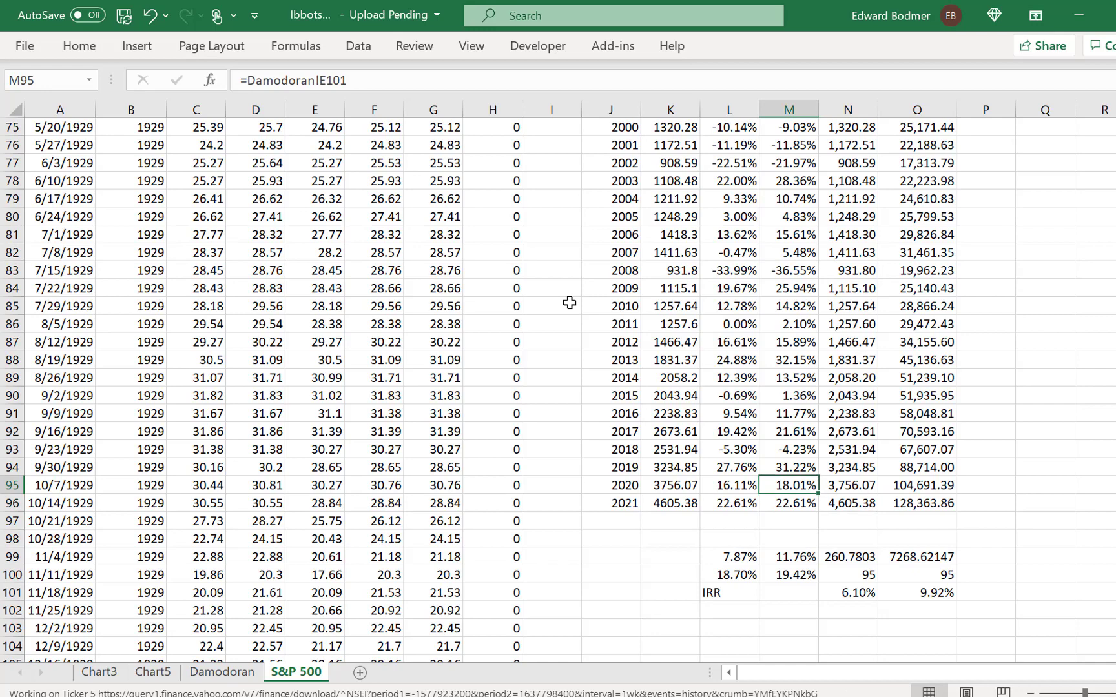
key("Up")
key("Up")
key("Up")
key("Up")
key("Up")
key("Up")
key("Up")
key("Up")
key("Up")
key("Up")
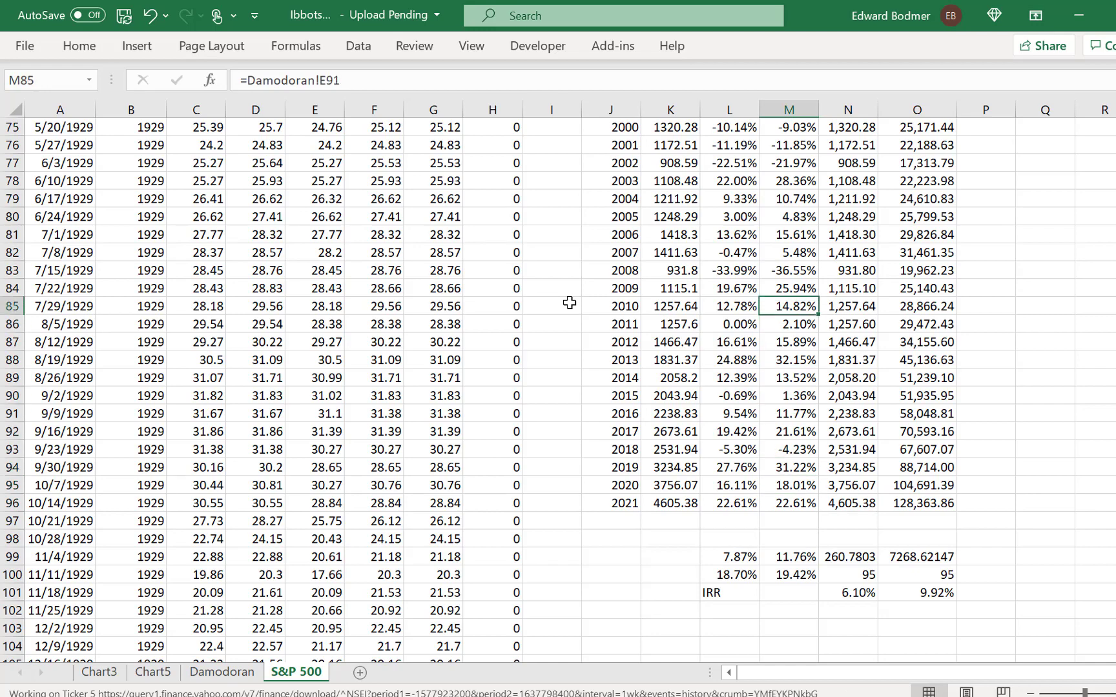
key("ctrl+Up")
key("ctrl+Up")
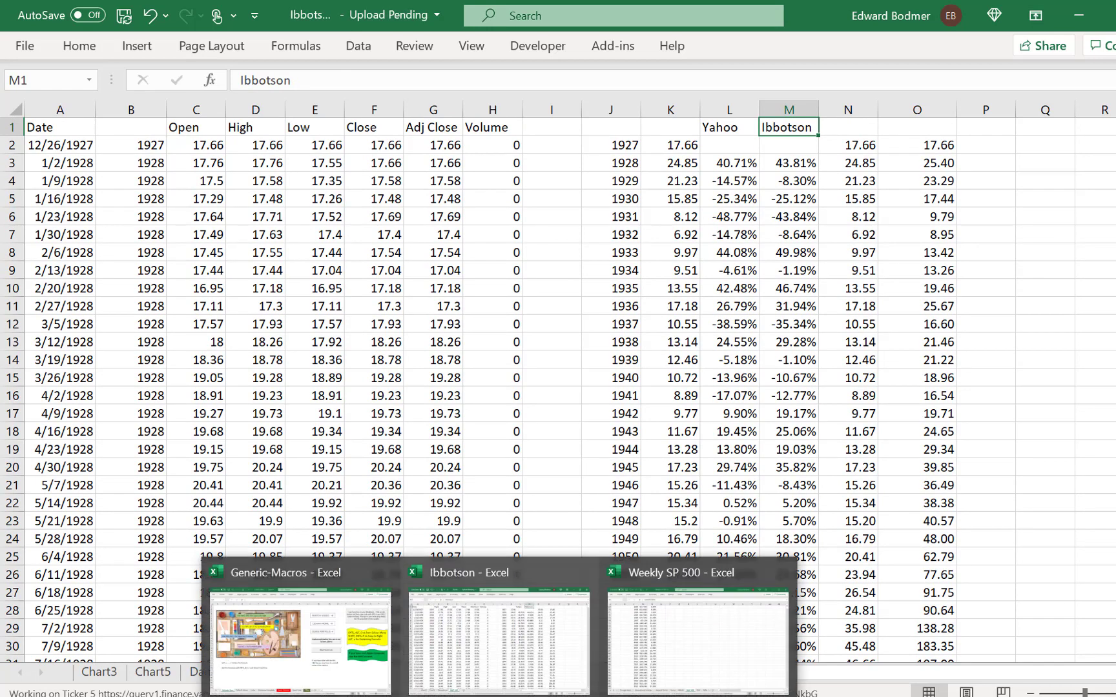
Step: Switch to the Weekly SP 500 workbook and close it, saving its changes
left_click(697, 645)
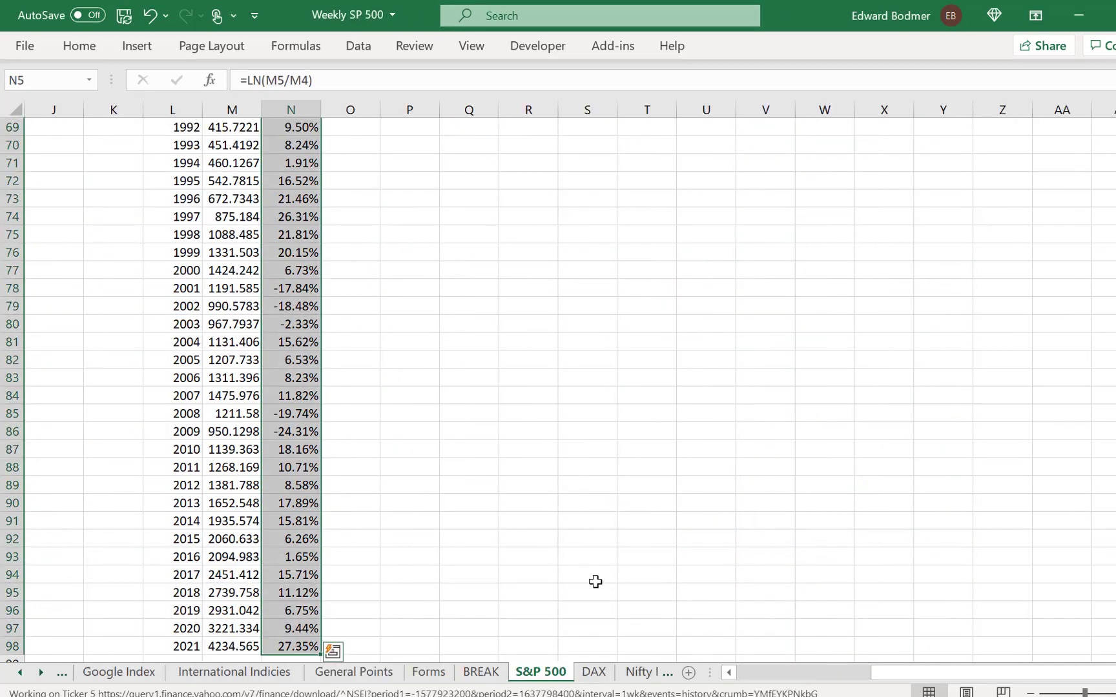
left_click(633, 497)
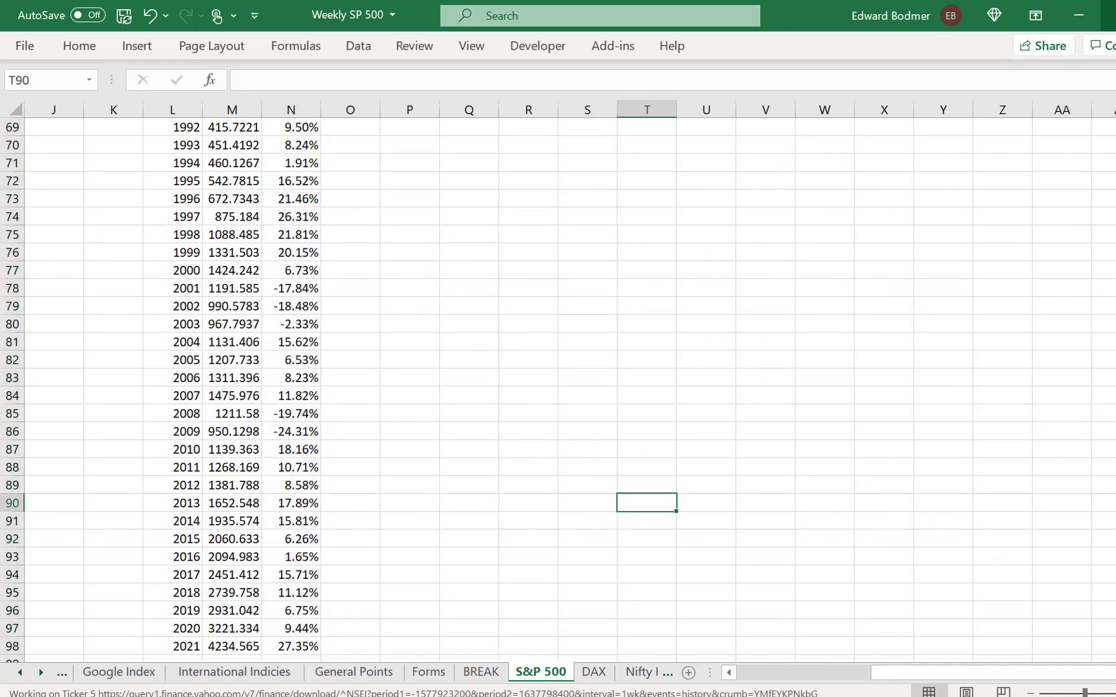
left_click(1114, 15)
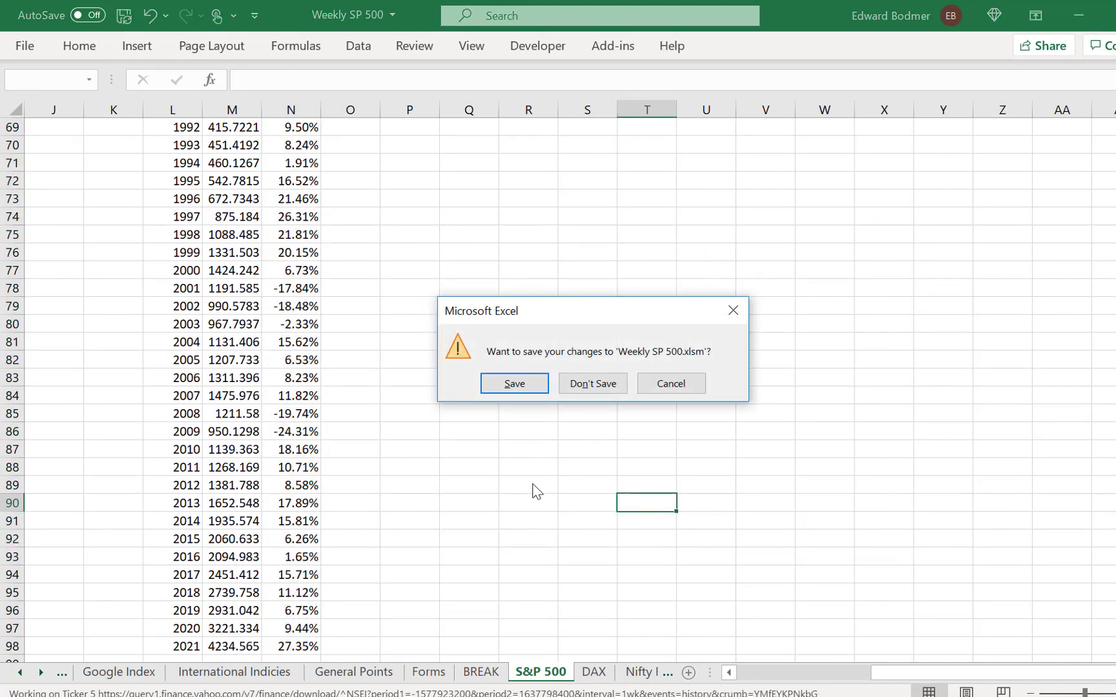
left_click(514, 385)
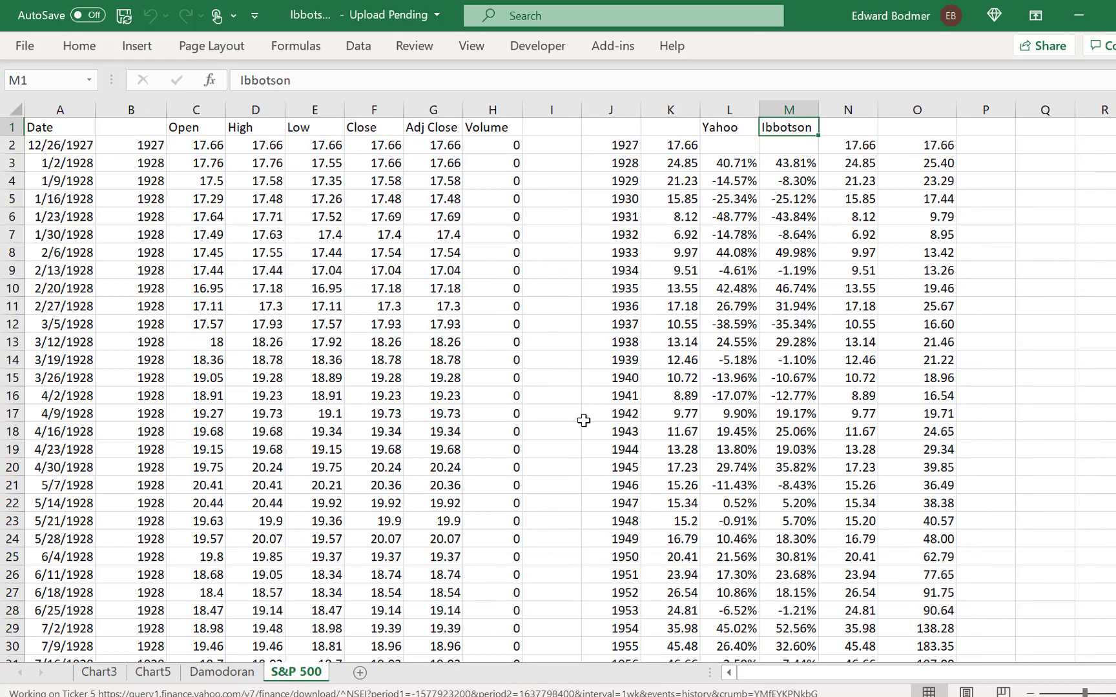
Step: Switch to File Explorer and bring up the folder S&P Index and Daily vs Monthly Prices
left_click(557, 412)
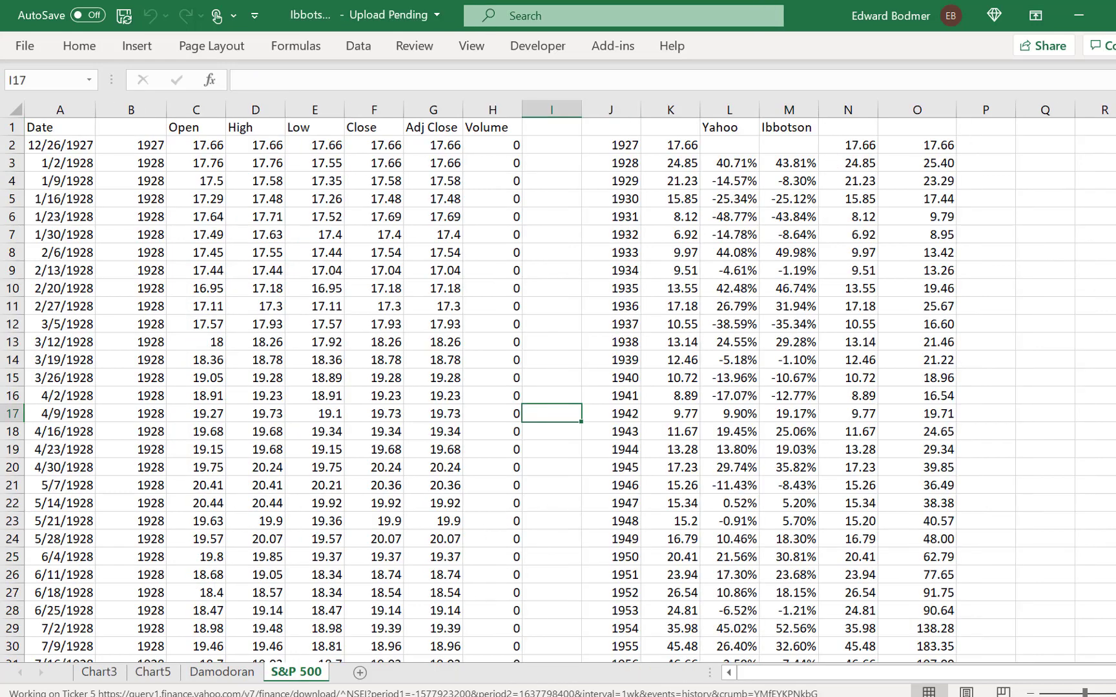
mouse_move(547, 660)
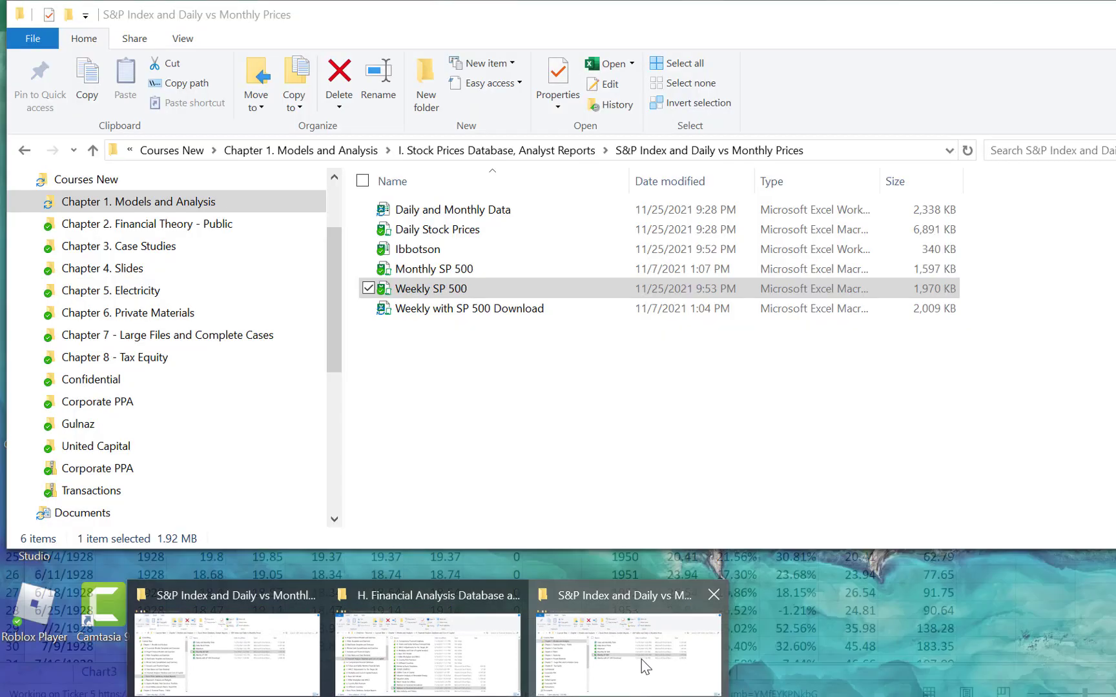
left_click(642, 659)
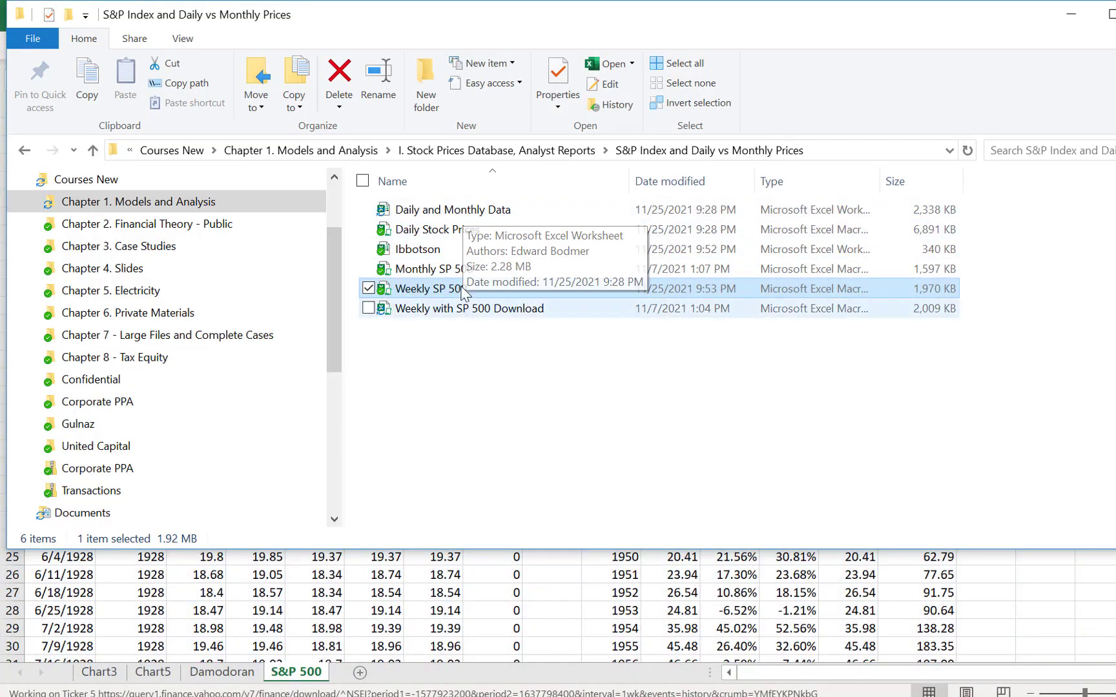
Step: Open the Daily Stock Prices workbook and go to the daily price history on its S&P 500 sheet
double_click(465, 231)
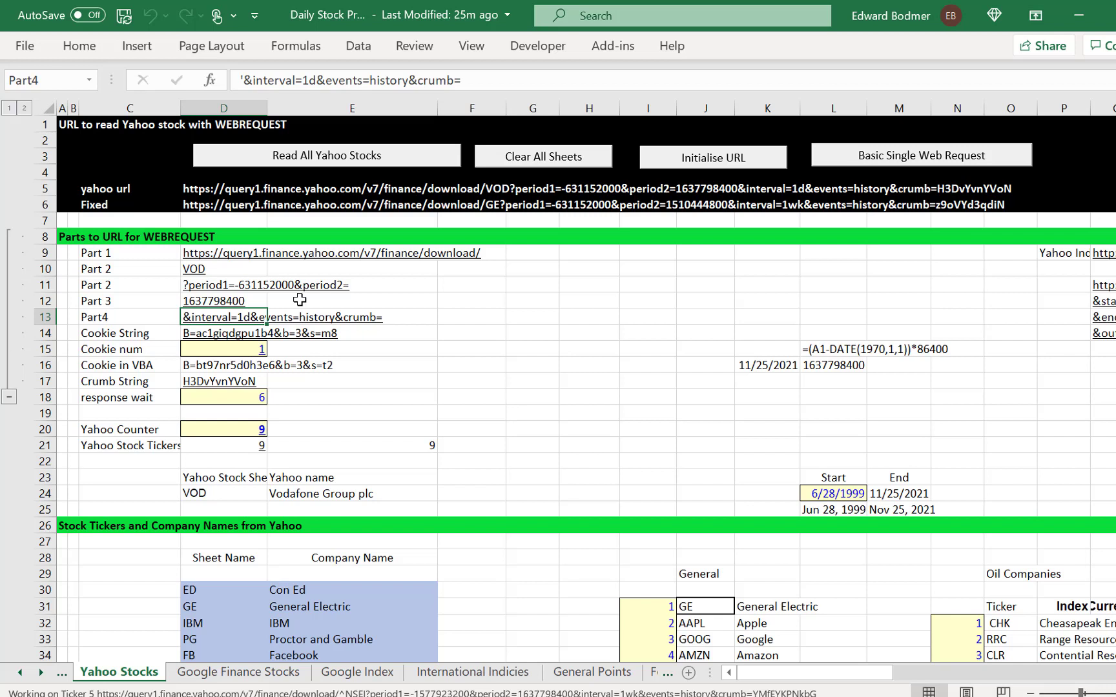
key("Left")
key("Right")
key("ctrl+Page_Down")
key("ctrl+Page_Down")
key("ctrl+Page_Down")
key("ctrl+Page_Down")
key("ctrl+Page_Down")
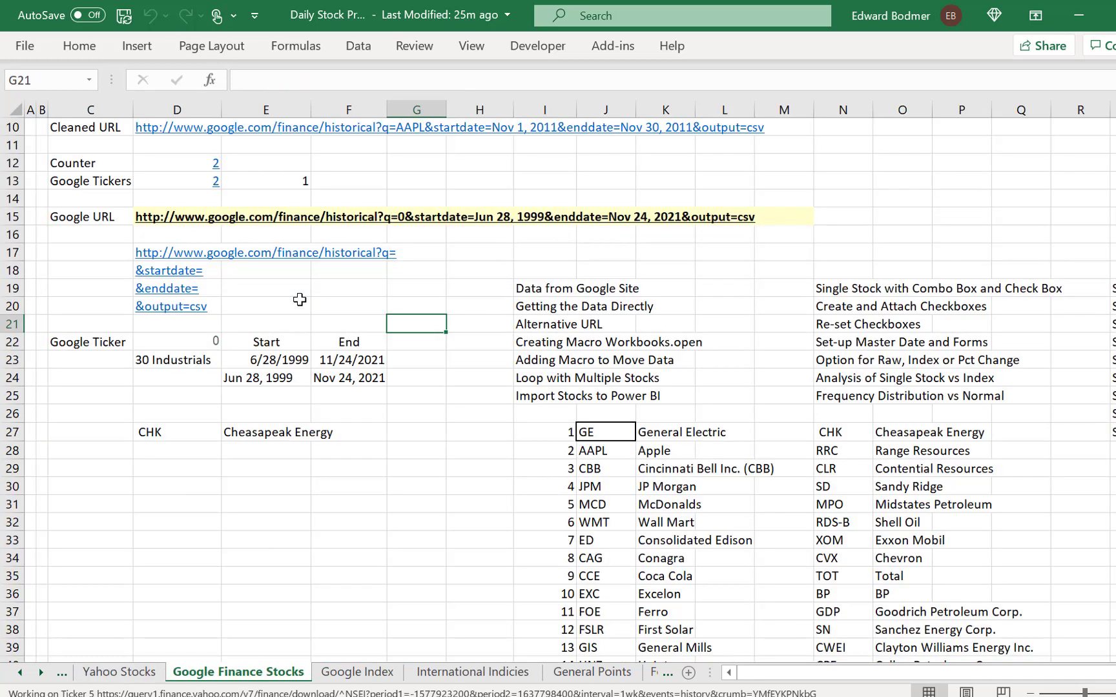
key("ctrl+Page_Down")
key("ctrl+Page_Down")
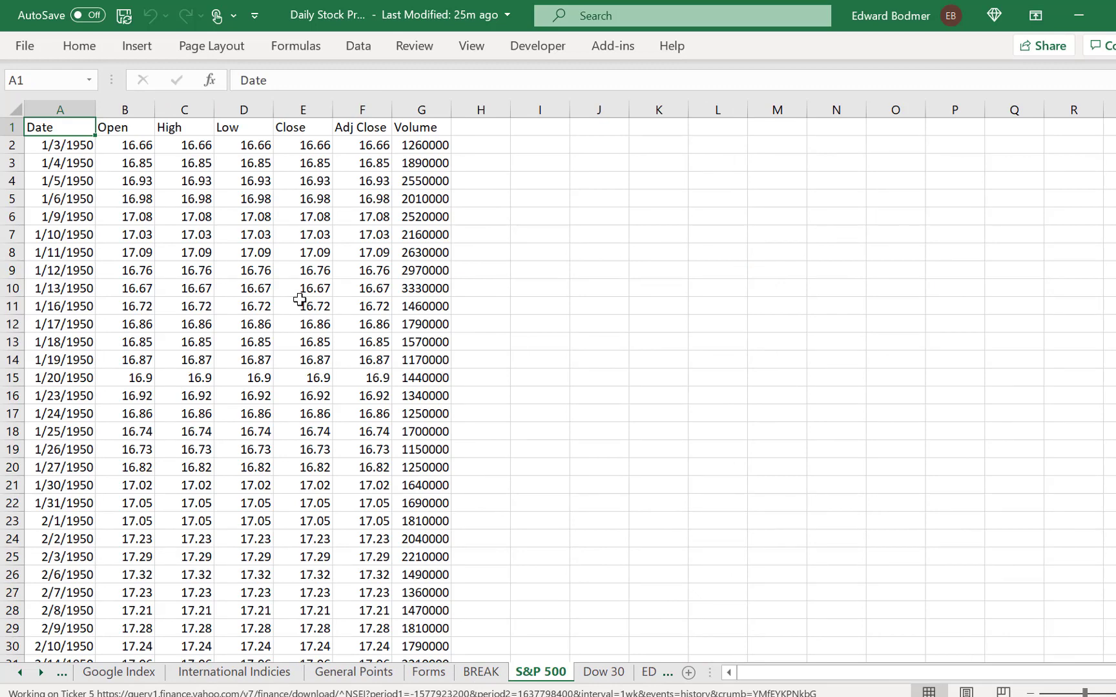
key("Down")
key("Up")
key("Down")
key("Right")
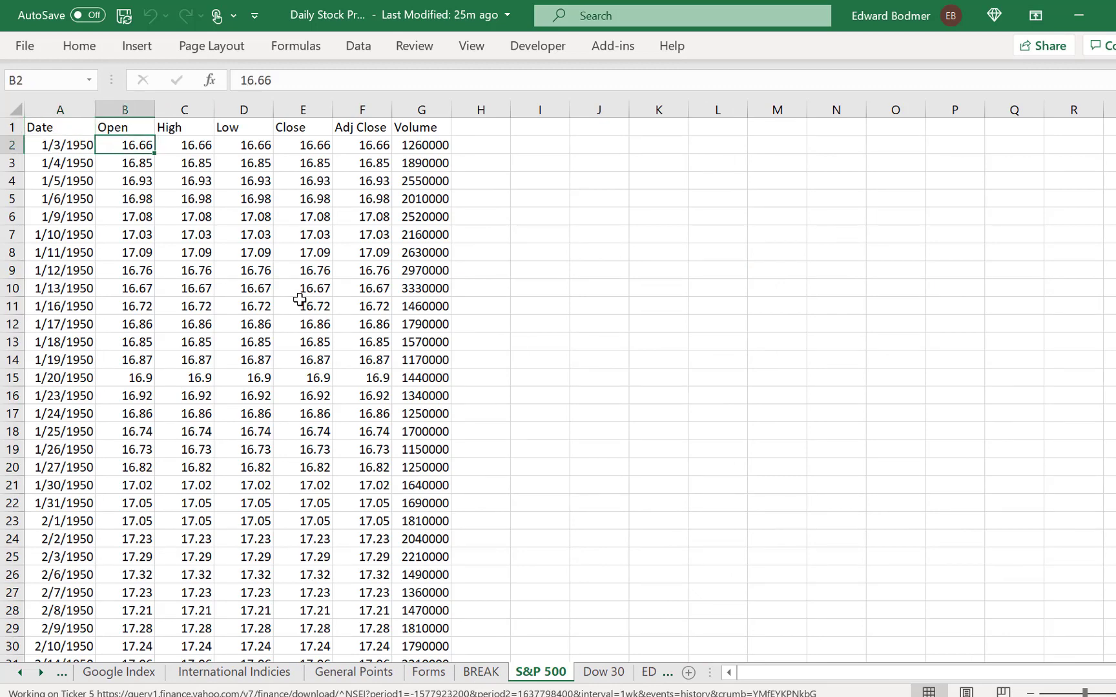
key("Left")
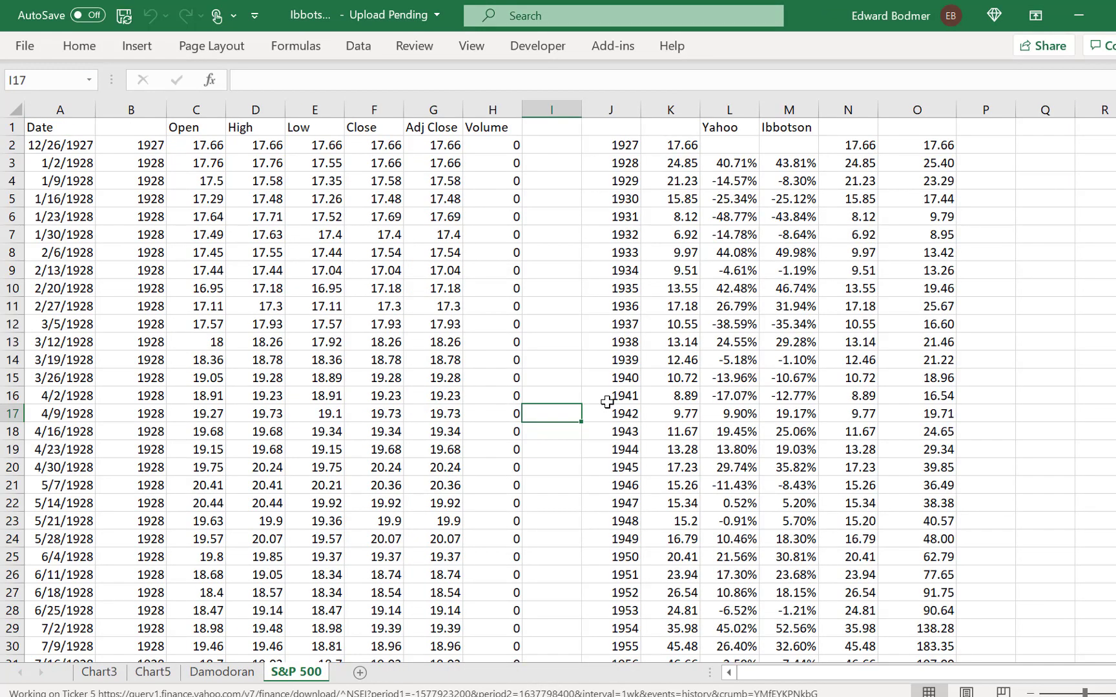
Step: Go to the Close column heading of the weekly price data on the Ibbotson workbook's S&P 500 sheet
key("Up")
key("Up")
key("Up")
key("Up")
key("Up")
key("Up")
key("Up")
key("Up")
key("Up")
key("Up")
key("Up")
key("Up")
key("Up")
key("Up")
key("Up")
key("Up")
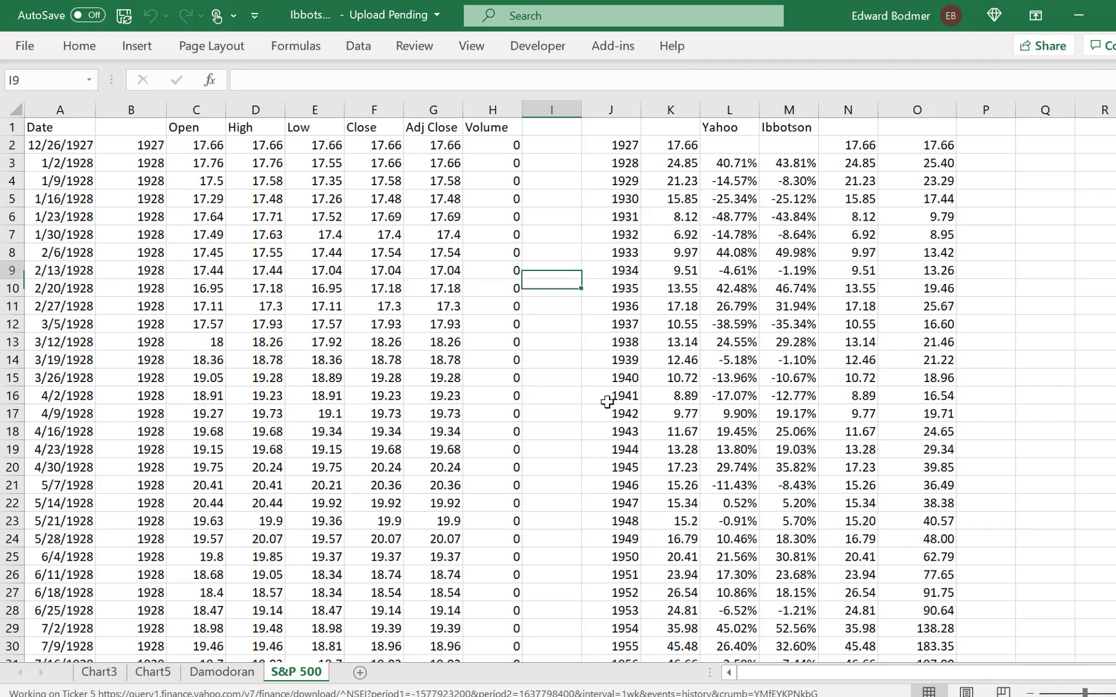
key("Left")
key("Left")
key("Left")
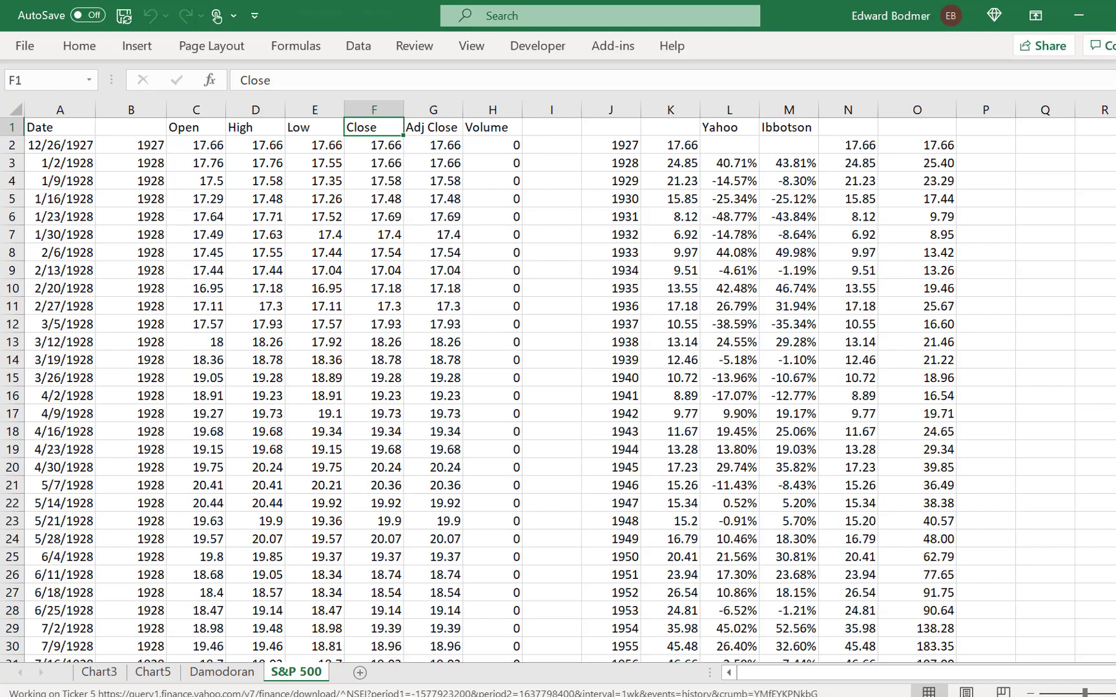
Step: Open the Daily and Monthly Data workbook from the S&P Index and Daily vs Monthly Prices folder
key("ctrl+Tab")
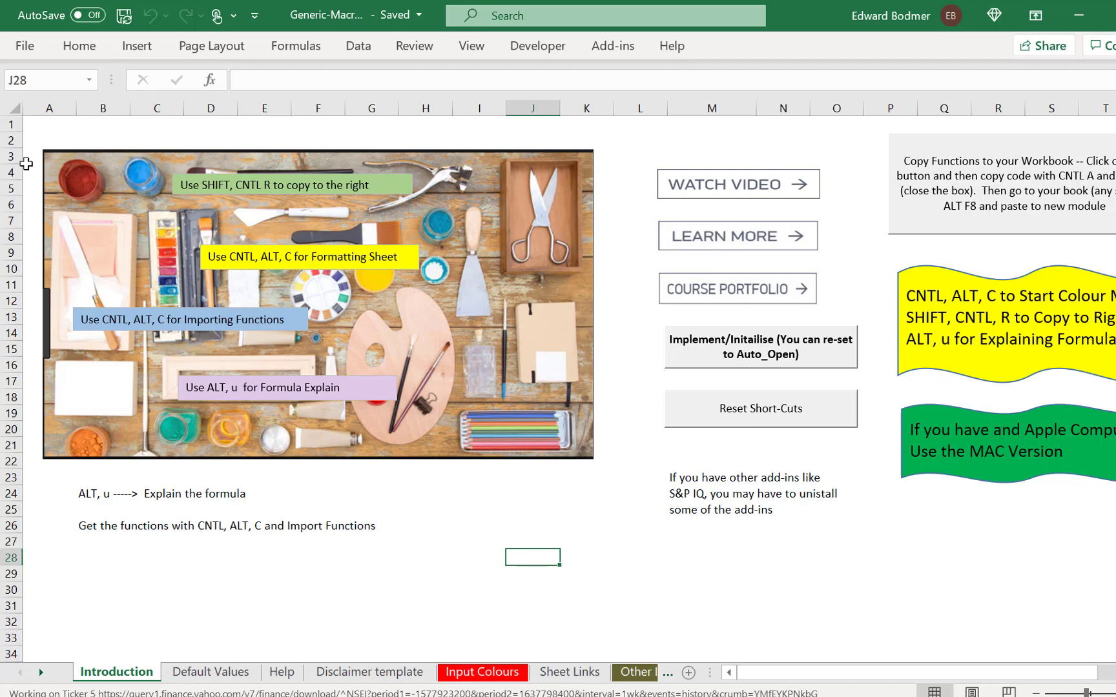
left_click(24, 46)
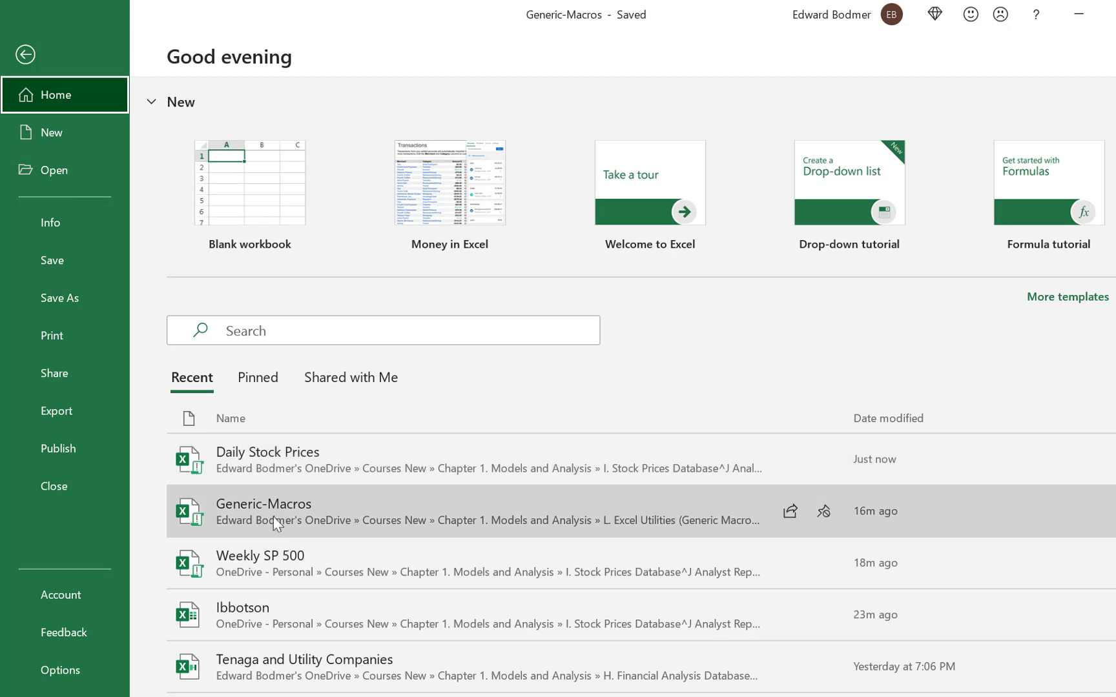
left_click(428, 696)
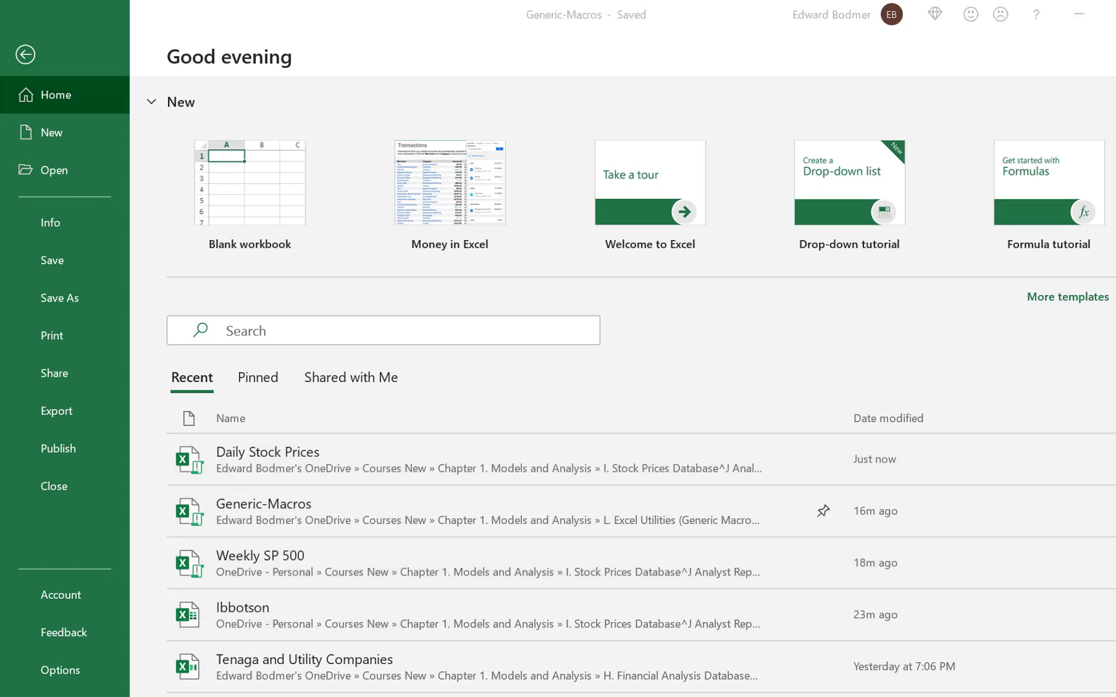
left_click(617, 677)
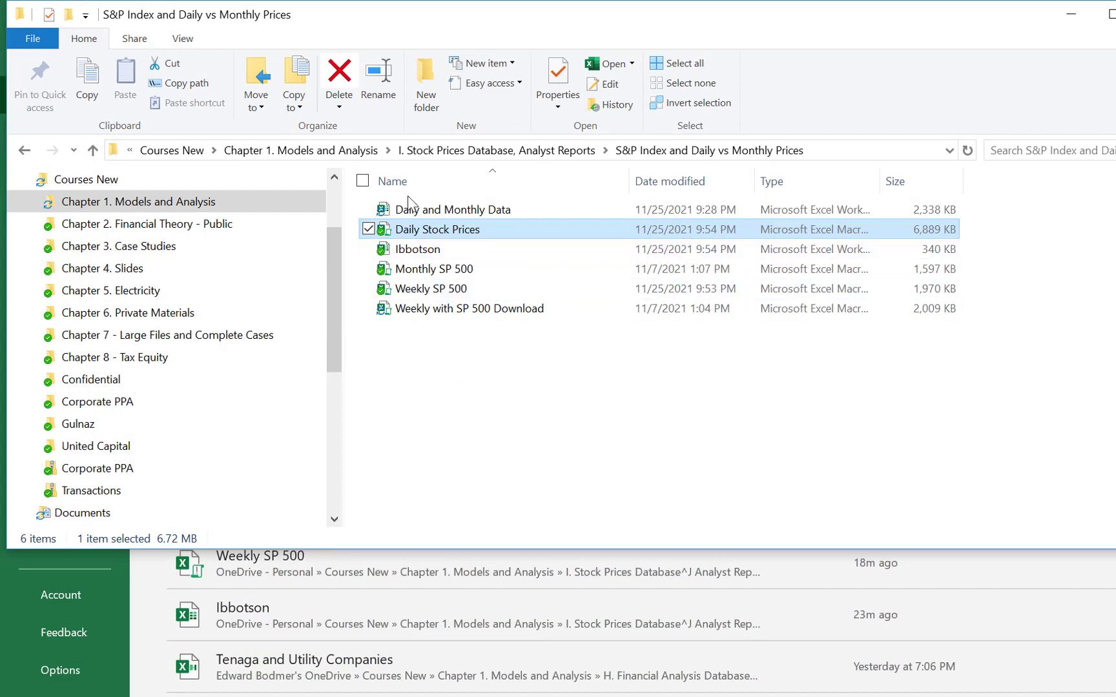
double_click(450, 213)
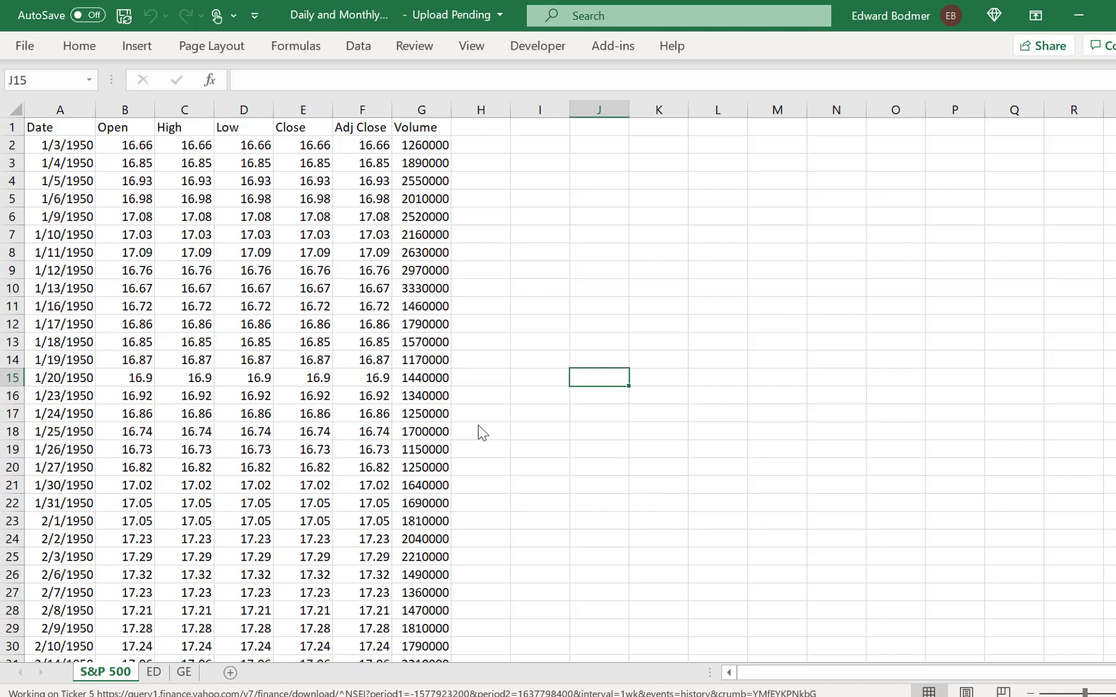
key("Left")
key("Left")
key("Left")
key("Left")
key("Left")
key("Left")
key("Left")
key("Left")
key("Left")
key("Right")
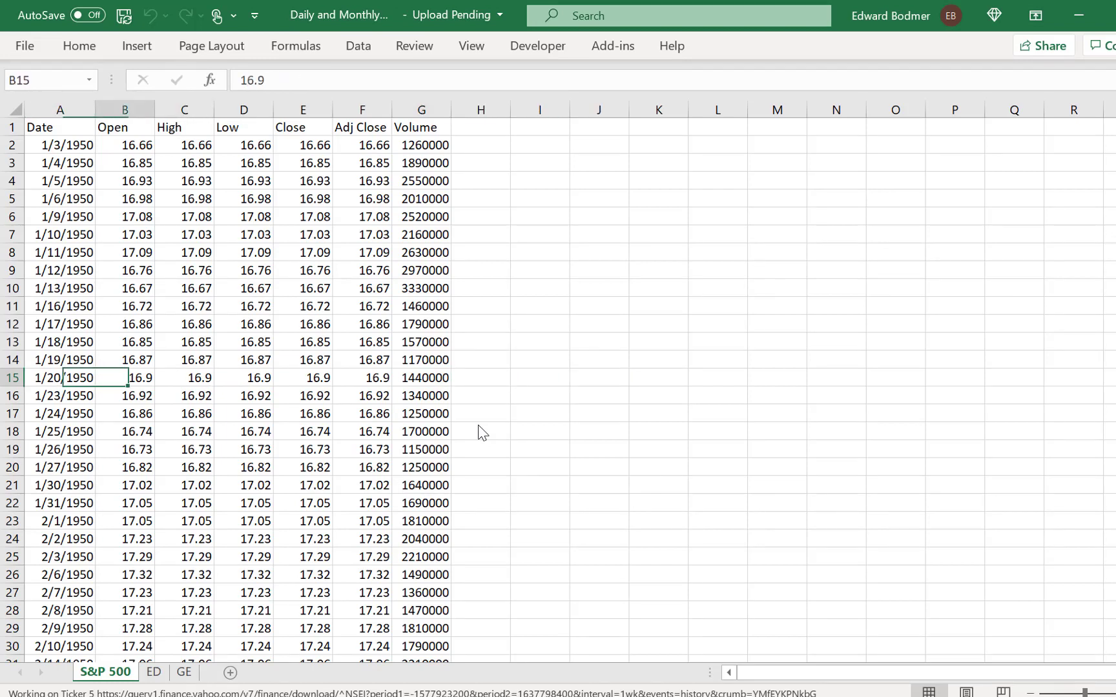
key("Right")
key("Right")
key("Right")
key("Right")
key("Right")
key("Right")
key("Right")
key("Right")
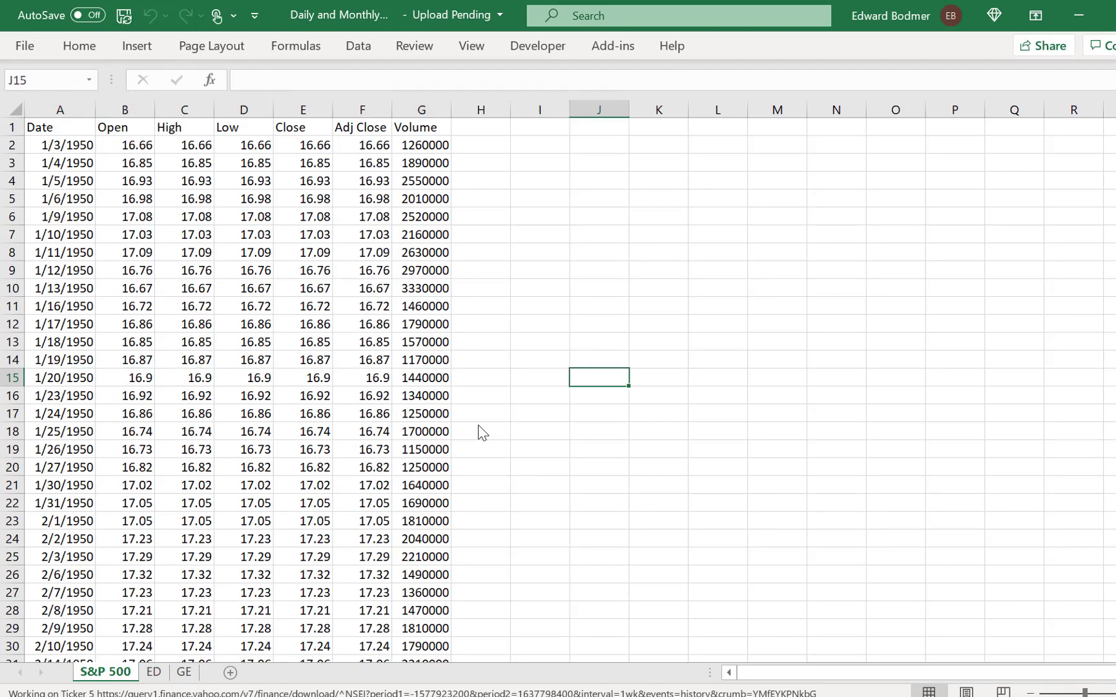
key("Up")
key("Up")
key("Up")
key("Up")
key("Up")
key("Up")
key("Up")
key("Up")
key("Up")
key("Up")
key("Up")
key("Up")
key("Up")
key("Up")
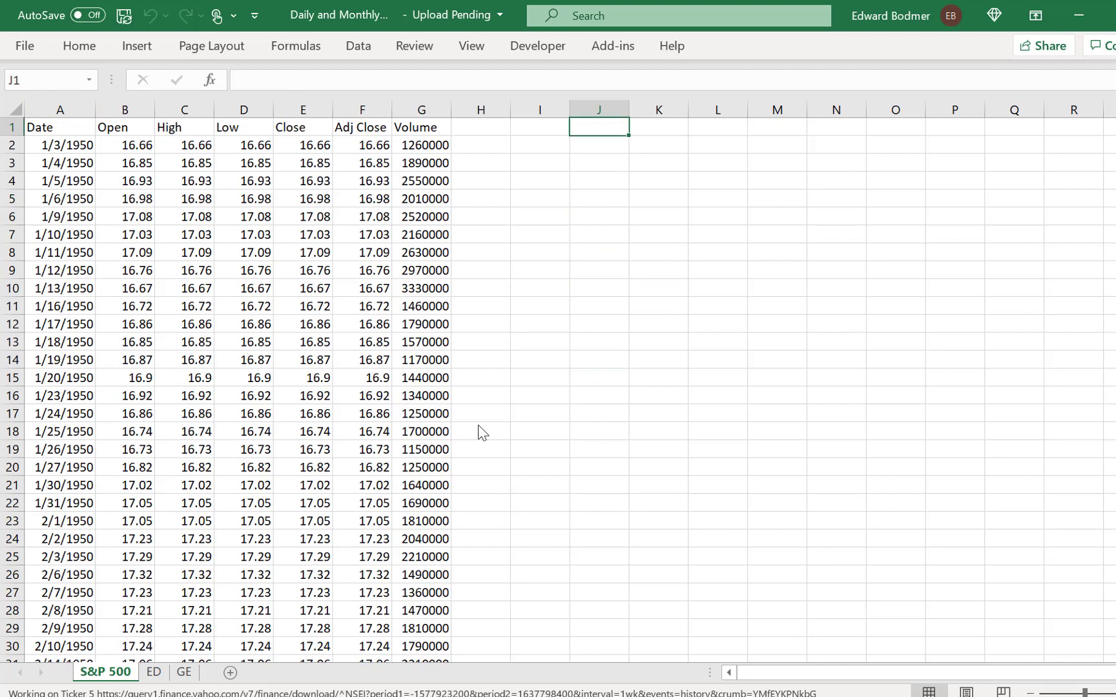
key("Down")
key("Down")
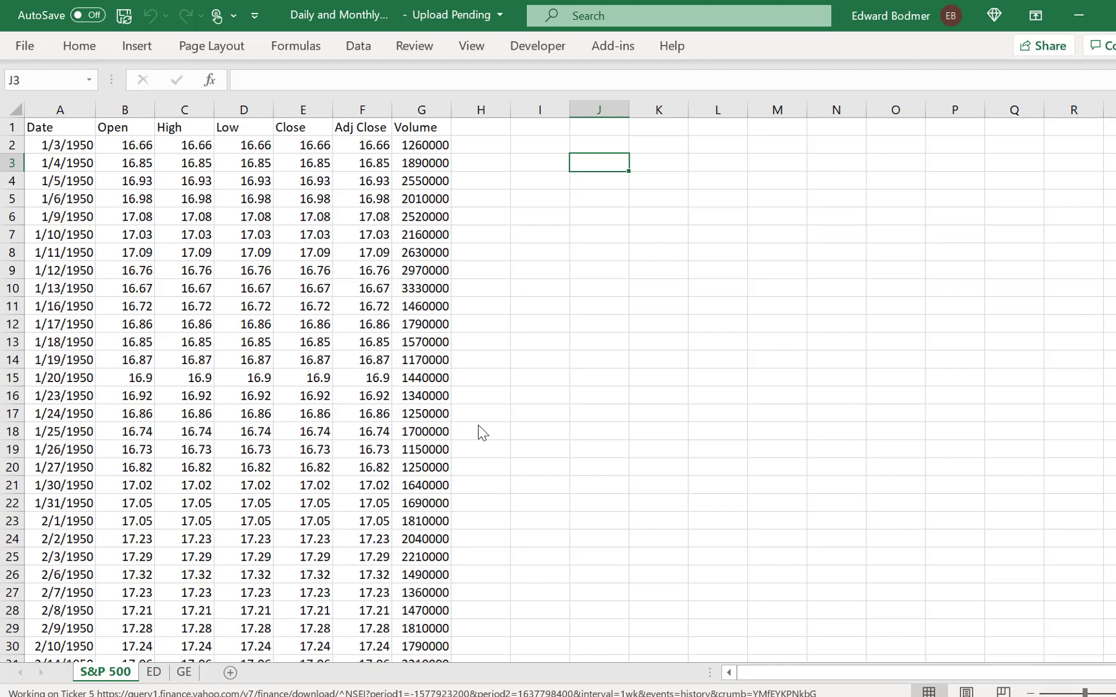
Step: Delete the Open, High, Low and Close columns from the S&P 500 sheet
key("Left")
key("Left")
key("Left")
key("Left")
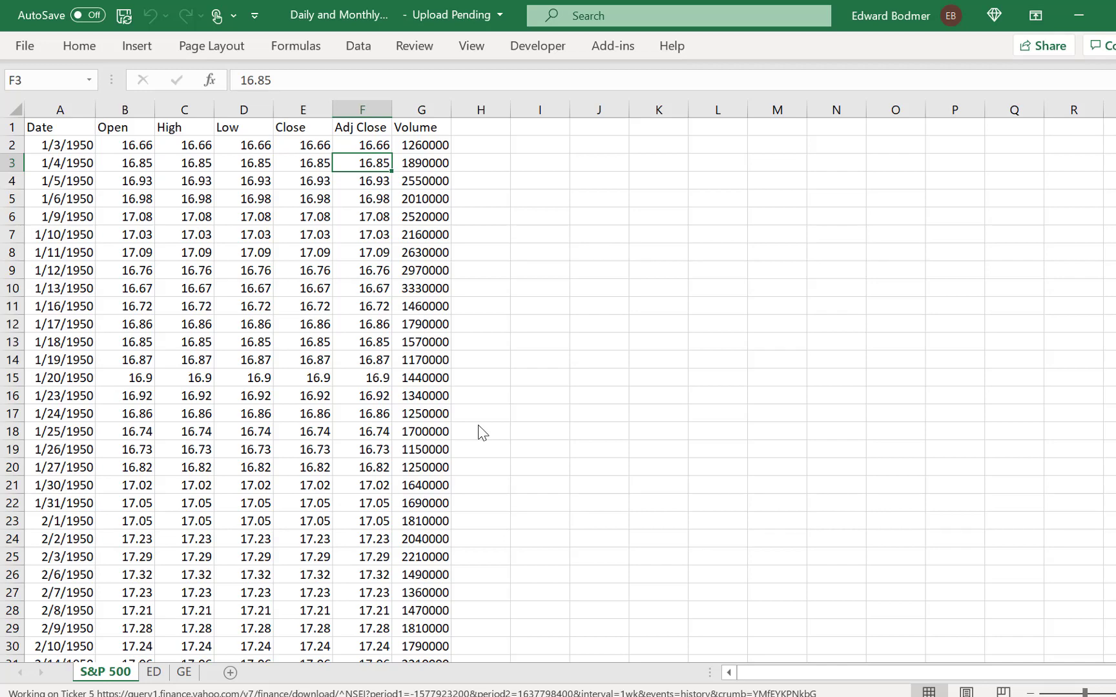
key("Left")
key("ctrl+Left")
key("Right")
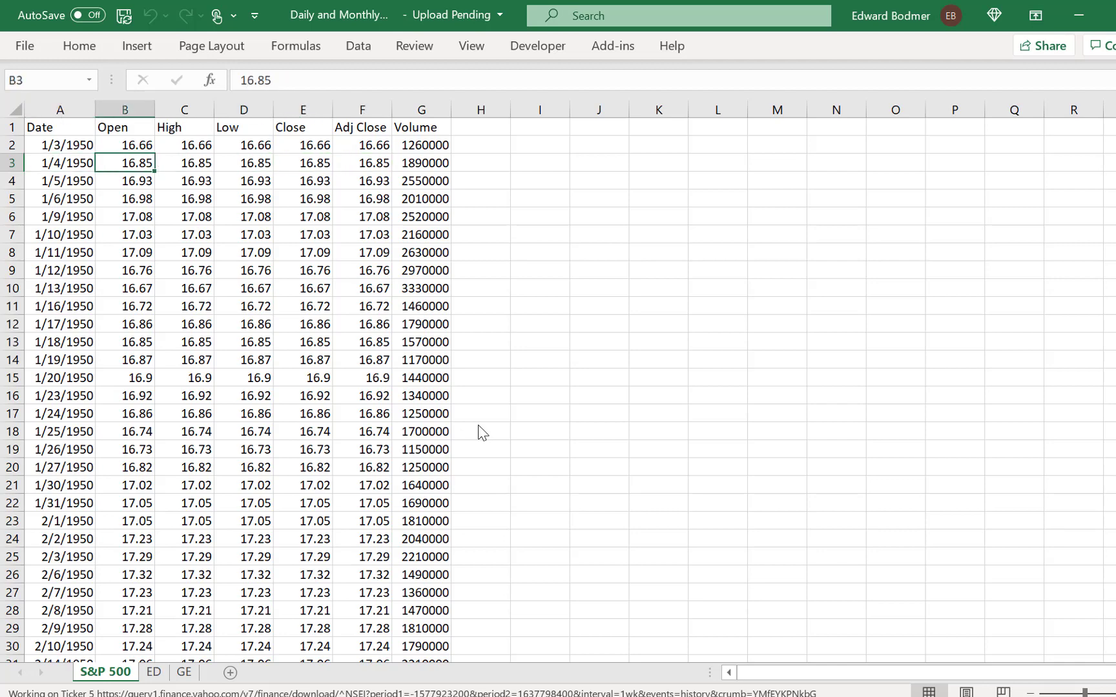
key("ctrl+shift+Down")
key("shift+Right")
key("shift+Right")
key("shift+Right")
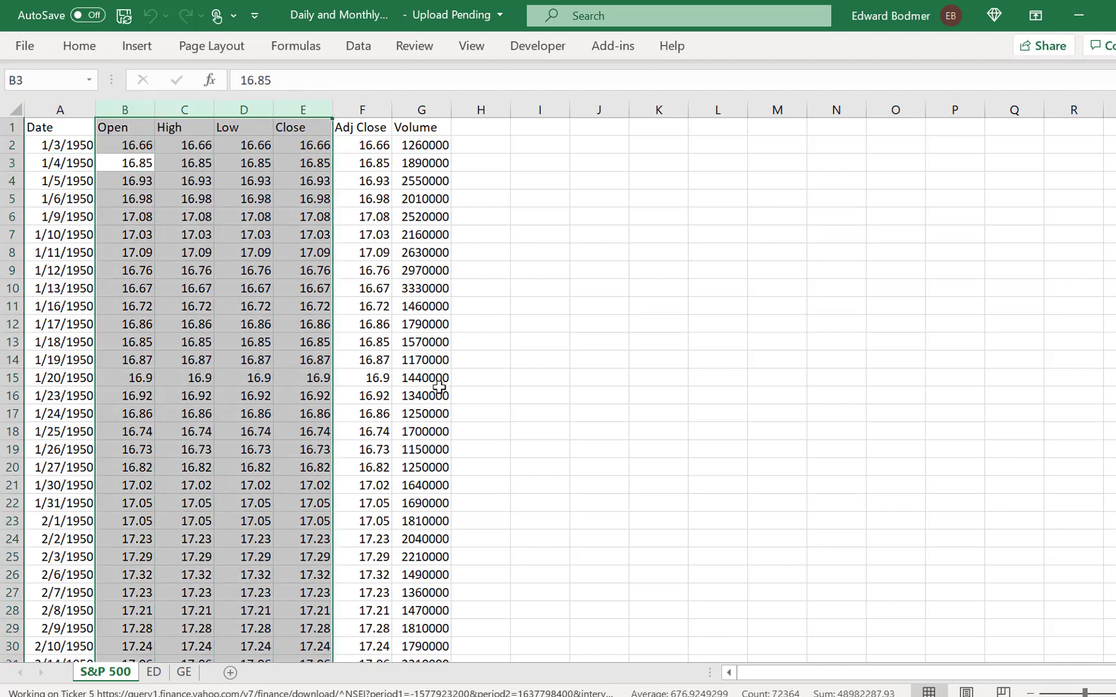
key("ctrl+space")
key("ctrl+minus")
Step: Delete the Volume column from the S&P 500 sheet, leaving only Date and Adj Close
key("Right")
key("ctrl+space")
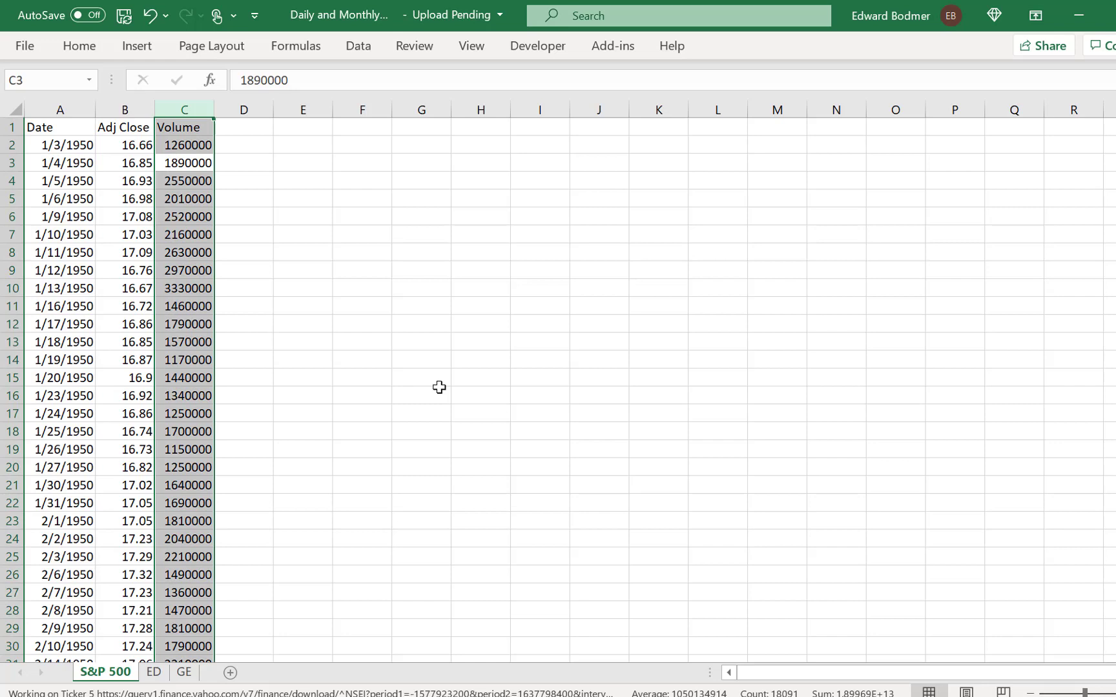
key("ctrl+minus")
key("Left")
key("Left")
key("Up")
key("Up")
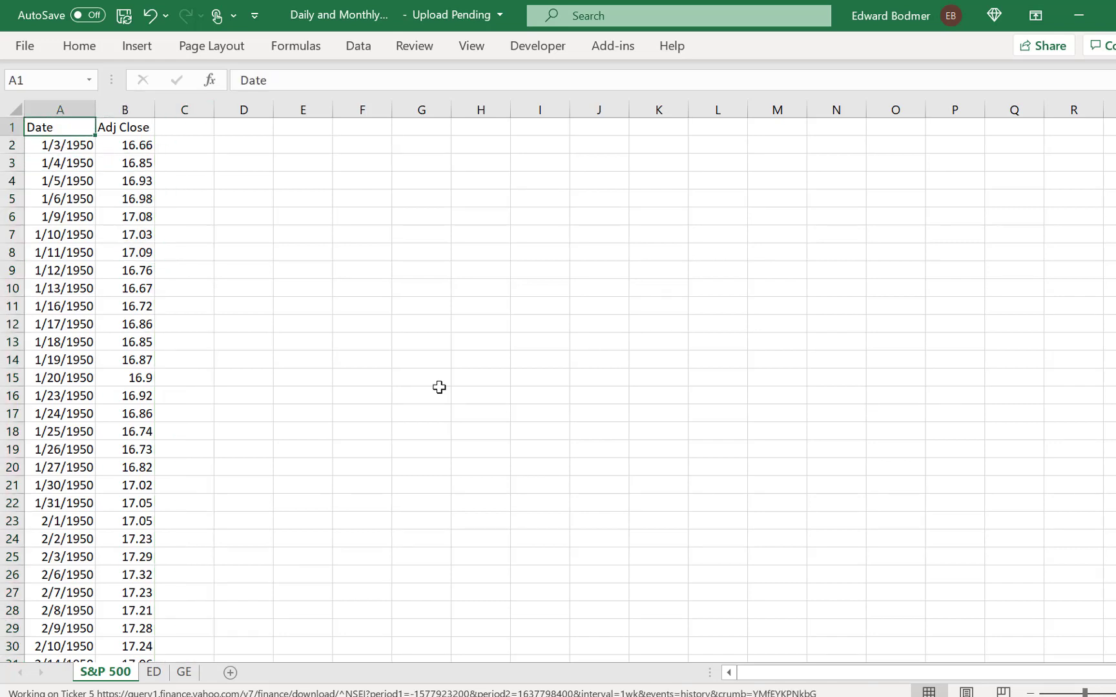
key("Down")
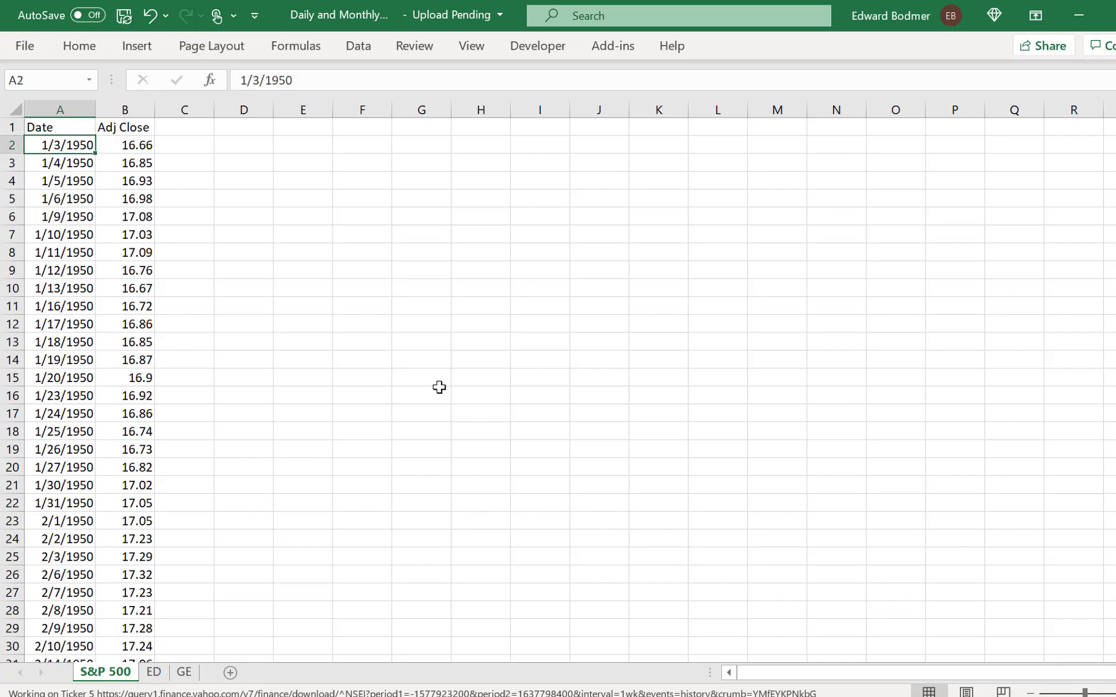
Step: Delete the Open, High, Low and Close columns from the ED sheet
key("ctrl+Page_Down")
key("ctrl+Page_Down")
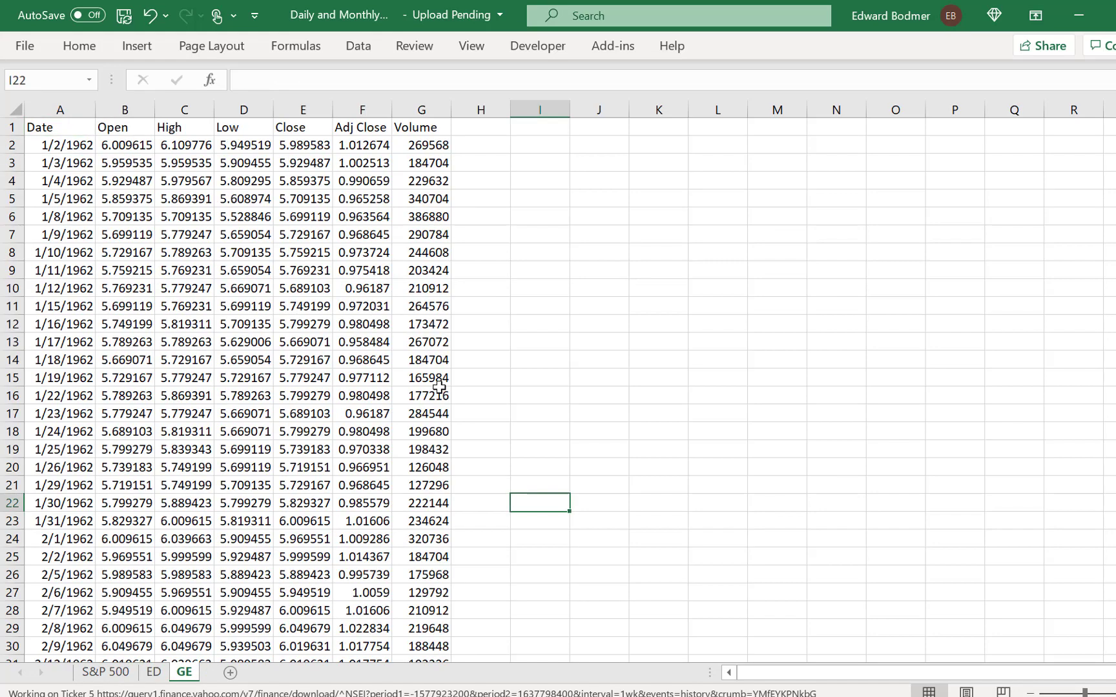
key("ctrl+Page_Up")
key("ctrl+Page_Down")
key("ctrl+Page_Up")
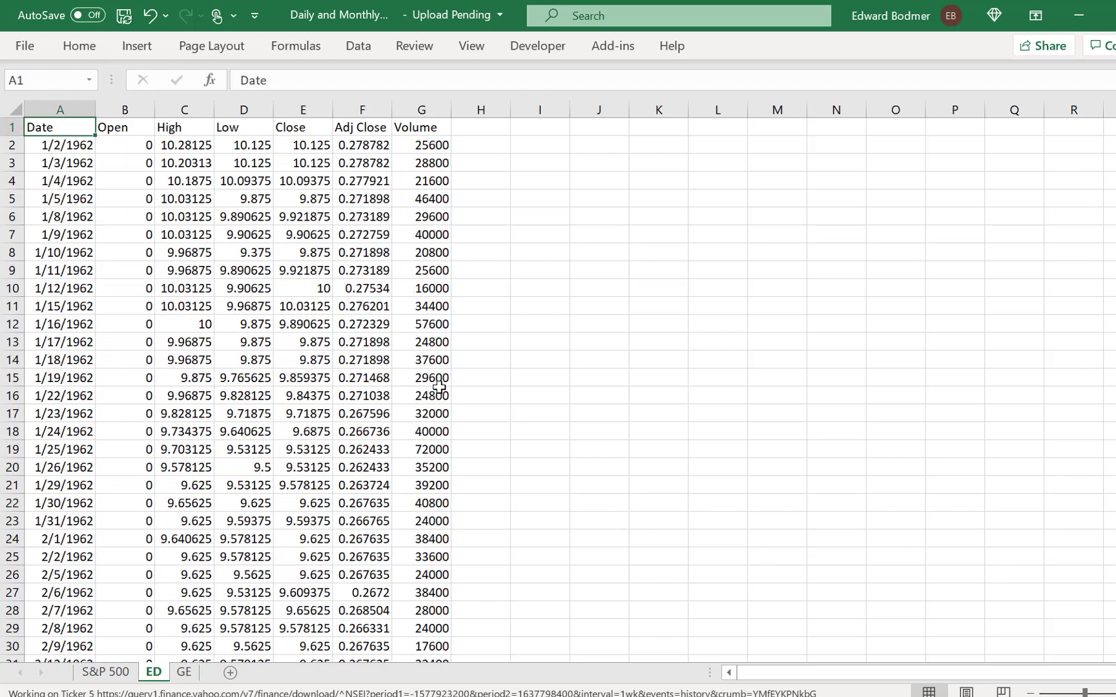
key("Right")
key("ctrl+shift+Down")
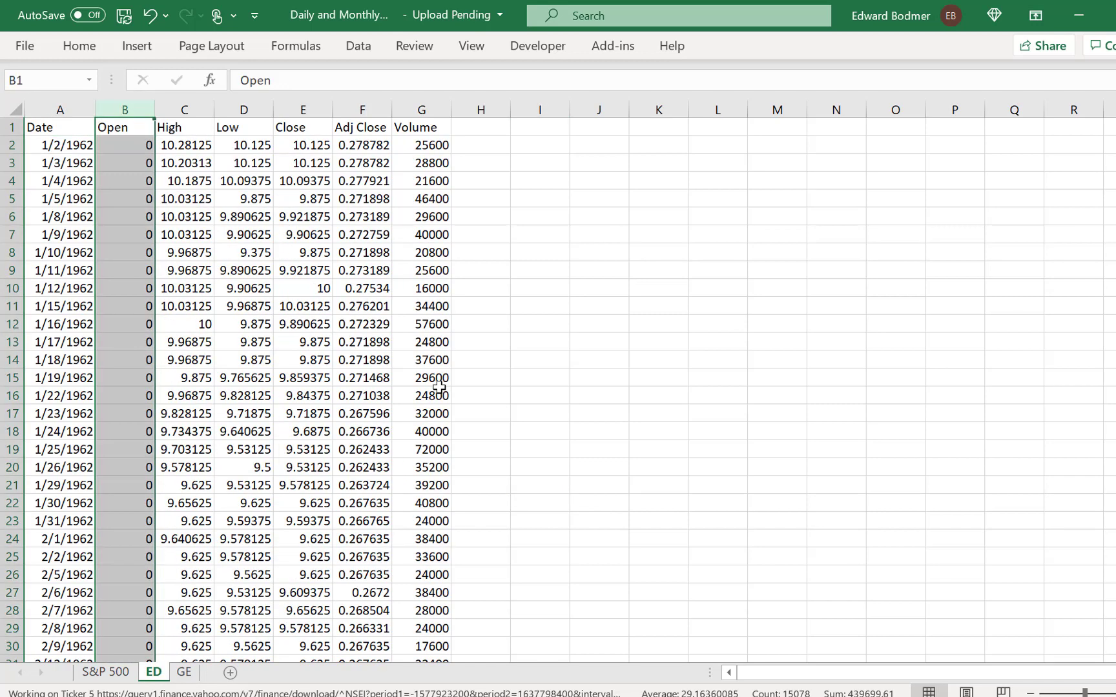
key("ctrl+minus")
key("ctrl+minus")
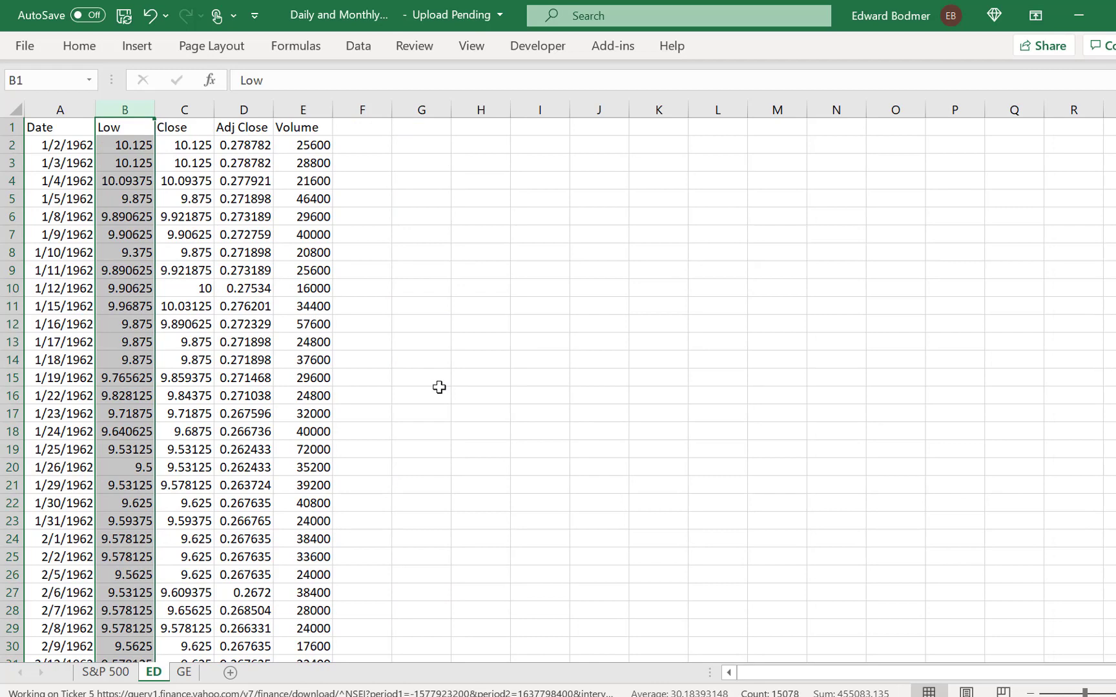
key("ctrl+minus")
key("ctrl+minus")
Step: Clear the whole Volume column on the ED sheet
key("Right")
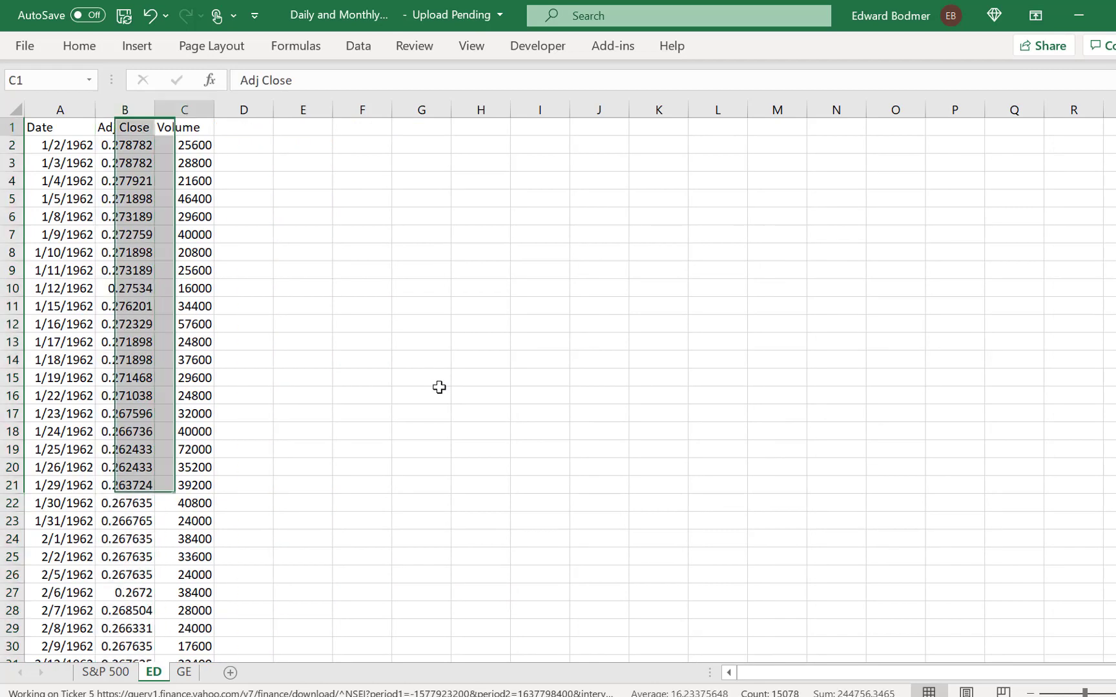
key("ctrl+shift+Down")
key("Delete")
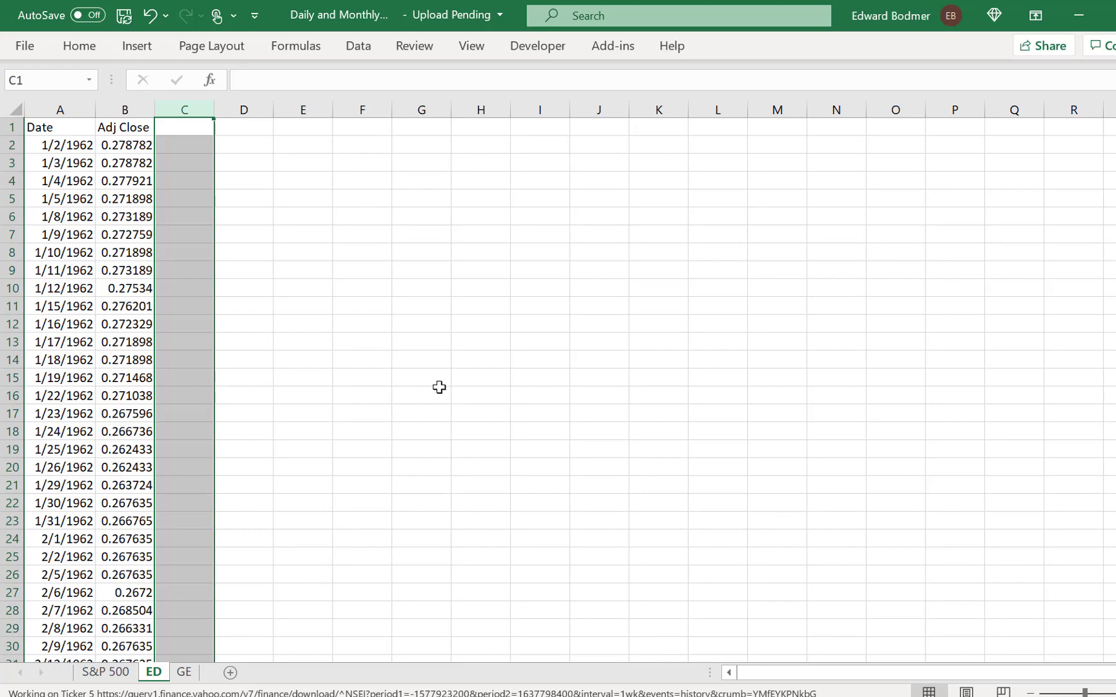
Step: Delete the Open, High and Low columns from the GE sheet
key("ctrl+Page_Down")
key("Up")
key("Up")
key("Up")
key("Up")
key("Up")
key("Up")
key("Up")
key("Up")
key("Up")
key("Up")
key("Up")
key("Up")
key("Up")
key("Up")
key("Up")
key("Up")
key("Up")
key("Up")
key("Up")
key("Up")
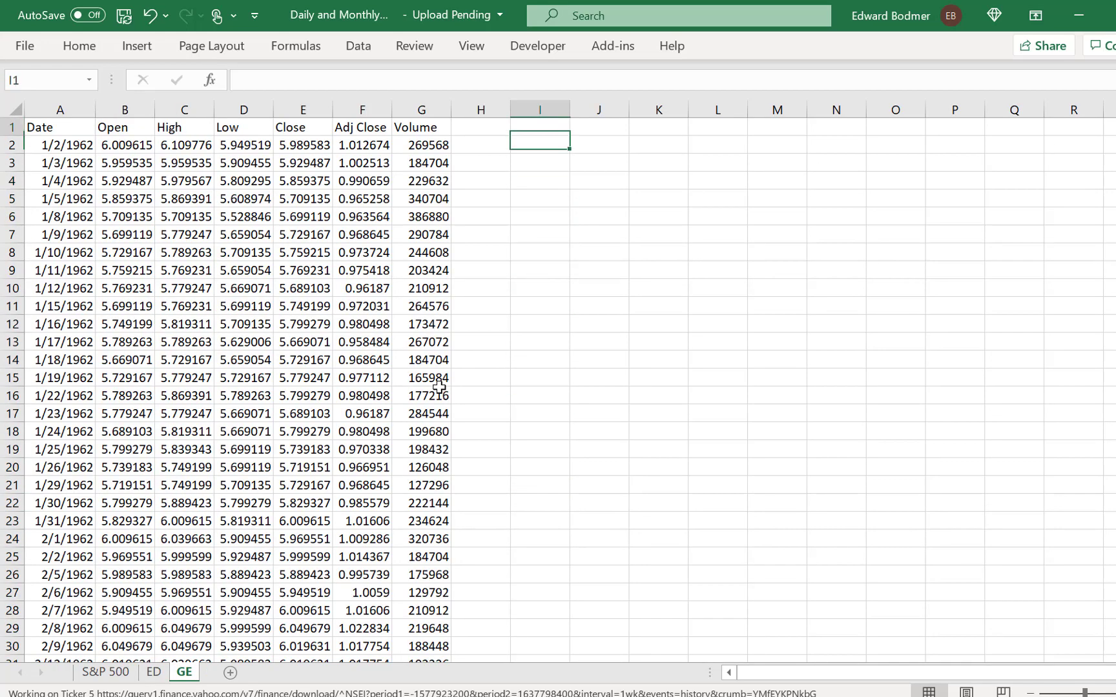
key("Left")
key("Home")
key("Right")
key("ctrl+shift+Down")
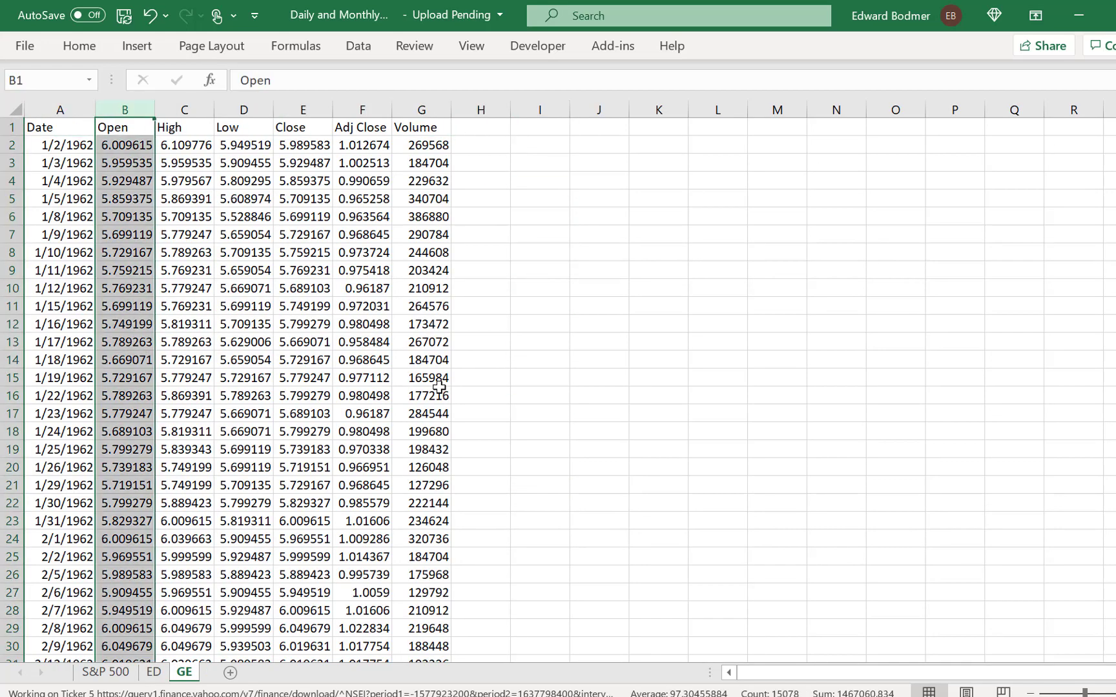
key("shift+Right")
key("shift+Right")
key("shift+Right")
key("shift+Left")
key("shift+Left")
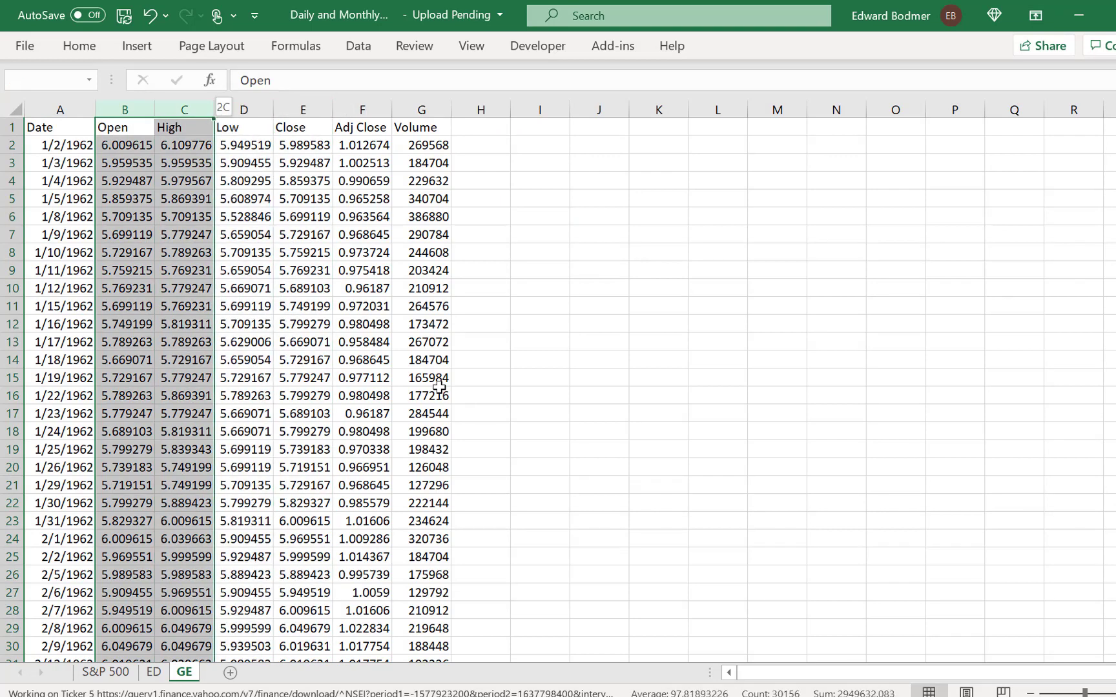
key("shift+Right")
key("ctrl+minus")
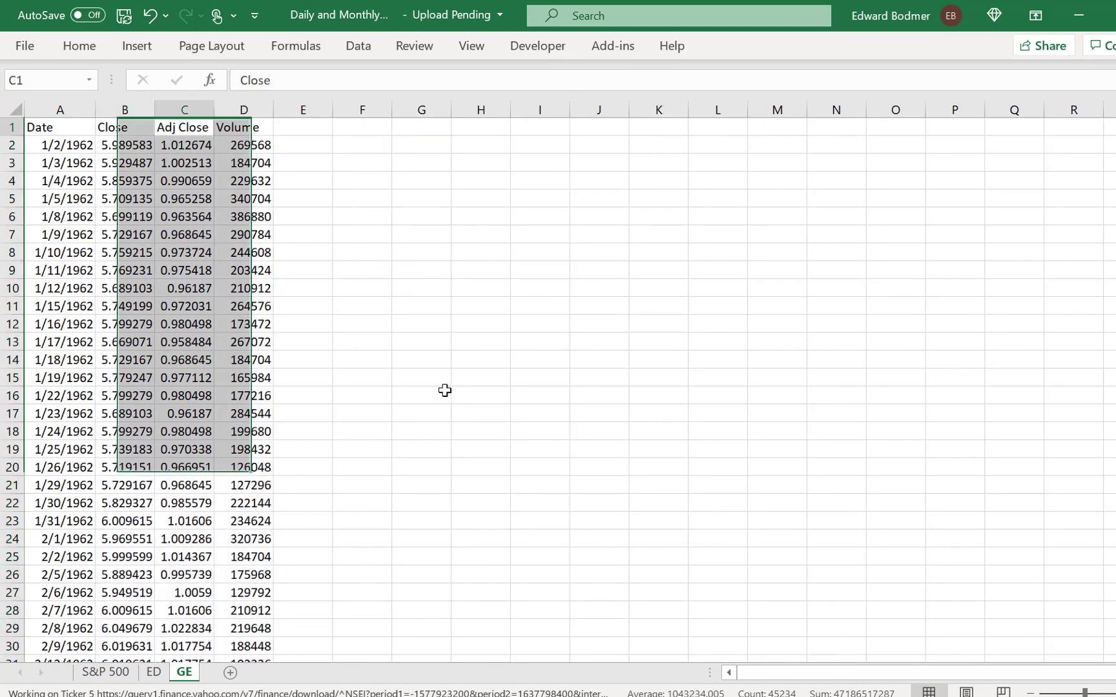
Step: Clear the Adj Close and Volume columns on the GE sheet, keeping Date and Close
key("ctrl+shift+Down")
key("shift+Right")
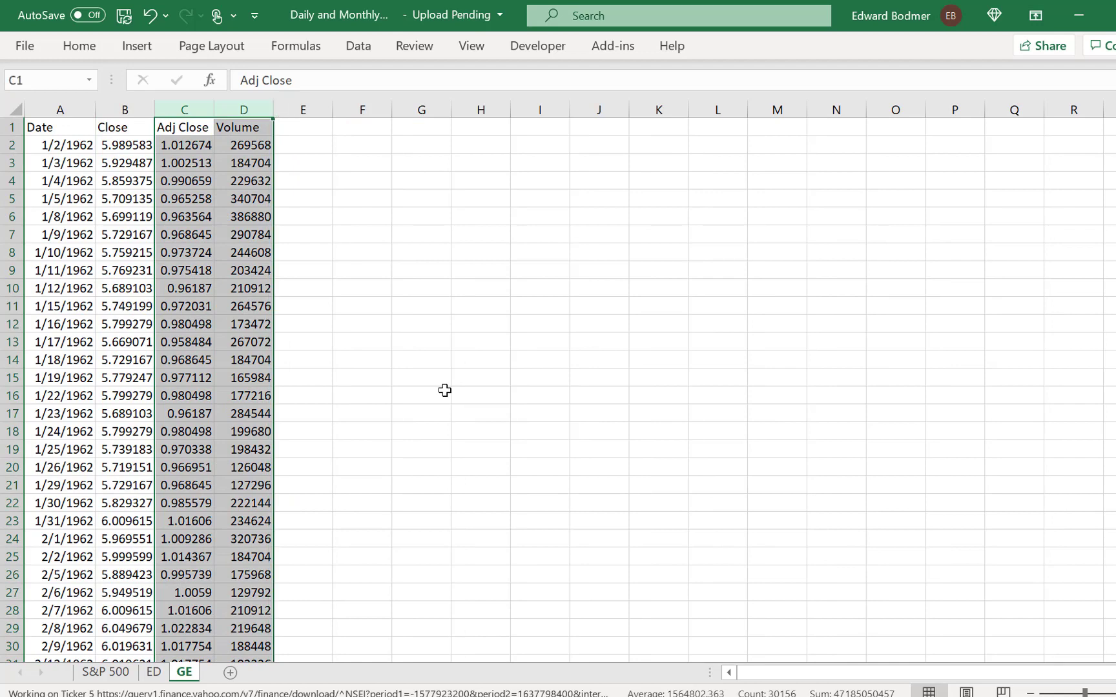
key("Delete")
Step: Head columns B, C and D of the GE sheet as GE, ED and S&P 500
key("ctrl+Home")
key("Right")
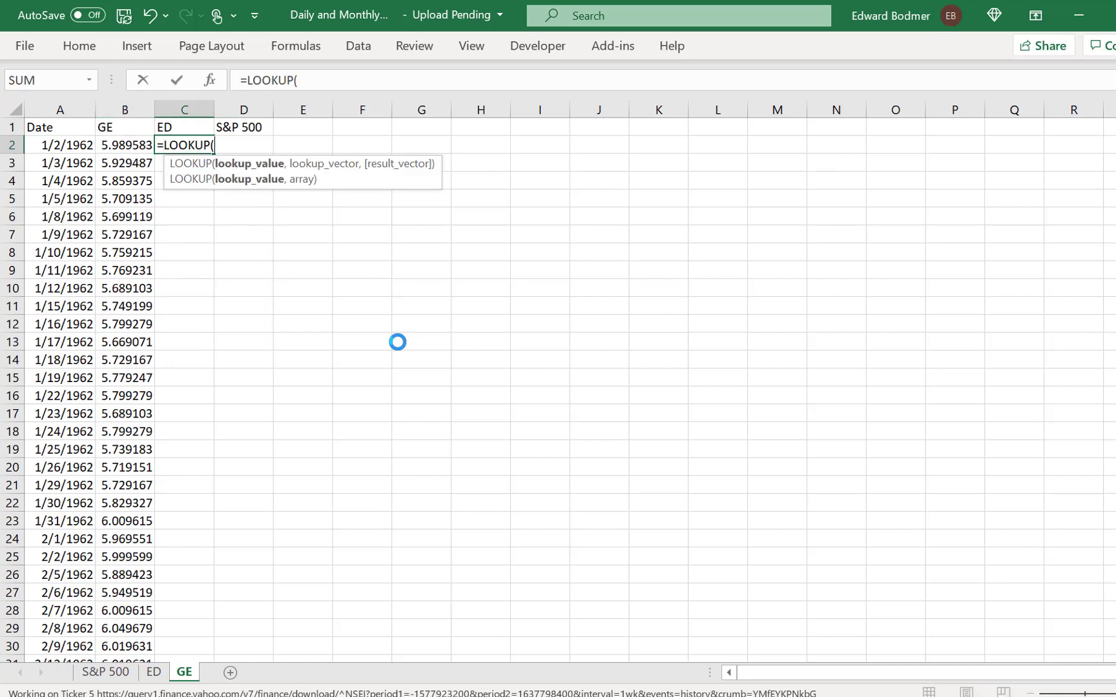
key("Left")
key("Left")
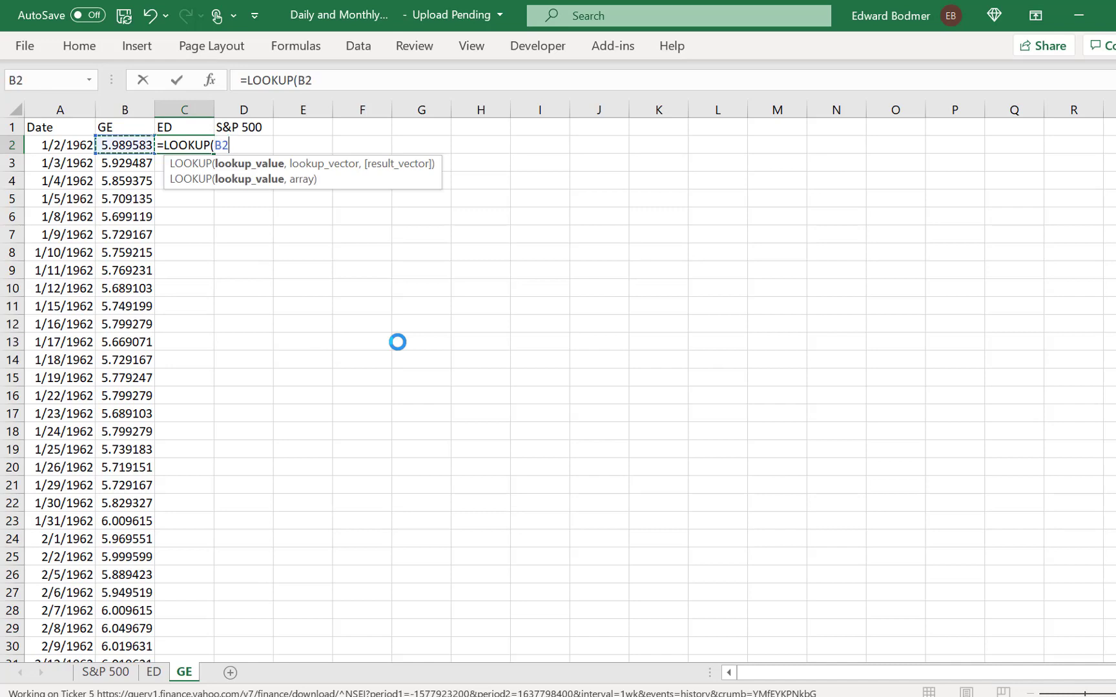
type(",")
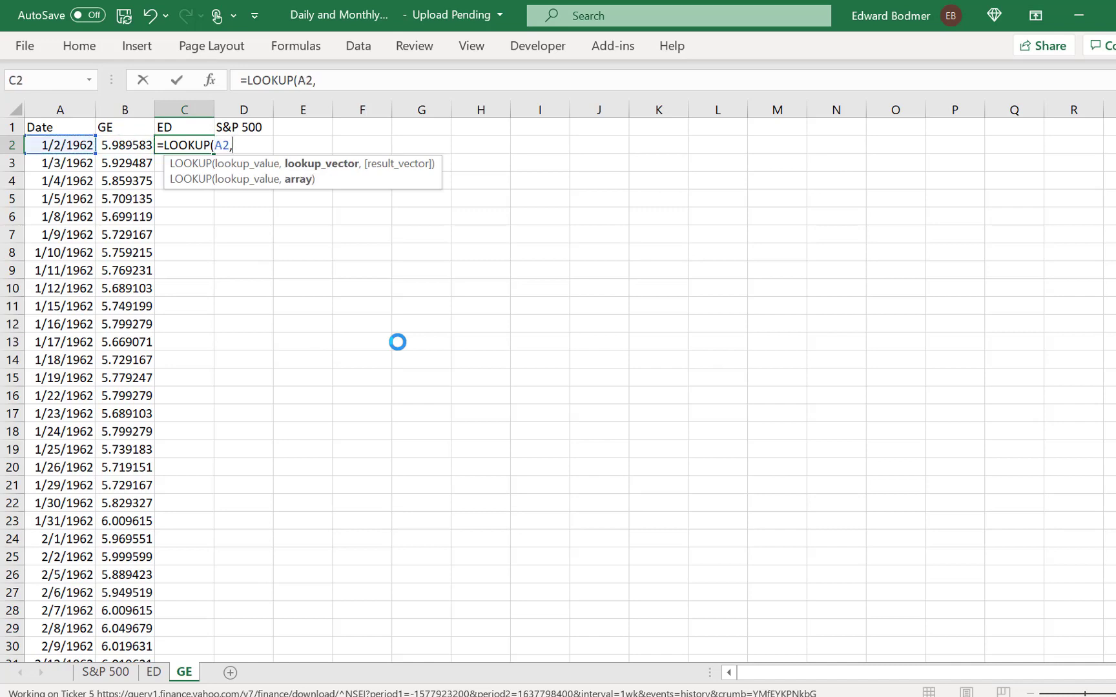
key("Up")
key("ctrl+Page_Up")
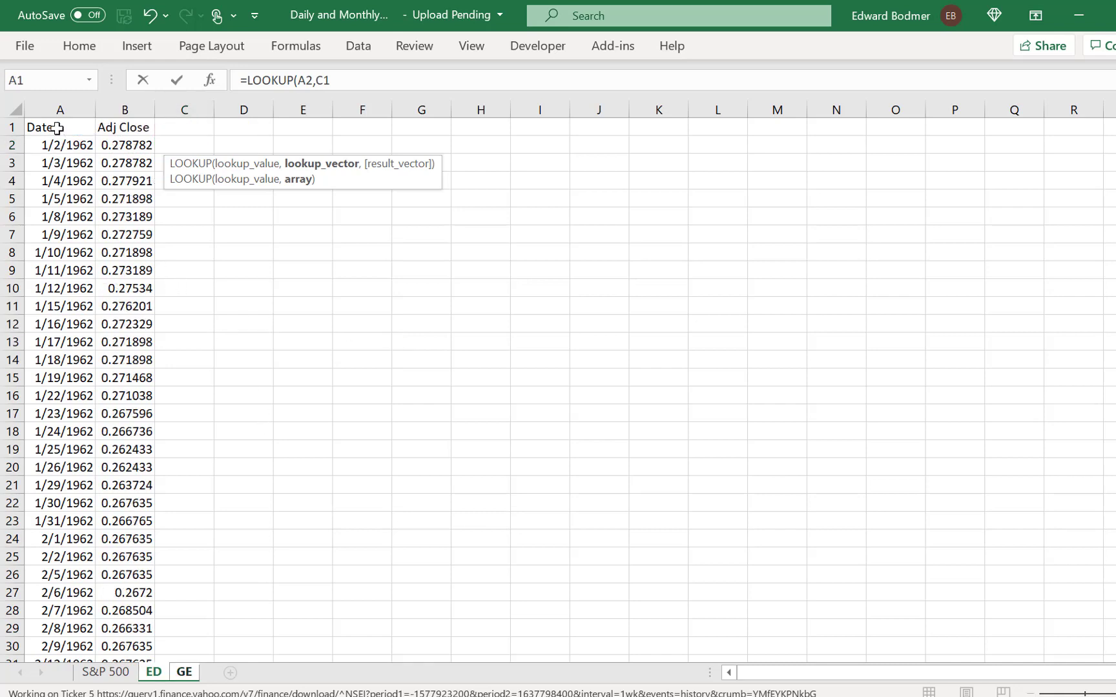
key("Up")
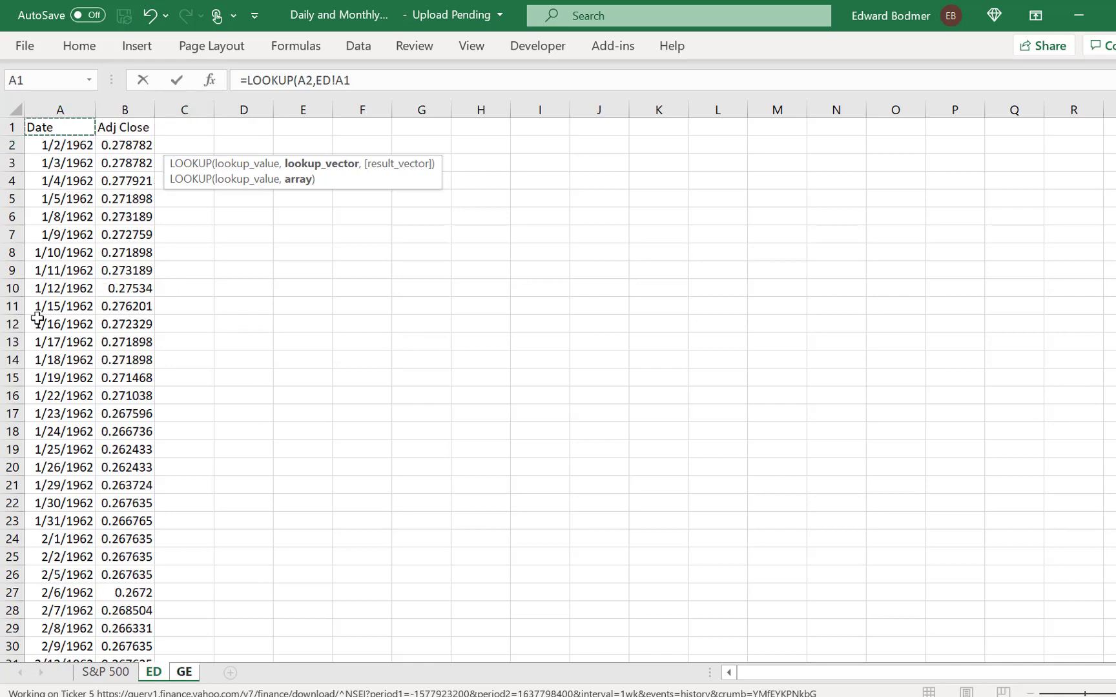
key("Escape")
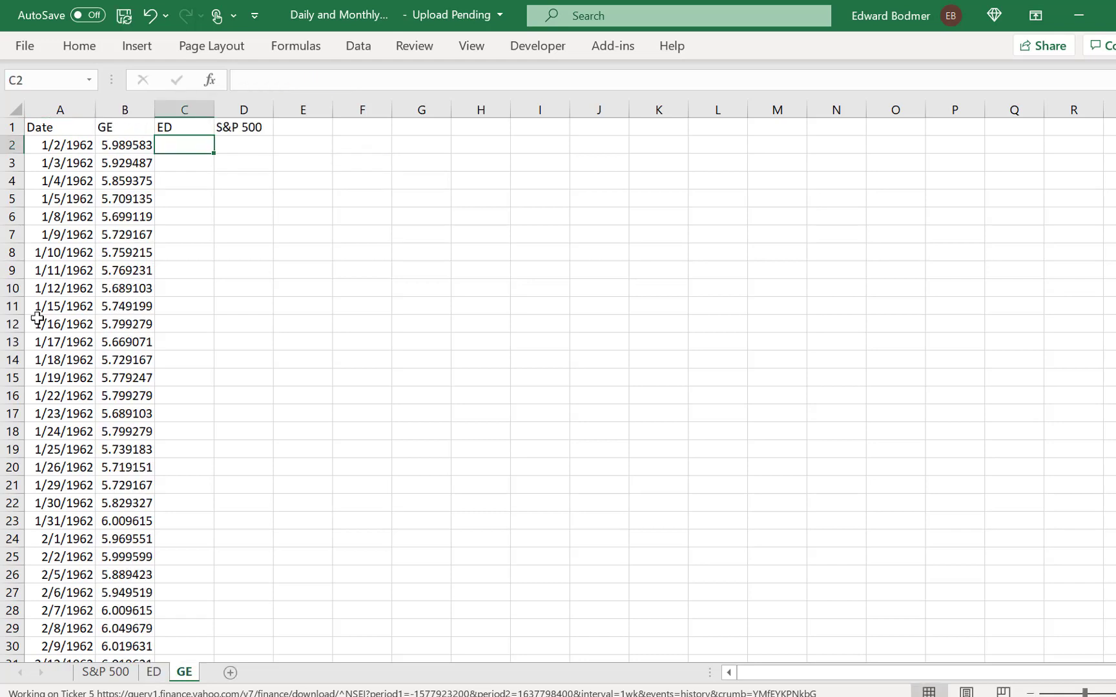
Step: Enter =LOOKUP(A2,ED!A:A,ED!B:B) in C2 of the GE sheet and fill it down the ED column
key("Up")
key("Down")
type("=")
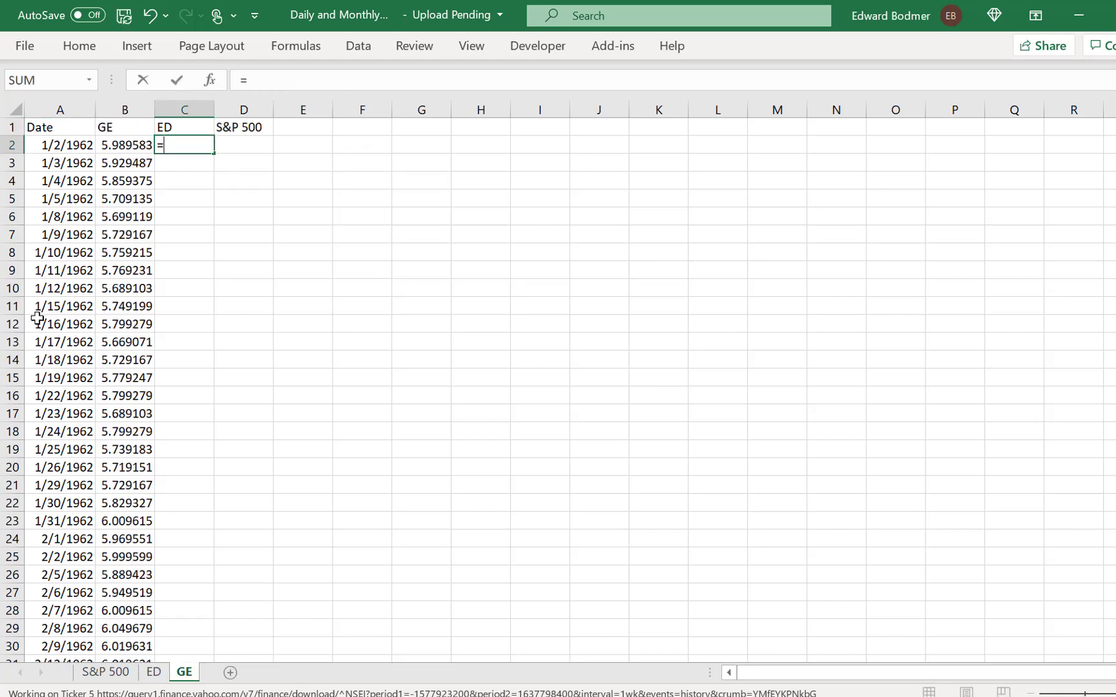
type("lookup(")
key("Left")
key("Left")
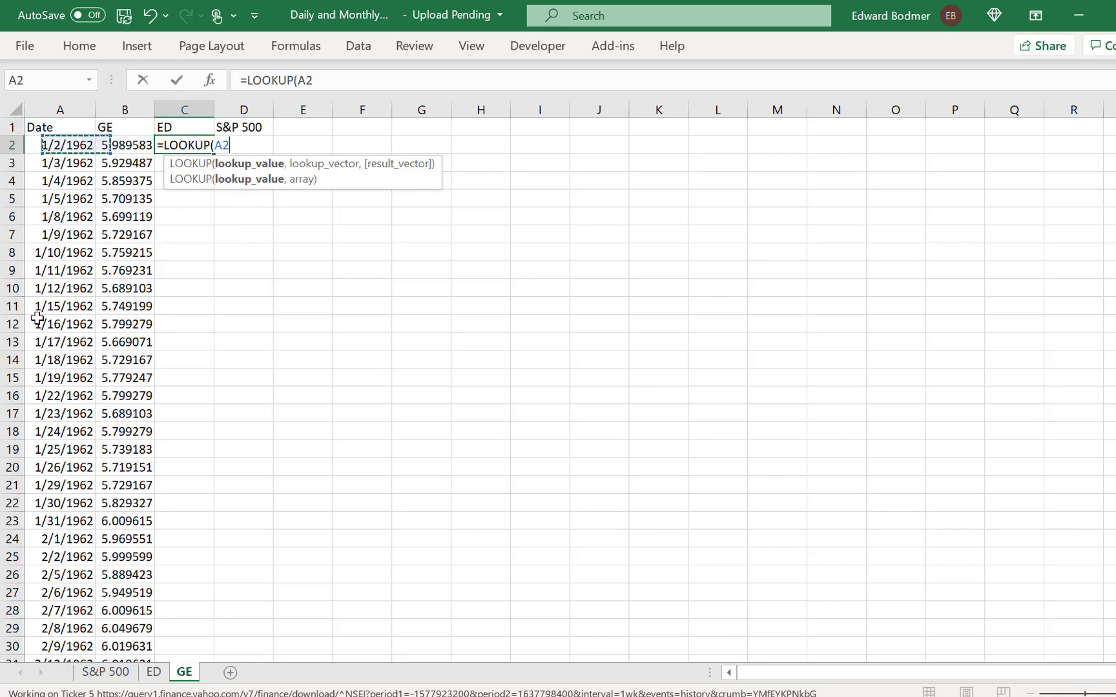
type(",")
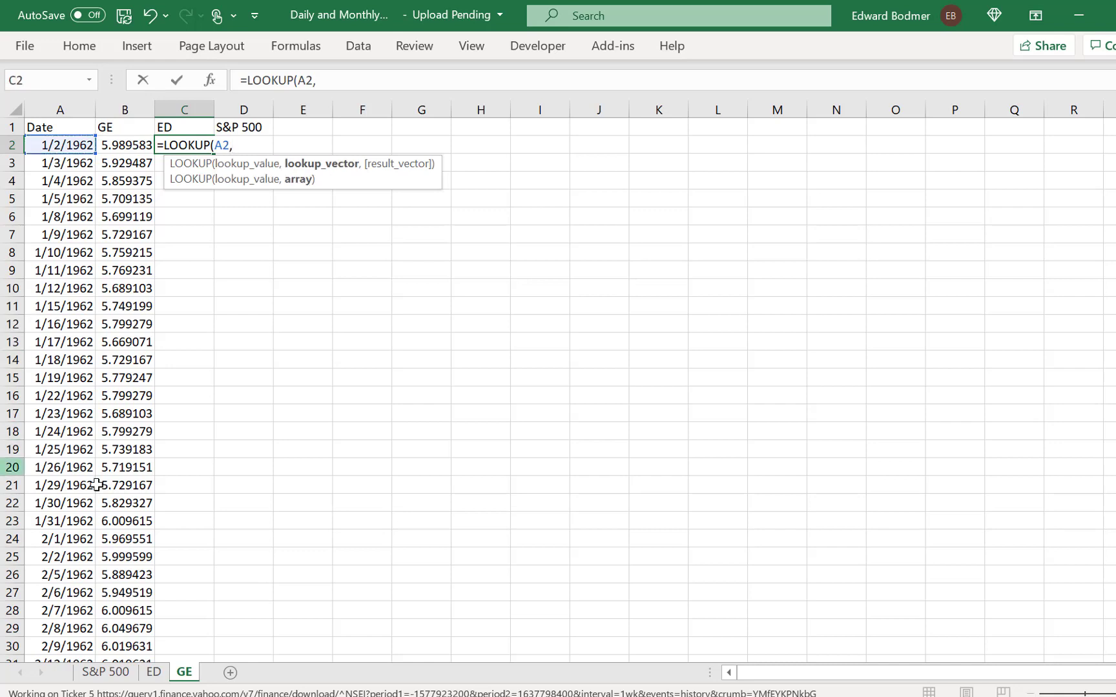
left_click(153, 672)
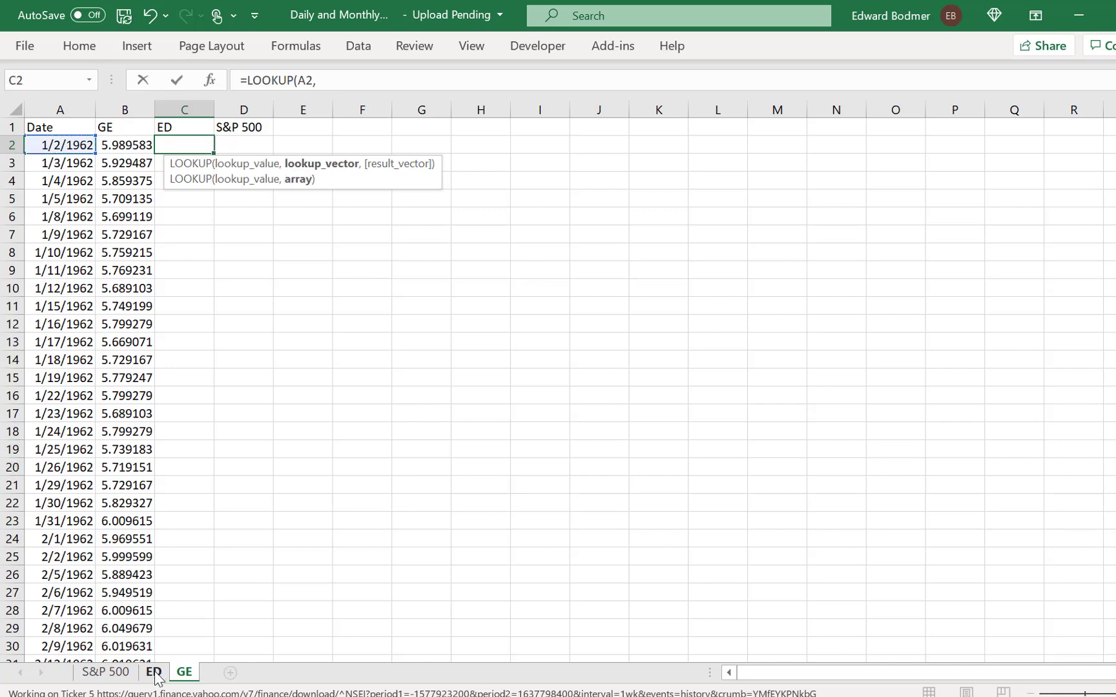
left_click(61, 111)
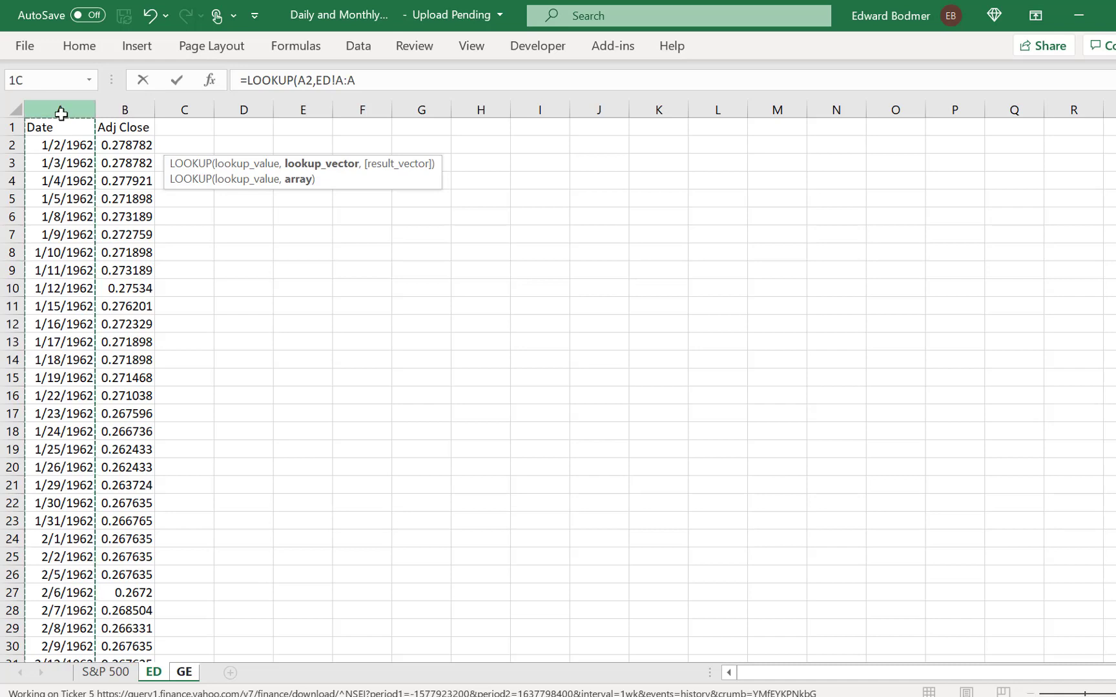
type(",")
left_click(117, 110)
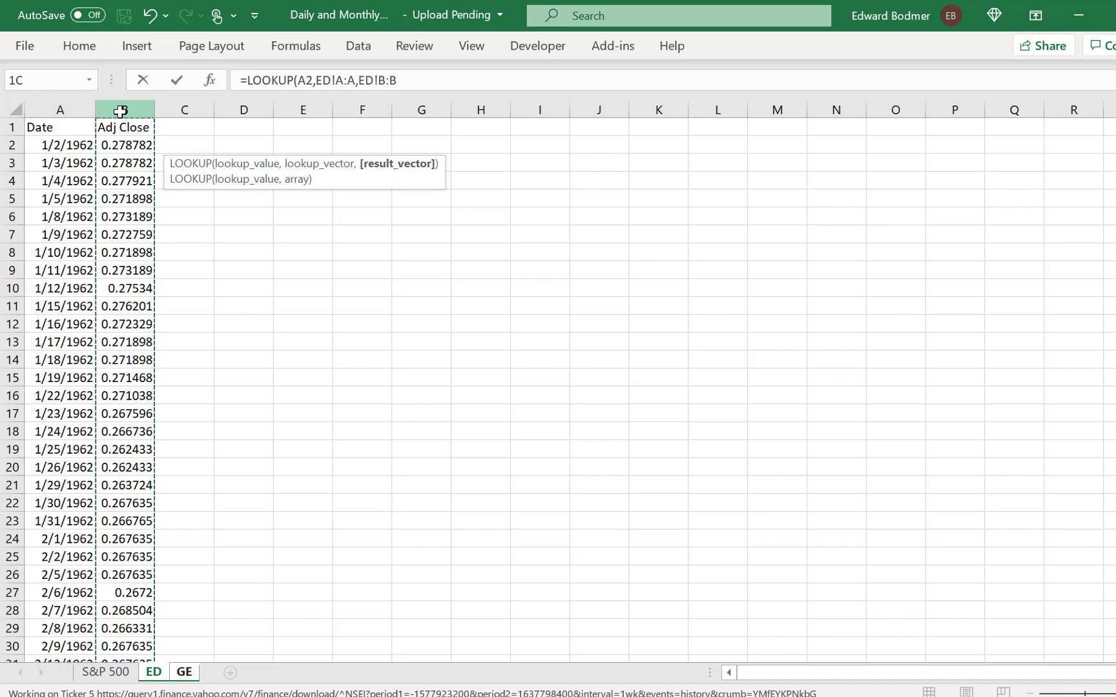
key("Return")
key("Up")
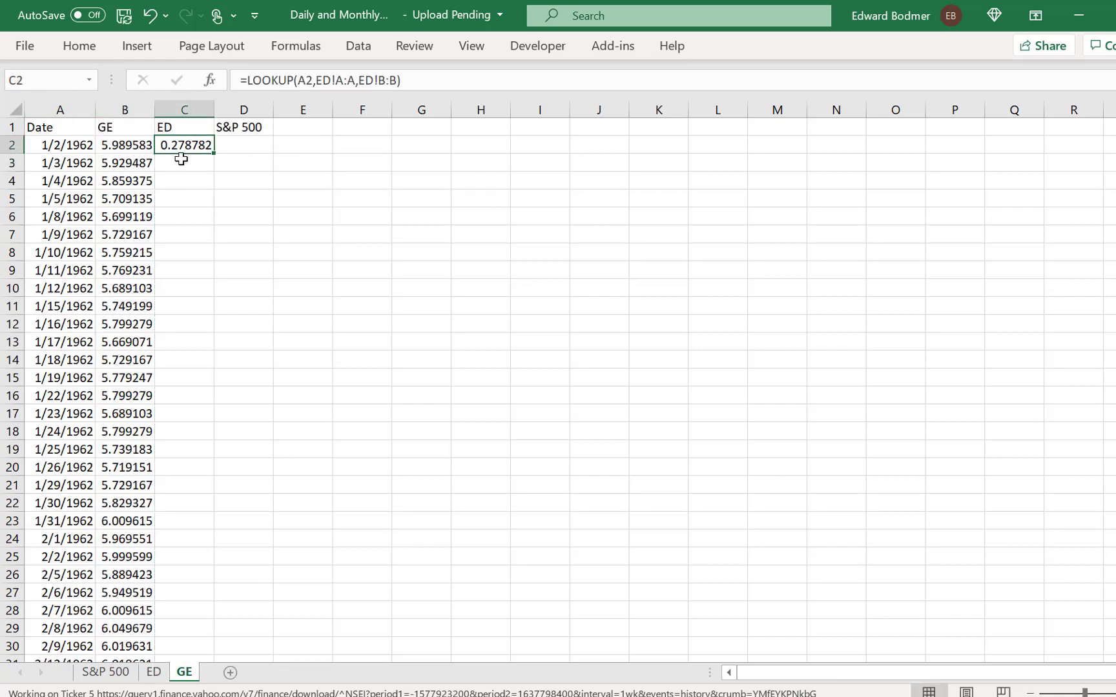
double_click(213, 152)
Step: Enter =LOOKUP(A2,'S&P 500'!A:A,'S&P 500'!B1) in D2 of the GE sheet
key("Right")
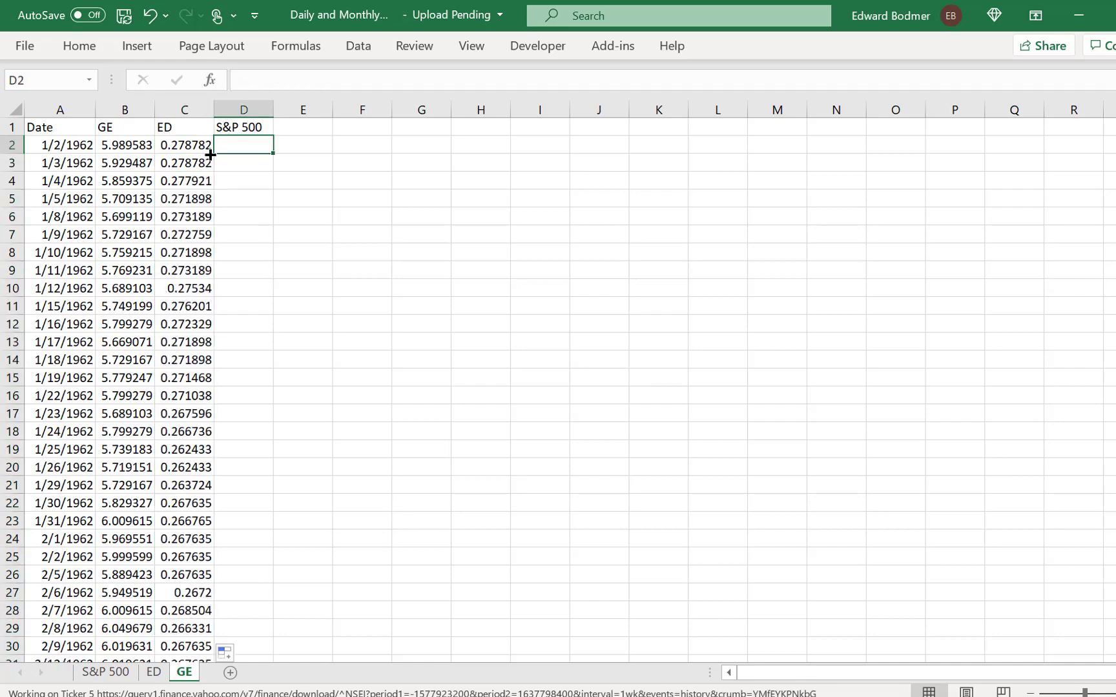
type("=LOOKUP(")
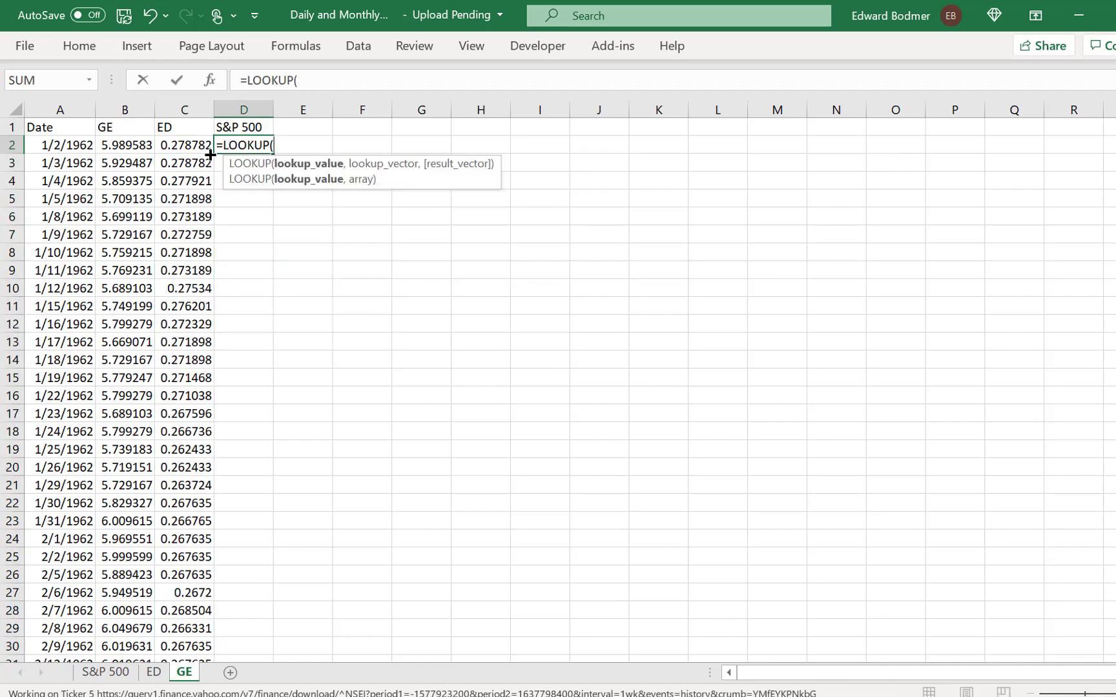
left_click(52, 158)
left_click(53, 151)
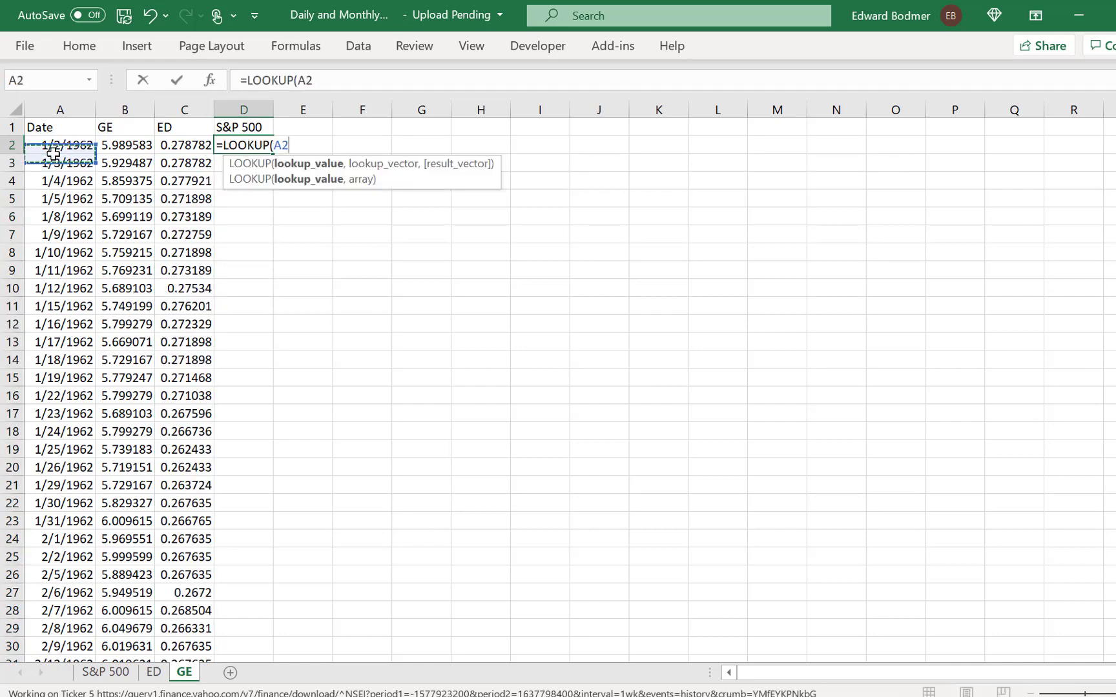
type(",")
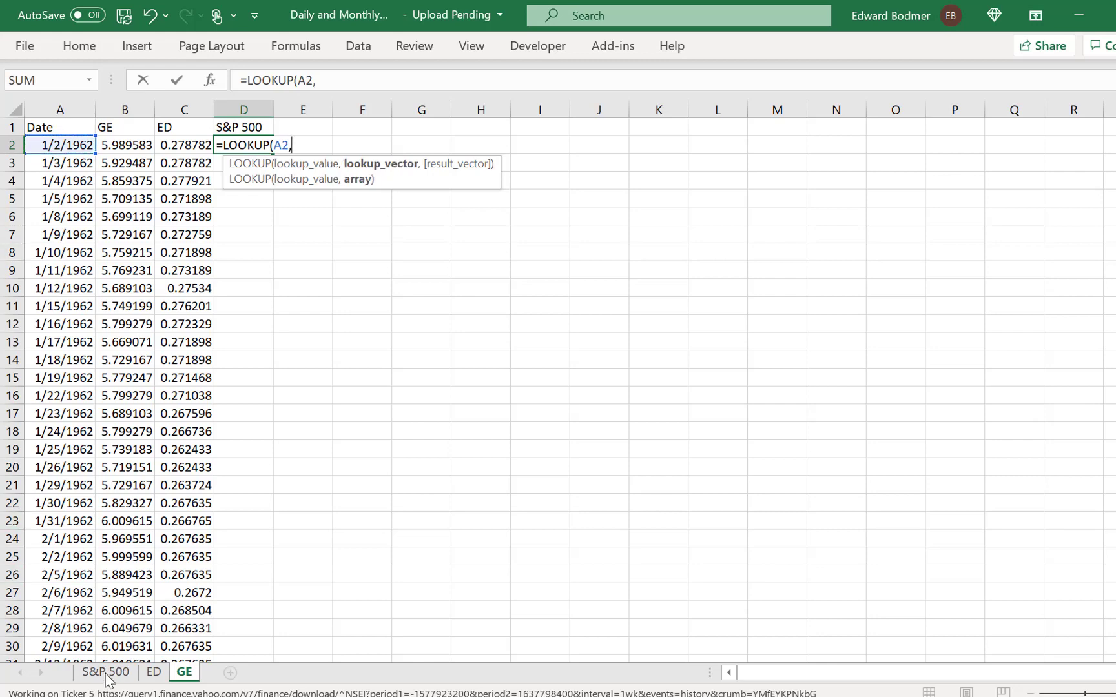
left_click(107, 677)
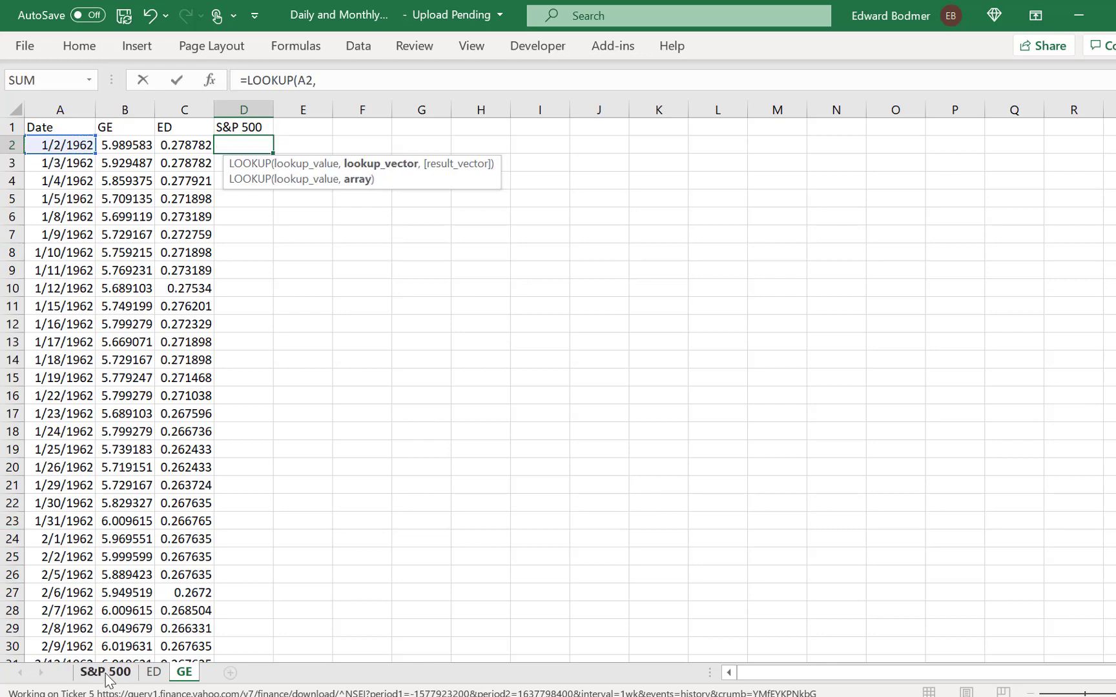
left_click(60, 114)
type(",")
left_click(126, 121)
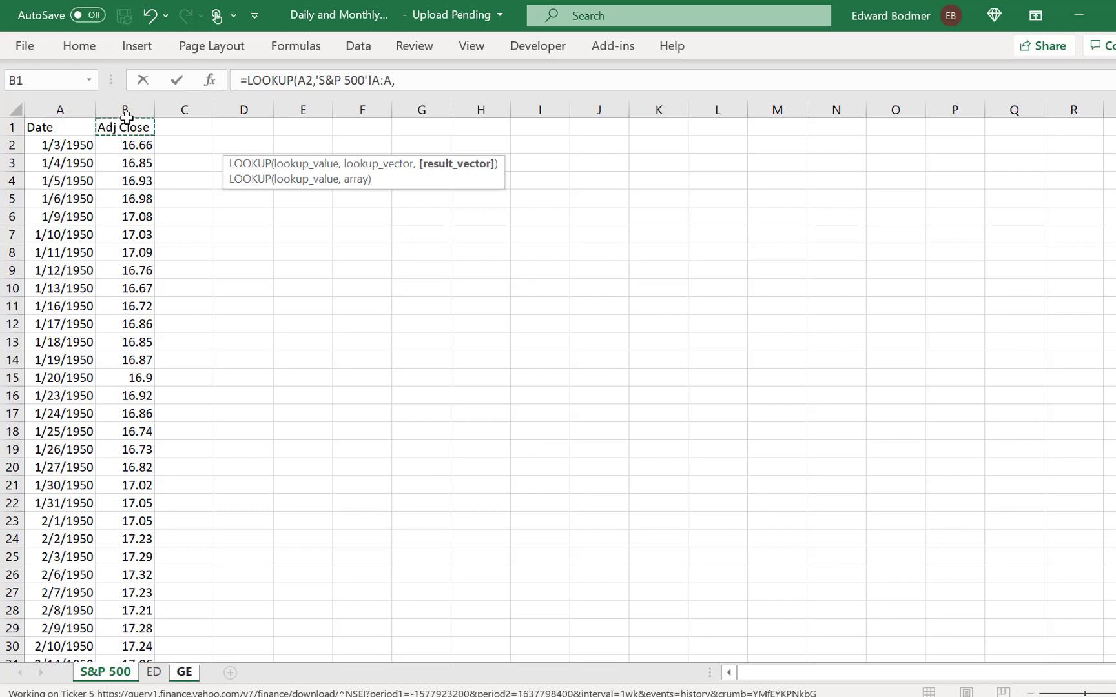
key("Return")
key("Up")
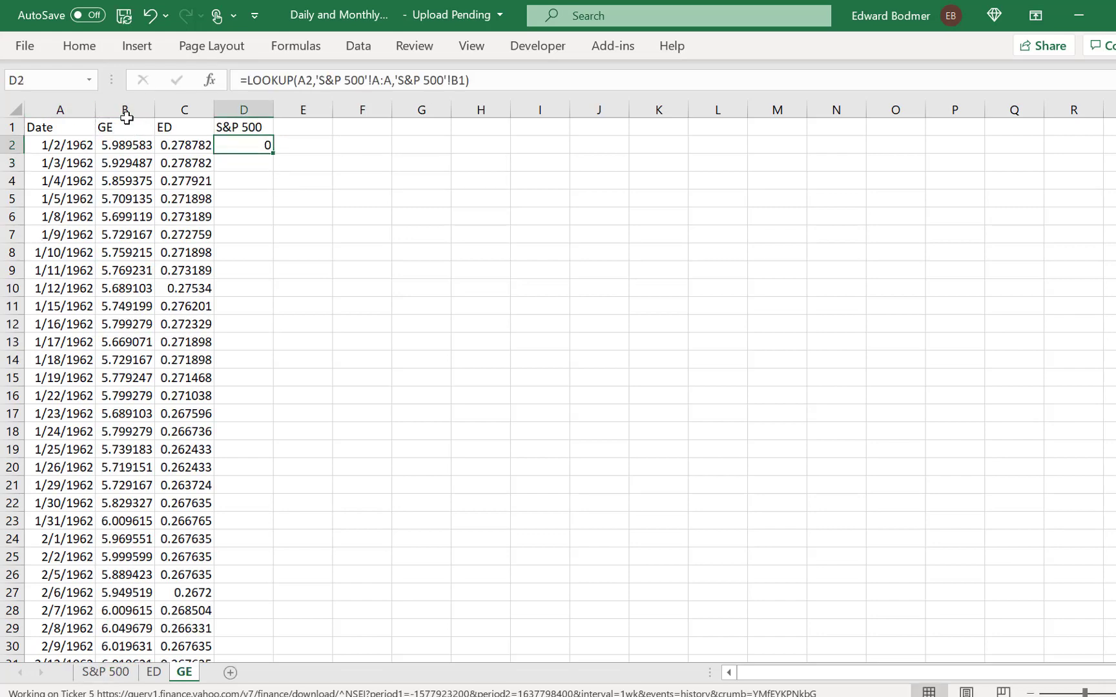
Step: Correct the result vector in D2 to 'S&P 500'!B:B and fill the formula down the S&P 500 column
left_click(486, 85)
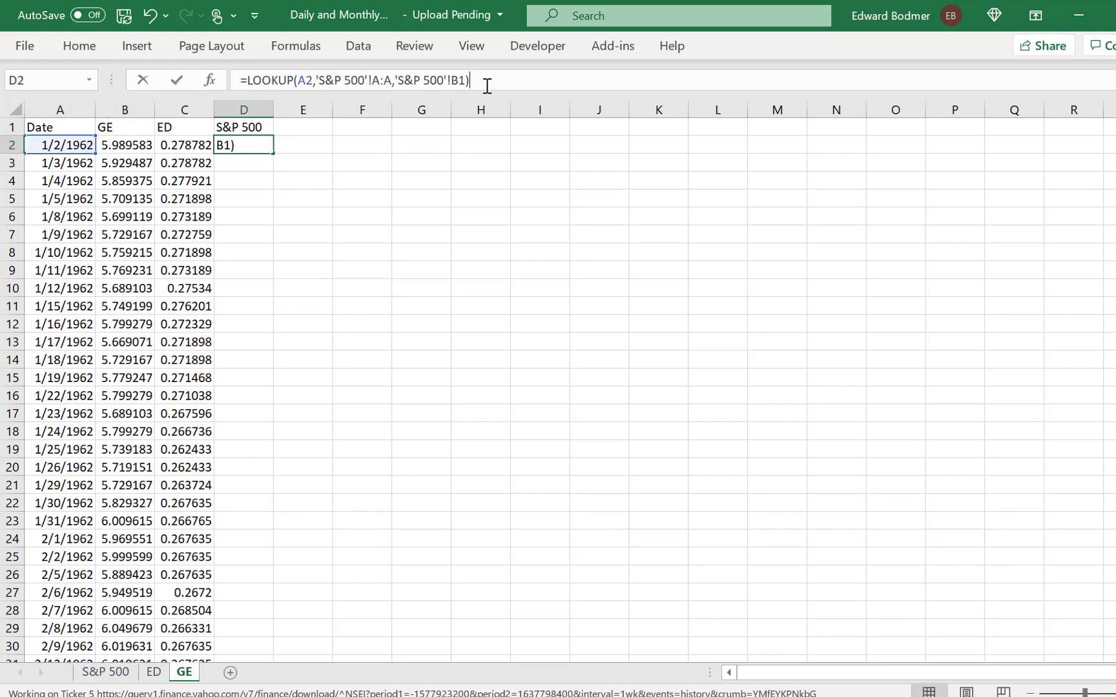
key("BackSpace")
key("BackSpace")
key("BackSpace")
key("BackSpace")
key("BackSpace")
key("BackSpace")
key("BackSpace")
key("BackSpace")
key("BackSpace")
key("BackSpace")
key("BackSpace")
key("BackSpace")
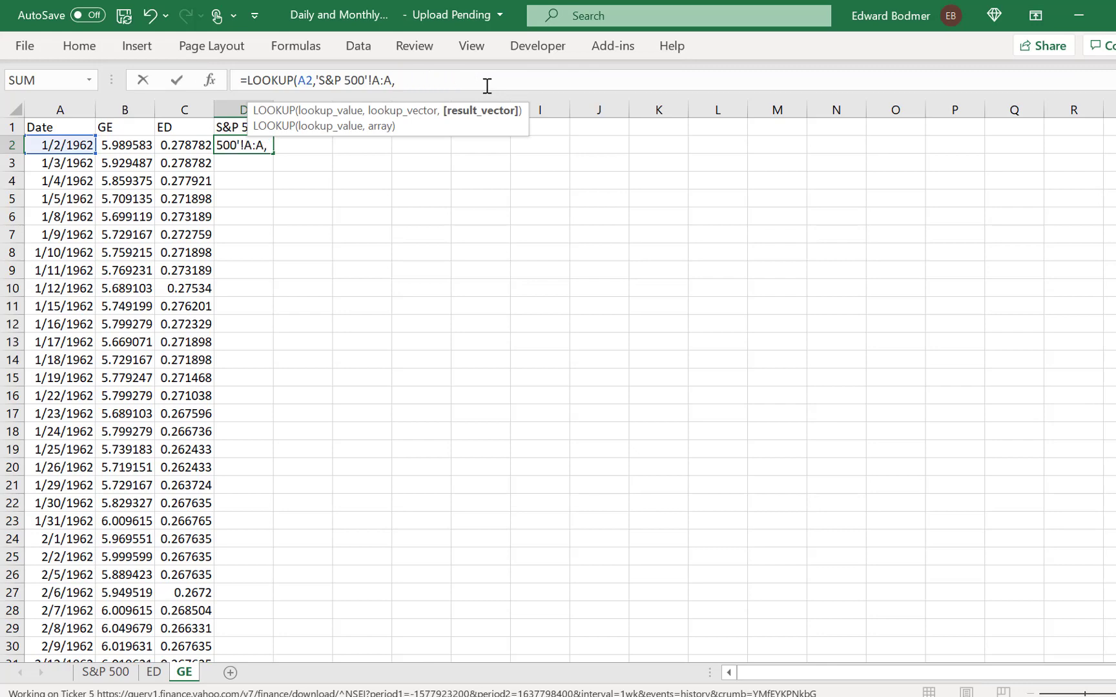
left_click(104, 673)
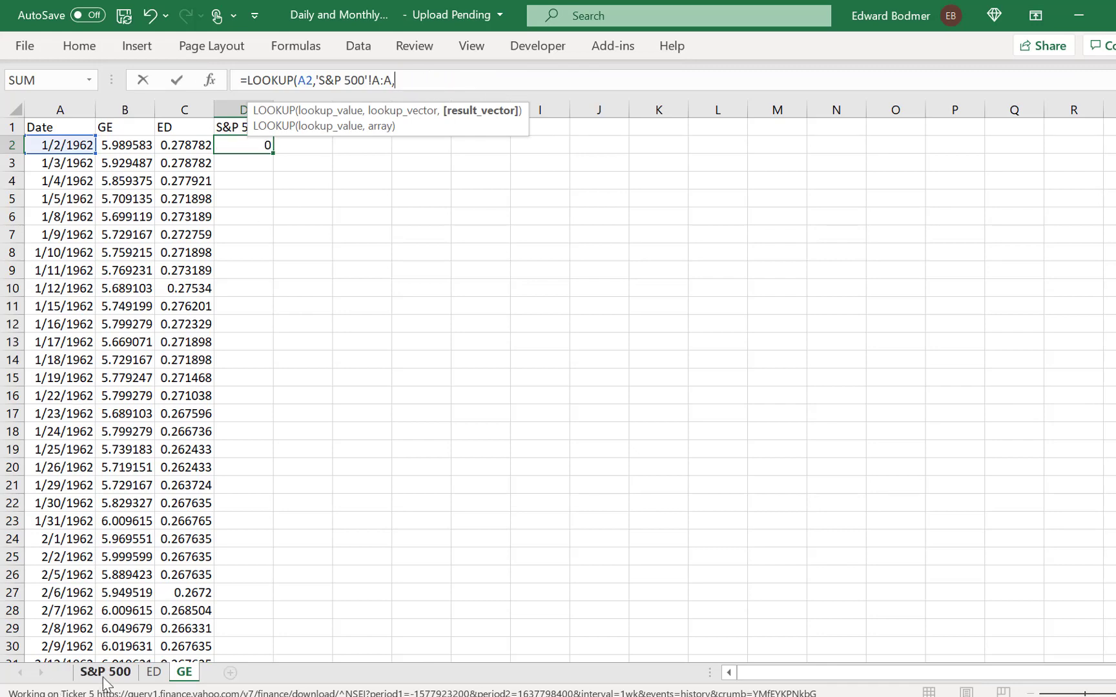
left_click(133, 111)
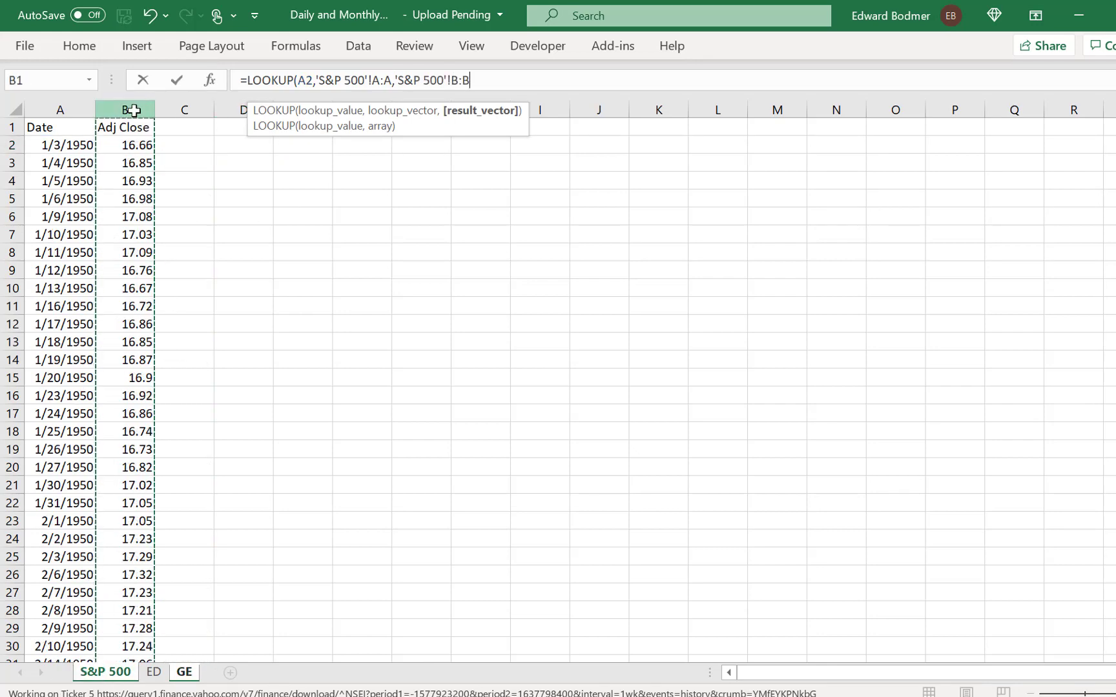
key("Return")
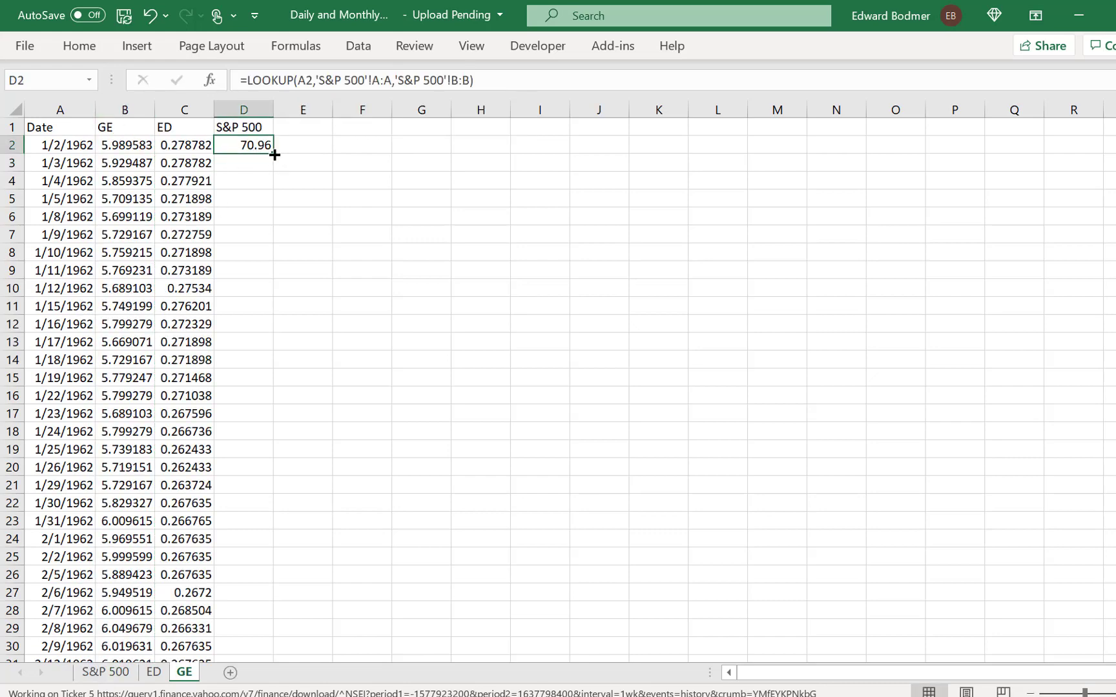
double_click(274, 155)
key("Left")
key("Right")
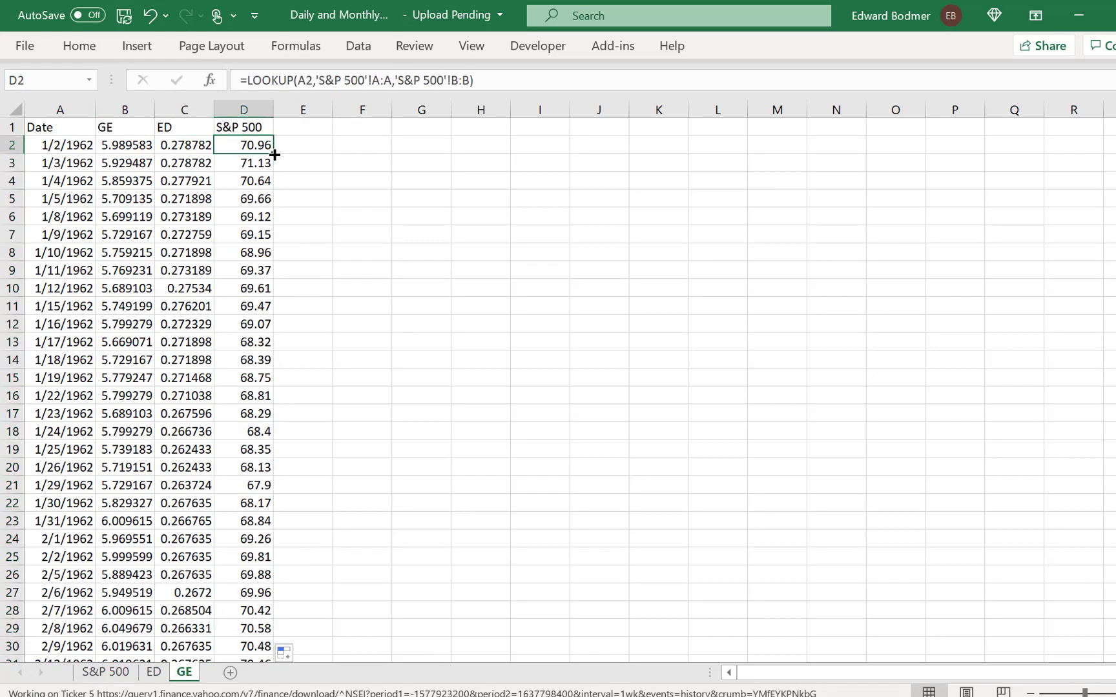
key("Left")
key("Left")
key("Right")
key("Right")
key("Right")
key("Up")
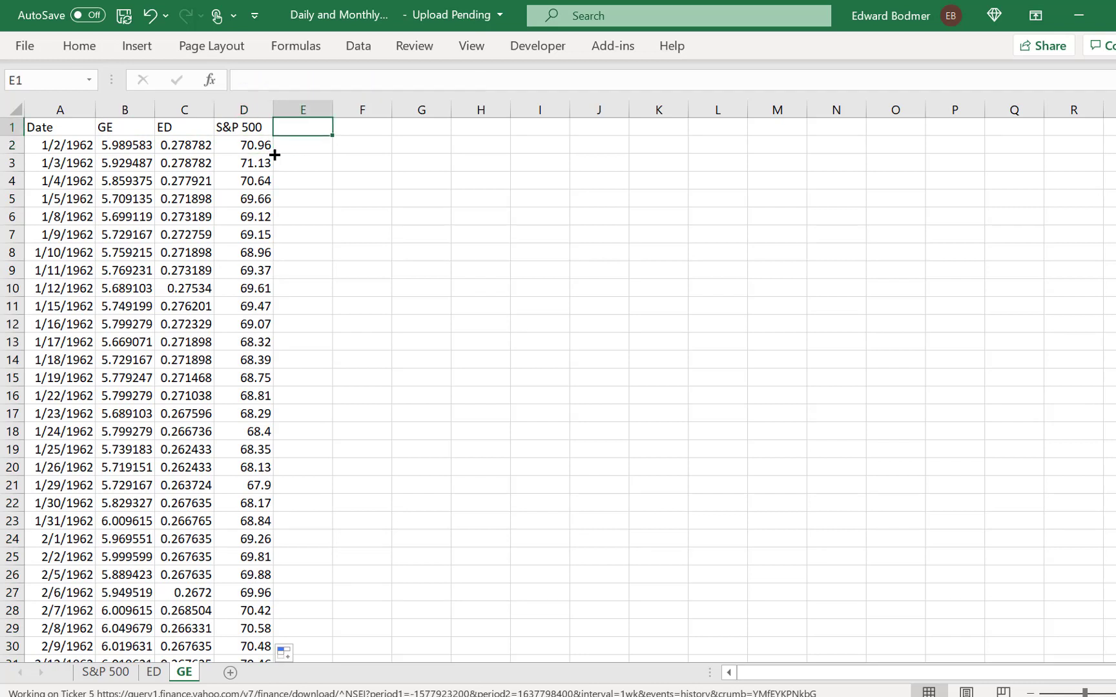
type("Cha")
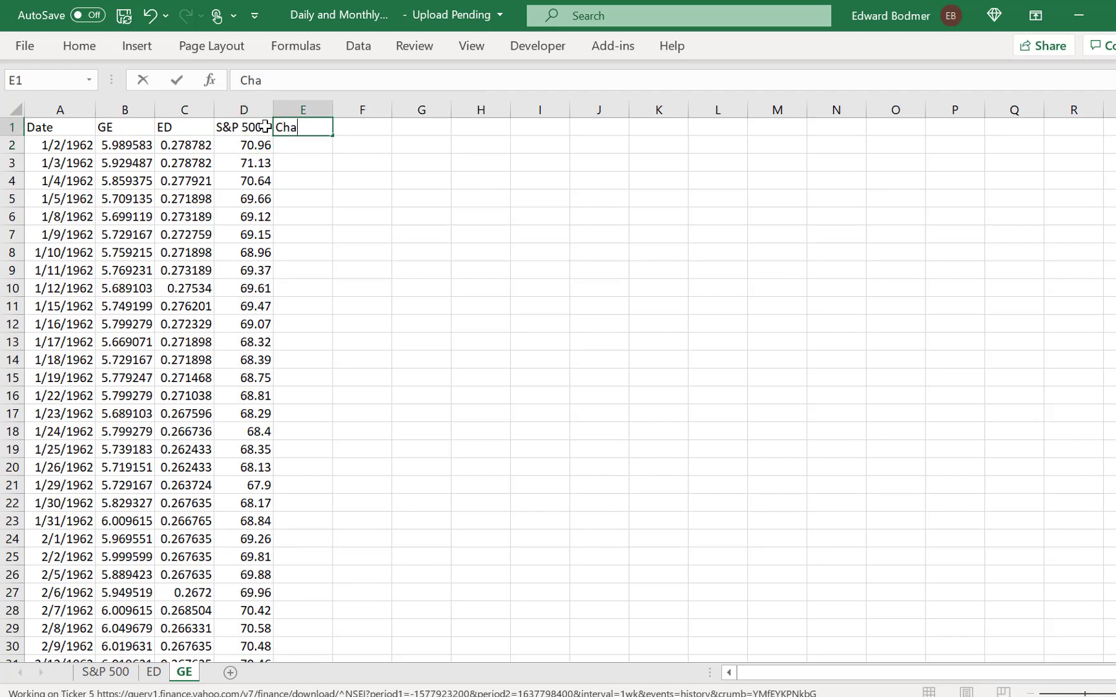
key("Escape")
Step: Insert a blank row between the column headings and the first date on the GE sheet
key("Down")
key("Left")
key("Left")
key("Left")
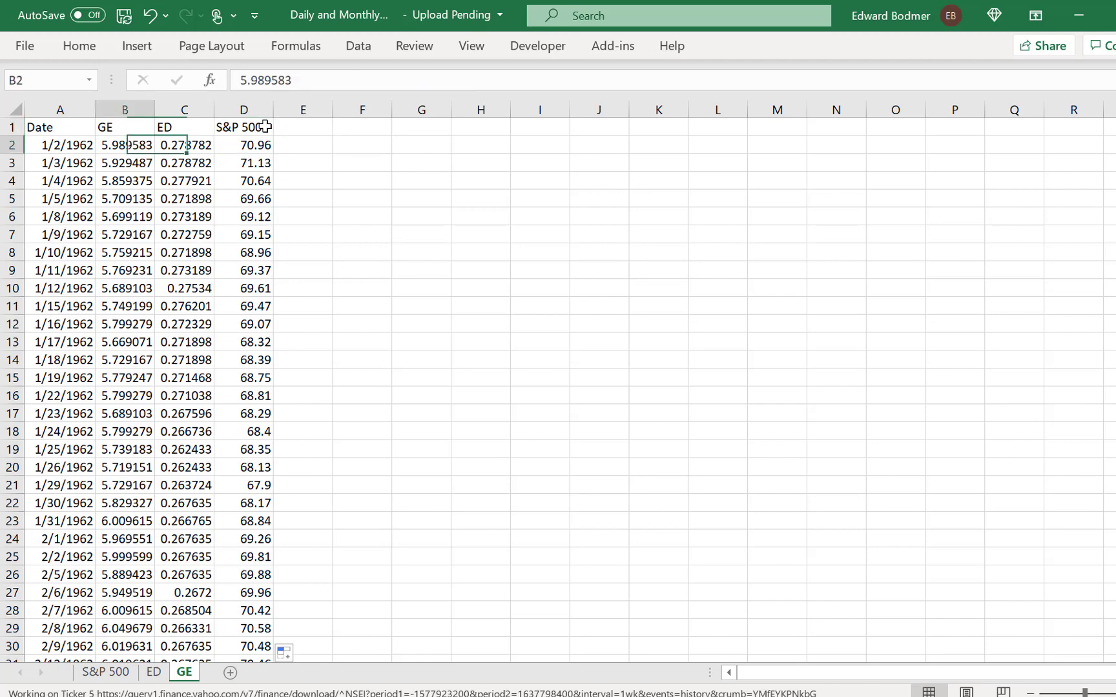
key("Left")
key("shift+space")
key("ctrl+shift+equal")
Step: Move the GE, ED and S&P 500 headings down to row 2, leaving Date in row 1
key("Up")
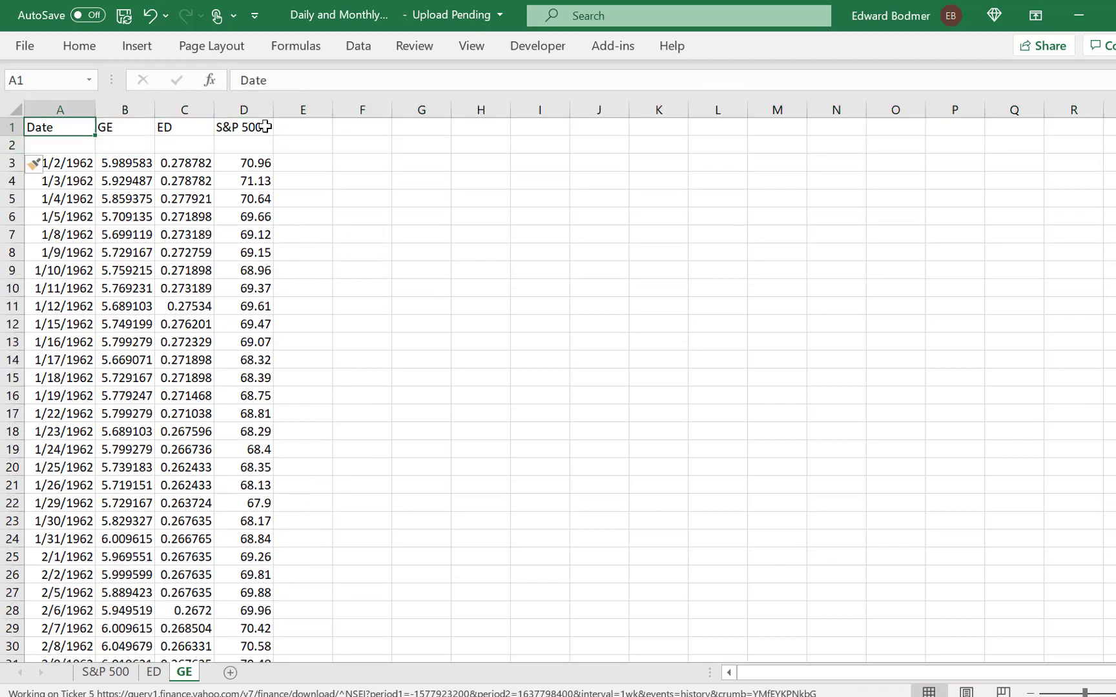
key("Right")
key("shift+Right")
key("shift+Right")
key("ctrl+x")
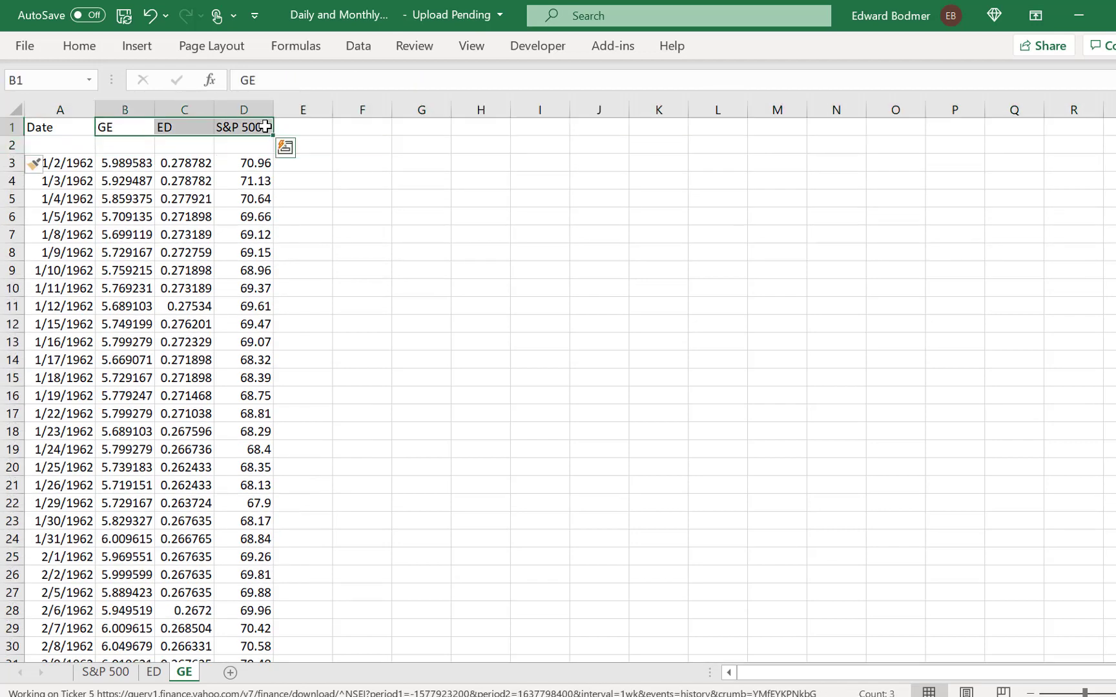
key("Down")
key("ctrl+v")
Step: Move the GE, ED and S&P 500 headings from row 2 back up to row 1
key("Down")
key("Up")
key("Right")
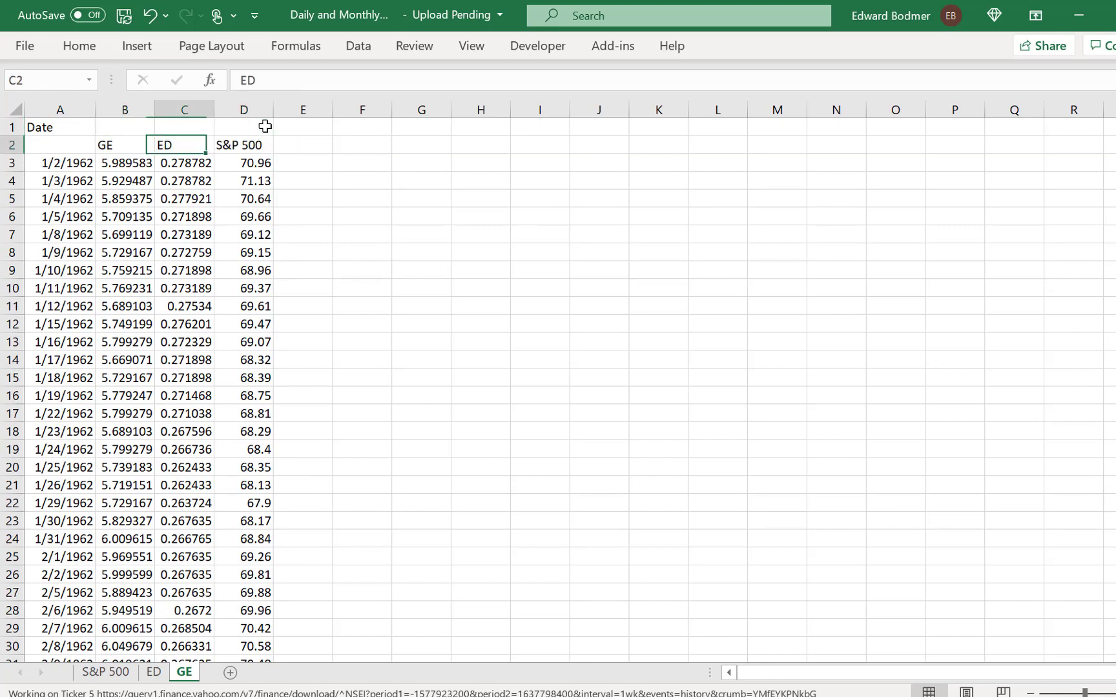
key("Right")
key("Left")
key("Left")
key("shift+Right")
key("shift+Right")
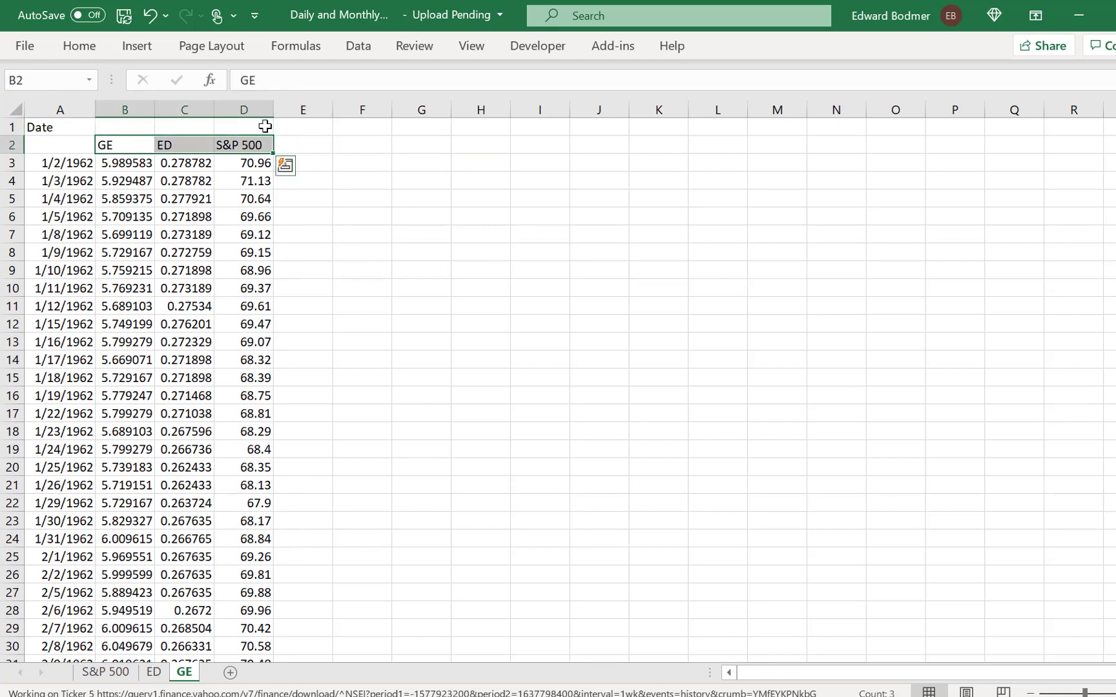
key("ctrl+x")
key("Up")
key("ctrl+v")
Step: Enter the subheading Value in row 2 under the GE, ED and S&P 500 price headings
key("Down")
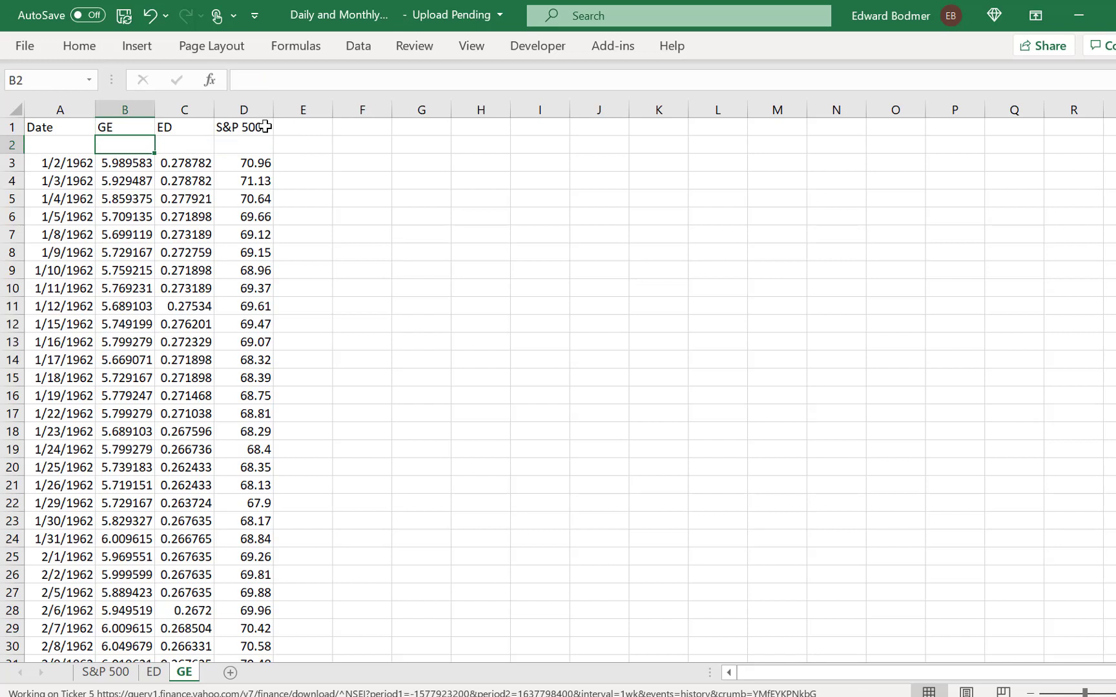
type("Value")
key("Return")
key("Up")
key("shift+Right")
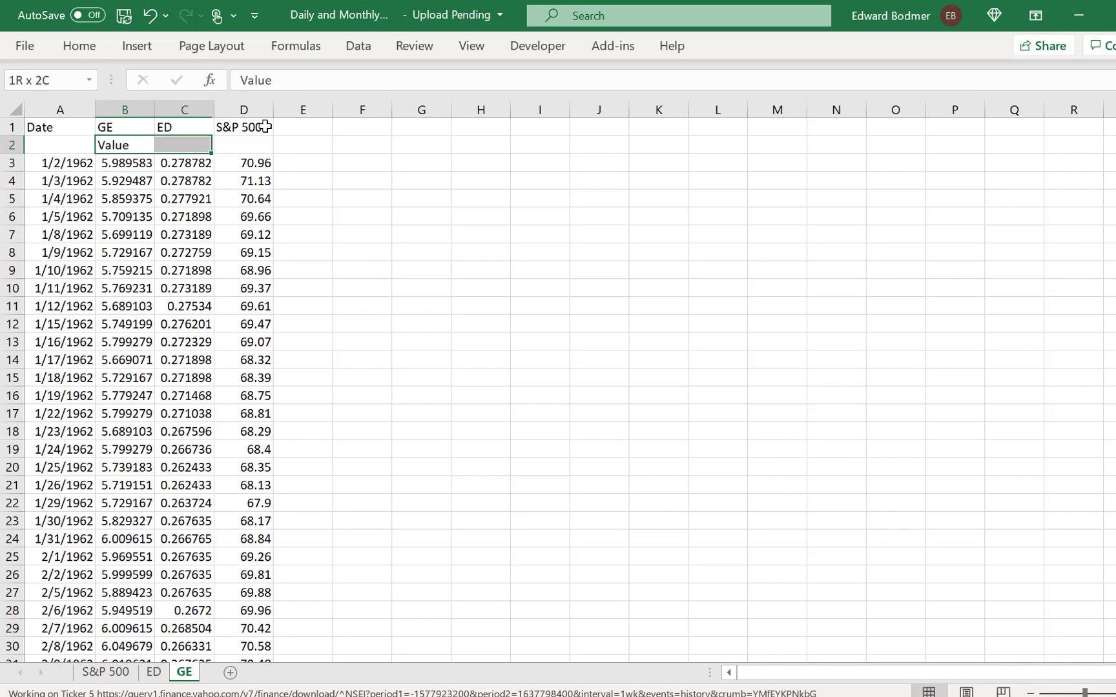
key("shift+Right")
key("ctrl+r")
Step: Copy the GE, ED and S&P 500 headings with their Value subheadings from B1:D2 to E1:G2
key("Right")
key("Up")
key("Left")
key("Left")
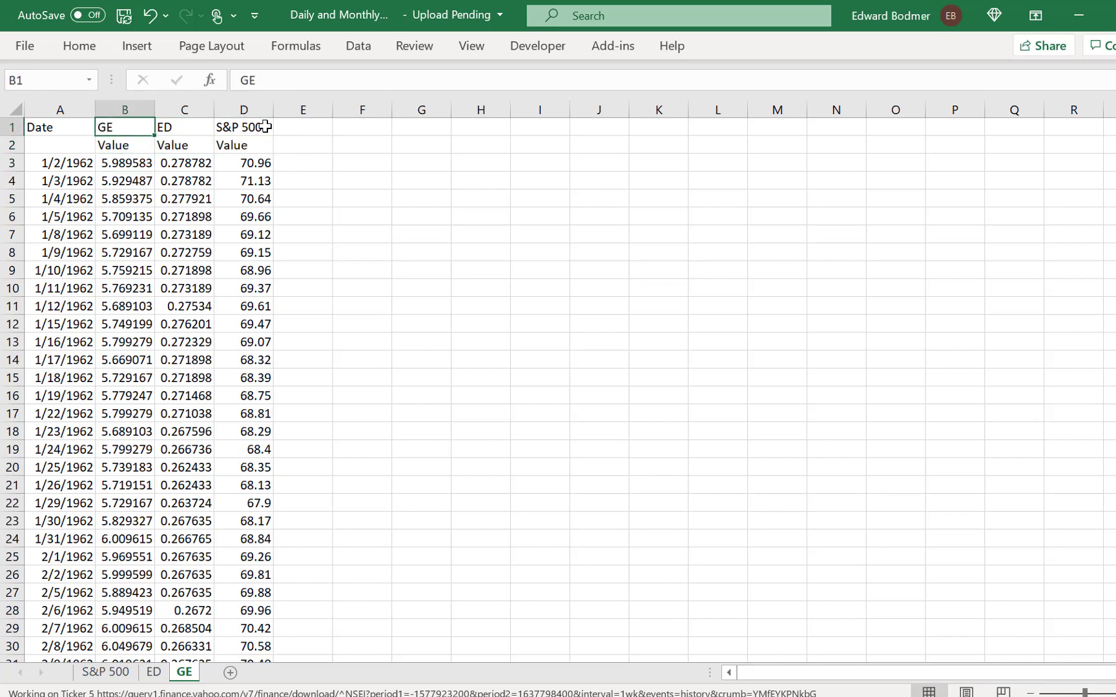
key("Right")
key("shift+Down")
key("shift+Right")
key("shift+Right")
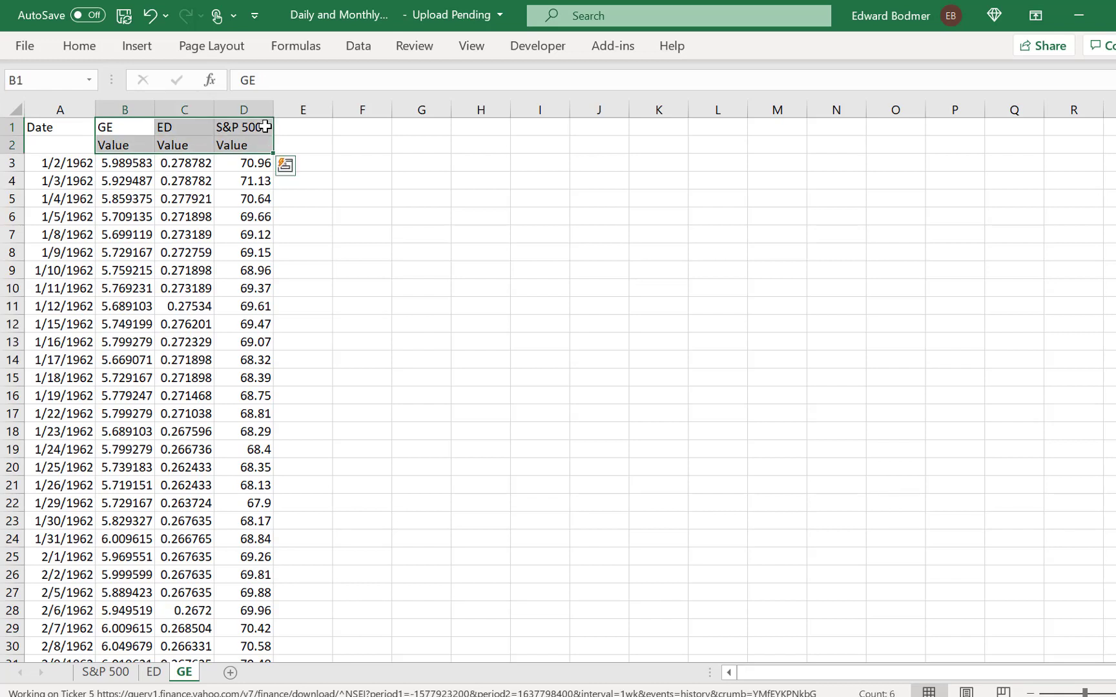
key("ctrl+c")
key("Right")
key("Right")
key("Right")
key("ctrl+v")
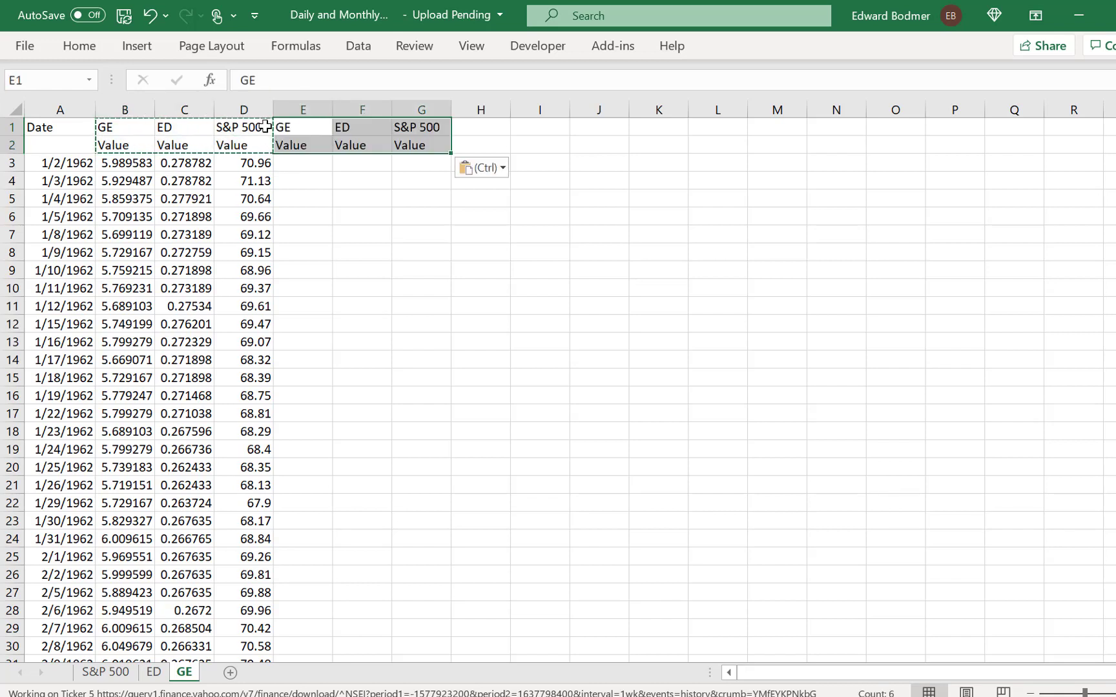
key("Return")
Step: Replace the subheadings in E2:G2 with Change
key("Left")
key("Right")
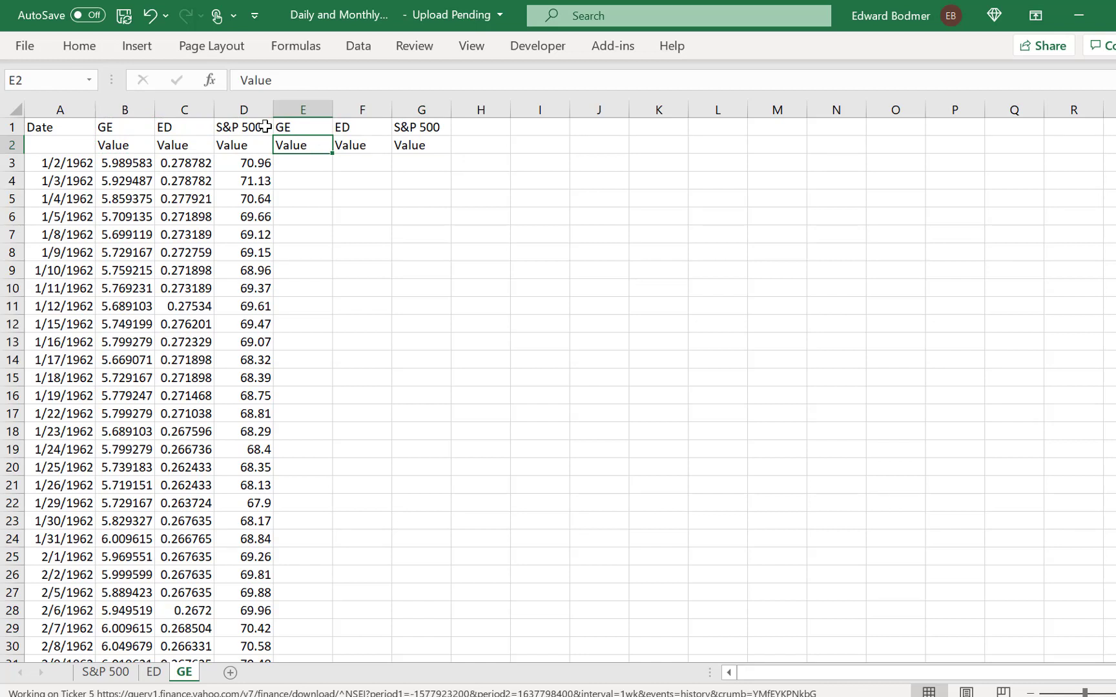
type("Change")
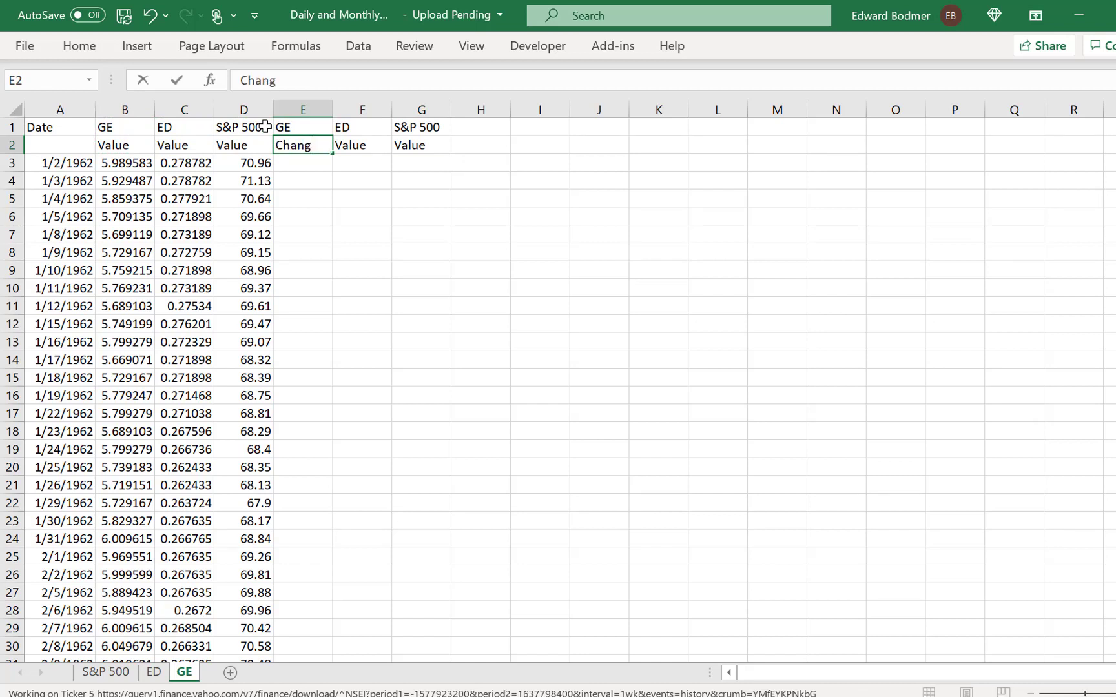
key("Return")
key("Up")
key("shift+Right")
key("shift+Right")
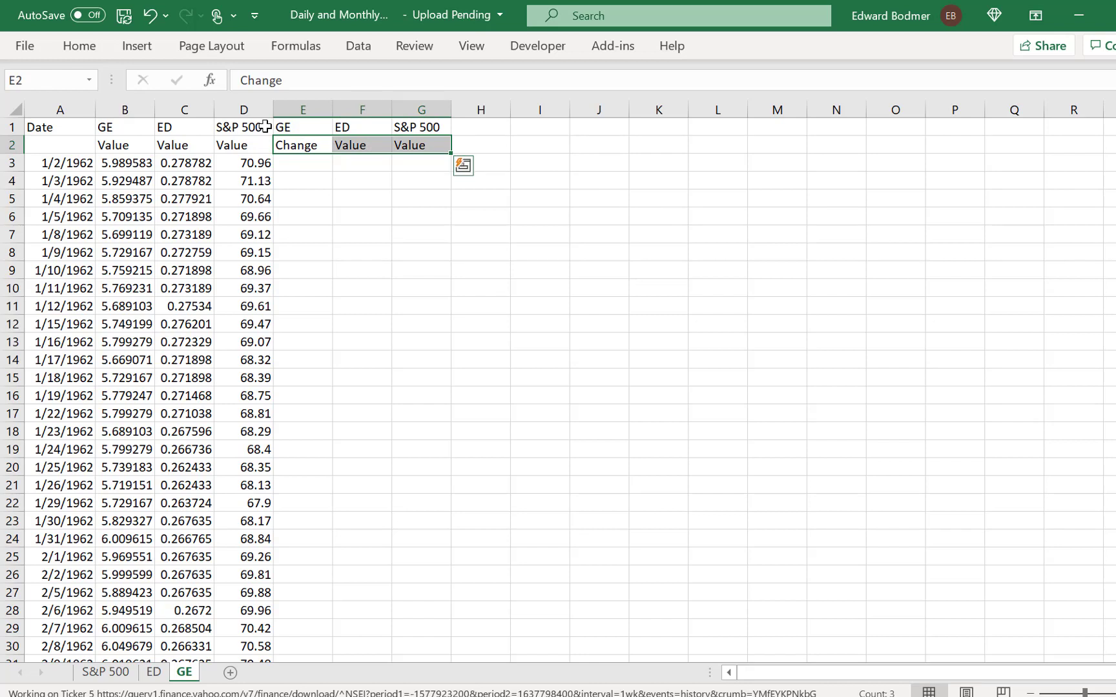
key("ctrl+r")
Step: Enter the formula =LN(B4/B3) in E4 to calculate the daily GE change
key("Down")
key("Down")
type("=")
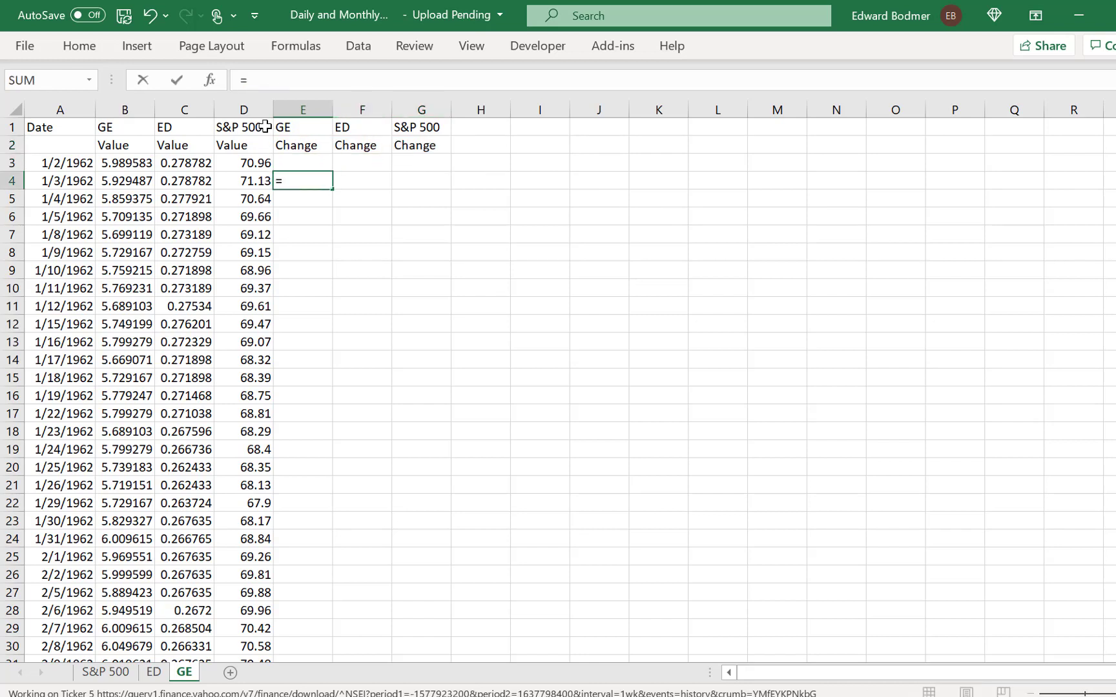
type("ln(")
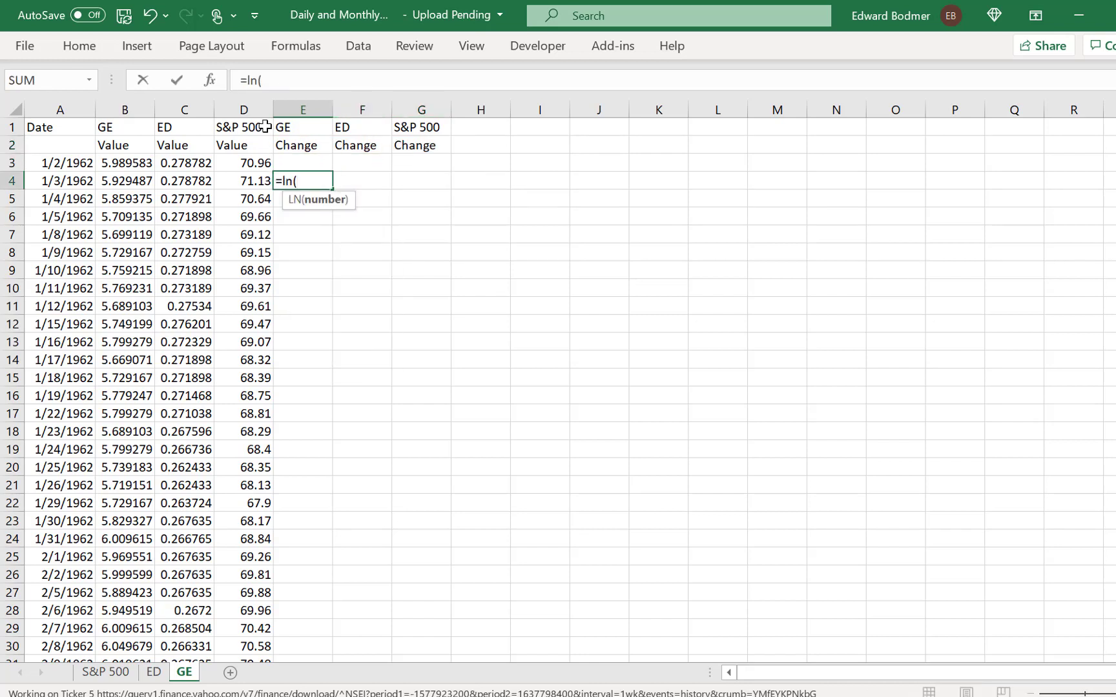
key("Left")
key("Left")
key("Left")
type("/")
key("Up")
key("Left")
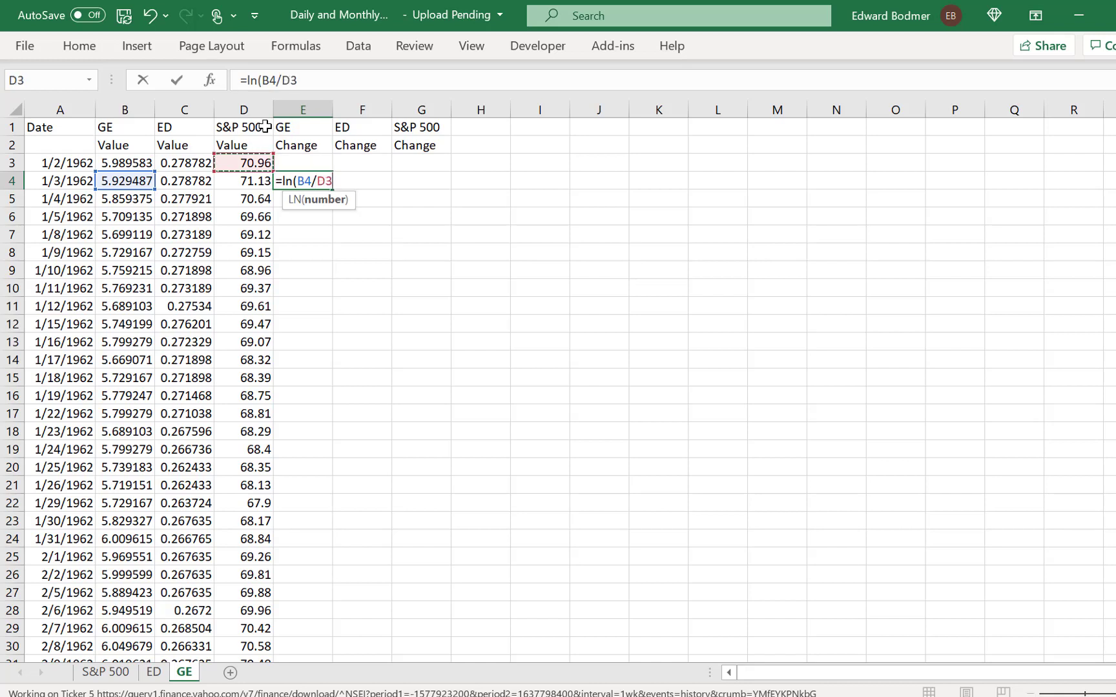
key("Left")
key("Left")
key("Return")
key("Up")
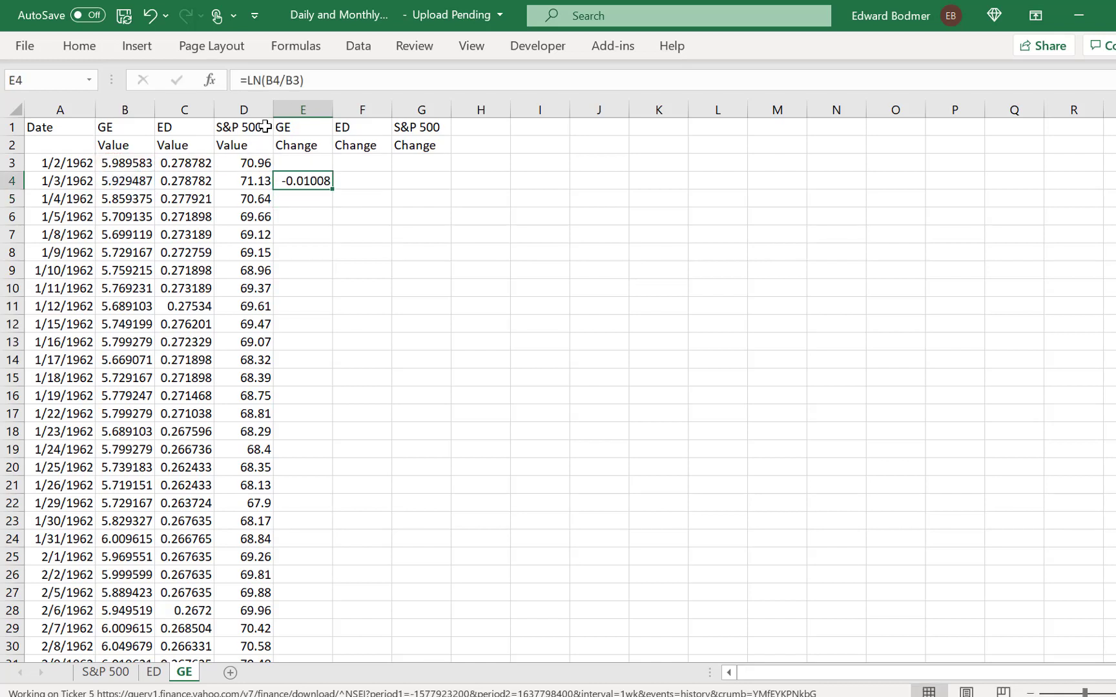
Step: Copy the LN change formula from E4 across to G4 and fill all three columns down the full date range
key("shift+Right")
key("shift+Right")
key("ctrl+r")
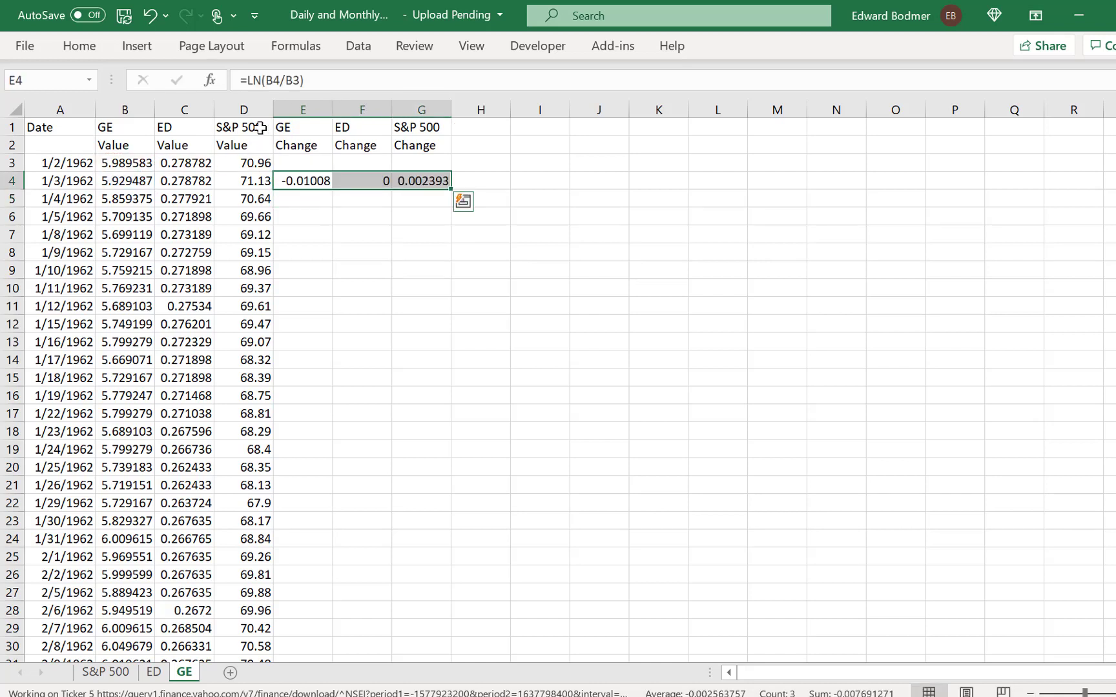
double_click(454, 188)
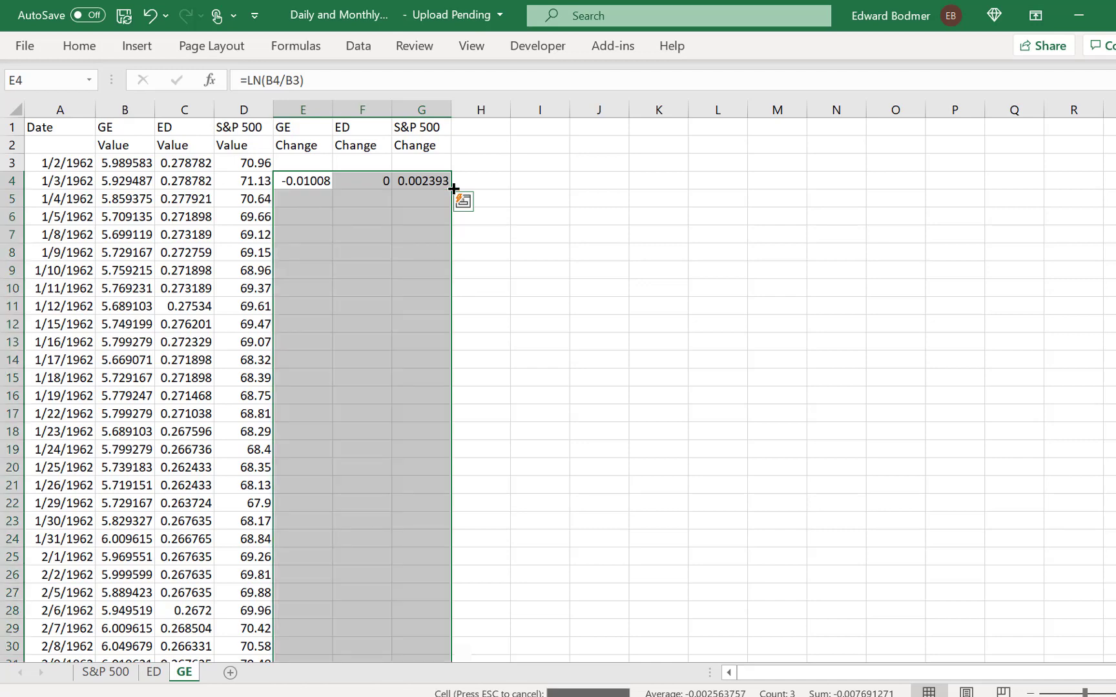
Step: Insert four blank rows above the first date, 1/2/1962
key("Up")
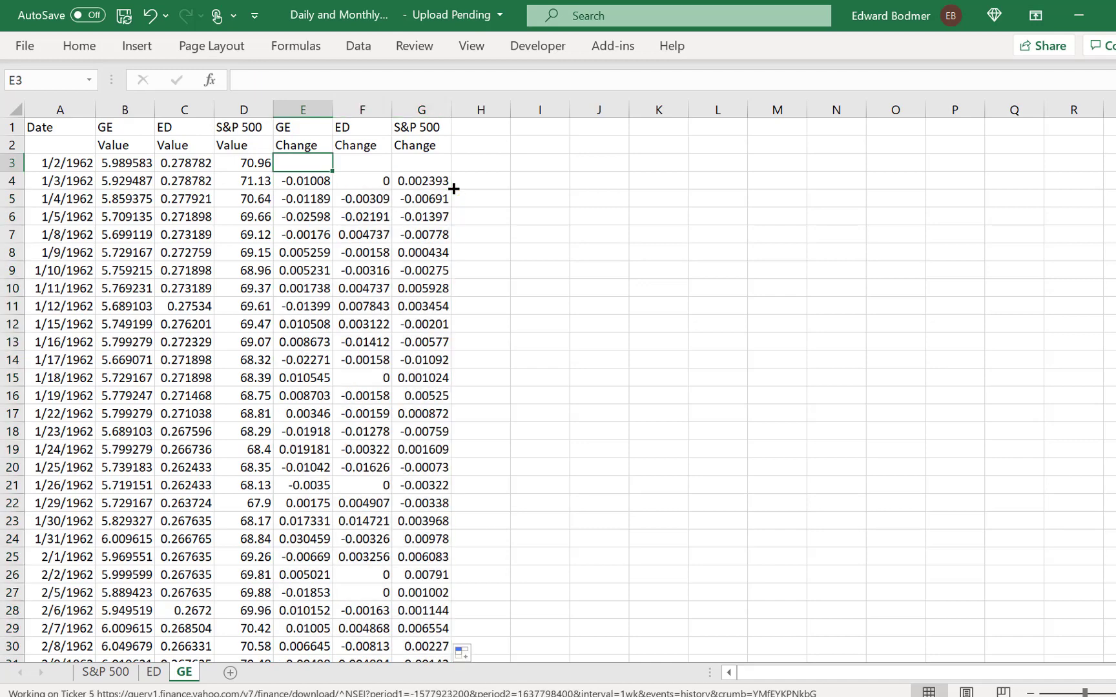
key("Left")
key("Left")
key("Left")
key("Left")
key("shift+space")
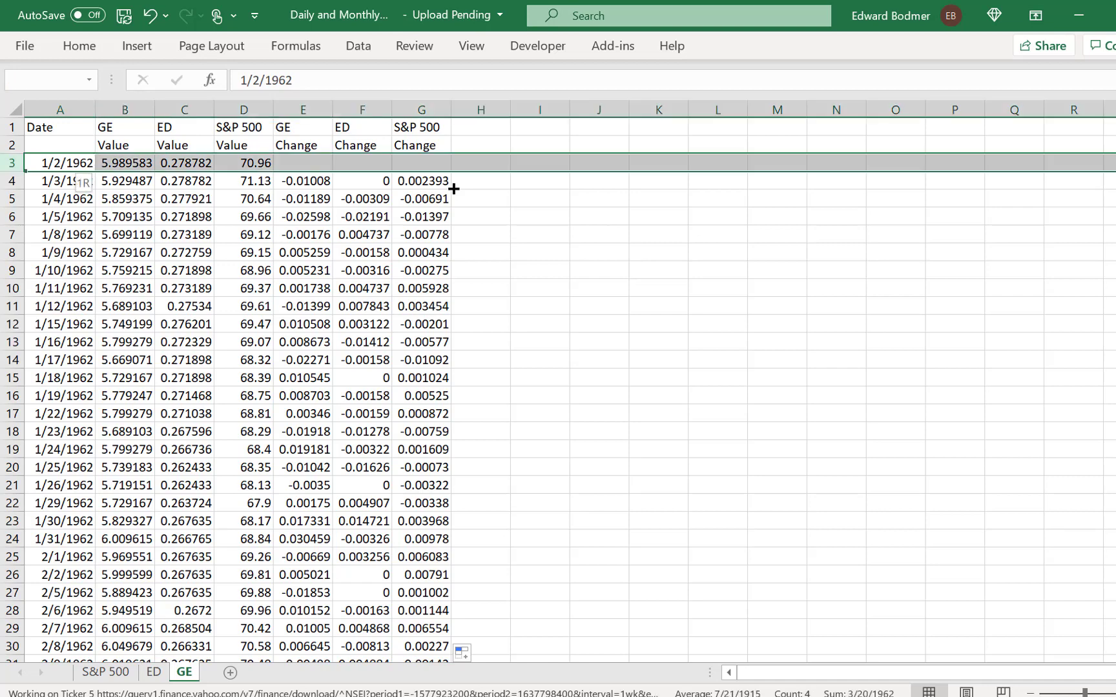
key("shift+Down")
key("shift+Down")
key("shift+Down")
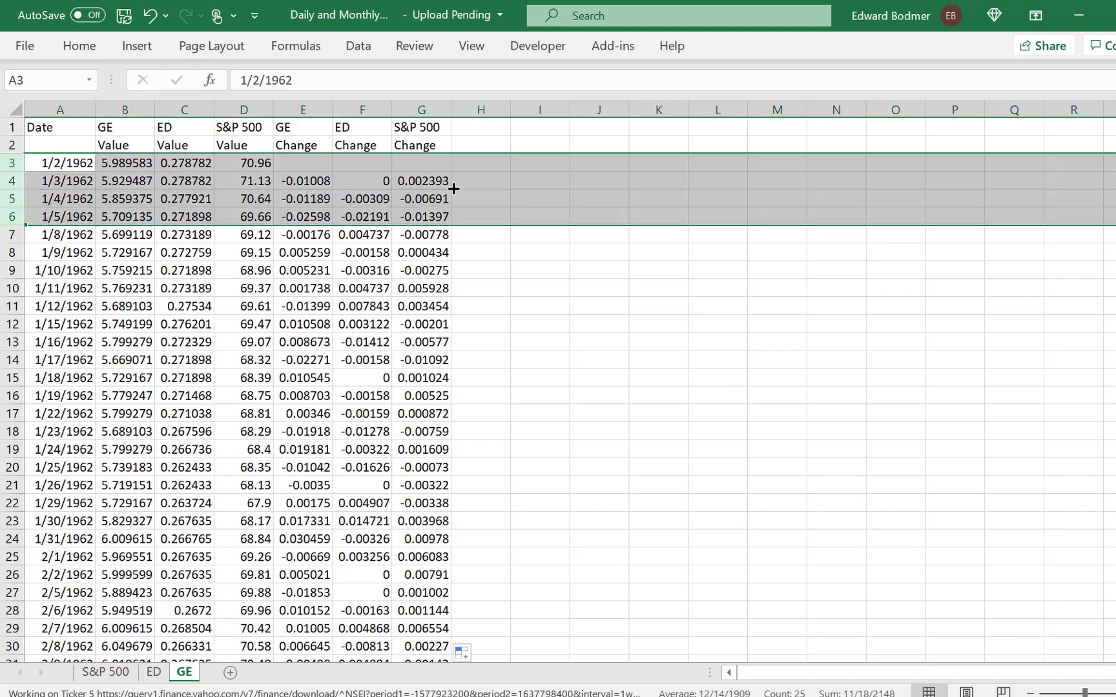
key("ctrl+shift+plus")
Step: Label cell A4 as Std Dev
key("Down")
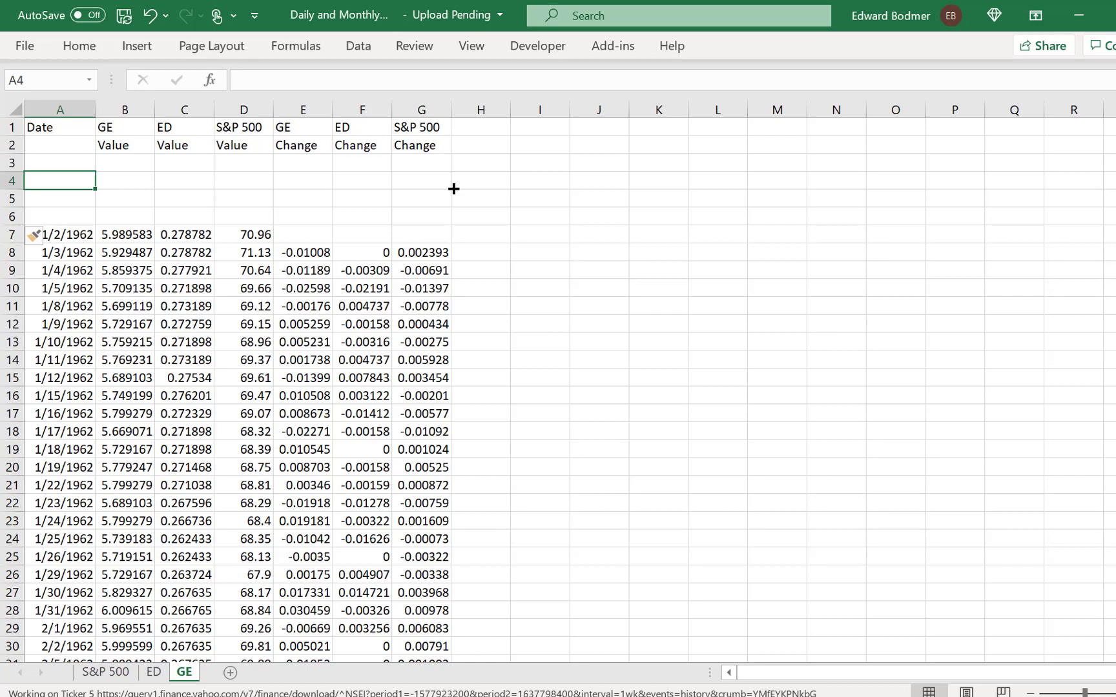
type("A")
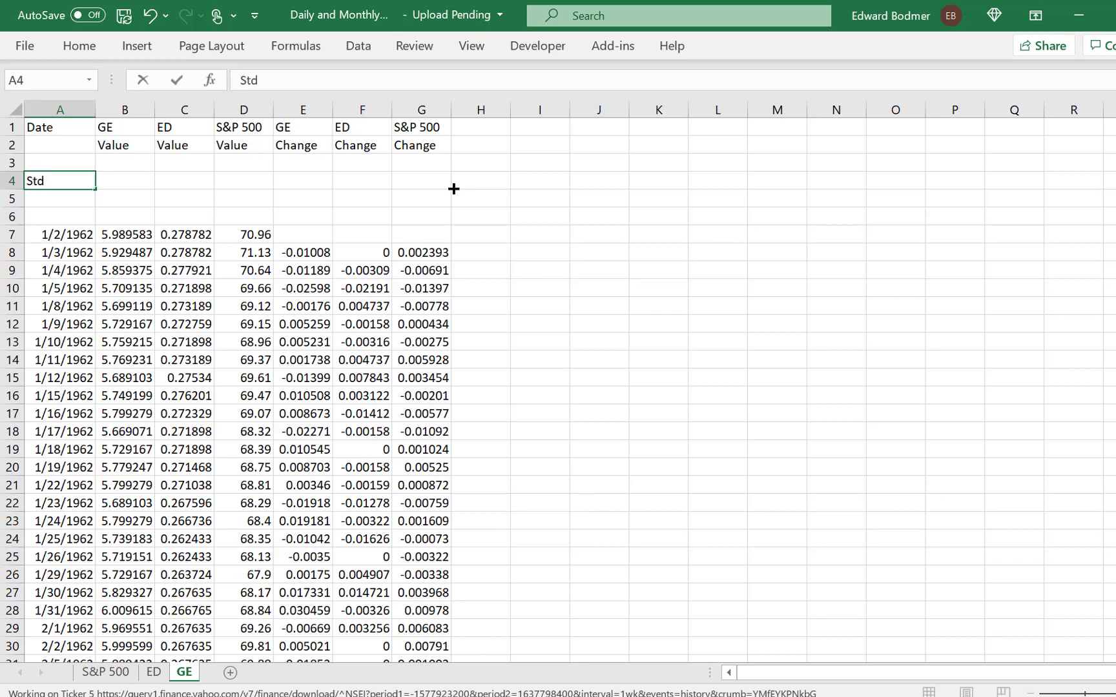
type("td Dev")
key("Return")
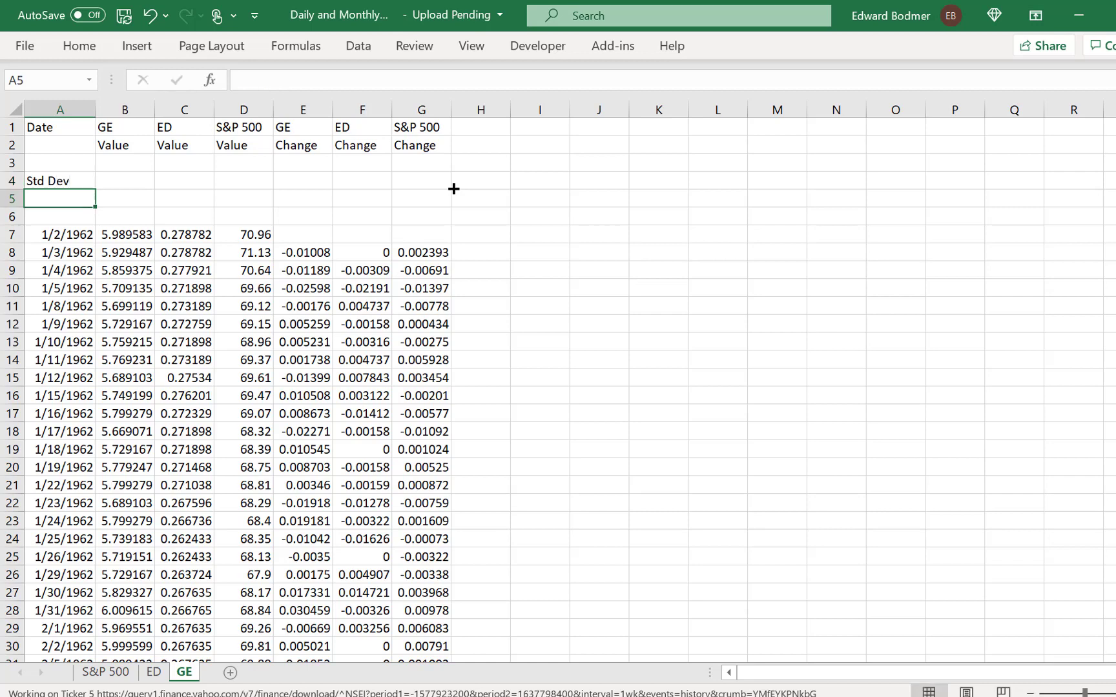
Step: Enter =STDEV.S(E8:E15083) in E4 to calculate the standard deviation of the GE changes
key("Up")
key("Right")
key("Right")
key("Right")
key("Right")
type("=")
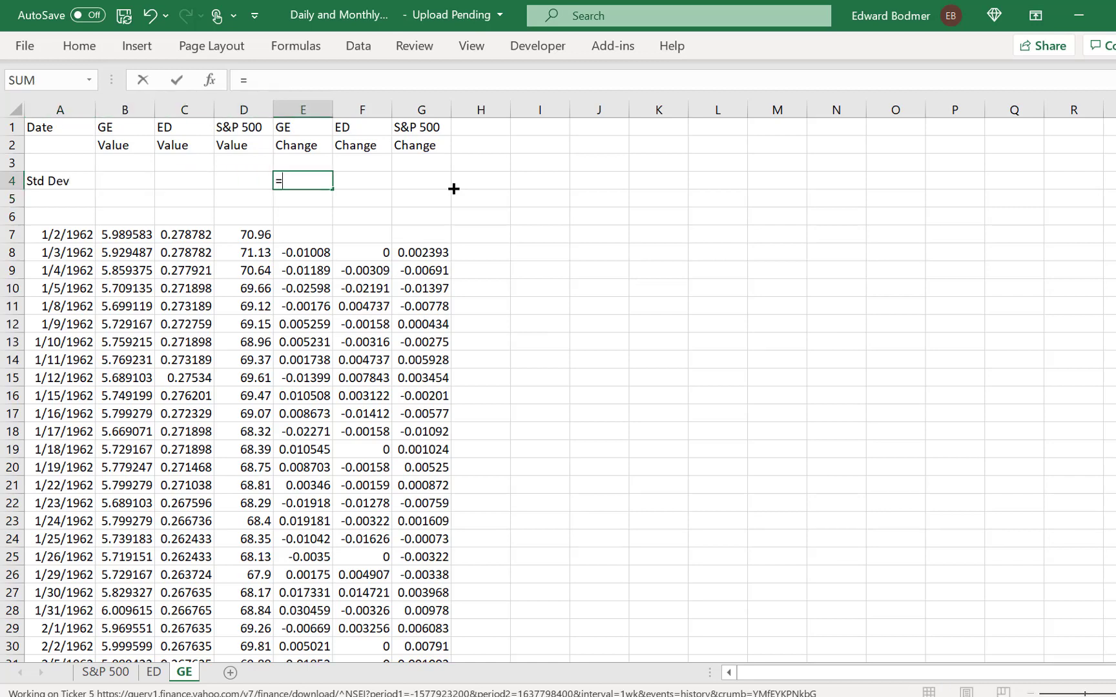
left_click(452, 187)
type("ste")
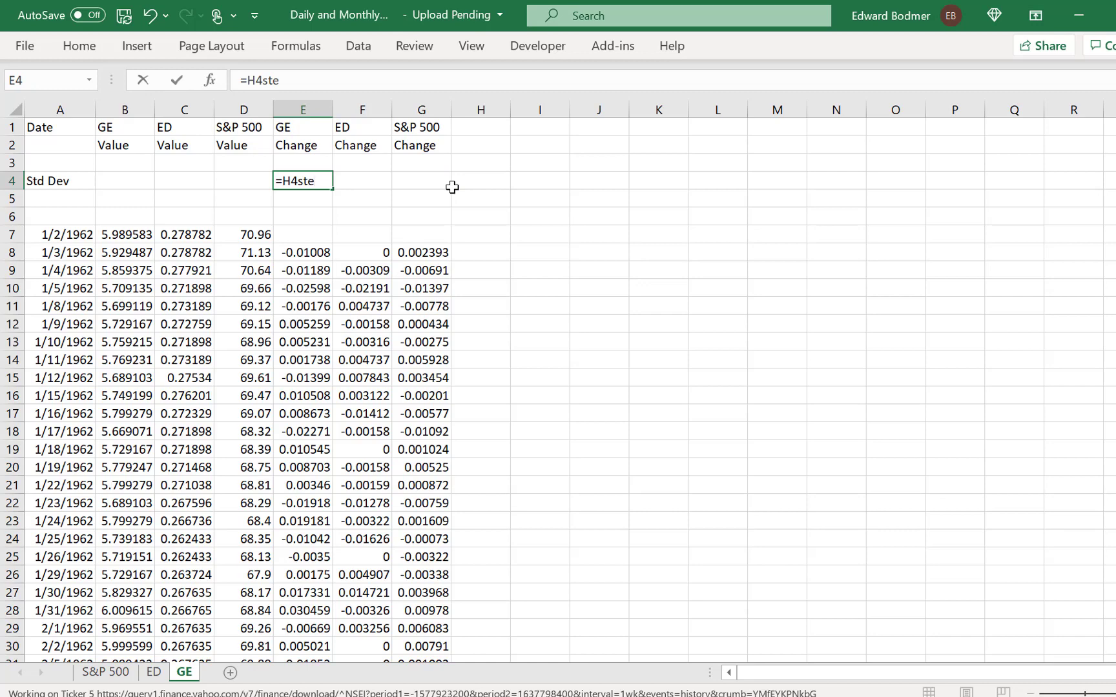
type("t")
key("BackSpace")
key("BackSpace")
key("BackSpace")
key("BackSpace")
type("st")
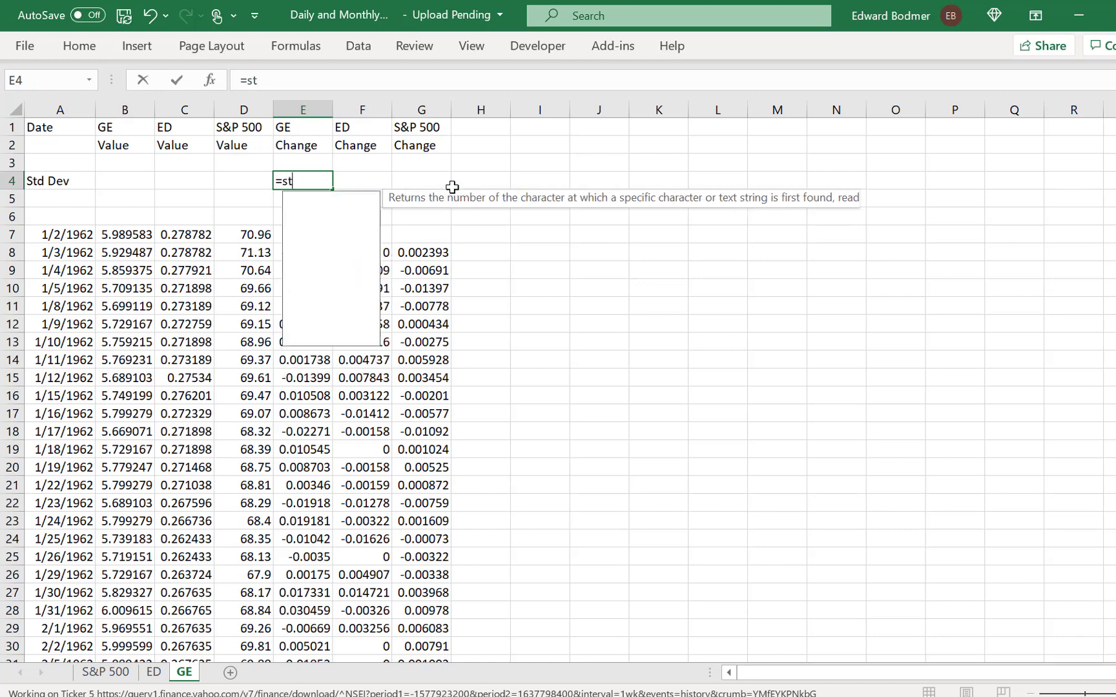
key("Down")
key("Down")
key("Down")
key("Tab")
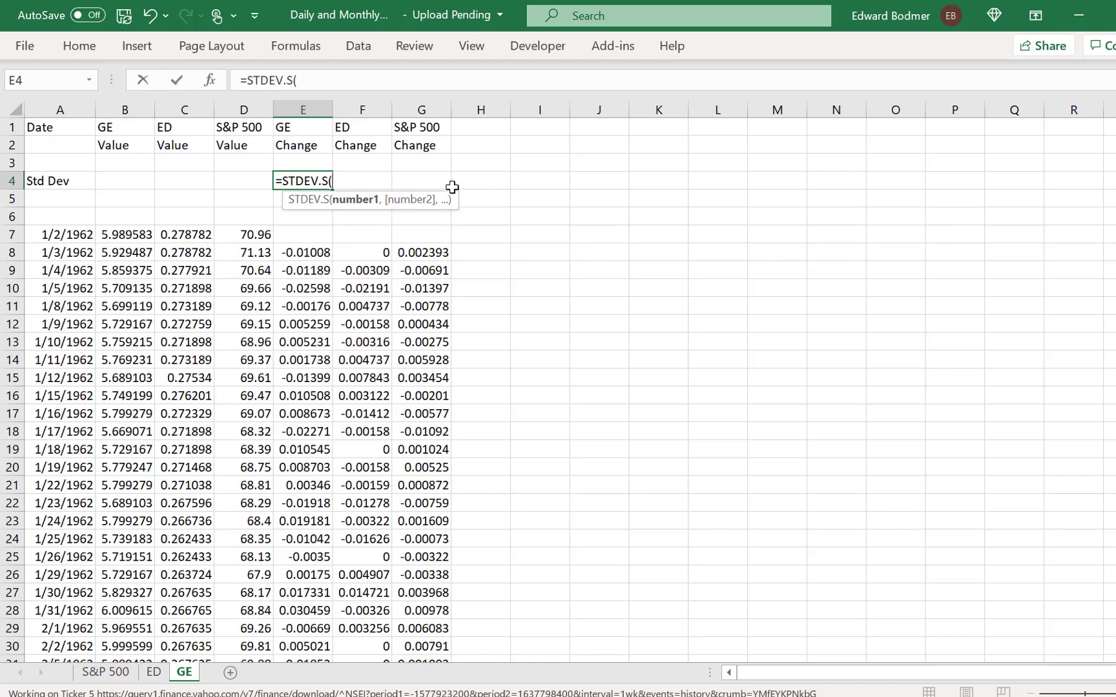
key("Down")
key("Down")
key("Down")
key("Down")
key("ctrl+shift+Down")
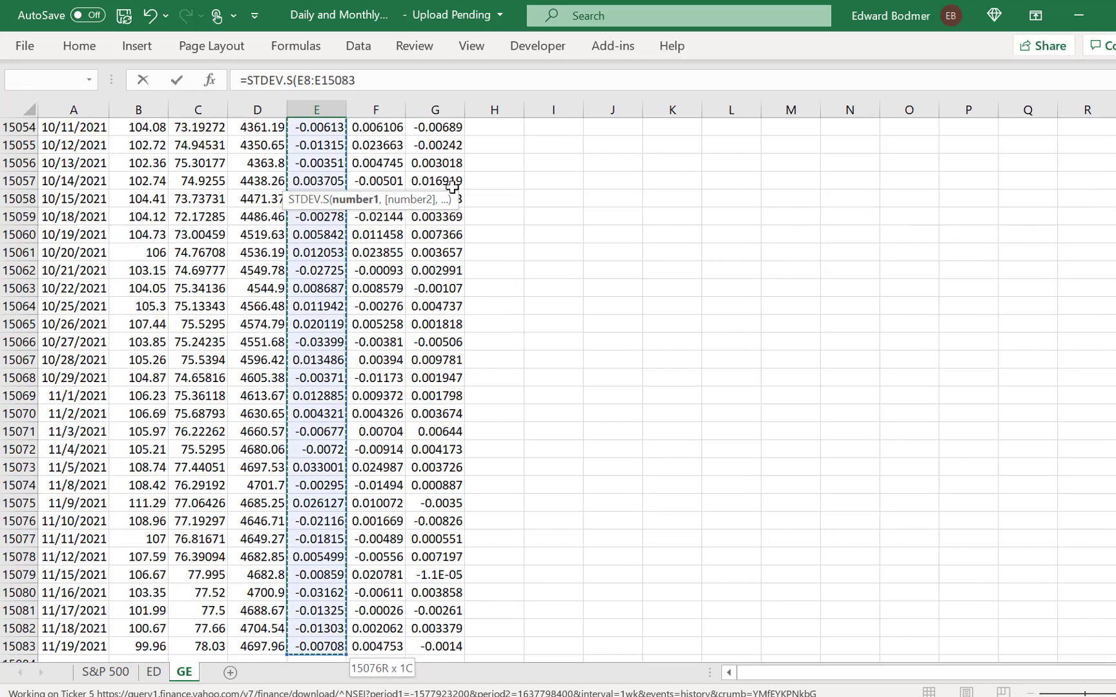
key("ctrl+Return")
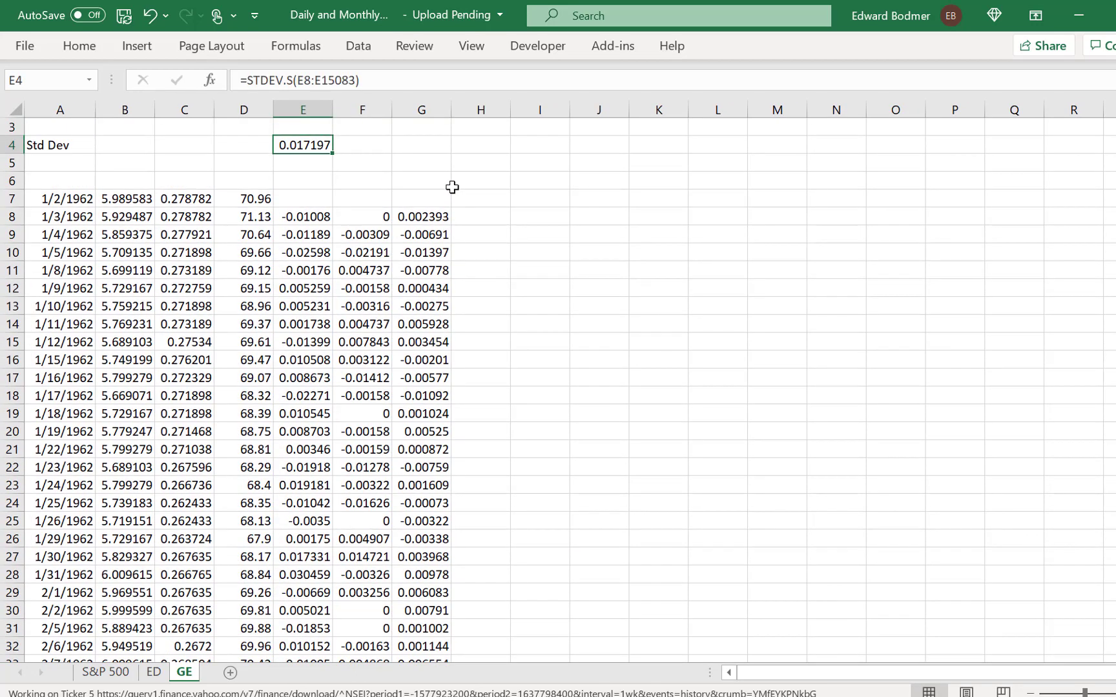
key("ctrl+c")
key("Up")
key("Up")
key("Up")
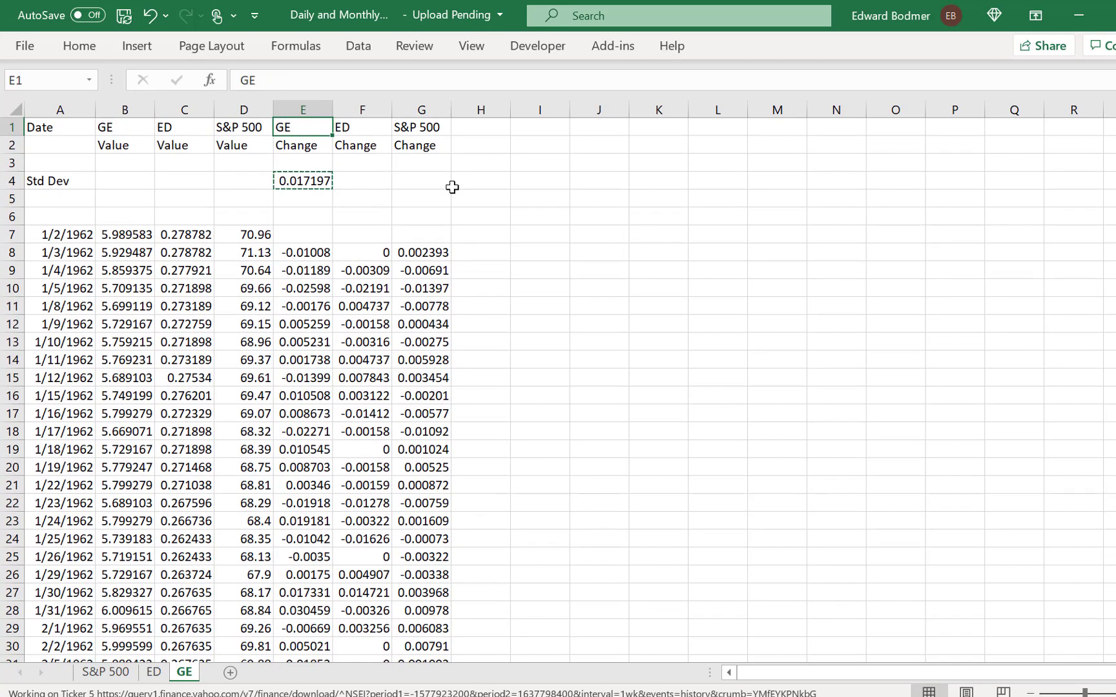
key("Down")
key("Down")
key("Down")
key("Right")
key("ctrl+c")
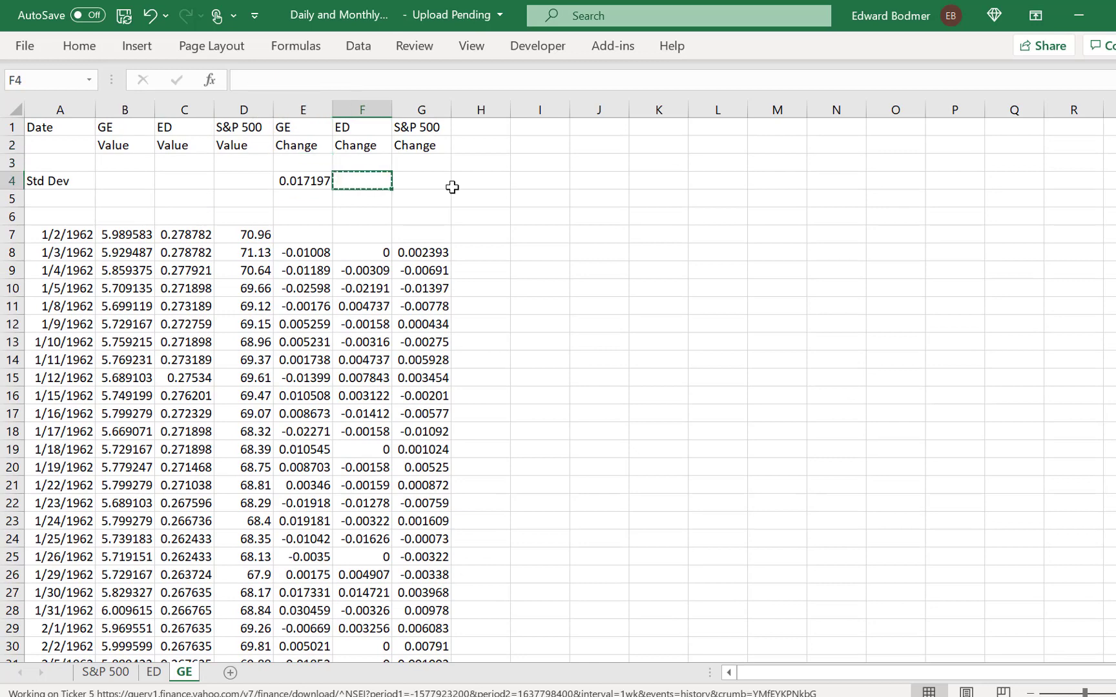
Step: Copy the STDEV.S formula from E4 to the ED and S&P 500 change columns in F4 and G4
key("Left")
key("ctrl+c")
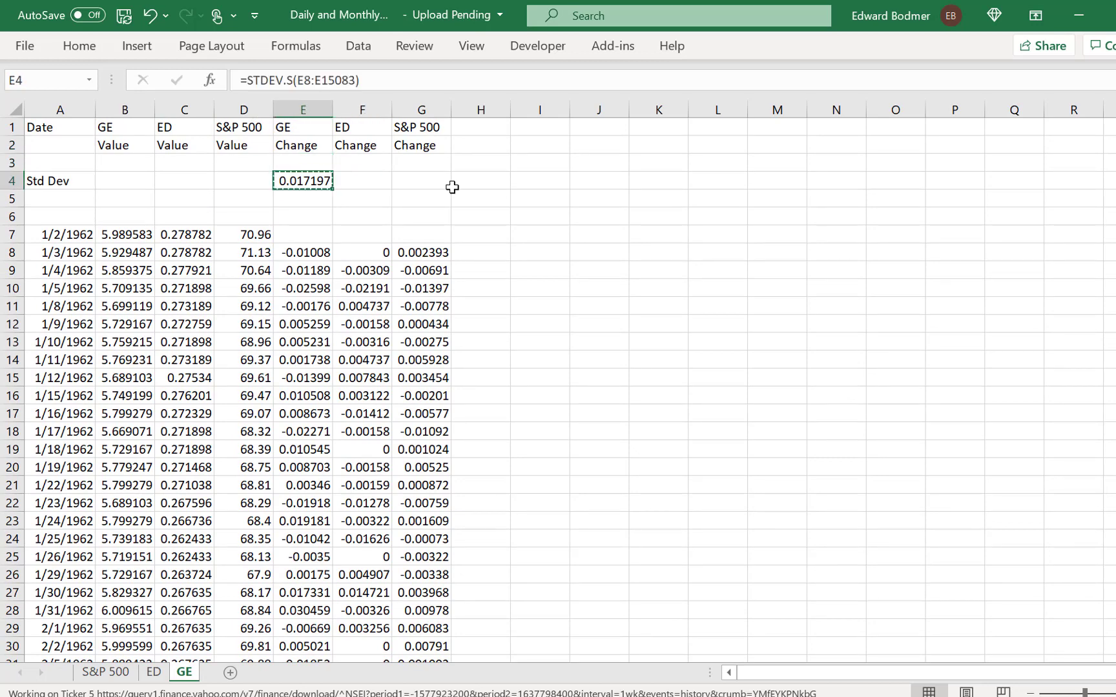
key("Right")
key("ctrl+v")
key("Right")
key("ctrl+v")
Step: Format the standard deviations in E4:G4 as percentages with two decimal places
key("Left")
key("Left")
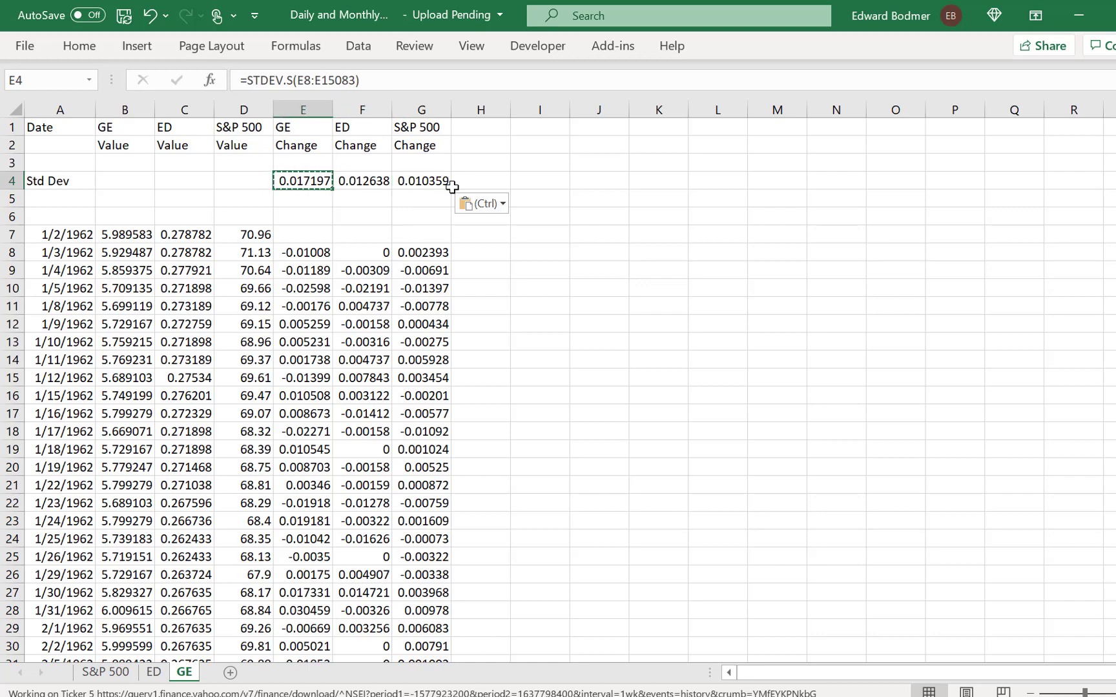
key("shift+Right")
key("shift+Right")
key("ctrl+shift+5")
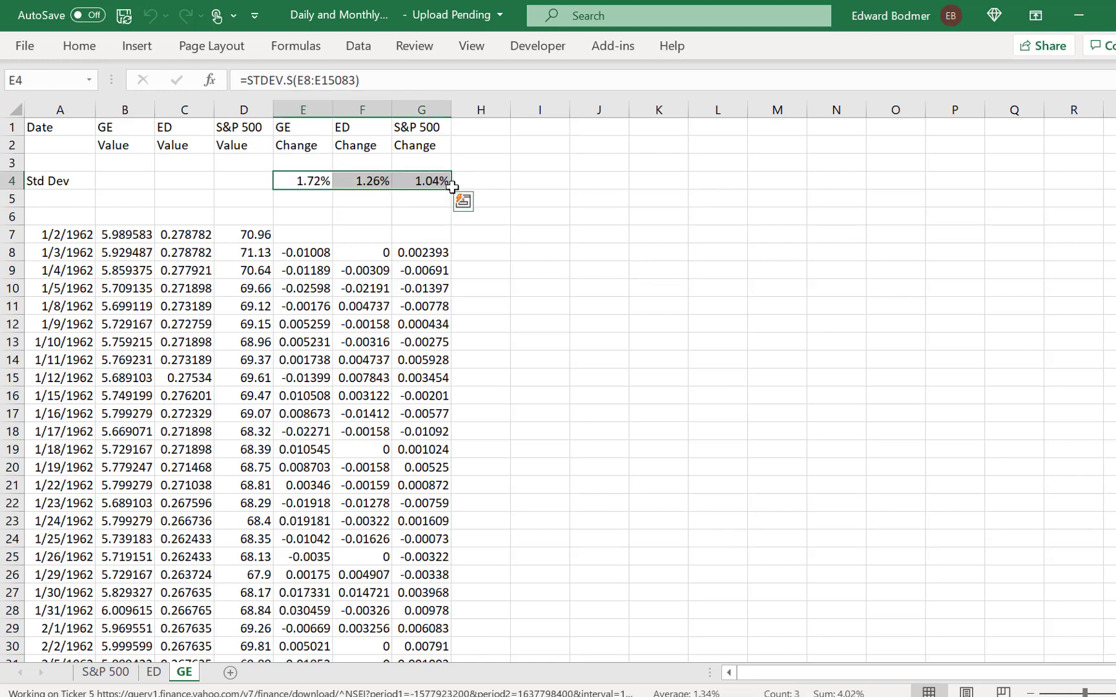
key("Left")
key("Down")
key("Right")
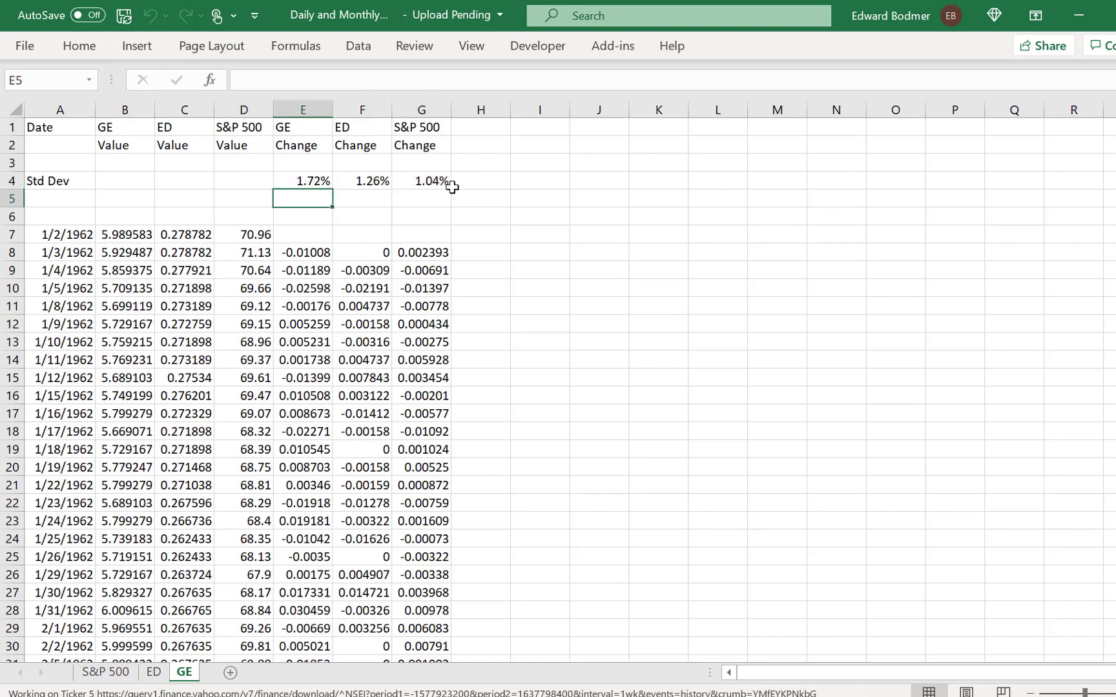
key("Down")
key("Down")
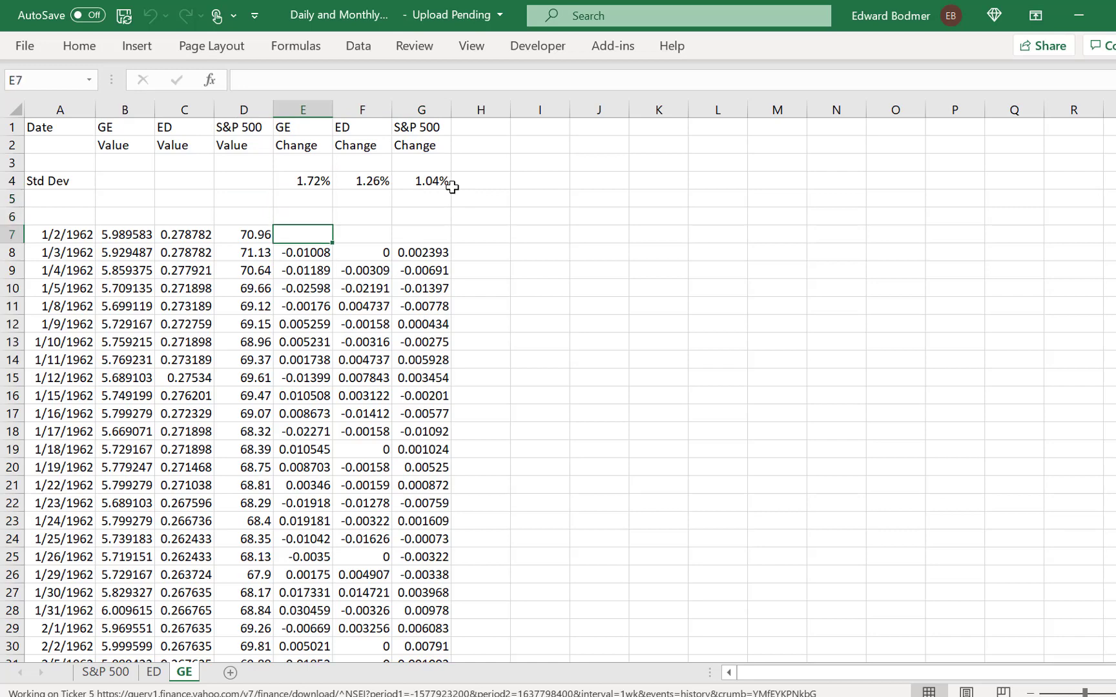
key("Right")
key("Right")
key("Right")
key("Right")
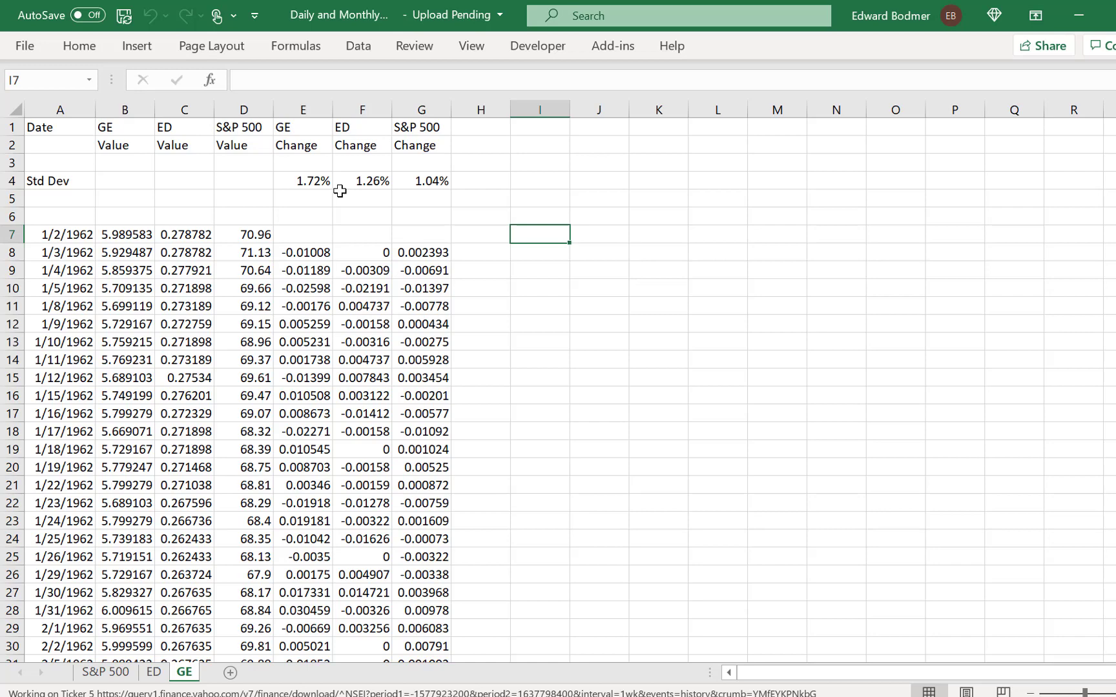
key("Left")
key("Left")
key("Left")
key("Left")
key("Left")
key("Left")
key("Left")
key("Left")
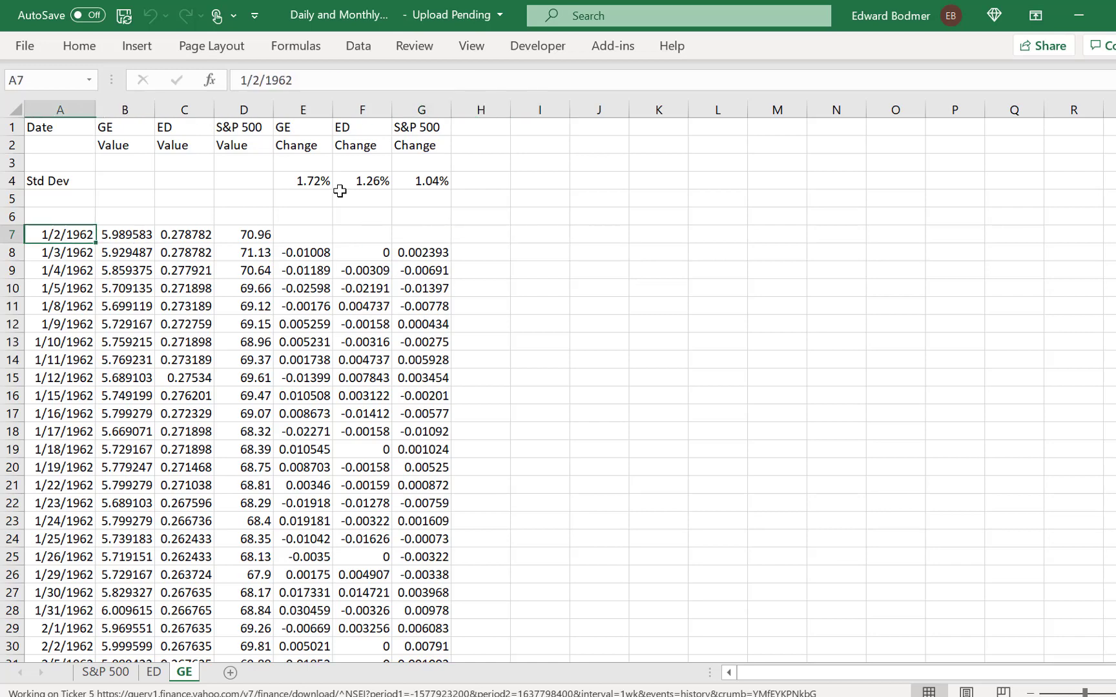
Step: Insert three blank rows above the header row of the GE sheet
key("Up")
key("Up")
key("Up")
key("Up")
key("Up")
key("Up")
key("shift+space")
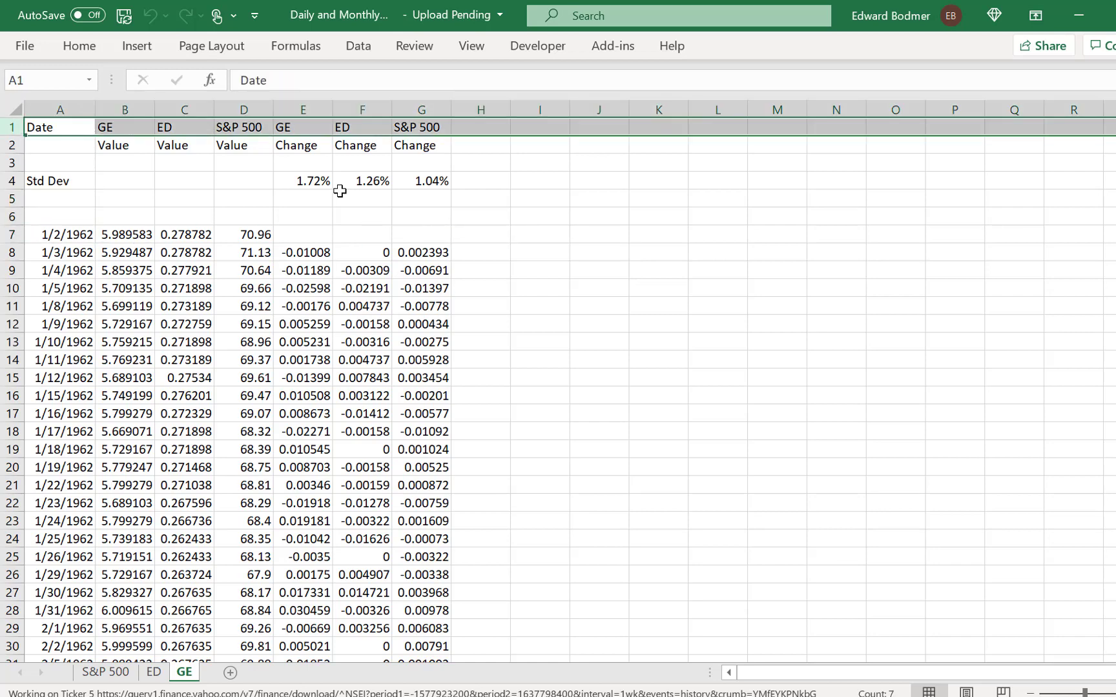
key("ctrl+shift+plus")
key("ctrl+shift+plus")
key("ctrl+shift+plus")
Step: Insert two blank columns between the Date column and the GE Value column
key("Down")
key("Down")
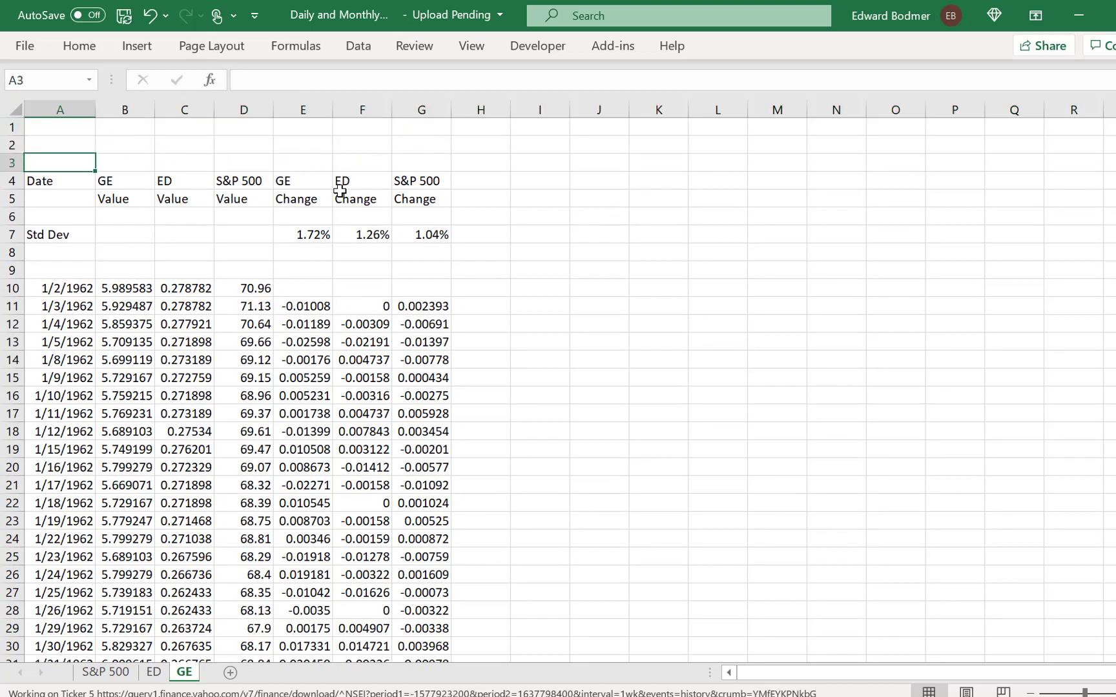
key("Right")
key("Down")
key("Down")
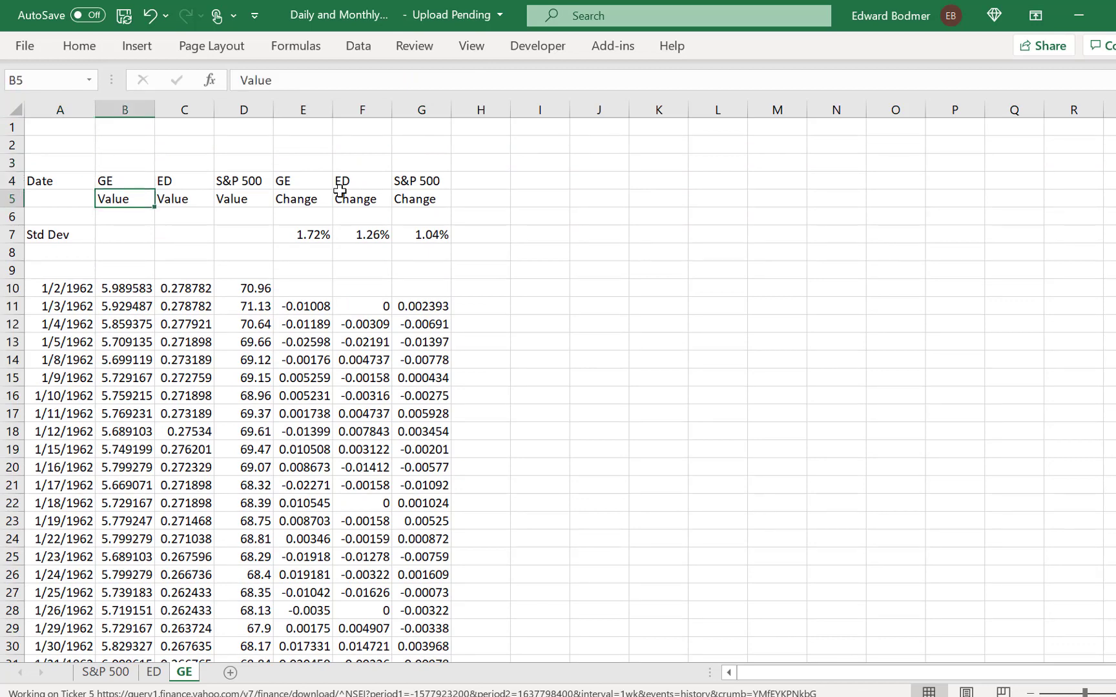
key("ctrl+space")
key("ctrl+shift+plus")
key("ctrl+shift+plus")
key("Up")
key("Up")
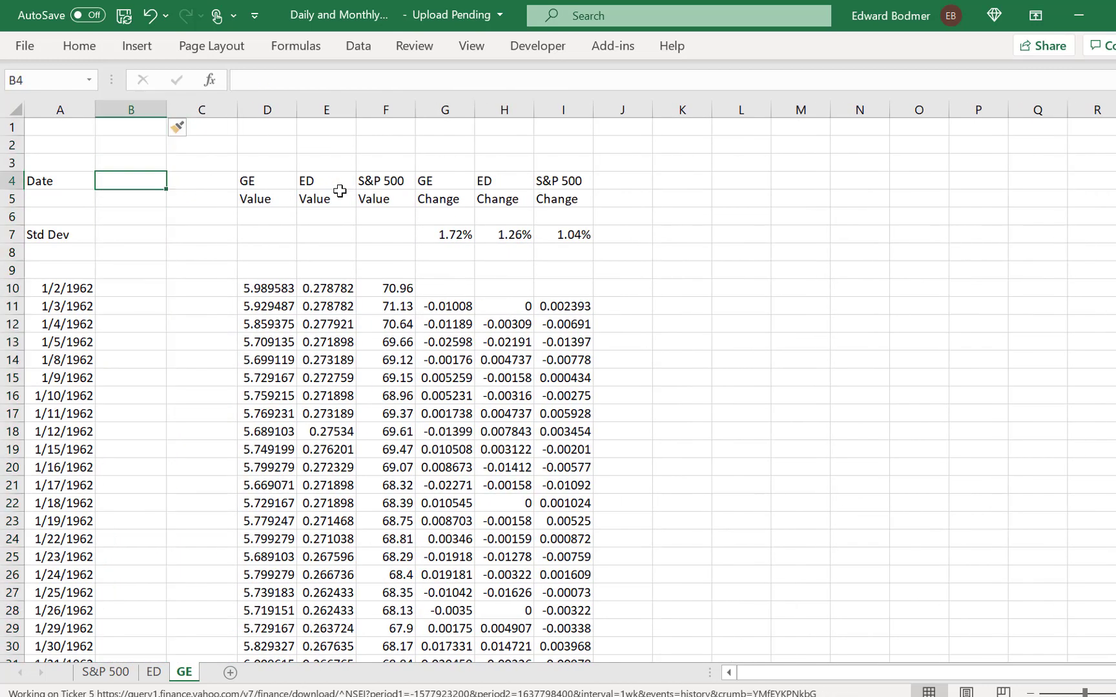
key("Up")
key("Up")
key("Down")
key("Down")
key("Down")
key("Down")
key("Down")
key("Down")
key("Down")
key("Down")
key("Down")
key("Down")
key("Down")
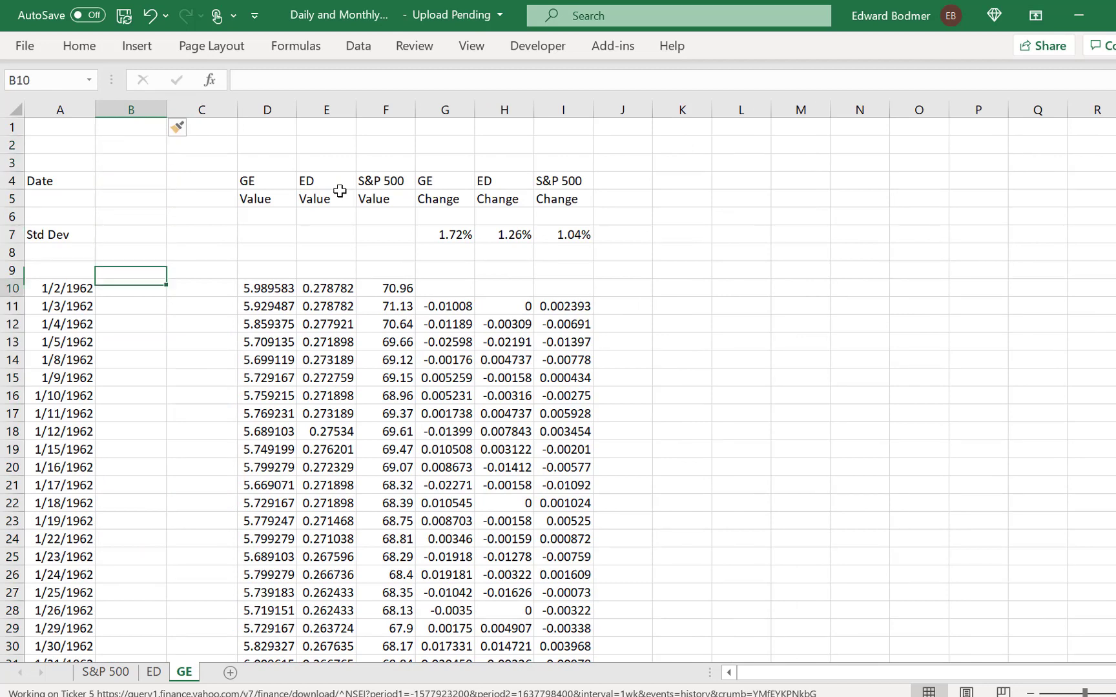
key("Up")
key("Up")
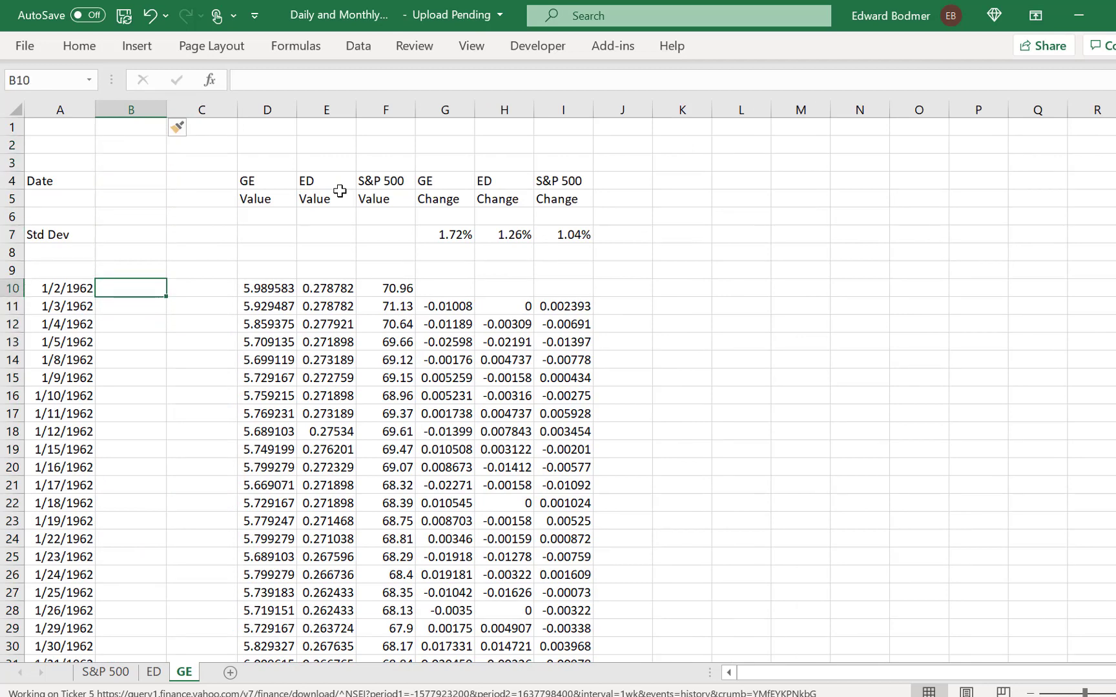
Step: Label cell B2 as Year
key("Up")
key("Up")
key("Up")
key("Up")
key("Up")
key("Up")
key("Up")
key("Up")
key("Up")
key("Left")
key("Down")
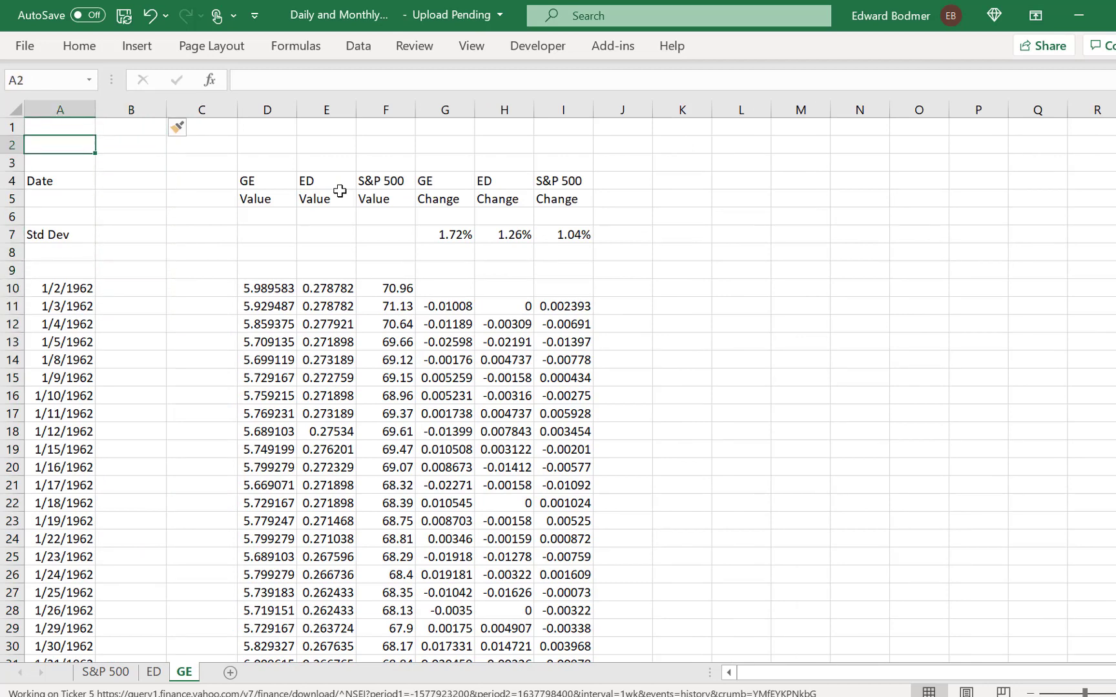
key("Right")
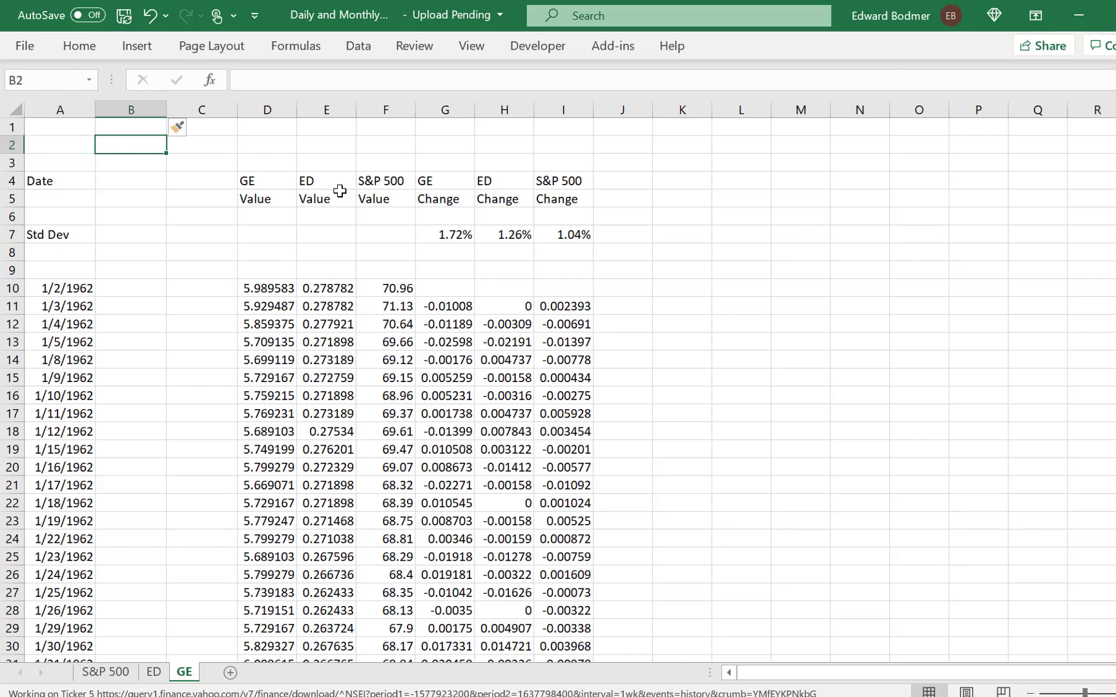
type("Year")
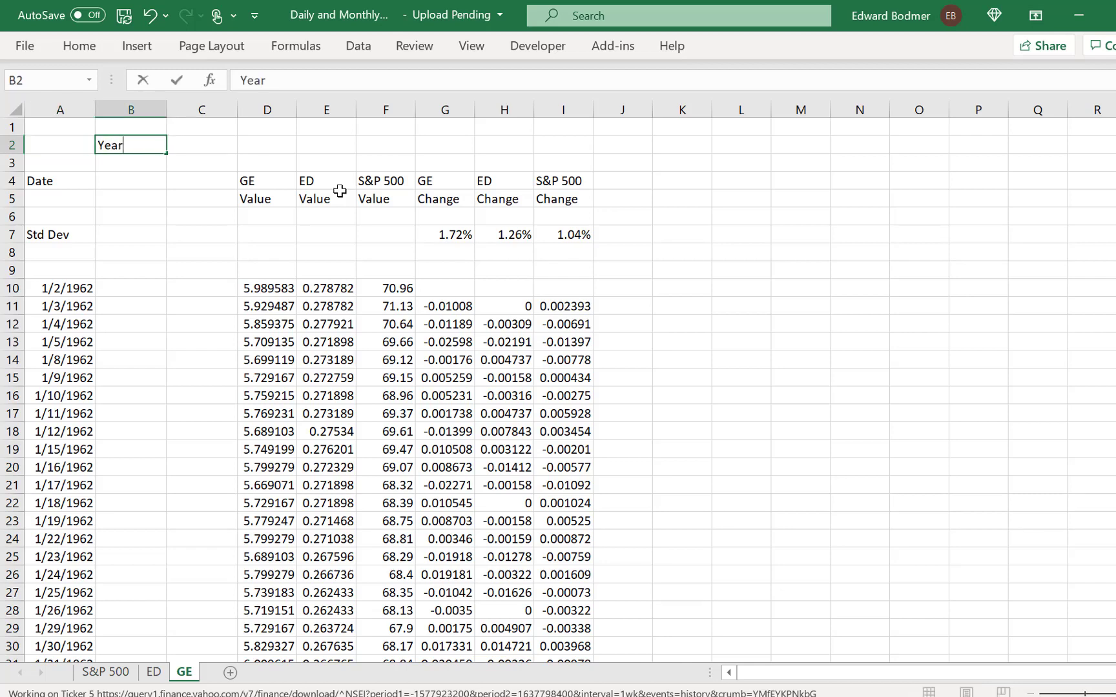
key("Return")
key("Down")
key("Down")
key("Up")
key("Up")
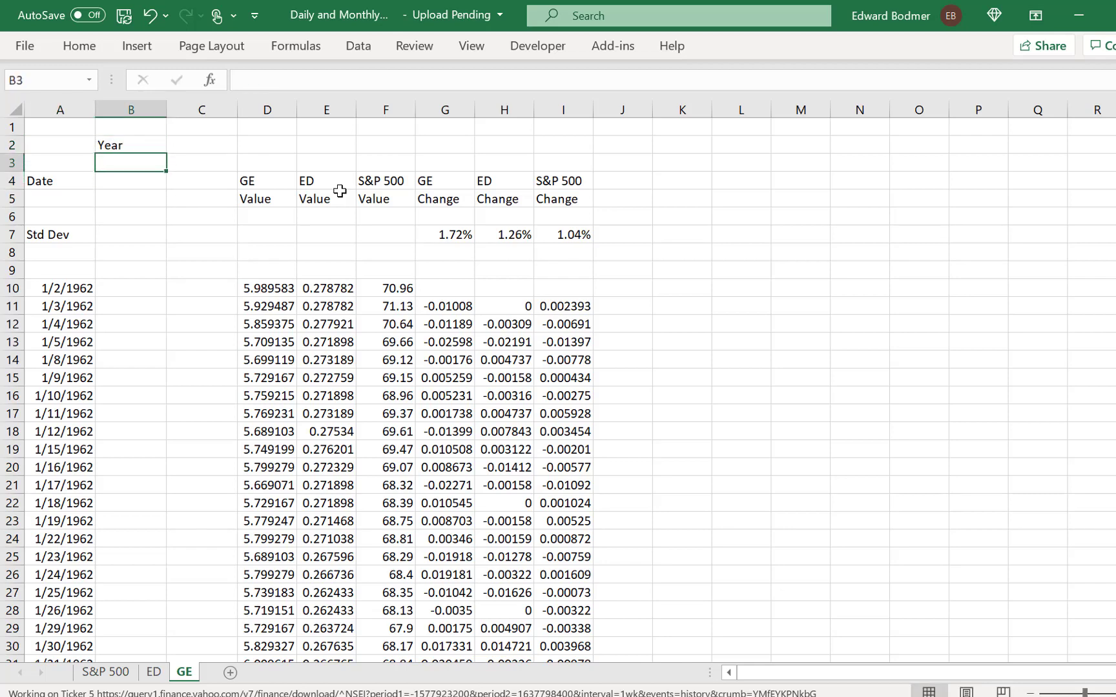
Step: Label cell B2 as Start Yr and cell B3 as End Yr
key("Up")
key("Up")
key("Down")
type("S")
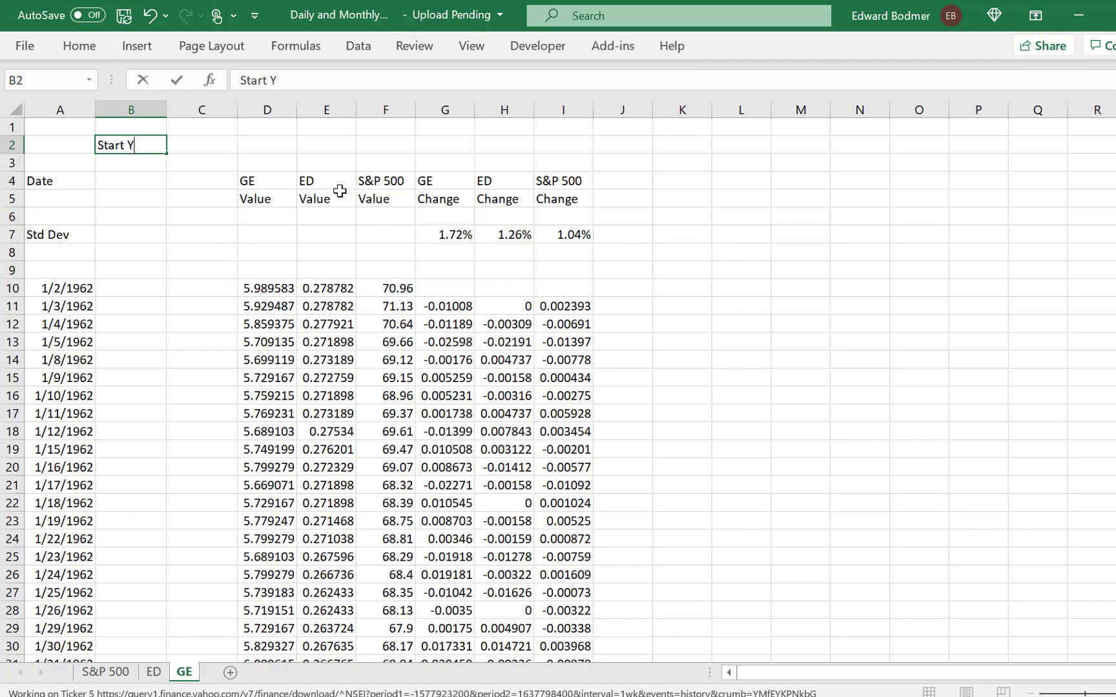
key("Return")
type("End")
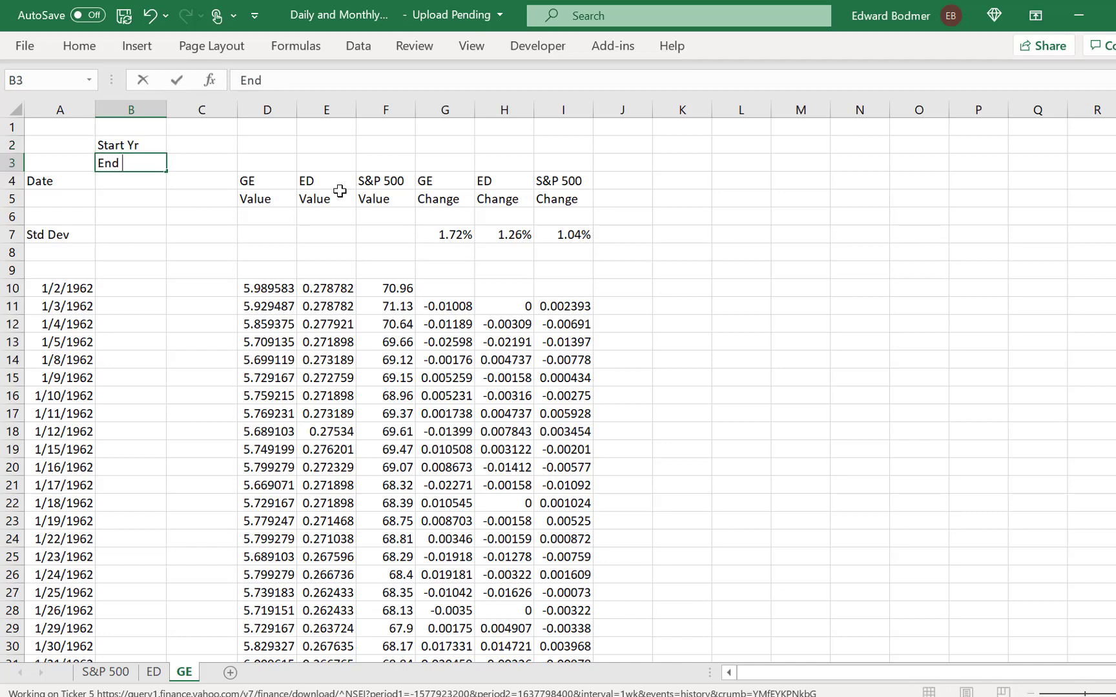
type(" Yer")
key("Return")
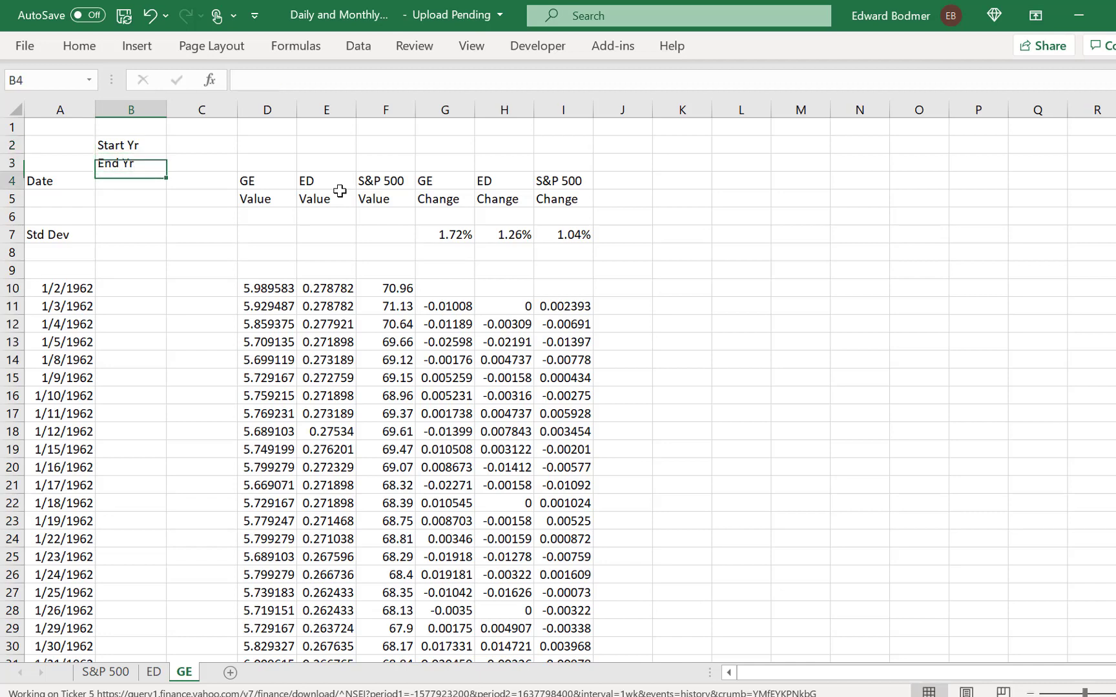
Step: Enter 1957 as the start year in C2 and 2020 as the end year in C3
key("Up")
key("Up")
key("Right")
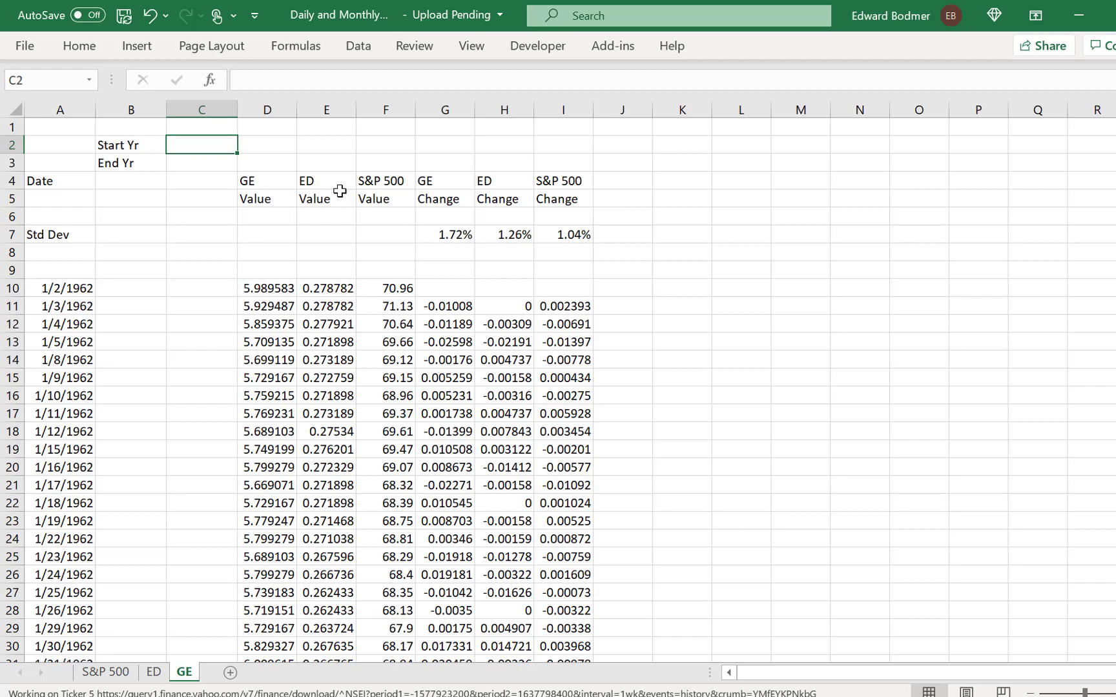
type("1957")
key("Return")
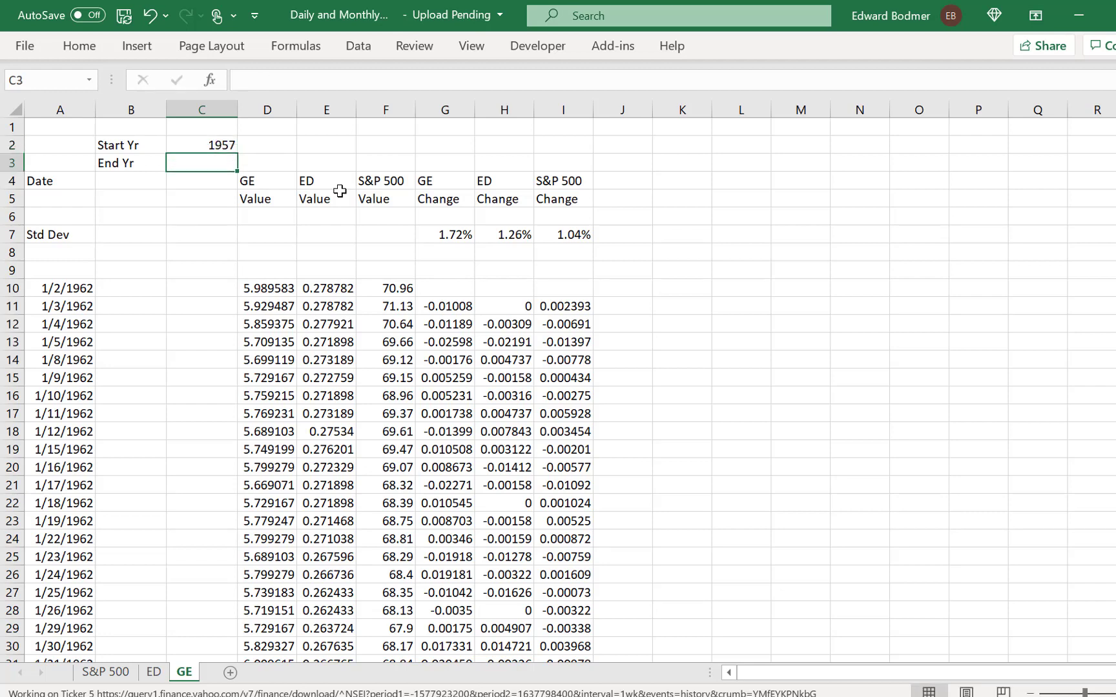
key("Left")
key("Left")
key("Right")
key("Right")
type("2020")
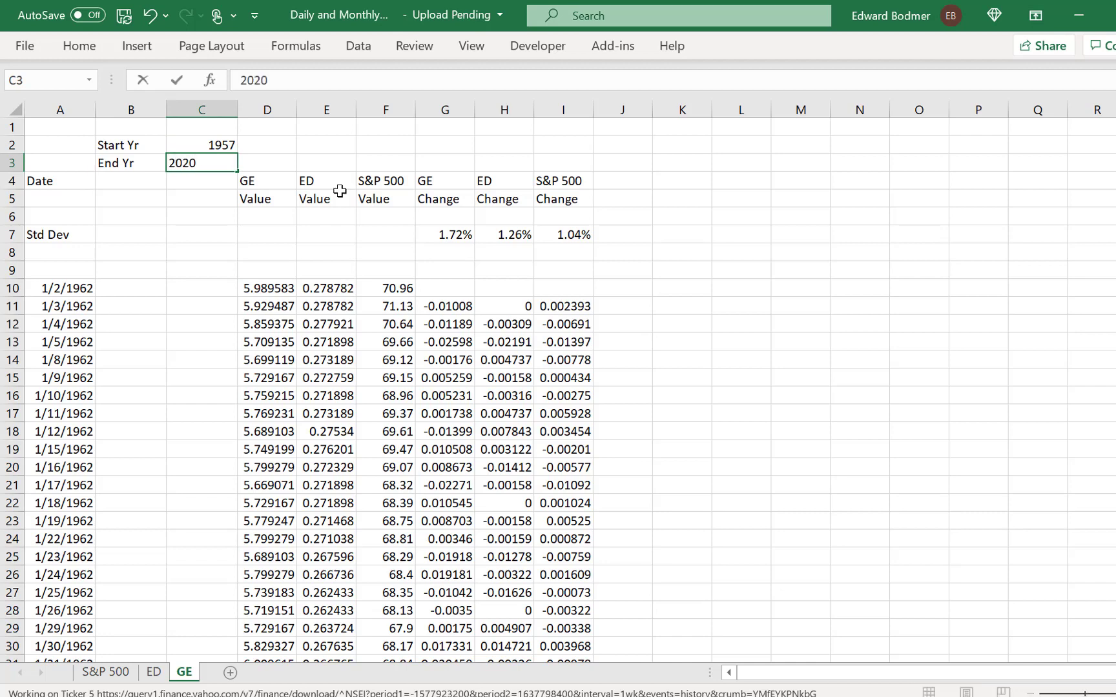
key("Return")
Step: Enter =YEAR(A10) in B10 to extract the year of the first date
key("Down")
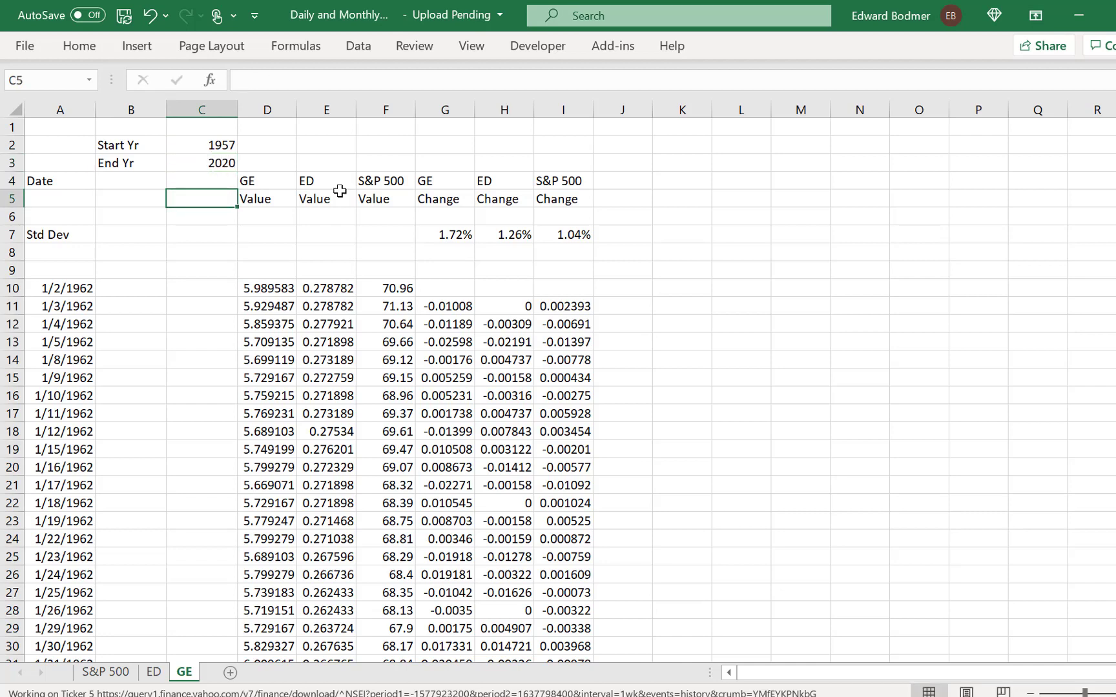
key("Down")
key("Down")
key("Down")
key("Down")
key("Left")
key("Down")
type("=and(")
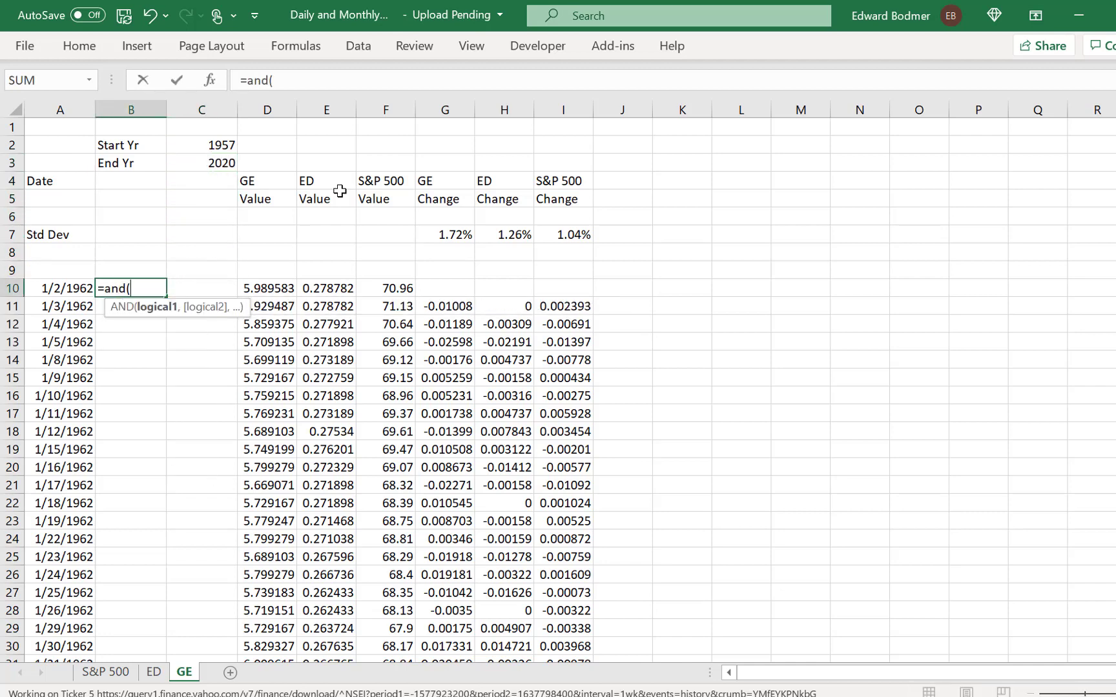
key("Escape")
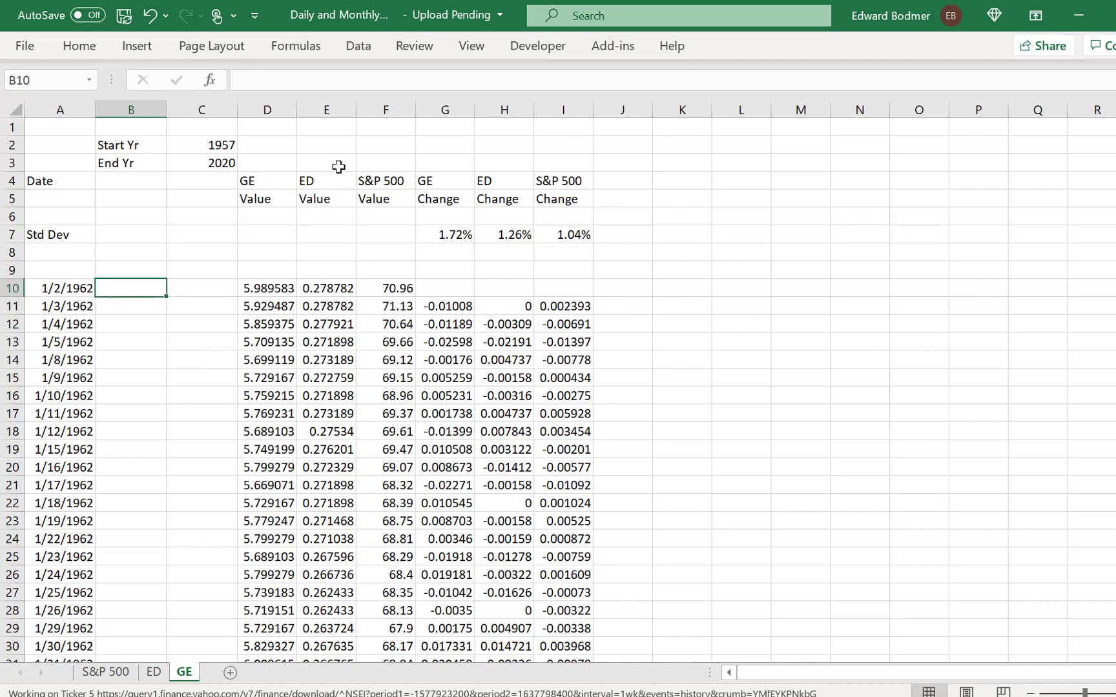
type("=yar")
key("BackSpace")
key("BackSpace")
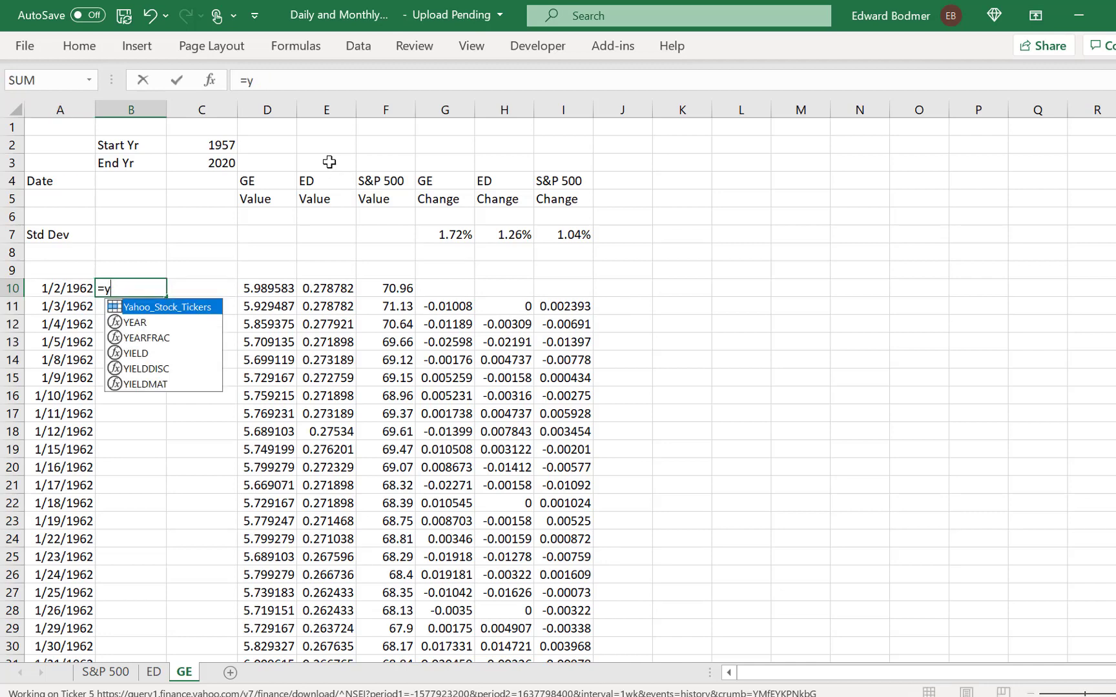
type("e")
key("Tab")
key("Left")
key("ctrl+Return")
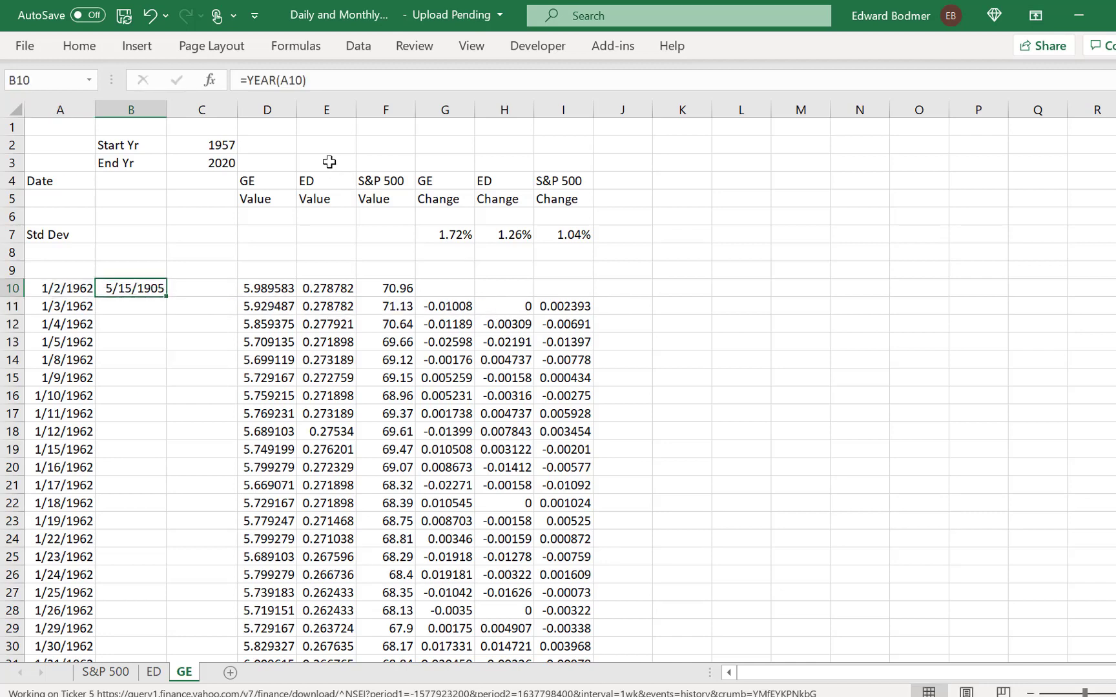
Step: Set B10 to the General number format and fill the year formula down column B
key("ctrl+shift+grave")
double_click(165, 298)
Step: Enter =AND(B10<=$C$2,B10<=$C$3) in C10 as the year-range test and fill it down column C
key("Right")
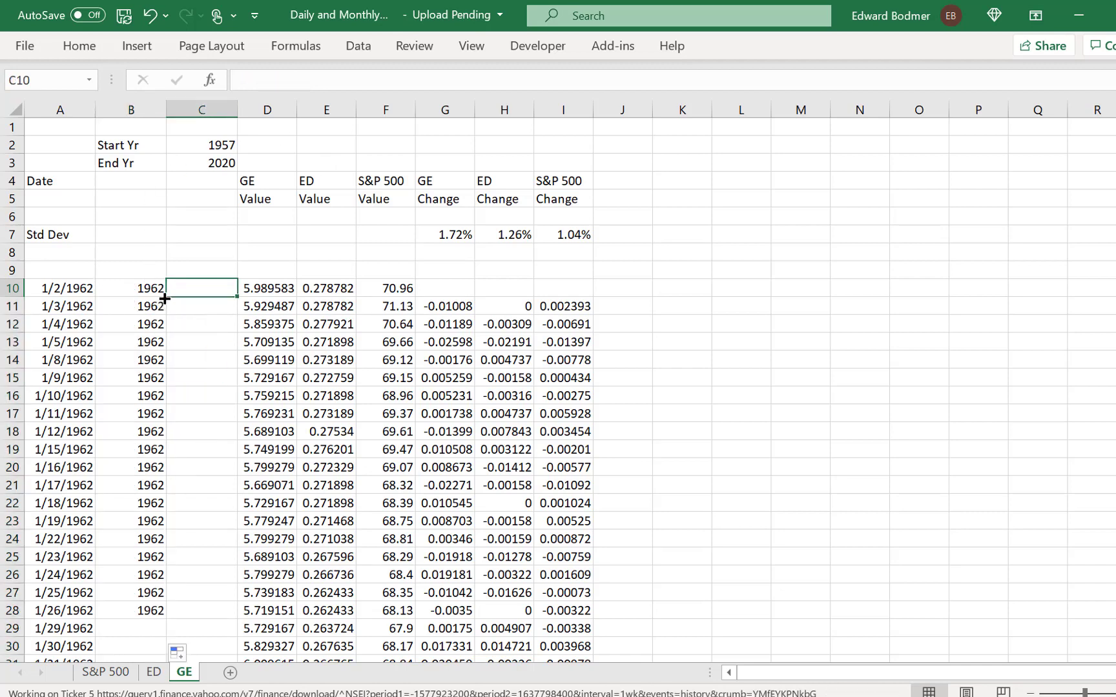
type("=and(")
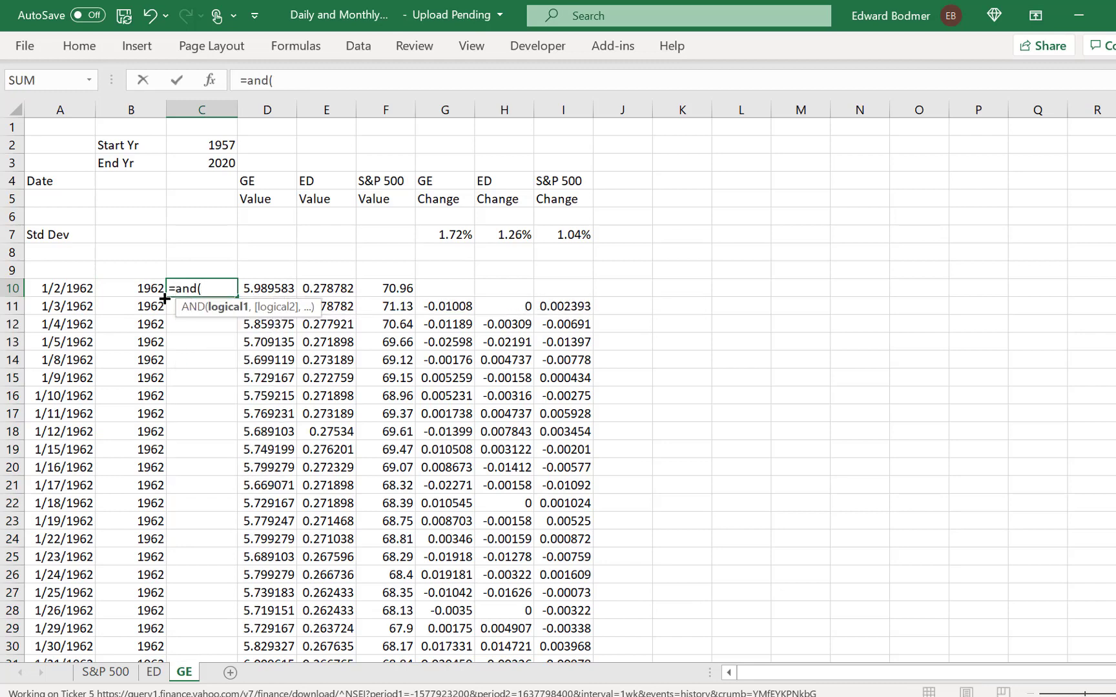
key("Left")
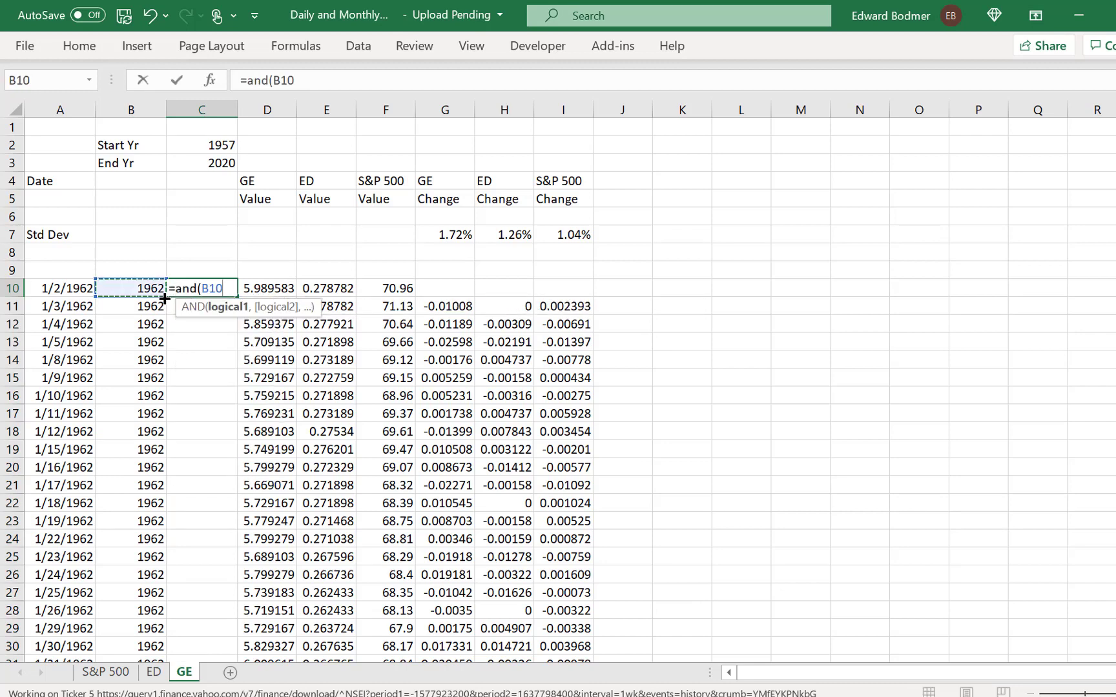
type("<=")
key("Up")
key("Up")
key("Up")
key("Up")
key("Up")
key("Up")
key("Up")
key("Up")
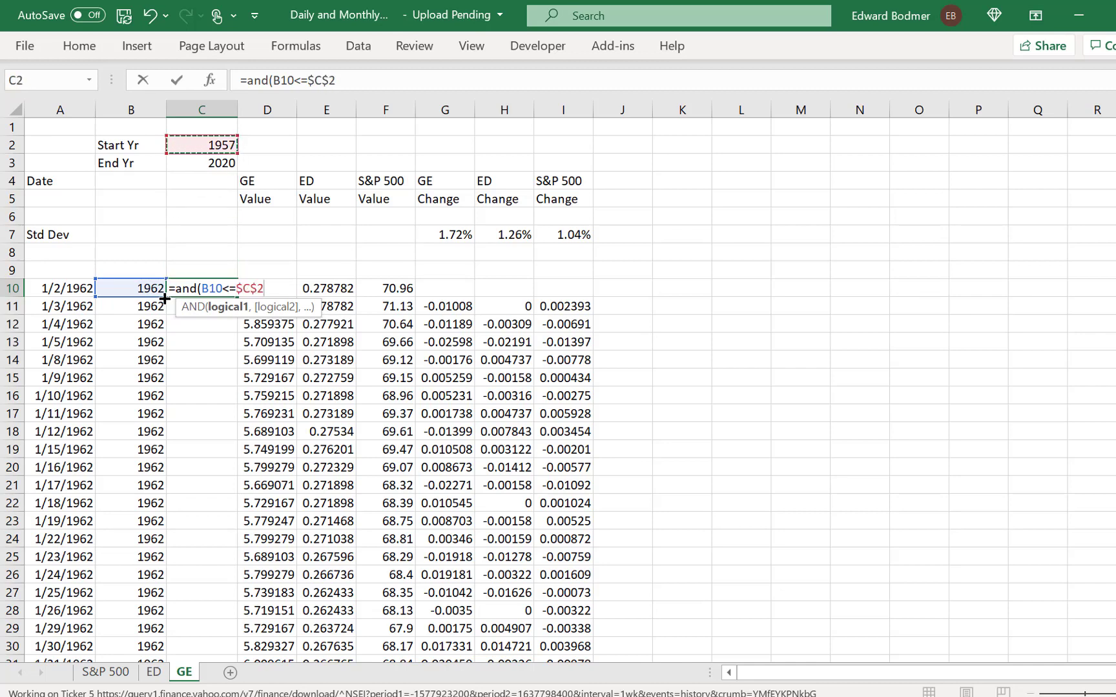
type(",")
left_click(164, 297)
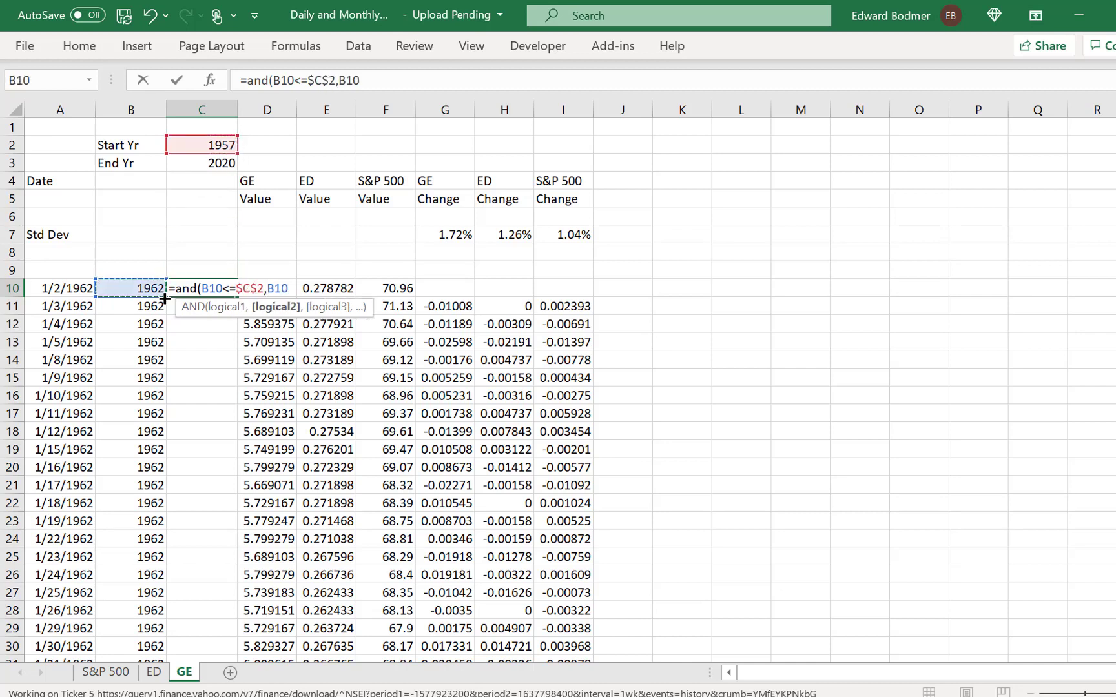
type("<")
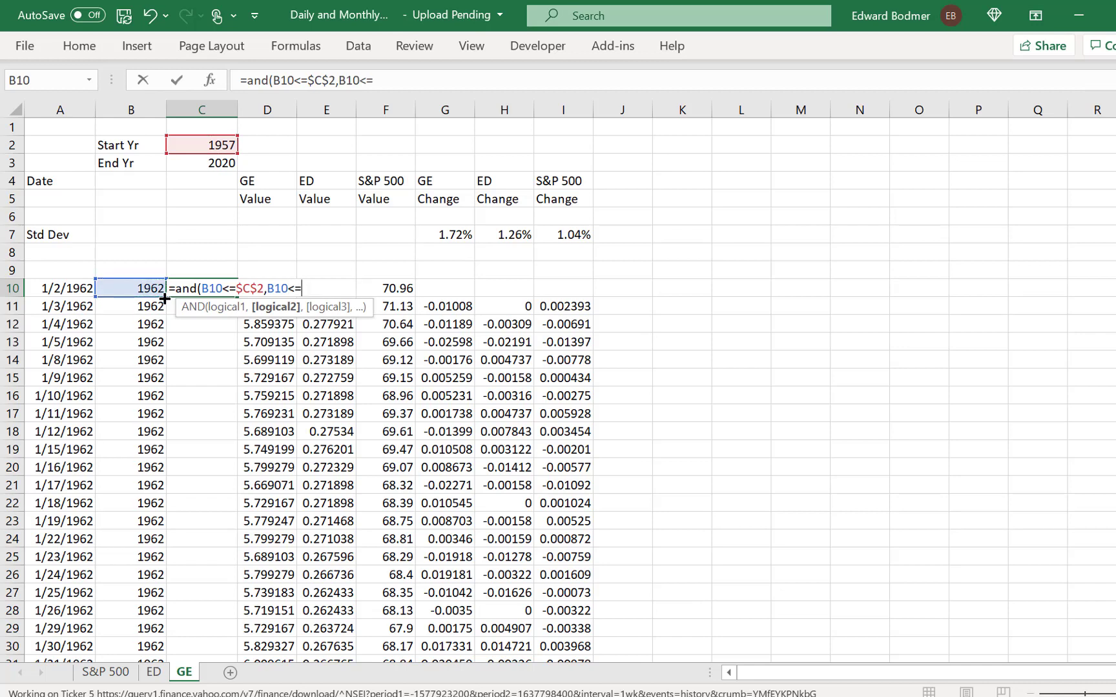
type("=")
key("Up")
key("ctrl+Up")
key("F4")
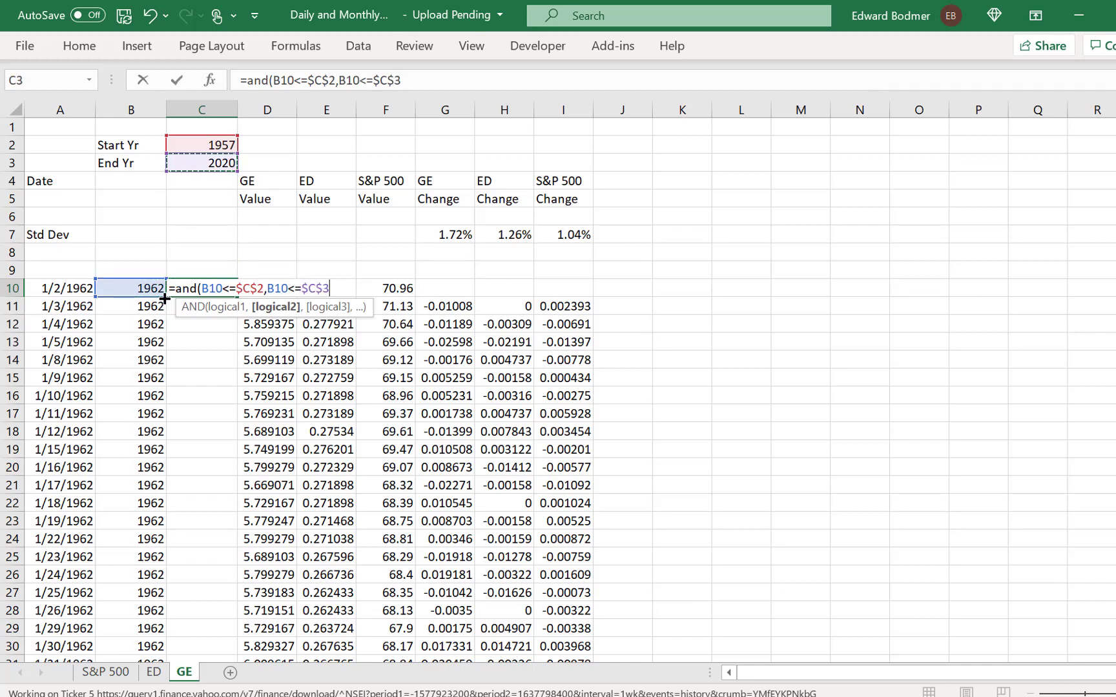
key("ctrl+Return")
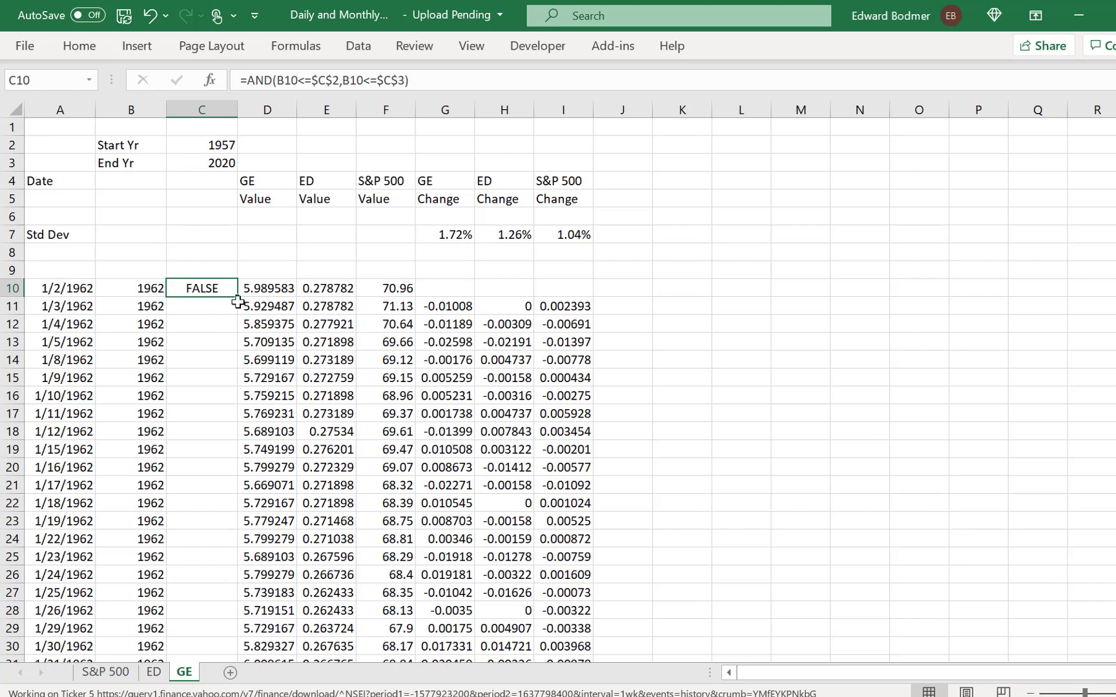
double_click(238, 300)
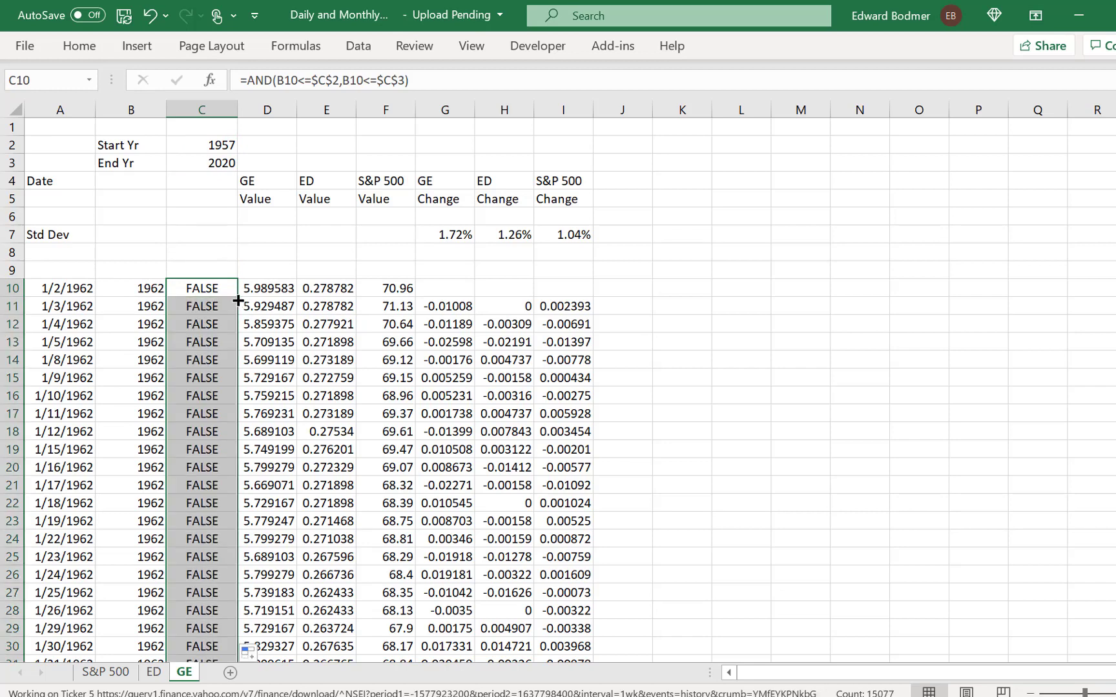
Step: Wrap the GE change formula in G11 in a year-range condition, making it =IF($C11,LN(D11/D10))
key("Right")
key("Right")
key("Right")
key("Down")
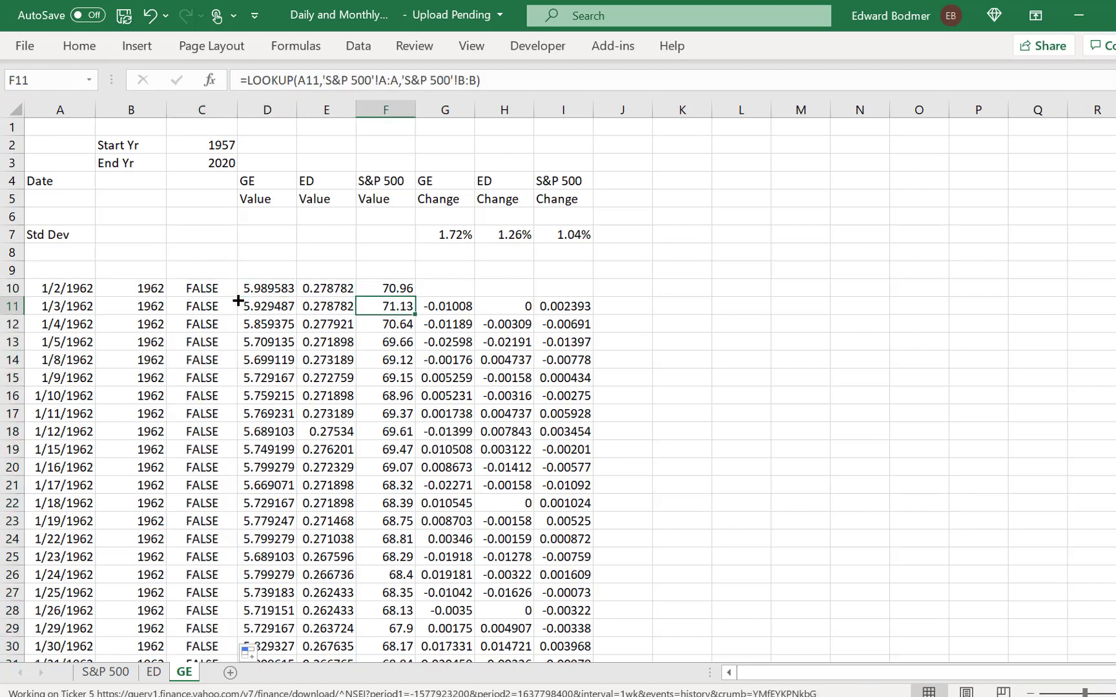
key("Right")
key("F2")
key("Left")
key("Left")
key("Left")
key("Left")
key("Left")
key("Left")
key("Left")
key("Left")
key("Left")
key("Left")
key("Left")
key("Left")
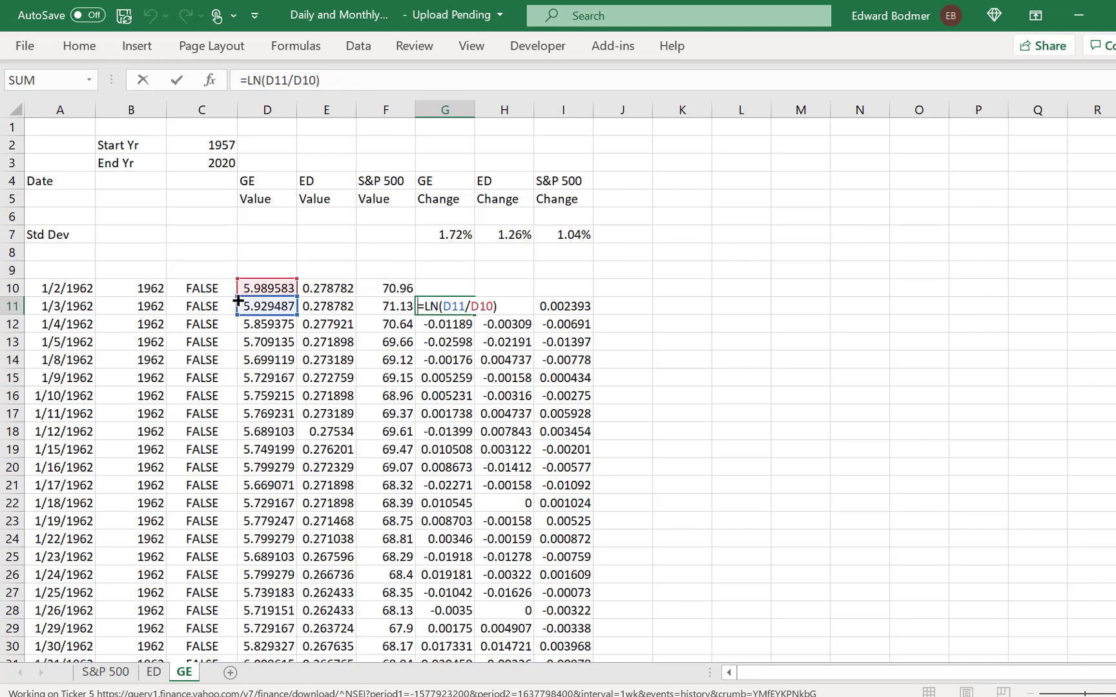
type("if(")
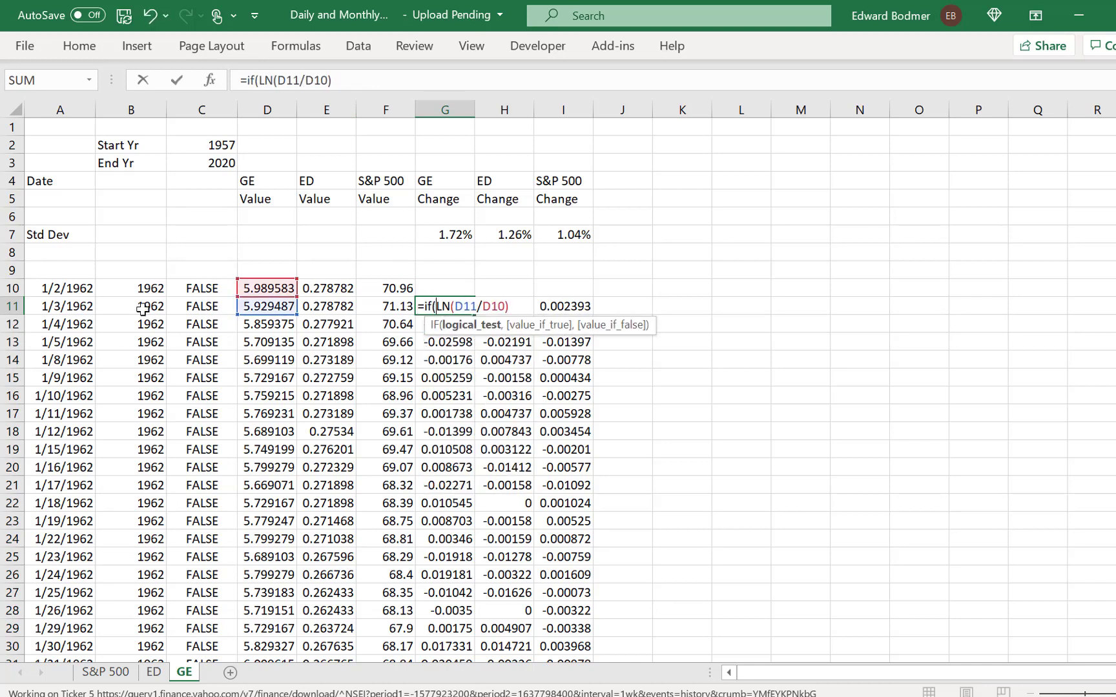
left_click(182, 309)
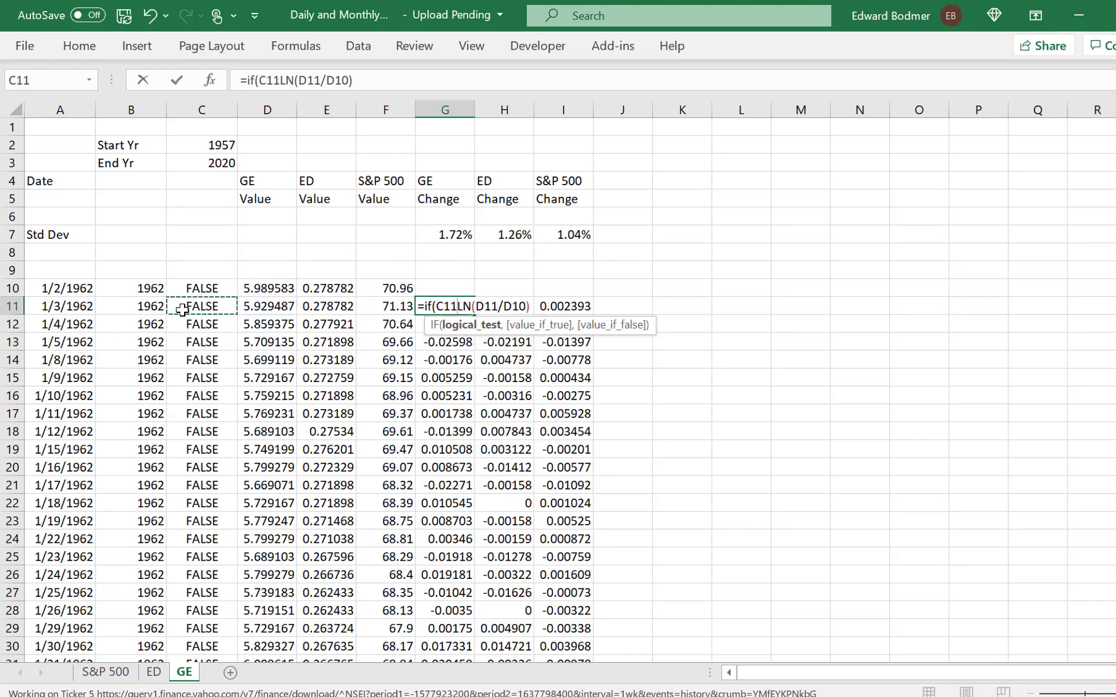
key("F4")
key("F4")
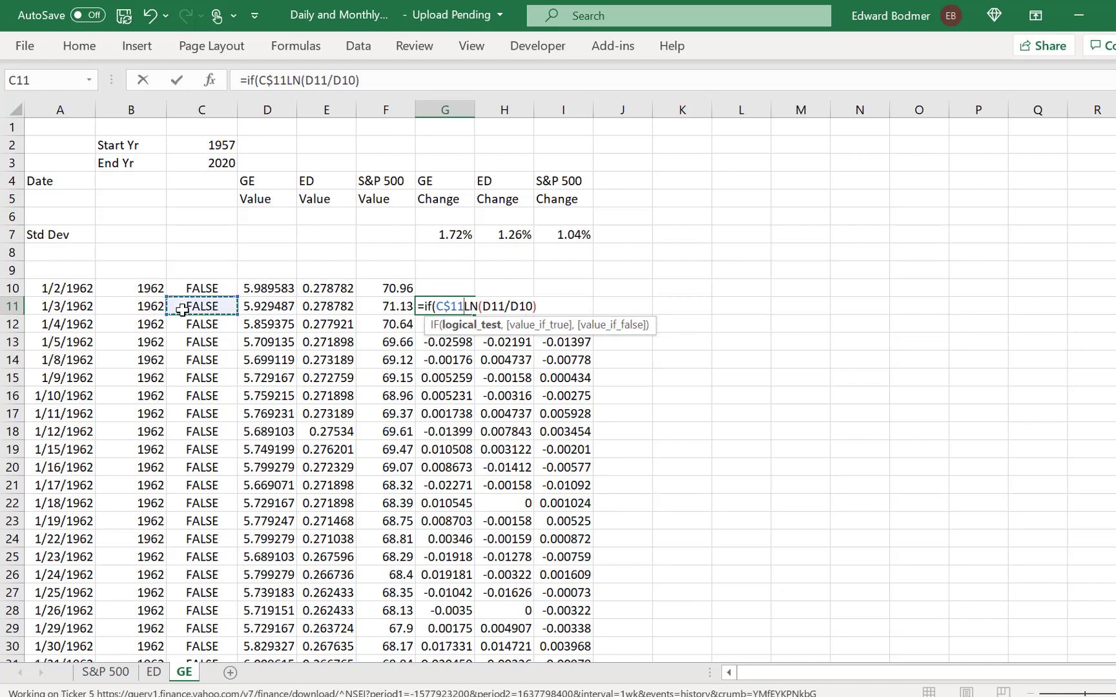
key("F4")
type(",")
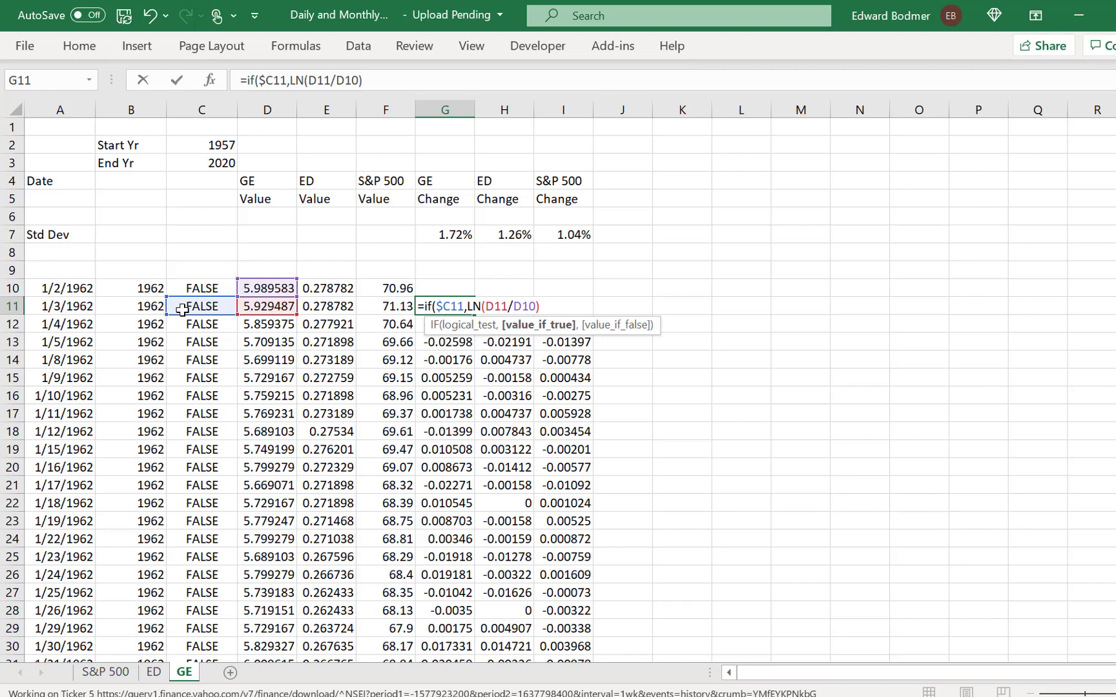
key("Return")
key("Return")
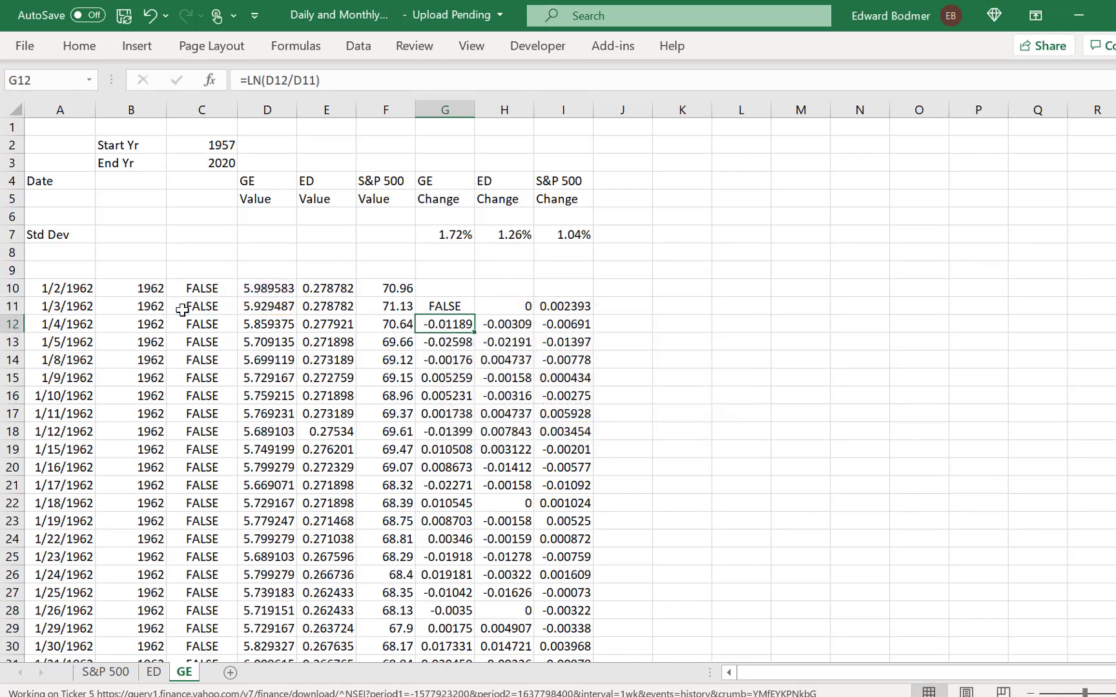
Step: Copy the conditional change formula from G11 across to I11 and fill it down columns G to I
key("Up")
key("shift+Right")
key("shift+Right")
key("ctrl+r")
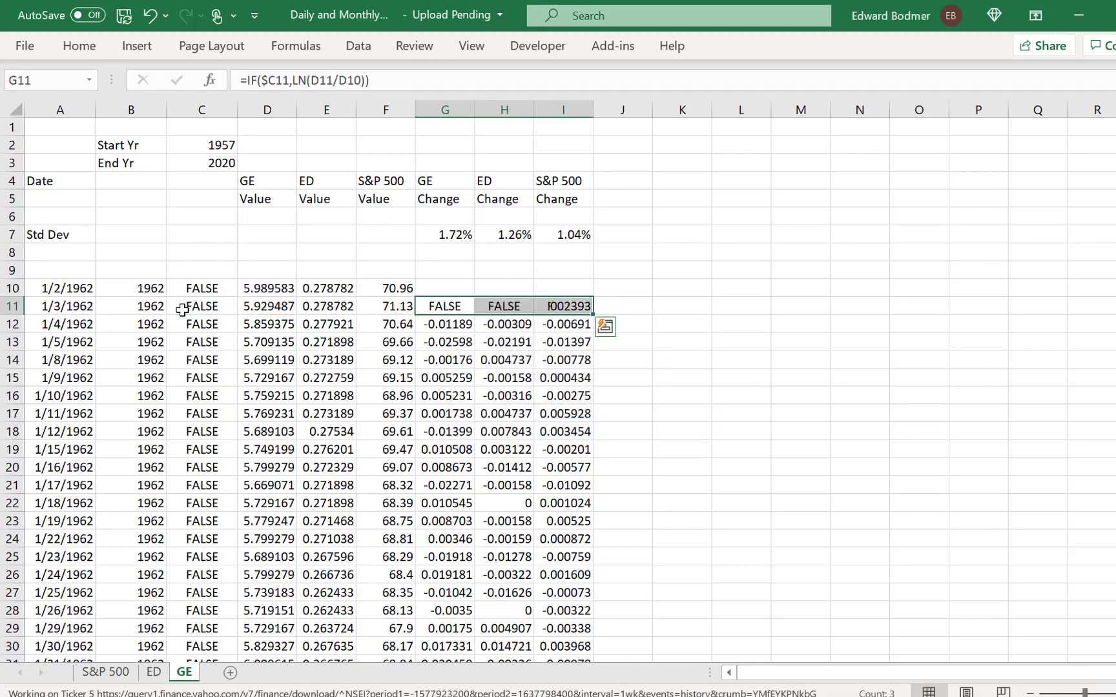
key("Left")
key("Right")
key("shift+Right")
key("shift+Right")
double_click(592, 314)
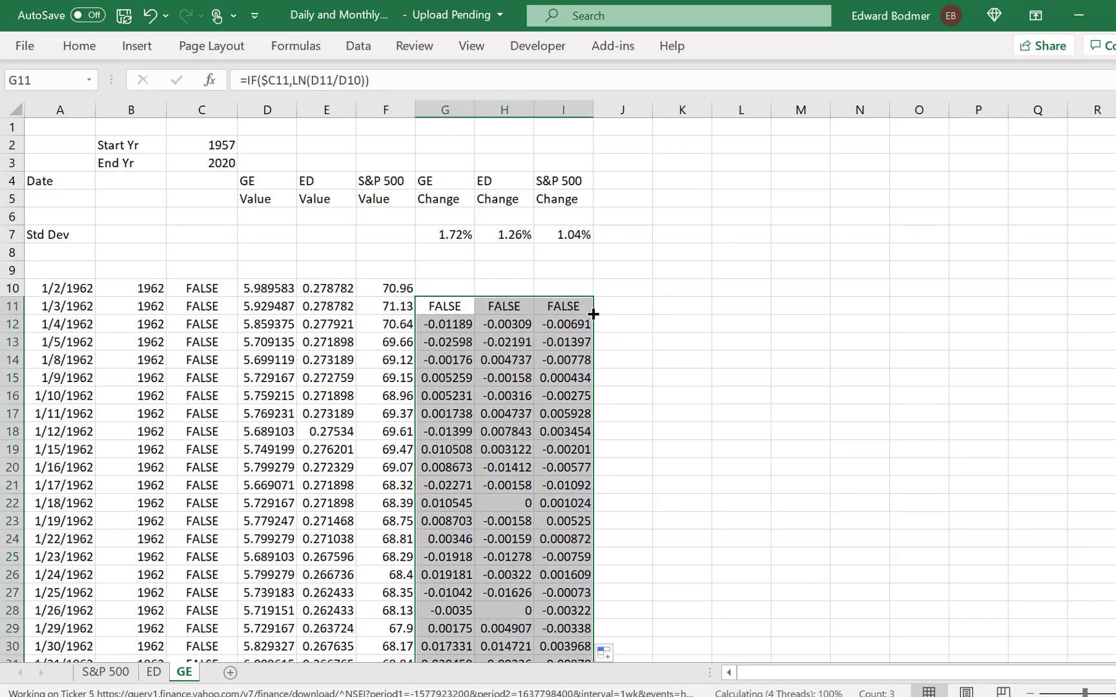
Step: Examine the conditional results of the three change columns down the date rows
key("Down")
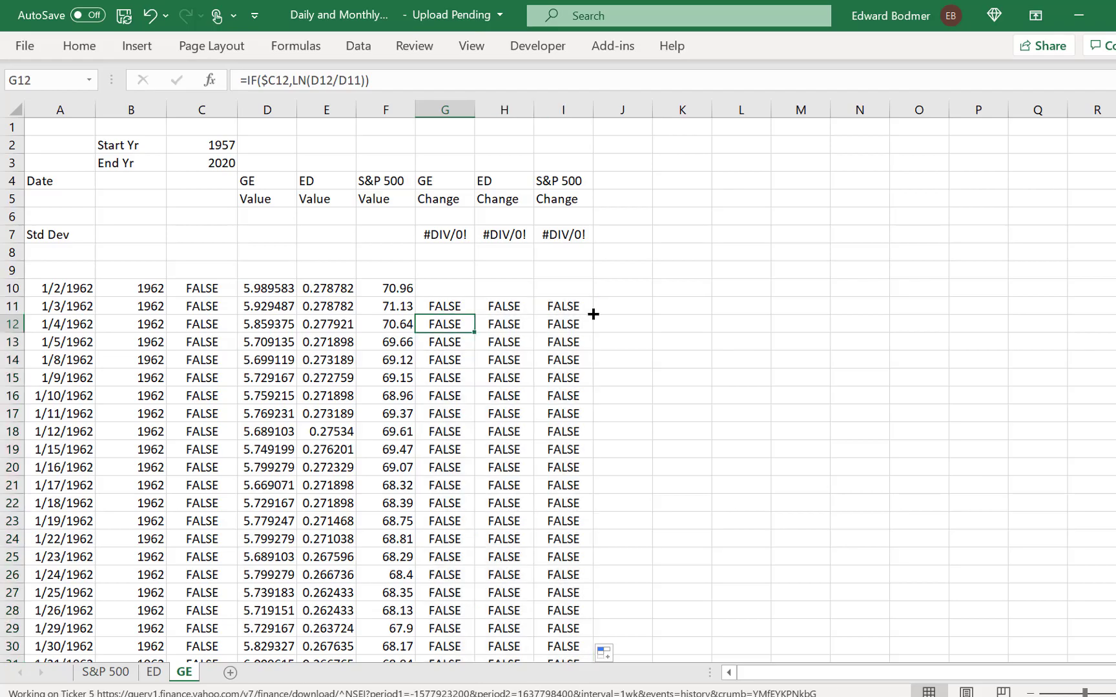
key("Page_Down")
key("Page_Down")
key("Page_Down")
key("Page_Down")
key("Page_Down")
key("Page_Down")
key("Page_Down")
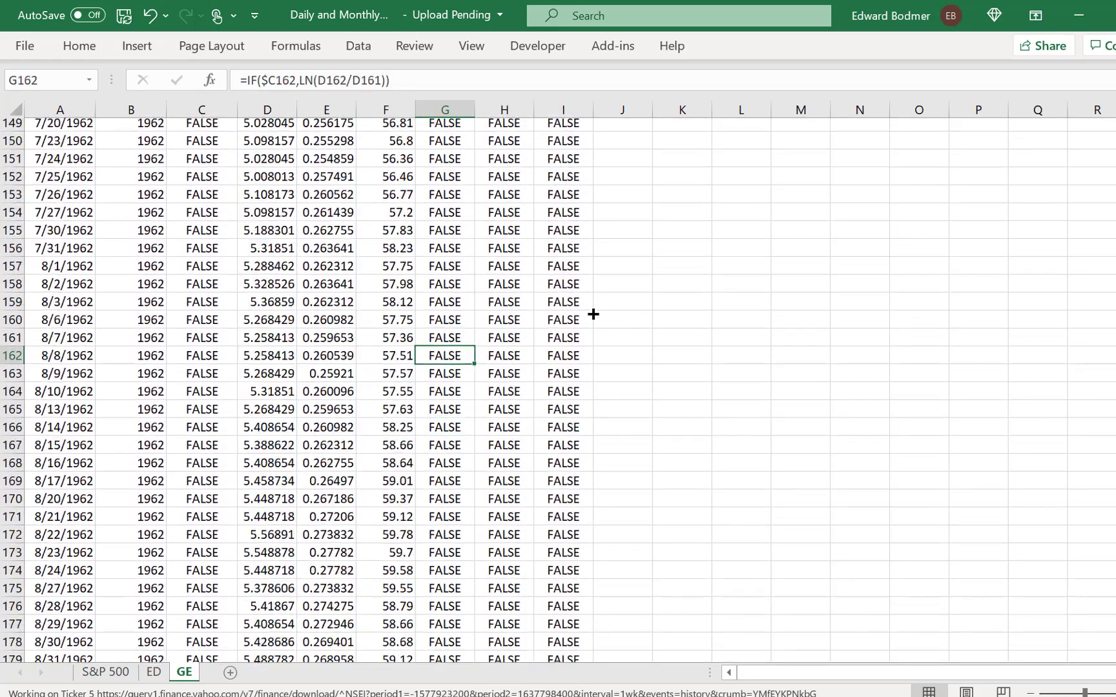
key("Page_Down")
key("Page_Down")
key("Page_Up")
key("Page_Up")
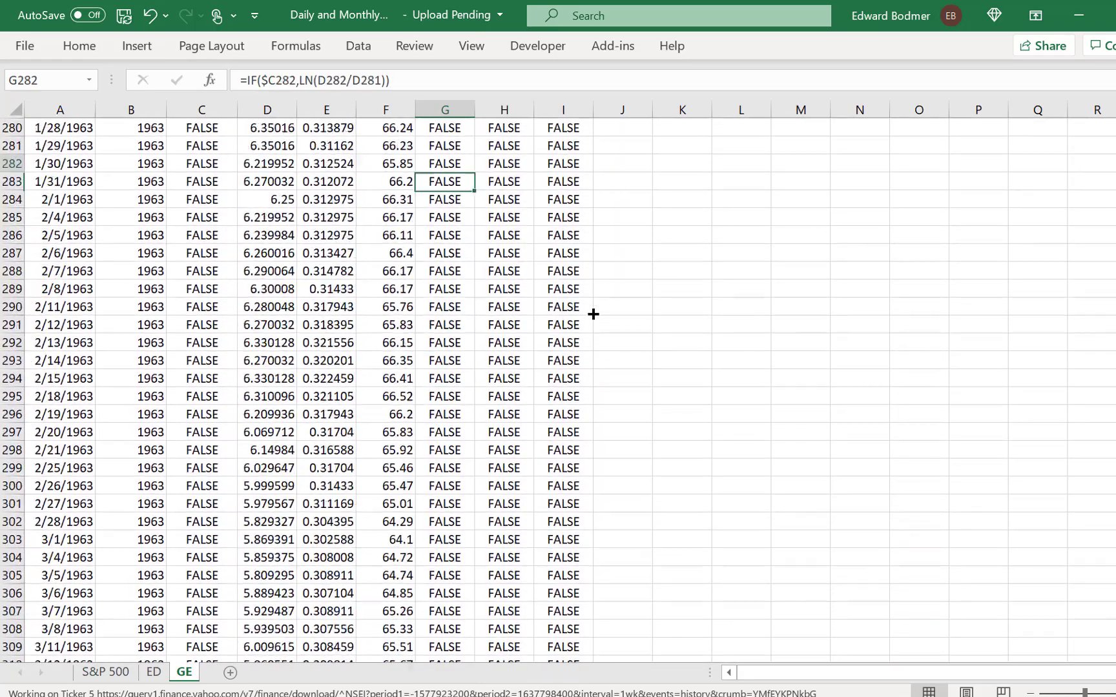
key("Page_Up")
key("Page_Up")
key("Page_Up")
key("Page_Up")
key("Page_Up")
key("Page_Up")
key("Page_Up")
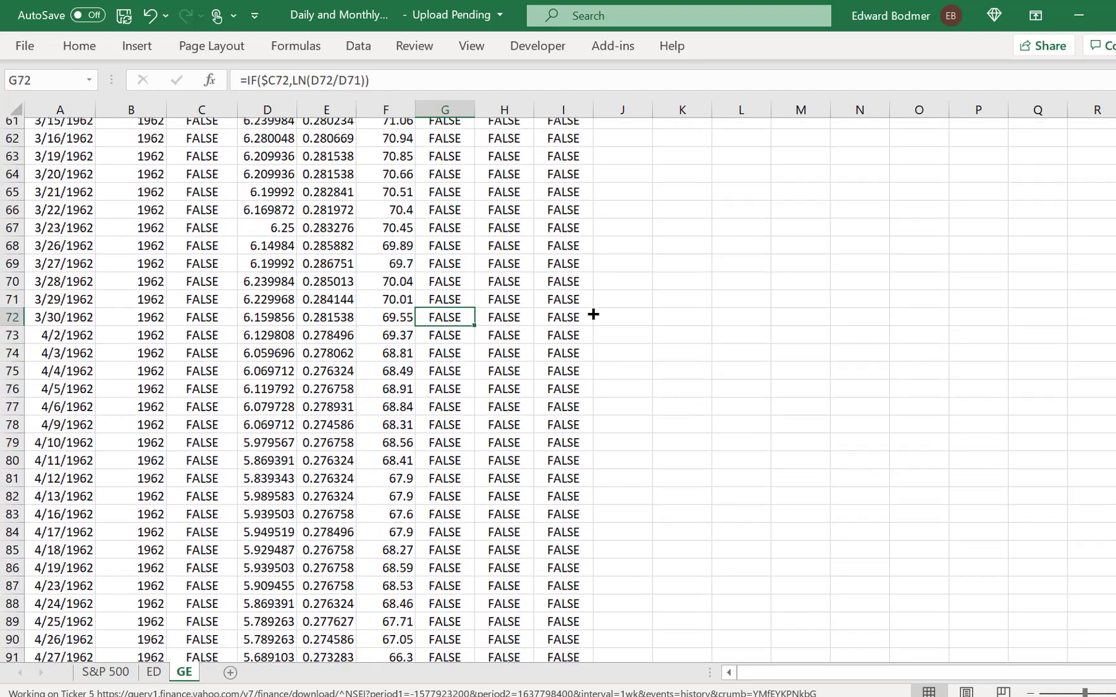
Step: Correct the year-range test in C10 to =AND(B10>=$C$2,B10<=$C$3) and fill it down column C
key("Left")
key("Left")
key("Left")
key("Left")
key("Up")
key("Up")
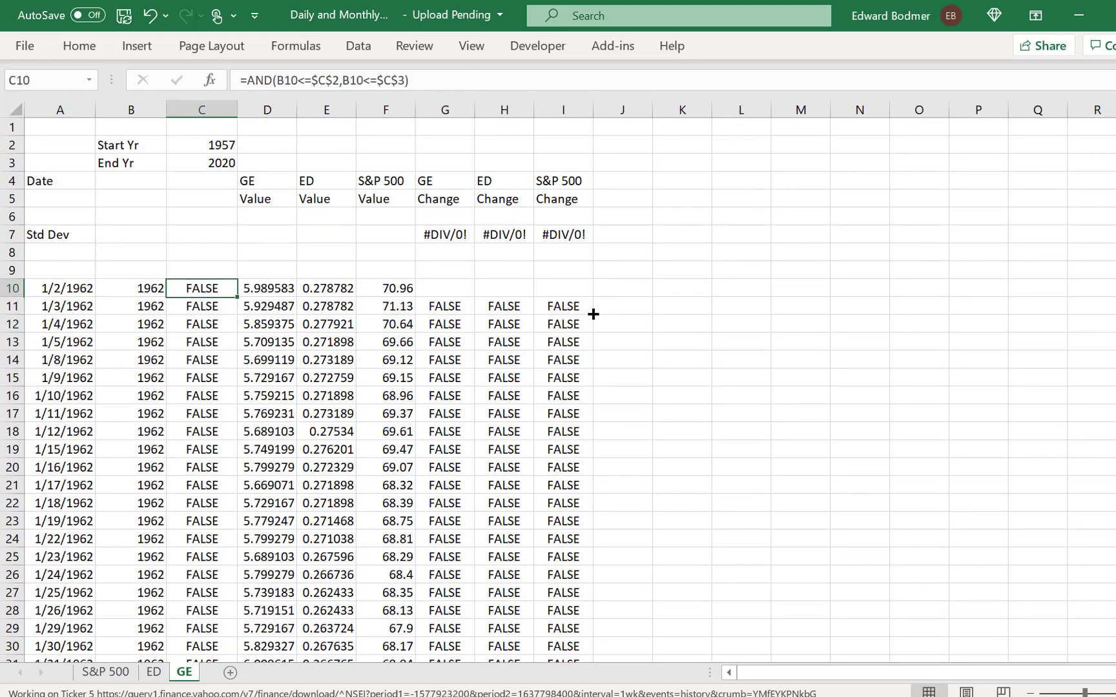
key("F2")
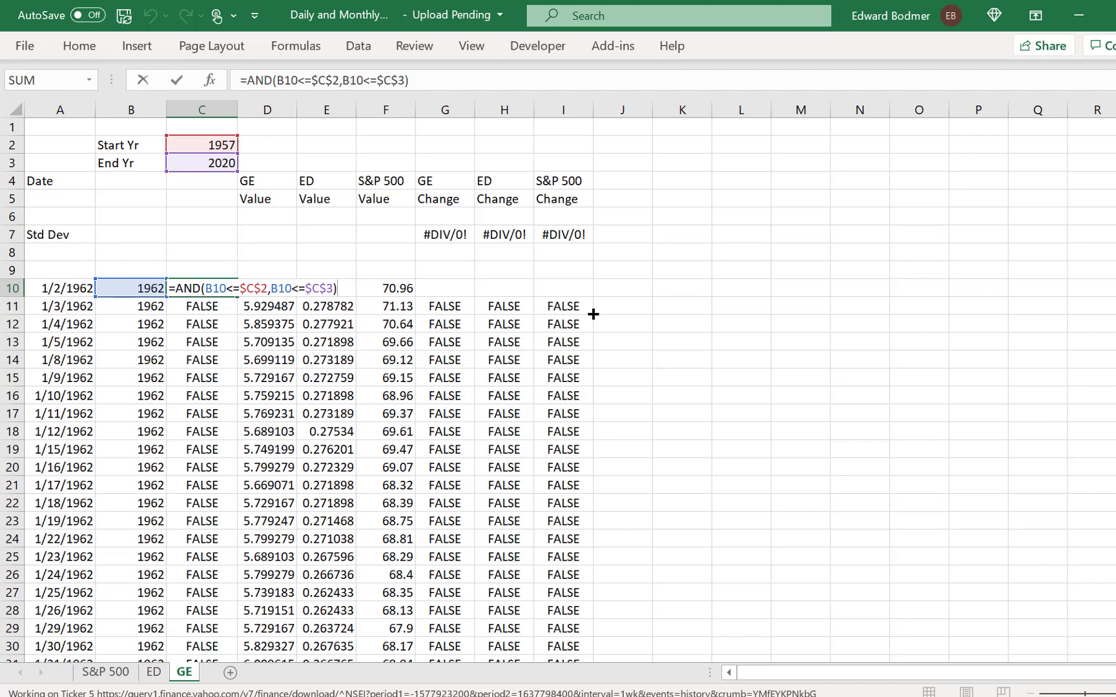
key("Left")
key("Left")
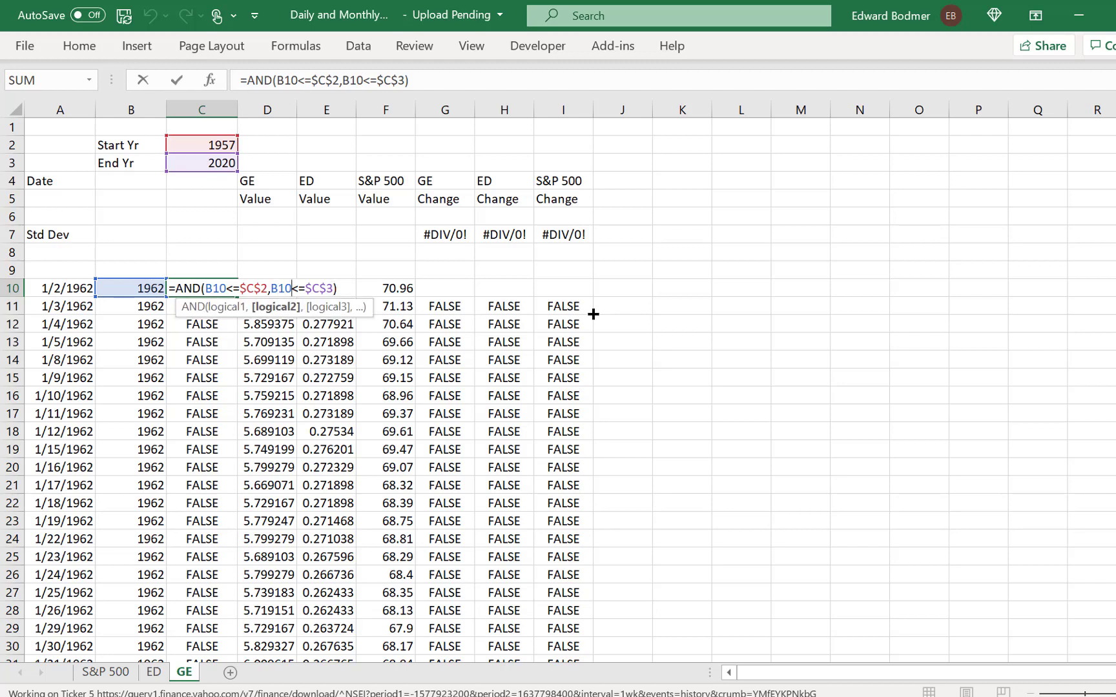
key("Left")
key("Left")
key("Left")
key("Left")
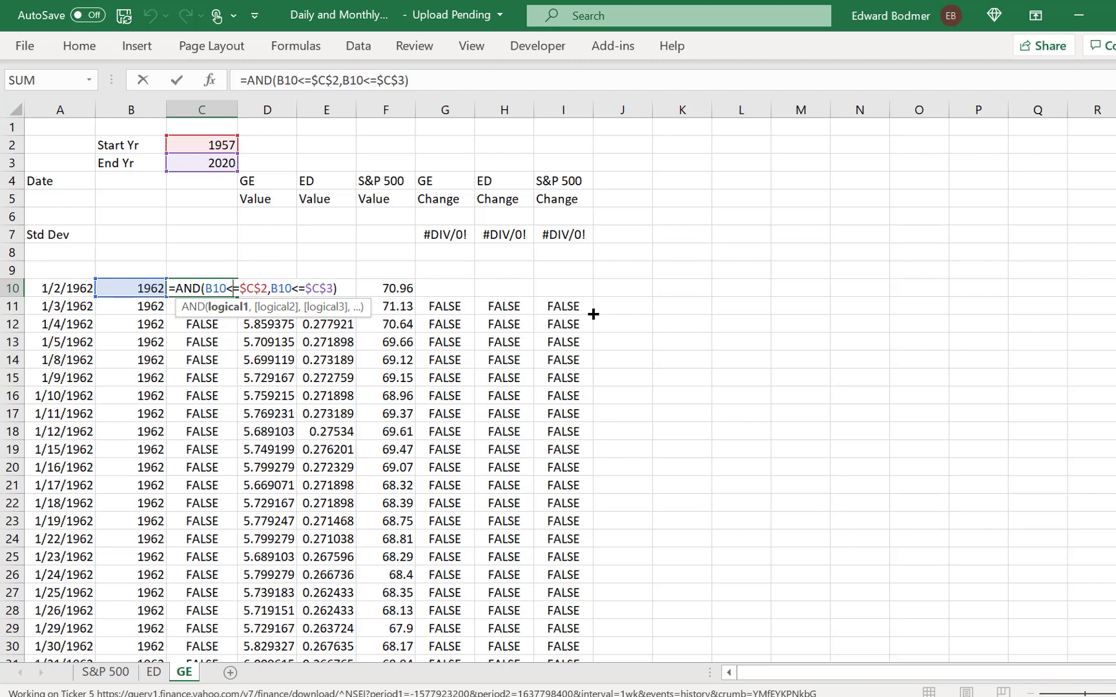
key("BackSpace")
type(">")
key("ctrl+Return")
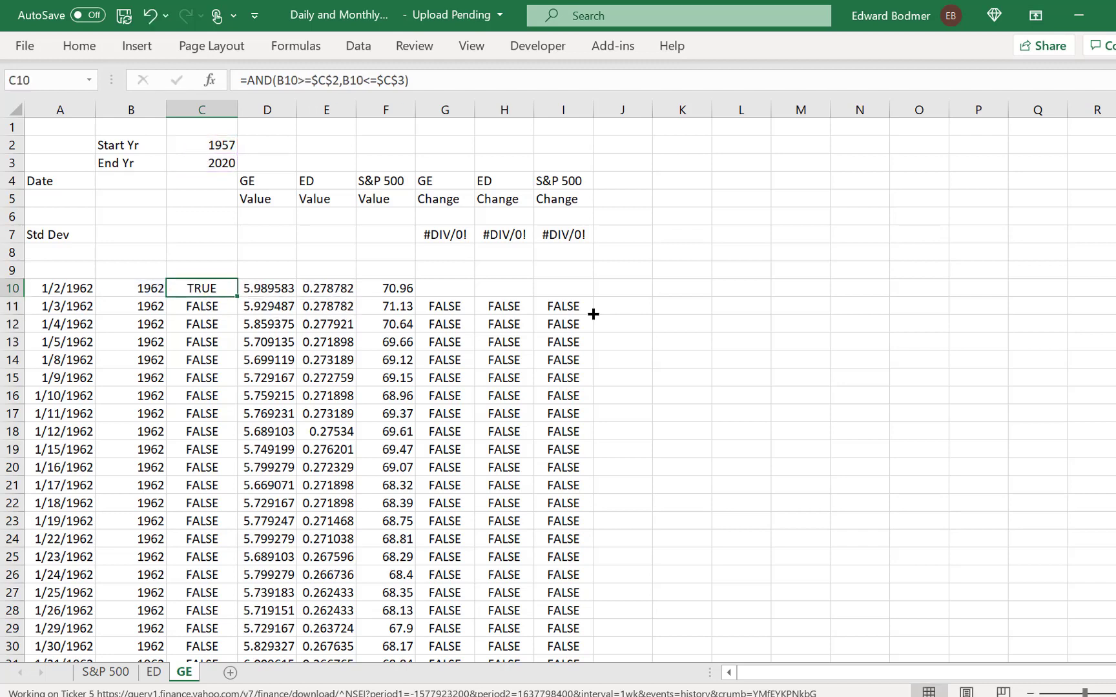
double_click(235, 298)
key("Up")
key("Up")
key("Up")
key("Up")
key("Up")
key("Up")
key("Up")
key("Up")
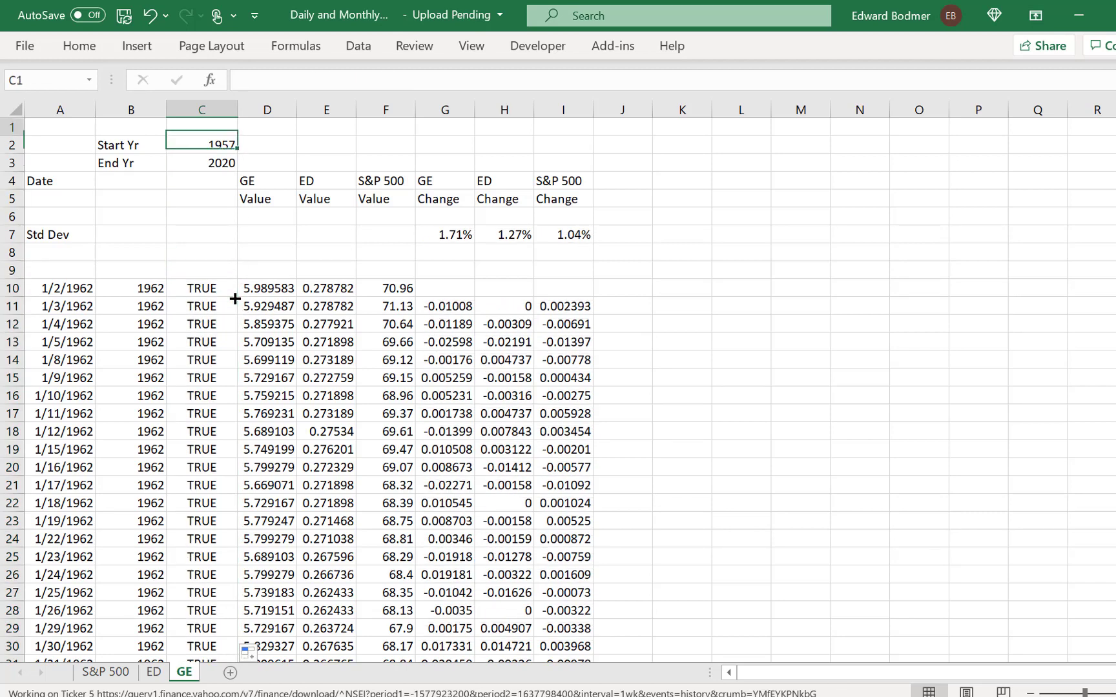
key("Down")
key("Down")
key("Down")
key("Down")
key("Down")
key("Down")
key("Down")
key("Down")
key("Down")
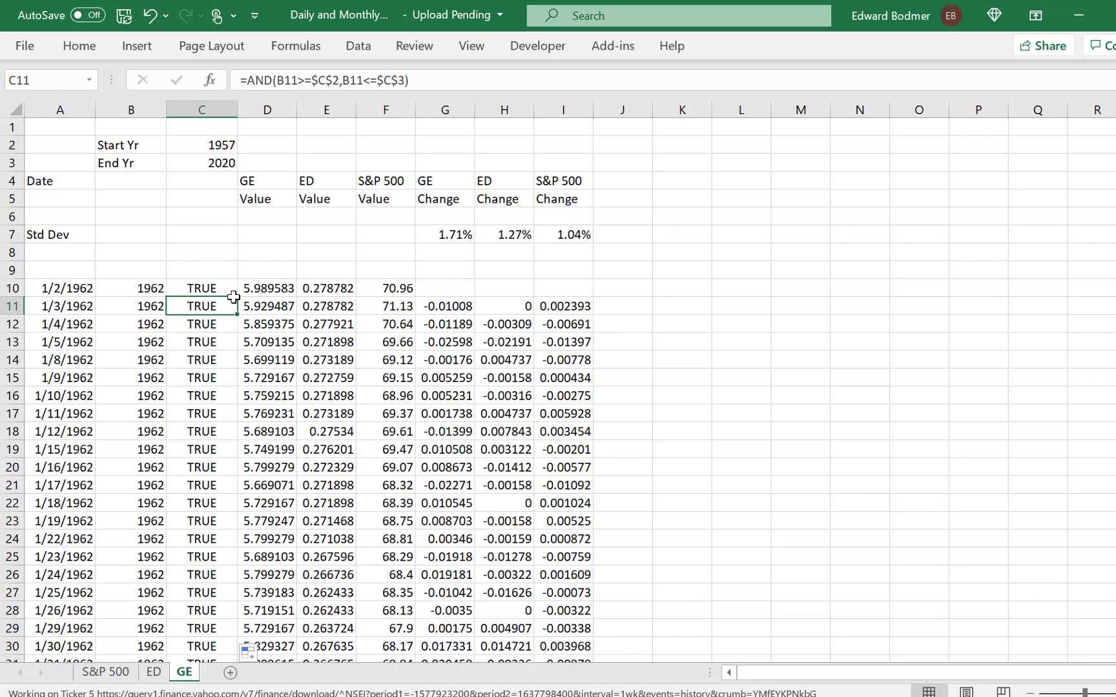
key("F2")
key("Escape")
type("198")
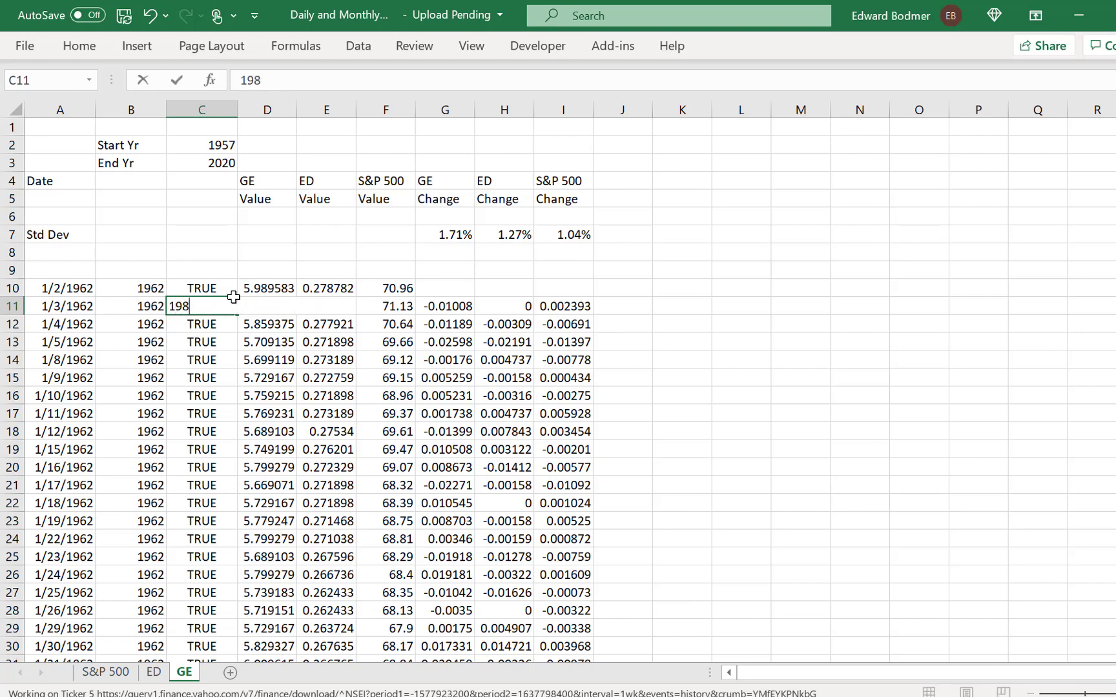
key("Escape")
Step: Set the start year in C2 to 1989
key("Up")
key("Up")
key("Up")
key("Up")
key("Up")
key("Up")
key("Up")
key("Up")
key("Up")
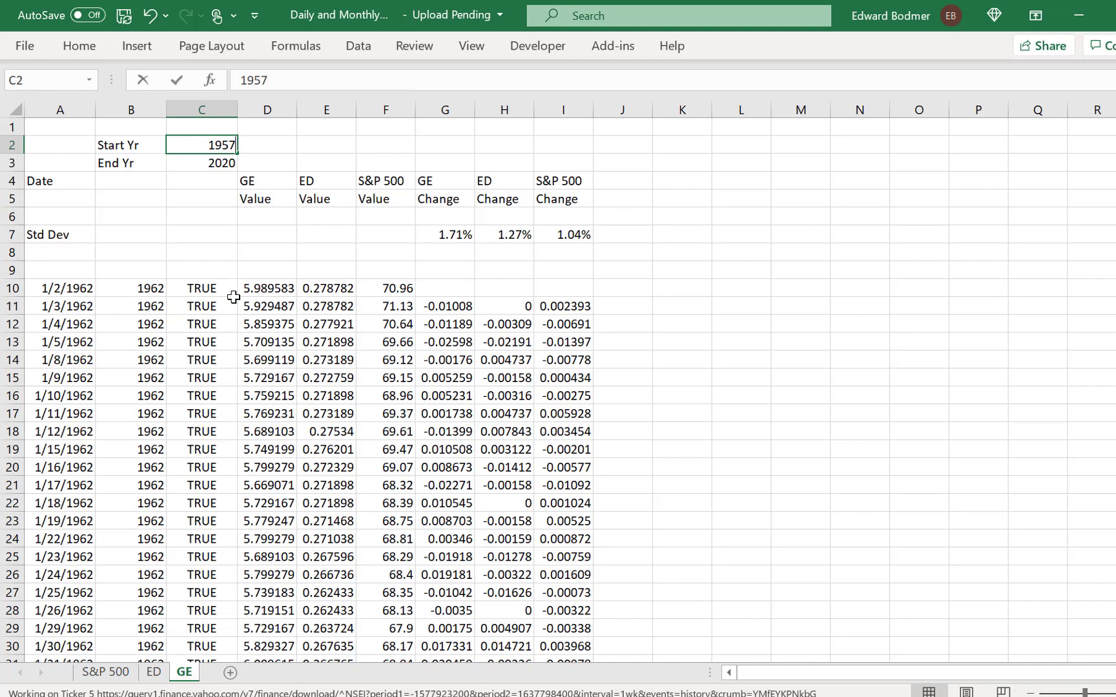
type("198")
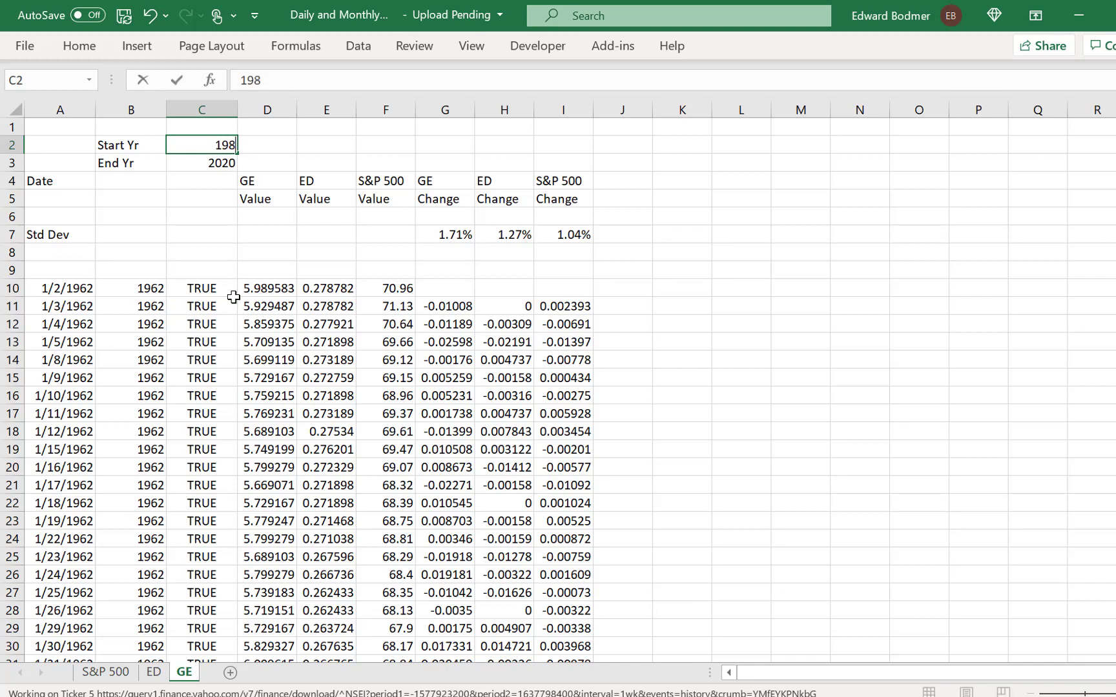
type("9")
key("Return")
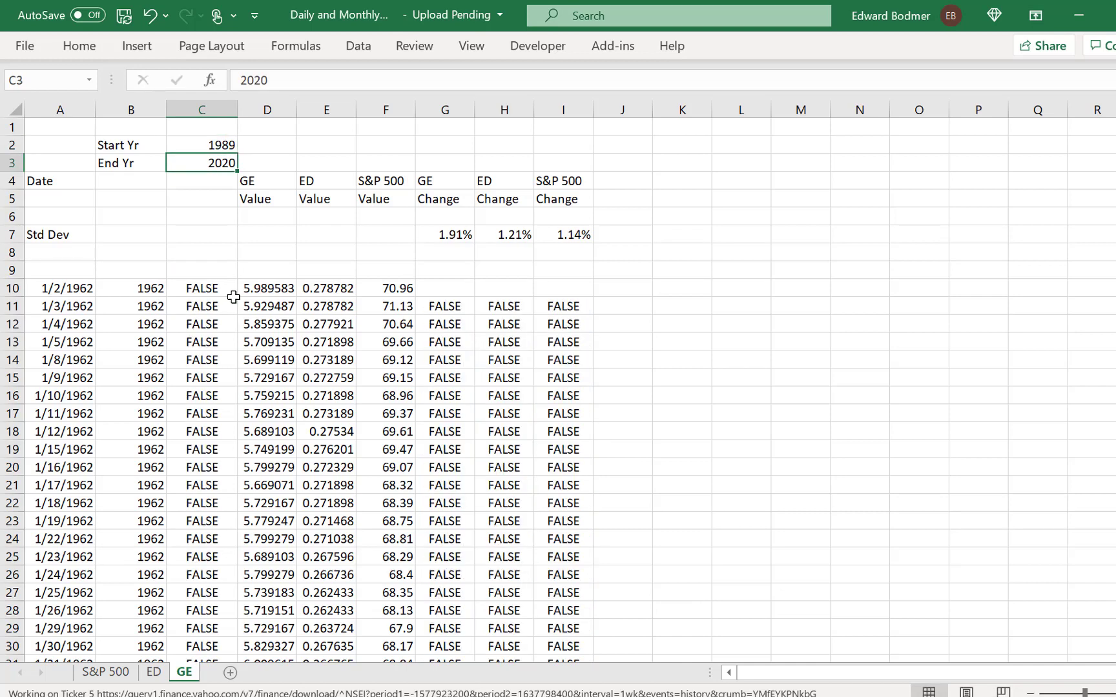
Step: Examine the GE, ED and S&P 500 standard deviations in row 7 for the period starting in 1989
key("Up")
key("Down")
key("Down")
key("Down")
key("Down")
key("Down")
key("Right")
key("Up")
key("Up")
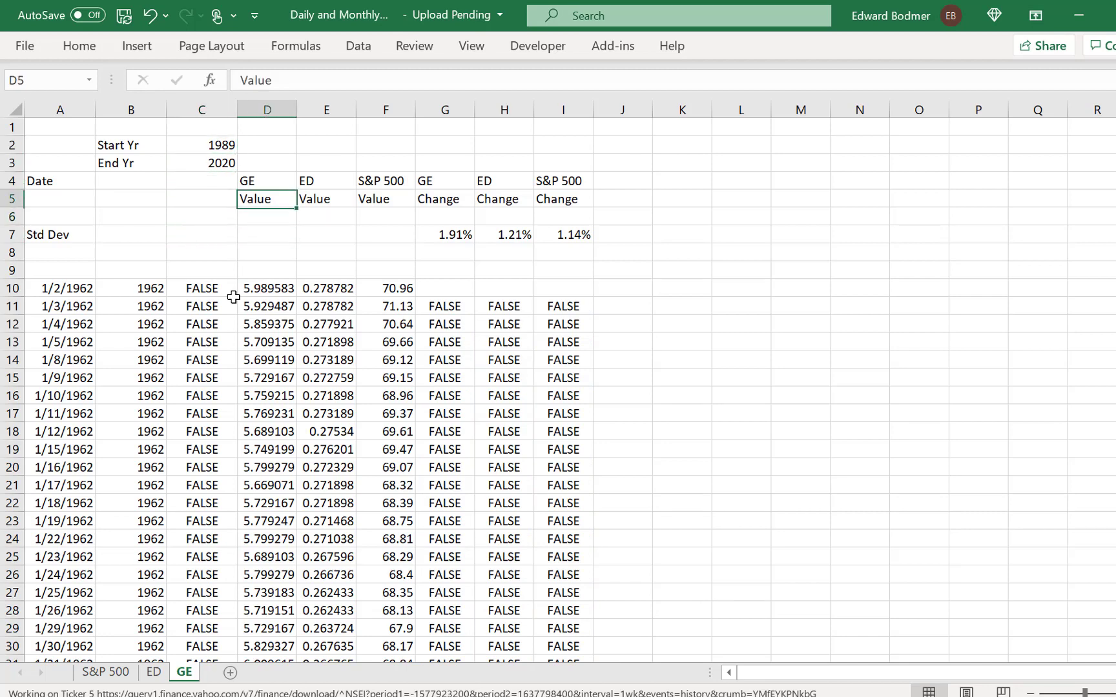
key("Right")
key("Down")
key("Right")
key("Down")
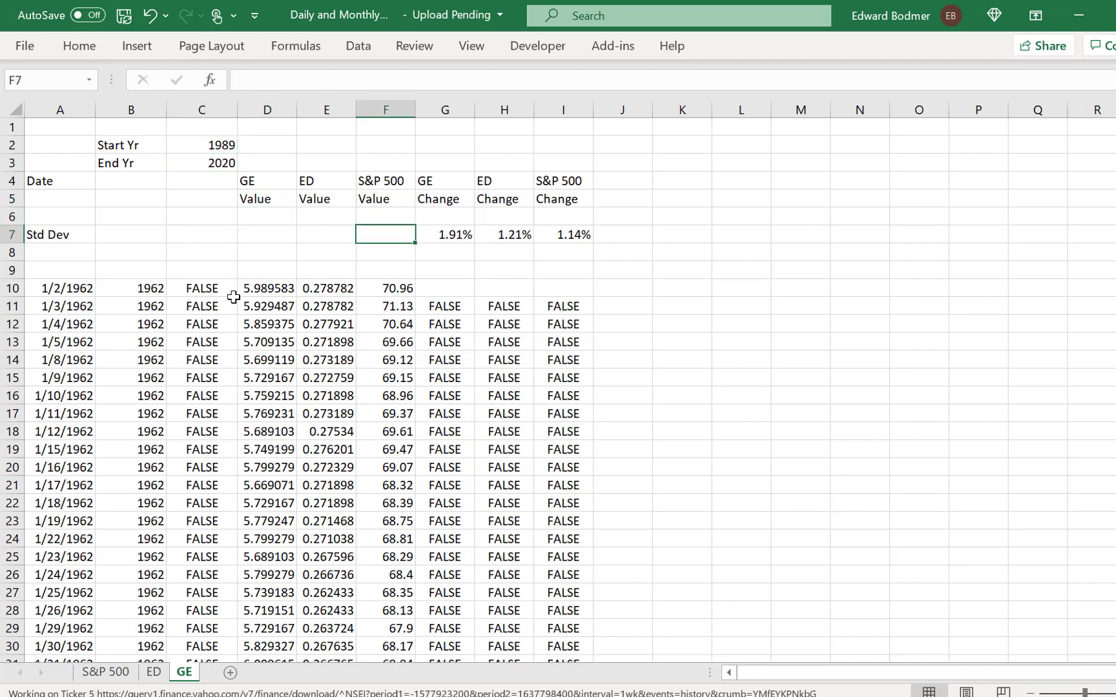
key("Right")
key("Right")
key("Right")
key("Left")
key("Left")
key("Left")
key("Up")
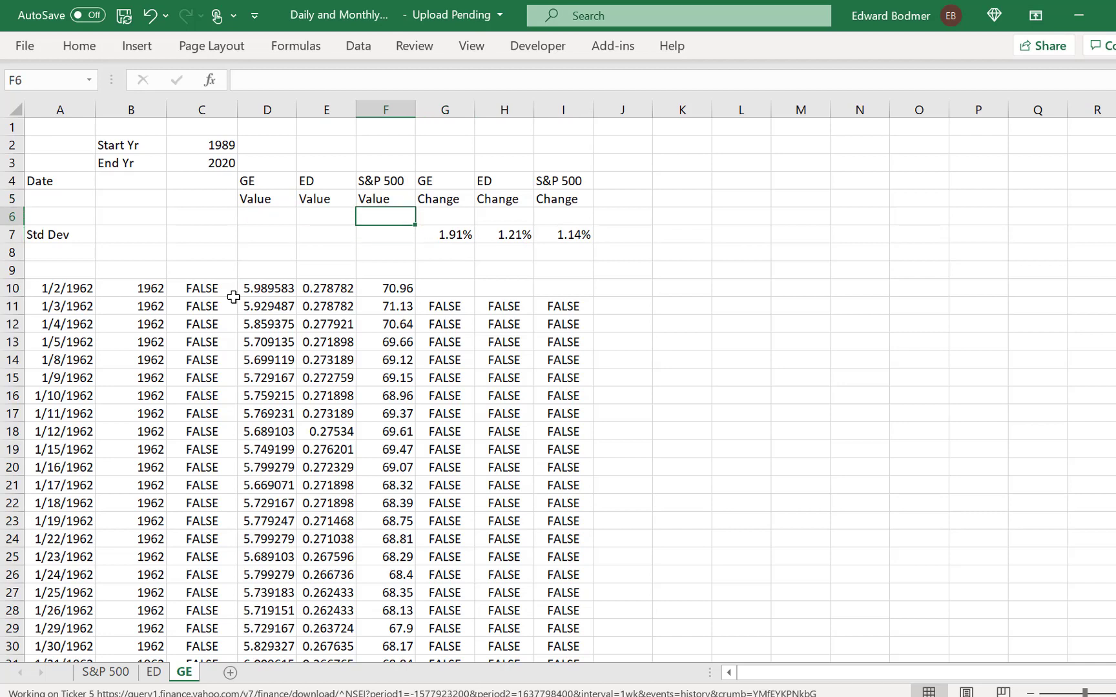
Step: Set the start year in C2 to 1970
key("Up")
key("Up")
key("Up")
key("Up")
key("Left")
key("Left")
key("Left")
type("1")
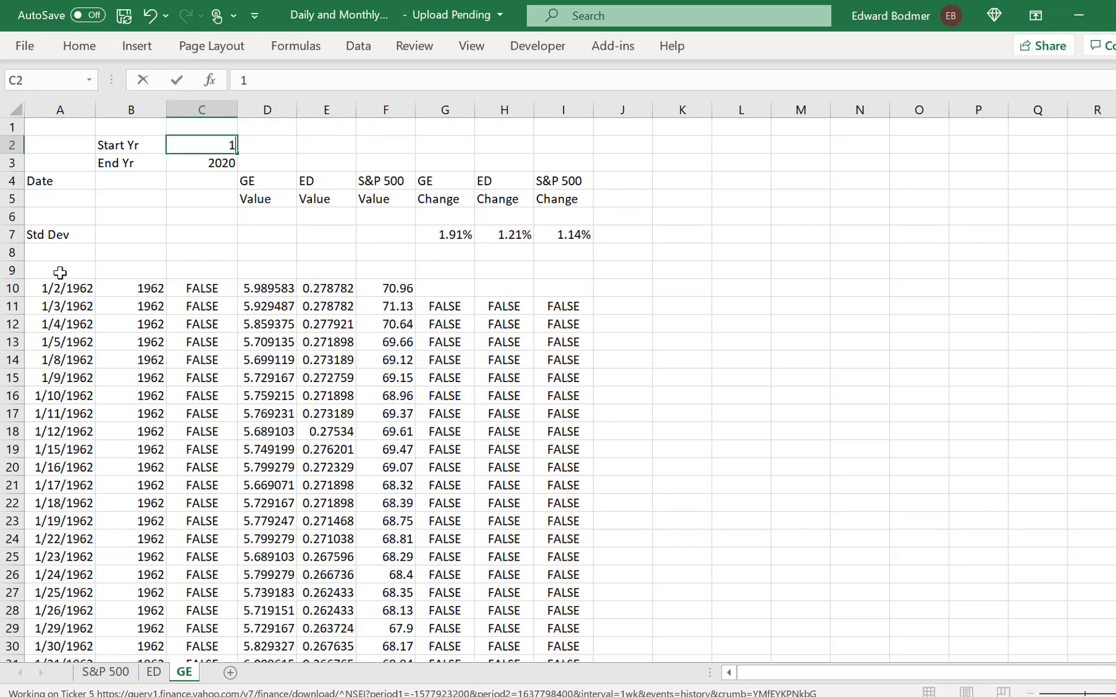
type("97-")
key("BackSpace")
type("0")
key("ctrl+Return")
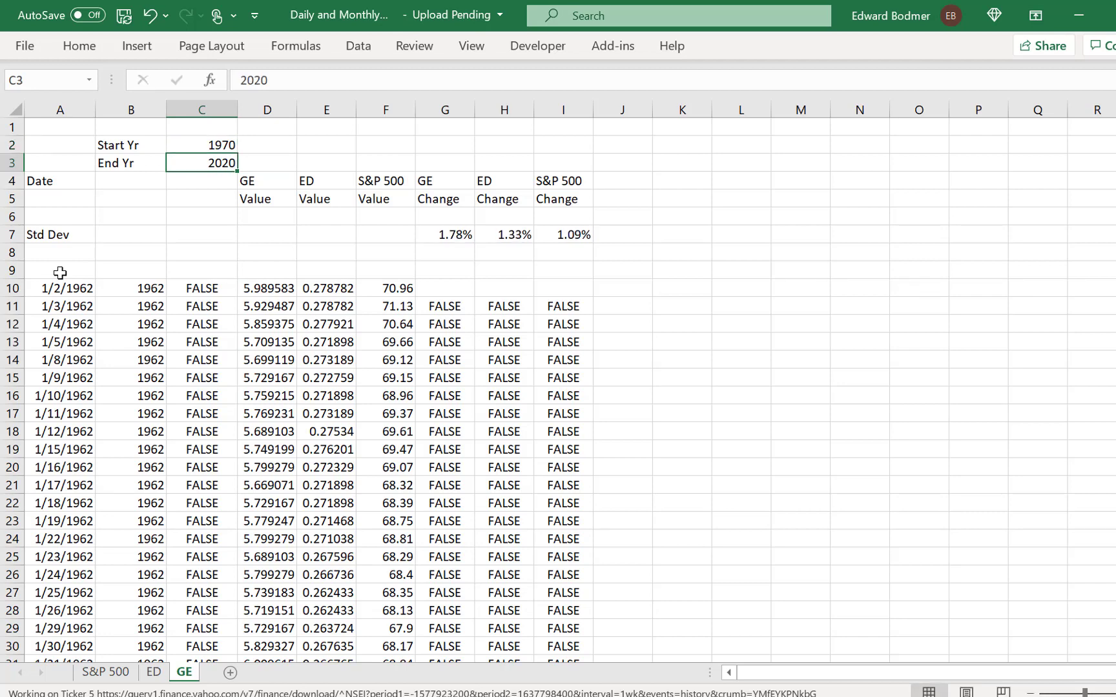
Step: Set the start year in C2 to 1978
type("1")
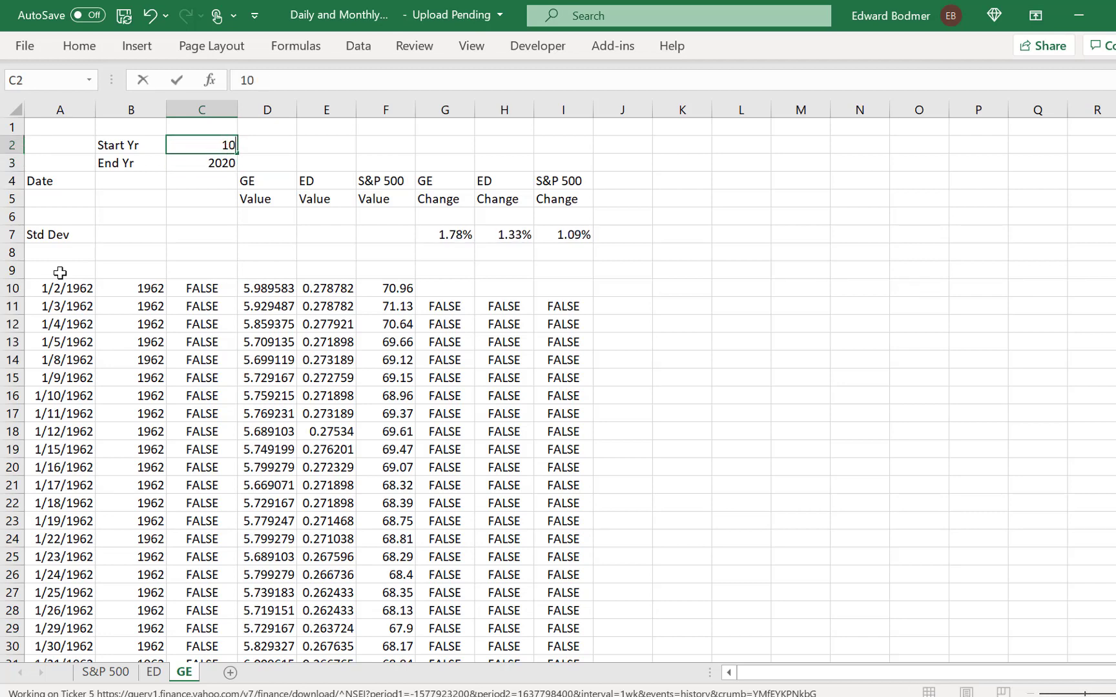
type("978")
key("Return")
key("Up")
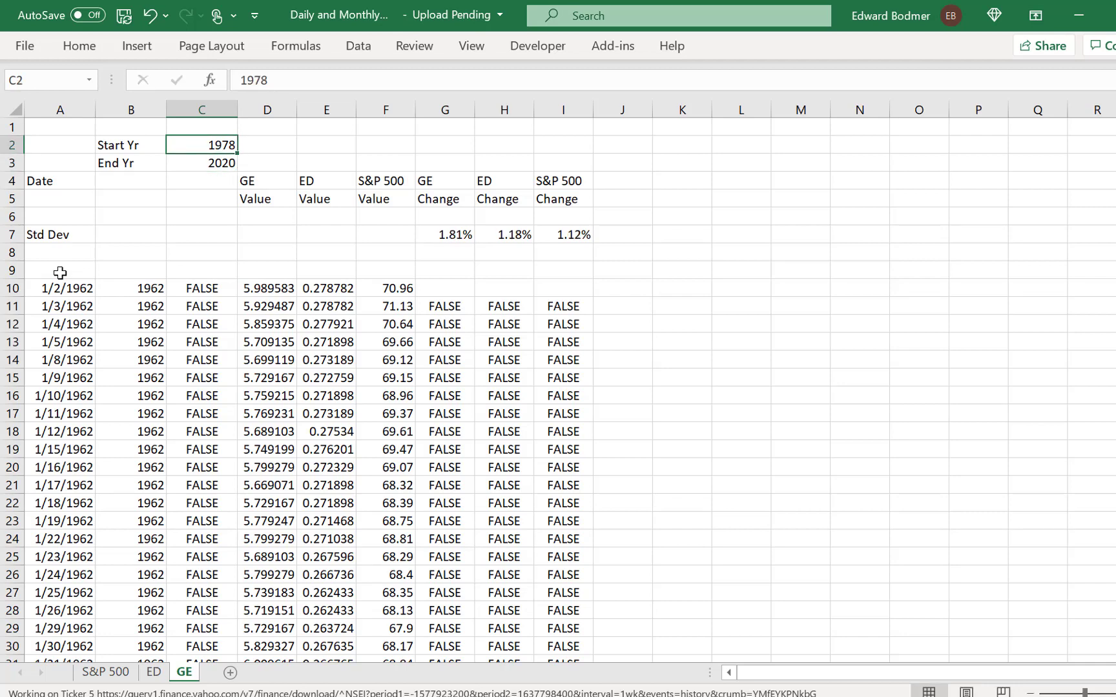
key("Down")
key("Down")
key("Down")
key("Down")
key("Down")
key("Down")
key("Down")
key("Down")
key("Right")
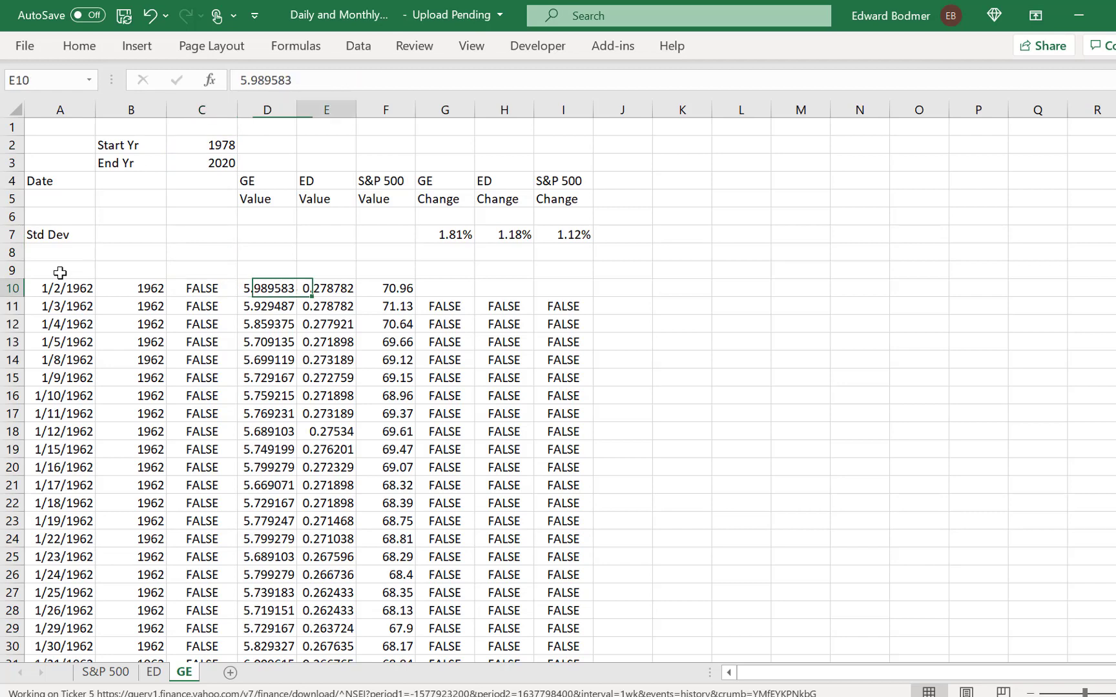
key("Right")
key("Right")
key("Right")
key("Right")
key("Right")
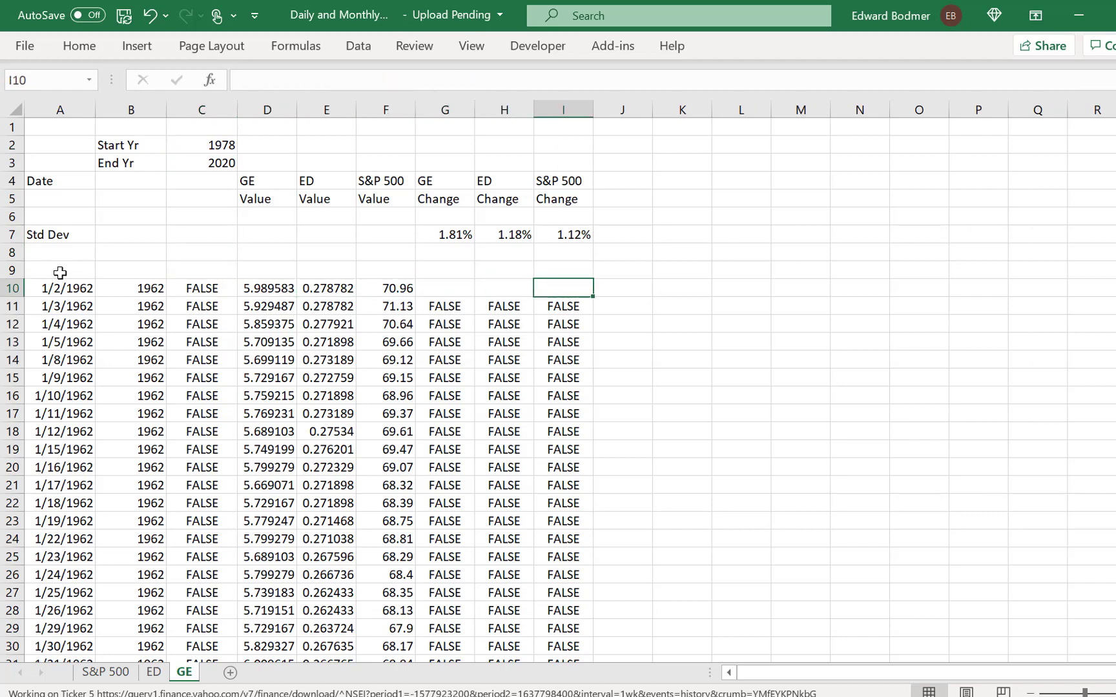
key("Up")
key("Up")
key("Up")
key("Up")
key("Up")
key("Up")
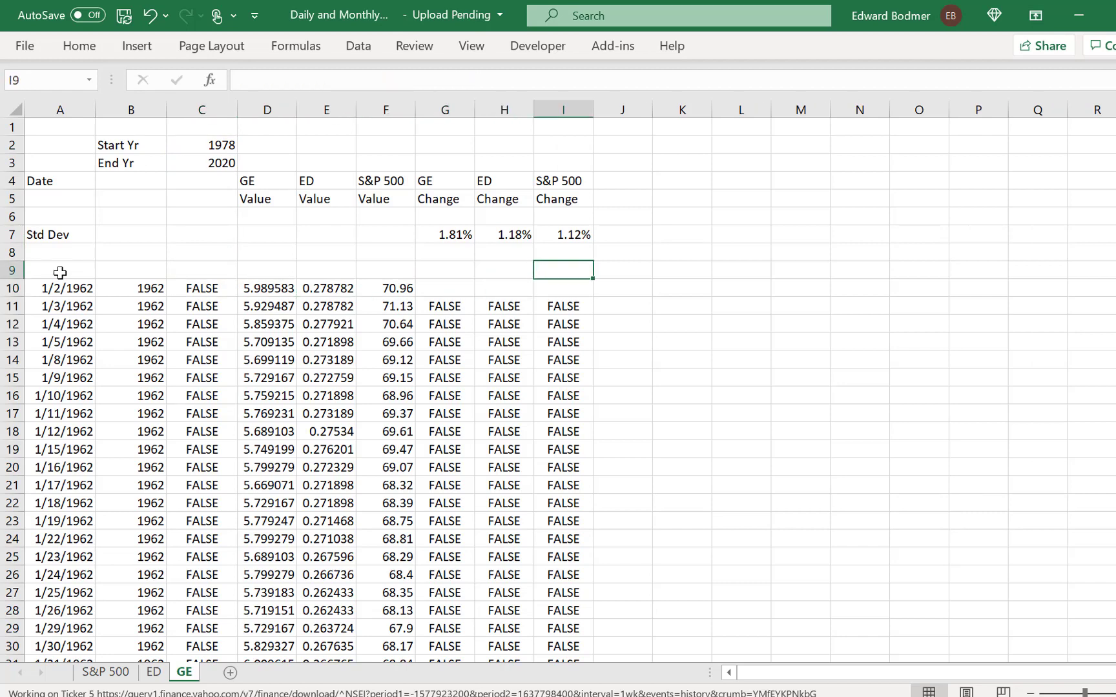
Step: Copy the GE, ED and S&P 500 Change headings from G4:I5 into J4:L5
key("Left")
key("Left")
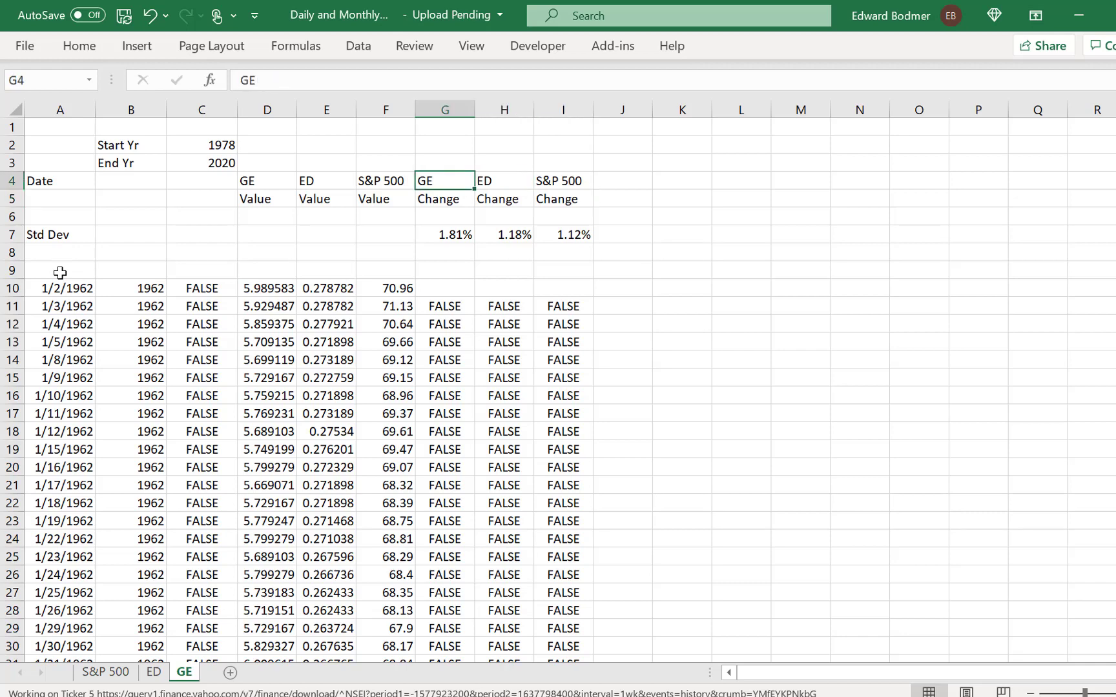
key("Down")
key("Right")
key("Up")
key("Left")
key("shift+Down")
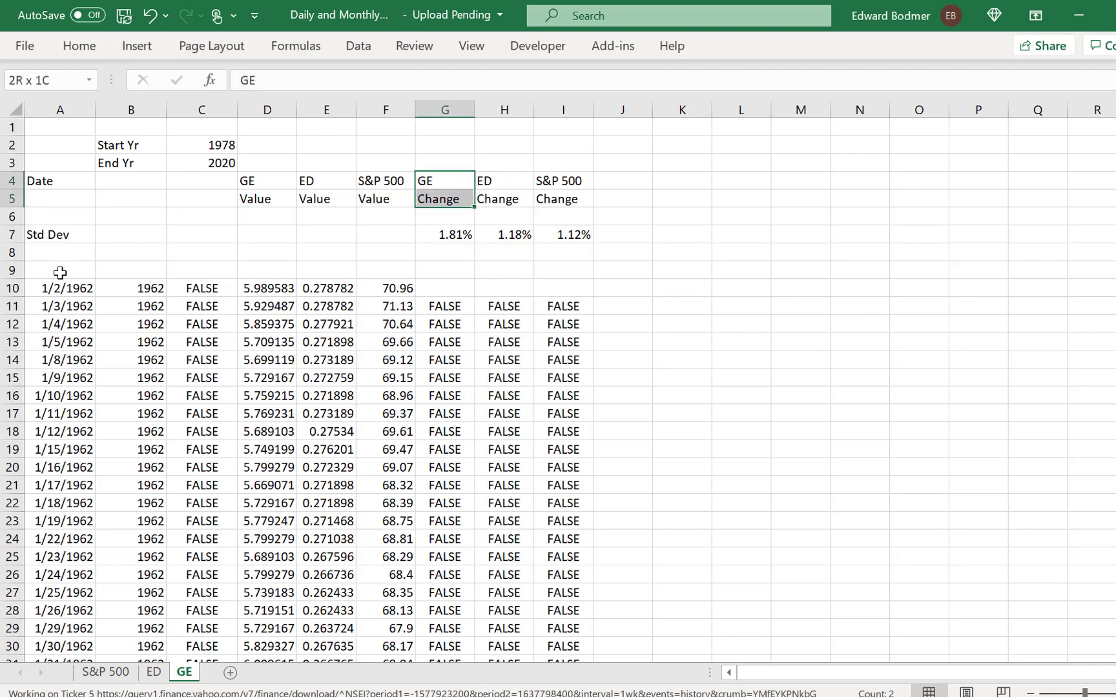
key("shift+Down")
key("shift+Up")
key("shift+Right")
key("shift+Right")
key("ctrl+c")
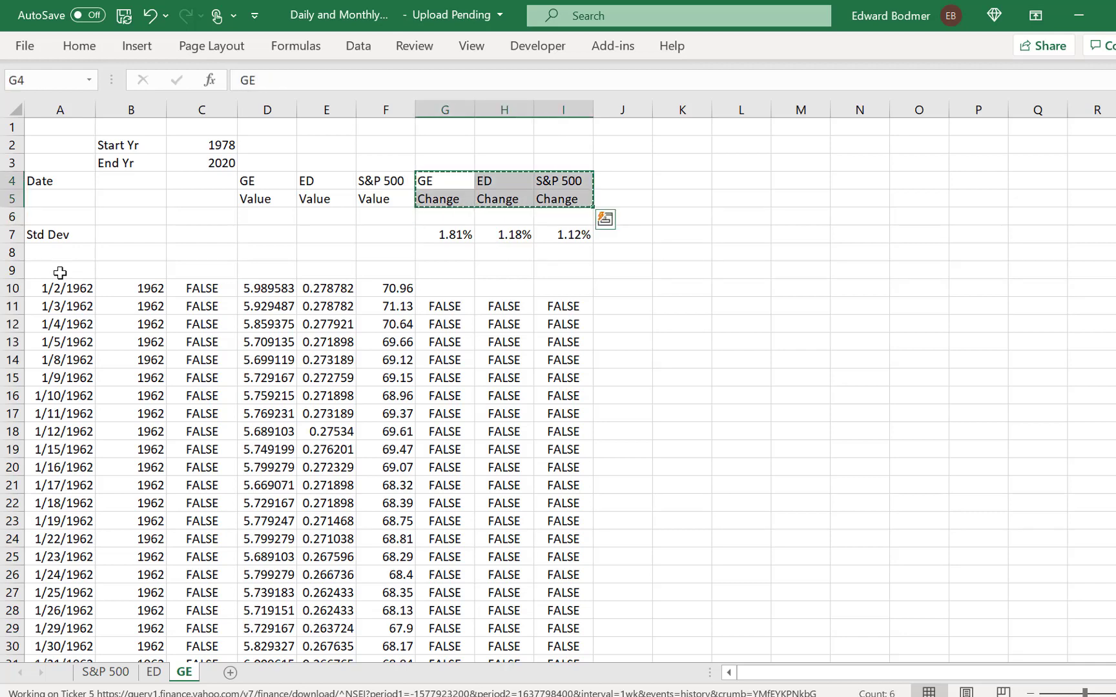
key("Right")
key("Right")
key("Right")
key("ctrl+v")
key("Right")
key("Left")
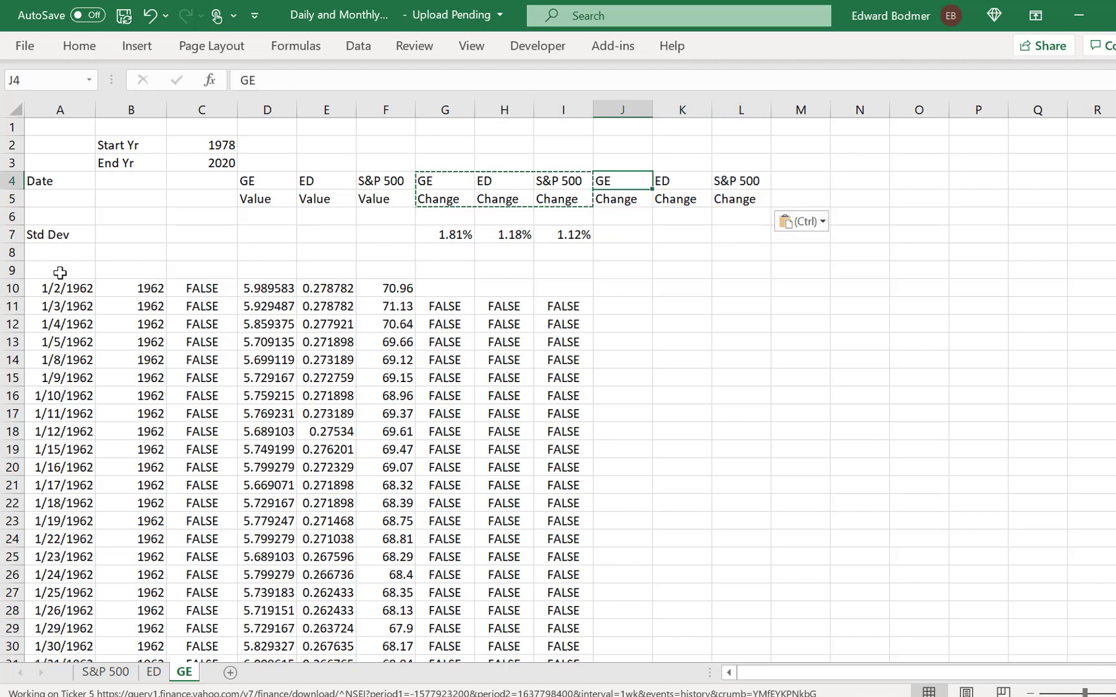
Step: Replace the second heading line in J5:L5 with Index for GE, ED and S&P 500
key("Down")
key("Escape")
type("iNDEX")
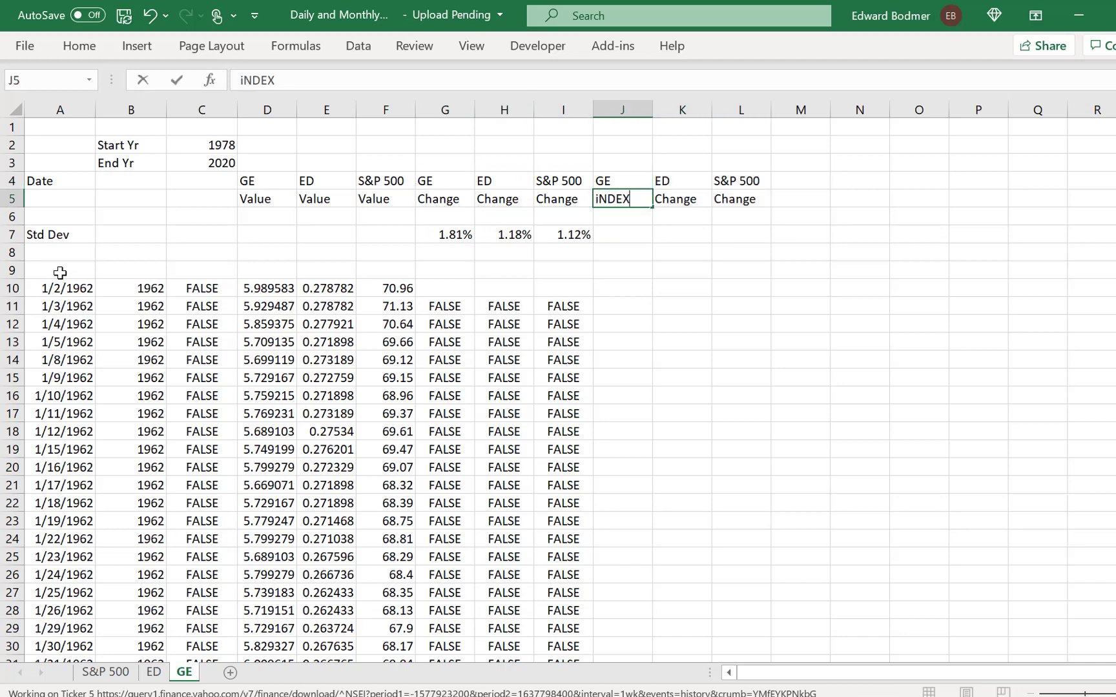
key("Escape")
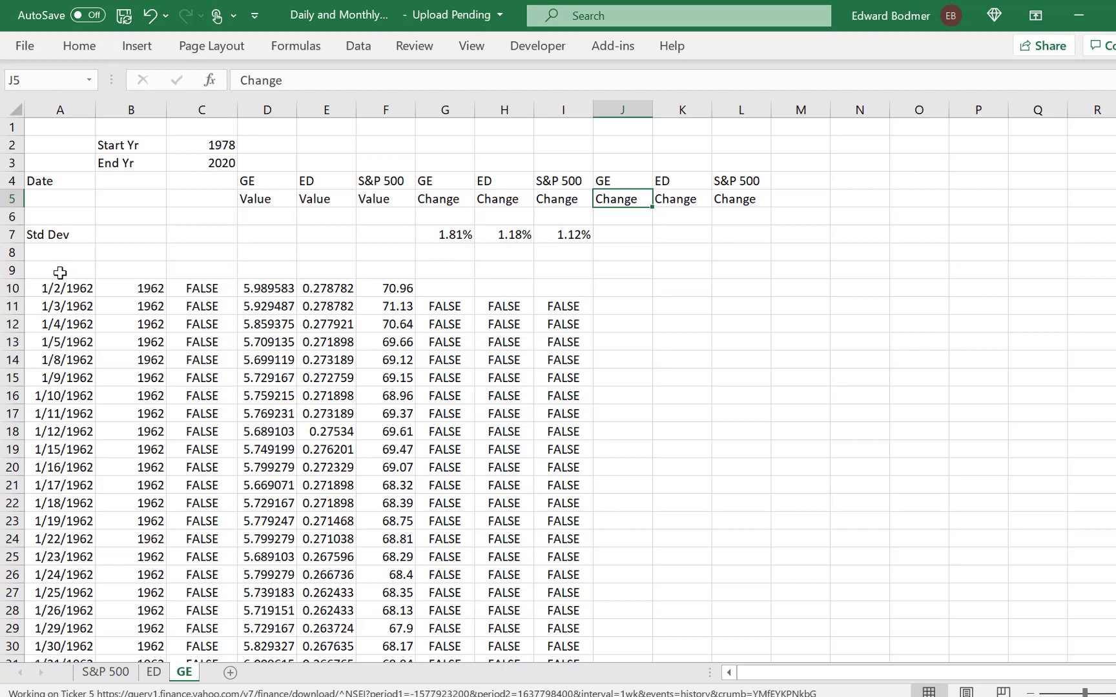
type("iNDEX")
key("Return")
key("Up")
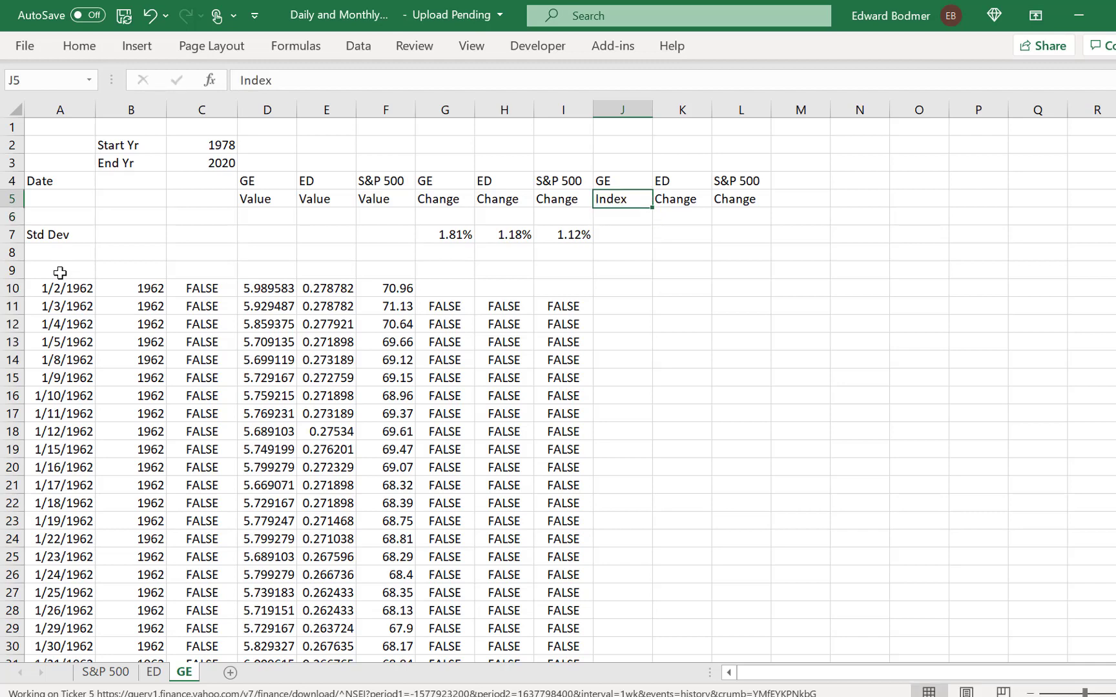
key("Right")
type("Index")
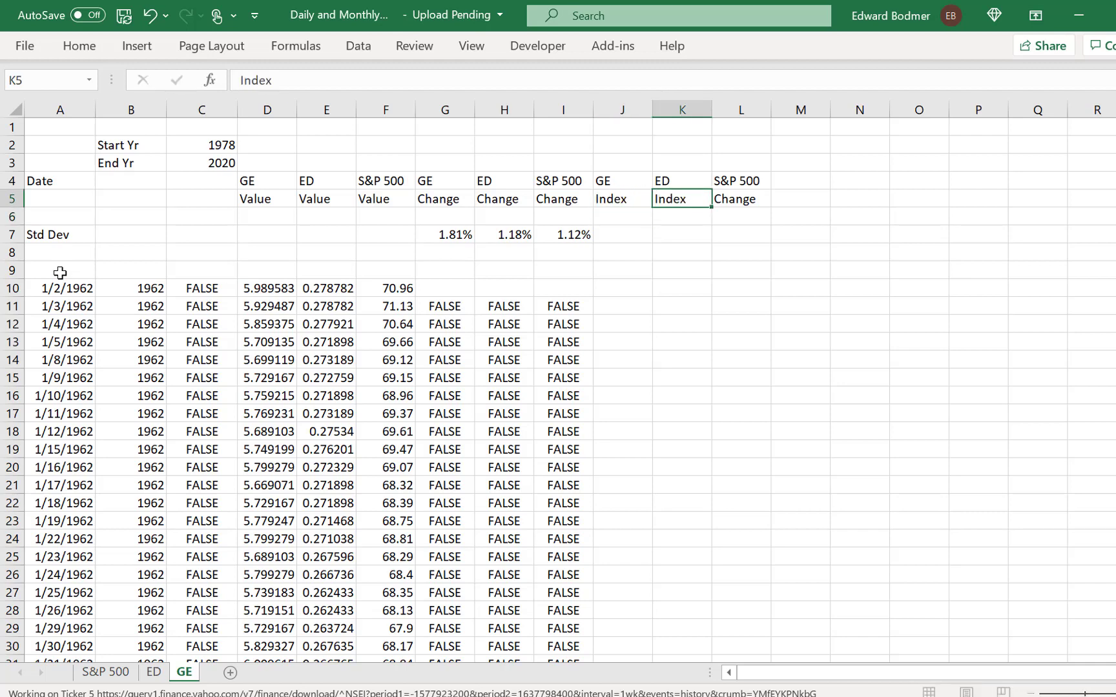
key("Return")
key("Up")
key("Left")
key("Right")
key("shift+Right")
key("ctrl+v")
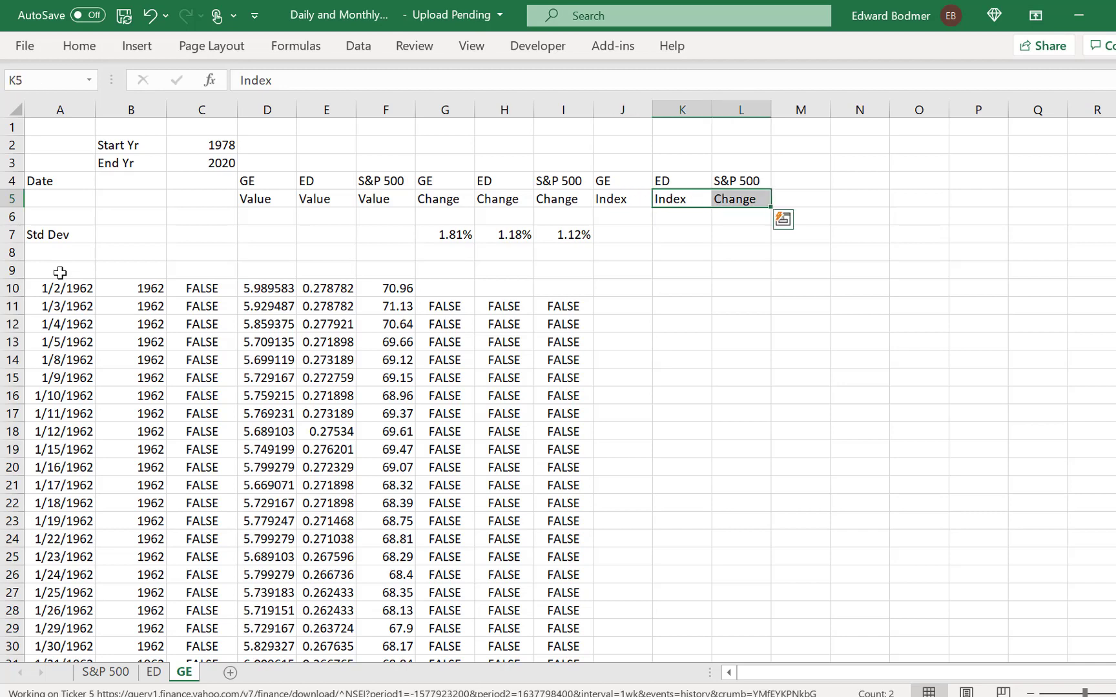
Step: Enter a starting index value of 1 in J10, K10 and L10
key("Down")
key("Down")
key("Down")
key("Down")
key("Down")
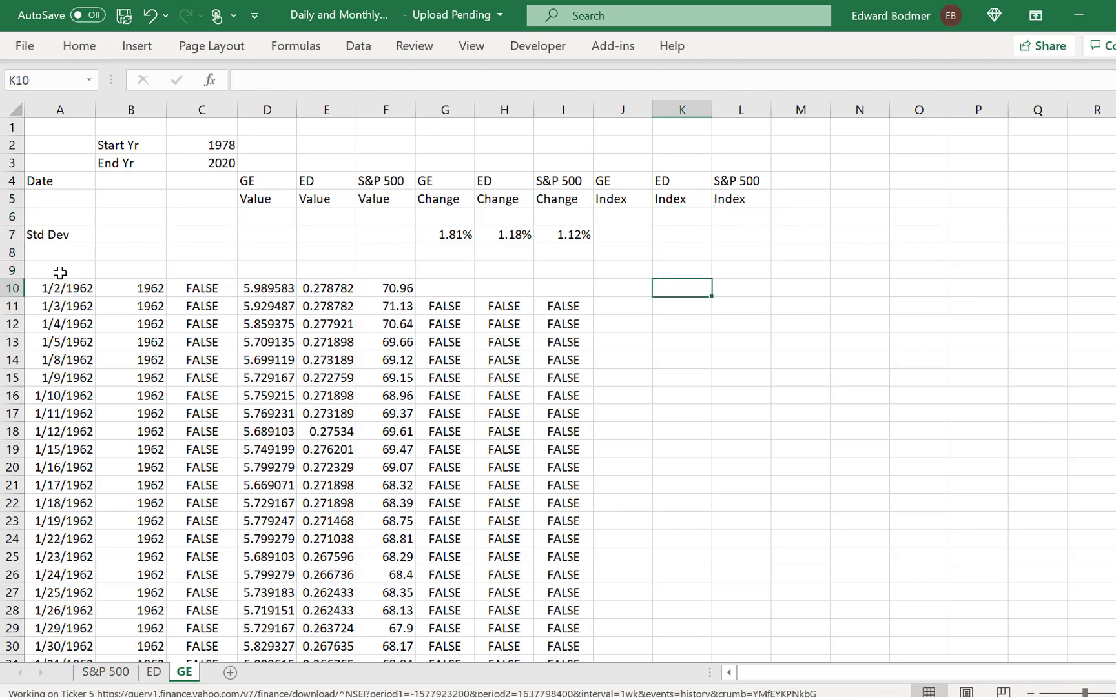
key("Left")
type("1")
key("Right")
type("1")
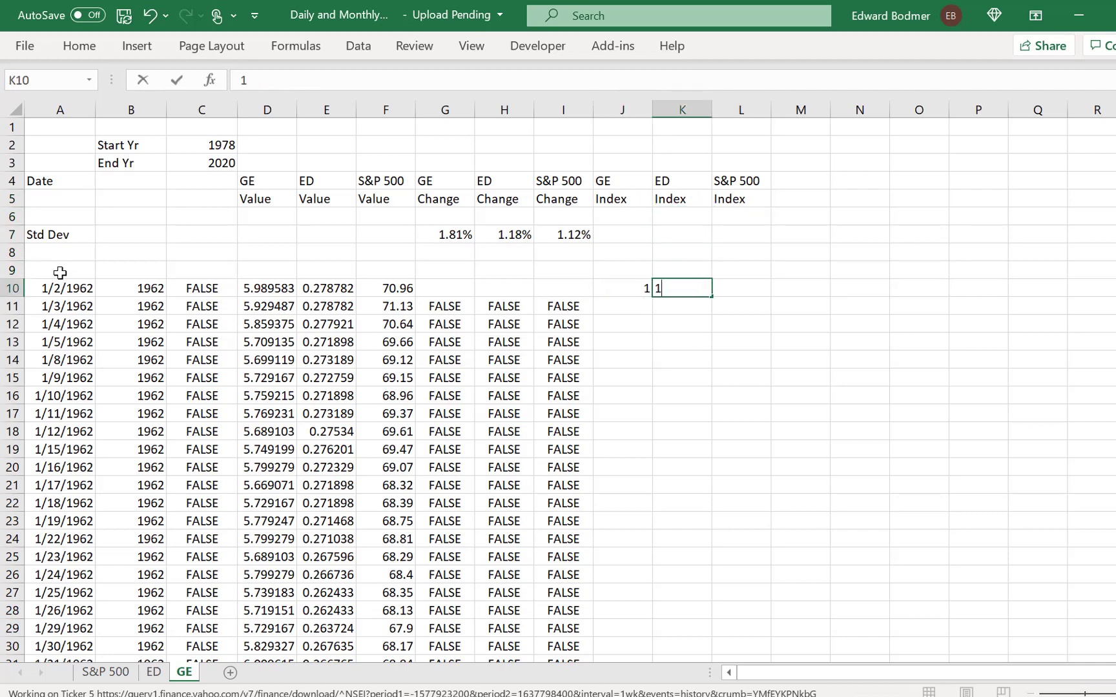
key("Right")
type("1")
Step: Enter the GE index formula =J10*(1+G11) in J11
key("Left")
key("Left")
key("Down")
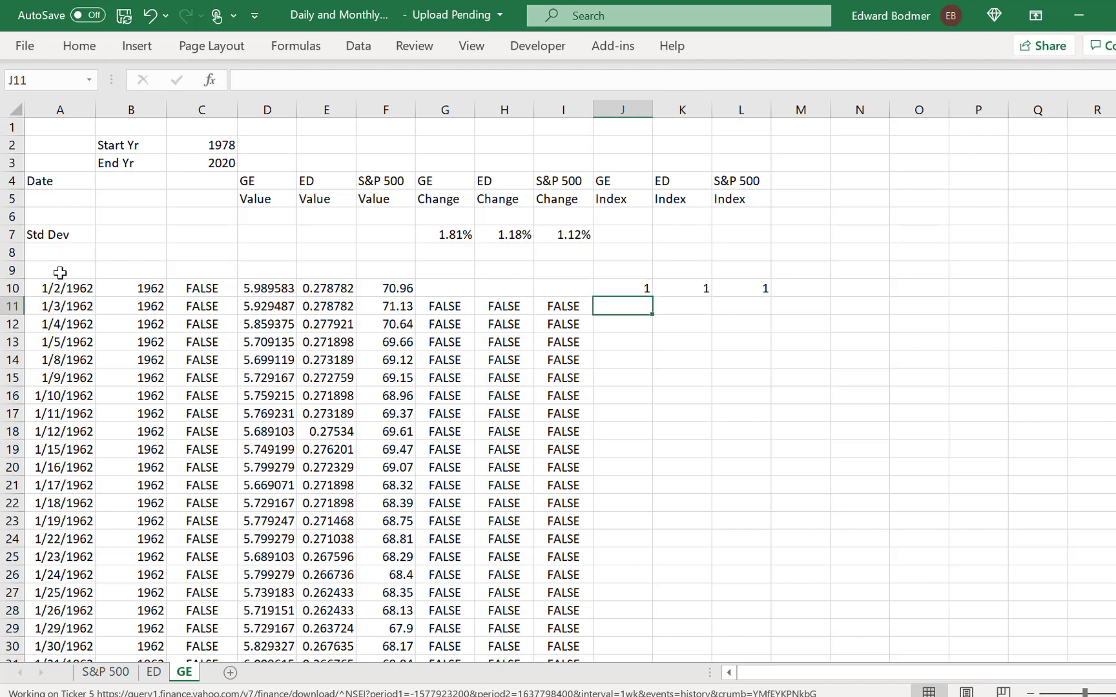
type("=")
key("Up")
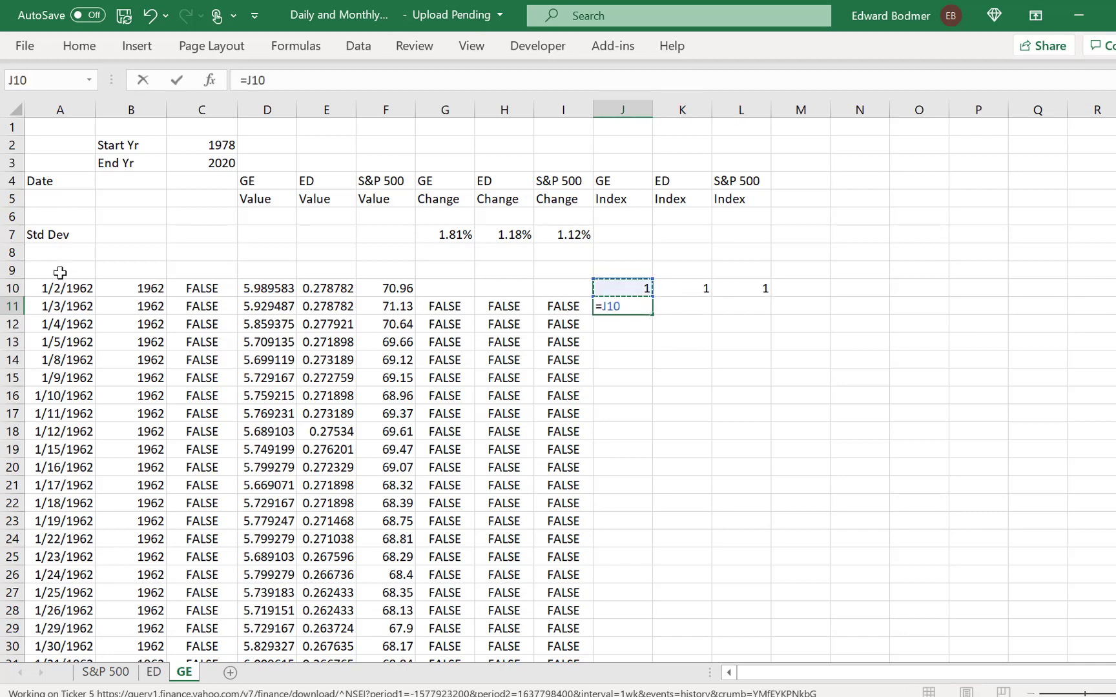
type("*(1+")
key("Left")
key("Left")
key("Left")
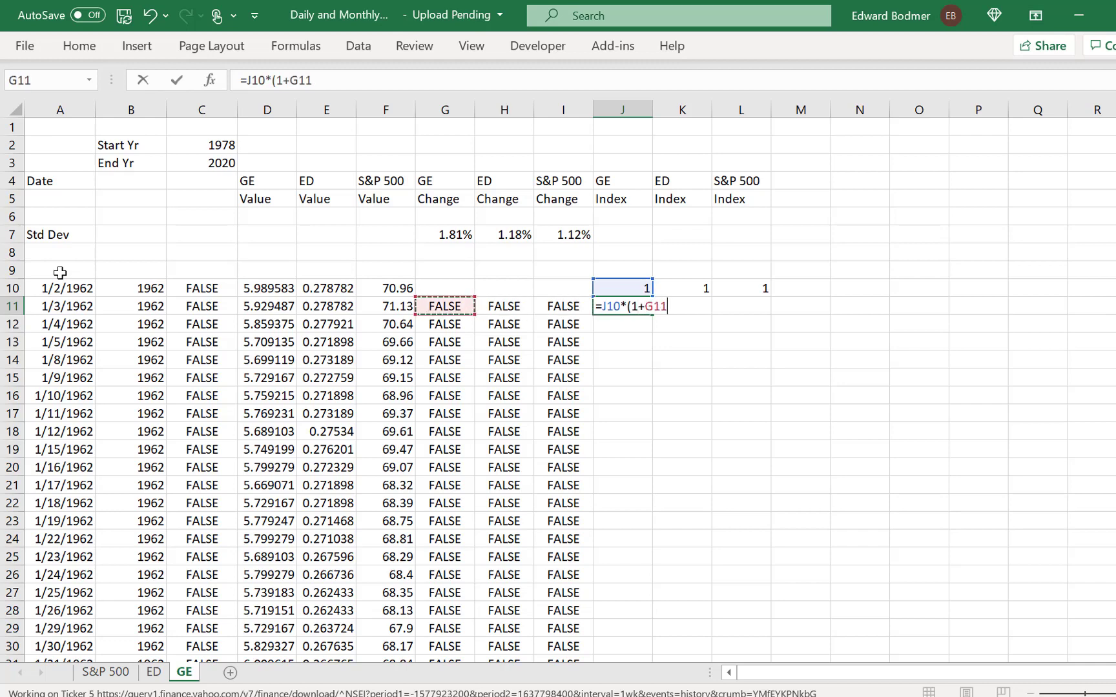
type(")")
key("Return")
Step: Fill the J11 index formula across to L11 and down through all the data rows
key("Up")
key("shift+Right")
key("shift+Right")
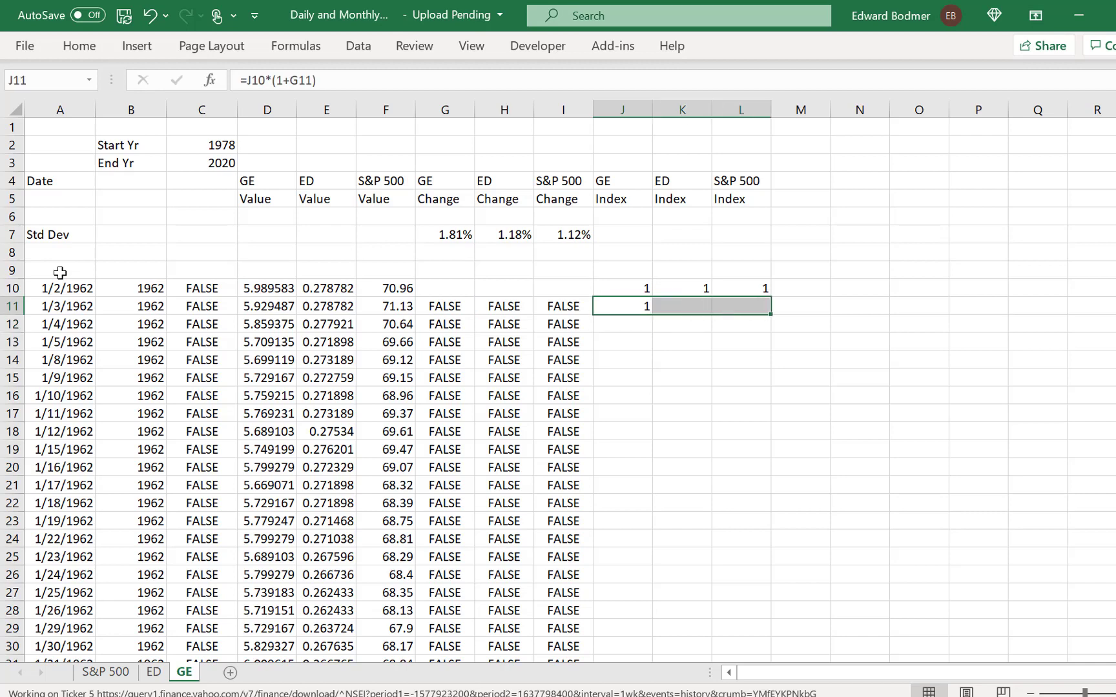
key("ctrl+r")
key("shift+Left")
key("shift+Left")
key("shift+Right")
key("shift+Right")
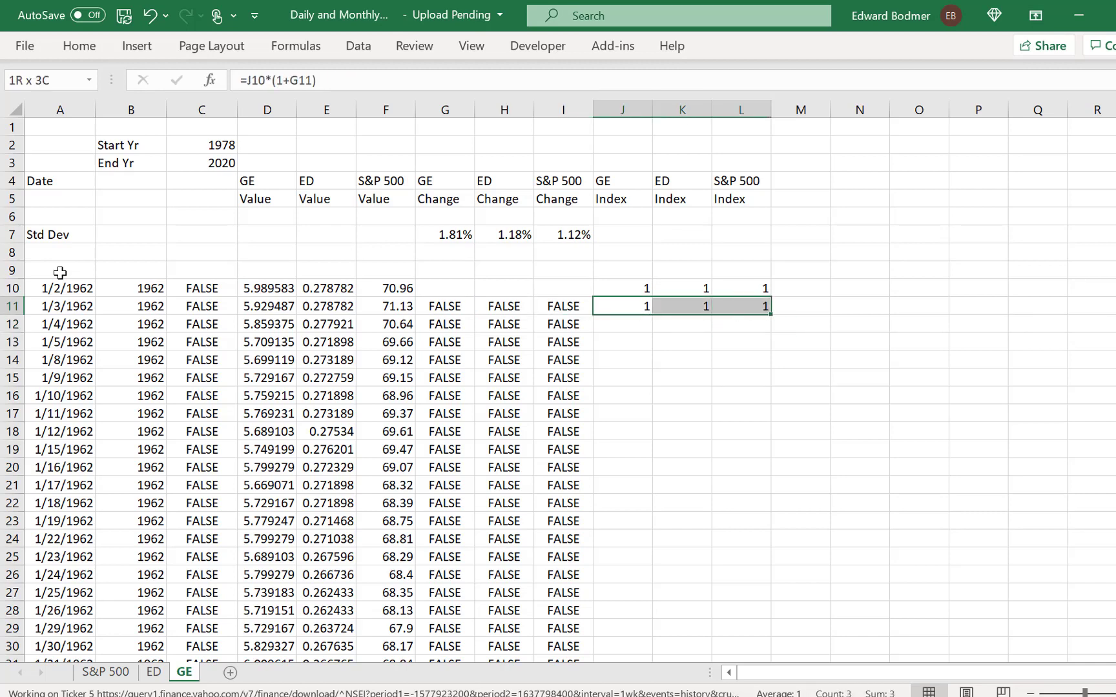
double_click(772, 315)
key("Down")
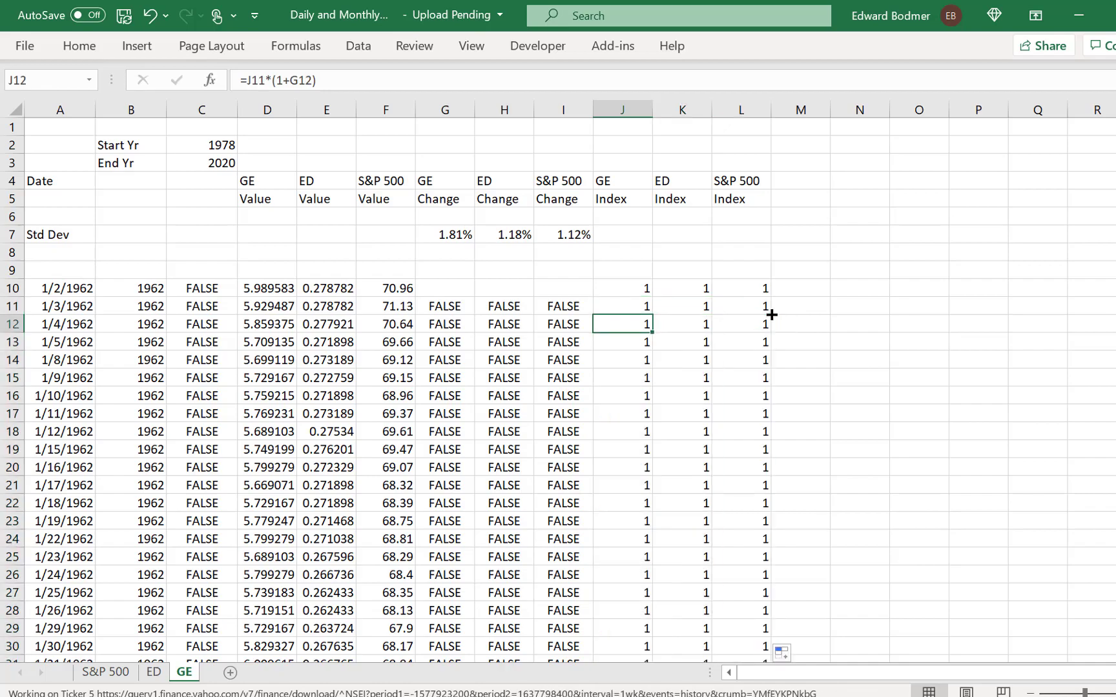
Step: Examine the GE, ED and S&P 500 index values in columns J to L from the 1962 rows through the 1986 rows
key("Page_Down")
key("Page_Down")
key("Page_Down")
key("Page_Down")
key("Page_Down")
key("Page_Down")
key("Page_Down")
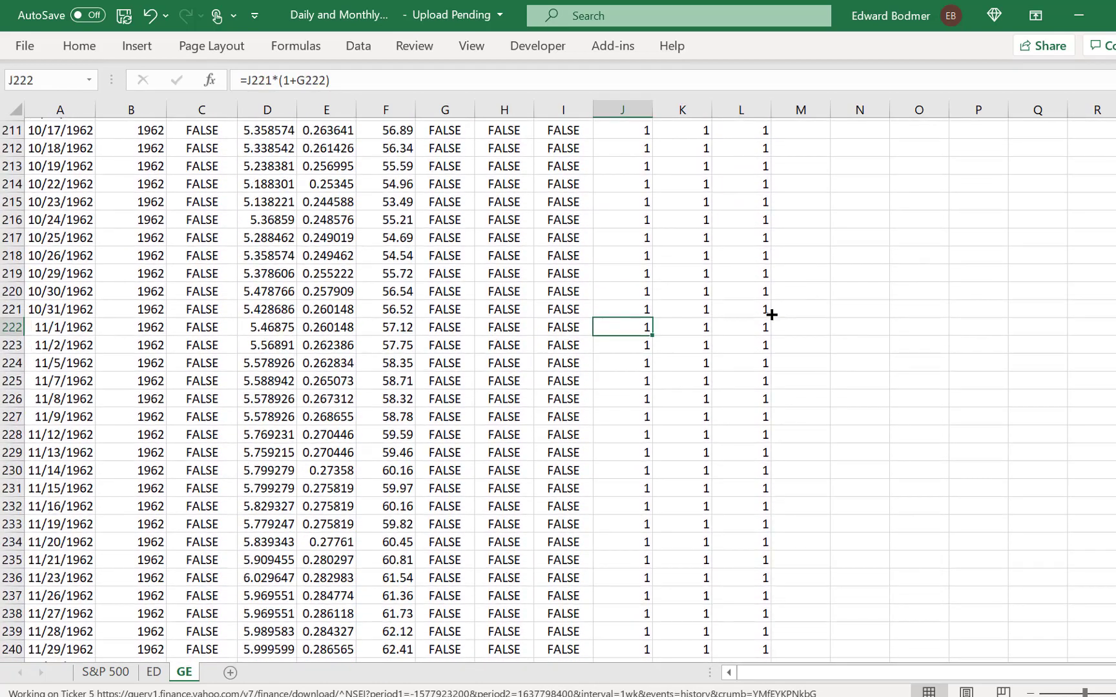
key("Page_Down")
key("Page_Down")
key("Page_Down")
key("Page_Down")
key("Page_Down")
key("Page_Down")
key("Page_Down")
key("Page_Down")
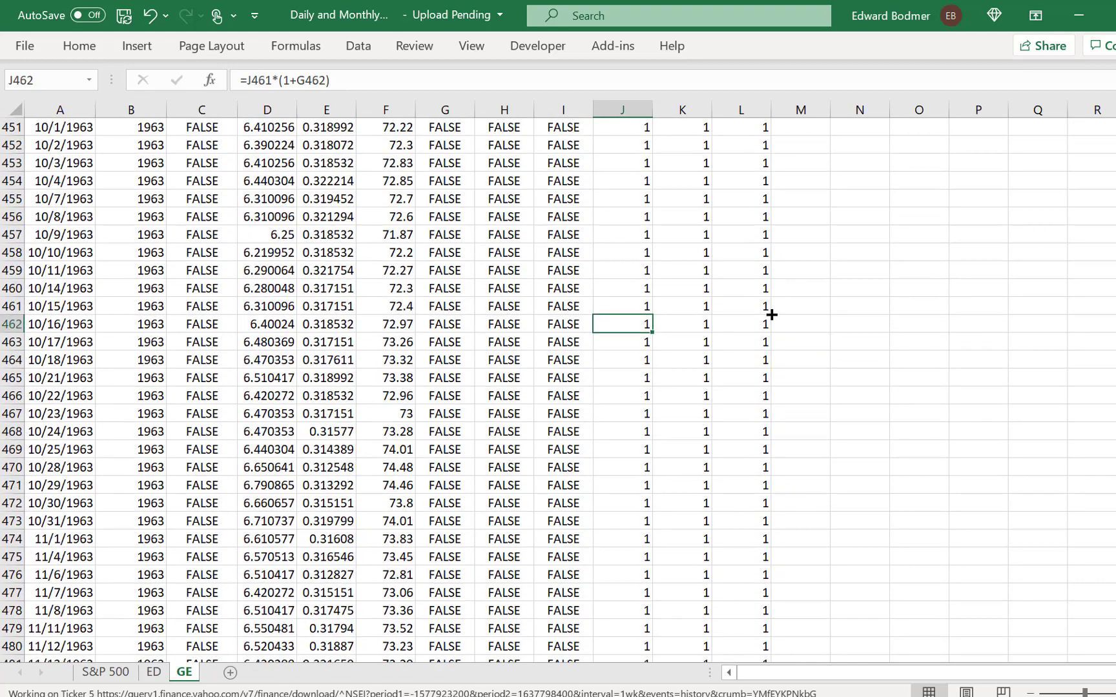
key("Page_Down")
key("Page_Down")
key("Page_Down")
key("Page_Down")
key("Page_Down")
key("Page_Down")
key("Page_Down")
key("Page_Down")
key("Page_Down")
key("Page_Down")
key("Page_Down")
key("Page_Down")
key("Page_Down")
key("Page_Down")
key("Page_Down")
key("Page_Down")
key("Page_Down")
key("Page_Down")
key("Page_Down")
key("Page_Down")
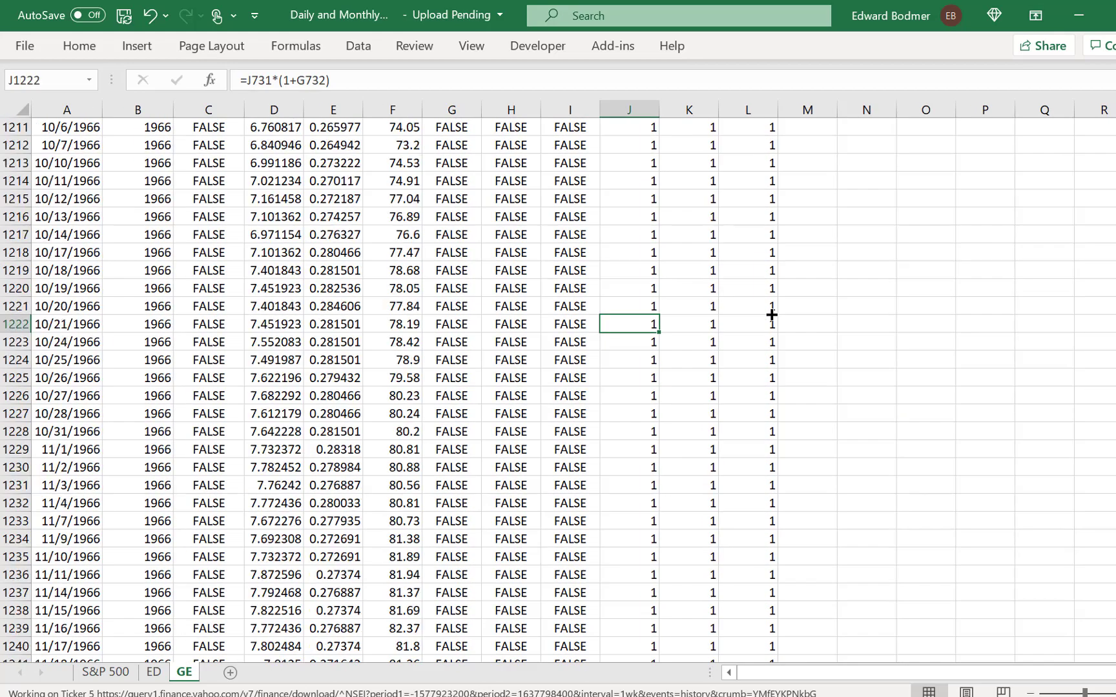
key("Page_Down")
key("Page_Down")
key("Page_Down")
key("Page_Down")
key("Page_Down")
key("Page_Down")
key("Page_Down")
key("Page_Down")
key("Page_Down")
key("Page_Down")
key("Page_Down")
key("Page_Down")
key("Page_Down")
key("Page_Down")
key("Page_Down")
key("Page_Down")
key("Page_Down")
key("Page_Down")
key("Page_Down")
key("Page_Down")
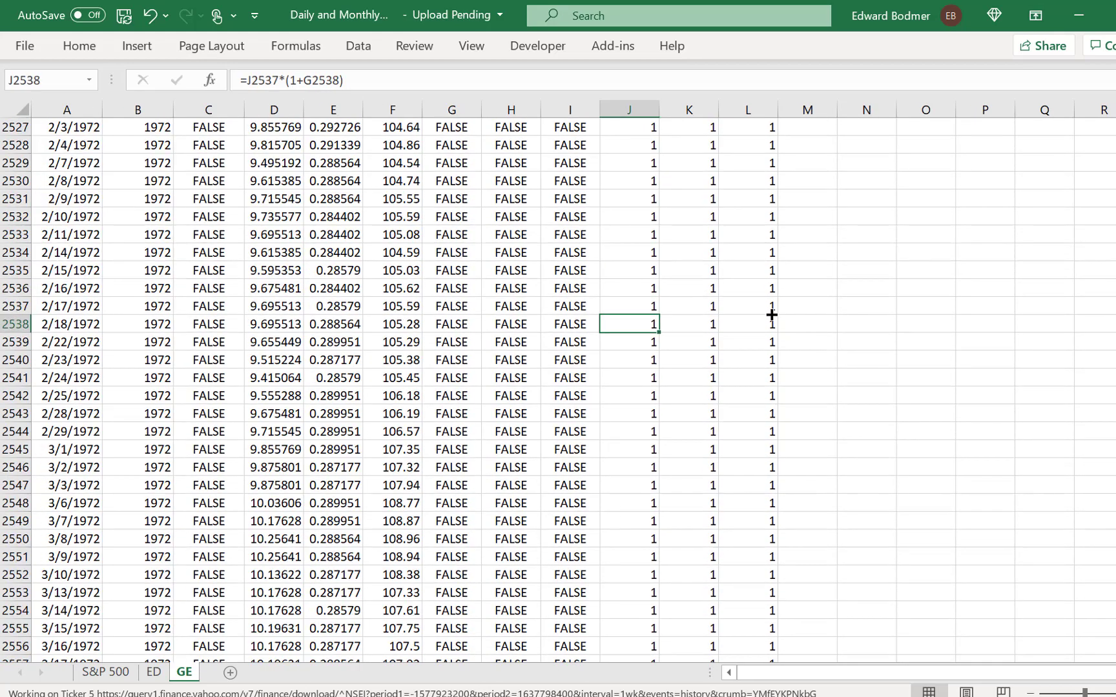
key("Page_Down")
key("Page_Down")
key("Page_Down")
key("Page_Down")
key("Page_Down")
key("Page_Down")
key("Page_Down")
key("Page_Down")
key("Page_Down")
key("Page_Down")
key("Page_Down")
key("Page_Down")
key("Page_Down")
key("Page_Down")
key("Page_Down")
key("Page_Down")
key("Page_Down")
key("Page_Down")
key("Page_Down")
key("Page_Down")
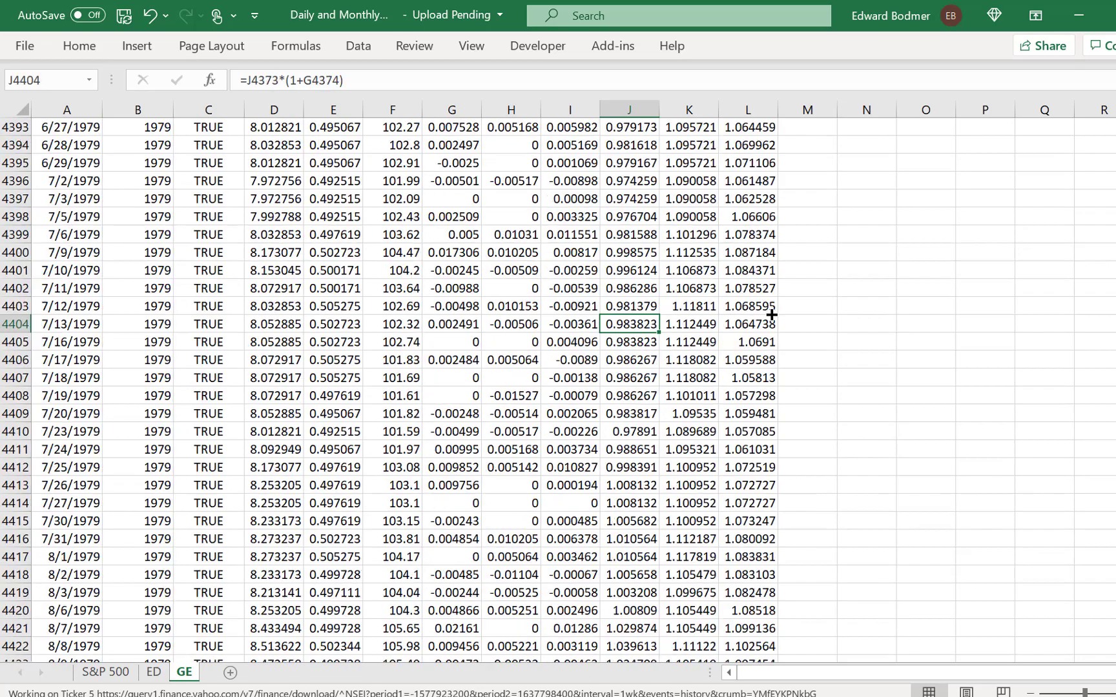
key("Page_Down")
key("Page_Down")
key("Page_Down")
key("Page_Down")
key("Page_Down")
key("Page_Down")
key("Page_Down")
key("Page_Down")
key("Page_Down")
key("Page_Down")
key("Page_Down")
key("Page_Down")
key("Page_Down")
key("Page_Down")
key("Page_Down")
key("Page_Down")
key("Page_Down")
key("Page_Down")
key("Page_Down")
key("Page_Down")
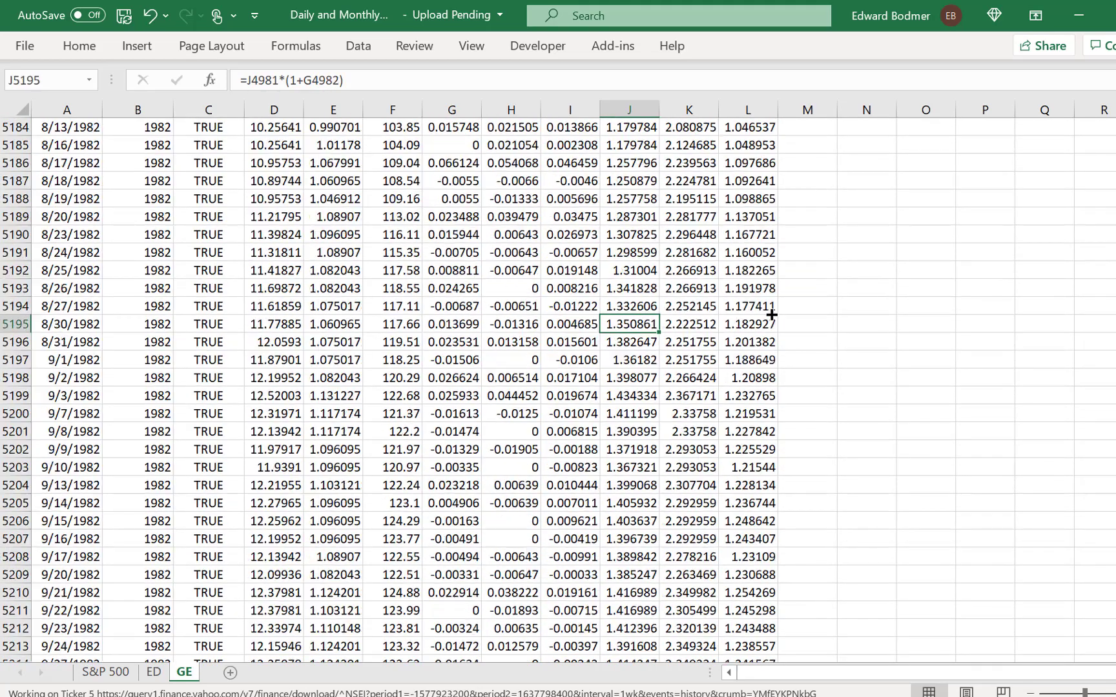
key("Page_Down")
key("Page_Down")
key("Page_Down")
key("Page_Down")
key("Page_Down")
key("Page_Down")
key("Page_Down")
key("Page_Down")
key("Page_Down")
key("Page_Down")
key("Page_Down")
key("Page_Down")
key("Page_Down")
key("Page_Down")
key("Page_Down")
key("Page_Down")
key("Page_Down")
key("Page_Down")
key("Page_Down")
key("Page_Down")
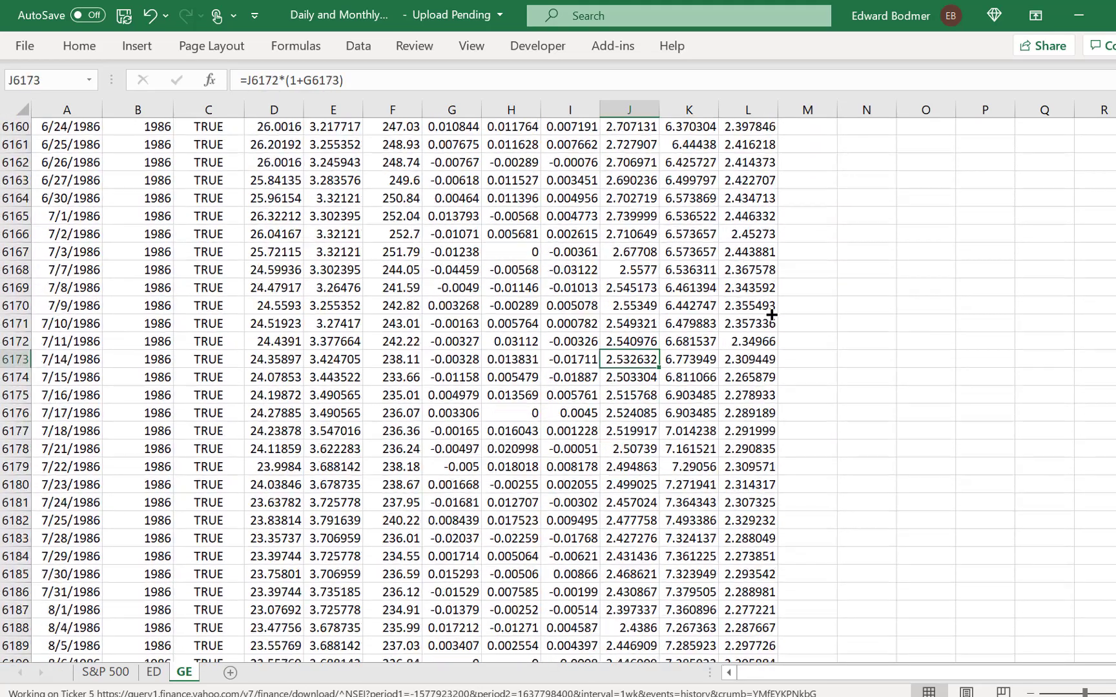
key("Page_Down")
key("ctrl+Up")
key("Up")
key("Up")
key("Up")
key("Up")
key("Up")
key("Up")
key("Up")
key("Up")
key("Up")
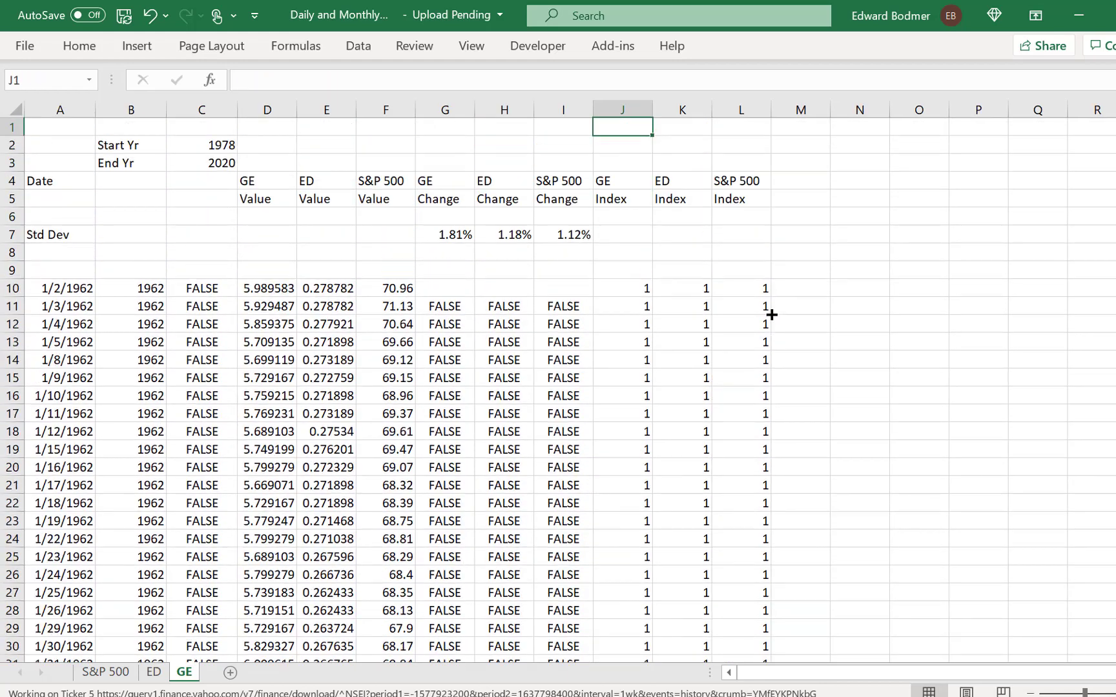
Step: Add the row label IRR in A8, directly below the Std Dev label
key("Down")
key("Down")
key("Down")
key("Down")
key("Down")
key("Down")
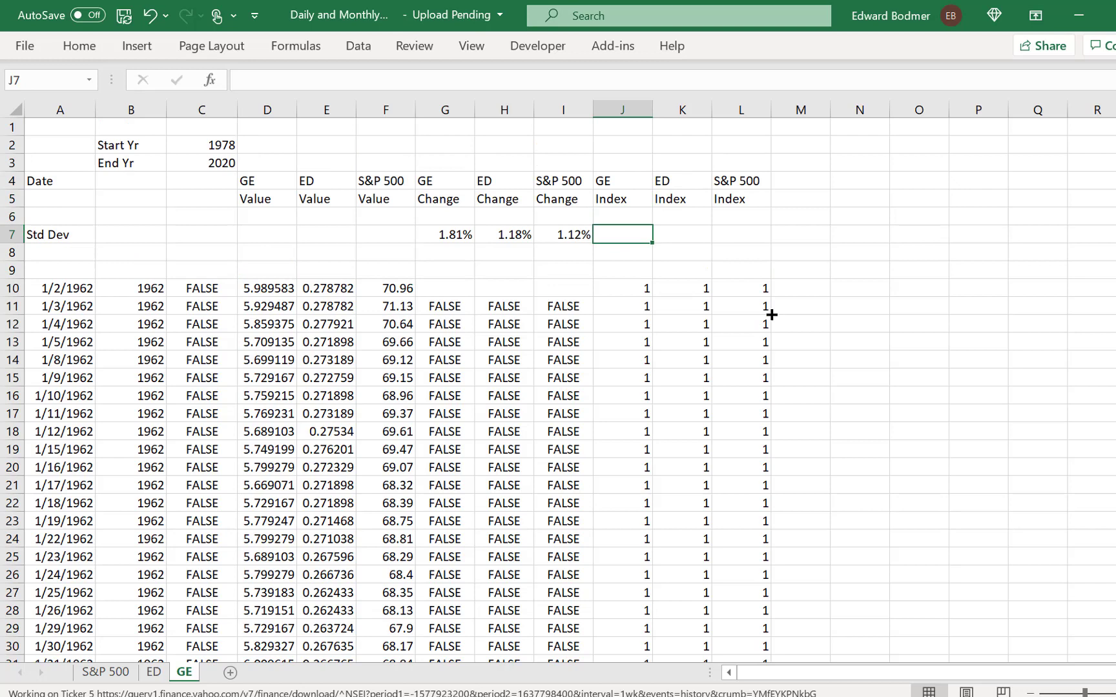
key("Left")
key("Down")
key("Left")
key("Left")
key("Left")
key("Left")
key("Left")
key("Left")
key("Left")
key("Left")
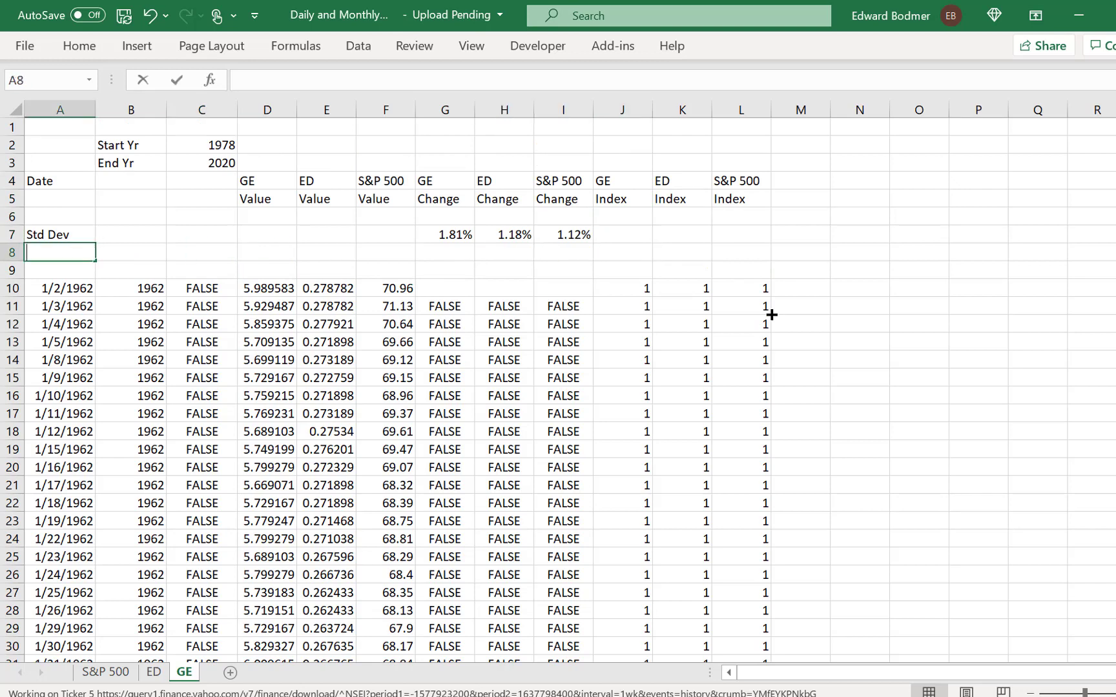
type("IRR")
key("Return")
Step: Add the label Yrs in H2, on the same row as the start year
key("Up")
key("Up")
key("Up")
key("Up")
key("Up")
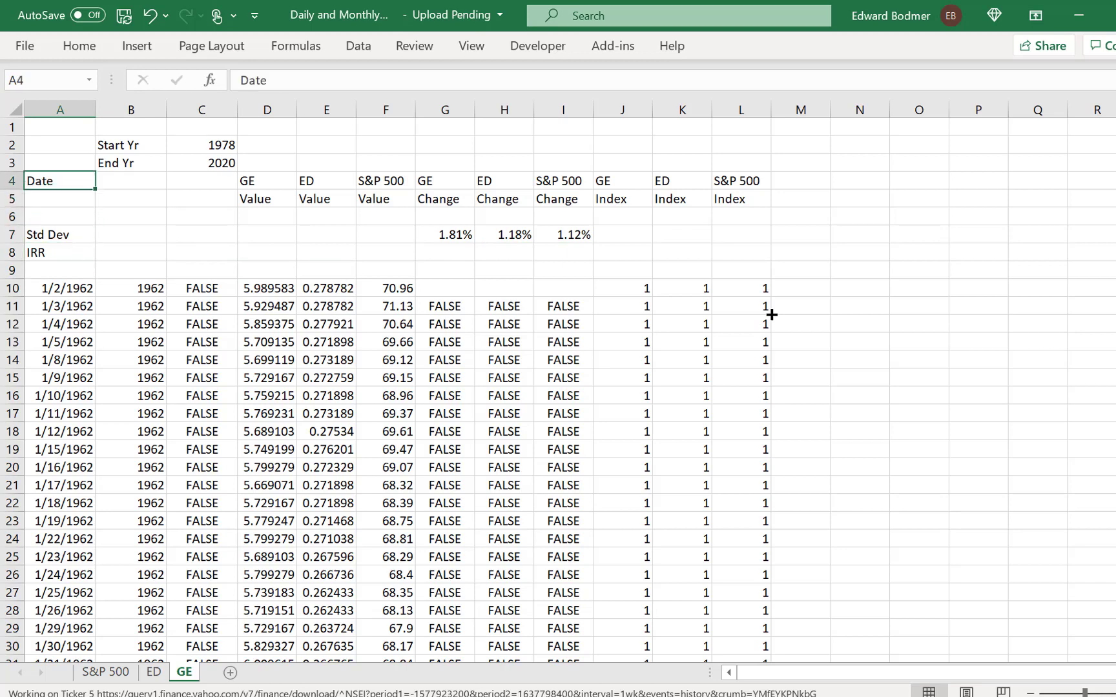
key("Up")
key("Up")
key("Right")
key("Down")
key("Down")
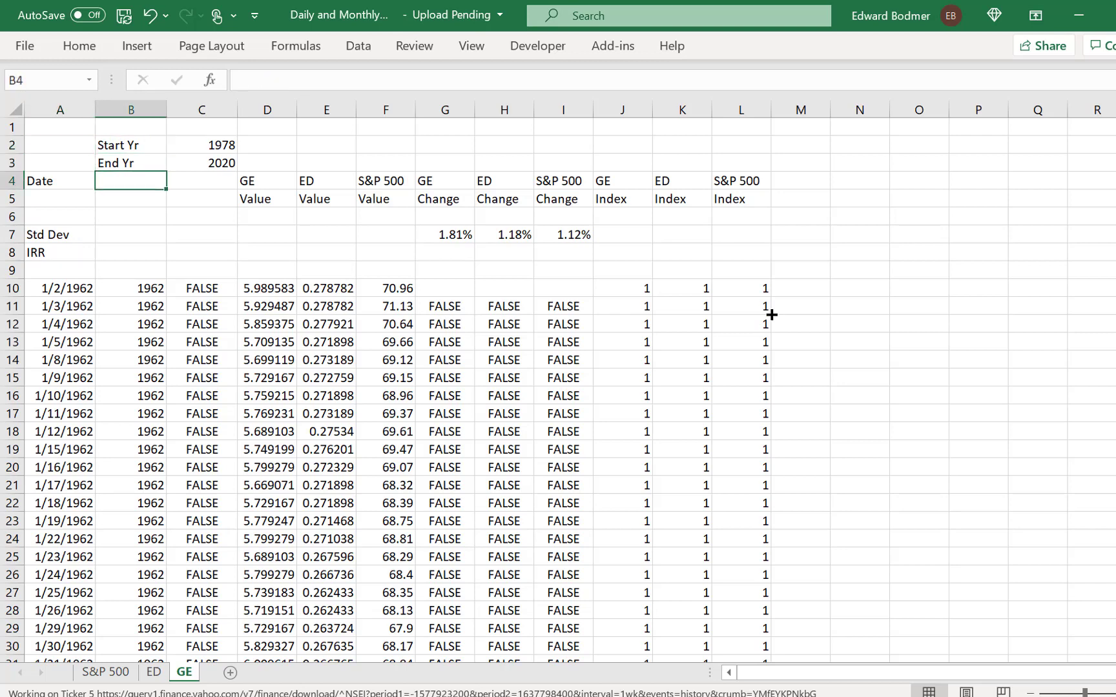
key("Up")
key("Right")
key("Right")
key("Right")
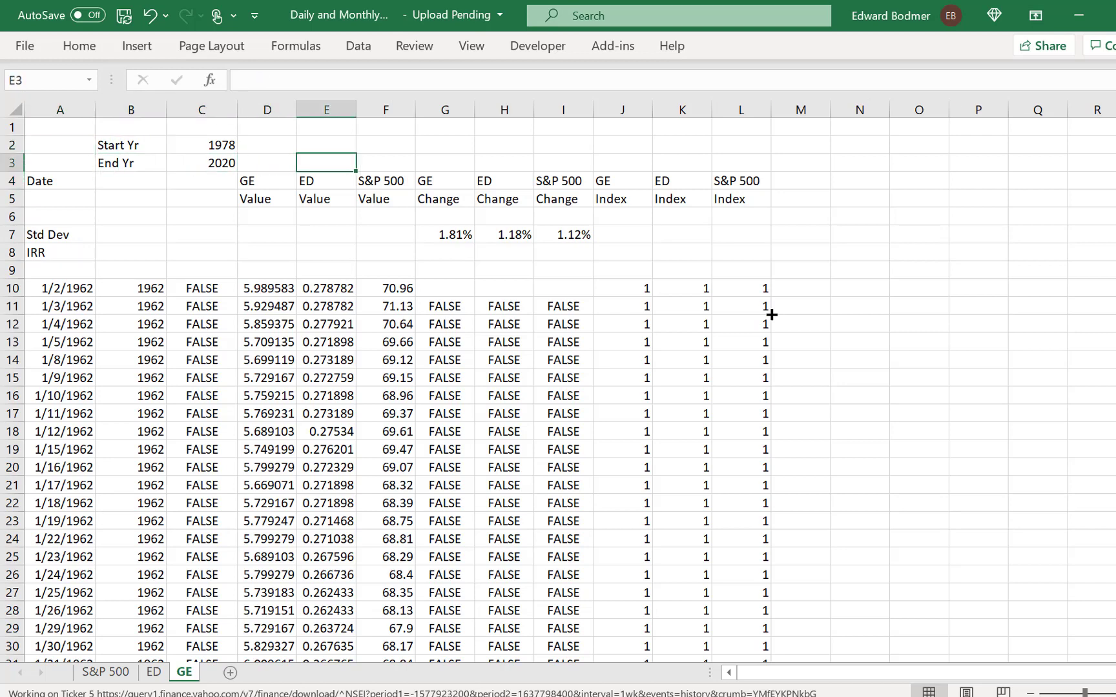
key("Right")
key("Right")
key("Right")
key("Up")
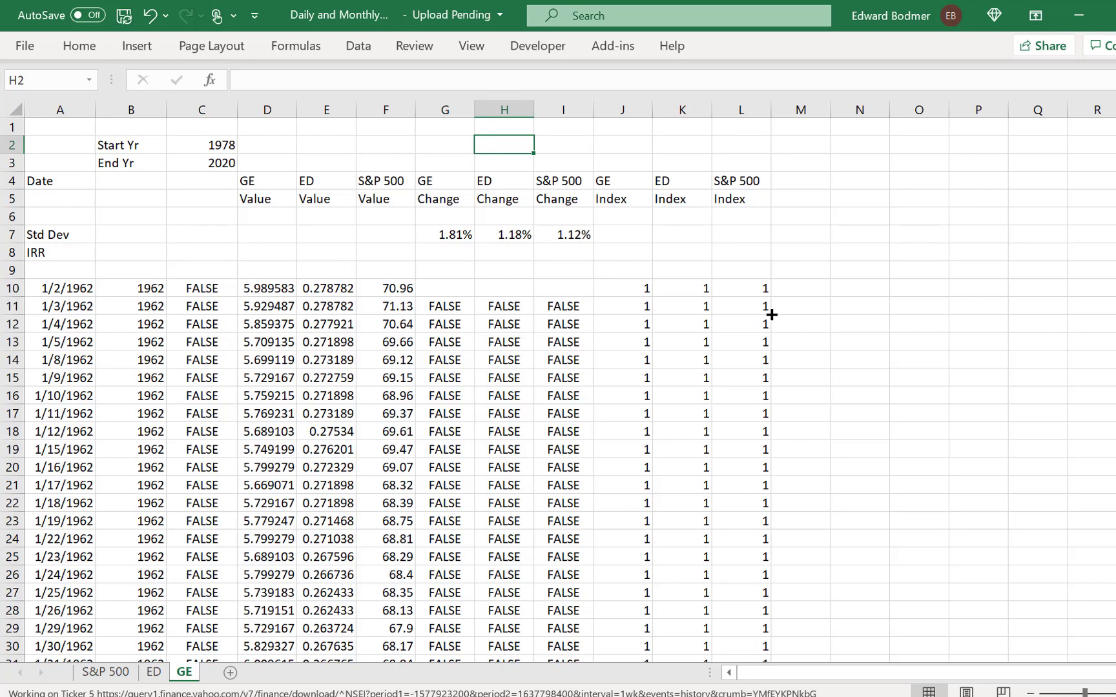
type("Ye")
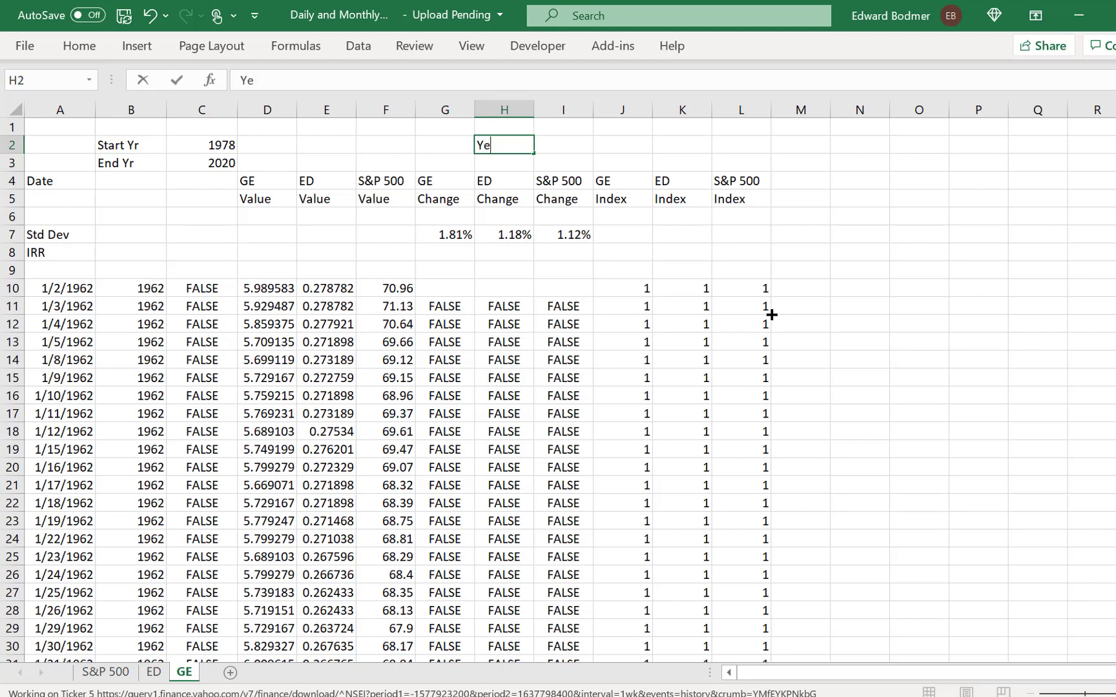
type("s")
key("Return")
Step: Calculate the number of years in I2 with the formula =C3-C2, subtracting the start year from the end year
key("Up")
key("Right")
type("=")
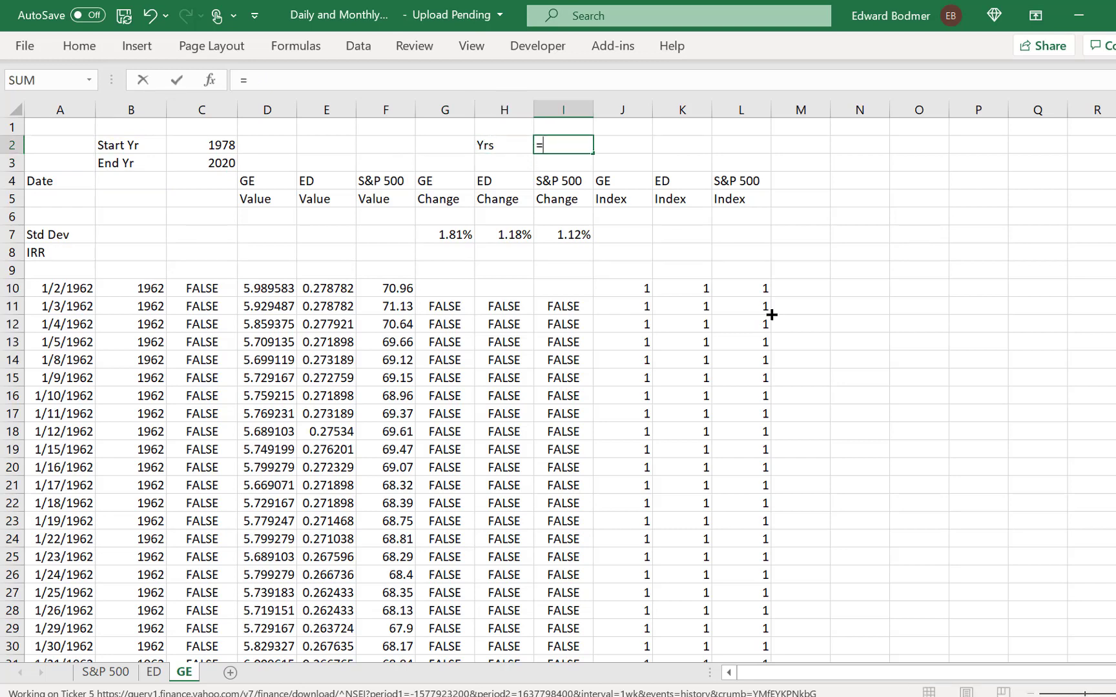
key("Left")
key("Left")
key("Left")
key("Left")
key("Left")
key("Down")
key("Left")
type("-")
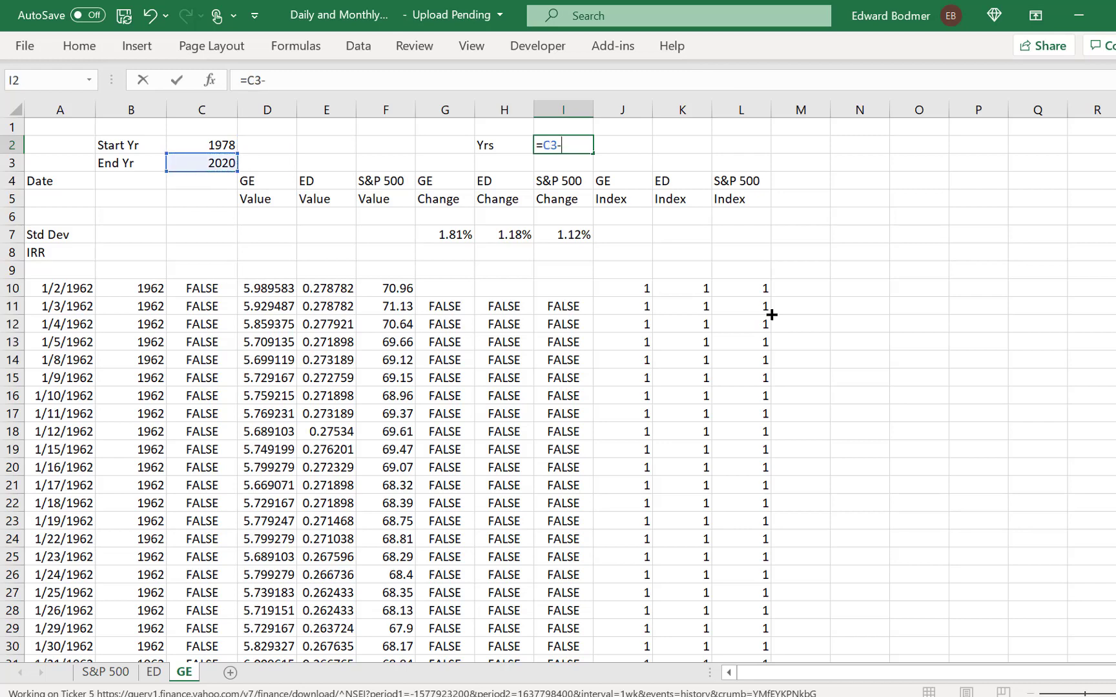
key("Left")
key("Up")
key("Left")
key("Left")
key("Left")
key("Left")
key("Down")
key("Left")
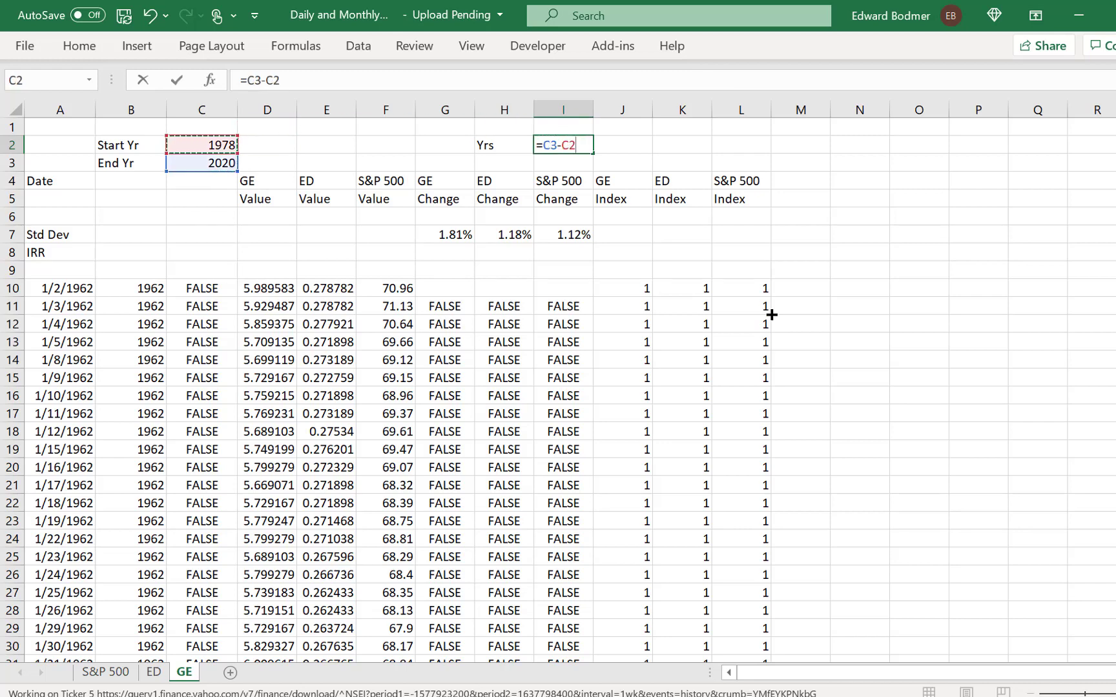
key("ctrl+Return")
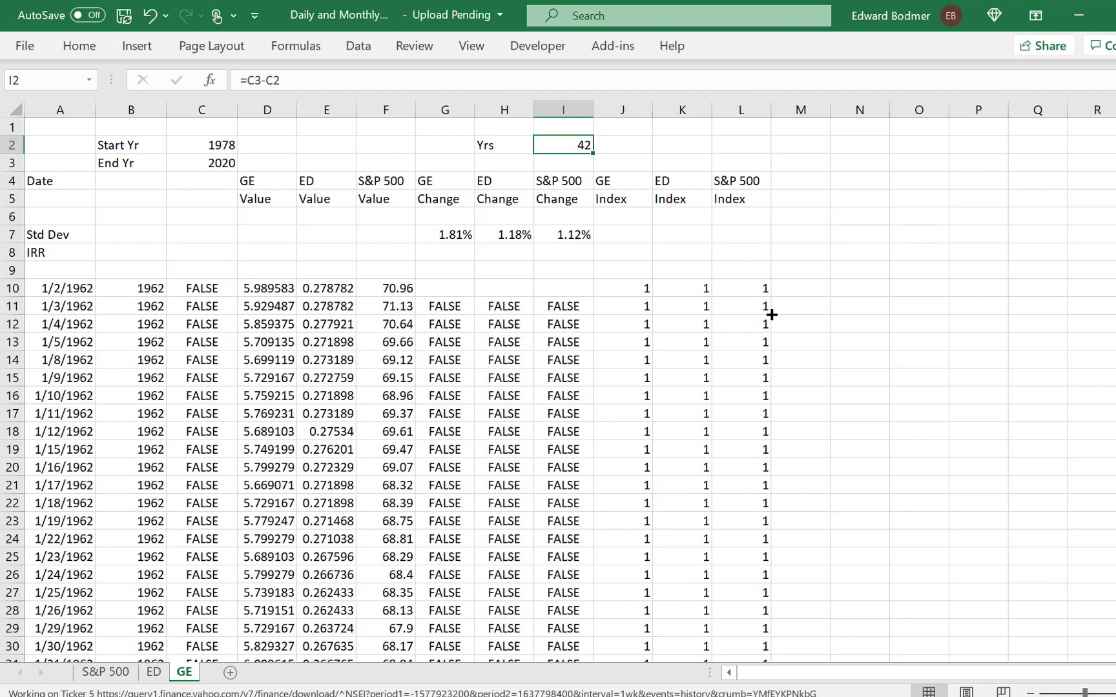
key("Left")
key("Left")
key("Left")
key("Left")
key("Left")
key("Left")
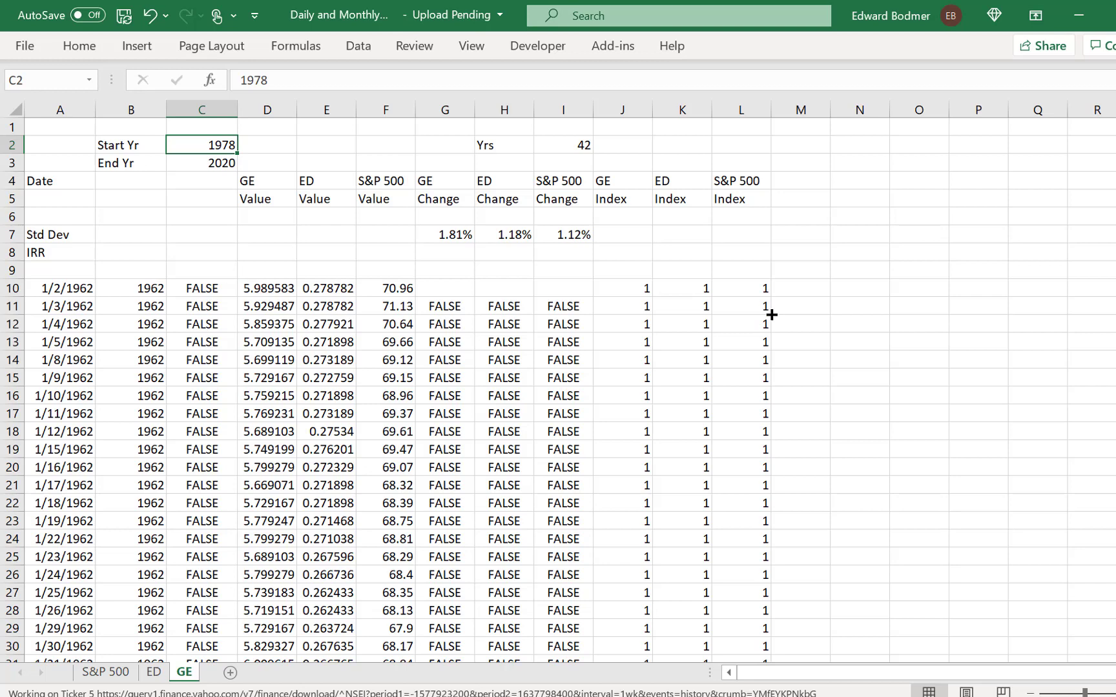
key("Right")
key("Right")
key("Right")
key("Right")
key("Right")
key("Right")
Step: Enter the formula =J15086/J10 in J7 to divide the last GE index value by the first
key("Down")
key("Down")
key("Down")
key("Down")
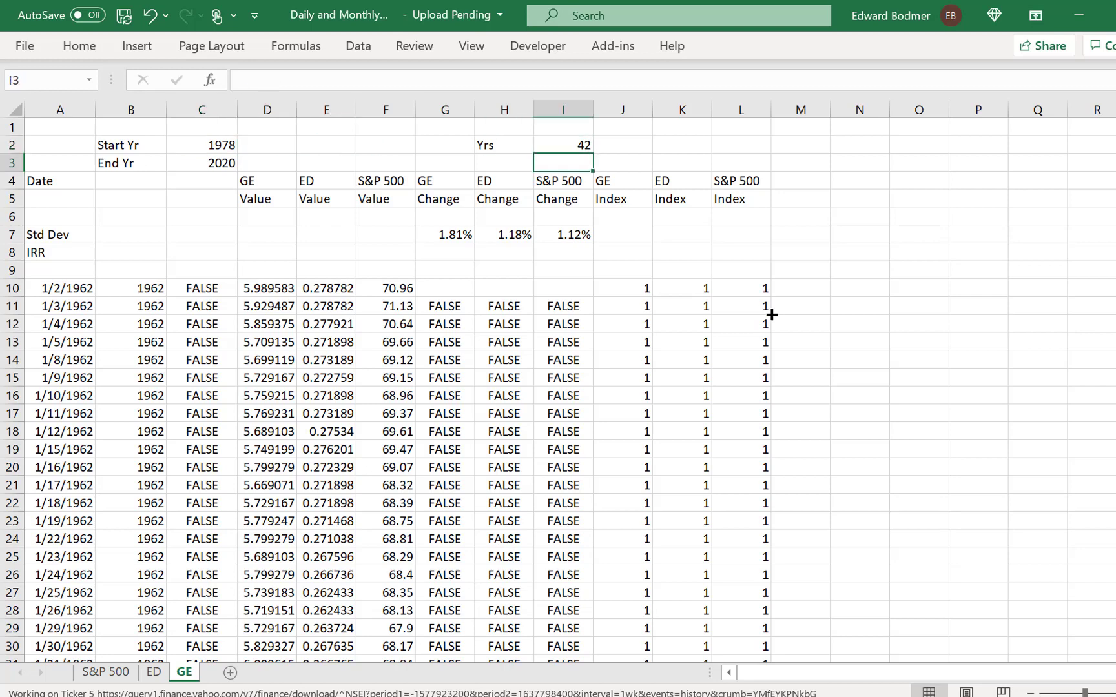
key("Right")
key("Down")
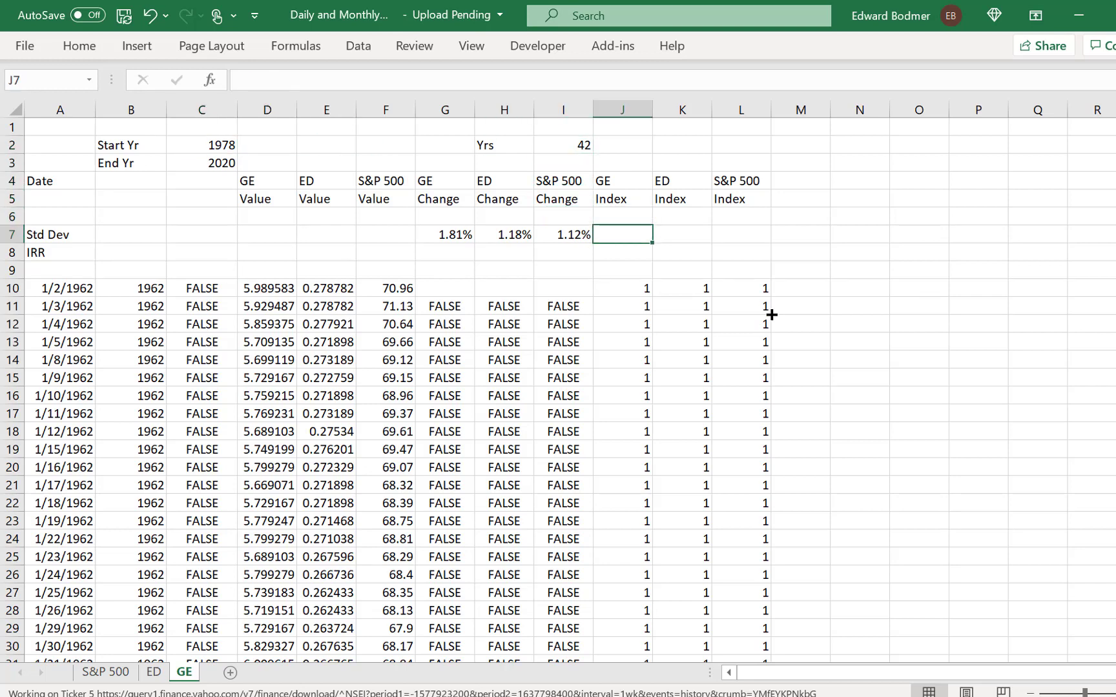
type("=")
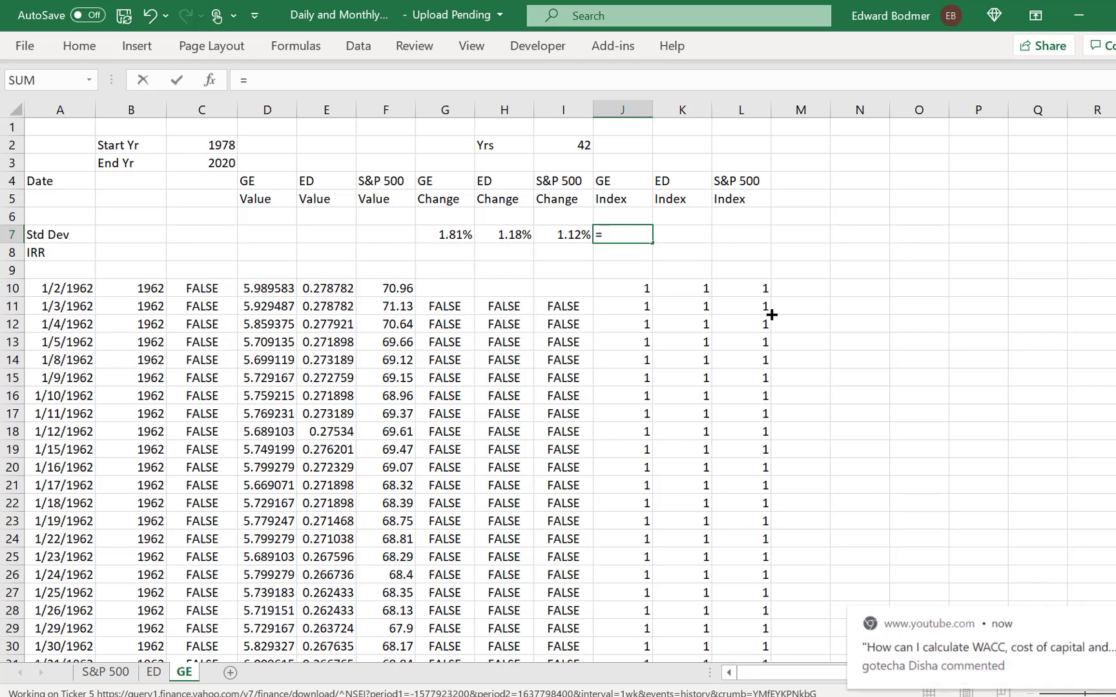
key("Page_Down")
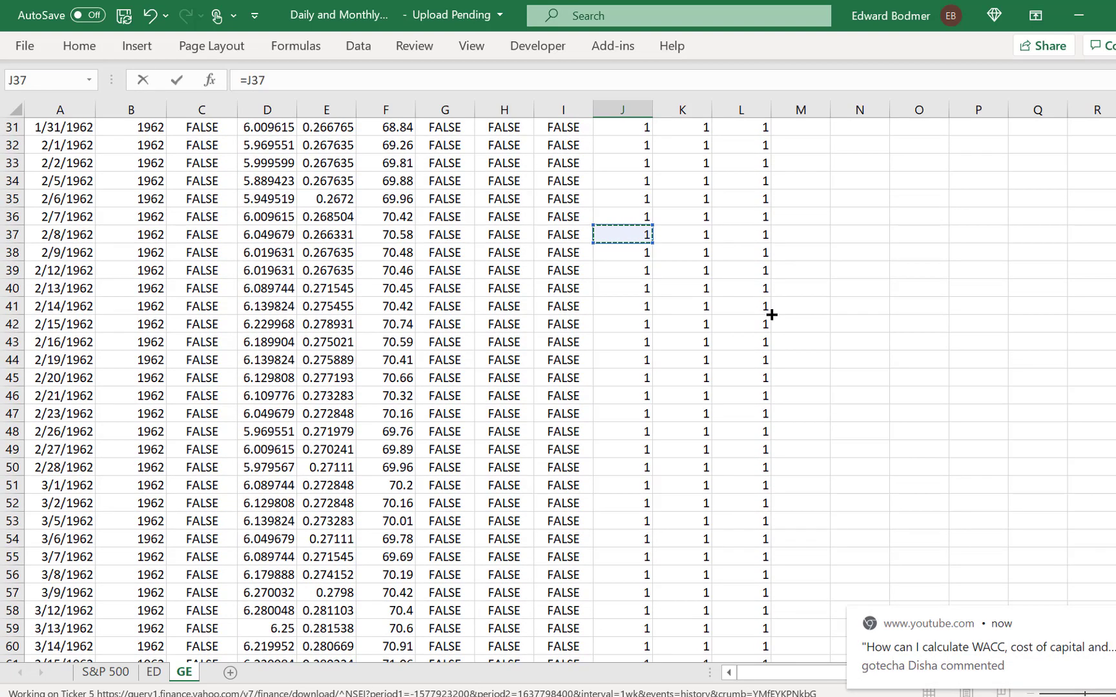
key("ctrl+Down")
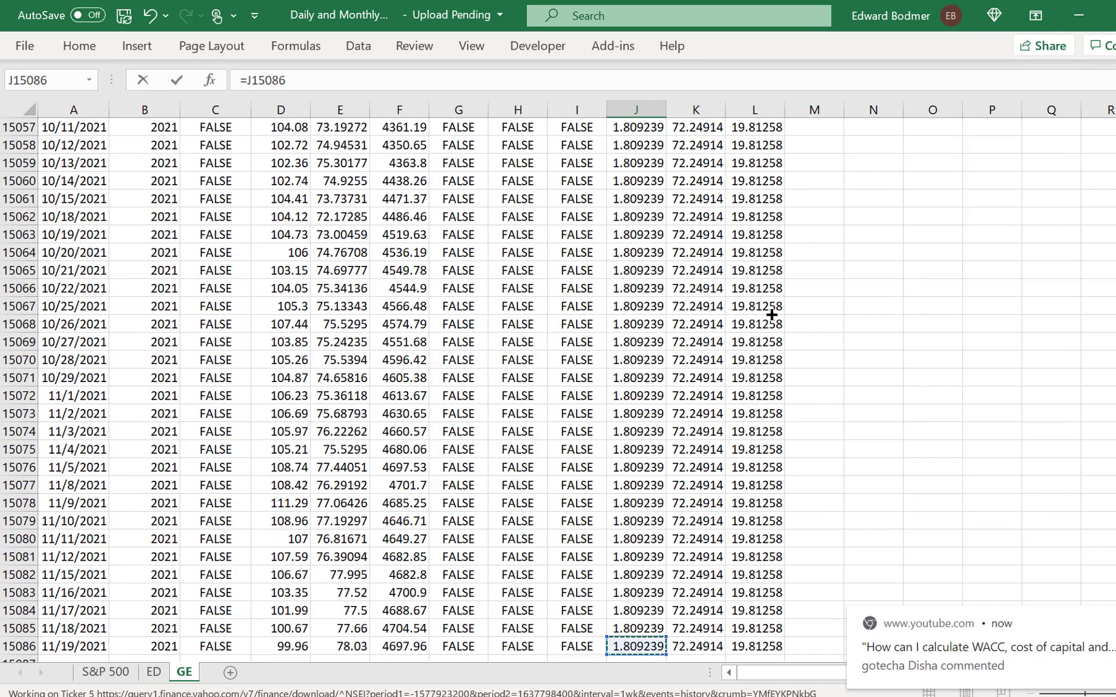
type("/")
key("Page_Up")
key("Page_Up")
key("Up")
key("Up")
key("Up")
key("ctrl+Up")
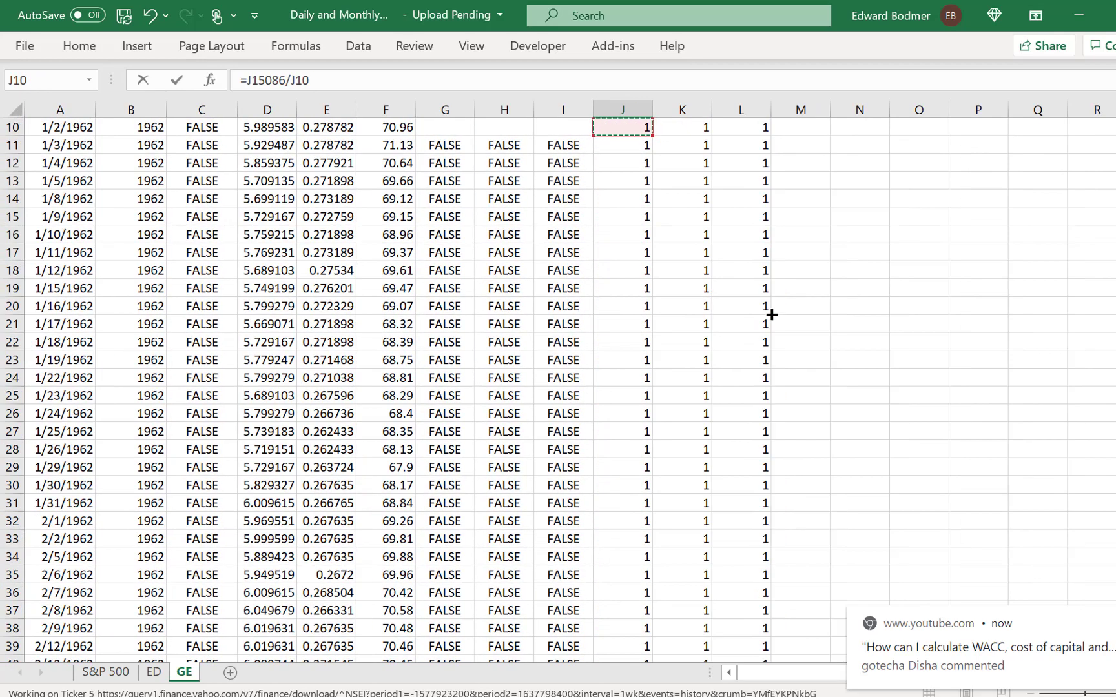
key("Down")
key("Up")
key("ctrl+Return")
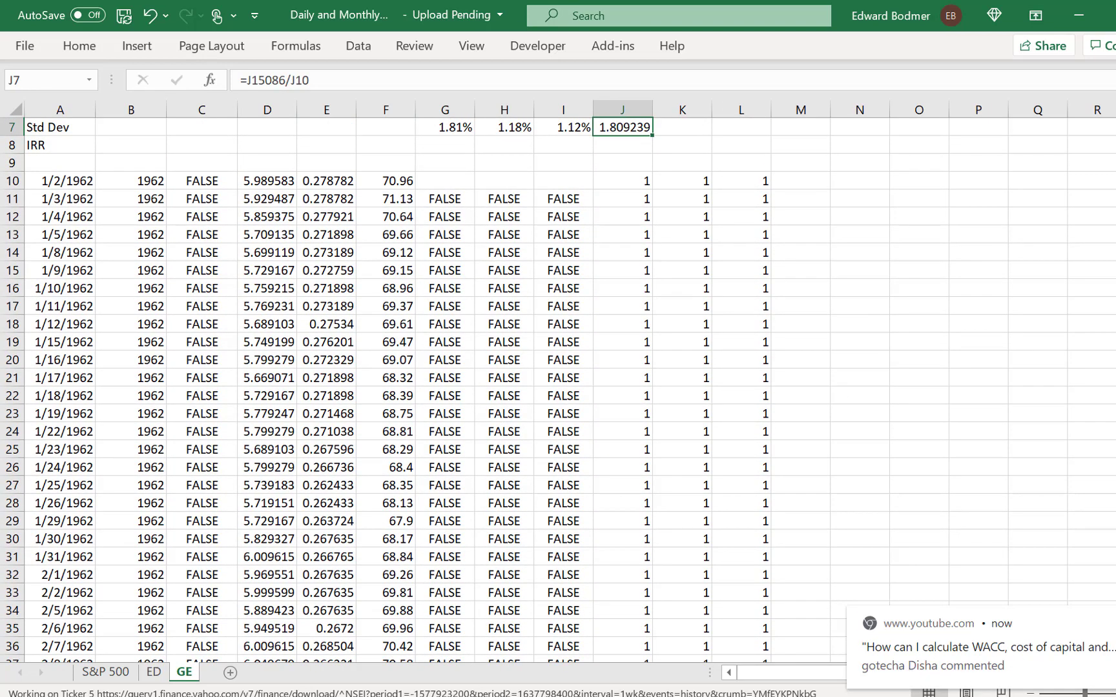
scroll(831, 240, "up", 1)
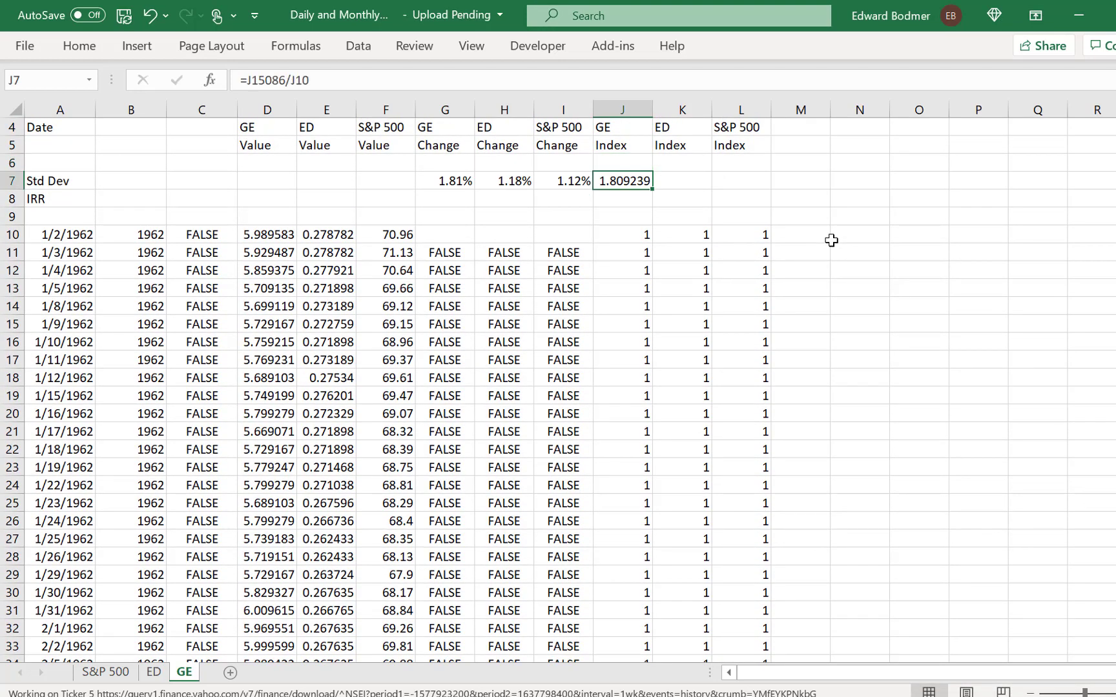
key("Up")
key("Up")
key("Up")
key("Up")
key("Up")
key("Up")
key("Down")
key("Down")
key("Down")
key("Down")
key("Down")
key("Down")
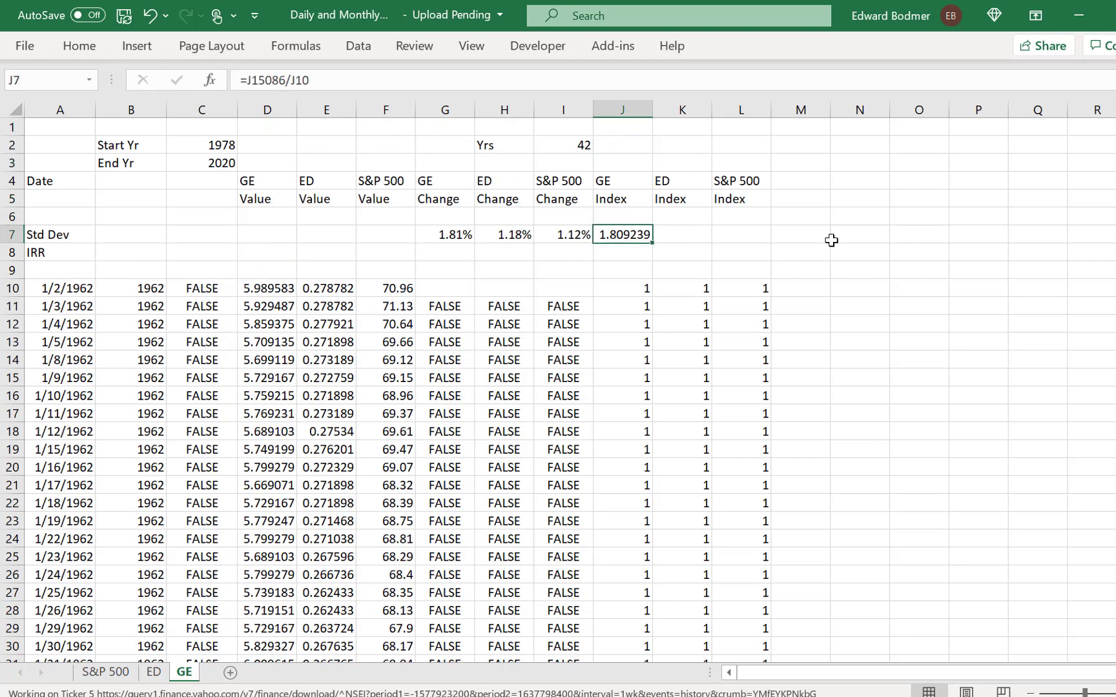
key("F2")
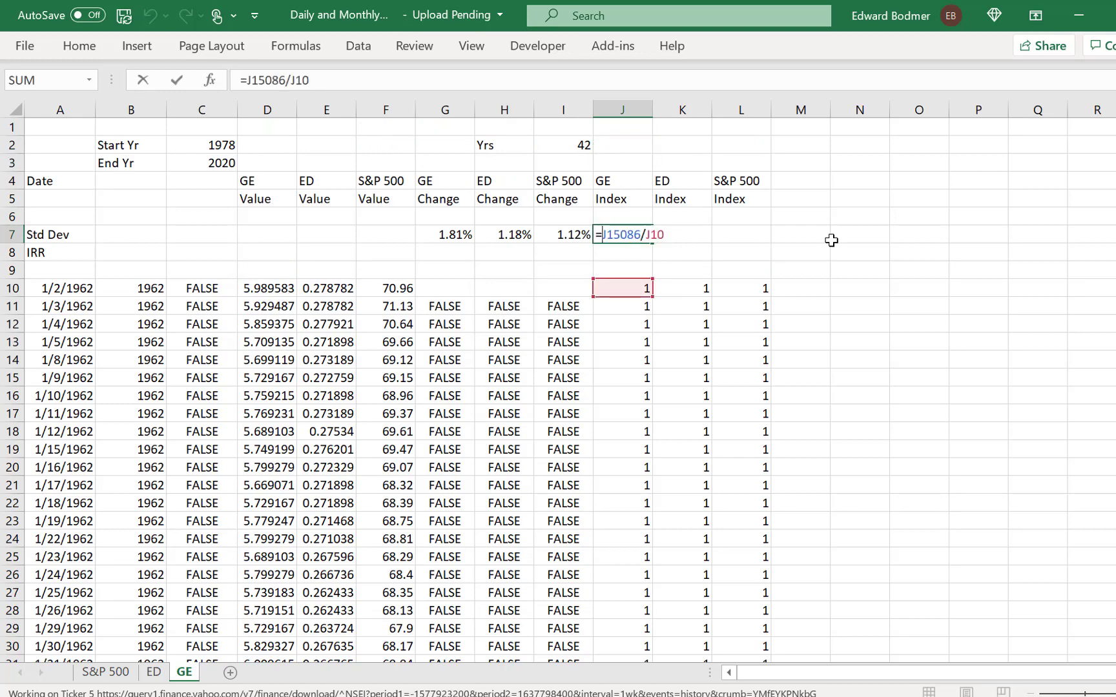
left_click(830, 240)
type("*")
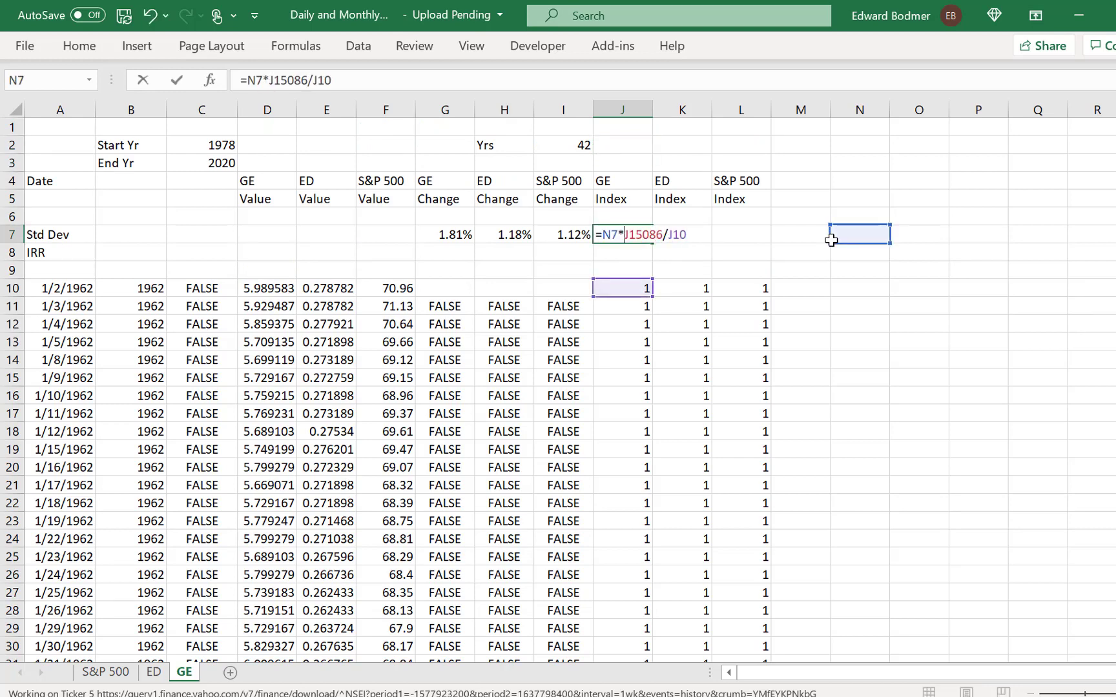
key("Escape")
Step: Annualise the GE growth ratio in J7 by changing its formula to =(J15086/J10)^(1/($I$2-1))
key("F2")
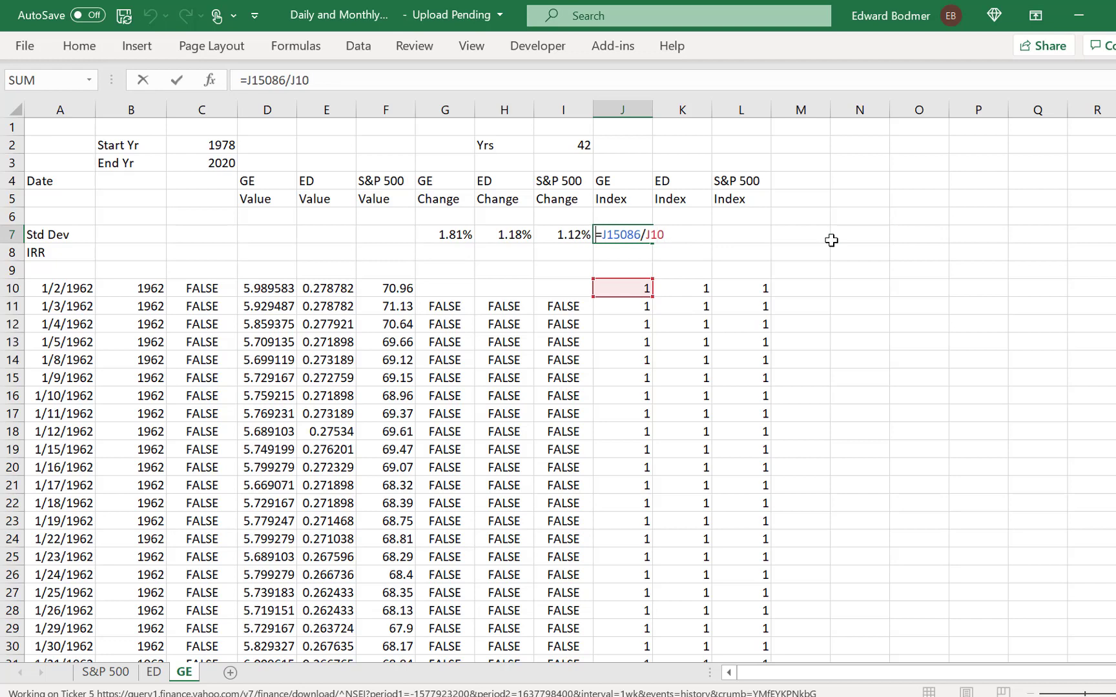
type("(")
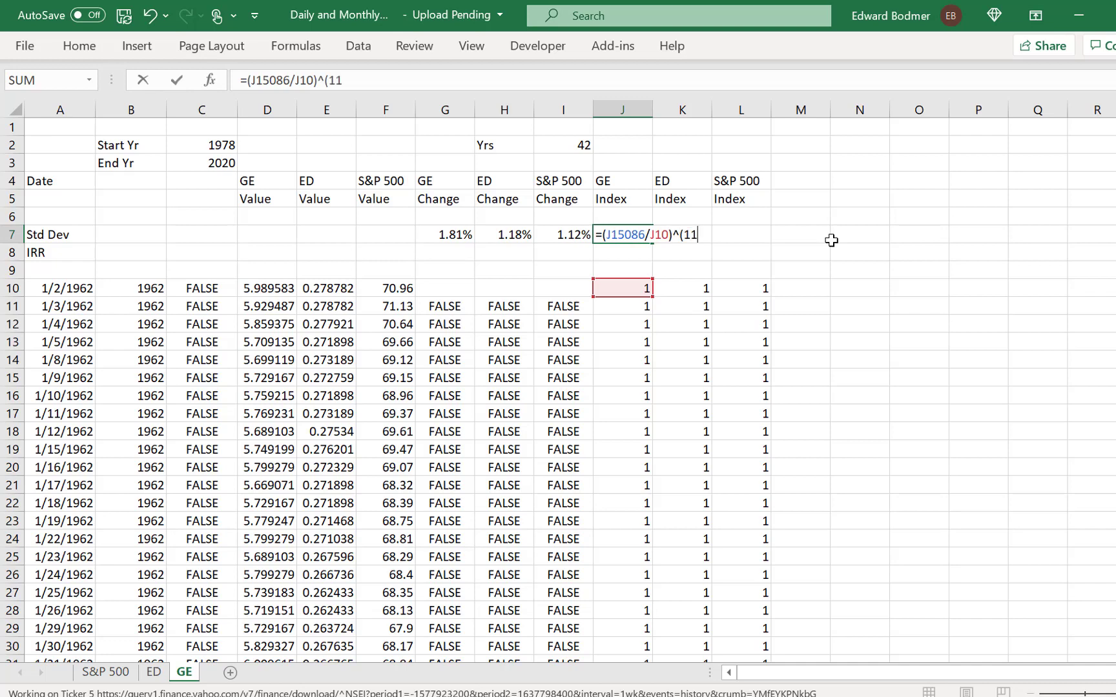
left_click(581, 148)
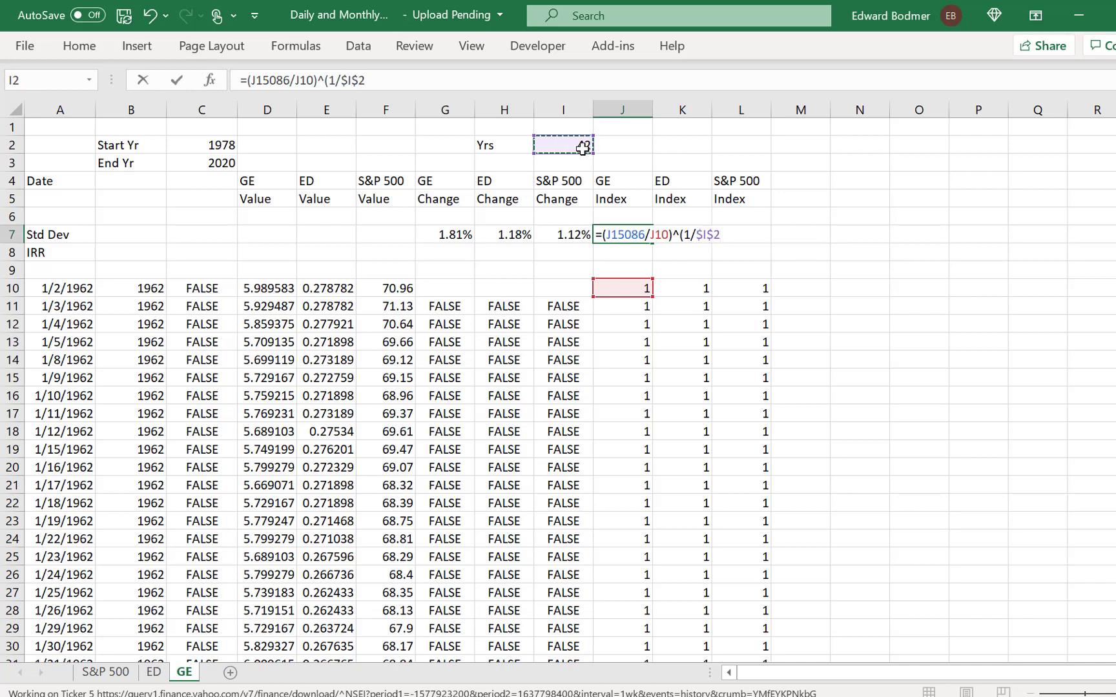
type("-1")
left_click(697, 234)
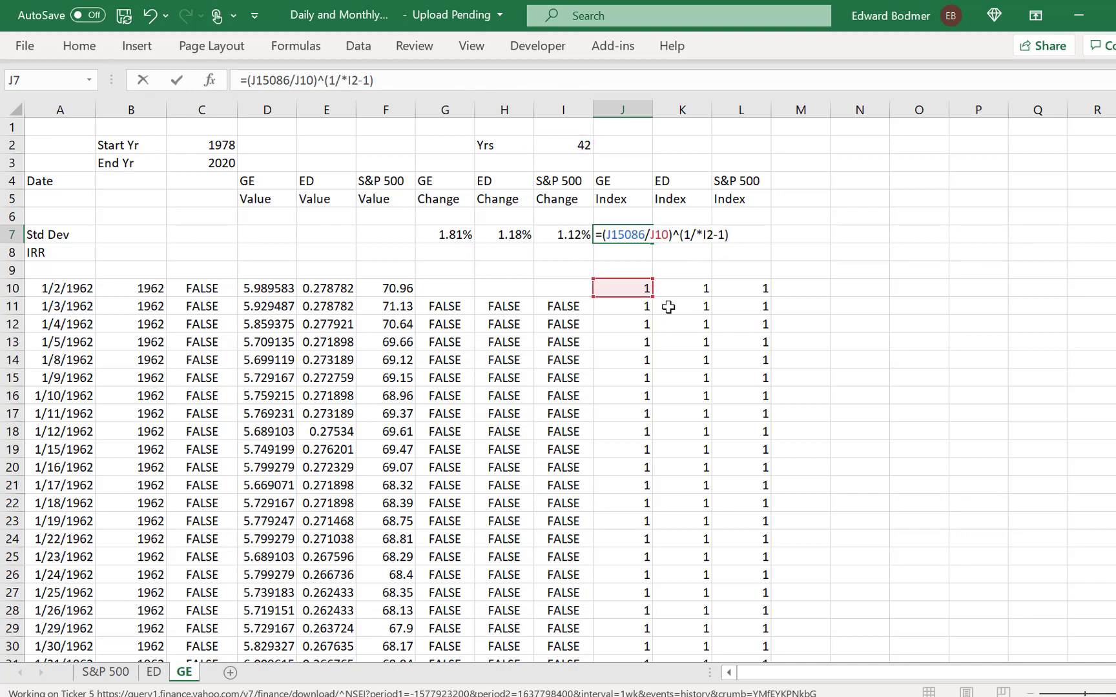
type("&")
key("BackSpace")
type("(")
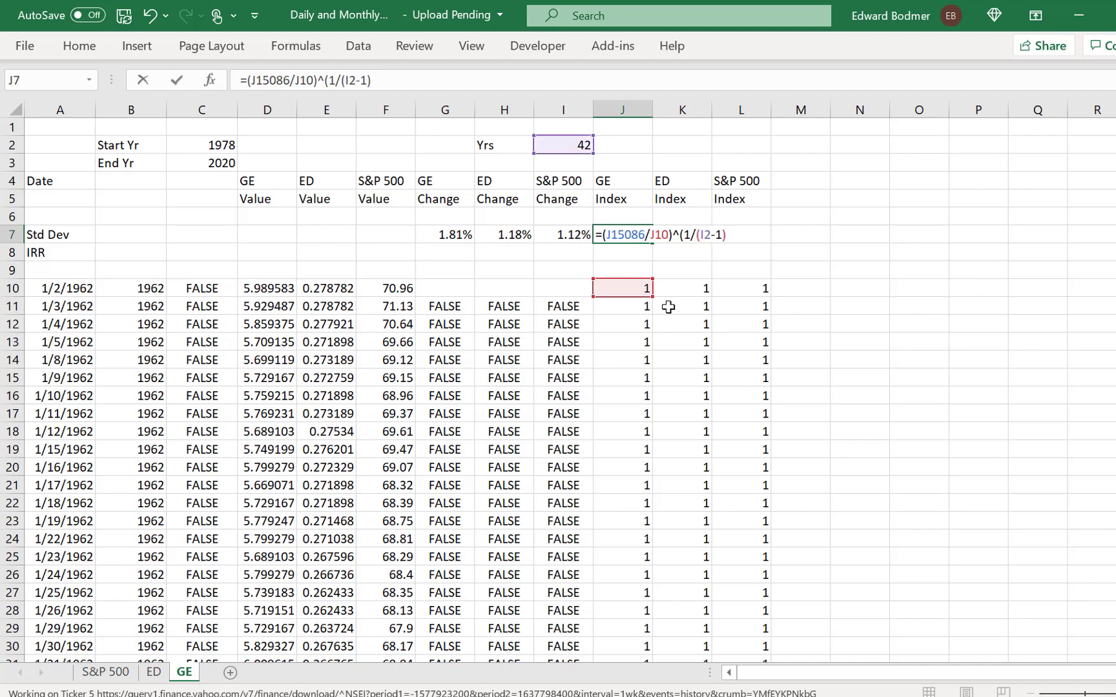
key("F4")
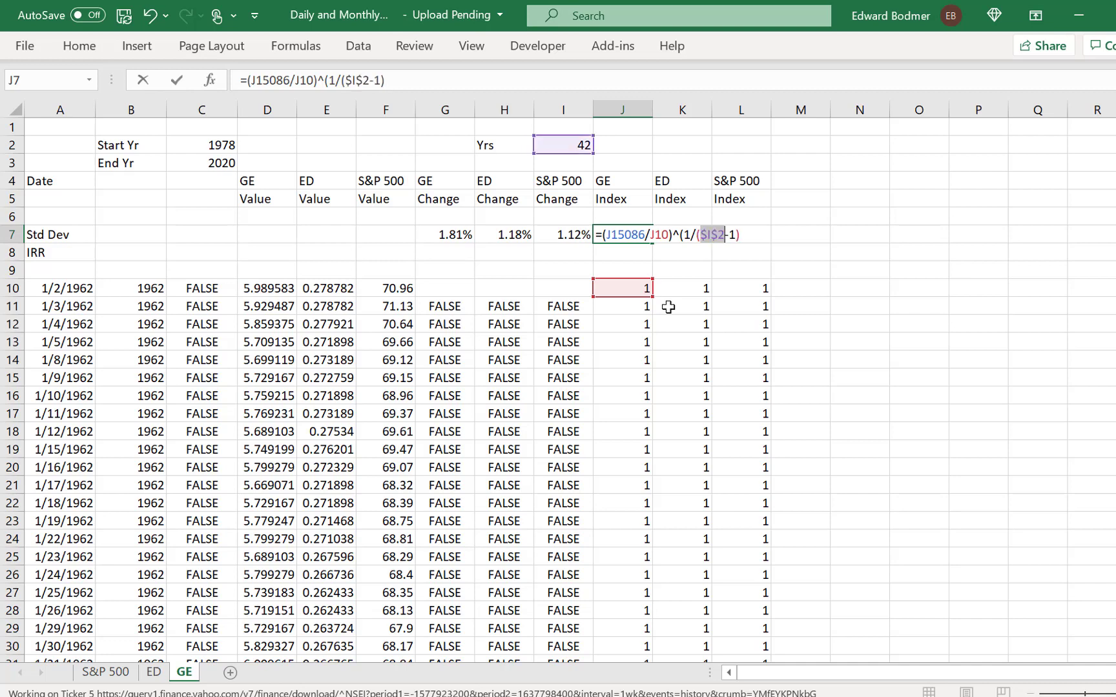
key("Return")
key("Return")
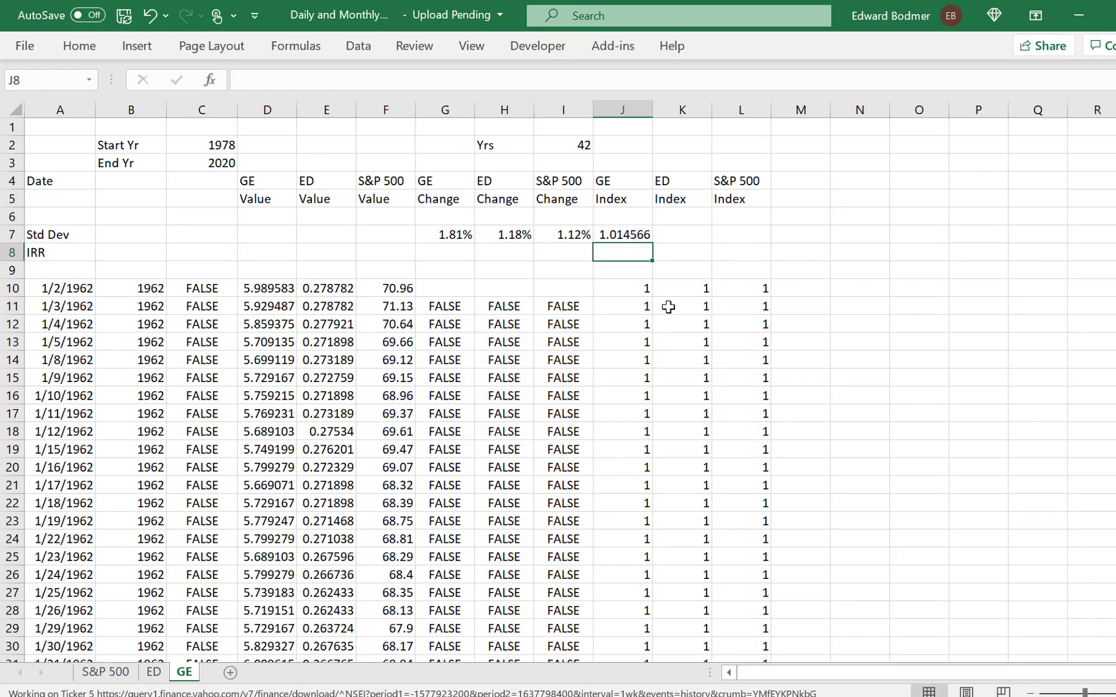
Step: Subtract 1 from the annualised ratio in J7 so the formula reads =(J15086/J10)^(1/($I$2-1))-1
key("Up")
key("F2")
type("-1))-")
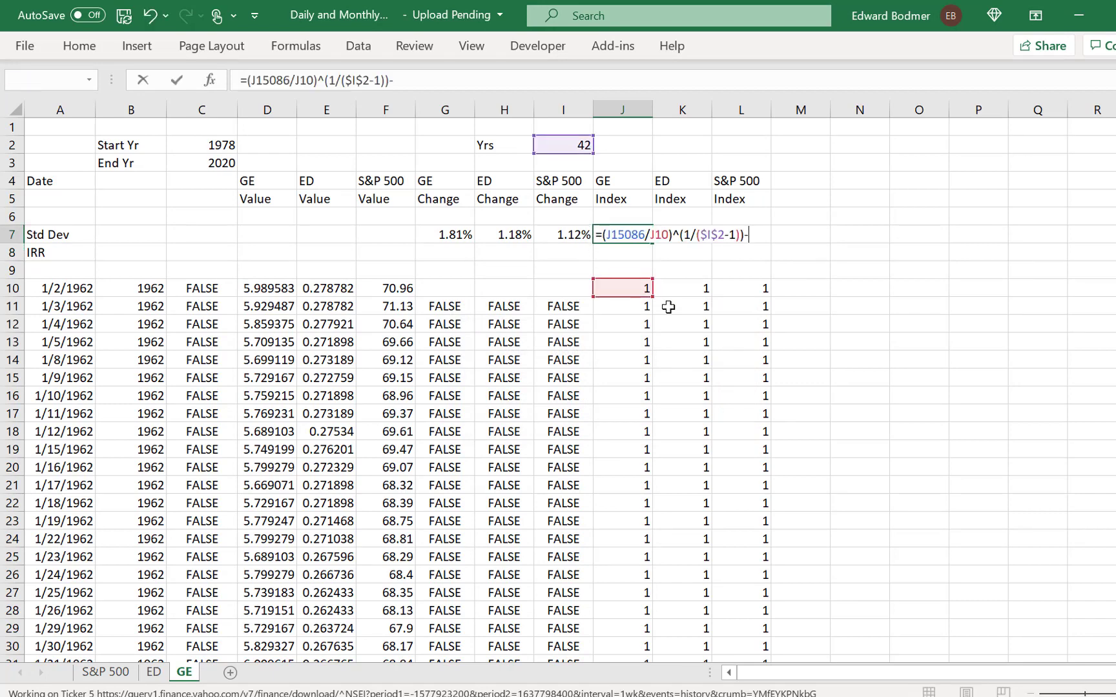
key("Return")
key("n")
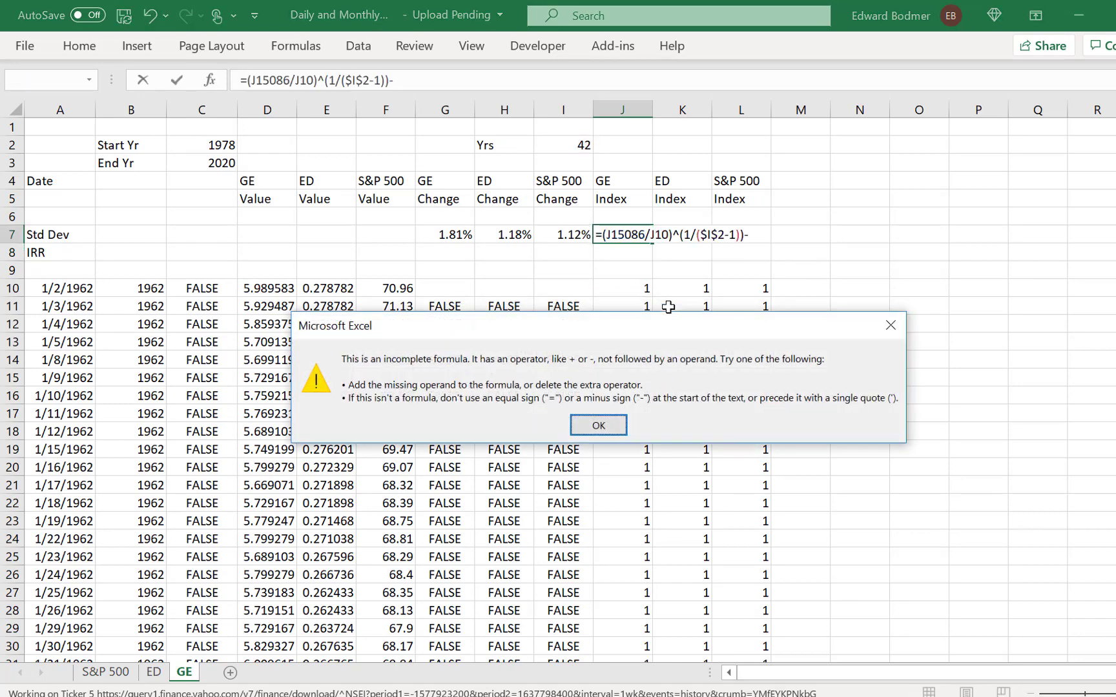
key("Return")
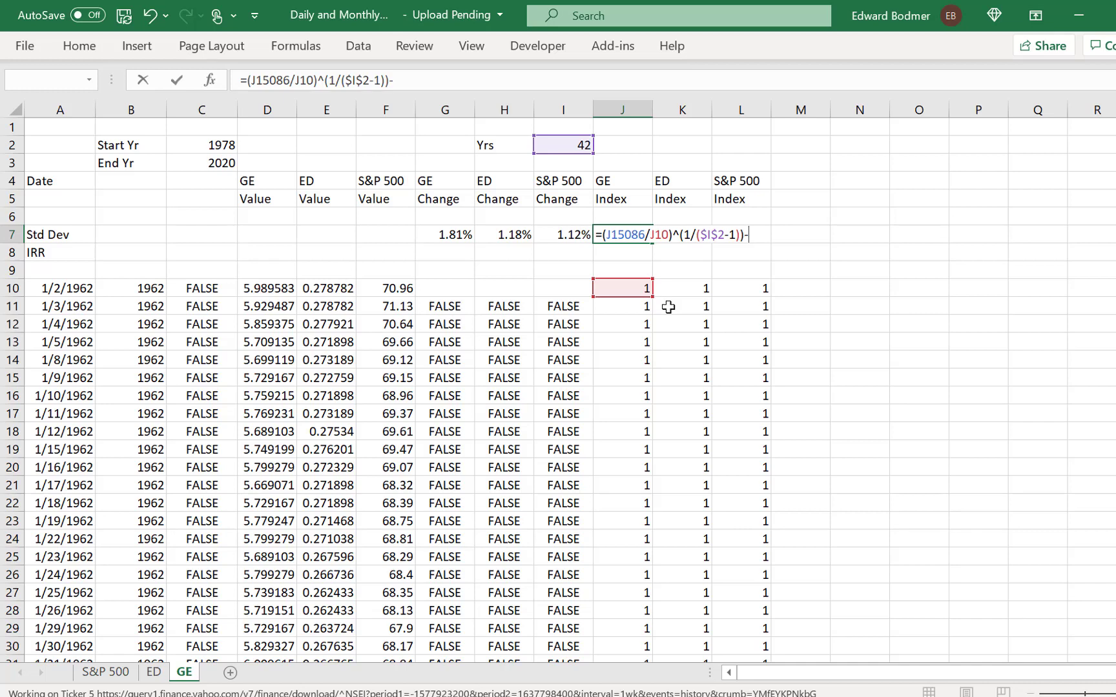
type("1")
key("Return")
key("Up")
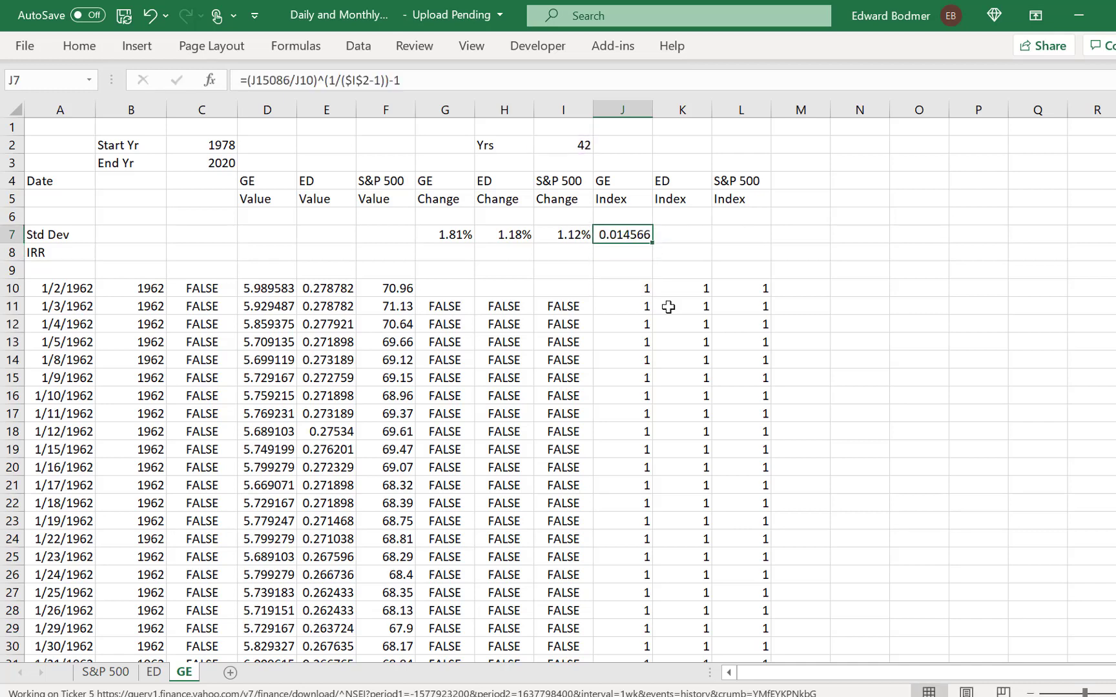
Step: Format J7 as a percentage and fill its growth rate formula across to L7 for ED and S&P 500
key("ctrl+shift+5")
key("shift+Right")
key("shift+Right")
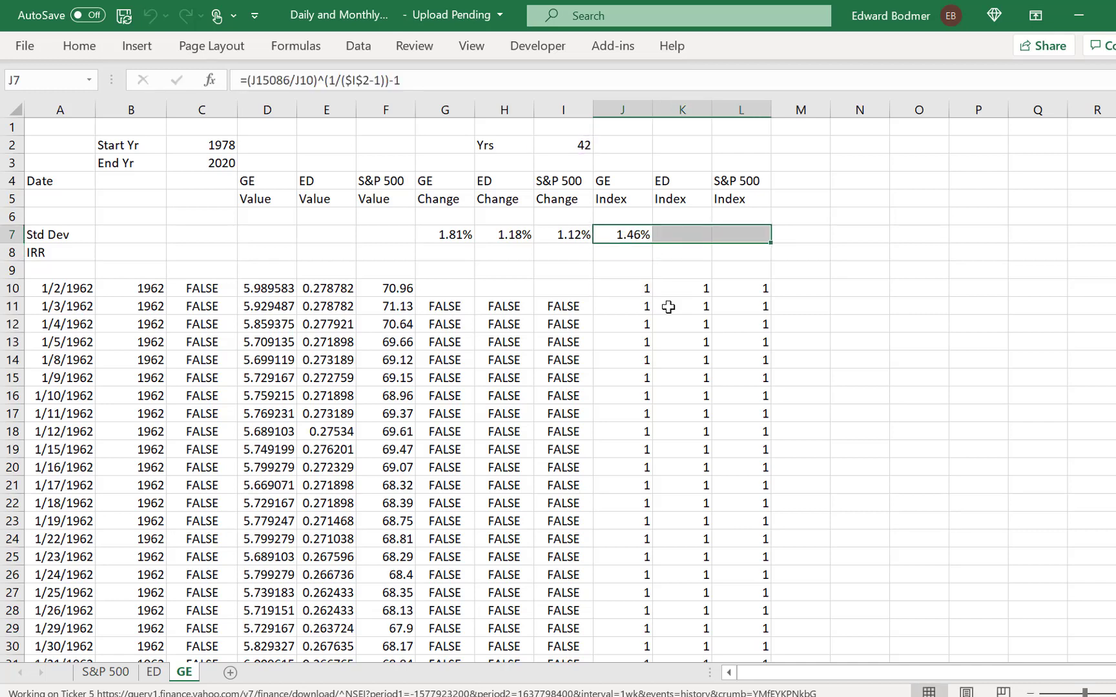
key("ctrl+r")
key("shift+Left")
key("shift+Left")
key("Up")
key("Up")
key("Up")
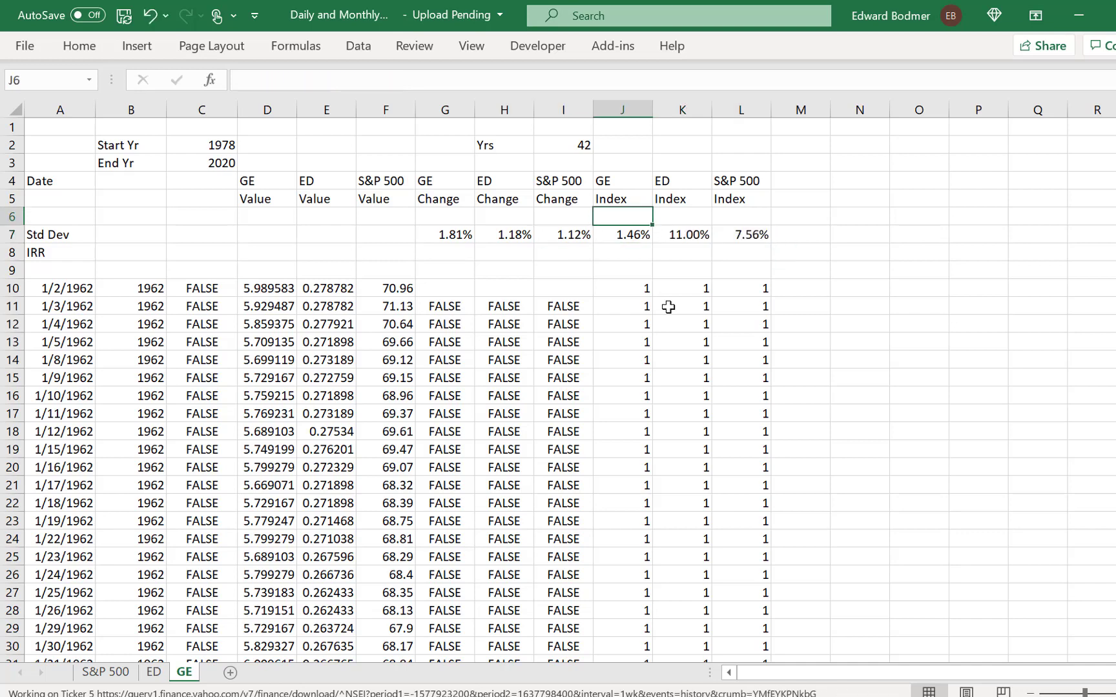
key("Up")
key("Up")
key("Up")
key("Down")
key("Down")
key("Down")
key("Down")
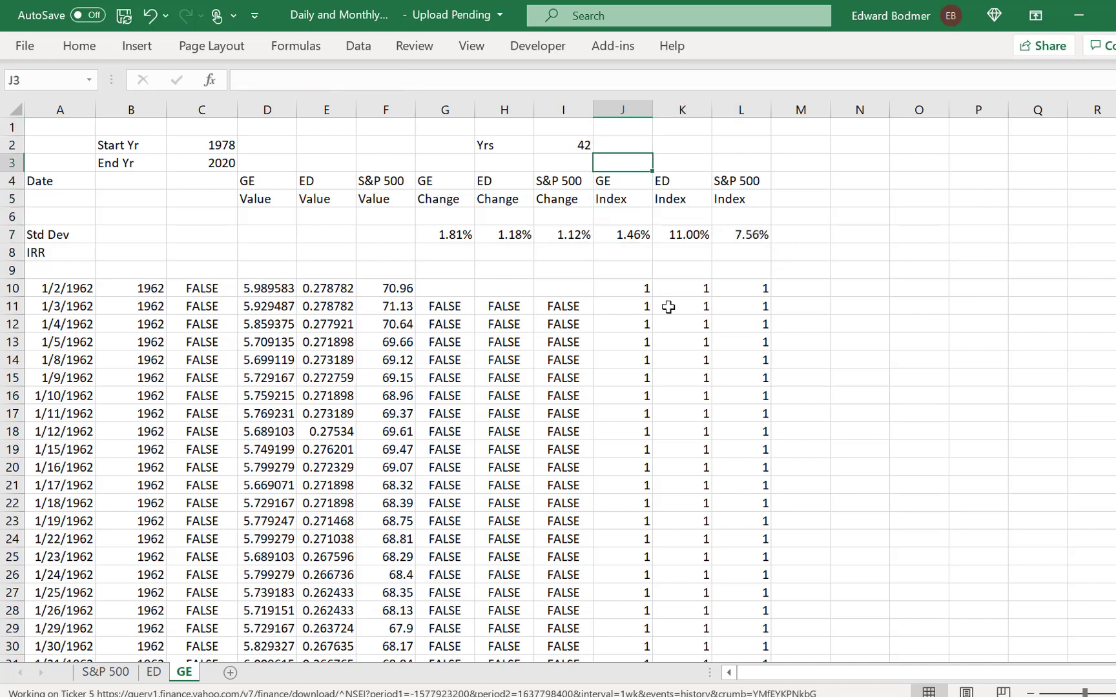
Step: Review the GE growth rate formula in J7 and its neighbours in row 7
key("Down")
key("Down")
key("Right")
key("Right")
key("Left")
key("Left")
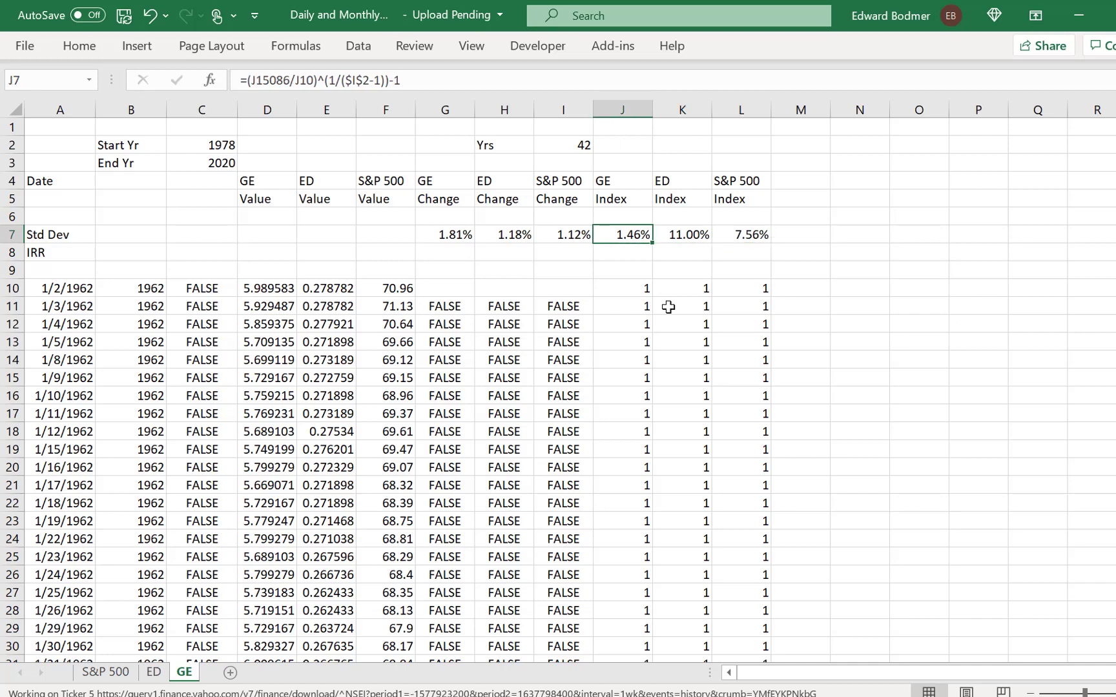
key("Left")
key("Right")
Step: Set the End Yr in C3 to 2000
key("Up")
key("Up")
key("Up")
key("Up")
key("Up")
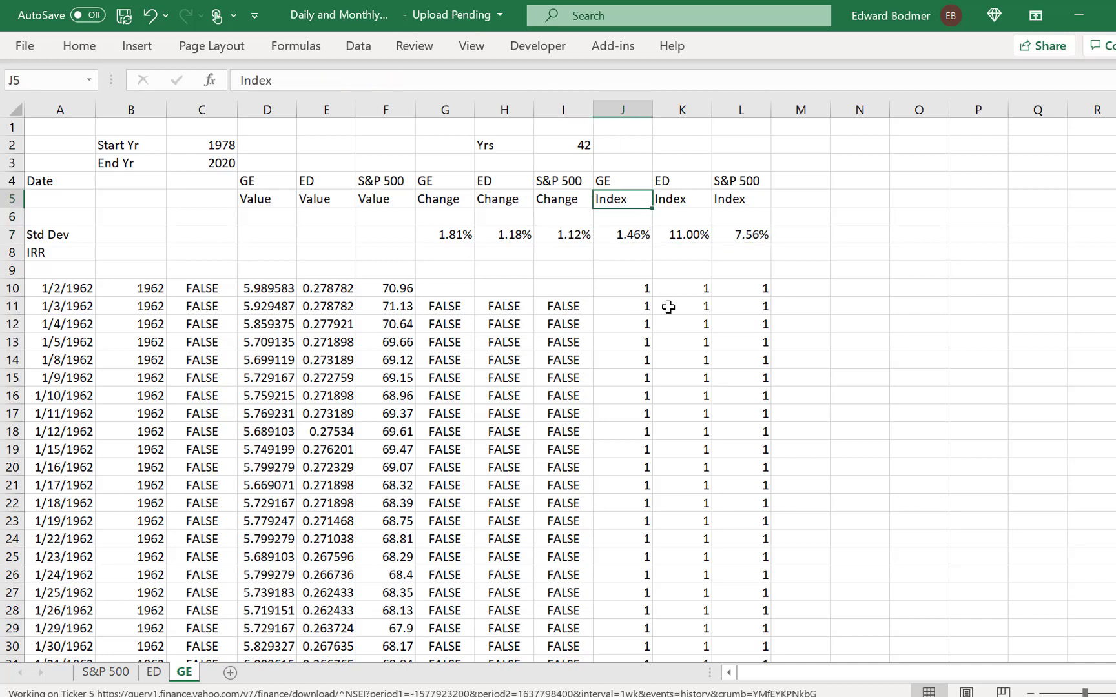
key("Left")
key("Left")
key("Left")
key("Left")
key("Left")
key("Left")
key("Left")
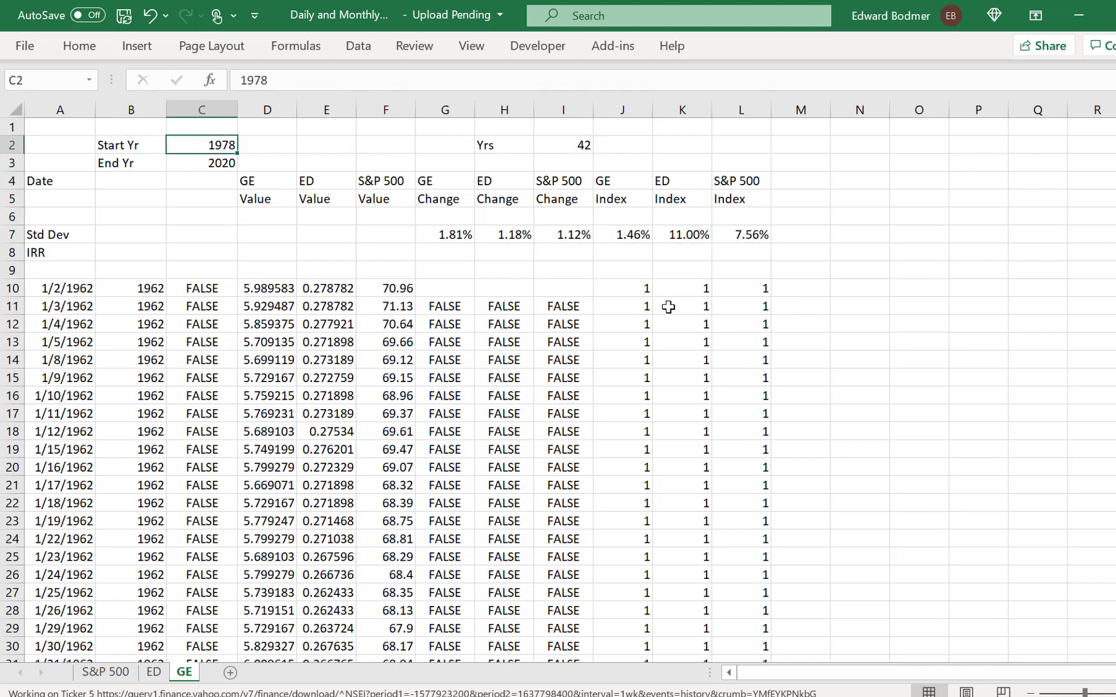
key("Down")
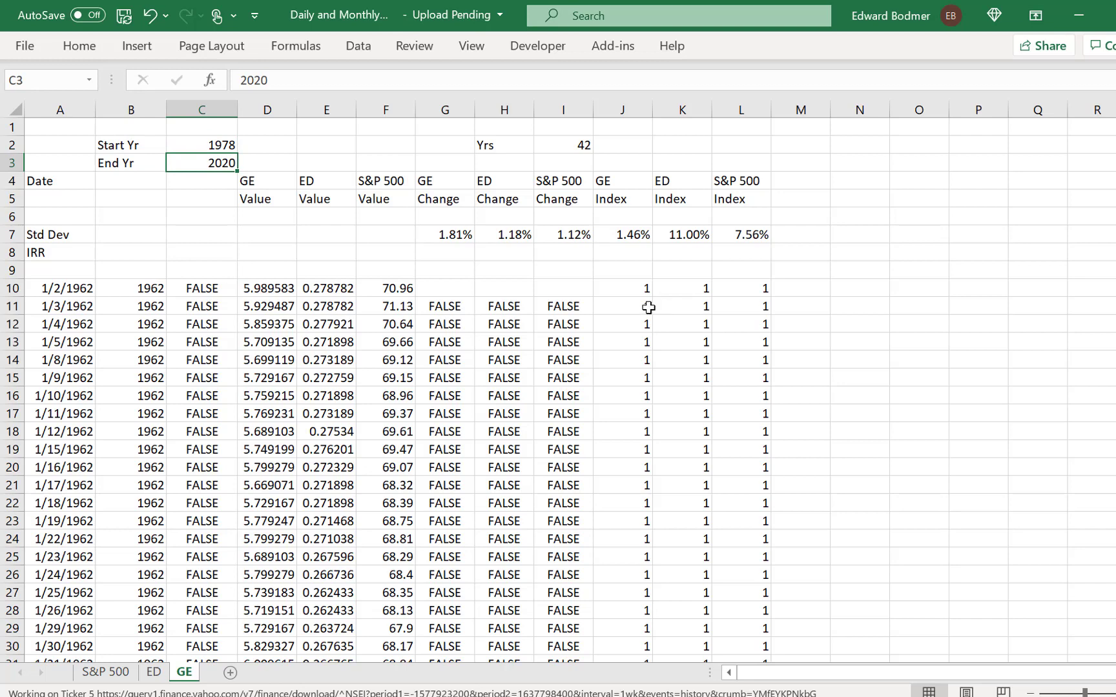
type("2000")
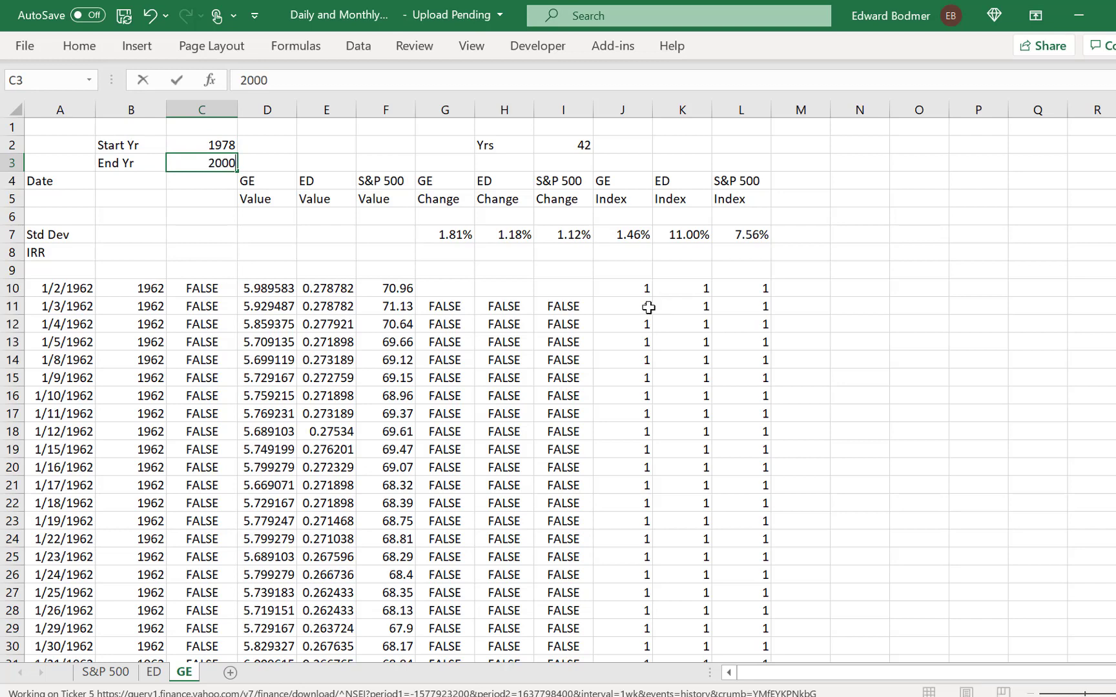
key("Return")
Step: Set the Start Yr in C2 to 1962
key("Up")
key("Up")
type("1")
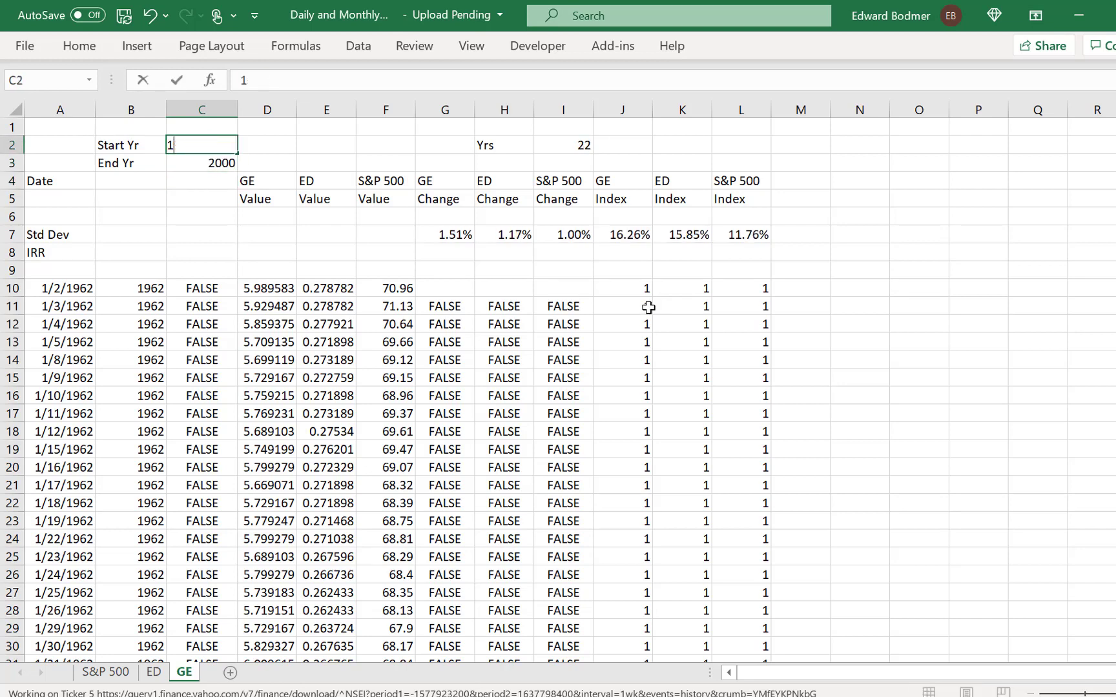
type("962")
key("Return")
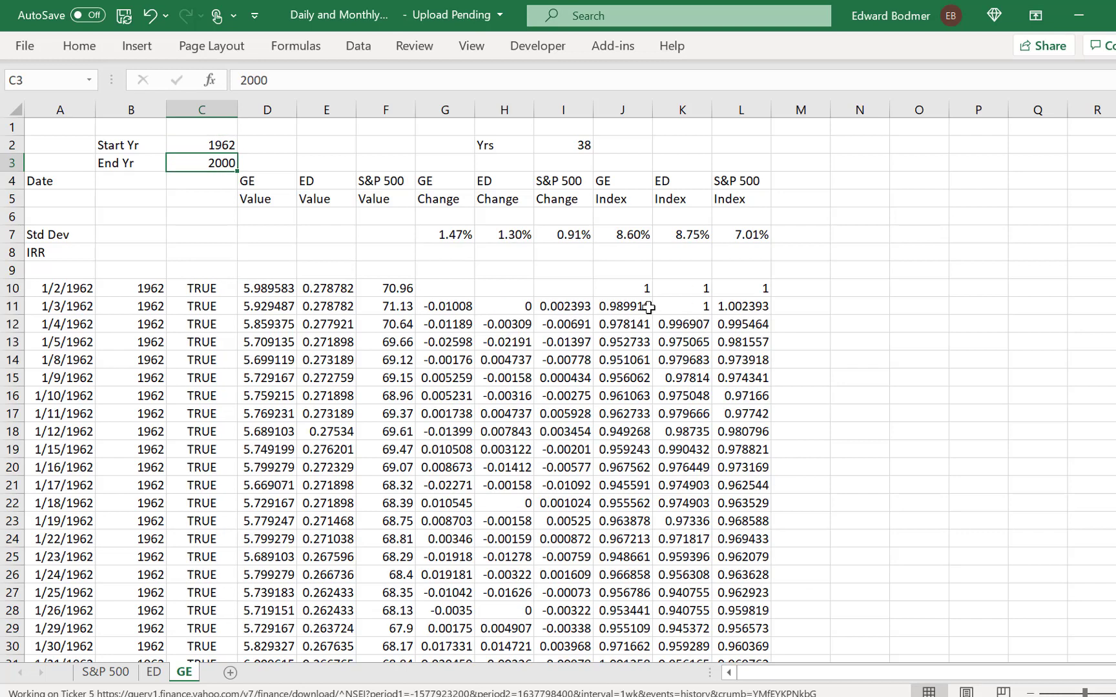
Step: Move the GE, ED and S&P 500 growth rates from J7:L7 down to the IRR row in J8:L8
key("Up")
key("Right")
key("Right")
key("Right")
key("Right")
key("Right")
key("Right")
key("Down")
key("Down")
key("Down")
key("Down")
key("Down")
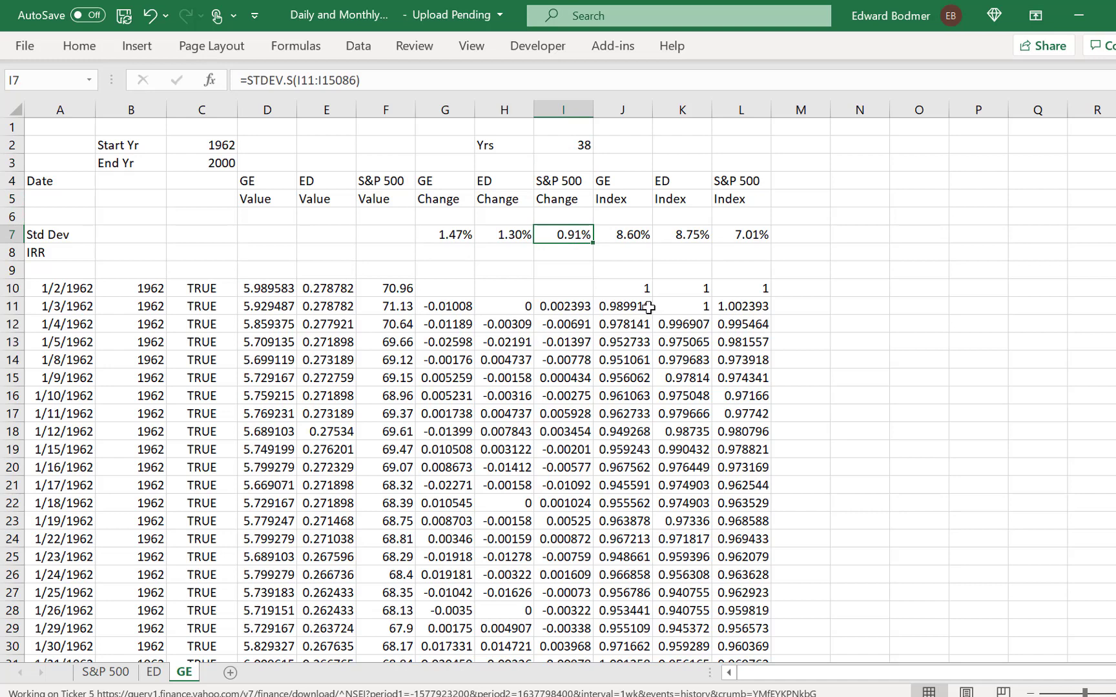
key("Right")
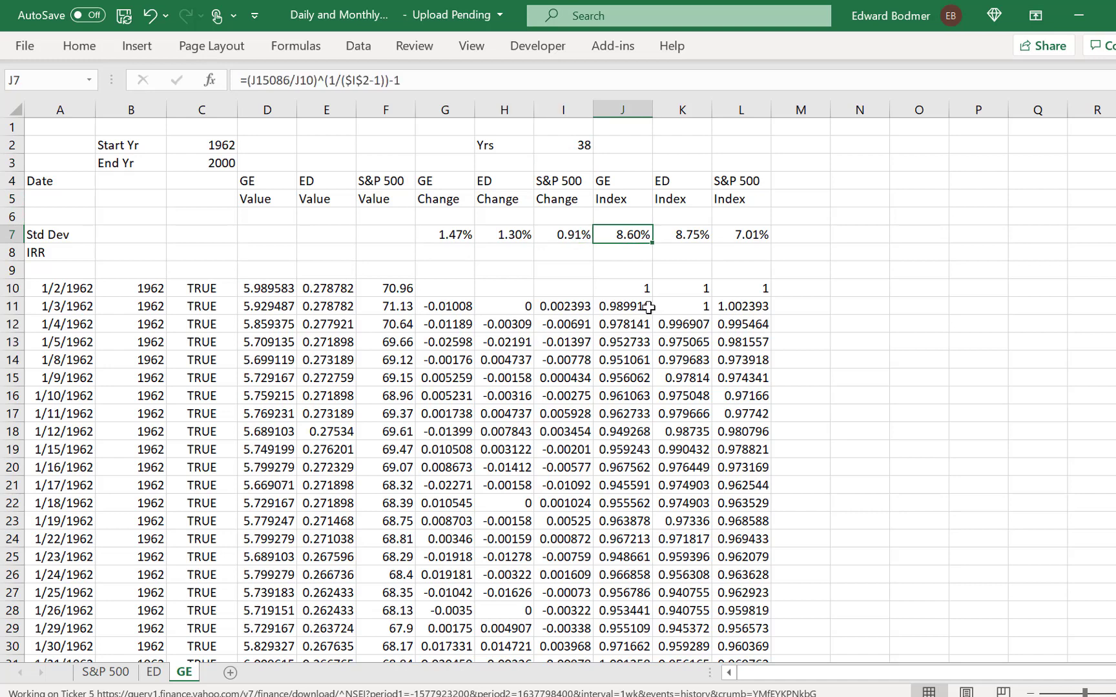
key("Right")
key("Left")
key("shift+Right")
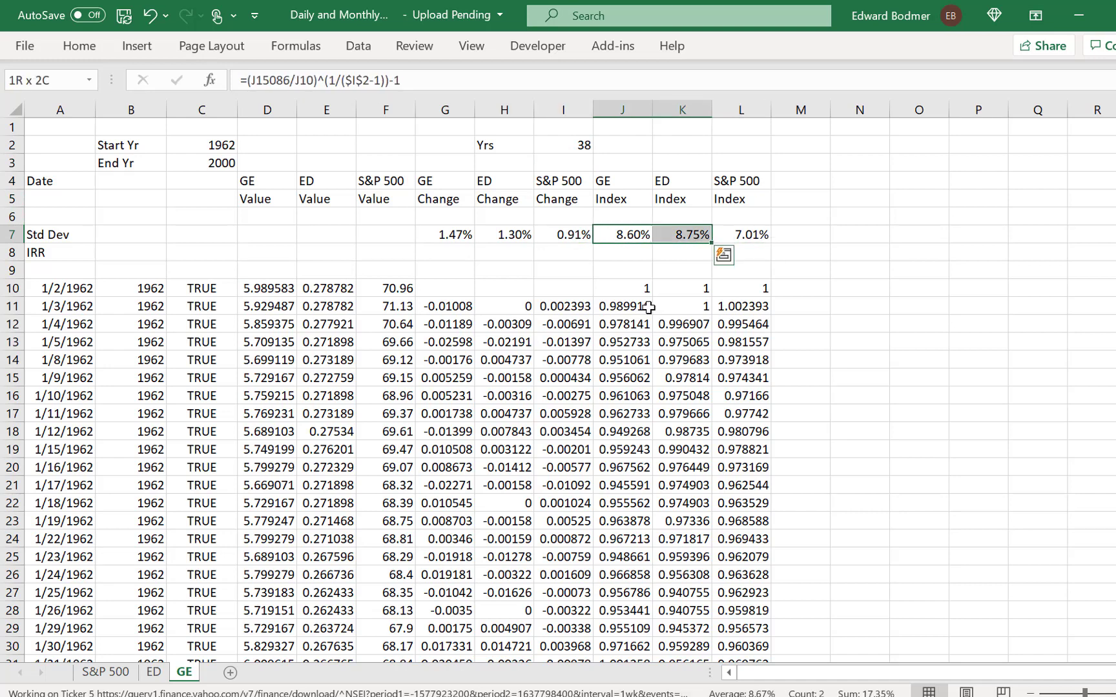
key("shift+Right")
key("ctrl+q")
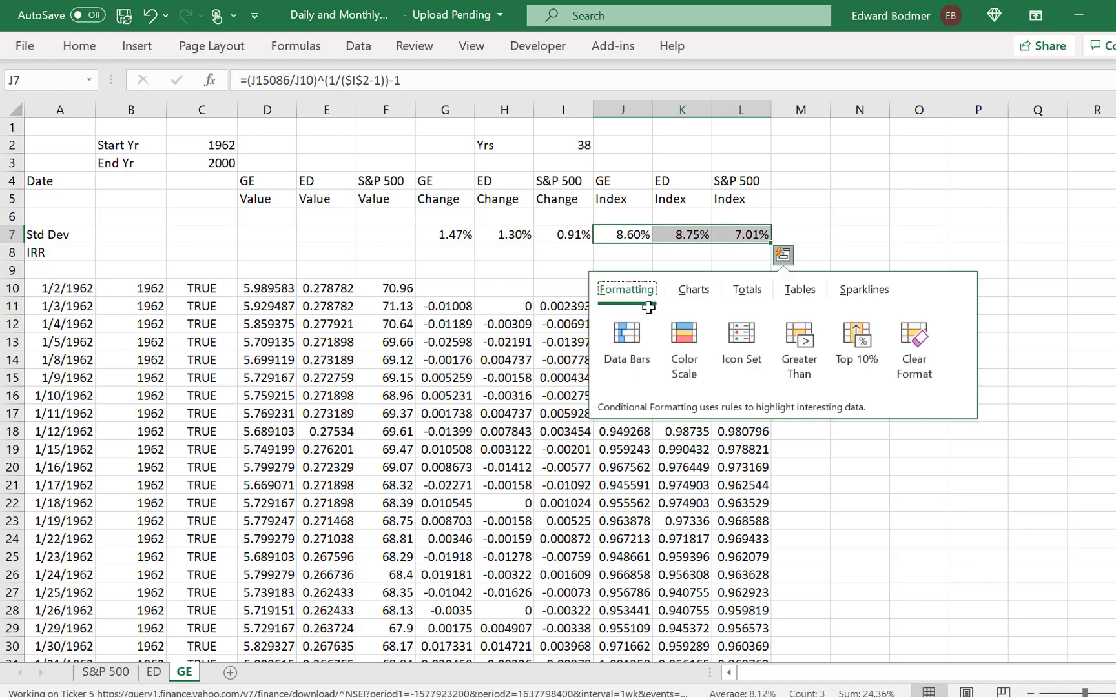
key("Escape")
key("ctrl+x")
key("Down")
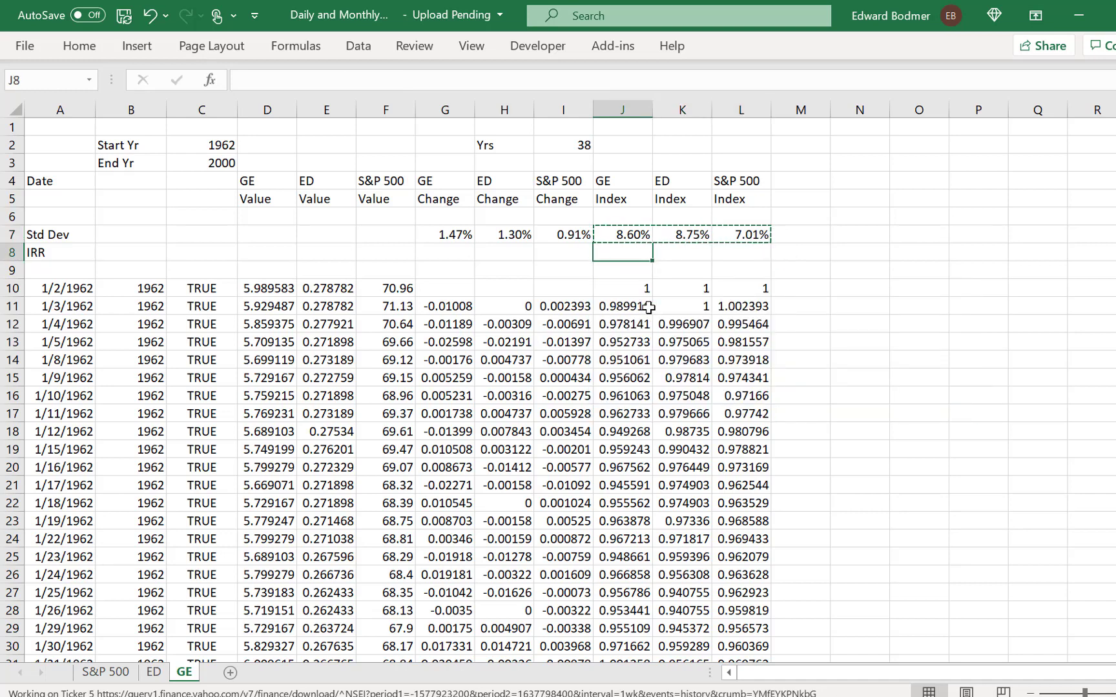
key("ctrl+v")
Step: Set the End Yr in C3 to 1990
key("Left")
key("Up")
key("Up")
key("Up")
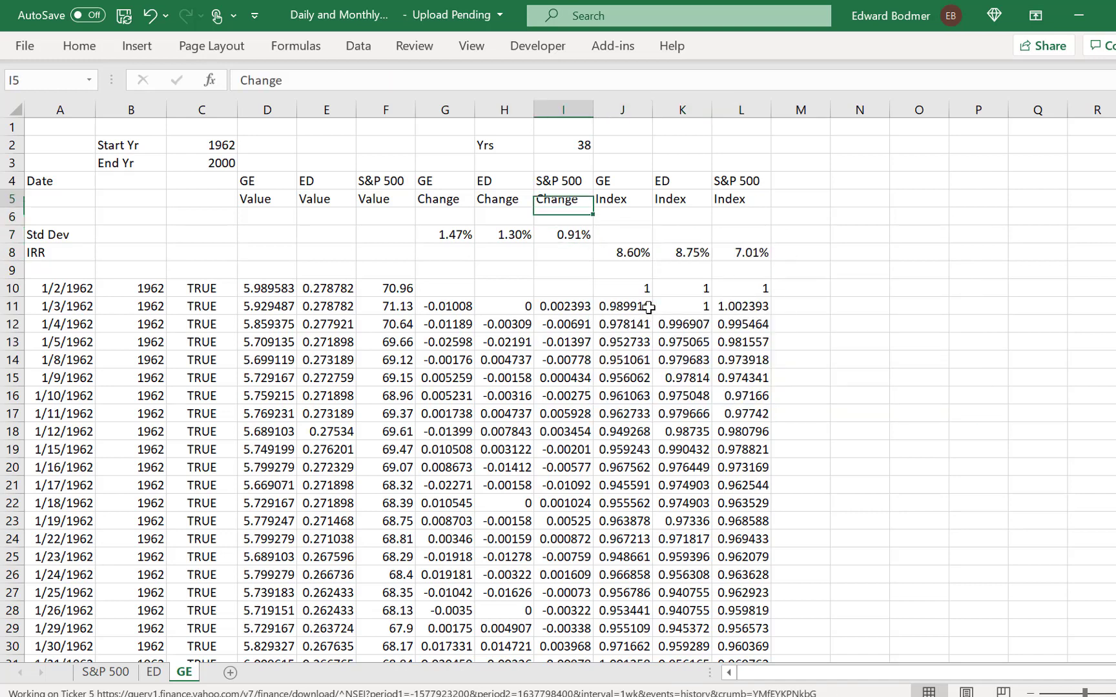
key("Up")
key("Up")
key("Up")
key("Left")
key("Left")
key("Left")
key("Left")
key("Left")
key("Left")
key("Down")
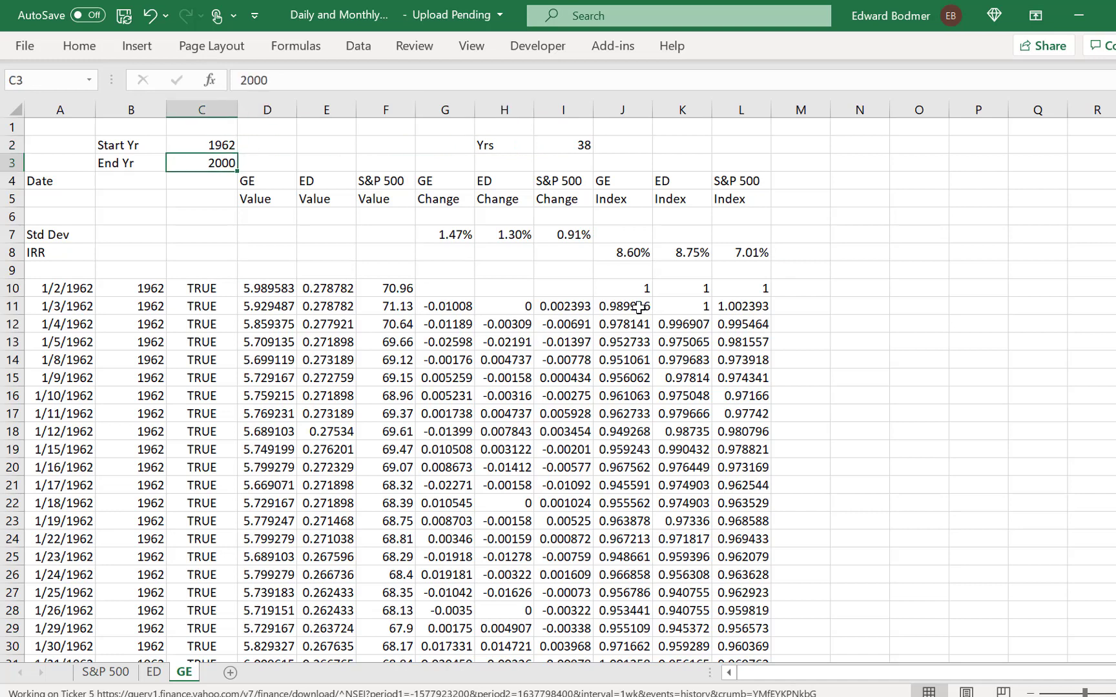
type("1")
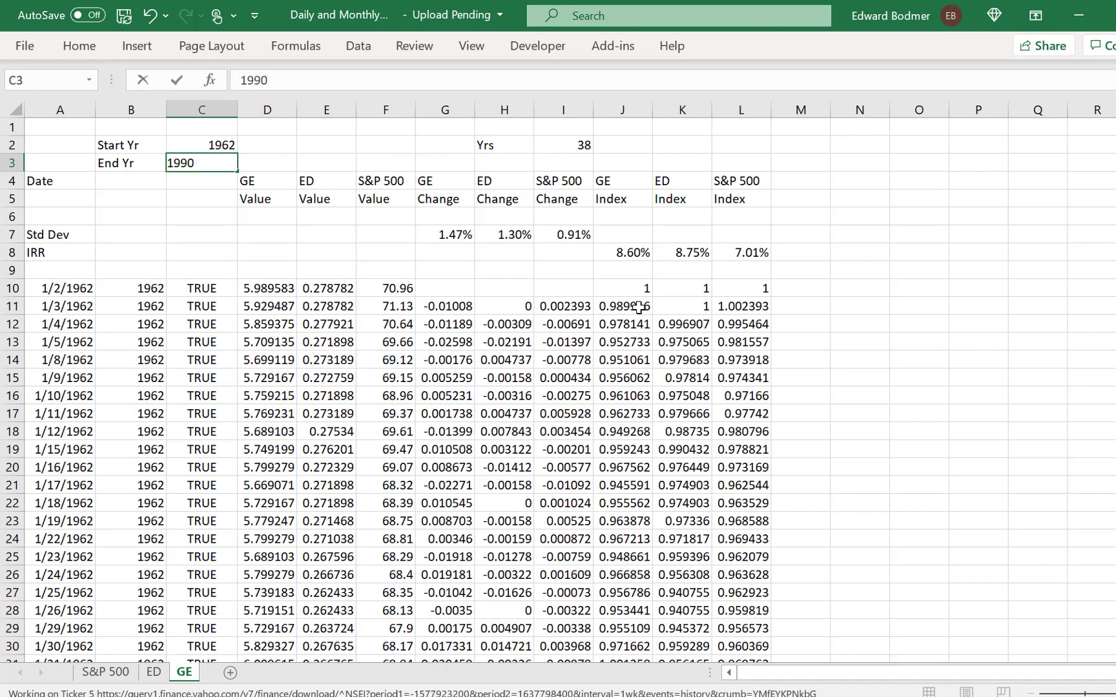
type("990")
key("ctrl+Return")
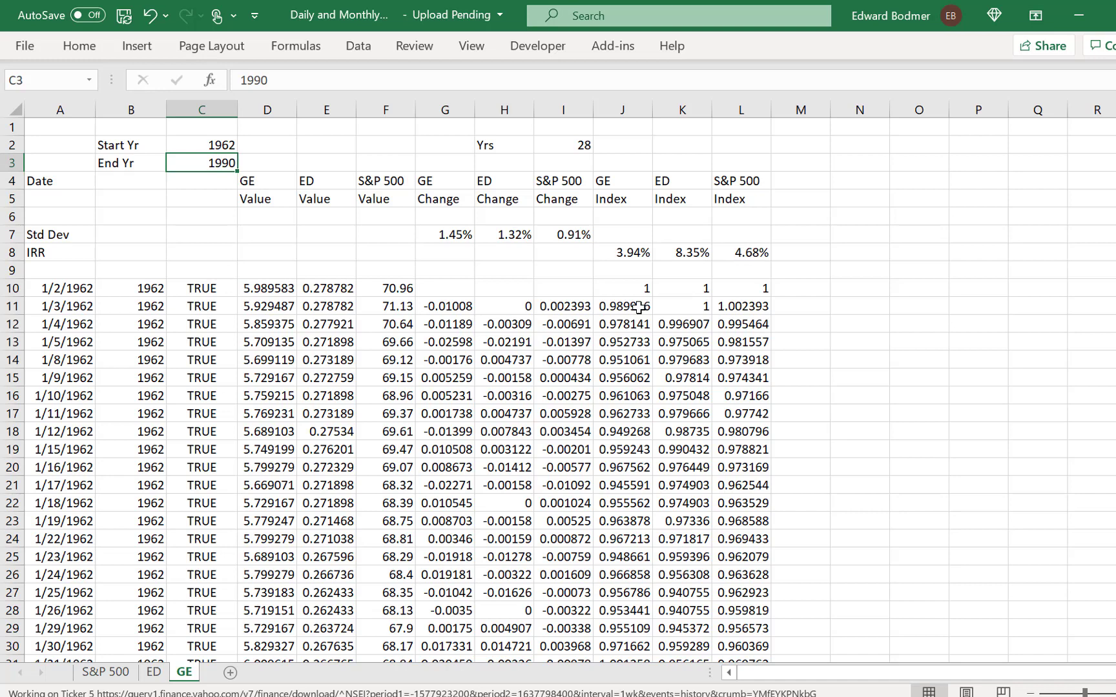
Step: Examine the year-range flags in column C, the log change formulas and the price values in the first data rows
key("Up")
key("Down")
key("Down")
key("Down")
key("Down")
key("Down")
key("Down")
key("Down")
key("Down")
key("Down")
key("Down")
key("Down")
key("Down")
key("Down")
key("Up")
key("Up")
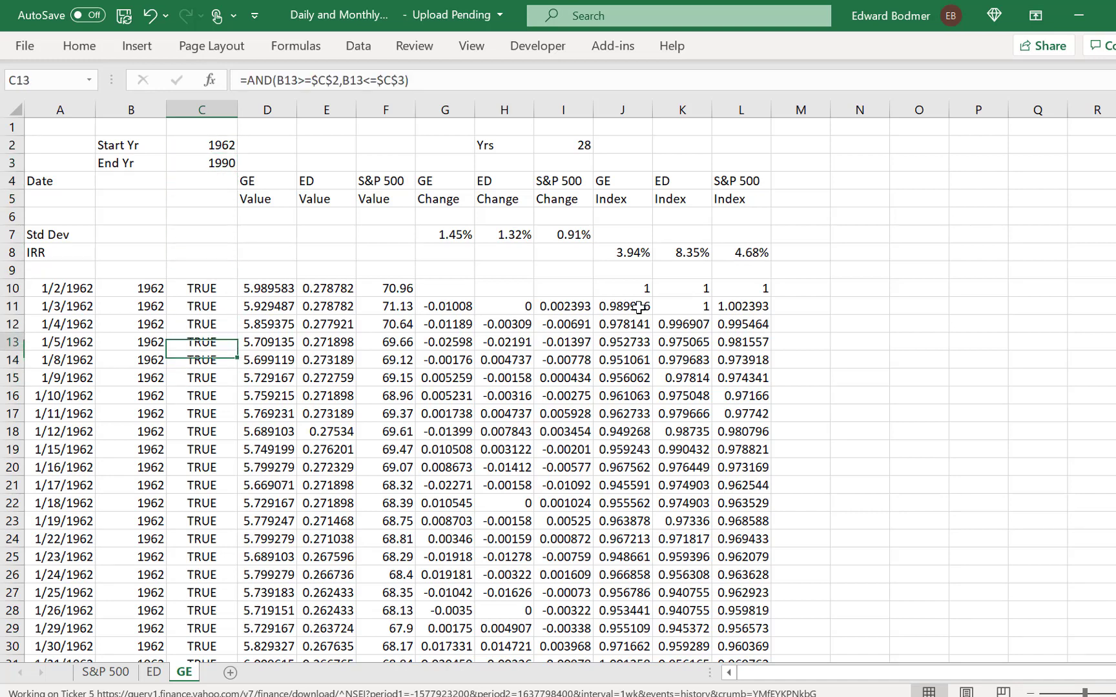
key("Up")
key("Right")
key("Right")
key("Right")
key("Right")
key("Right")
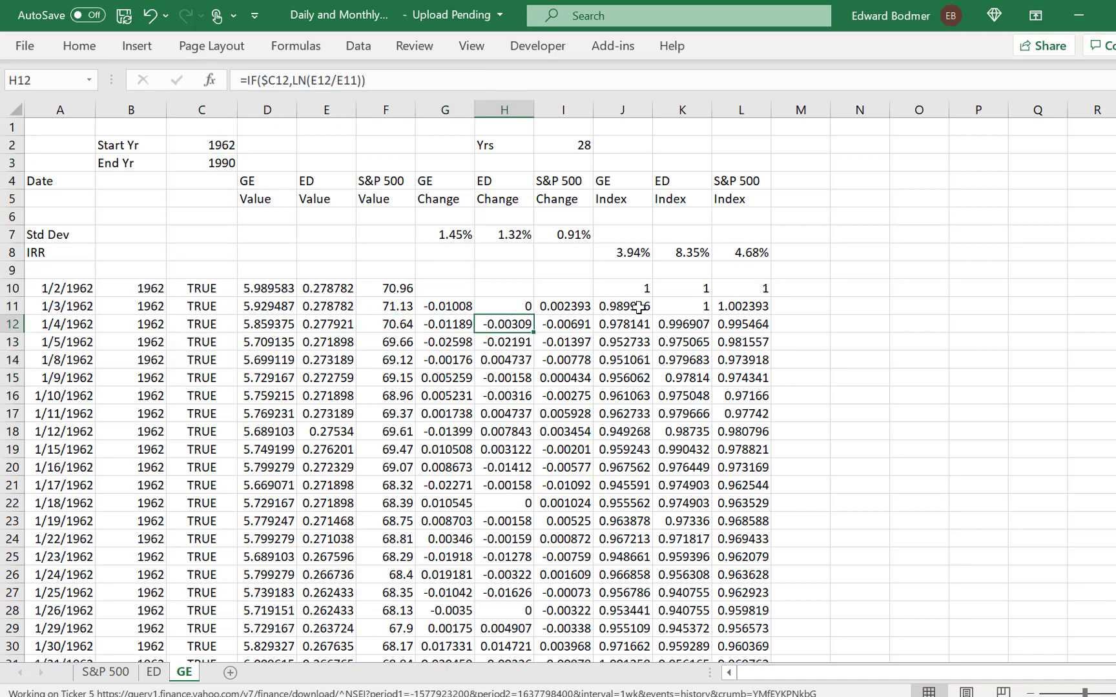
key("Up")
key("Up")
key("Left")
key("Left")
key("Left")
key("Left")
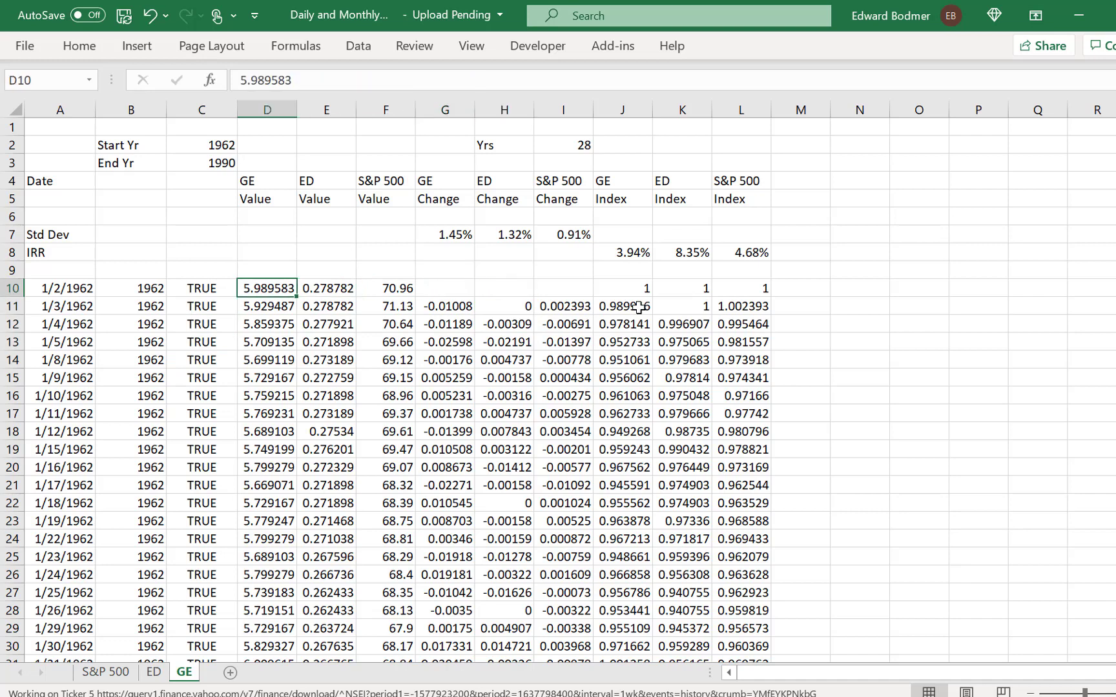
Step: Insert a blank column J in front of the GE Index column
key("Right")
key("Right")
key("Right")
key("Right")
key("Right")
key("Right")
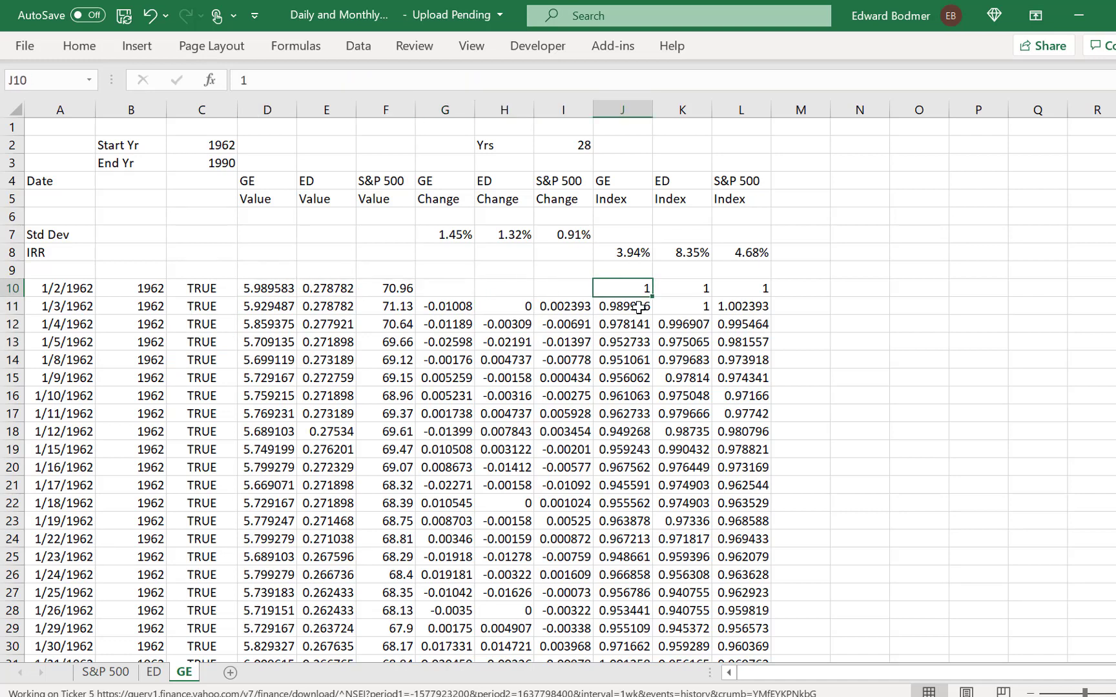
key("shift+Right")
key("shift+Right")
key("Left")
key("Right")
key("ctrl+space")
key("ctrl+shift+plus")
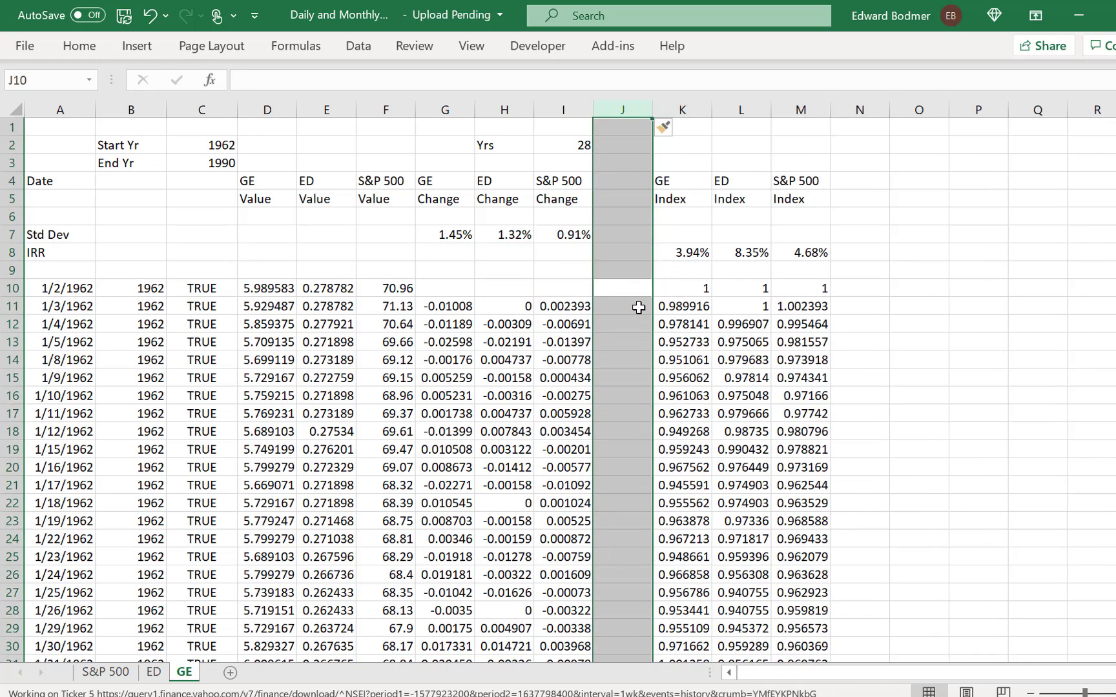
key("Left")
key("Right")
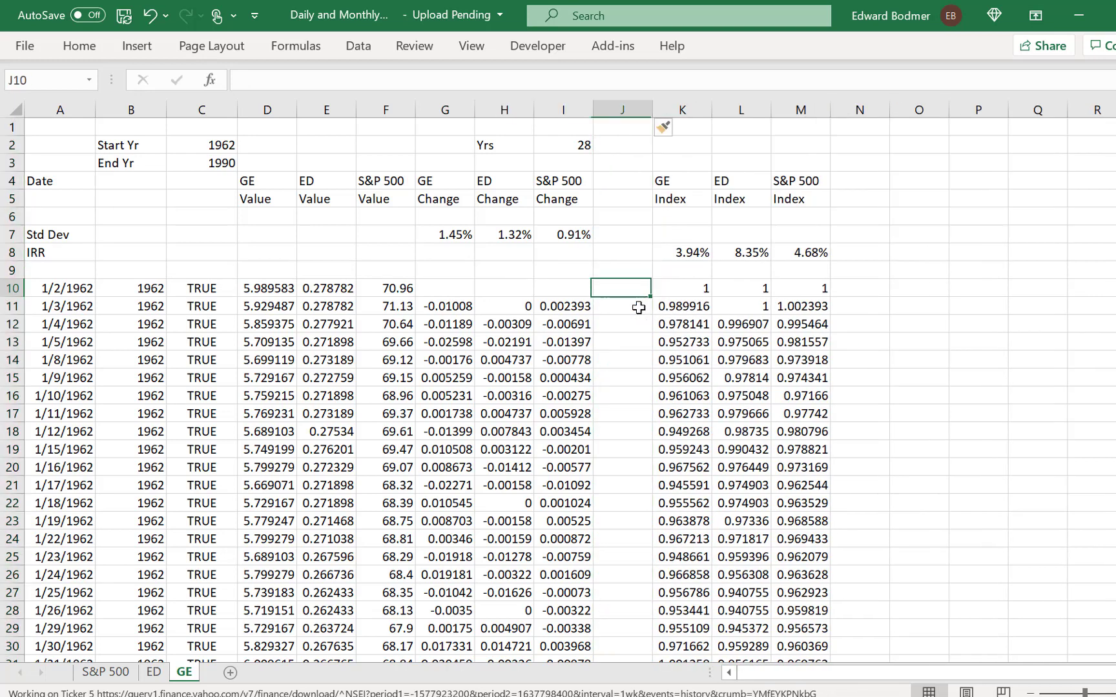
Step: Enter the formula =IF(C10,A10,NA()) in J10 to return the date only for rows inside the year range
type("=IF(")
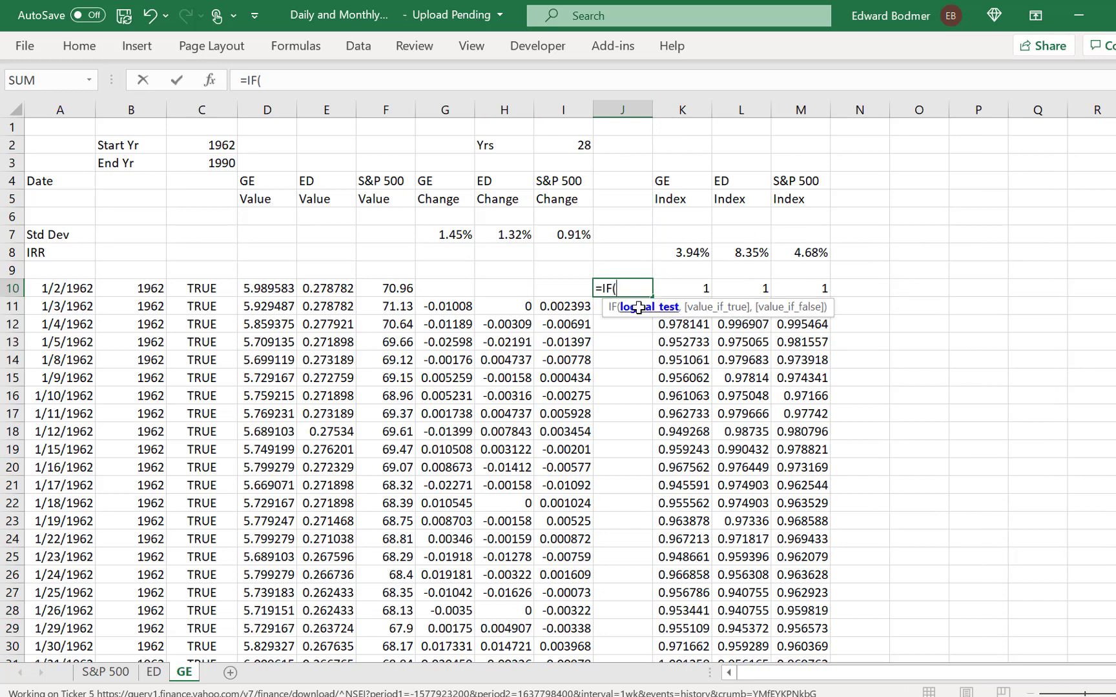
key("Left")
key("Left")
key("Left")
key("Left")
key("Left")
key("Left")
key("Left")
type(",")
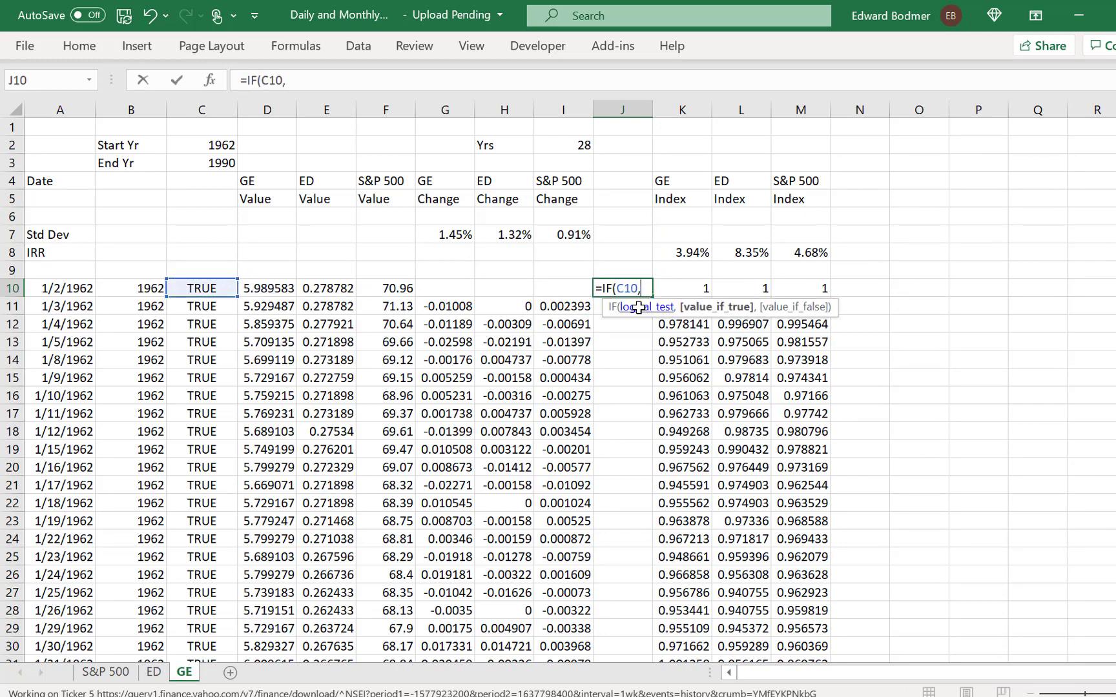
key("Left")
key("ctrl+Left")
key("ctrl+Left")
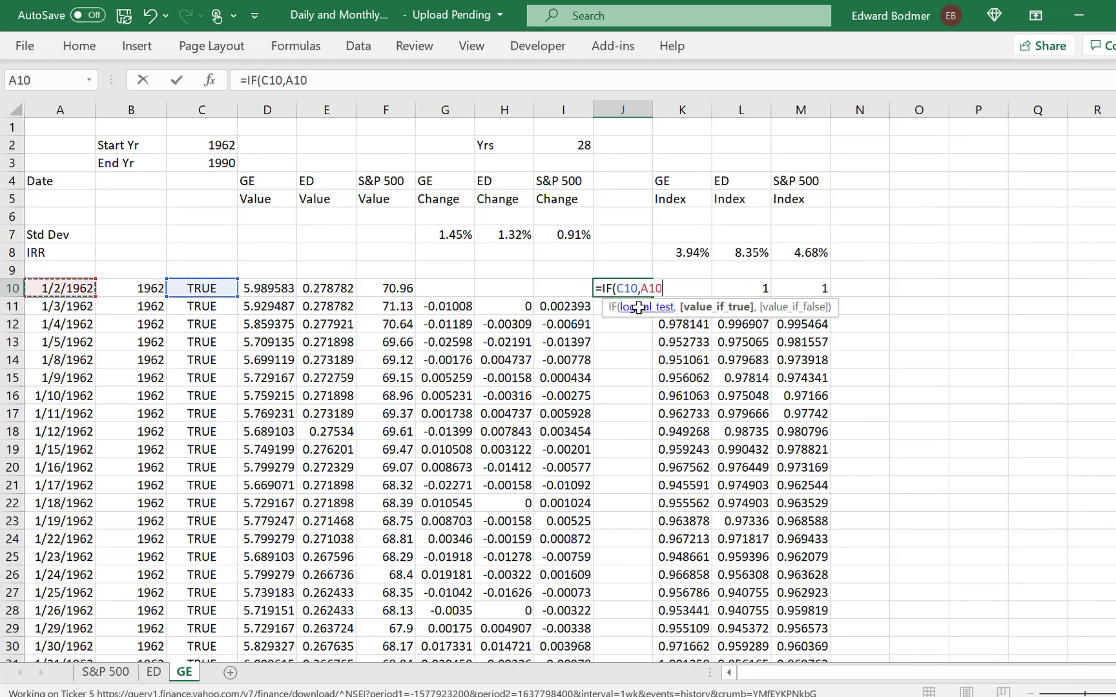
type(",NA")
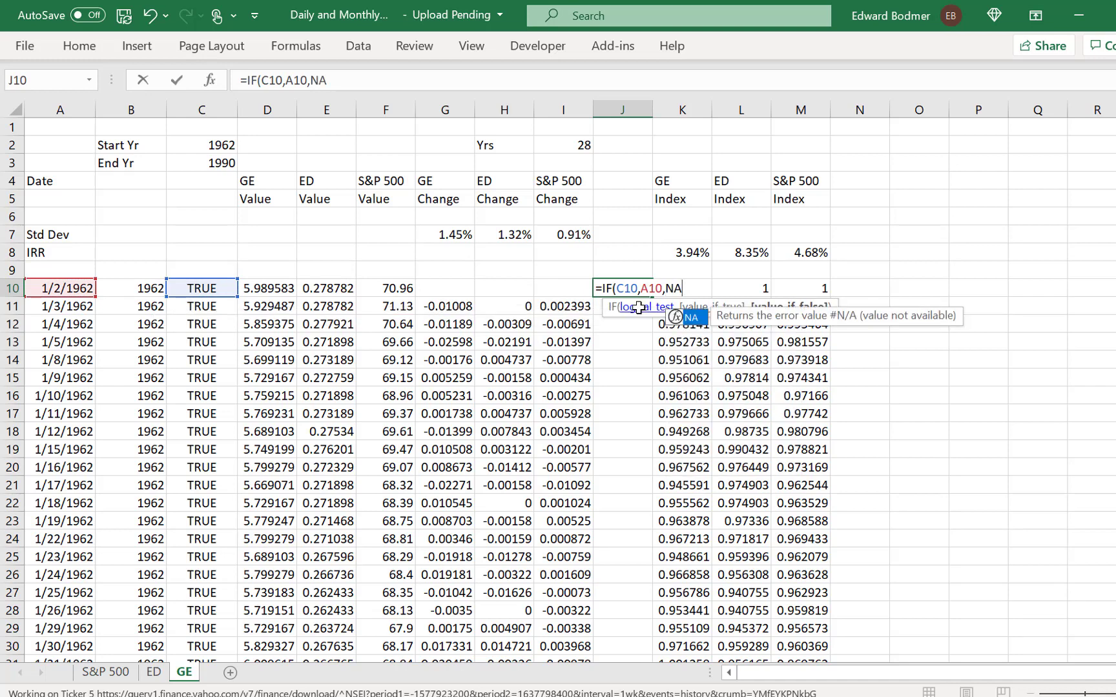
type("*")
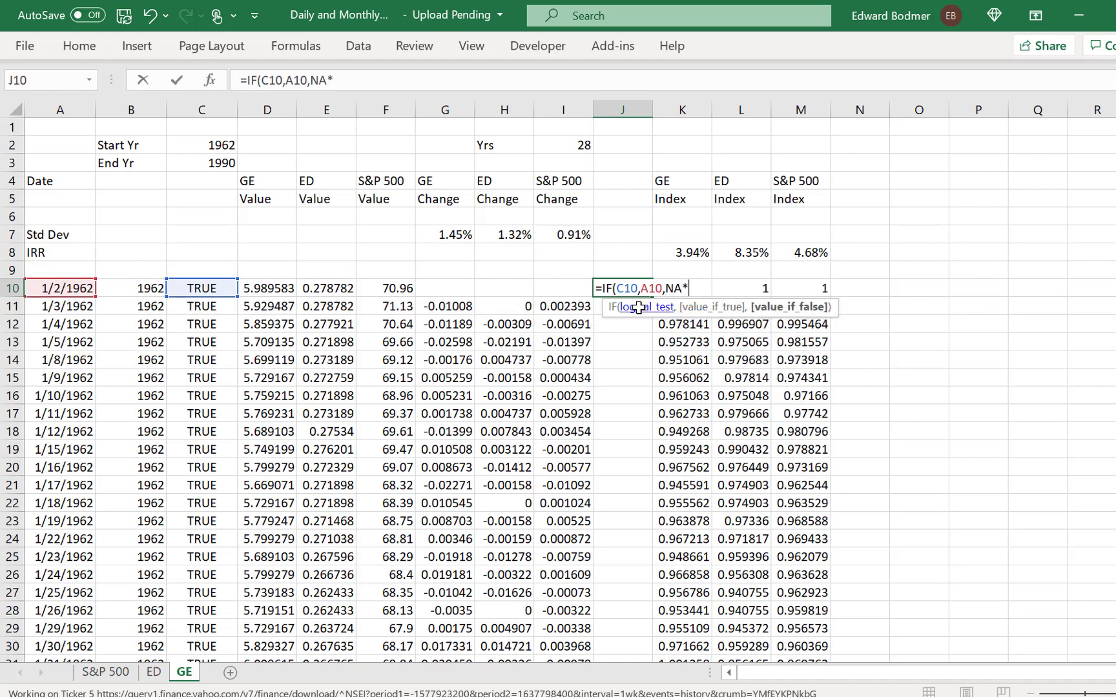
key("BackSpace")
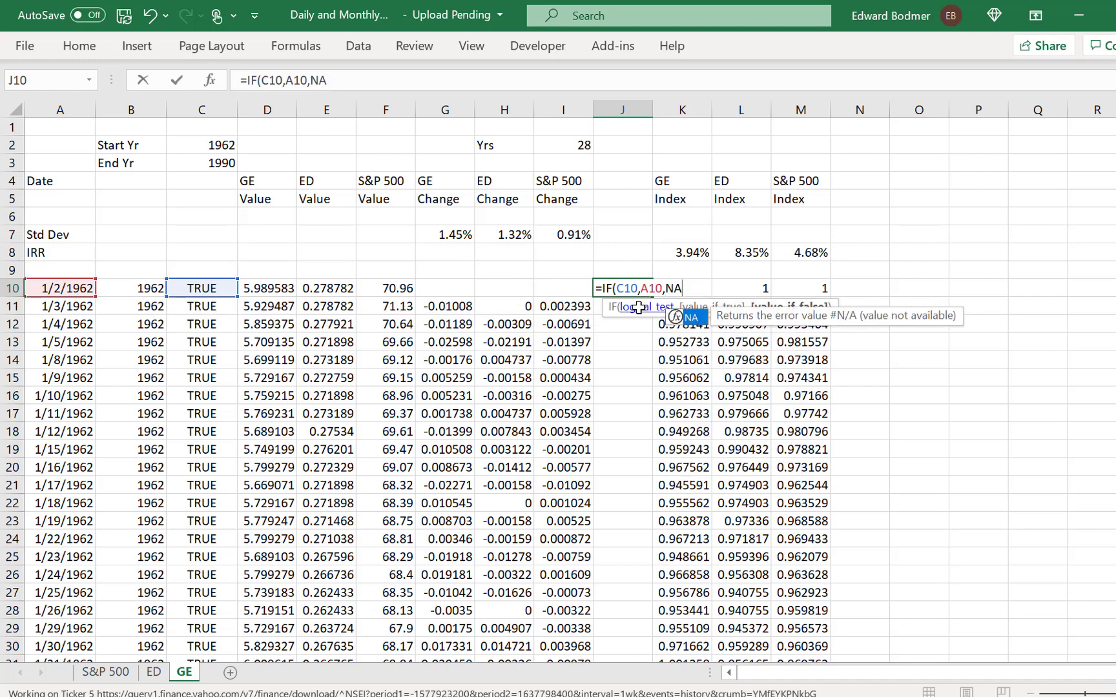
type("()")
key("Return")
Step: Format J10 as a date and fill its formula down column J for all data rows
key("Up")
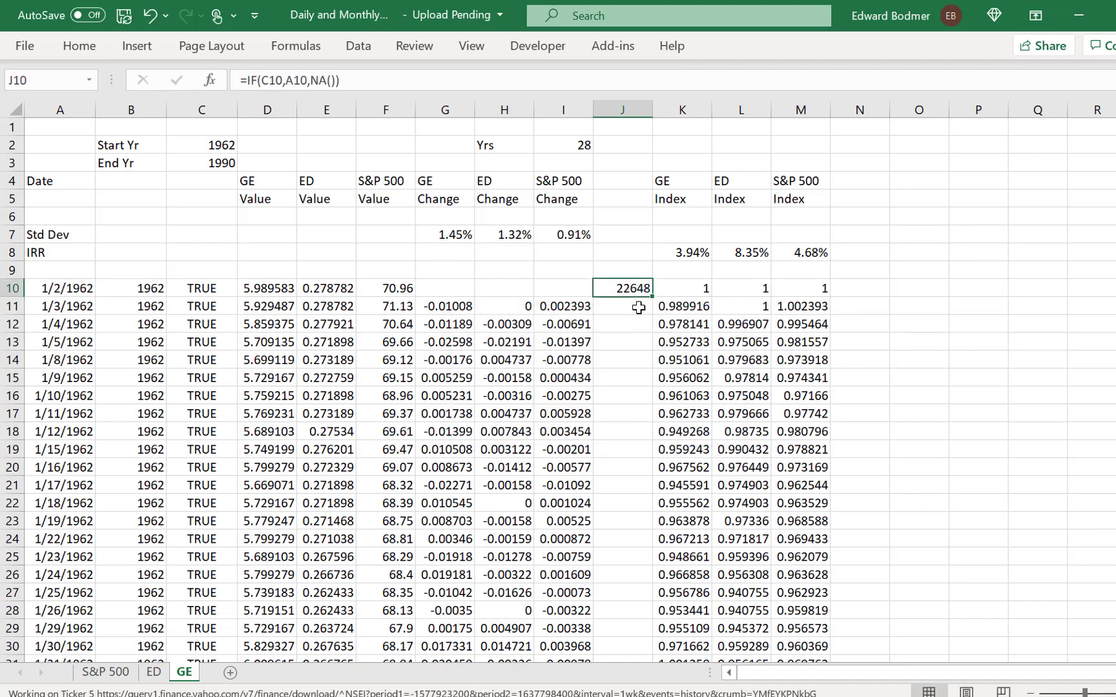
key("ctrl+shift+3")
double_click(653, 297)
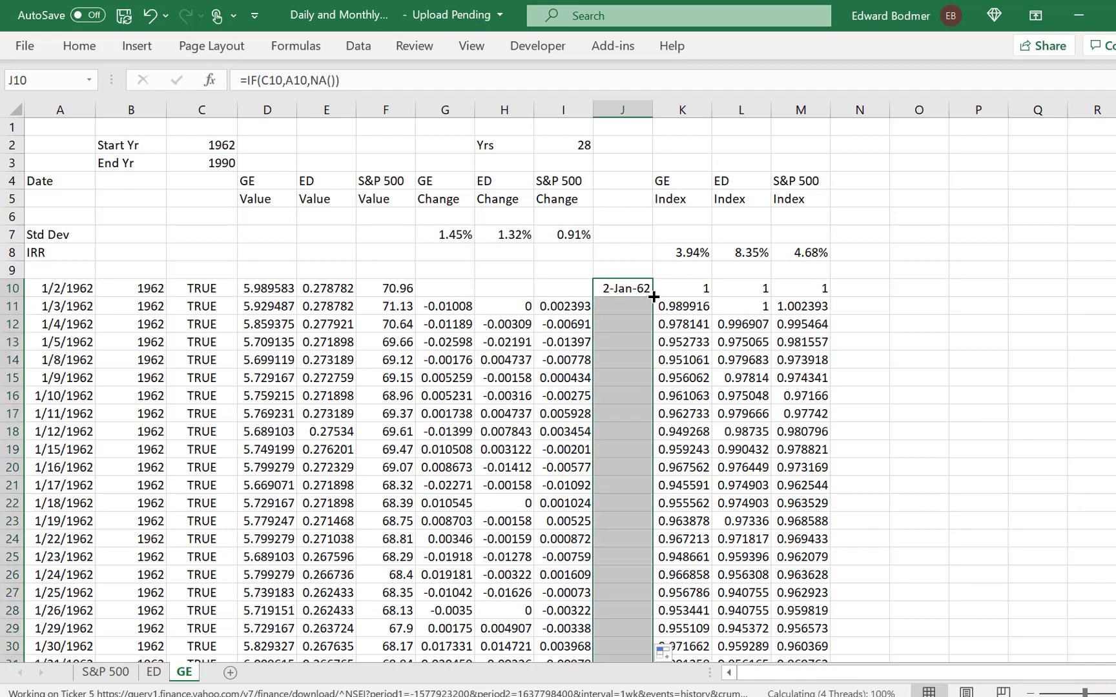
Step: Try to chart the dates and the three indexes in J10:M15086 on a new chart sheet
key("shift+Right")
key("shift+Right")
key("shift+Right")
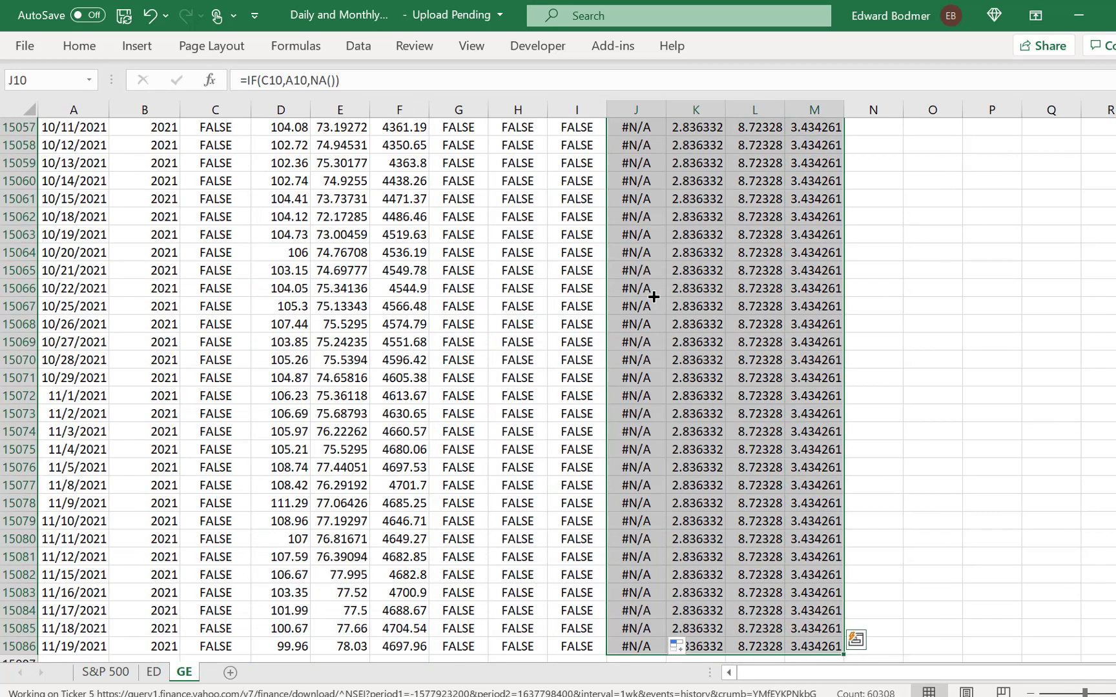
key("F11")
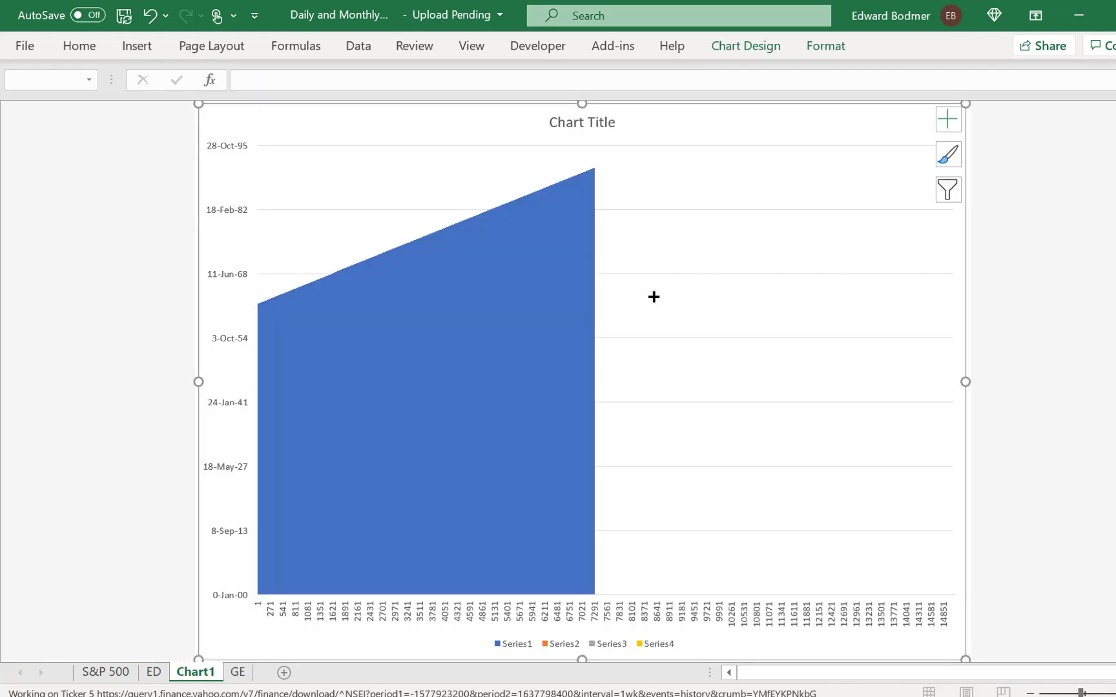
Step: Delete the Chart1 sheet with the date and index chart
key("alt+e")
key("l")
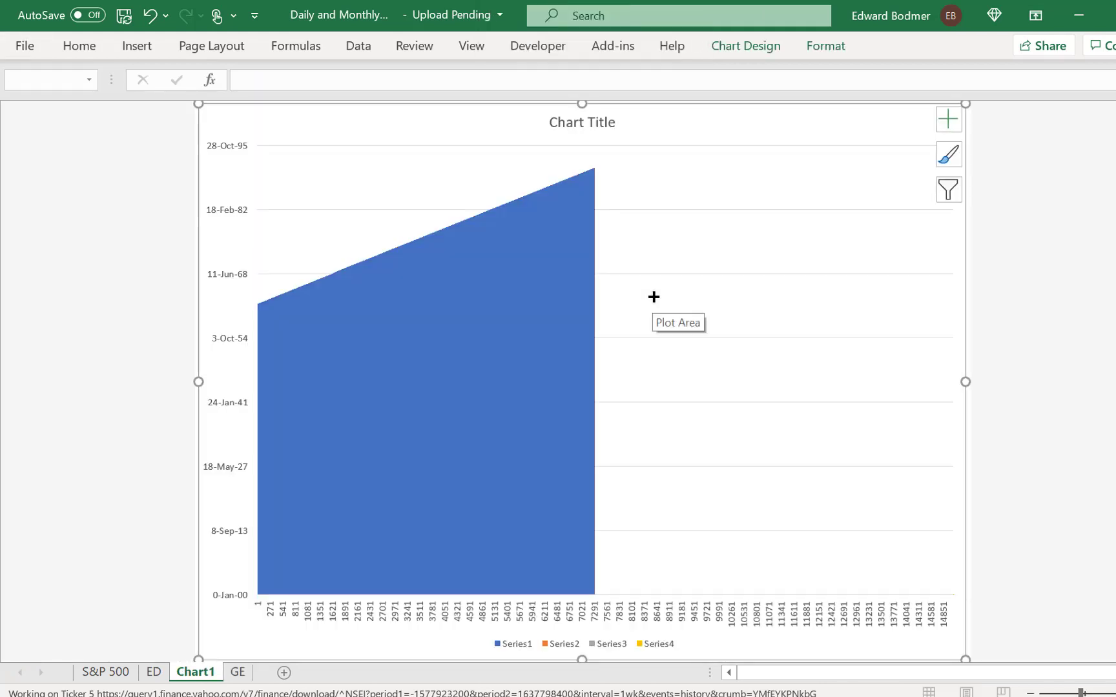
key("Return")
Step: Widen column J on the GE sheet so the formatted dates fit in their cells
key("shift+BackSpace")
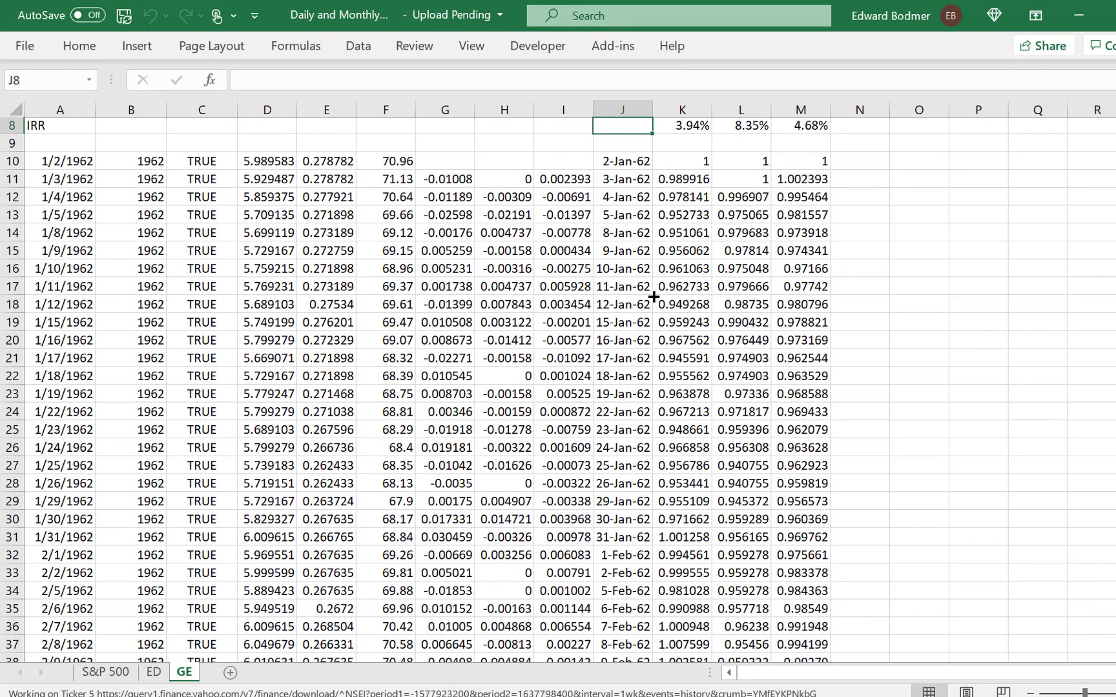
key("Page_Down")
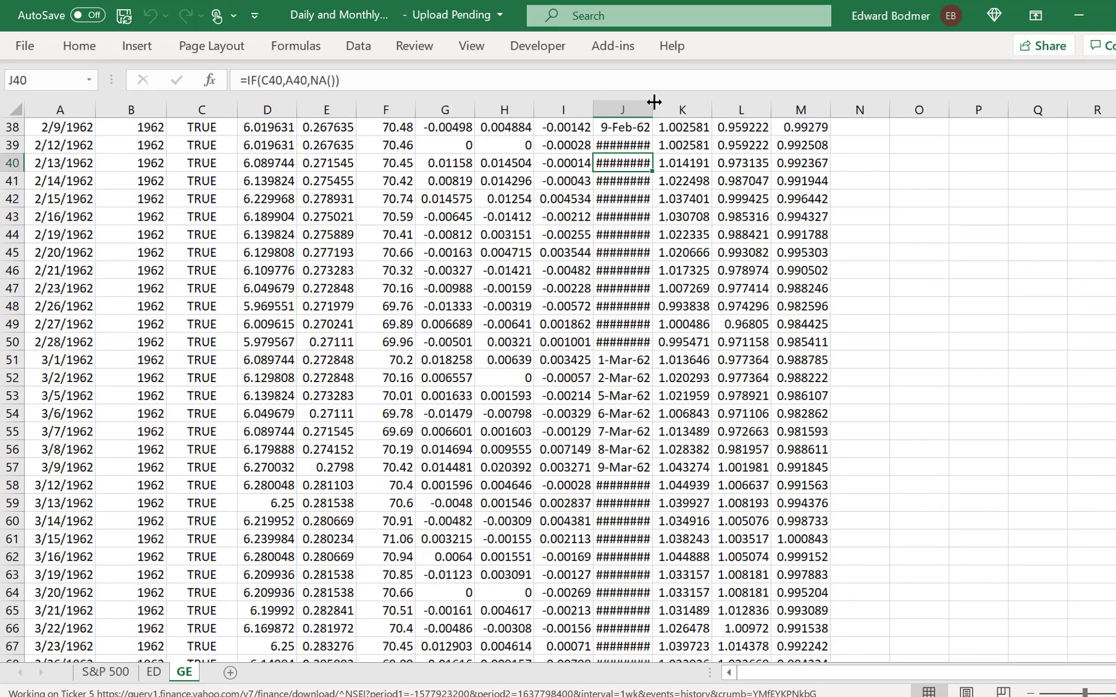
left_click_drag(654, 107, 669, 108)
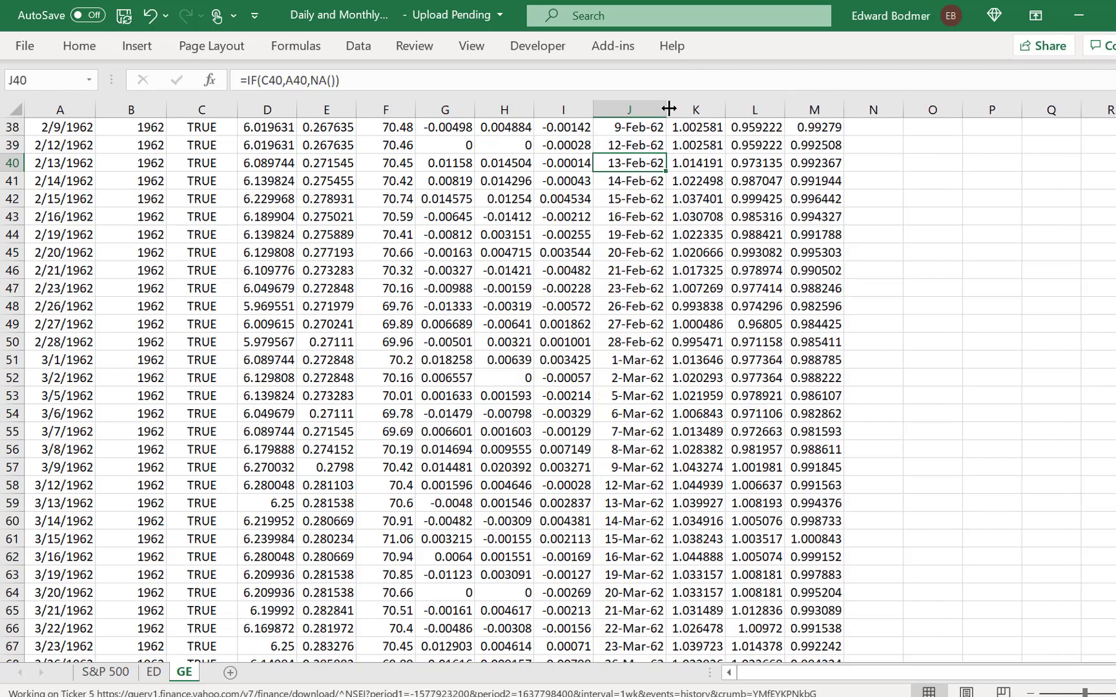
Step: Enter =K4 in K9 to repeat the GE label directly above the index values
key("ctrl+Up")
key("ctrl+Up")
key("Down")
key("Down")
key("Down")
key("Down")
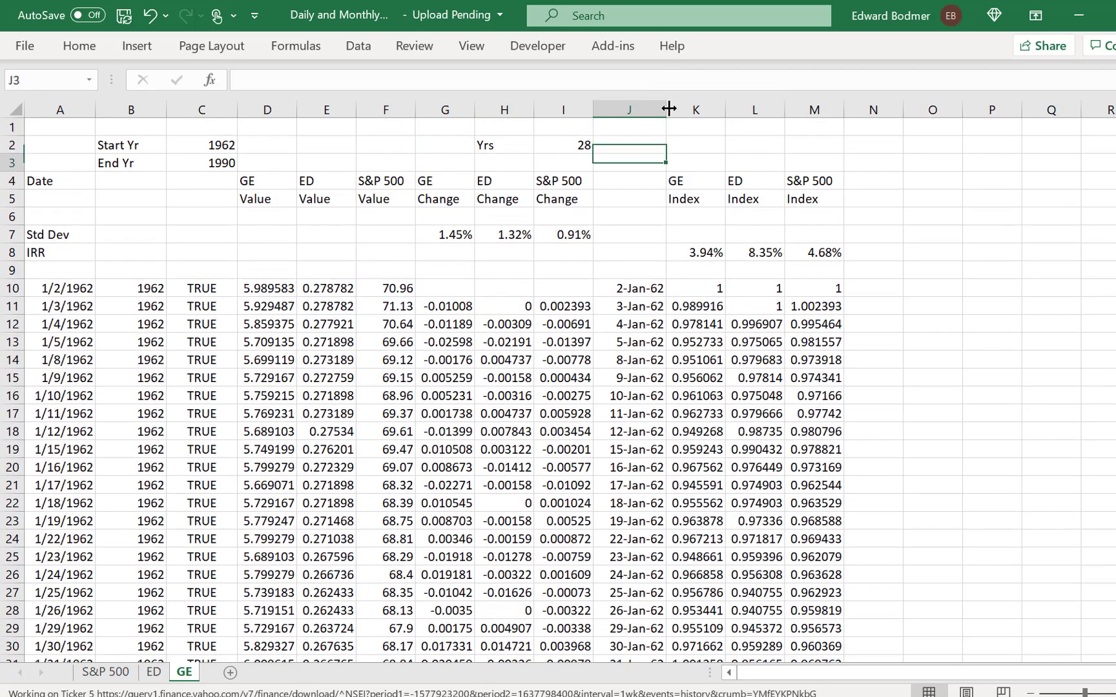
key("Down")
key("Down")
key("Down")
key("Down")
key("Right")
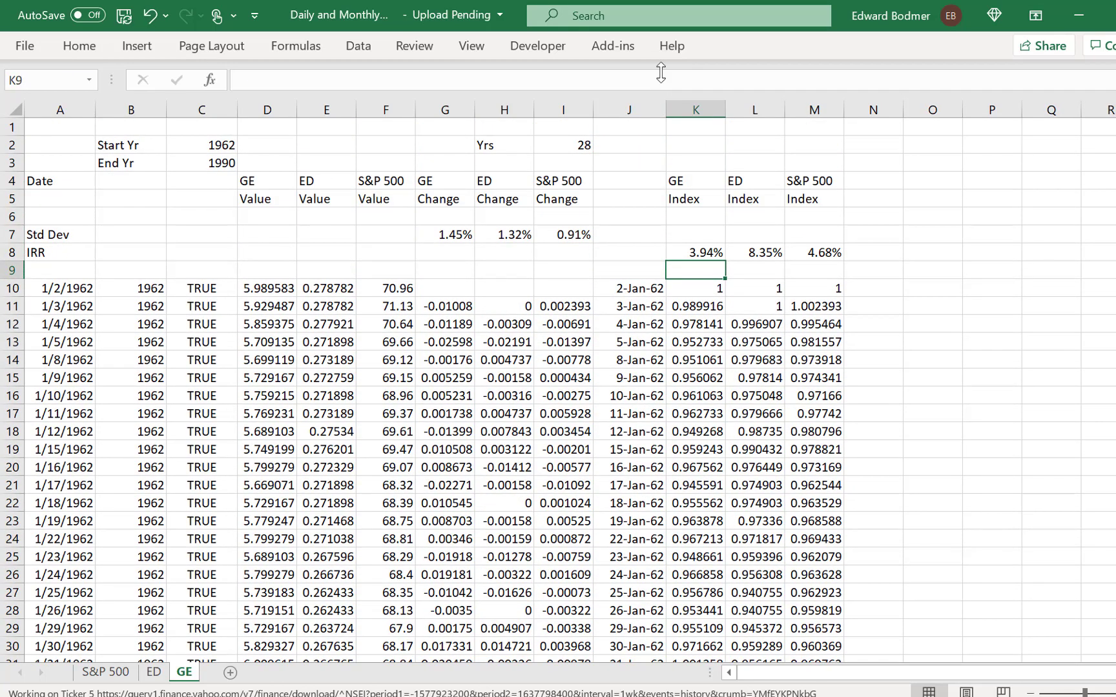
type("=")
key("Up")
key("Up")
key("Up")
key("Up")
key("Up")
key("Return")
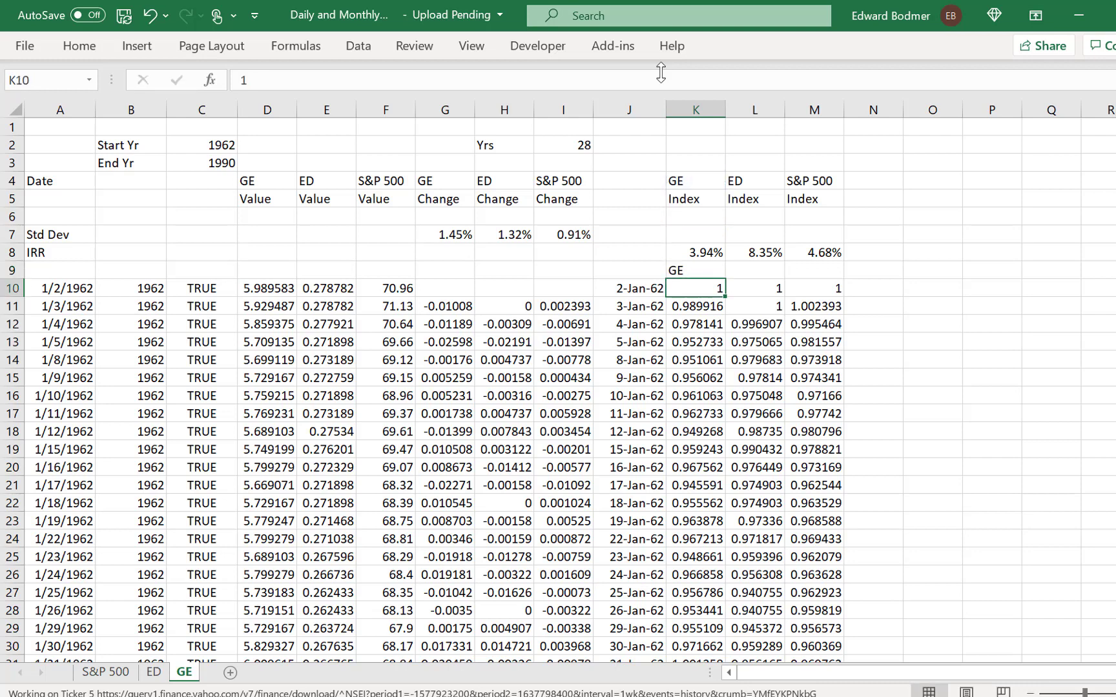
Step: Fill the K9 label formula across to M9 for ED and S&P 500
key("Up")
key("shift+Right")
key("shift+Right")
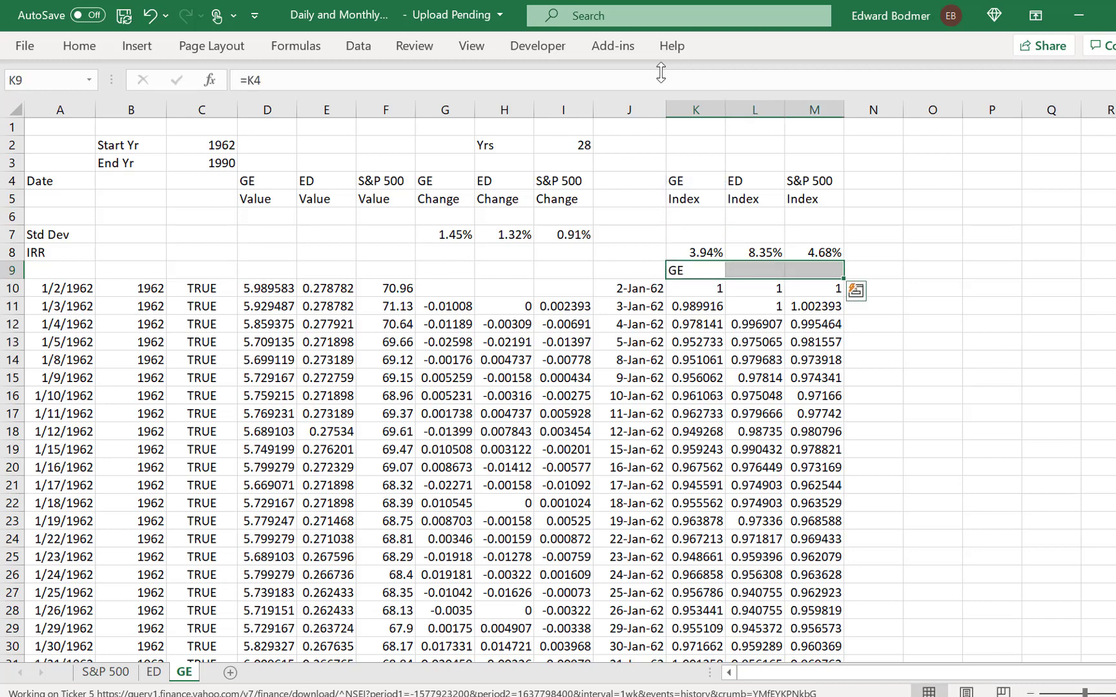
key("ctrl+r")
Step: Chart the dates and labelled indexes in J9:M15086 on a new chart sheet and start changing its chart type
key("Left")
key("shift+Right")
key("shift+Right")
key("shift+Right")
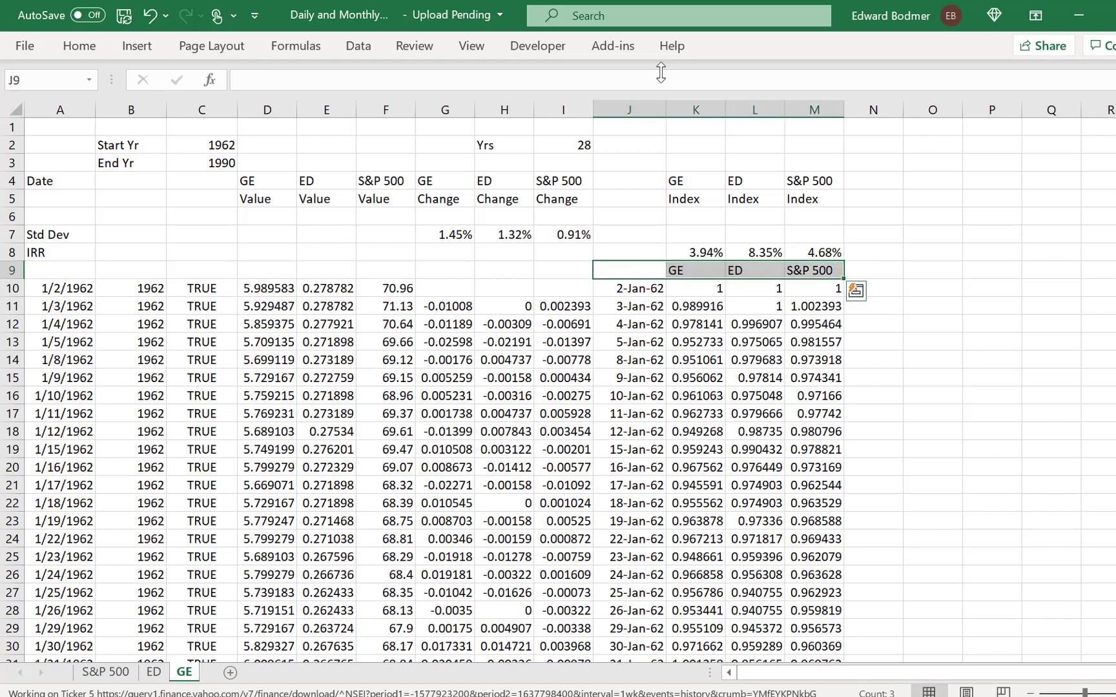
key("shift+Down")
key("ctrl+shift+Down")
key("ctrl+d")
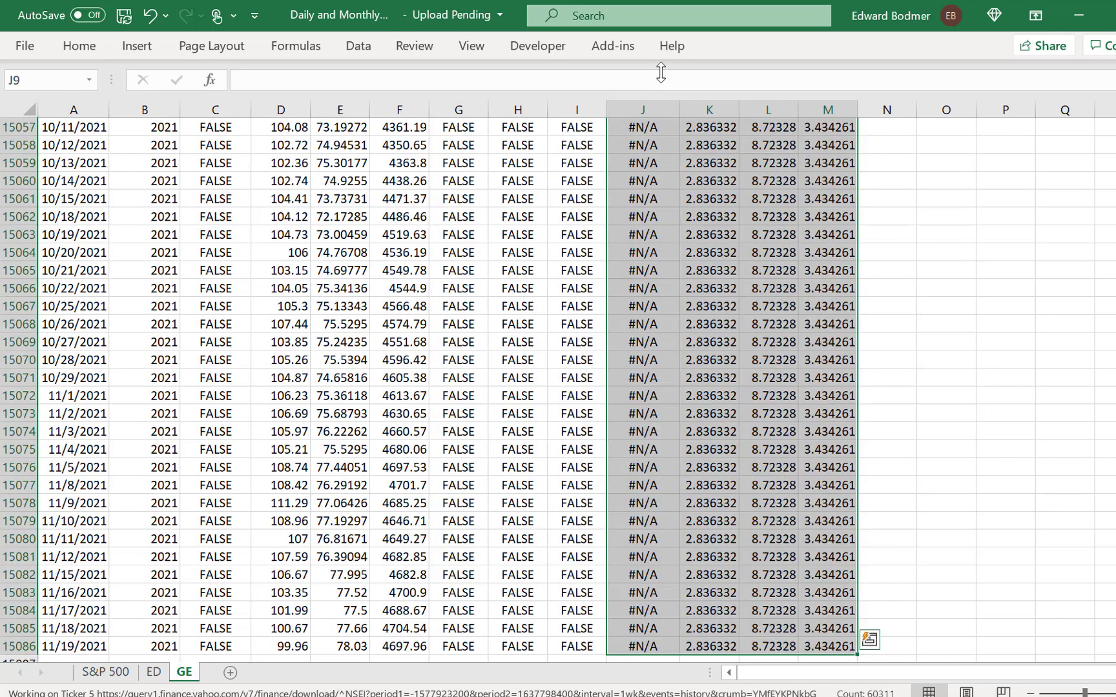
key("F11")
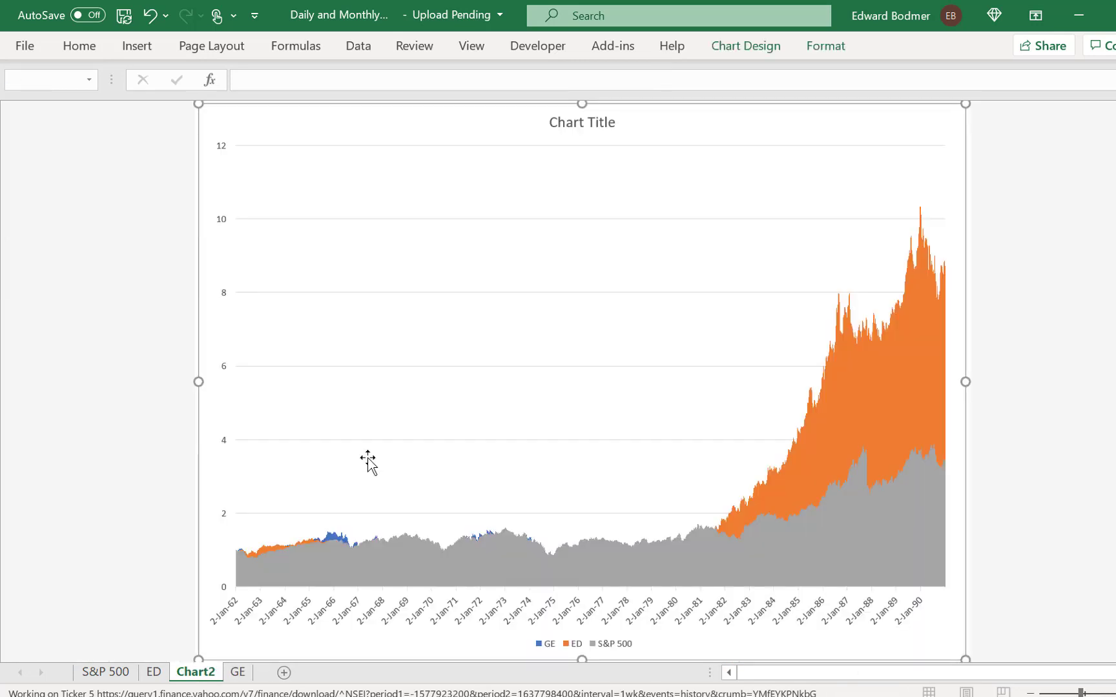
left_click(759, 52)
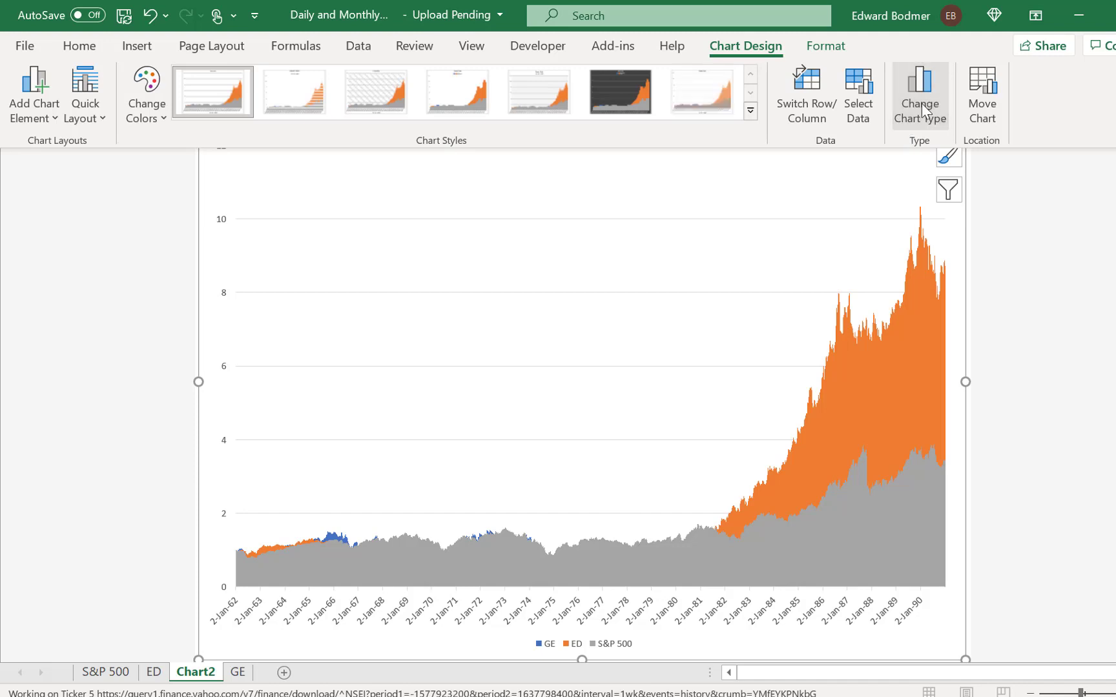
left_click(774, 194)
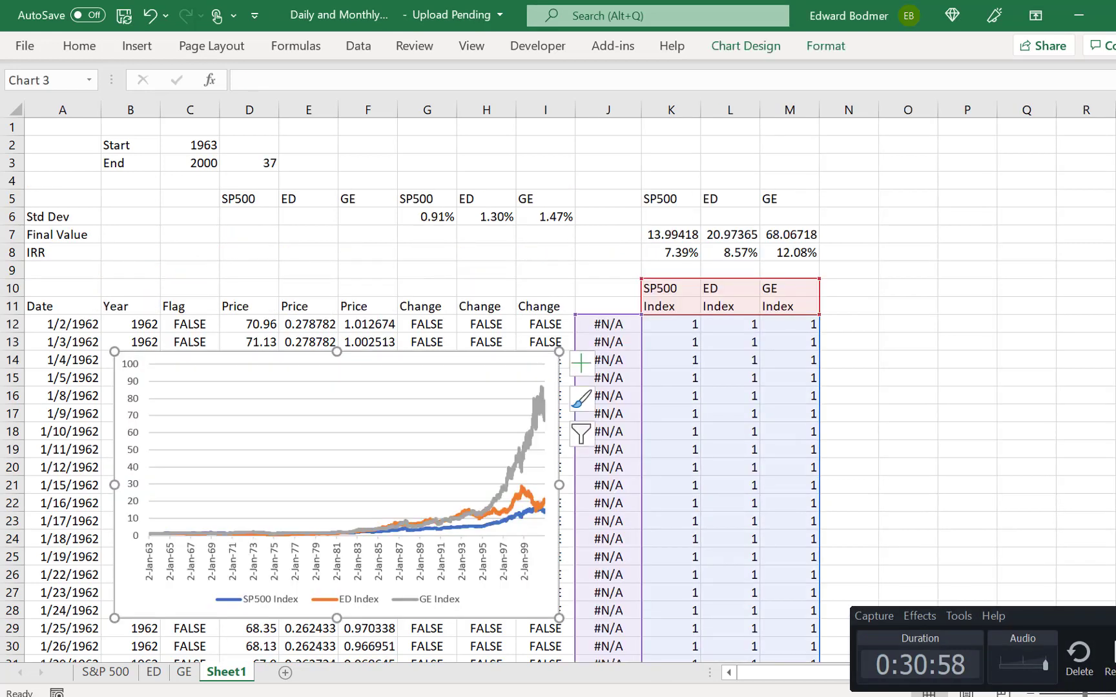
Step: Save the workbook and set the font size of the Sheet1 index chart's date axis to 6
left_click(894, 341)
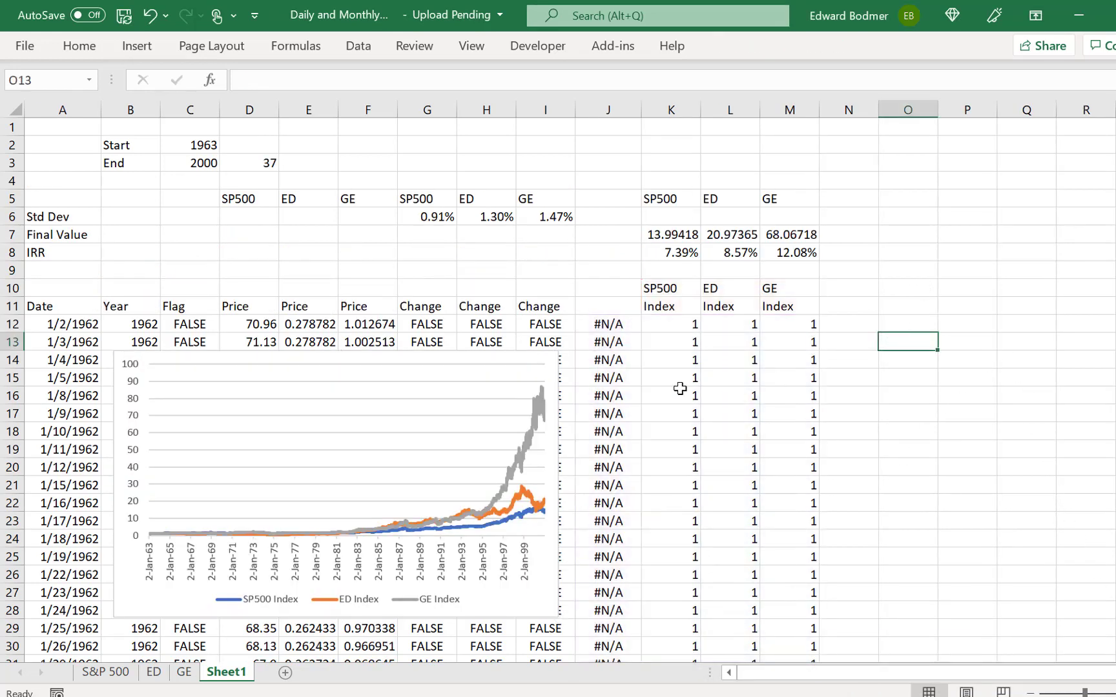
key("ctrl+s")
left_click(317, 572)
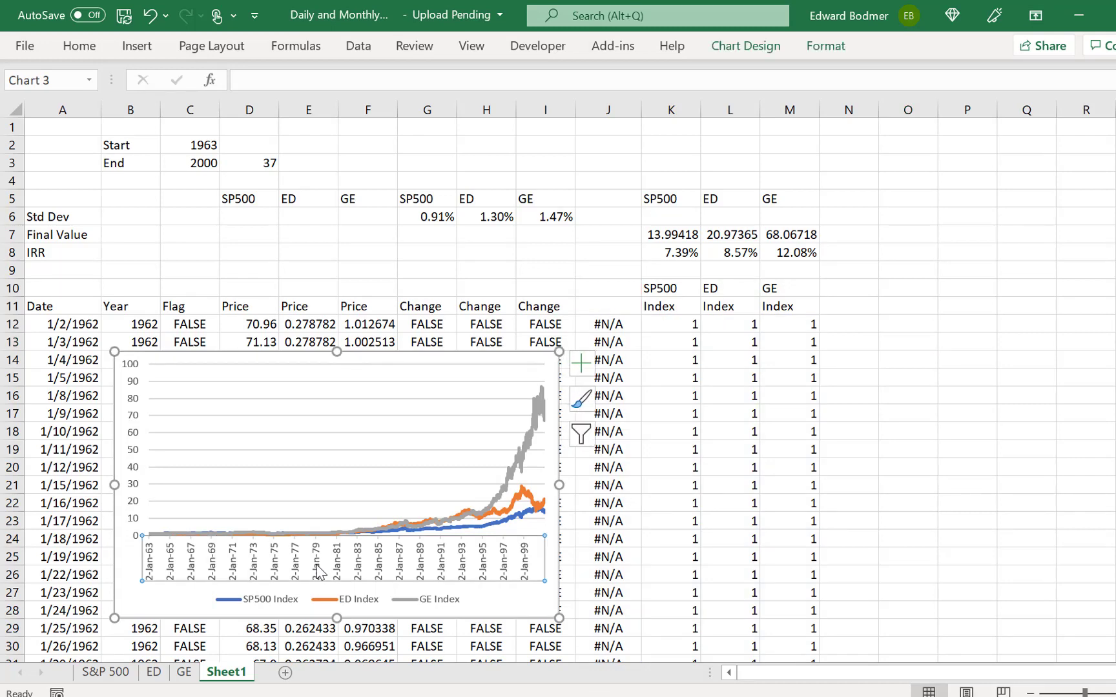
left_click(80, 46)
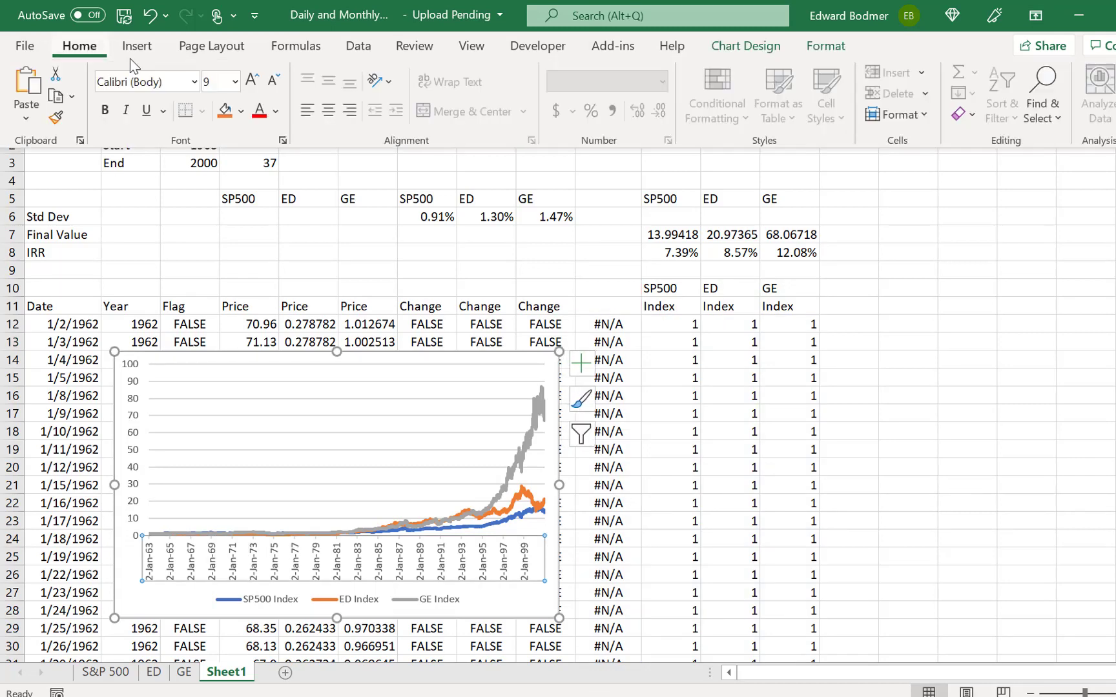
left_click(234, 82)
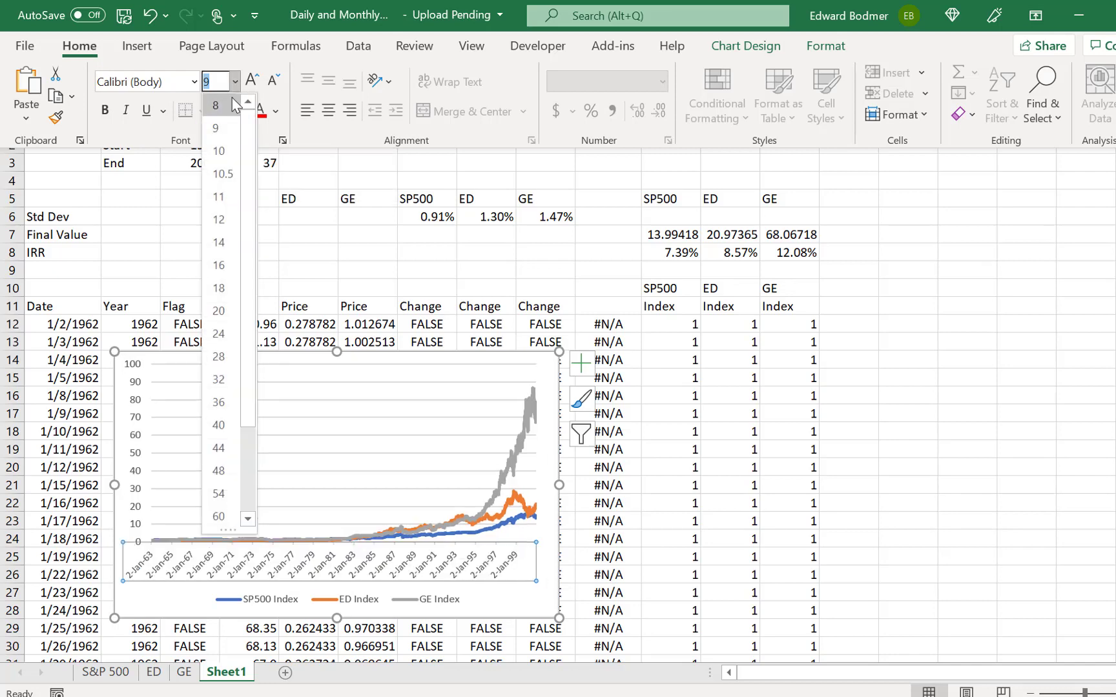
left_click(236, 105)
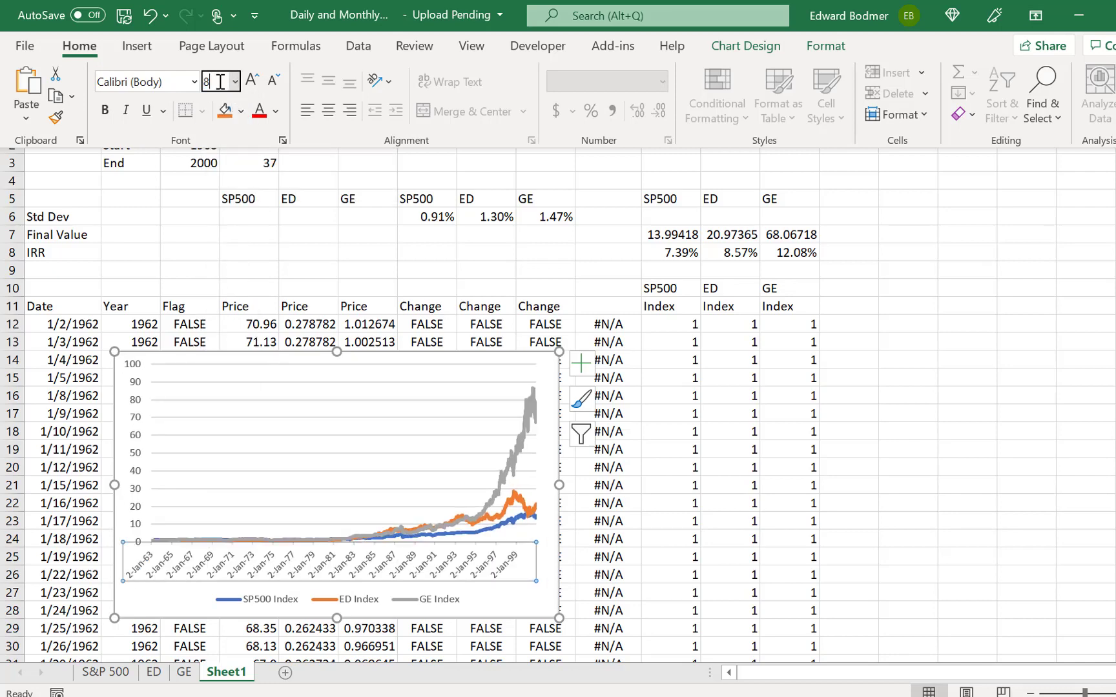
key("BackSpace")
type("7")
key("Return")
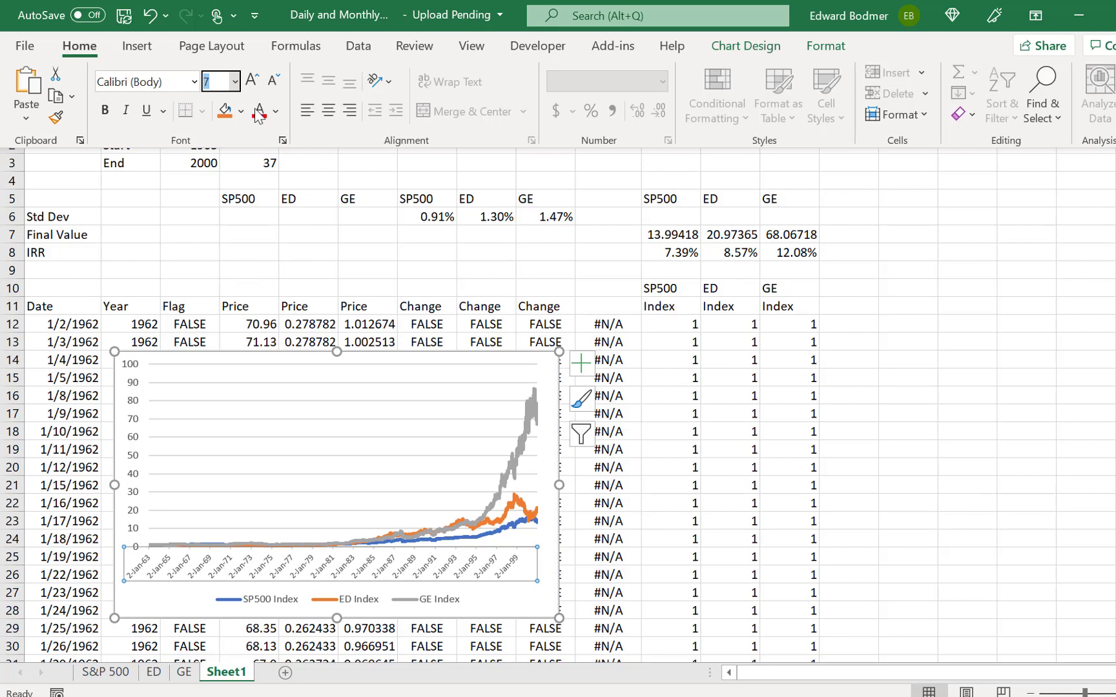
type("6")
key("Return")
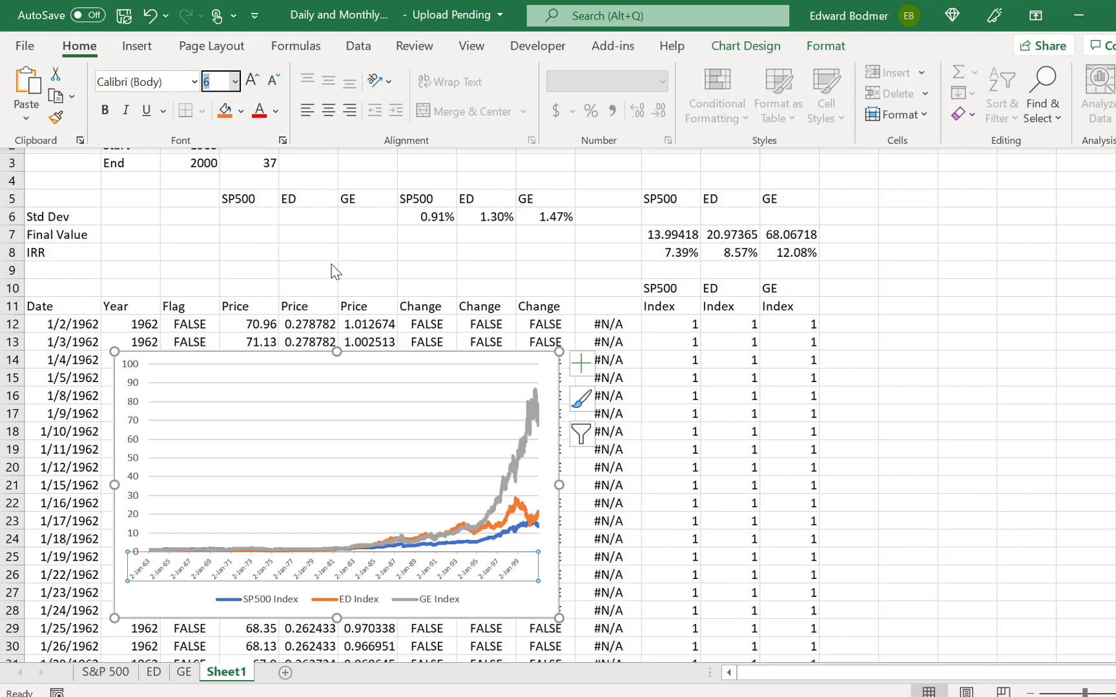
key("Escape")
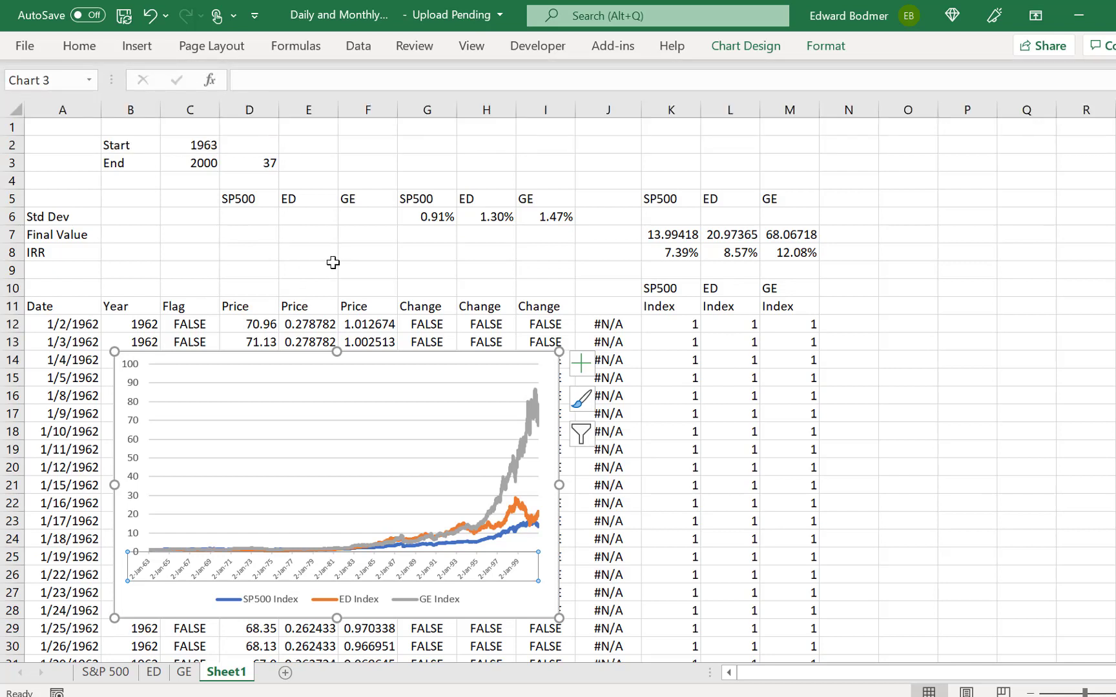
left_click(334, 269)
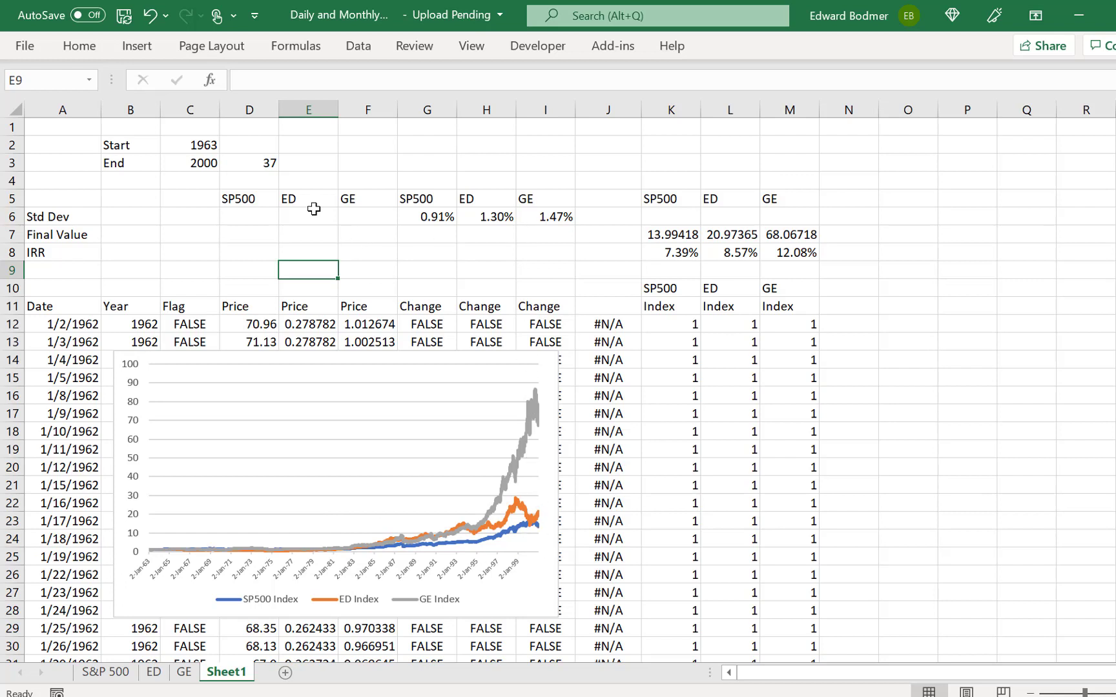
Step: Set the End year in C3 to 1979
left_click(193, 160)
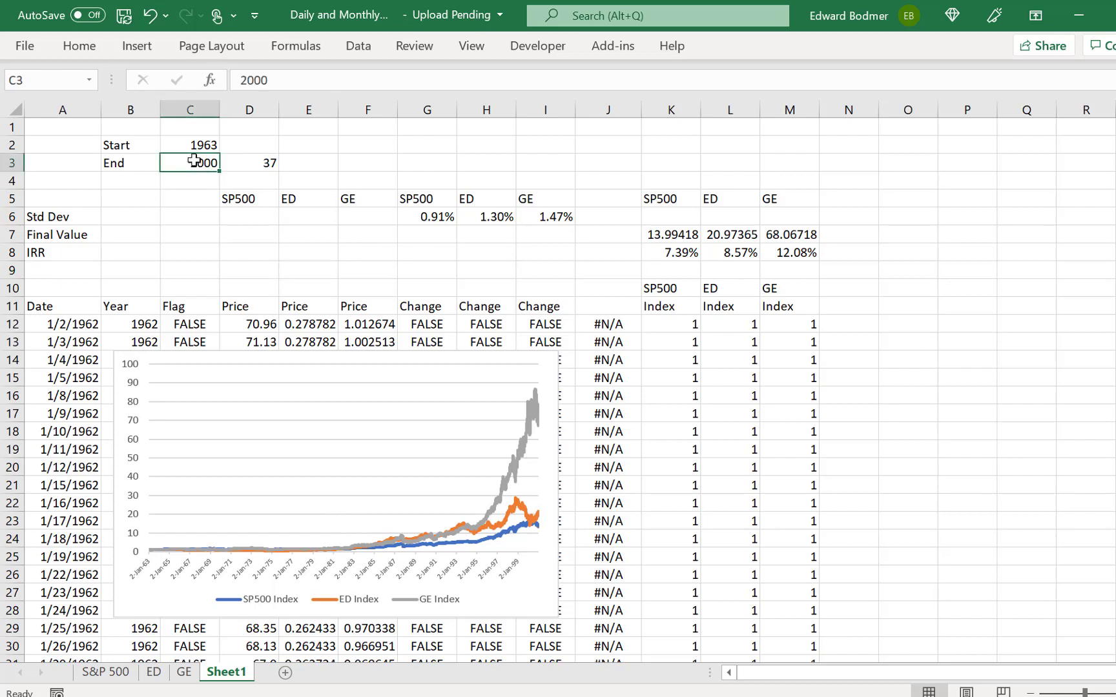
key("Up")
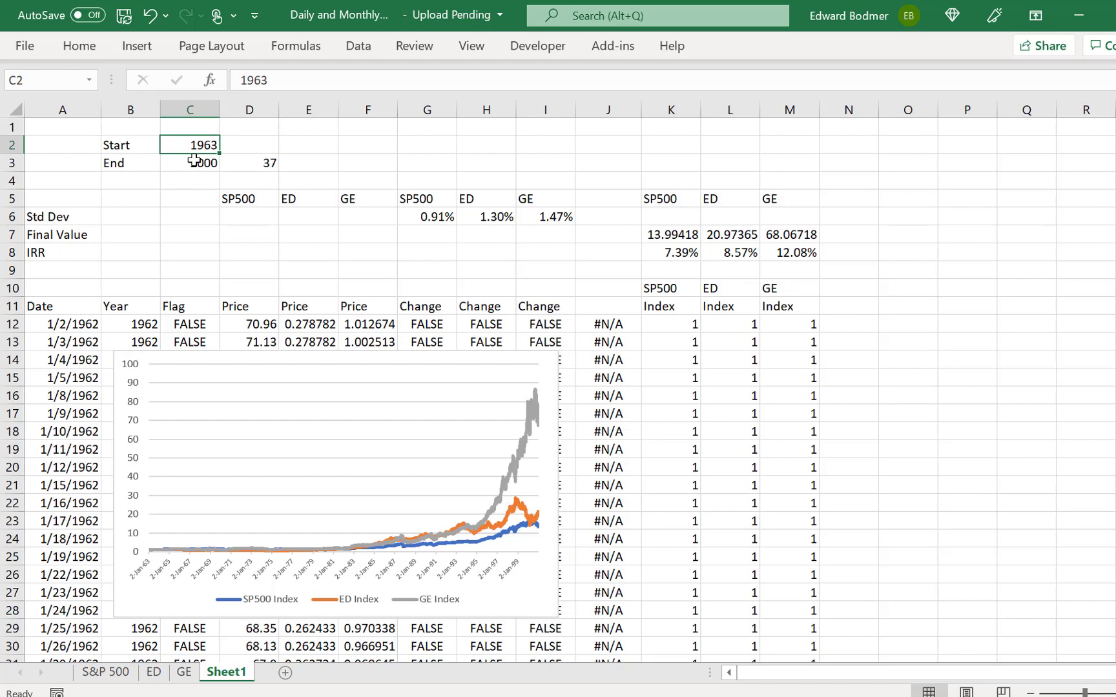
key("Down")
key("Up")
key("Down")
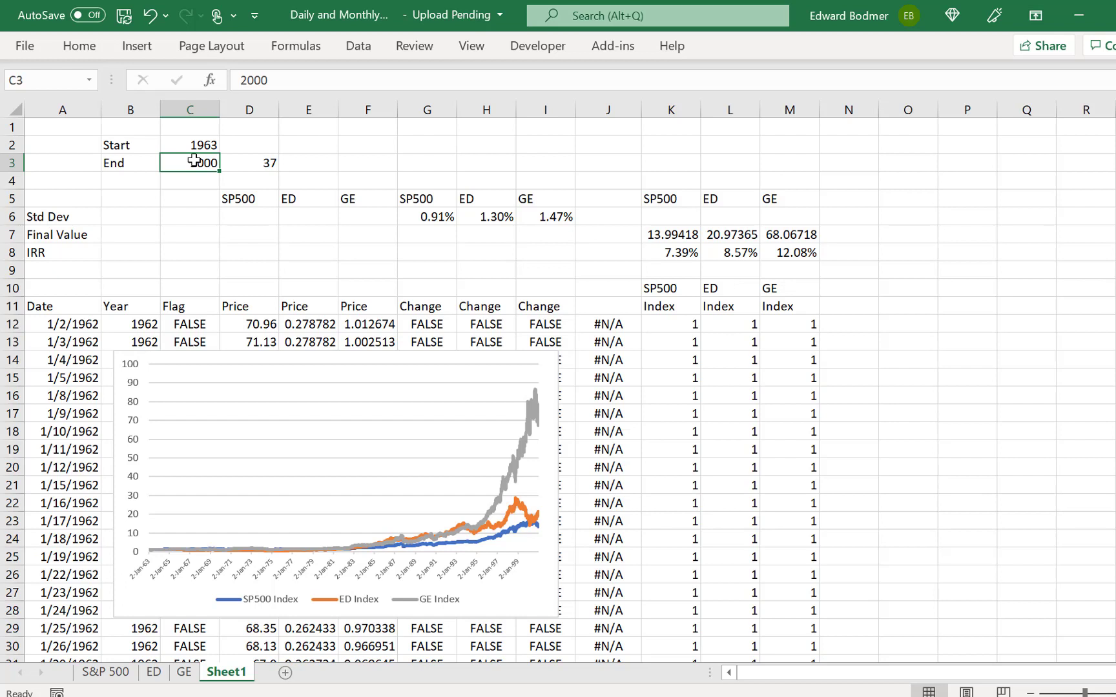
type("19")
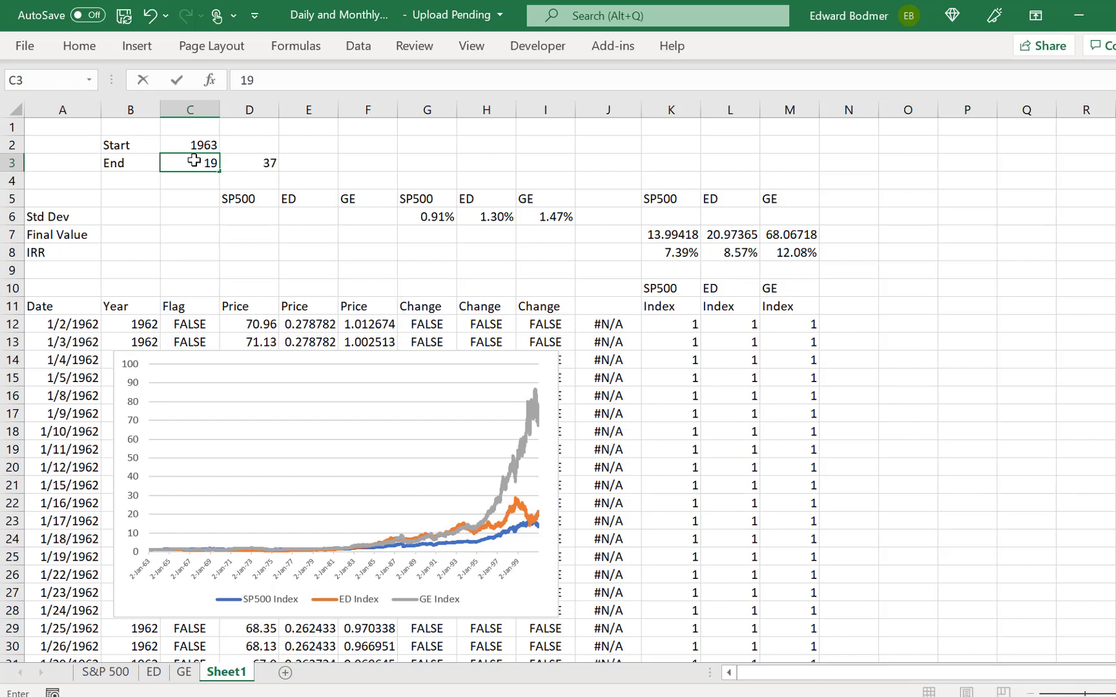
type("79")
key("Return")
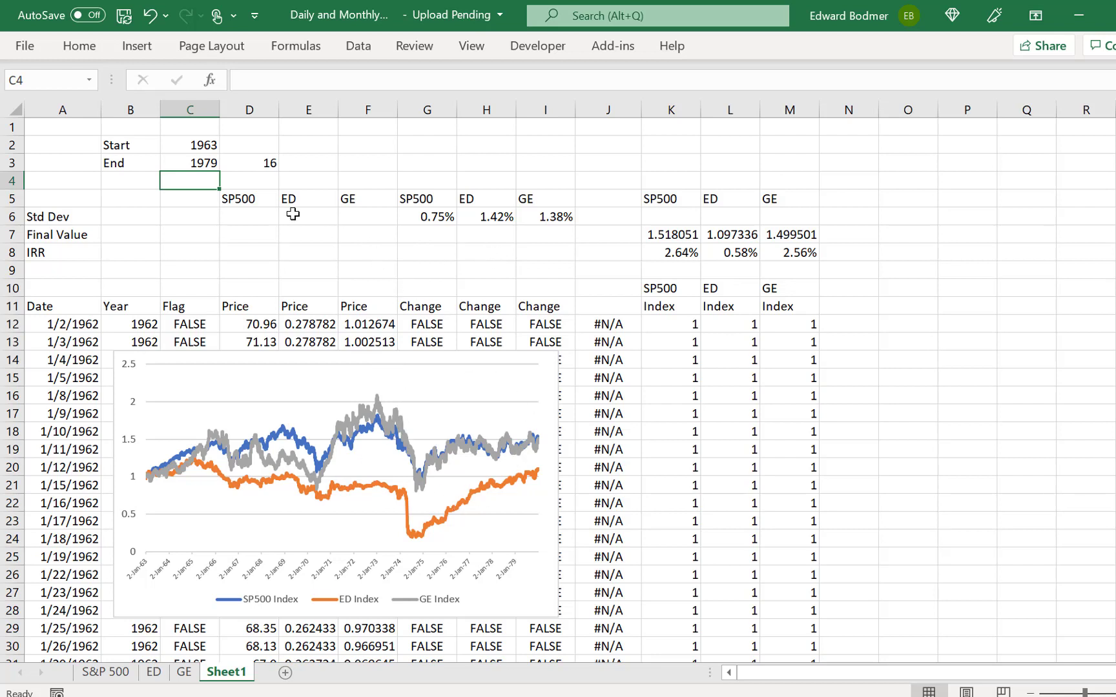
Step: Set the Start year in C2 to 1979 and the End year in C3 to 2000
key("Up")
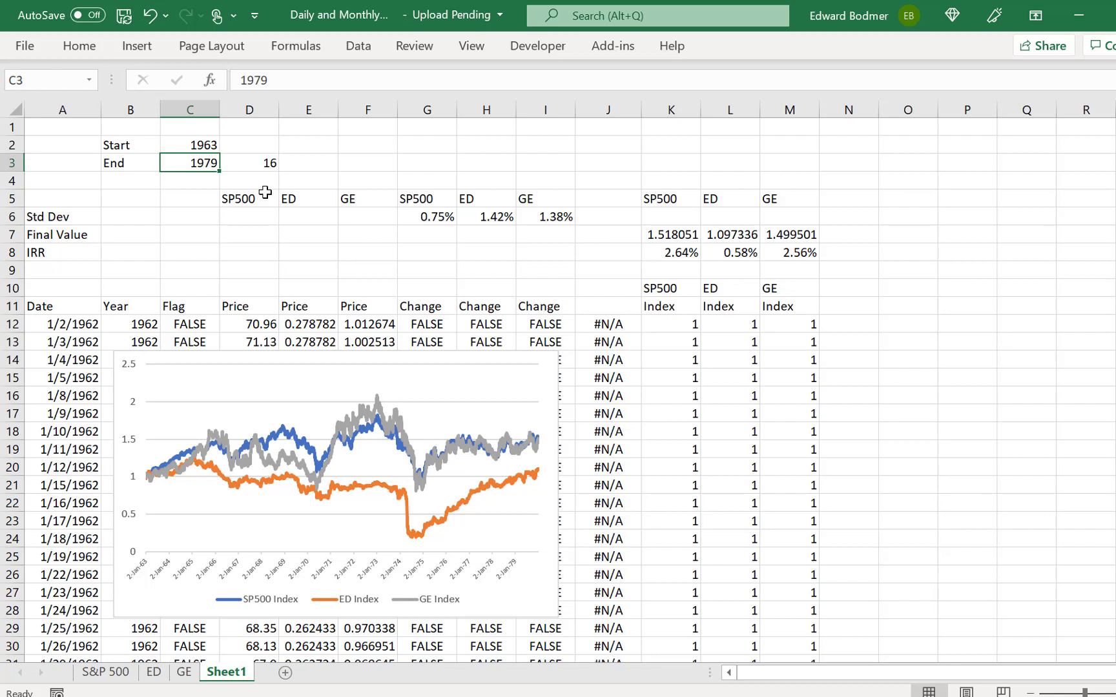
key("Up")
key("Down")
key("Up")
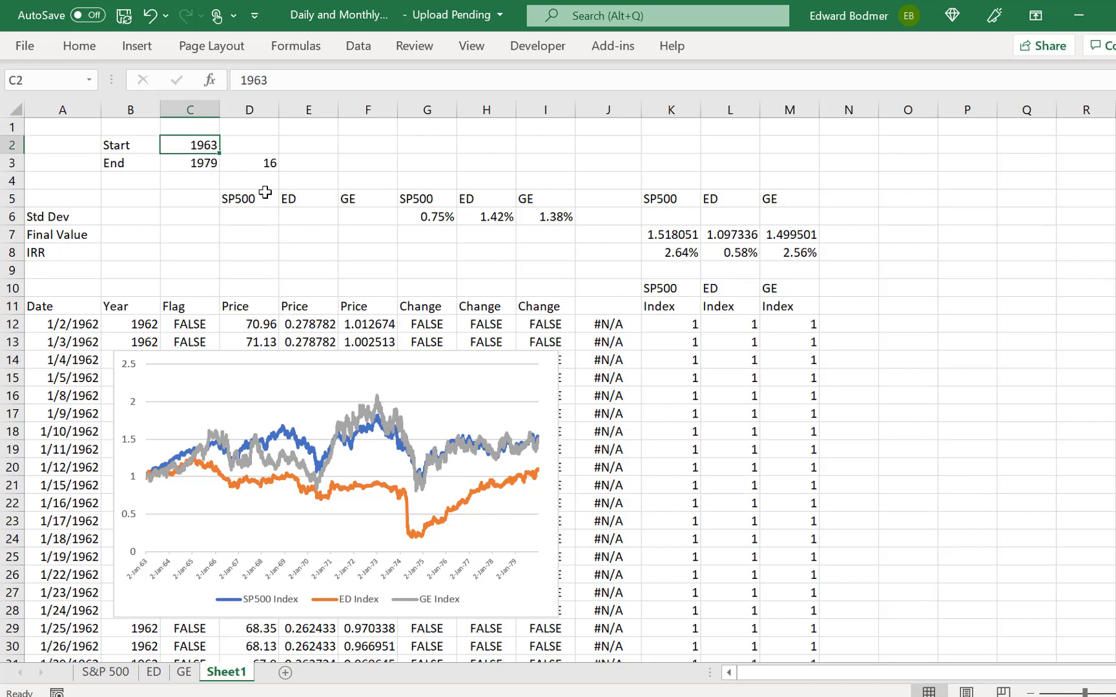
type("1979")
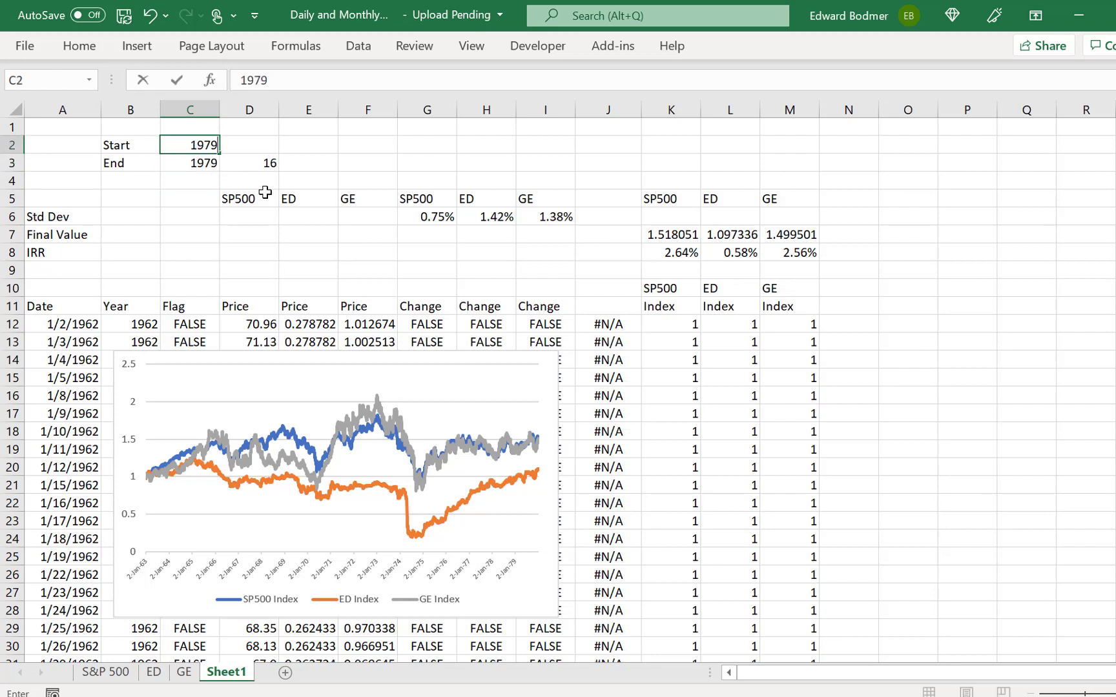
key("Return")
type("2000")
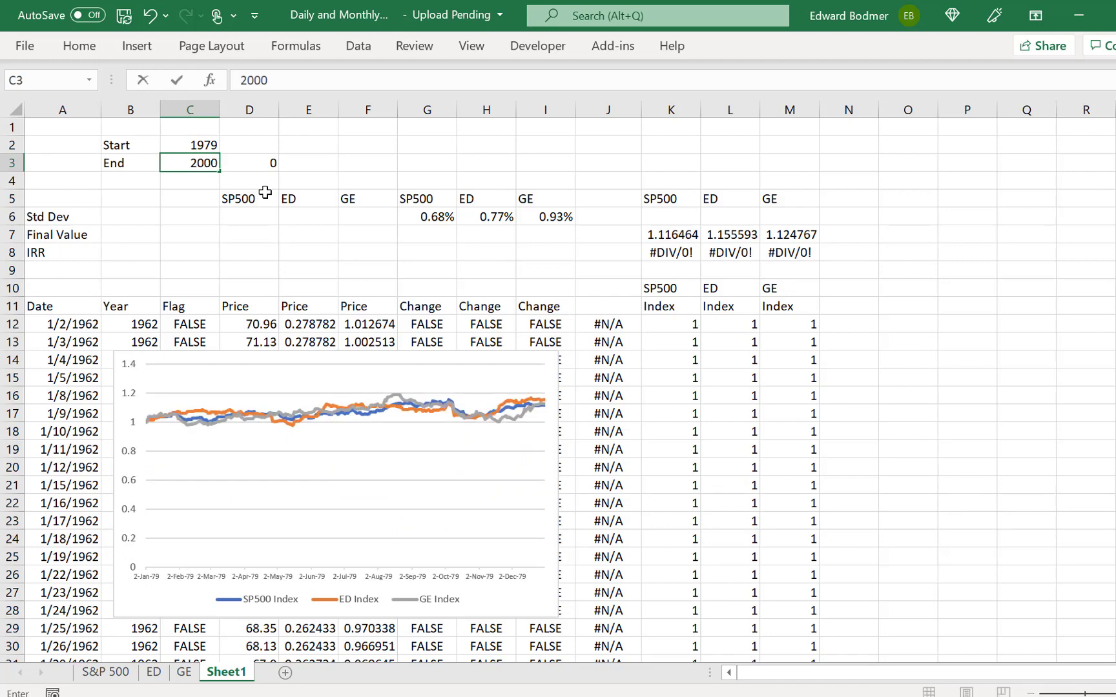
key("Return")
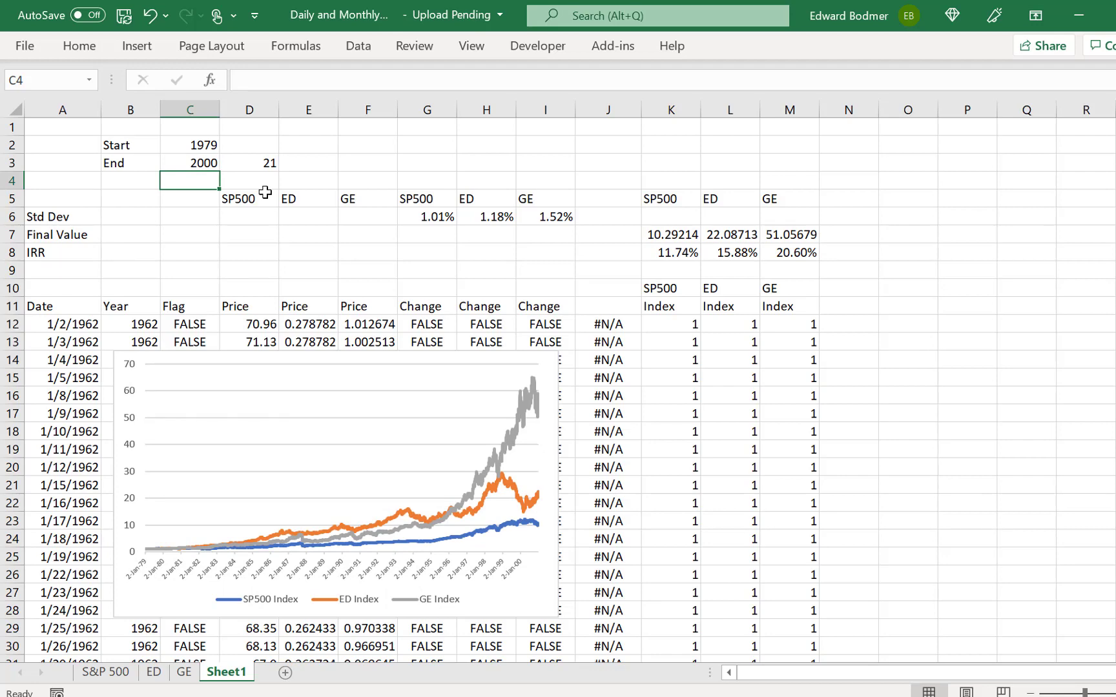
Step: Set the End year in C3 to 2021
key("Up")
type("2021")
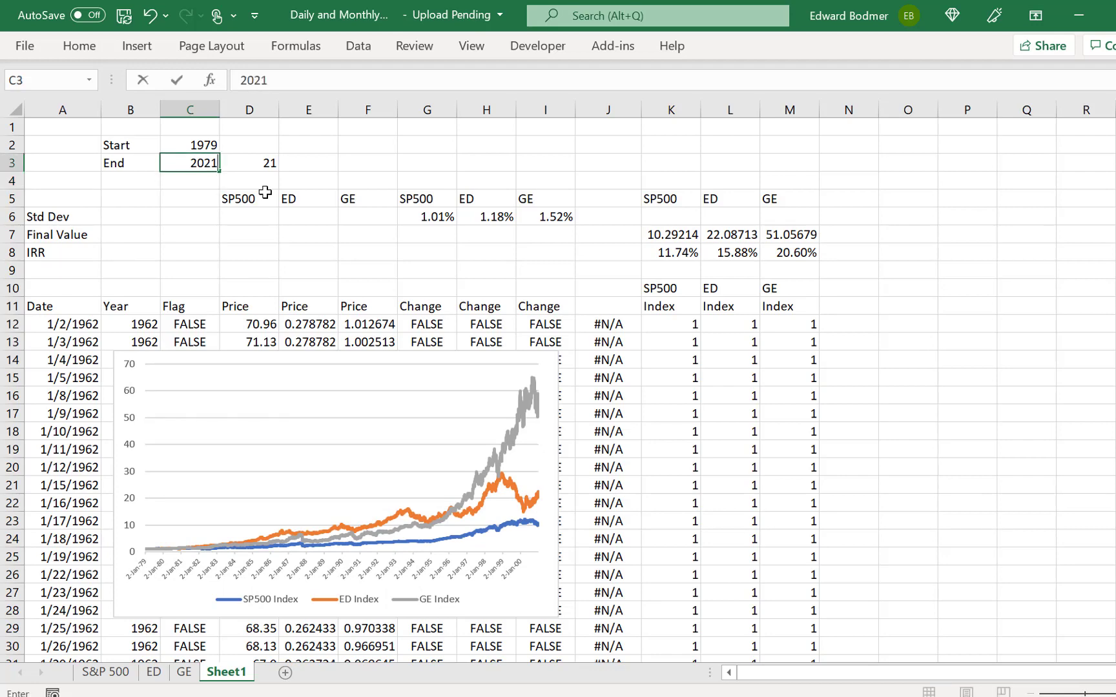
key("Return")
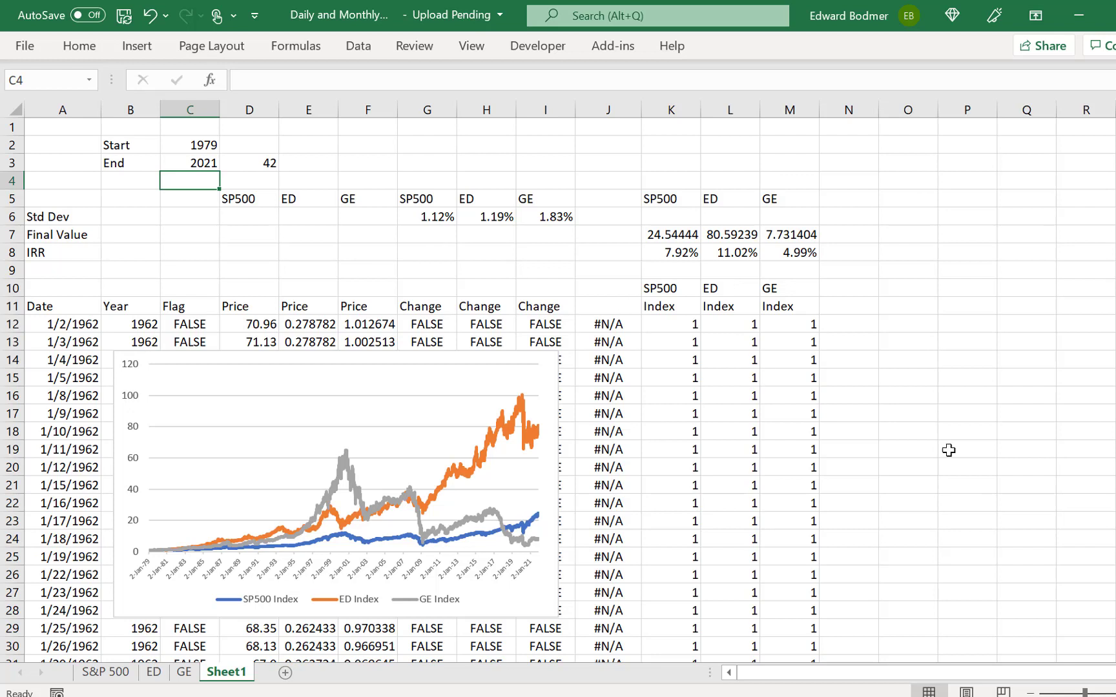
Step: Enter 1962 in cell O12 as the first year of a new annual table beside the index columns
left_click(905, 338)
key("Up")
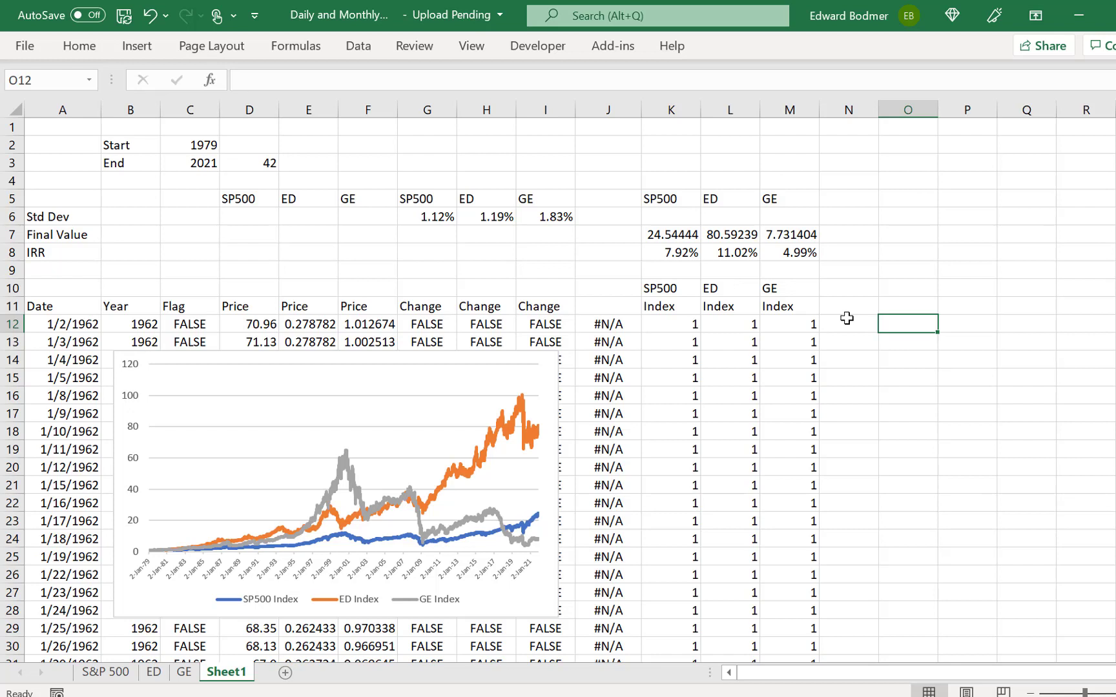
type("19")
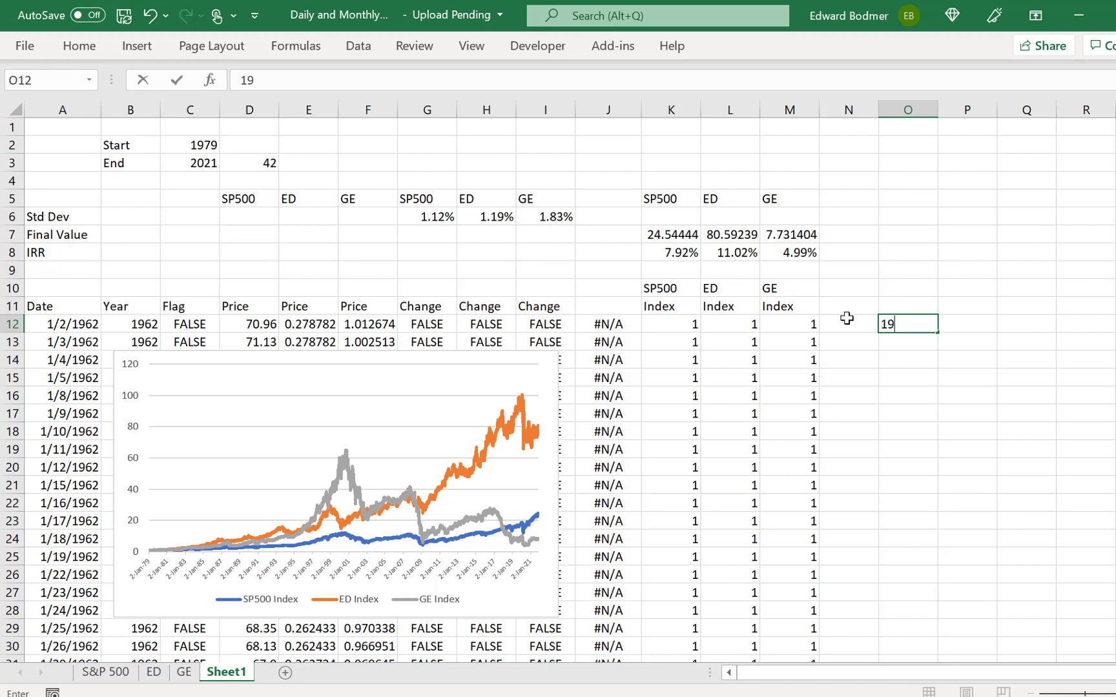
type("6")
key("BackSpace")
type("62")
key("Return")
key("Up")
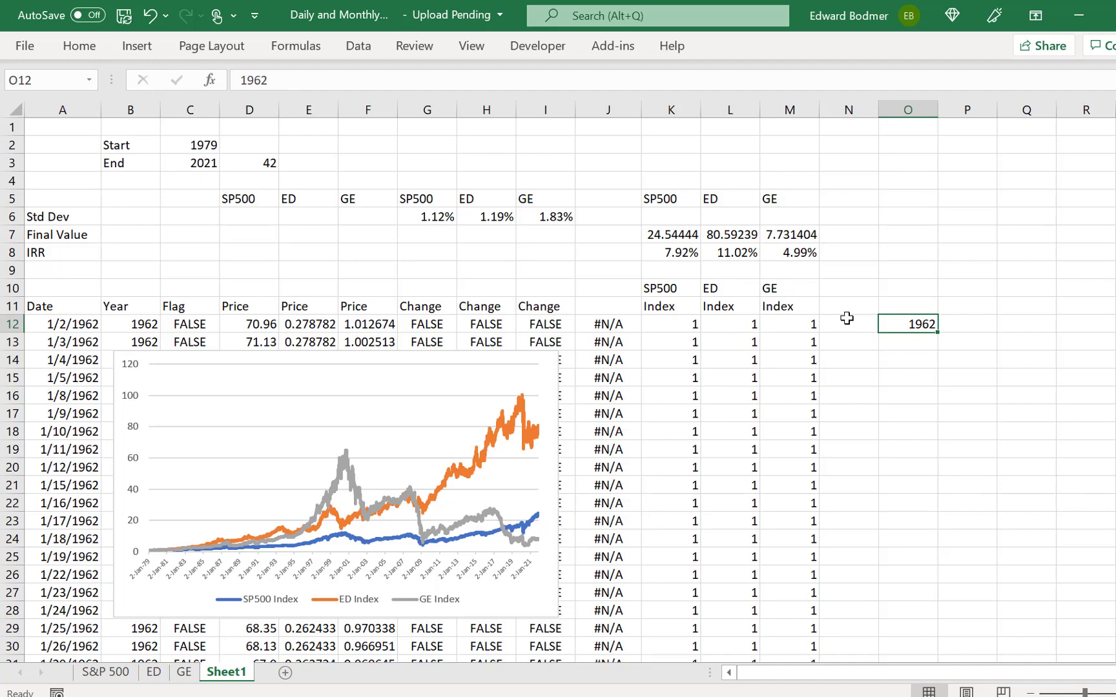
Step: Try to fill a linear series from O12 along row 12 with step value 1 and stop value 2021
key("alt+e")
key("i")
key("s")
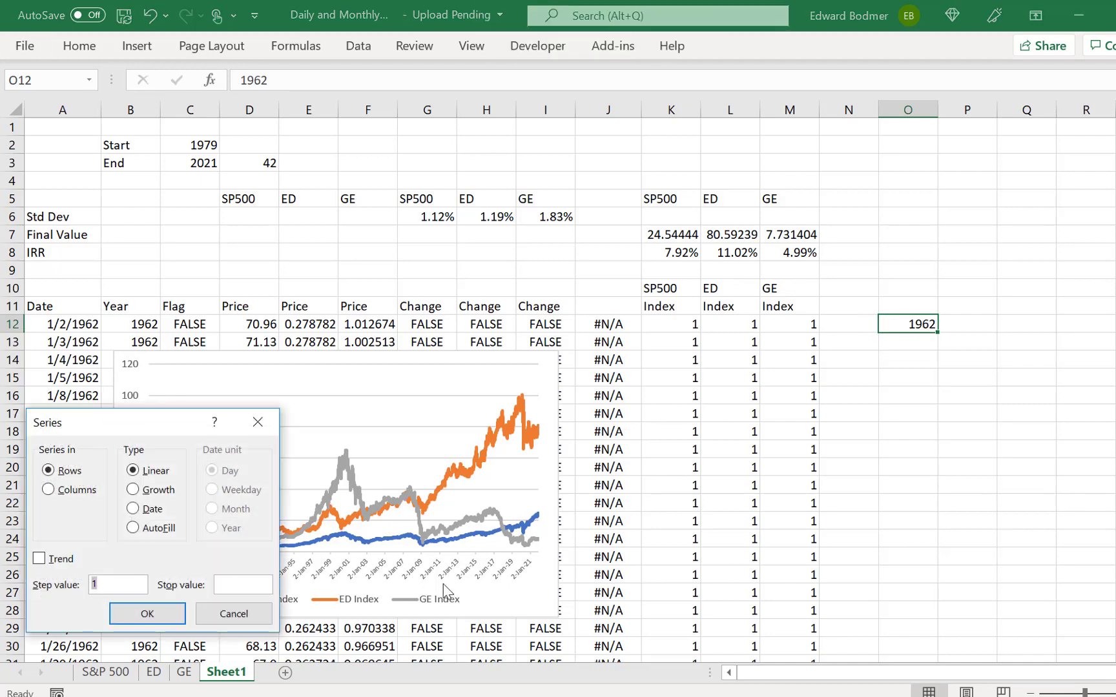
left_click(255, 584)
type("w0")
key("BackSpace")
key("BackSpace")
type("22")
key("BackSpace")
type("0")
key("BackSpace")
type("021")
key("Return")
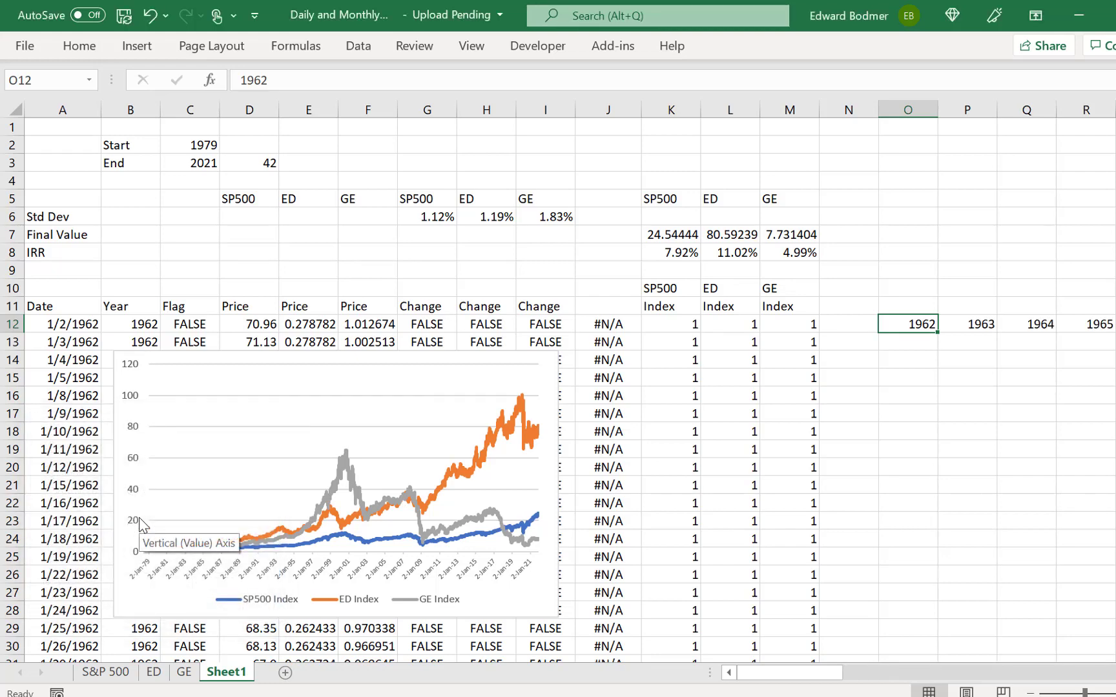
key("ctrl+z")
Step: Fill a linear series of years down column O from O12, with step value 1 and stop value 2021
key("alt+h")
key("f")
key("i")
key("s")
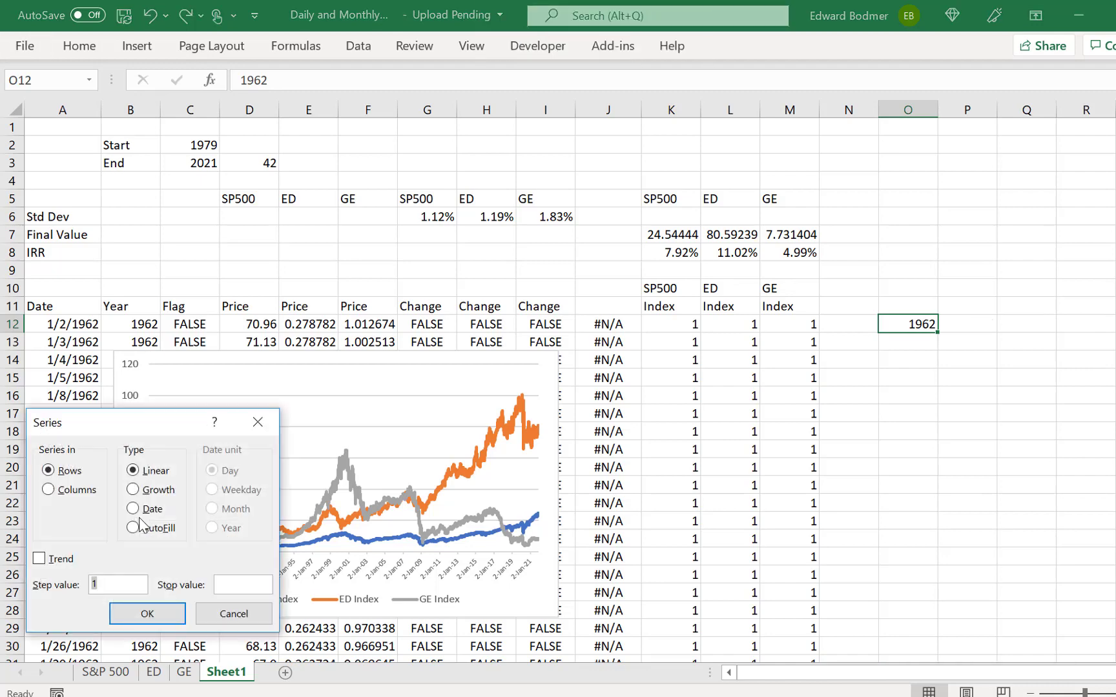
key("alt+c")
key("Return")
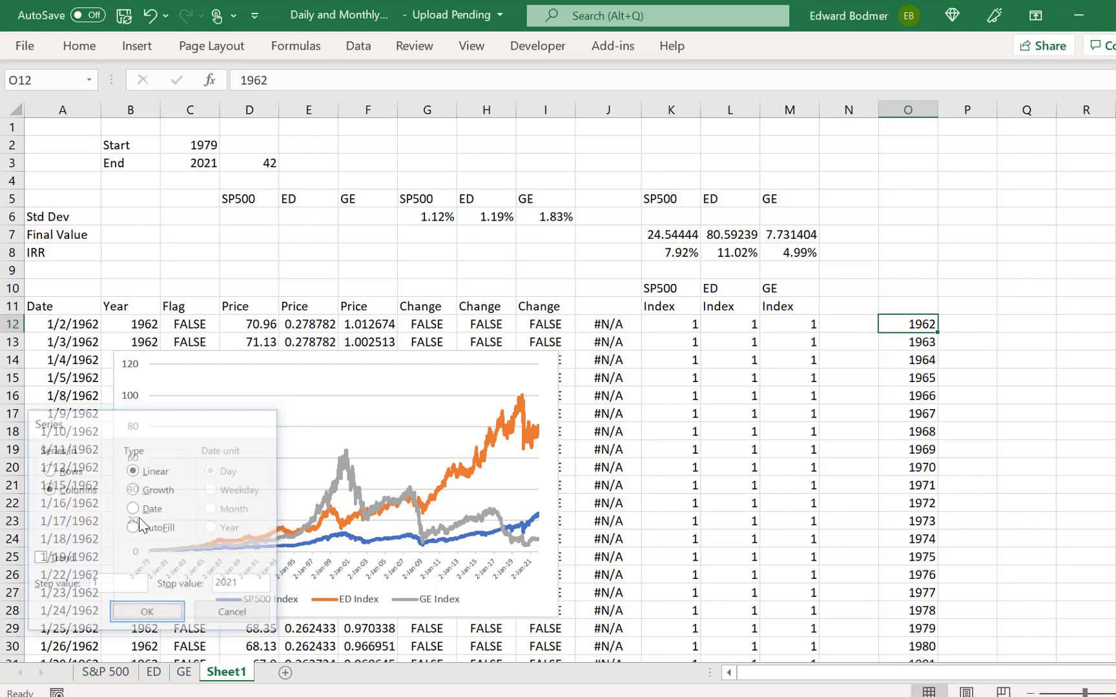
Step: Enter =AVERAGEIF(B:B,O12,D:D) in P12 to average the SP500 price for the year in O12
key("Right")
key("Up")
key("Down")
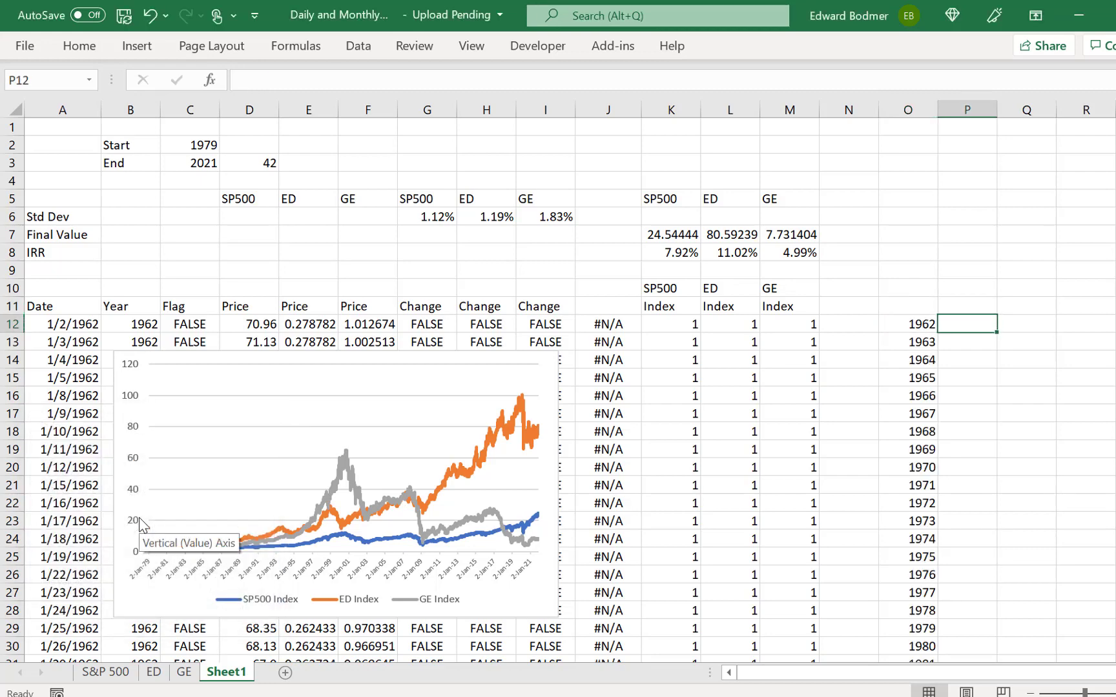
type("=ave")
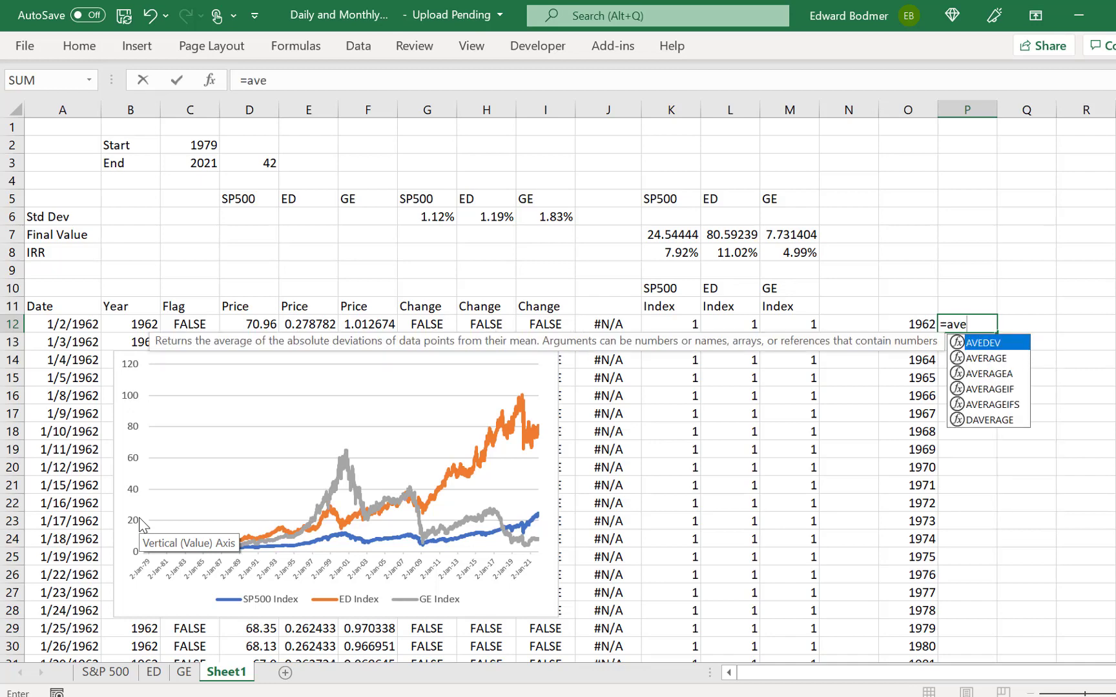
key("Down")
key("Down")
key("Down")
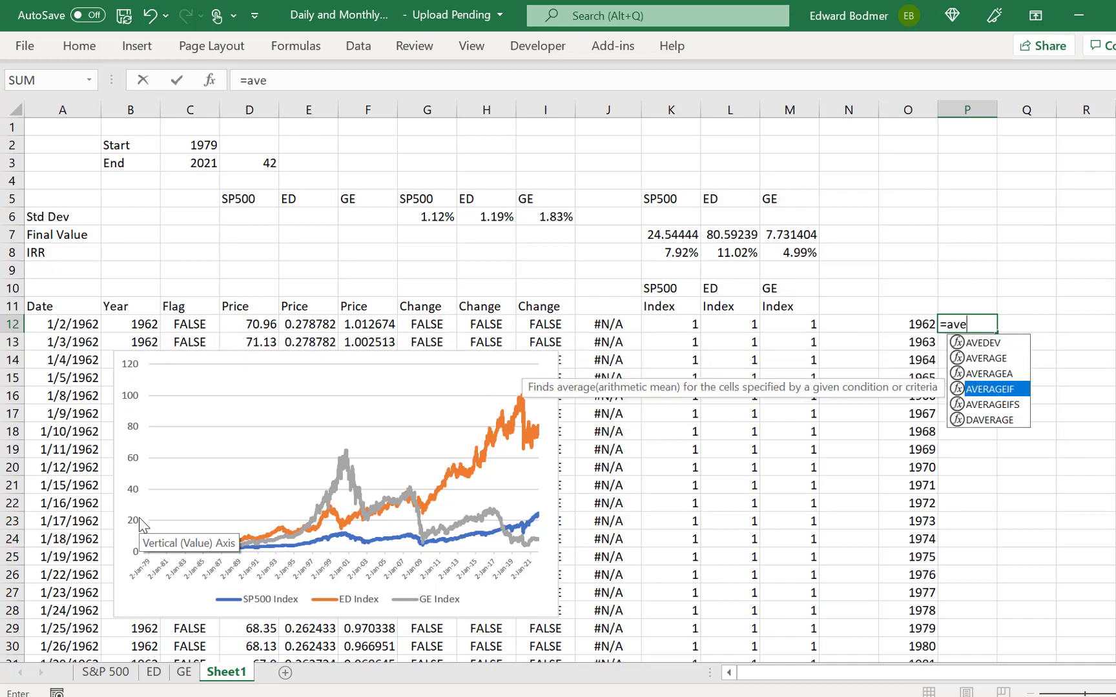
key("Tab")
key("Left")
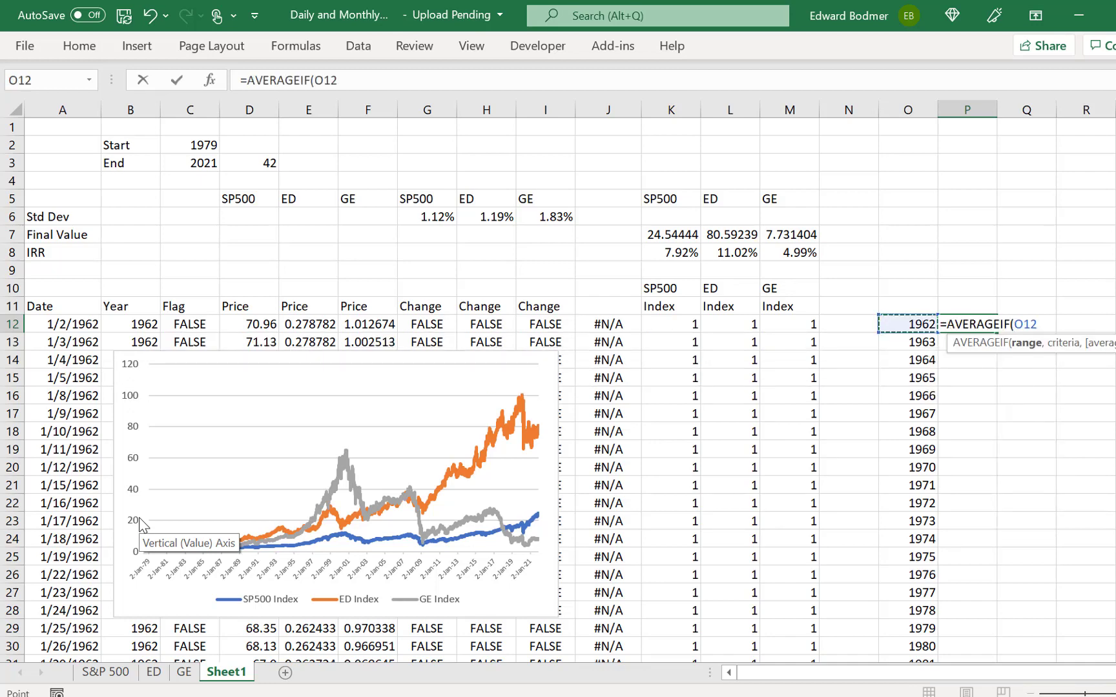
key("Left")
key("Left")
key("Left")
key("Left")
key("Left")
key("Left")
key("Left")
key("Left")
key("Left")
key("Left")
key("Left")
key("Left")
key("Left")
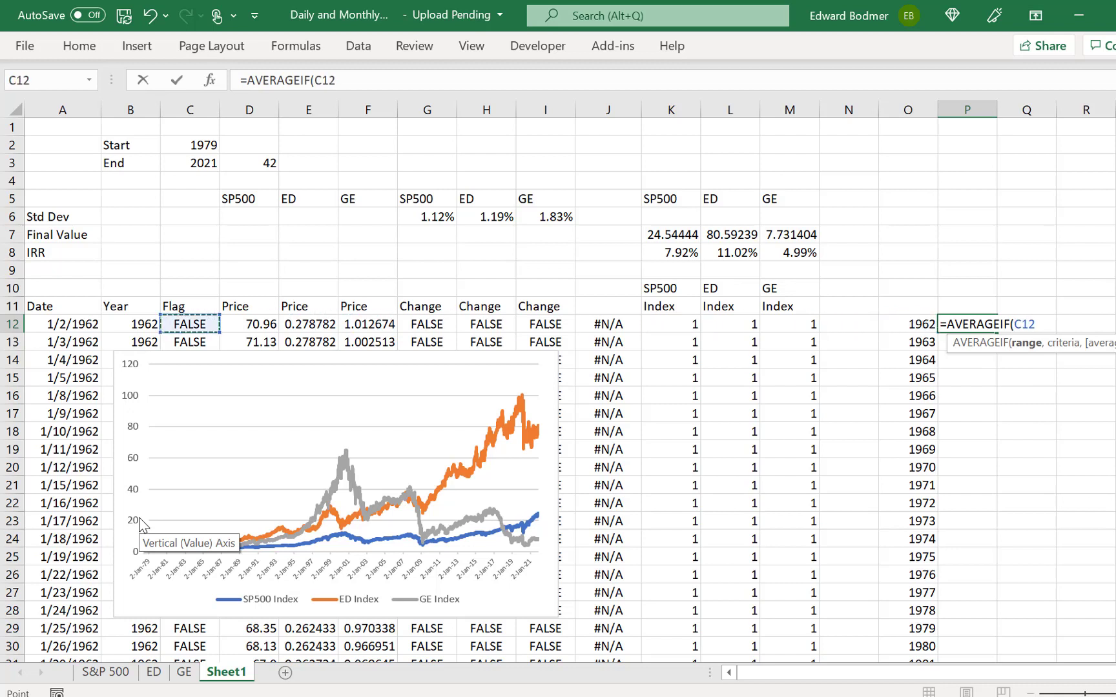
key("ctrl+space")
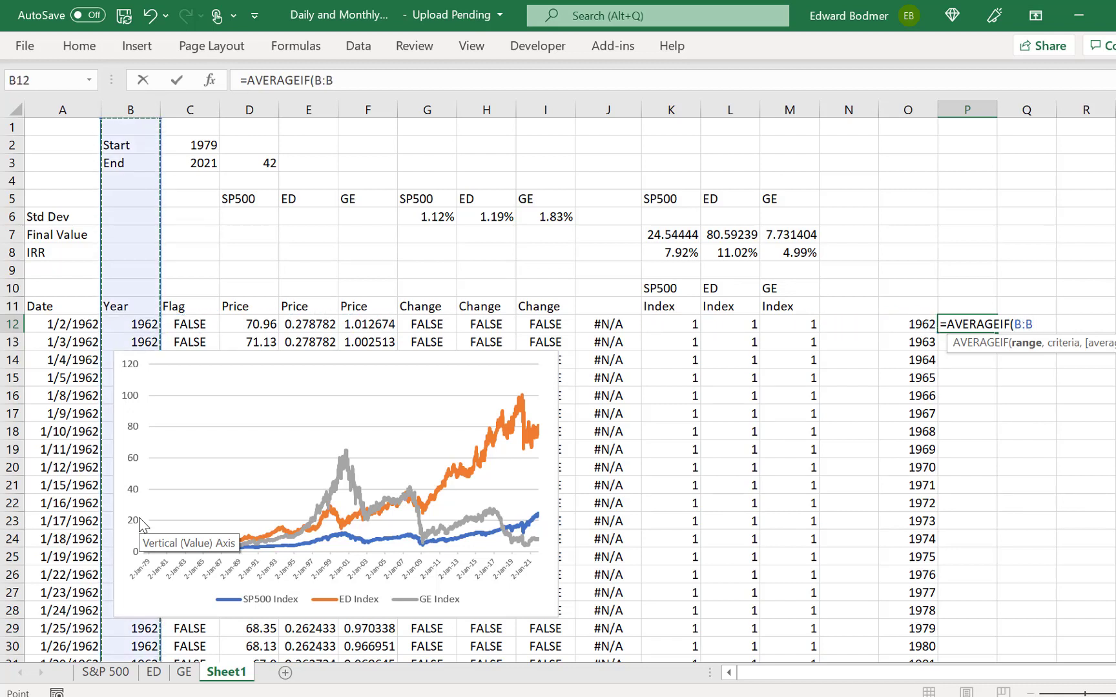
type(",")
key("Left")
type(",")
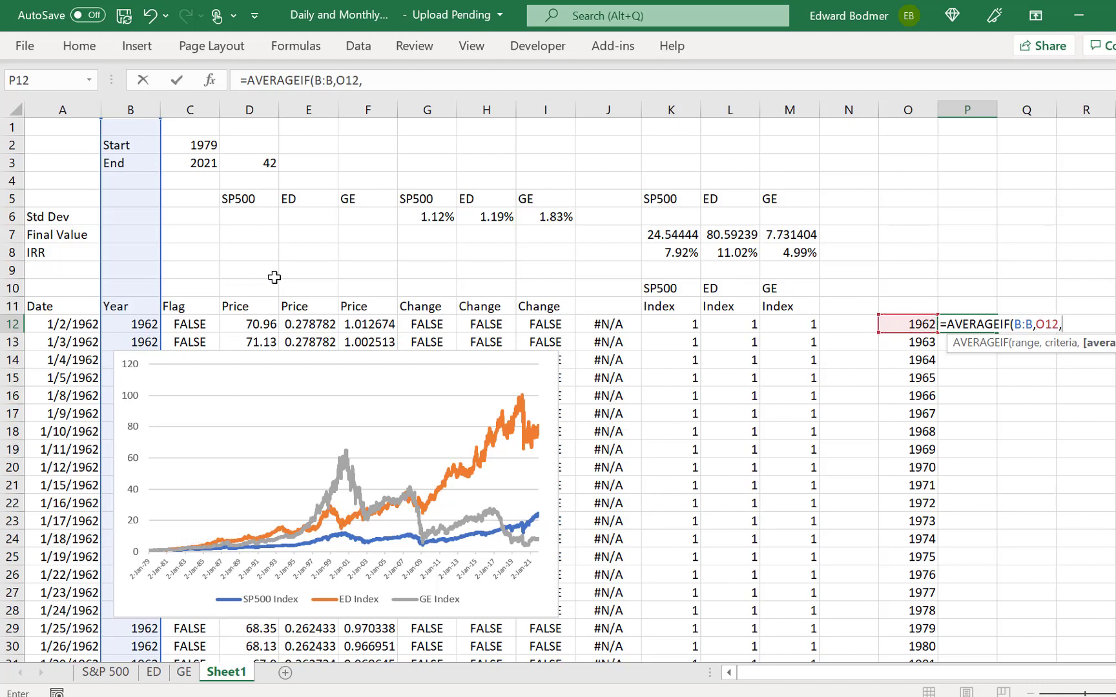
left_click(246, 109)
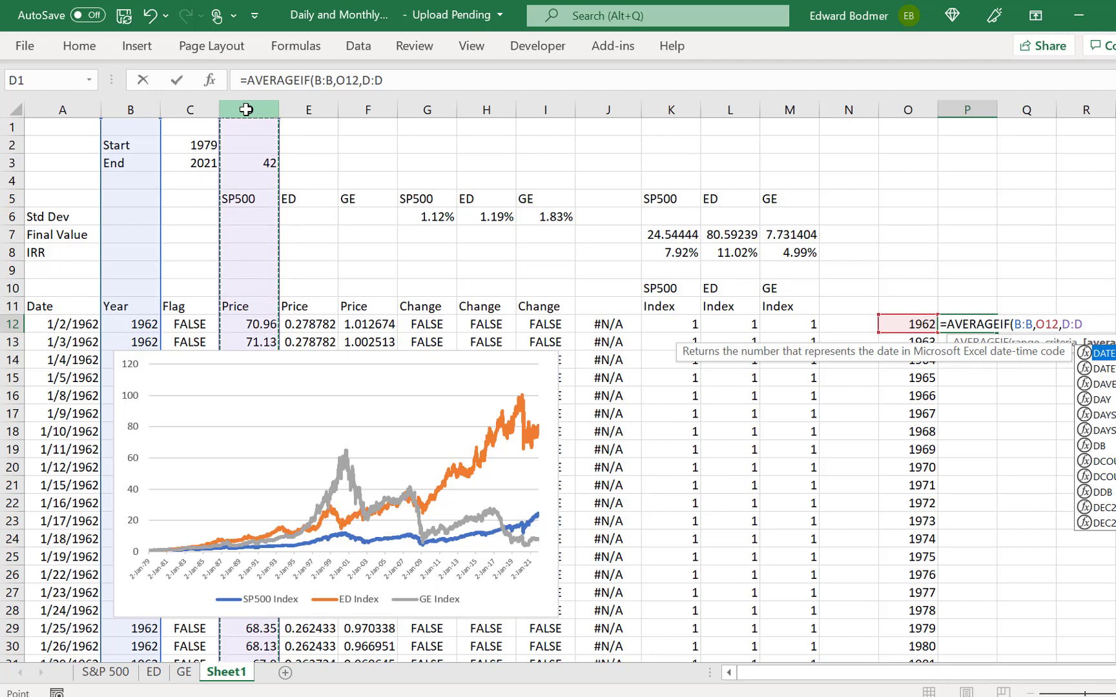
key("Return")
Step: Try to copy the AVERAGEIF formula from P12 across to R12
key("Up")
key("shift+Right")
key("shift+Right")
key("shift+Right")
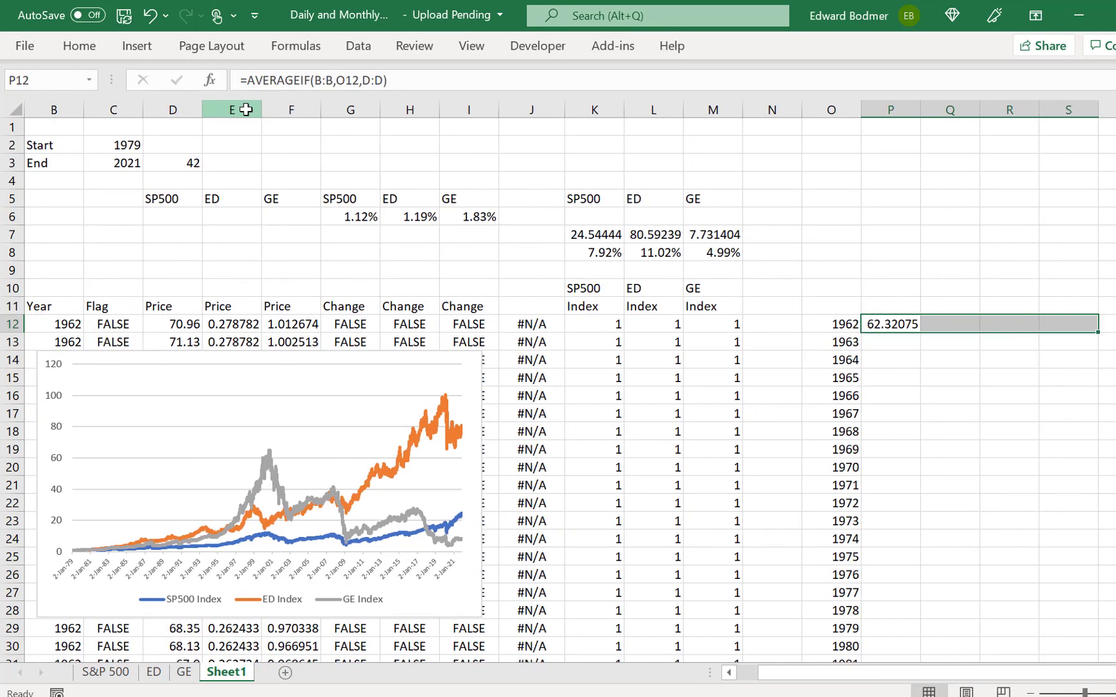
key("Left")
key("Right")
key("shift+Right")
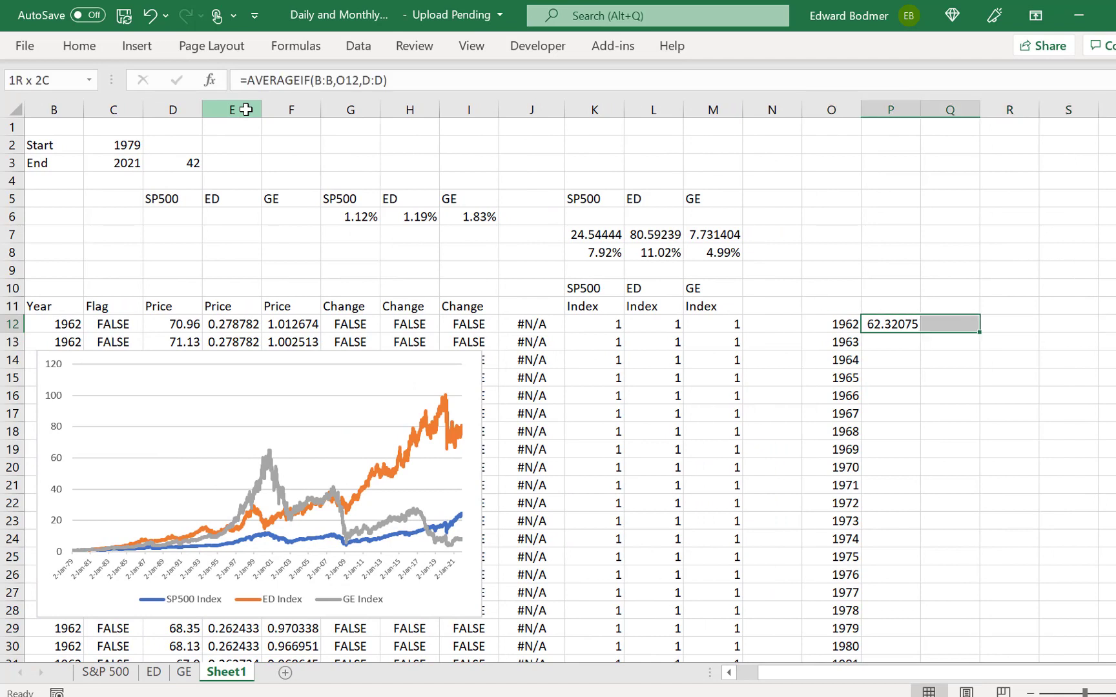
key("shift+Right")
key("ctrl+r")
key("Left")
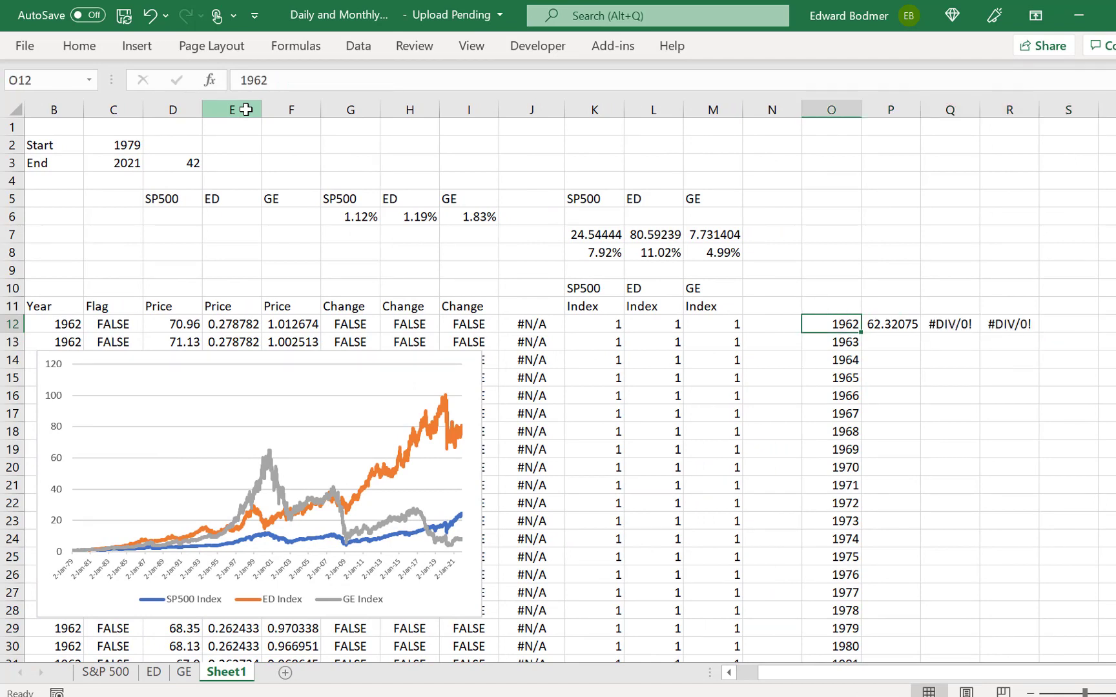
Step: Lock the year column and criteria column references in P12 so the formula reads =AVERAGEIF($B:$B,$O12,D:D)
key("Right")
key("F2")
key("Left")
key("Left")
key("Left")
key("Left")
key("Left")
key("Left")
key("Left")
key("Left")
key("Left")
key("Left")
key("Left")
key("Left")
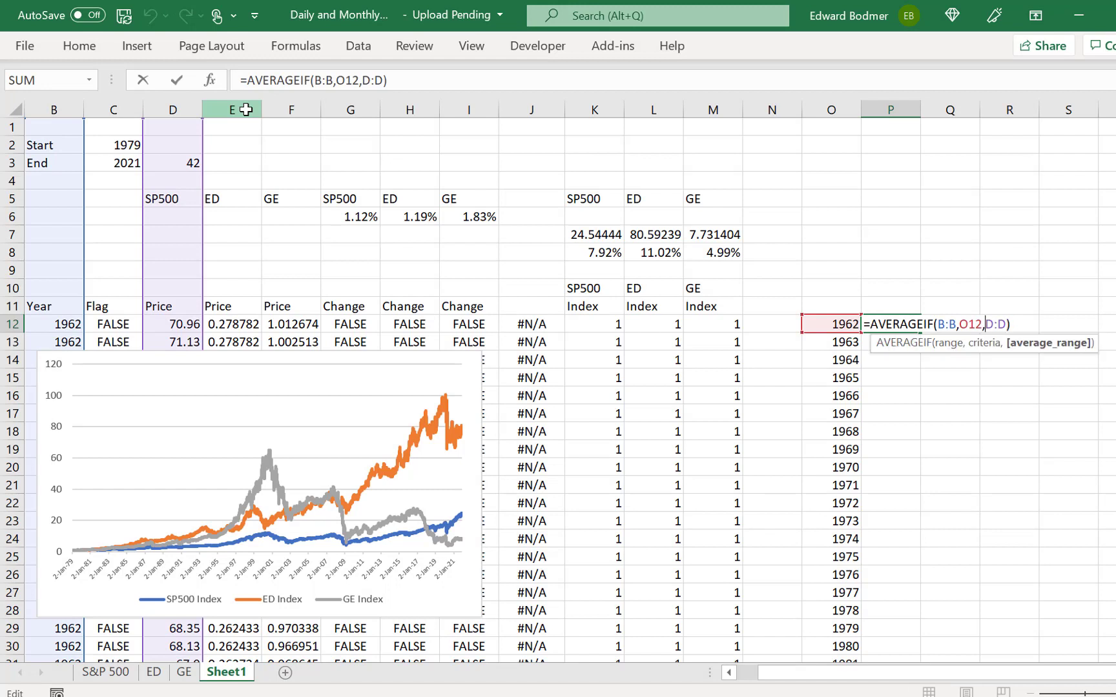
key("F4")
key("Right")
key("Right")
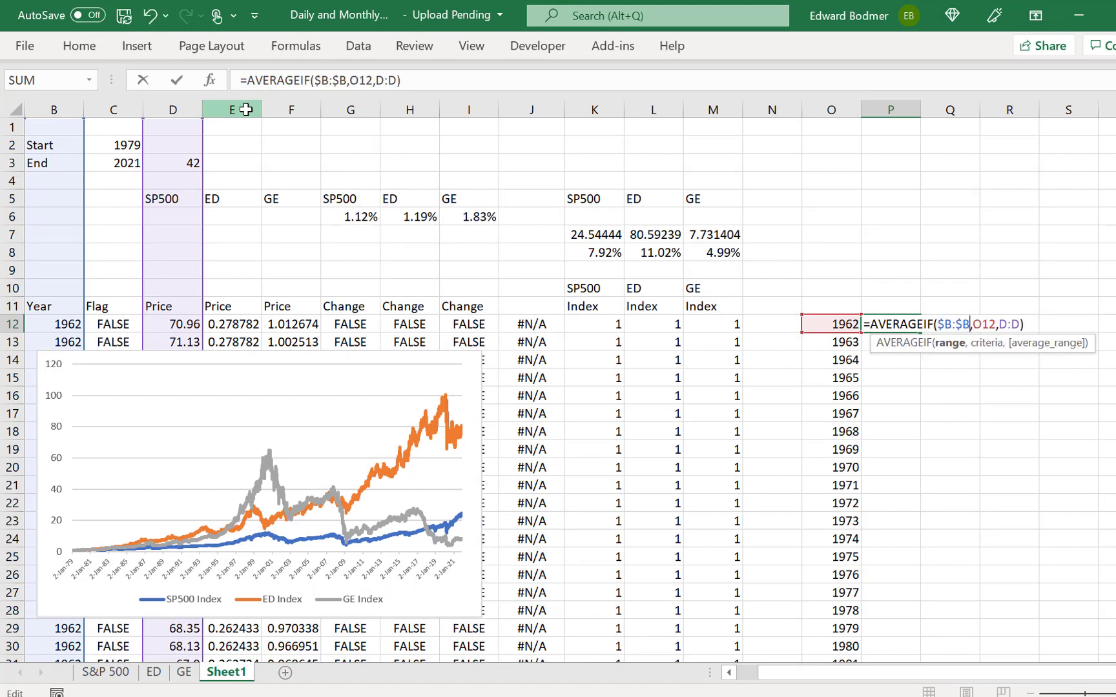
key("F4")
key("F4")
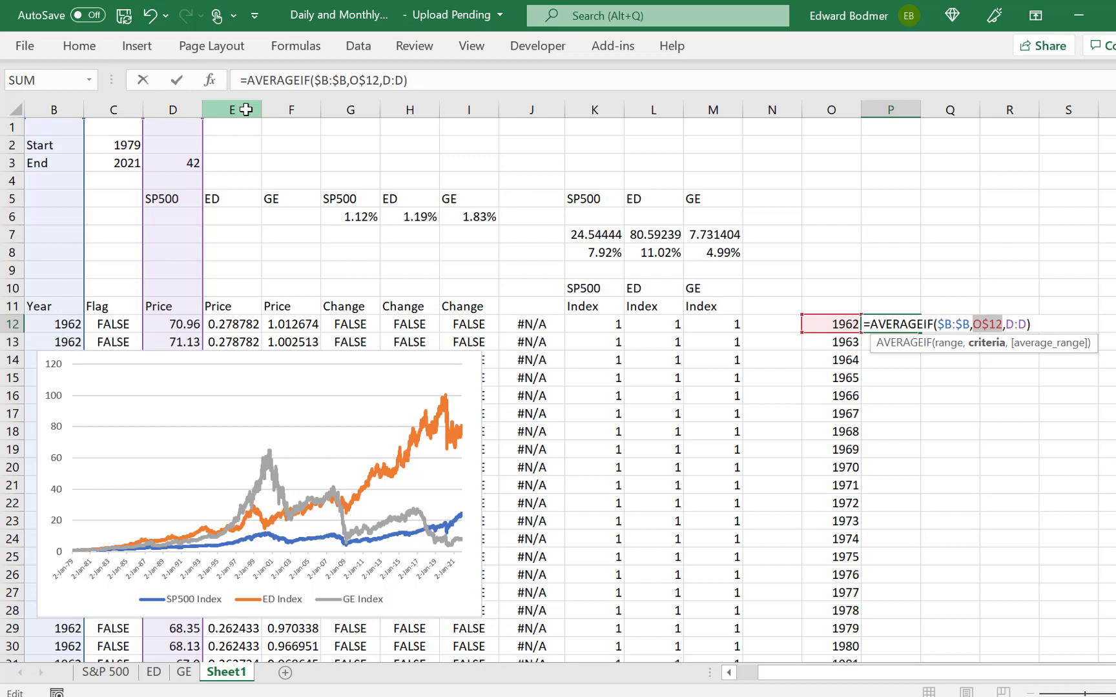
key("F4")
key("ctrl+Return")
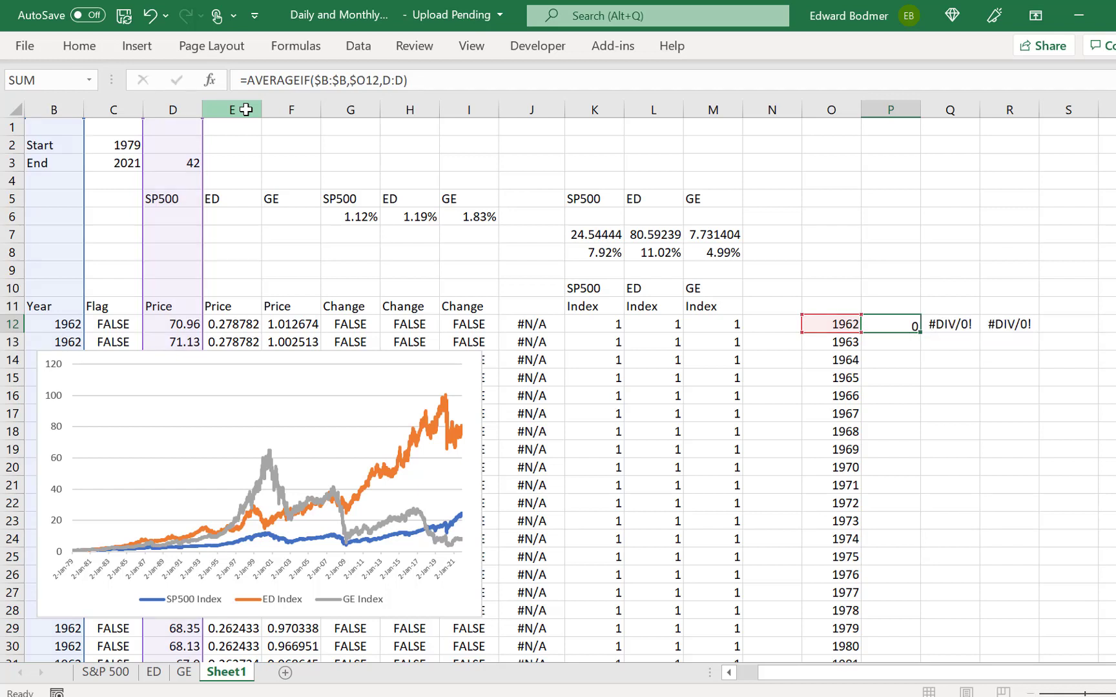
Step: Copy the corrected P12 formula across to R12 and fill P12:R12 down alongside the whole list of years
key("Right")
key("Right")
key("Left")
key("Left")
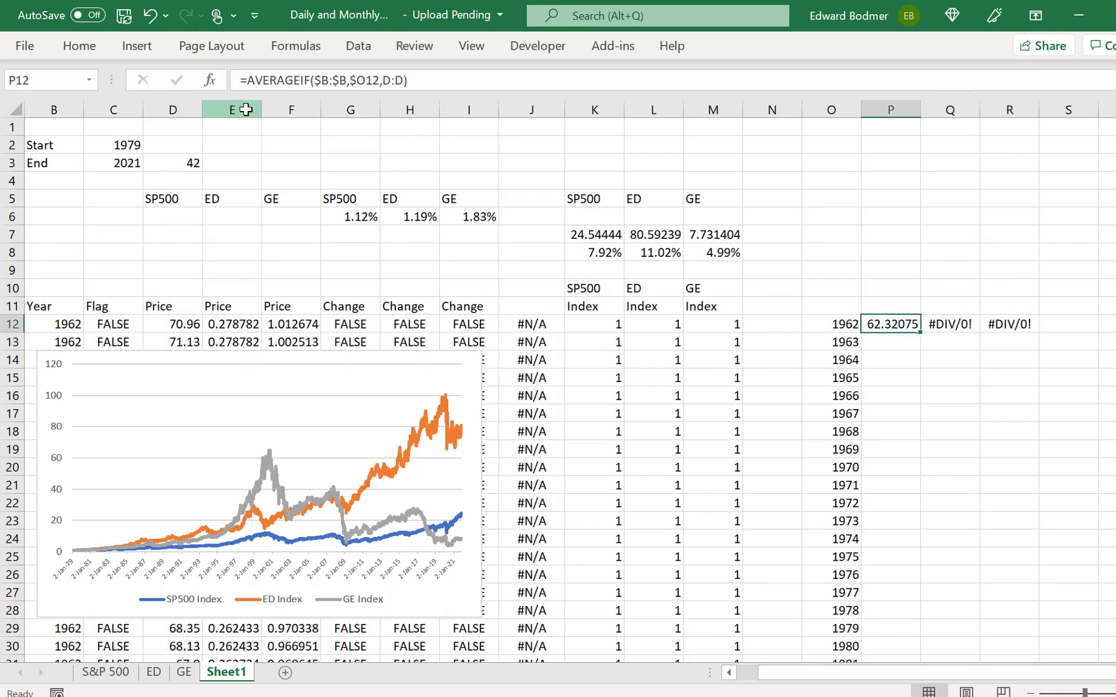
key("shift+Right")
key("shift+Right")
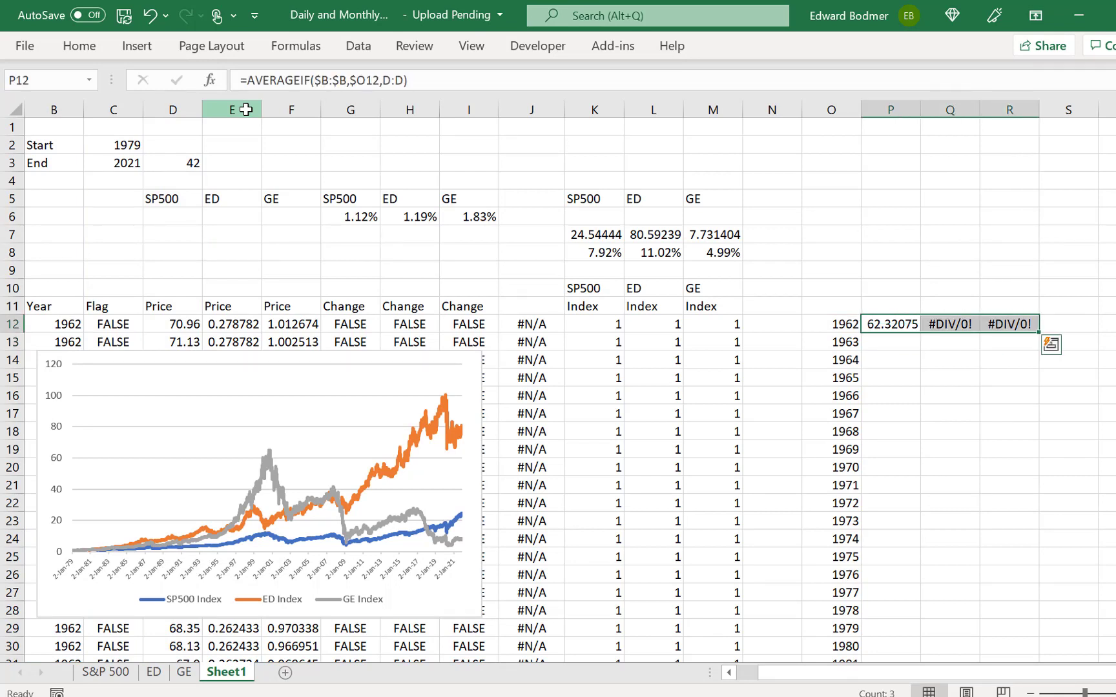
key("ctrl+r")
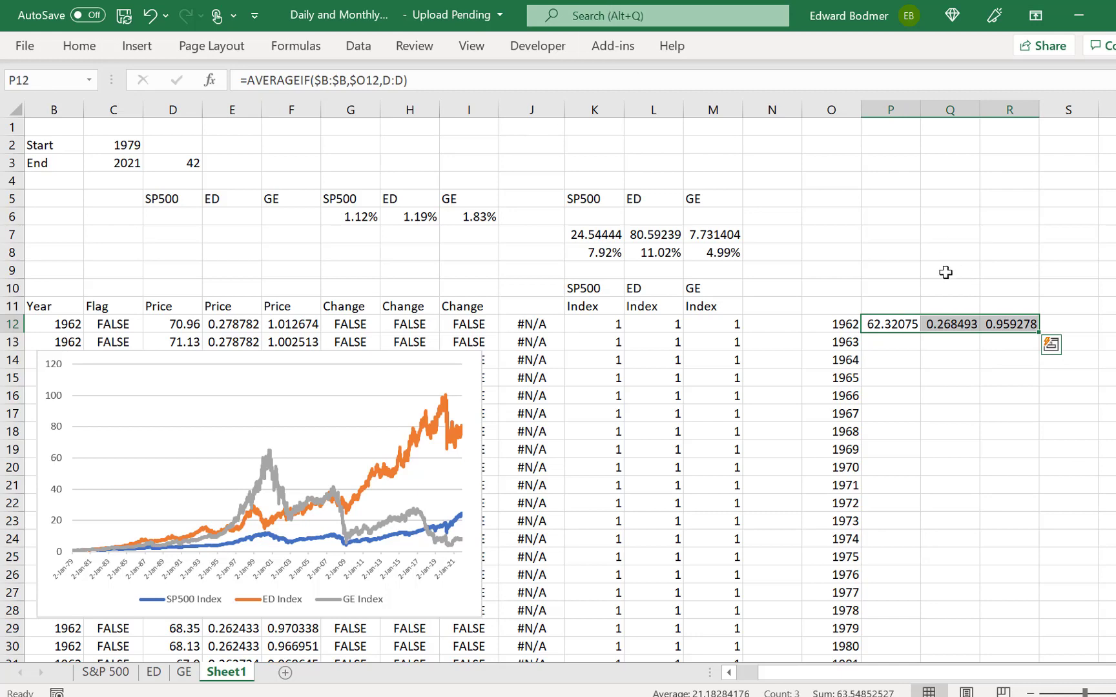
double_click(1037, 332)
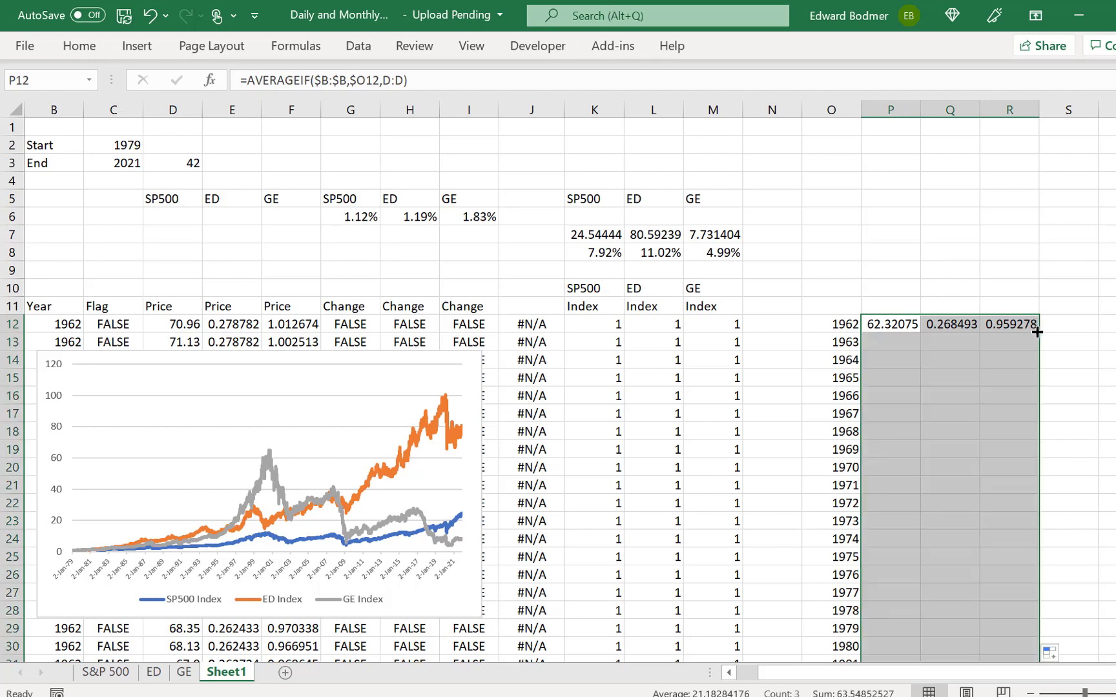
key("Left")
key("Right")
key("Left")
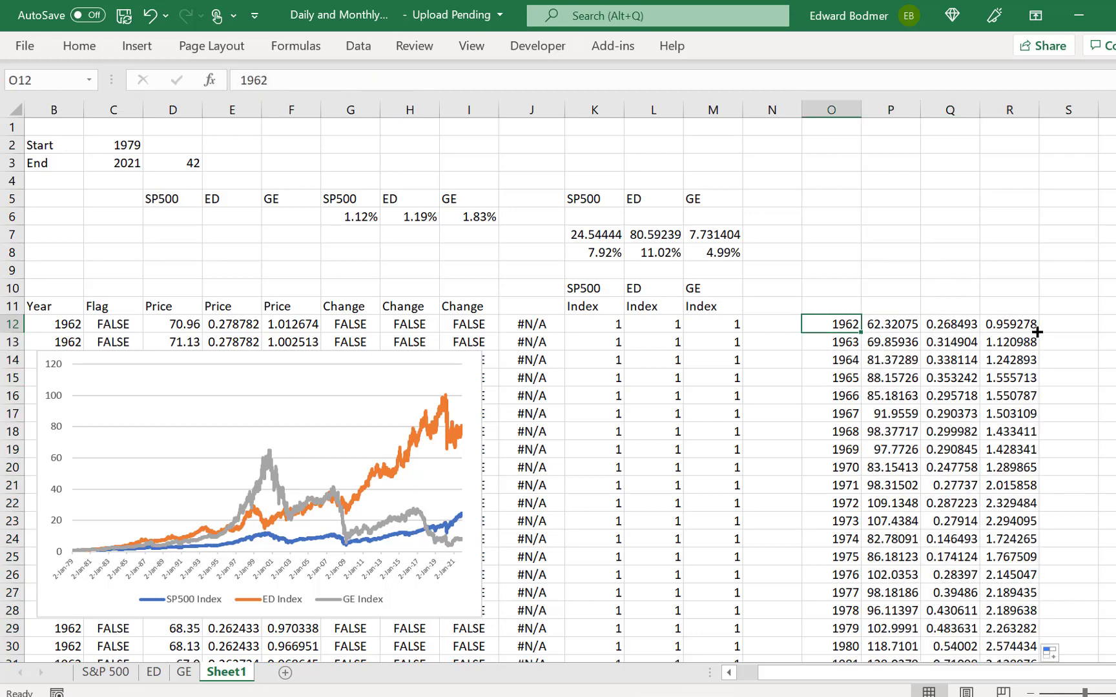
Step: Insert a blank column at P, between the list of years and the yearly average prices
key("ctrl+Left")
key("ctrl+Left")
key("Right")
key("Right")
key("Right")
key("Right")
key("Right")
key("Right")
key("Right")
key("Right")
key("Right")
key("Right")
key("Right")
key("Right")
key("Right")
key("Right")
key("Right")
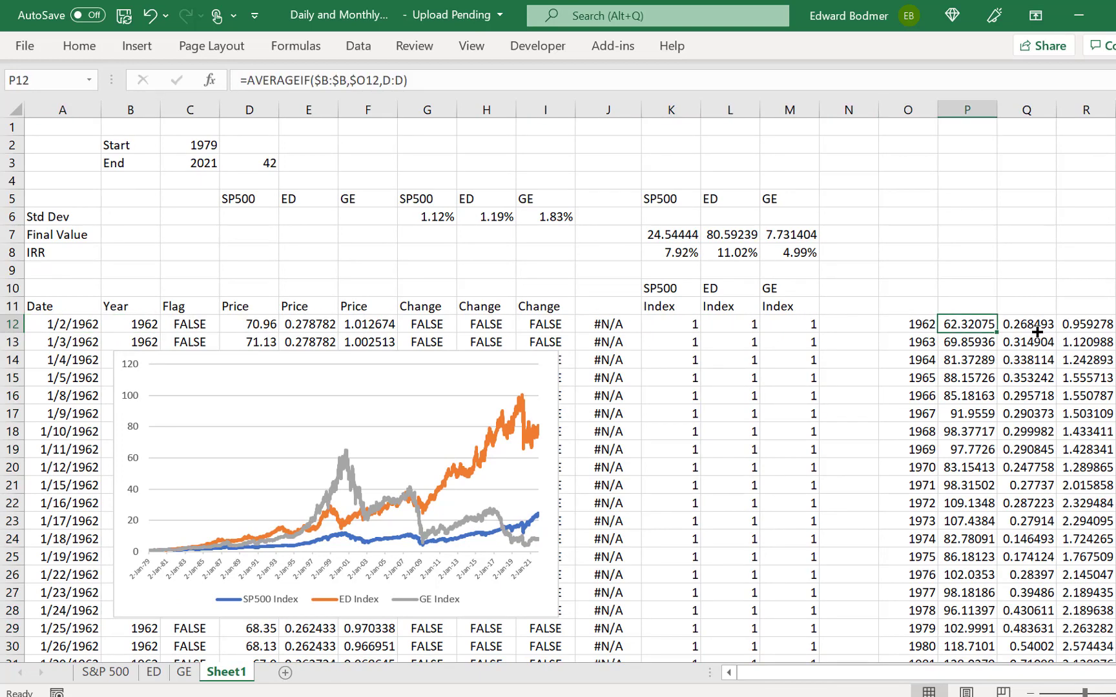
key("ctrl+space")
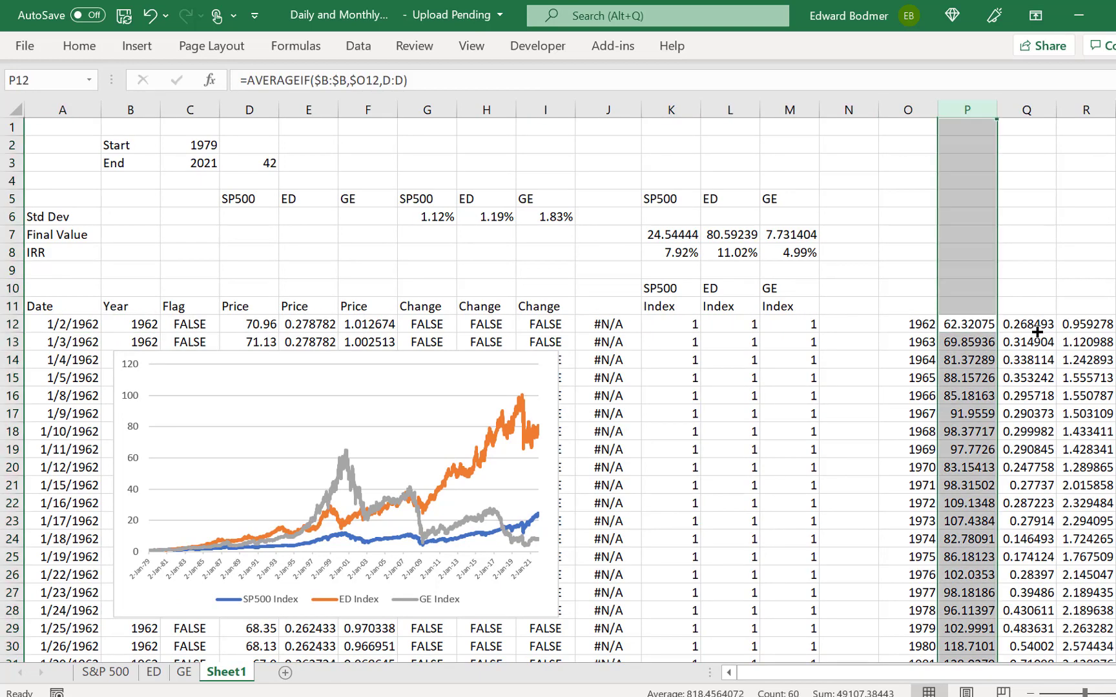
key("ctrl+shift+plus")
Step: Copy the SP500, ED and GE headings in K10:M10 and paste them above the yearly average prices at Q10
key("Right")
key("Right")
key("Right")
key("Right")
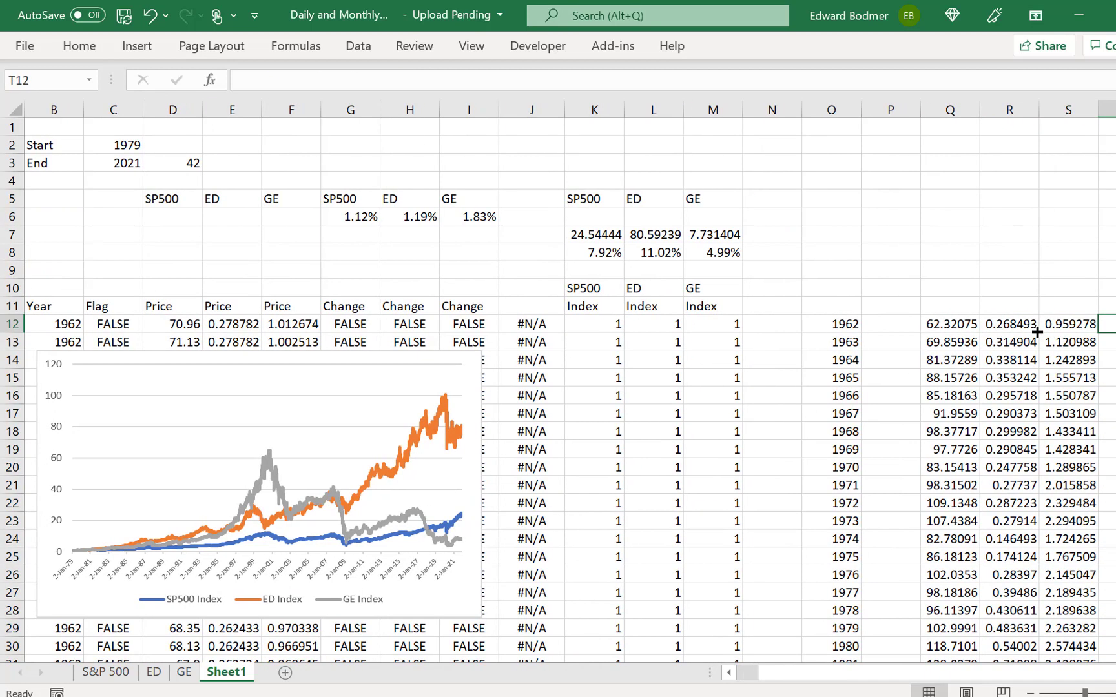
key("Left")
key("Left")
key("Left")
key("Up")
key("Up")
key("Left")
key("Left")
key("Left")
key("Left")
key("Left")
key("Left")
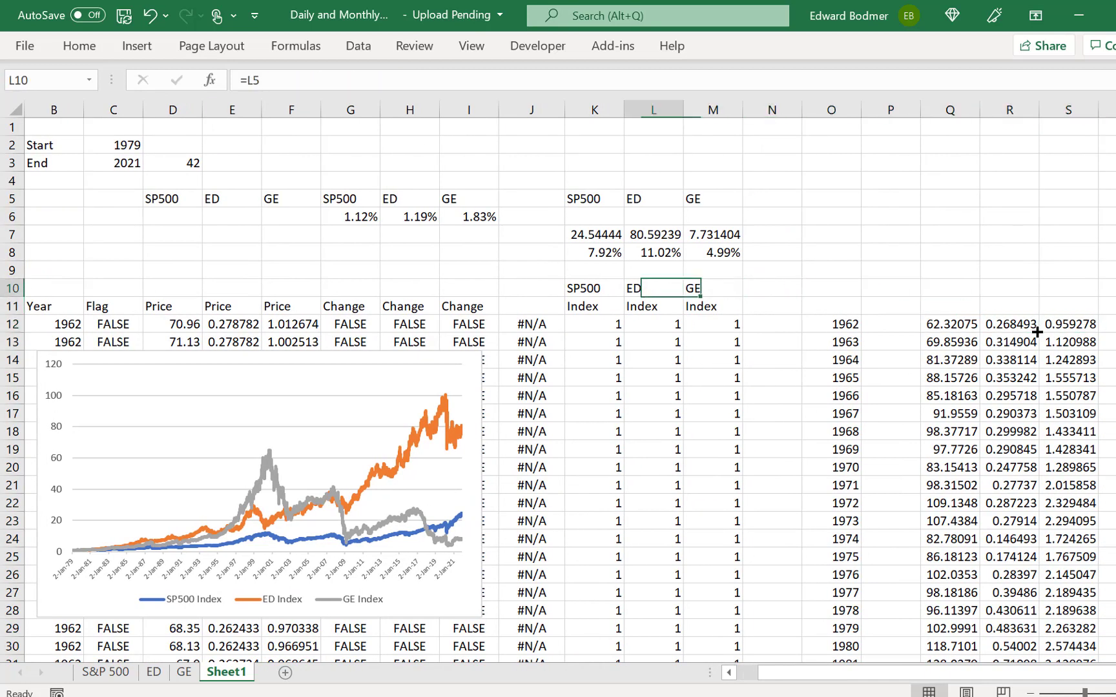
key("Right")
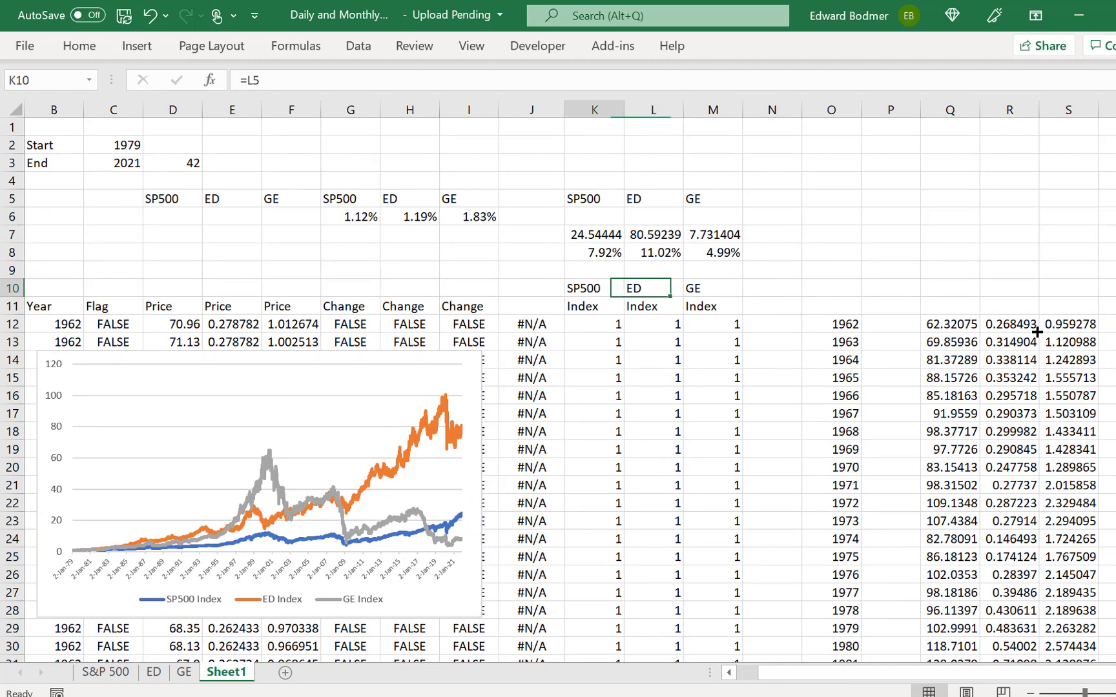
key("Left")
key("shift+Right")
key("shift+Right")
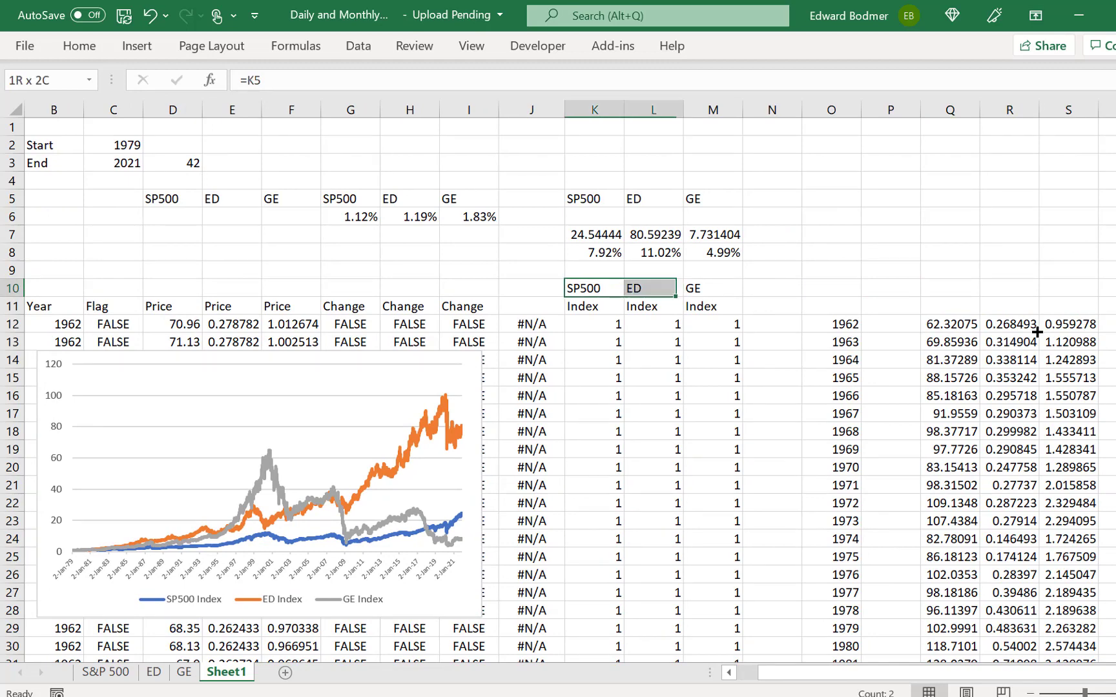
key("ctrl+c")
key("Right")
key("Right")
key("Right")
key("Right")
key("Right")
key("Right")
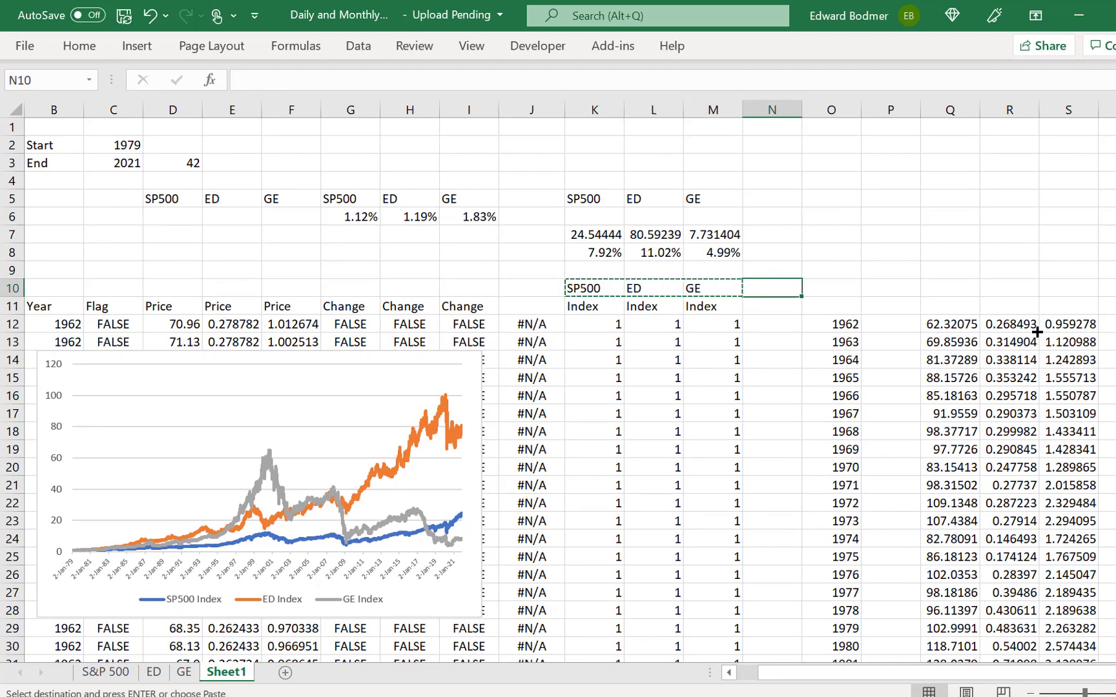
key("ctrl+v")
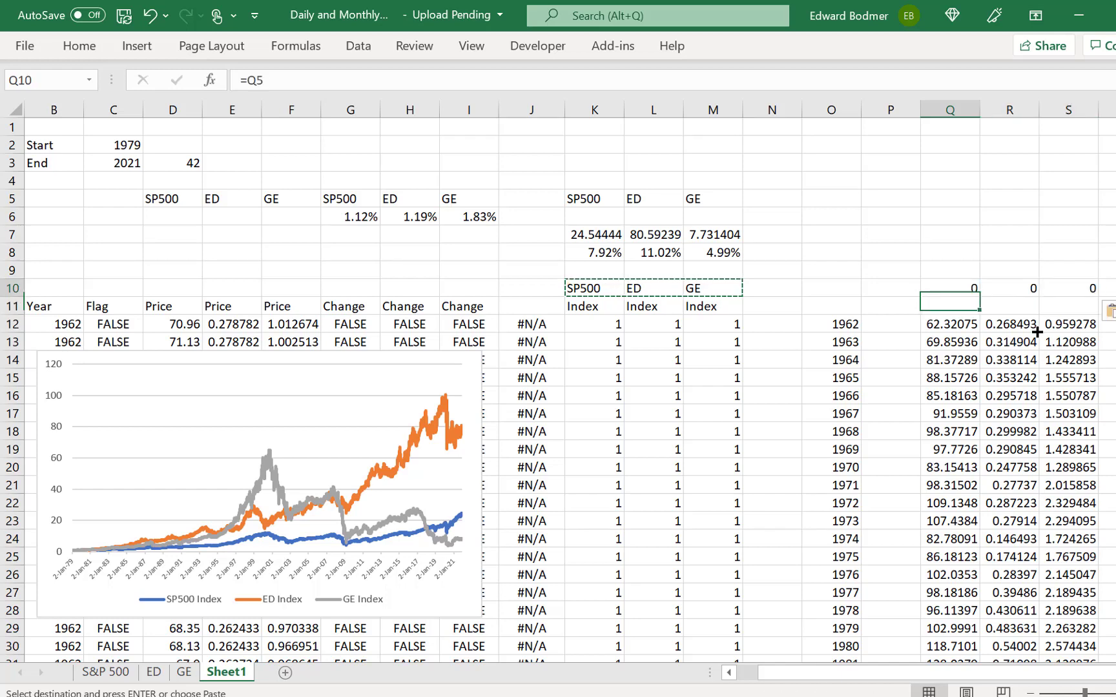
Step: Link Q10 to the SP500 heading with =K10 and copy it across to S10 for the other headings
type("=")
key("Left")
key("Left")
key("Left")
key("Left")
key("Left")
key("Left")
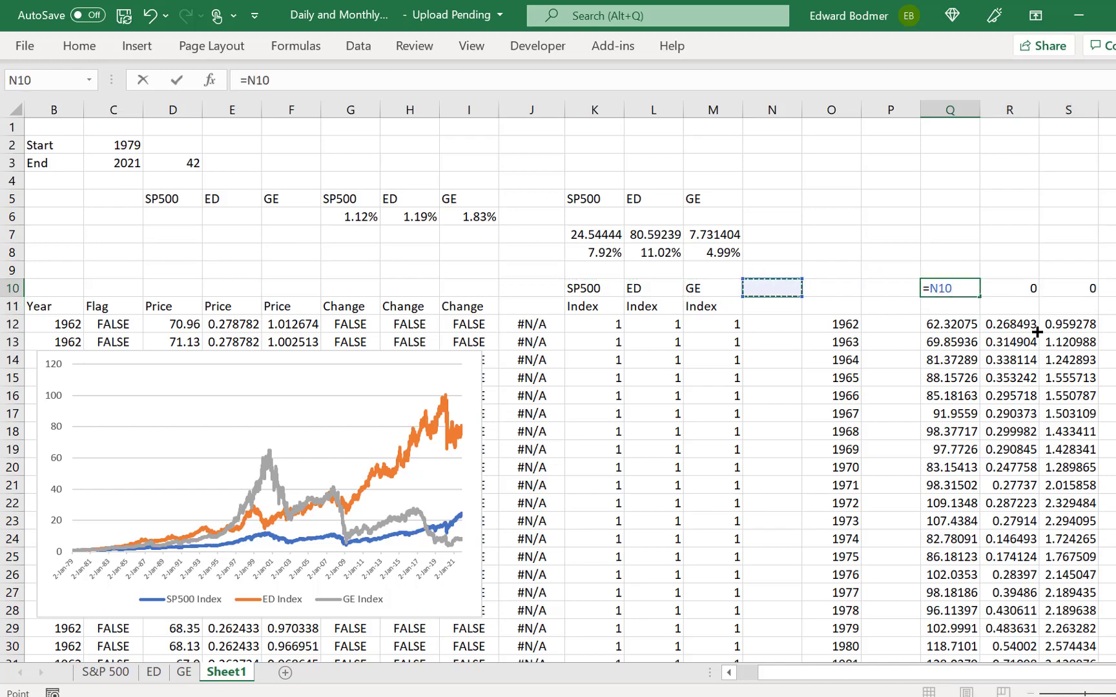
key("Return")
key("Up")
key("shift+Right")
key("shift+Right")
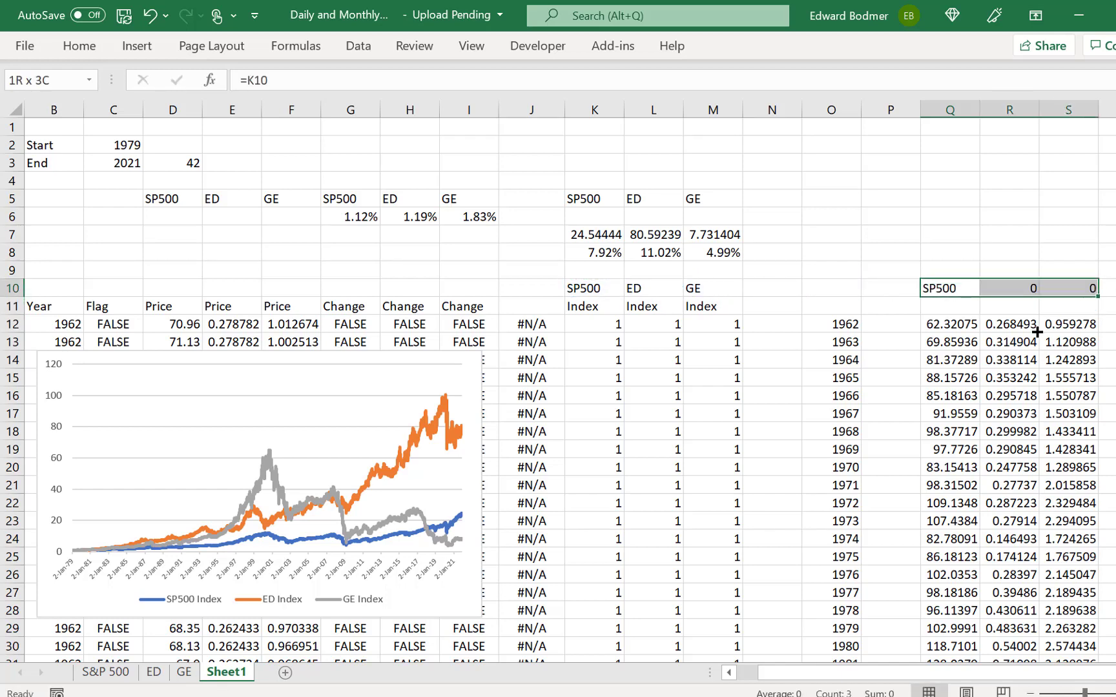
key("ctrl+r")
key("Down")
key("Down")
key("Left")
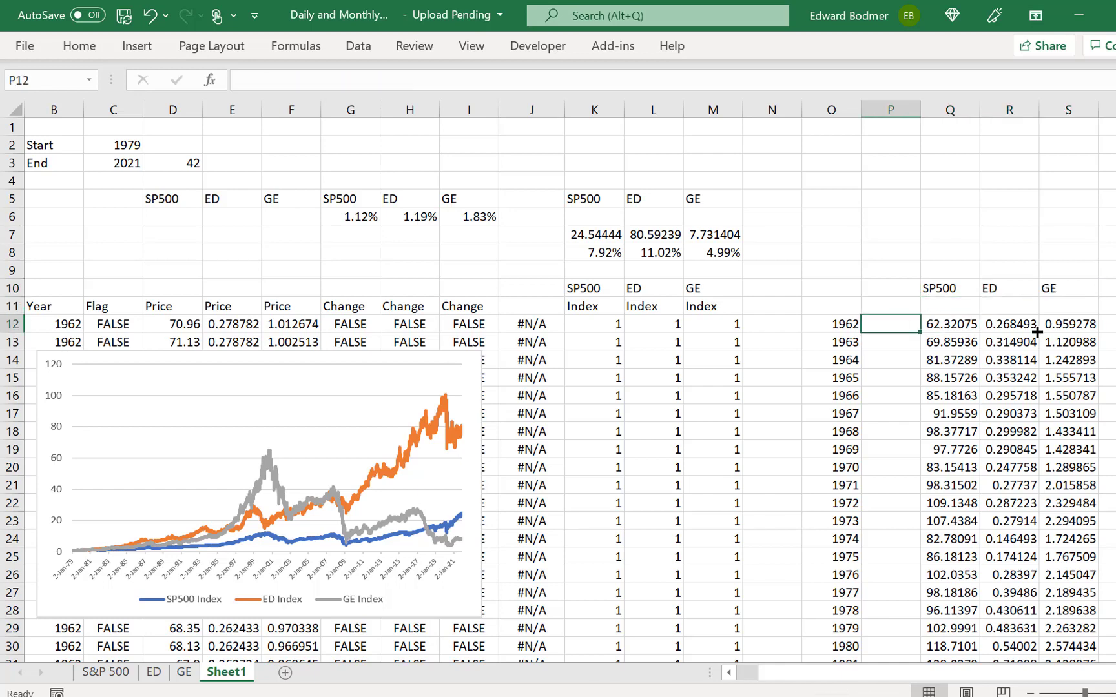
type("=an")
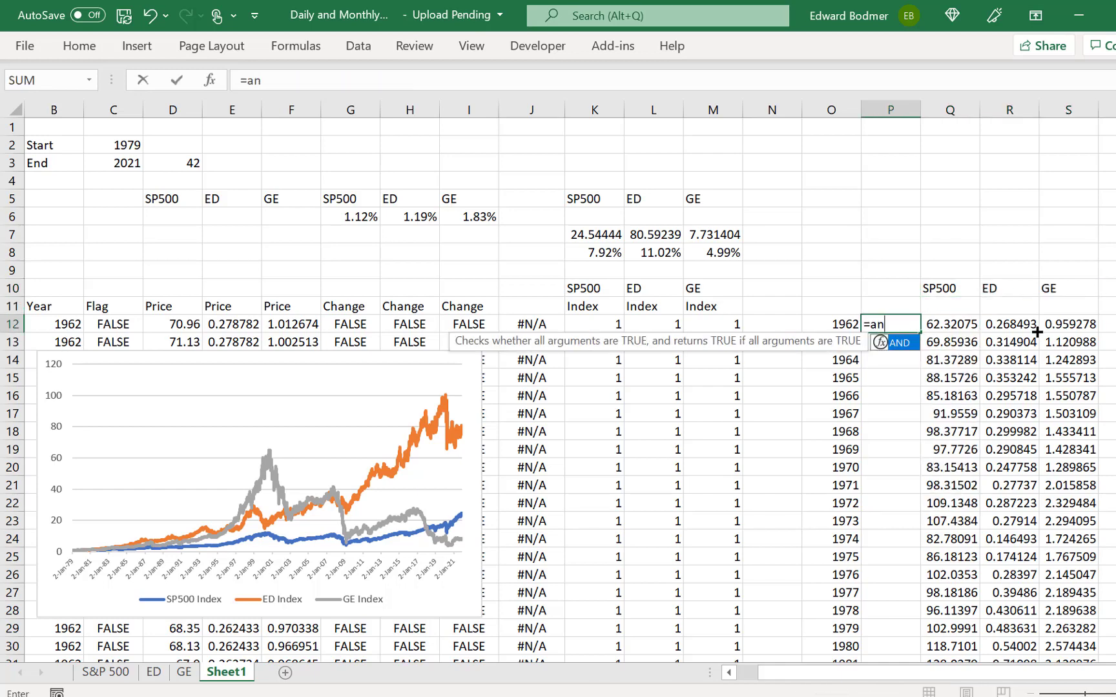
key("BackSpace")
key("BackSpace")
key("BackSpace")
type("a")
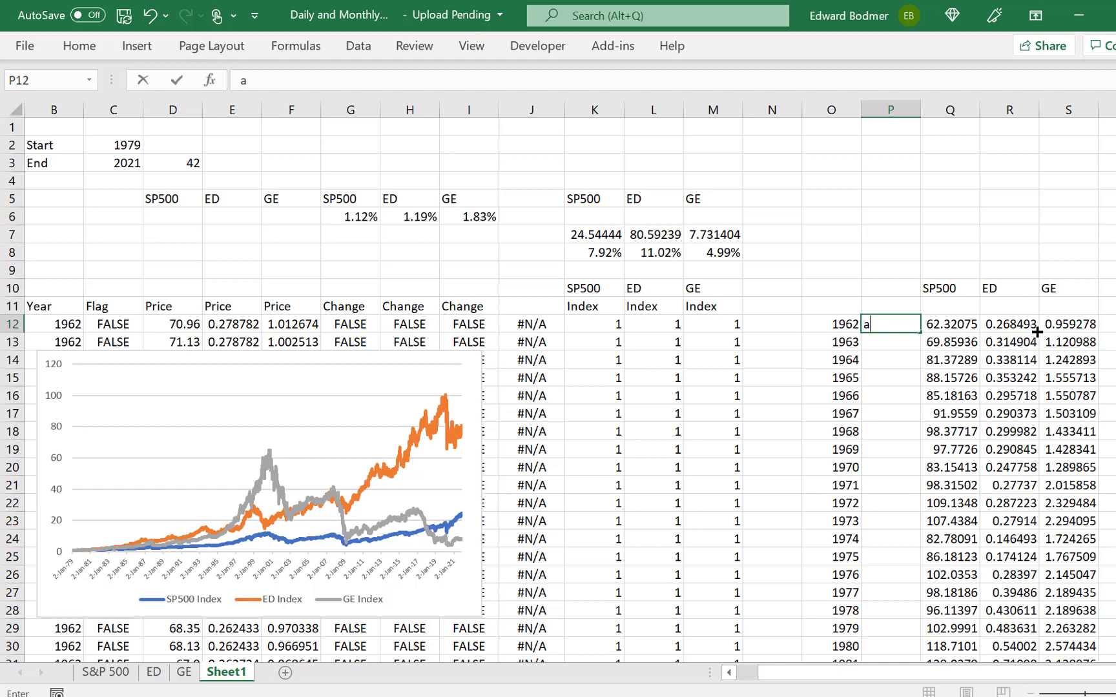
Step: Enter a year-range flag in P12 that tests the year against the start and end years: =AND(O12>=$C$2,O12<=$C$3)
type("=and(")
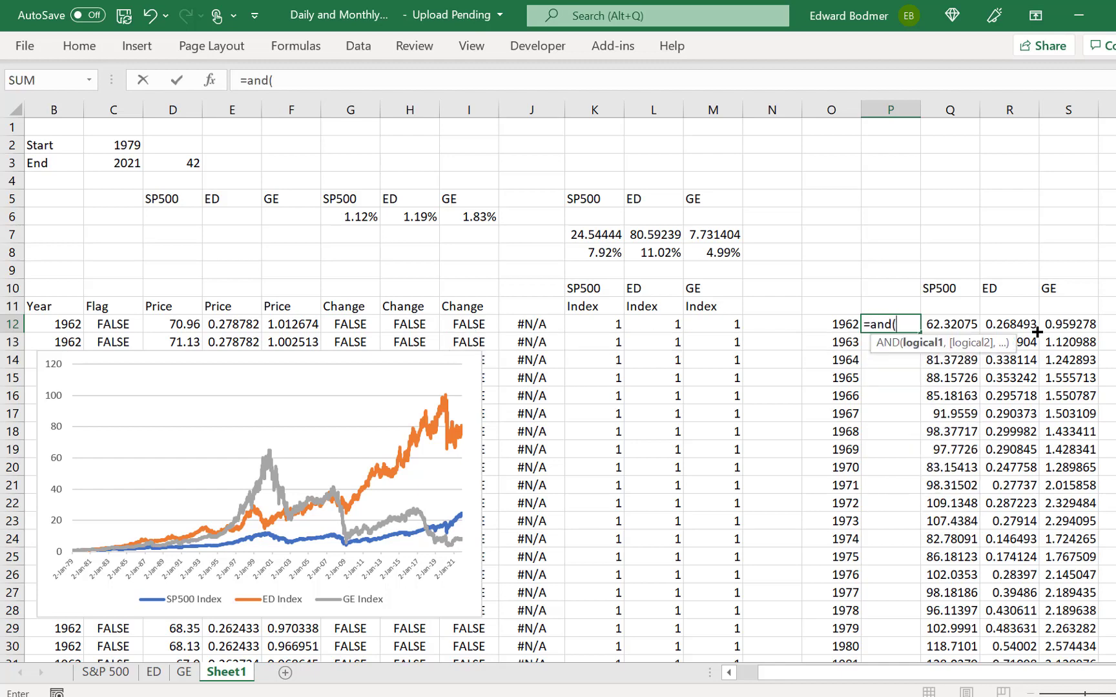
key("Left")
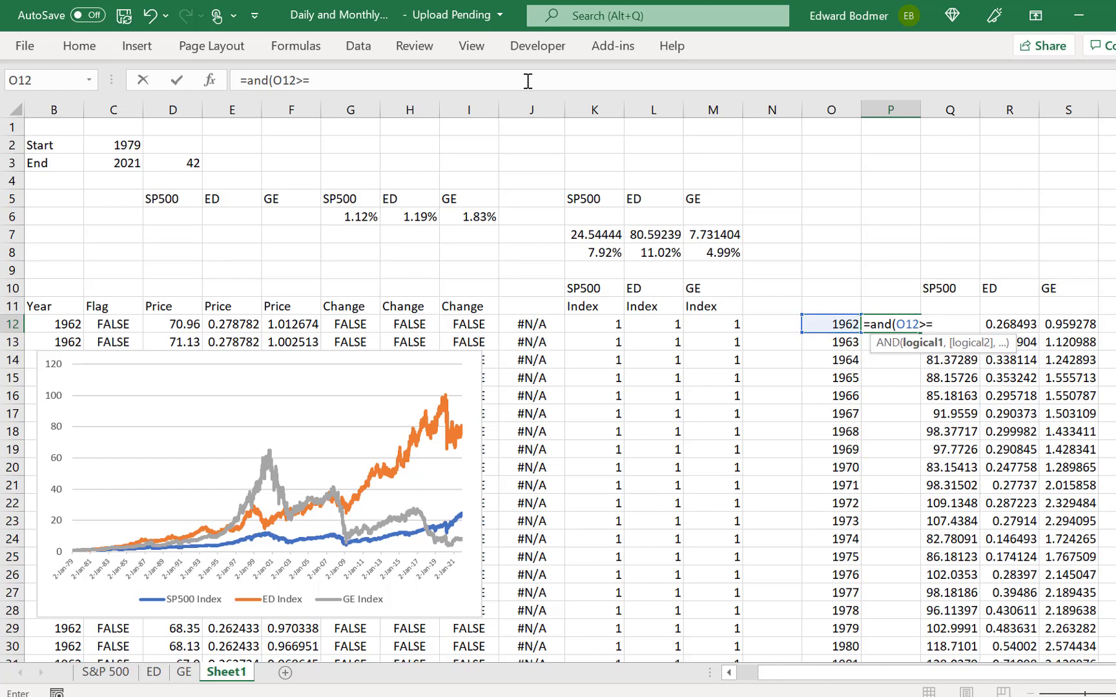
type(">=")
left_click(93, 149)
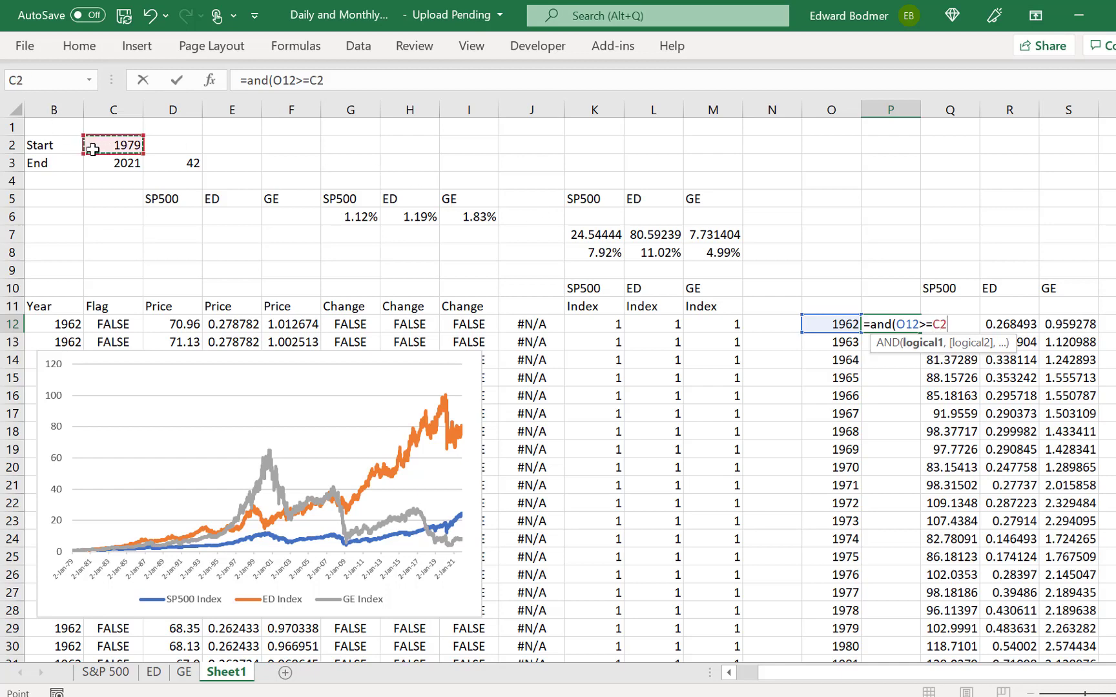
key("F4")
type(",")
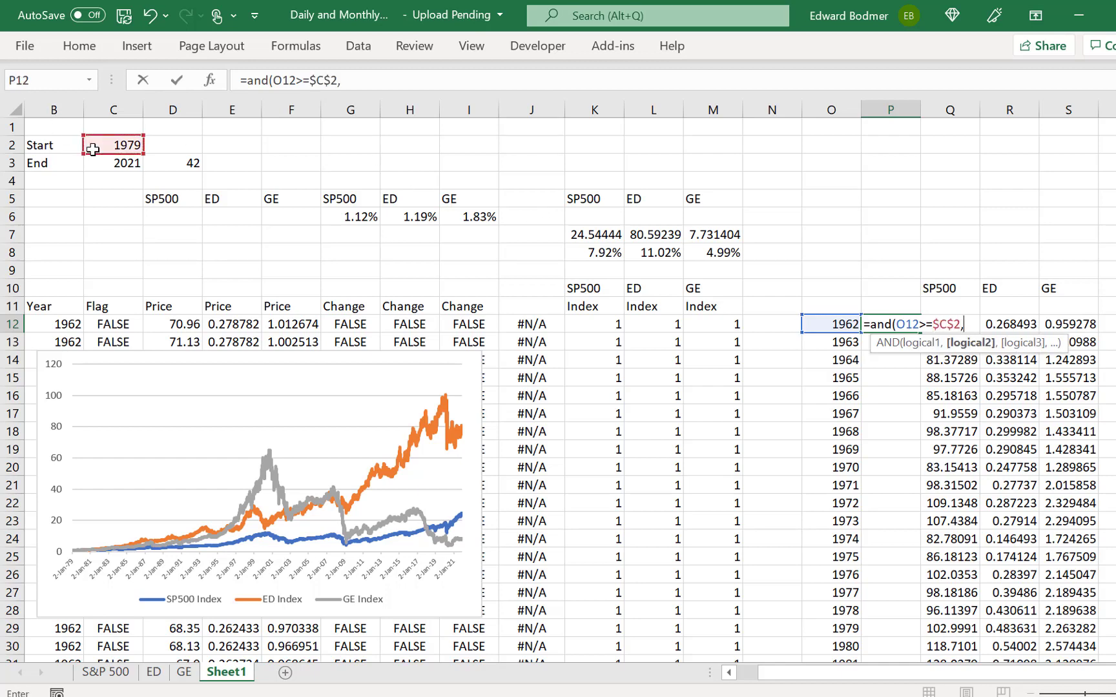
key("Left")
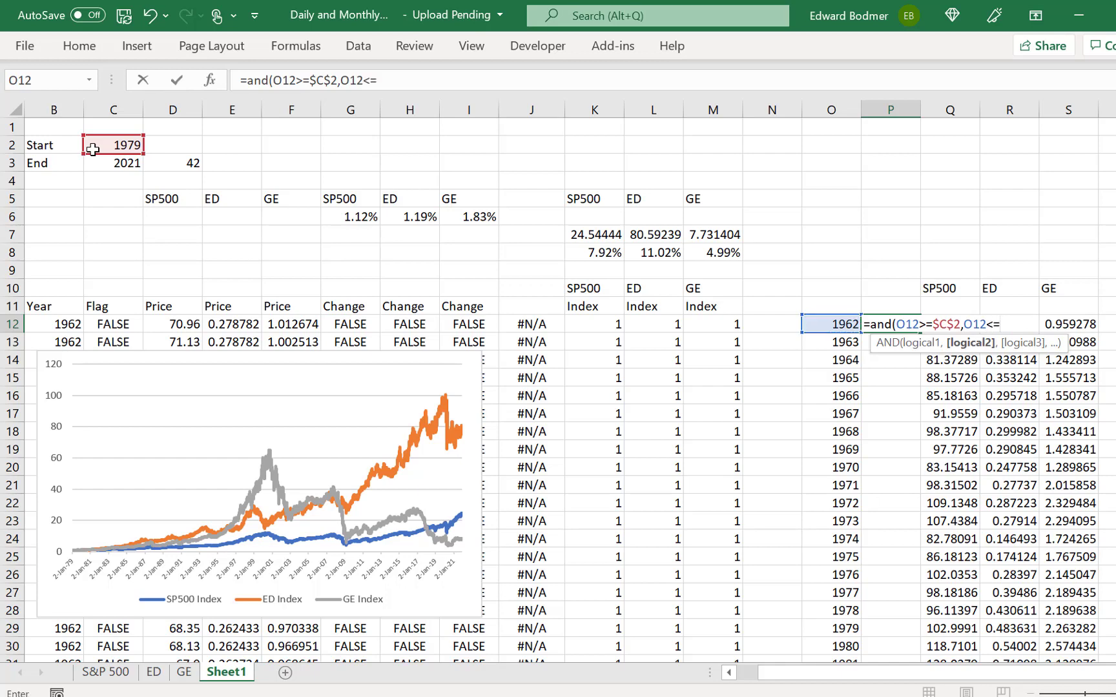
type("<=")
left_click(105, 160)
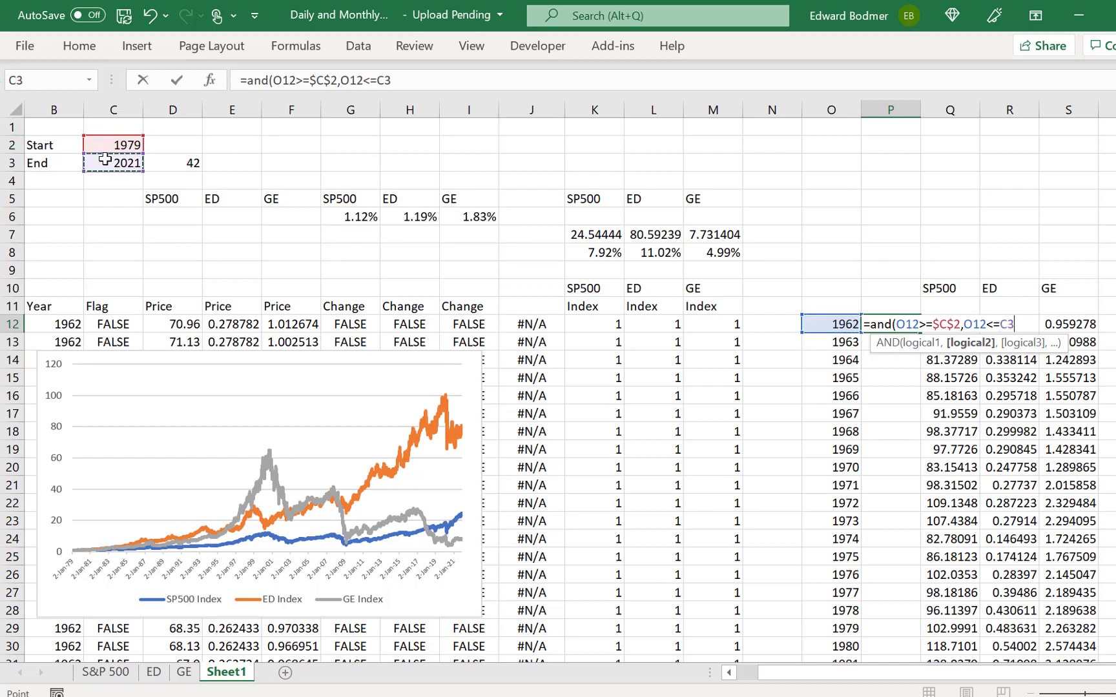
key("F4")
key("ctrl+Return")
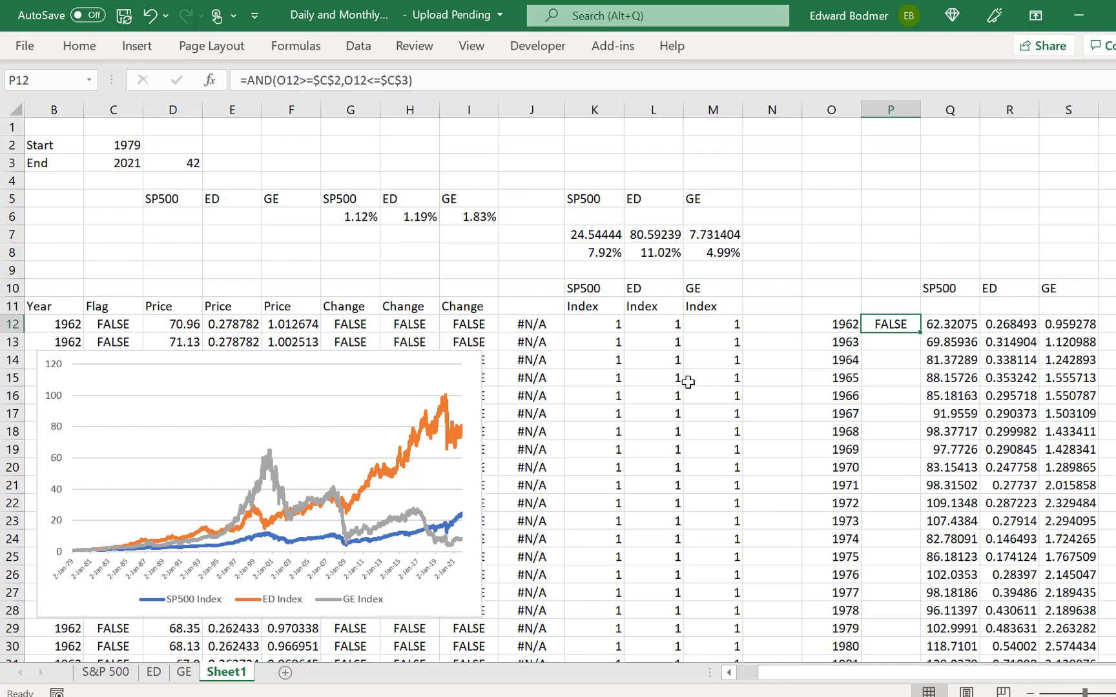
Step: Fill the P12 flag formula down alongside the whole list of years
double_click(925, 334)
key("Right")
key("Right")
key("Right")
key("Right")
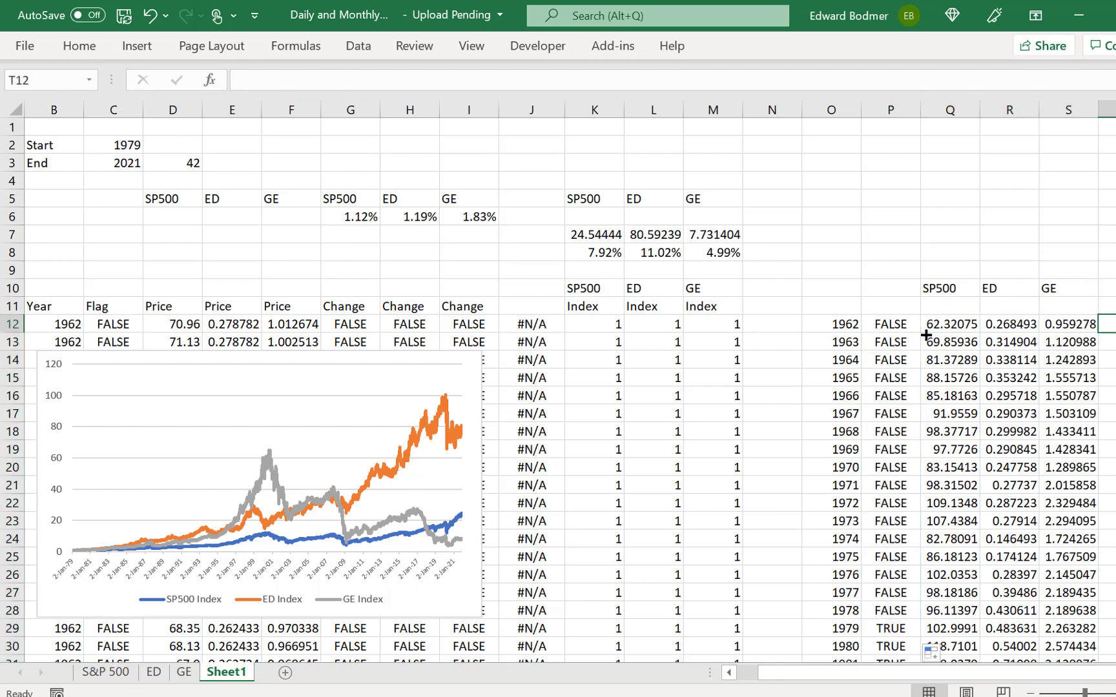
Step: Enter the heading Price in Q11 above the annual SP500 values
key("Left")
key("Left")
key("Right")
key("Right")
key("Up")
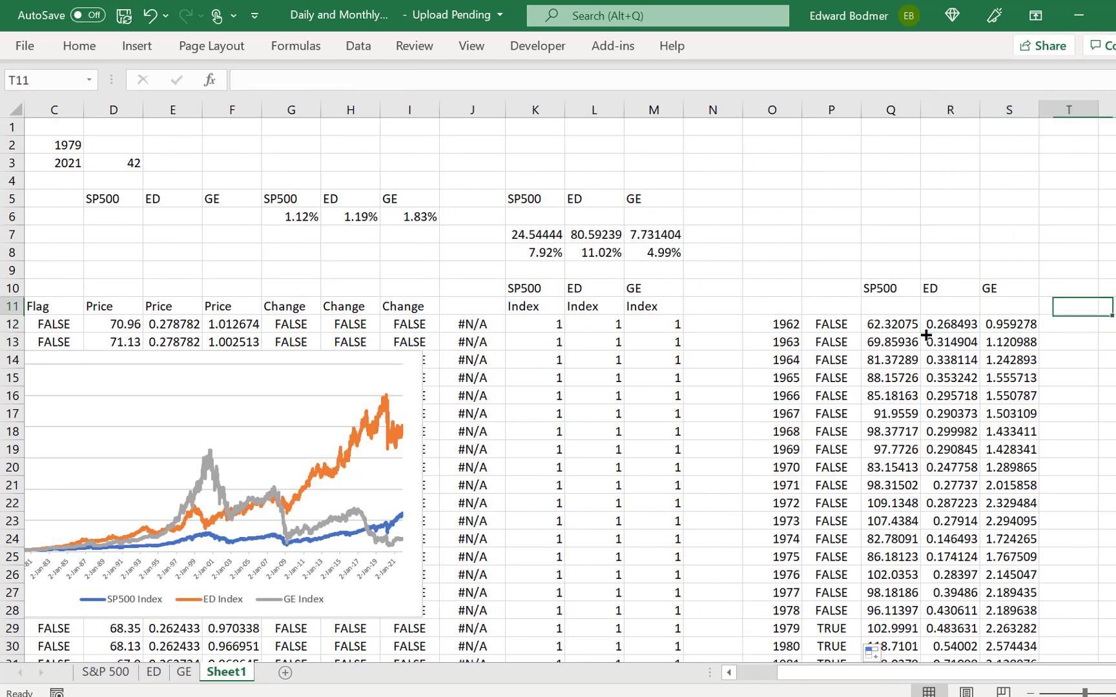
key("Left")
key("Left")
key("Left")
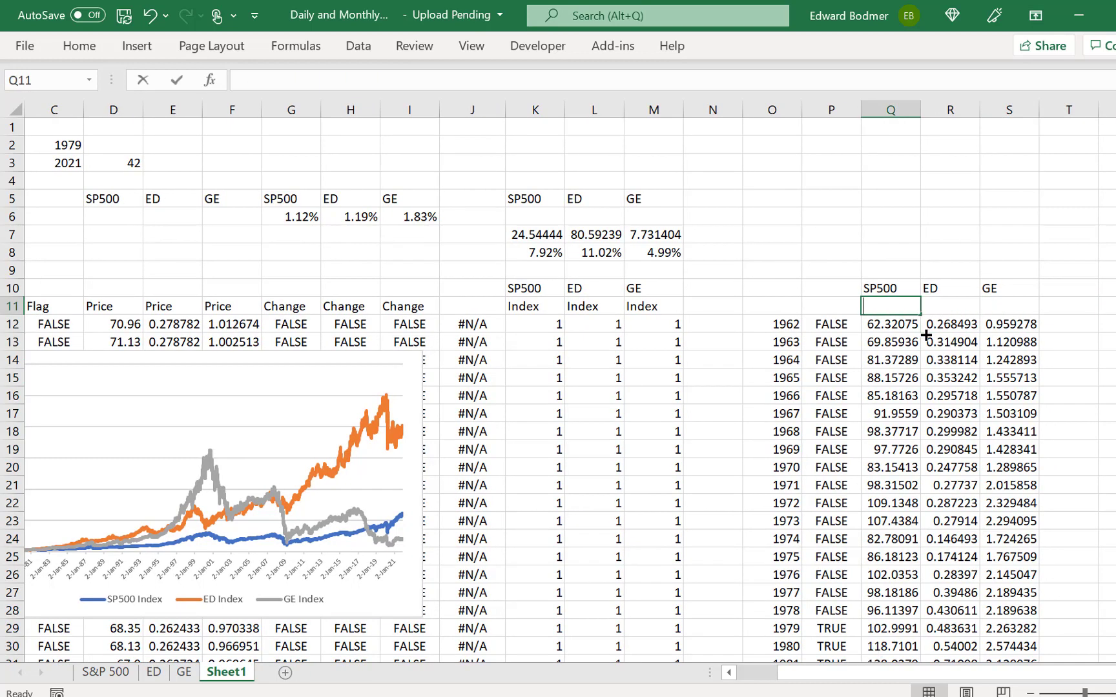
type("Price")
key("Return")
Step: Copy the Price heading across to R11 and S11 for the ED and GE columns
key("Up")
key("shift+Right")
key("shift+Right")
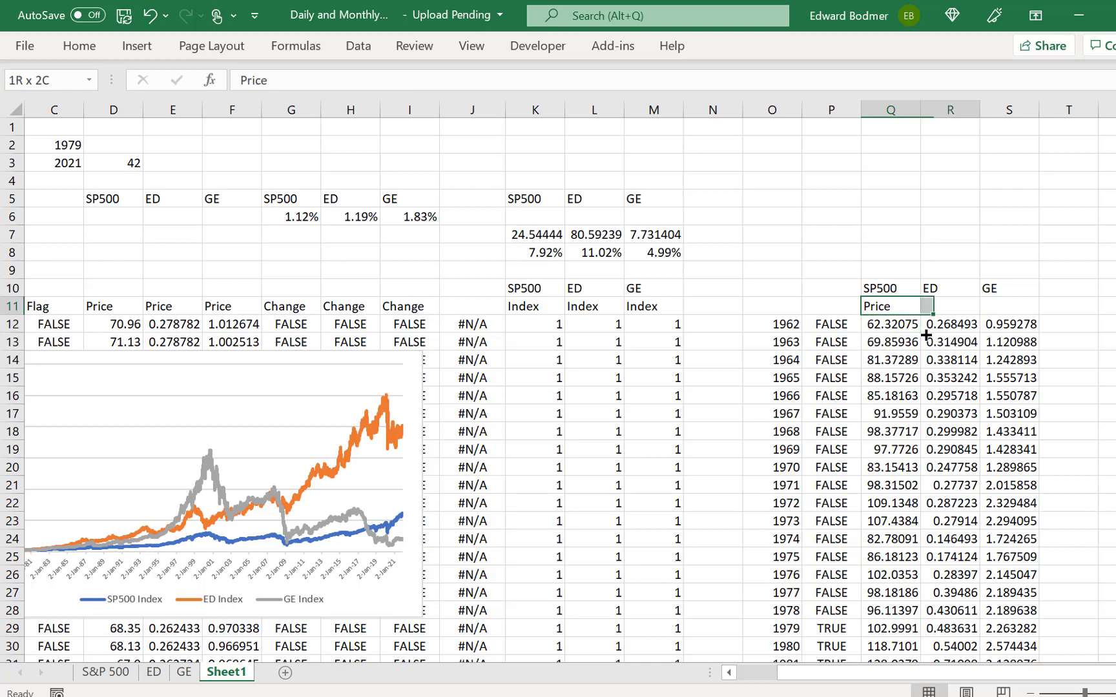
key("ctrl+r")
key("Right")
key("Right")
key("Right")
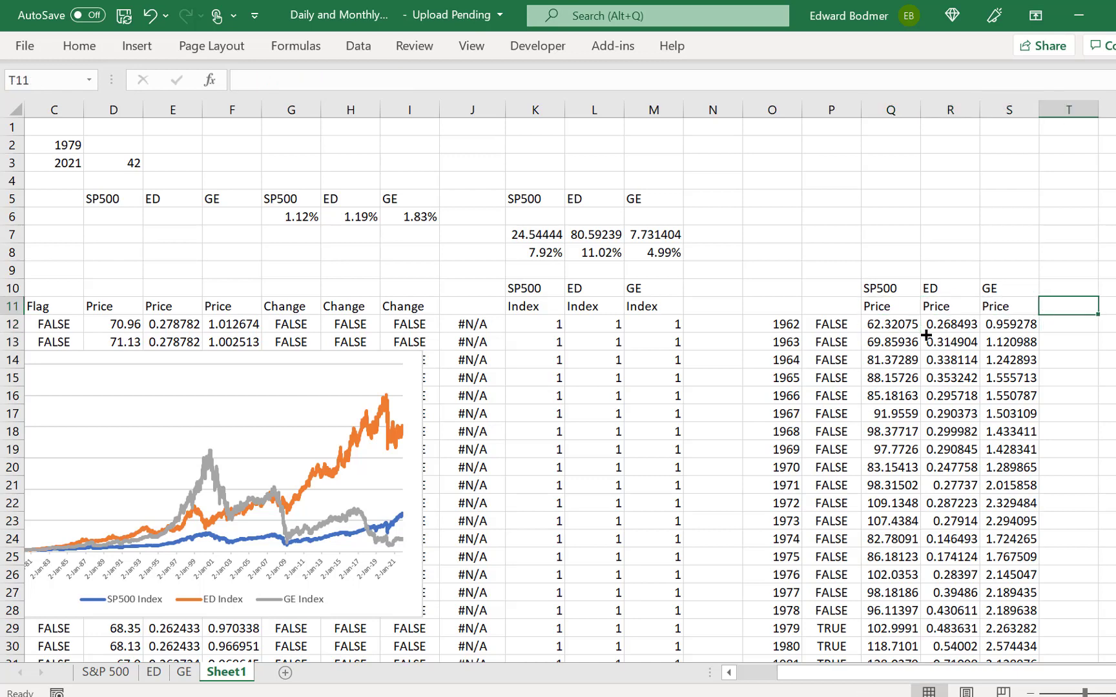
Step: Link T10 to the SP500 heading in Q10 with the formula =Q10
key("Up")
key("Left")
key("Left")
key("Left")
key("Right")
key("Right")
key("Right")
key("Right")
key("Right")
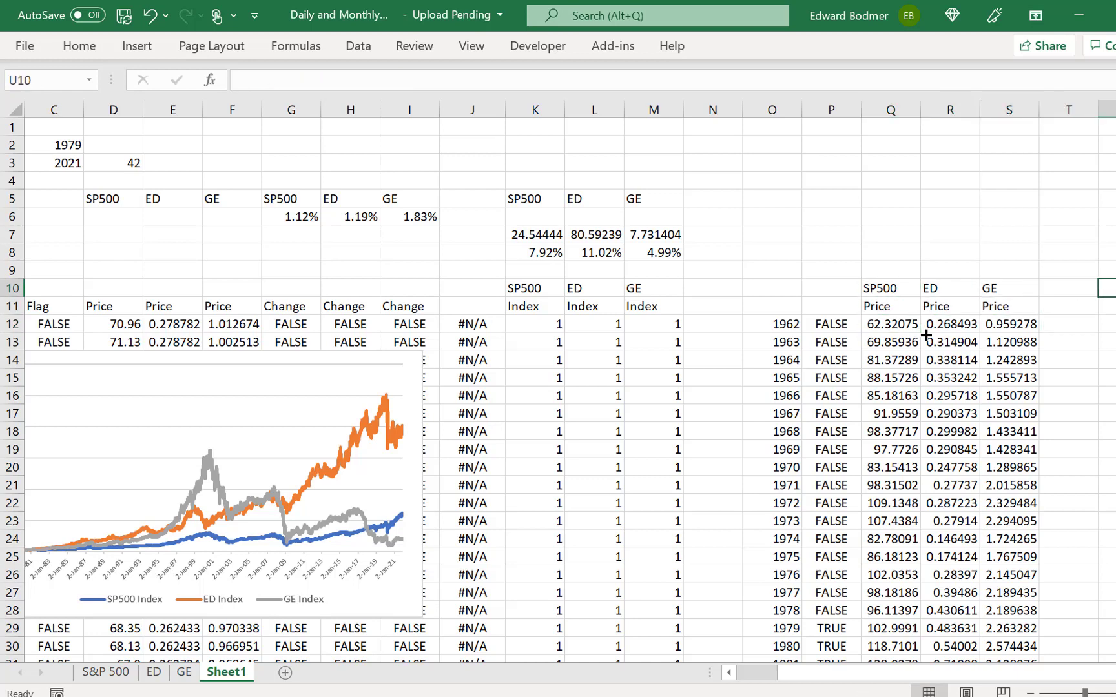
key("Left")
key("Left")
type("=")
key("Left")
key("Left")
key("Left")
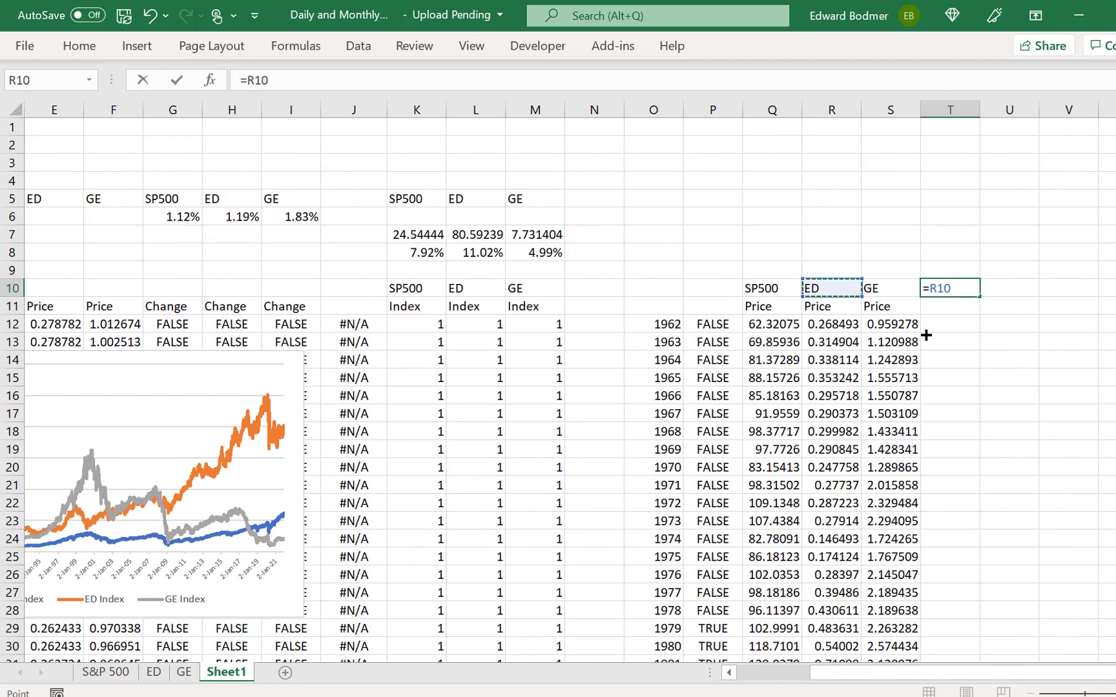
key("Return")
Step: Fill the linked heading from T10 across to U10 and V10
key("Up")
key("shift+Right")
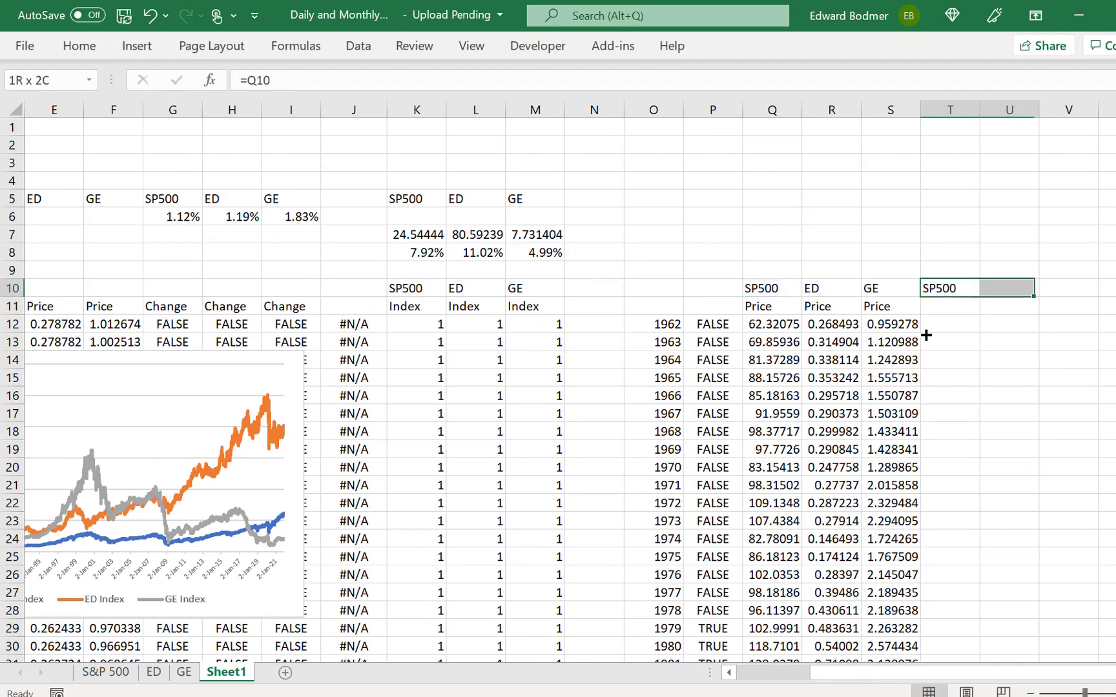
key("shift+Right")
key("ctrl+r")
key("Down")
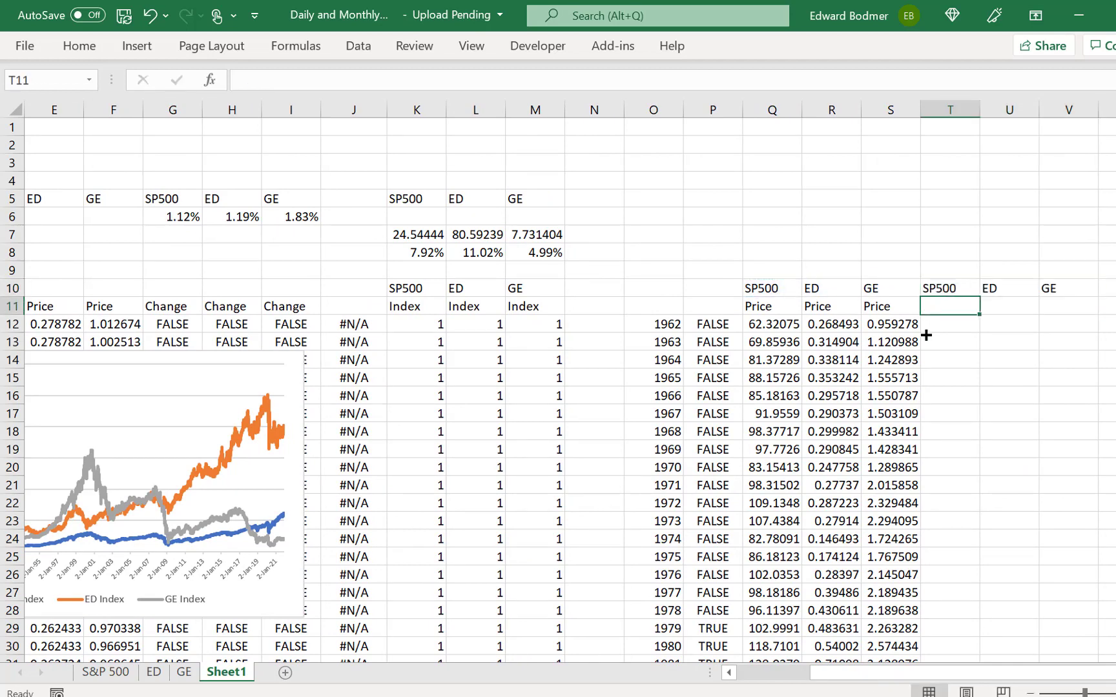
Step: Start a conditional formula in T12 that uses the year flag in P12 as its condition
key("Left")
key("Left")
key("Down")
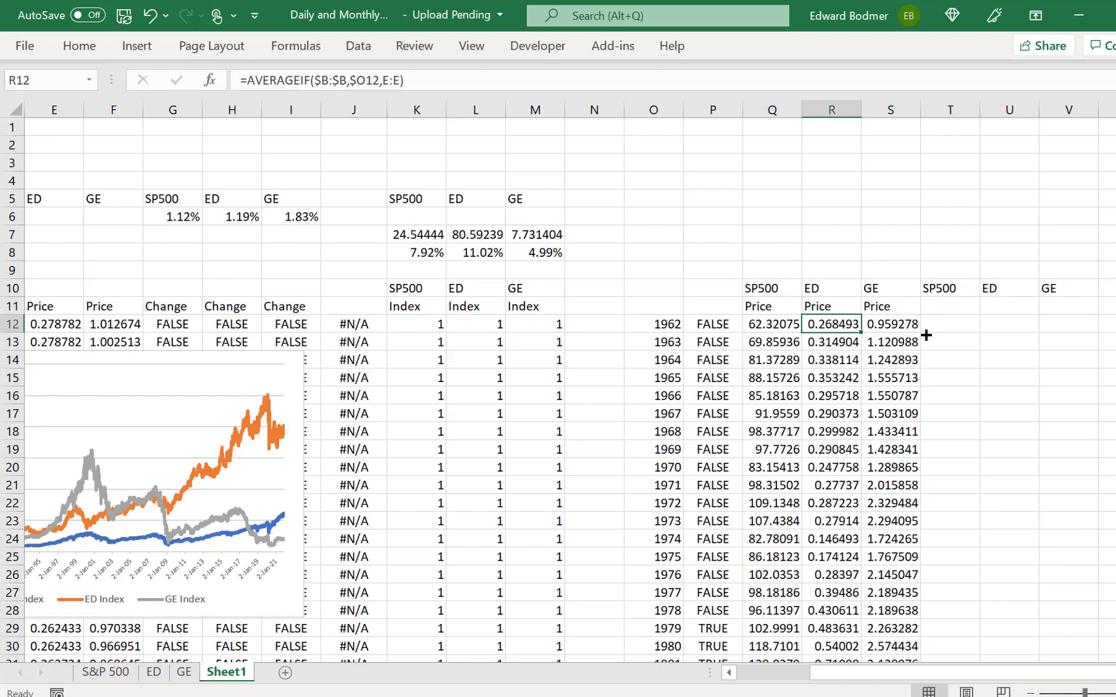
key("Right")
key("Right")
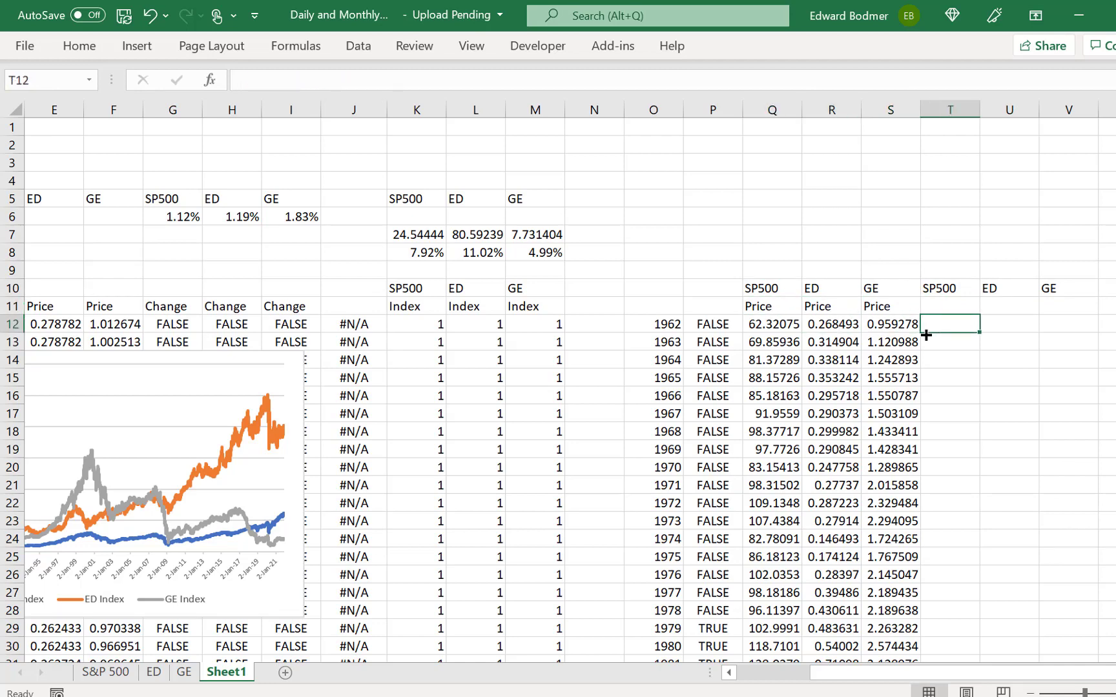
type("=i(")
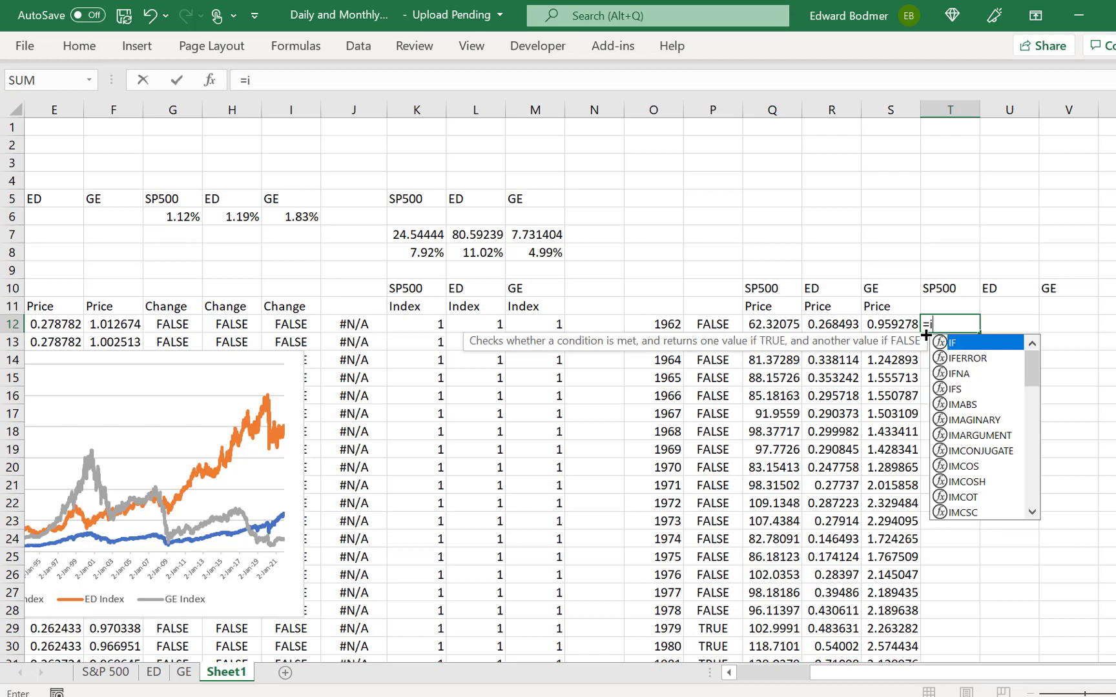
key("Left")
key("Left")
key("Left")
key("Left")
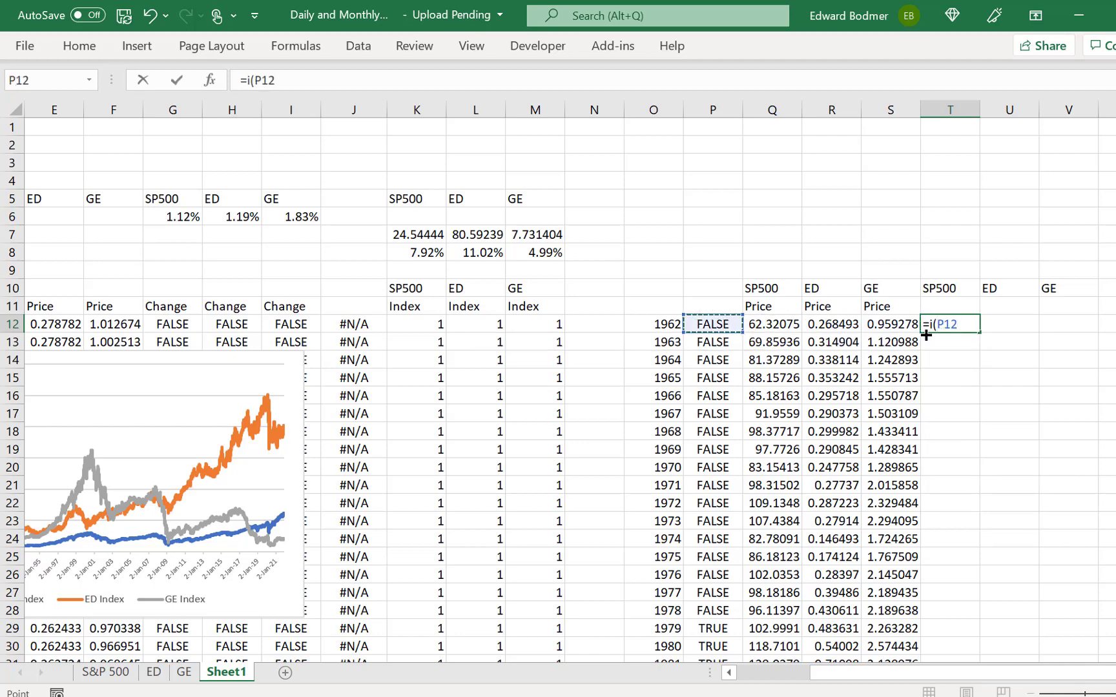
type(",")
key("Left")
key("Left")
key("Left")
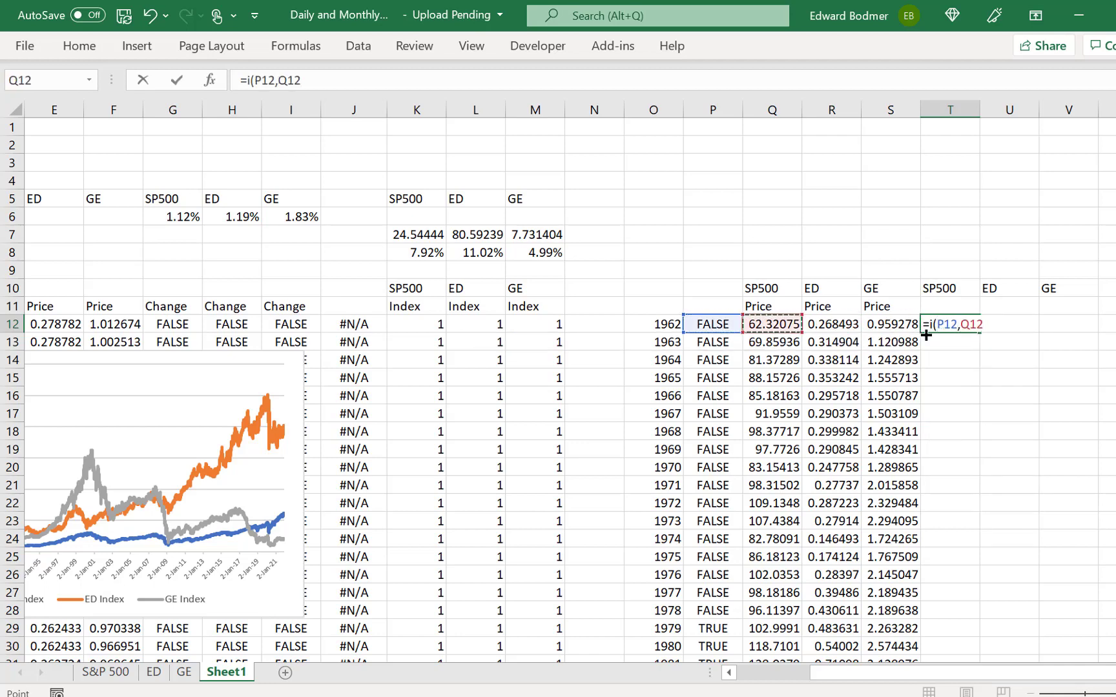
key("BackSpace")
key("BackSpace")
key("BackSpace")
Step: Add the natural logarithm of the price ratio Q12/Q11 as the result when the flag is true
type("l")
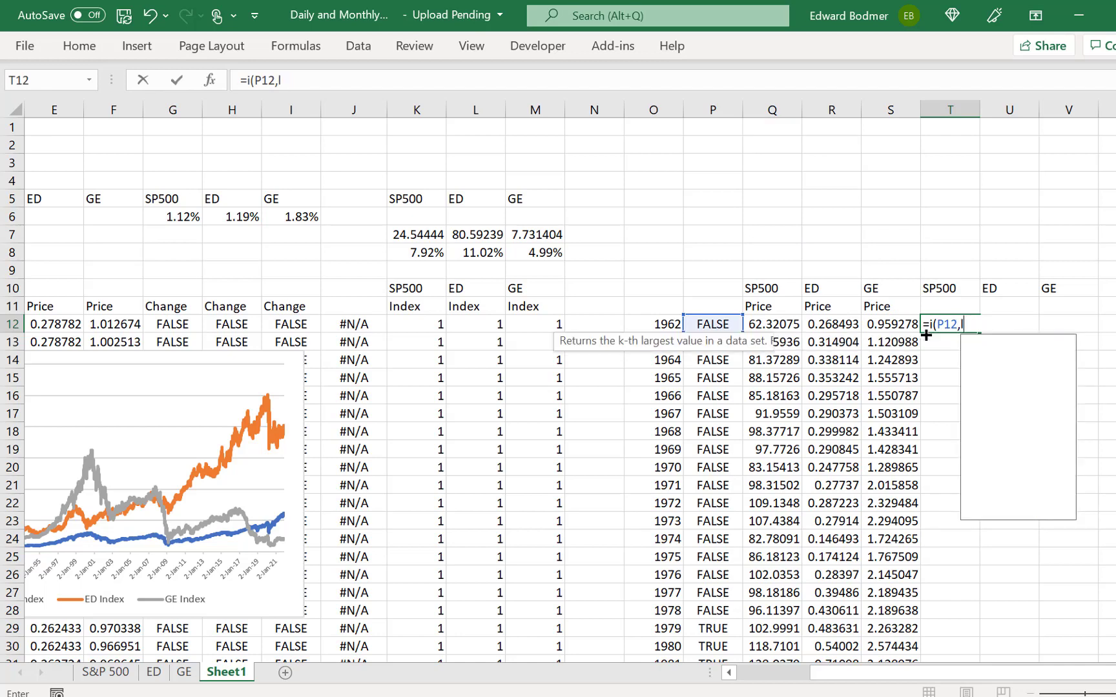
type("n(")
key("Left")
key("Left")
key("Left")
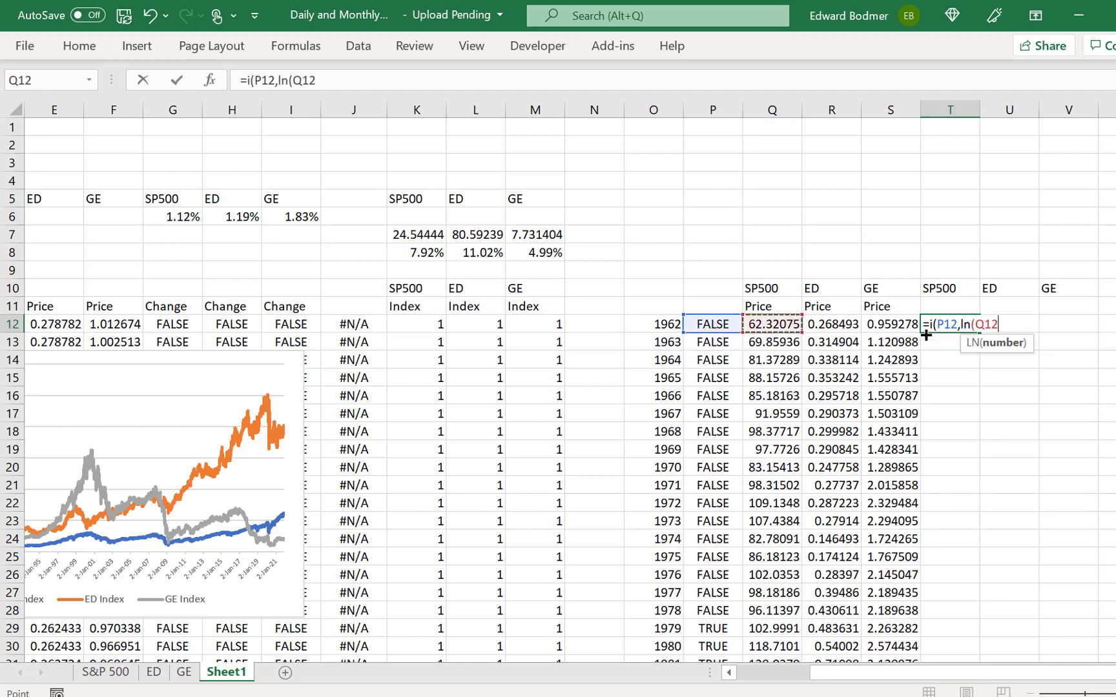
type("/")
key("Up")
key("Left")
key("Left")
key("Left")
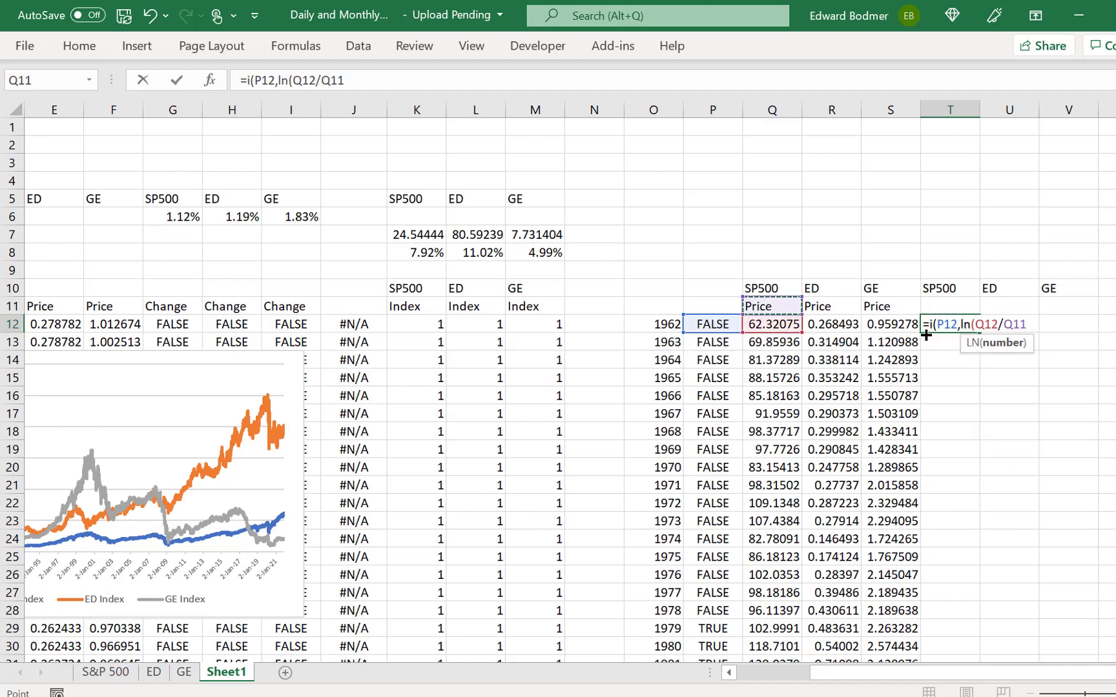
Step: Close both parentheses of the T12 formula and enter it
key("Return")
key("Return")
key("Right")
key("Return")
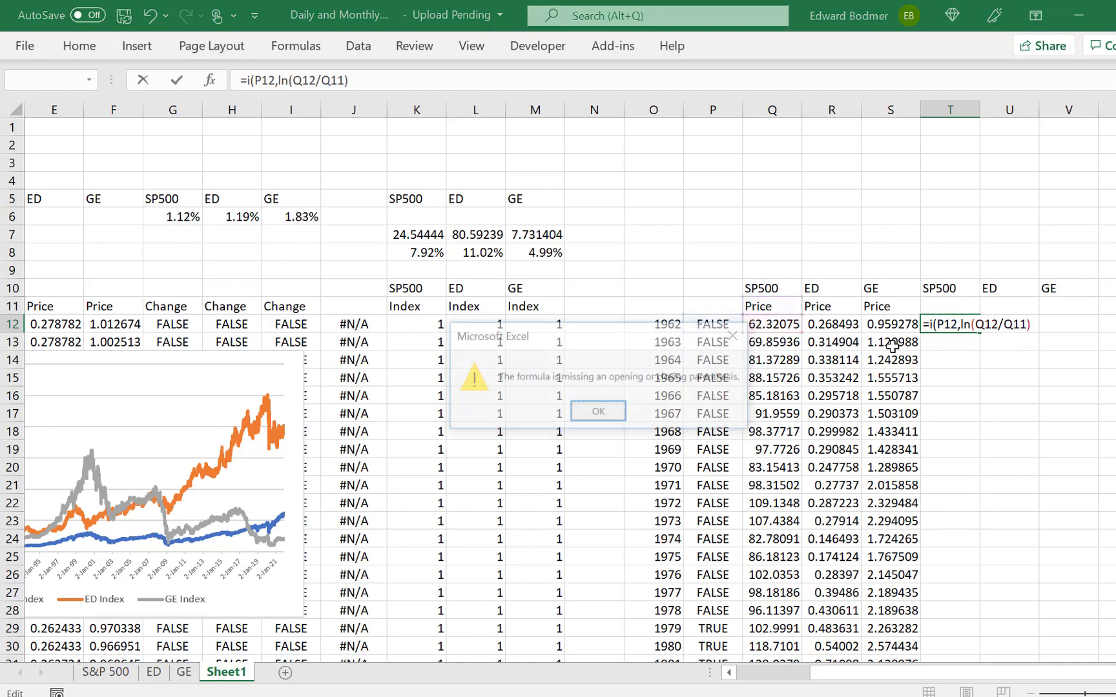
key("Return")
type(")")
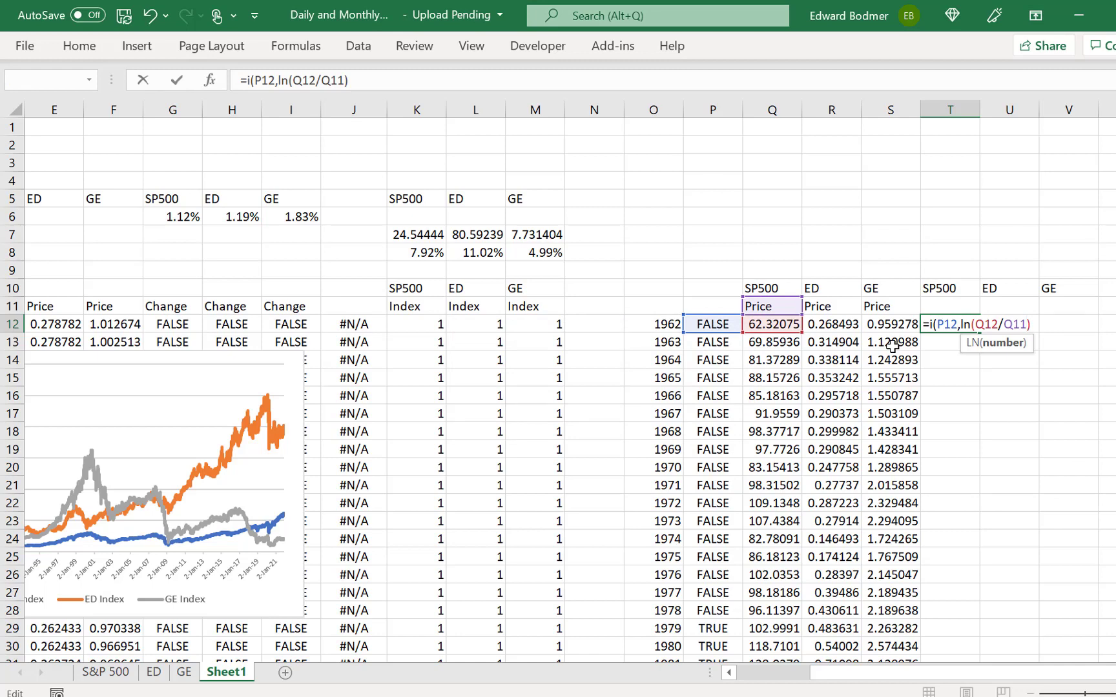
key("Right")
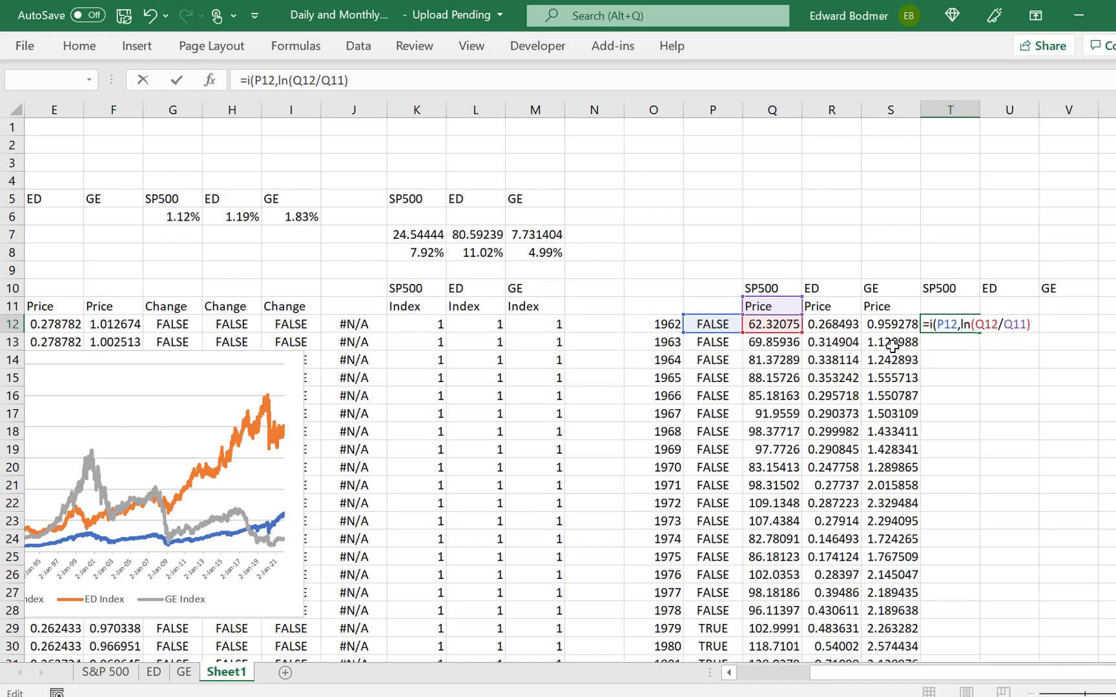
key("ctrl+Return")
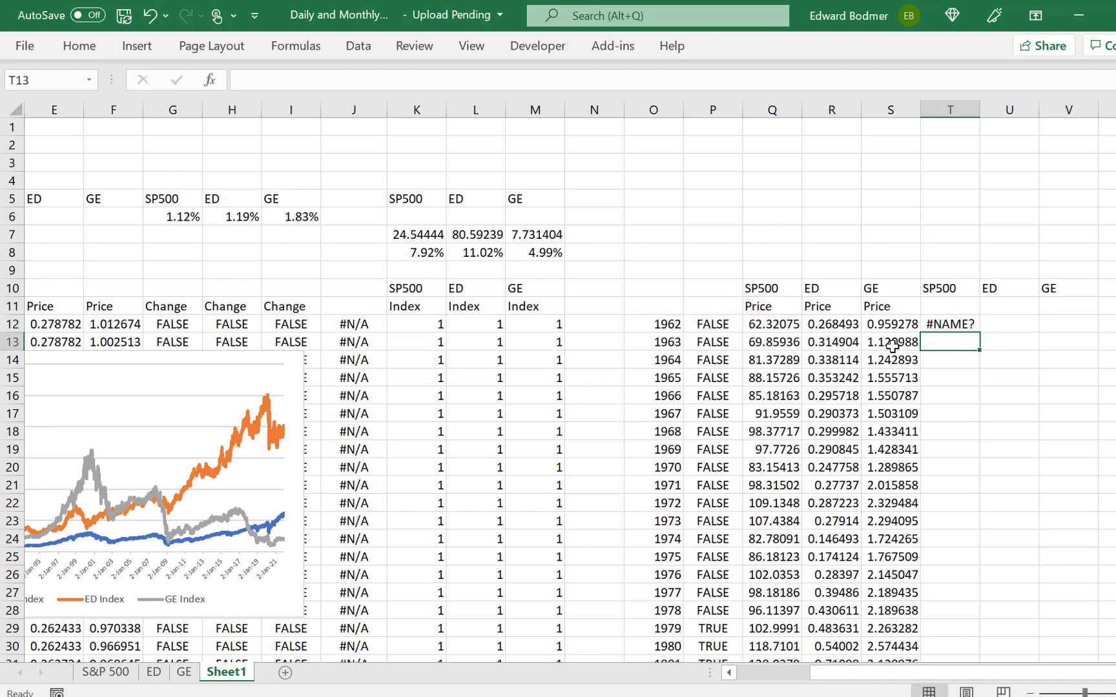
Step: Correct the function name in T12 to IF so the formula reads =IF(P12,LN(Q12/Q11))
key("F2")
key("Left")
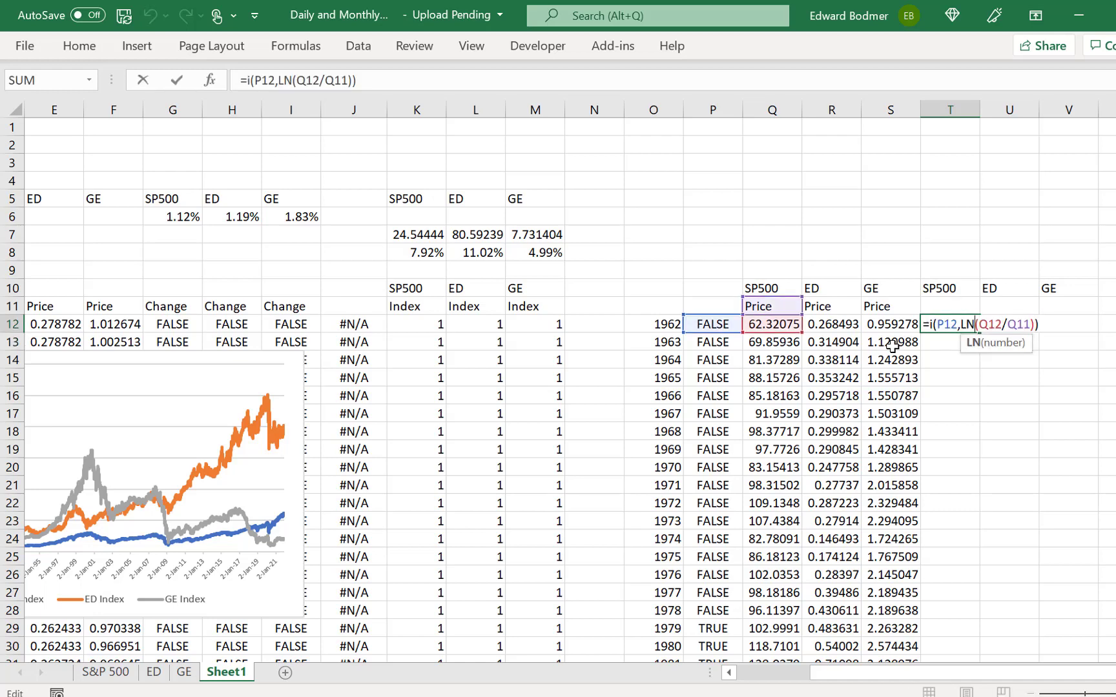
key("Left")
key("Left")
key("Left")
key("Left")
key("Left")
key("Left")
key("Left")
key("Left")
type("f")
key("ctrl+Return")
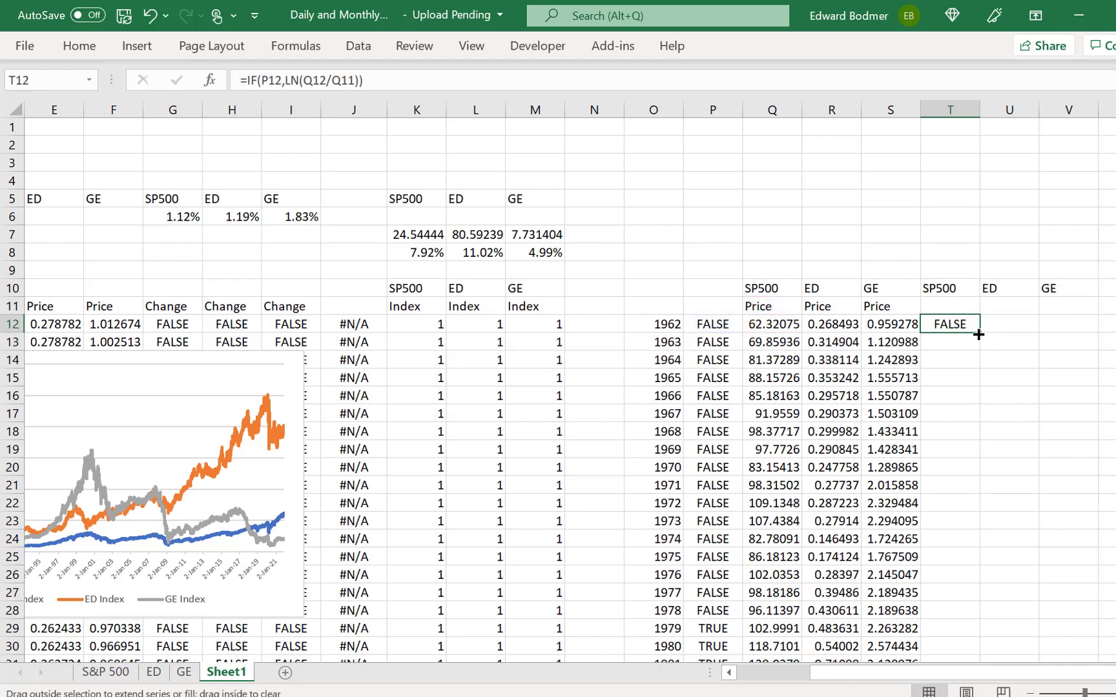
Step: Fill the T12 formula down to row 71 and across columns U and V
double_click(979, 332)
scroll(978, 334, "down", 14)
key("shift+Right")
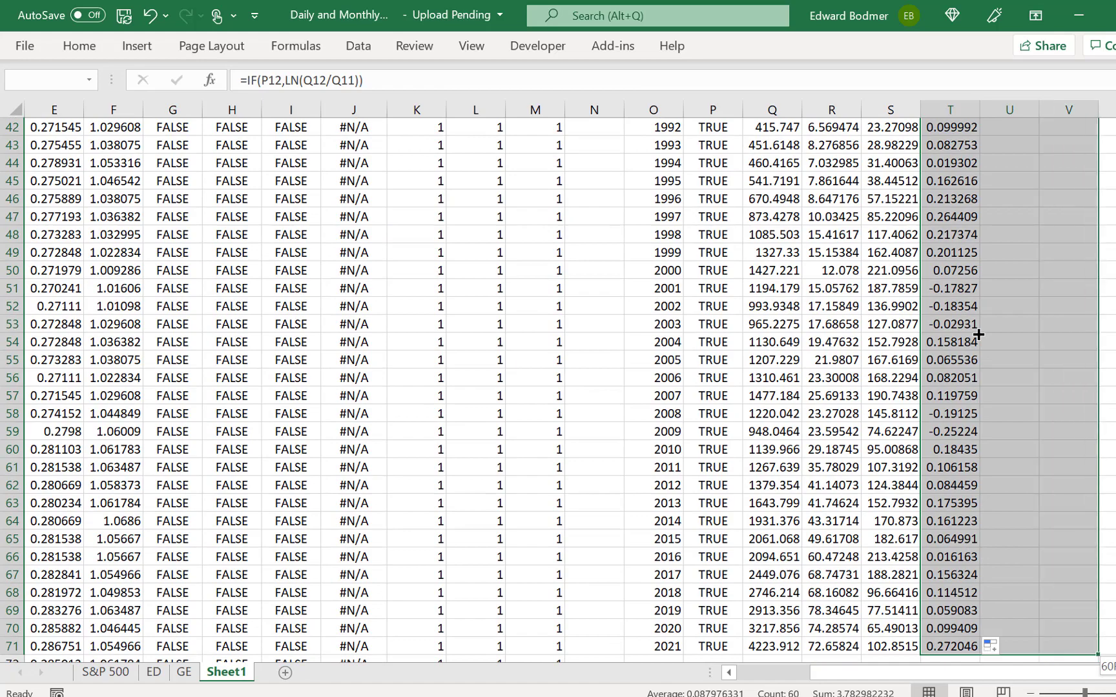
key("ctrl+r")
key("Up")
key("Up")
key("Up")
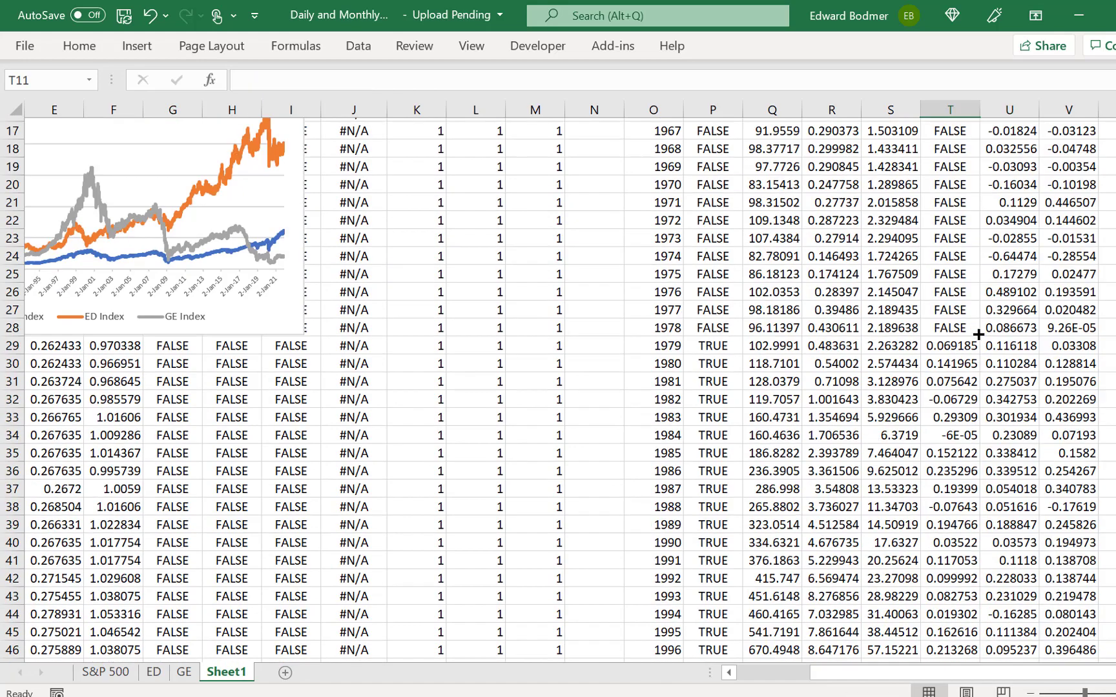
key("Up")
key("Up")
key("Up")
key("Up")
key("Up")
key("Up")
key("Up")
key("Up")
key("Left")
key("Left")
key("Left")
key("Left")
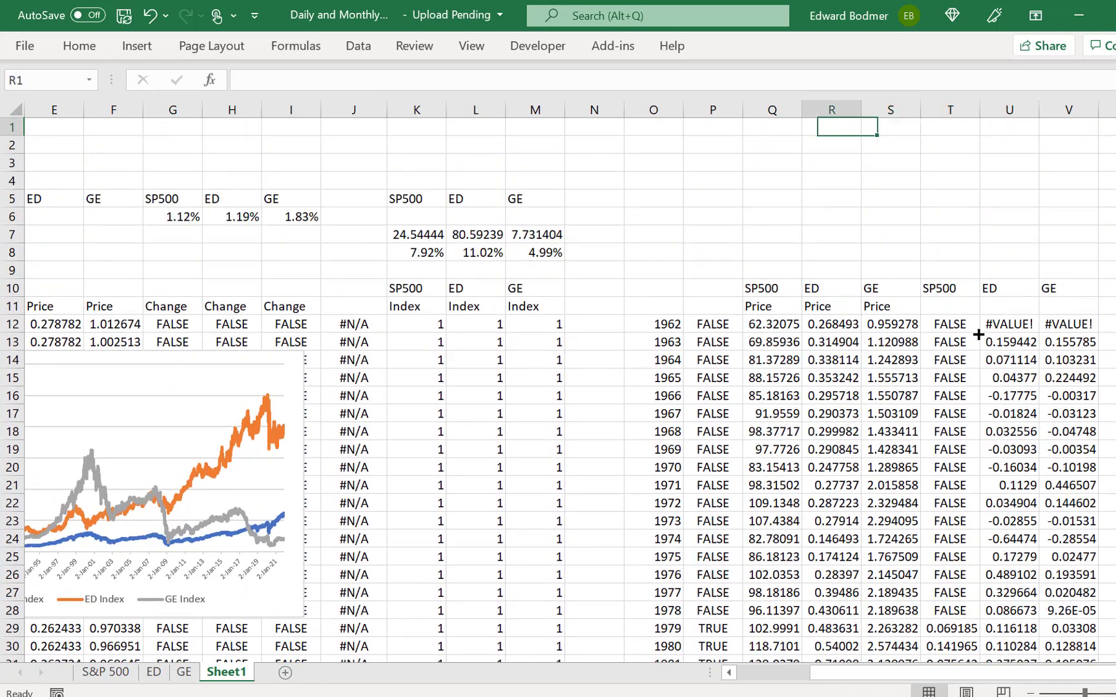
Step: Insert a new column between the annual years in column O and the TRUE/FALSE flags
key("Down")
key("Down")
key("Down")
key("Down")
key("Down")
key("Down")
key("Down")
key("Down")
key("Down")
key("Down")
key("Down")
key("Left")
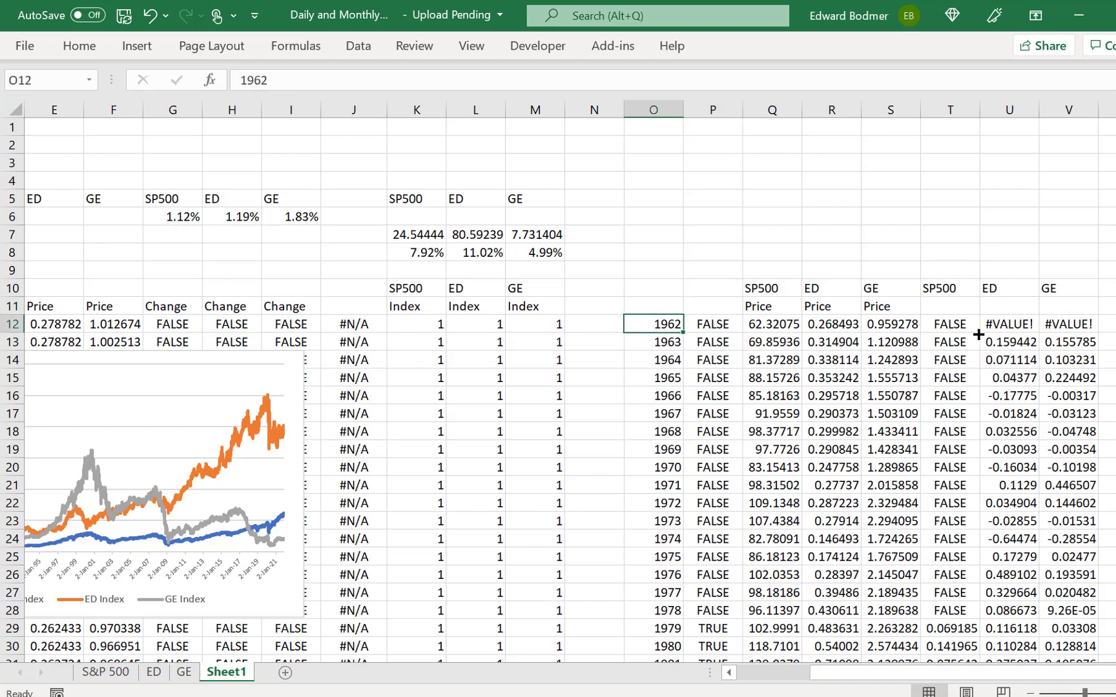
key("Right")
key("Right")
key("Left")
key("Left")
key("Left")
key("Right")
key("Right")
key("Left")
key("Right")
key("ctrl+space")
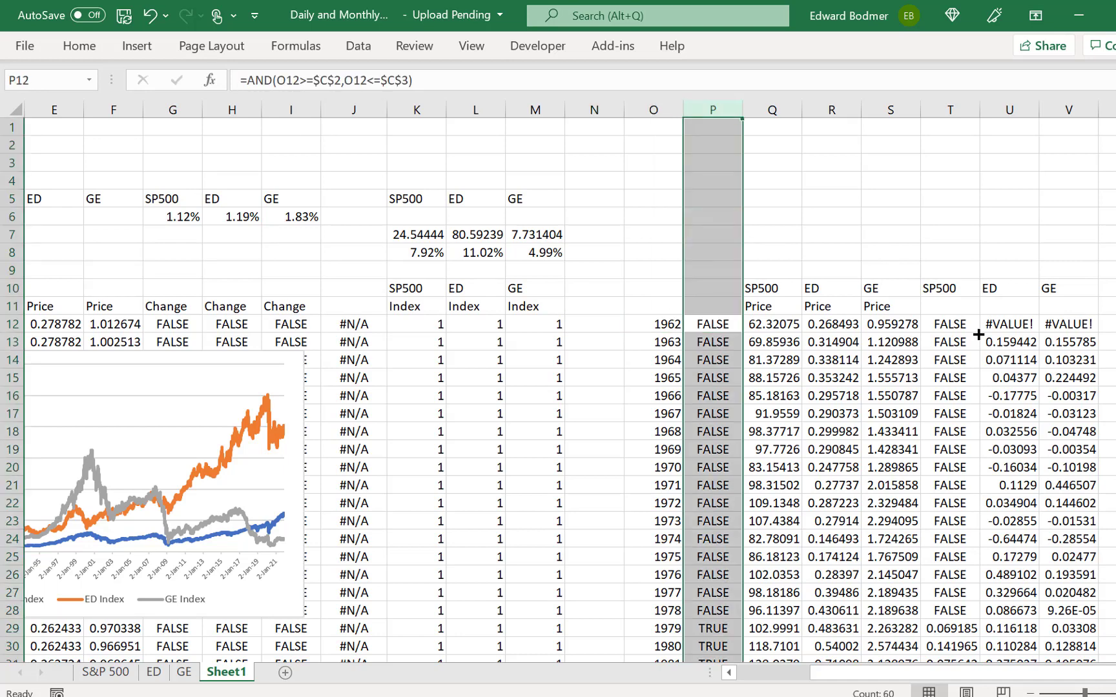
key("ctrl+shift+equal")
Step: Start a COUNTIF formula in P12 beside the year 1962
key("Left")
key("Right")
type("=a")
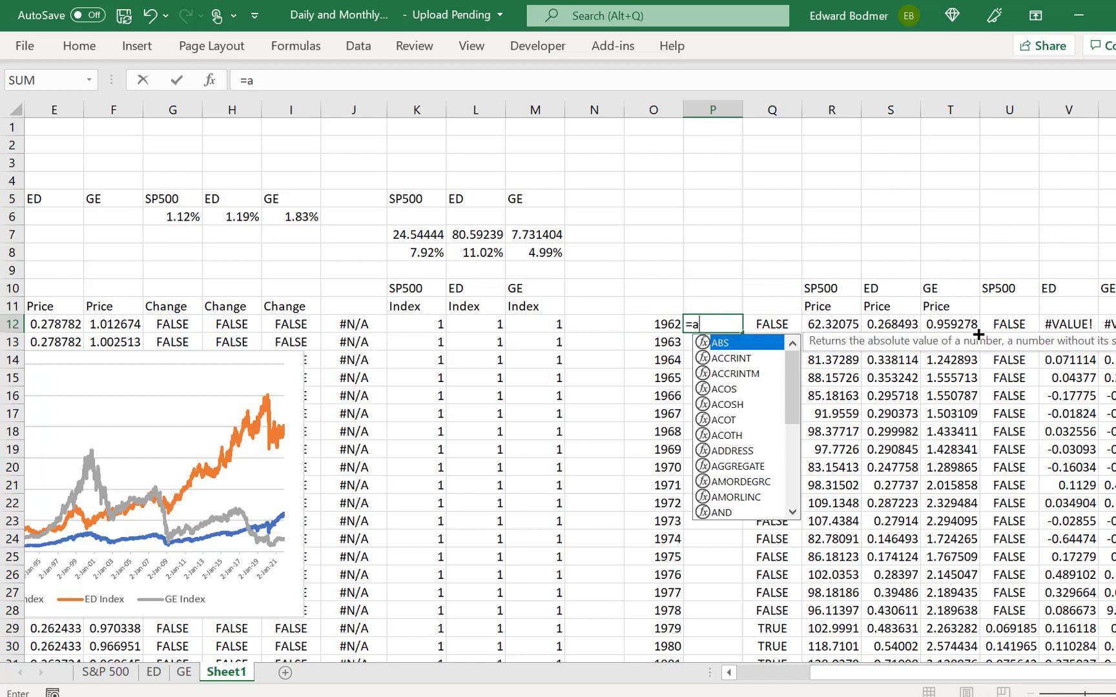
key("BackSpace")
type("cou")
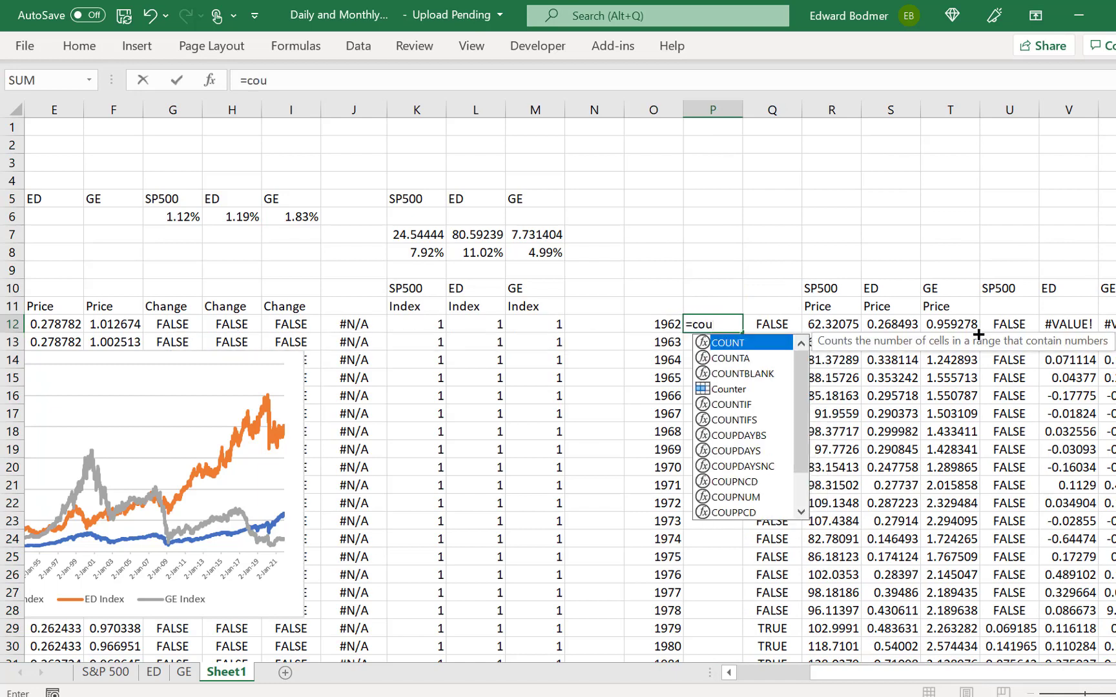
key("Down")
key("Down")
key("Down")
key("Down")
key("Tab")
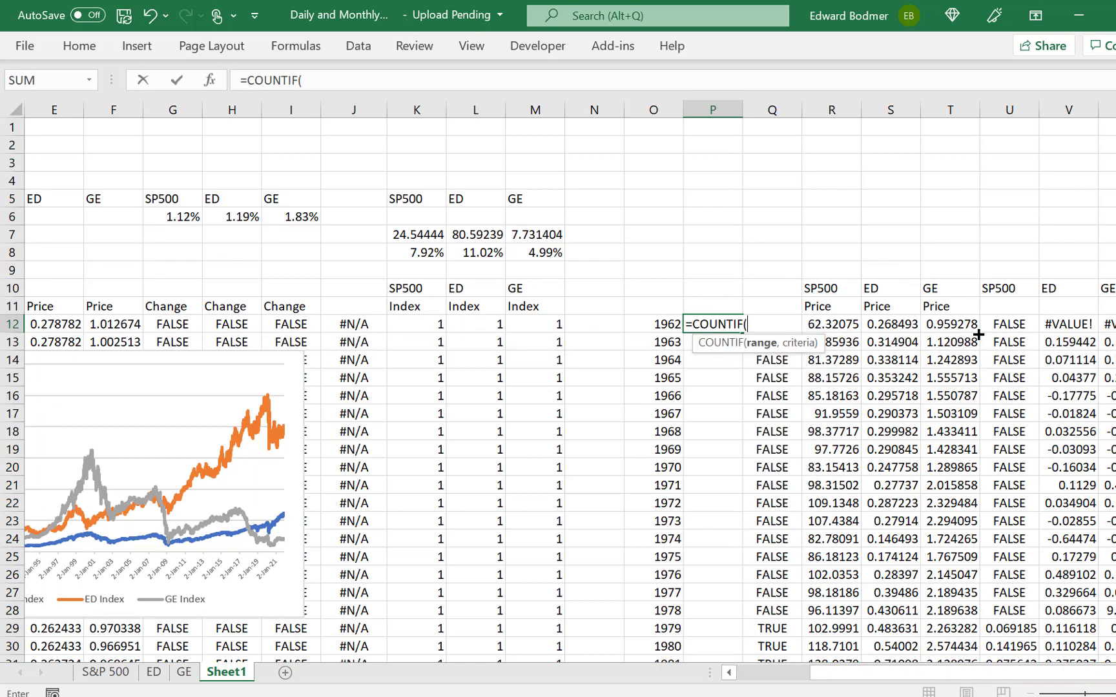
Step: Use the whole Year column B:B as the COUNTIF range
key("Left")
key("Left")
key("Right")
key("Left")
key("Left")
key("Left")
key("Left")
key("Left")
key("Left")
key("Left")
key("Left")
key("Left")
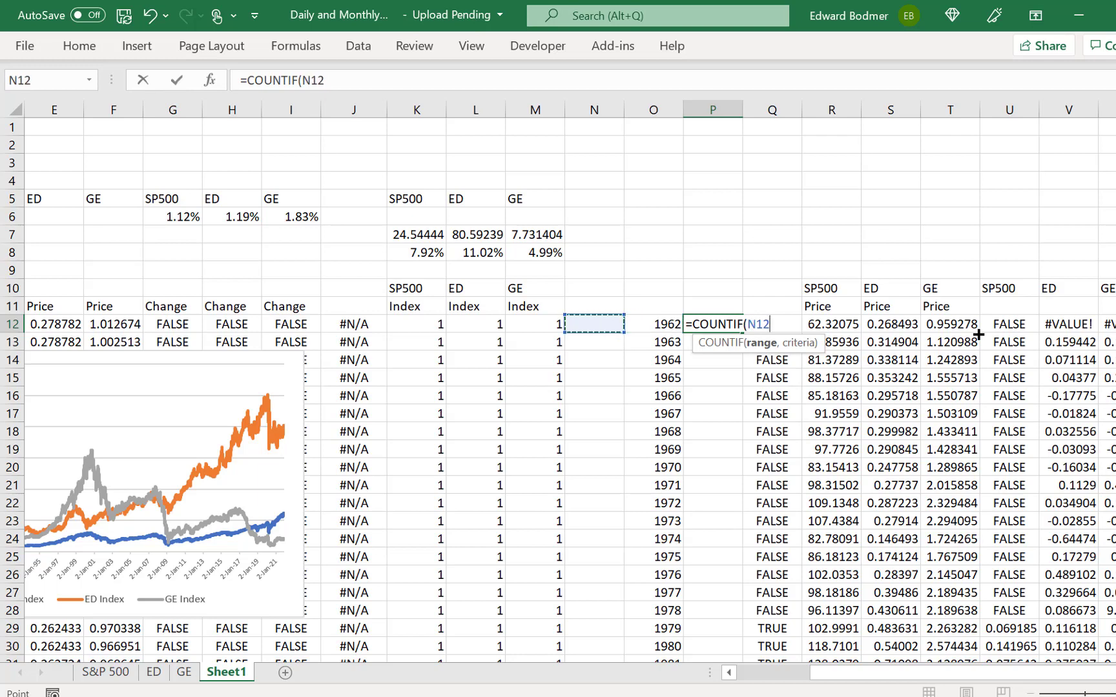
key("Left")
key("Left")
key("Left")
key("Left")
key("Left")
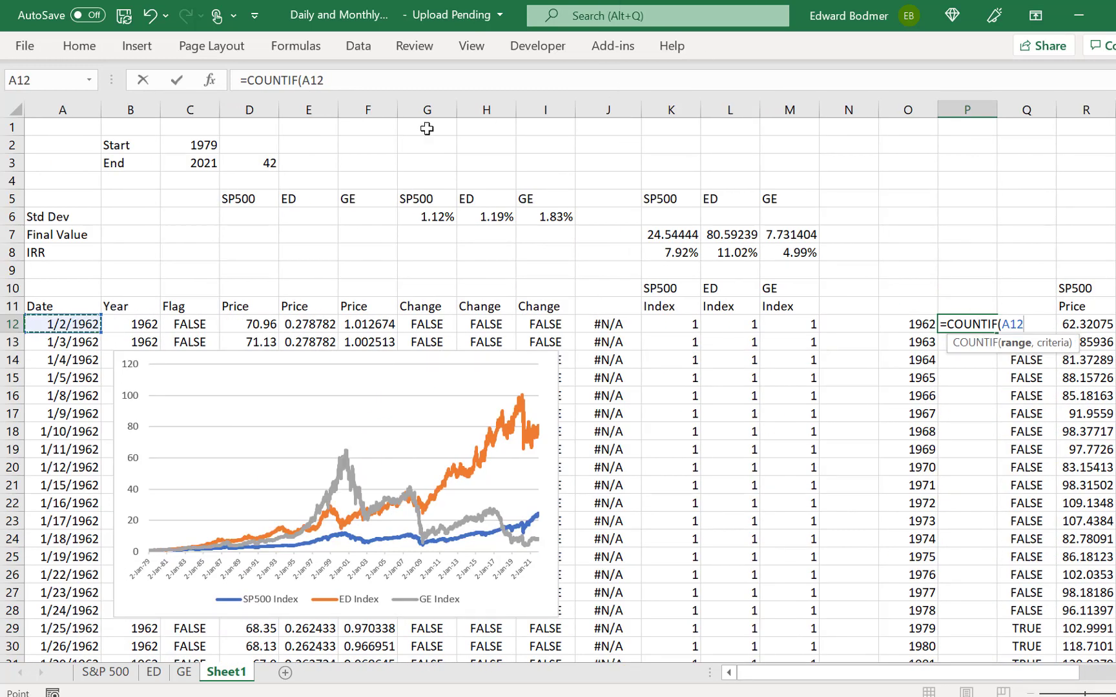
left_click(129, 110)
type(",")
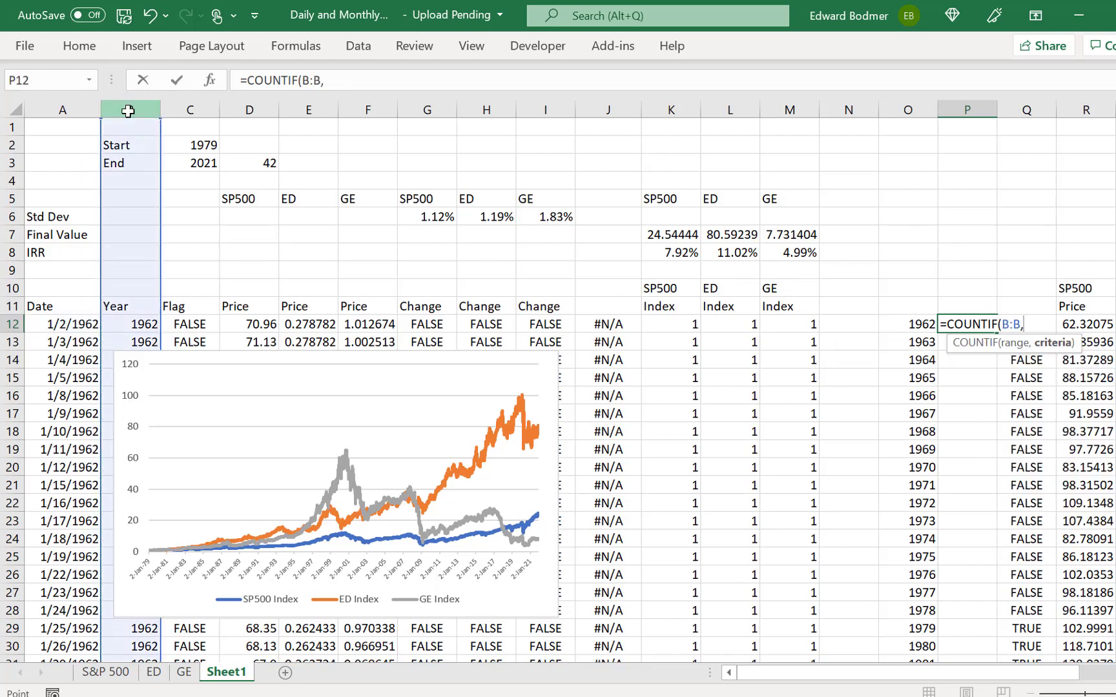
Step: Finish the formula as =COUNTIF(B:B,O12) and fill it down beside all the annual years
key("Left")
key("ctrl+Return")
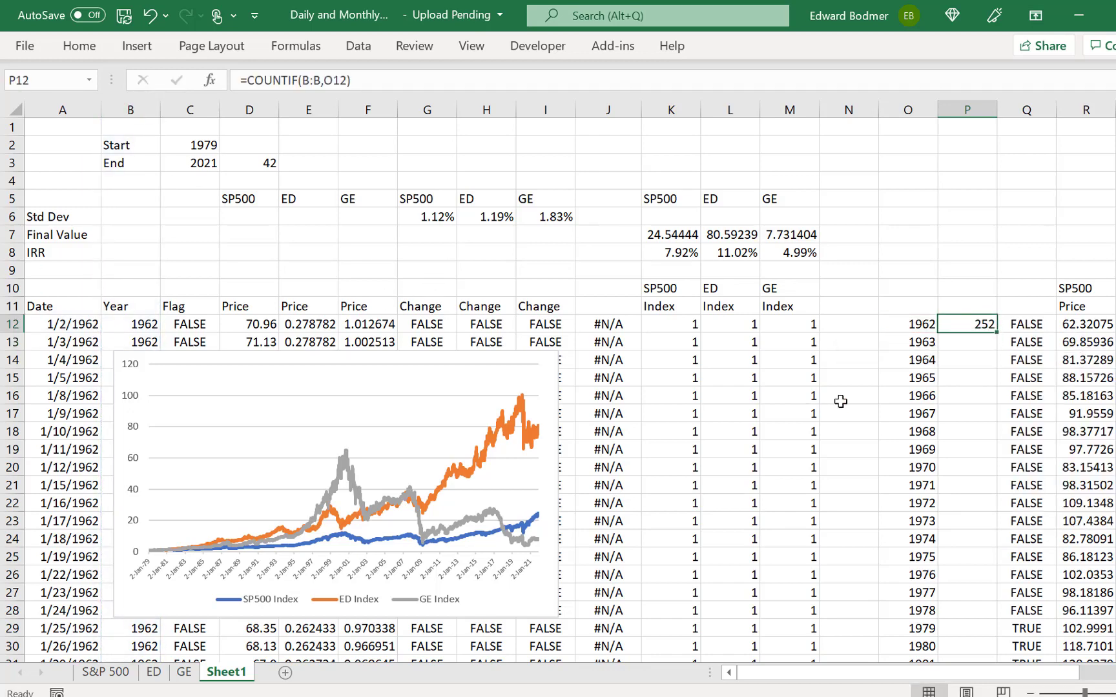
double_click(1000, 333)
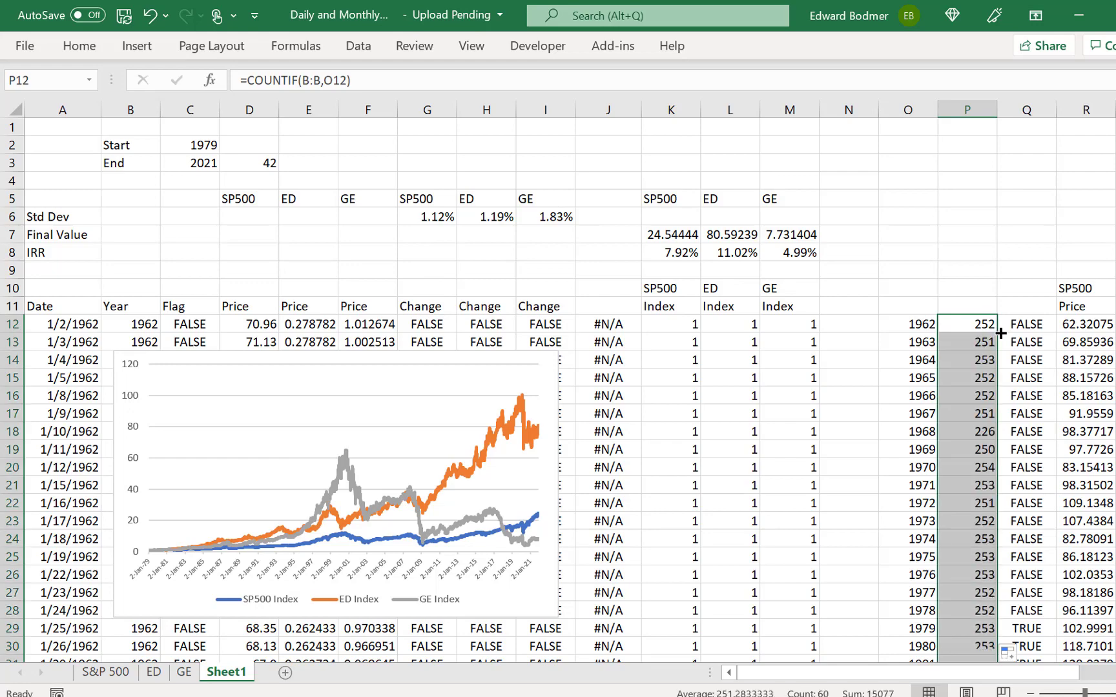
Step: Review the daily observation counts in column P for all years down to 2021
key("Down")
key("Down")
key("Down")
key("Down")
key("Down")
key("Down")
key("Down")
key("Down")
key("Down")
key("Down")
key("Down")
key("Down")
key("Down")
key("Down")
key("Down")
key("Down")
key("Down")
key("Down")
key("Down")
key("Down")
key("Down")
key("Down")
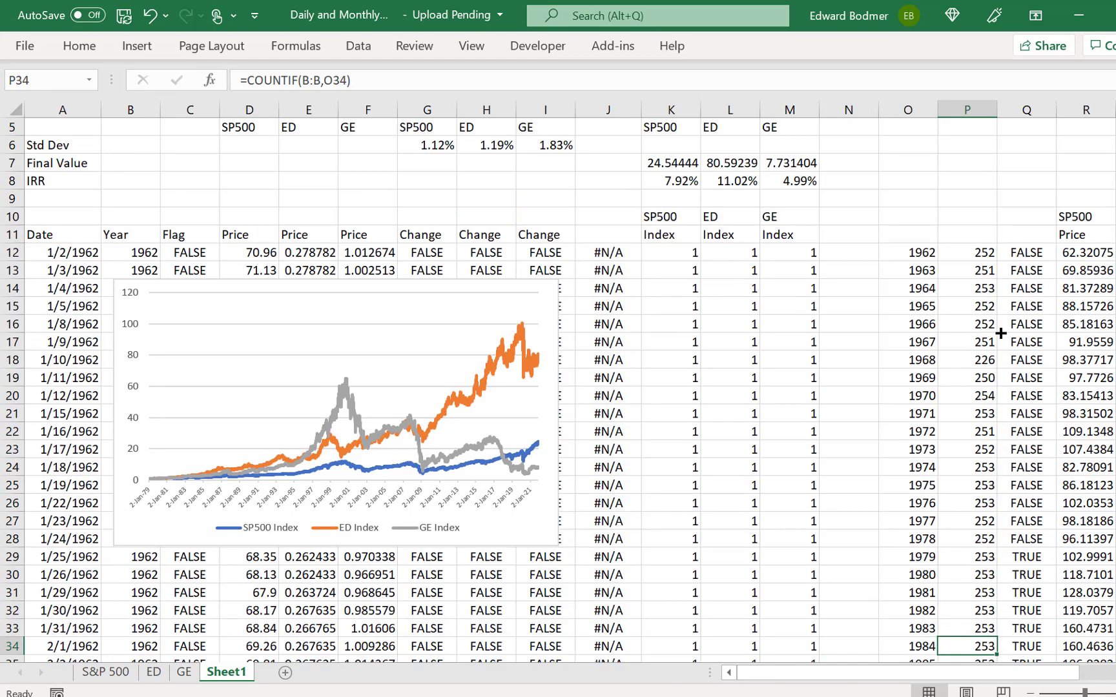
key("Down")
key("Down")
key("Down")
key("Down")
key("Down")
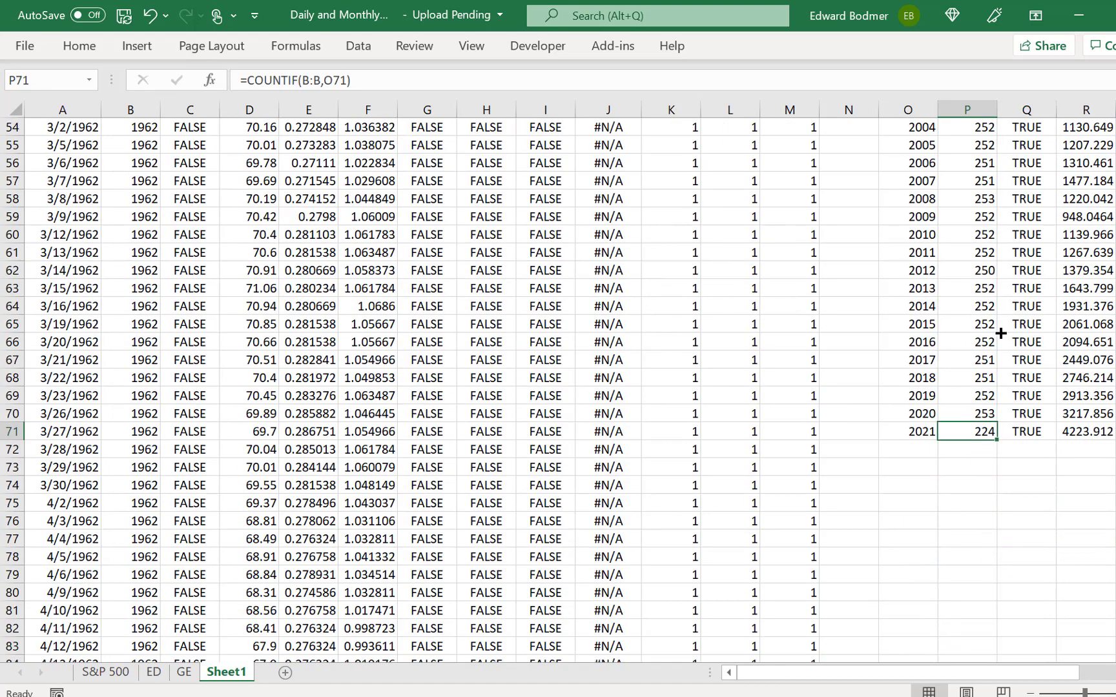
key("ctrl+Up")
key("ctrl+Up")
key("Down")
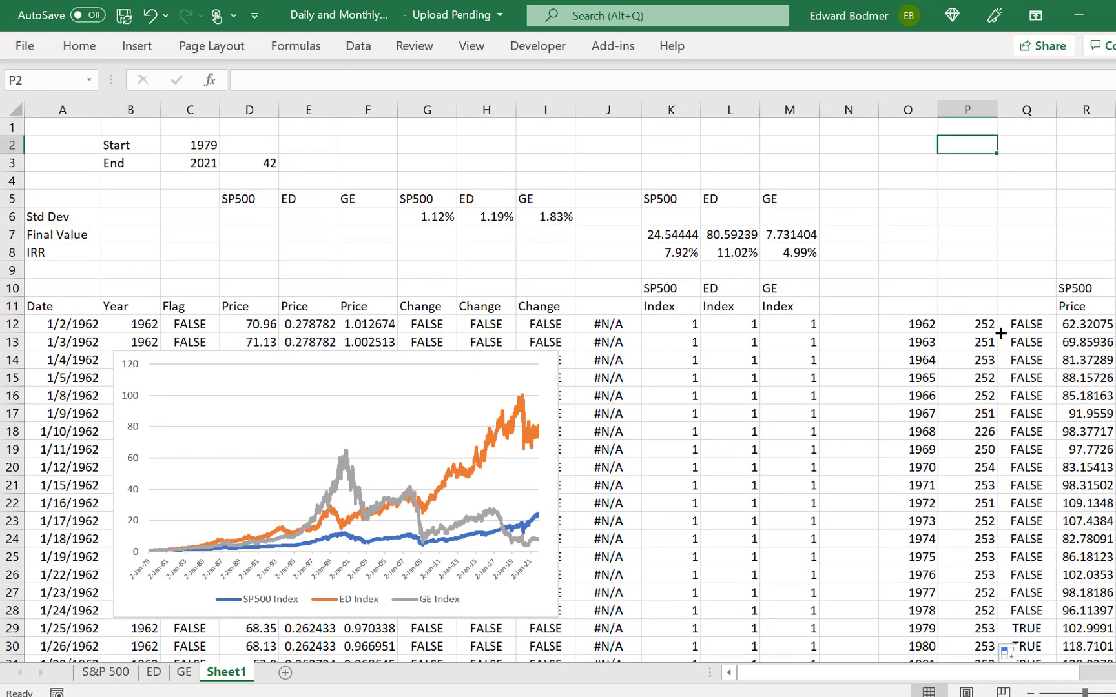
key("Down")
key("Down")
key("Down")
key("Down")
key("Down")
key("Down")
key("Down")
key("Down")
key("Down")
key("Down")
key("Down")
key("Down")
key("Down")
key("Down")
key("Down")
Step: Enter =AVERAGE(P12:P71) in P10 to average the yearly observation counts
key("Up")
key("Up")
key("Up")
key("Up")
key("Up")
key("Up")
key("Up")
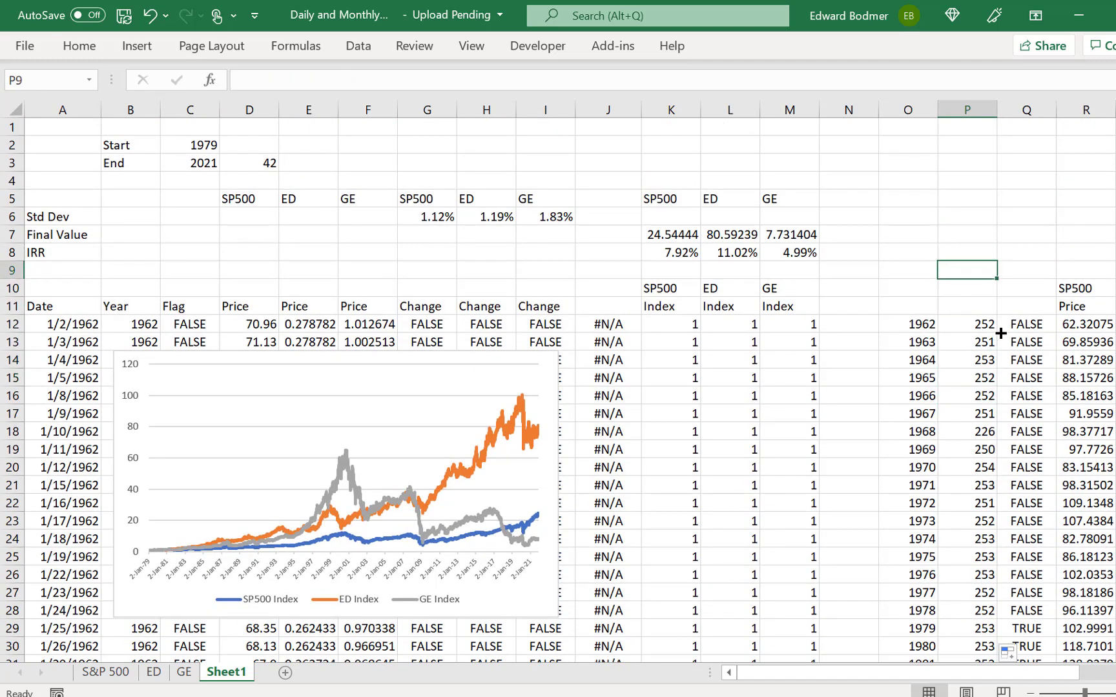
key("Down")
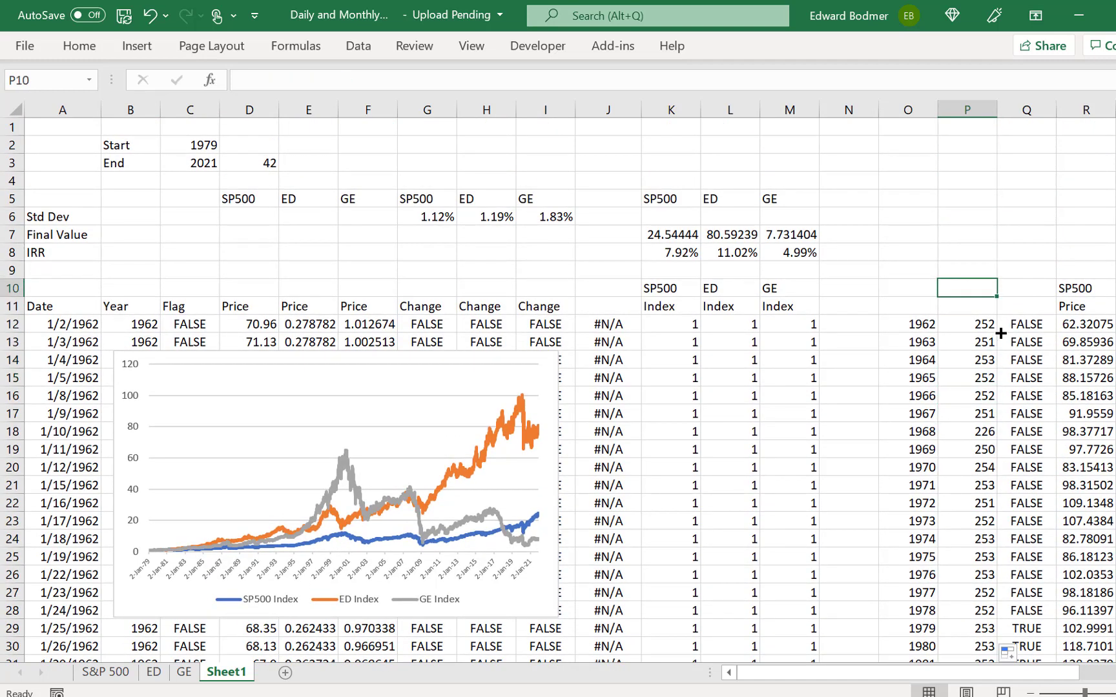
type("=ave")
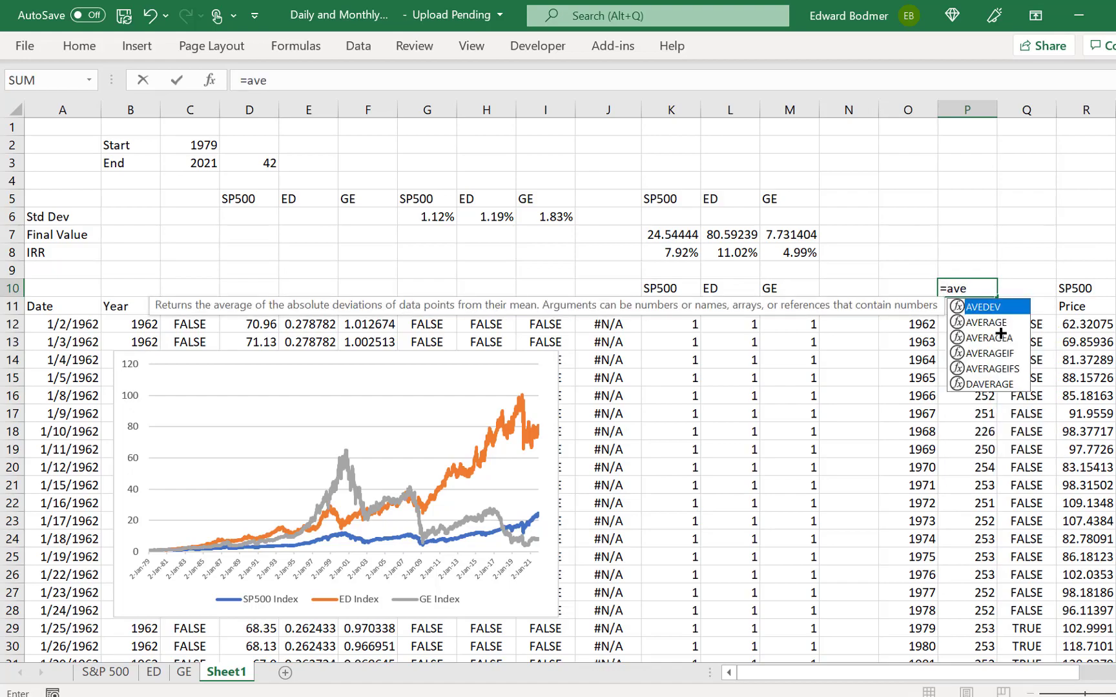
key("Down")
key("Tab")
key("Down")
key("Down")
key("ctrl+shift+Down")
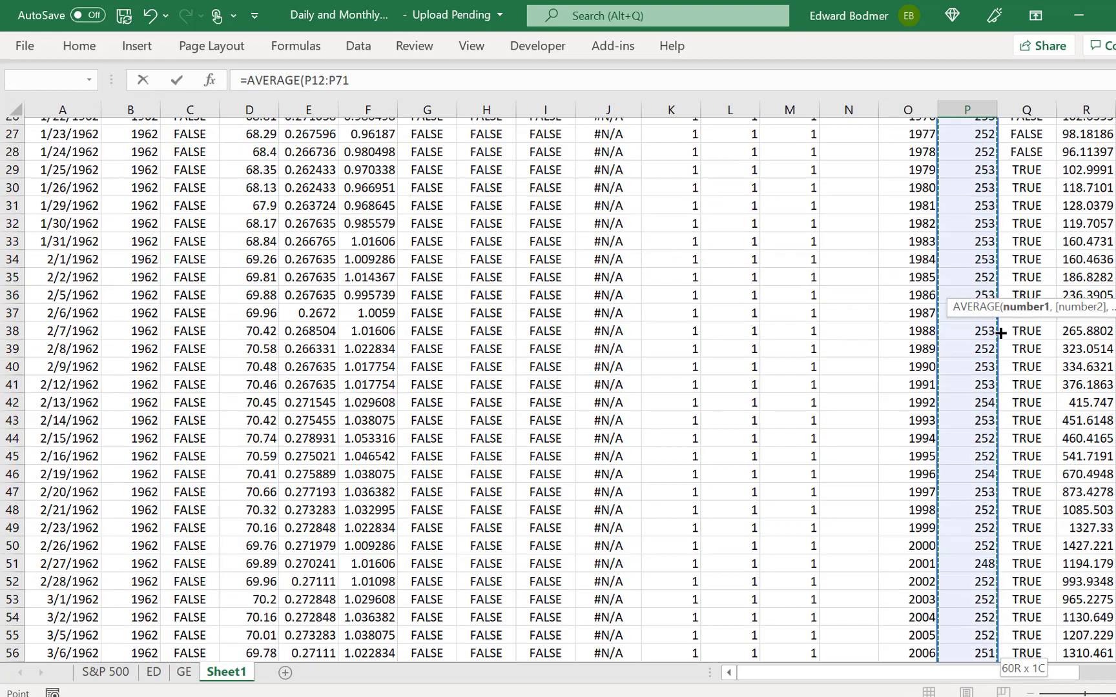
key("Return")
Step: Format the average observation count in P10 as a number with two decimals
key("Up")
key("ctrl+Up")
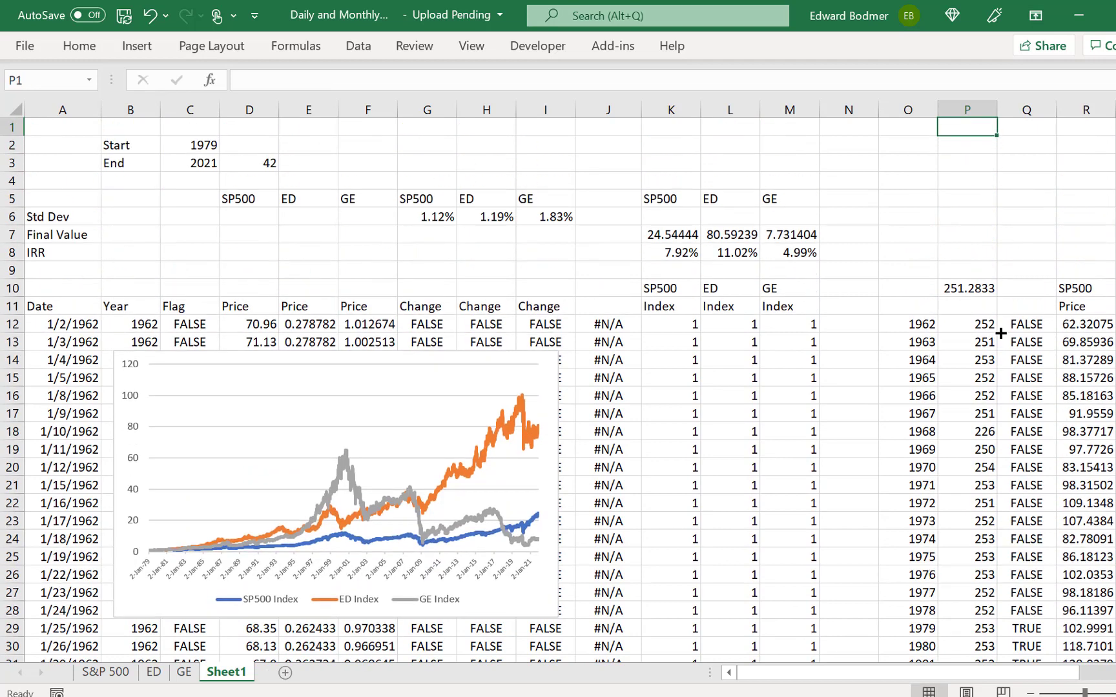
key("Down")
key("ctrl+Down")
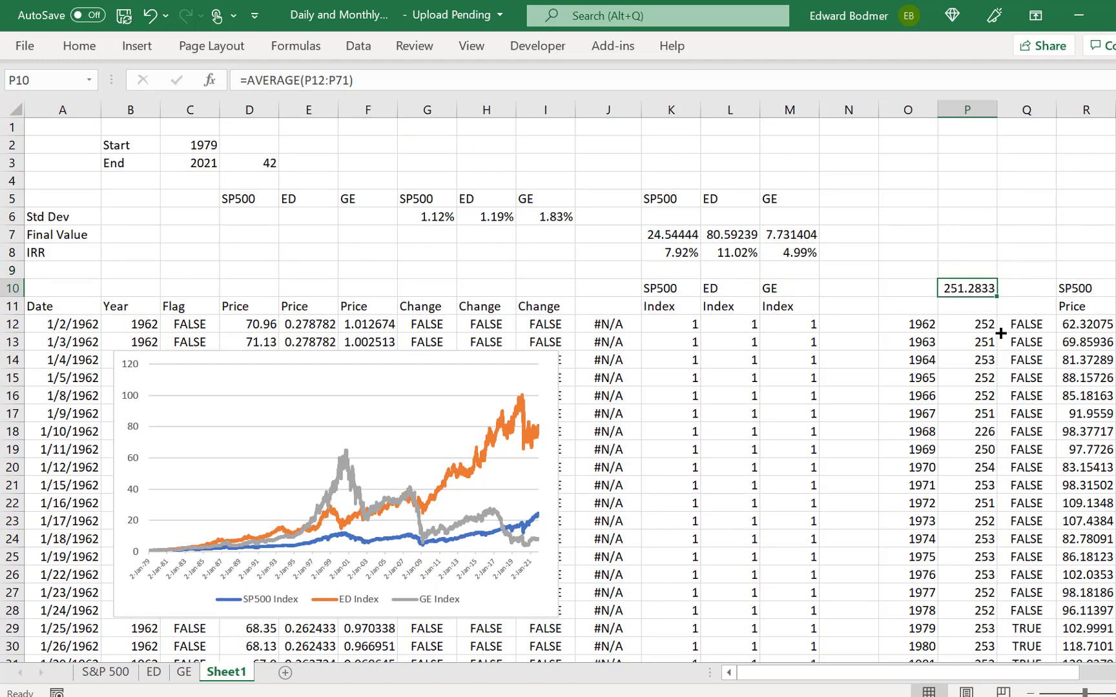
key("ctrl+shift+1")
Step: Insert a blank row between the Std Dev and Final Value rows
key("Left")
key("Left")
key("Left")
key("Left")
key("Left")
key("Left")
key("Left")
key("Left")
key("Left")
key("Left")
key("Left")
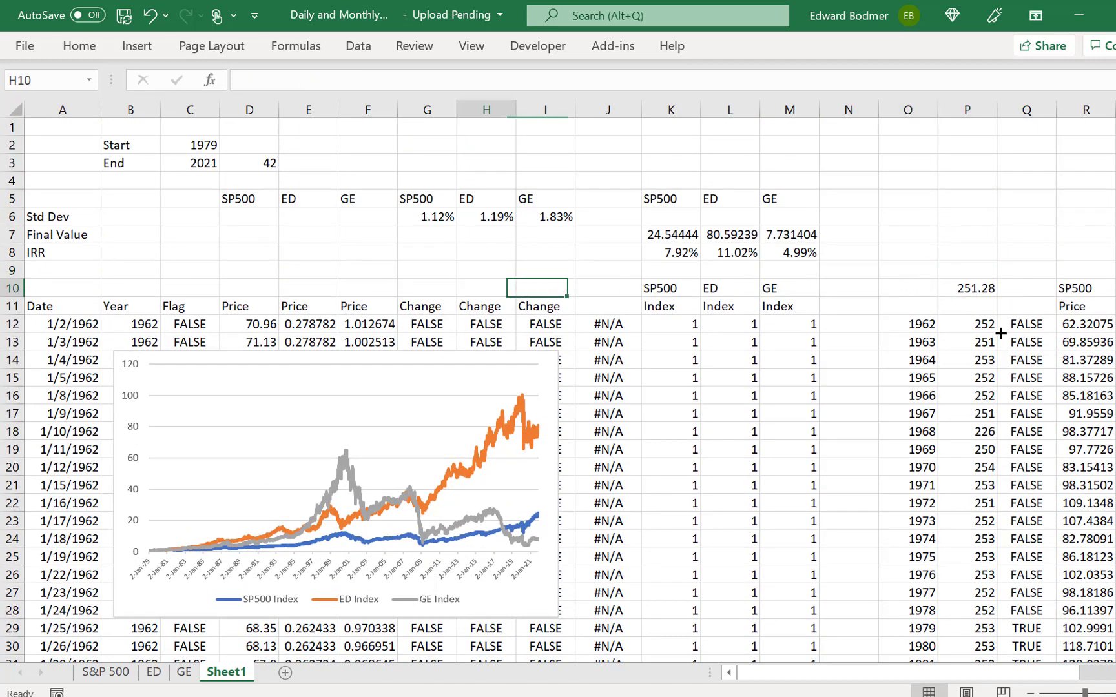
key("Up")
key("Up")
key("Up")
key("Left")
key("Right")
key("Right")
key("Right")
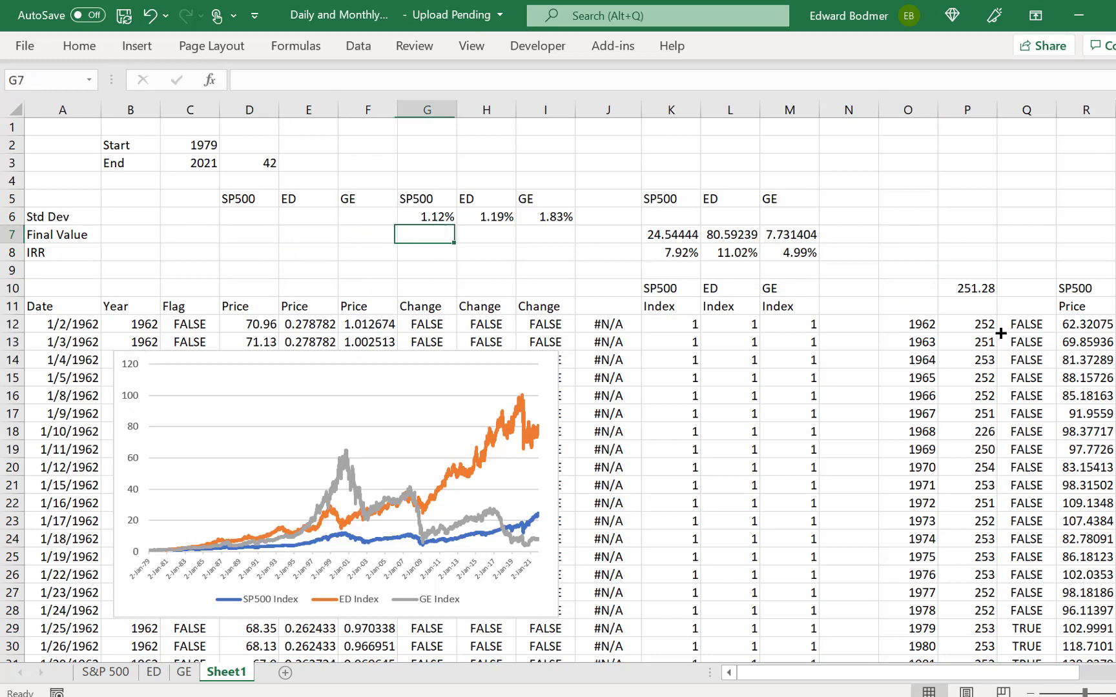
key("Up")
key("Left")
key("Left")
key("Down")
key("Left")
key("Left")
key("Left")
key("Left")
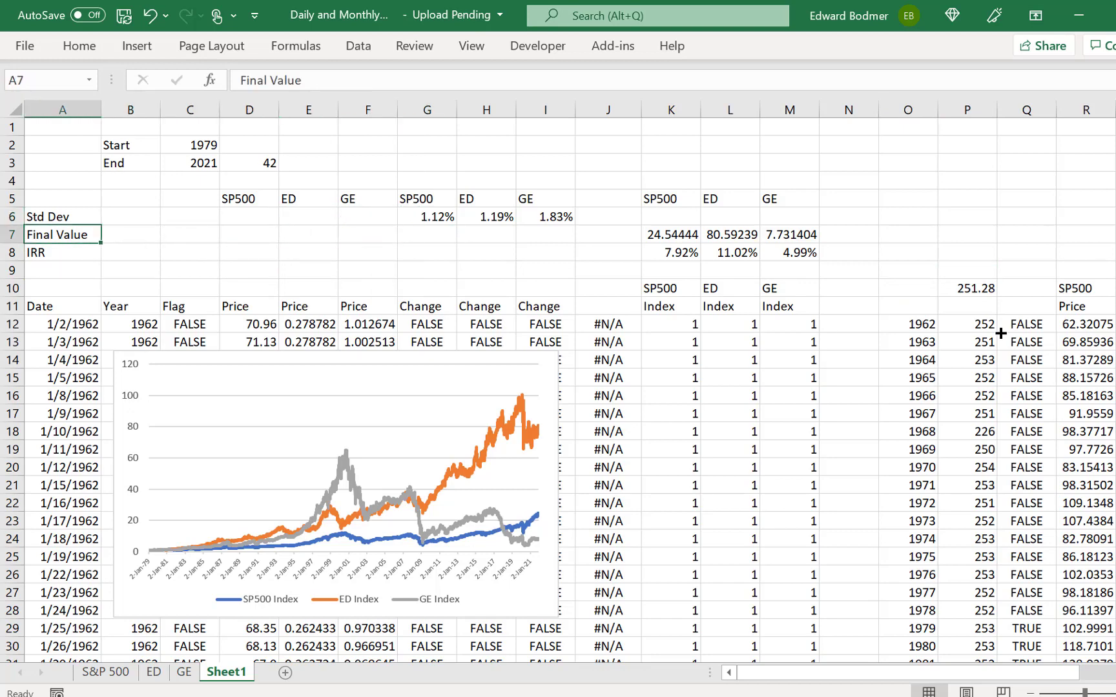
key("shift+space")
key("ctrl+shift+plus")
Step: Label the new row in A7 as Annualised
key("F2")
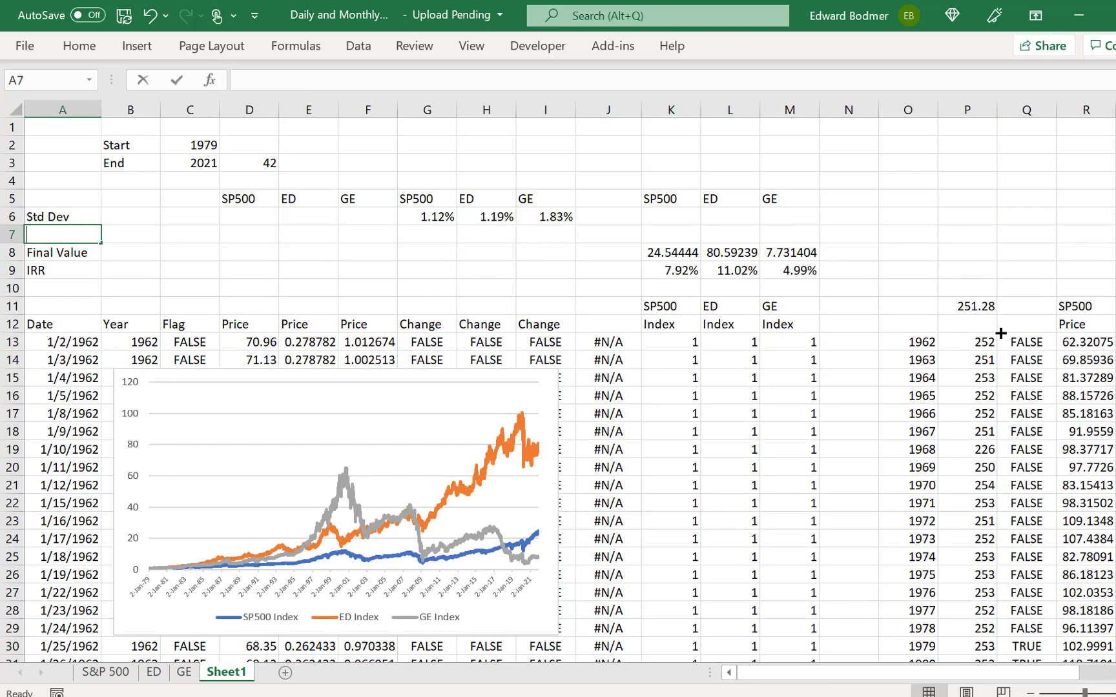
type("Annualise")
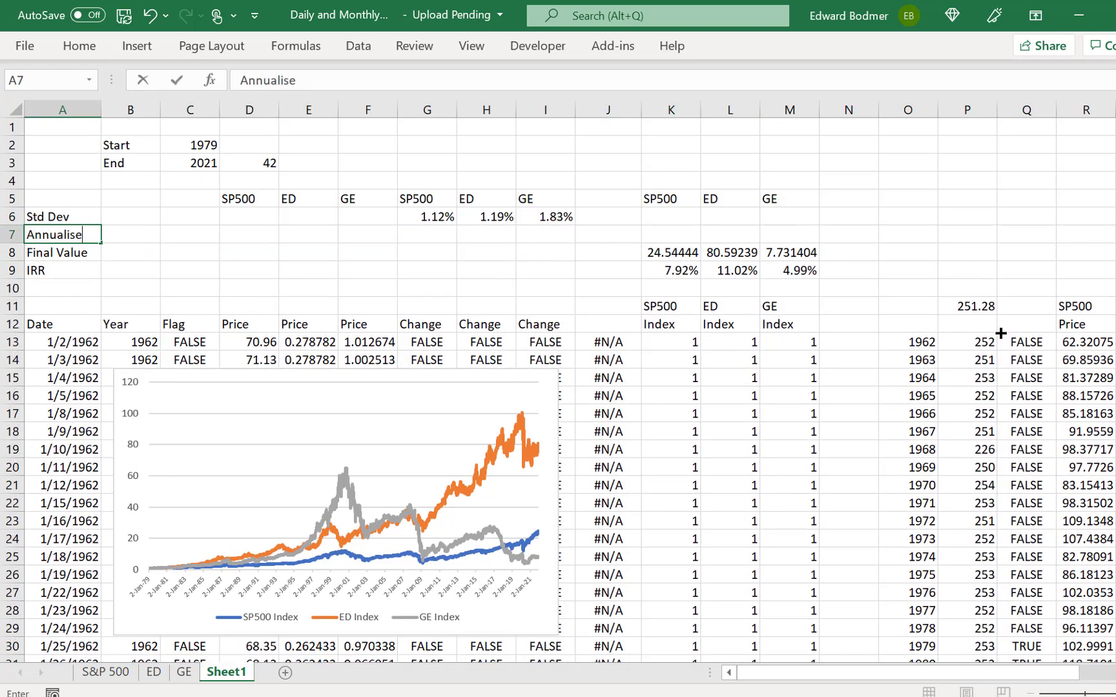
type("d")
key("Return")
Step: Start a formula in G7, in the Annualised row under the SP500 change column
key("Up")
key("Right")
key("Right")
key("Right")
key("Right")
key("Right")
key("Right")
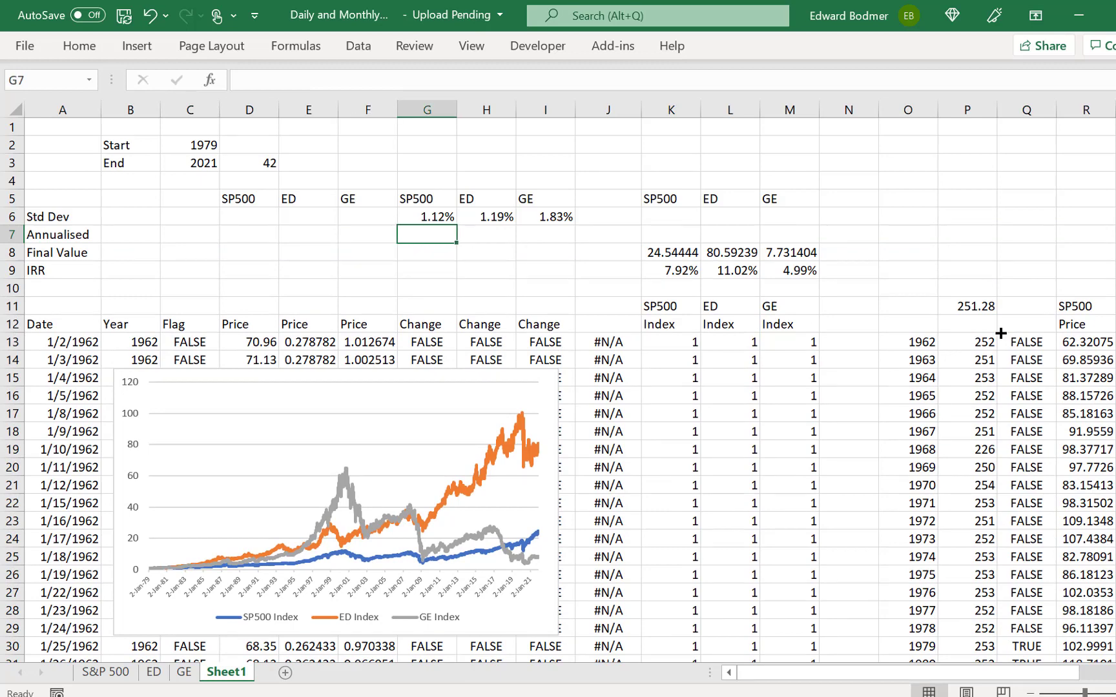
type("=")
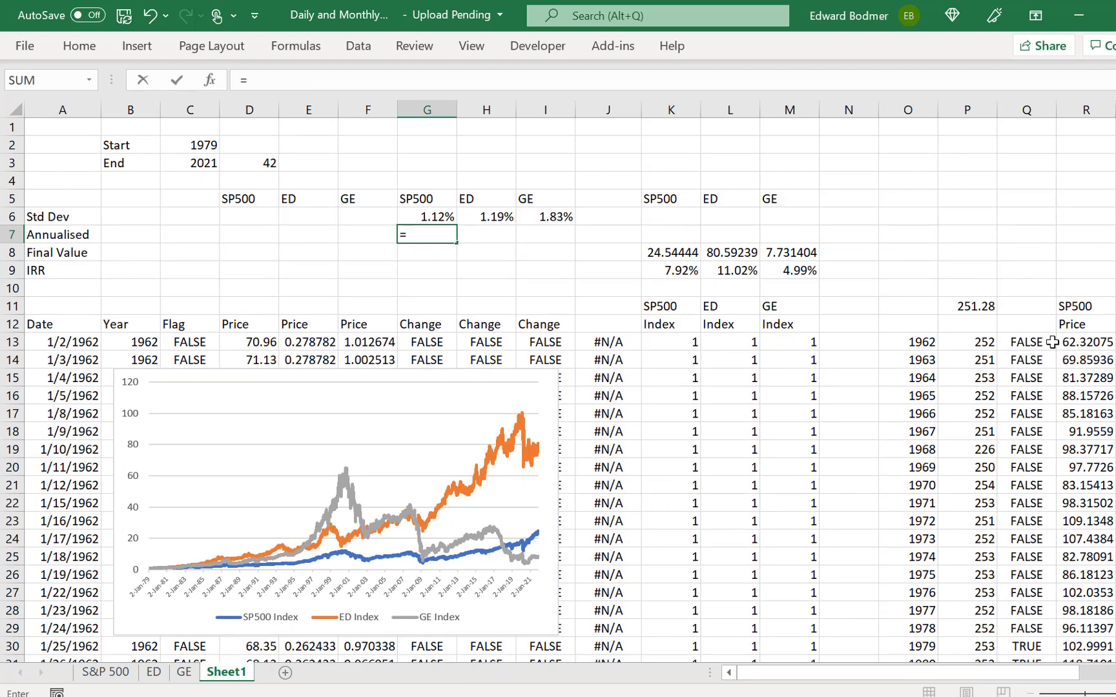
left_click(962, 302)
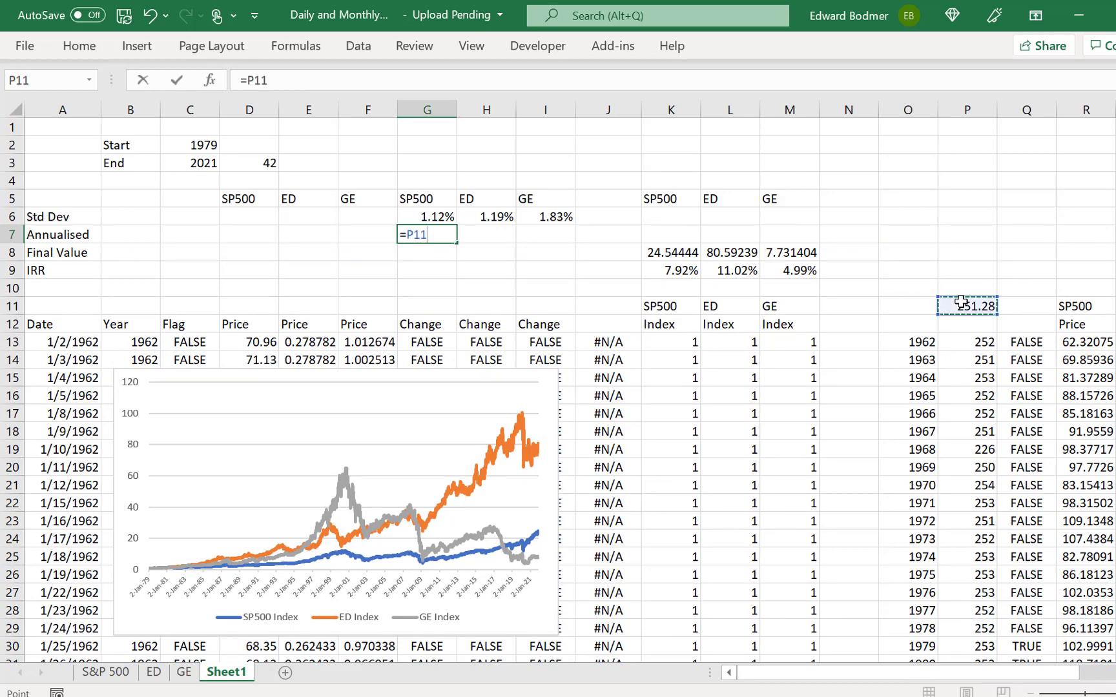
key("BackSpace")
key("BackSpace")
key("BackSpace")
type("rr")
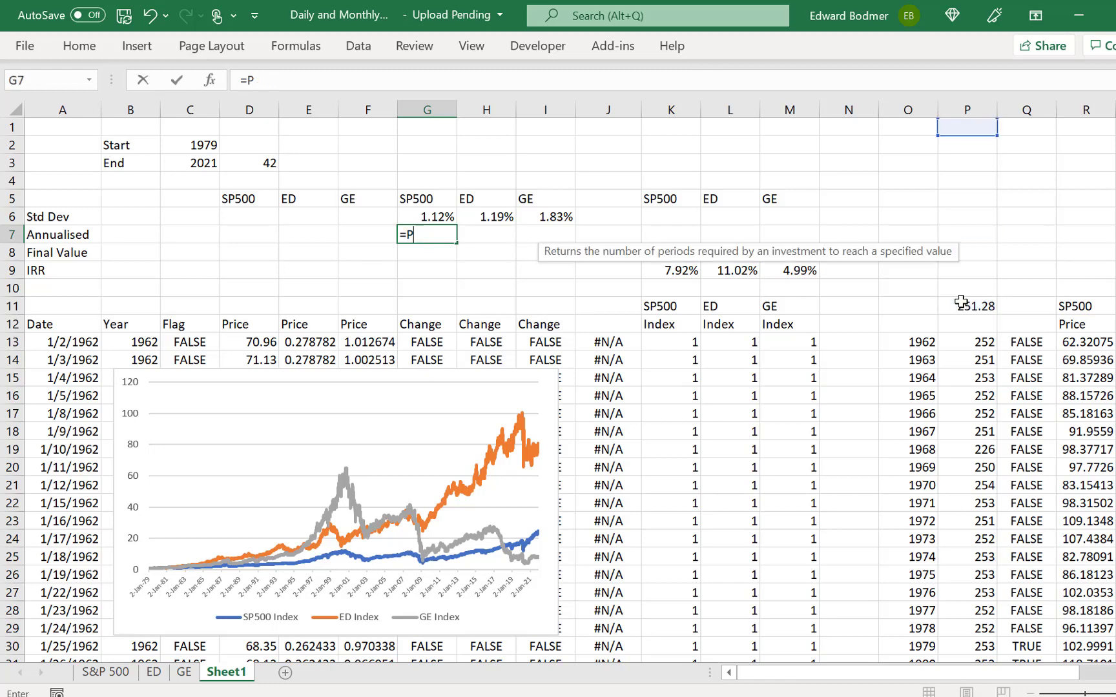
key("BackSpace")
key("BackSpace")
Step: Complete the G7 formula as =SQRT($P$11)*G6 to annualise the SP500 standard deviation
type("sc")
key("BackSpace")
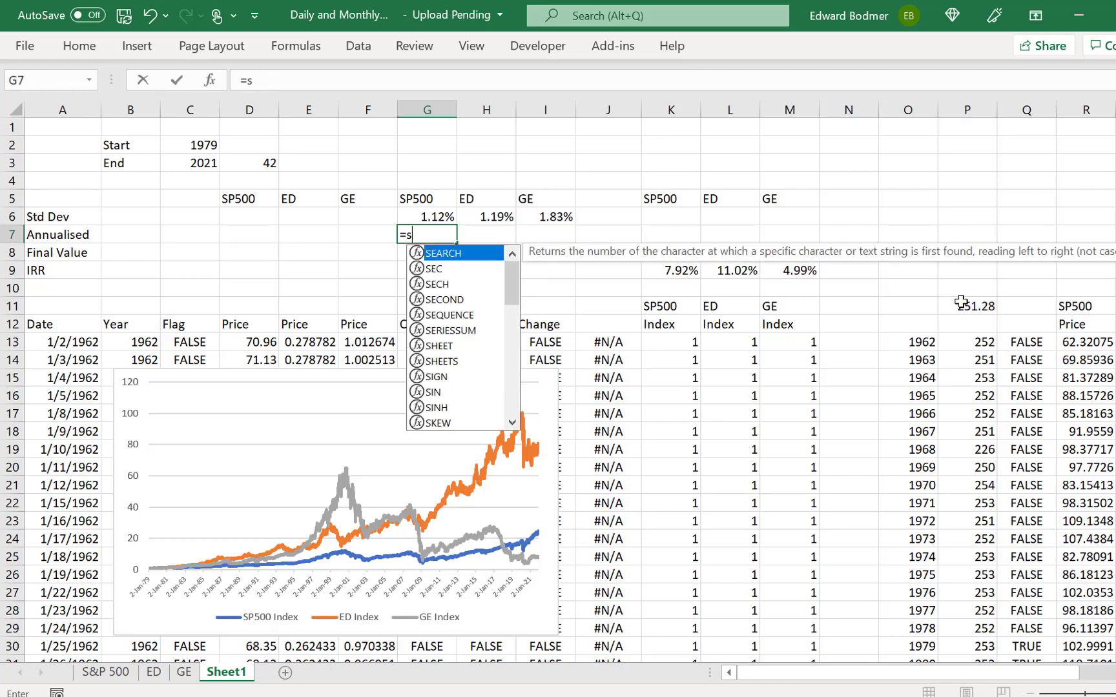
type("qr")
key("Tab")
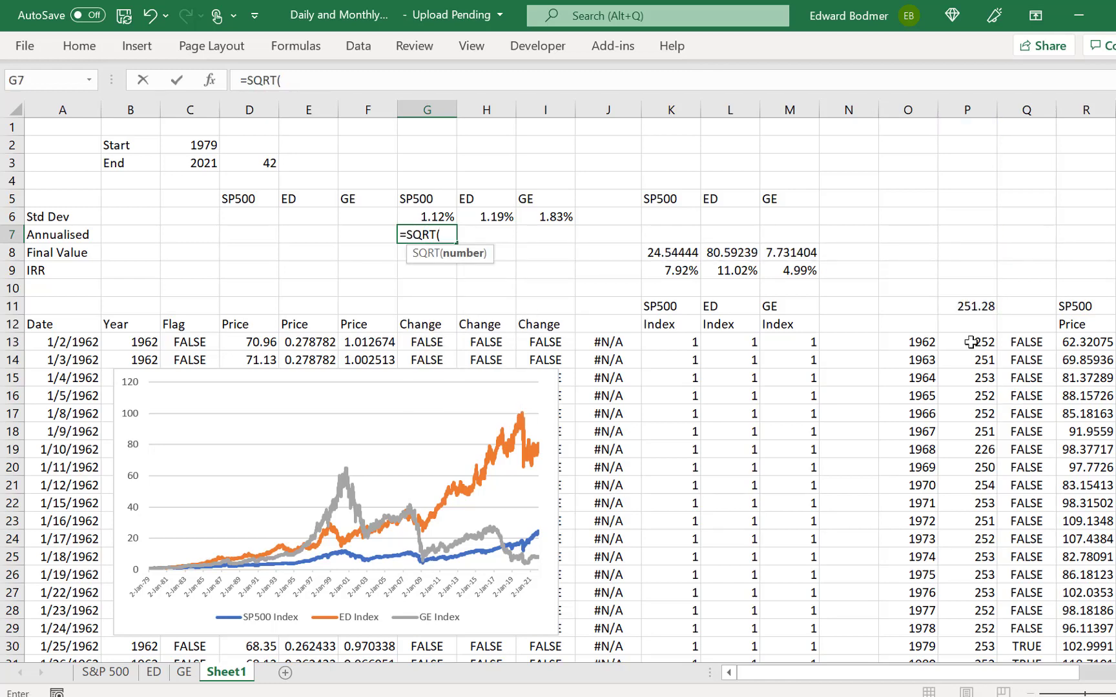
left_click(978, 309)
key("F4")
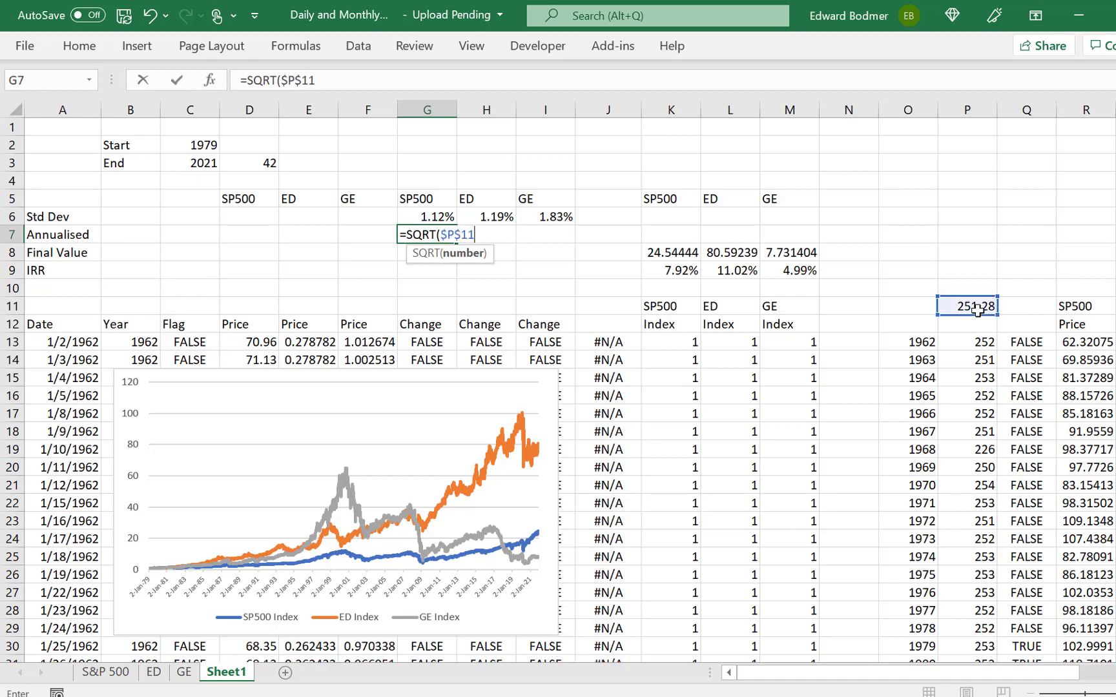
type(")")
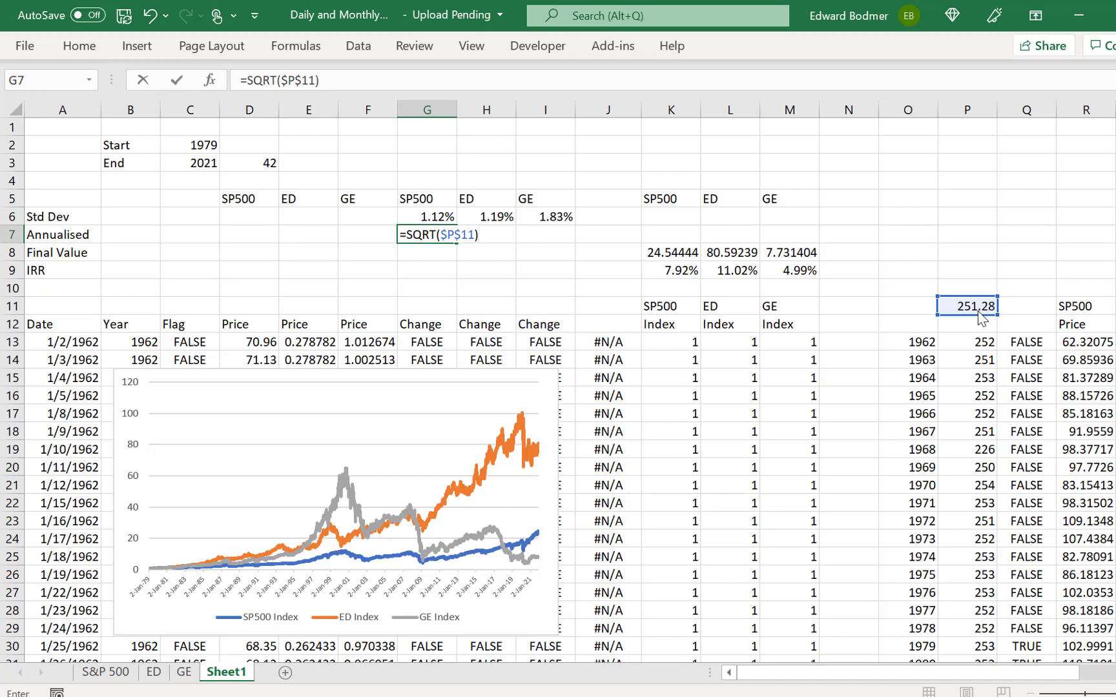
key("BackSpace")
type(")*")
key("Up")
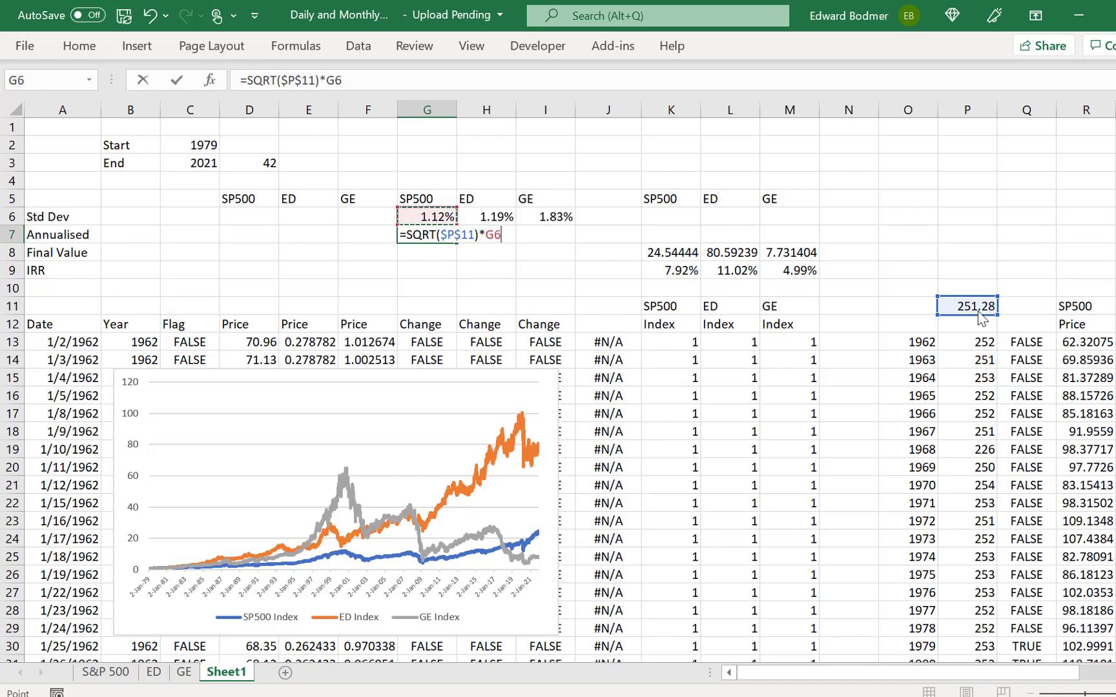
key("Return")
Step: Copy the annualised volatility formula from G7 across to the ED and GE columns
key("Up")
key("shift+Right")
key("shift+Right")
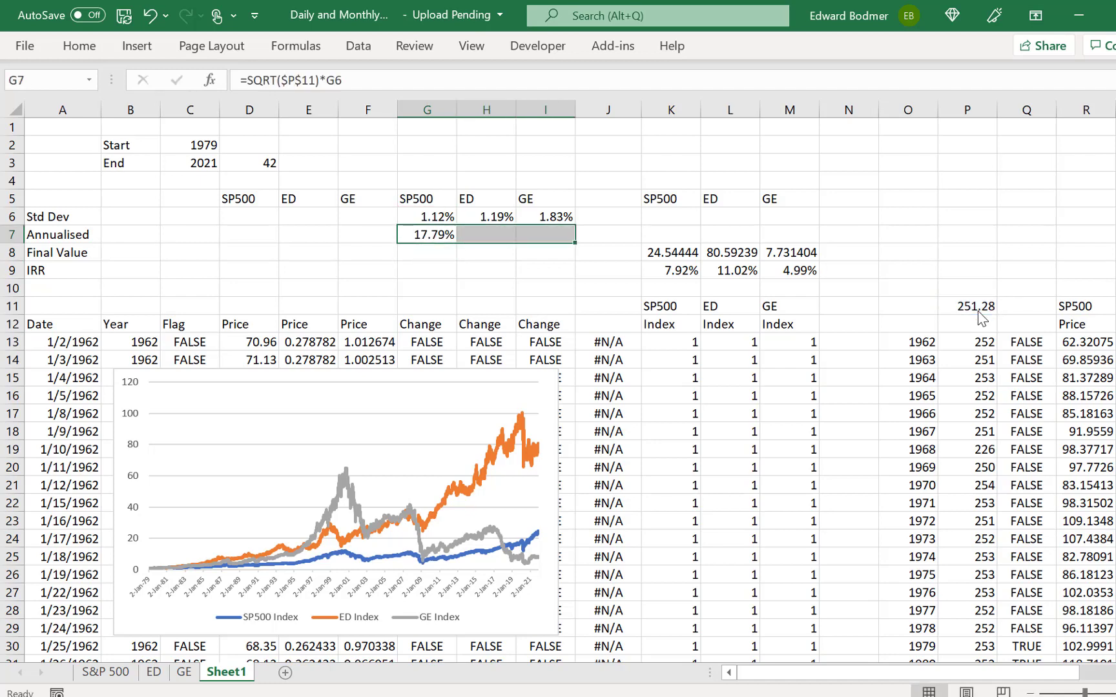
key("ctrl+r")
Step: Compare the annualised volatilities of SP500, ED and GE with their daily standard deviations
key("Left")
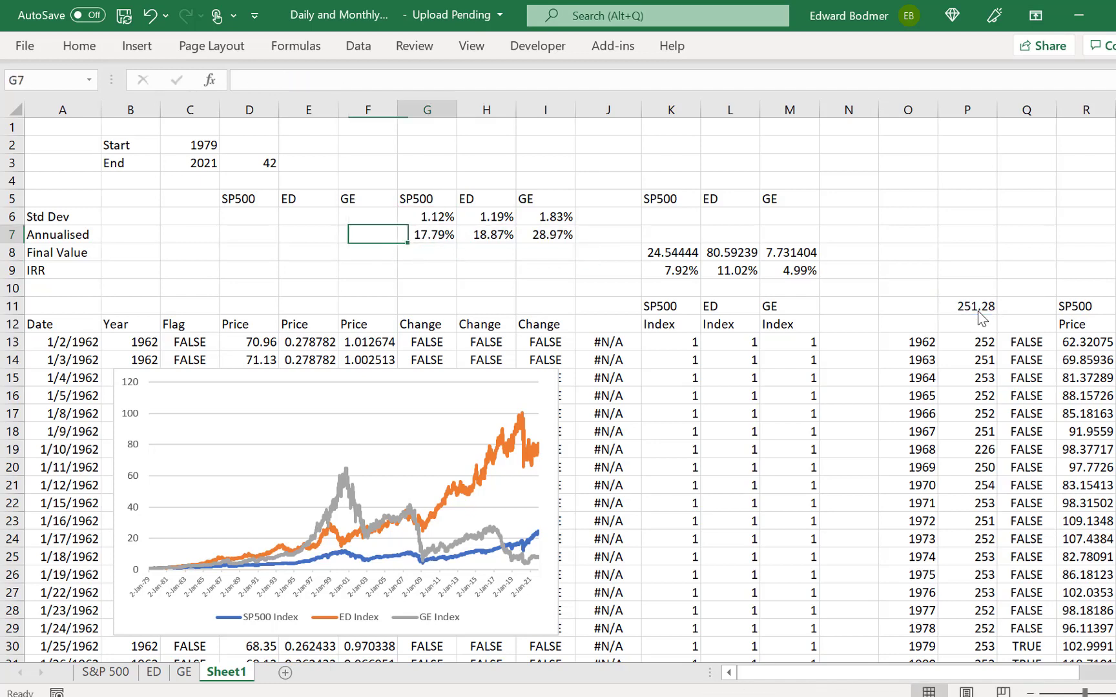
key("Right")
key("Right")
key("Left")
key("Left")
key("Right")
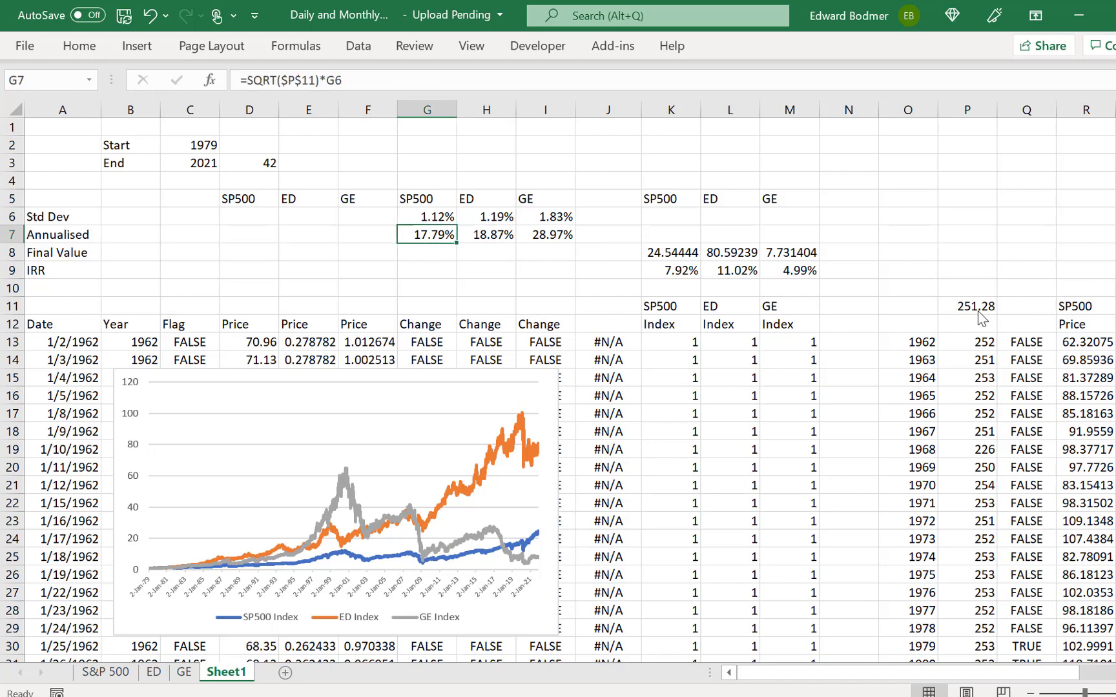
key("Left")
key("Home")
key("Right")
key("Right")
key("Right")
key("Right")
key("Right")
key("Right")
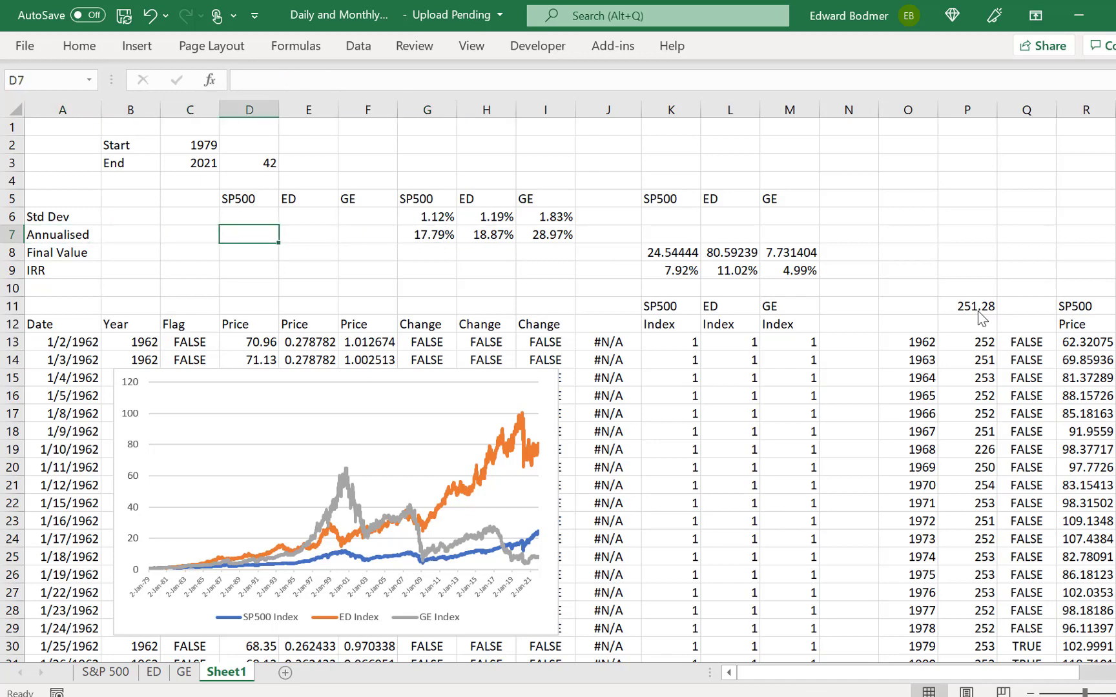
key("Up")
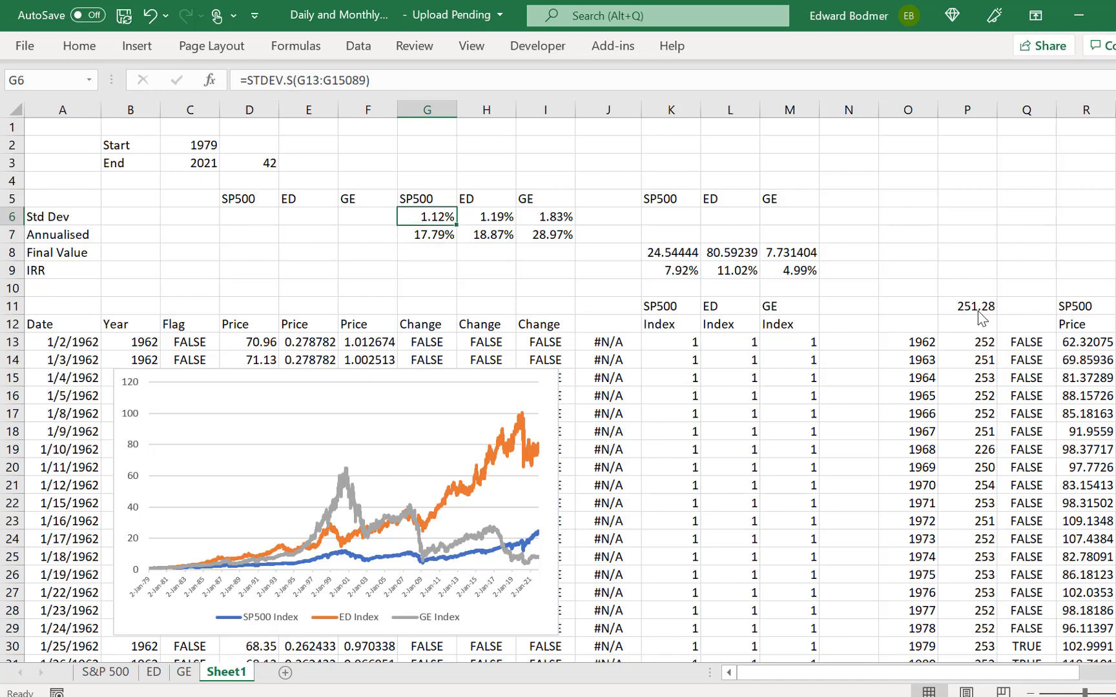
Step: Set the start year in C2 to 1963 and select the average observation count in P11
key("Up")
key("Up")
key("Up")
key("Up")
key("Left")
key("Left")
key("Left")
key("Left")
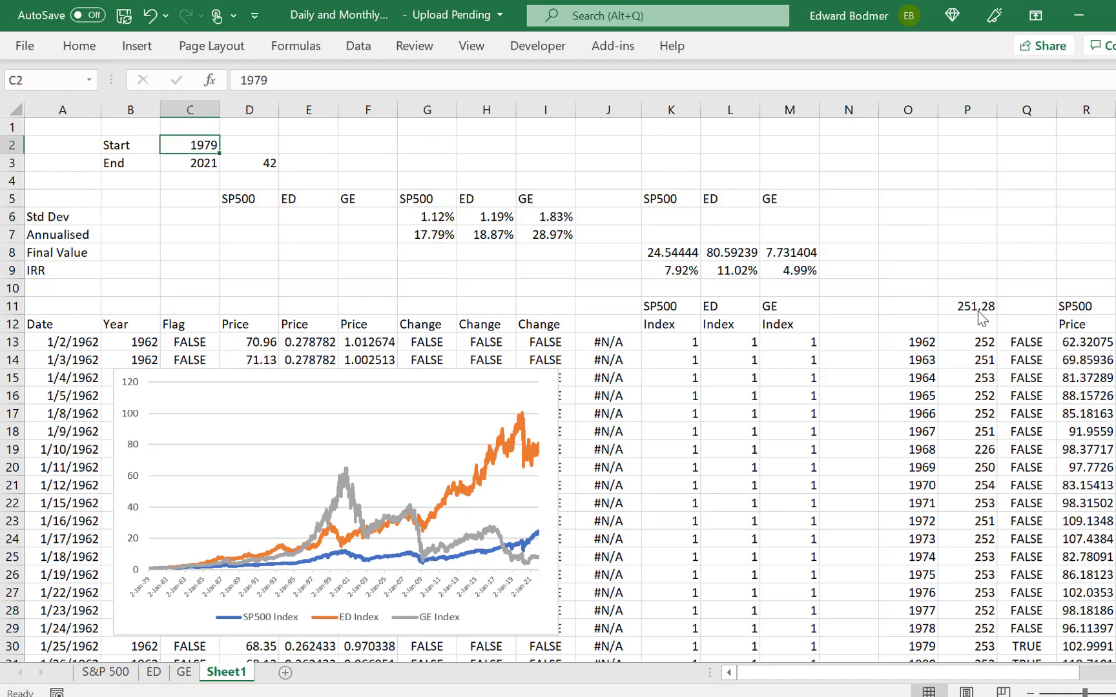
type("19")
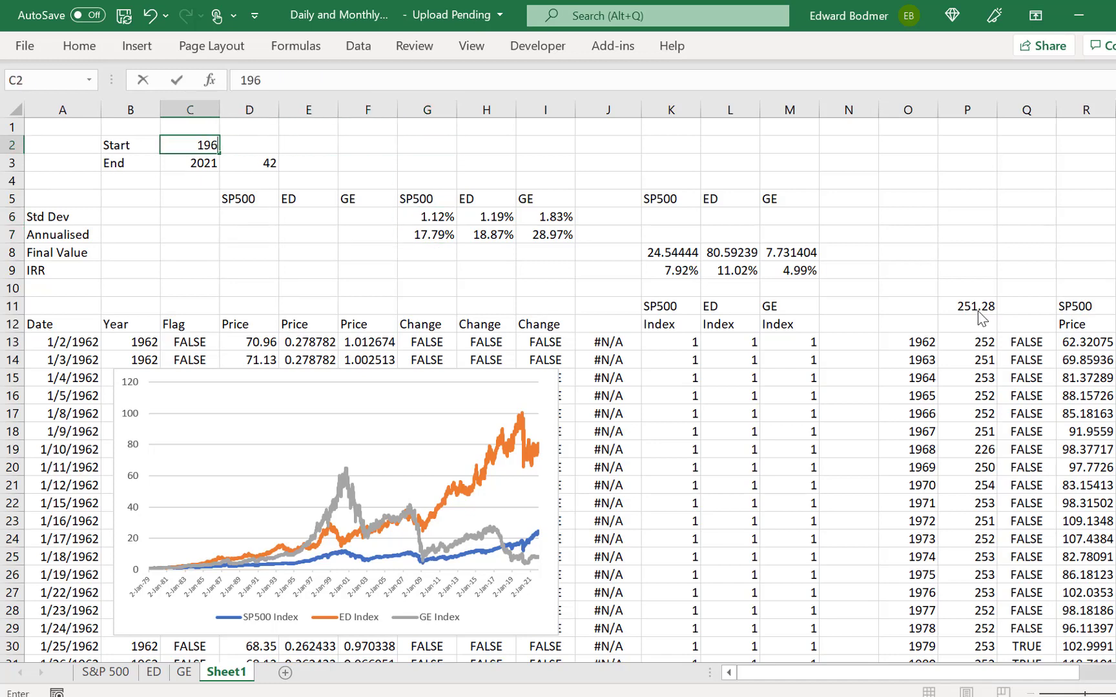
key("ctrl+Return")
left_click(978, 309)
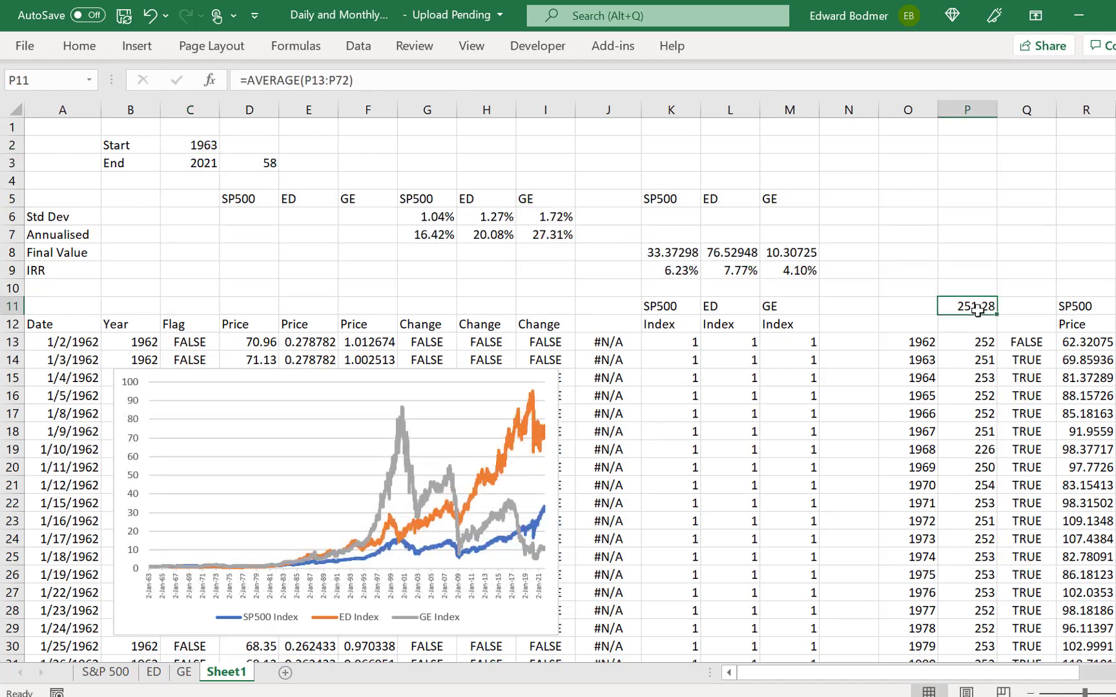
Step: Review the annualised volatility formulas for SP500, ED and GE in G7 to I7
key("Down")
key("Down")
key("Down")
key("Left")
key("Left")
key("Left")
key("Left")
key("Left")
key("Left")
key("Left")
key("Left")
key("Left")
key("Left")
key("Up")
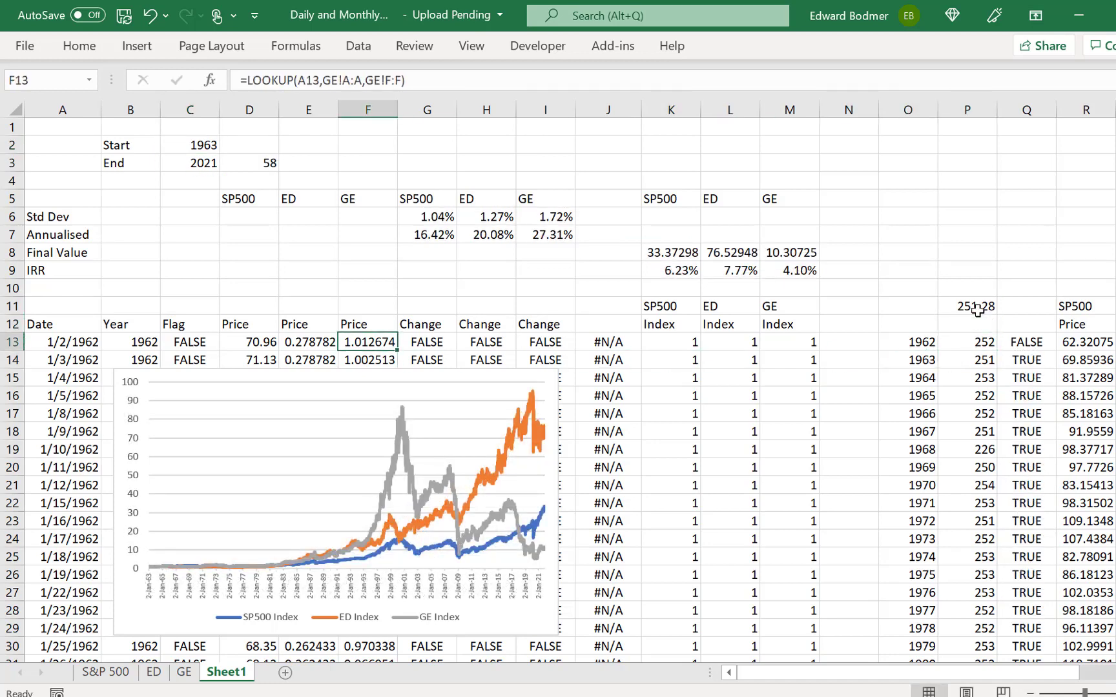
key("Up")
key("Up")
key("Up")
key("Up")
key("Up")
key("Up")
key("Right")
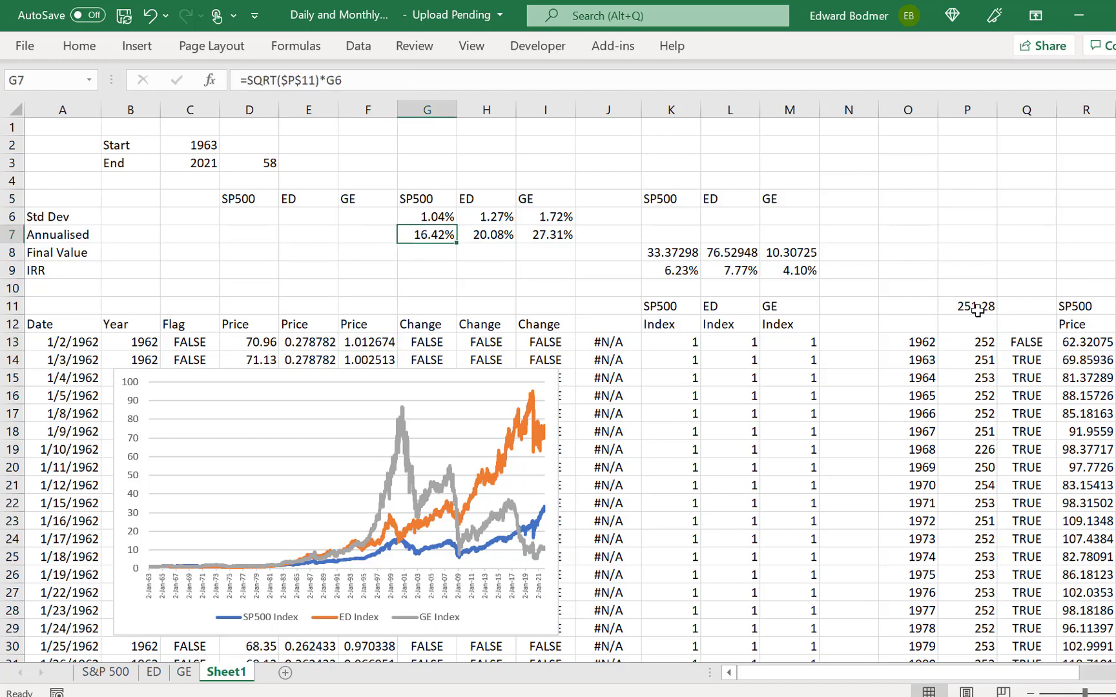
key("Right")
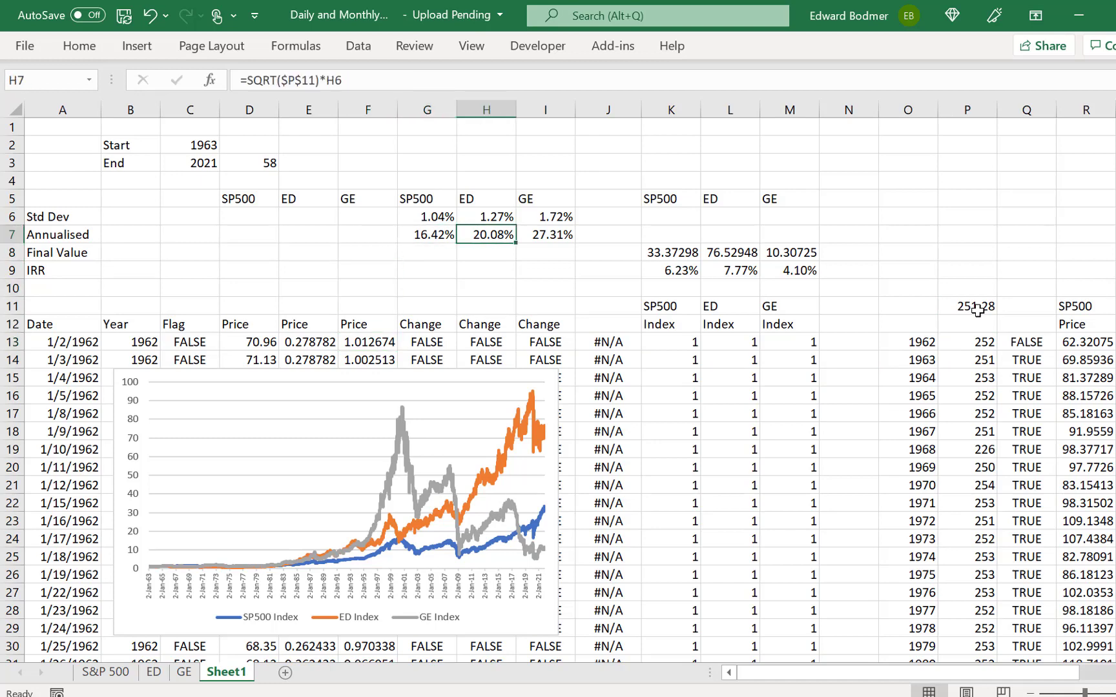
key("Right")
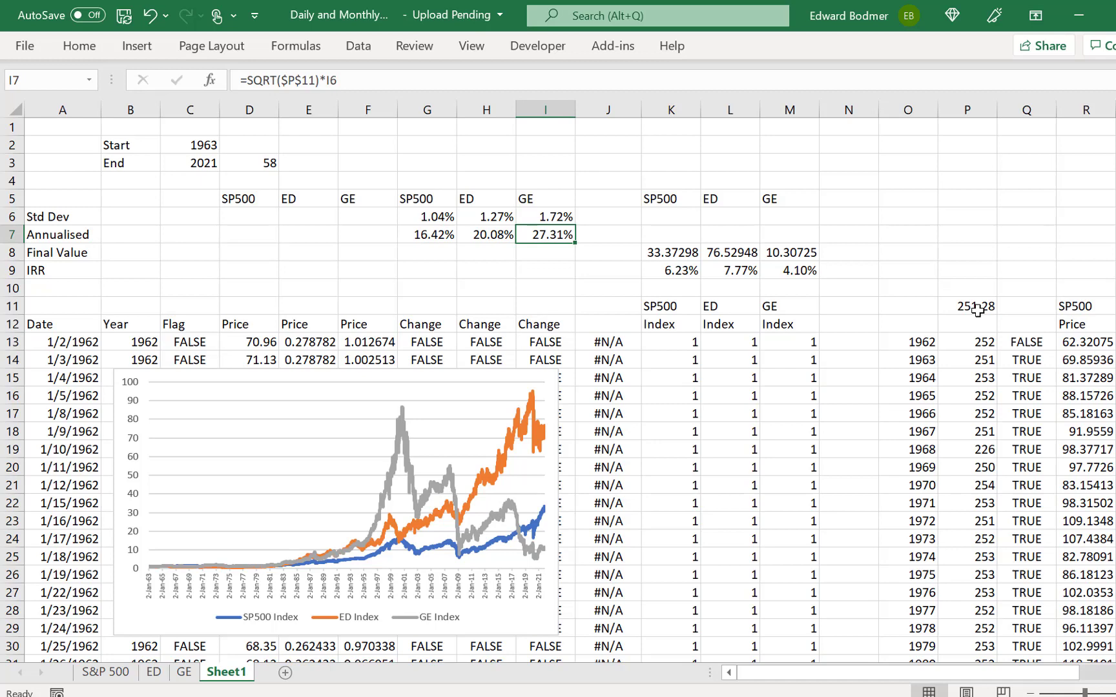
Step: Inspect the annual log-change formulas for SP500 in U13 and ED in V13 to check their flag references
key("Right")
key("Right")
key("Right")
key("Right")
key("Right")
key("Right")
key("Right")
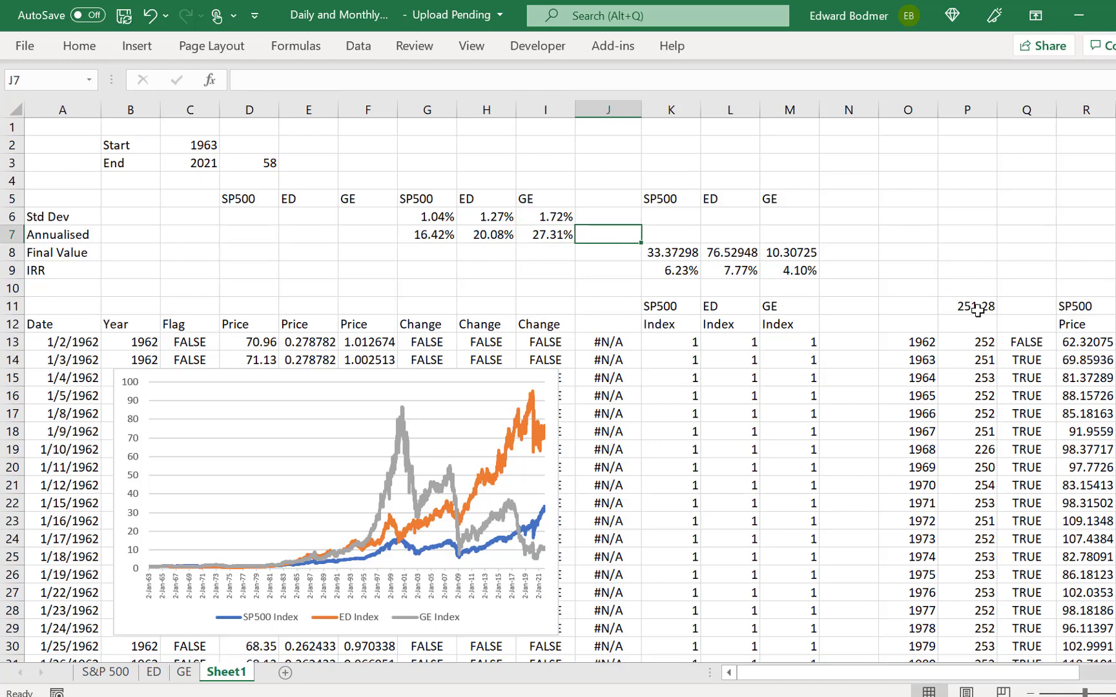
key("Right")
key("Right")
key("Right")
key("Right")
key("Right")
key("Right")
key("Right")
key("Right")
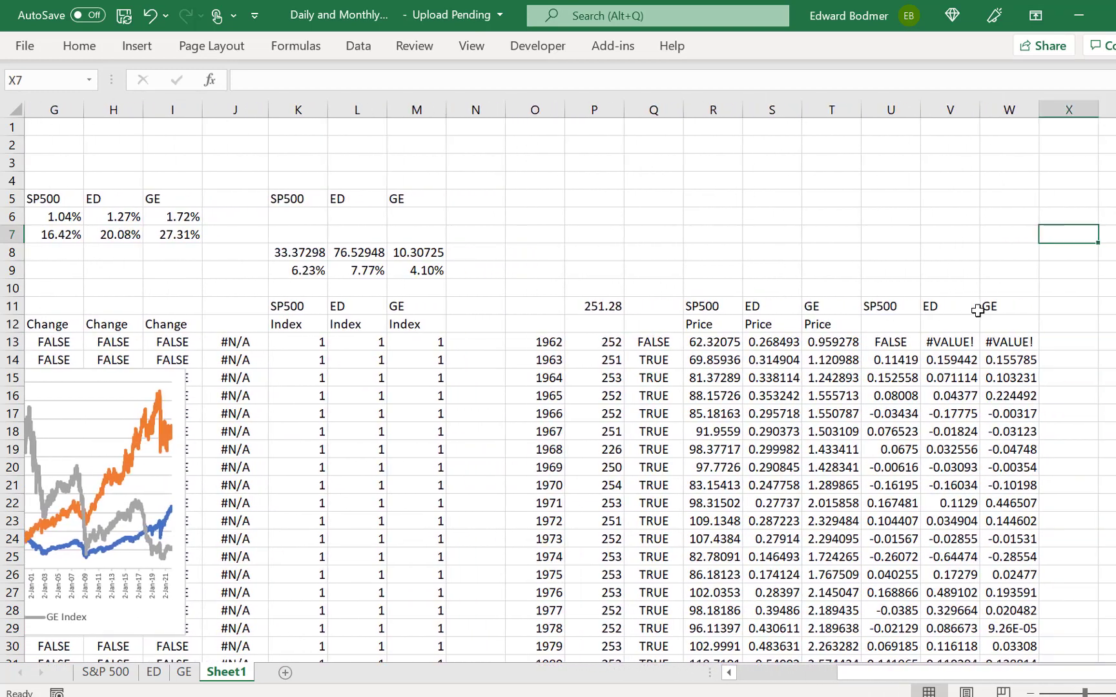
key("Left")
key("Left")
key("Down")
key("Down")
key("Down")
key("Down")
key("Down")
key("Left")
key("Left")
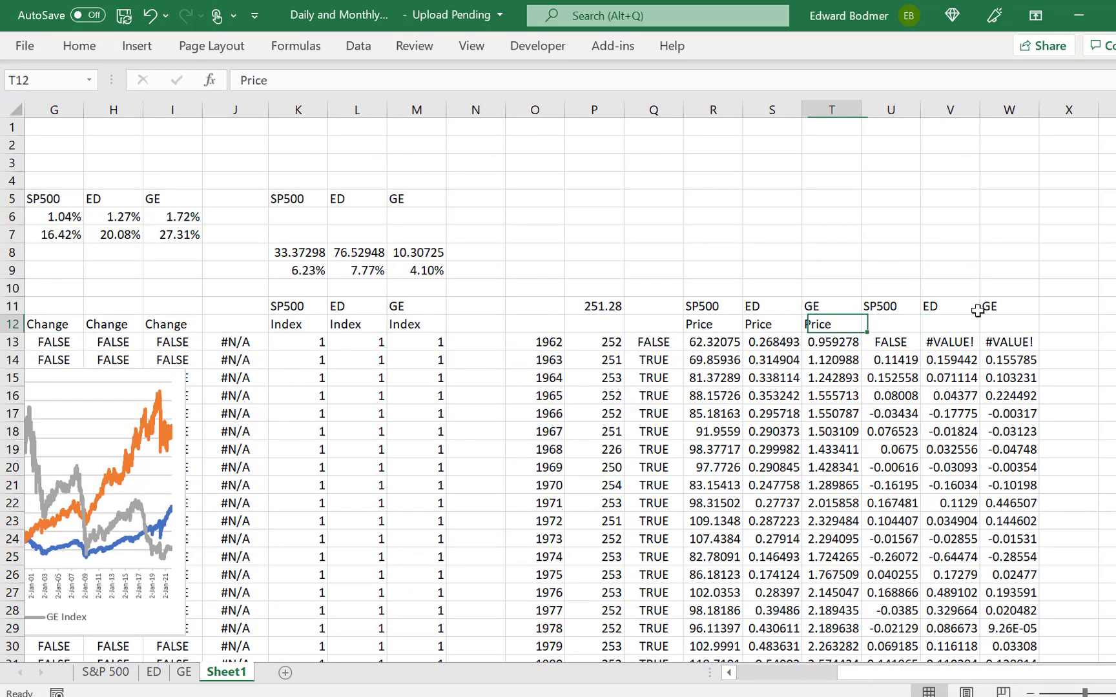
key("Down")
key("Right")
key("F2")
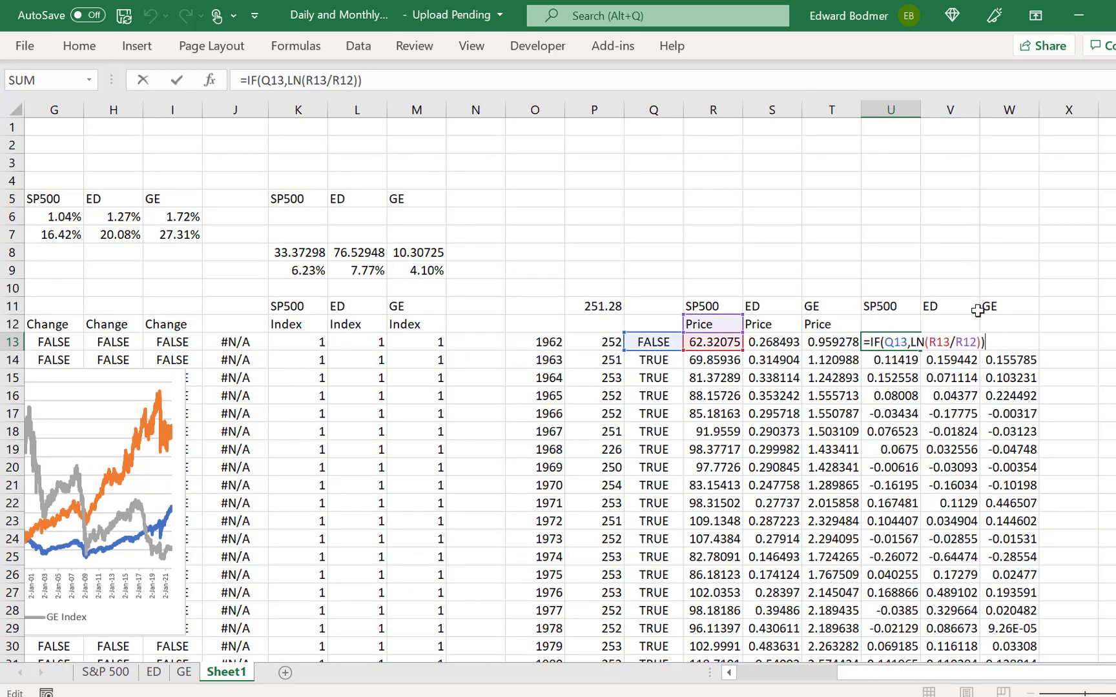
key("Tab")
key("F2")
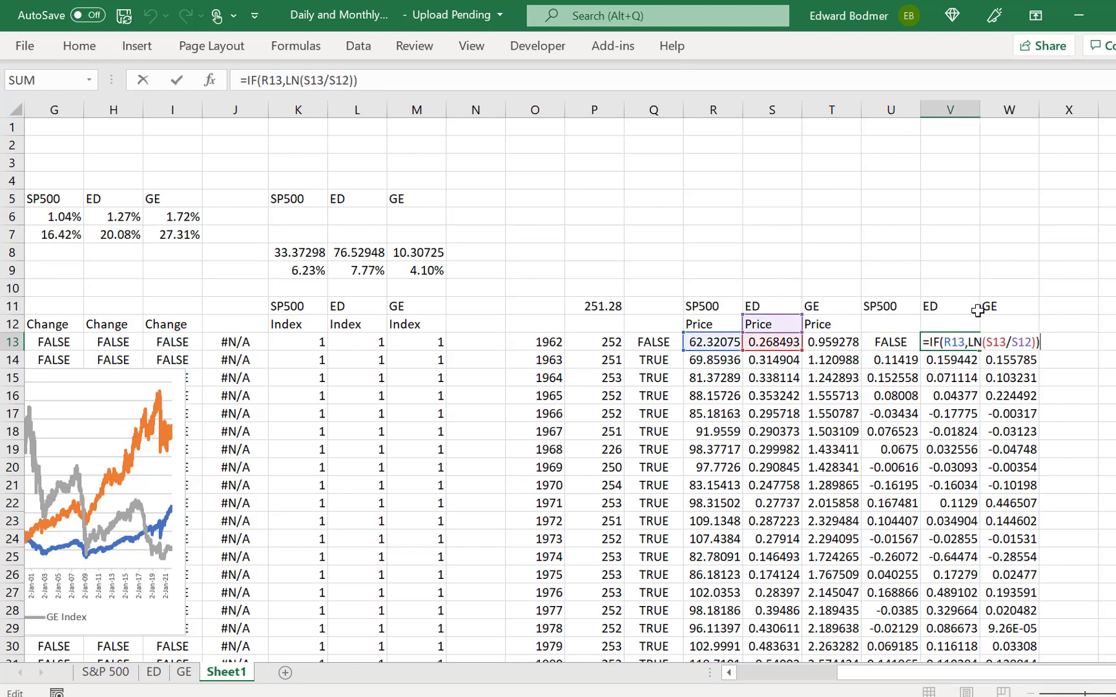
Step: Lock the flag column in the SP500 log-change formula in U13 so it reads =IF($Q13,LN(R13/R12))
key("shift+Tab")
key("Left")
key("Right")
key("F2")
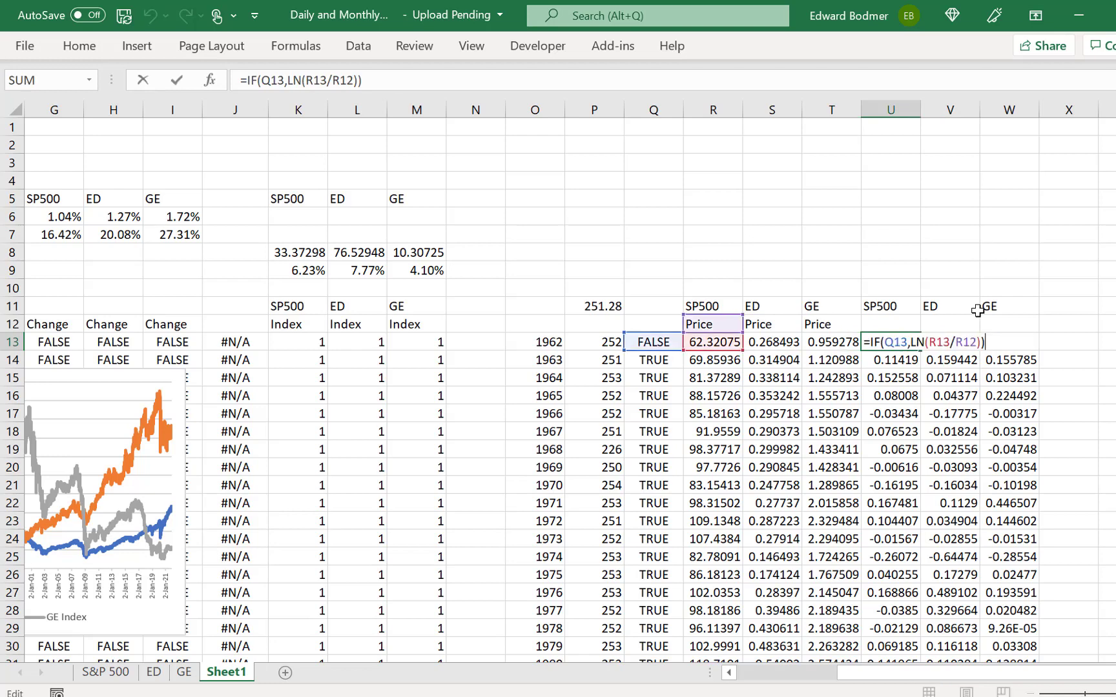
key("Left")
key("Left")
key("Left")
key("Left")
key("Left")
key("Left")
key("Left")
key("Left")
key("Left")
key("Left")
key("Left")
key("Left")
key("Left")
key("Left")
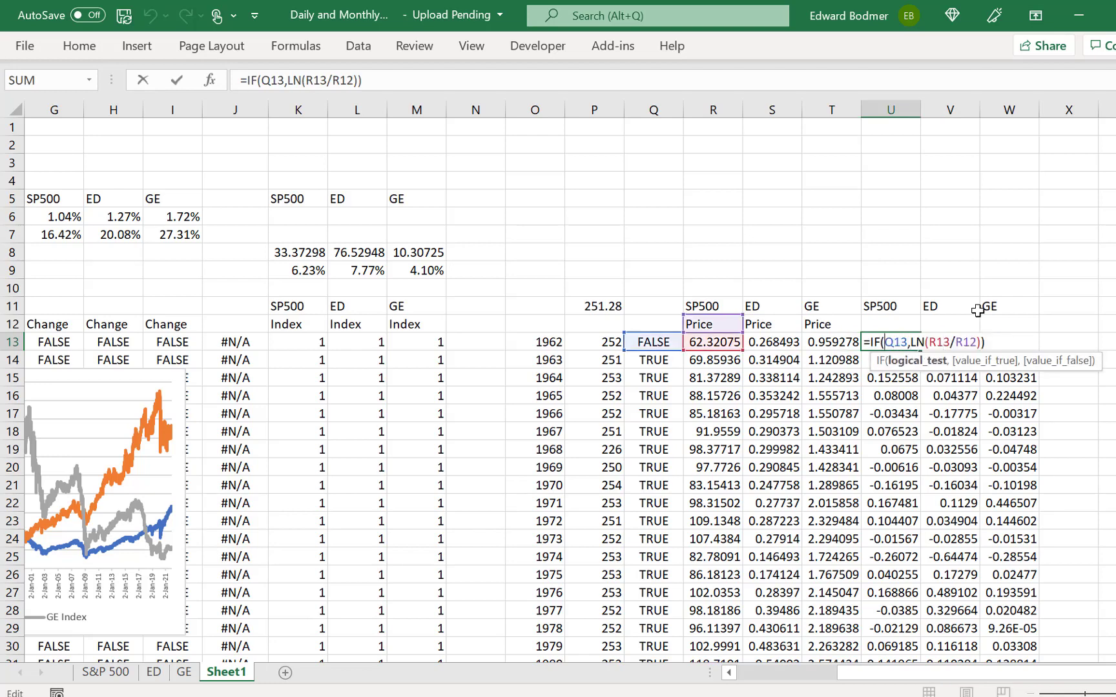
type("$")
key("Return")
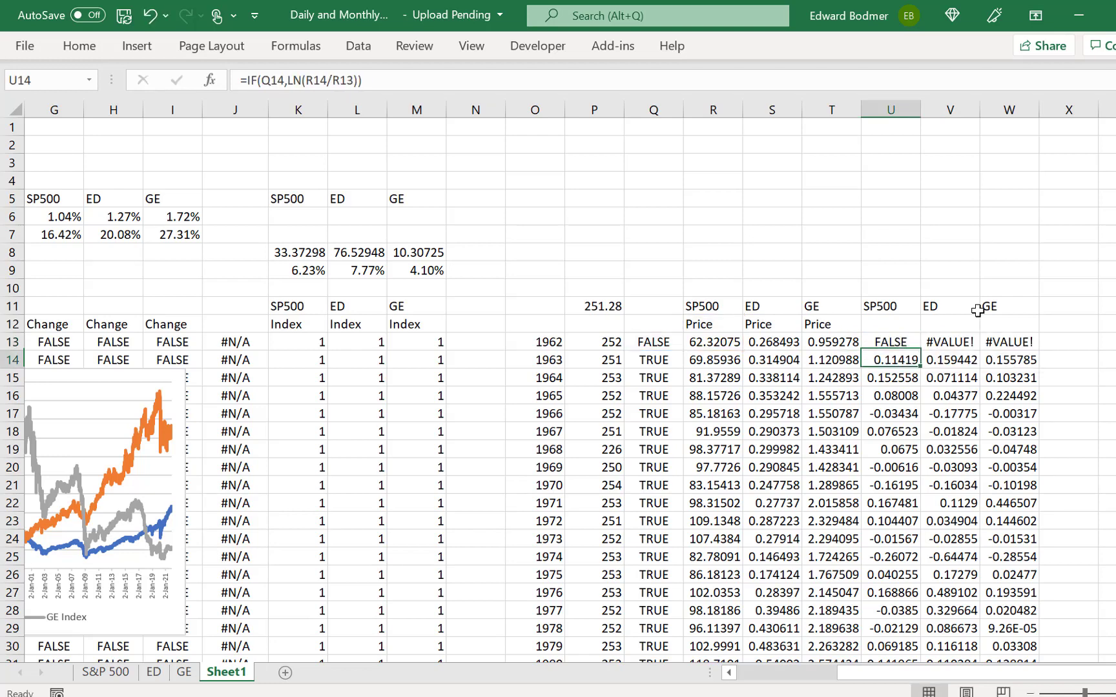
Step: Copy the corrected U13 formula across to the ED and GE columns and fill all three down the annual table
key("Up")
key("shift+Right")
key("shift+Right")
key("ctrl+r")
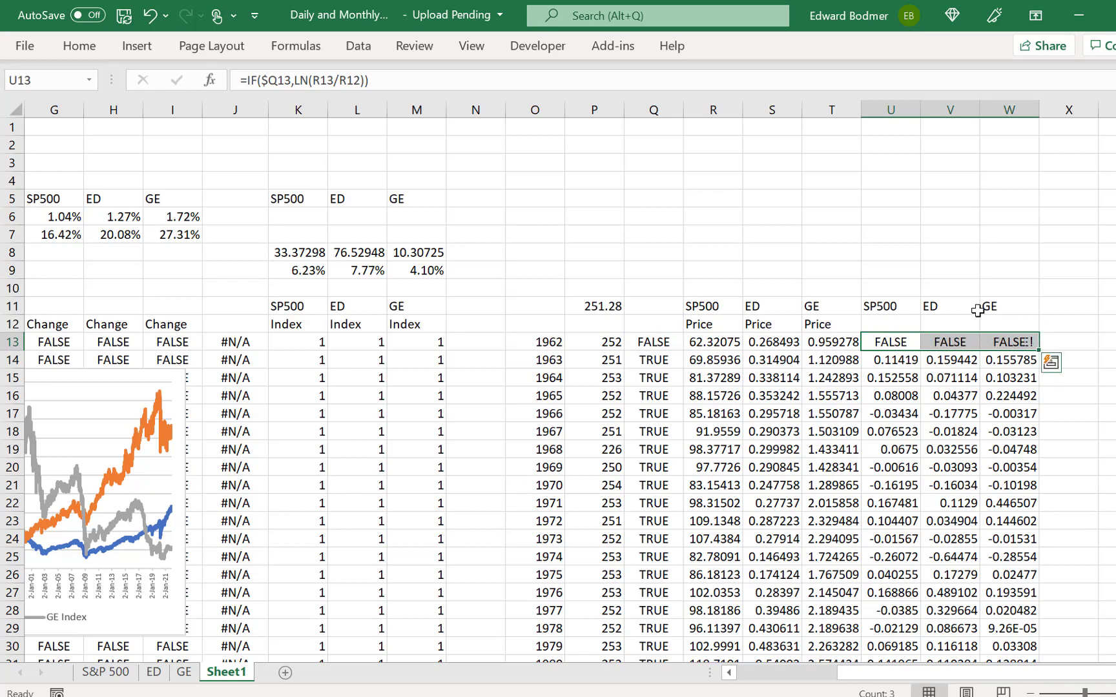
key("Left")
key("Right")
key("shift+Right")
key("shift+Right")
double_click(1040, 354)
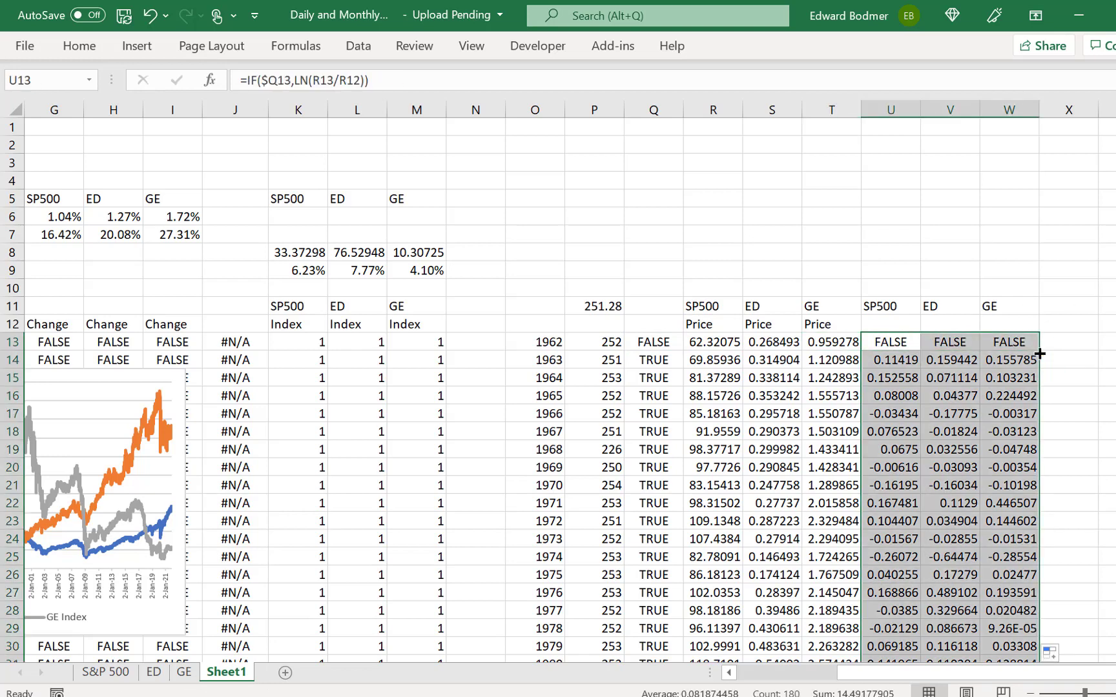
Step: Enter the row label Vol in P8 above the annual table
key("Down")
key("Up")
key("Up")
key("Up")
key("Up")
key("Up")
key("Up")
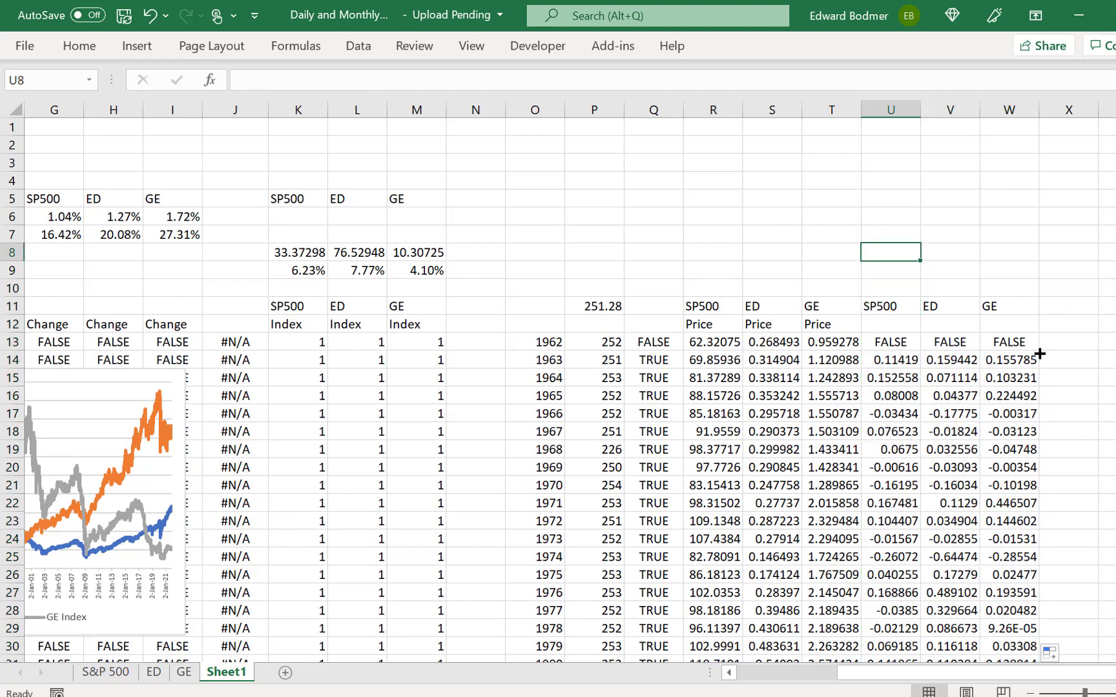
key("Left")
key("Left")
key("Left")
key("Left")
key("Left")
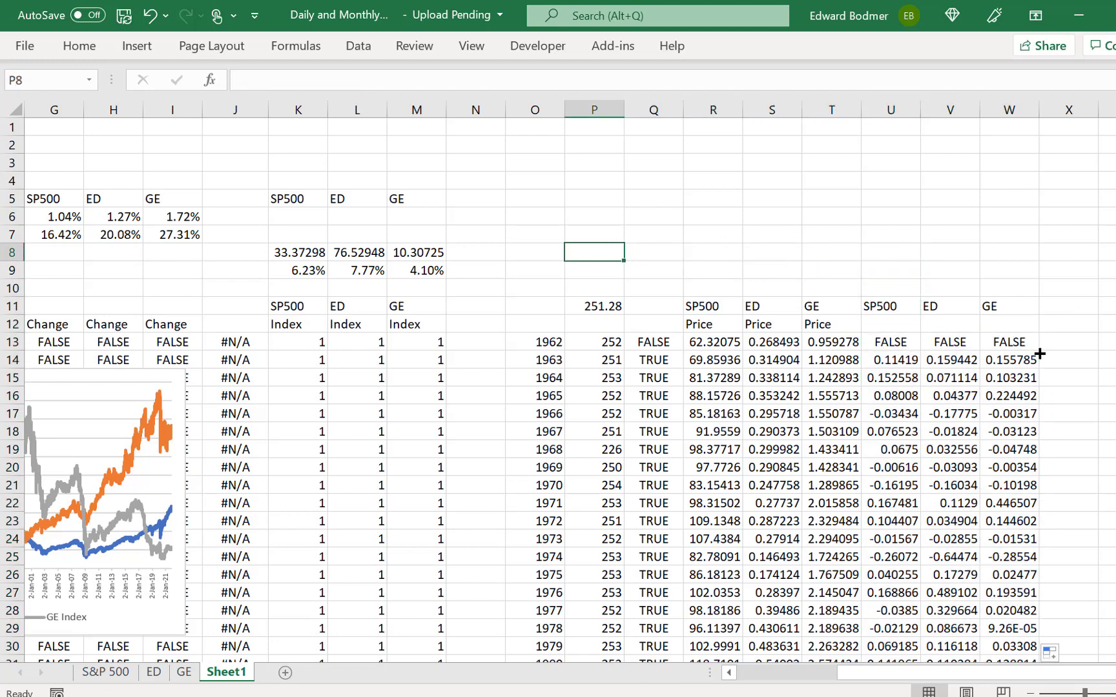
type("Vol")
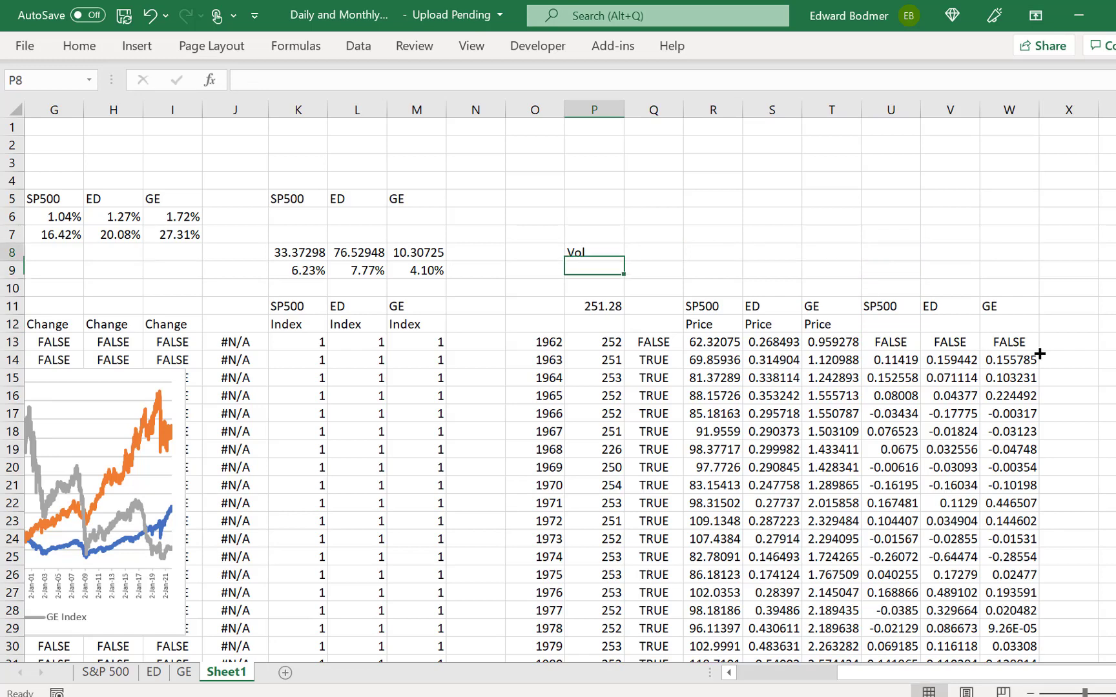
Step: Calculate the SP500 annual volatility in U8 with =STDEV.S(U13:U72)
key("Right")
key("Right")
key("Right")
key("Right")
key("Right")
left_click(1026, 359)
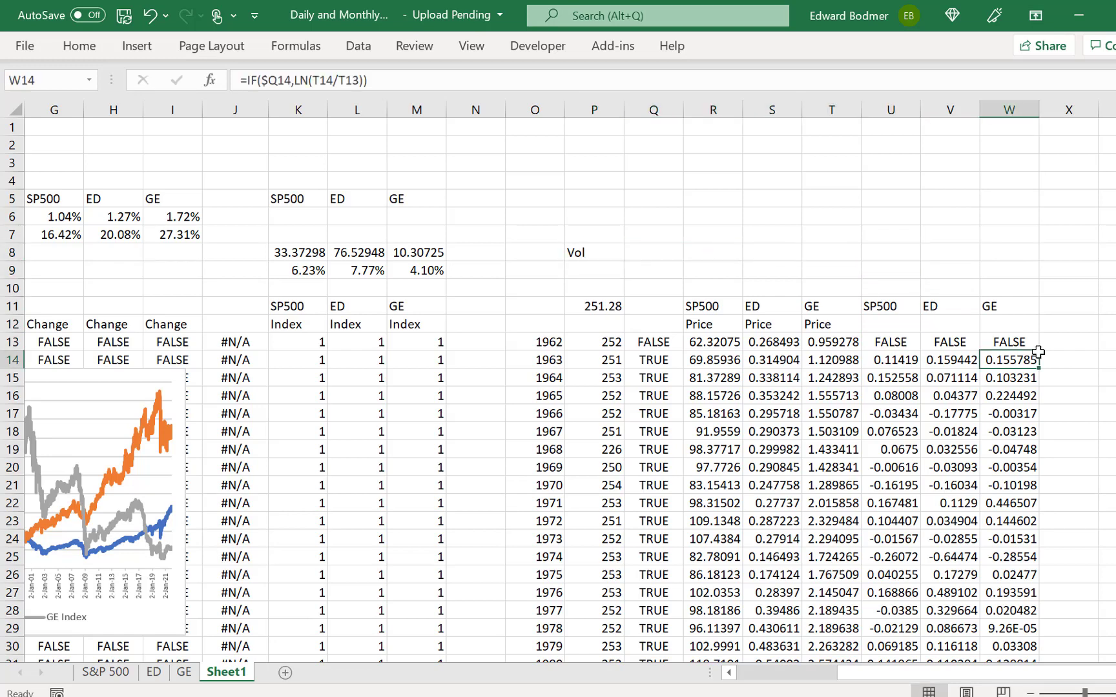
key("Up")
key("Up")
key("Up")
key("Up")
key("Up")
key("Left")
key("Left")
key("Left")
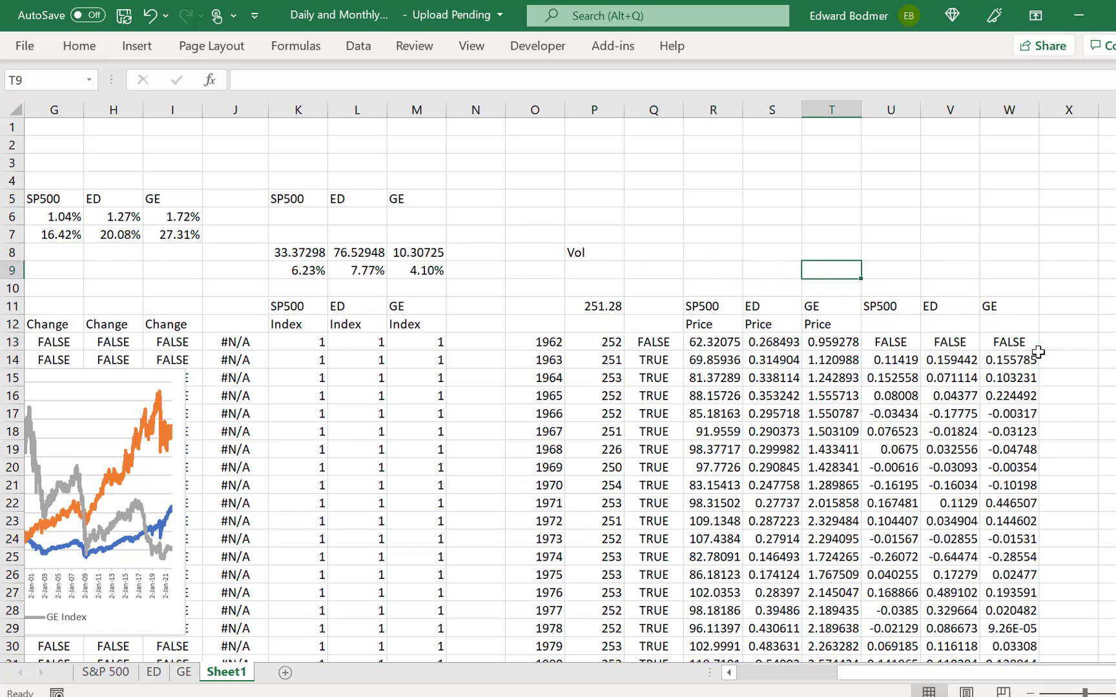
key("Up")
key("Right")
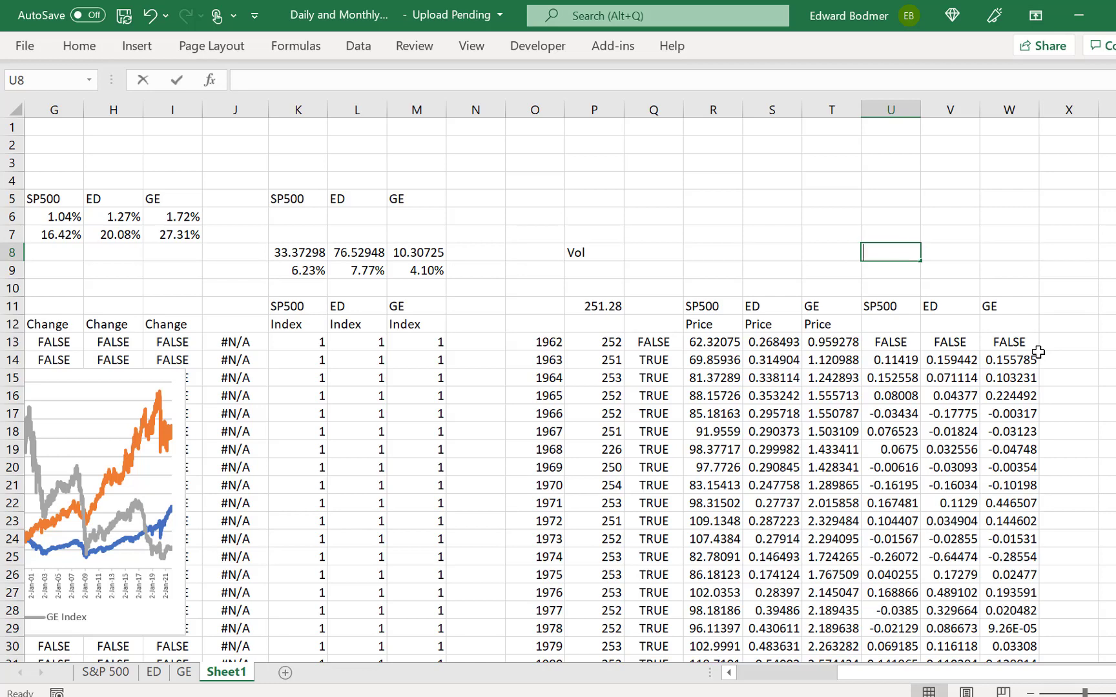
type("=st")
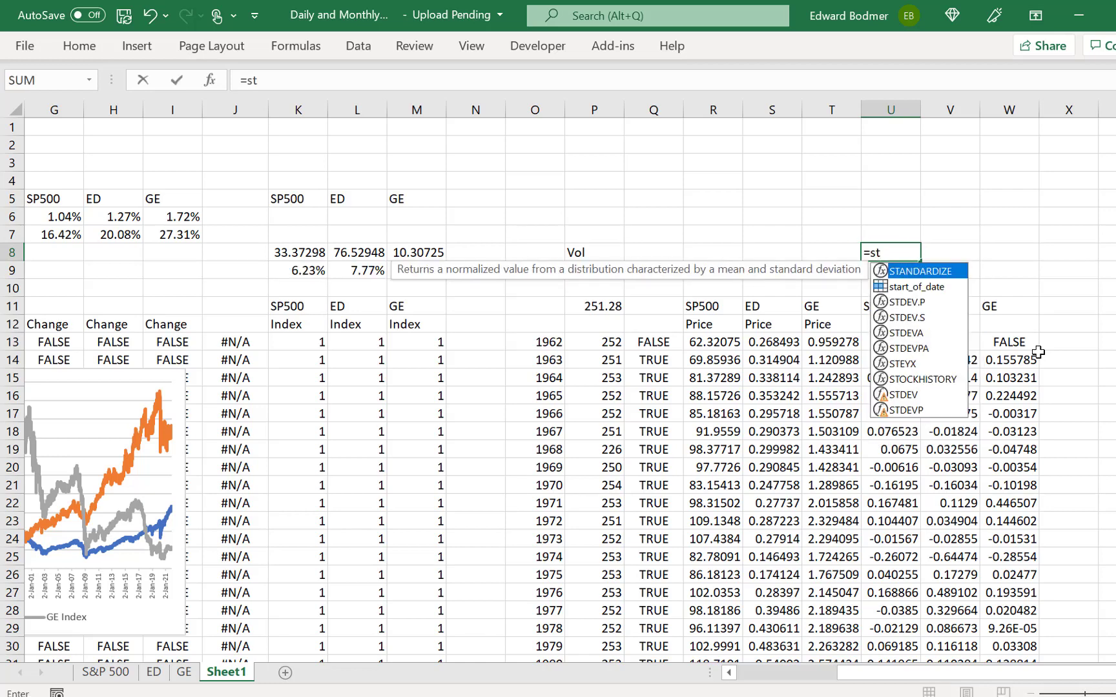
key("Down")
key("Down")
key("Down")
key("Tab")
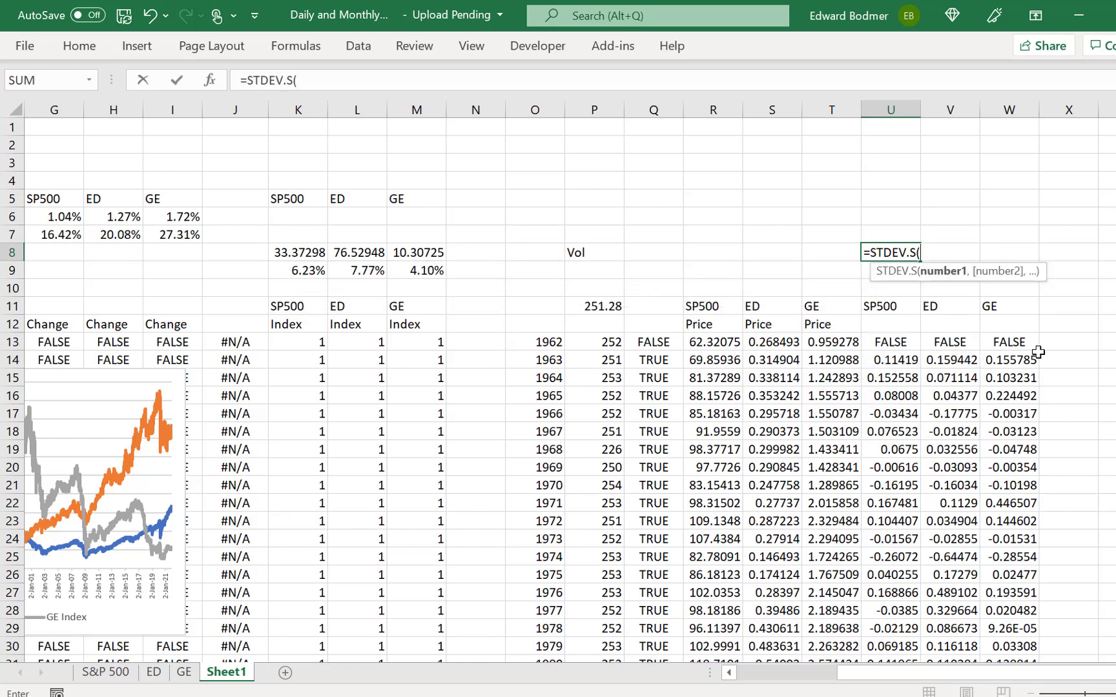
key("Down")
key("Down")
key("Down")
key("Down")
key("Down")
key("Down")
key("Up")
key("ctrl+shift+Down")
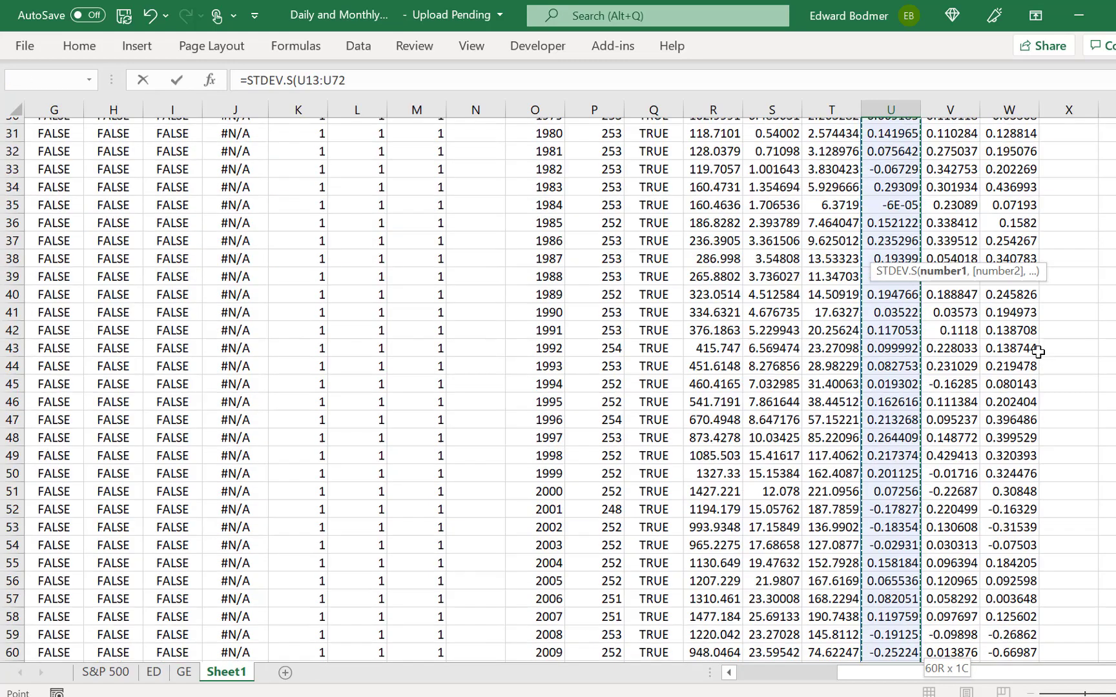
key("Return")
key("Up")
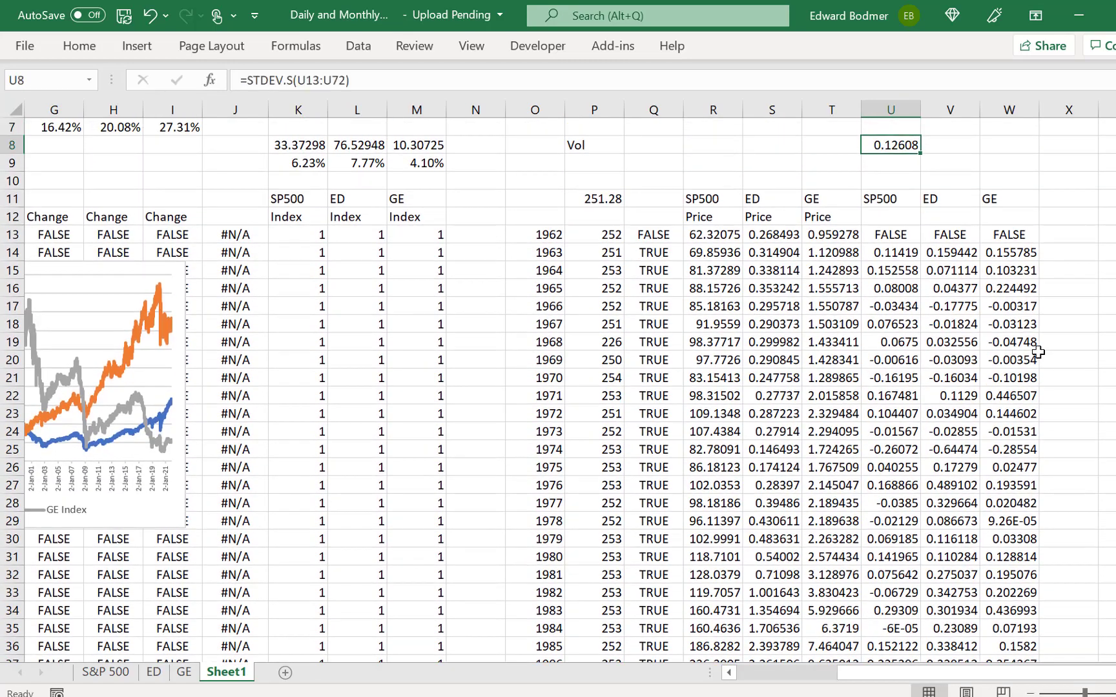
Step: Open the recent Generic-Macros workbook and run its Implement/Initialise macro to enable the formatting shortcuts
key("ctrl+1")
key("Escape")
key("Up")
key("Left")
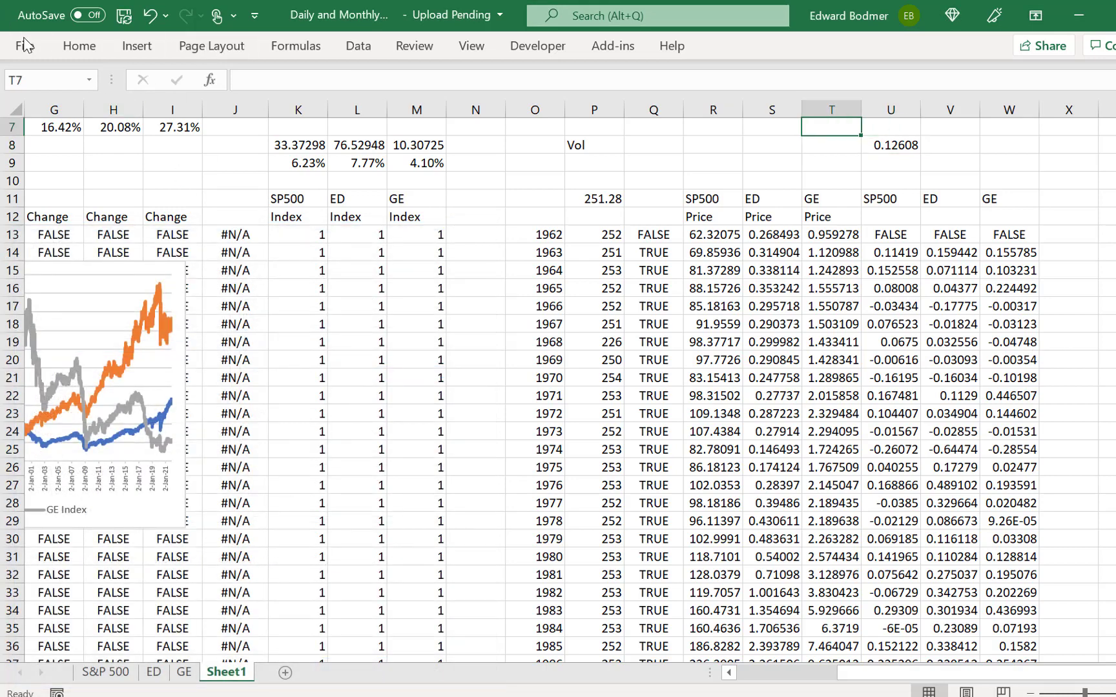
left_click(25, 45)
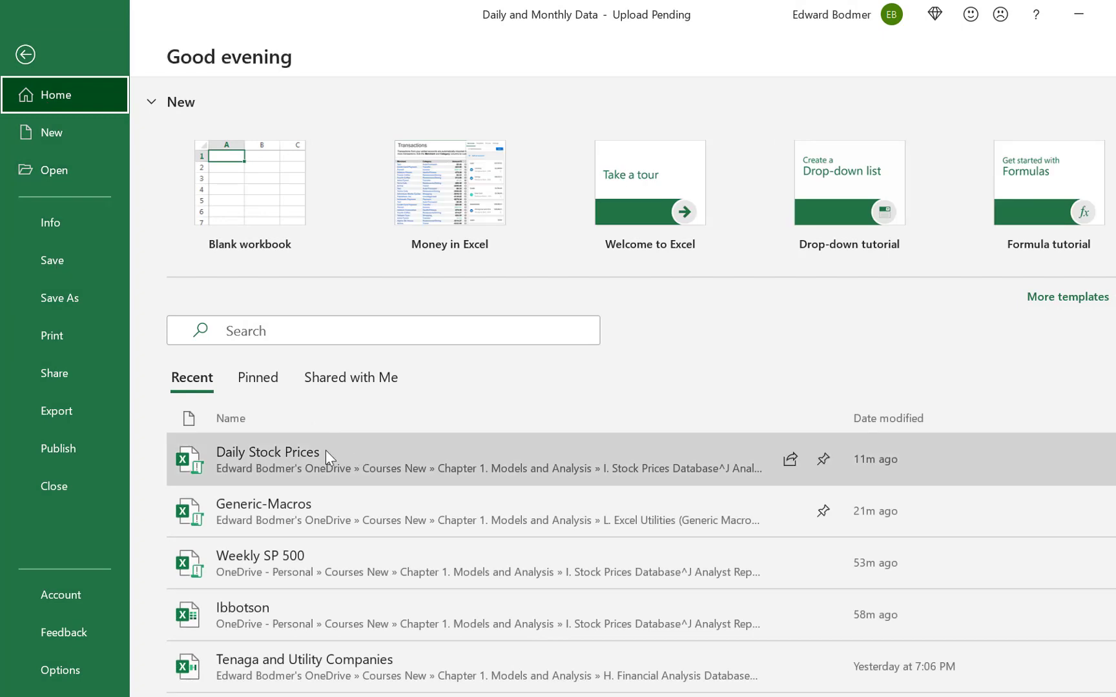
left_click(66, 178)
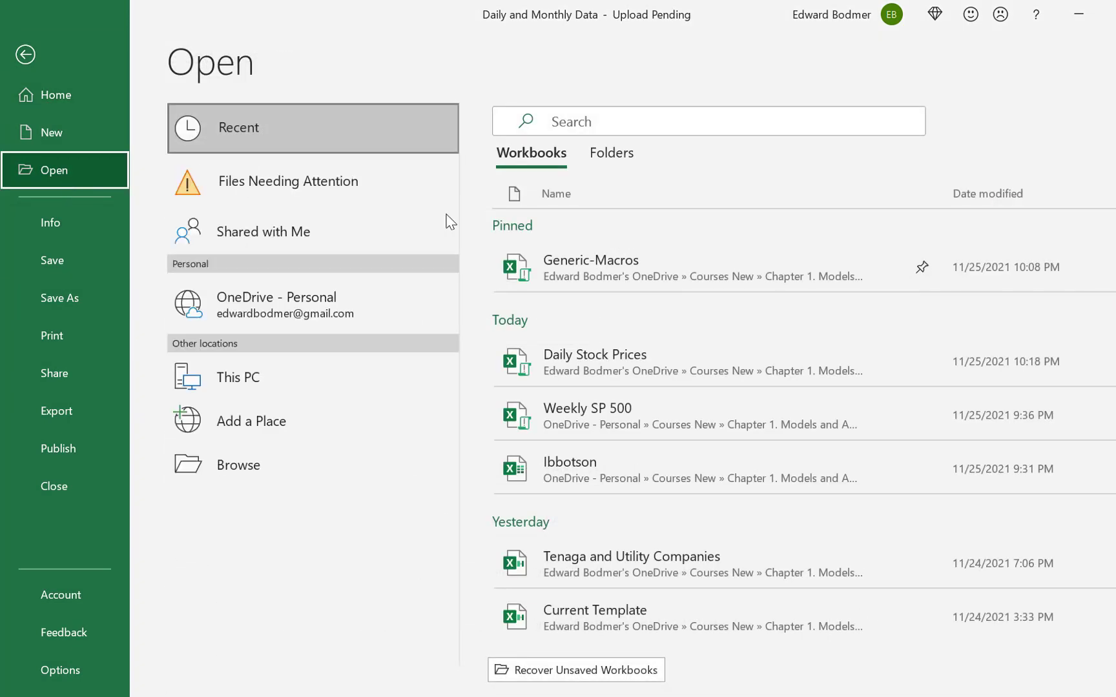
left_click(625, 279)
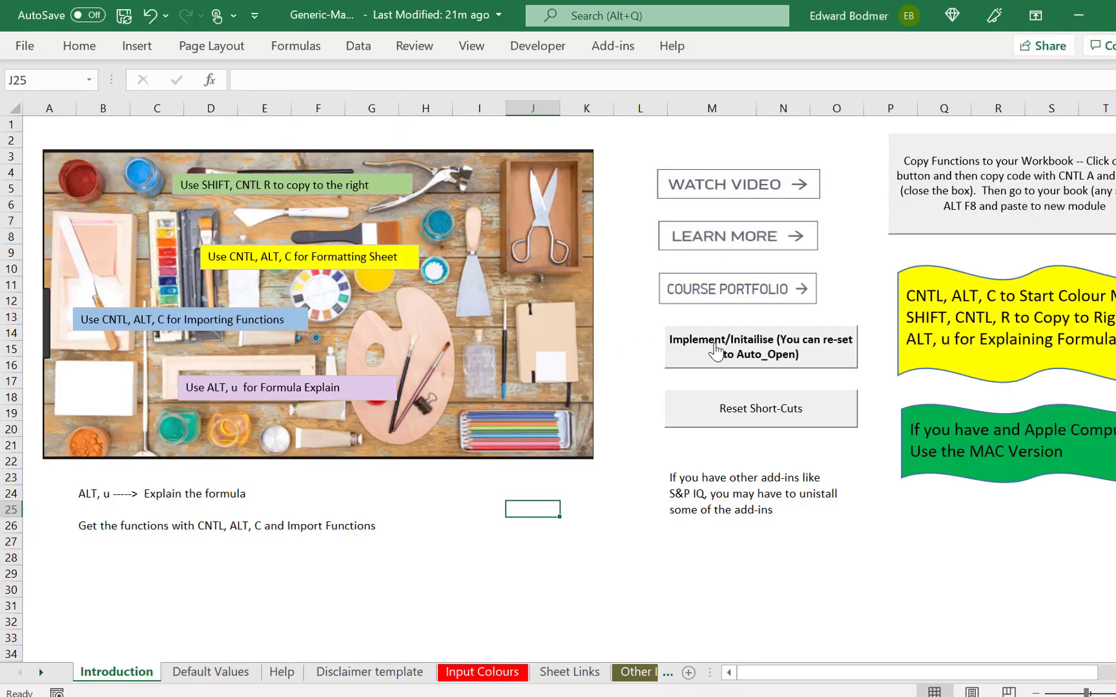
left_click(716, 351)
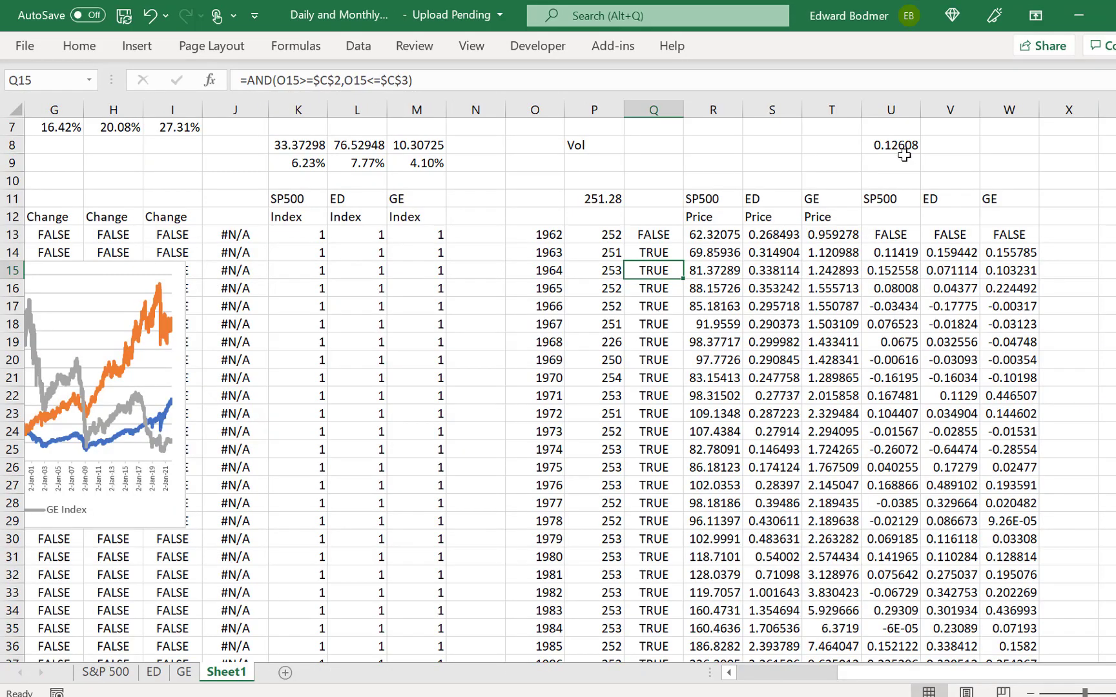
Step: Format the SP500 annual volatility in U8 as a percentage with two decimals
left_click(904, 131)
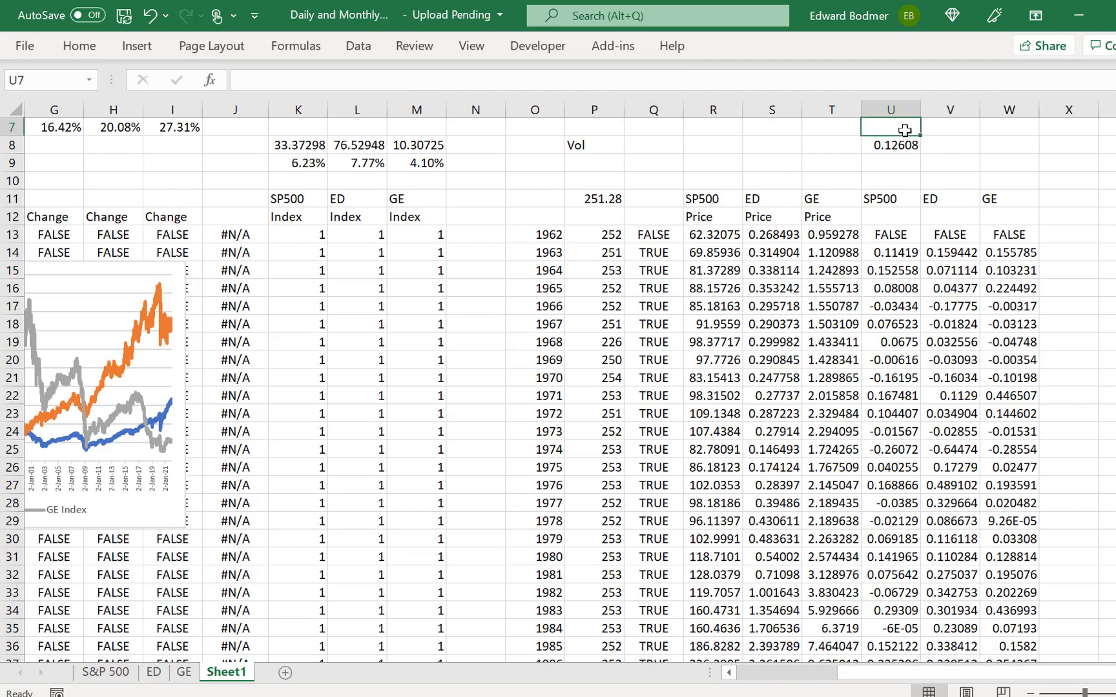
key("Down")
key("ctrl+shift+p")
key("Up")
key("ctrl+Up")
Step: Compare the annual-data SP500 volatility in U8 with the annualised daily volatilities in row 7
key("Left")
key("Left")
key("Left")
key("Left")
key("Left")
key("Left")
key("Left")
key("Left")
key("Left")
key("Left")
key("Left")
key("Left")
key("Left")
key("Down")
key("Down")
key("Down")
key("Down")
key("Down")
key("Down")
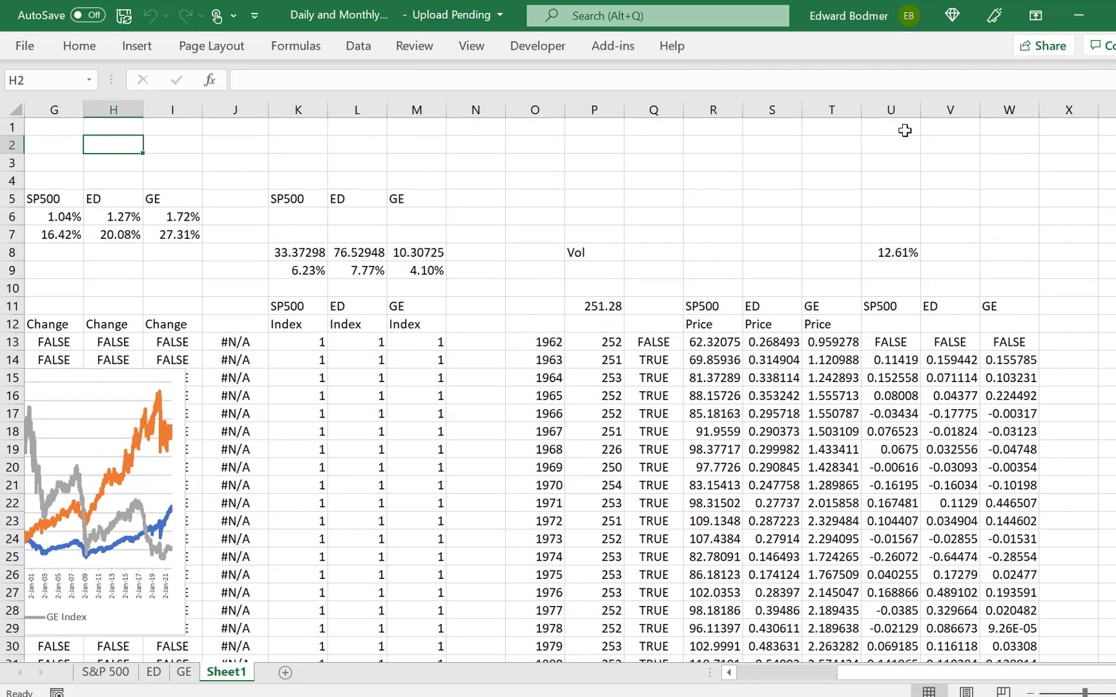
Step: Review the annualised daily volatilities in row 7 alongside the SP500 annual-data volatility in U8
key("Left")
key("Left")
key("Left")
key("Right")
key("Right")
key("Right")
key("Right")
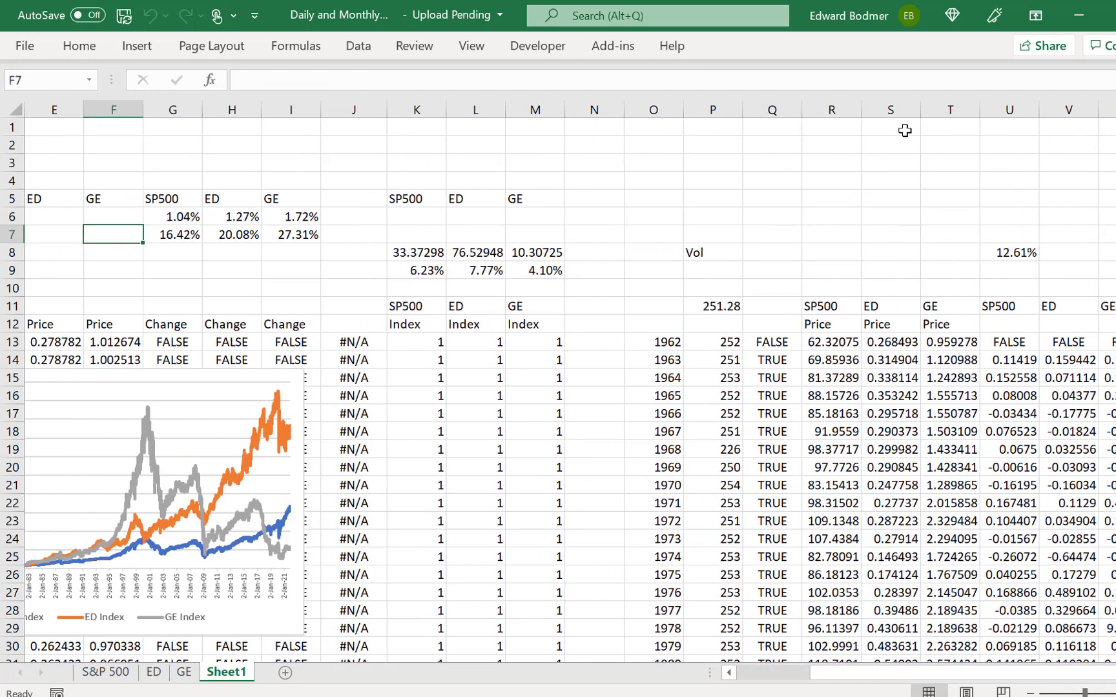
key("Right")
key("Right")
key("Right")
key("Right")
key("Right")
key("Right")
key("Right")
key("Right")
key("Right")
key("Right")
key("Right")
key("Right")
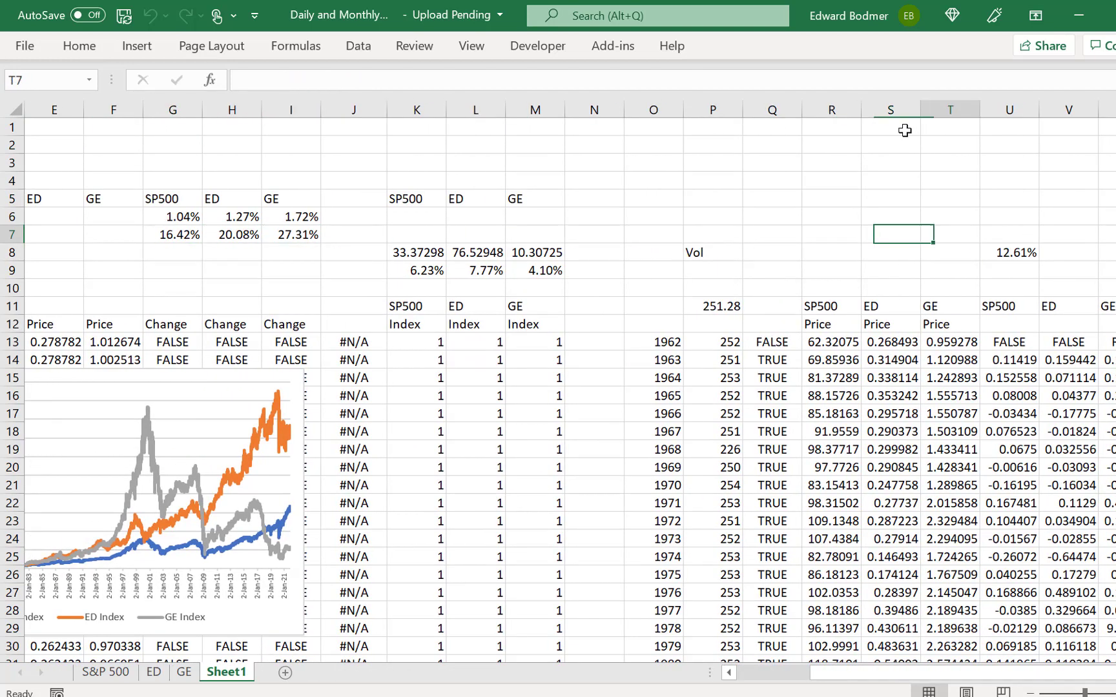
Step: Change the label in A7 to "Annualised Vol" and widen column A to fit it
key("Down")
key("Left")
key("Left")
key("Left")
key("Left")
key("Left")
key("Left")
key("Left")
key("Left")
key("Left")
key("Left")
key("Left")
key("Left")
key("Left")
key("Left")
key("Left")
key("Left")
key("Left")
key("Left")
key("Left")
key("Left")
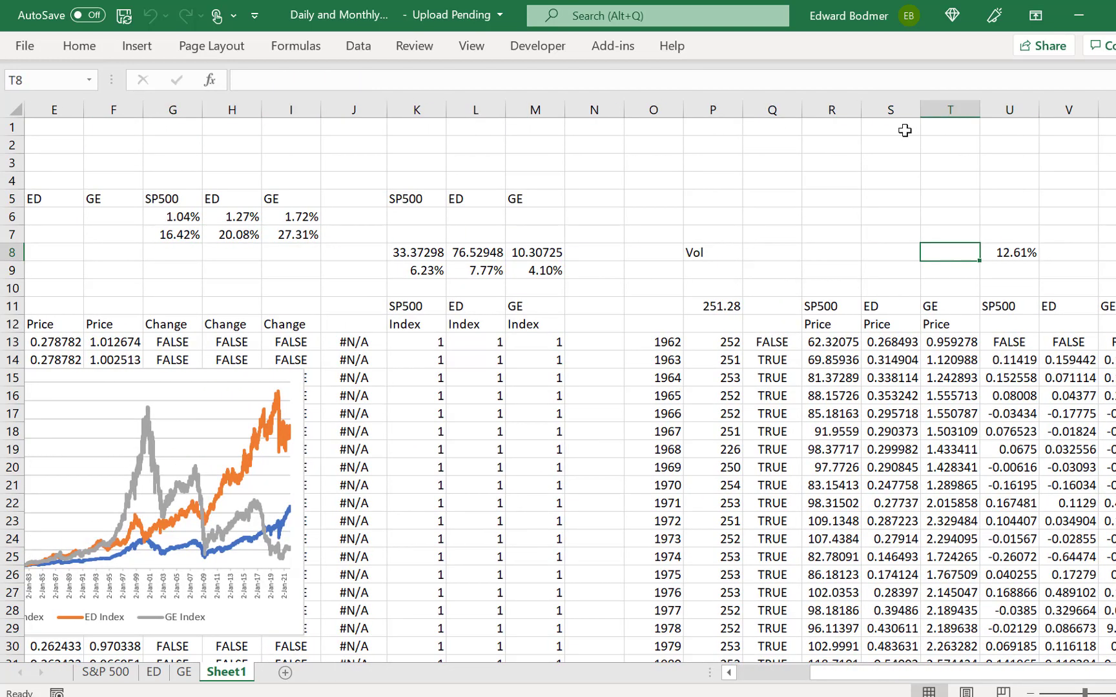
key("Up")
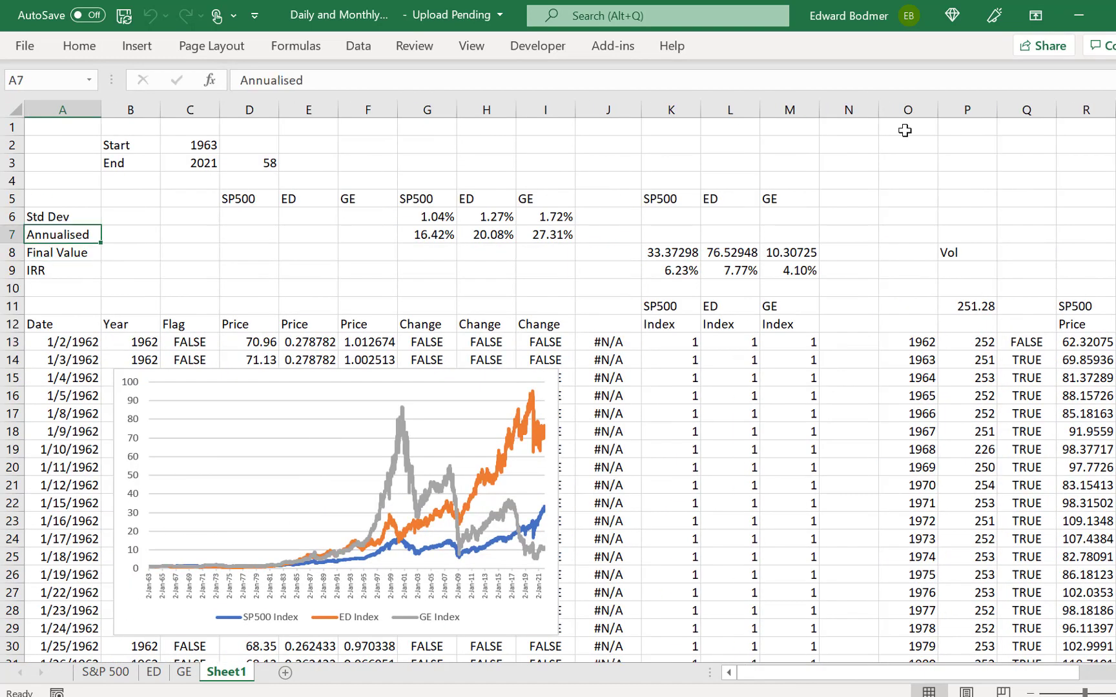
key("F2")
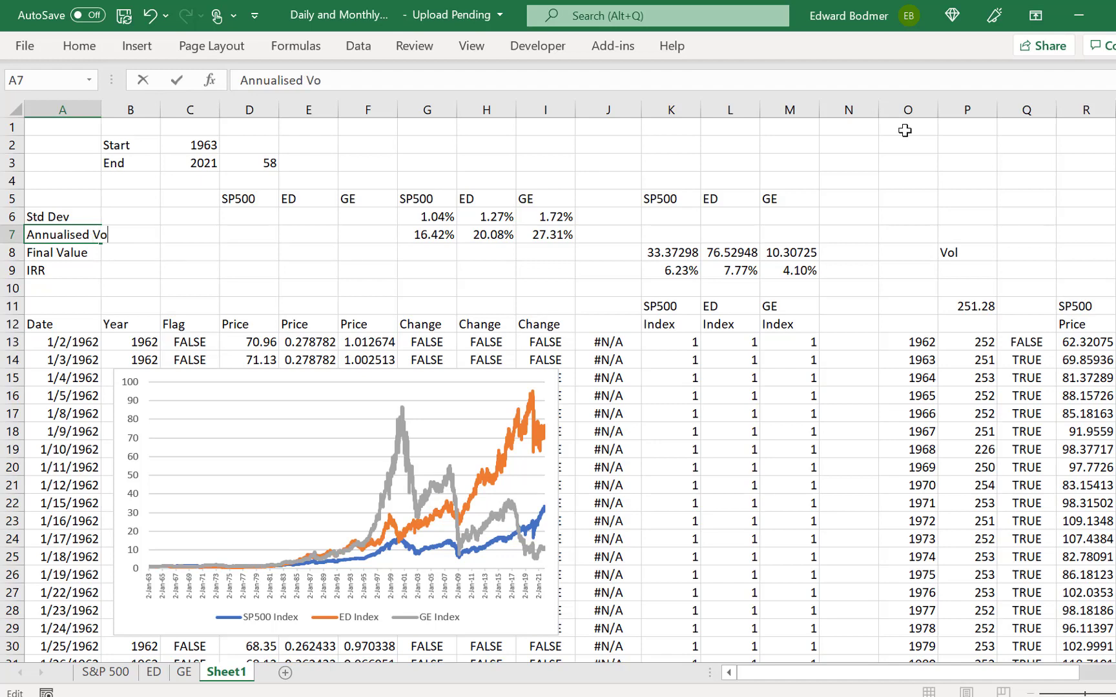
type("Vol")
key("Return")
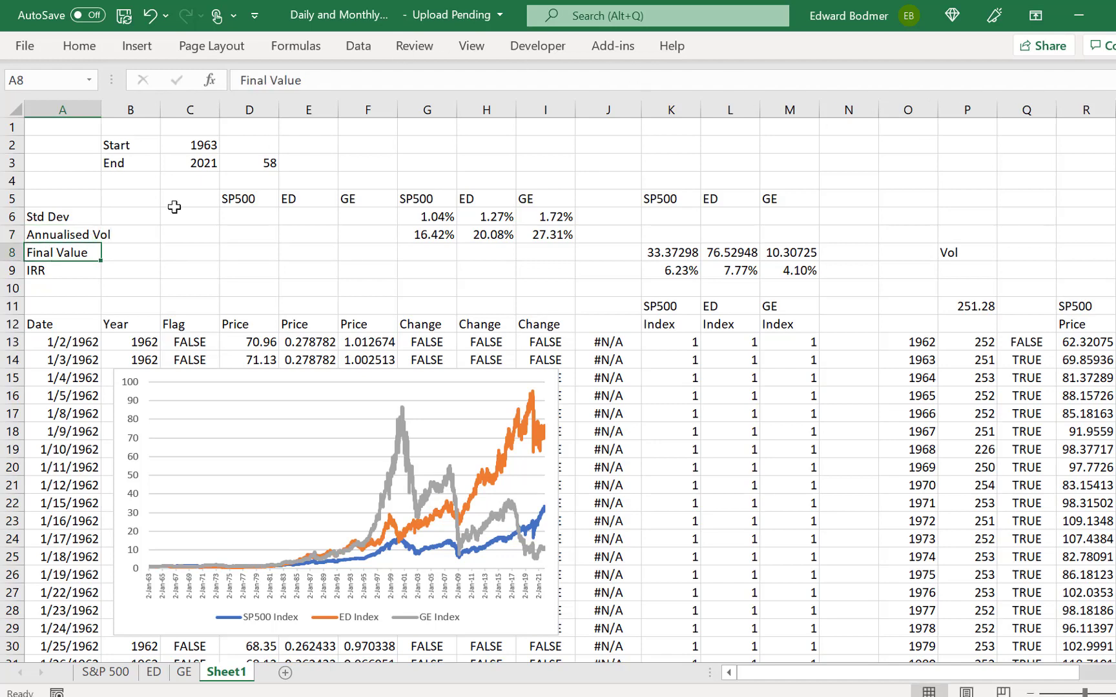
left_click_drag(100, 113, 126, 112)
Step: Copy the SP500 annual volatility formula from U8 across to V8:W8 for ED and GE
key("Up")
key("Right")
key("Right")
key("Right")
key("Right")
key("Right")
key("Right")
key("Right")
key("Right")
key("Right")
key("Right")
key("Right")
key("Right")
key("Right")
key("Right")
key("Right")
key("Right")
key("Right")
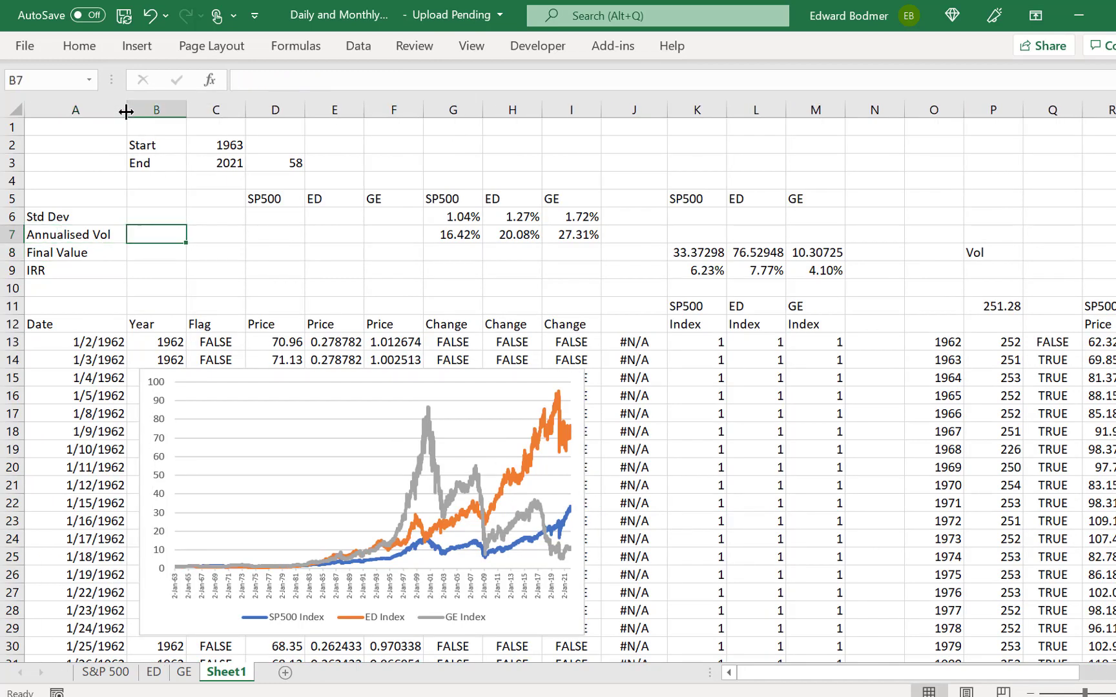
key("Right")
key("Right")
key("Right")
key("Right")
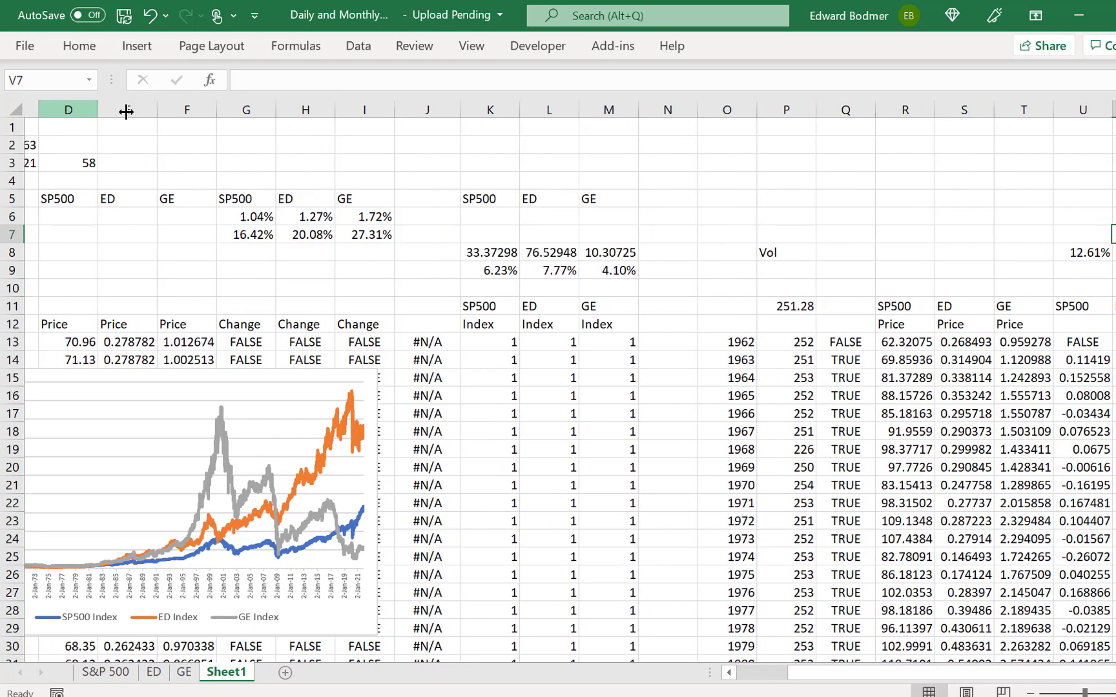
key("Left")
key("Down")
key("shift+Right")
key("shift+Right")
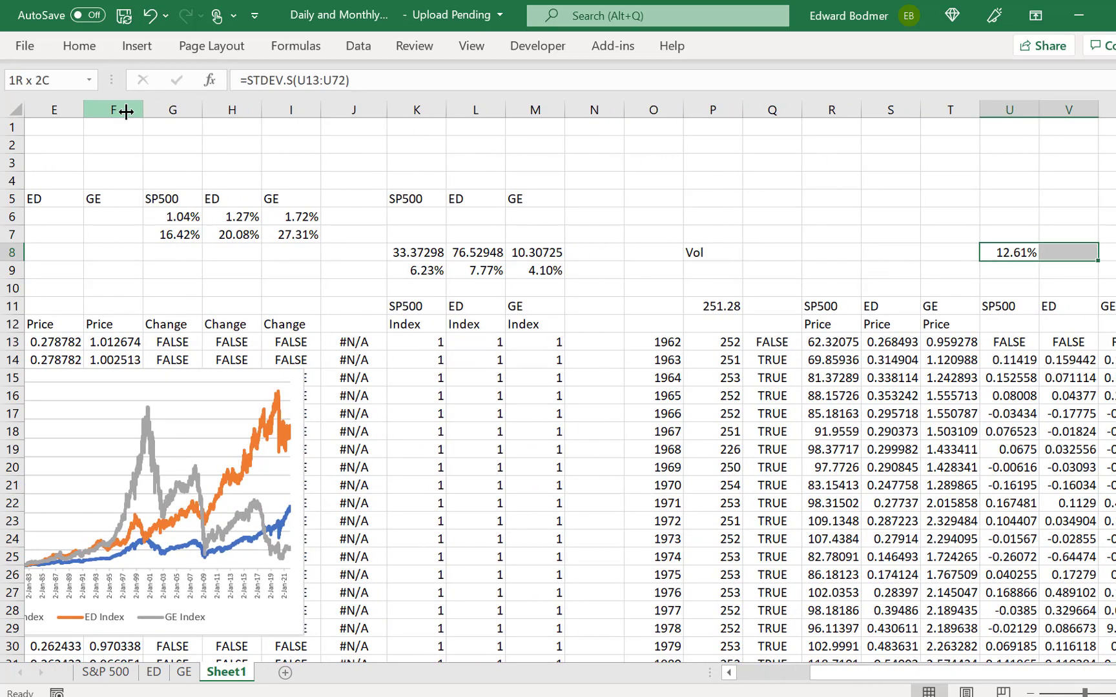
key("ctrl+r")
Step: Compare the annualised daily volatilities in G7:I7 with the annual-data volatilities in U8:W8 for SP500, ED and GE
key("Left")
key("Left")
key("Left")
key("Left")
key("Left")
key("Left")
key("Left")
key("Left")
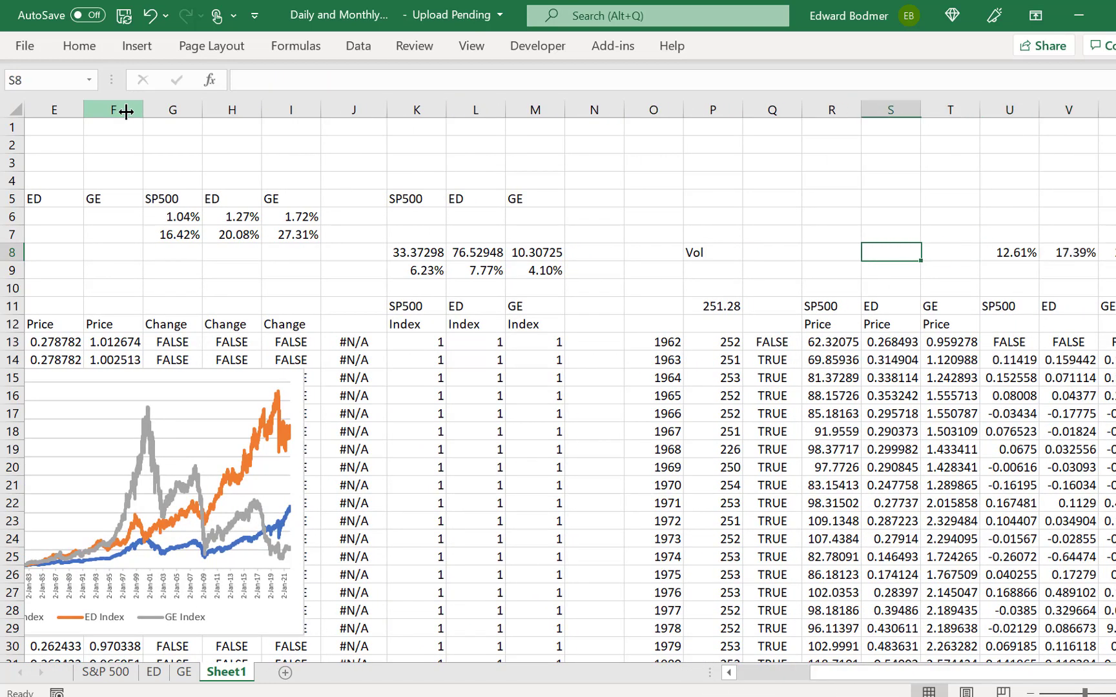
key("Left")
key("Left")
key("Up")
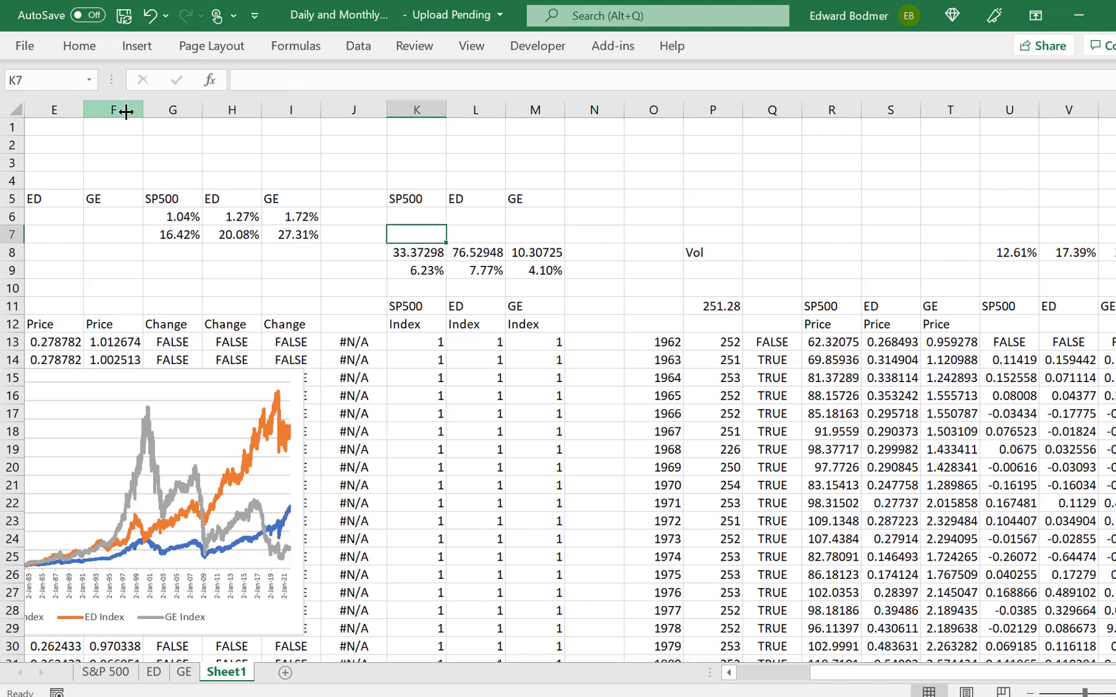
key("Left")
key("Left")
key("Up")
key("Left")
key("Down")
key("Left")
key("Right")
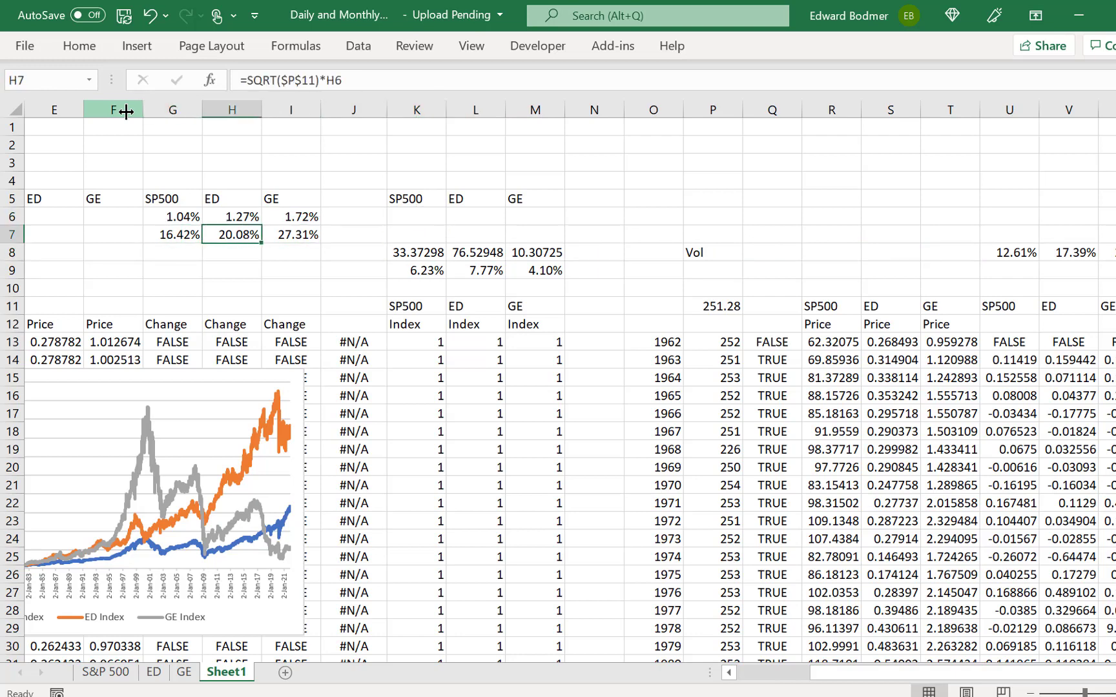
key("Right")
key("Right")
key("Right")
key("Right")
key("Right")
key("Right")
key("Right")
key("Right")
key("Right")
key("Right")
key("Right")
key("Right")
key("Right")
key("Down")
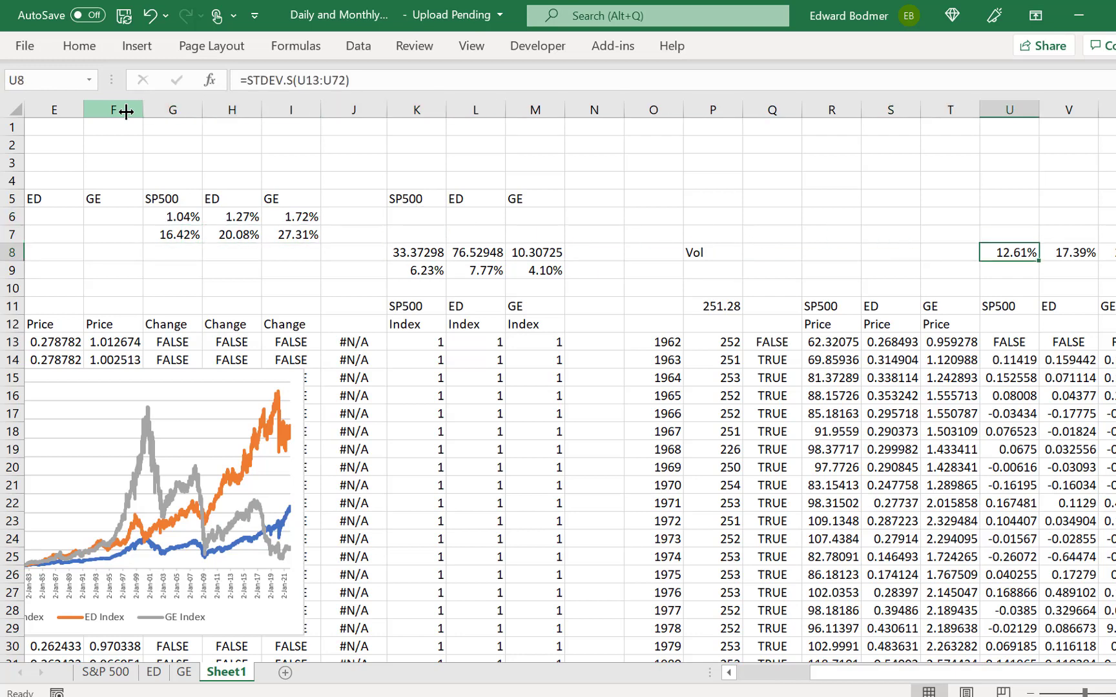
key("Left")
key("Left")
key("Left")
key("Left")
key("Left")
key("Left")
key("Left")
key("Left")
key("Left")
key("Left")
key("Left")
key("Left")
key("Left")
key("Left")
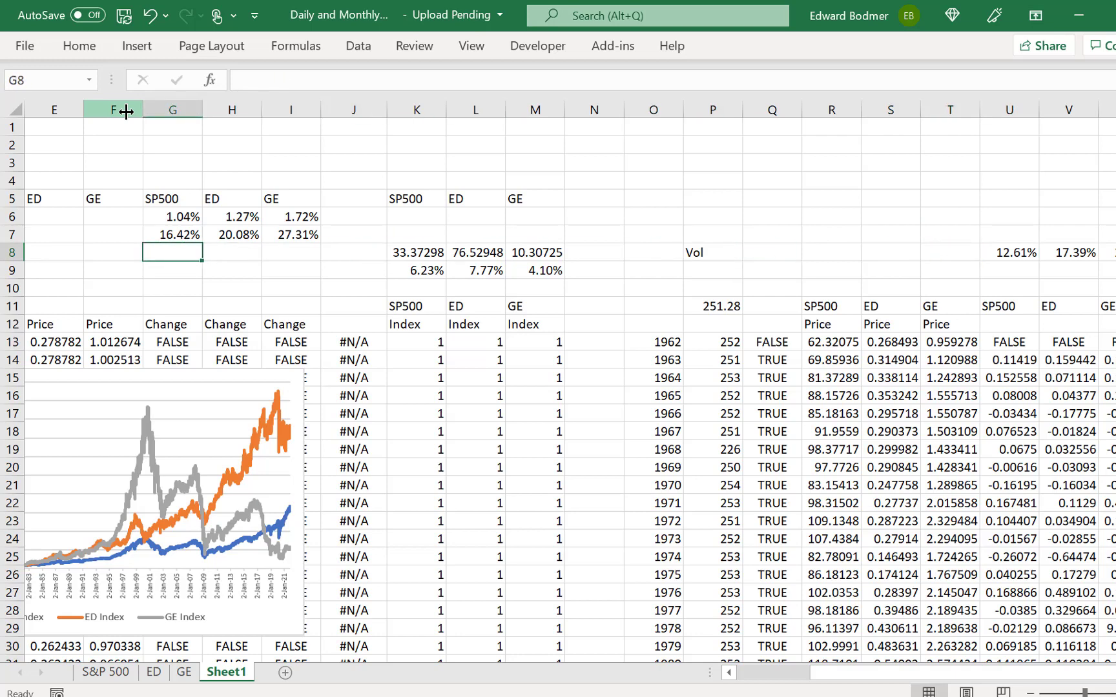
key("Up")
key("Right")
key("Down")
key("Right")
key("Right")
key("Right")
key("Right")
key("Right")
key("Right")
key("Right")
key("Right")
key("Right")
key("Right")
key("Right")
key("Right")
key("Right")
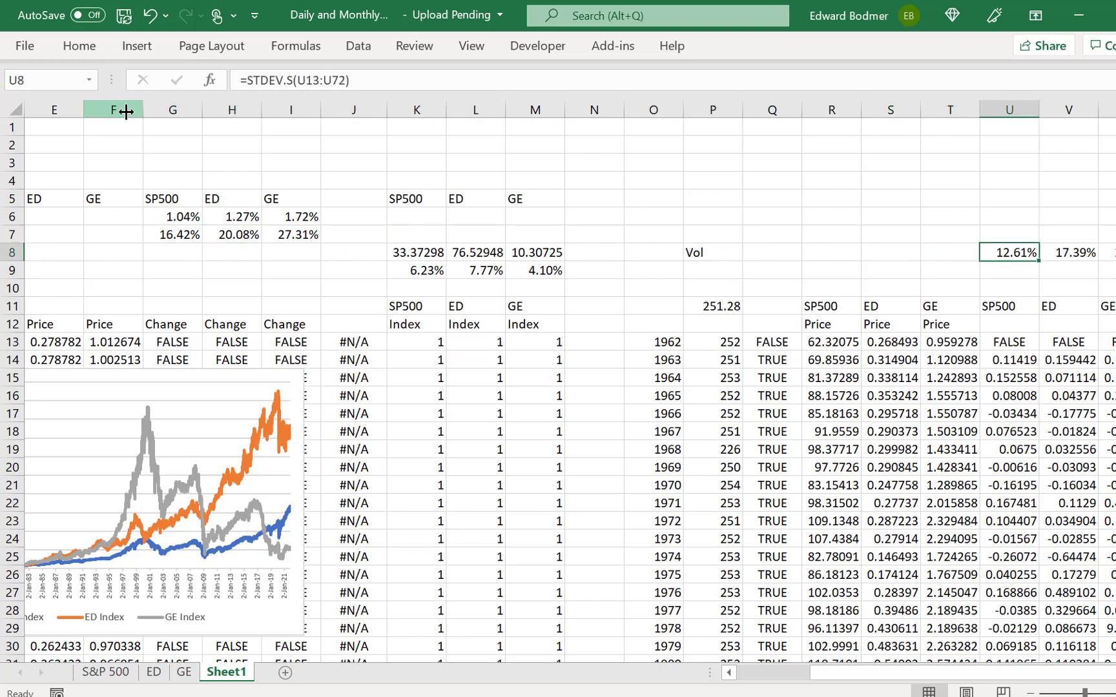
Step: Examine the annual average price formulas for SP500 and ED in columns R and S behind the annual volatilities
key("Right")
key("Down")
key("Down")
key("Down")
key("Down")
key("Down")
key("Down")
key("Down")
key("Down")
key("Down")
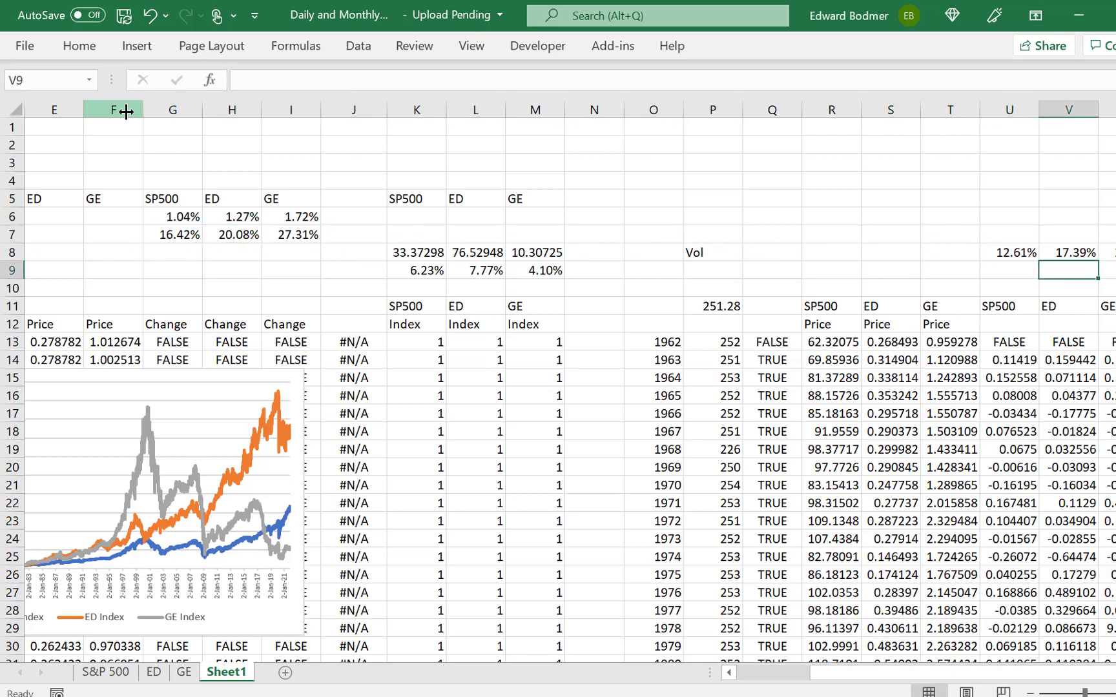
key("Left")
key("Left")
key("Left")
key("Left")
key("Up")
key("Up")
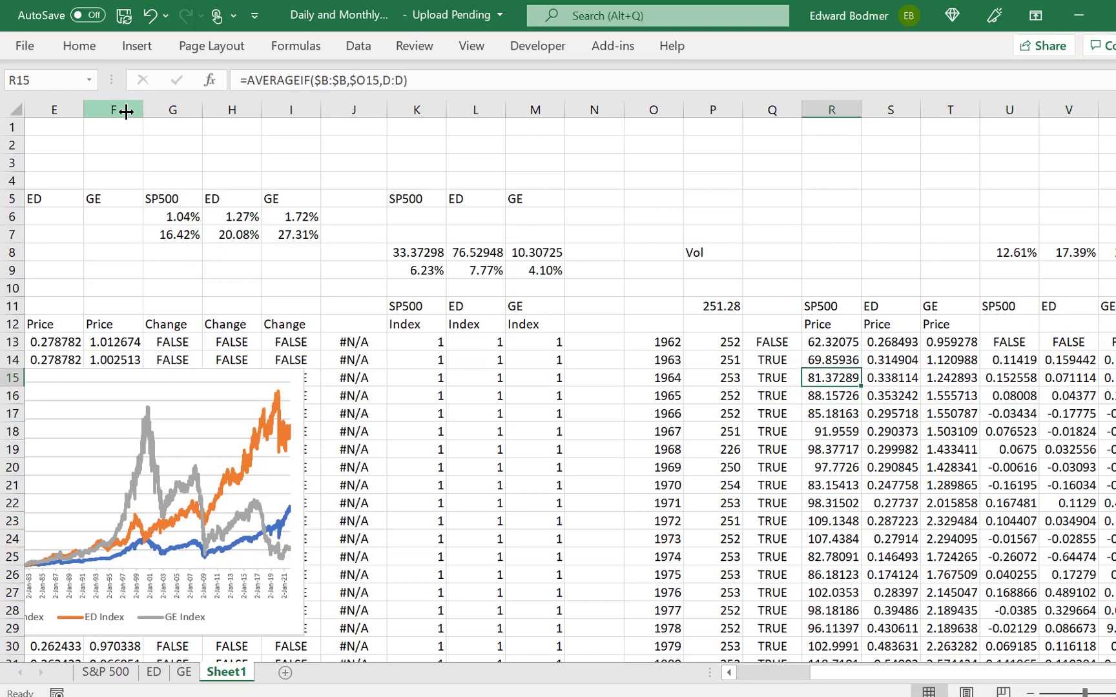
key("Right")
key("Right")
key("Left")
key("Up")
key("Up")
key("Up")
key("Up")
key("Up")
key("Up")
key("Up")
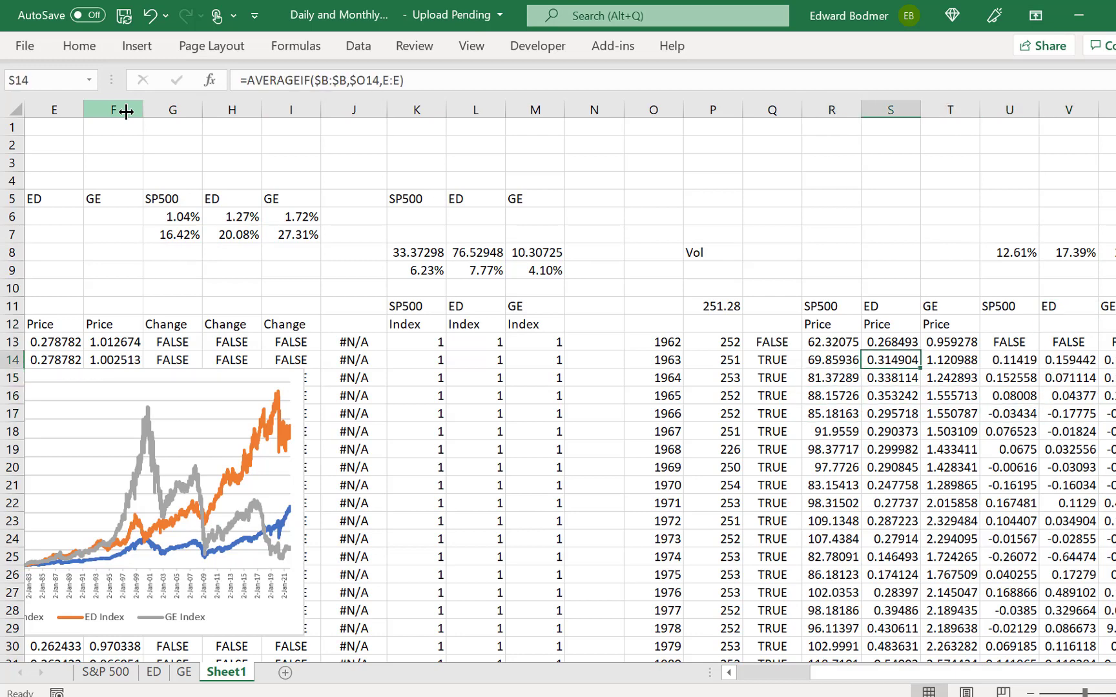
Step: Review the annual-data volatility formulas for SP500, ED and GE in U8:W8
key("Right")
key("Right")
key("Right")
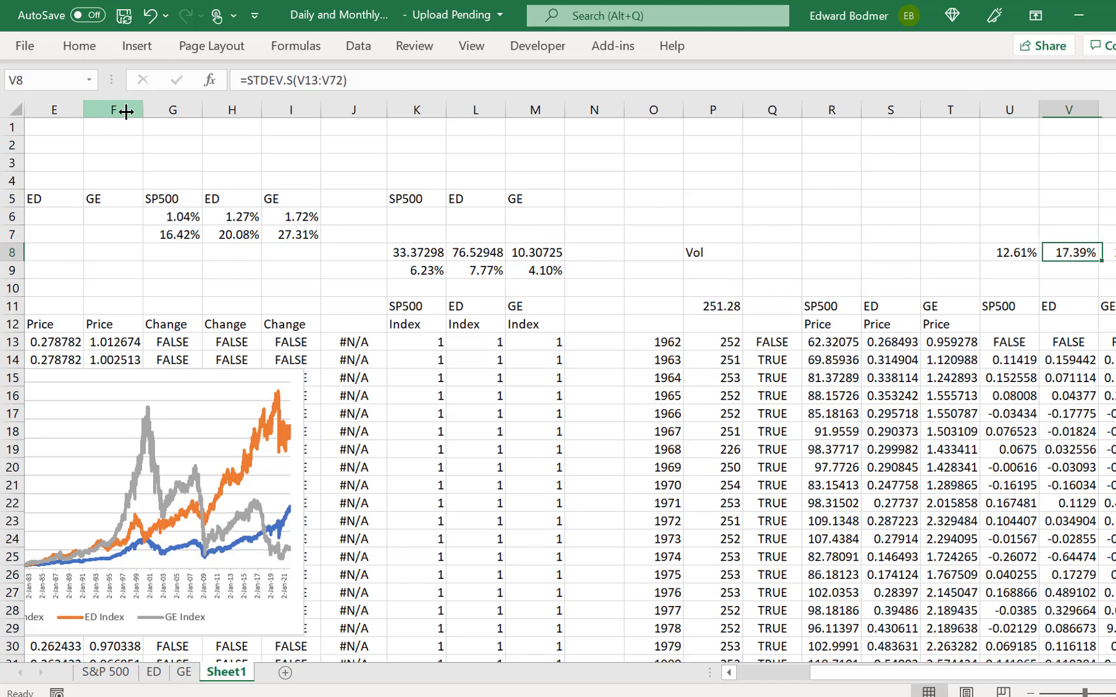
key("Right")
key("Left")
key("Left")
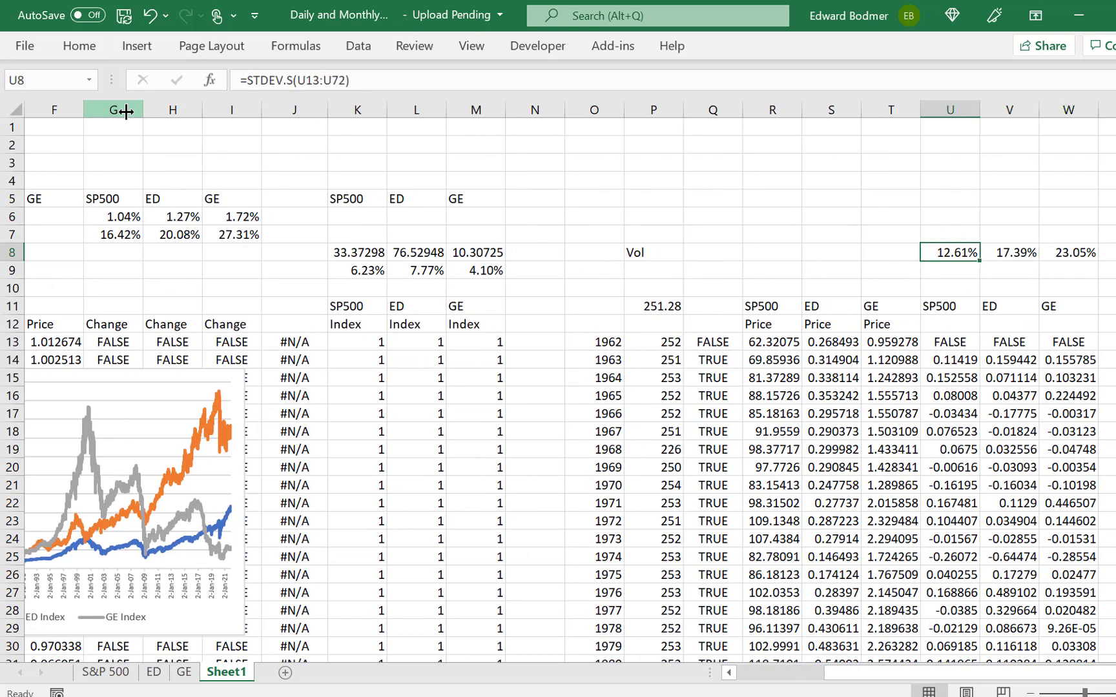
Step: Try to copy the SP500, ED and GE labels from U11:W11 to U6:W6 above the annual volatilities
key("Up")
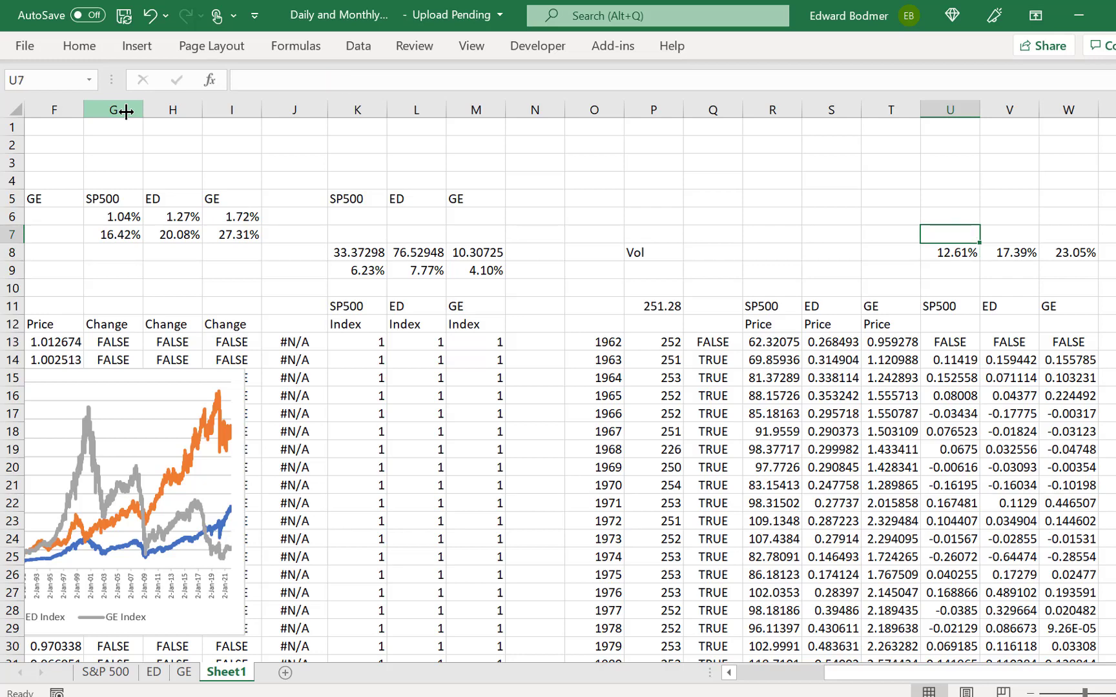
key("Down")
key("Down")
key("Down")
key("Down")
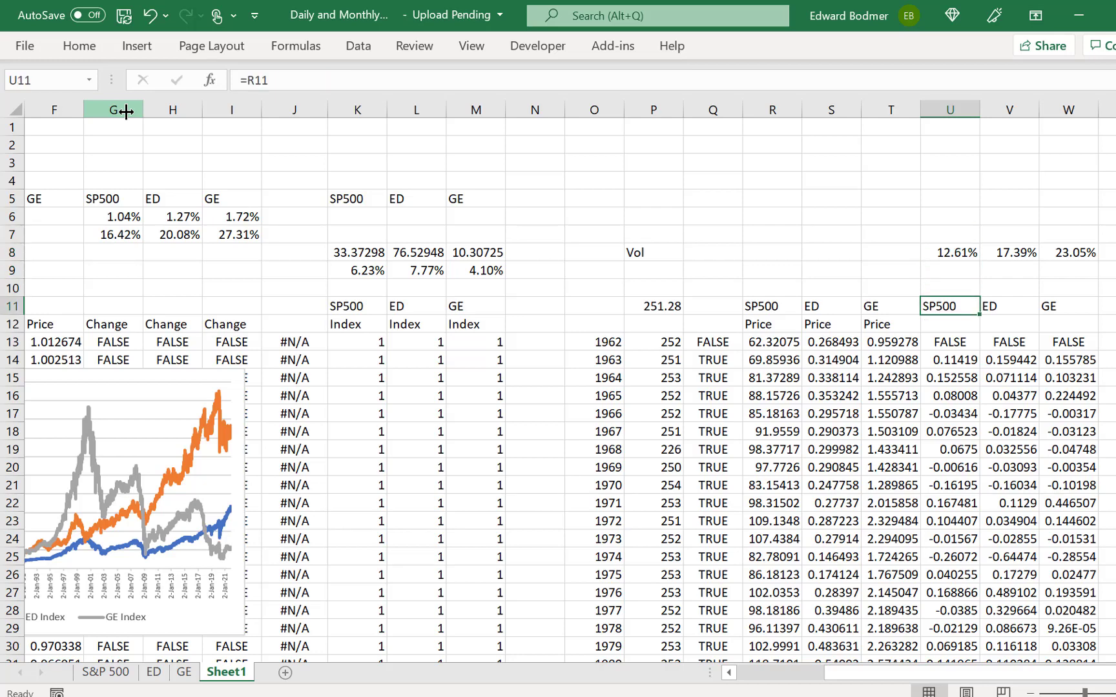
key("shift+Right")
key("shift+Right")
key("ctrl+c")
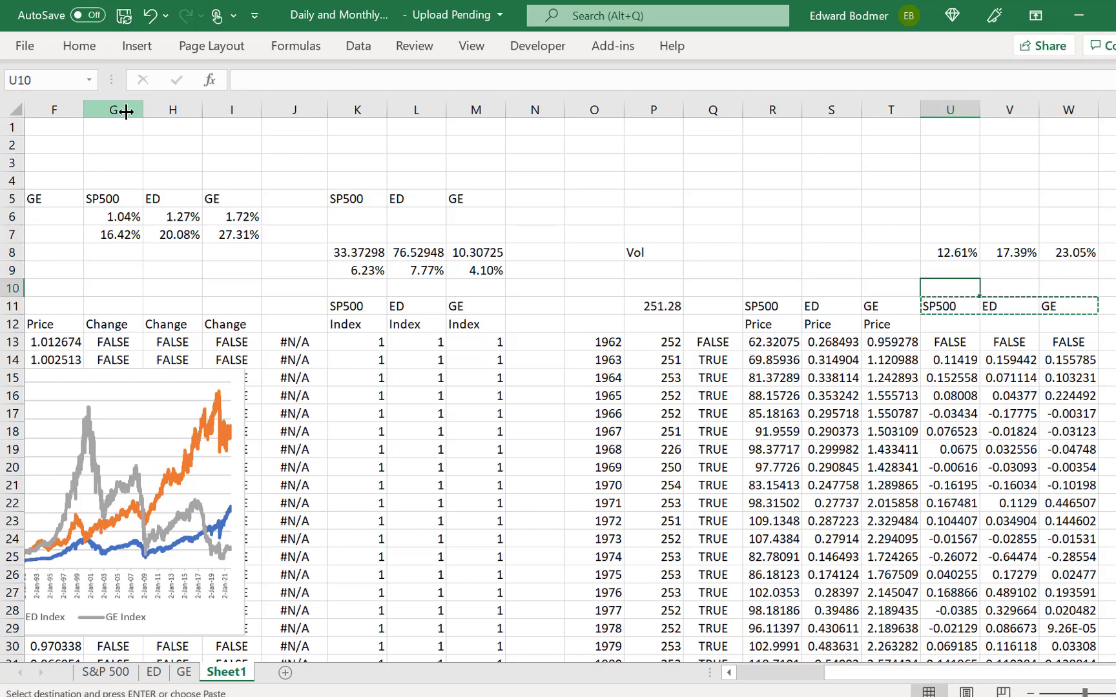
key("Up")
key("Up")
key("Up")
key("Up")
key("Up")
key("Down")
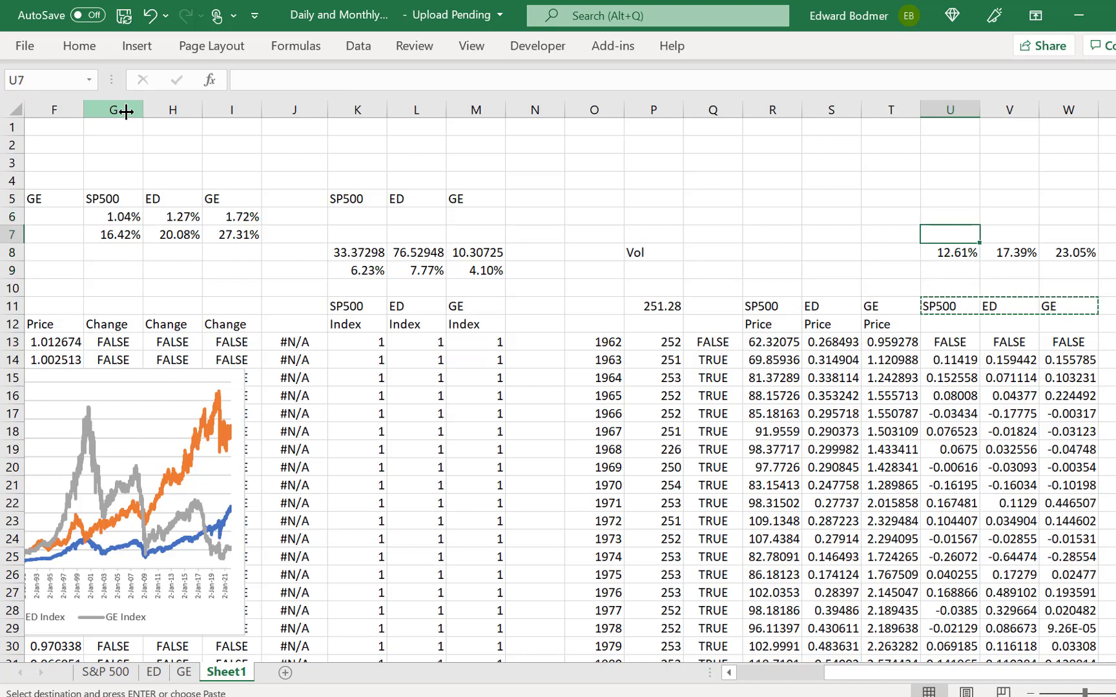
key("Up")
key("ctrl+v")
key("Down")
key("Up")
Step: Link U6 to the SP500 label with =U11 and fill it across to W6 for ED and GE
type("=")
key("Down")
key("Down")
key("Down")
key("Down")
key("Down")
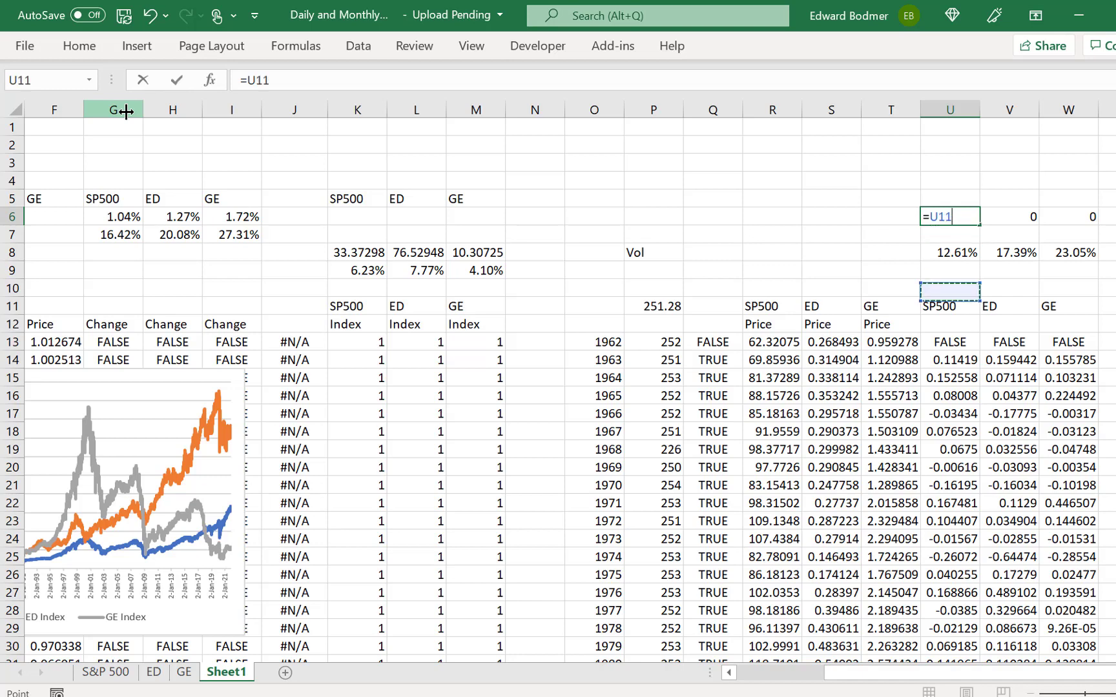
key("Up")
key("Return")
key("Up")
key("shift+Right")
key("shift+Right")
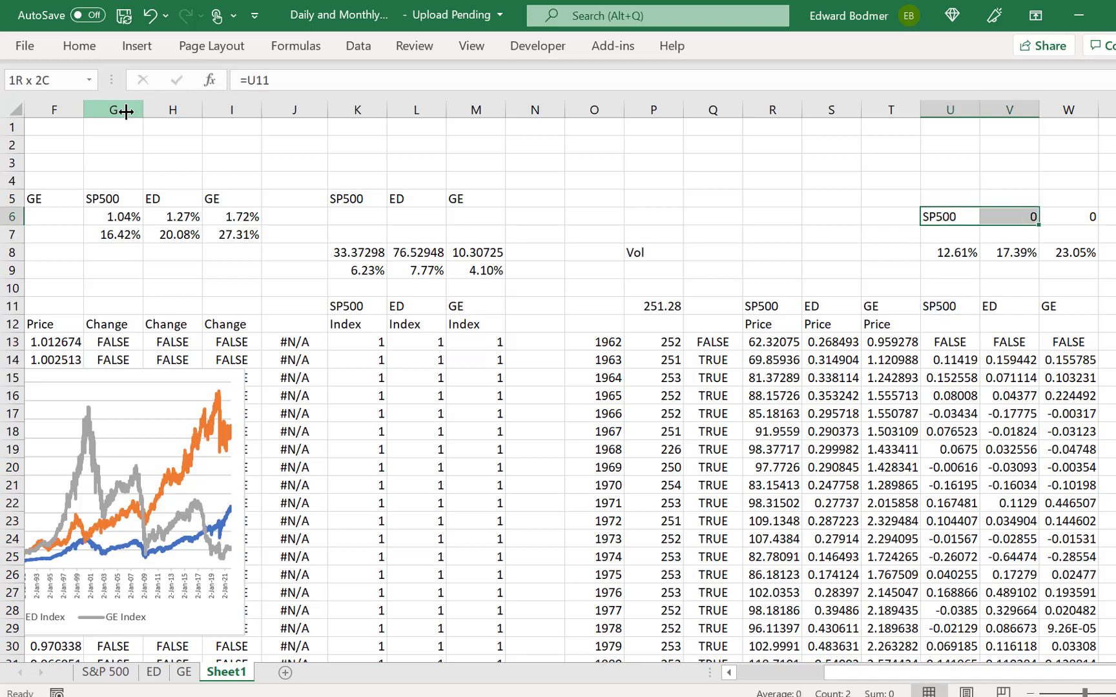
key("ctrl+r")
Step: Review the annualised daily volatilities for SP500, ED and GE in G7:I7 against the annual-data volatilities
key("Left")
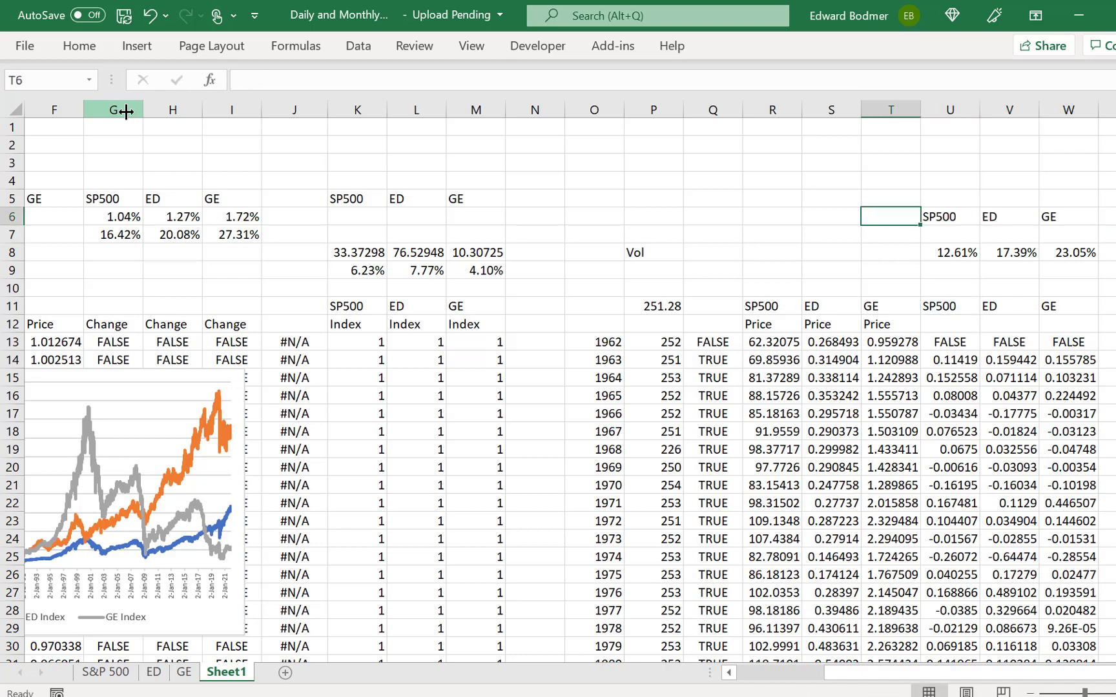
key("Down")
key("Down")
key("Down")
key("Down")
key("Down")
key("Down")
key("Down")
key("Down")
key("Down")
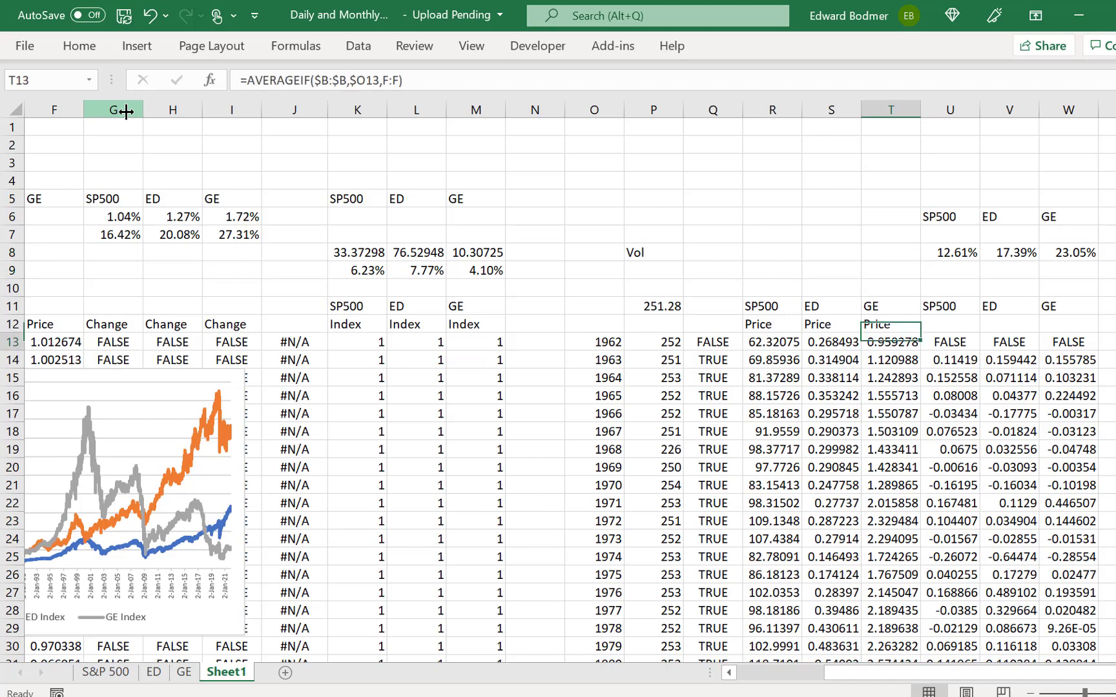
key("Left")
key("Left")
key("Left")
key("Left")
key("Left")
key("Left")
key("Left")
key("Left")
key("Left")
key("Left")
key("Left")
key("Left")
key("Left")
key("Left")
key("Left")
key("Left")
key("Left")
key("Left")
key("Left")
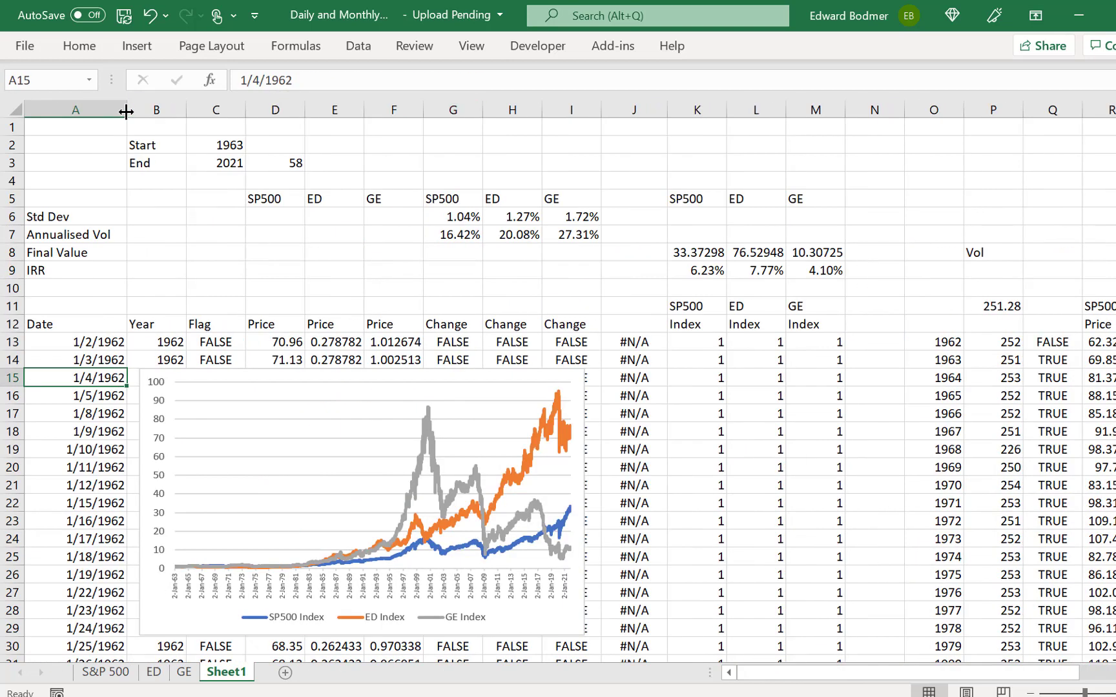
key("Up")
key("Up")
key("Up")
key("Up")
key("Up")
key("Up")
key("Up")
key("Up")
key("Right")
key("Right")
key("Right")
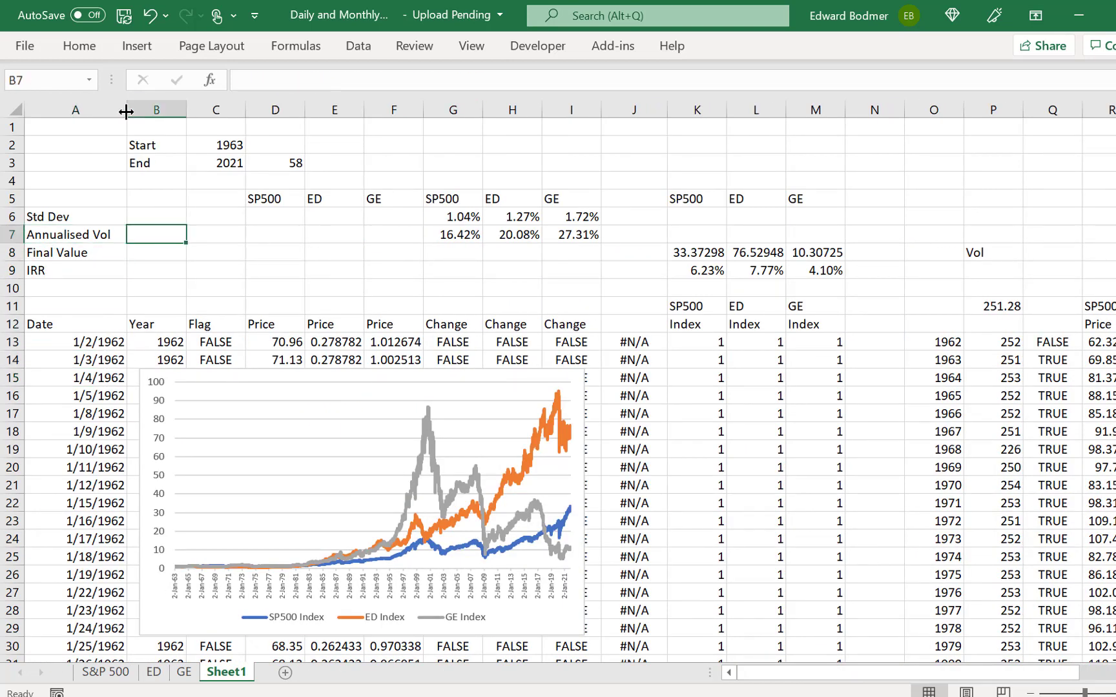
key("Right")
key("Right")
key("Right")
key("Right")
key("Right")
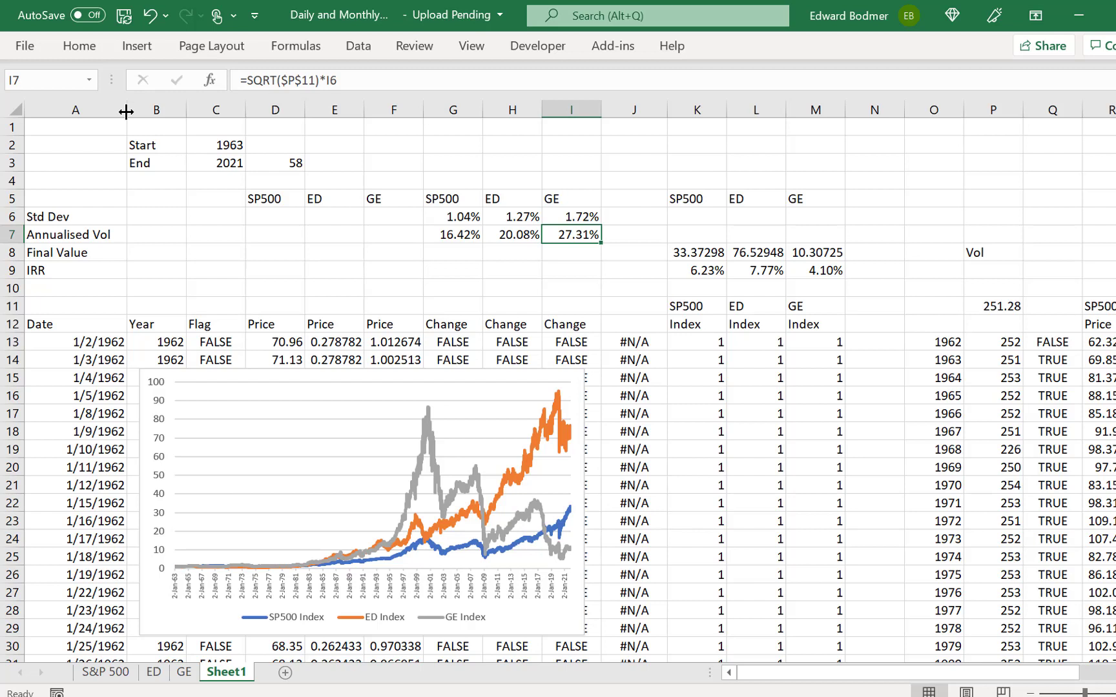
Step: Insert a blank column at D, between the Flag column and the SP500 Price column
key("Left")
key("Left")
key("Left")
key("Left")
key("Left")
key("Left")
key("Left")
key("Left")
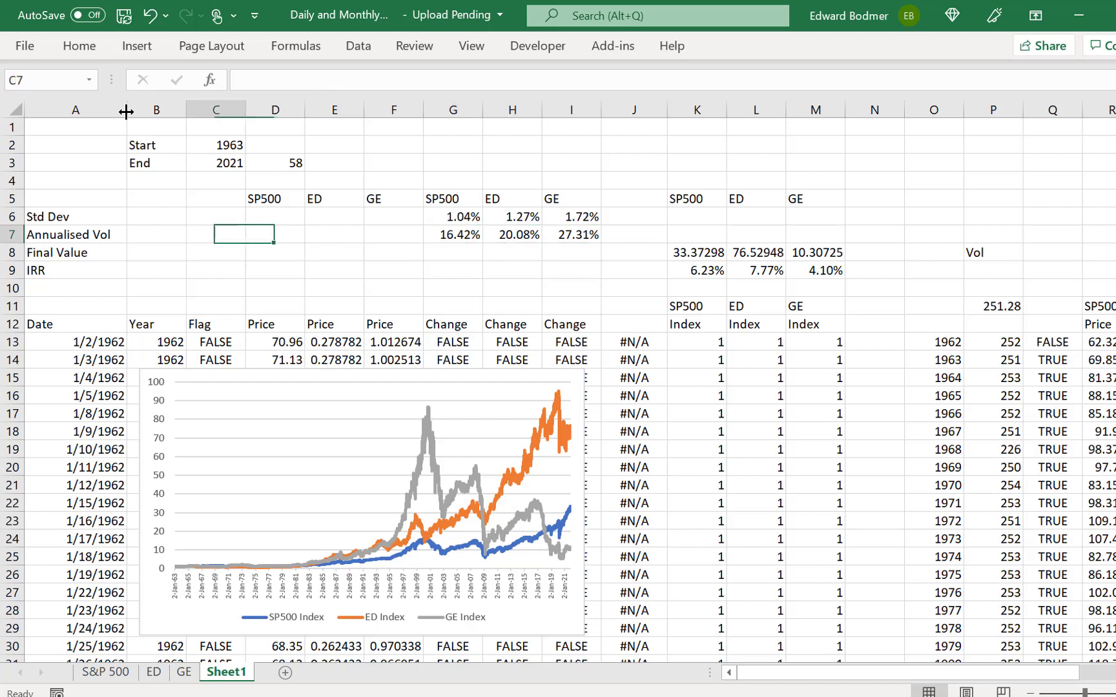
key("Right")
key("Down")
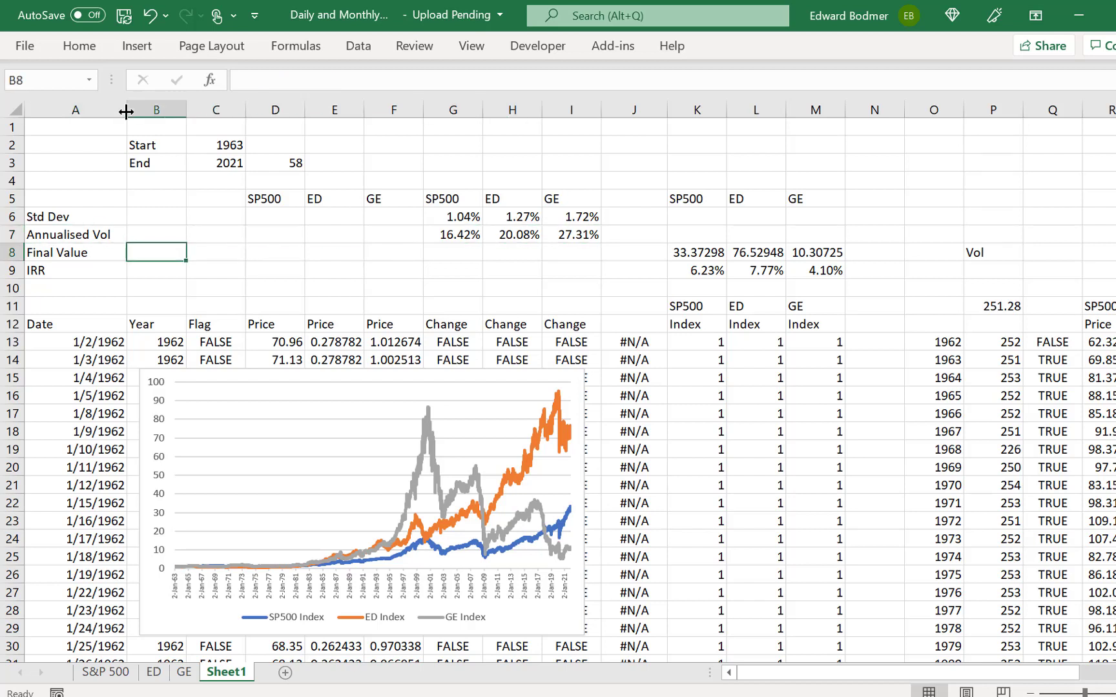
key("Right")
key("Right")
key("ctrl+space")
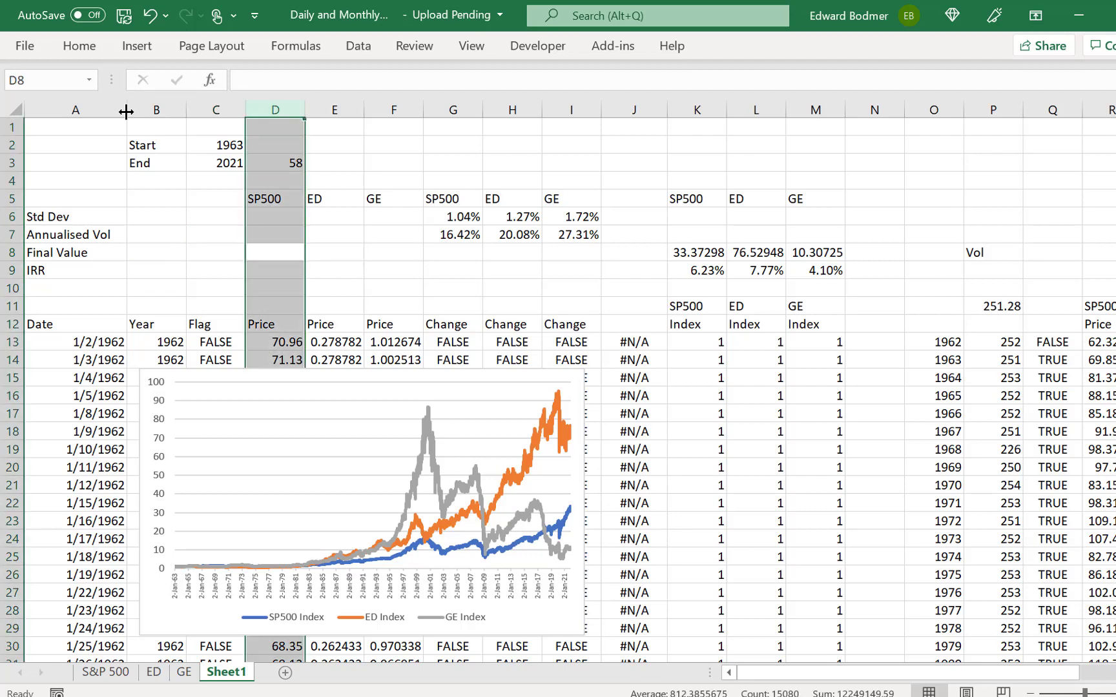
key("ctrl+shift+plus")
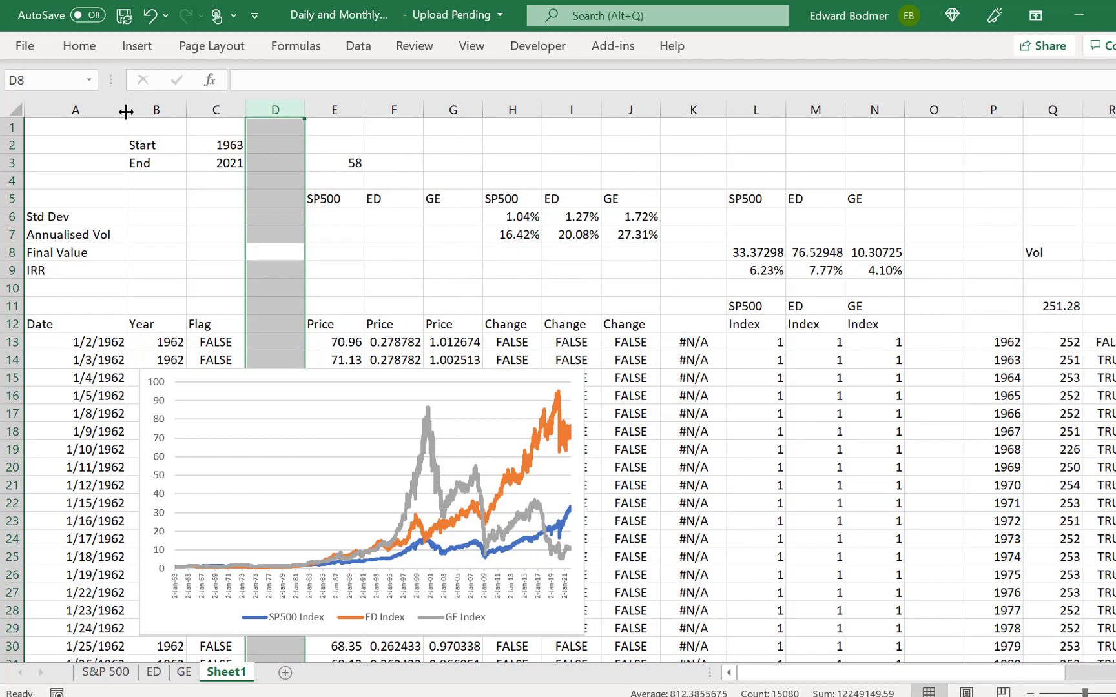
Step: Move the year-count formula =C3-C2 from E3 to D3
left_click(358, 166)
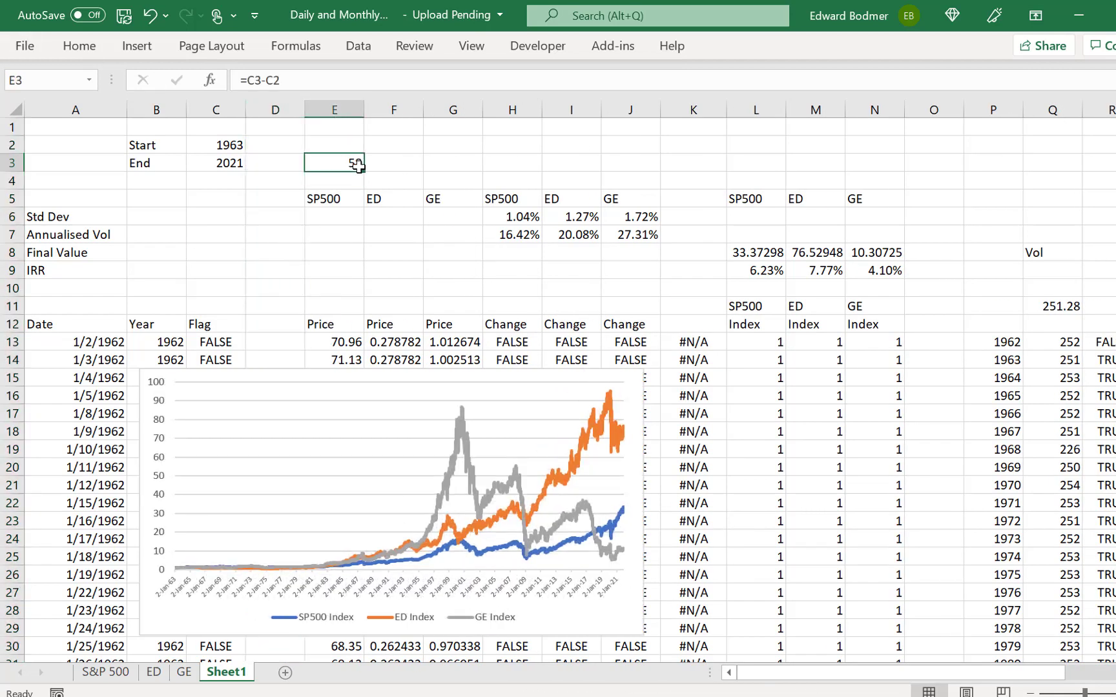
key("ctrl+x")
key("Left")
key("Return")
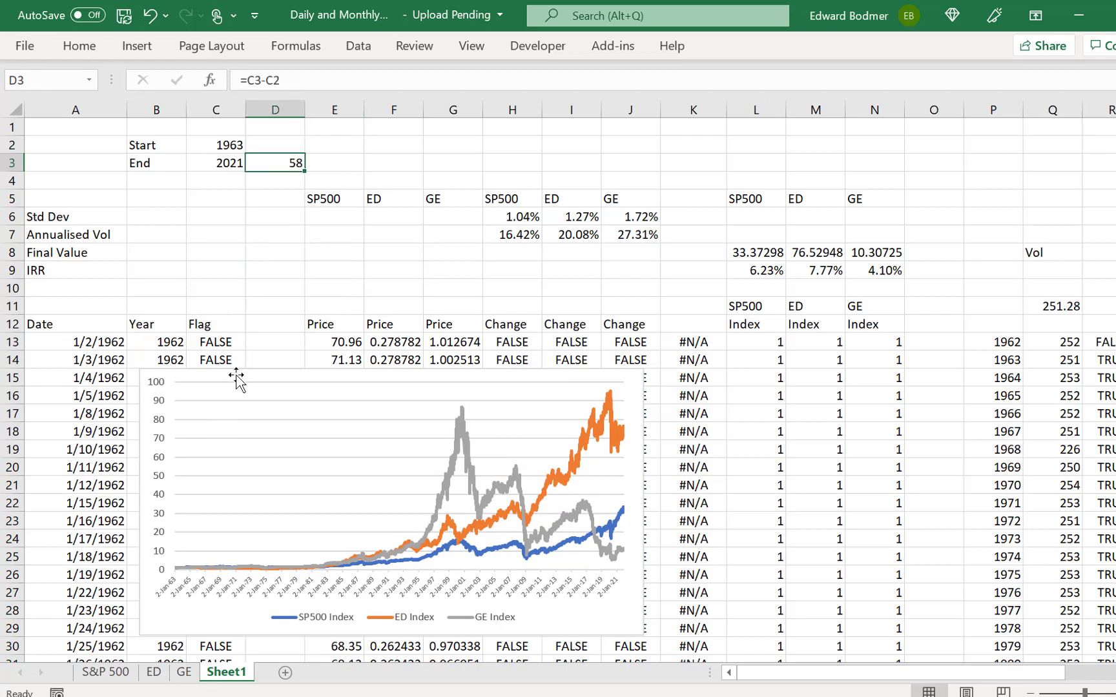
Step: Shrink the index chart and move it off the date, price and change data, over columns K to R
left_click(634, 627)
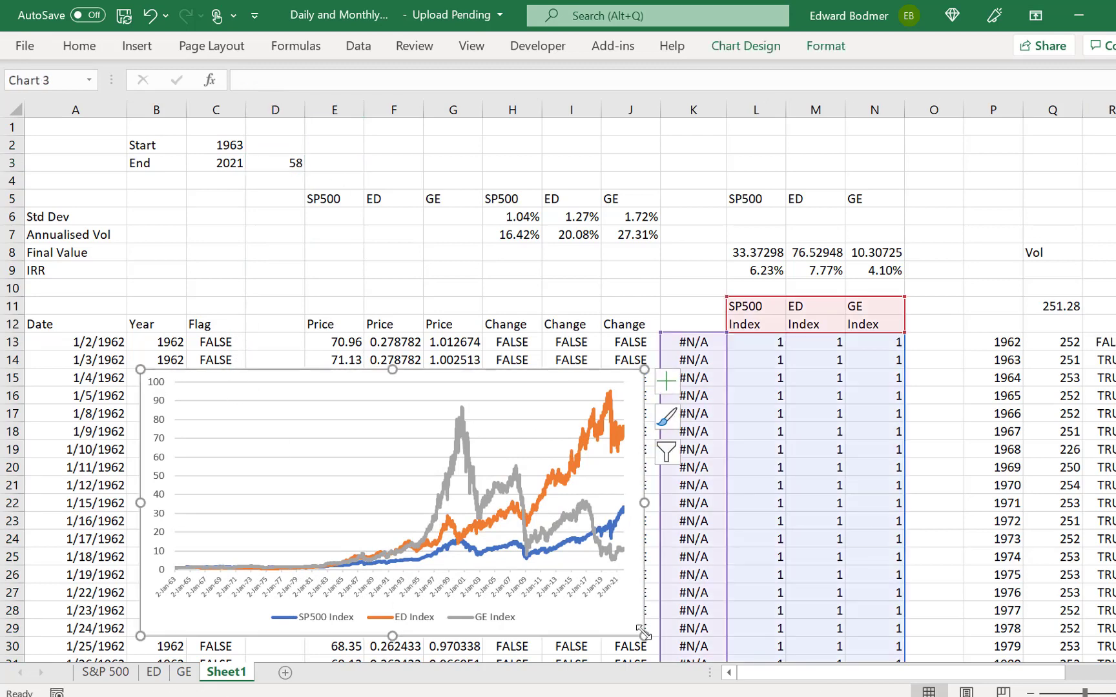
left_click_drag(644, 636, 582, 632)
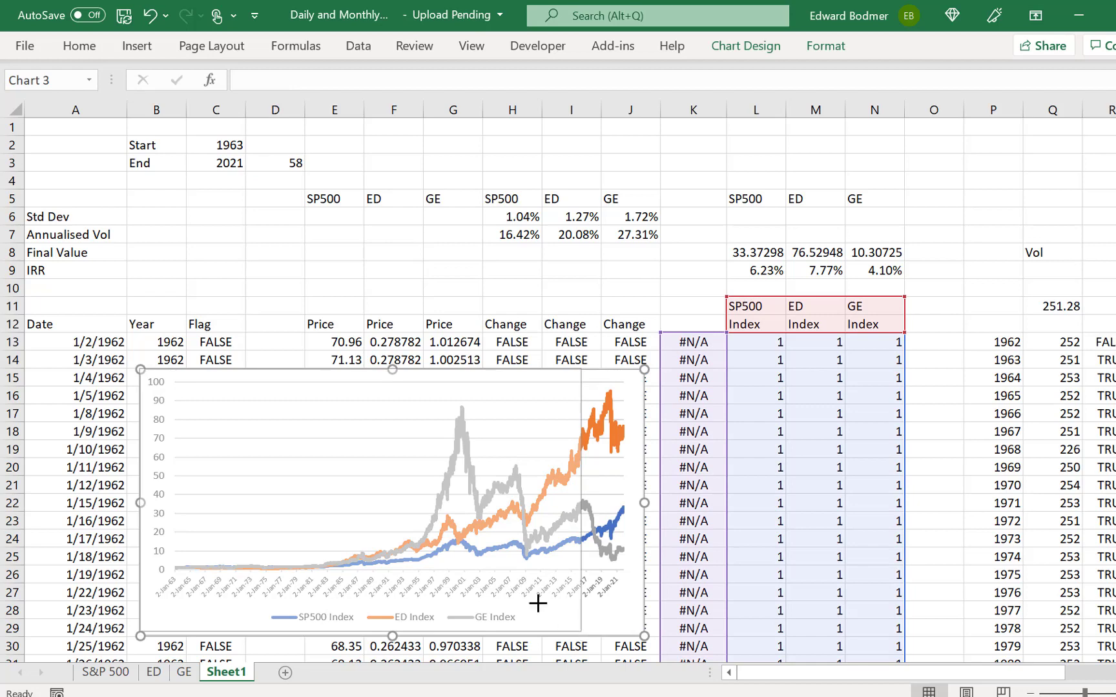
left_click_drag(222, 381, 478, 210)
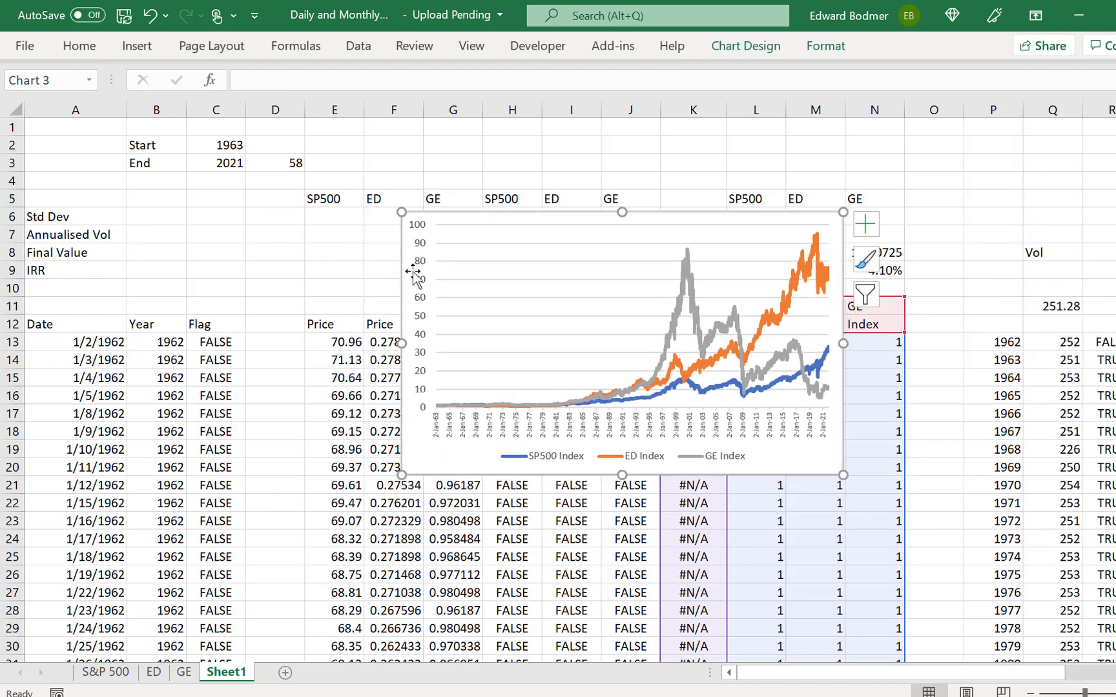
left_click_drag(410, 469, 706, 624)
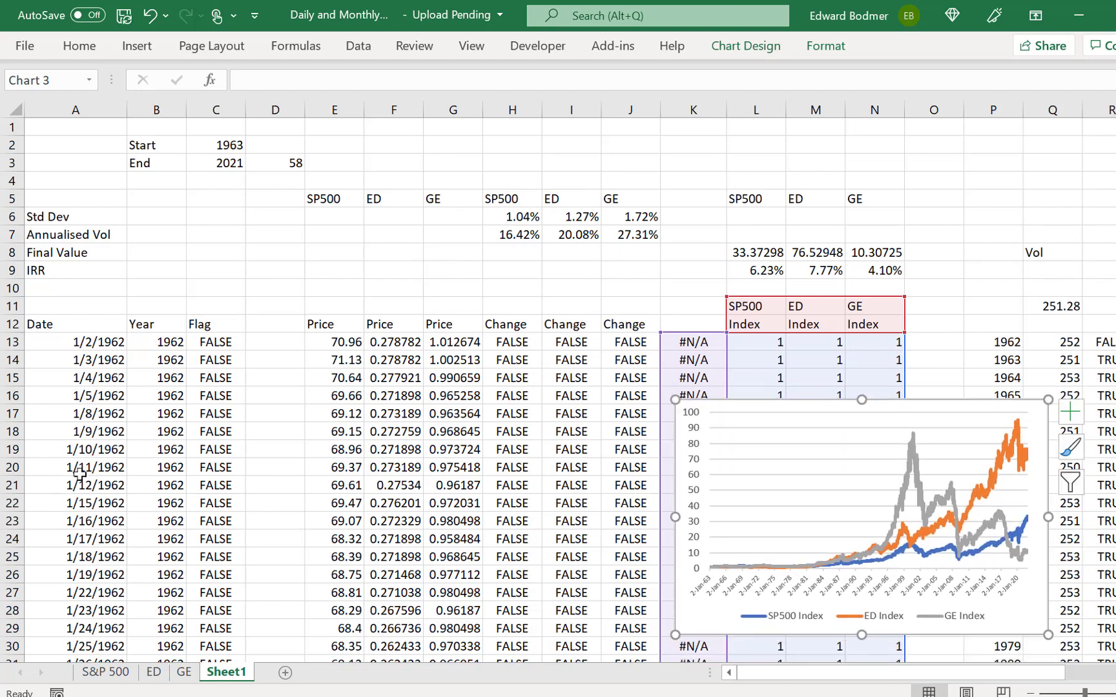
Step: Enter =EOMONTH(A13,0) in D13, format it as a date and fill it down the column
left_click(238, 373)
key("Up")
key("Up")
key("Right")
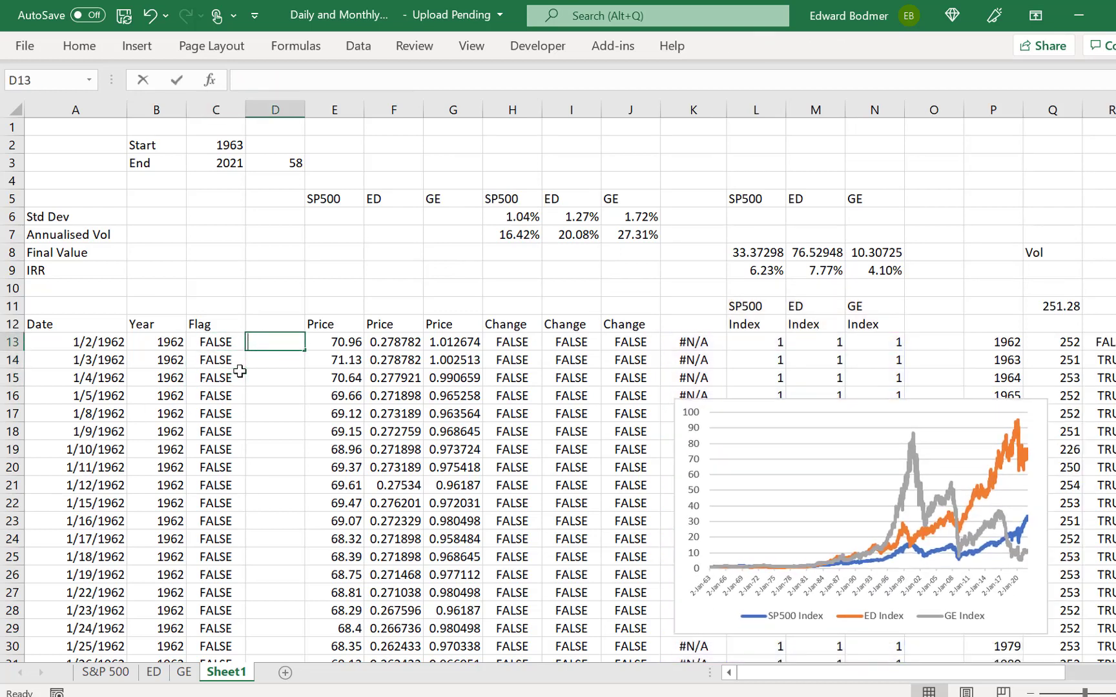
type("=eo")
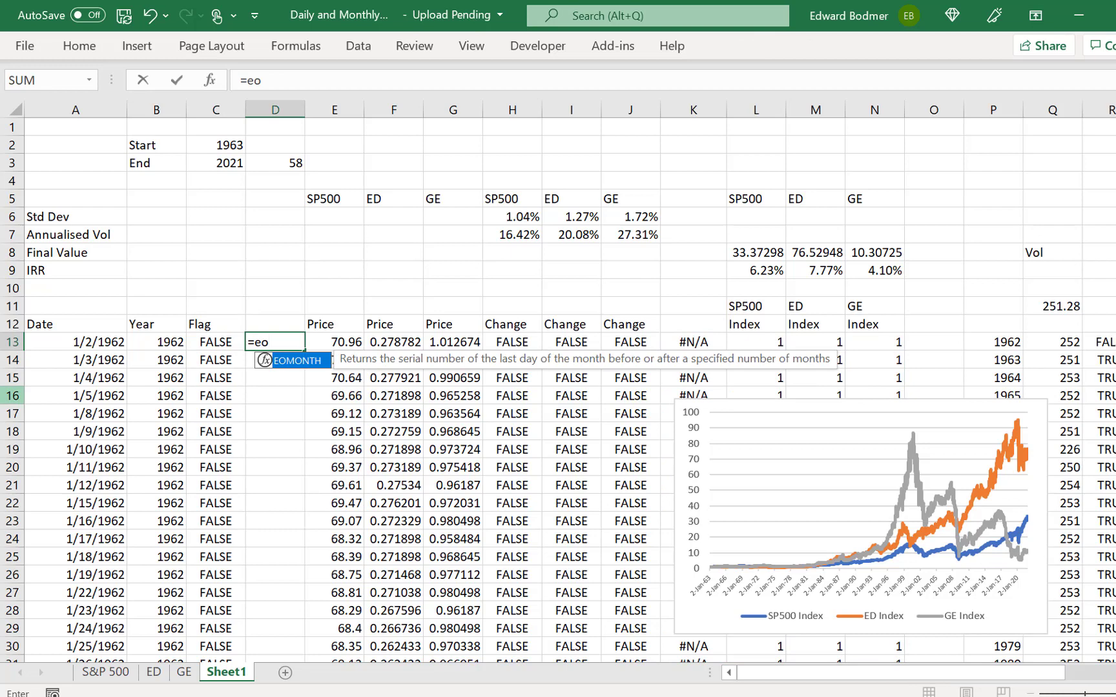
key("Tab")
key("Left")
key("Left")
key("Left")
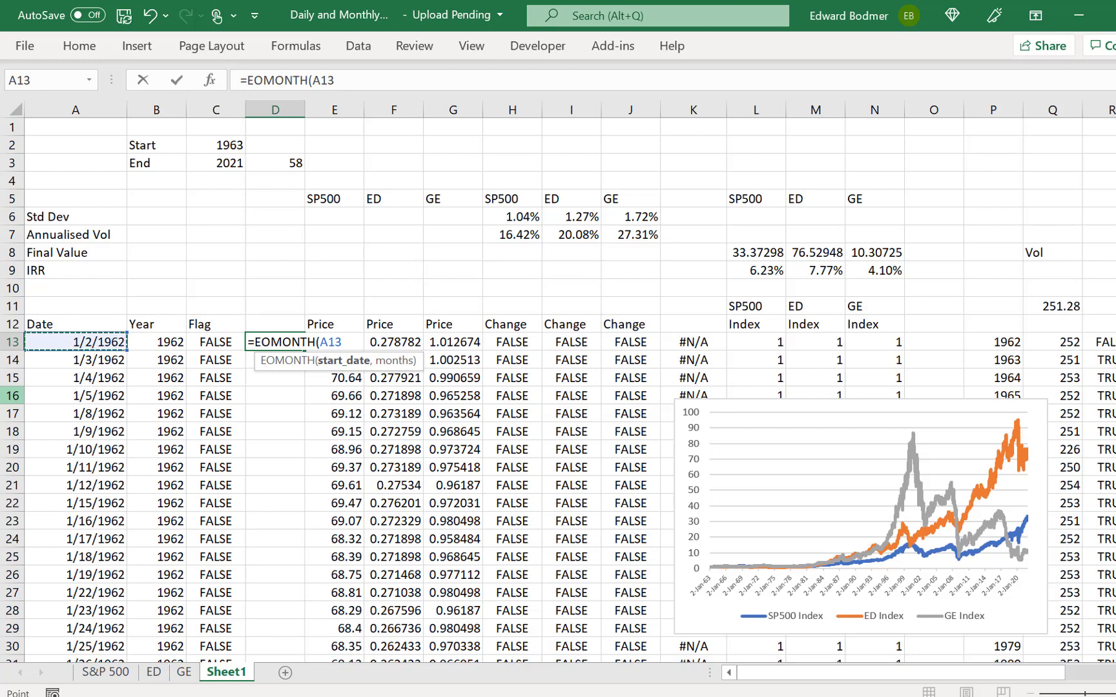
type(",0")
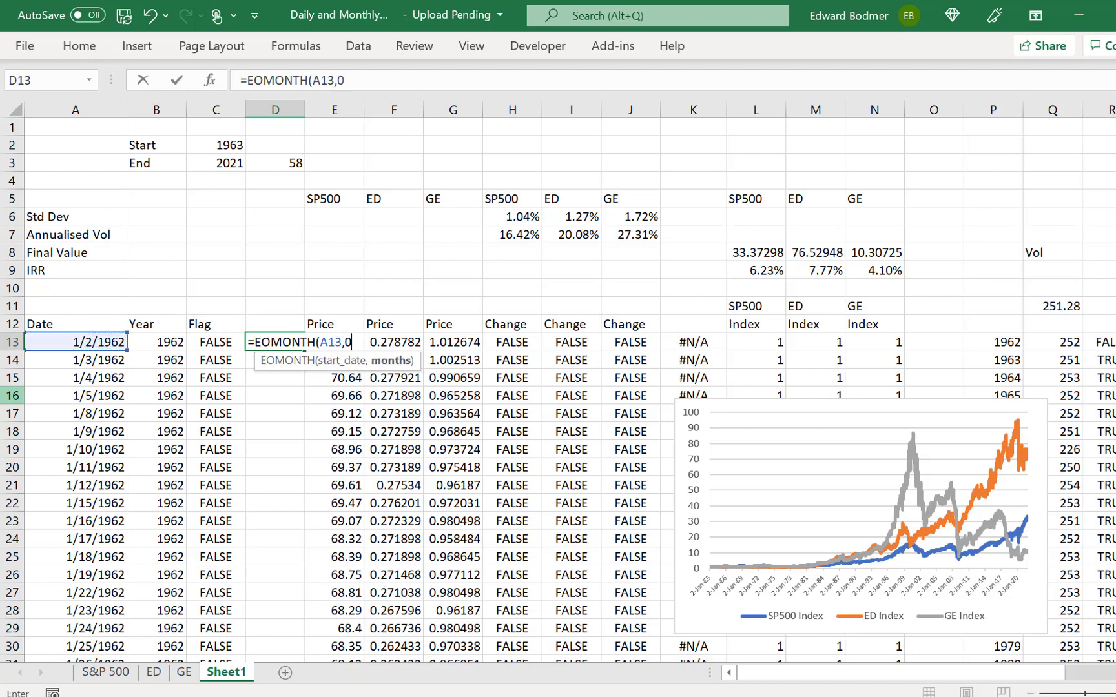
type(")")
key("Return")
key("Up")
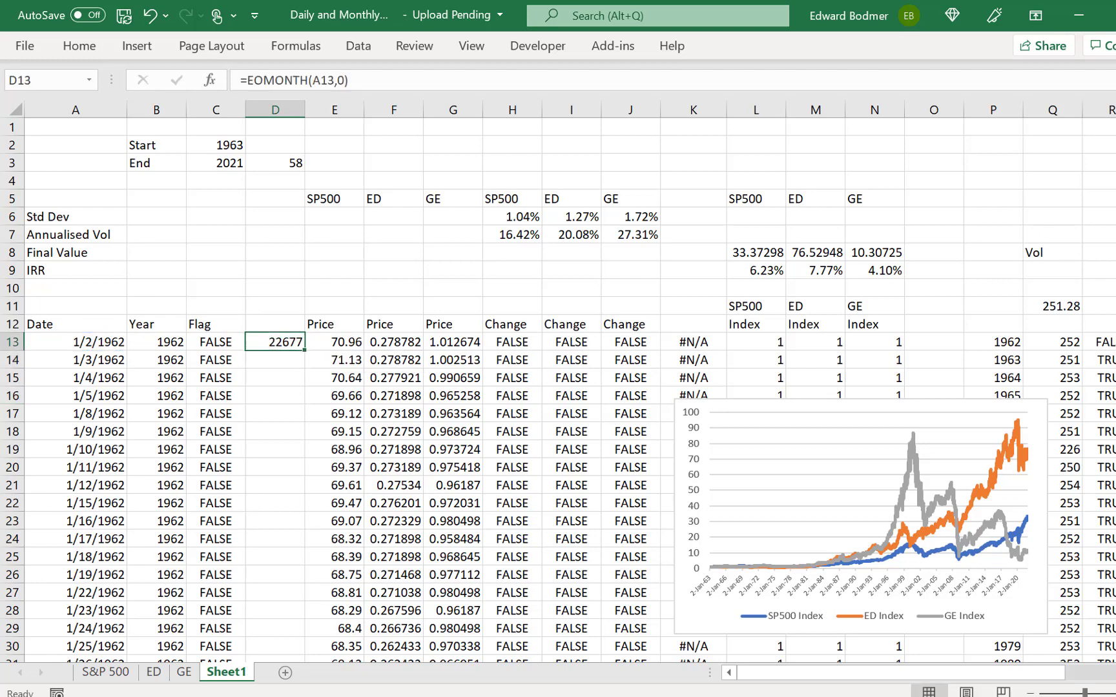
key("ctrl+shift+3")
double_click(302, 350)
Step: Reference the first trading date in Z13 with the formula =A13, beyond the annual change columns
key("Right")
key("Right")
key("Right")
key("Right")
key("Right")
key("Right")
key("Right")
key("Right")
key("Right")
key("Right")
key("Right")
key("Right")
key("Right")
key("Right")
key("Right")
key("Right")
key("Right")
key("Right")
key("Right")
key("Right")
key("Right")
key("Right")
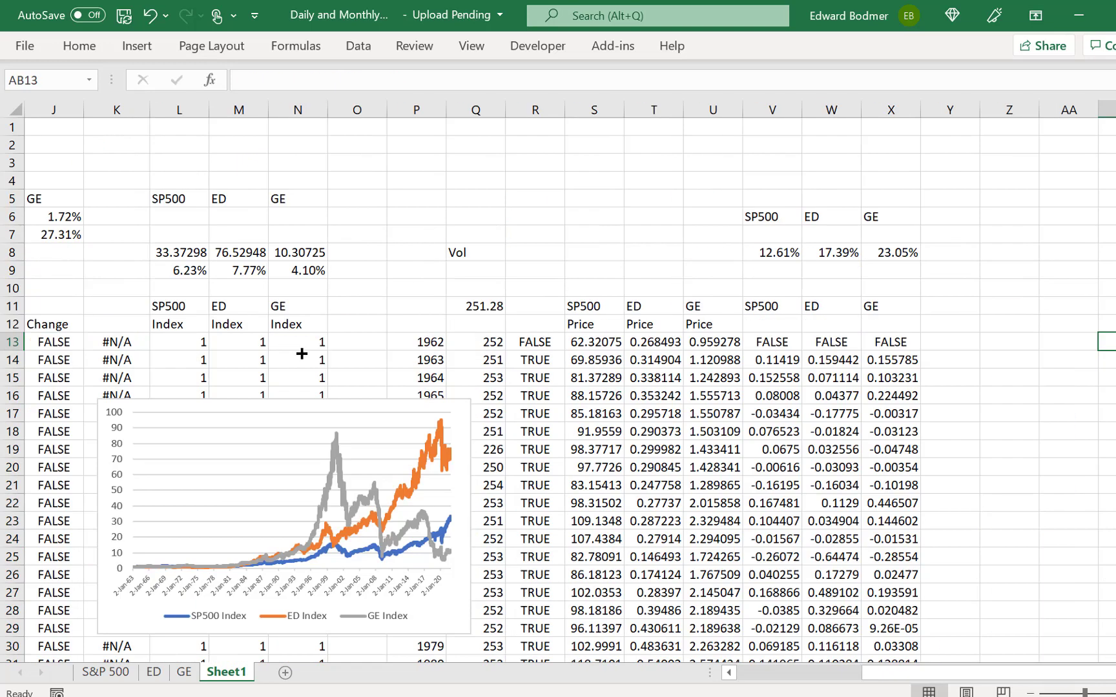
key("Left")
key("Left")
key("Left")
key("Right")
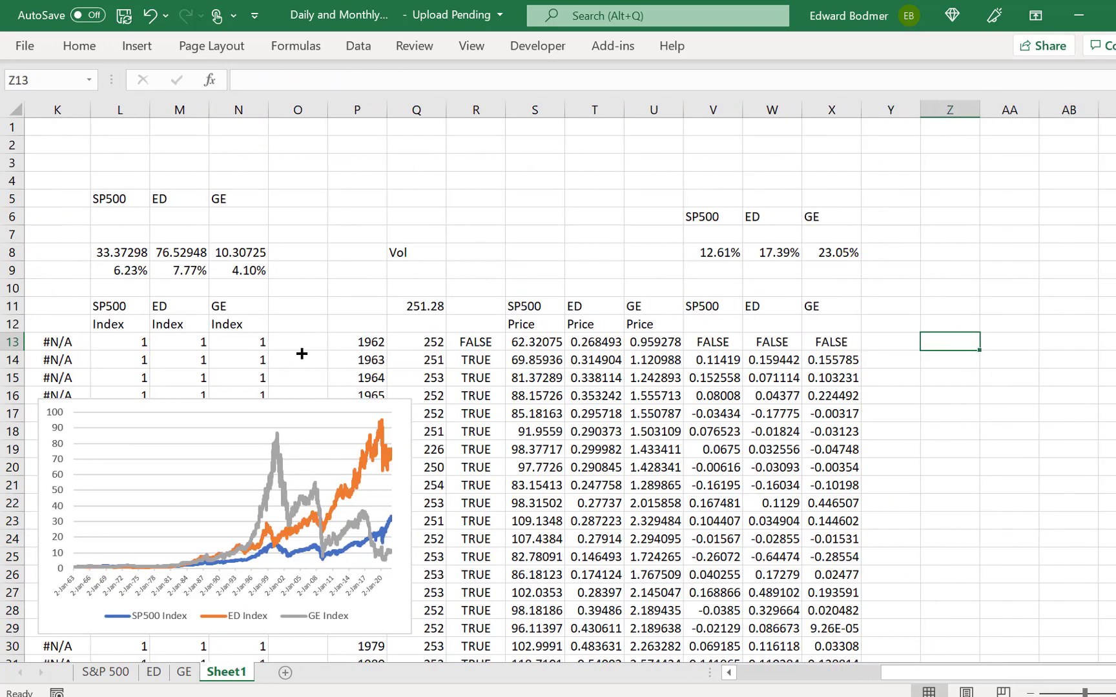
type("=")
key("Left")
key("Left")
key("Left")
key("Left")
key("Left")
key("Left")
key("Left")
key("Left")
key("Left")
key("Left")
key("Left")
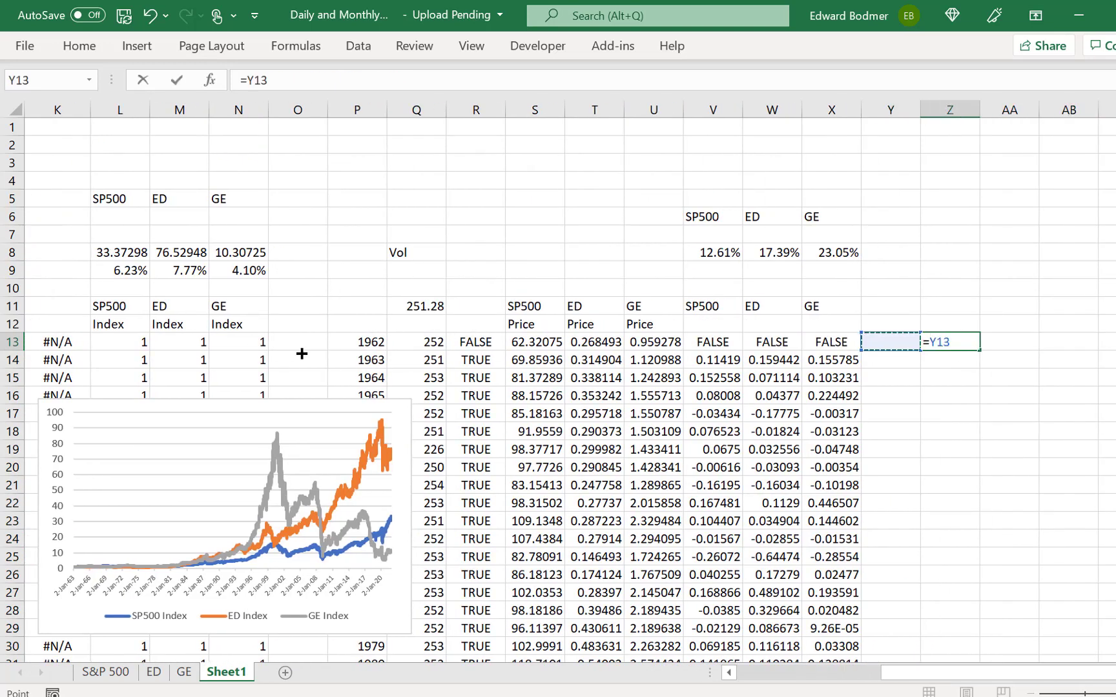
key("Left")
key("Left")
key("Left")
key("Left")
key("Left")
key("Left")
key("Left")
key("Left")
key("Left")
key("Left")
key("Left")
key("Left")
key("Left")
key("Left")
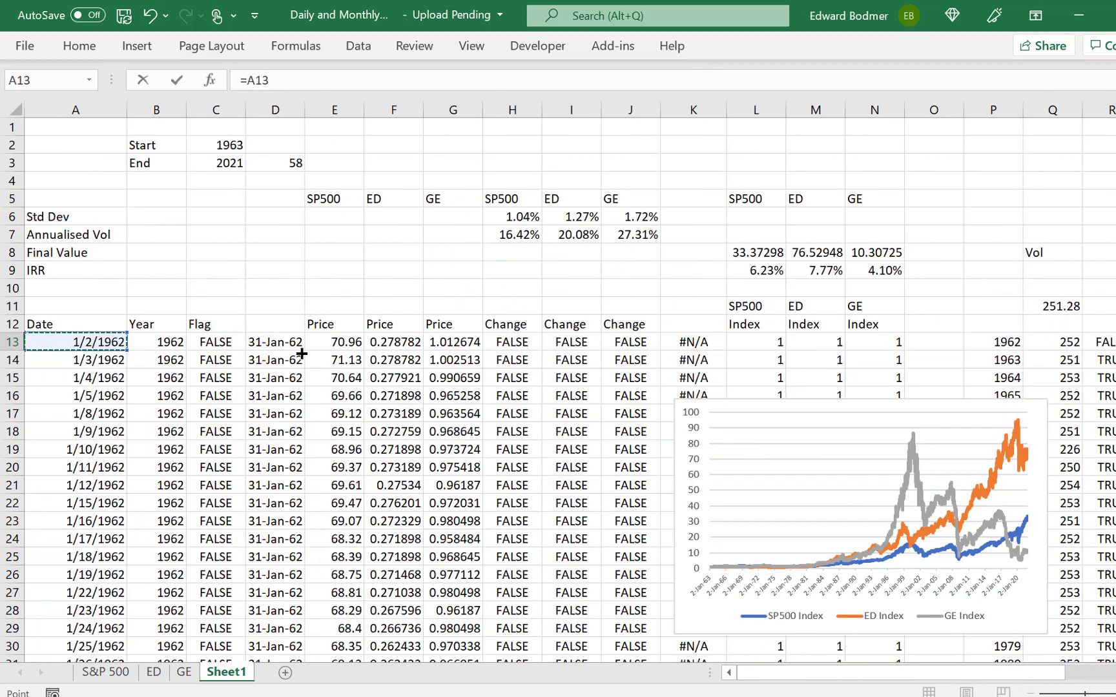
key("Right")
key("Left")
key("Return")
Step: Format all the dates in column A, from A13 down to the last row, as day-month-year dates
key("Left")
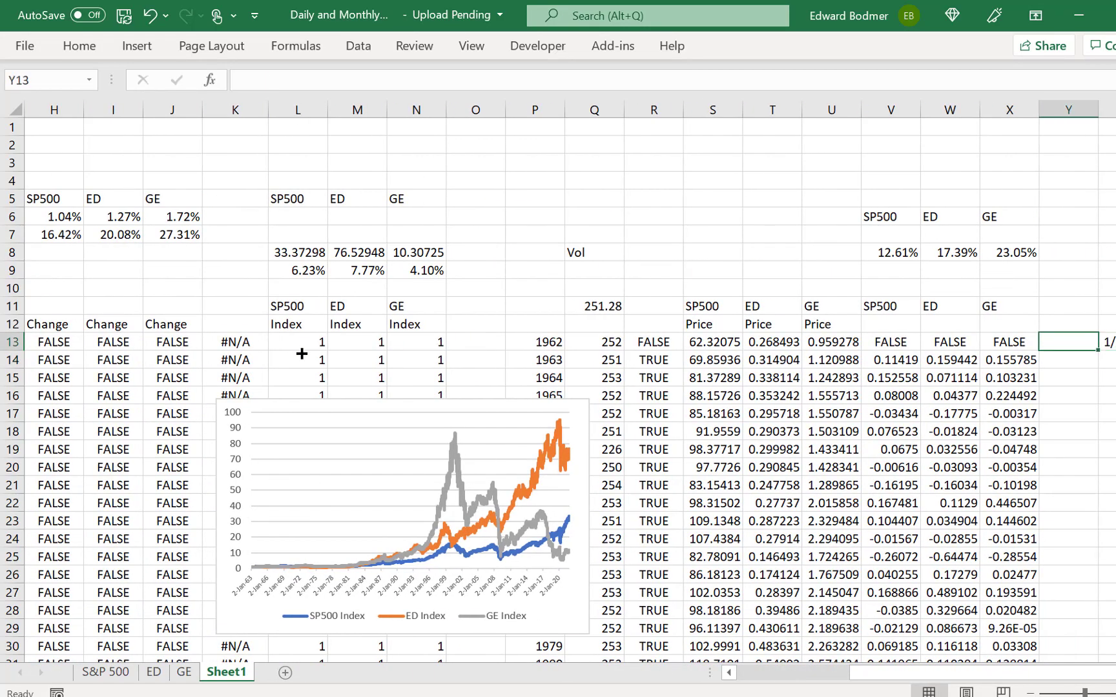
key("ctrl+Left")
key("ctrl+Left")
key("ctrl+Left")
key("ctrl+Left")
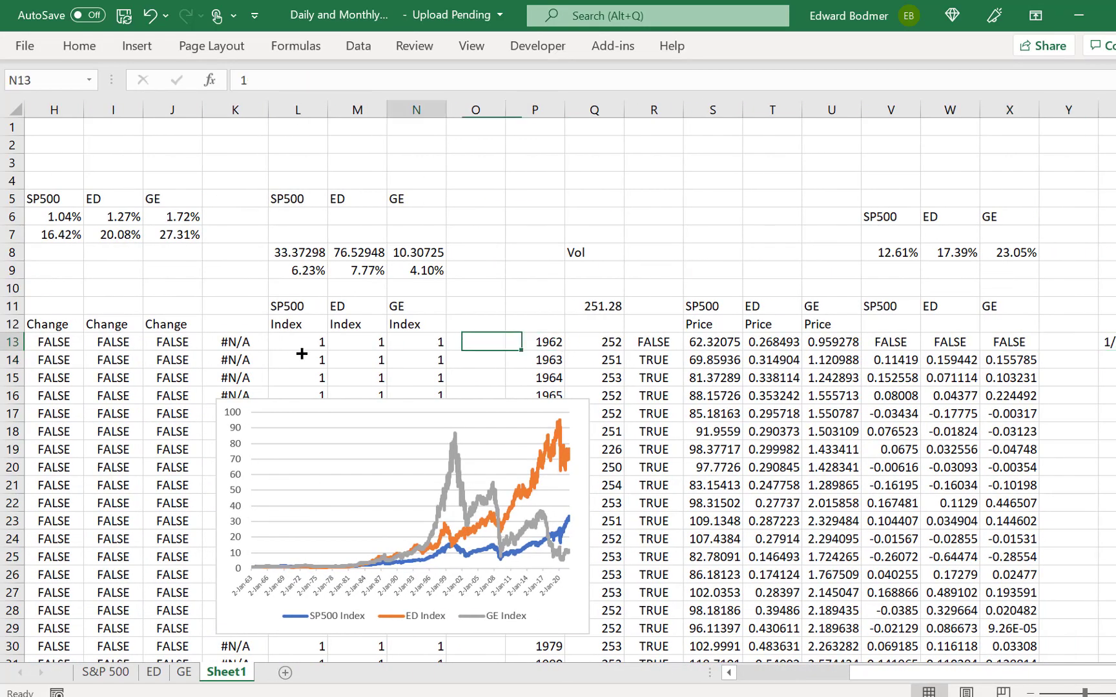
key("ctrl+shift+Down")
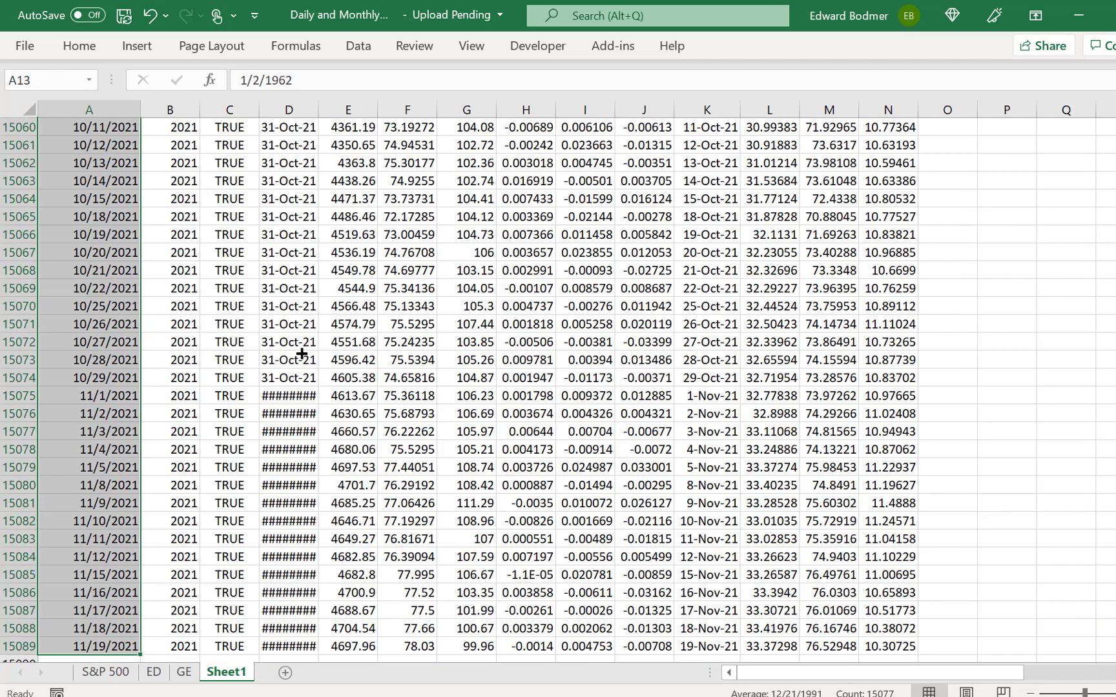
key("ctrl+shift+3")
key("ctrl+BackSpace")
Step: Format Z13 as a day-month-year date
key("Right")
key("shift+Down")
key("Right")
key("Right")
key("ctrl+Right")
key("ctrl+Right")
key("ctrl+Right")
key("ctrl+Right")
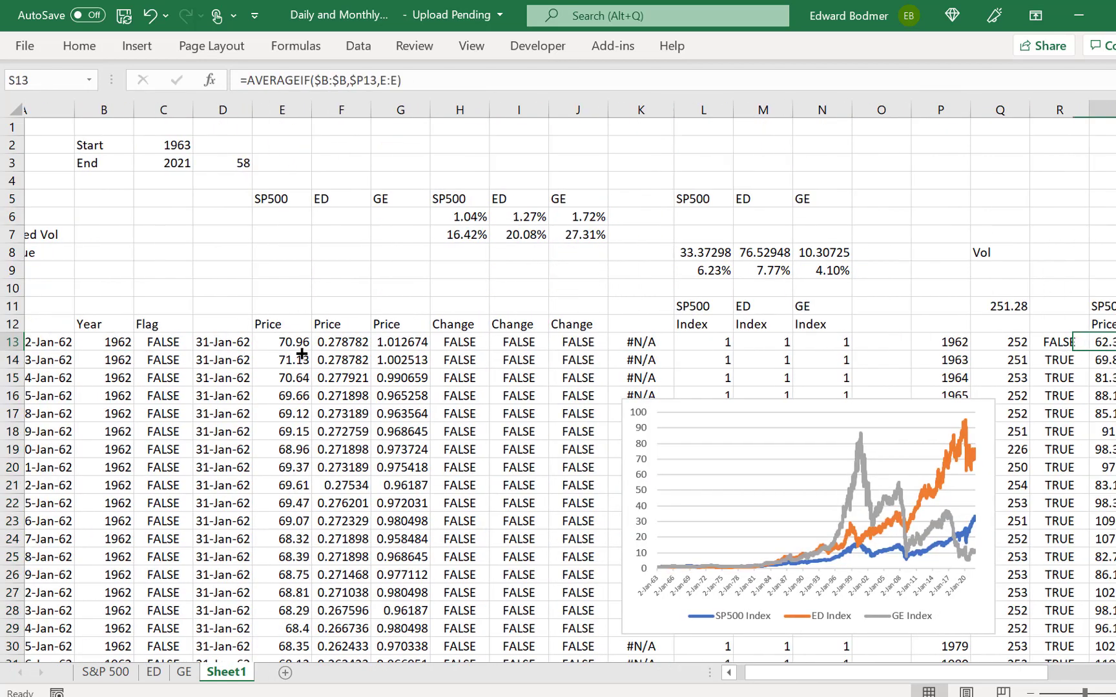
key("ctrl+shift+3")
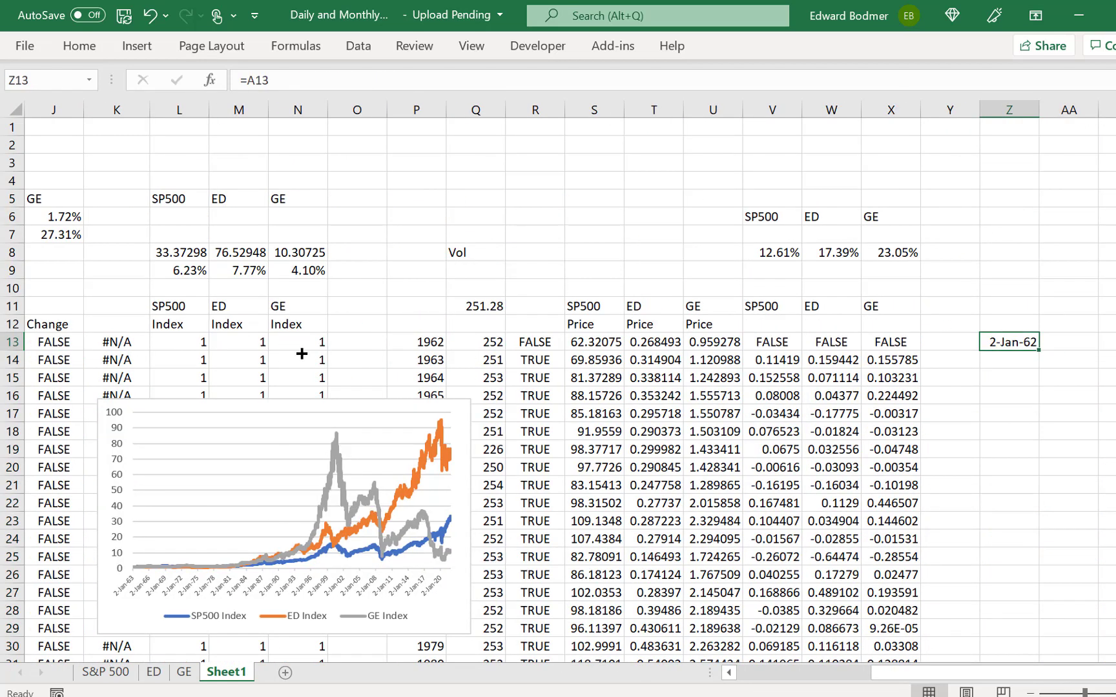
key("Down")
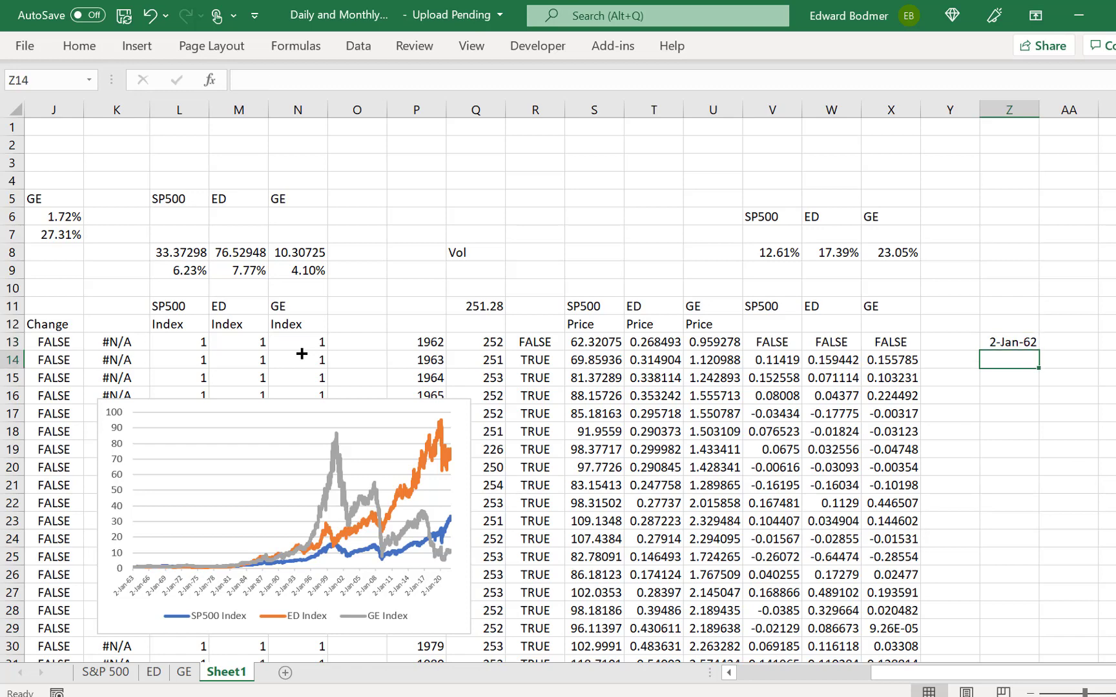
type("=")
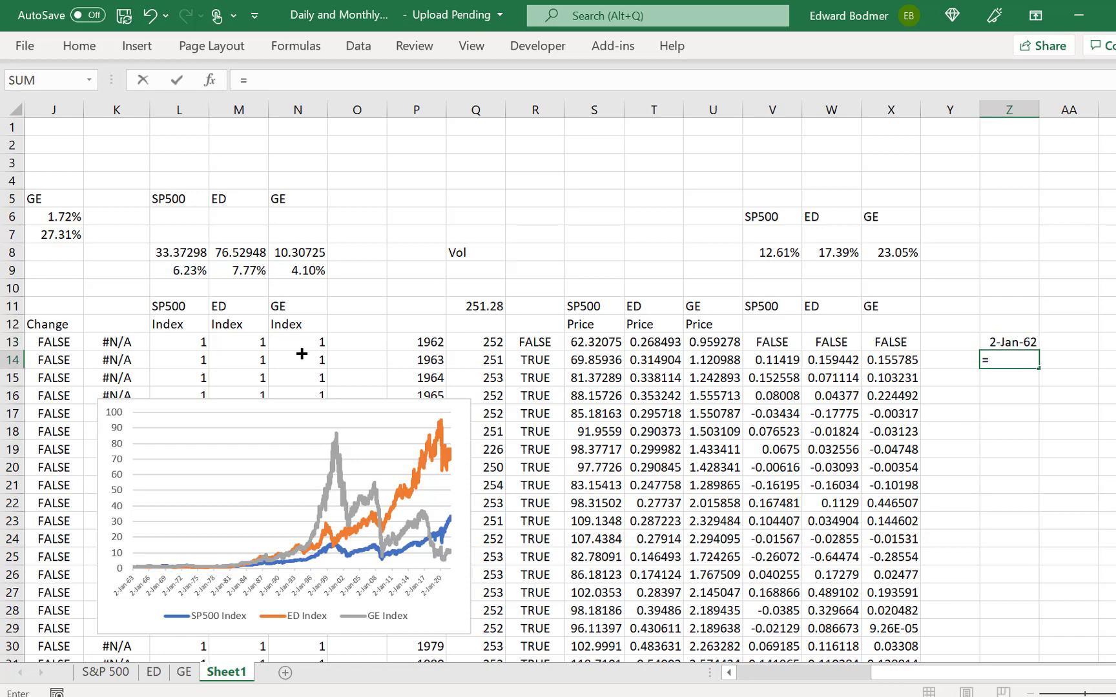
type("ed")
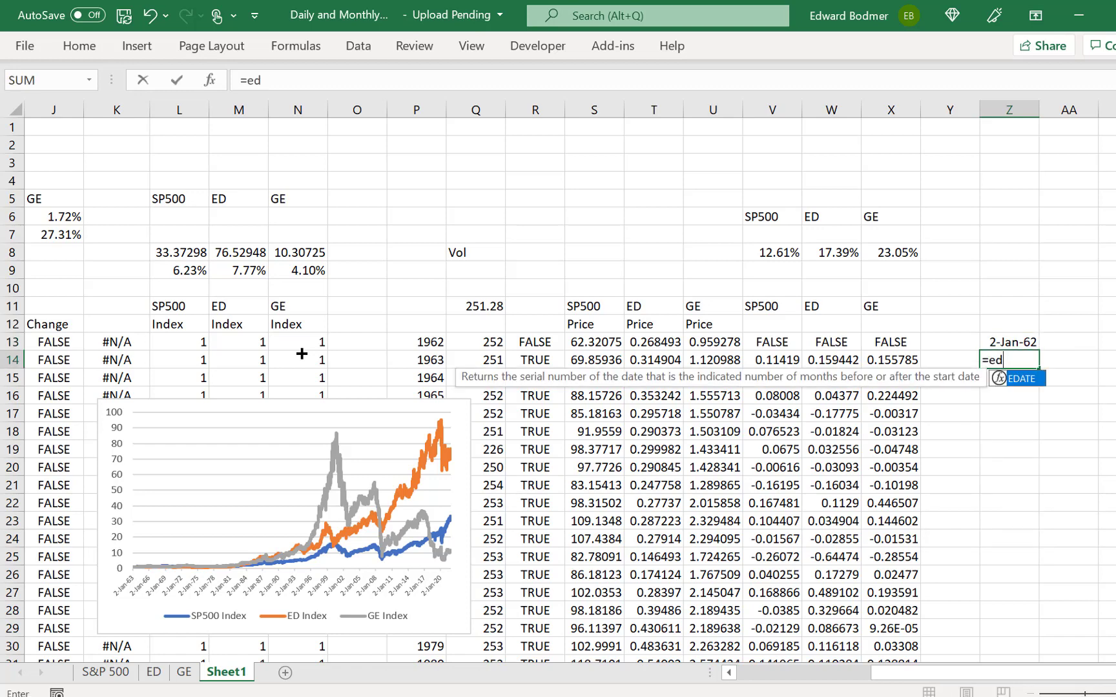
key("BackSpace")
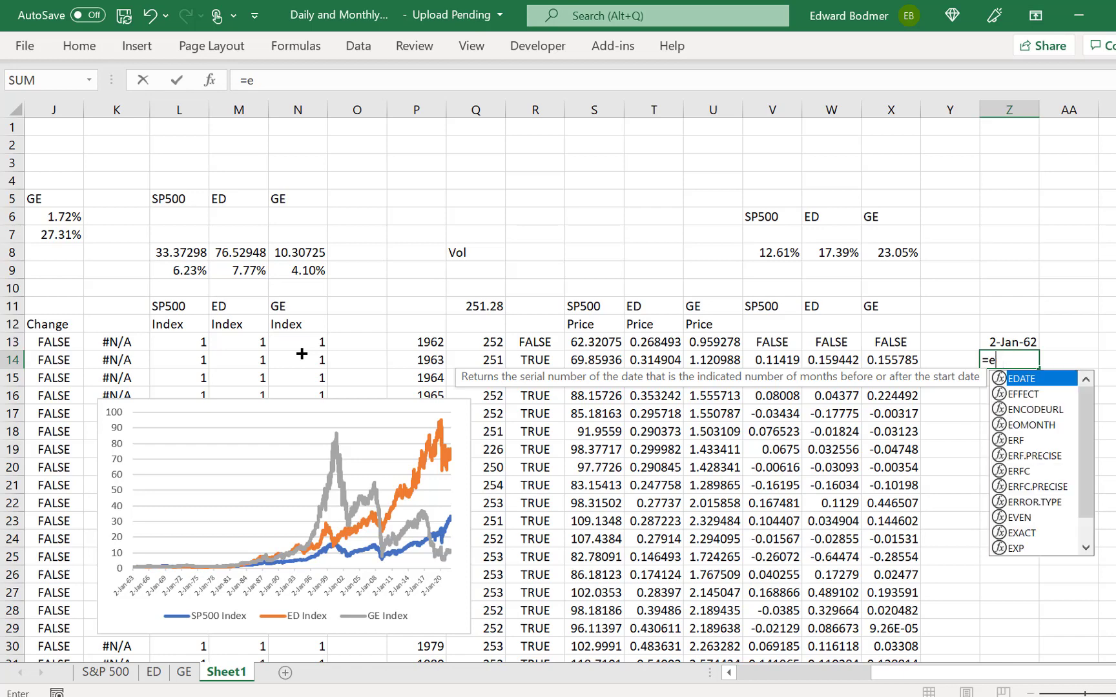
key("BackSpace")
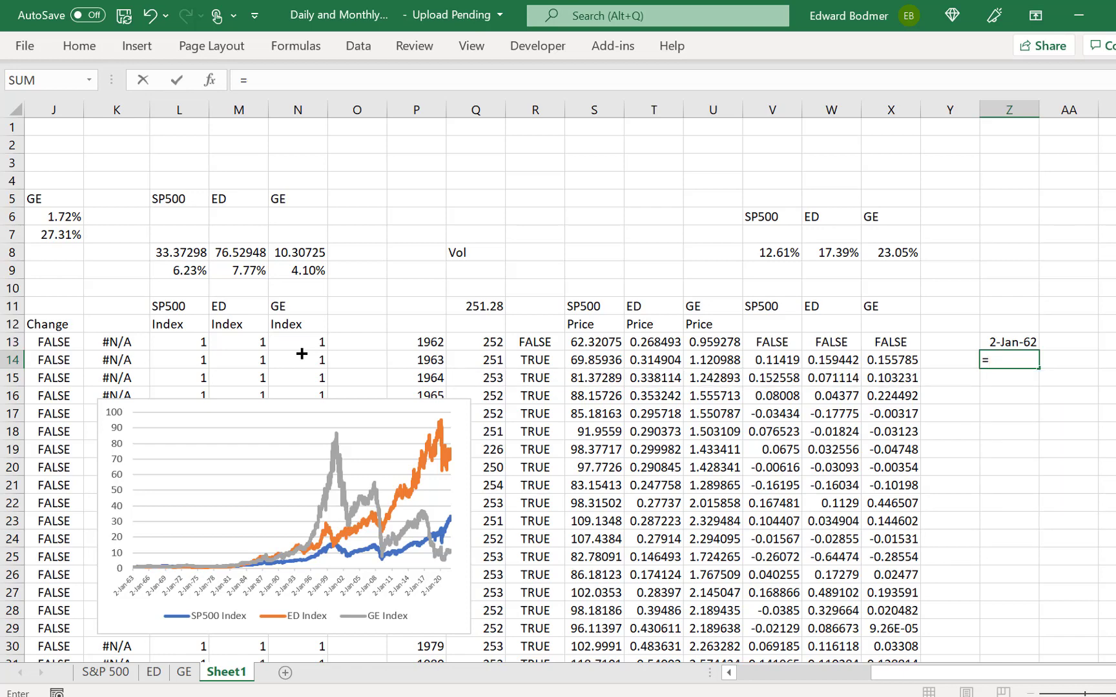
key("Escape")
key("Up")
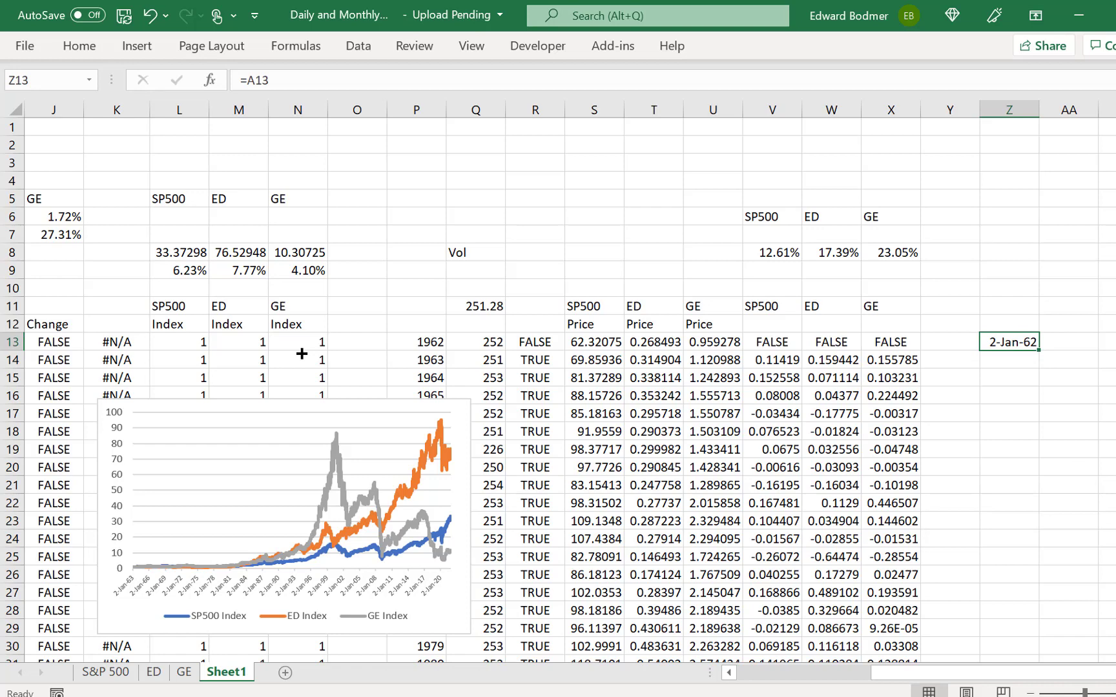
Step: Try to edit the A13 reference in Z13 into an end-of-month formula
key("F2")
type("e")
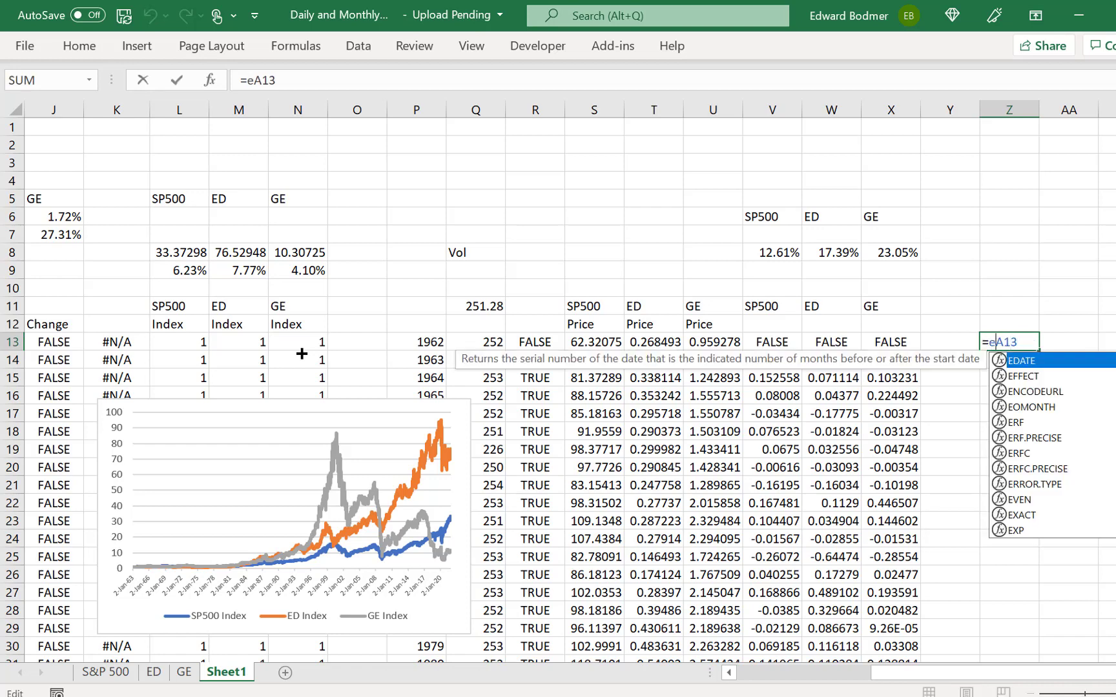
left_click(301, 352)
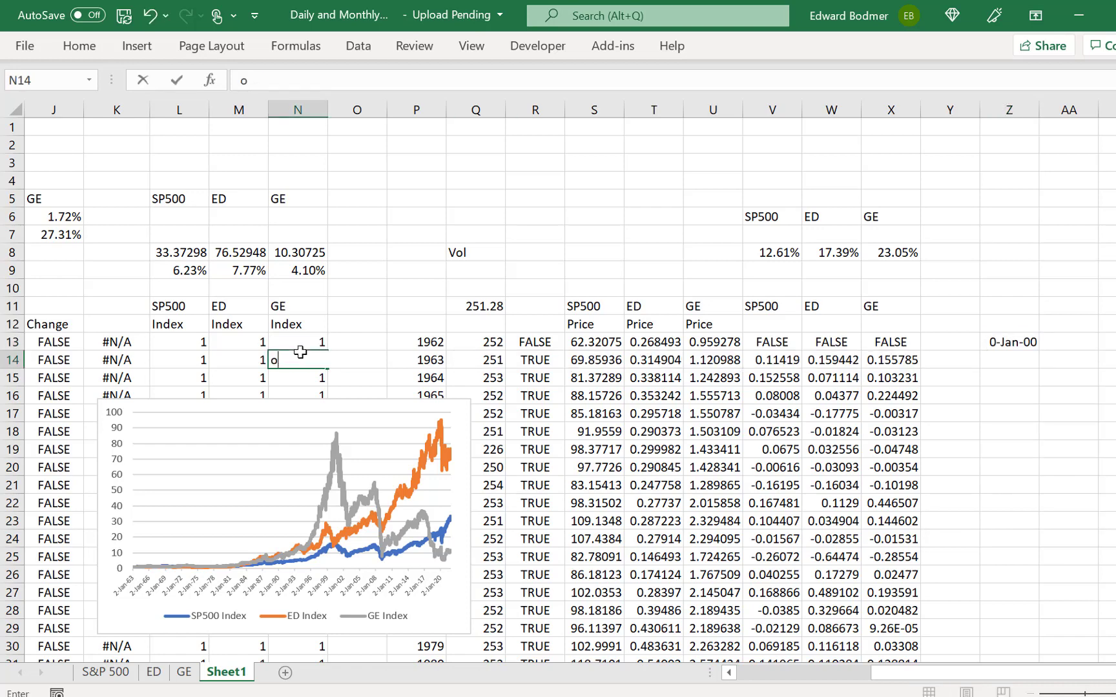
left_click(1017, 352)
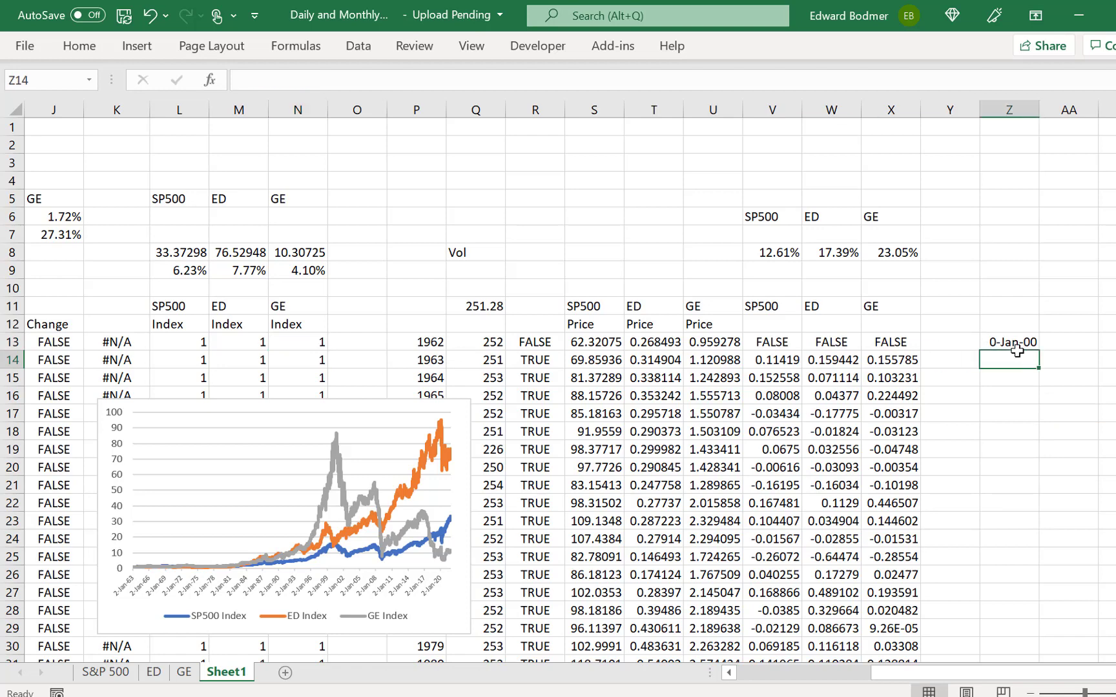
left_click(1017, 349)
key("F2")
key("Escape")
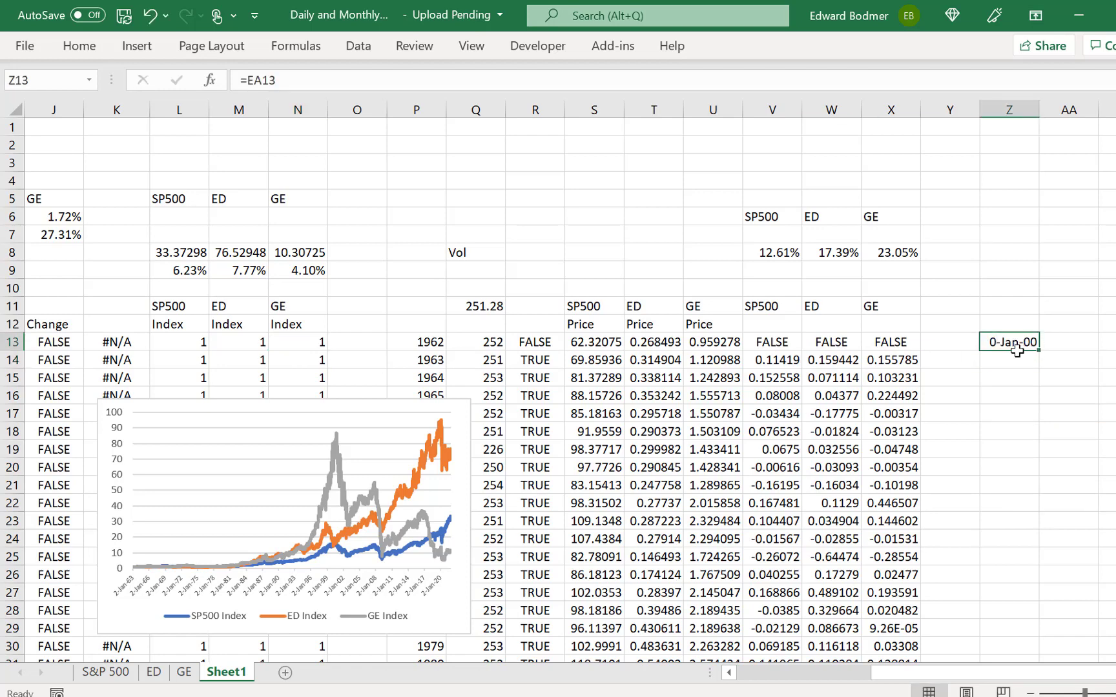
Step: Replace the content of Z13 with =EOMONTH(A13,0) to start the monthly date series
type("=eo")
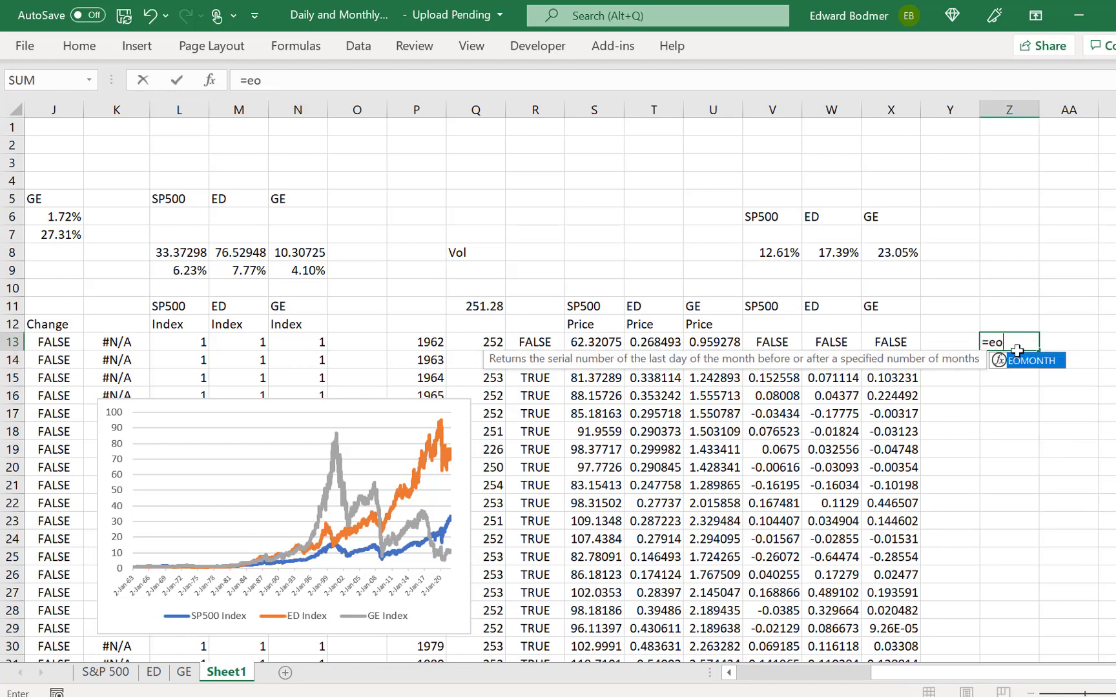
key("Tab")
key("Left")
key("Left")
key("Left")
key("Left")
key("Left")
key("Left")
key("Left")
key("Left")
key("Left")
key("Left")
key("Left")
key("Left")
key("Left")
key("Left")
key("Left")
key("Left")
key("Left")
key("Left")
key("Left")
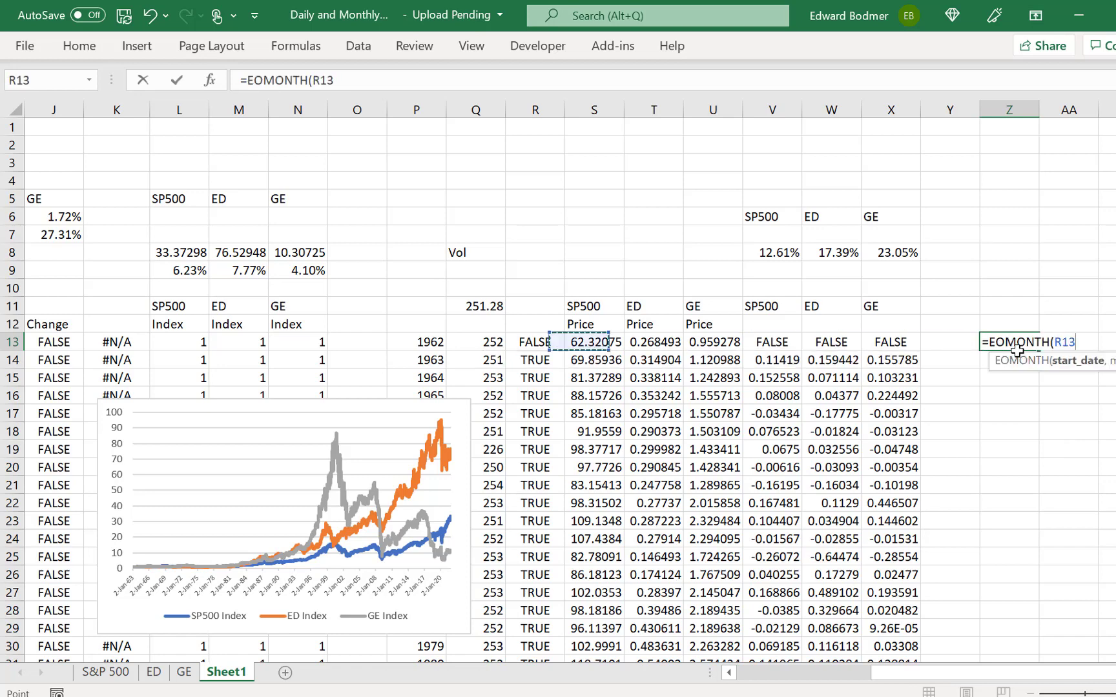
key("Left")
key("Left")
key("Left")
key("Left")
key("Left")
key("Left")
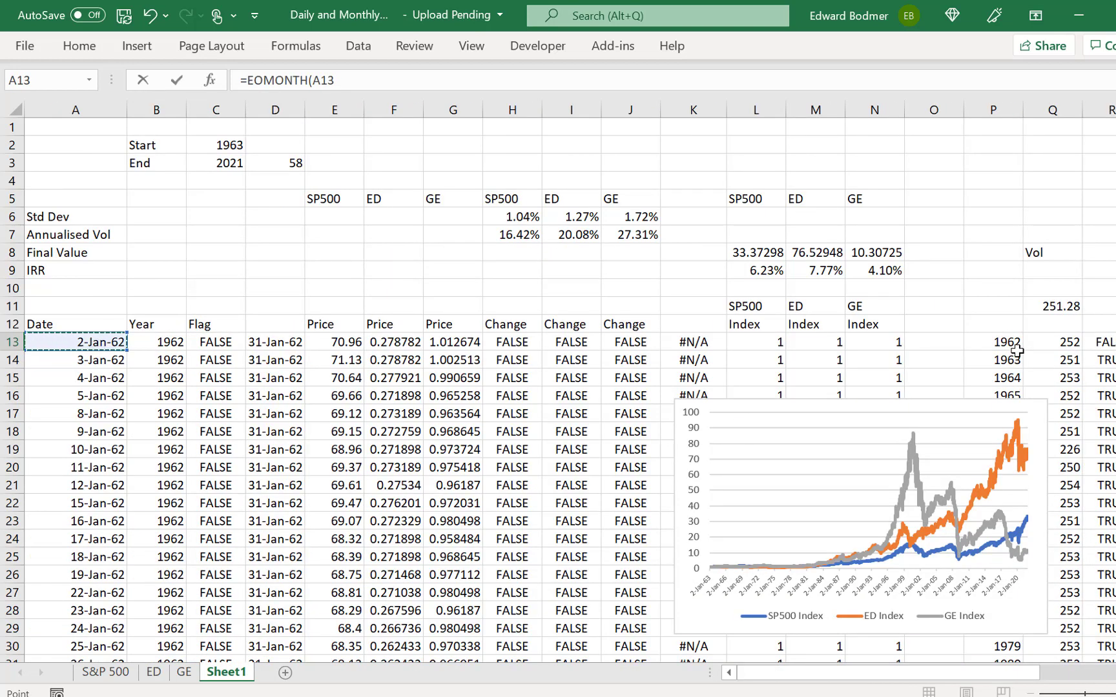
type(",0)")
key("Return")
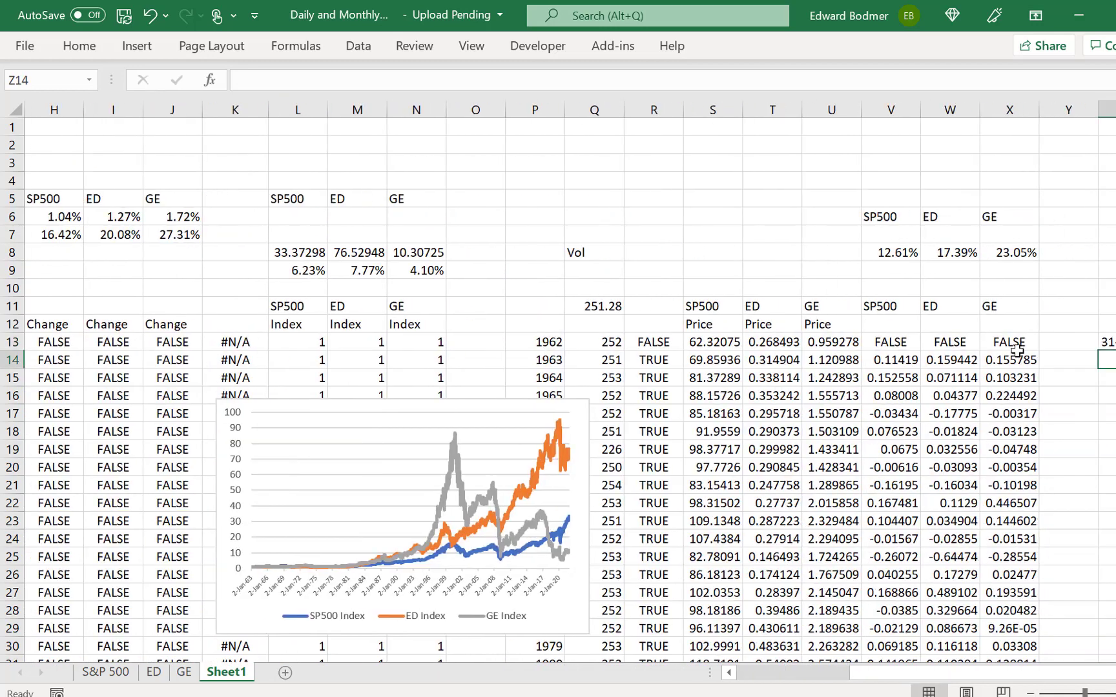
Step: Enter =EOMONTH(Z13,1) in Z14 for the following month-end and format it as a day-month-year date
key("Up")
key("Right")
key("Left")
key("Down")
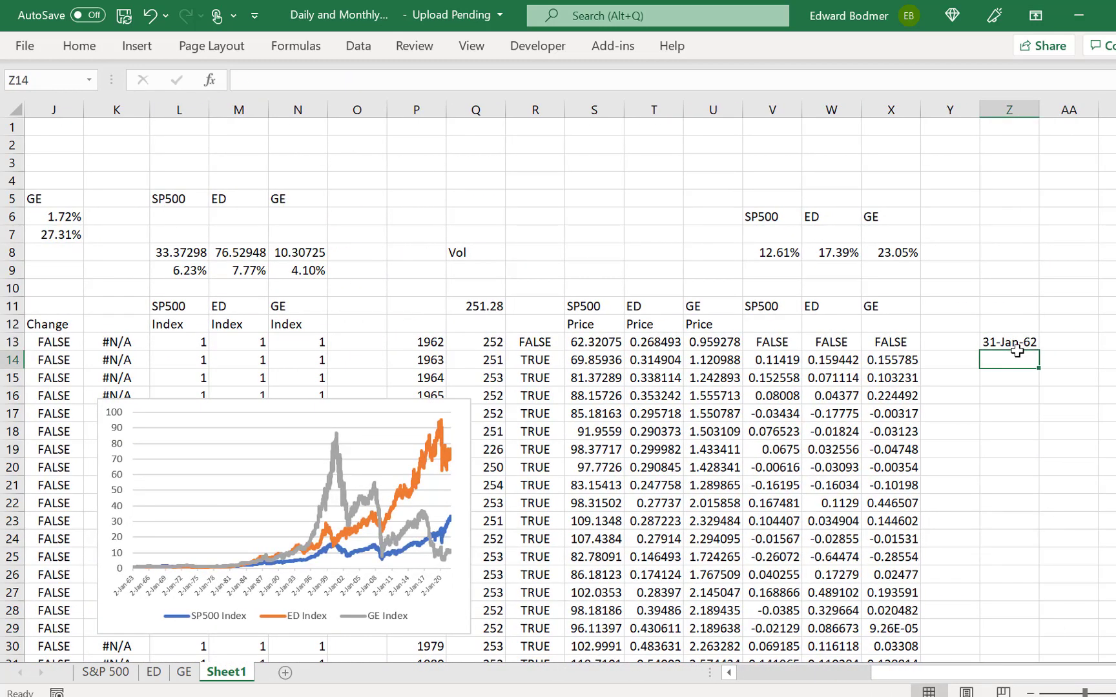
type("=eo")
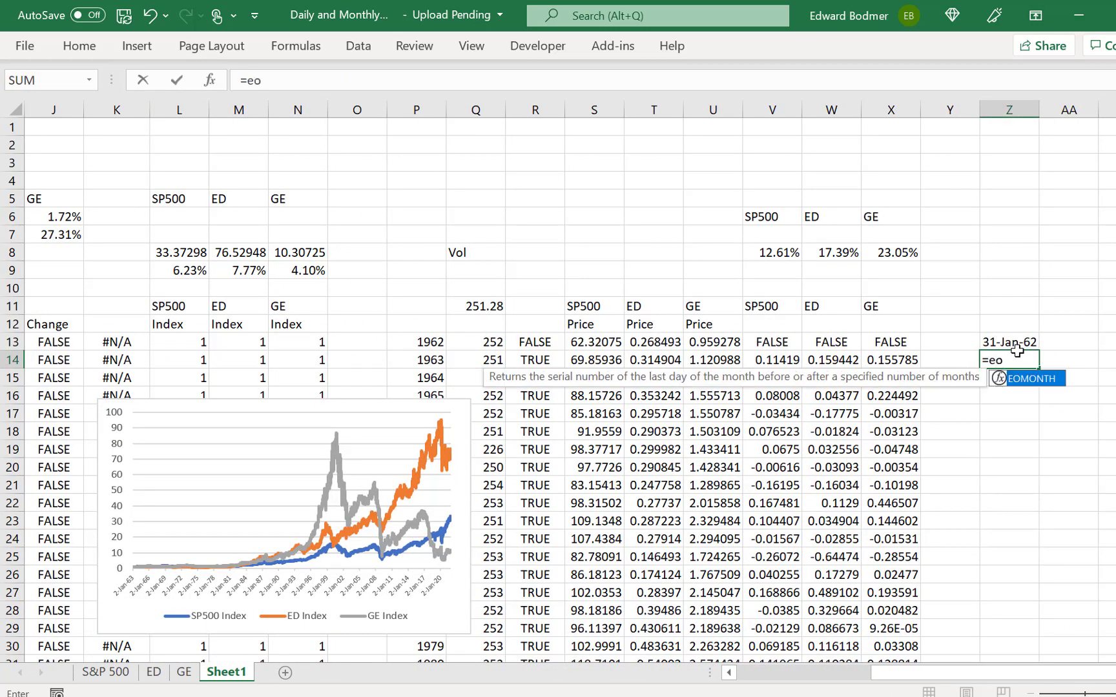
key("Tab")
key("Up")
type(",1")
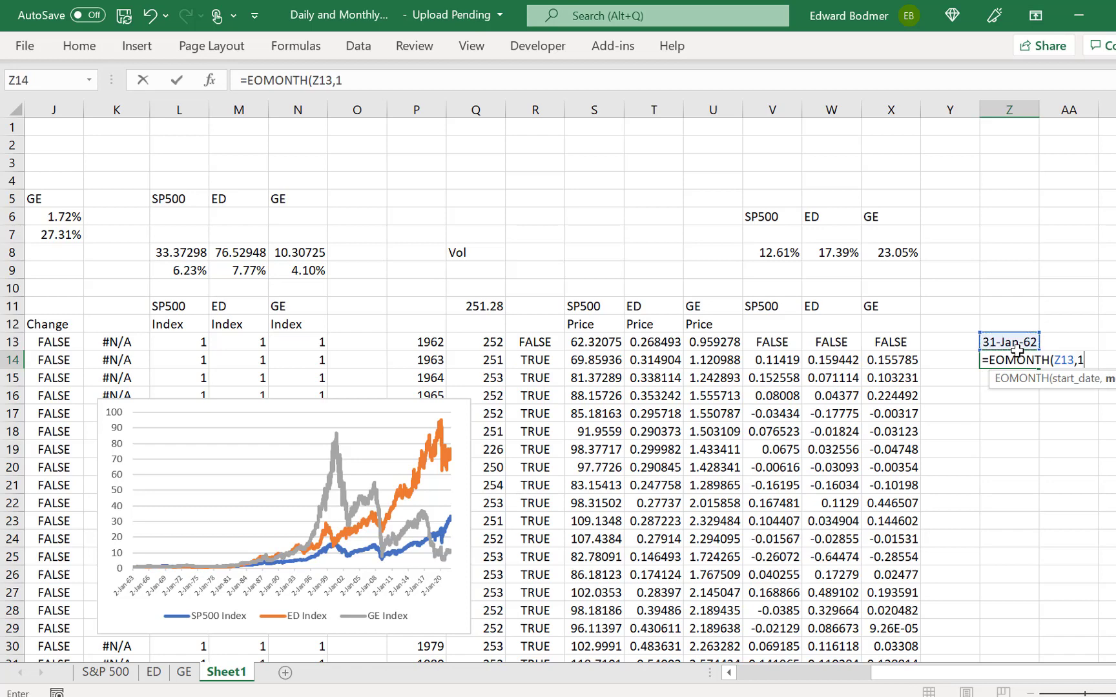
key("Return")
key("Up")
key("ctrl+shift+3")
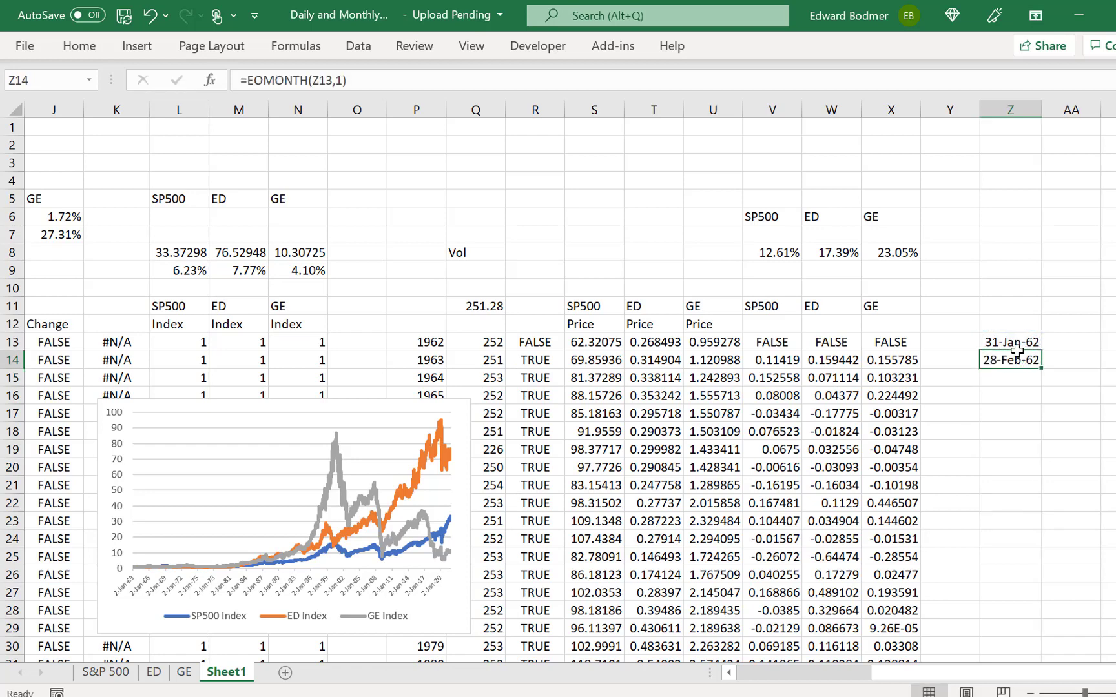
key("Up")
key("Right")
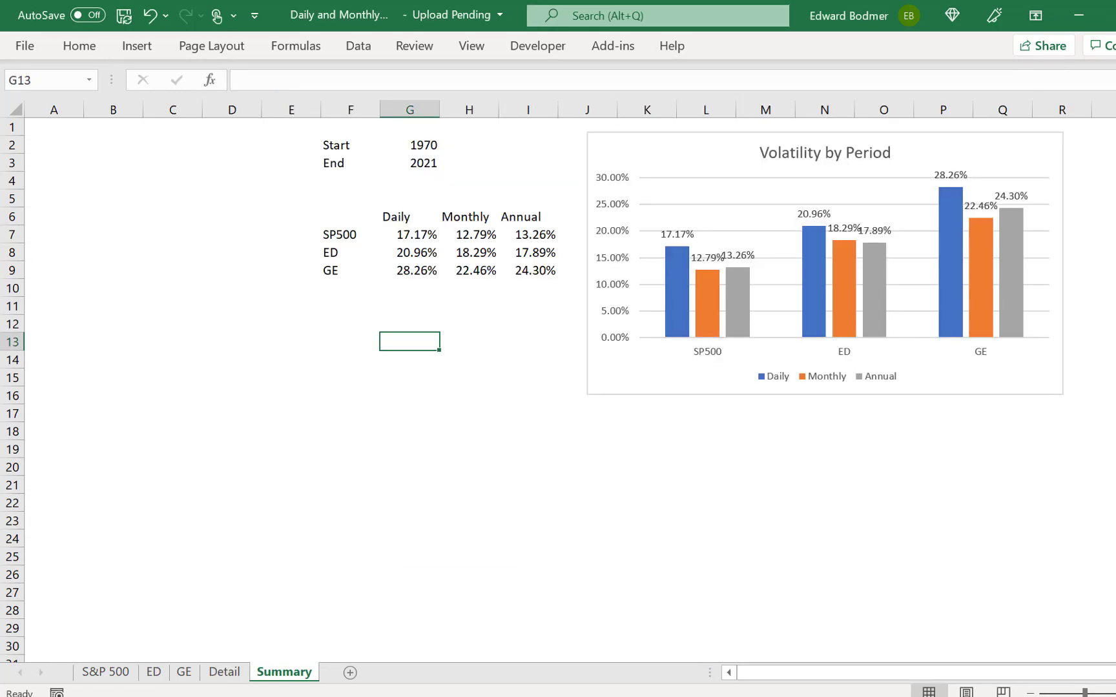
Step: Switch to the Detail sheet and examine its index, annual volatility and monthly volatility sections
key("ctrl+Page_Up")
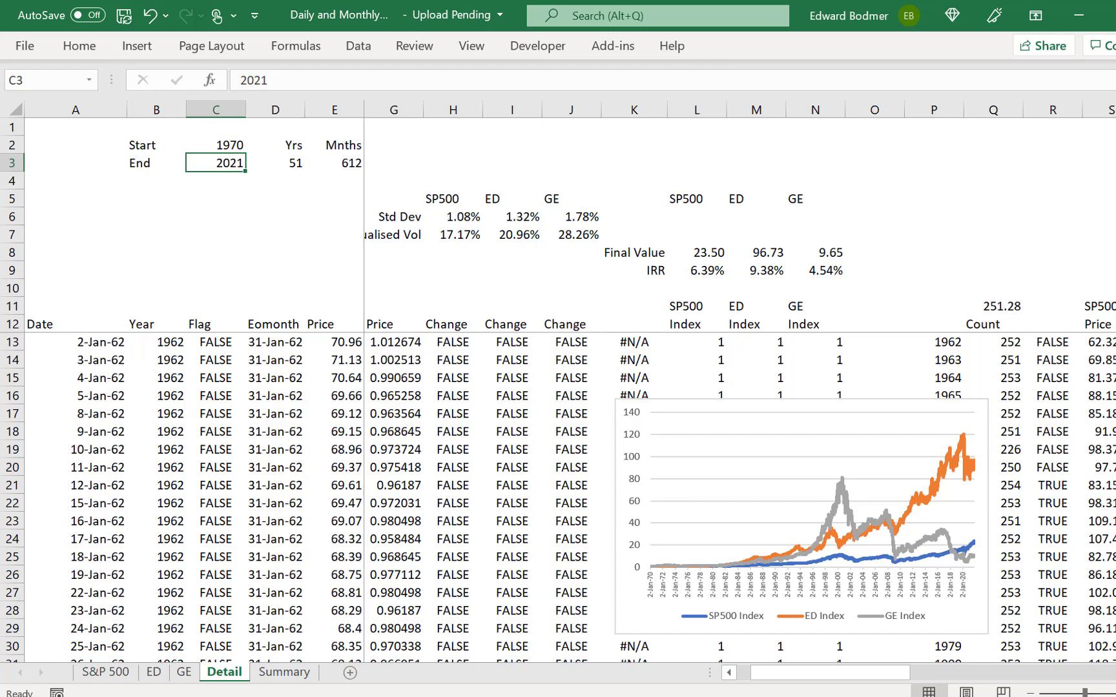
left_click(761, 271)
key("Right")
key("Right")
key("Right")
key("Right")
key("Right")
key("Right")
key("Right")
key("Right")
key("Right")
key("Right")
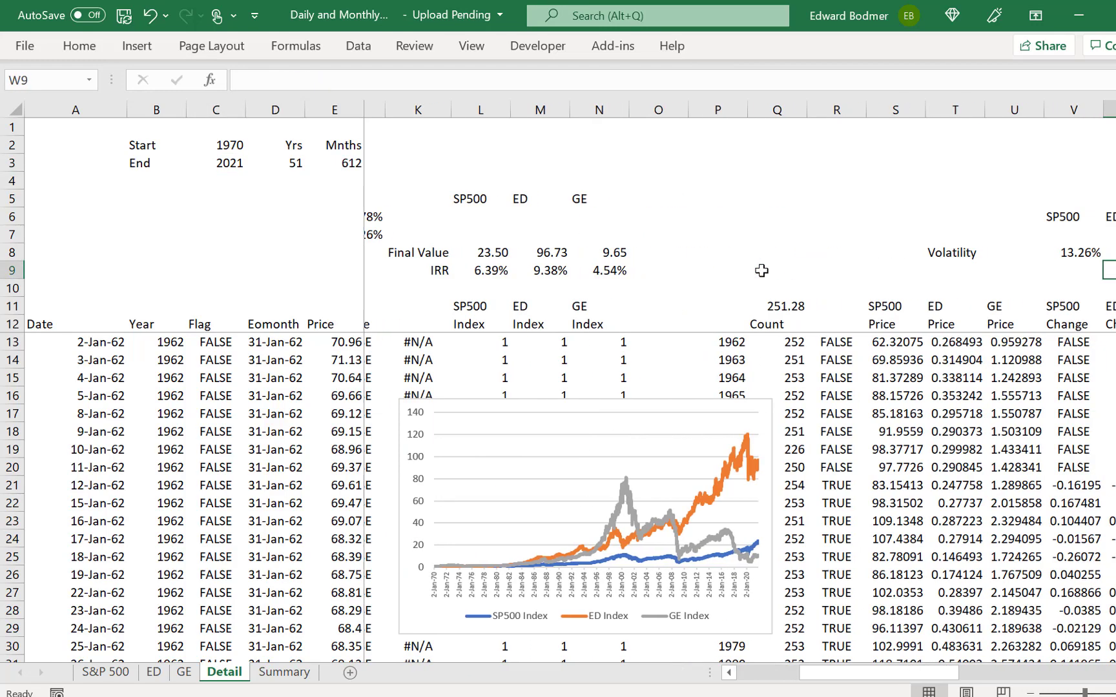
key("Right")
key("Right")
key("Right")
key("Right")
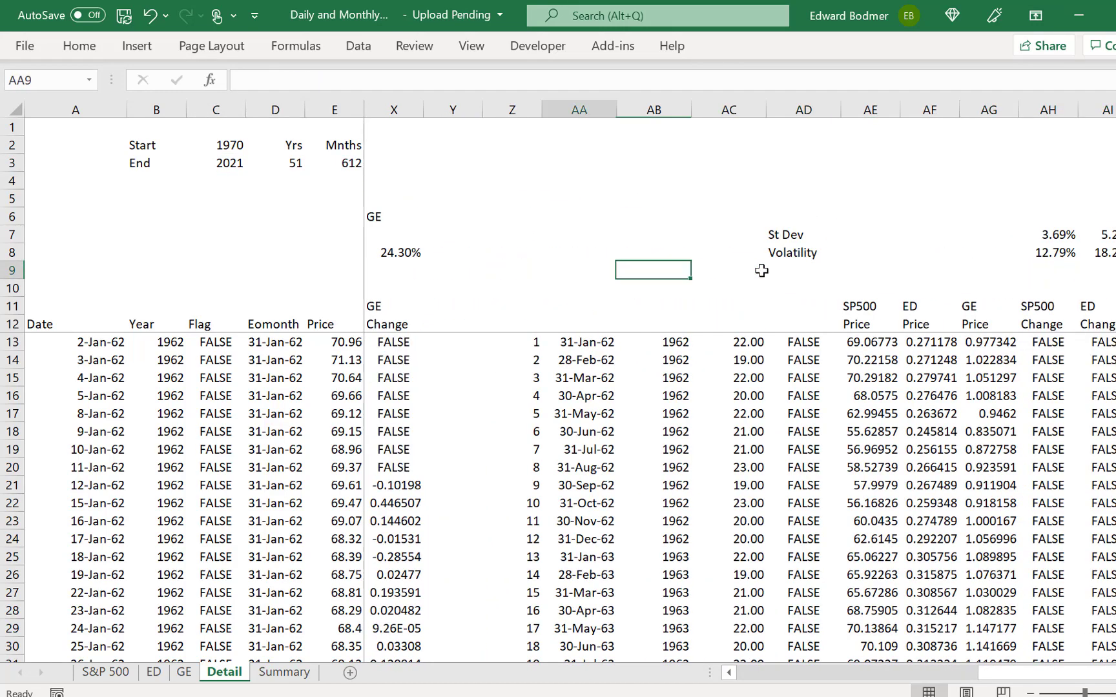
Step: Examine the month-end date series in column AA of the Detail sheet, from its first to its last row
key("Down")
key("Down")
key("Down")
key("Down")
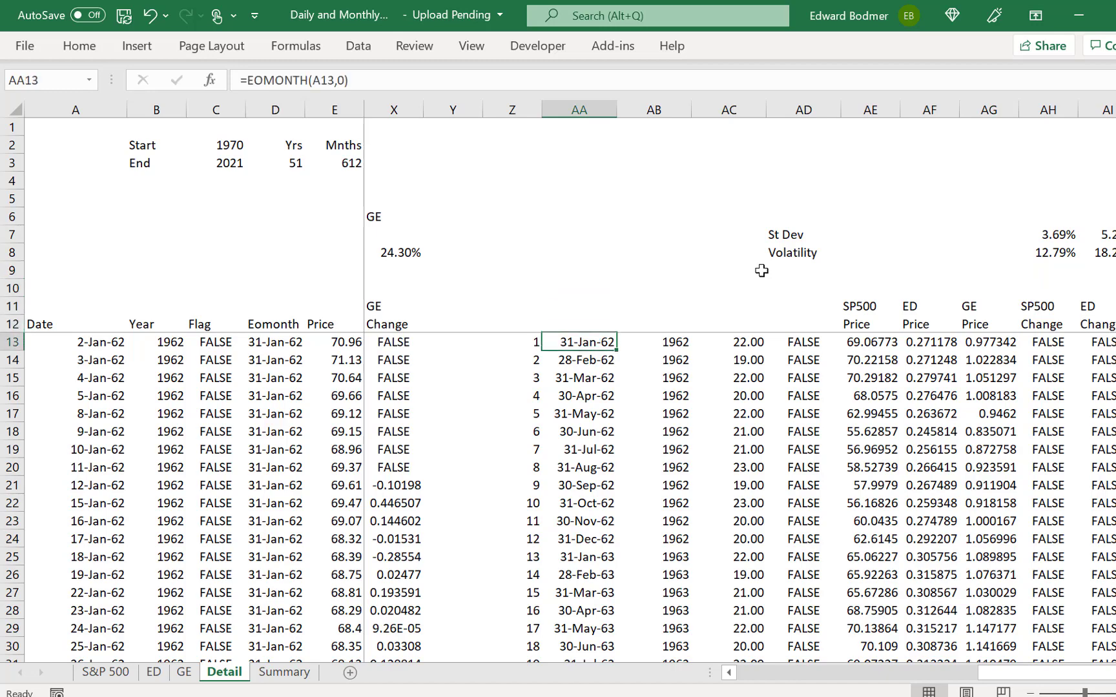
key("Down")
key("Down")
key("ctrl+Down")
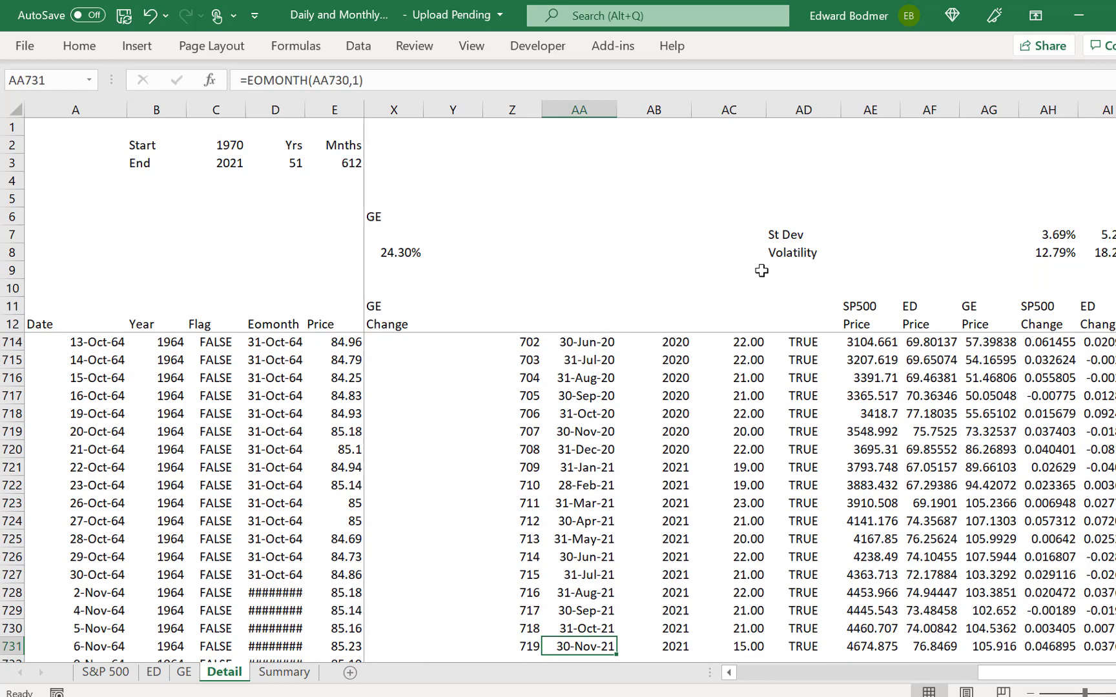
key("ctrl+Up")
key("Up")
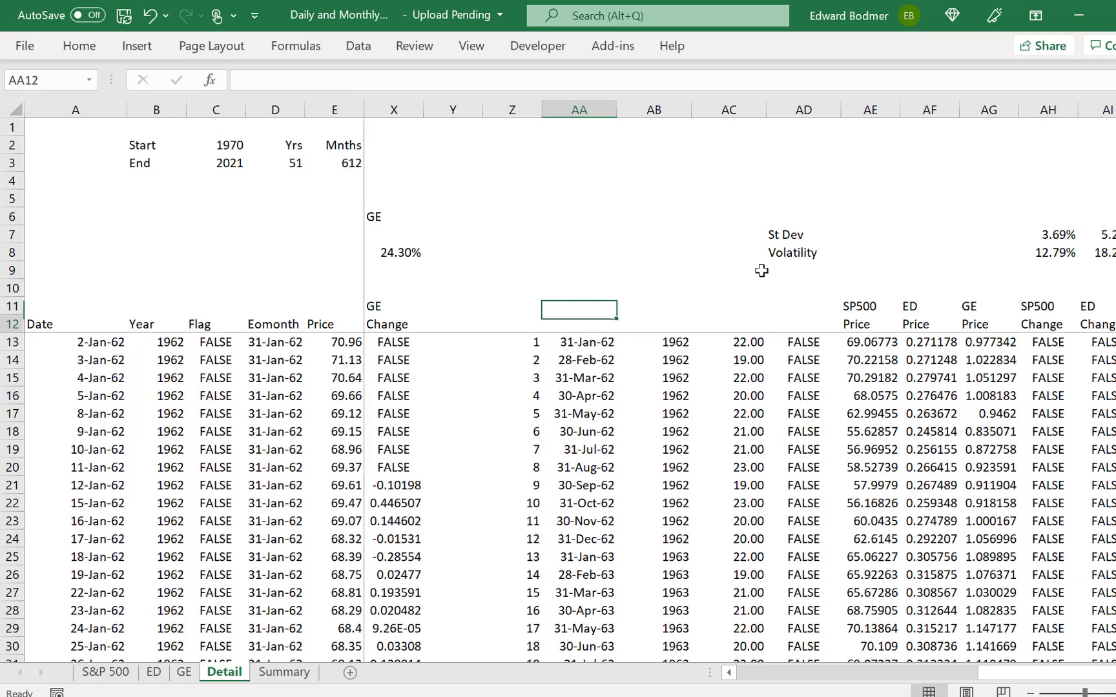
Step: Examine the AVERAGEIF formula in AE13 that averages the SP500 price for each month-end date
key("Down")
key("Down")
key("Right")
key("Right")
key("Right")
key("Right")
key("Up")
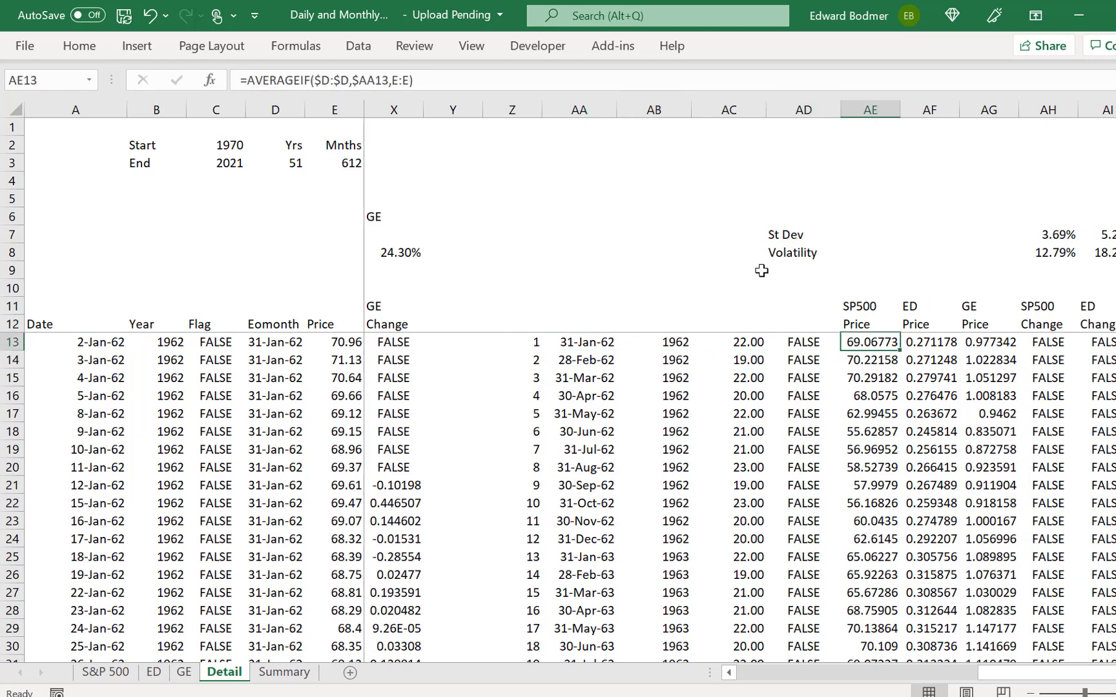
key("F2")
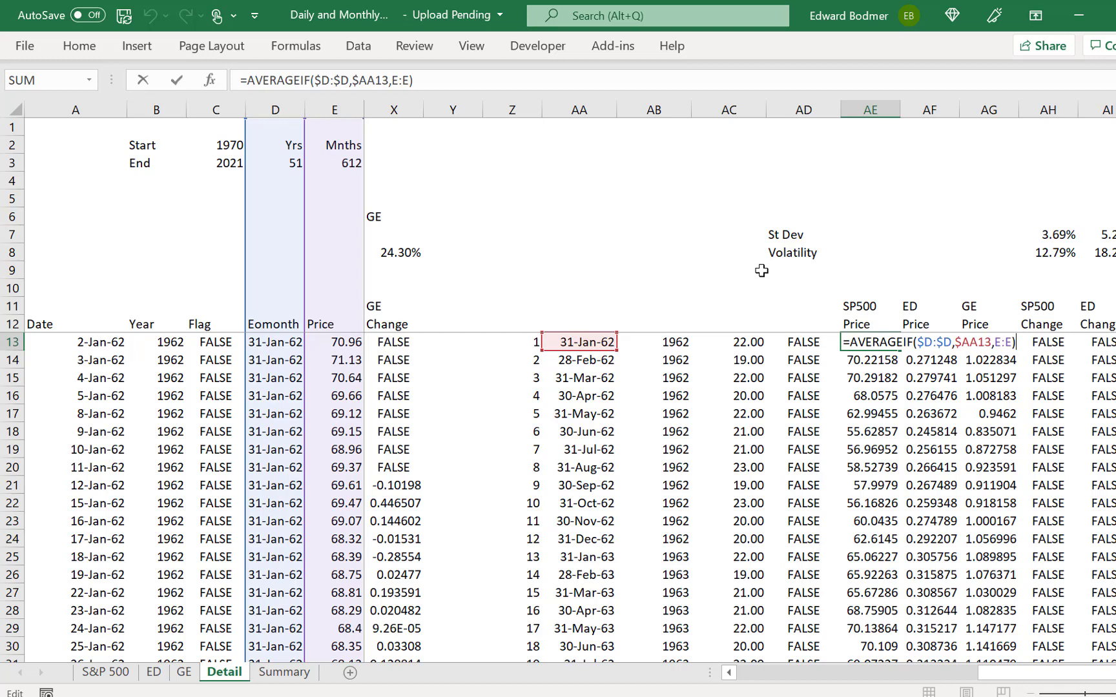
key("ctrl+Return")
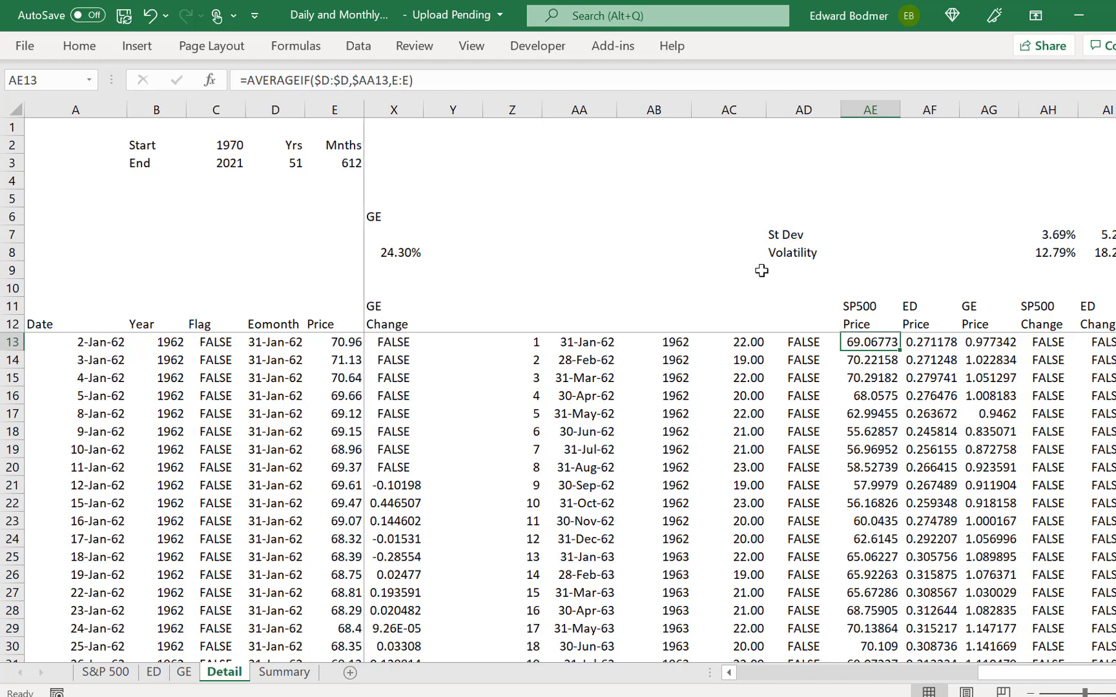
Step: Examine the monthly ED and GE average price formulas in row 13 and the log change formulas beside them
key("Right")
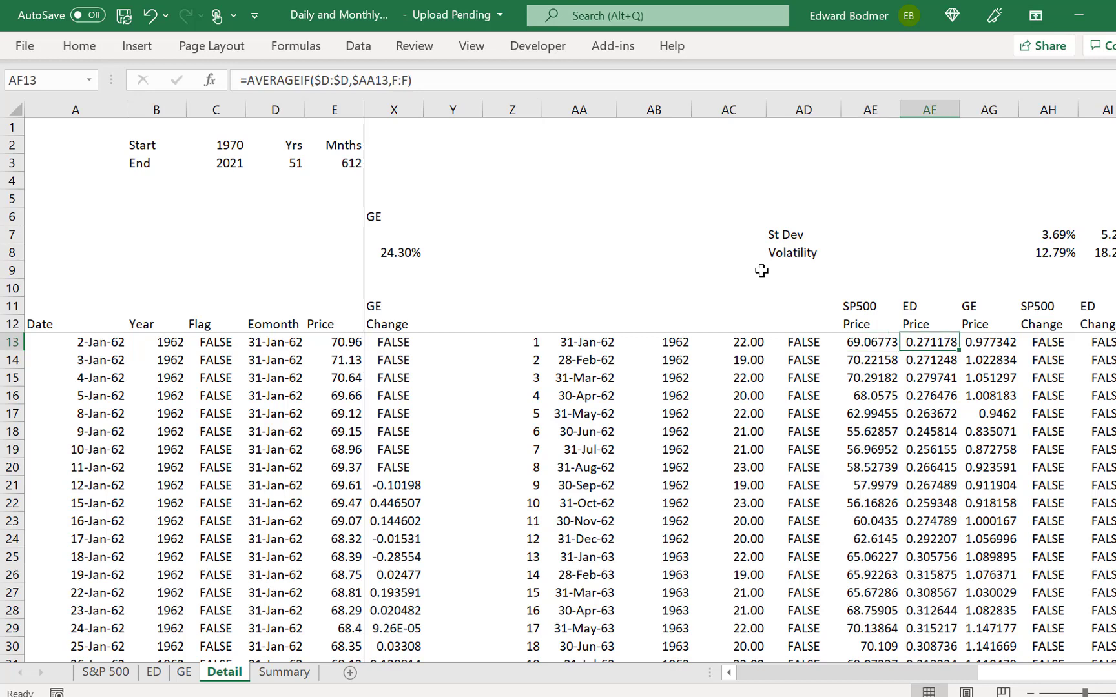
key("Right")
key("Right")
key("Right")
key("Right")
key("Right")
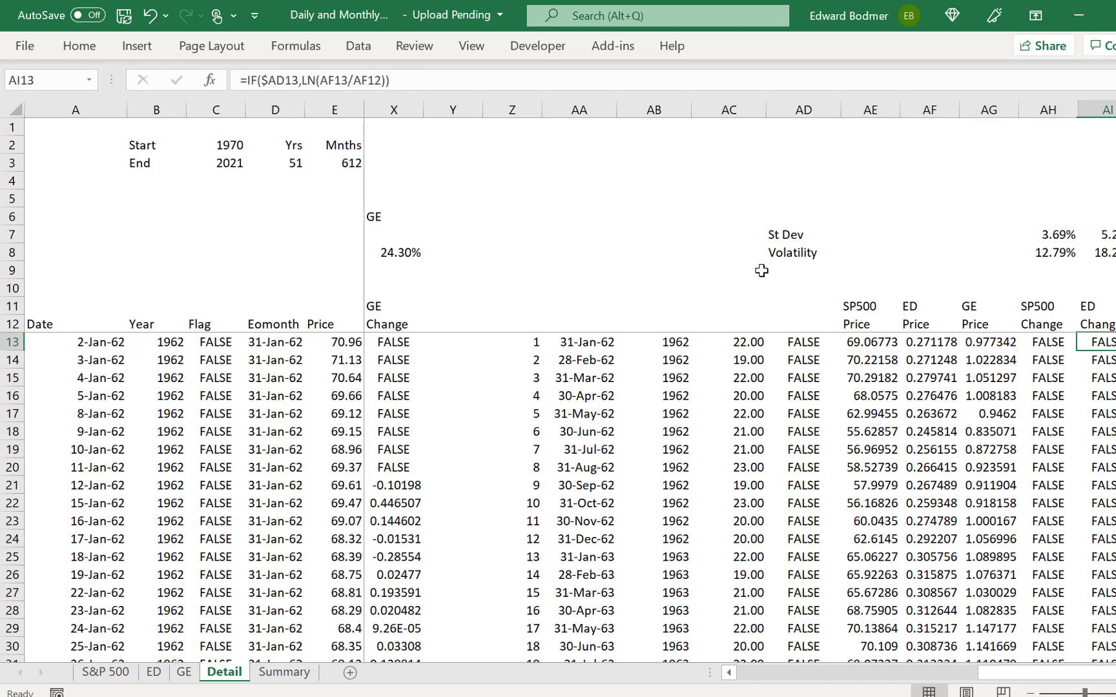
key("Left")
key("Left")
key("Left")
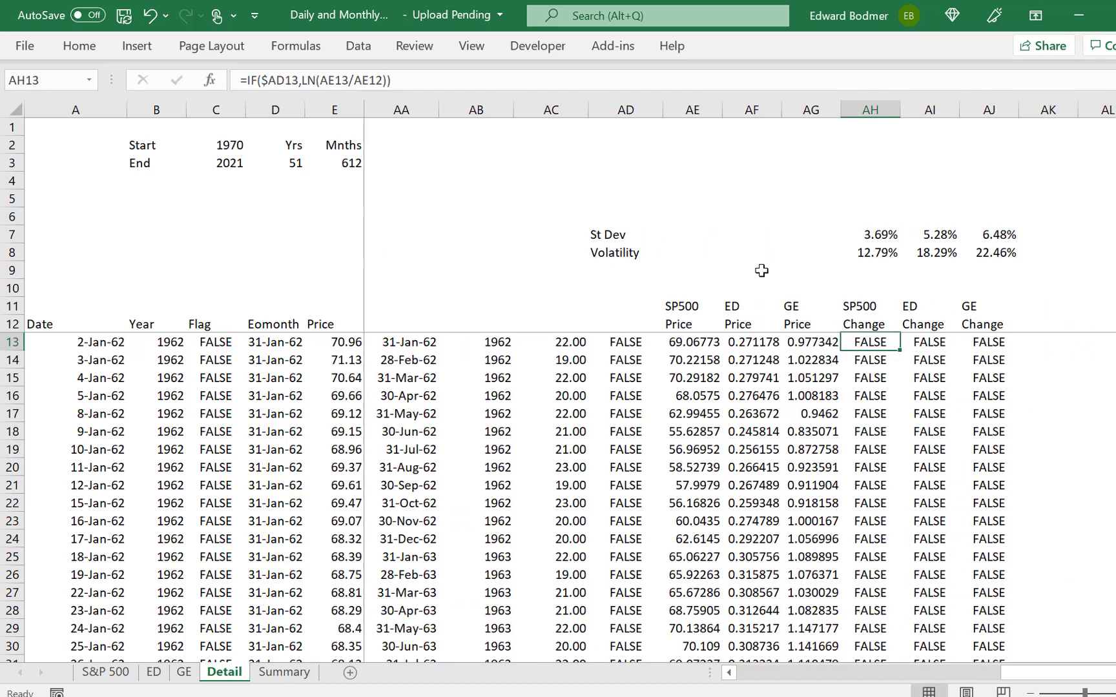
Step: Set the start year in C2 to 1963
left_click(251, 134)
key("Down")
key("Left")
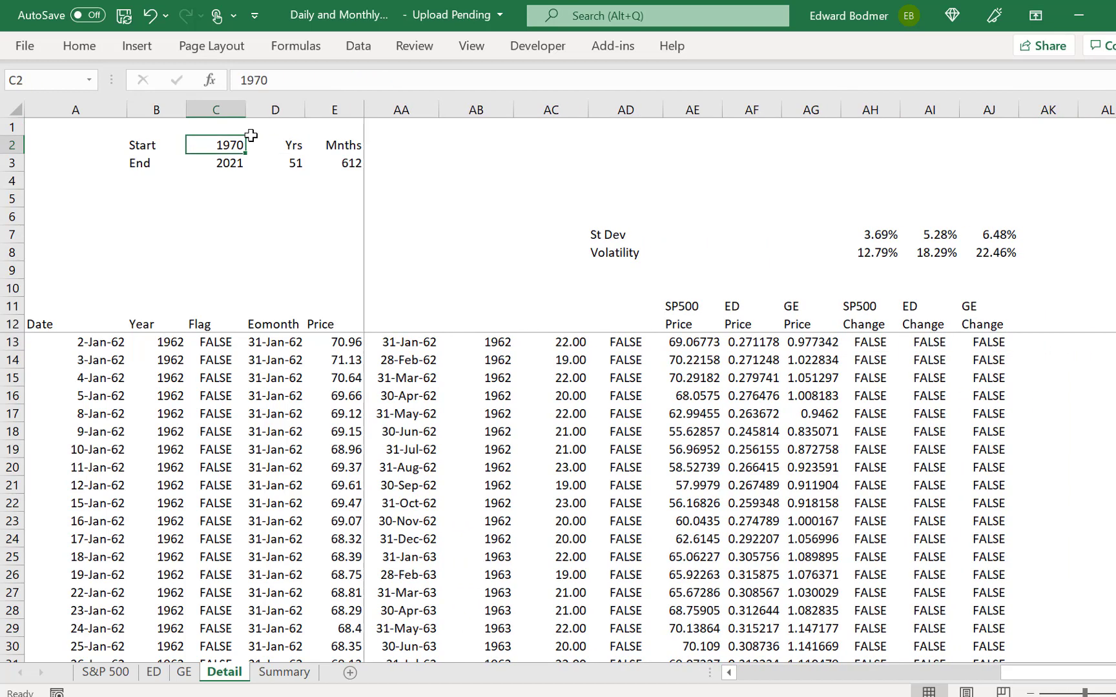
type("19")
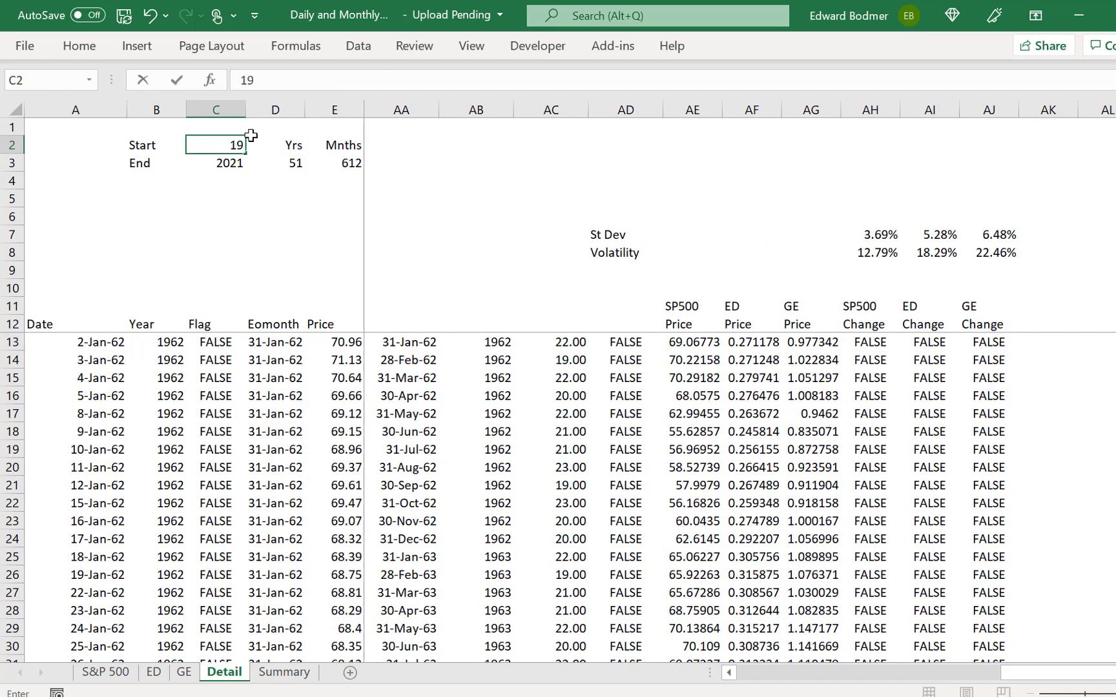
type("63")
key("Return")
Step: Examine the annualised volatility formula in AH8 and the matching monthly-data volatilities for ED and GE
left_click(837, 245)
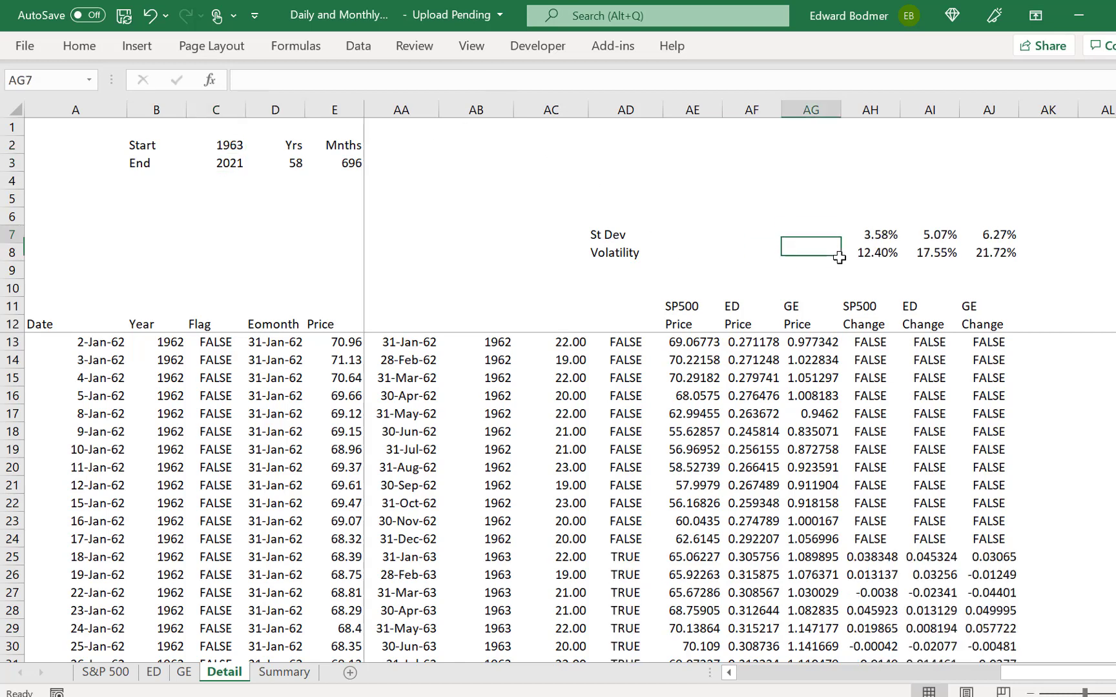
left_click(836, 255)
left_click(838, 257)
key("F2")
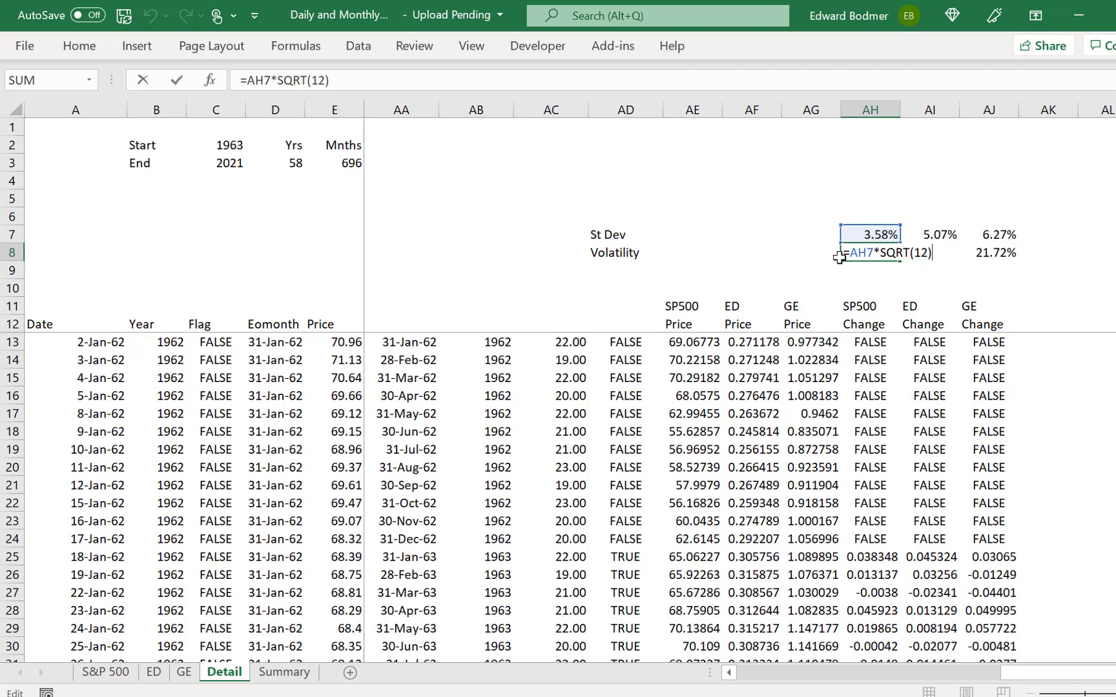
left_click(838, 257)
key("Right")
key("Right")
key("Left")
key("Left")
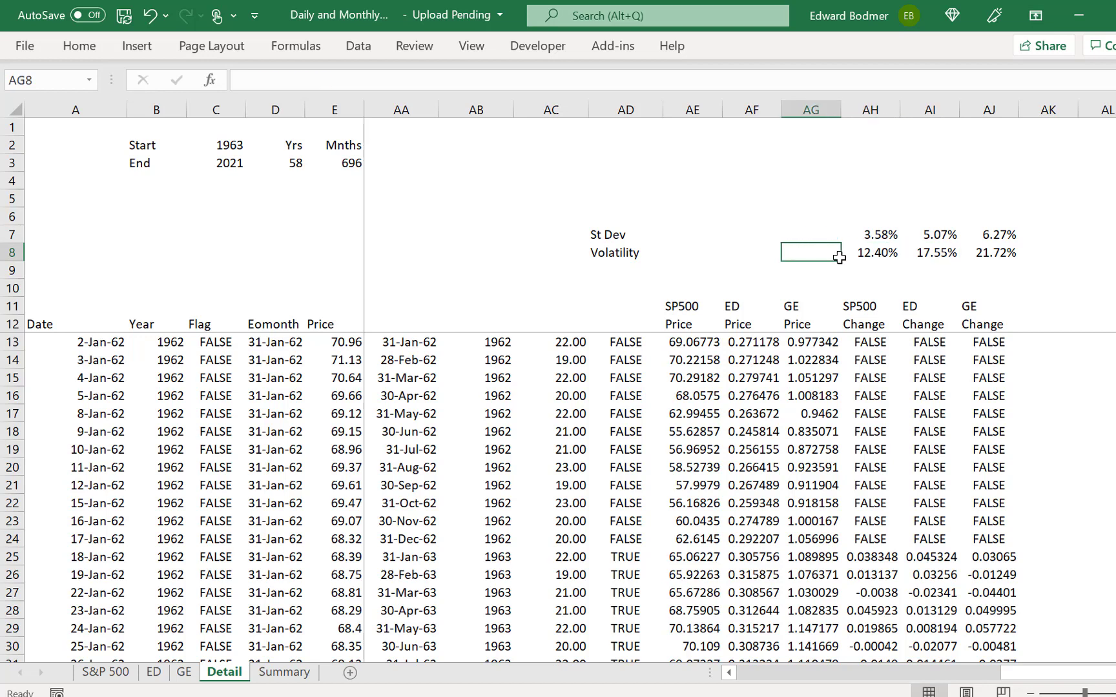
key("Right")
key("Right")
key("Right")
key("Left")
key("Left")
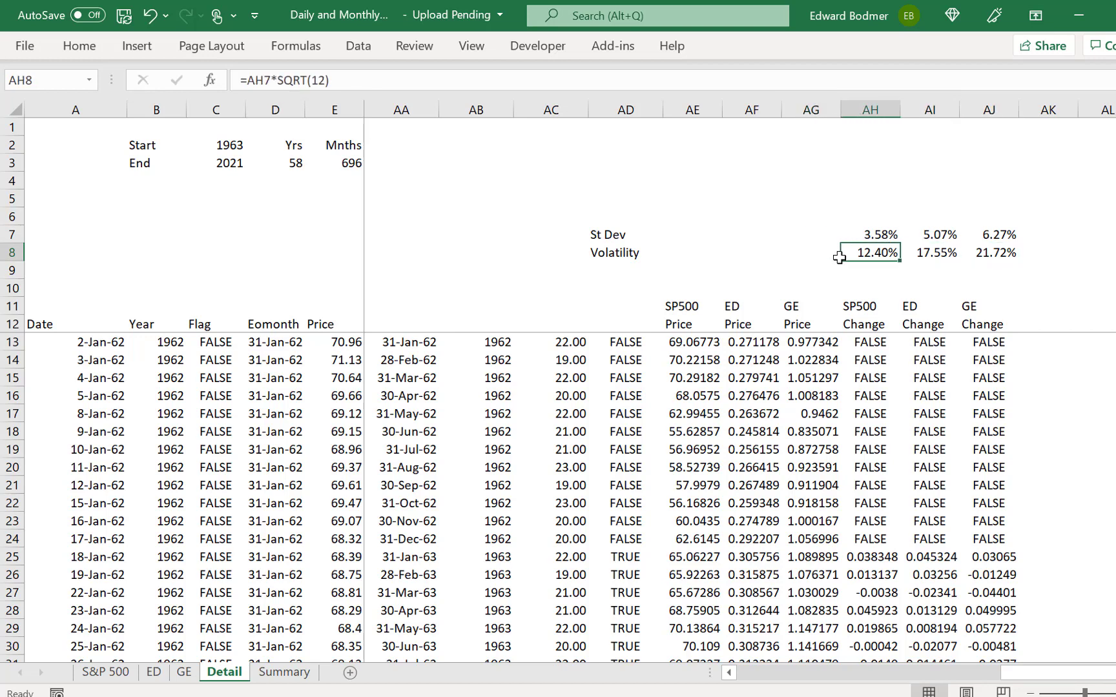
Step: Compare the annual-data volatilities in V8:X8 with the monthly-data volatility section in the same row
key("Left")
key("Left")
key("Left")
key("Left")
key("Left")
key("Left")
key("Left")
key("Left")
key("Left")
key("Left")
key("Left")
key("Left")
key("Left")
key("Left")
key("Left")
key("Left")
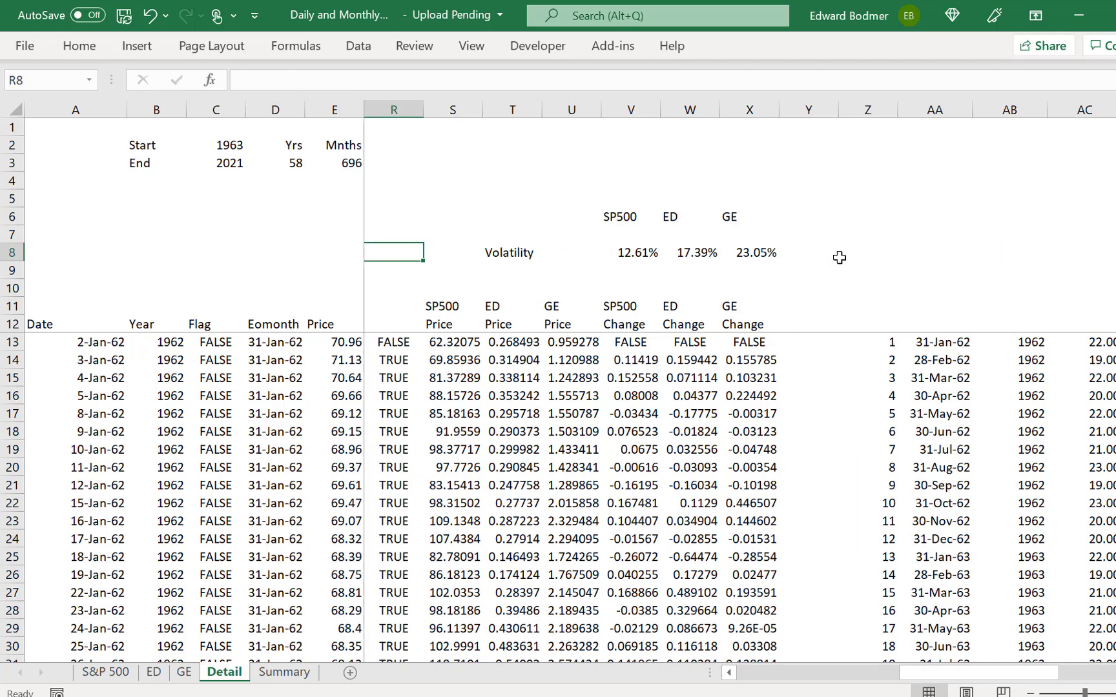
key("Right")
key("Right")
key("Right")
key("Right")
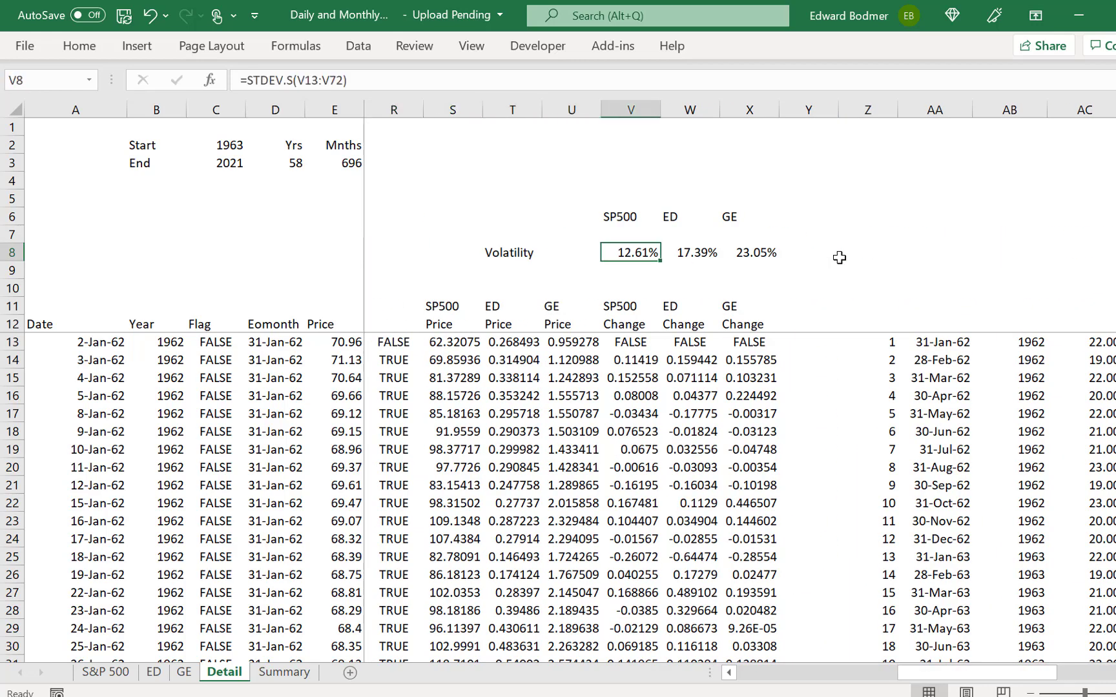
key("Right")
key("Right")
key("Right")
key("Right")
key("Right")
key("Right")
key("Right")
key("Right")
key("Right")
key("Right")
key("Right")
key("Right")
key("Right")
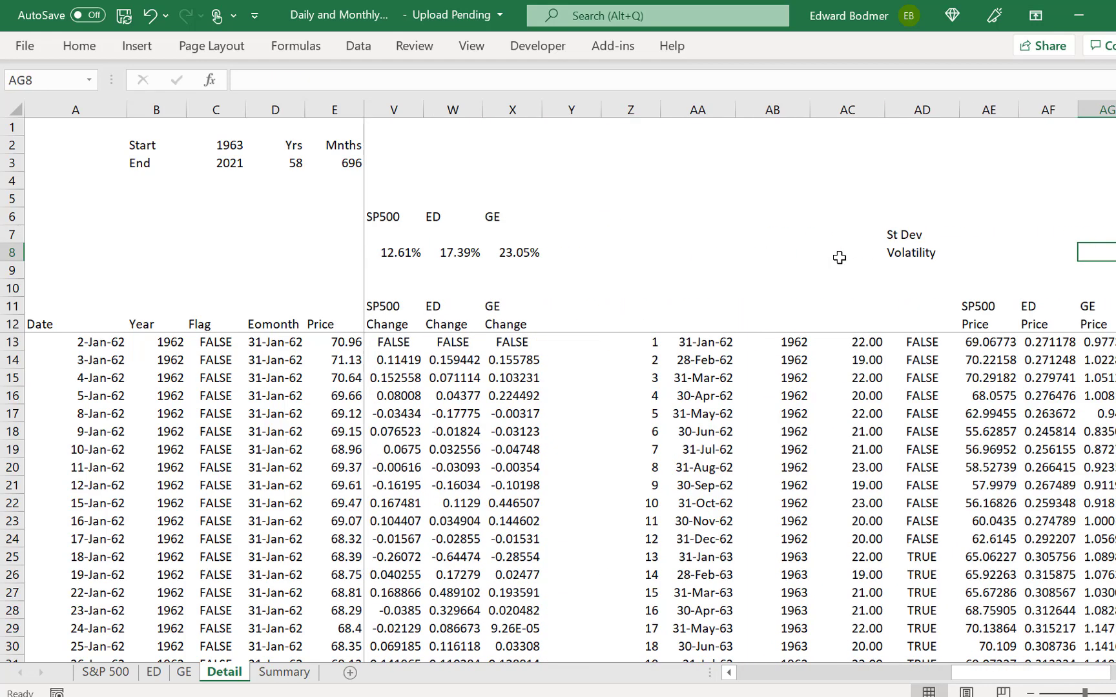
key("Left")
key("Left")
key("Left")
key("Left")
key("Left")
key("Left")
key("Left")
key("Left")
key("Left")
key("Left")
key("Left")
key("Left")
key("Left")
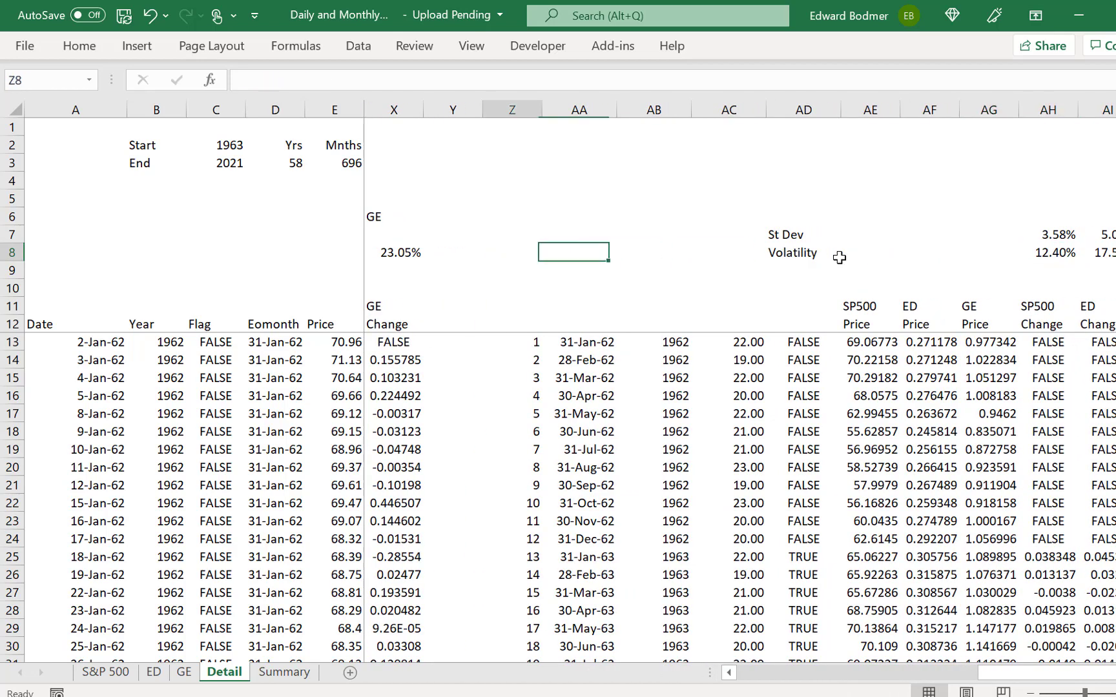
key("Right")
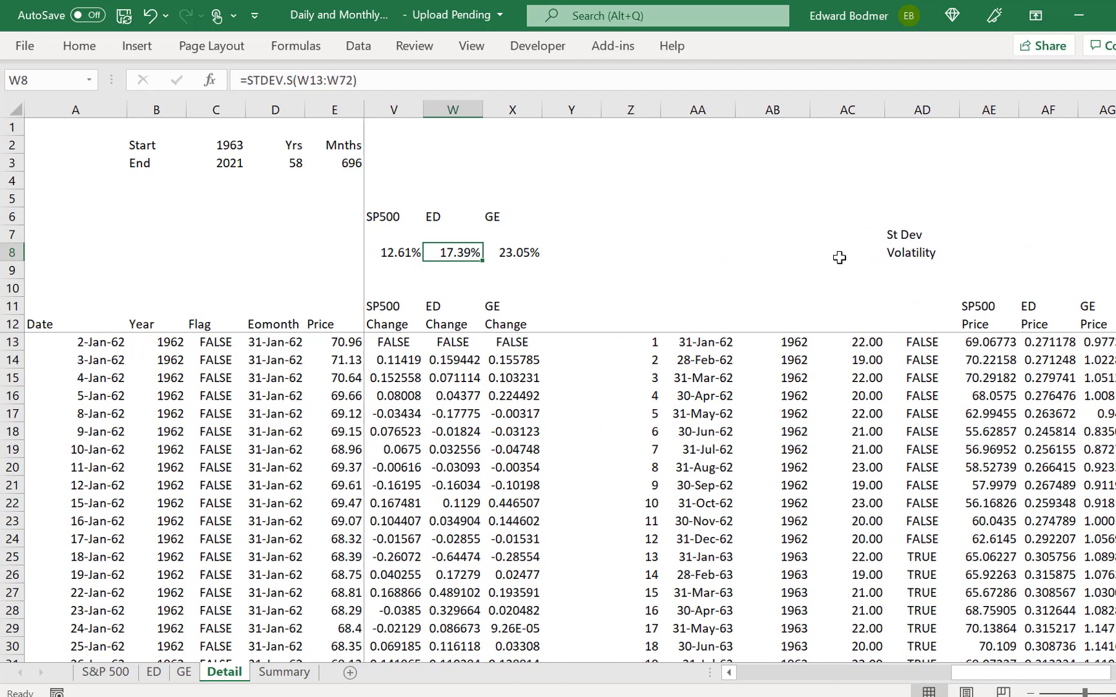
Step: Copy the SP500, ED and GE headings from V6:X6 and paste them as values above the monthly statistics, starting at AH6
key("Left")
key("Up")
key("Up")
key("shift+Right")
key("shift+Right")
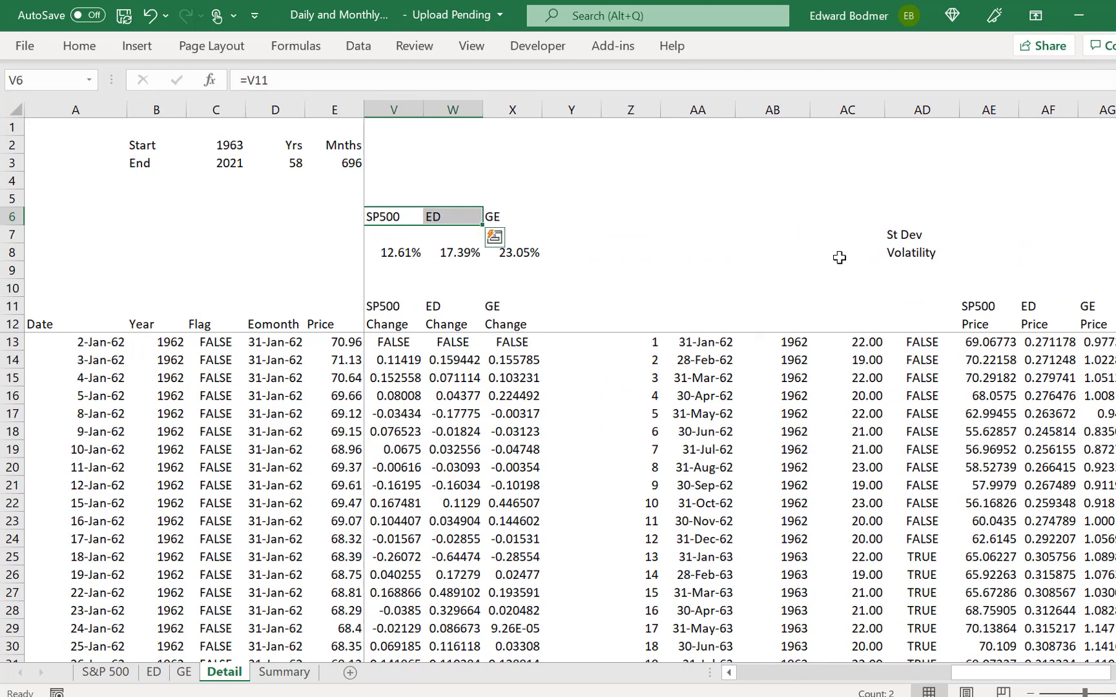
key("ctrl+c")
key("Right")
key("Right")
key("Right")
key("Right")
key("Right")
key("Right")
key("Right")
key("Right")
key("Right")
key("Right")
key("Right")
key("Right")
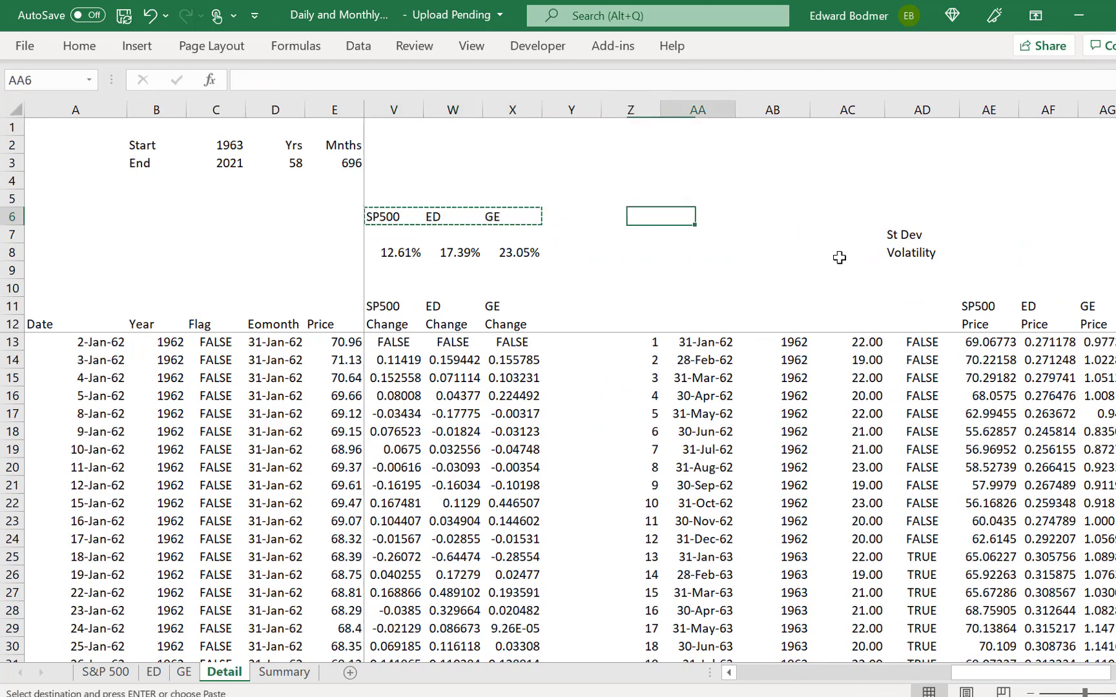
key("alt+e")
key("s")
key("v")
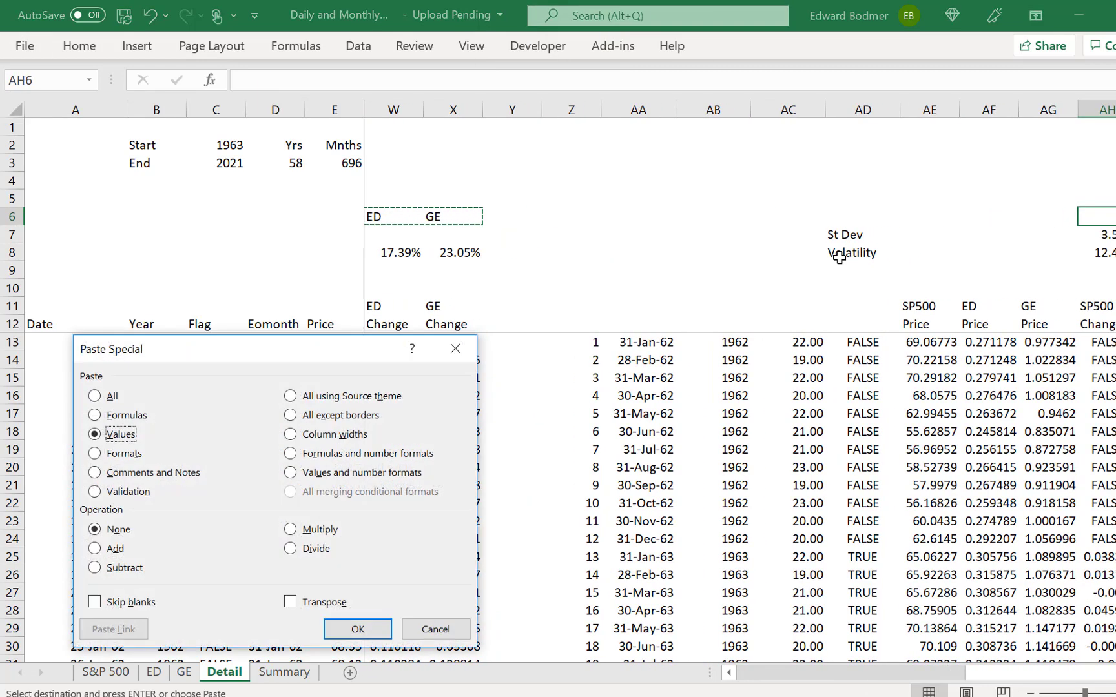
key("Return")
key("Right")
key("Right")
key("Right")
key("Right")
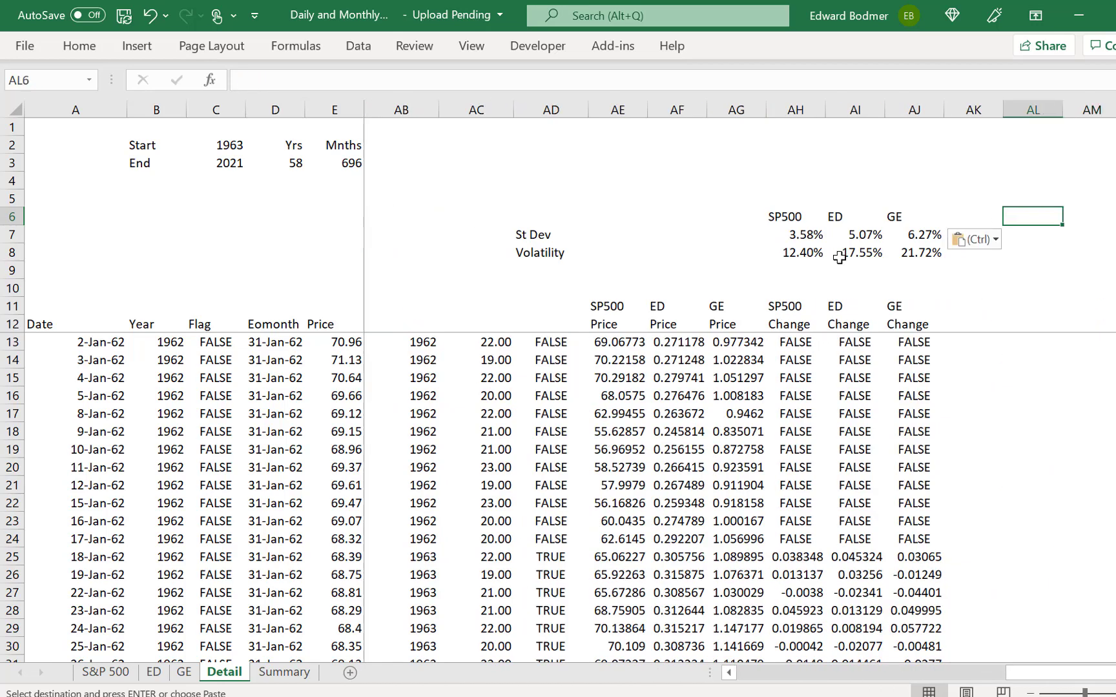
Step: Clear the copy selection and examine the SP500, ED and GE annual-data volatilities in V8:X8
key("Left")
key("Left")
key("Left")
key("Left")
key("Down")
key("Down")
key("Left")
key("Left")
key("Left")
key("Left")
key("Left")
key("Left")
key("Left")
key("Left")
key("Left")
key("Left")
key("Left")
key("Left")
key("Left")
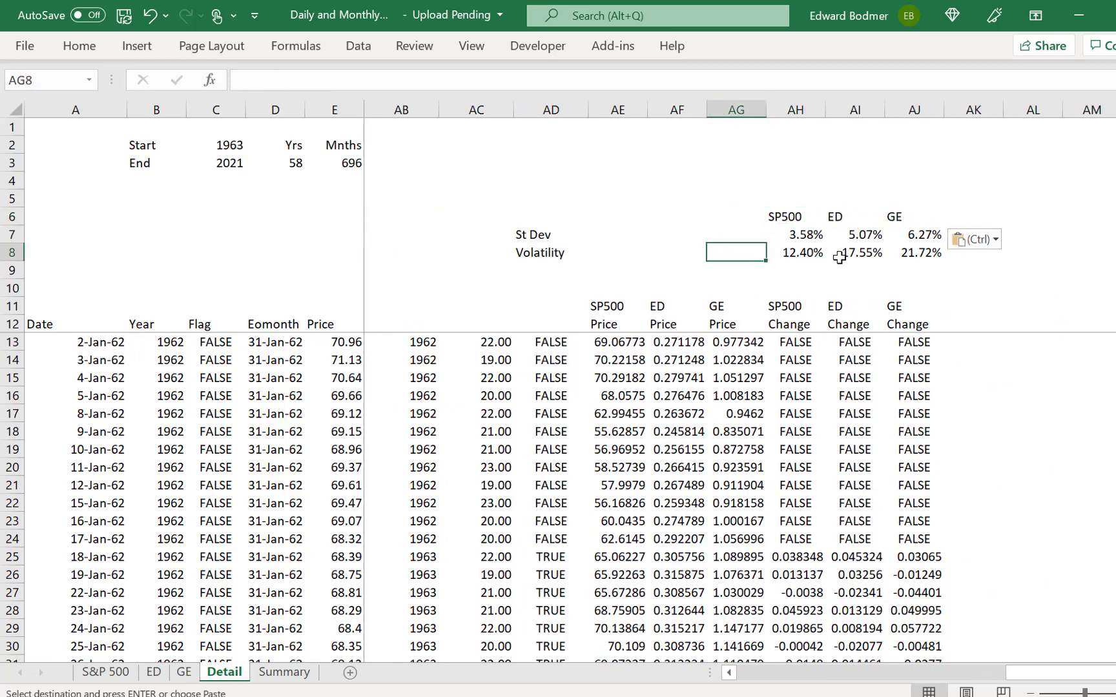
key("Right")
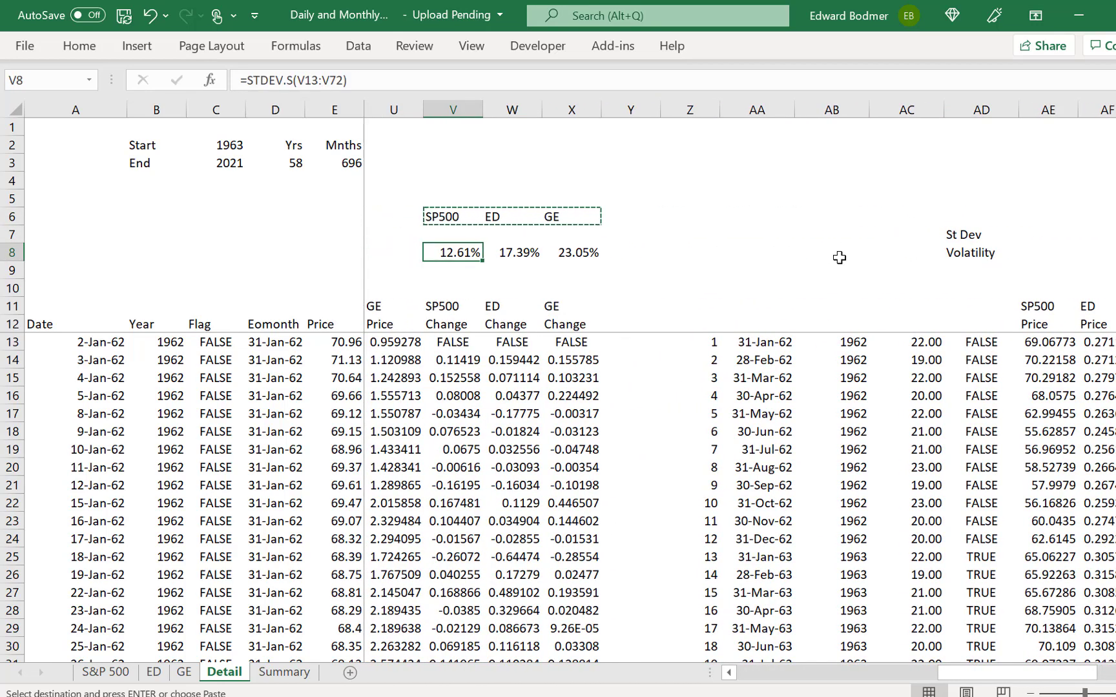
key("Escape")
key("Right")
key("Right")
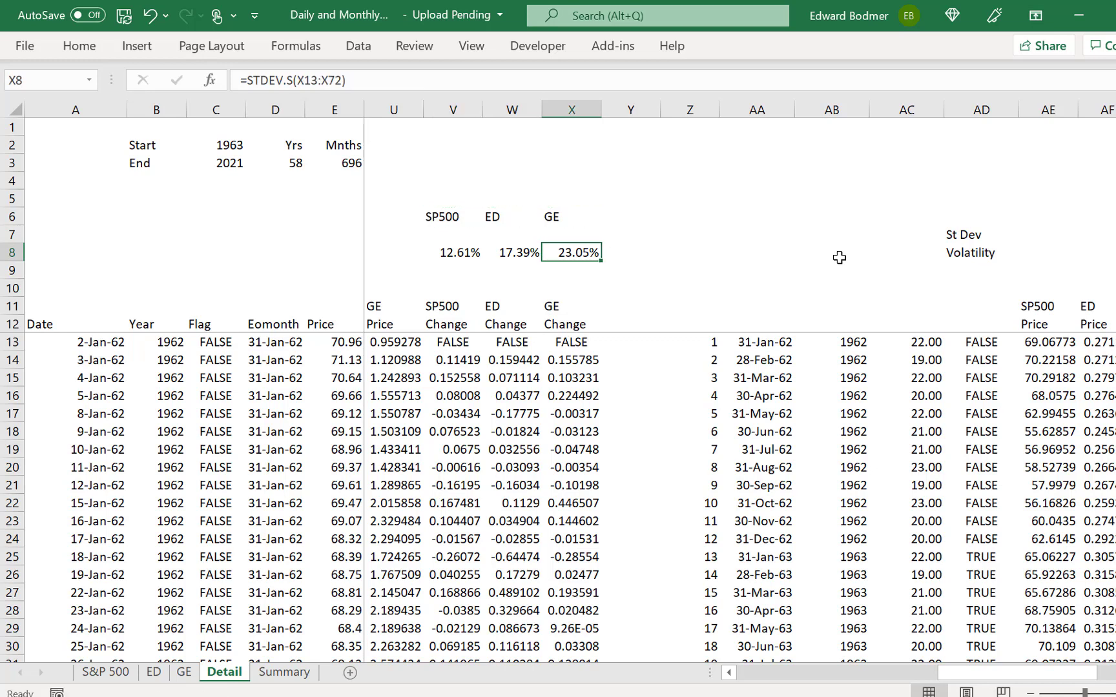
key("Left")
key("Left")
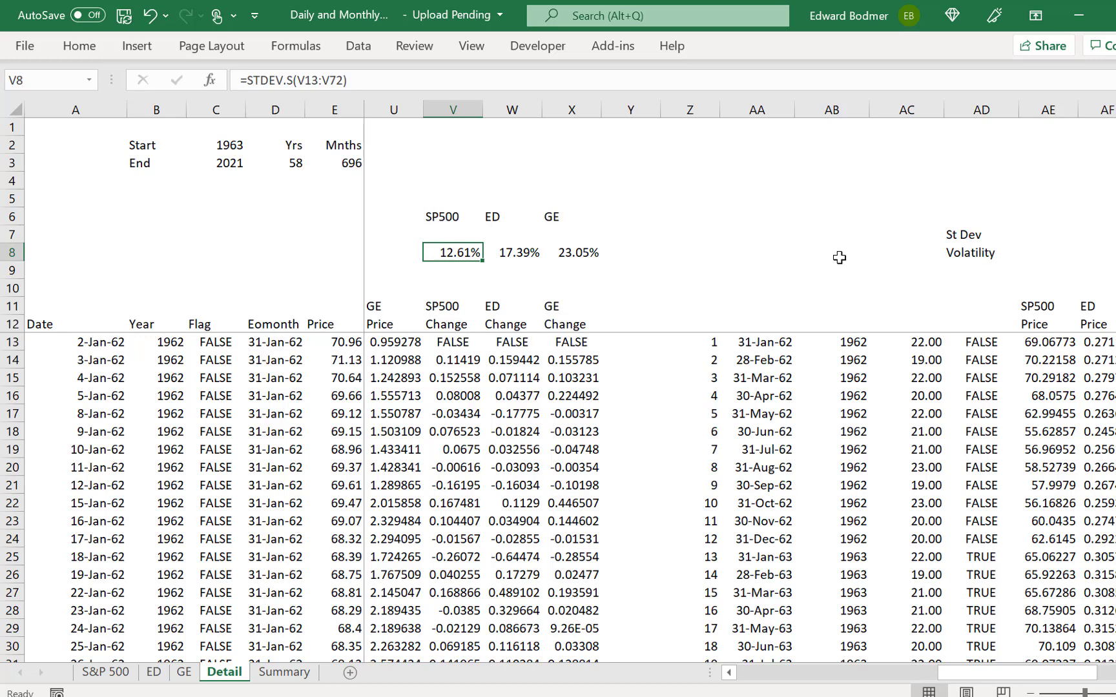
Step: Go back across row 8 to examine the labelled monthly-data volatilities in AH8:AJ8 against the annual ones
key("Right")
key("Right")
key("Right")
key("Right")
key("Right")
key("Right")
key("Right")
key("Right")
key("Right")
key("Right")
key("Right")
key("Right")
key("Right")
key("Right")
key("Right")
key("Right")
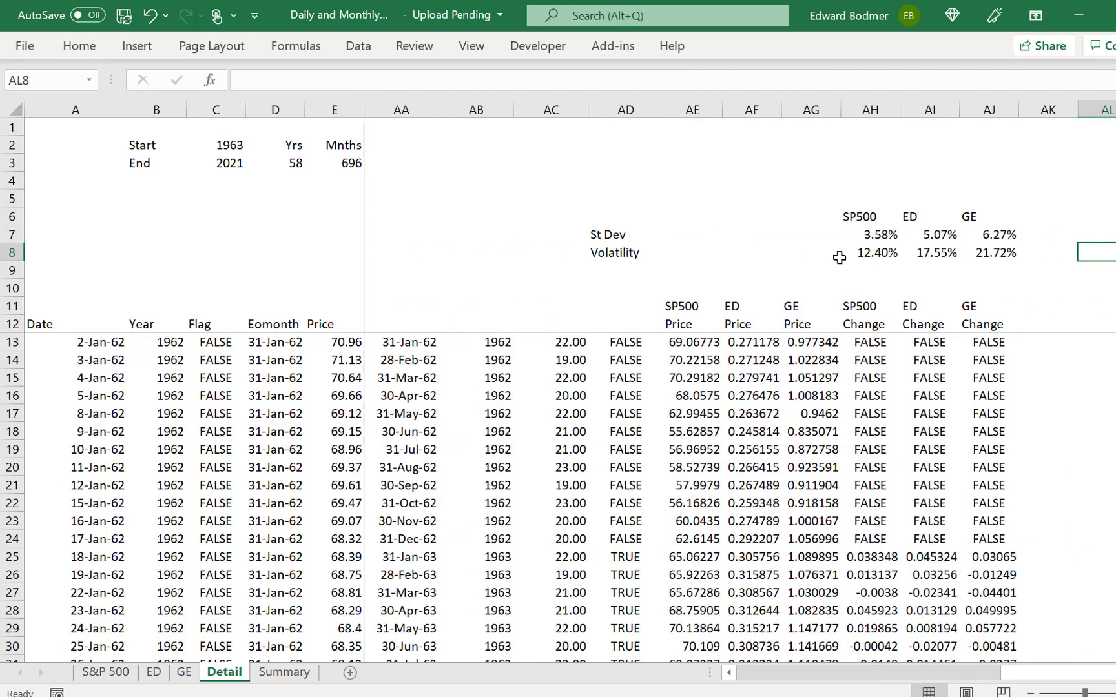
Step: Go back along row 8 to examine the SP500, ED and GE volatilities from annual data in V8:X8
key("Left")
key("Left")
key("Left")
key("Left")
key("Left")
key("Left")
key("Left")
key("Left")
key("Left")
key("Left")
key("Left")
key("Left")
key("Left")
key("Left")
key("Left")
key("Left")
key("Left")
key("Left")
key("Left")
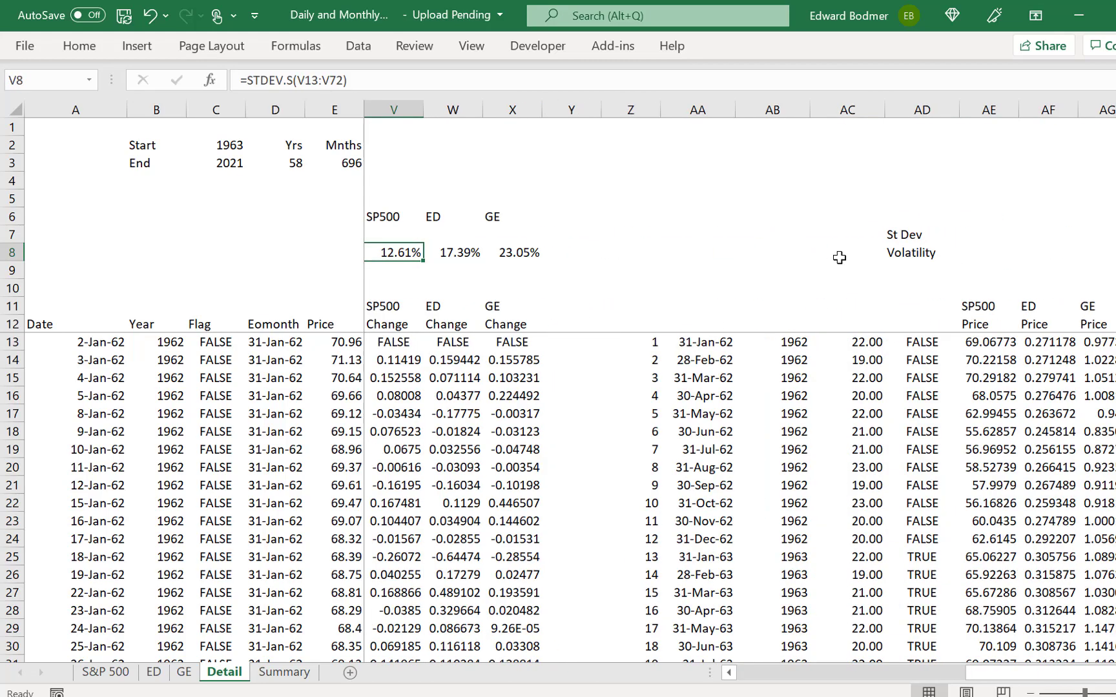
Step: Examine the daily-data standard deviation and annualised volatility formulas for SP500 in H6 and H7
key("Left")
key("Left")
key("Left")
key("Left")
key("Left")
key("Left")
key("Left")
key("Left")
key("Left")
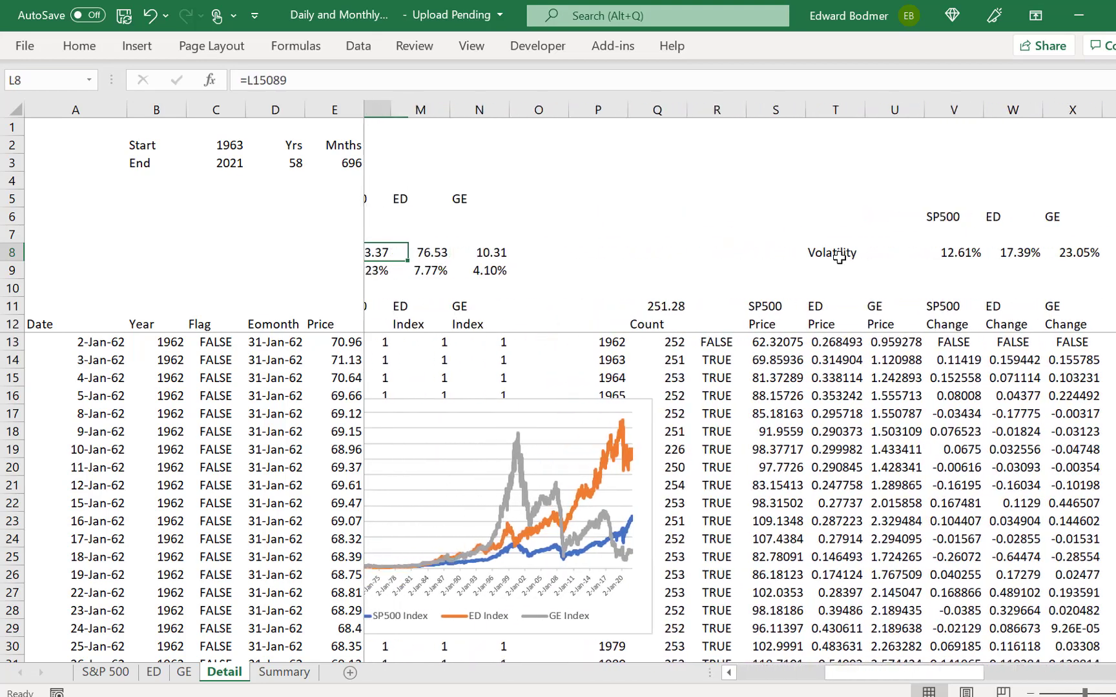
key("Left")
key("Left")
key("Left")
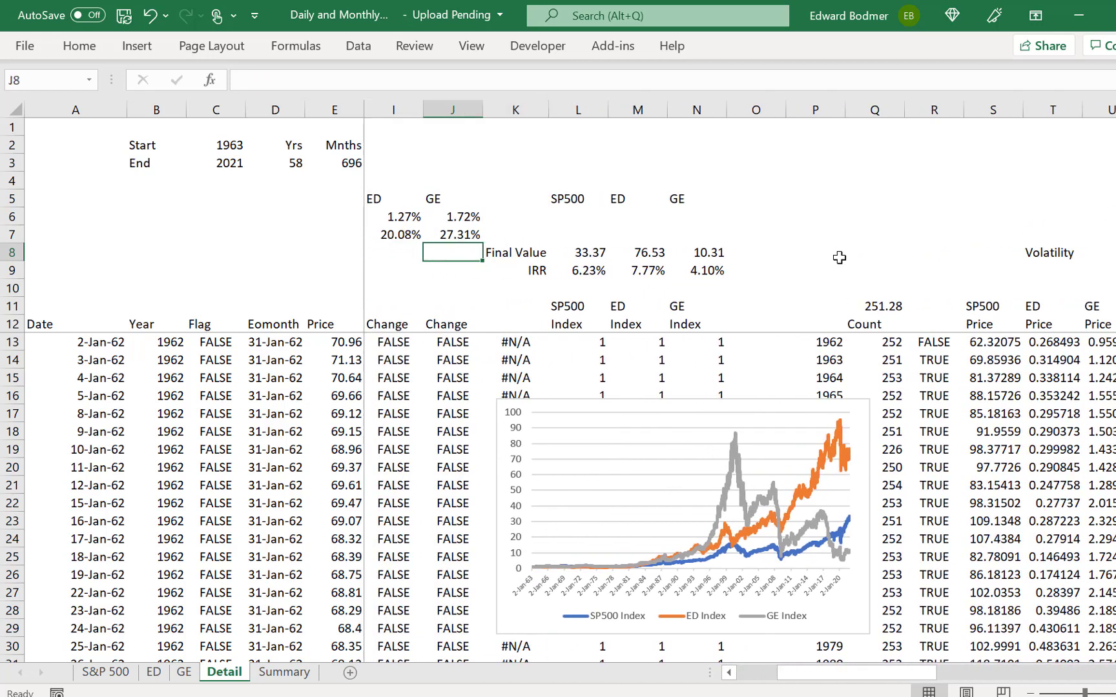
key("Left")
key("Left")
key("Up")
key("Up")
key("Right")
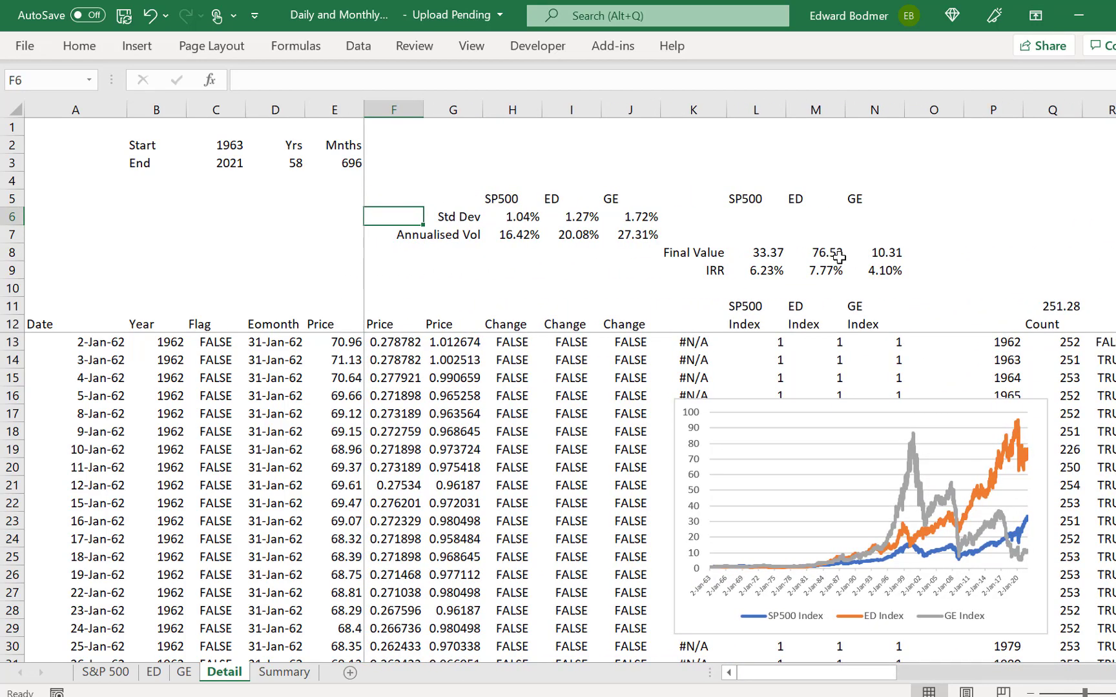
key("Right")
key("Right")
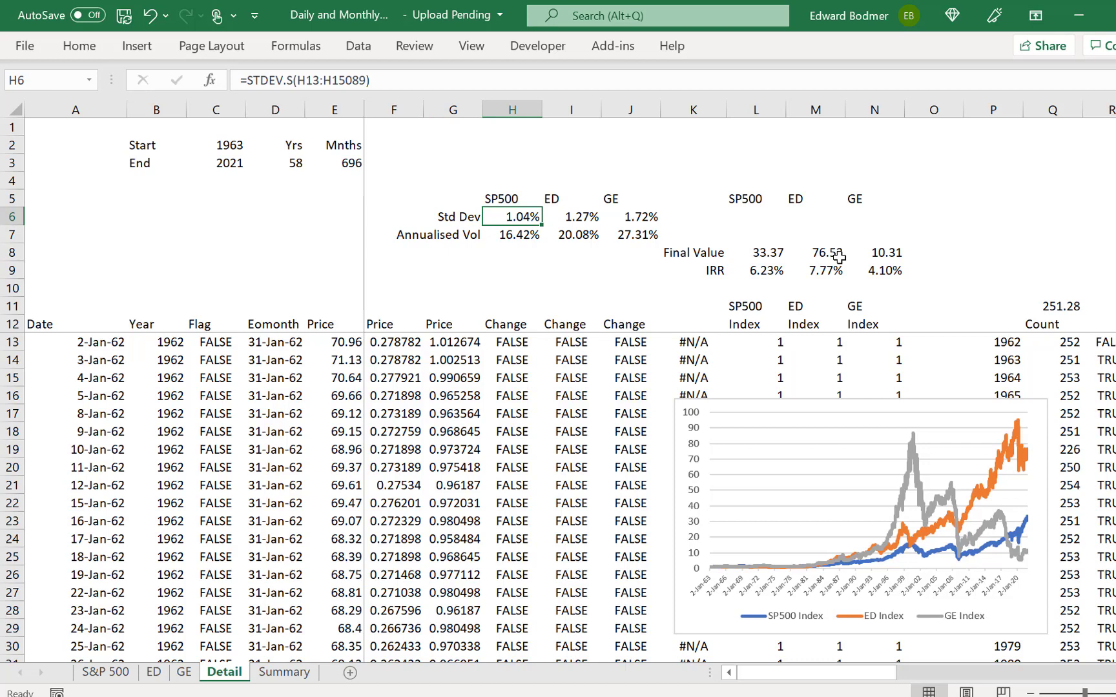
key("Down")
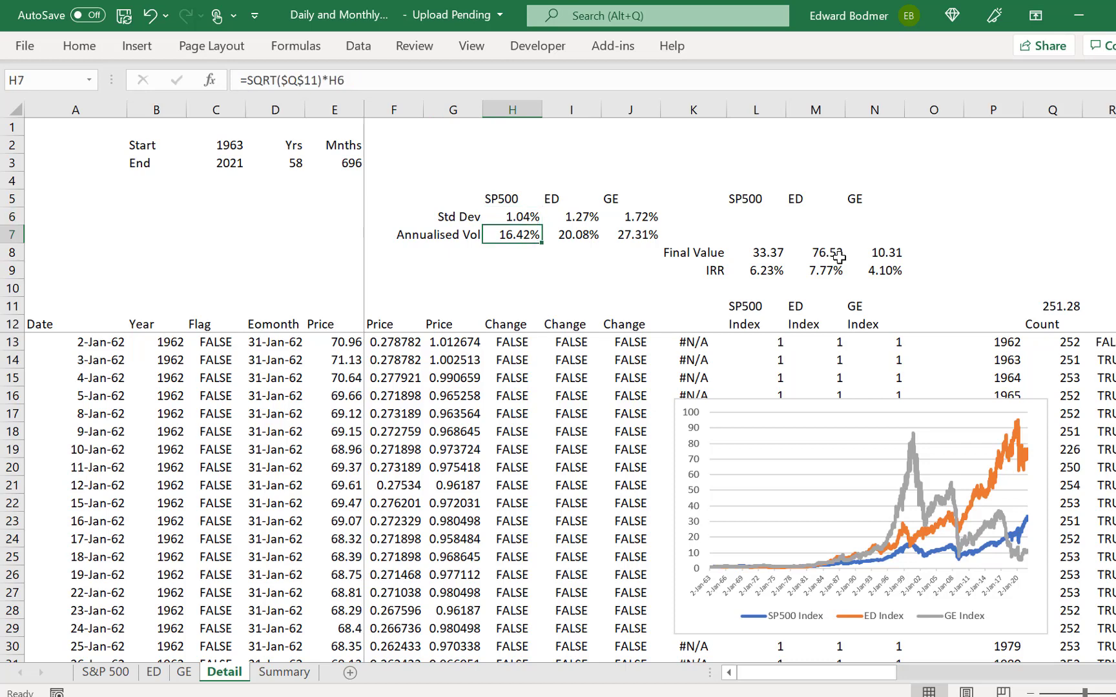
Step: Examine the transposed daily, monthly and annual volatilities in row 7 of the Summary sheet alongside the Volatility by Period chart
key("ctrl+Page_Down")
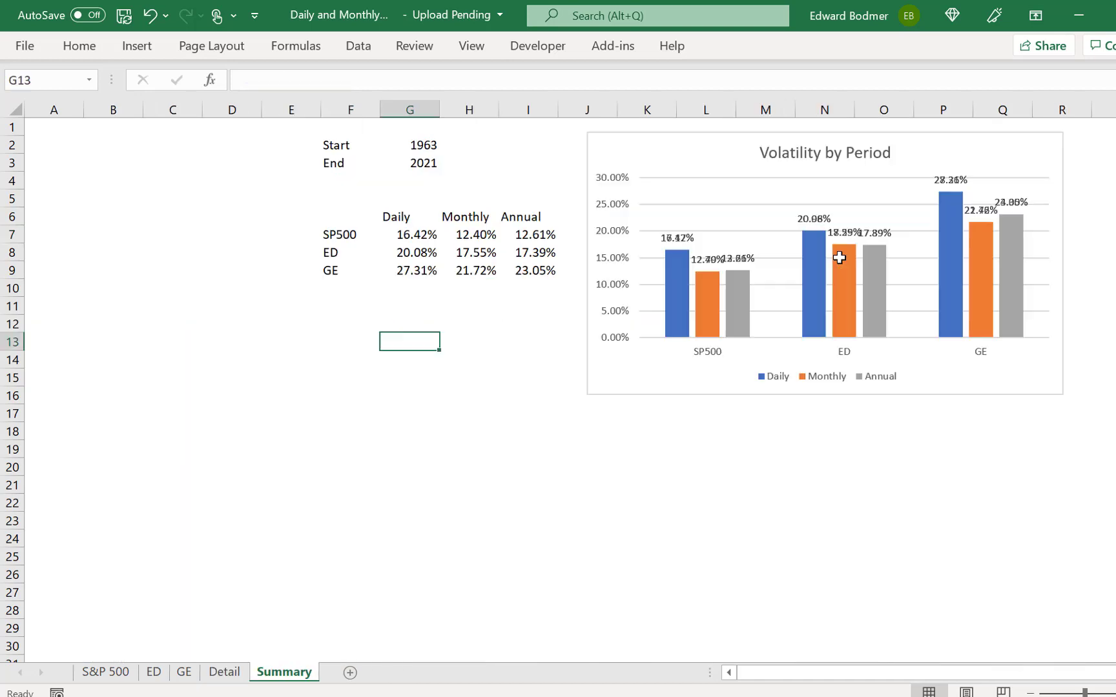
key("Up")
key("Up")
key("Up")
key("Up")
key("Up")
key("Up")
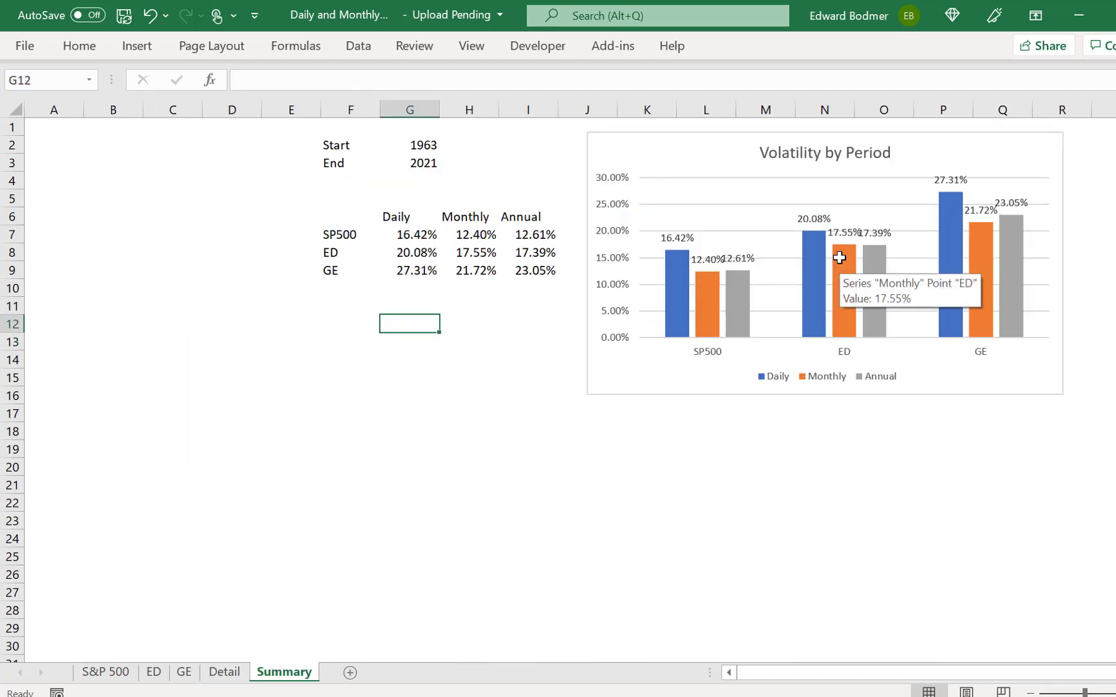
key("Down")
key("Down")
key("Up")
key("Up")
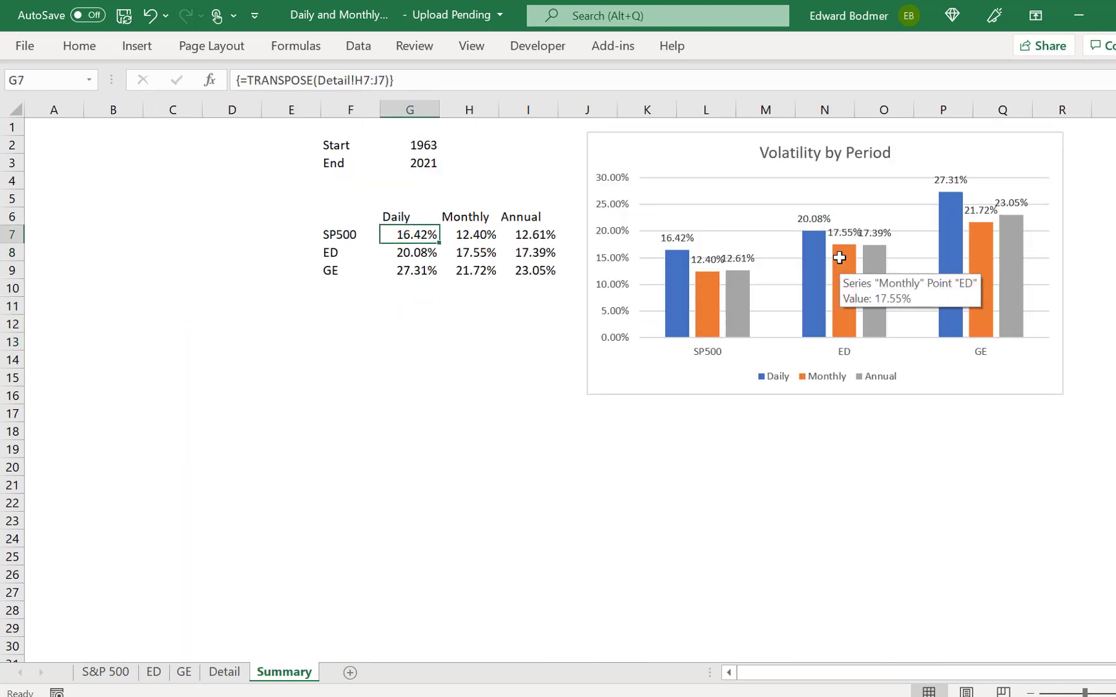
key("Right")
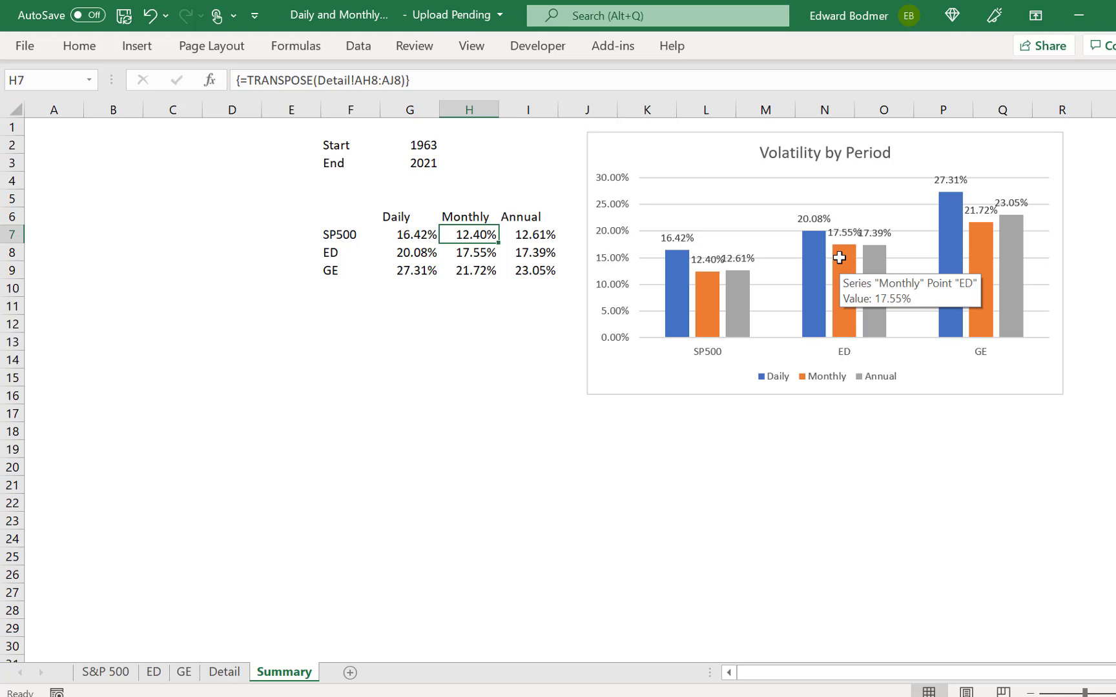
key("Right")
key("Right")
key("Right")
key("Right")
key("Right")
key("Right")
key("Right")
key("Right")
key("Right")
key("Right")
key("Right")
key("Right")
key("Right")
key("Right")
key("Right")
key("Right")
key("Right")
key("Right")
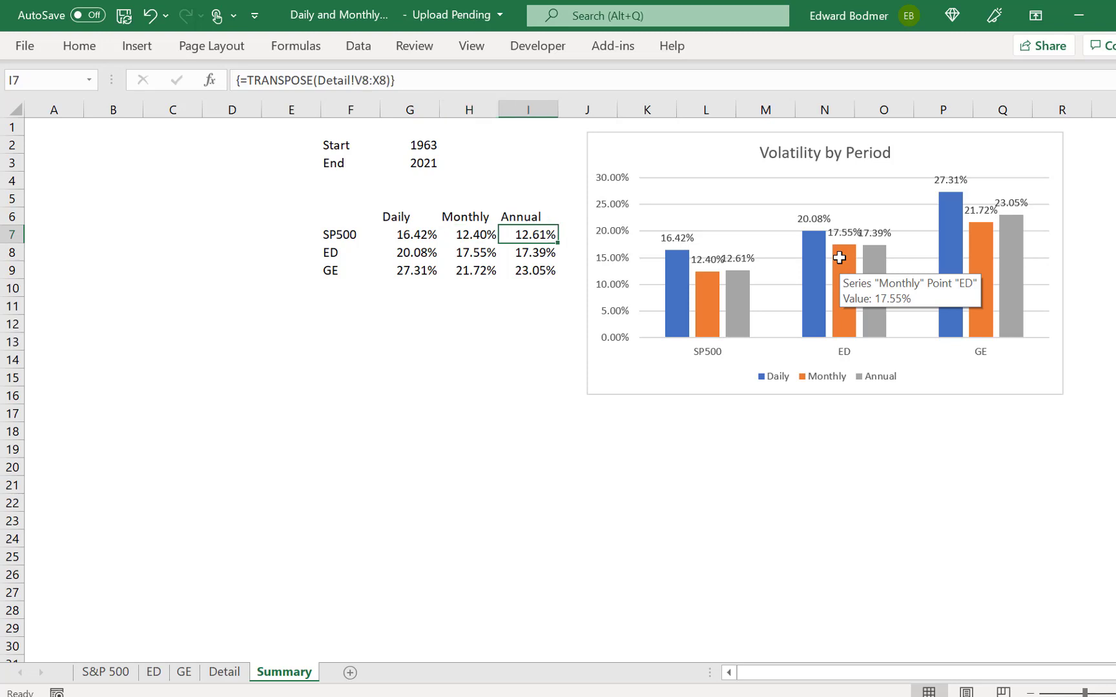
key("Left")
key("Left")
key("Left")
key("Left")
key("Left")
key("Left")
key("Left")
key("Left")
key("Left")
key("Left")
key("Left")
key("Left")
key("Left")
key("Left")
key("Left")
key("Left")
key("Left")
key("Left")
key("Left")
key("Left")
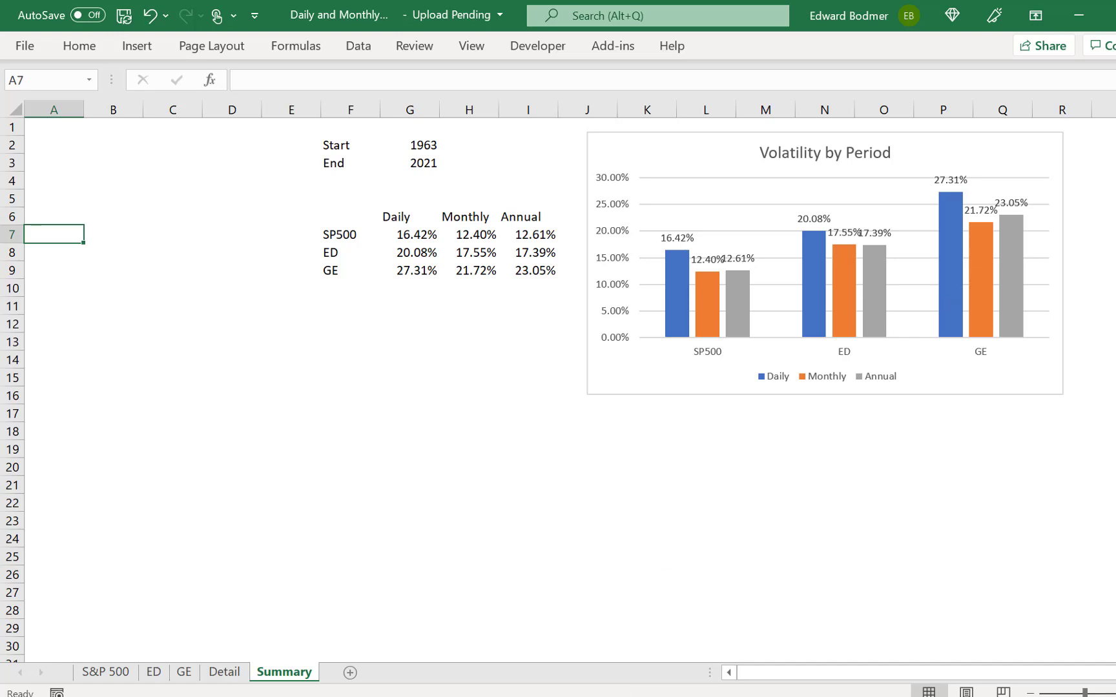
left_click(571, 691)
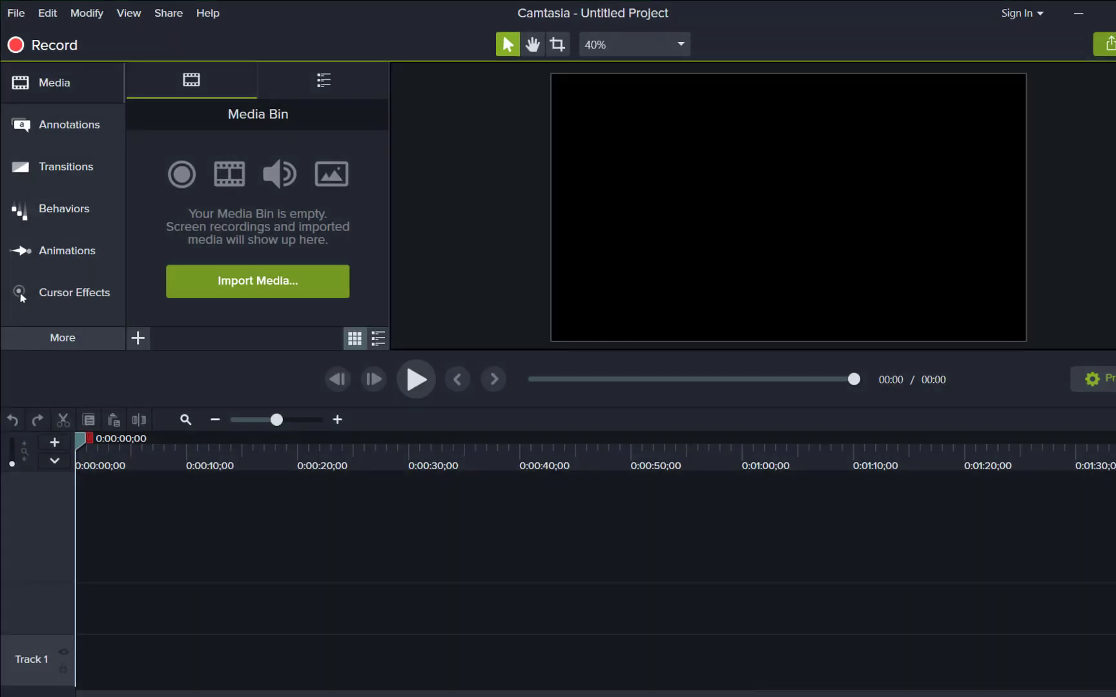
left_click(680, 686)
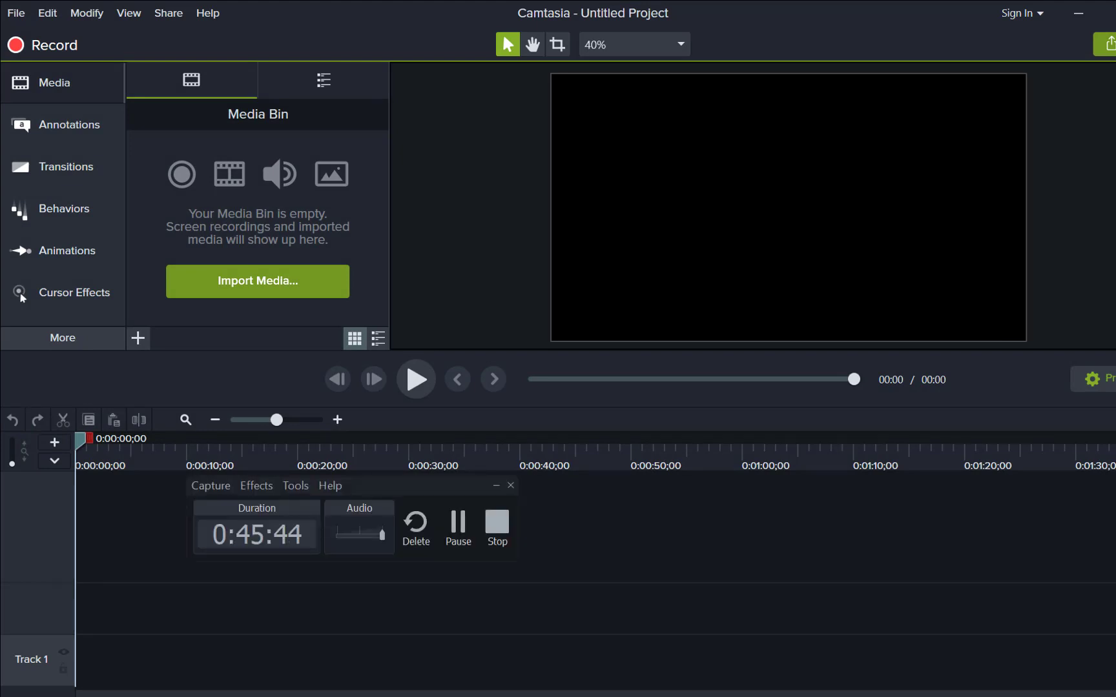
left_click(459, 527)
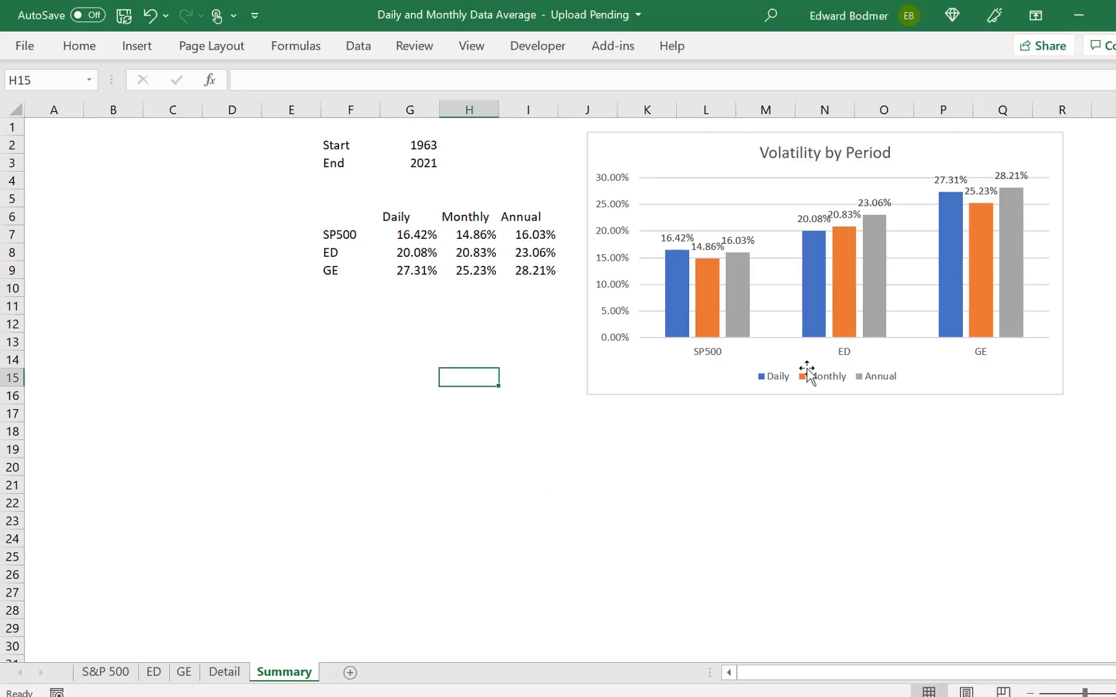
Step: Save the workbook under the new name Daily and Monthly Data End of Period
left_click(688, 467)
key("ctrl+Page_Up")
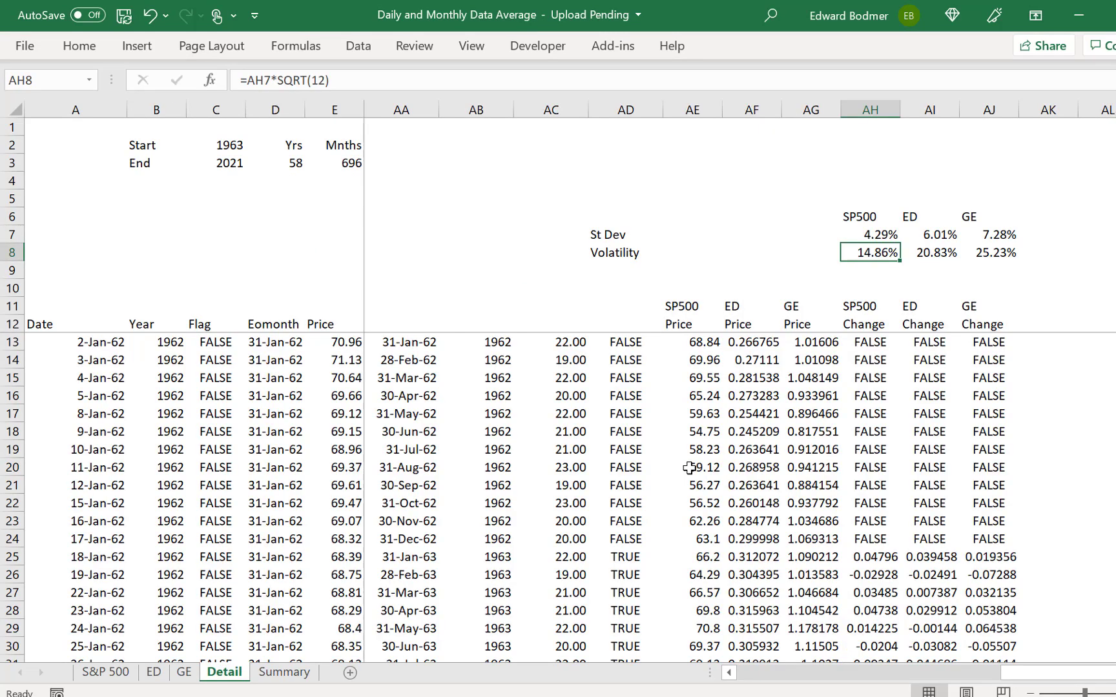
key("F12")
key("BackSpace")
key("BackSpace")
key("BackSpace")
key("BackSpace")
key("BackSpace")
key("BackSpace")
key("BackSpace")
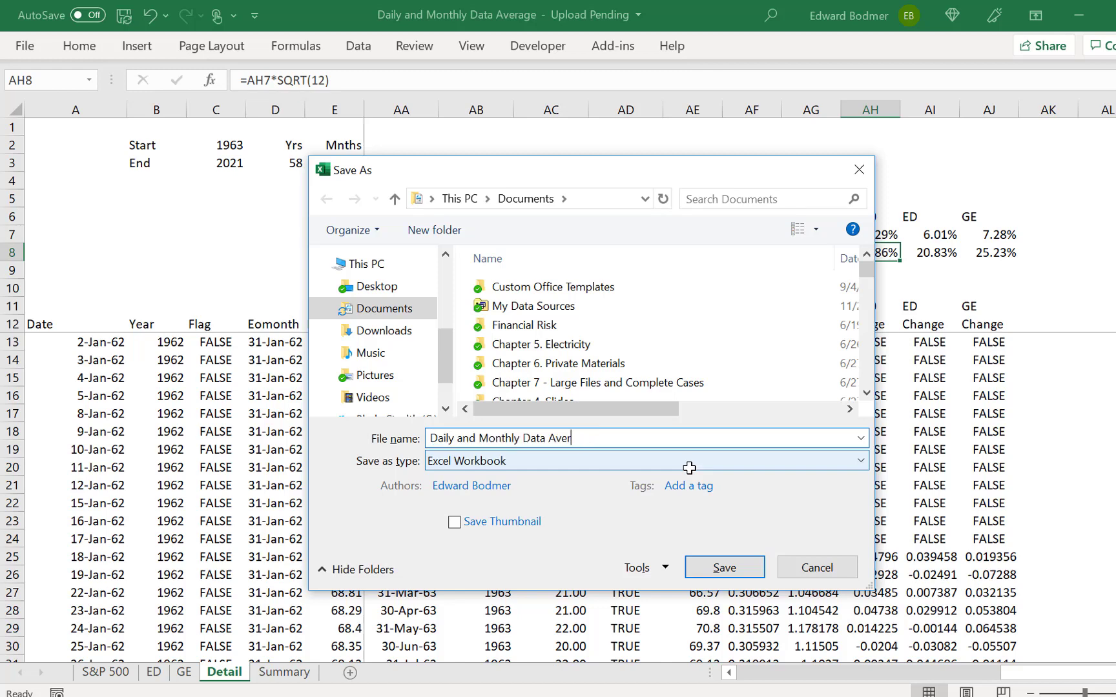
type("Eno")
key("BackSpace")
type("d of Period")
key("Return")
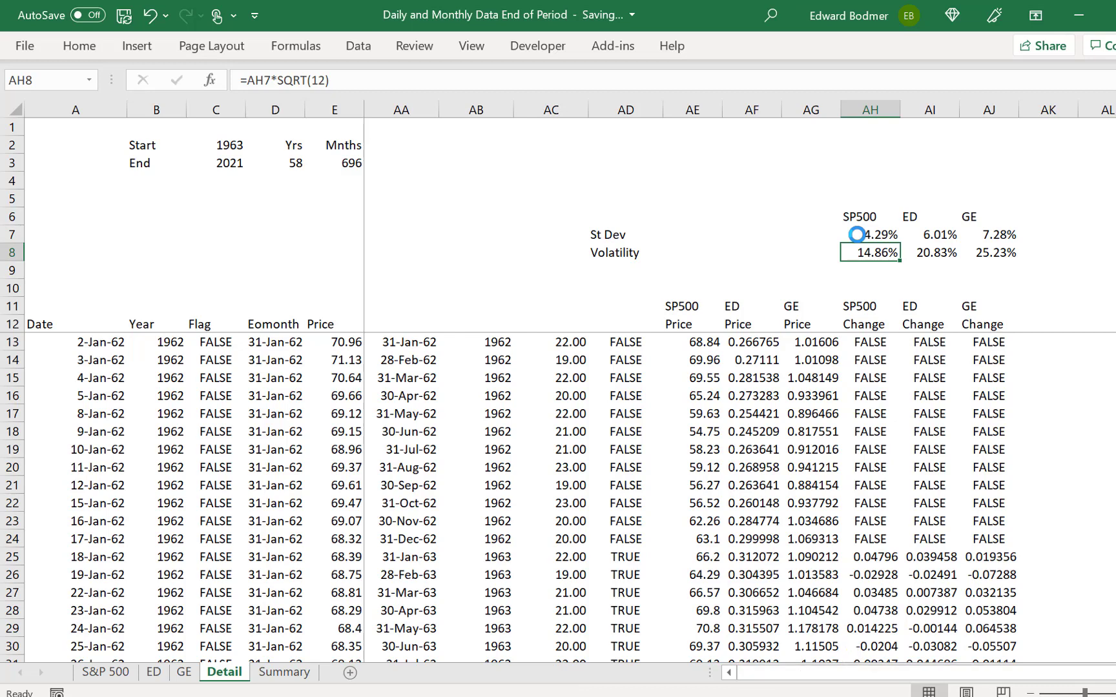
Step: Return to the Summary sheet of the end-of-period workbook, then open the Daily and Monthly Data Average workbook
key("ctrl+Page_Down")
mouse_move(857, 235)
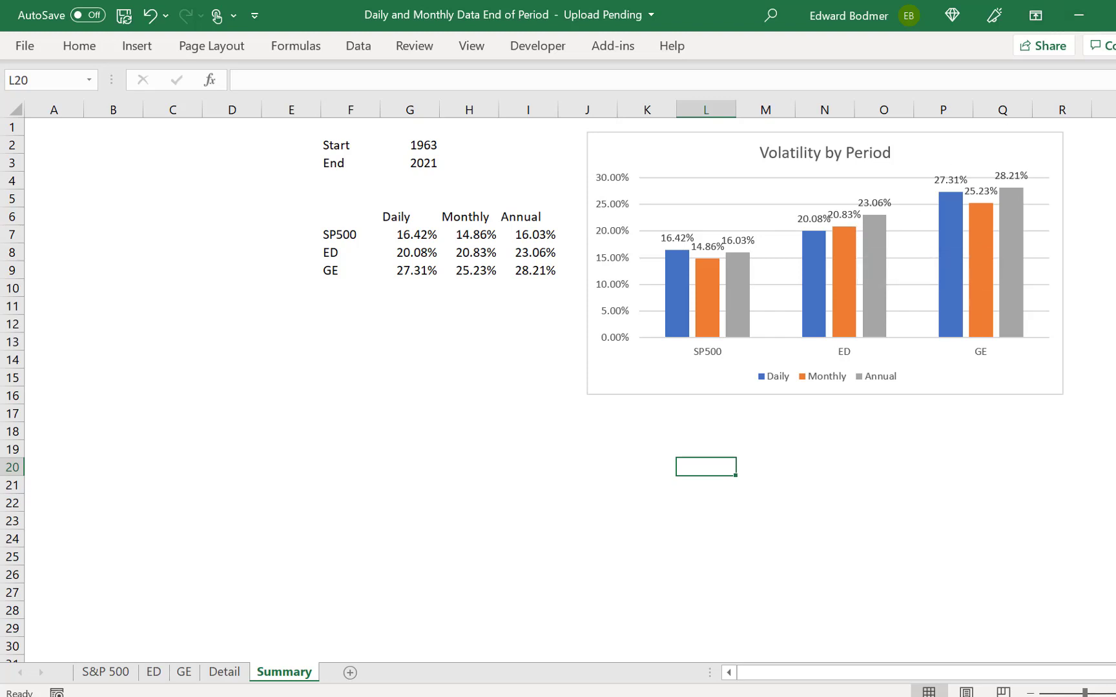
key("alt+Tab")
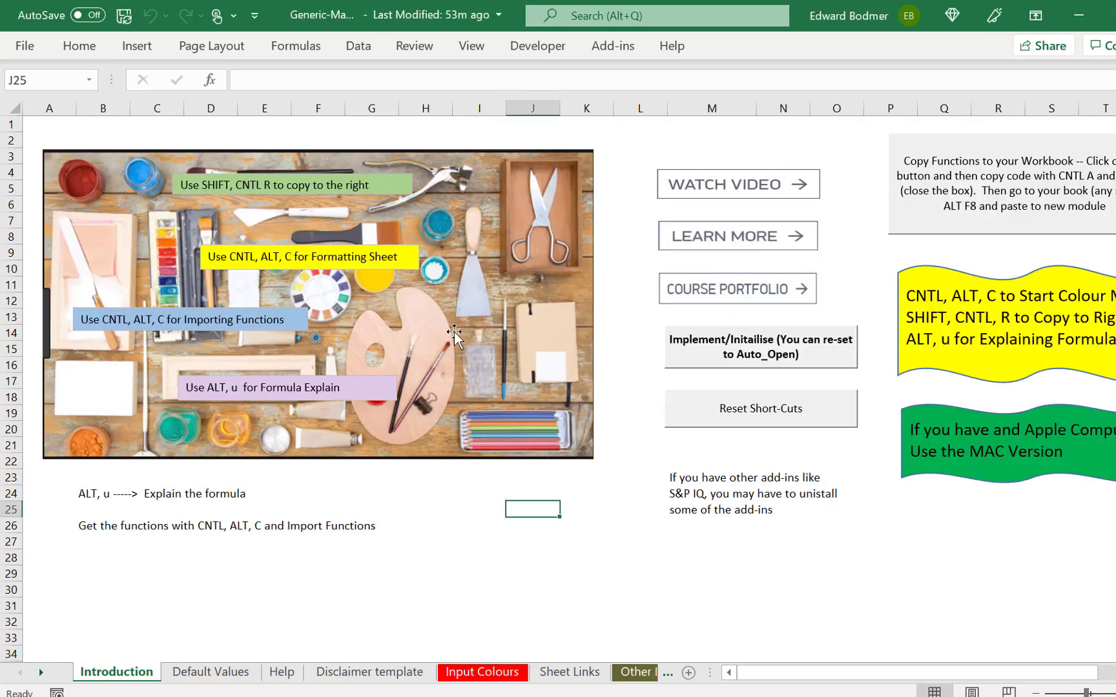
left_click(25, 45)
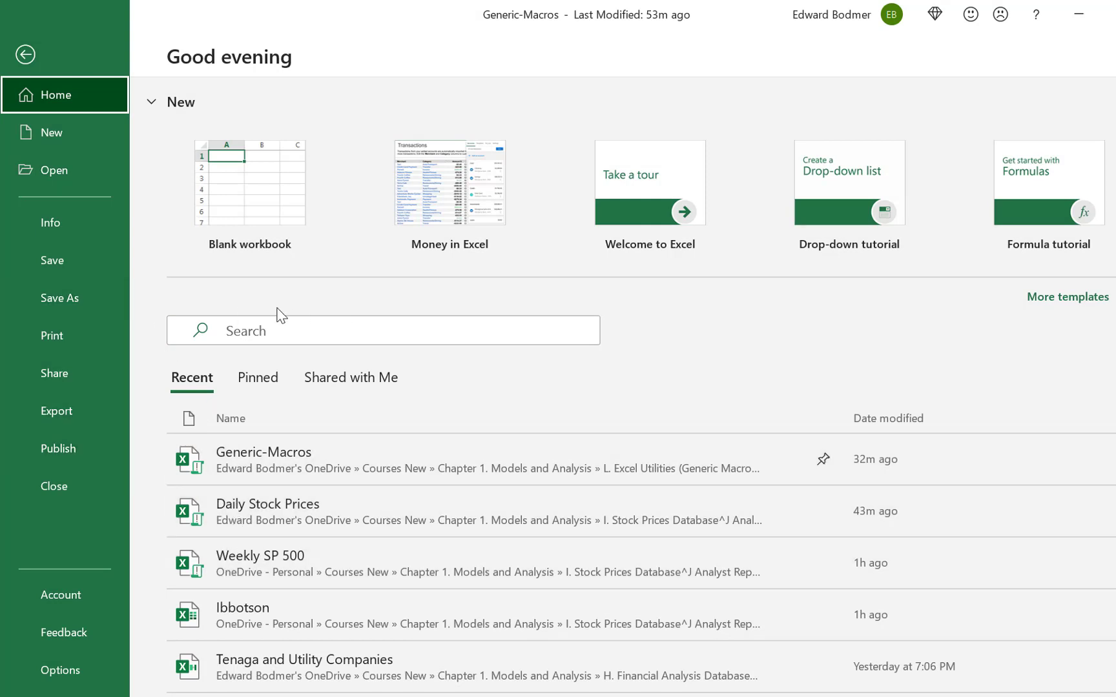
left_click(62, 173)
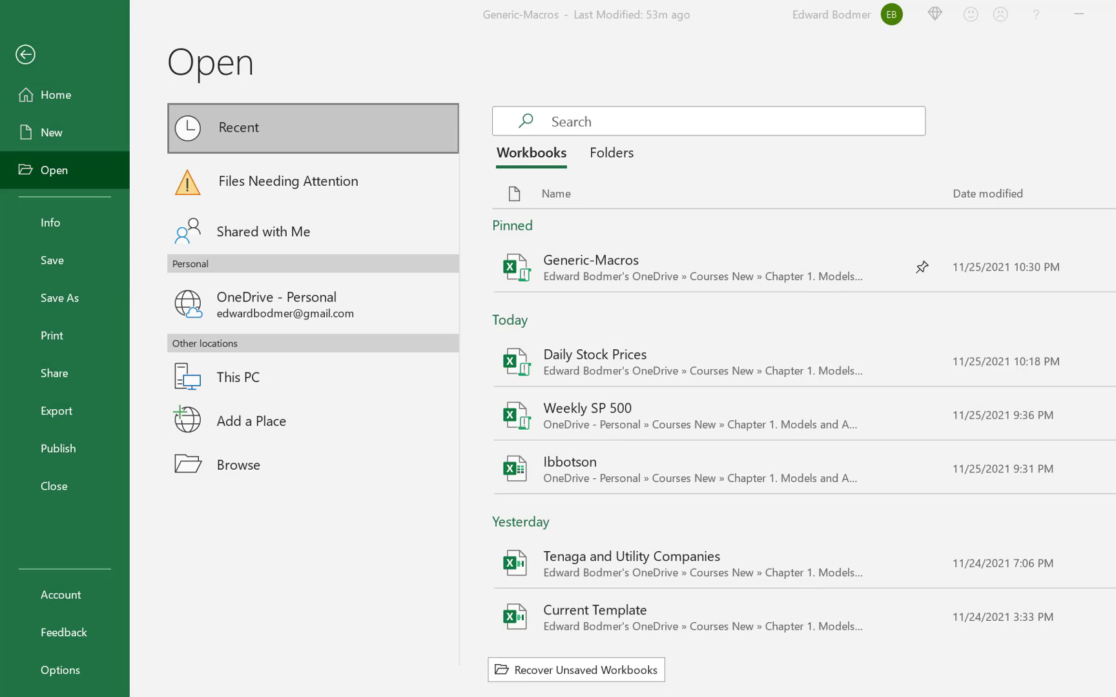
left_click(456, 522)
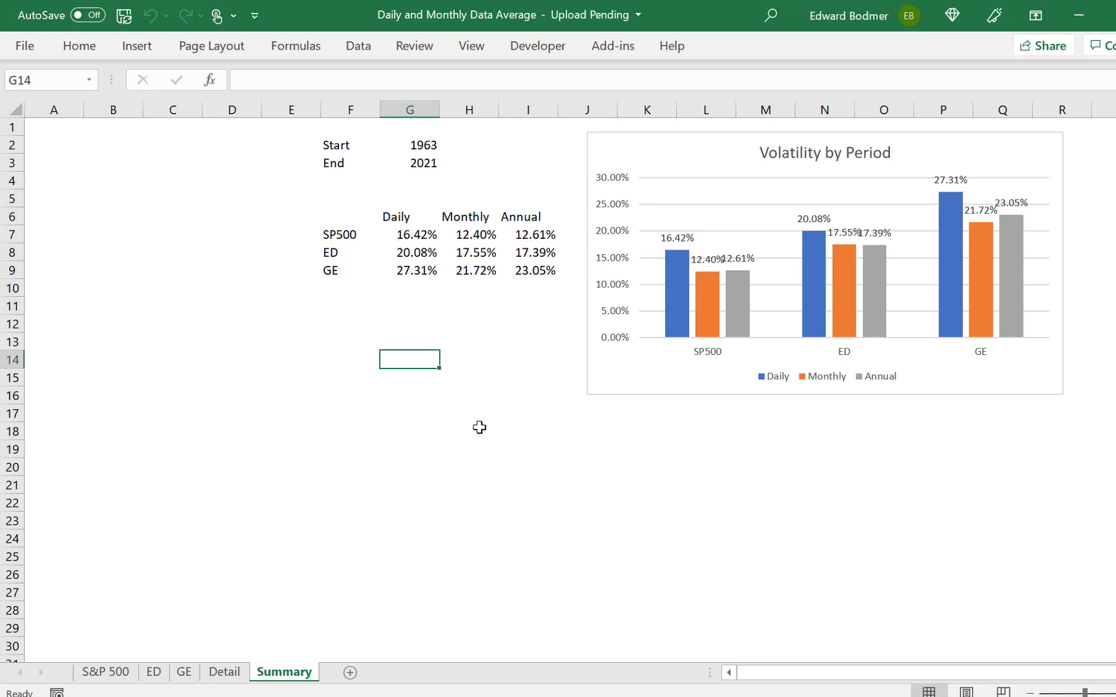
Step: Examine the annualised daily volatility formulas for SP500, ED and GE in H7:J7 of the Detail sheet
key("ctrl+Page_Up")
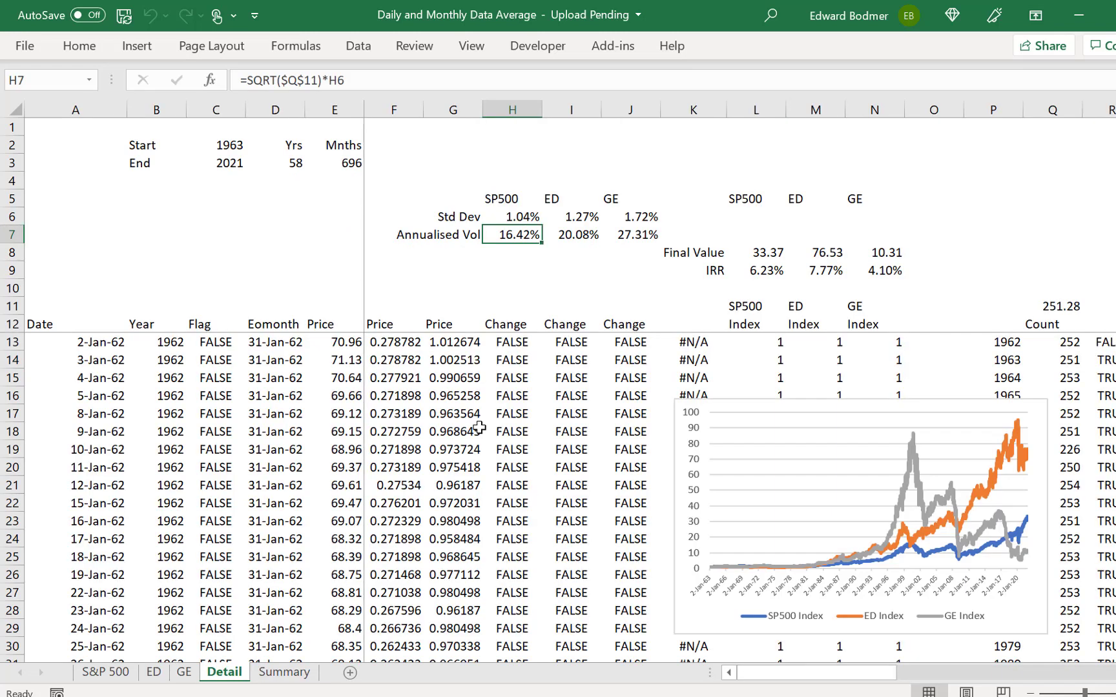
key("Left")
key("Right")
key("Right")
key("Right")
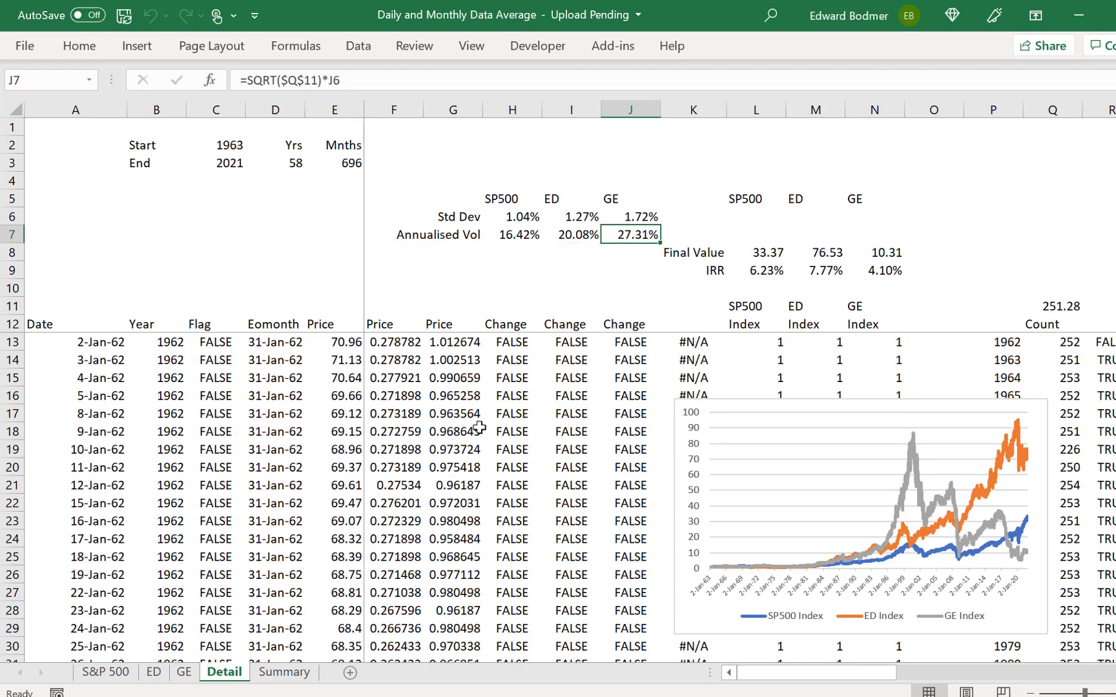
key("Left")
key("Down")
key("Down")
key("Left")
key("Left")
key("Left")
key("Left")
key("Left")
key("Left")
key("Left")
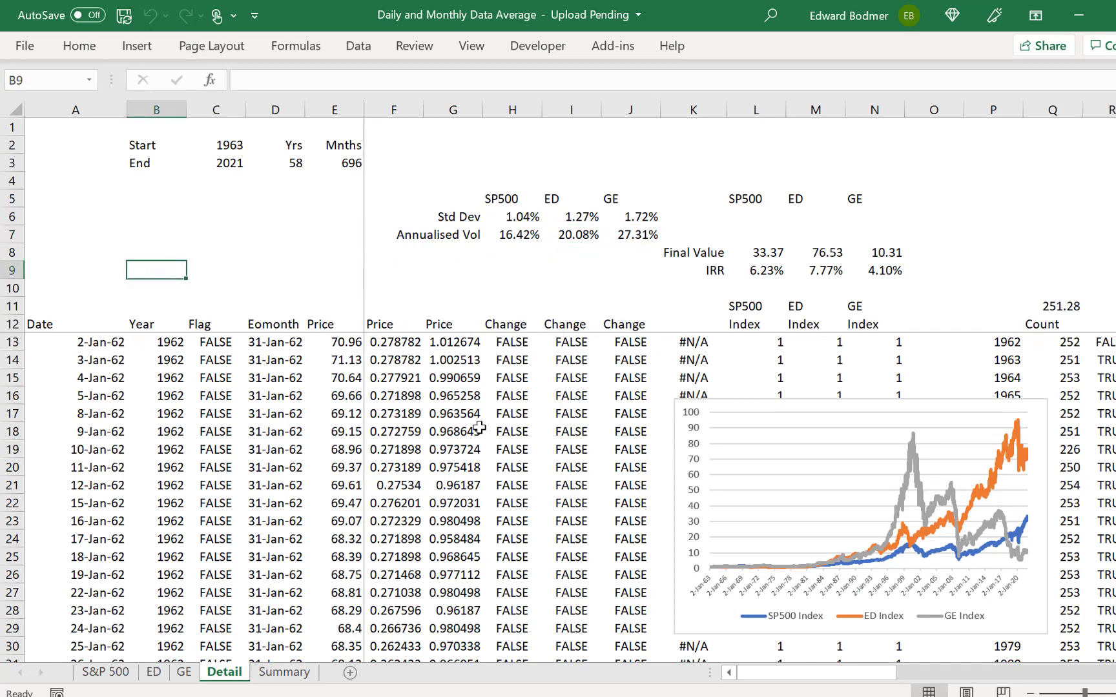
key("Right")
key("Right")
key("Right")
key("Down")
key("Left")
key("Down")
key("Down")
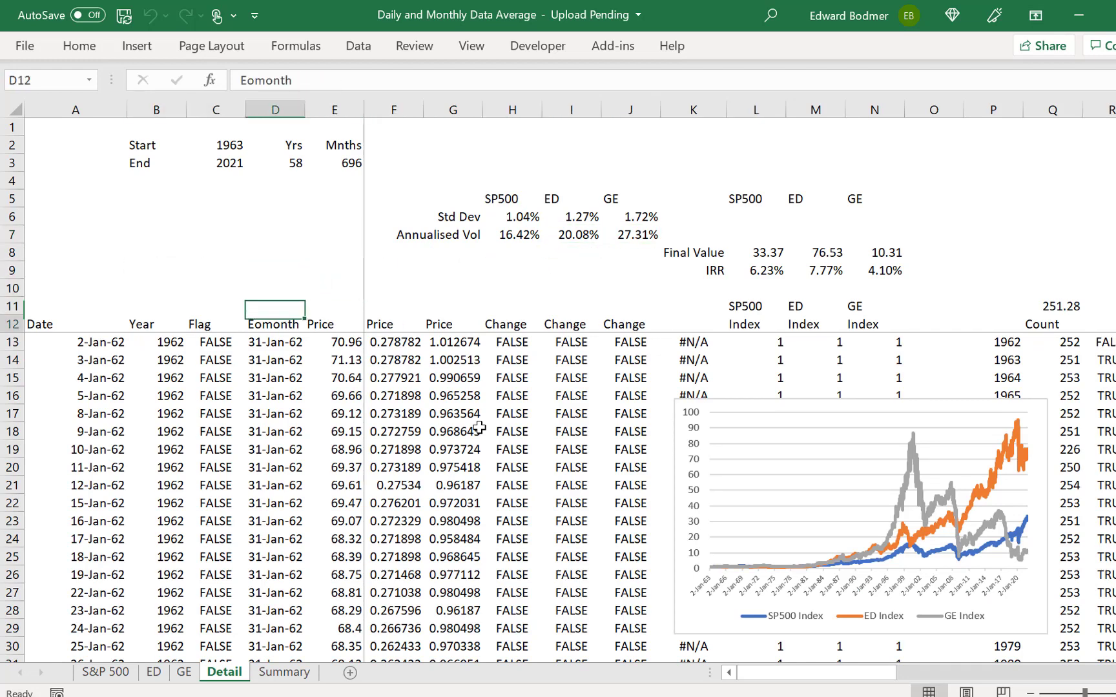
key("Right")
key("Right")
key("Down")
key("Right")
key("Right")
key("Left")
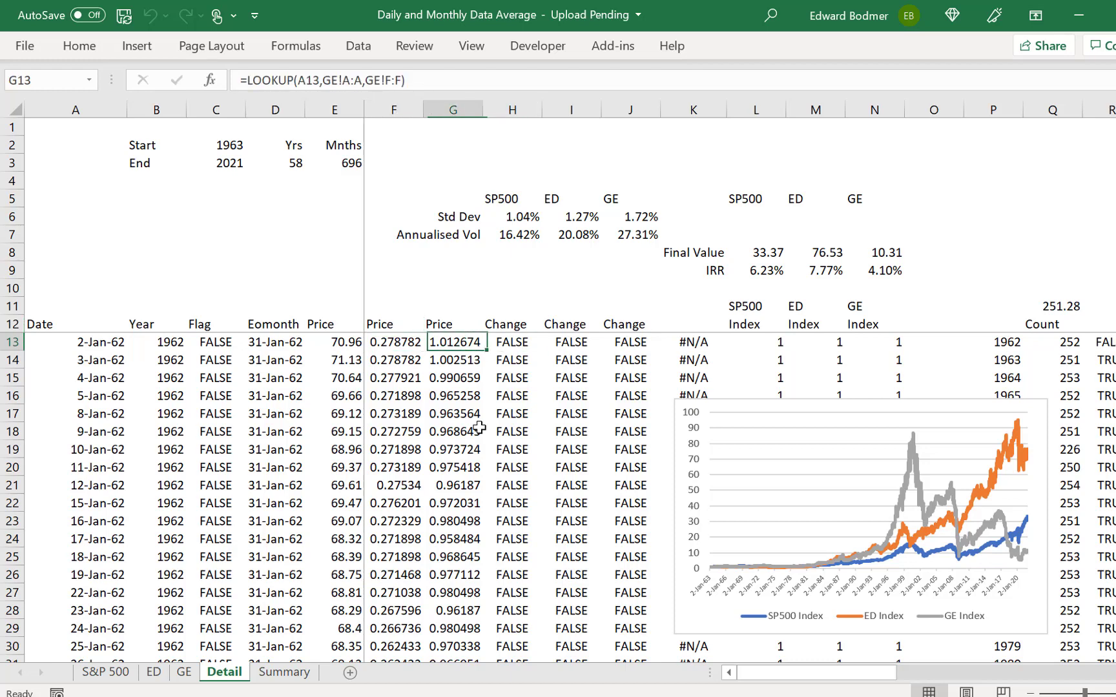
Step: Set the End year in C3 to 2020 and the Start year in C2 to 2016
key("Up")
key("ctrl+Up")
key("ctrl+Up")
key("ctrl+Up")
key("Left")
key("Left")
key("Left")
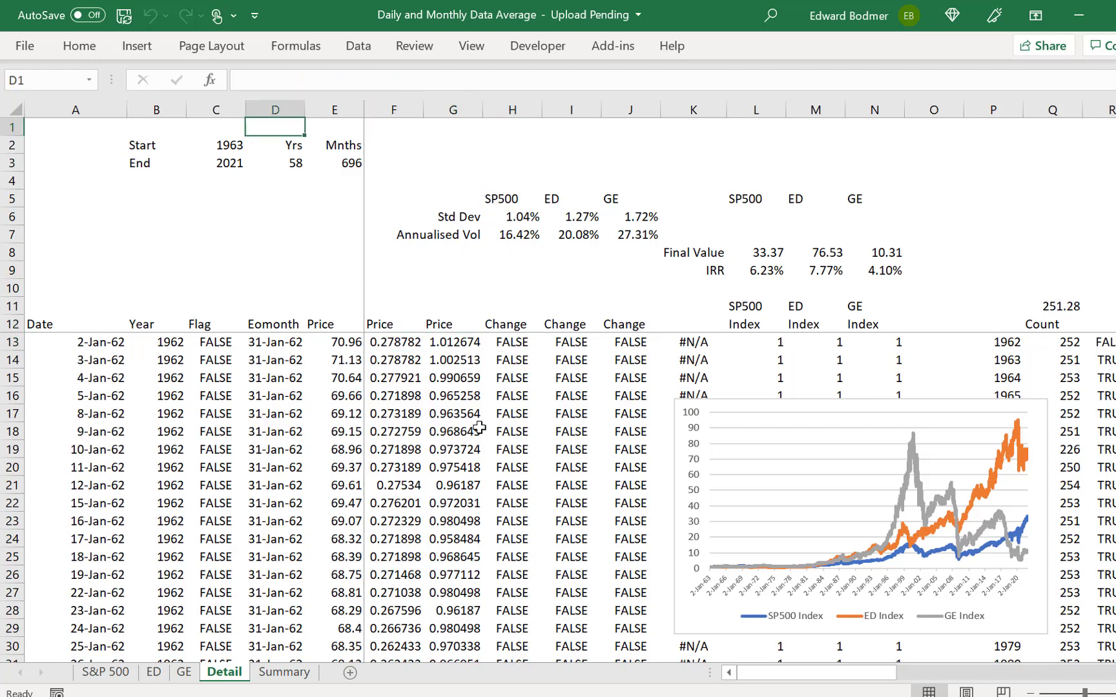
key("Down")
key("Left")
key("Down")
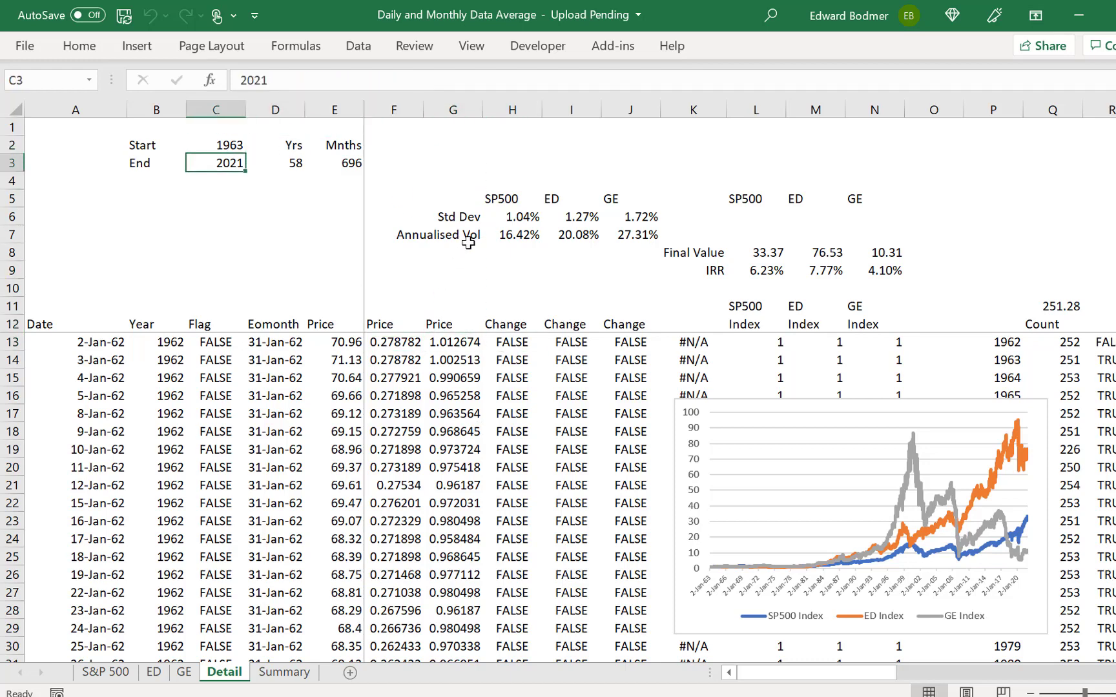
type("202")
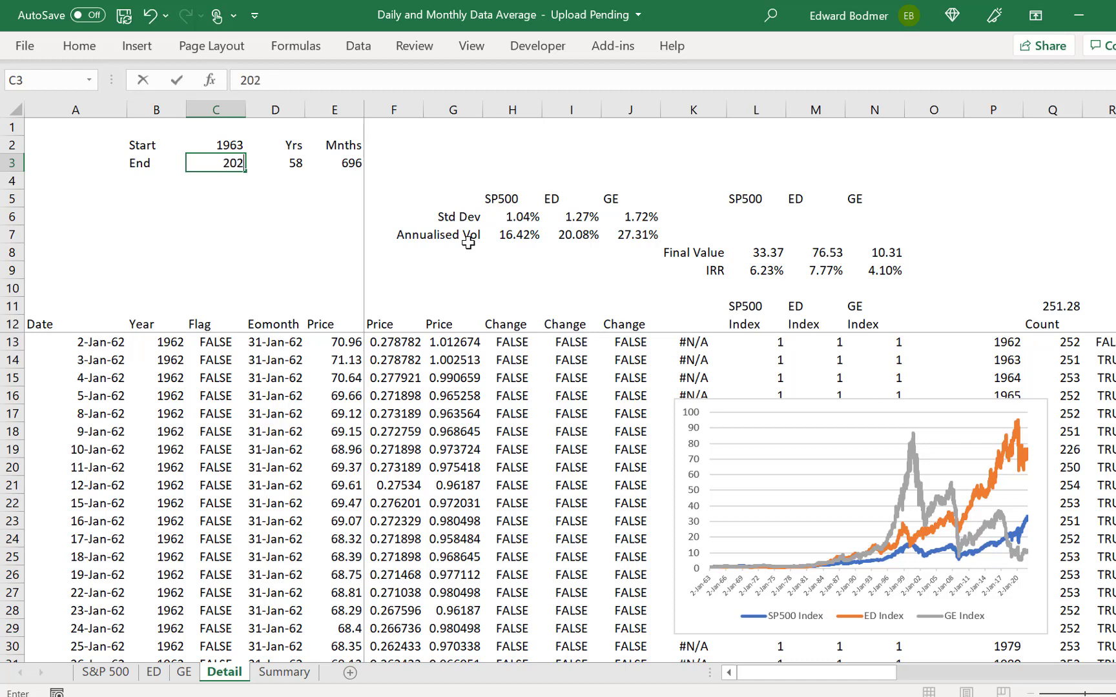
type("3")
key("BackSpace")
type("0")
key("Return")
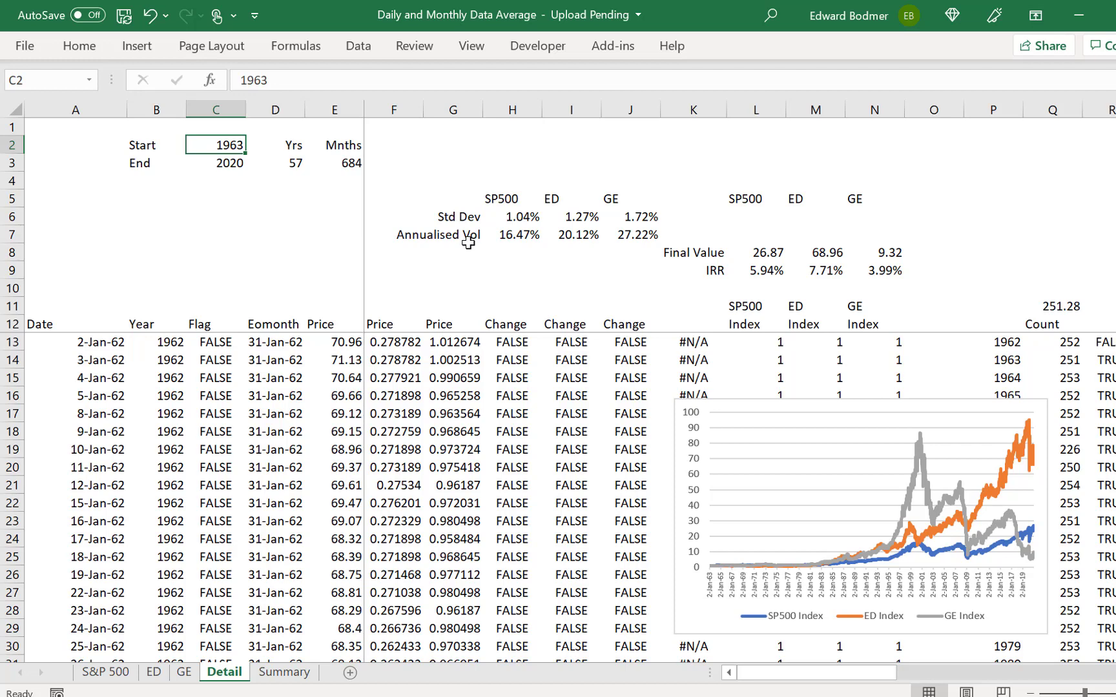
type("2016")
key("Return")
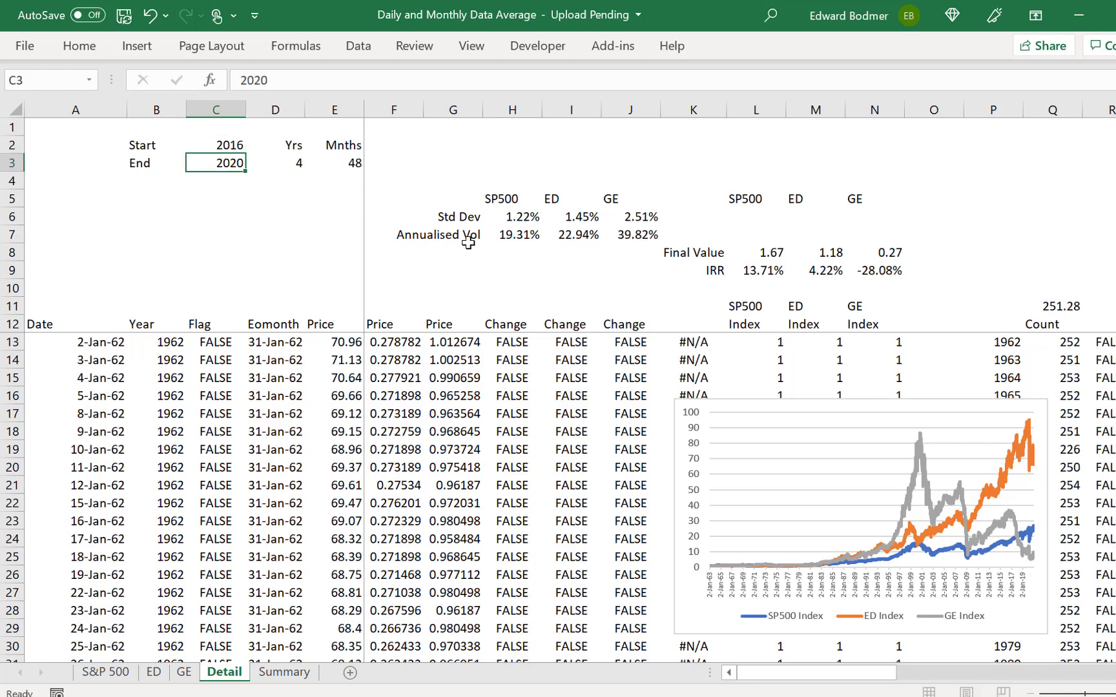
key("Down")
key("Down")
key("Up")
key("Up")
key("Up")
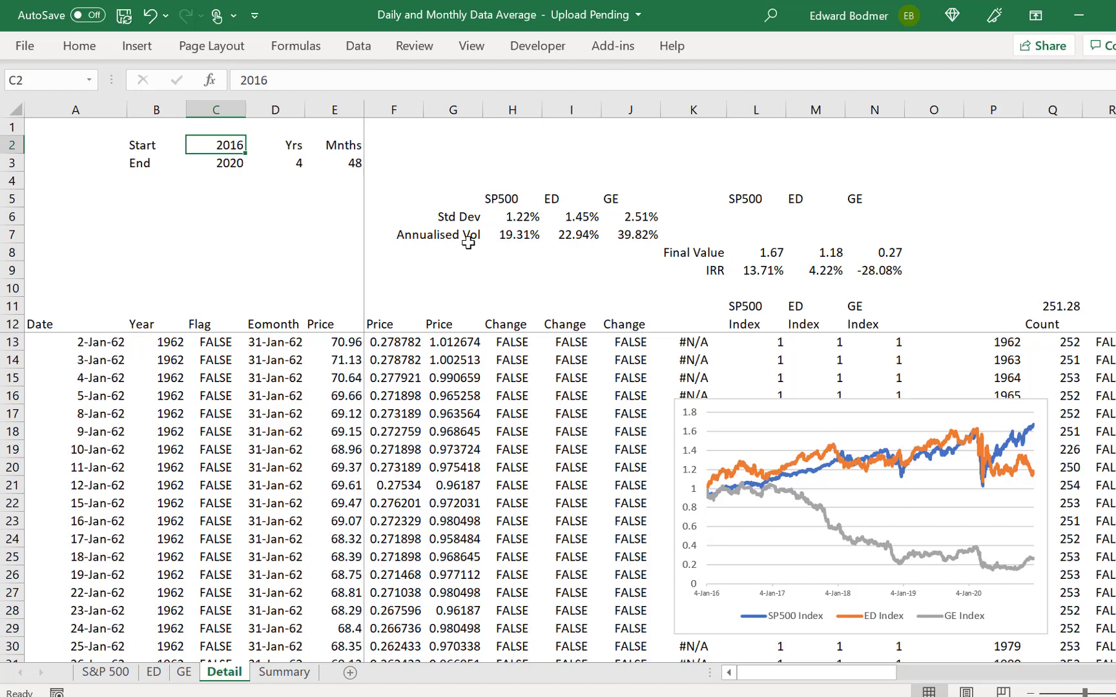
Step: Label cell G10 of the Detail sheet Beta, beneath the daily Annualised Vol row
key("Down")
key("Right")
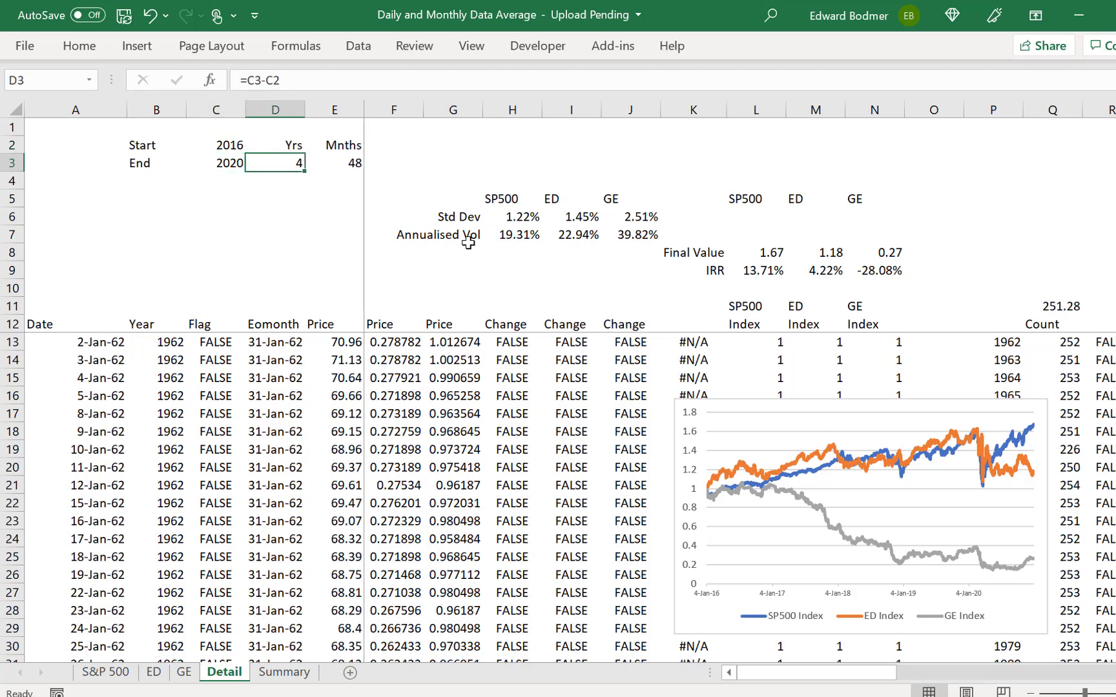
key("Down")
key("Down")
key("Down")
key("Down")
key("Down")
key("Down")
key("Down")
key("Down")
key("Down")
key("Down")
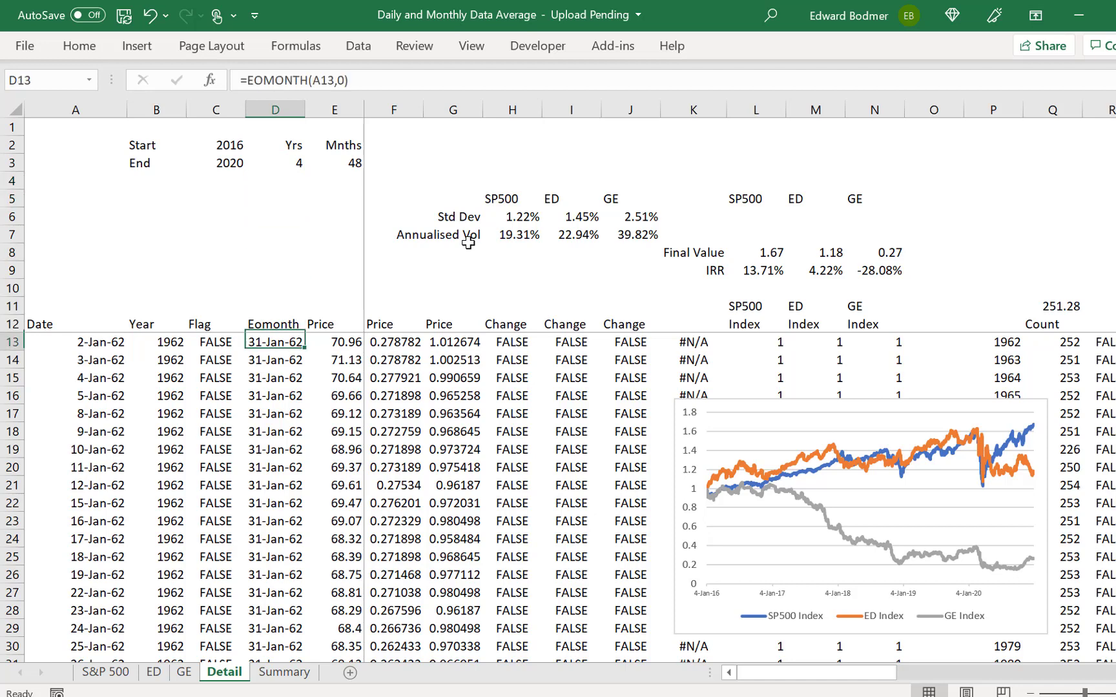
key("Right")
key("Right")
key("Right")
key("Right")
key("Up")
key("Up")
key("Up")
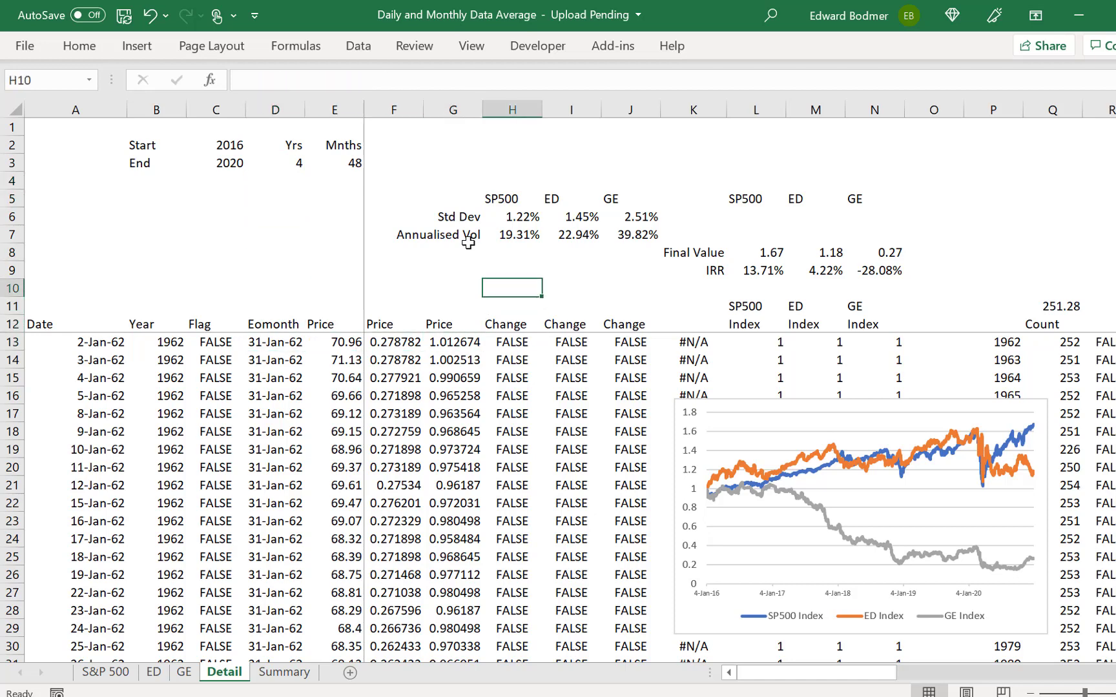
key("Left")
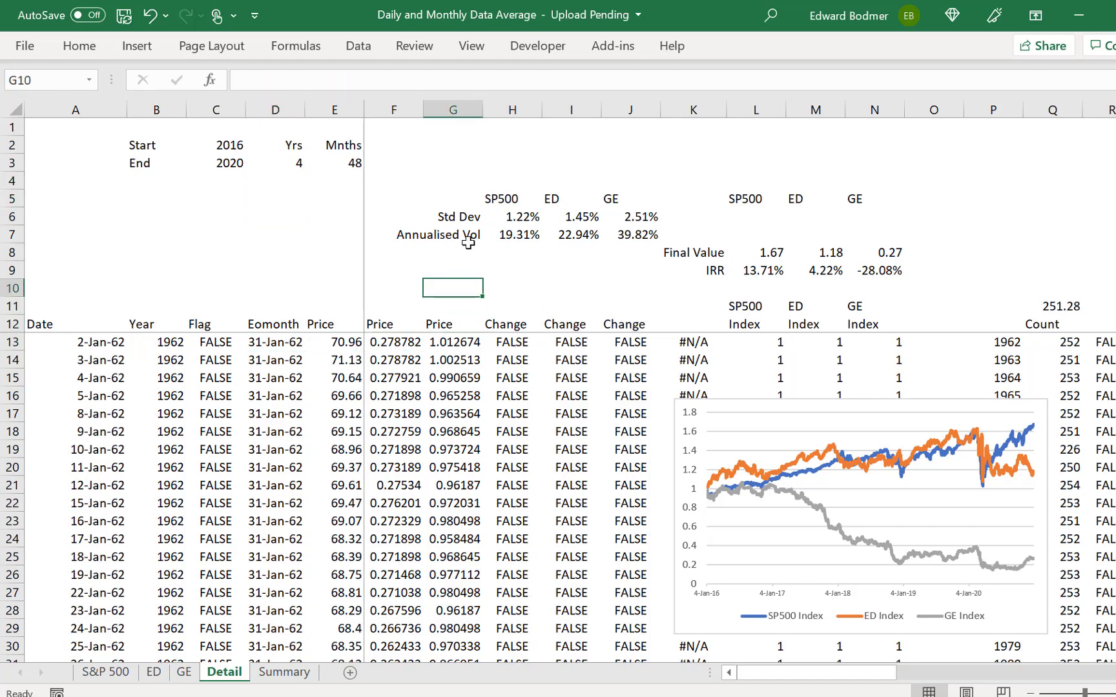
type("Beta")
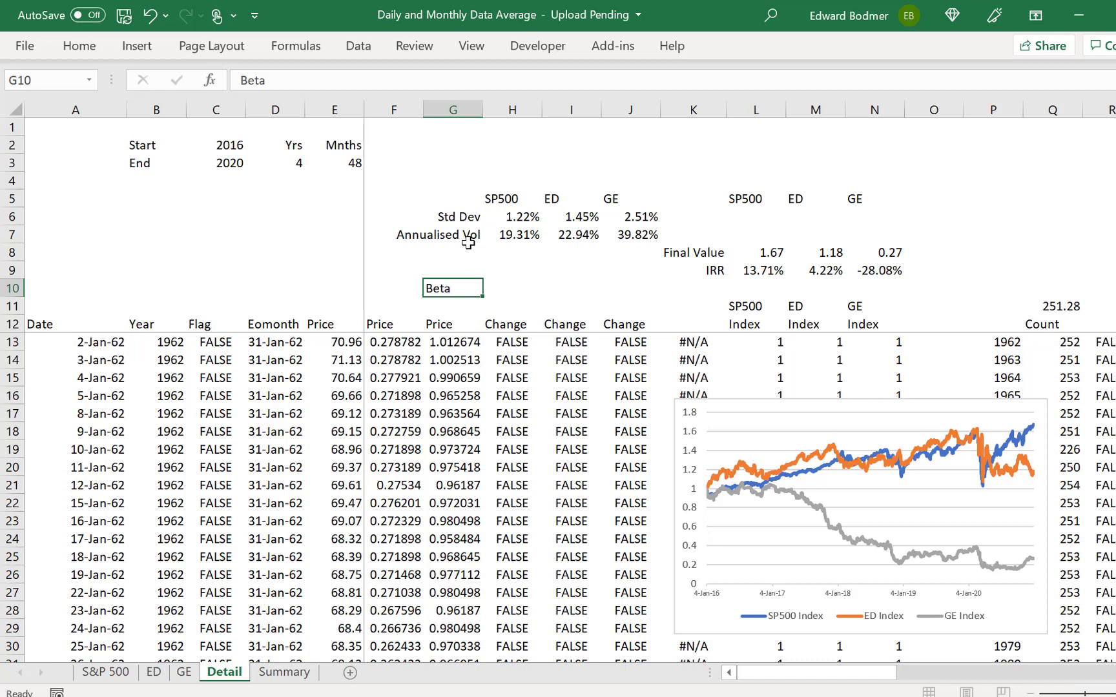
key("Return")
Step: Calculate ED's daily beta against SP500 in I10 with =SLOPE(I13:I15089,H13:H15089)
key("Up")
key("Right")
key("Right")
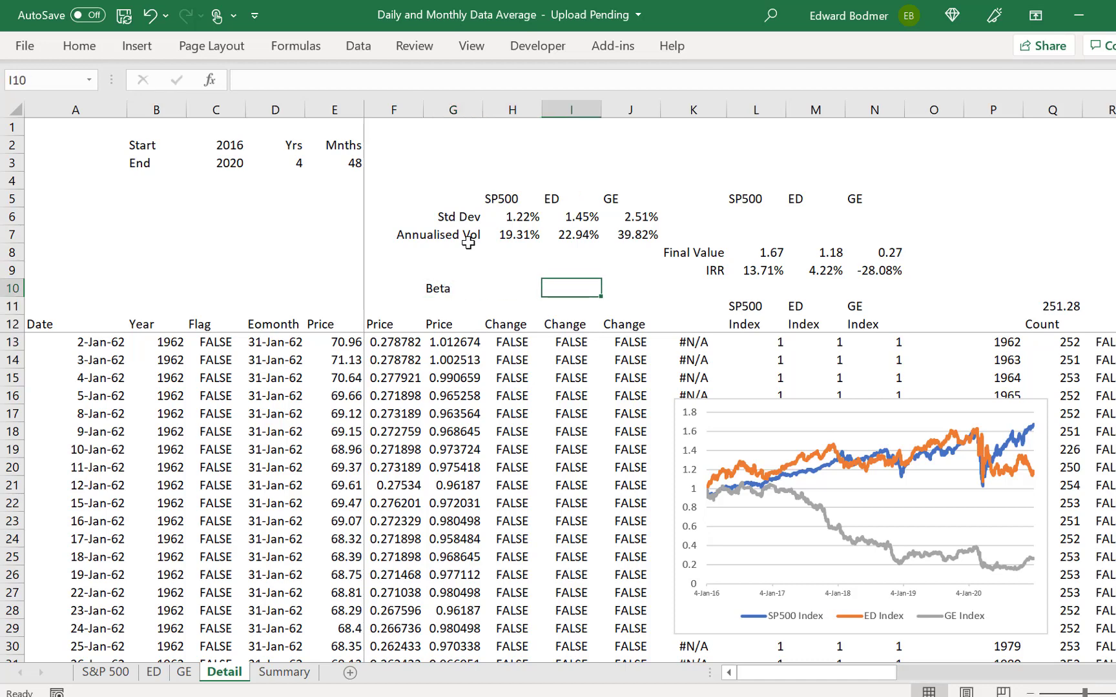
type("=")
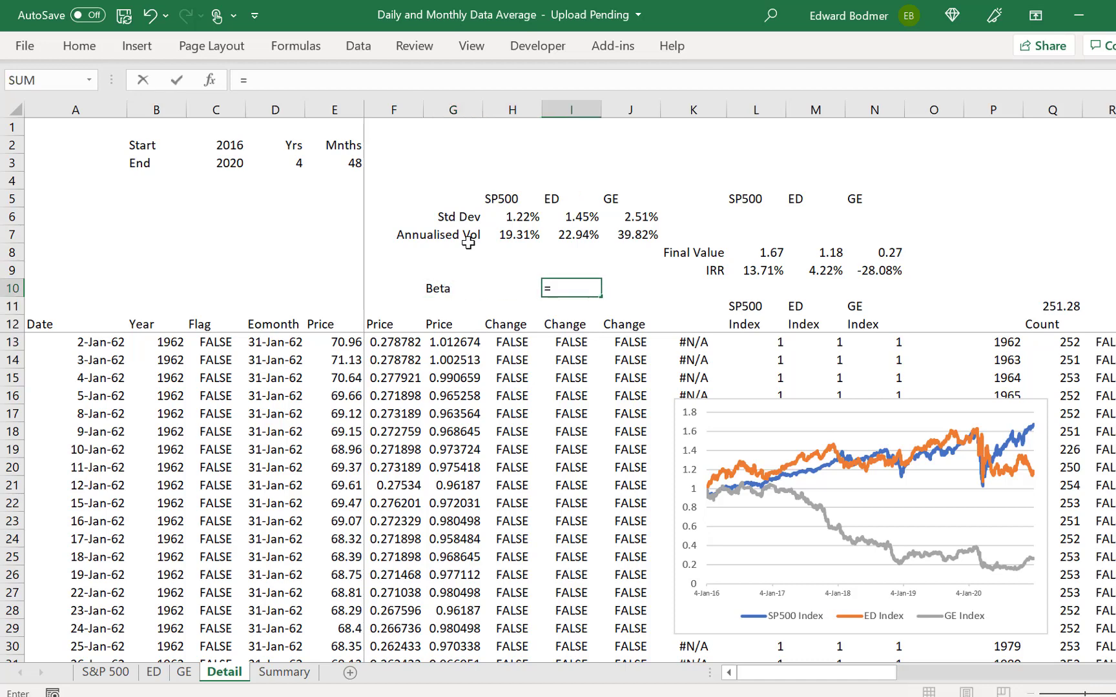
type("slo")
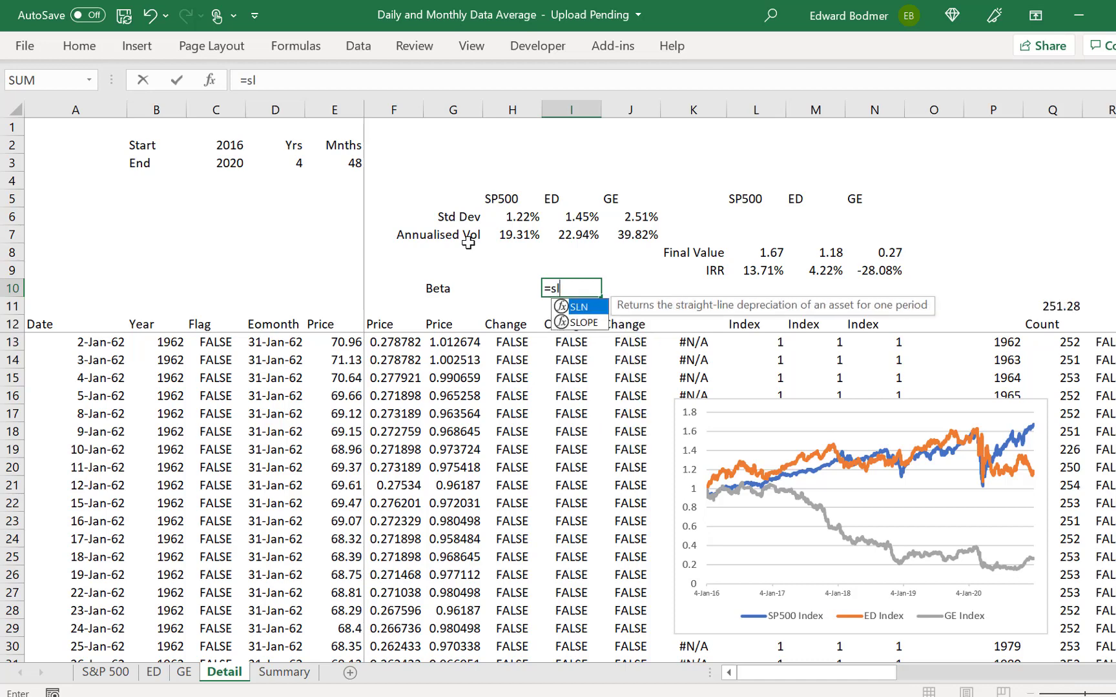
key("Tab")
key("Down")
key("Down")
key("Down")
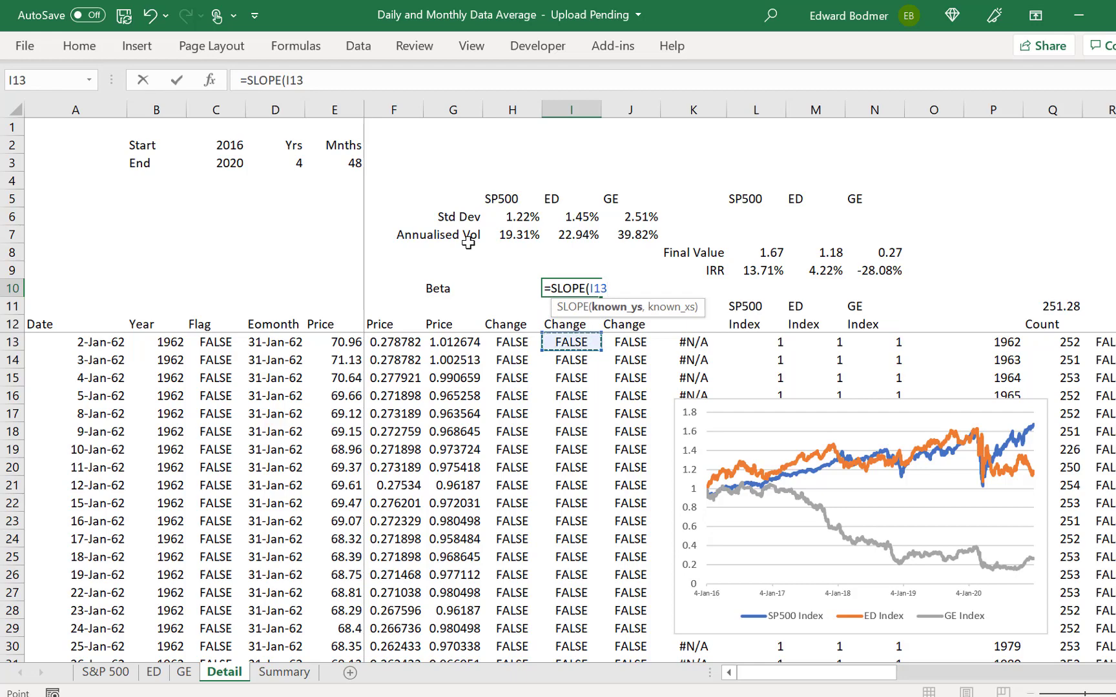
key("ctrl+shift+Down")
type(",")
key("Left")
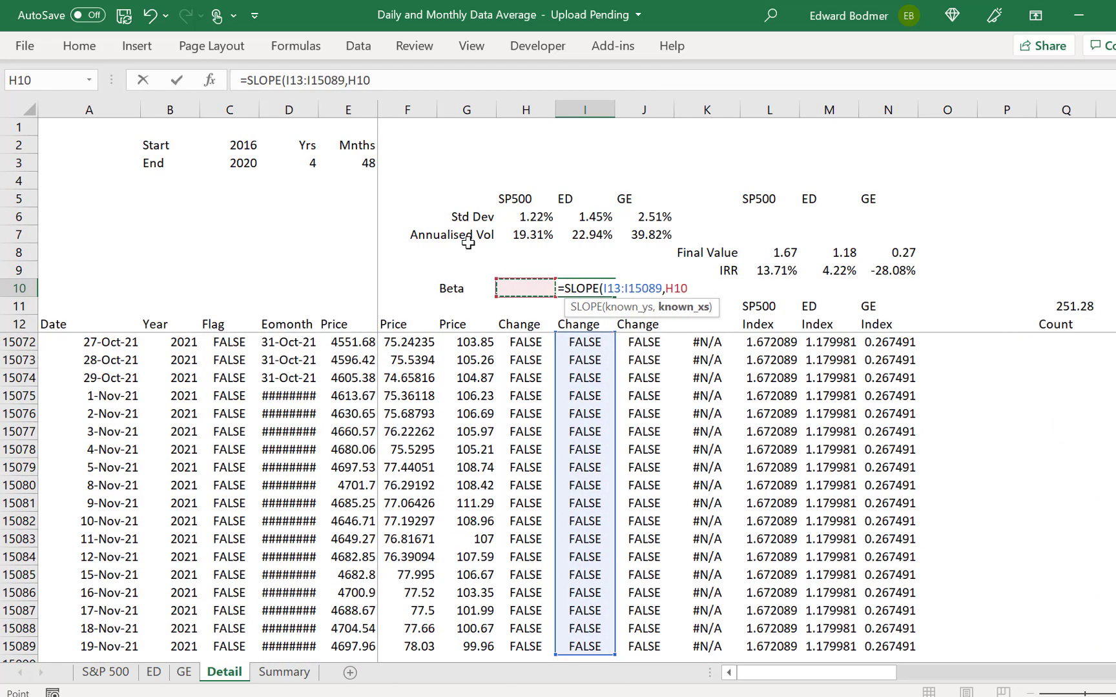
key("Down")
key("Down")
key("Down")
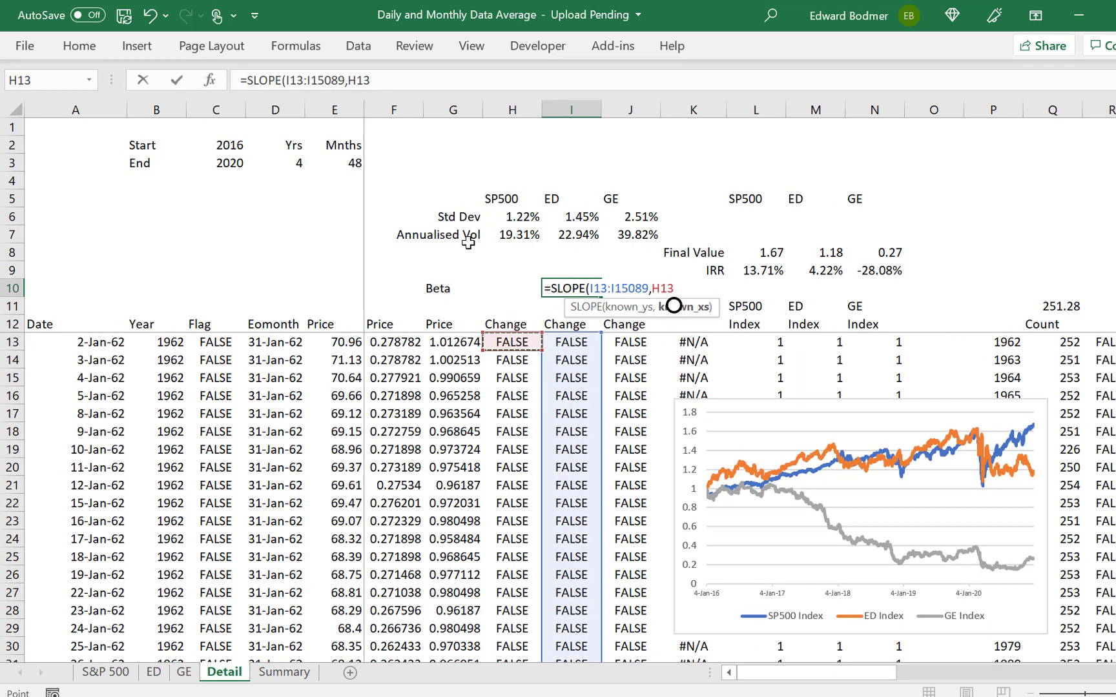
key("ctrl+shift+Down")
key("Return")
key("Up")
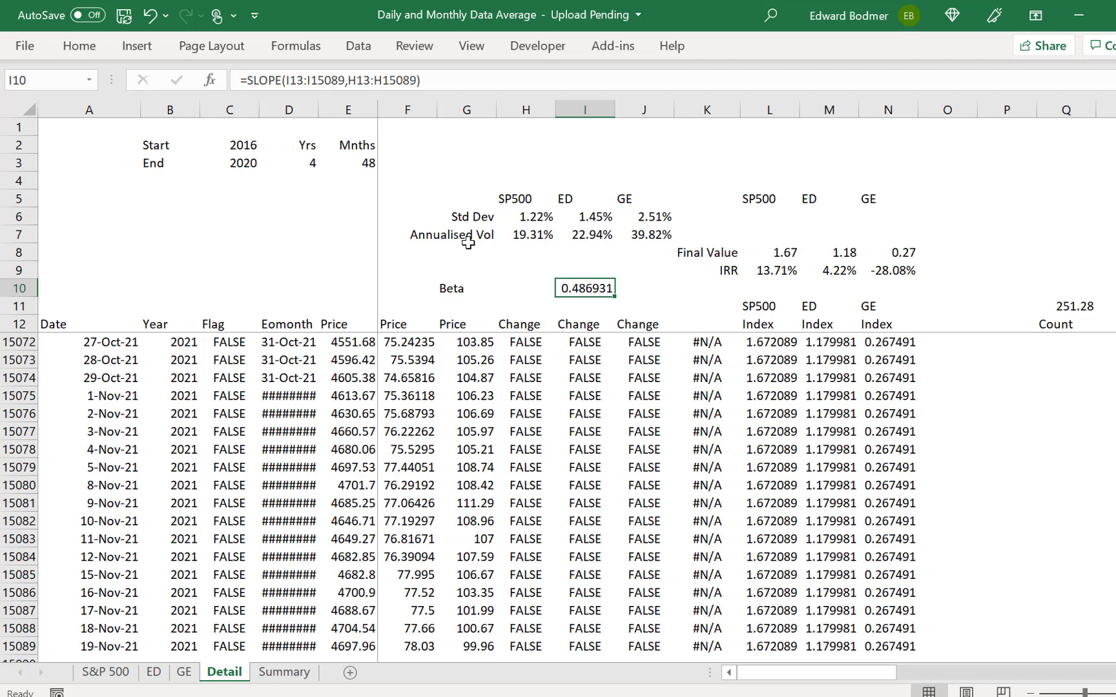
Step: Copy the ED daily beta formula from I10 into J10 for GE and compare the two cells
key("ctrl+c")
key("Right")
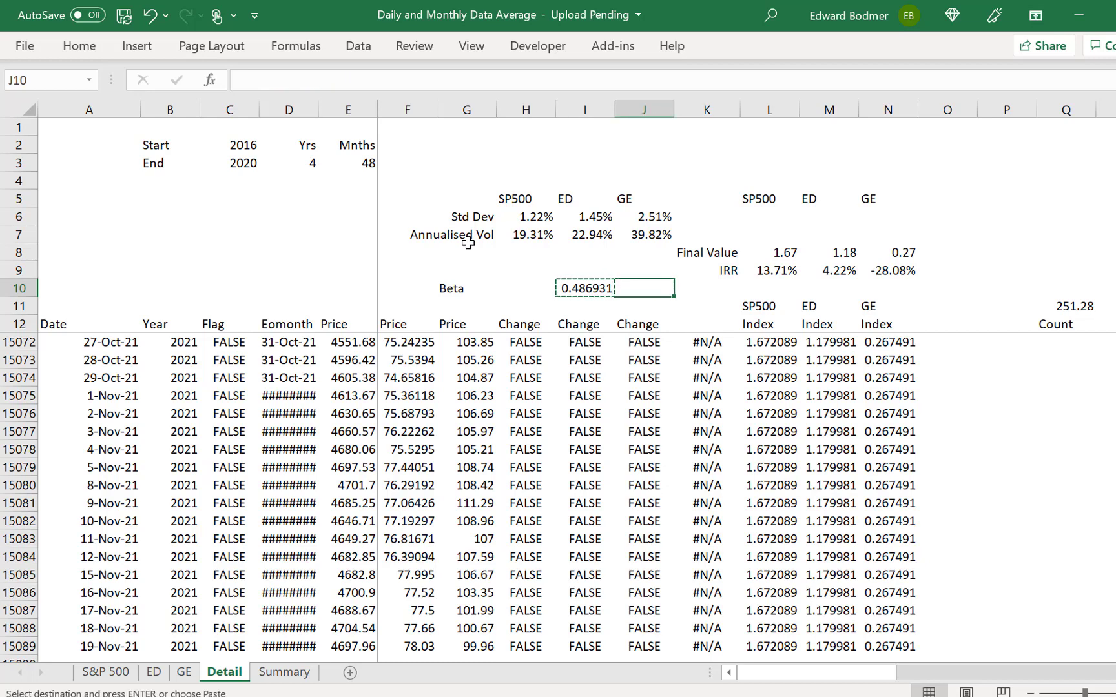
key("ctrl+v")
key("Escape")
key("Left")
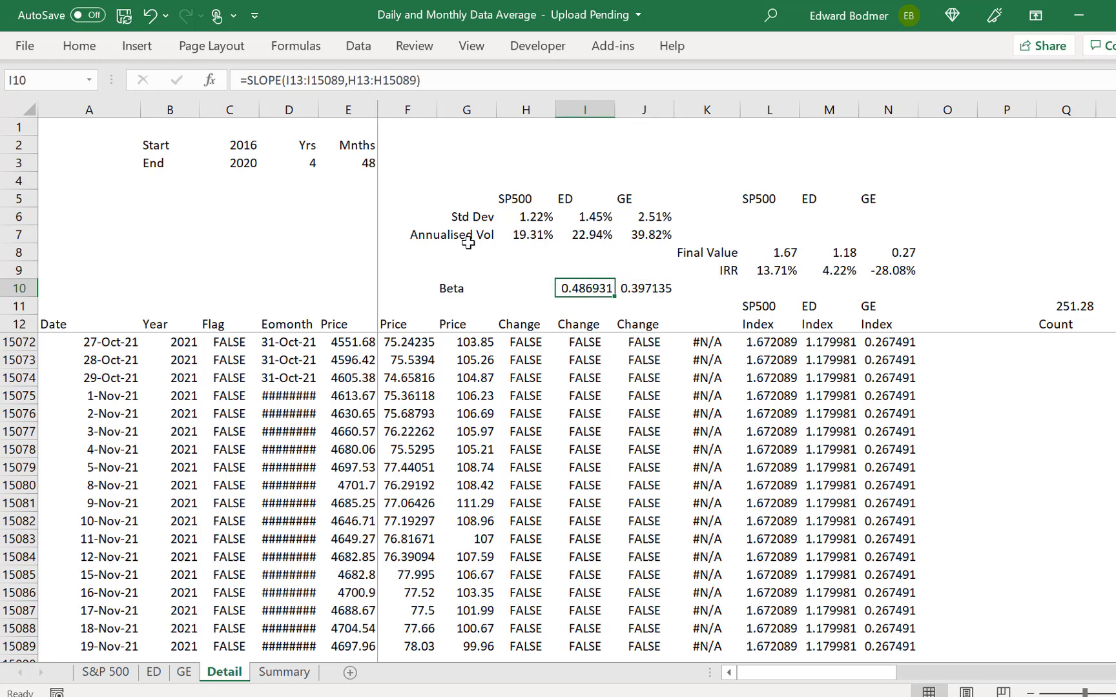
key("Right")
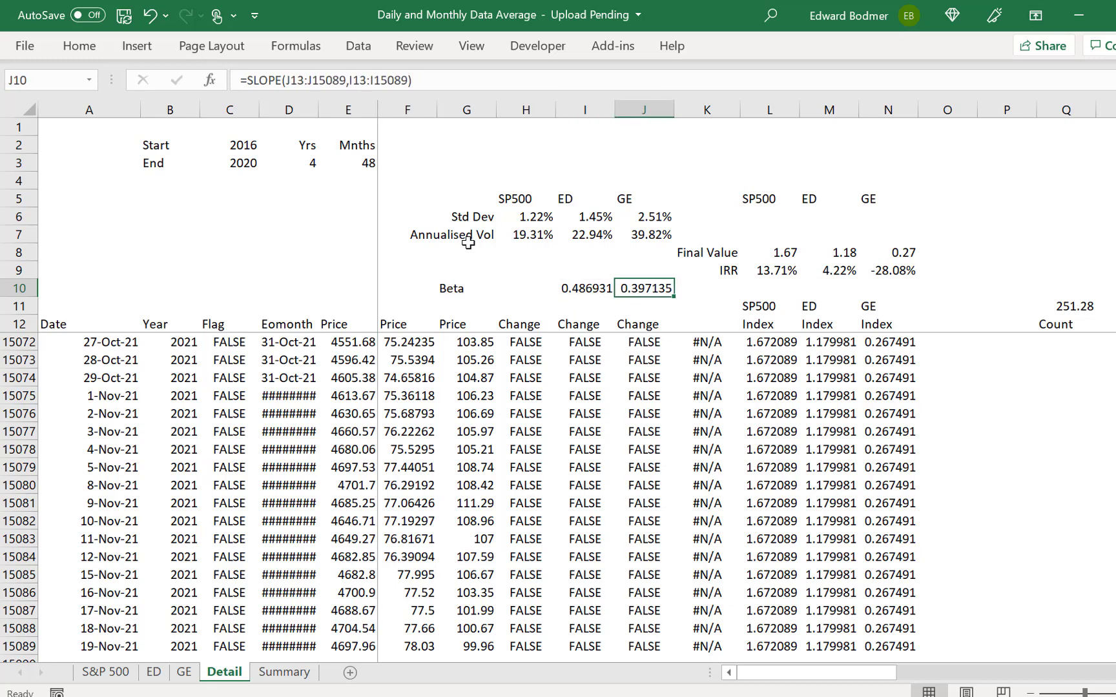
key("Left")
key("Right")
Step: Label cell T10 Beta, beneath the Volatility label of the annual data block
key("Right")
key("Right")
key("Right")
key("Right")
key("Right")
key("Right")
key("Right")
key("Right")
key("Right")
key("Right")
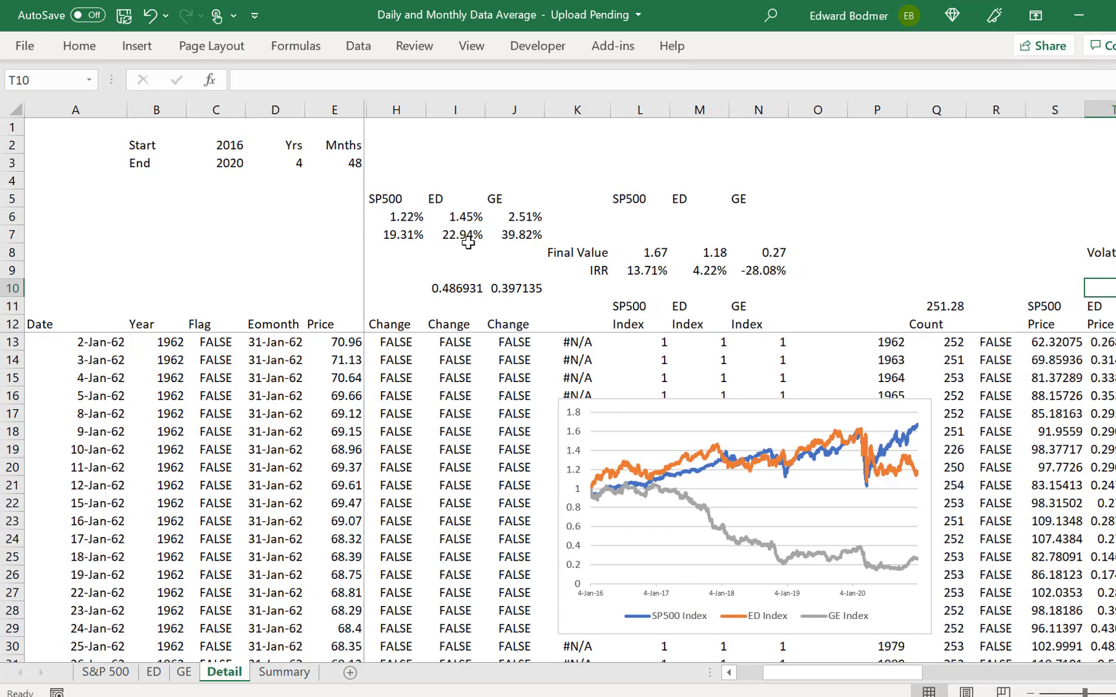
key("Right")
key("Right")
key("Right")
key("Right")
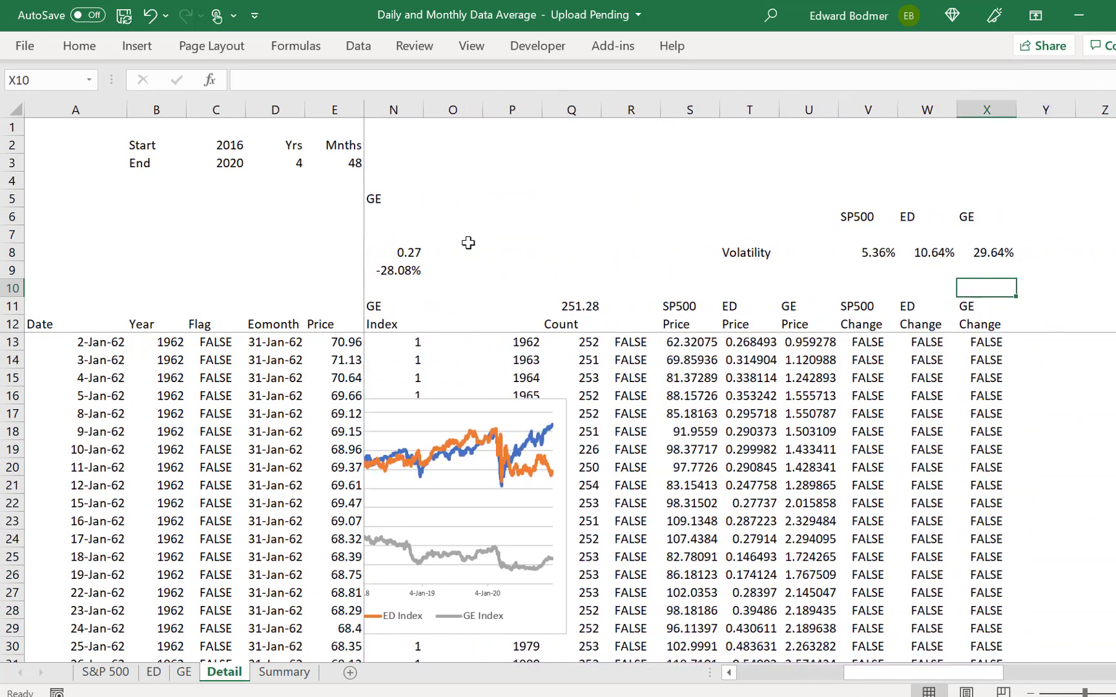
key("Left")
key("Left")
key("Left")
key("Left")
key("Left")
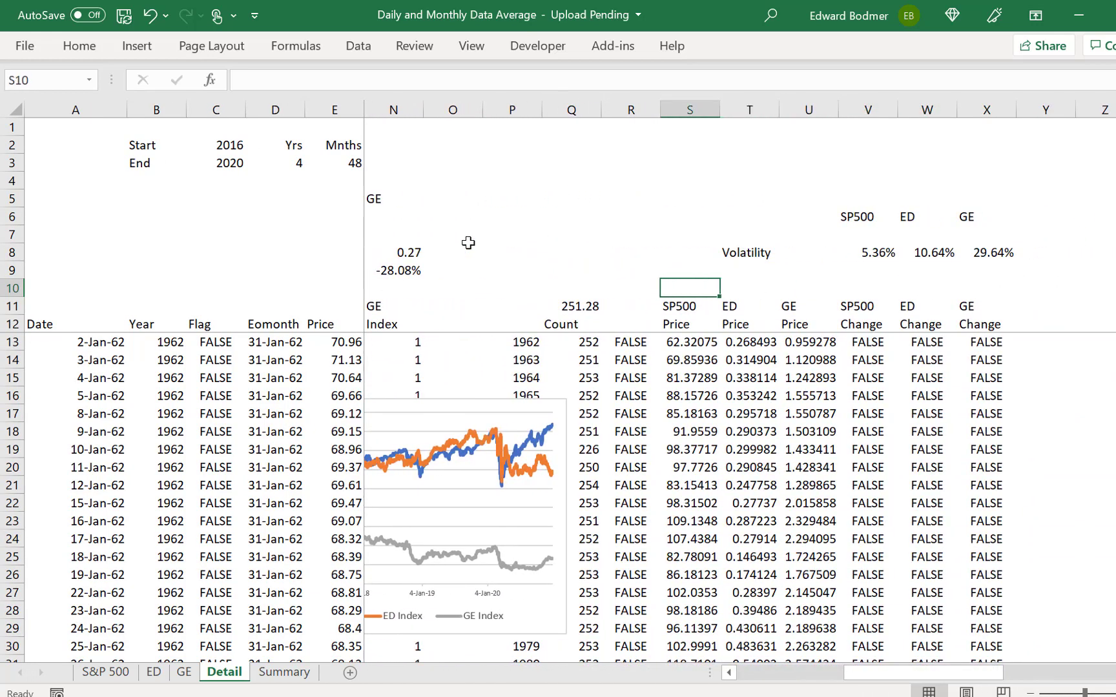
key("Right")
type("Beta")
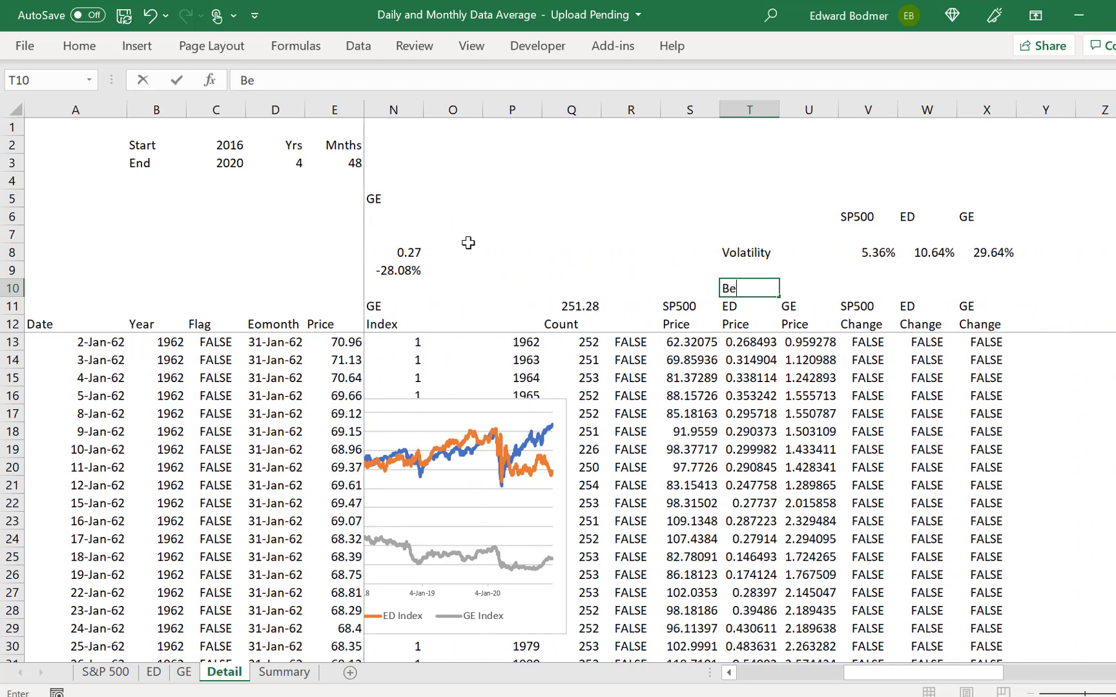
key("Return")
Step: Calculate ED's annual beta against SP500 in W10 with =SLOPE(W13:W72,V13:V72)
key("Up")
key("Right")
key("Right")
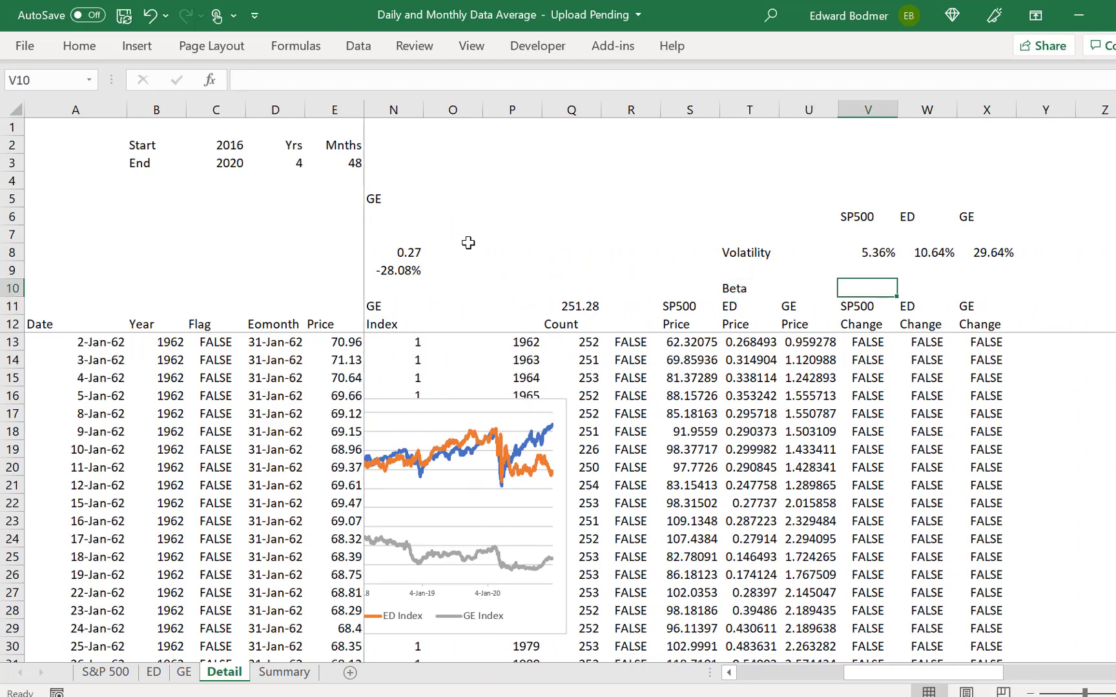
type("=")
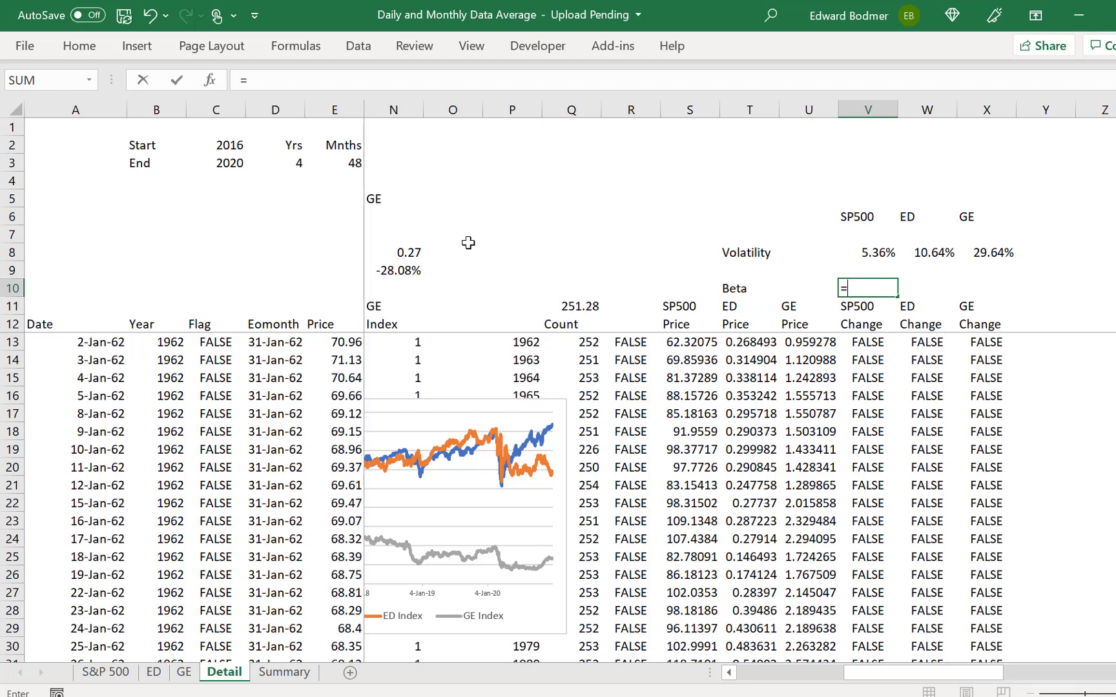
key("Escape")
key("Right")
type("=slo")
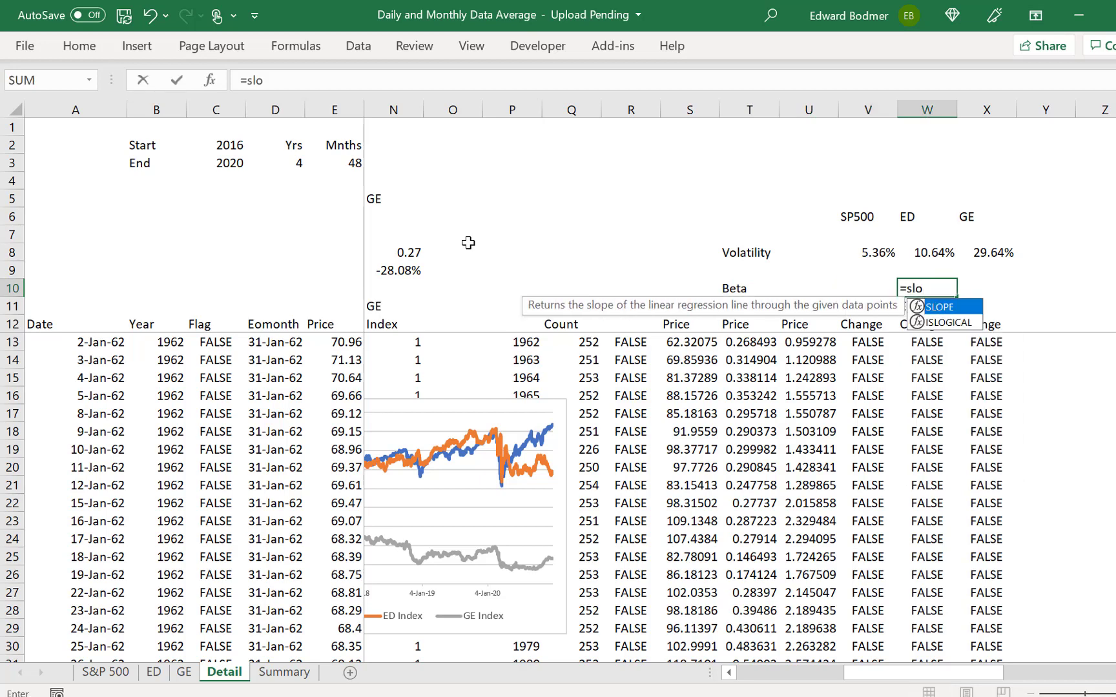
key("Tab")
key("Down")
key("Down")
key("Down")
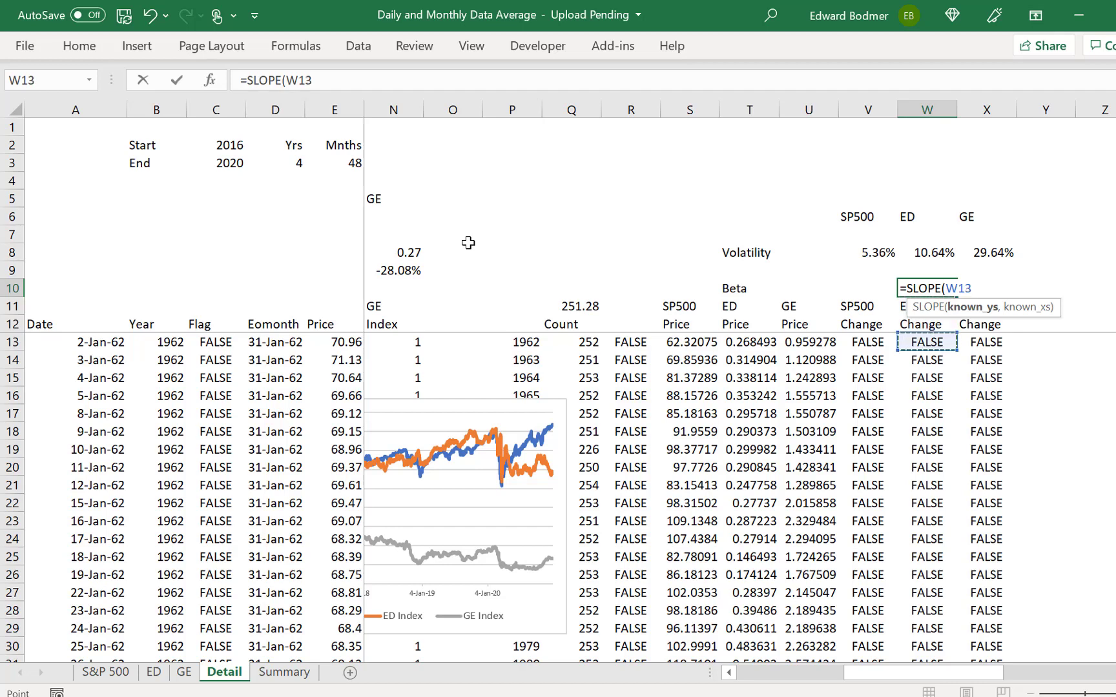
key("ctrl+shift+Down")
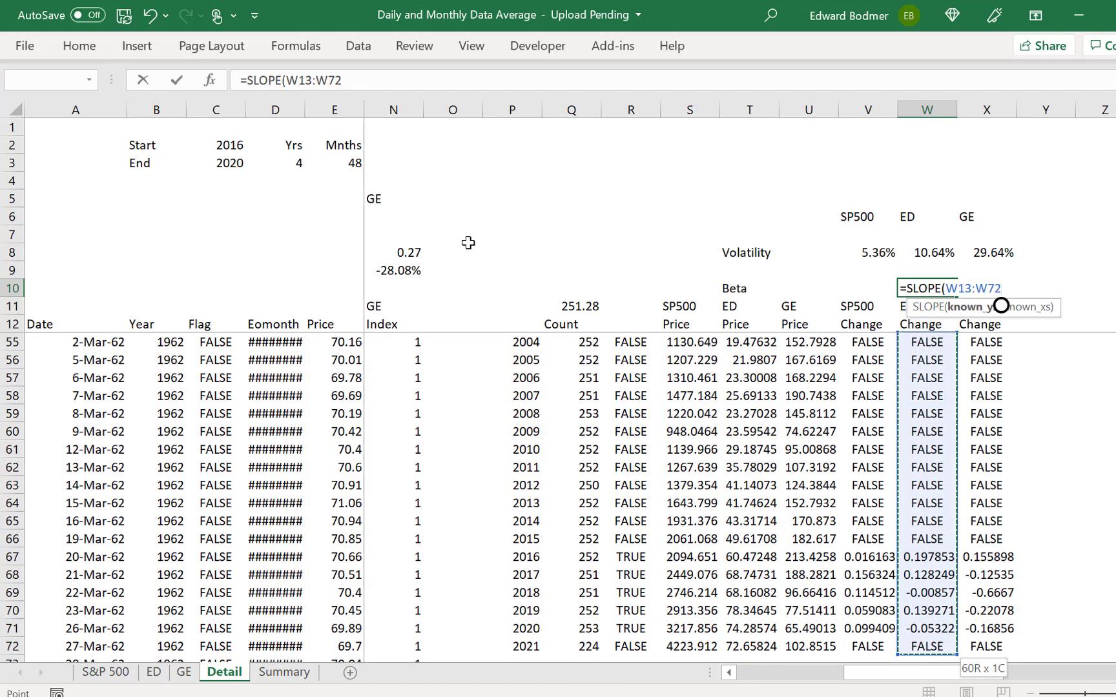
type(",")
key("Left")
key("Left")
key("Down")
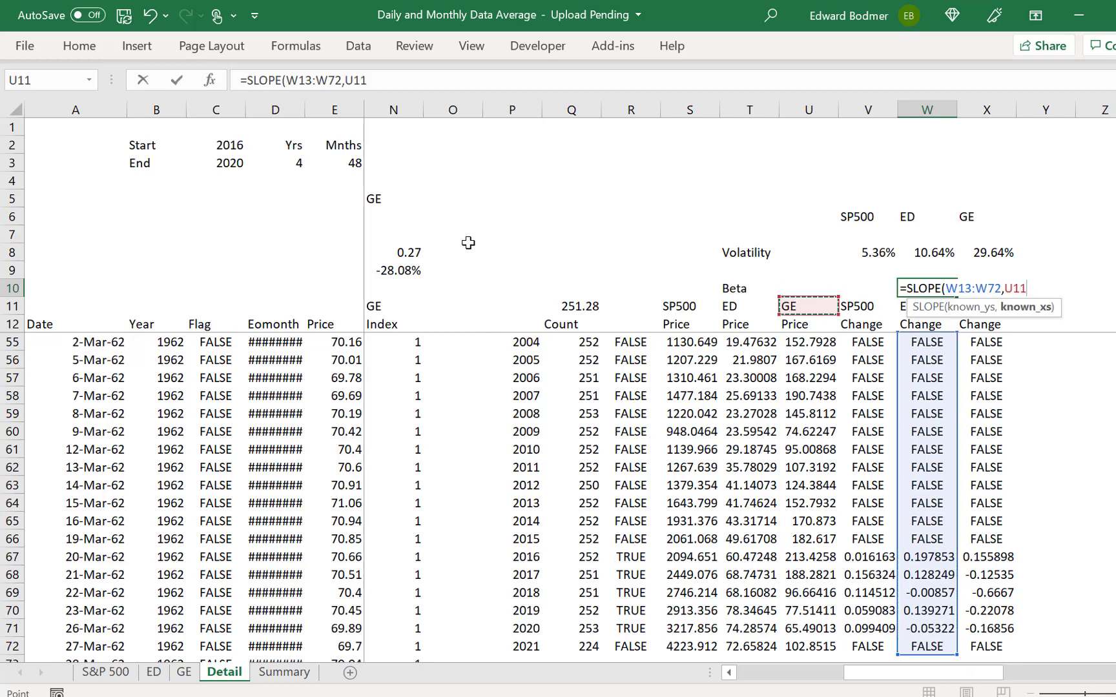
key("Down")
key("Down")
key("Right")
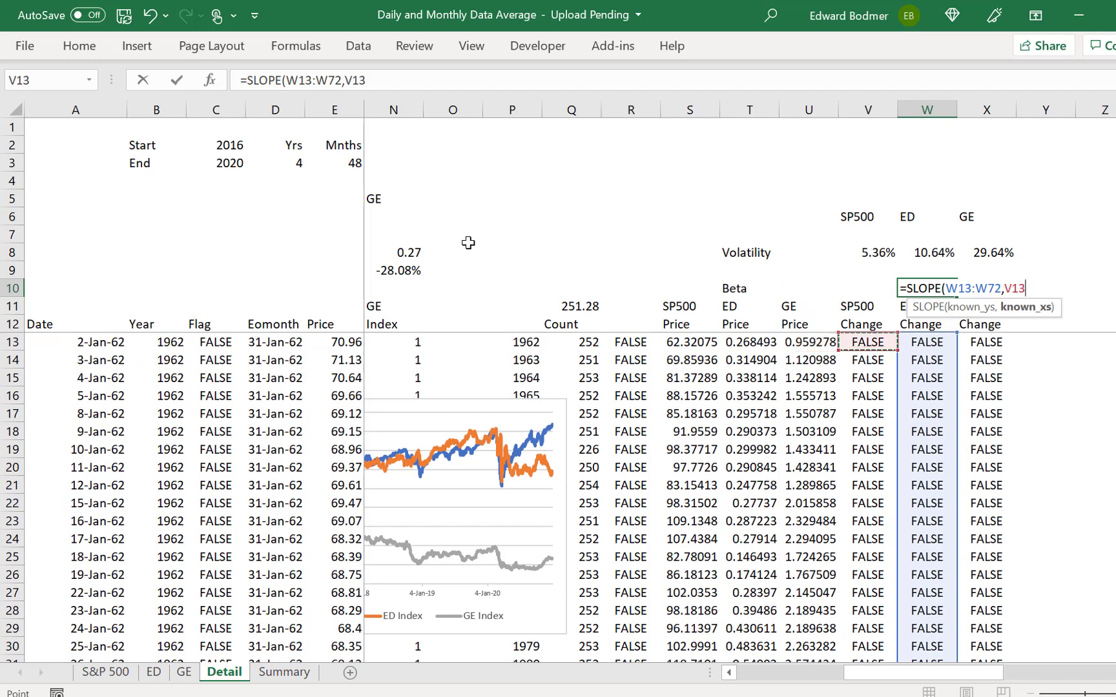
key("ctrl+shift+Down")
key("Return")
key("Up")
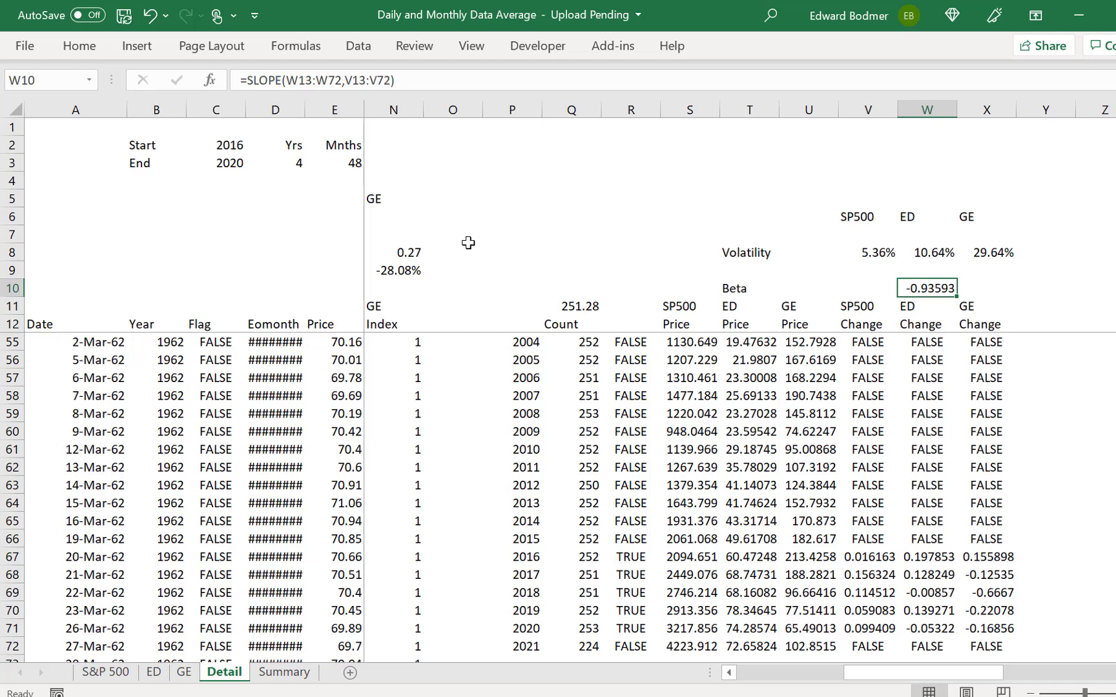
Step: Copy the ED annual beta formula from W10 into X10 for GE
key("ctrl+c")
key("Right")
key("ctrl+v")
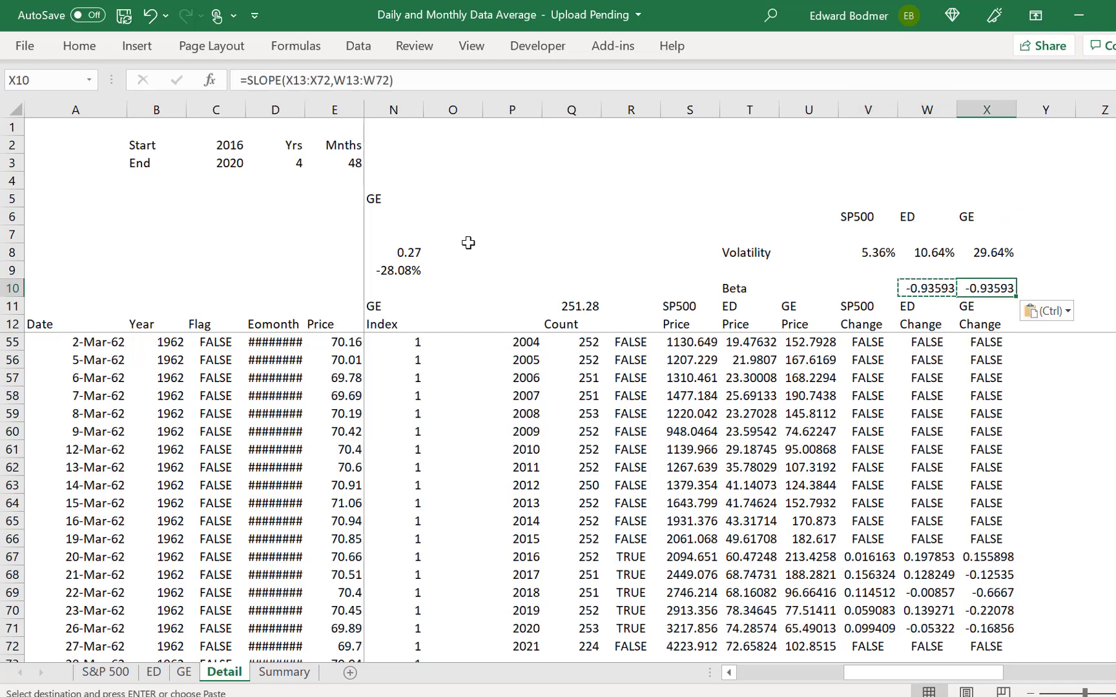
key("Left")
key("Escape")
key("Right")
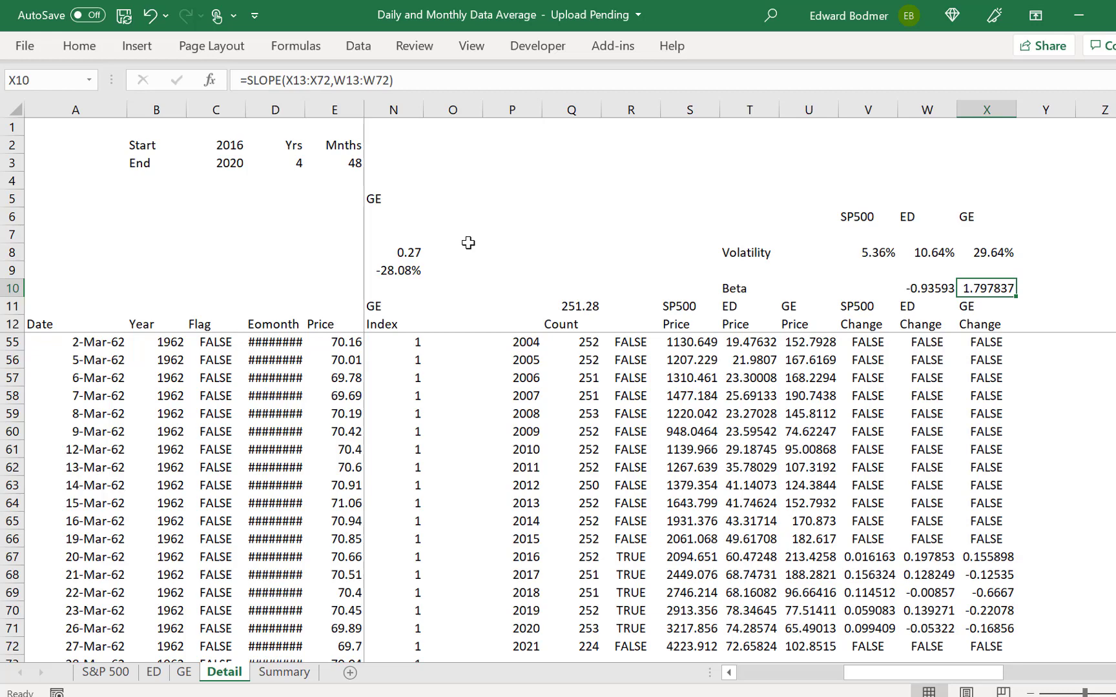
Step: Label cell AG10 Beta, beside the SP500, ED and GE change columns of the monthly data block
key("Right")
key("Right")
key("Right")
key("Right")
key("Right")
key("Right")
key("Right")
key("Right")
key("Right")
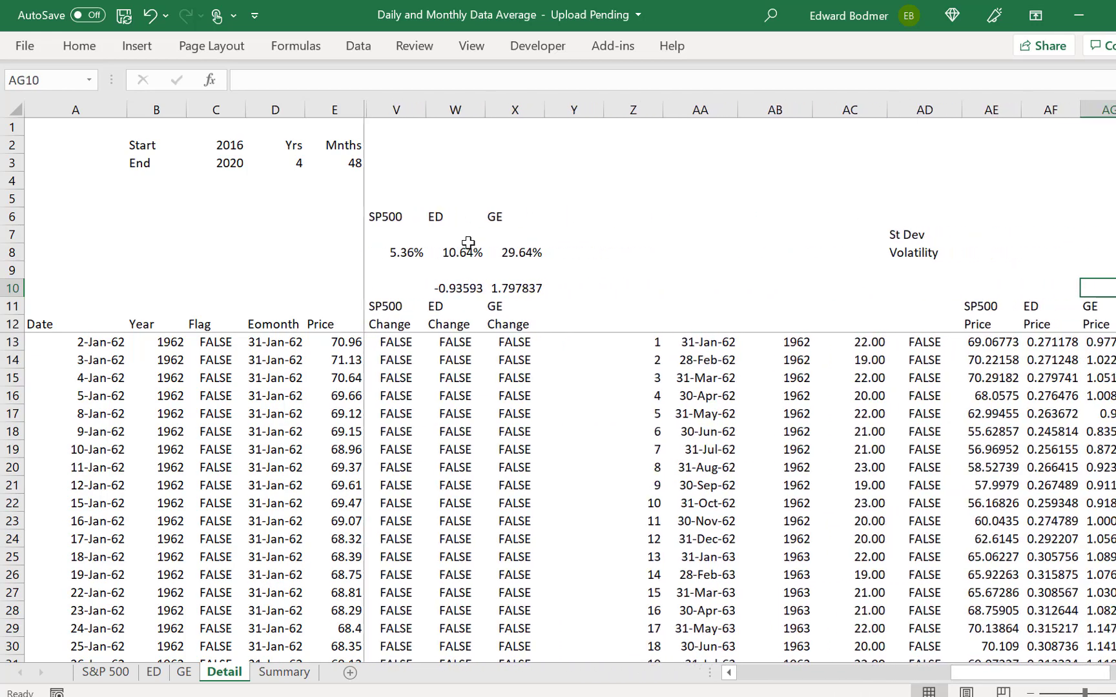
key("Right")
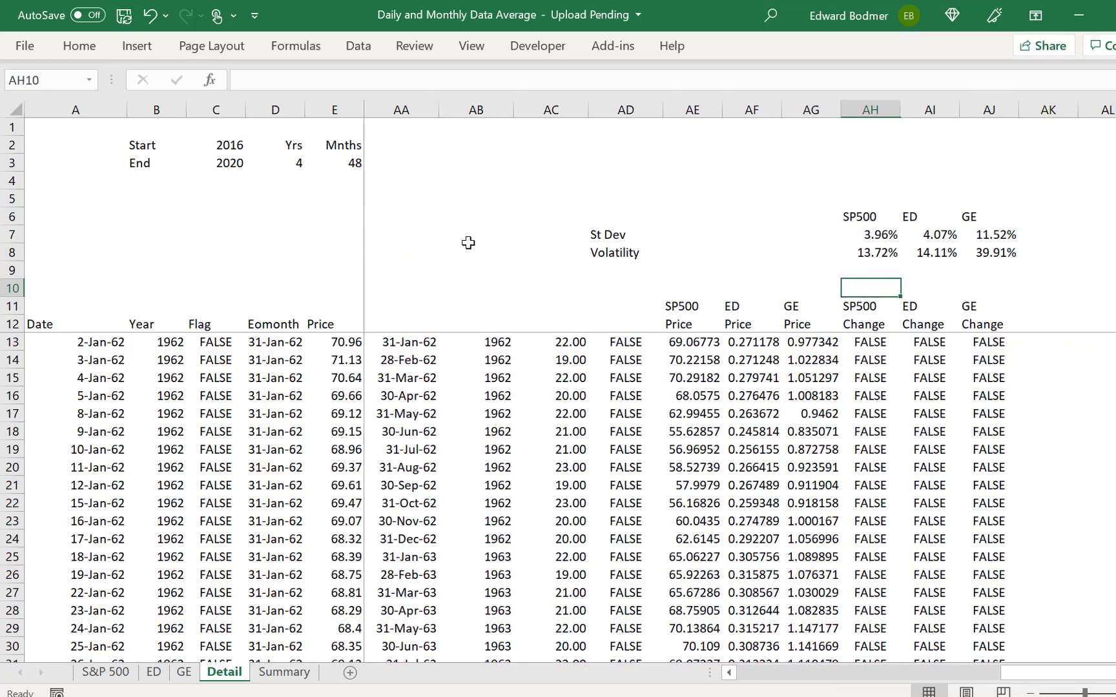
key("Left")
key("Left")
key("Left")
key("Right")
key("Right")
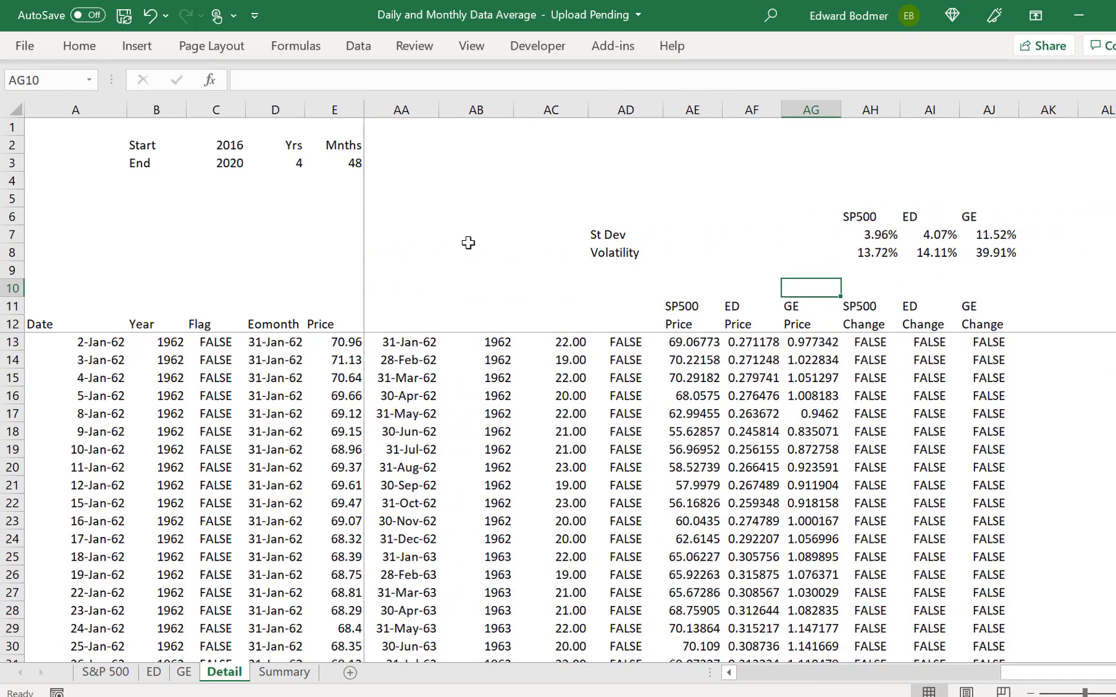
type("Beta")
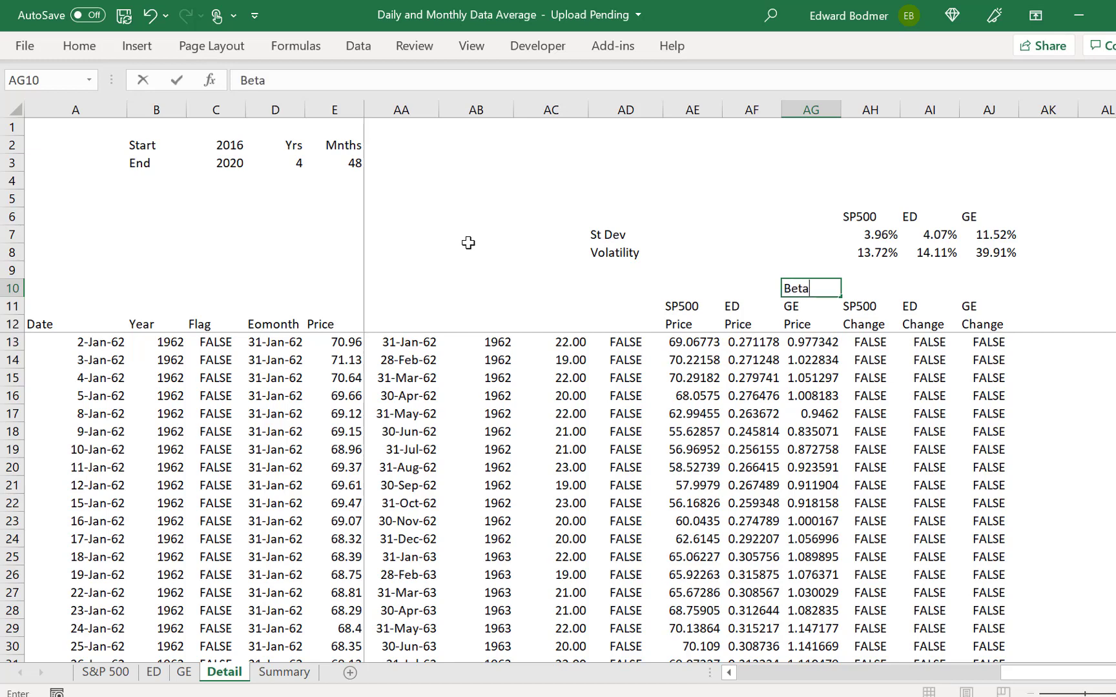
key("Return")
key("Up")
key("Right")
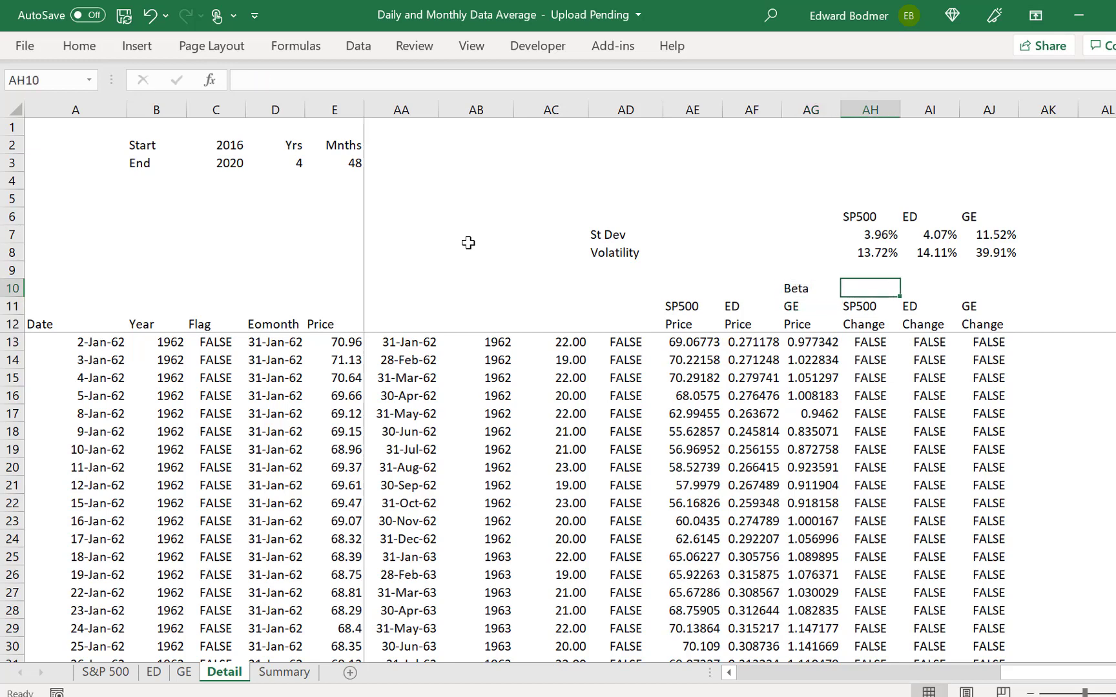
type("=s")
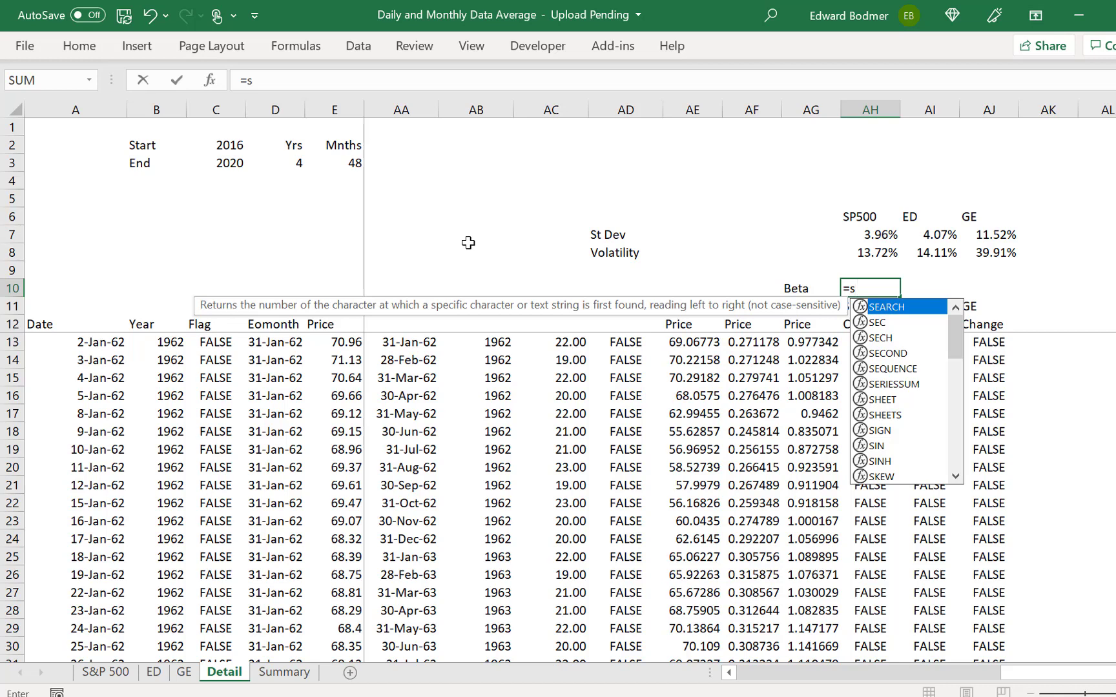
type("lo")
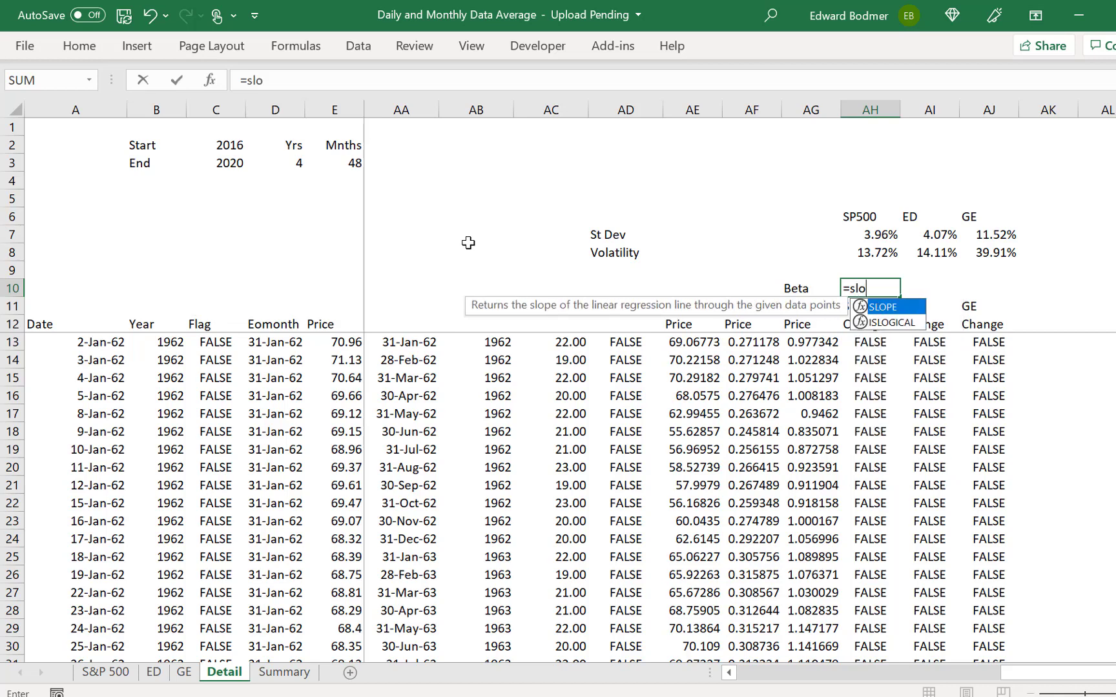
key("Tab")
key("Down")
key("Down")
key("Down")
key("Down")
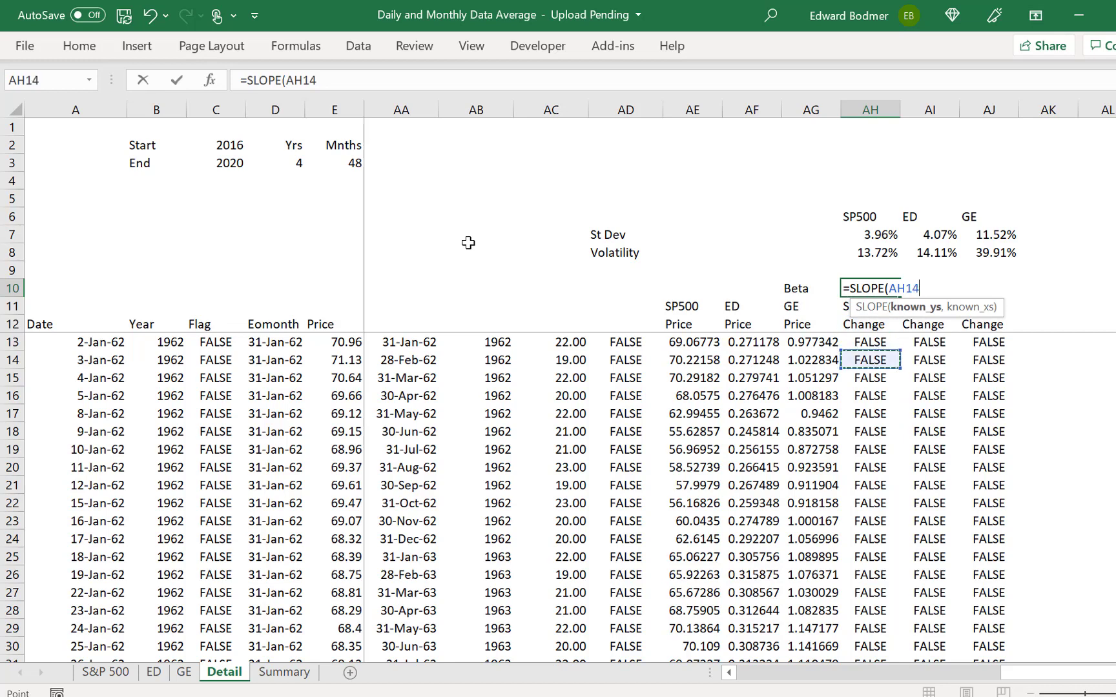
key("Up")
key("Right")
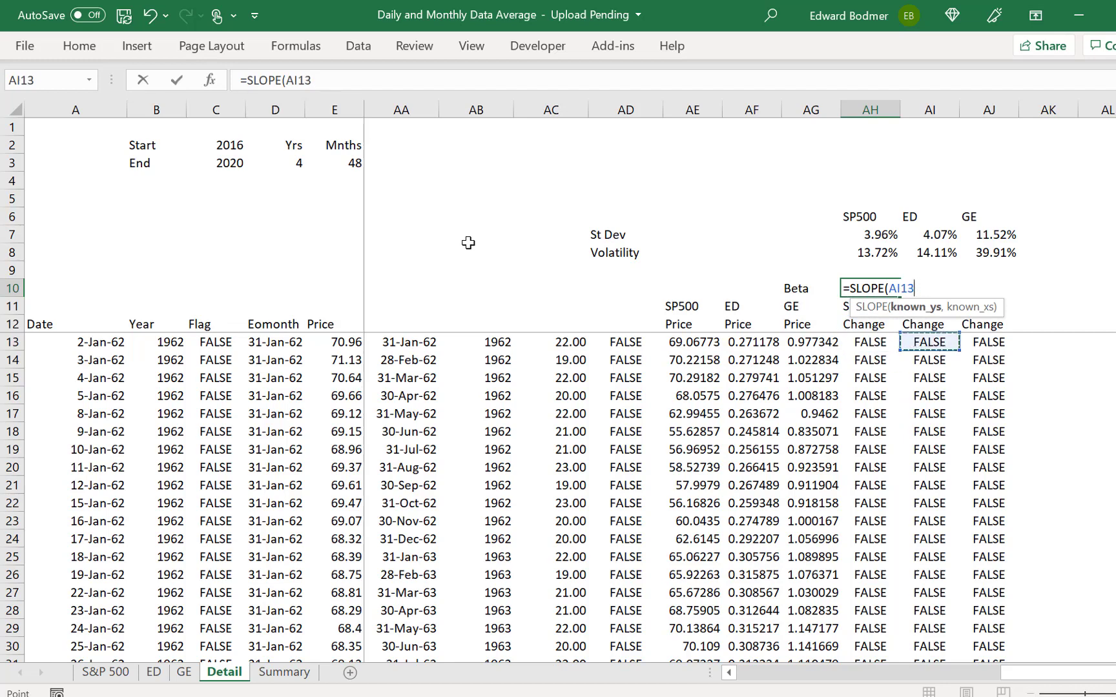
key("Escape")
Step: Calculate ED's monthly beta against SP500 in AI10 with =SLOPE(AI13:AI731,AH13:AH731)
key("Right")
type("=")
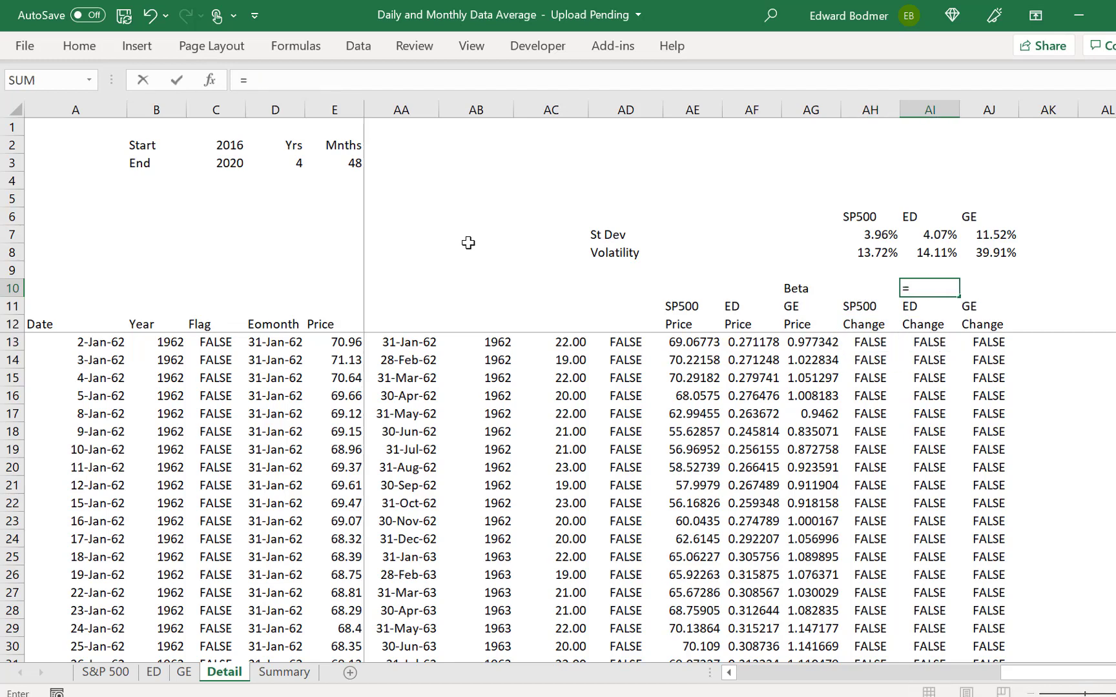
type("sl")
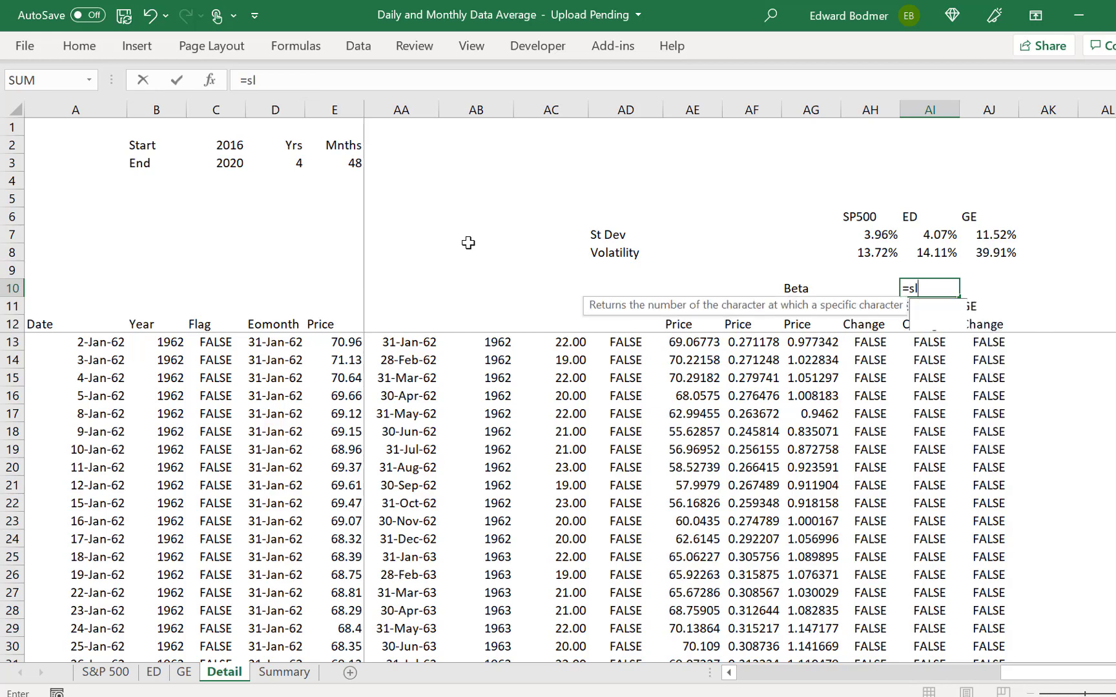
type("o")
key("Tab")
key("Down")
key("Down")
key("Down")
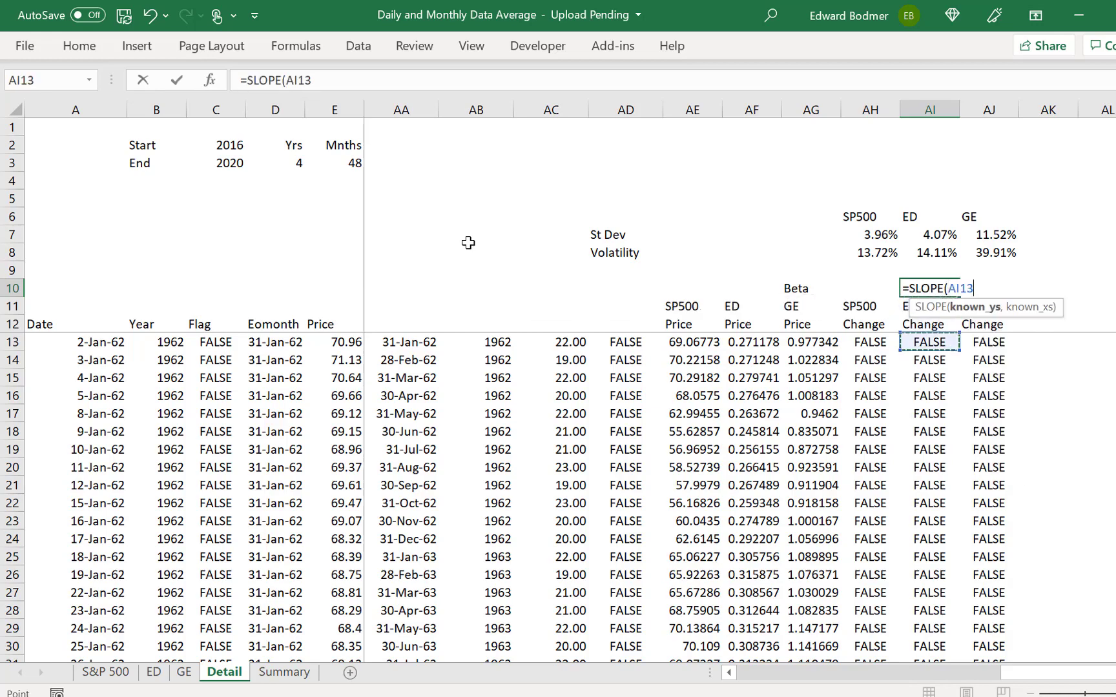
key("ctrl+shift+Down")
type(",")
key("Left")
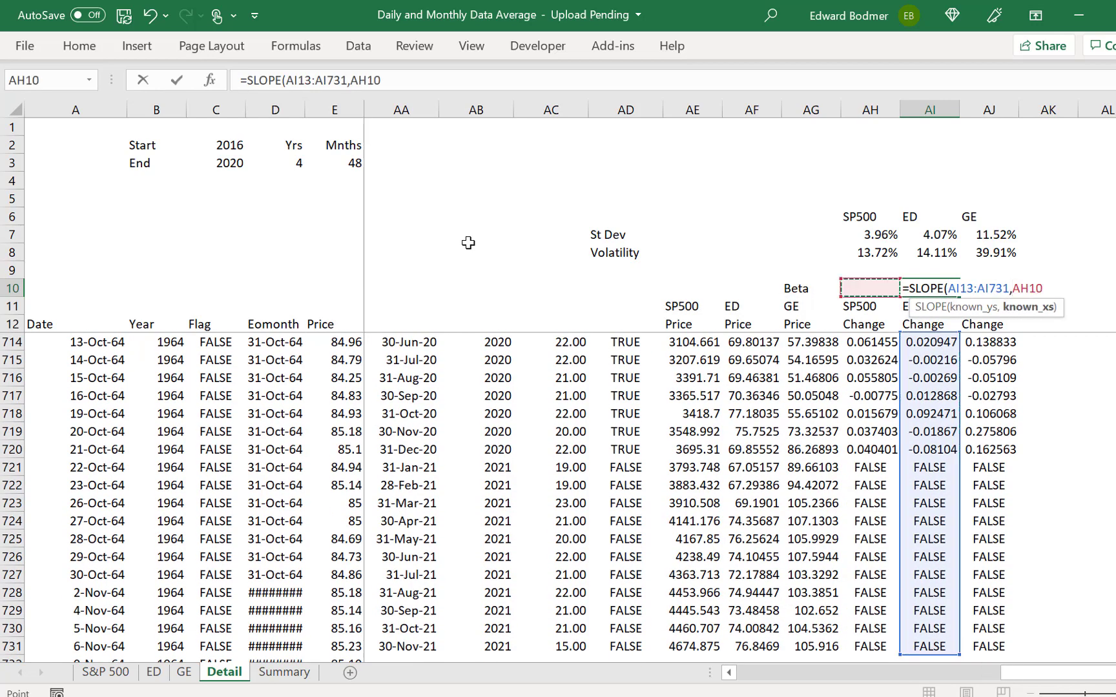
key("Down")
key("Down")
key("Down")
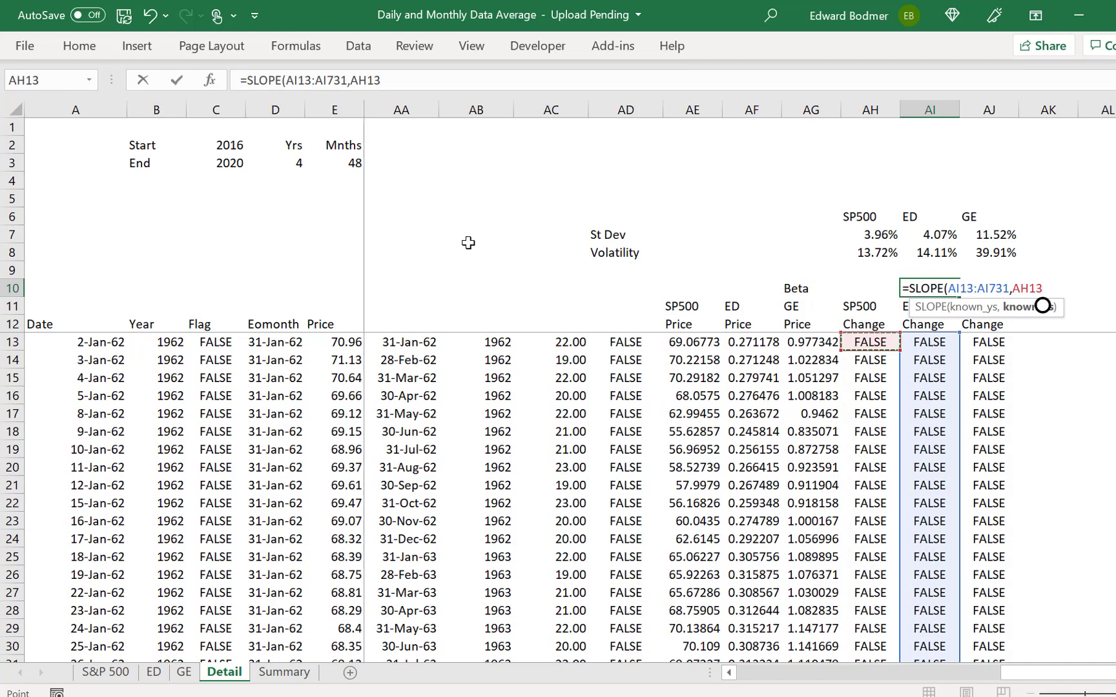
key("ctrl+shift+Down")
key("Return")
key("Up")
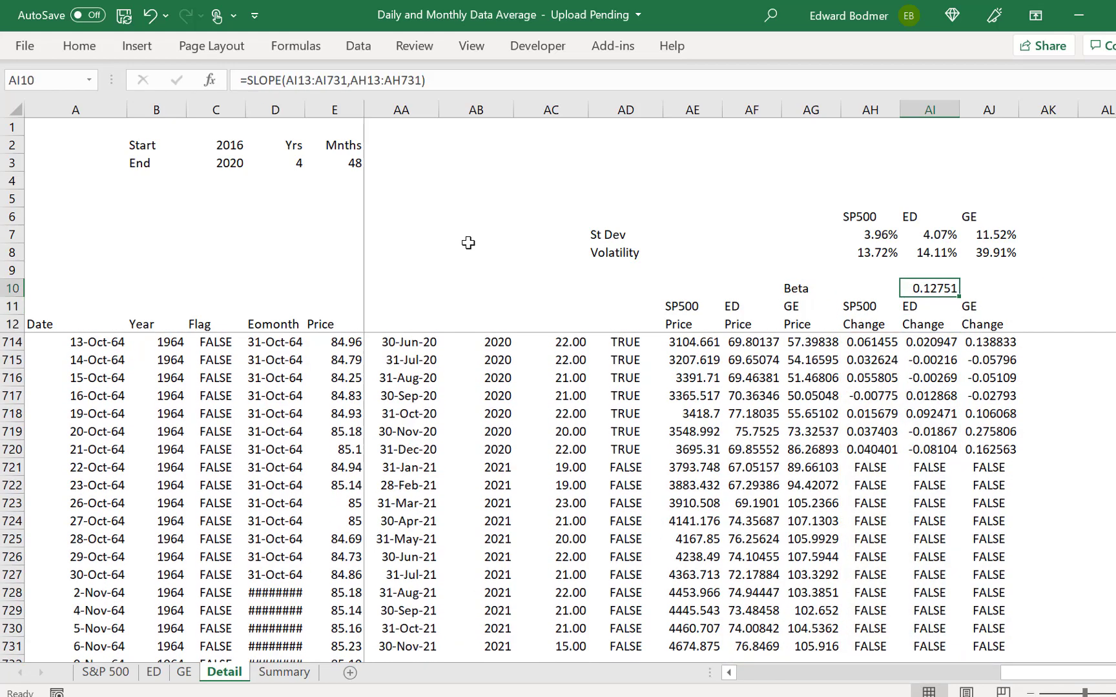
Step: Review the daily data block's beta row and check ED's SLOPE formula in I10
key("Left")
key("Right")
key("Left")
key("Left")
key("Left")
key("Left")
key("Left")
key("Left")
key("Left")
key("Left")
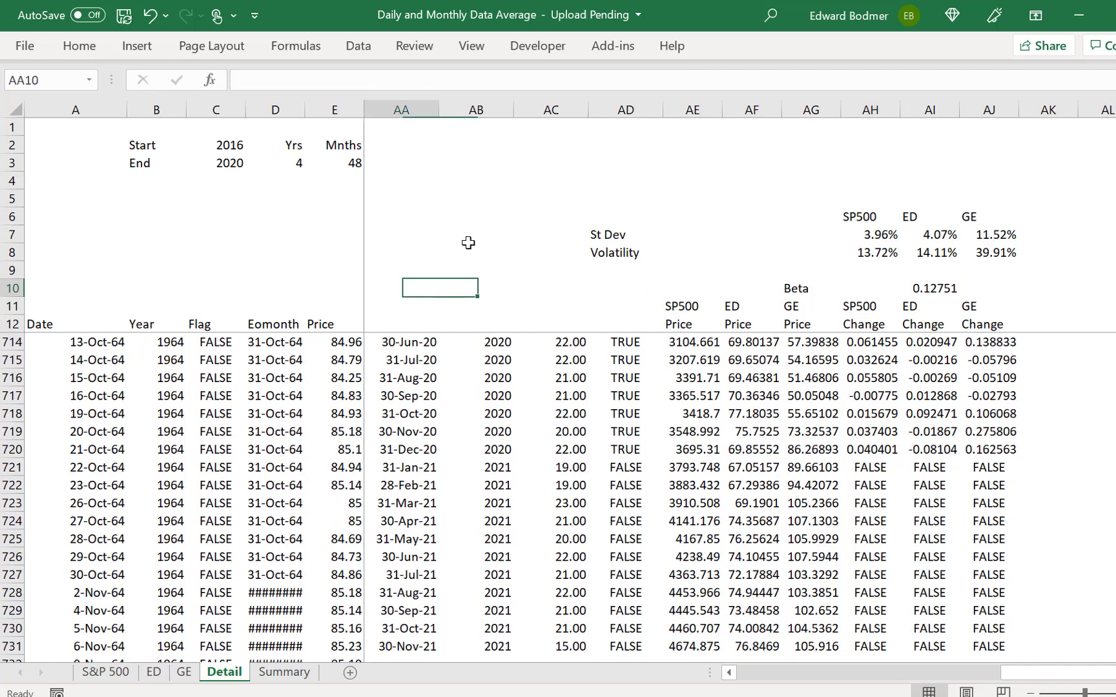
key("Left")
key("Left")
key("Left")
key("Left")
key("Left")
key("Left")
key("Left")
key("Left")
key("Left")
key("Left")
key("Left")
key("Left")
key("Left")
key("Left")
key("Left")
key("Left")
key("Left")
key("Left")
key("Left")
key("Left")
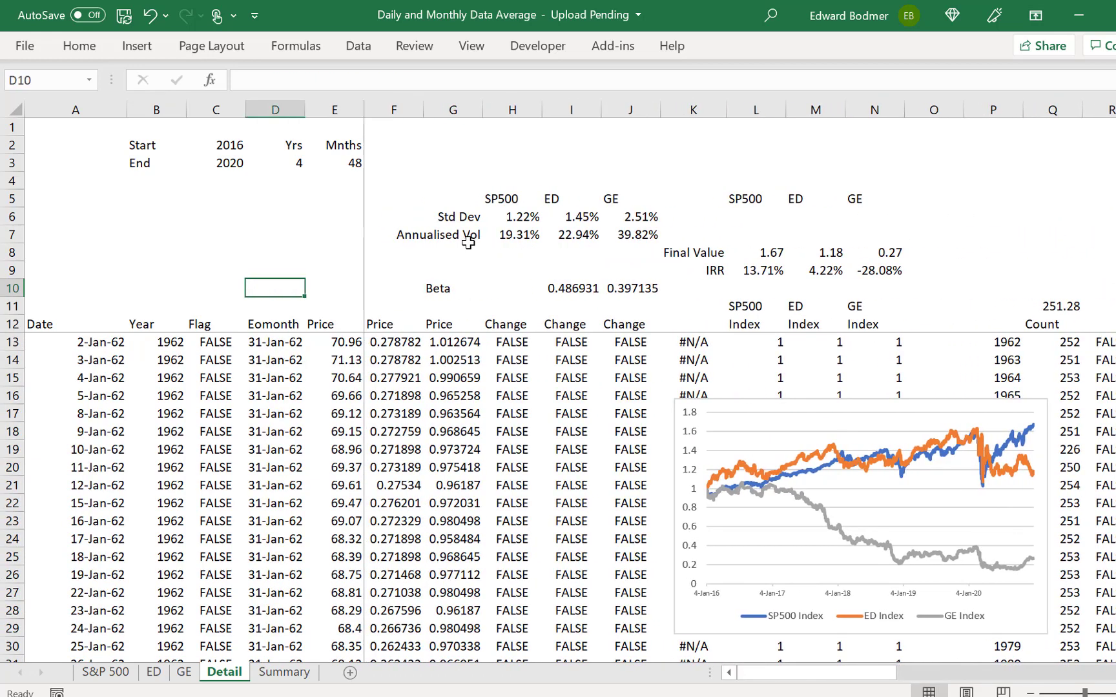
key("Left")
key("Right")
key("Right")
key("Right")
key("Right")
key("Right")
key("Right")
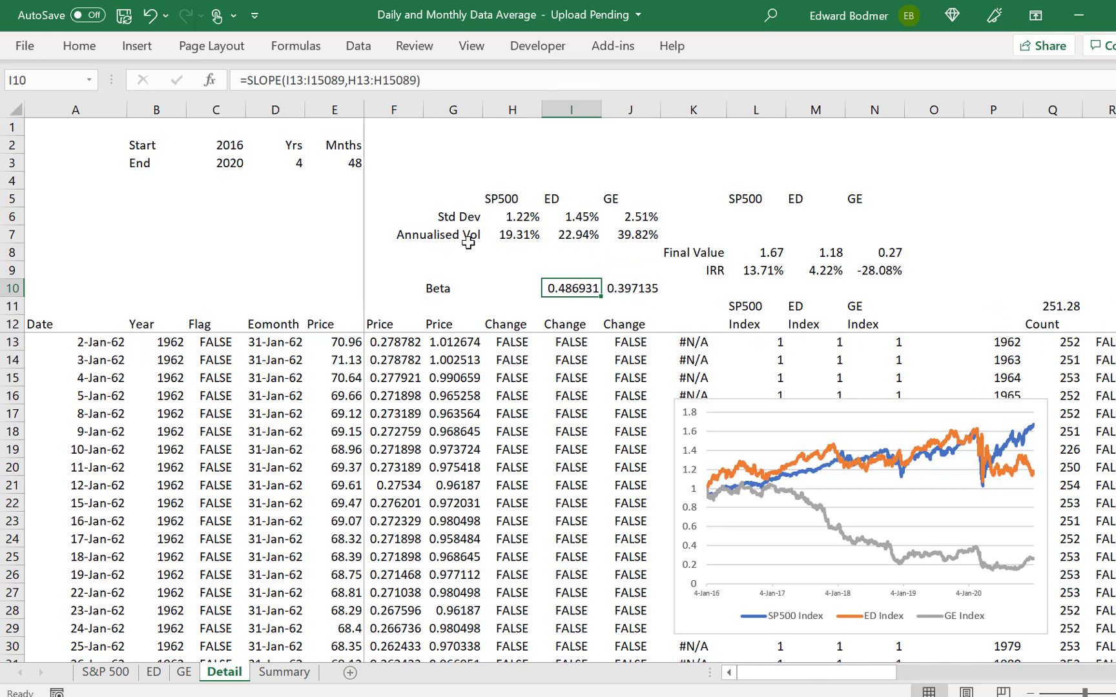
Step: Calculate GE's monthly beta against SP500 in AJ10 with =SLOPE(AJ13:AJ731,AH13:AH731)
key("Right")
key("Right")
key("Right")
key("Right")
key("Right")
key("Right")
key("Right")
key("Right")
key("Right")
key("Right")
key("Right")
key("Right")
key("Right")
key("Right")
key("Right")
key("Right")
key("Right")
key("Right")
key("Right")
key("Right")
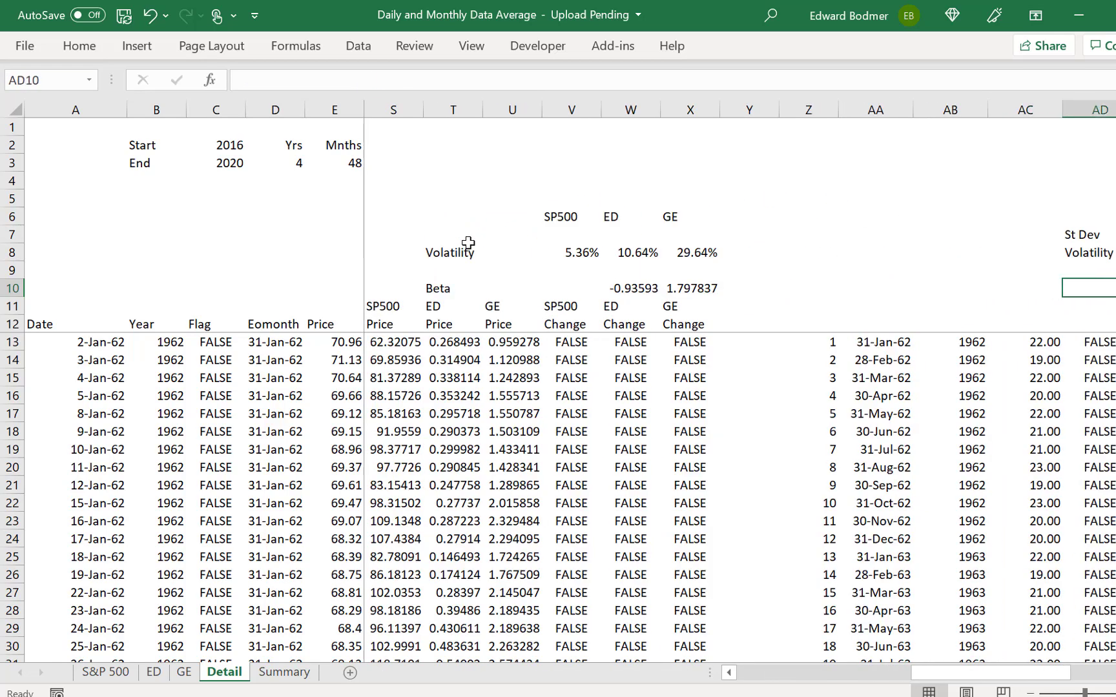
key("Right")
key("Right")
key("Right")
key("Right")
key("Right")
key("Right")
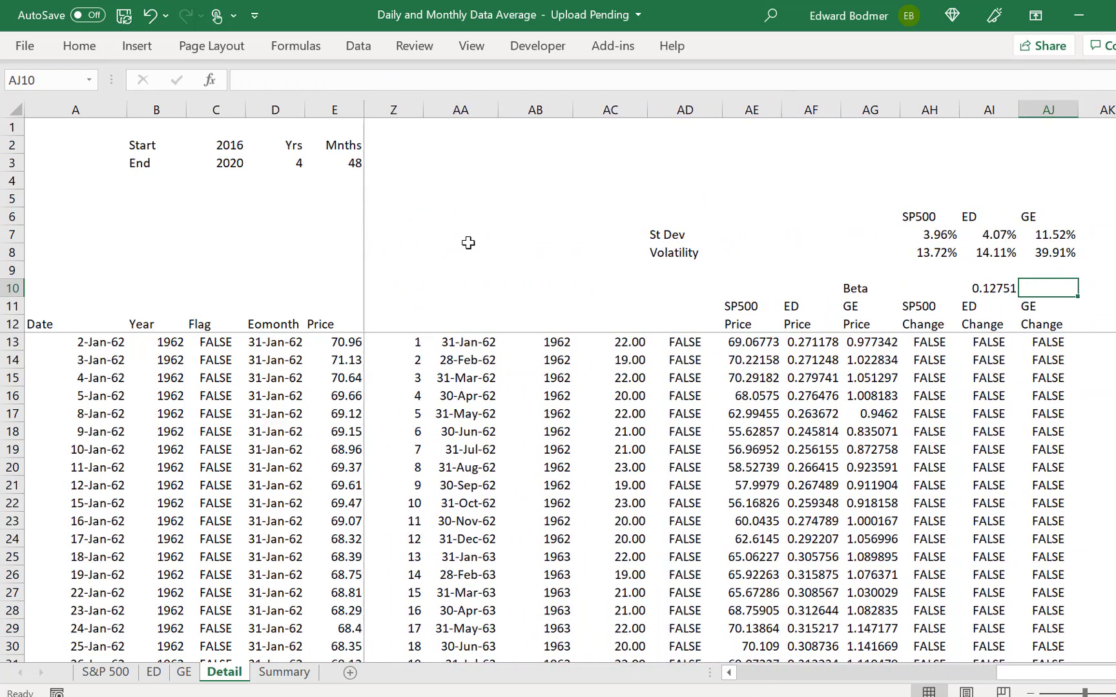
type("=s")
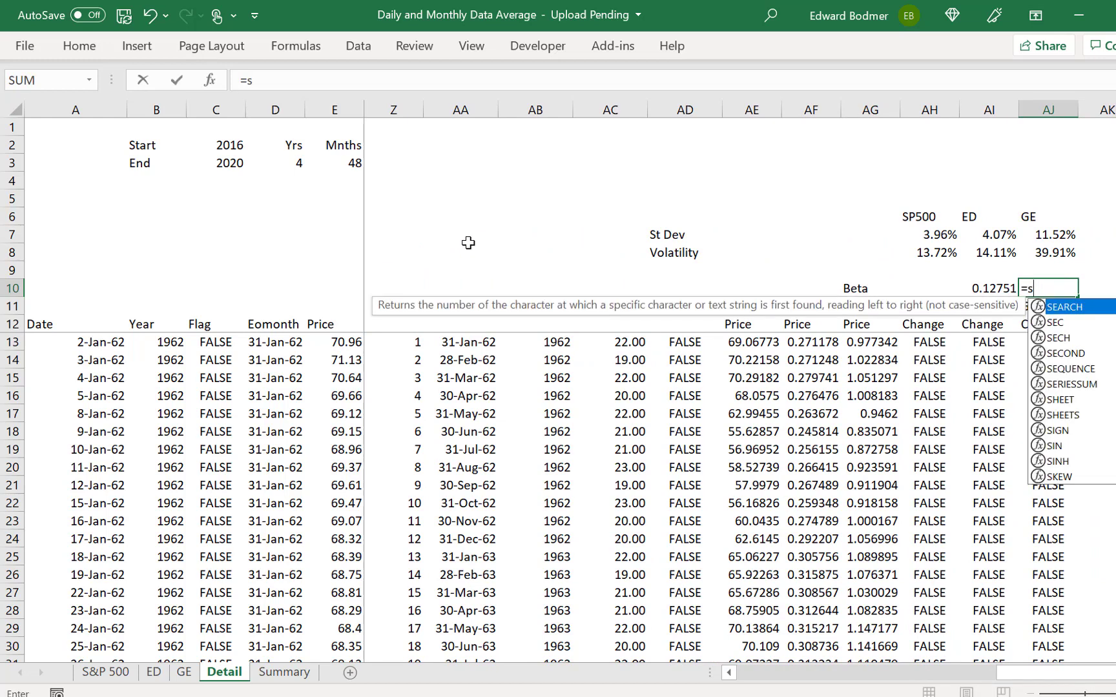
type("lo")
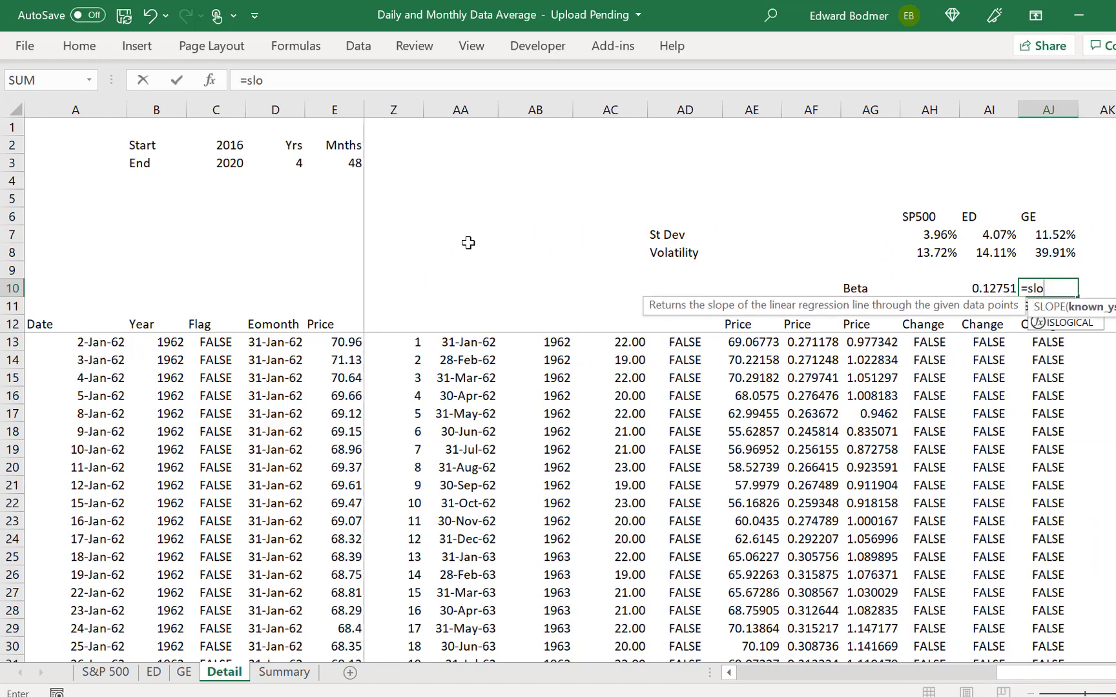
key("Tab")
key("Down")
key("Down")
key("Down")
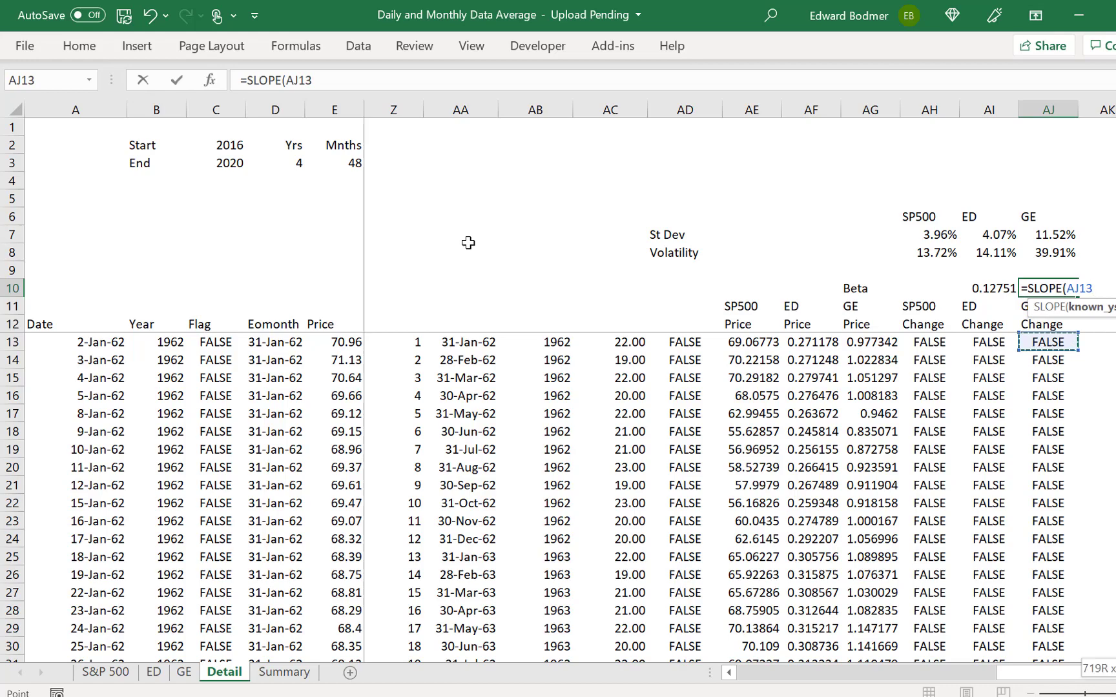
key("ctrl+shift+Down")
type(",")
key("Left")
key("Left")
key("Left")
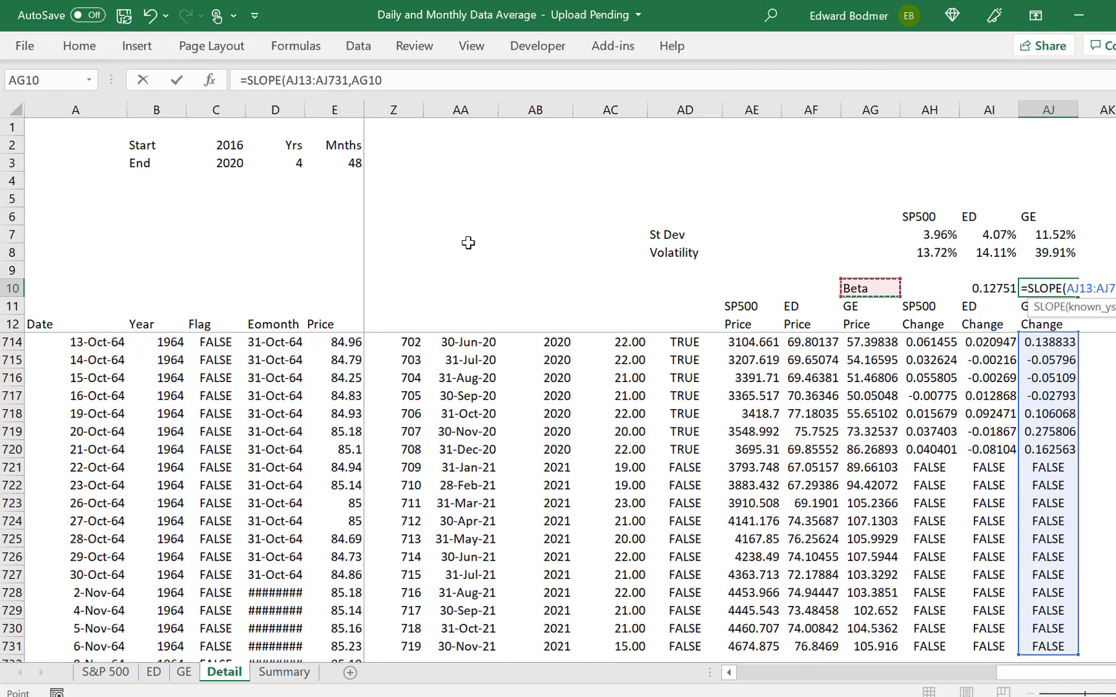
key("Right")
key("Down")
key("Down")
key("Down")
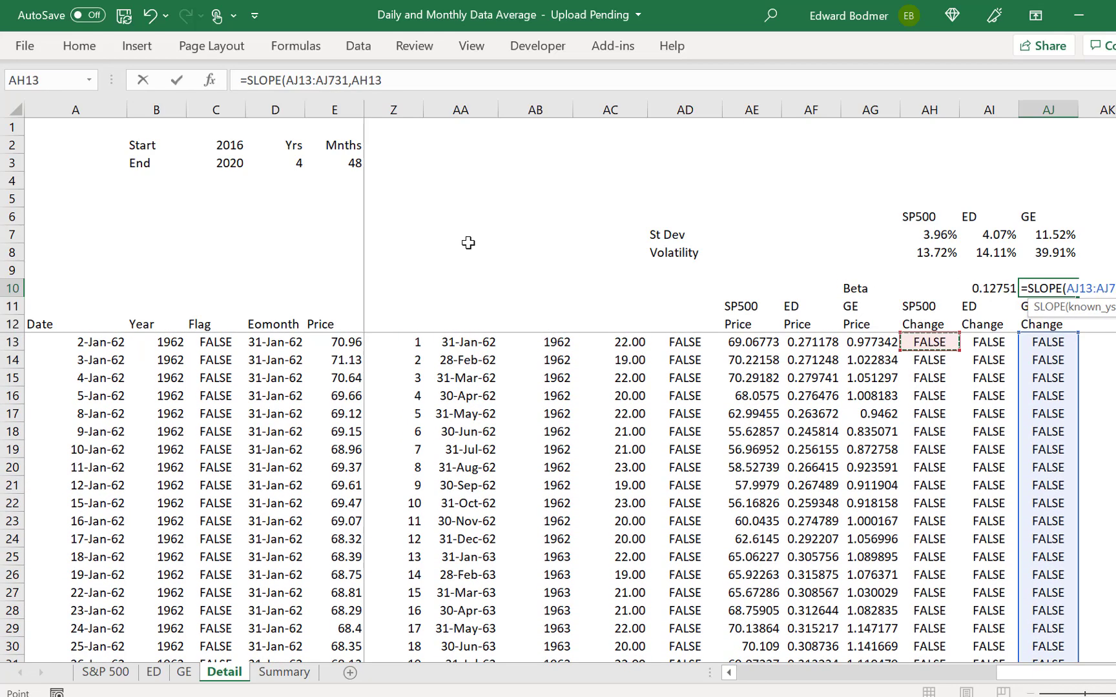
key("ctrl+shift+Down")
key("Return")
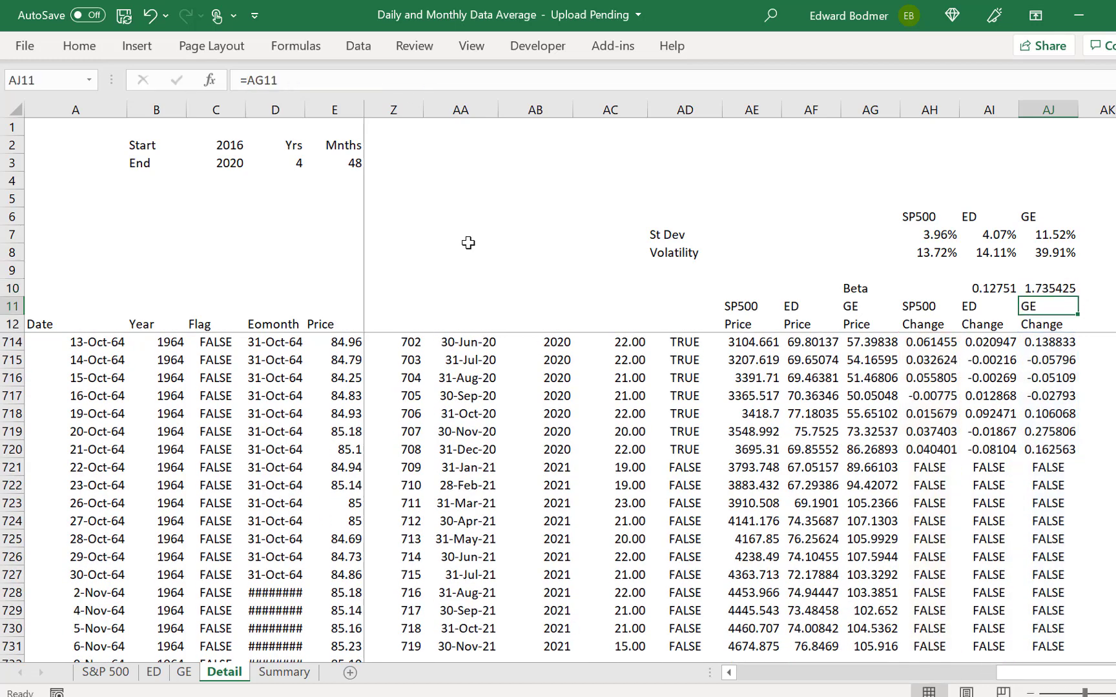
Step: Format the monthly ED and GE betas in AI10 and AJ10 as numbers with two decimals
key("Up")
key("Up")
key("Up")
key("Up")
key("Down")
key("Down")
key("Down")
key("Left")
key("Left")
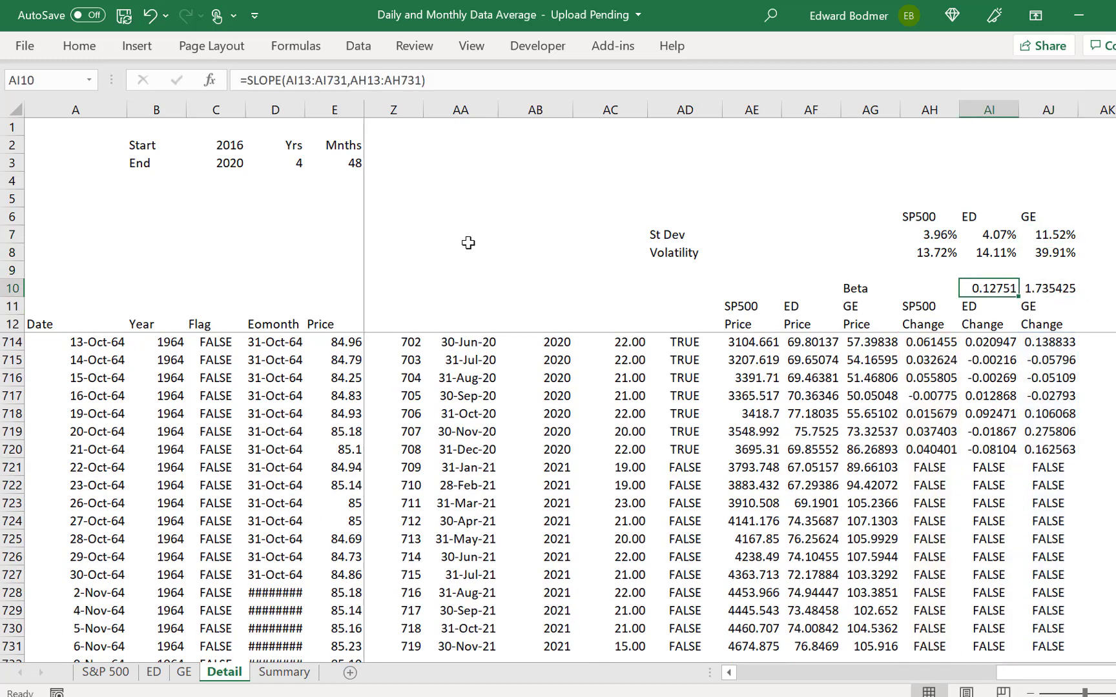
key("Right")
key("Right")
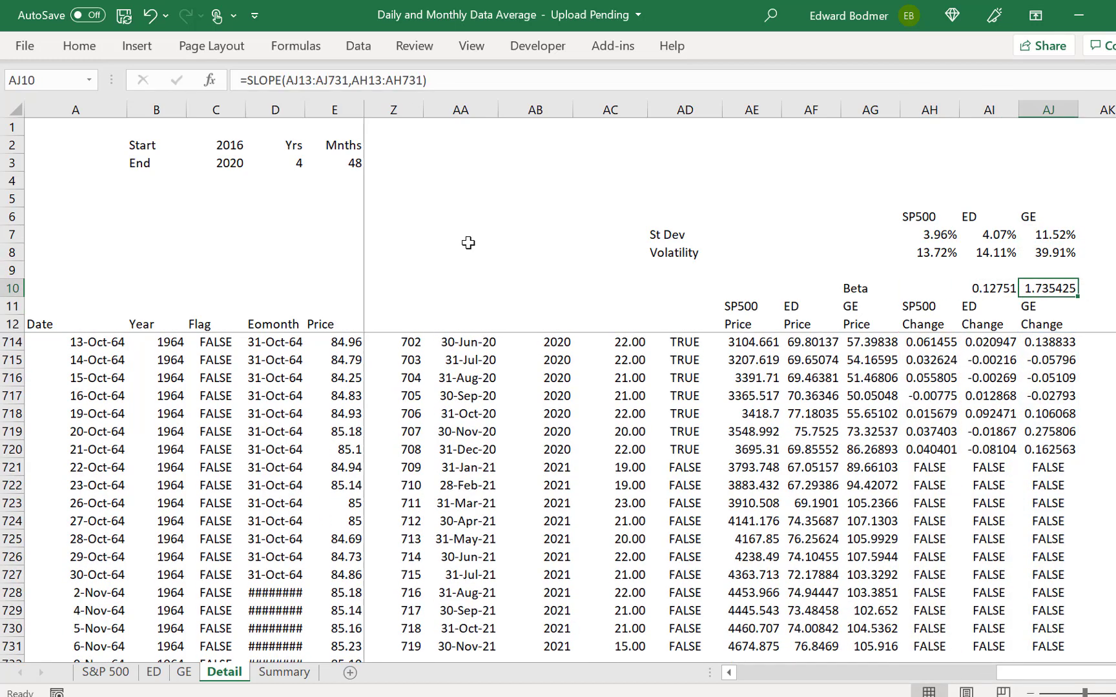
key("ctrl+shift+1")
key("Left")
key("ctrl+shift+1")
key("Left")
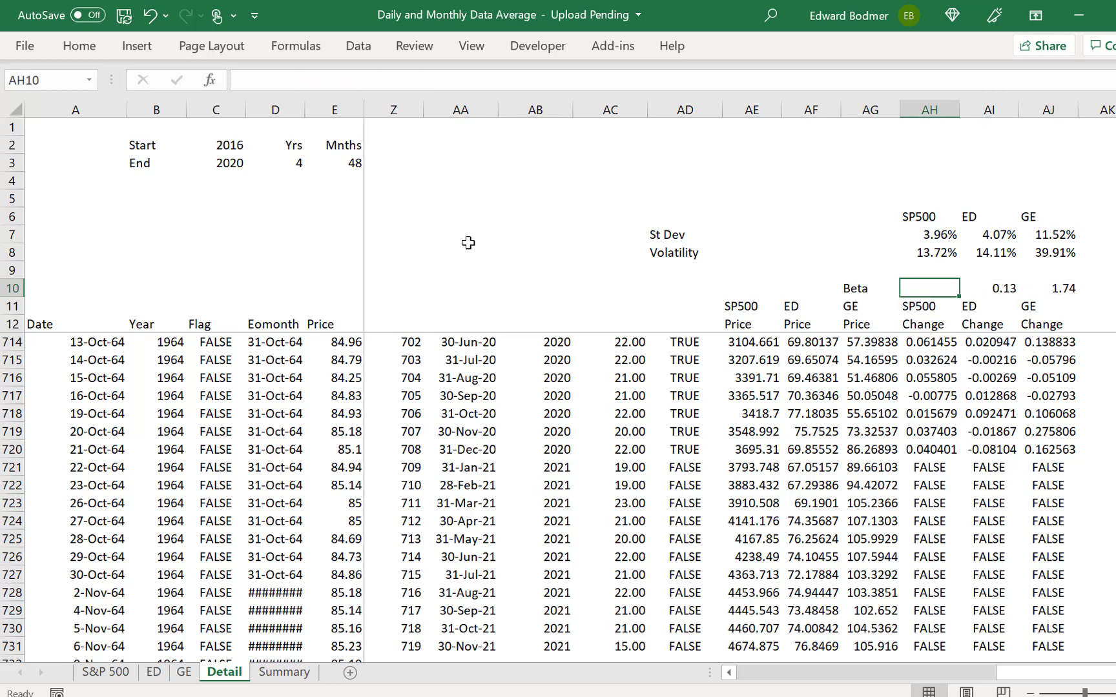
Step: Review the beta row back across the daily and annual data blocks and examine GE's annual beta formula in X10
key("Left")
key("Left")
key("Left")
key("Left")
key("Left")
key("Left")
key("Left")
key("Left")
key("Left")
key("Left")
key("Left")
key("Left")
key("Left")
key("Left")
key("Left")
key("Left")
key("Left")
key("Left")
key("Left")
key("Left")
key("Left")
key("Left")
key("Right")
key("Right")
key("Right")
key("Right")
key("Right")
key("Right")
key("Right")
key("Right")
key("Right")
key("Right")
key("Right")
key("Right")
key("Right")
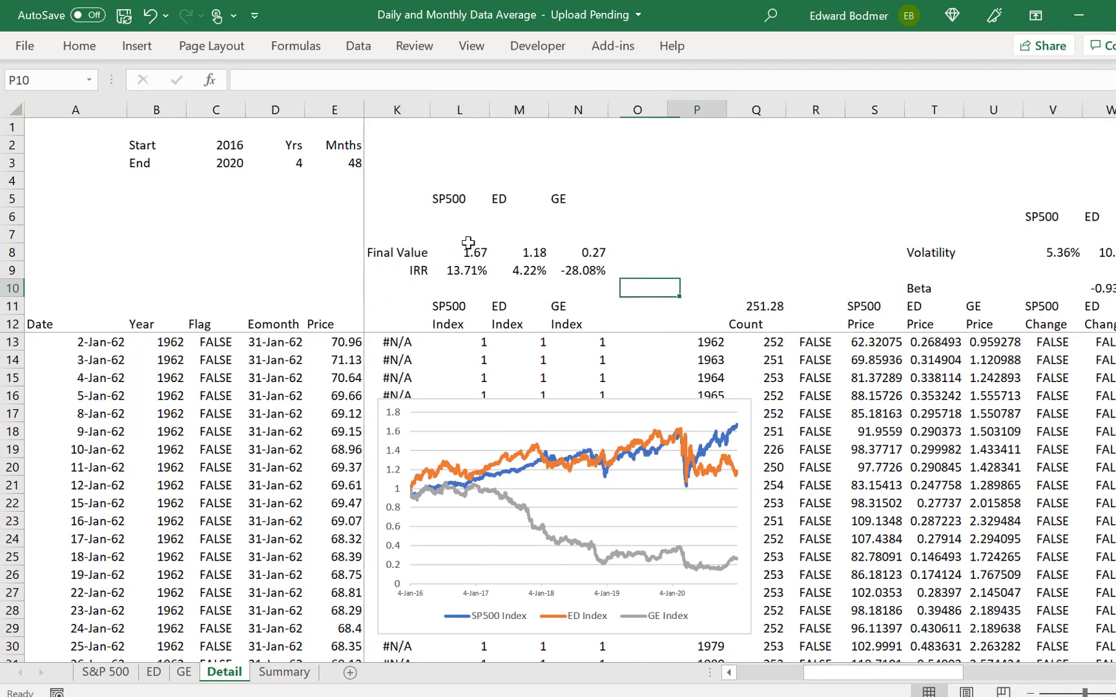
key("Right")
key("Left")
key("Left")
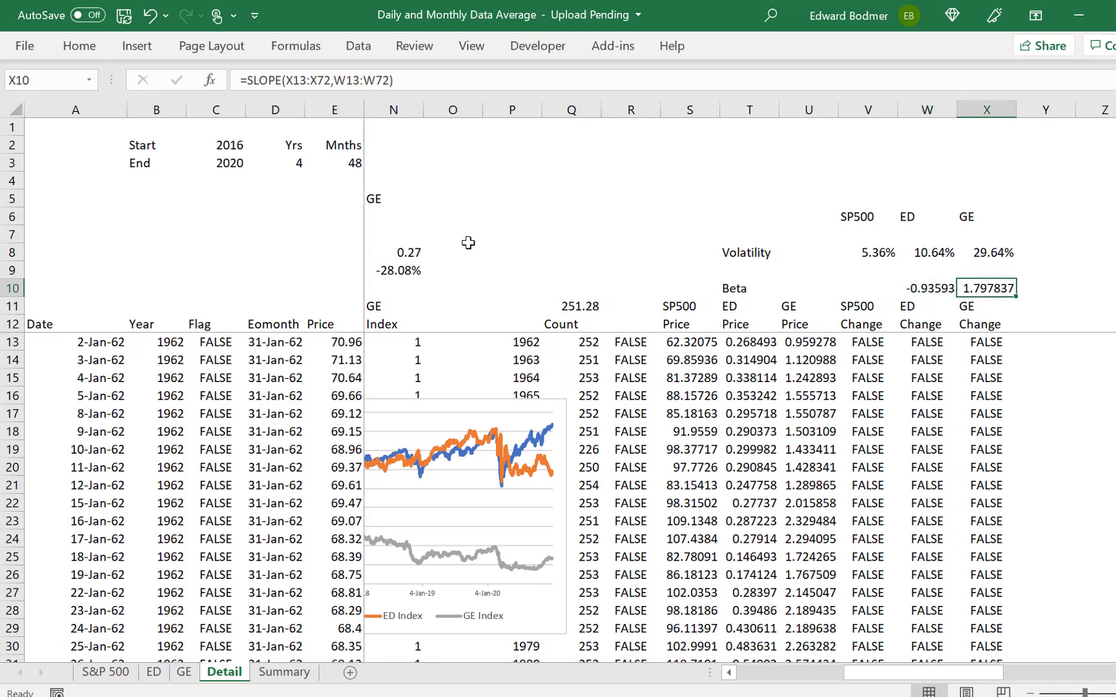
Step: Examine ED's monthly beta formula in AI10 and the monthly SP500 volatility formula in AH8
key("Right")
key("Right")
key("Right")
key("Right")
key("Right")
key("Right")
key("Right")
key("Right")
key("Right")
key("Right")
key("Right")
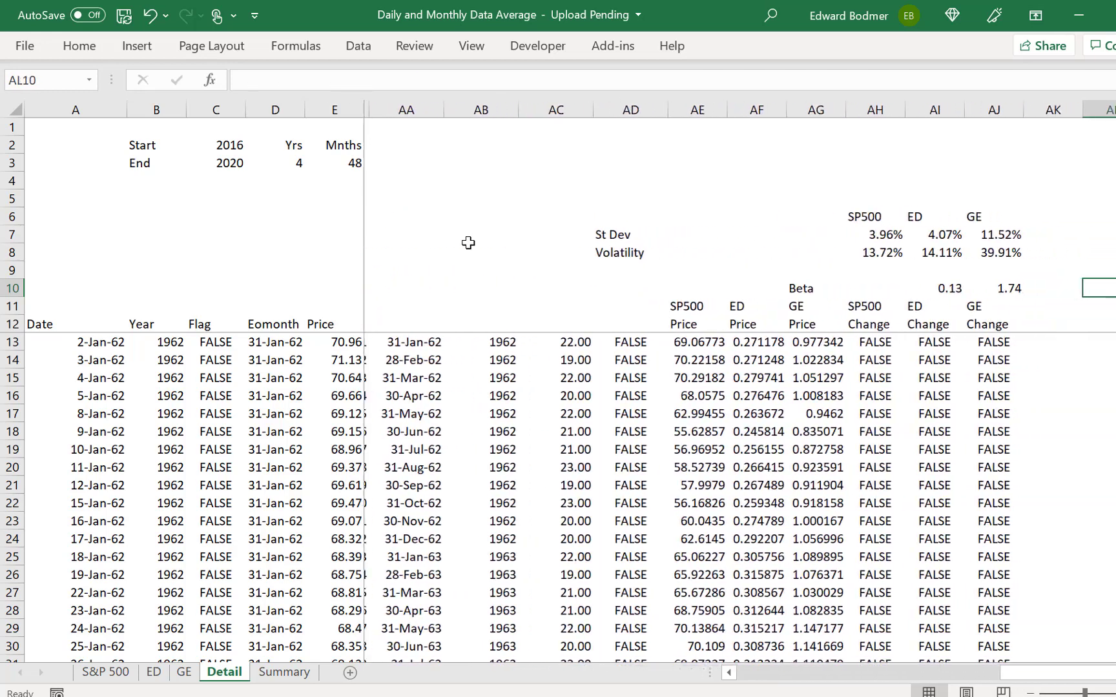
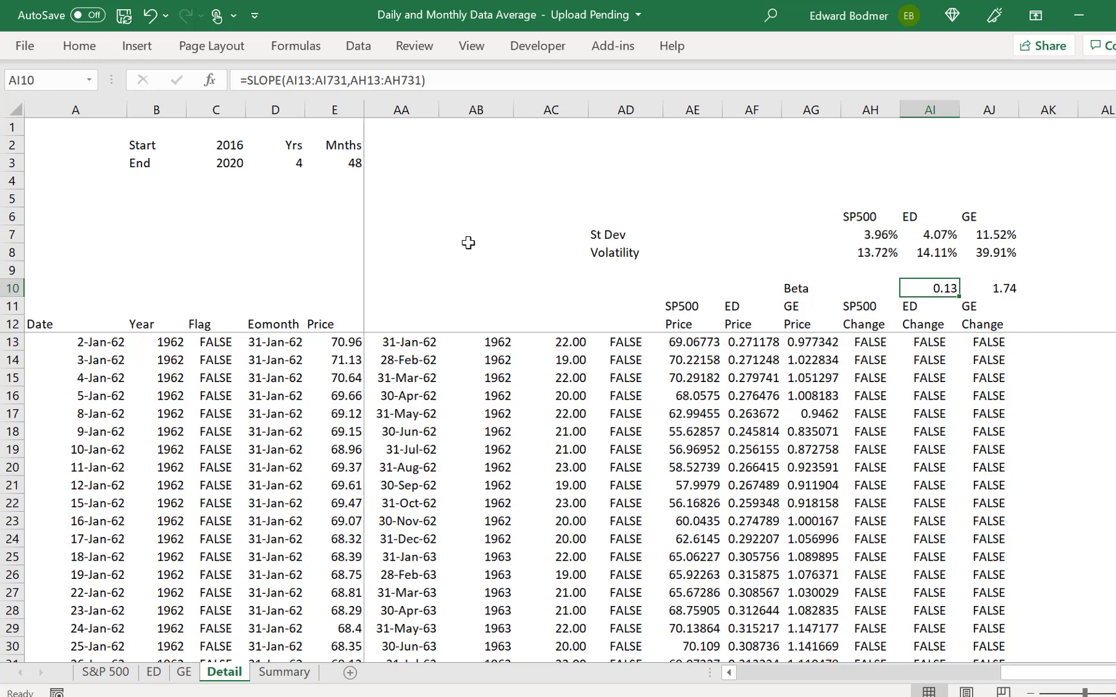
key("Up")
key("Up")
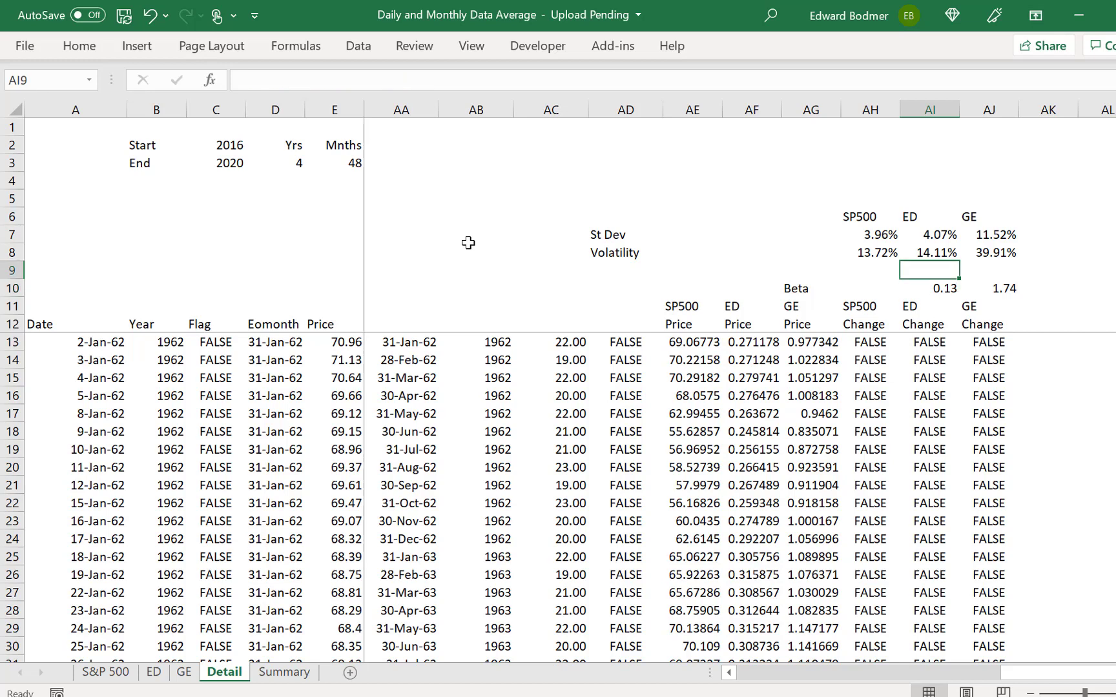
key("Left")
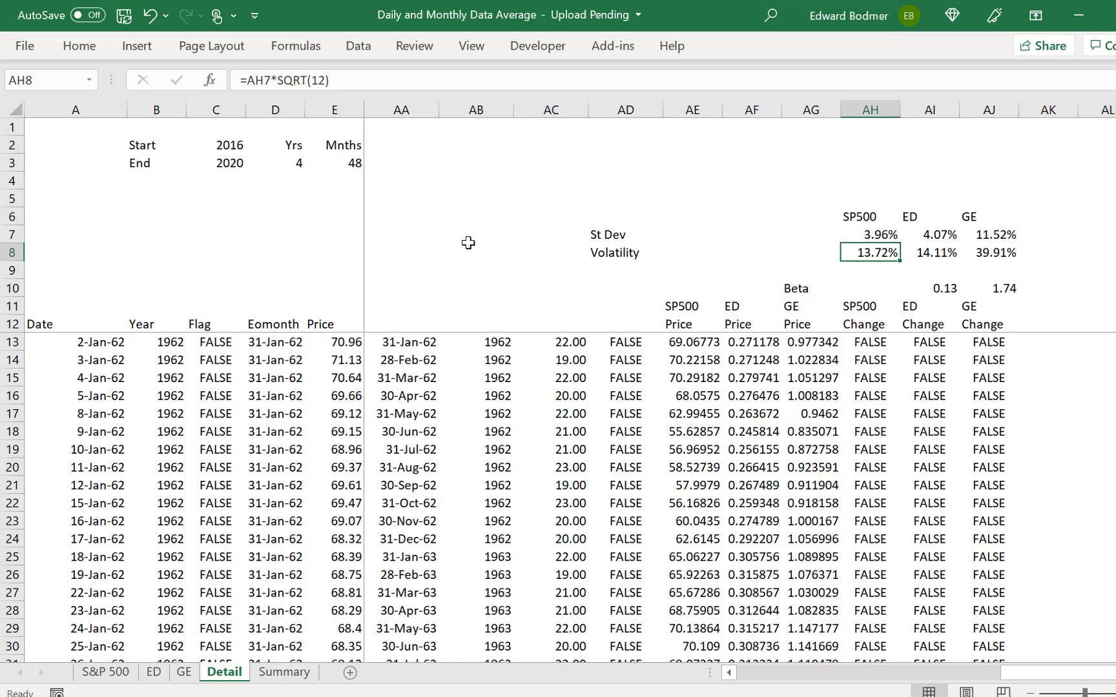
key("Down")
key("Down")
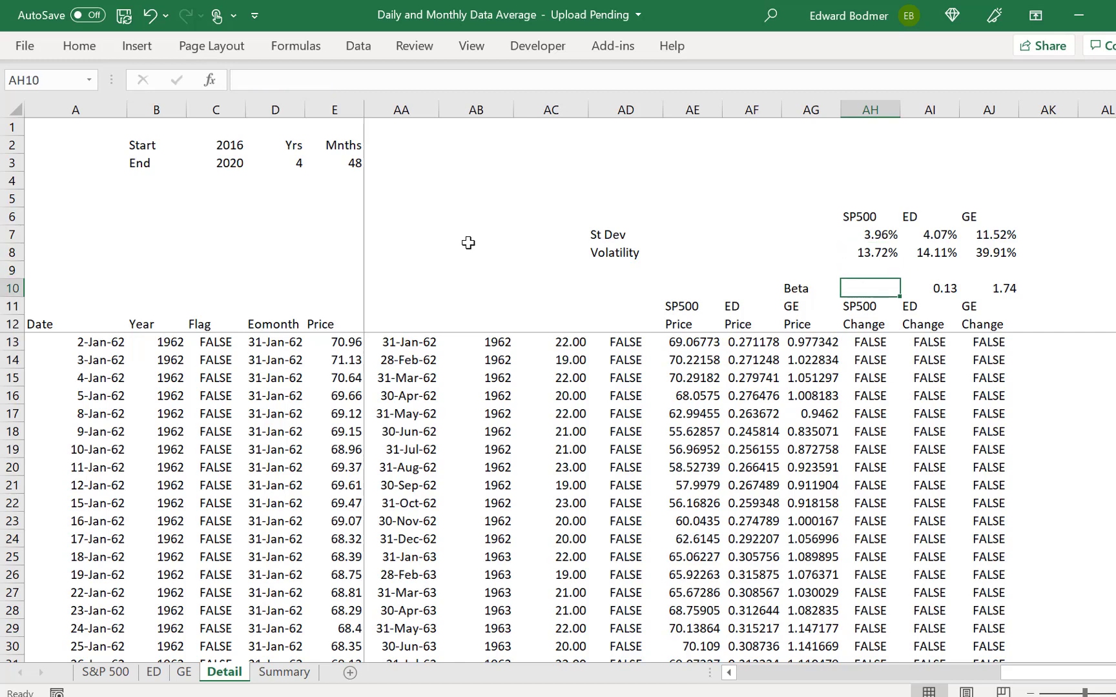
key("Up")
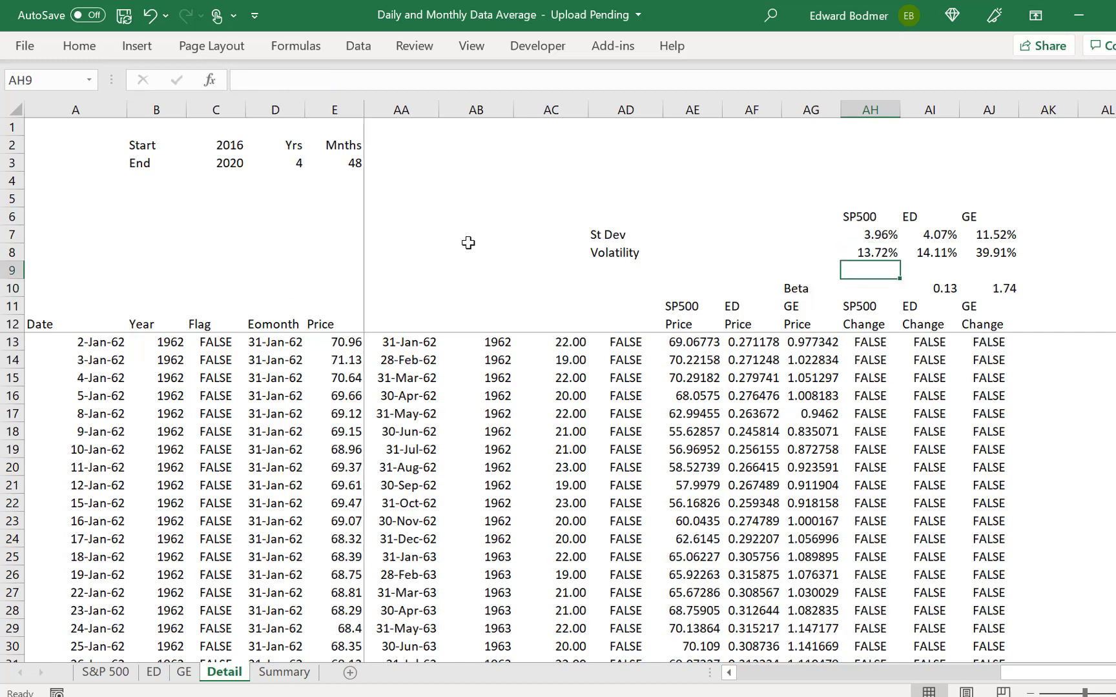
Step: Set the analysis start year in C2 to 1963
left_click(224, 147)
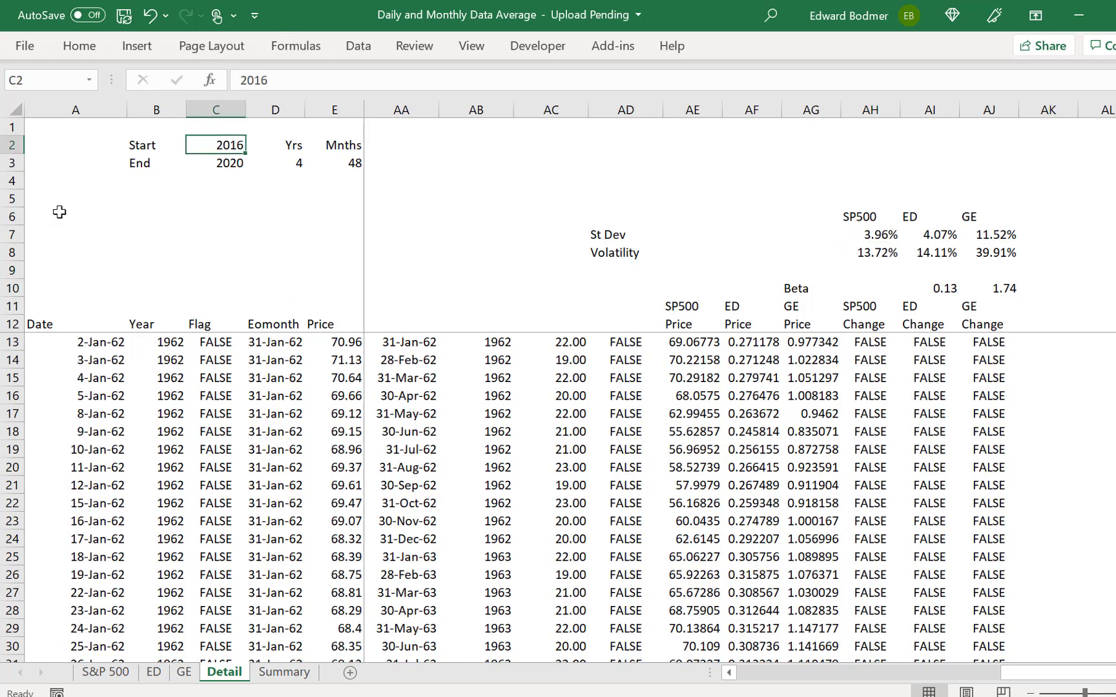
type("1")
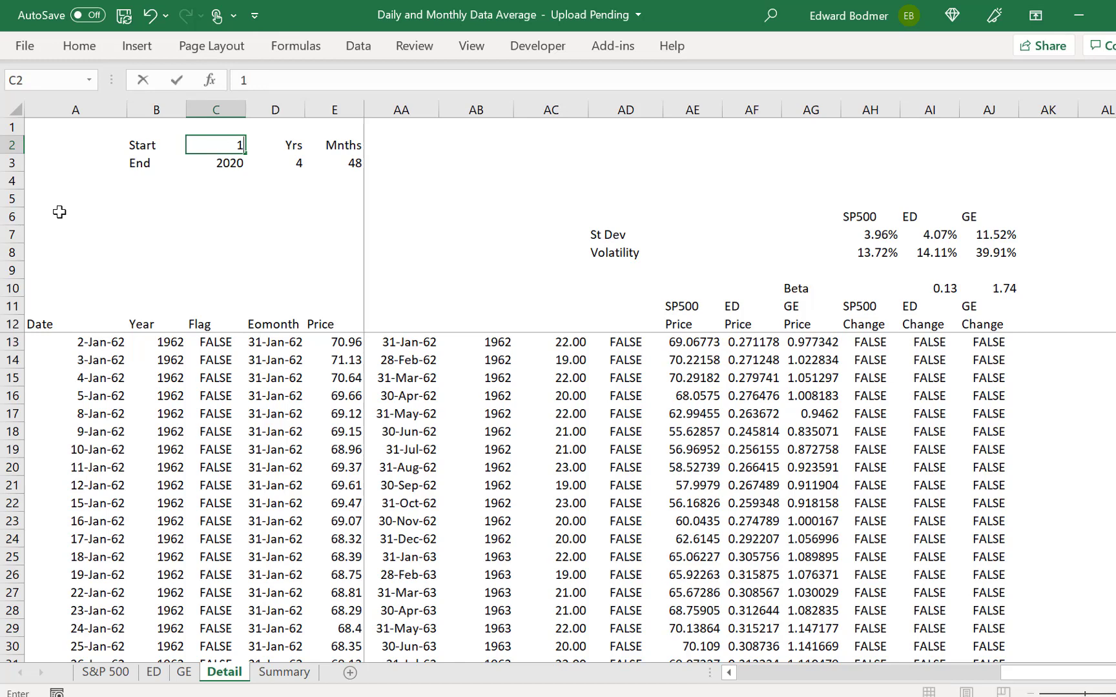
type("963")
key("Return")
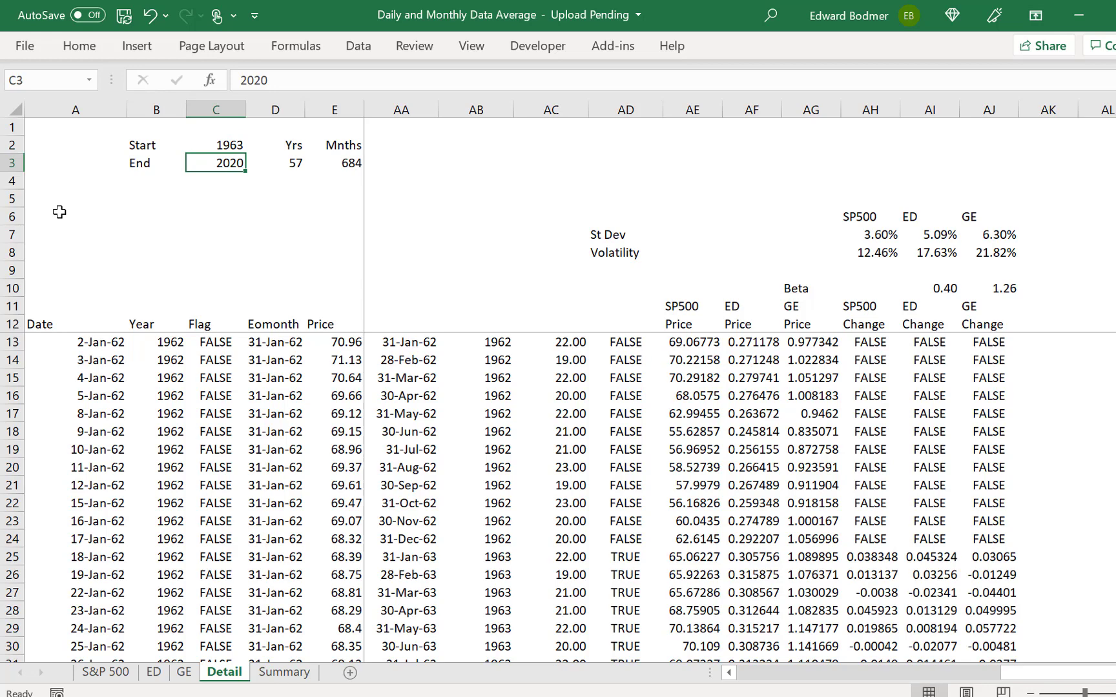
Step: Review the betas for the period from 1963 across the monthly, annual and daily data blocks in row 10
left_click(909, 292)
key("Right")
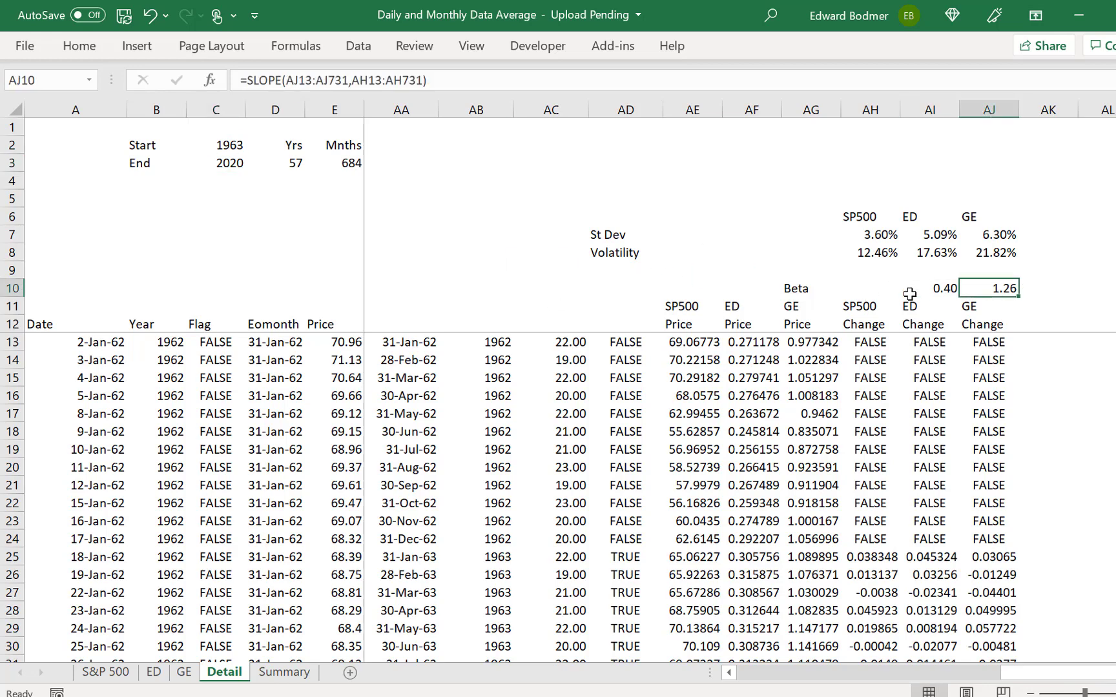
key("Left")
key("Left")
key("Left")
key("Left")
key("Left")
key("Left")
key("Left")
key("Left")
key("Left")
key("Left")
key("Left")
key("Left")
key("Left")
key("Left")
key("Left")
key("Left")
key("Left")
key("Left")
key("Left")
key("Left")
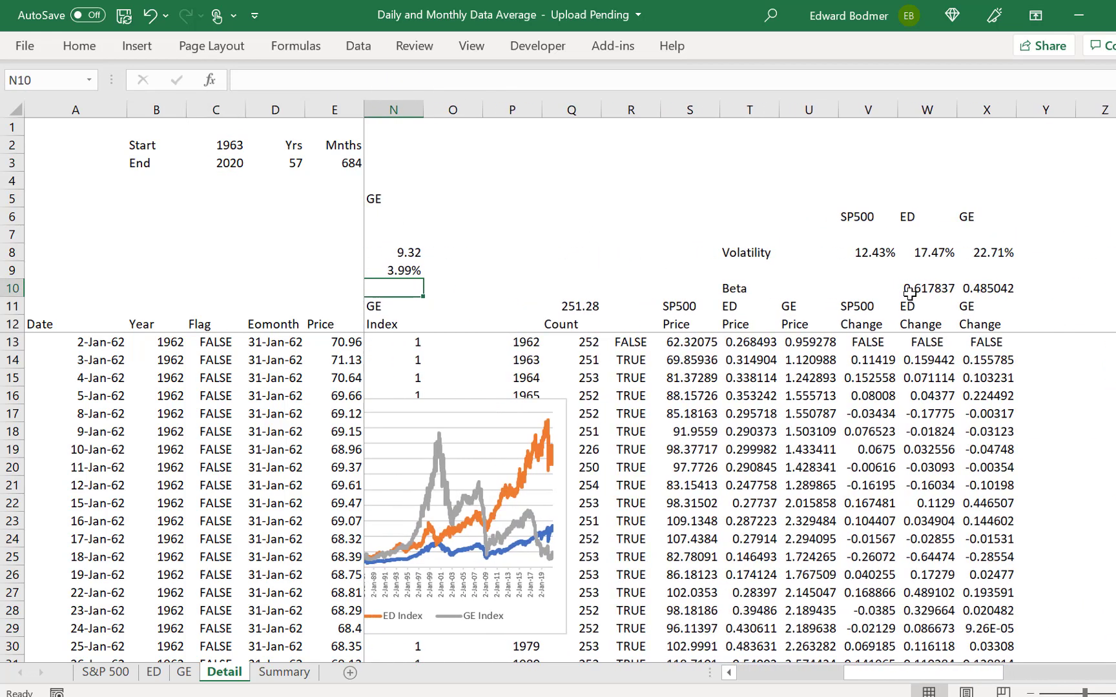
key("Left")
key("Left")
key("Left")
key("Left")
key("Left")
key("Left")
key("Left")
key("Left")
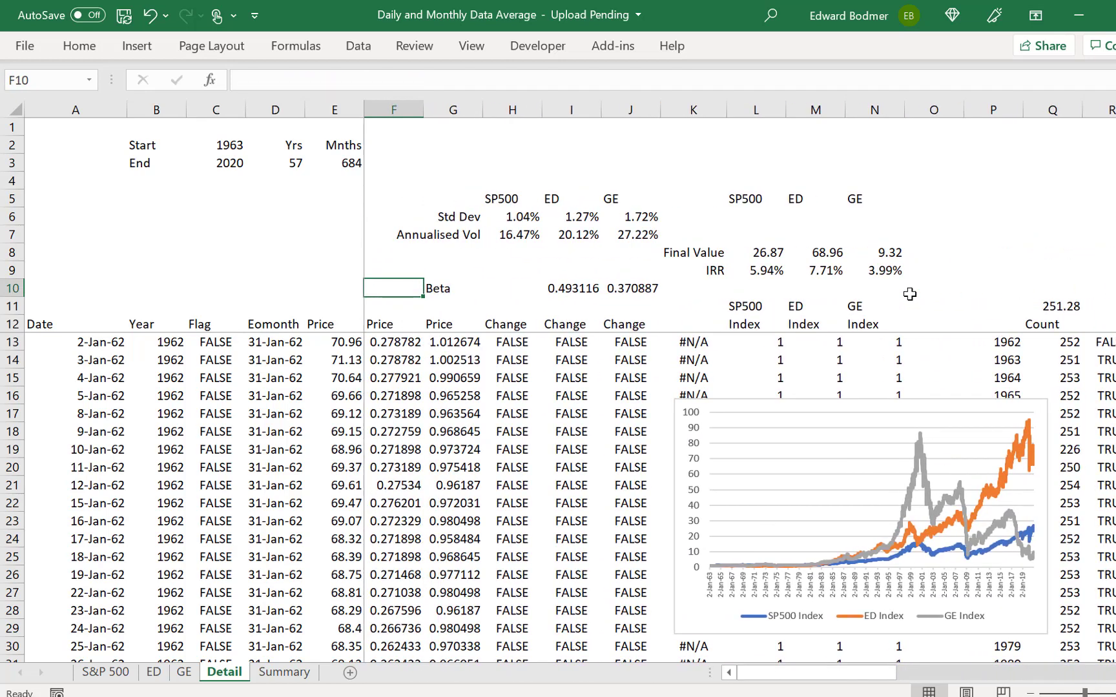
Step: Format the daily ED and GE betas in I10 and J10 as numbers with two decimals
key("Right")
key("Right")
key("Right")
key("shift+Right")
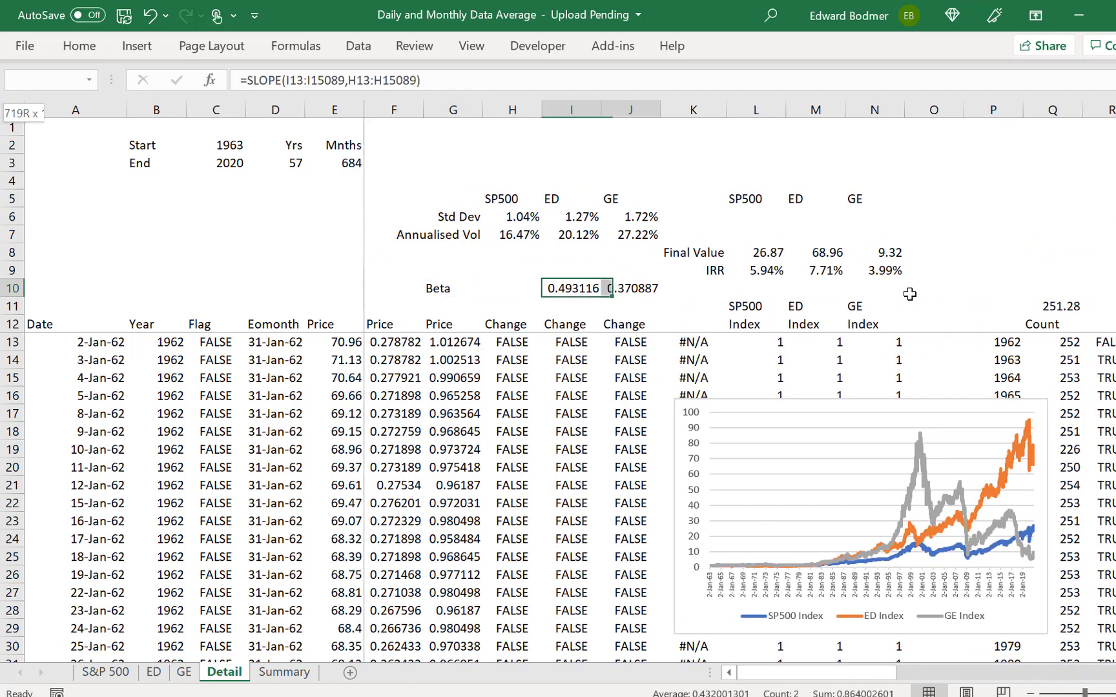
key("ctrl+shift+1")
Step: Compare the daily ED and GE betas with the monthly ones by reviewing row 10 out to AI10 and back
key("Right")
key("Right")
key("Right")
key("Right")
key("Right")
key("Right")
key("Right")
key("Right")
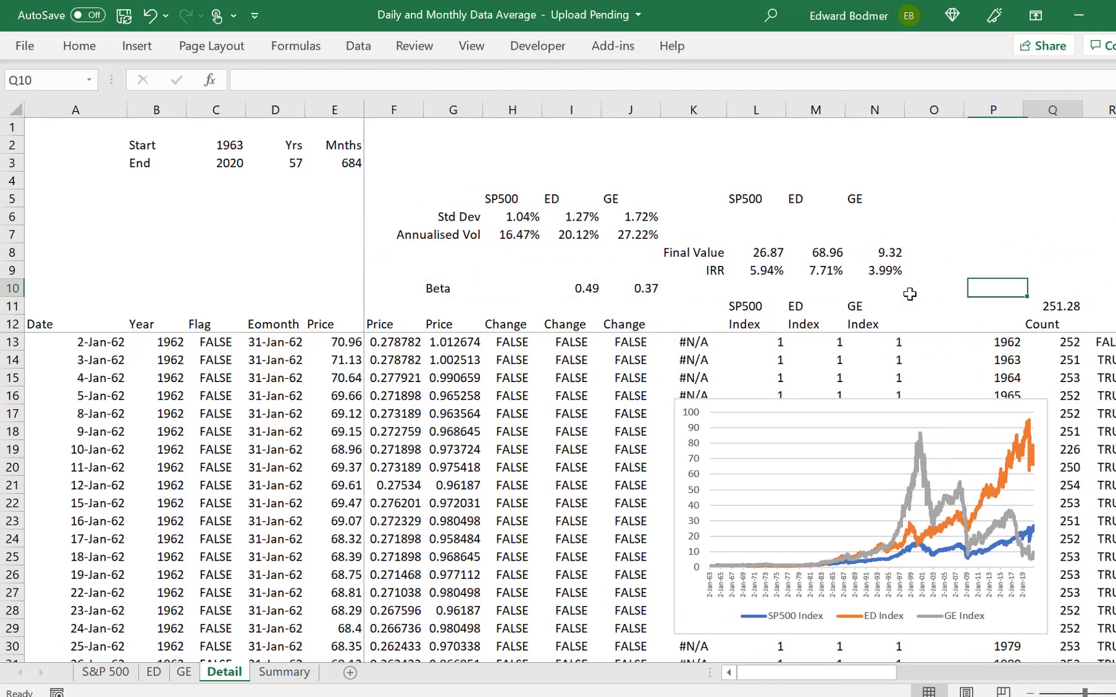
key("Right")
key("Right")
key("Right")
key("Right")
key("Right")
key("Right")
key("Right")
key("Right")
key("Right")
key("Right")
key("Right")
key("Right")
key("Right")
key("Right")
key("Right")
key("Right")
key("Right")
key("Right")
key("Right")
key("Right")
key("Left")
key("Left")
key("Left")
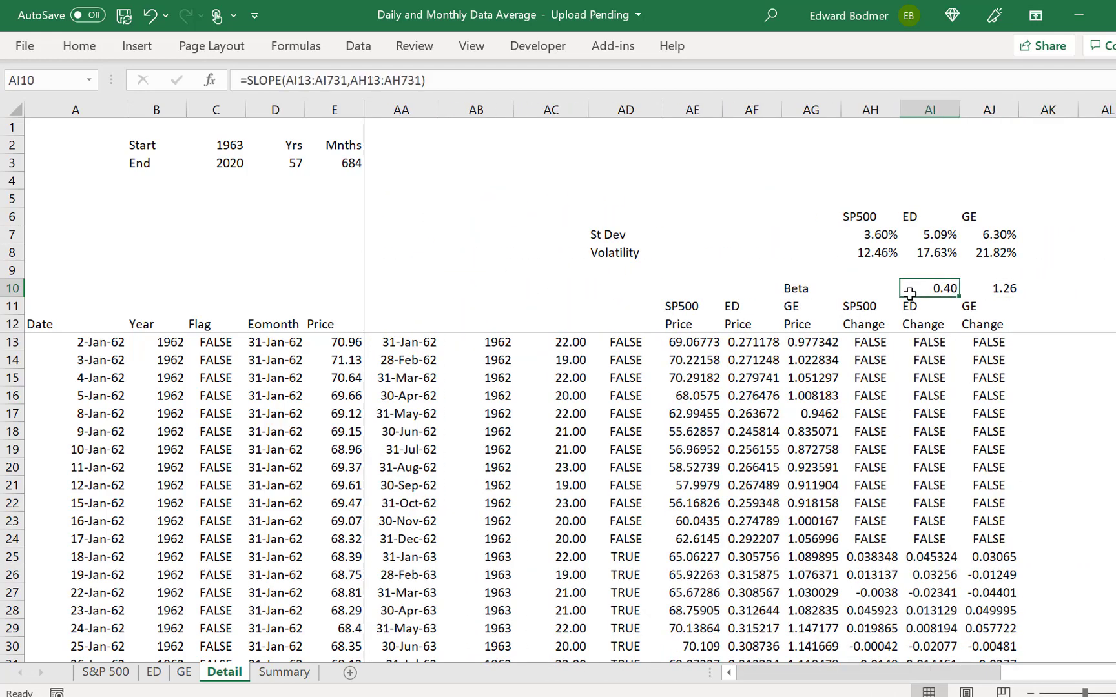
key("Left")
key("Left")
key("Left")
key("Left")
key("Left")
key("Left")
key("Left")
key("Left")
key("Left")
key("Left")
key("Left")
key("Left")
key("Left")
key("Left")
key("Left")
key("Left")
key("Left")
key("Left")
key("Left")
key("Left")
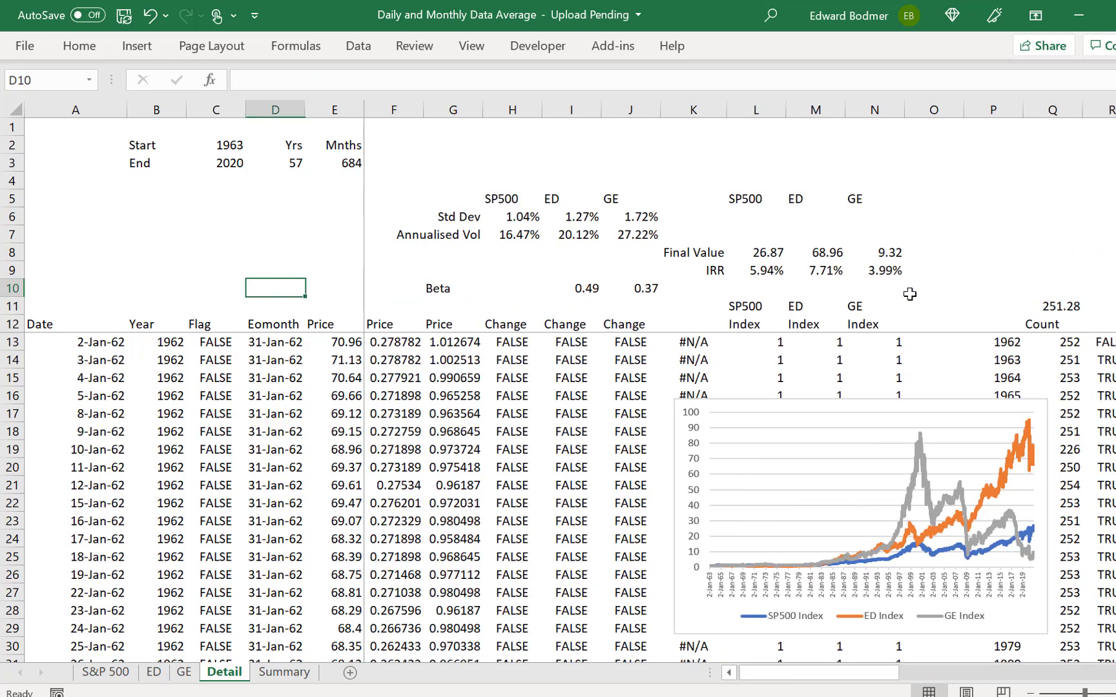
Step: Set the analysis start year in C2 to 1990
key("Up")
key("Up")
key("Up")
key("Up")
key("Up")
key("Up")
key("Up")
key("Left")
key("Up")
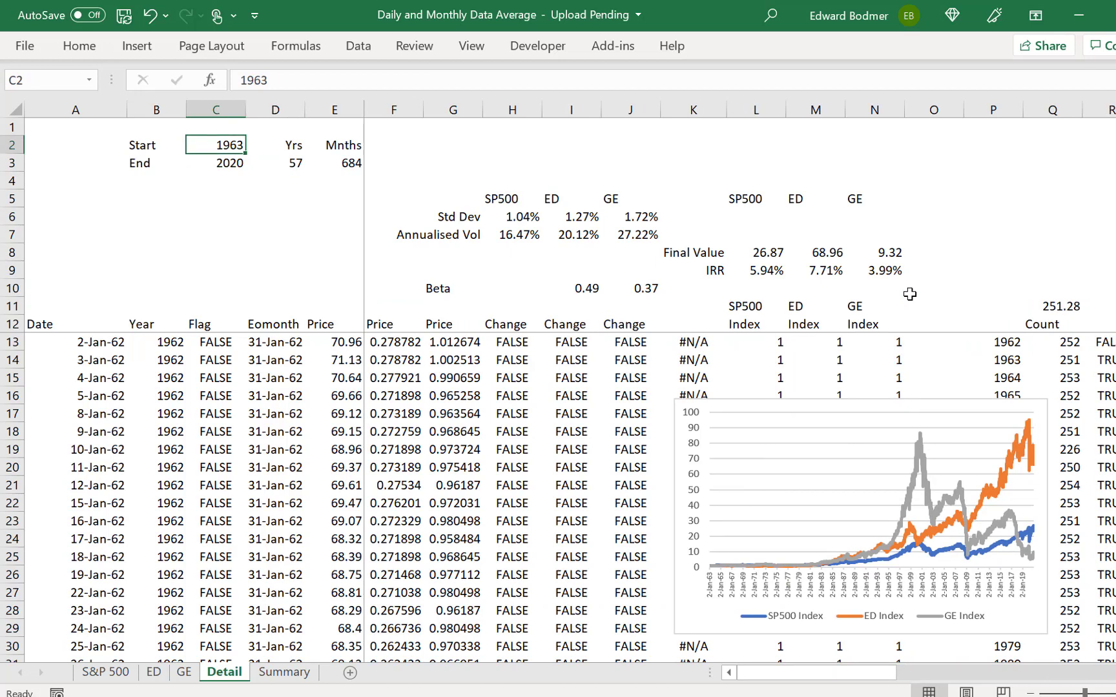
type("19")
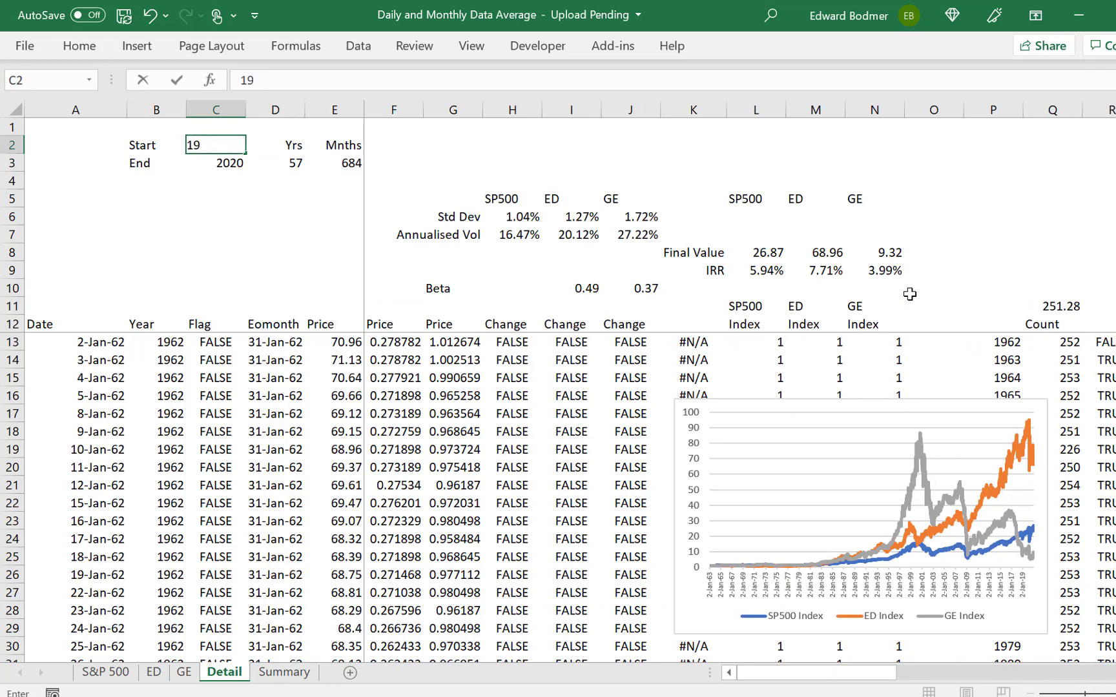
type("90")
key("Return")
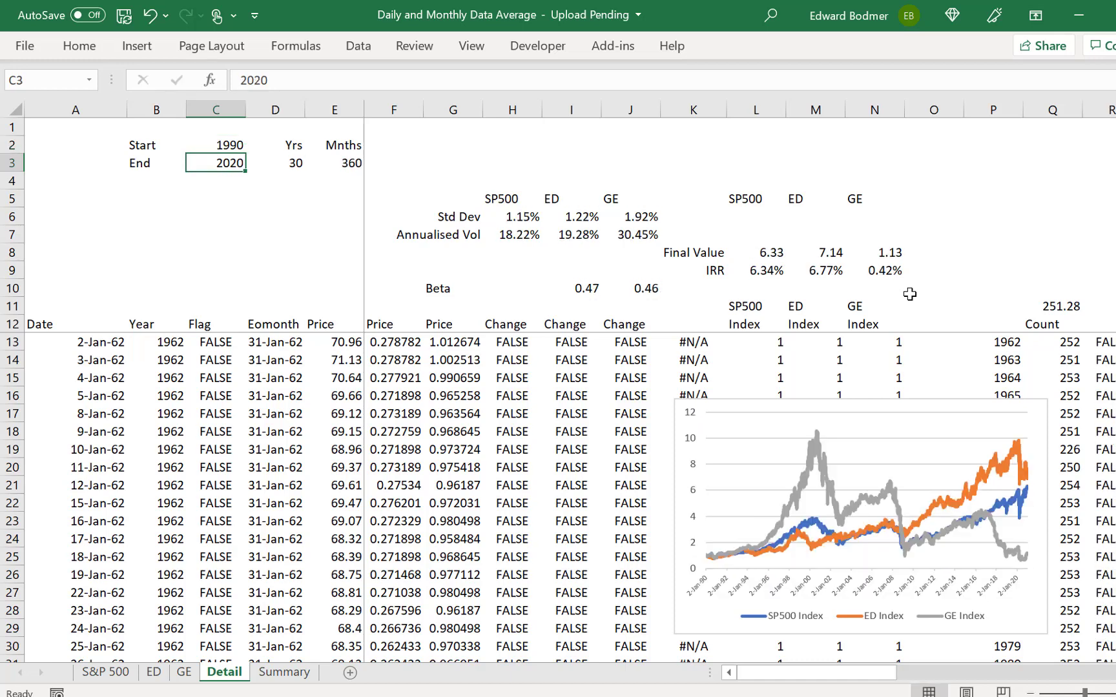
Step: Set the analysis end year in C3 to 1995
type("1995")
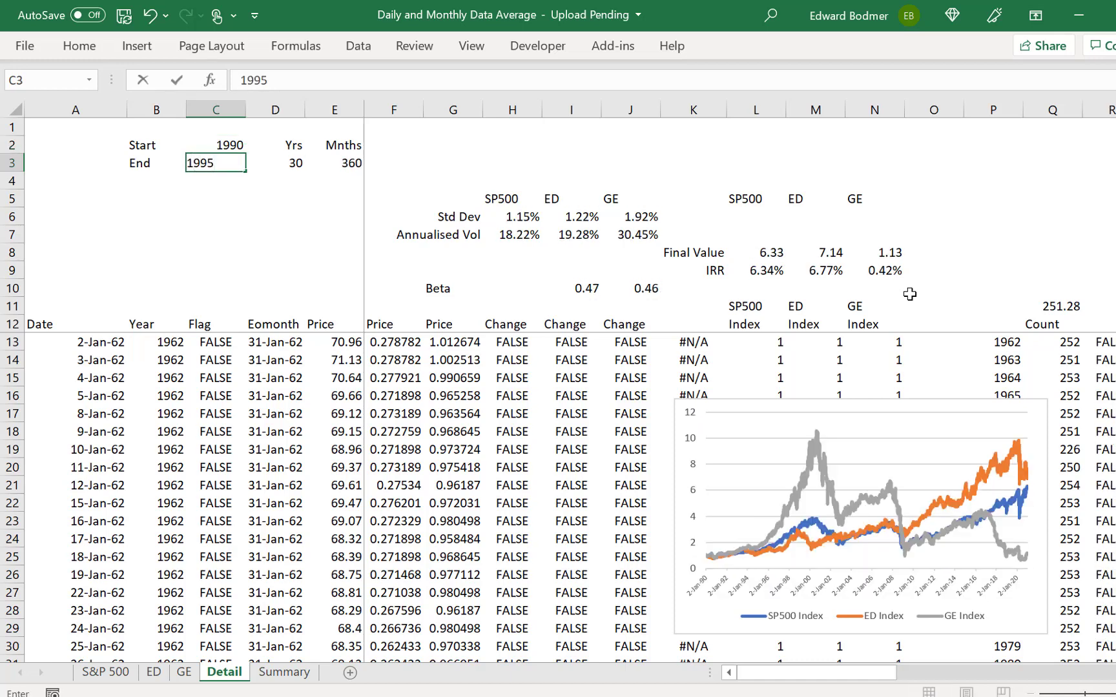
key("Return")
key("Up")
left_click(908, 294)
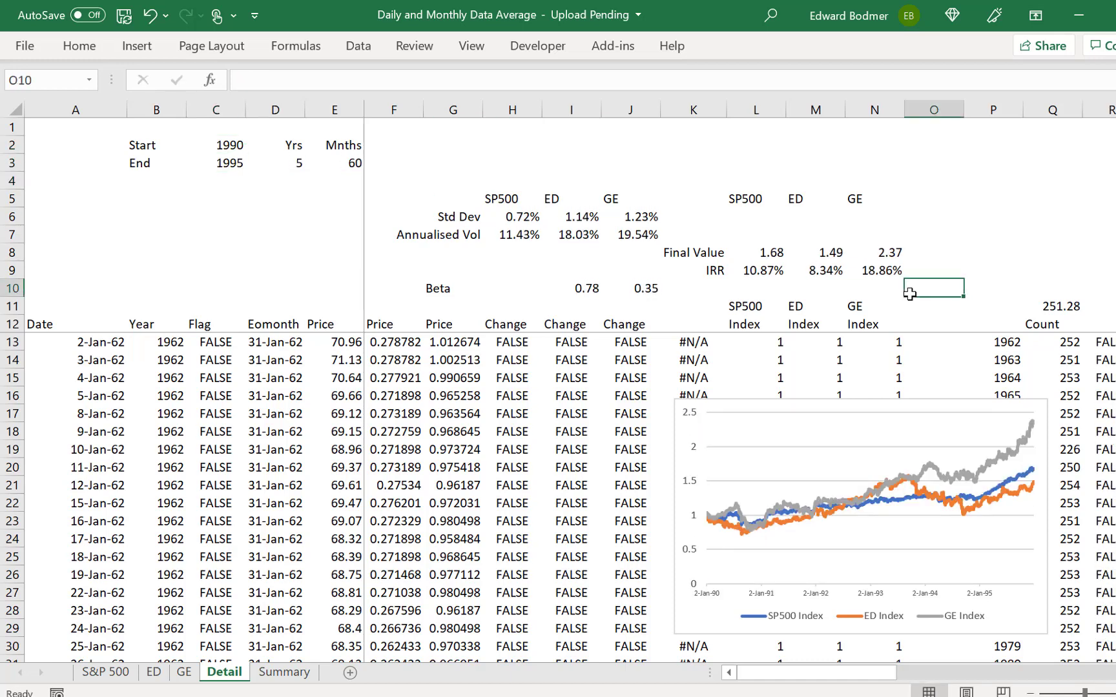
type("1994")
key("Return")
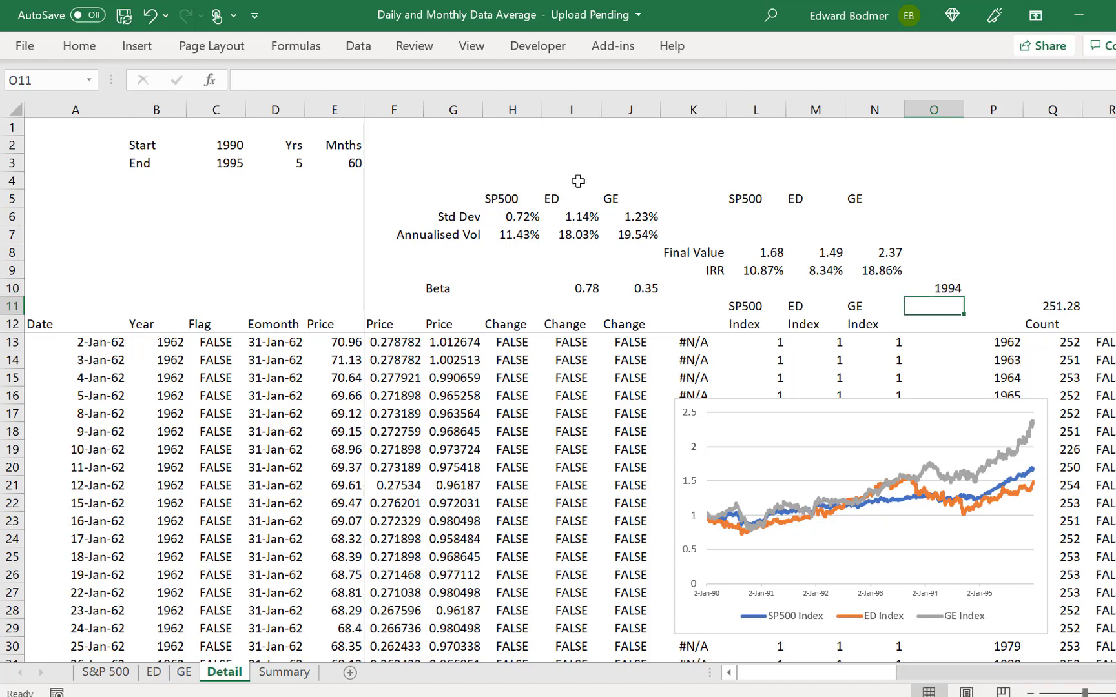
key("ctrl+z")
key("ctrl+z")
key("ctrl+z")
key("ctrl+z")
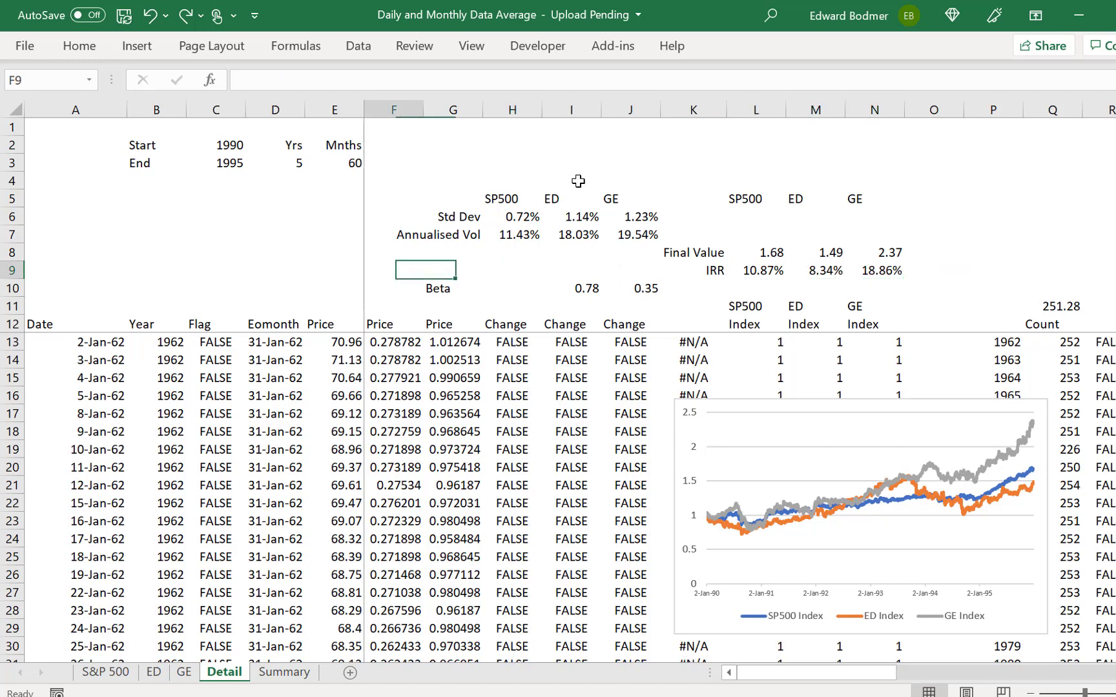
Step: Set the analysis end year in C3 to 1994
key("Up")
key("Up")
key("Up")
key("Up")
key("Up")
key("Right")
key("Right")
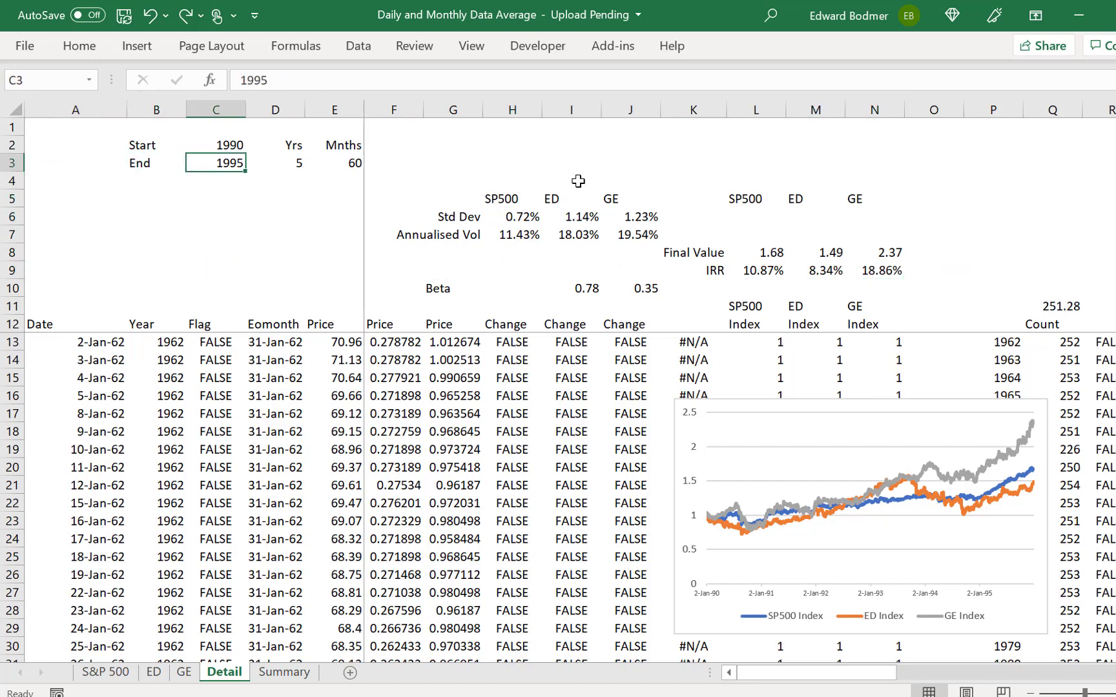
type("1994")
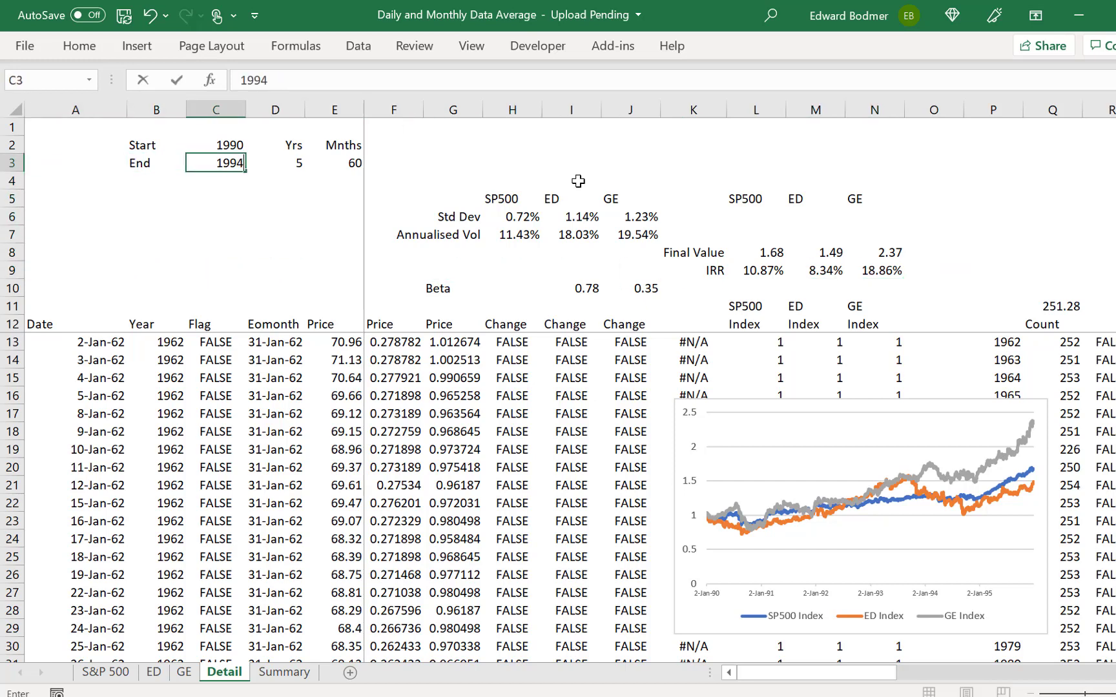
key("Return")
Step: Examine the daily betas for 1990 to 1994, starting with ED's SLOPE formula in I10
key("Down")
key("Down")
key("Down")
key("Down")
key("Down")
key("Down")
key("Down")
key("Right")
key("Right")
key("Right")
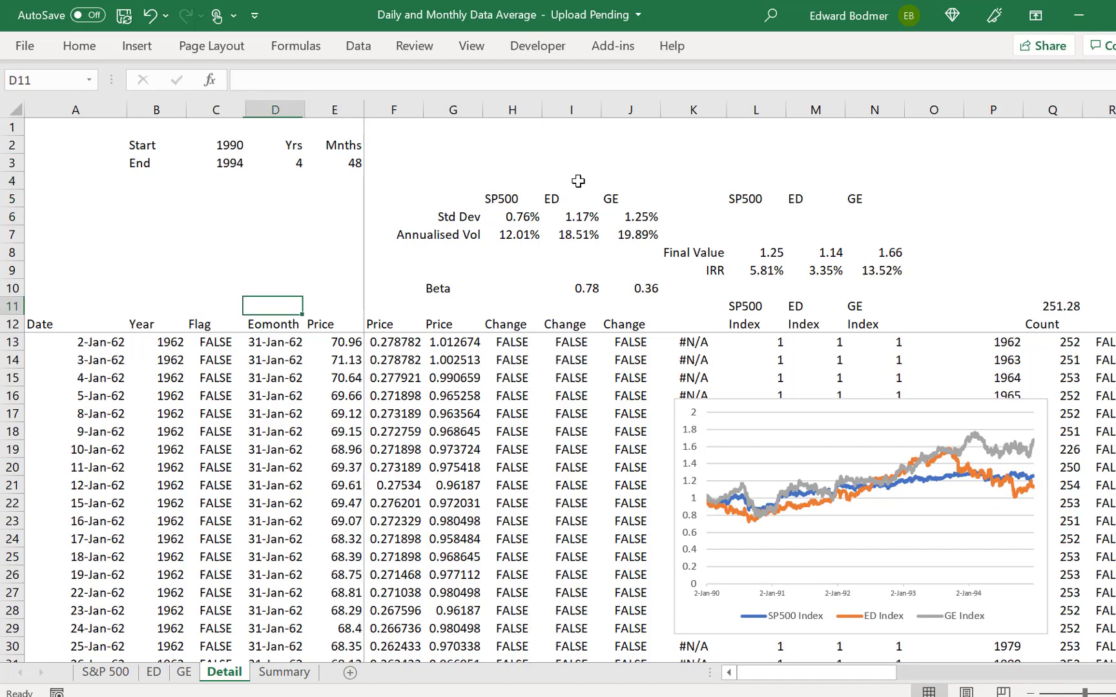
key("Right")
key("Up")
key("Right")
key("Right")
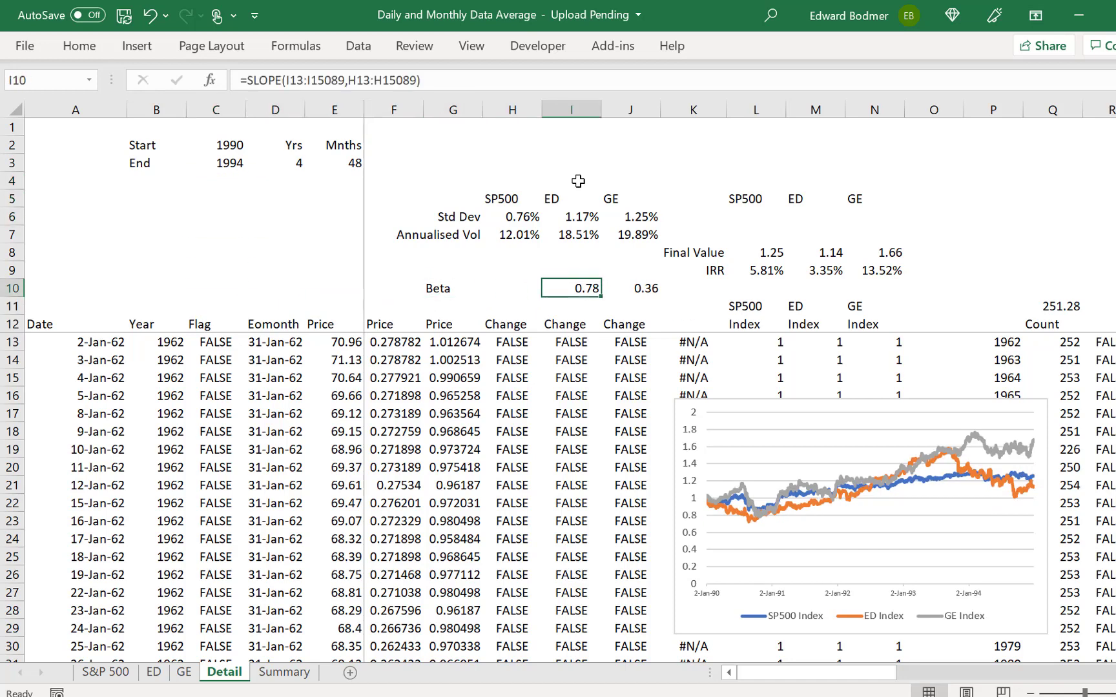
Step: Compare the daily ED and GE beta formulas in I10 and J10 for 1990 to 1994
key("Right")
key("Left")
key("Right")
key("Right")
key("Right")
key("Left")
key("Left")
key("Left")
Step: Examine the monthly ED and GE betas in AI10 and AJ10 for 1990 to 1994, including their SLOPE formulas
key("Right")
key("Right")
key("Right")
key("Right")
key("Right")
key("Right")
key("Right")
key("Right")
key("Right")
key("Right")
key("Right")
key("Right")
key("Right")
key("Right")
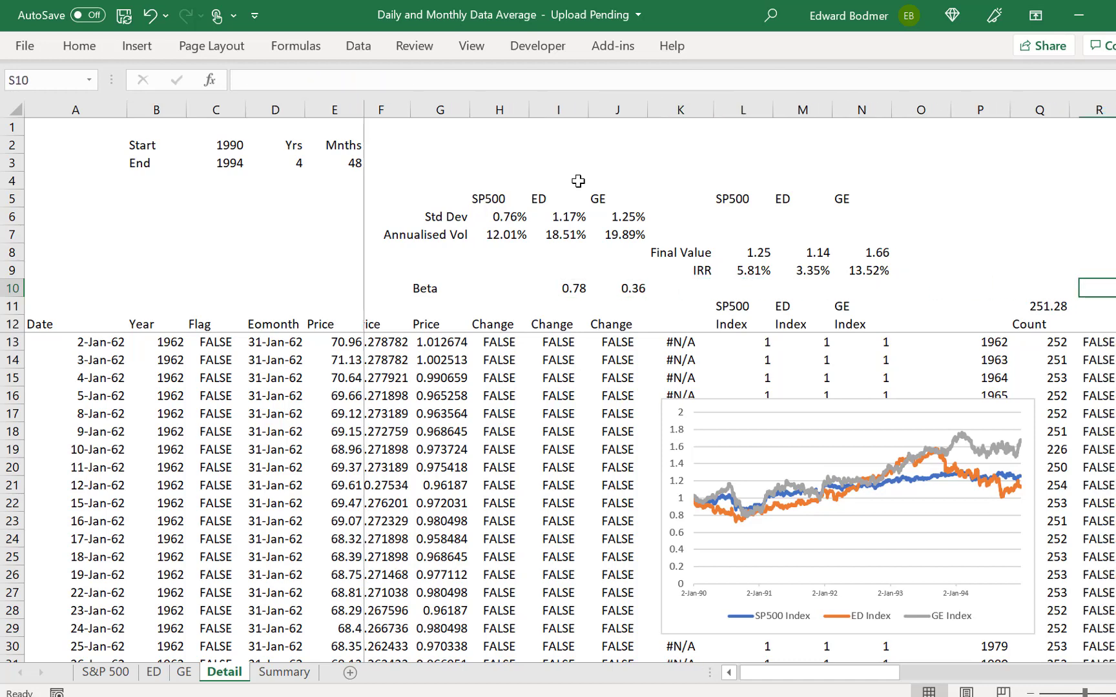
key("Right")
key("Right")
key("Right")
key("Right")
key("Right")
key("Right")
key("Right")
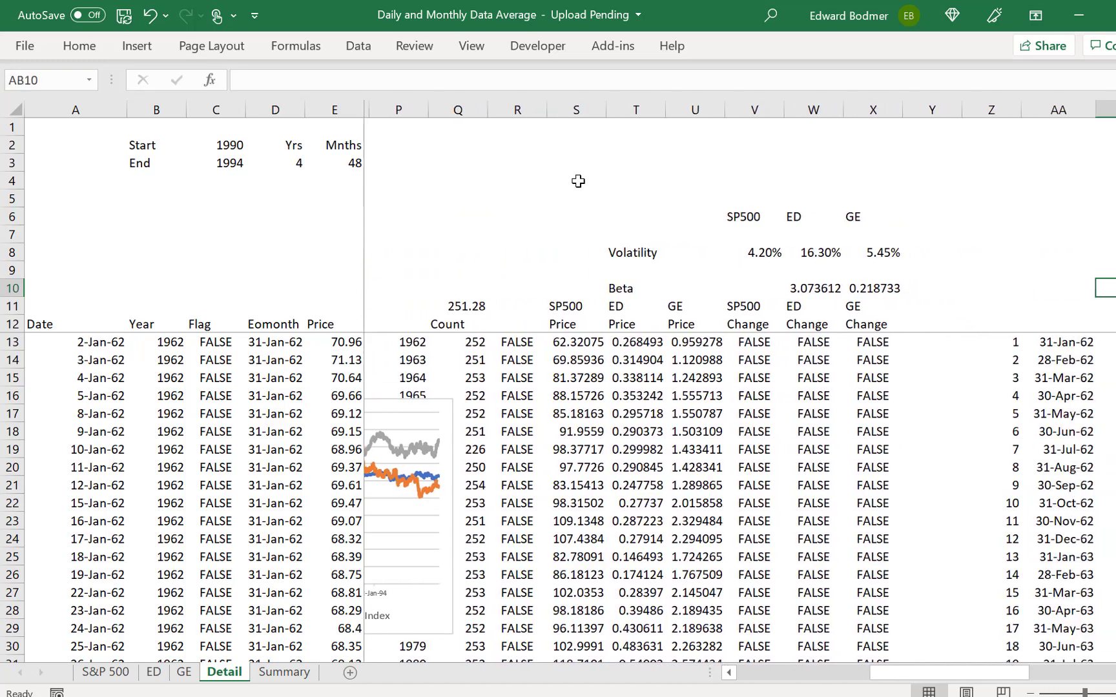
key("Right")
key("Right")
key("Right")
key("Right")
key("Right")
key("Right")
key("Right")
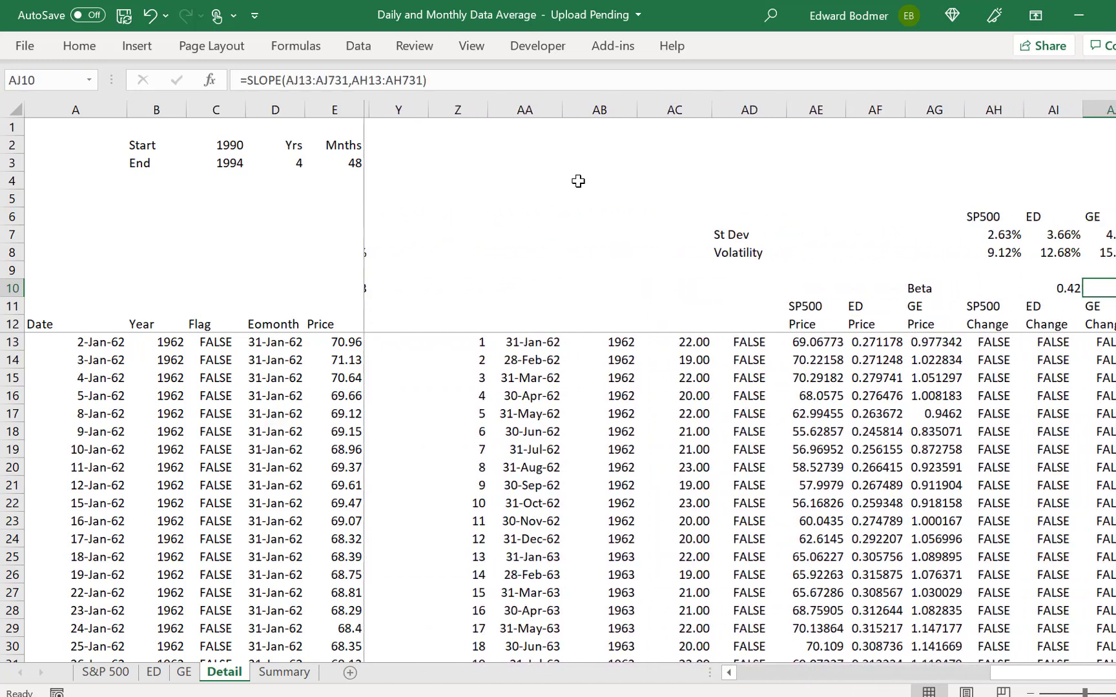
key("Left")
key("Left")
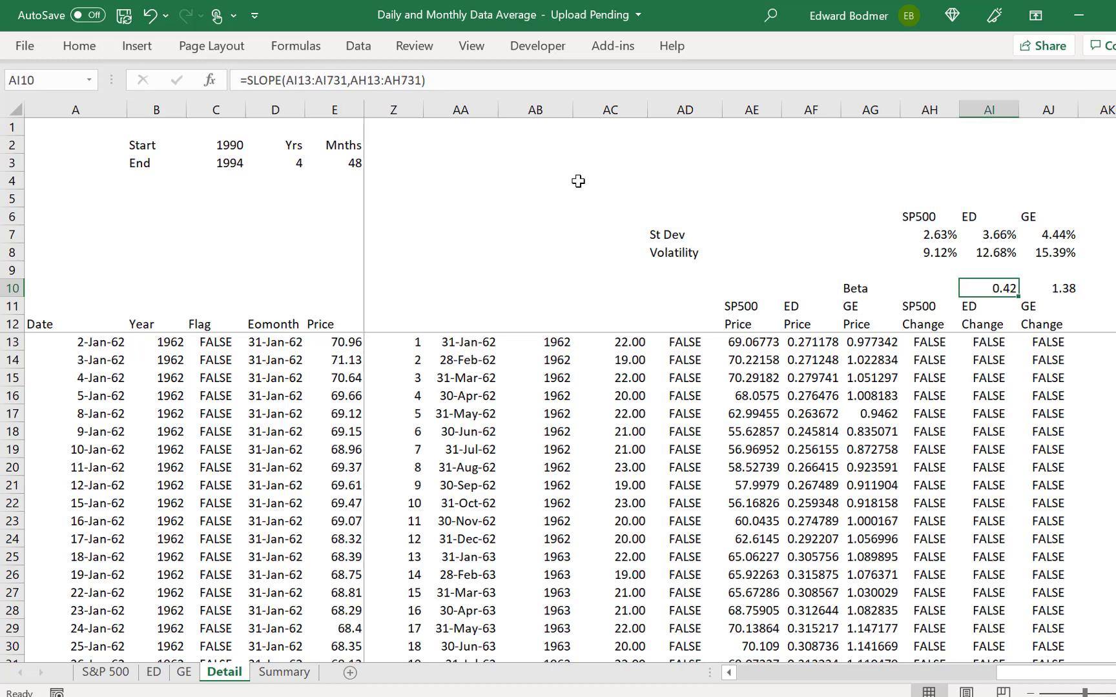
key("Left")
key("Right")
key("Left")
key("Left")
key("Left")
key("Left")
key("Left")
key("Left")
key("Left")
key("Left")
key("Left")
key("Left")
key("Left")
key("Left")
key("Left")
key("Left")
key("Left")
key("Left")
key("Left")
key("Left")
key("Left")
key("Left")
key("Left")
key("Left")
key("Left")
key("Left")
key("Left")
key("Left")
key("Left")
key("Left")
key("Left")
key("Left")
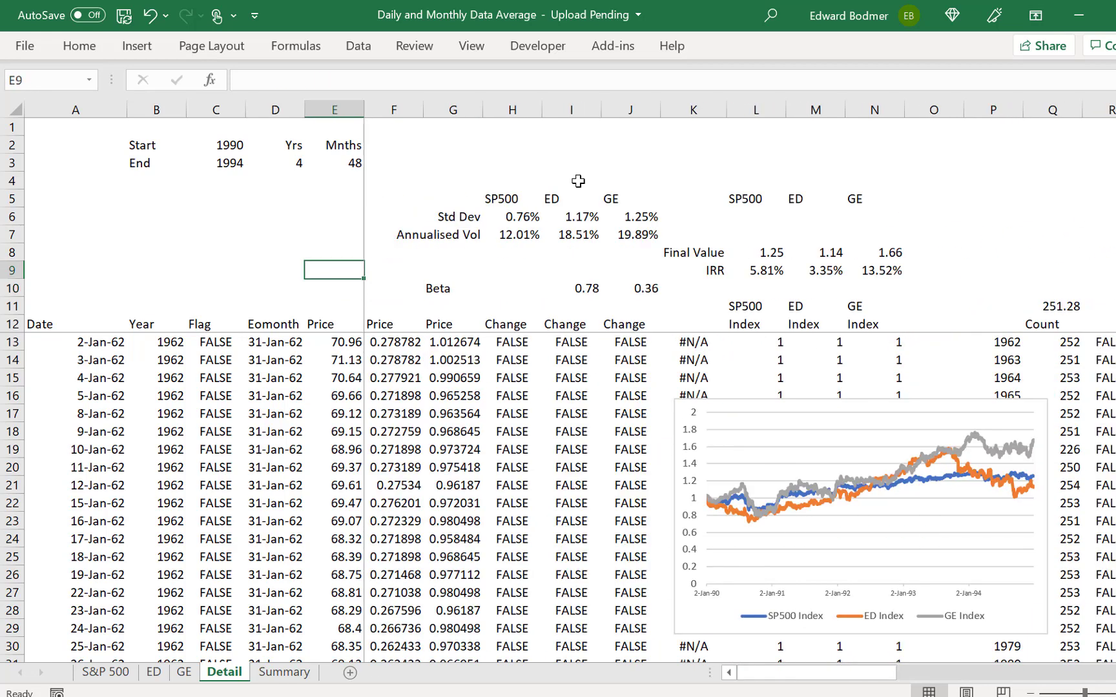
key("Up")
key("Up")
key("Up")
key("Up")
key("Up")
key("Up")
key("Up")
key("Left")
key("Left")
key("Up")
left_click(578, 181)
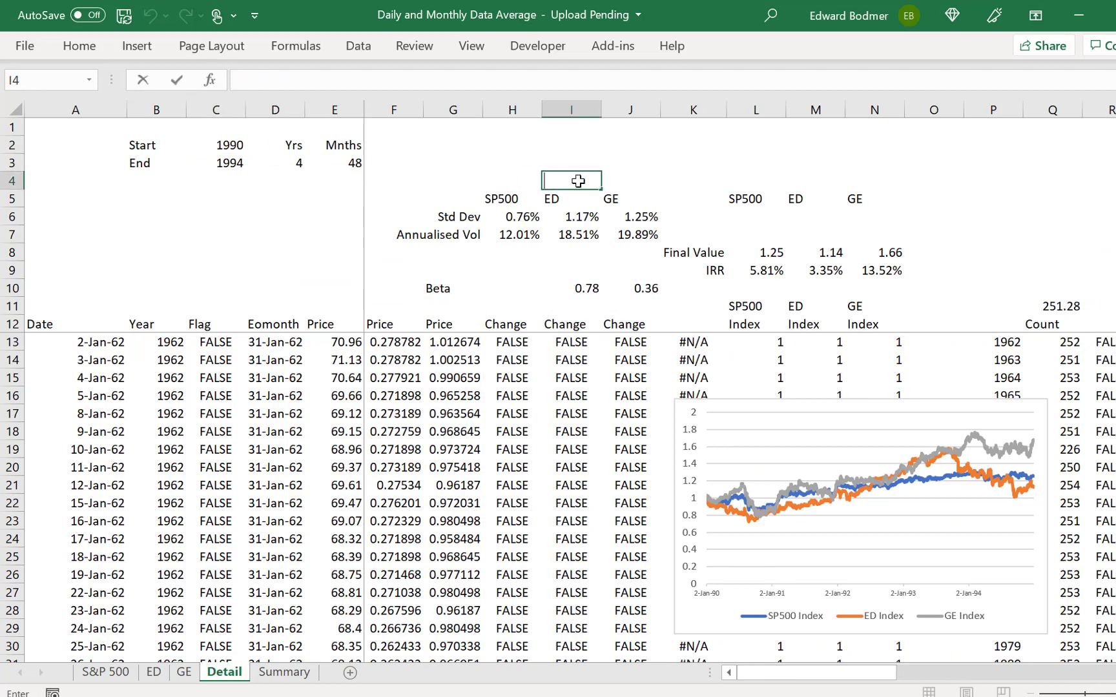
type("200")
key("Escape")
key("Left")
key("Left")
key("Left")
key("Left")
key("Left")
key("Left")
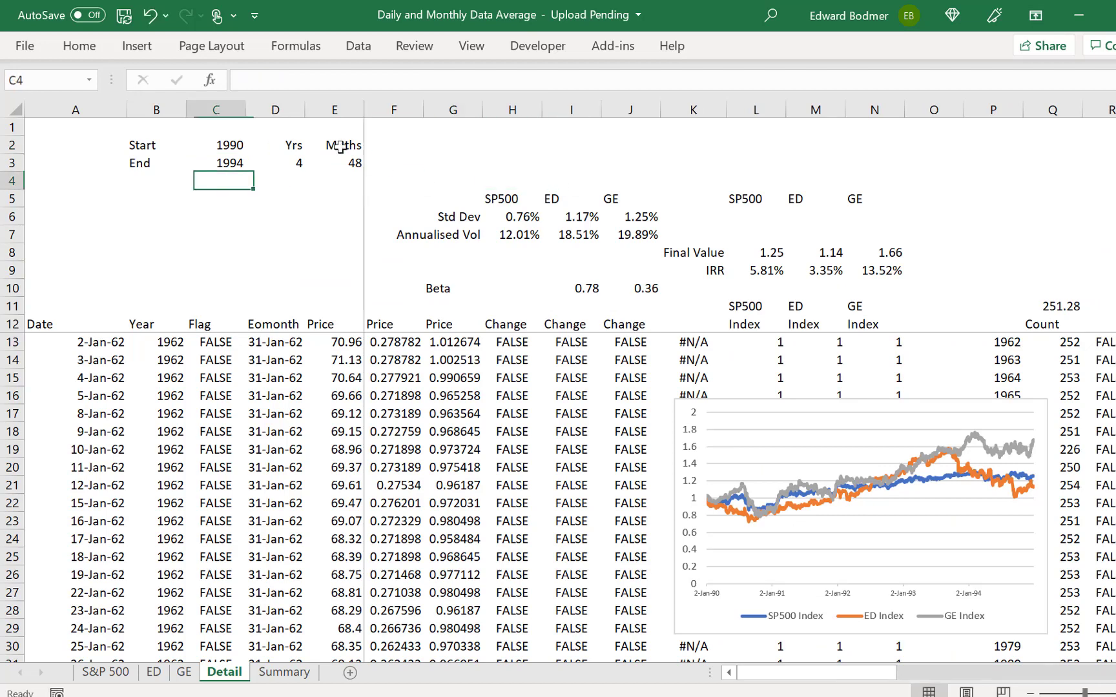
Step: Set the analysis start year in C2 to 2000 and the end year in C3 to 2004
left_click(232, 141)
type("2000")
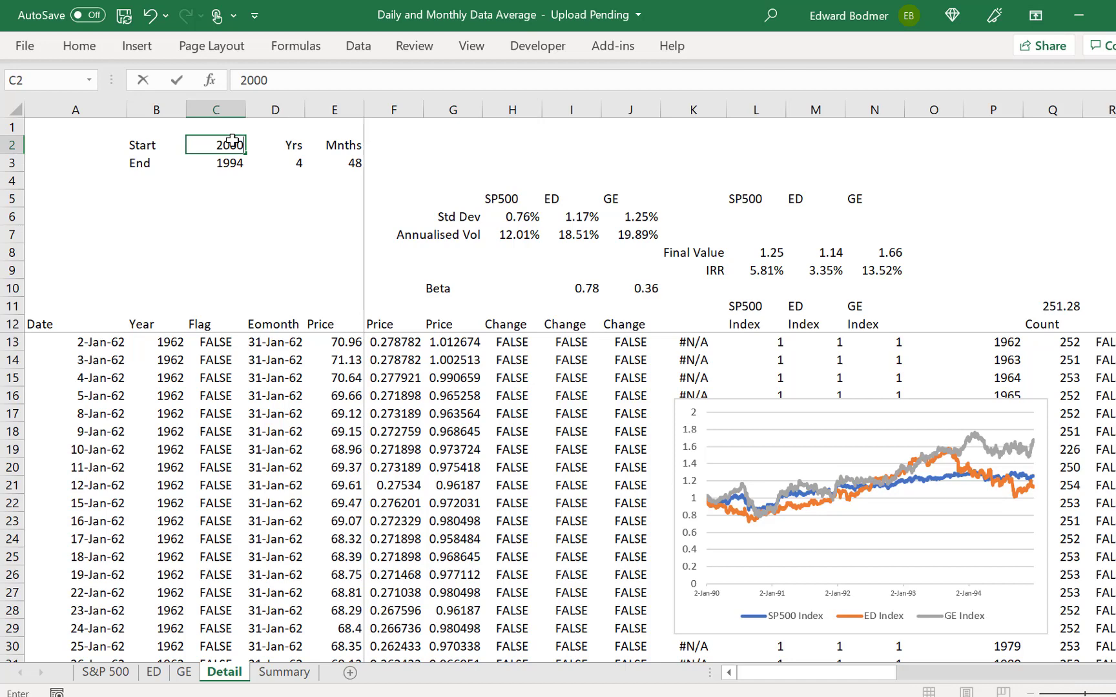
key("Return")
type("2004")
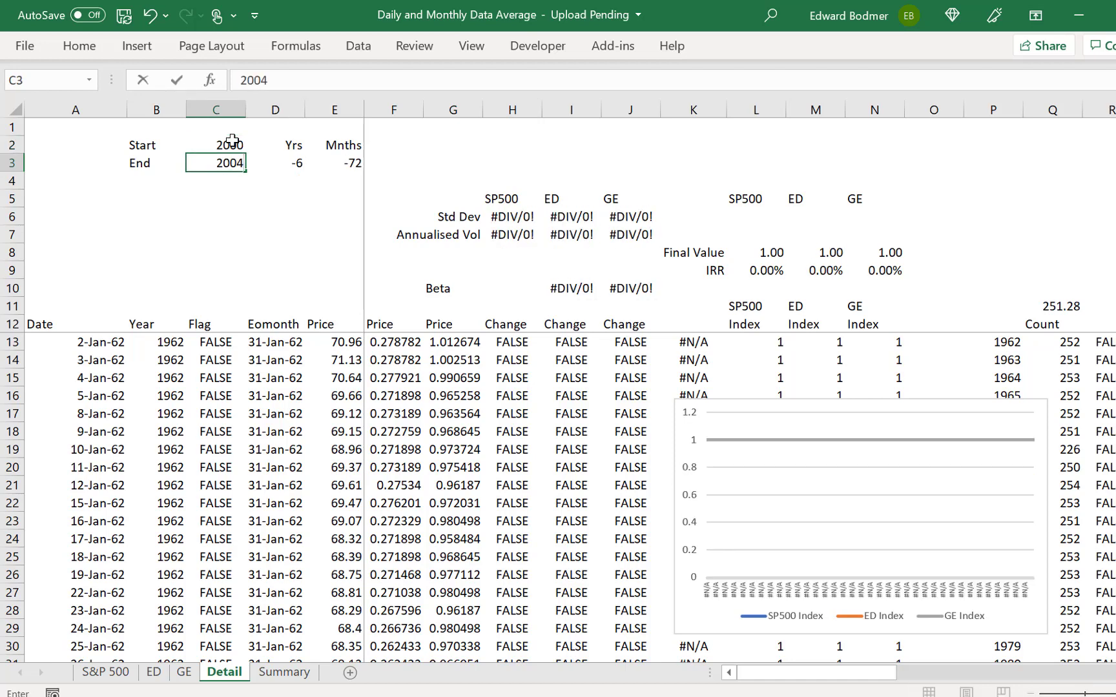
key("Return")
Step: Examine the daily ED and GE betas in I10 and J10 for 2000 to 2004
key("Right")
key("Down")
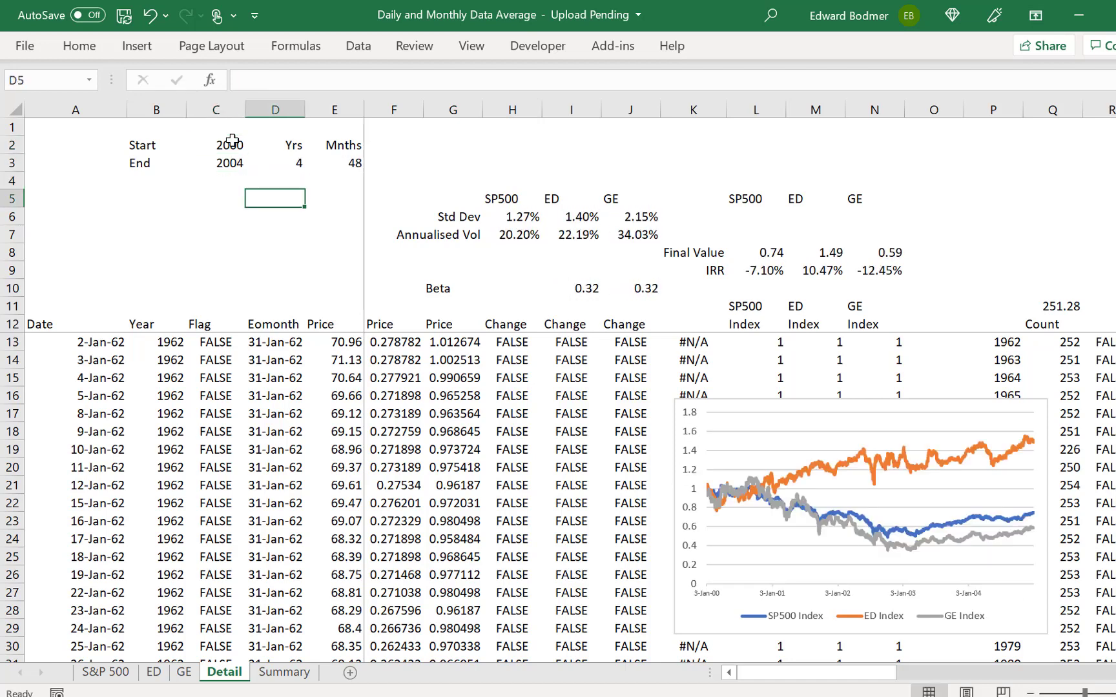
key("Down")
key("Down")
key("Down")
key("Down")
key("Down")
key("Down")
key("Down")
key("Right")
key("Up")
key("Up")
key("Right")
key("Right")
key("Right")
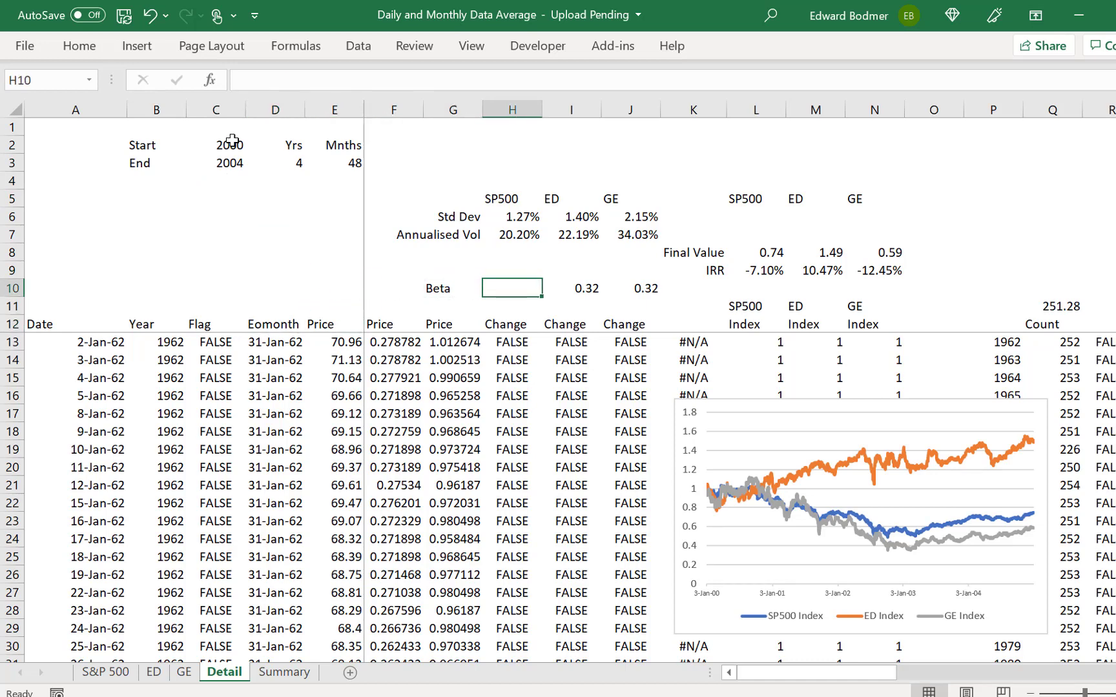
key("Right")
key("Left")
key("Right")
key("Right")
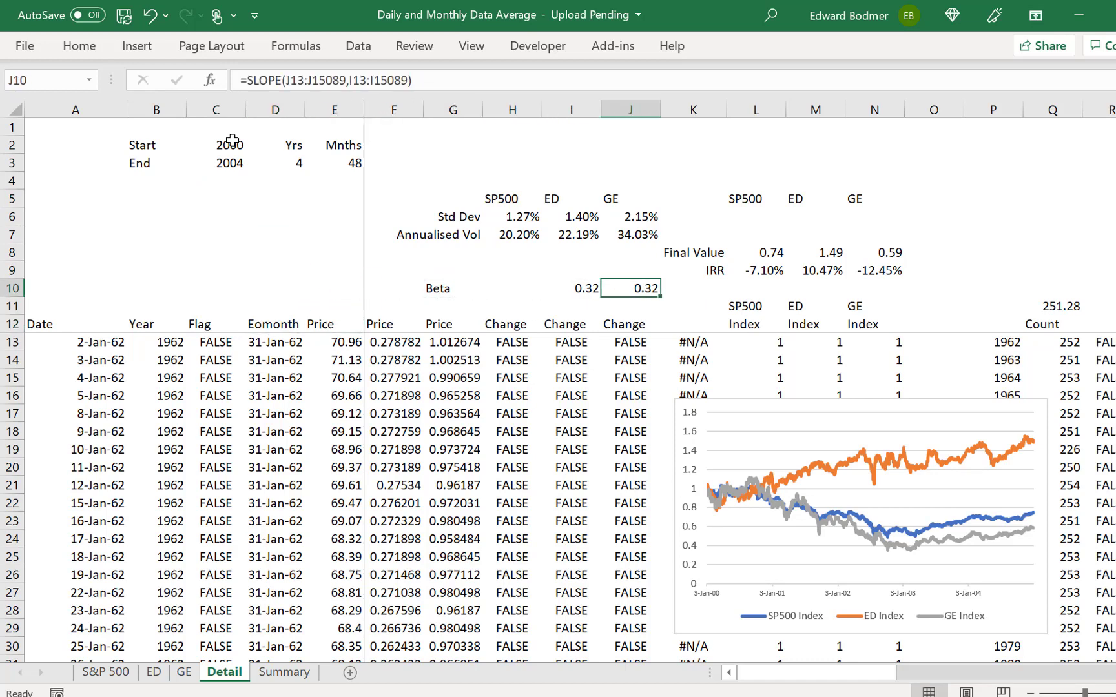
Step: Examine the annual betas in W10 and X10 and the monthly betas in AI10 and AJ10 for 2000 to 2004
key("Right")
key("Right")
key("Right")
key("Right")
key("Right")
key("Right")
key("Right")
key("Right")
key("Right")
key("Right")
key("Right")
key("Right")
key("Right")
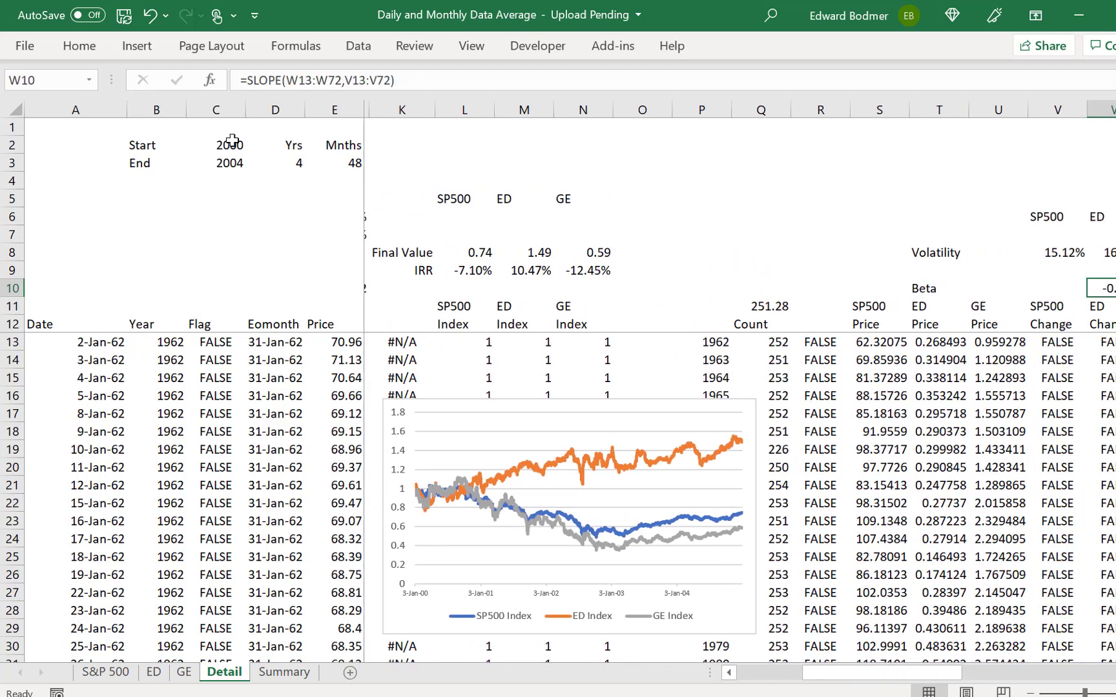
key("Right")
key("Right")
key("Right")
key("Right")
key("Right")
key("Right")
key("Right")
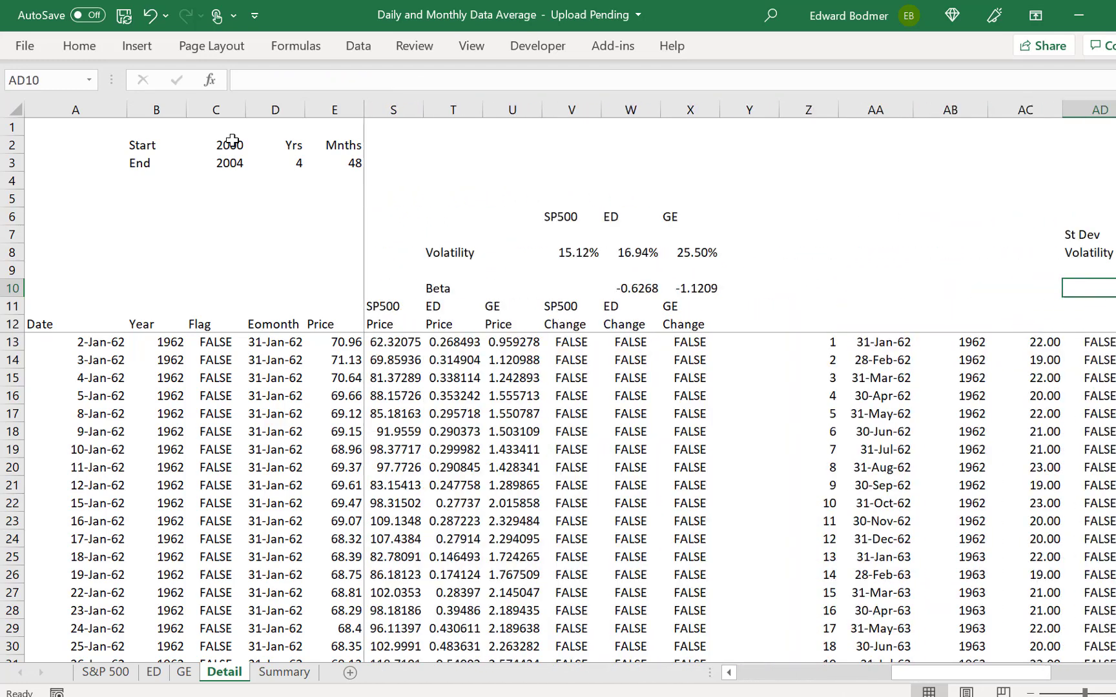
key("Right")
key("Right")
key("Right")
key("Right")
key("Right")
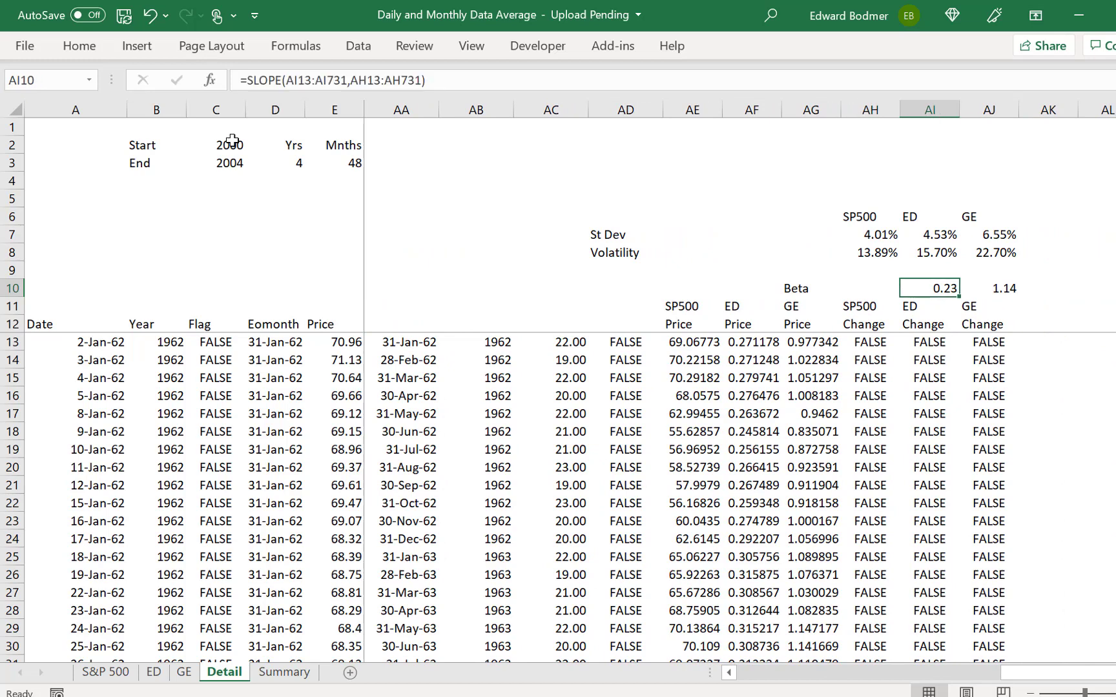
key("Right")
key("Left")
key("Right")
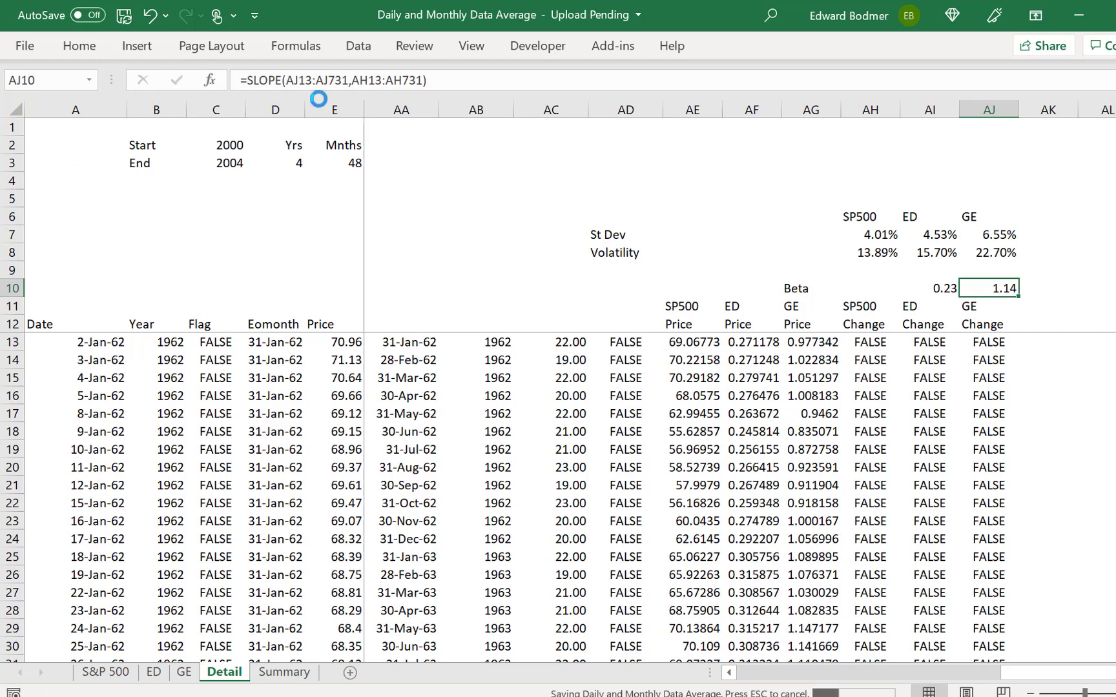
left_click(735, 180)
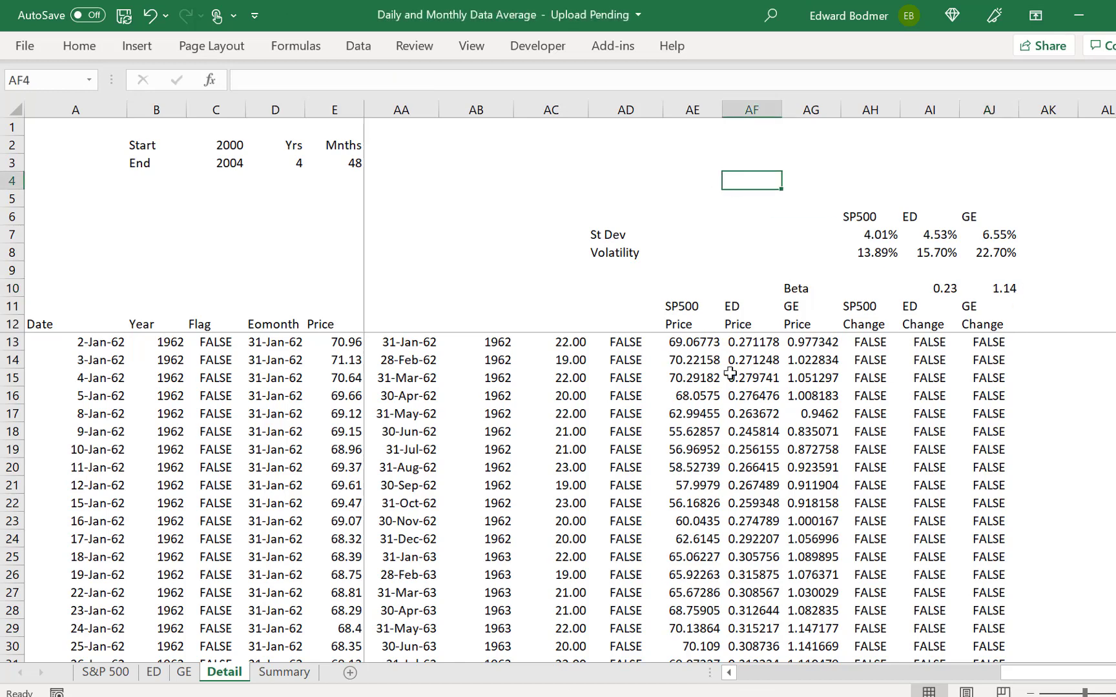